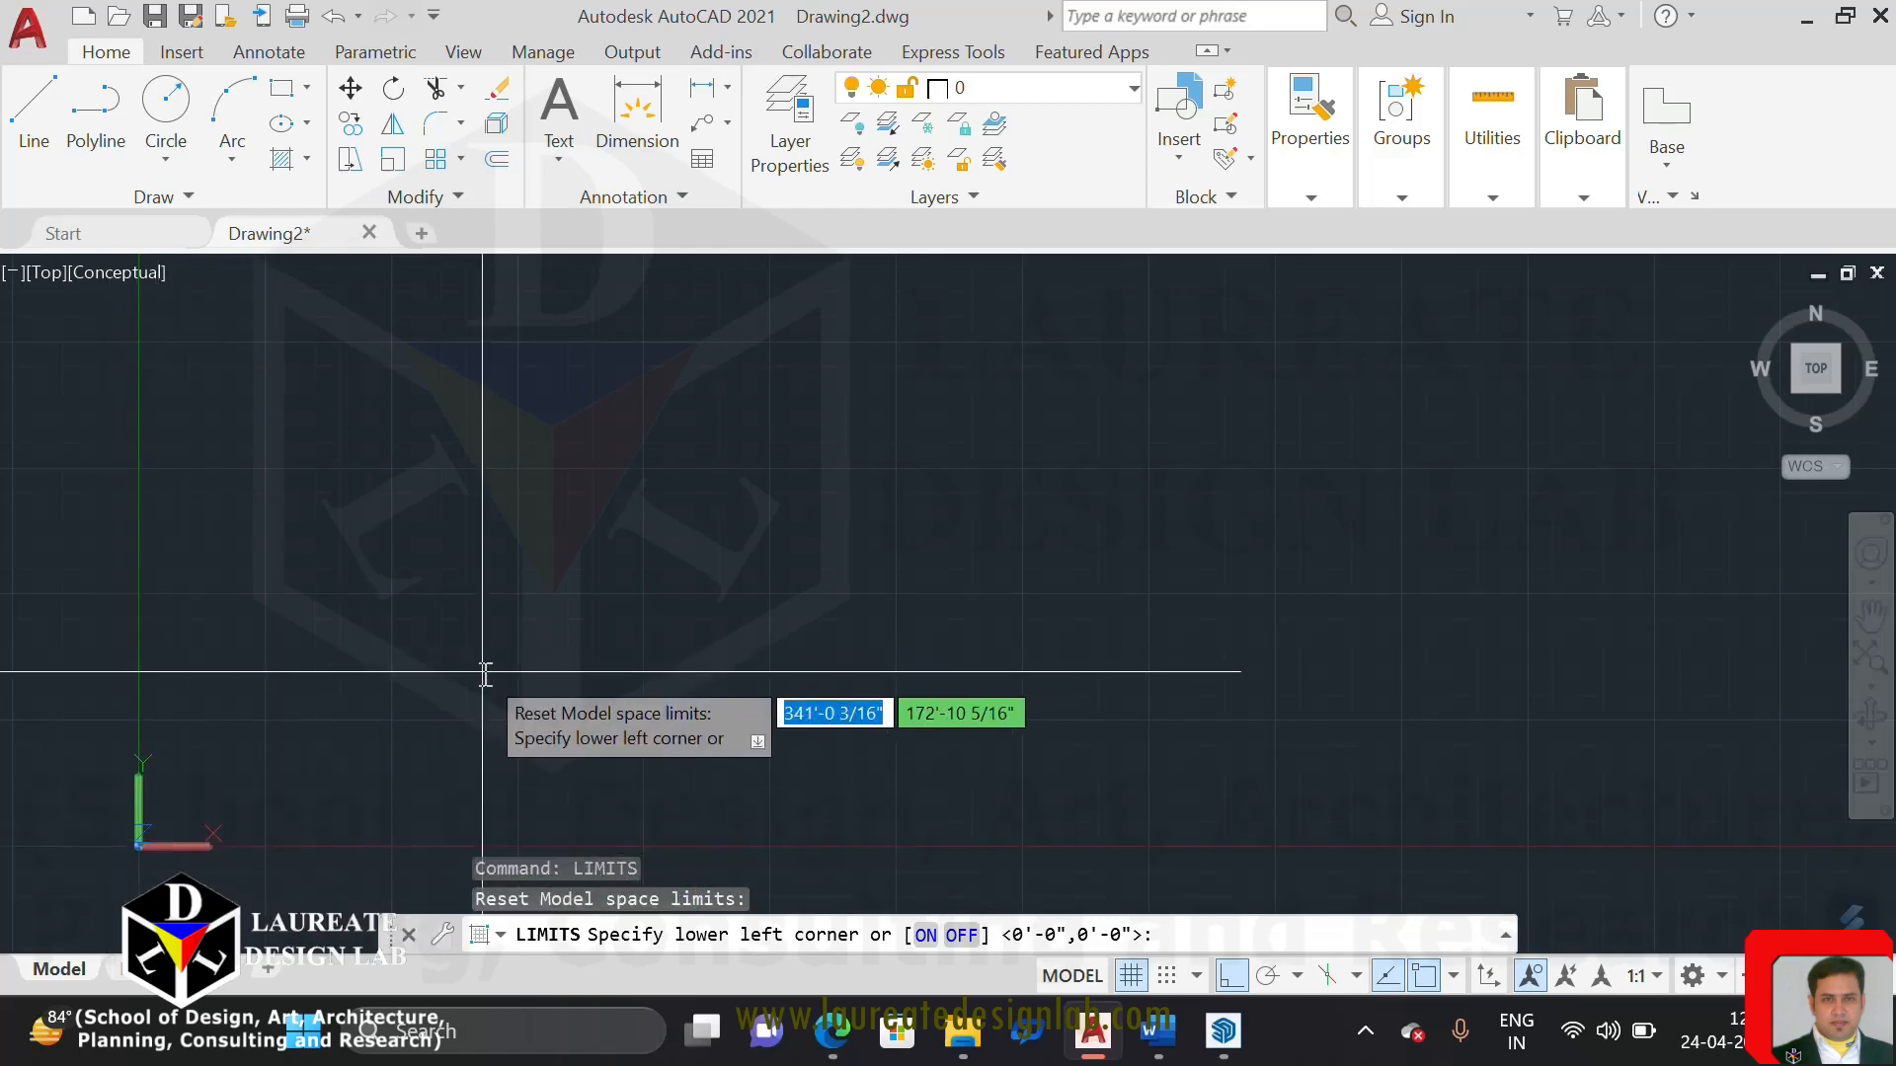
pyautogui.press('Return')
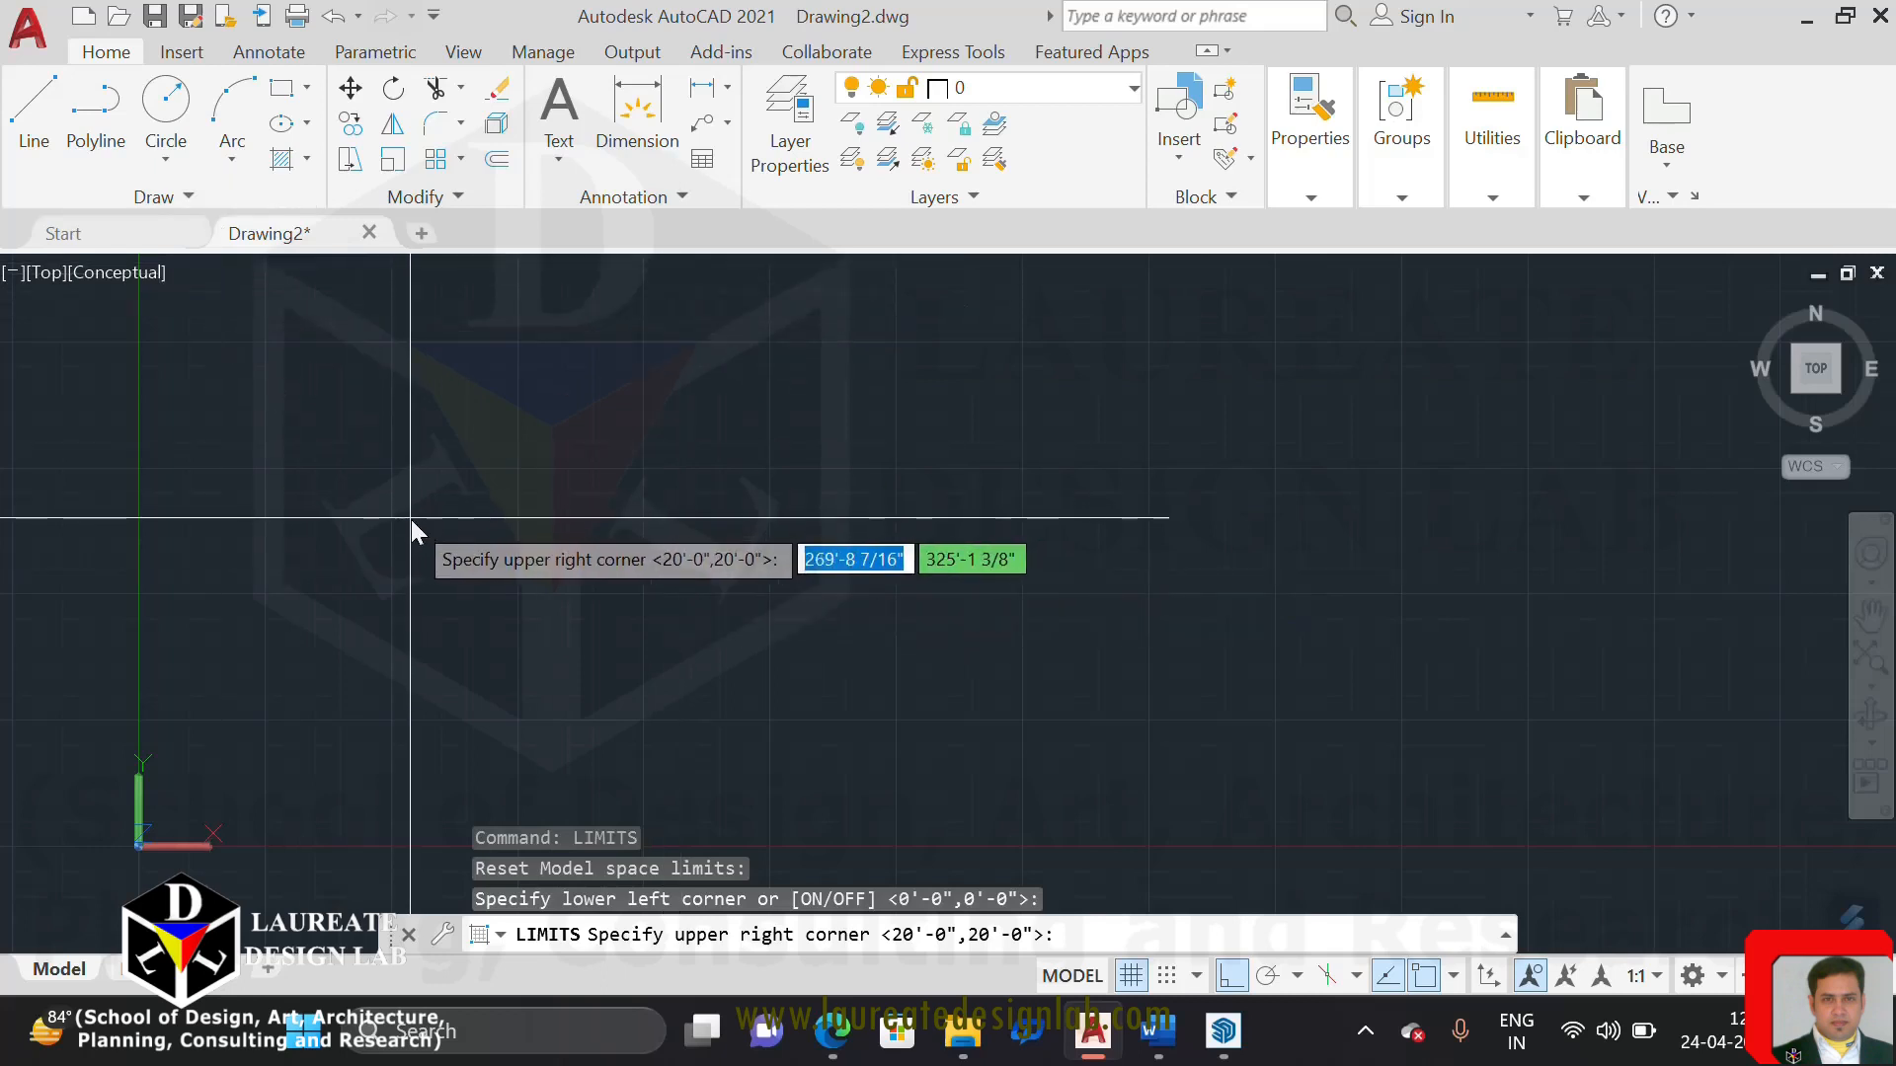
pyautogui.press('Escape')
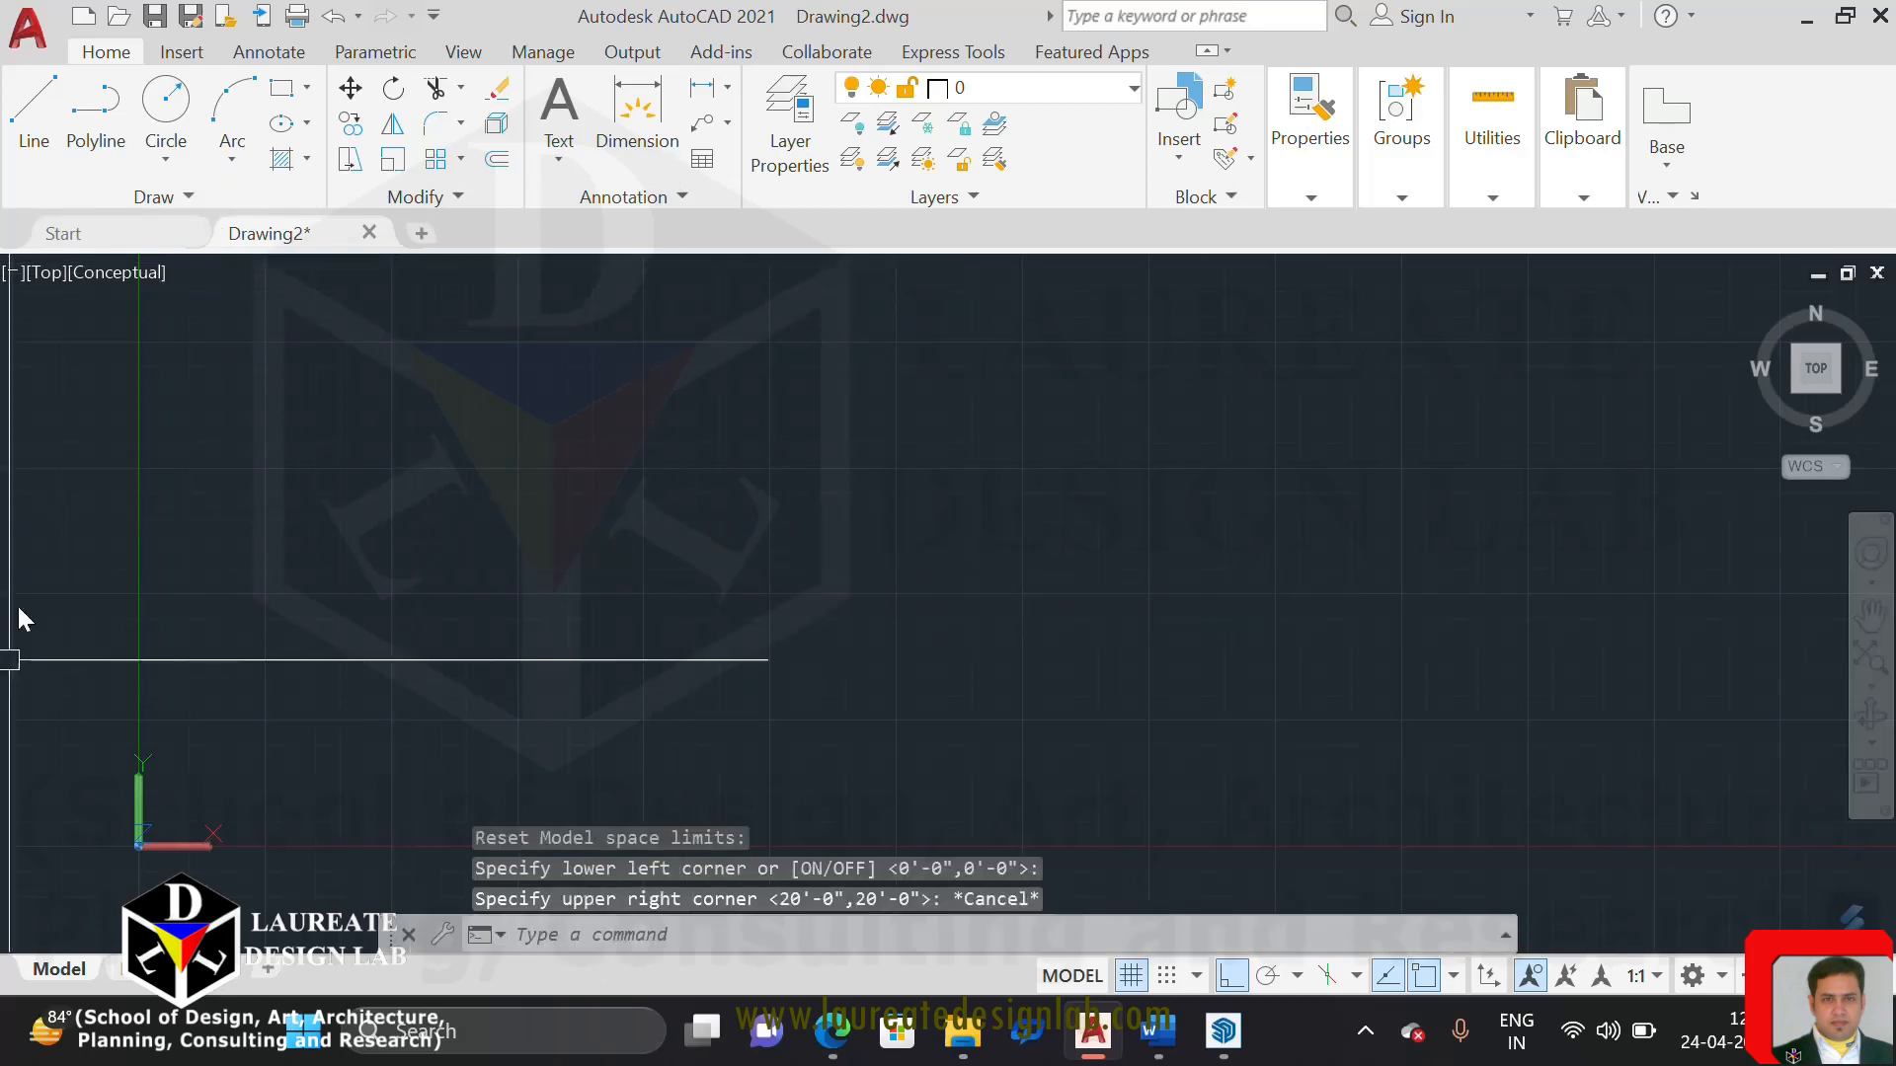
pyautogui.click(190, 197)
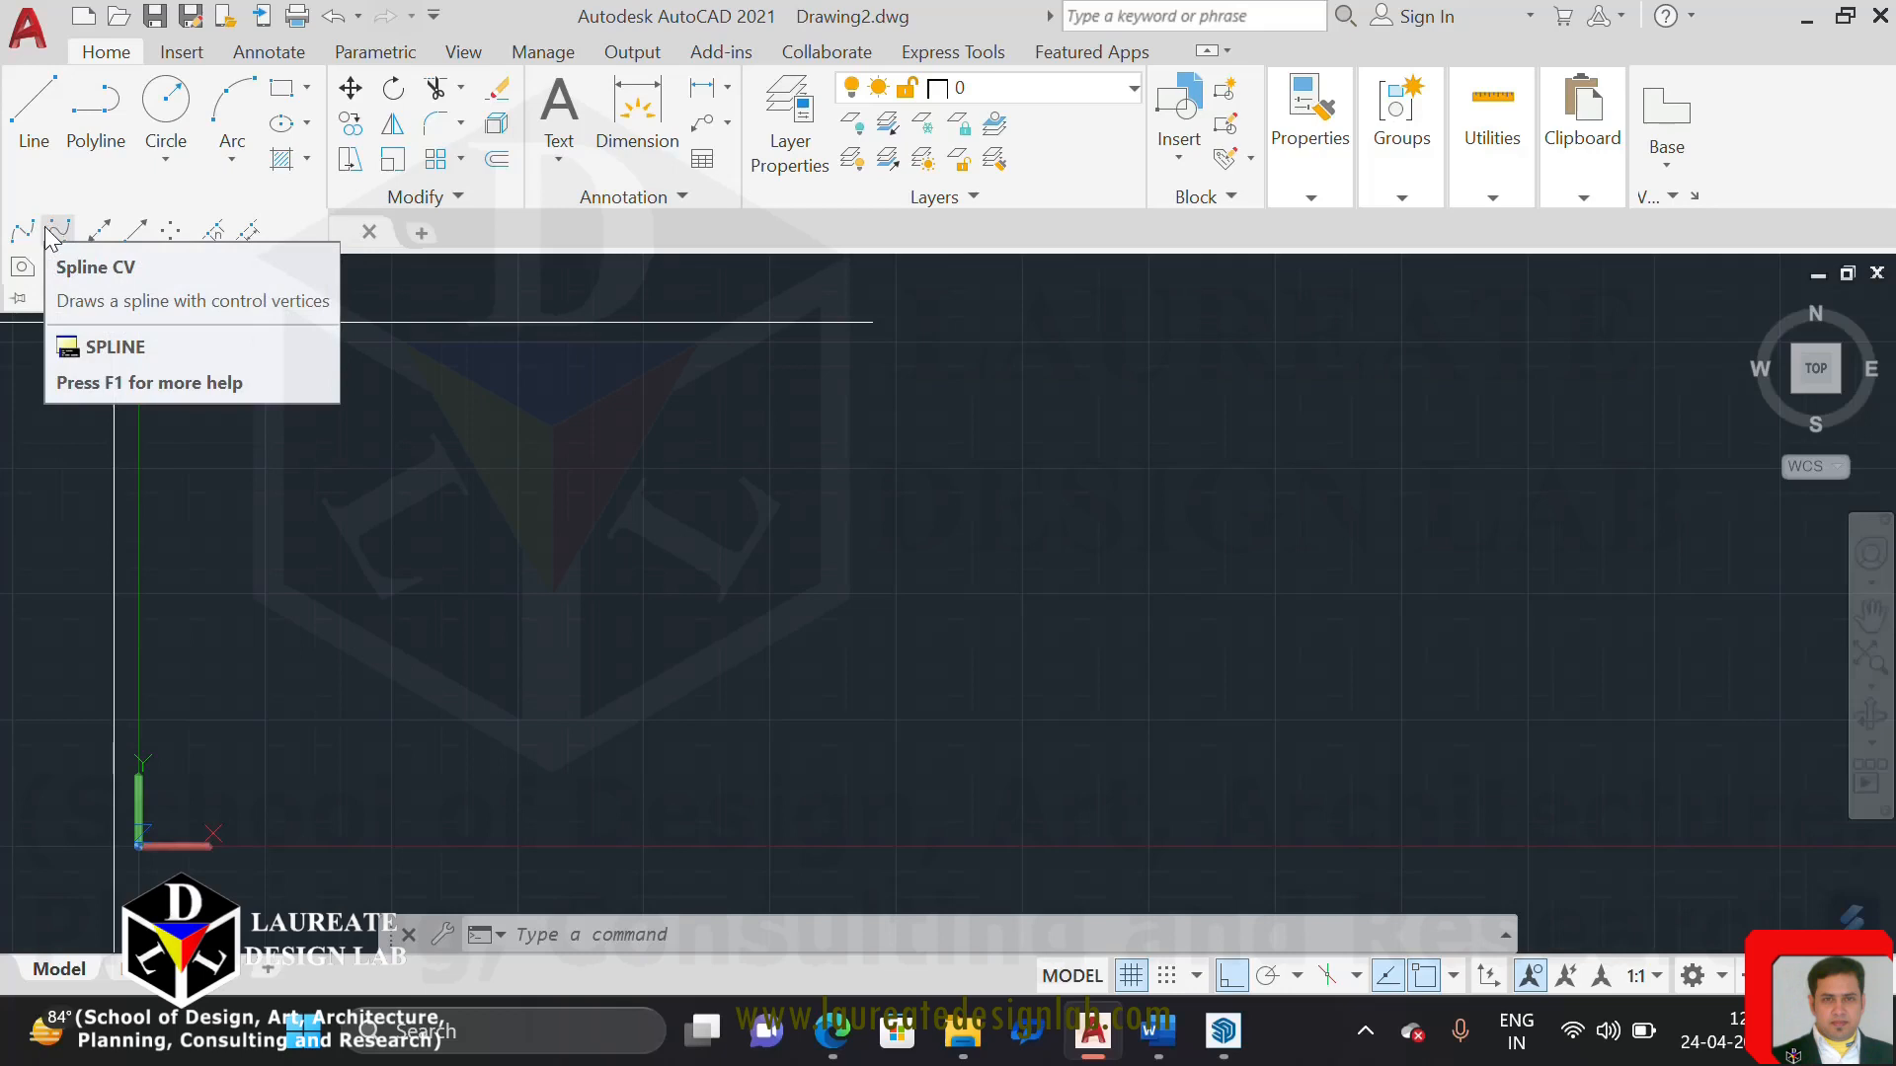
pyautogui.press('Escape')
pyautogui.press('Escape')
# Draw a 4' by 4' rectangle from a freely picked corner in the empty model space
pyautogui.write('rec')
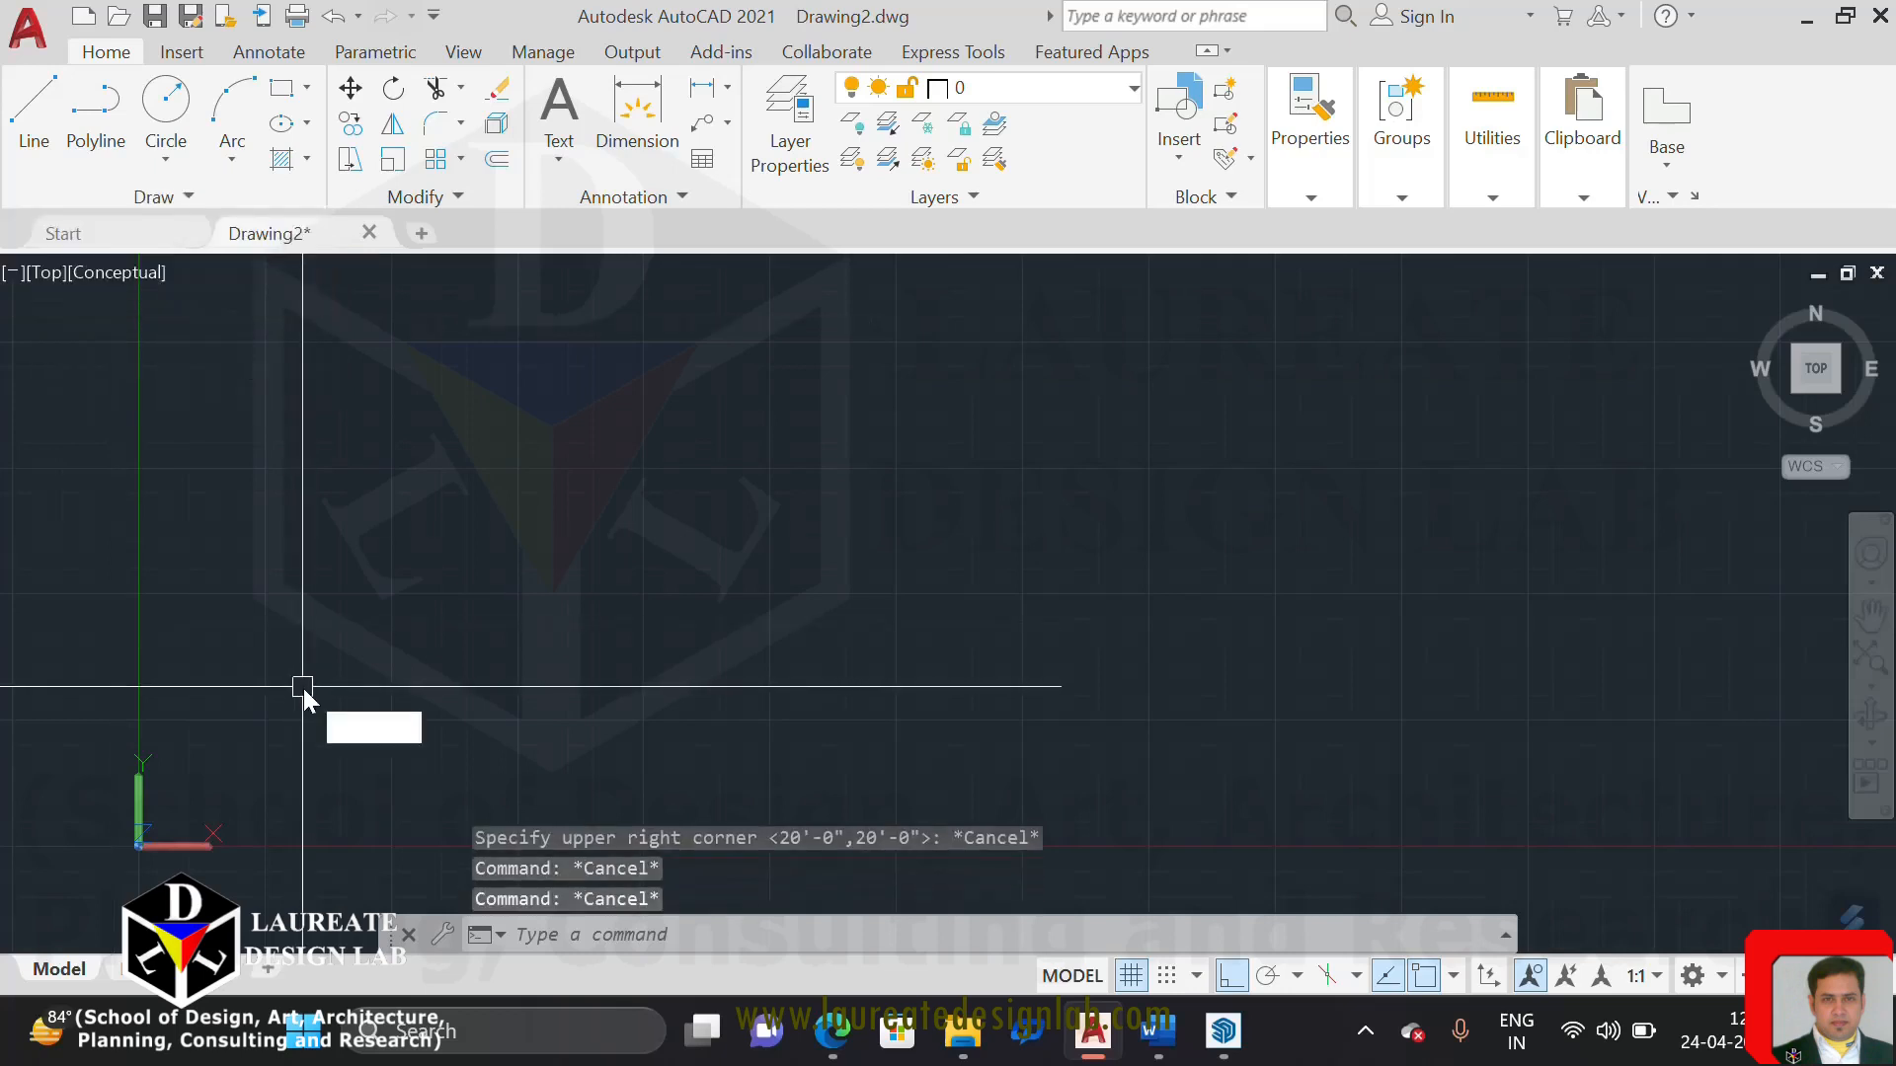
pyautogui.press('Return')
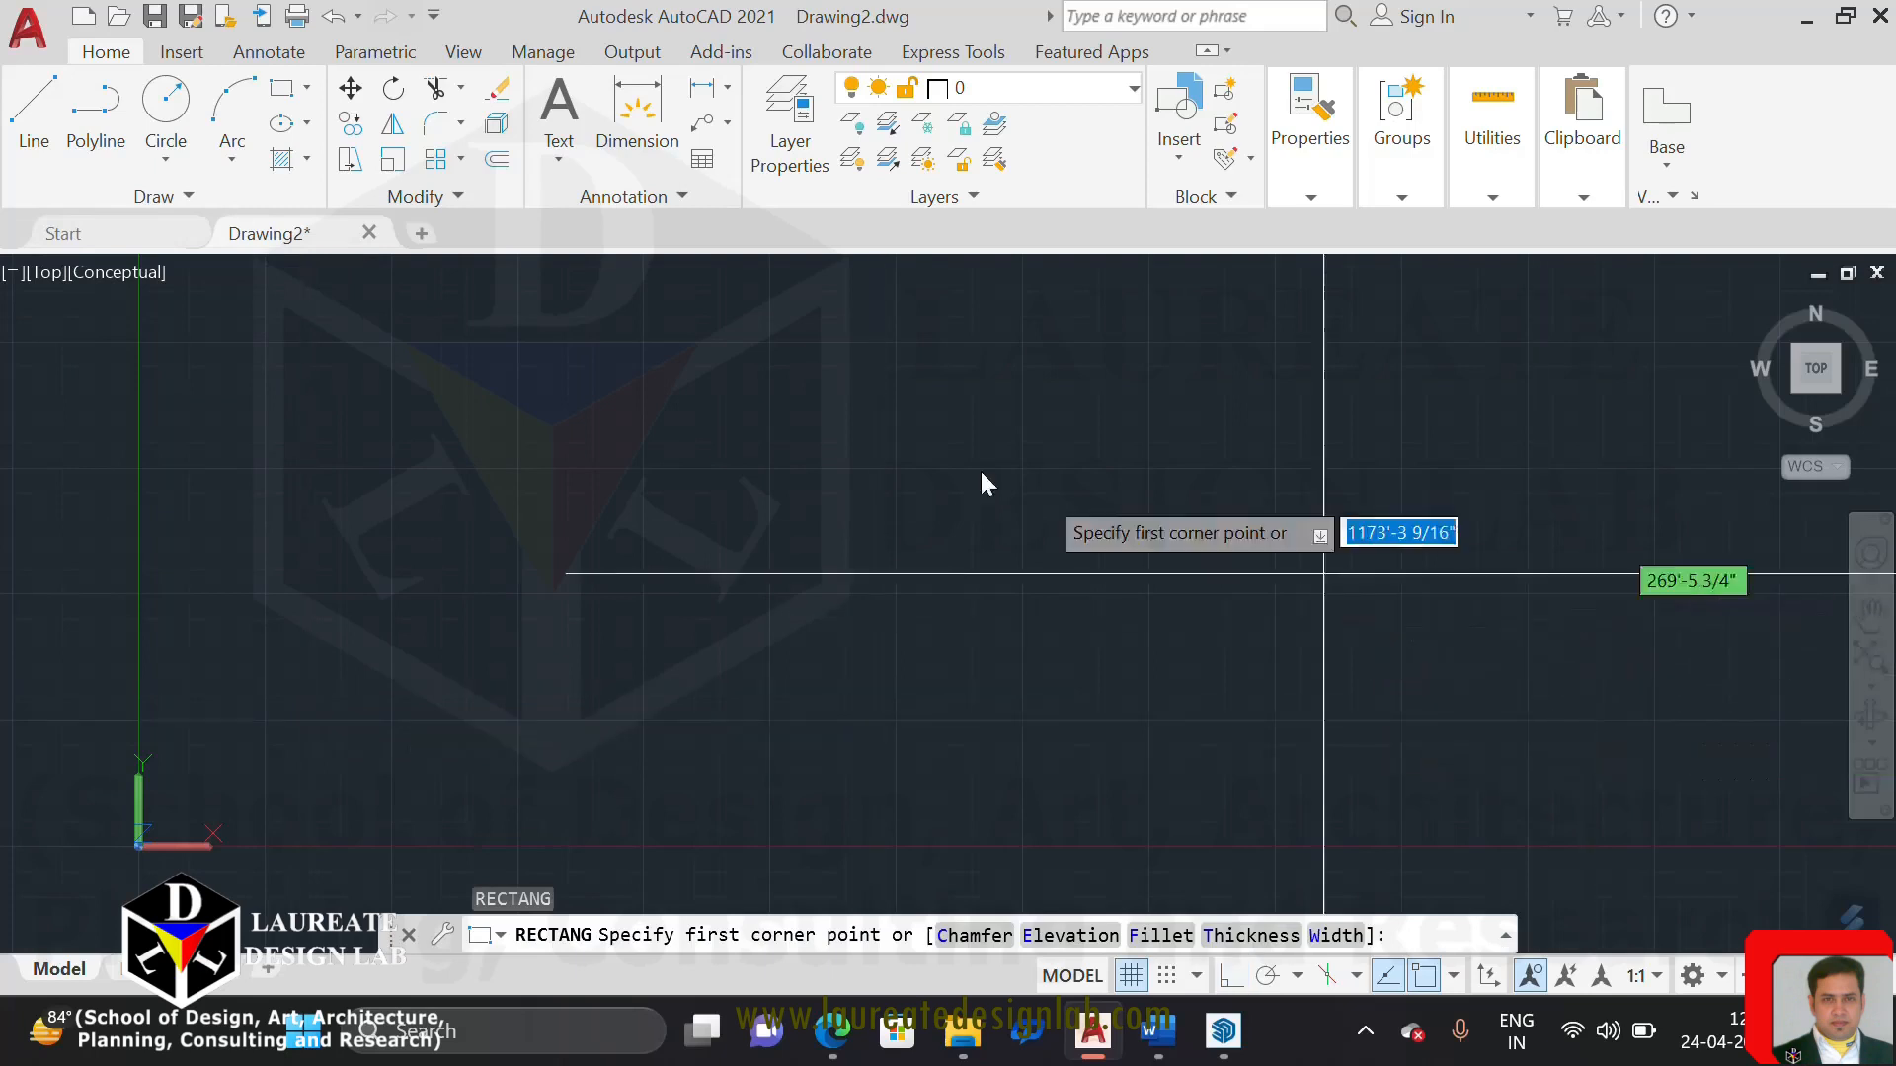
pyautogui.click(535, 452)
pyautogui.write('@4')
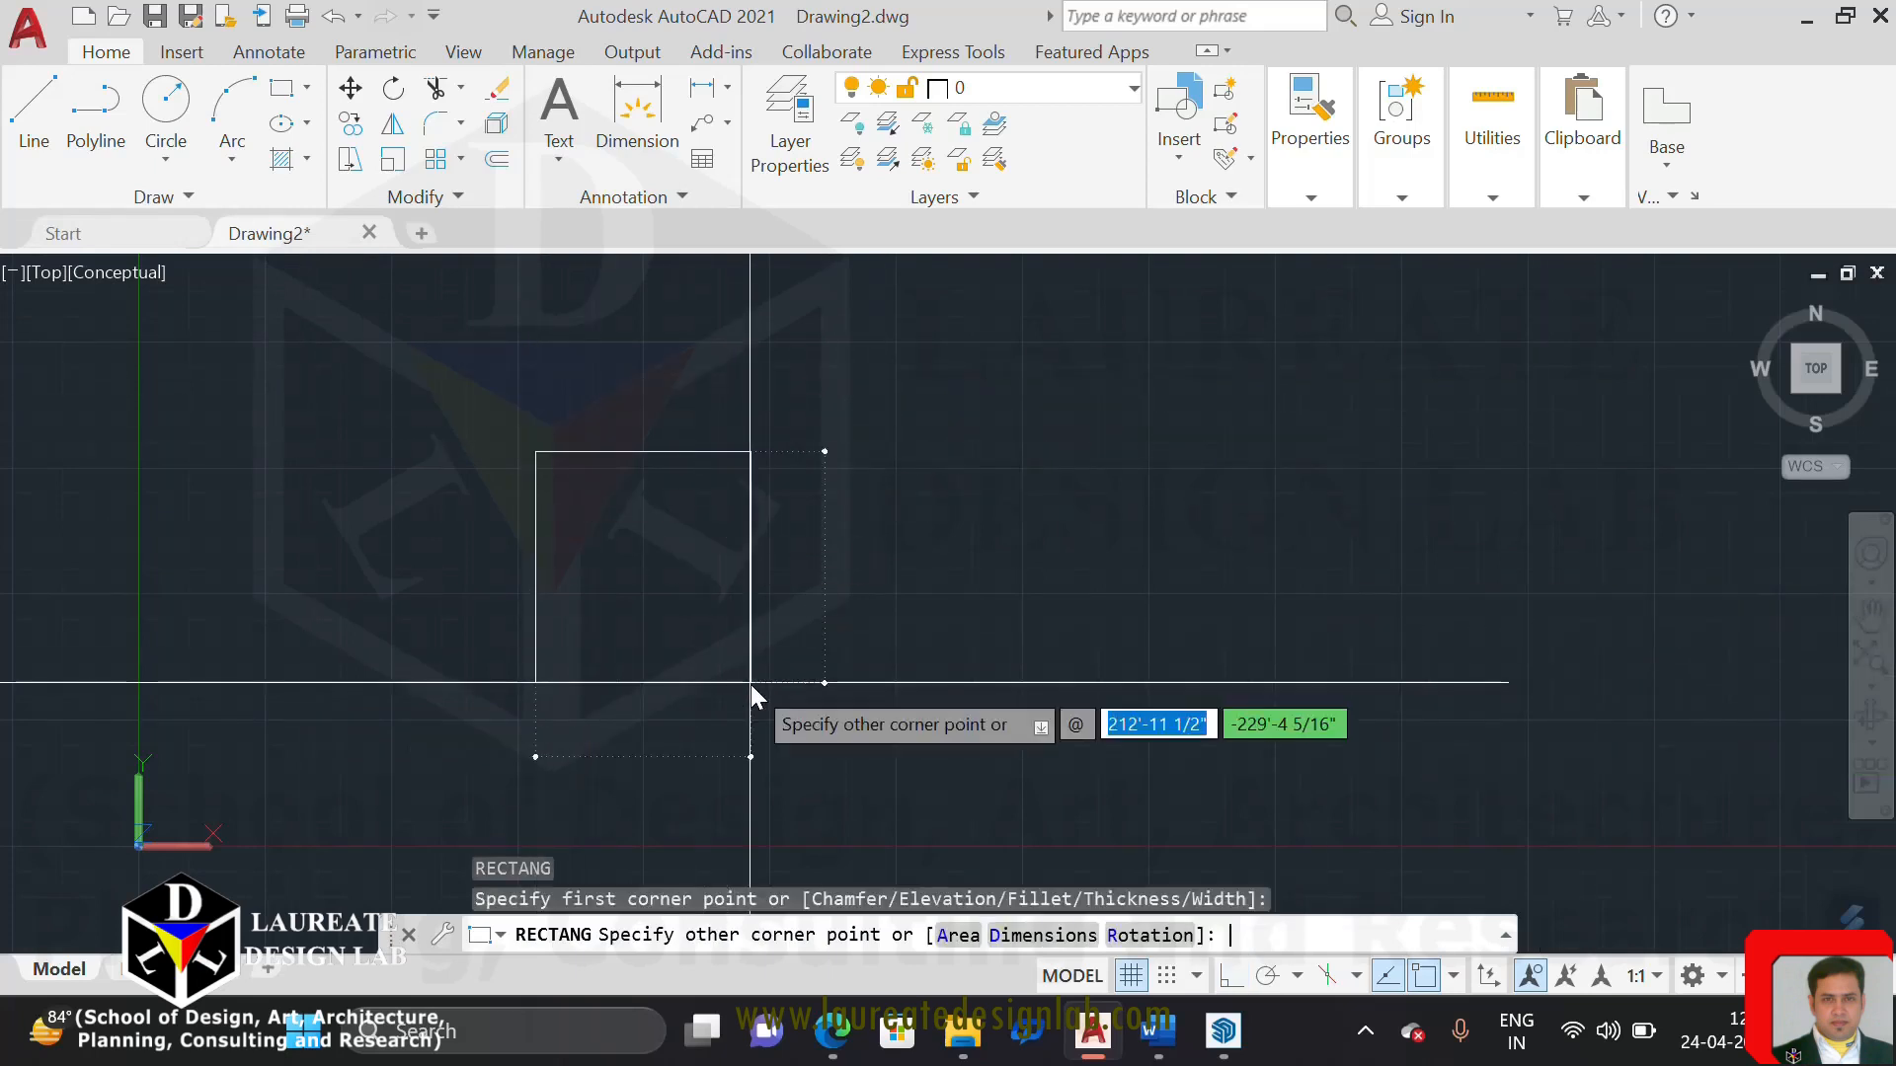
pyautogui.write("'")
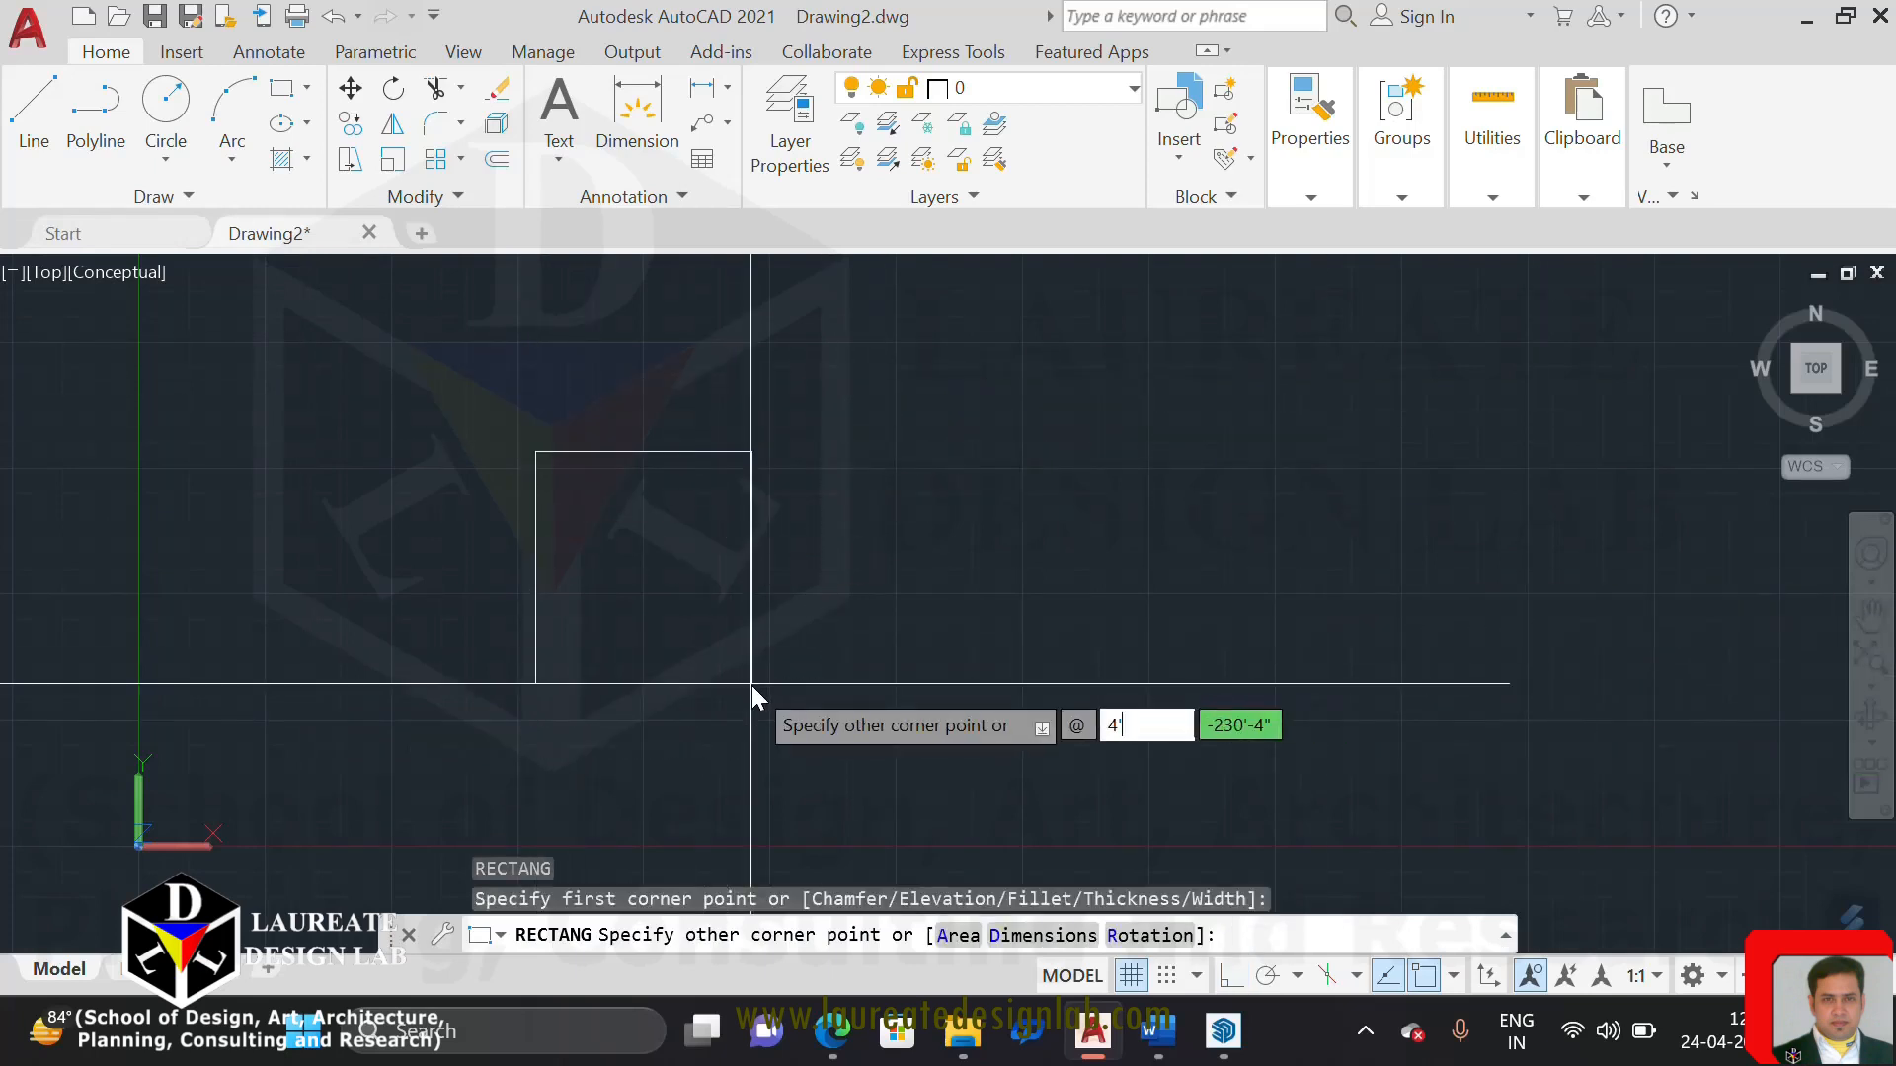
pyautogui.press('Tab')
pyautogui.write('4')
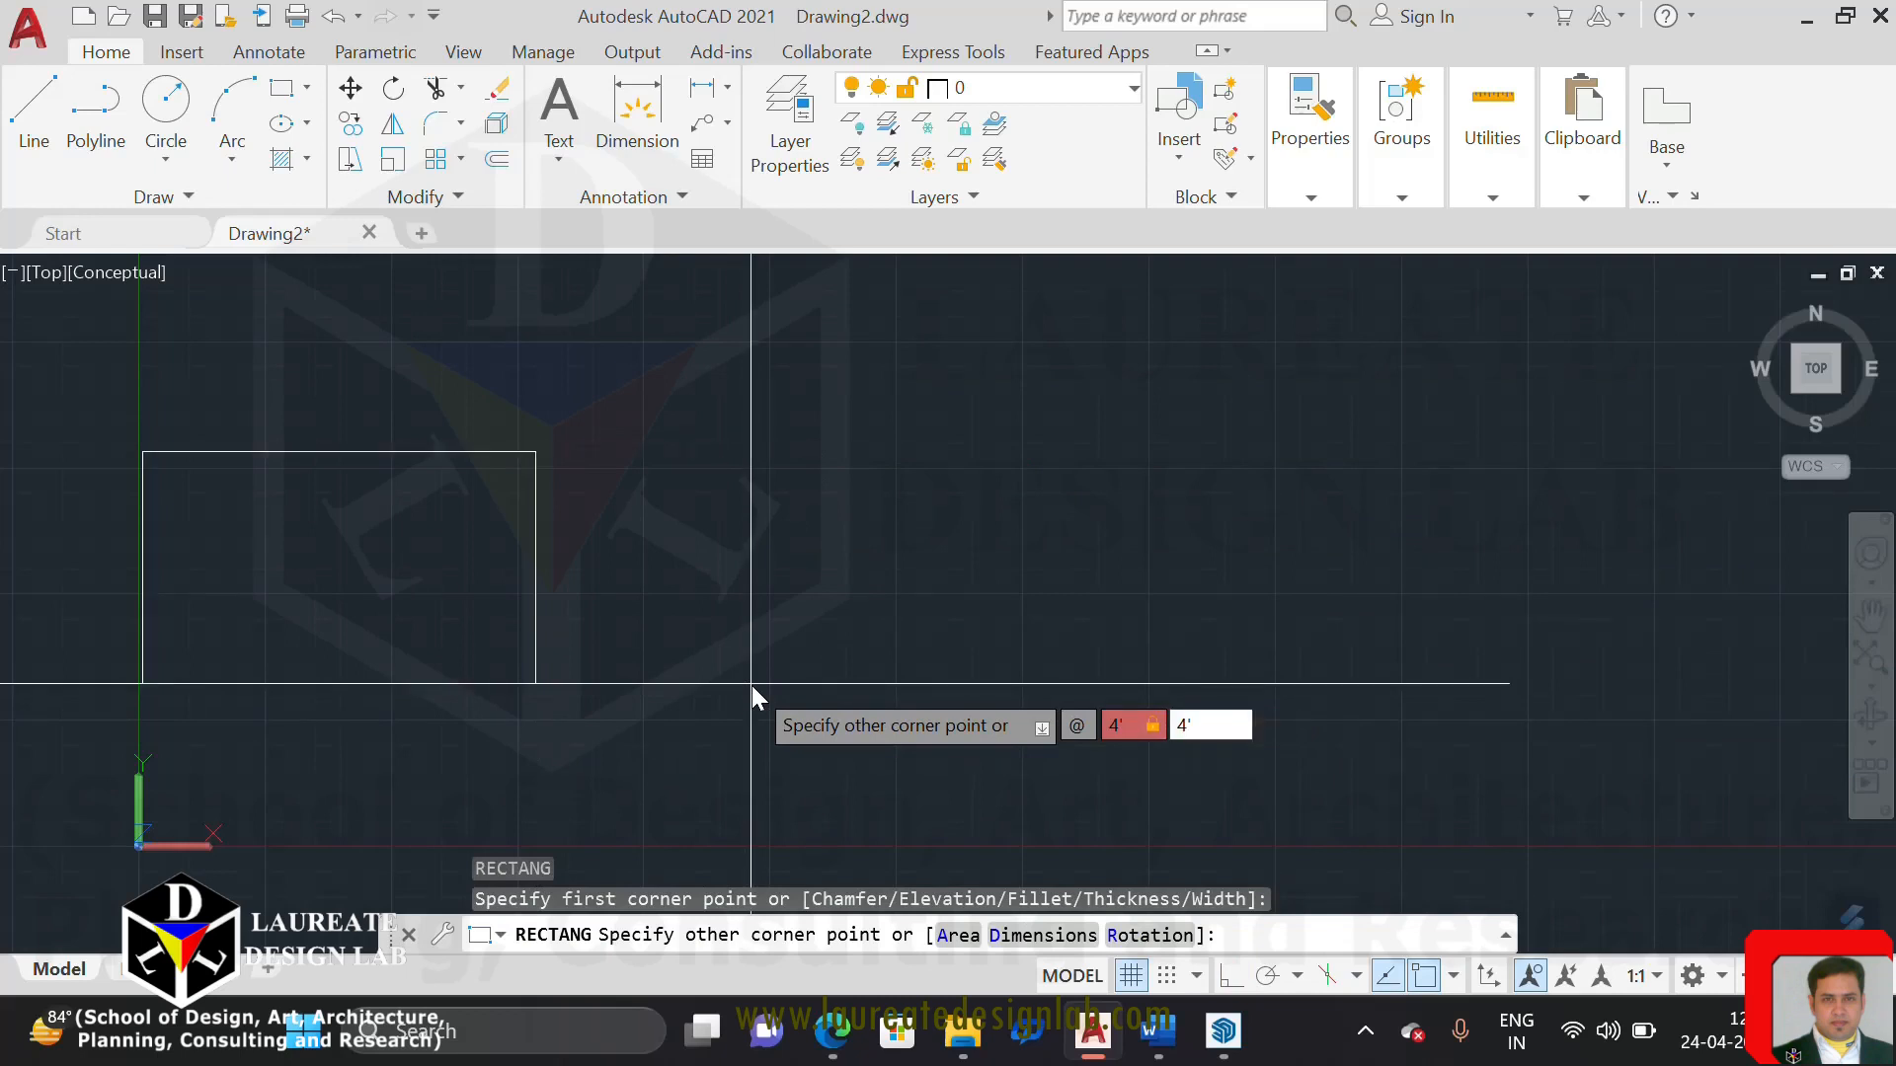
pyautogui.write("'")
pyautogui.press('Return')
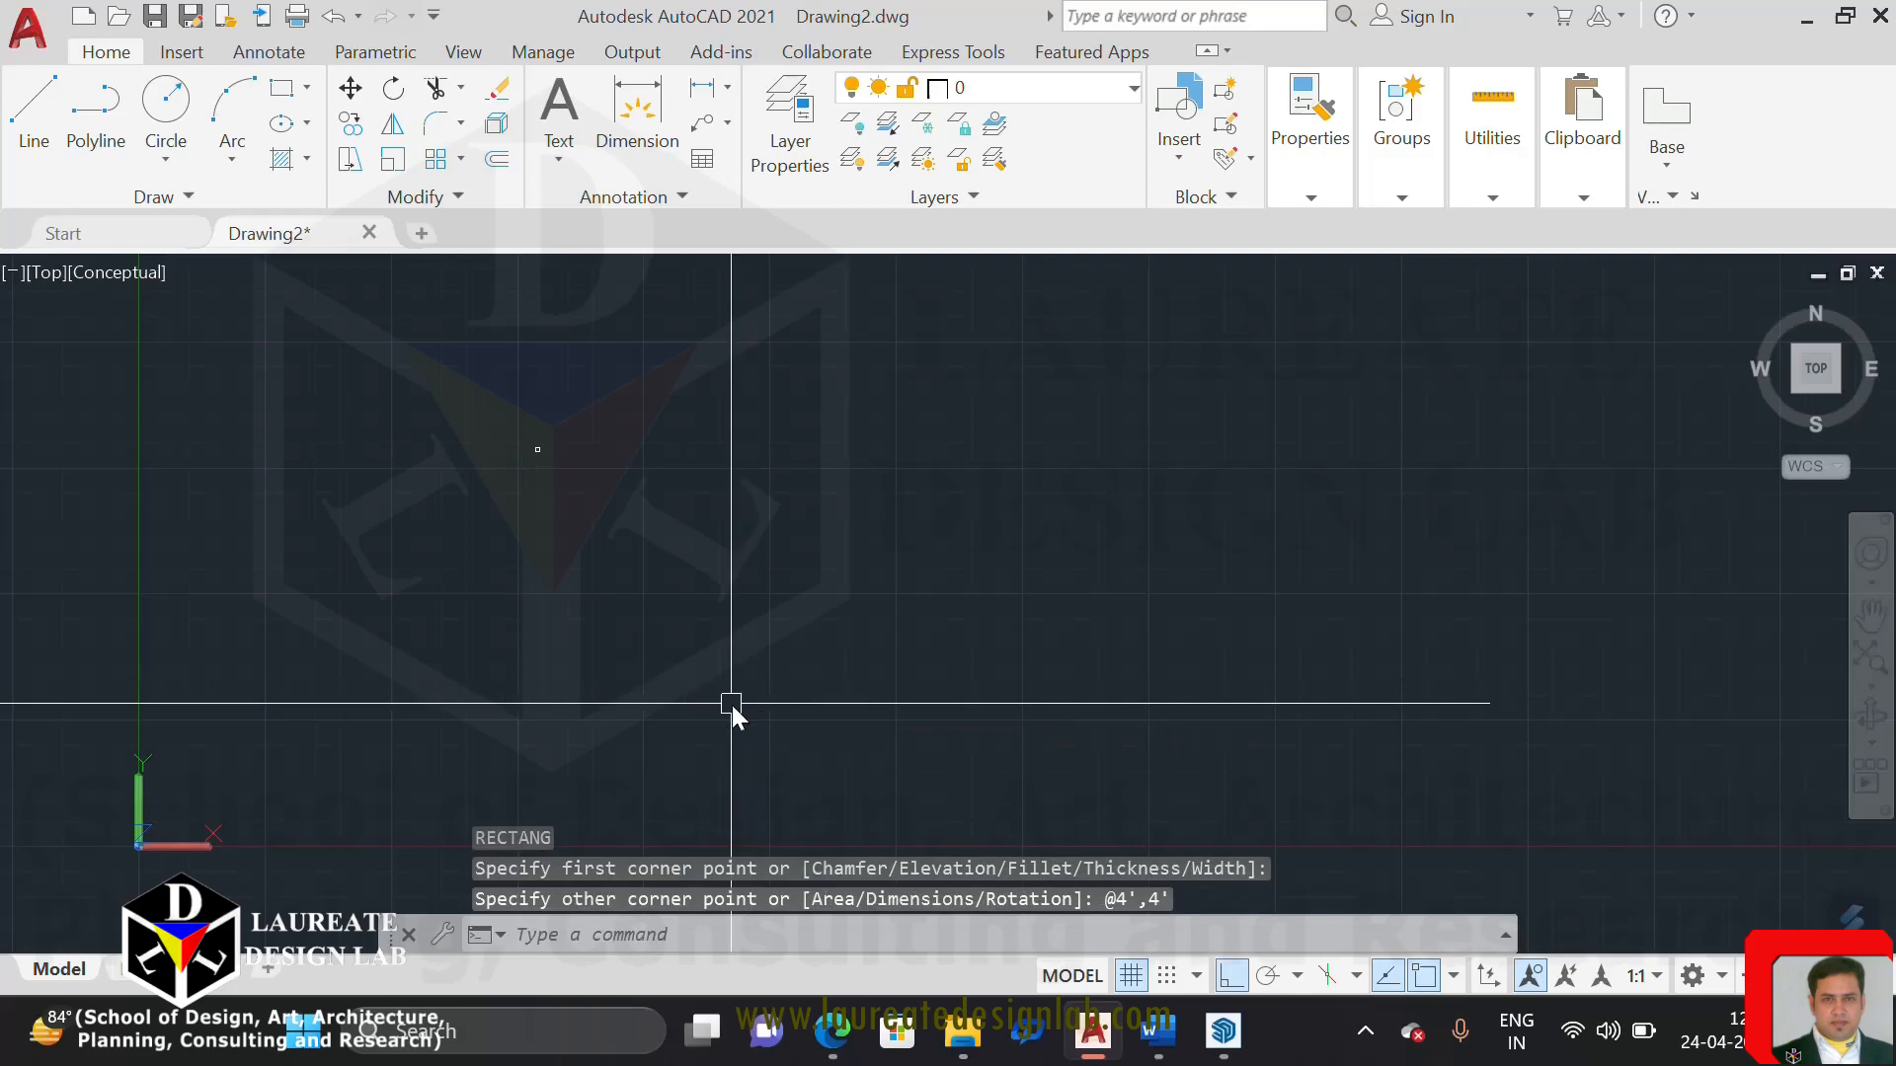
# Review the length, angle and insertion scale settings in the drawing units, and close them without altering any value
pyautogui.write('un')
pyautogui.press('Return')
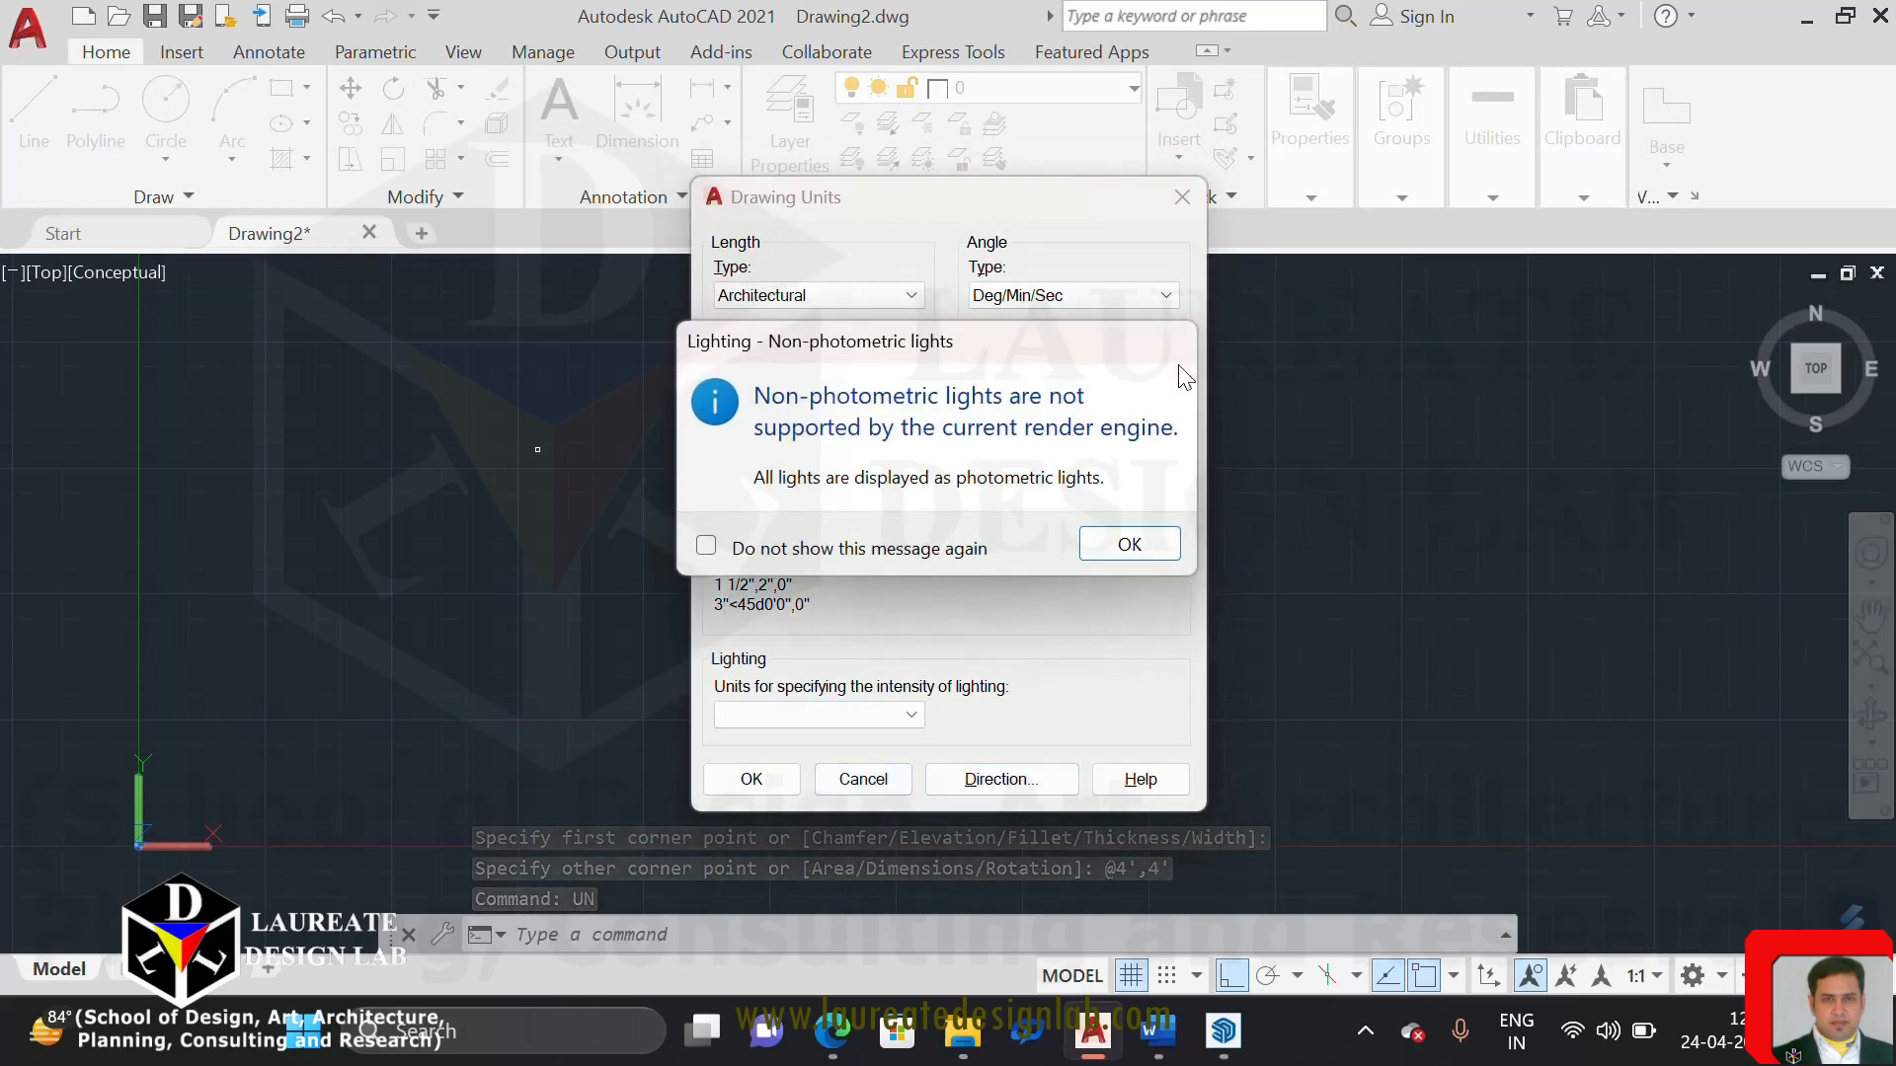
pyautogui.press('Return')
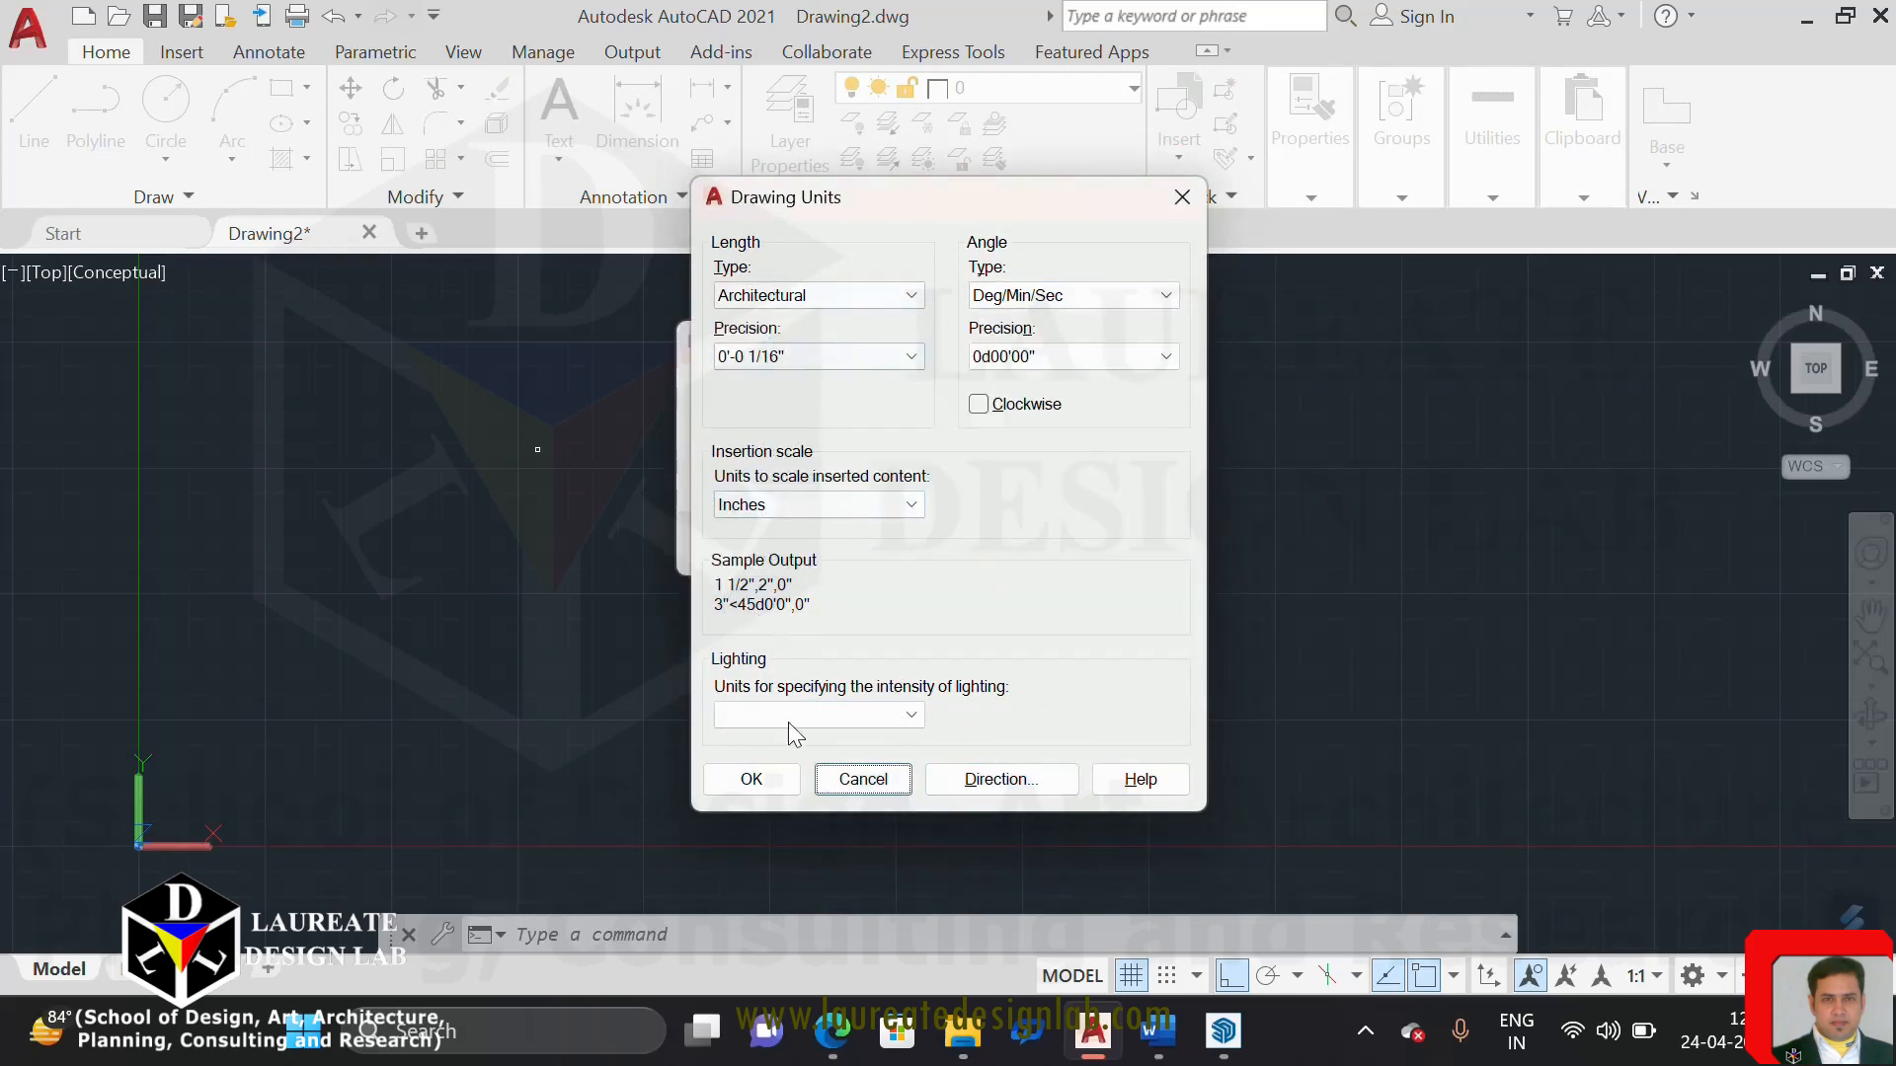
pyautogui.click(790, 777)
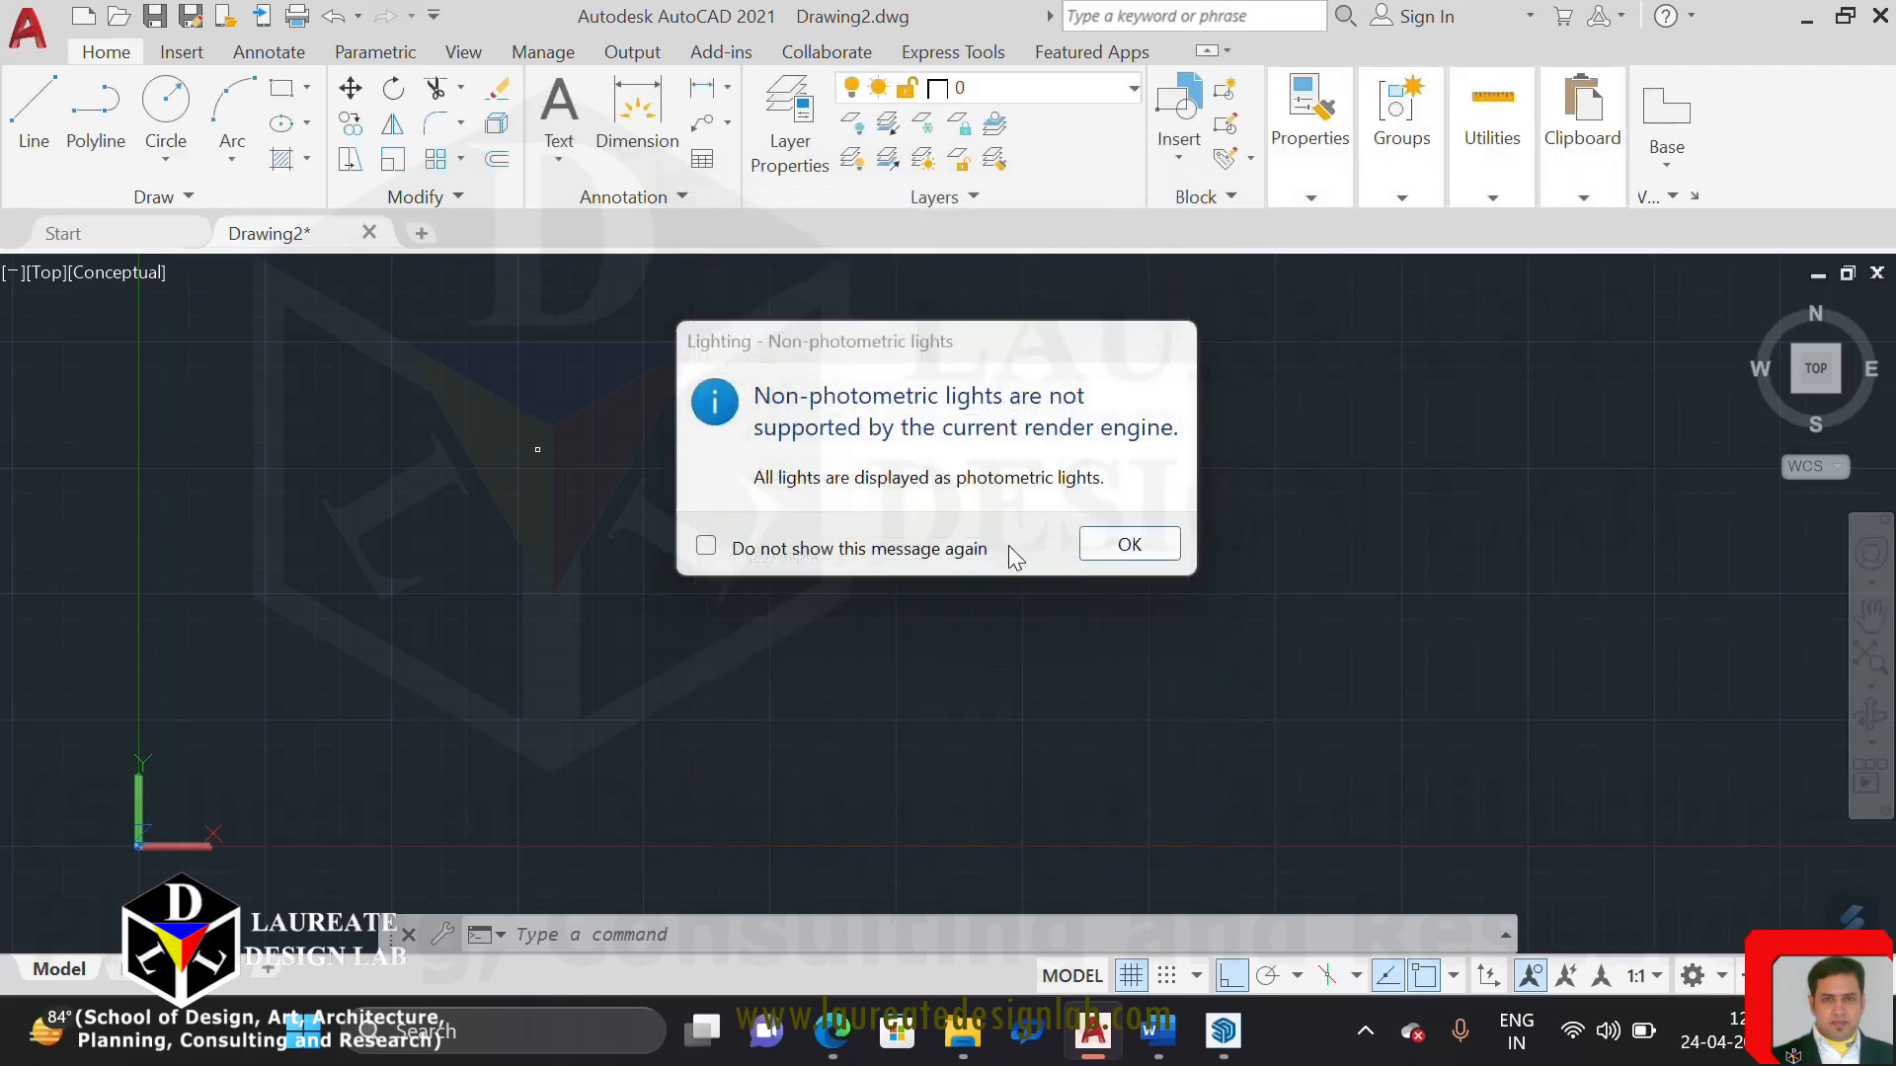
pyautogui.click(1106, 546)
# Zoom to All so that the 4' square can be examined at a readable size
pyautogui.scroll(5, 535, 434)
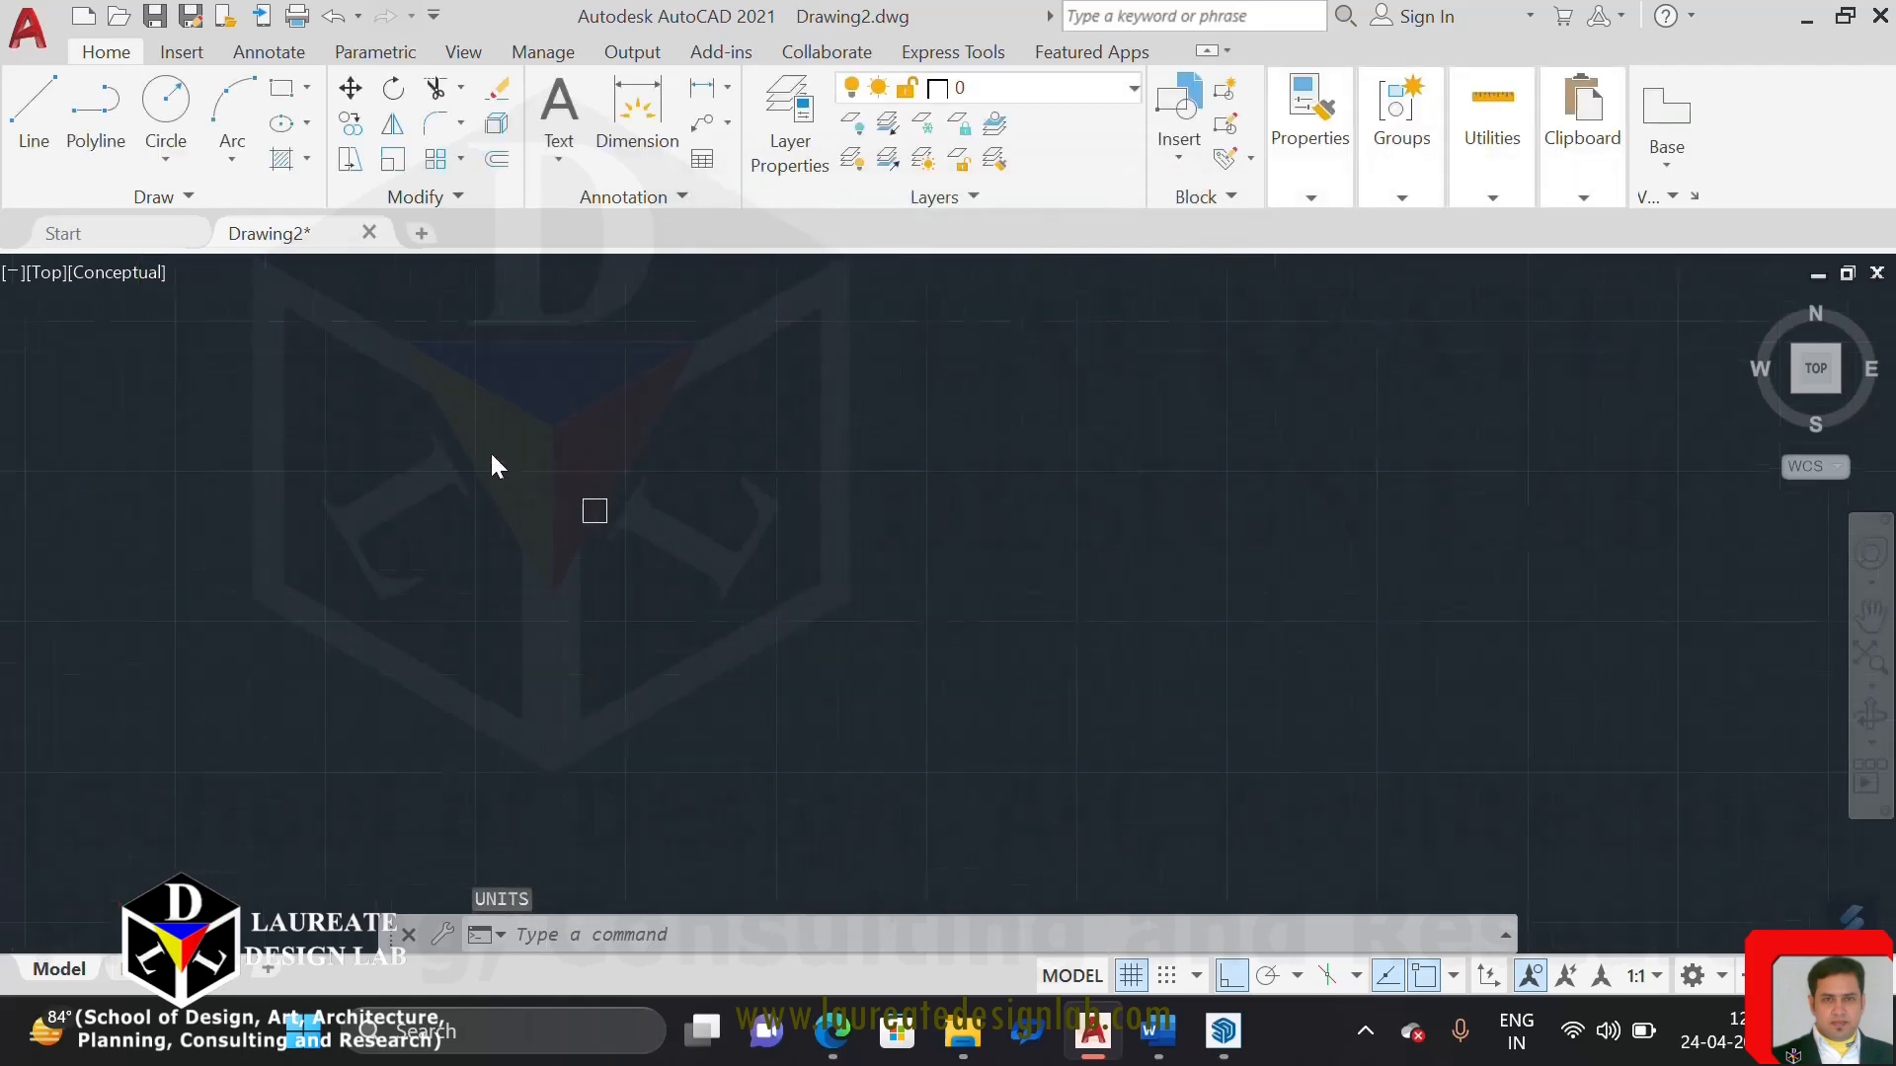
pyautogui.scroll(-6, 734, 529)
pyautogui.scroll(-3, 756, 518)
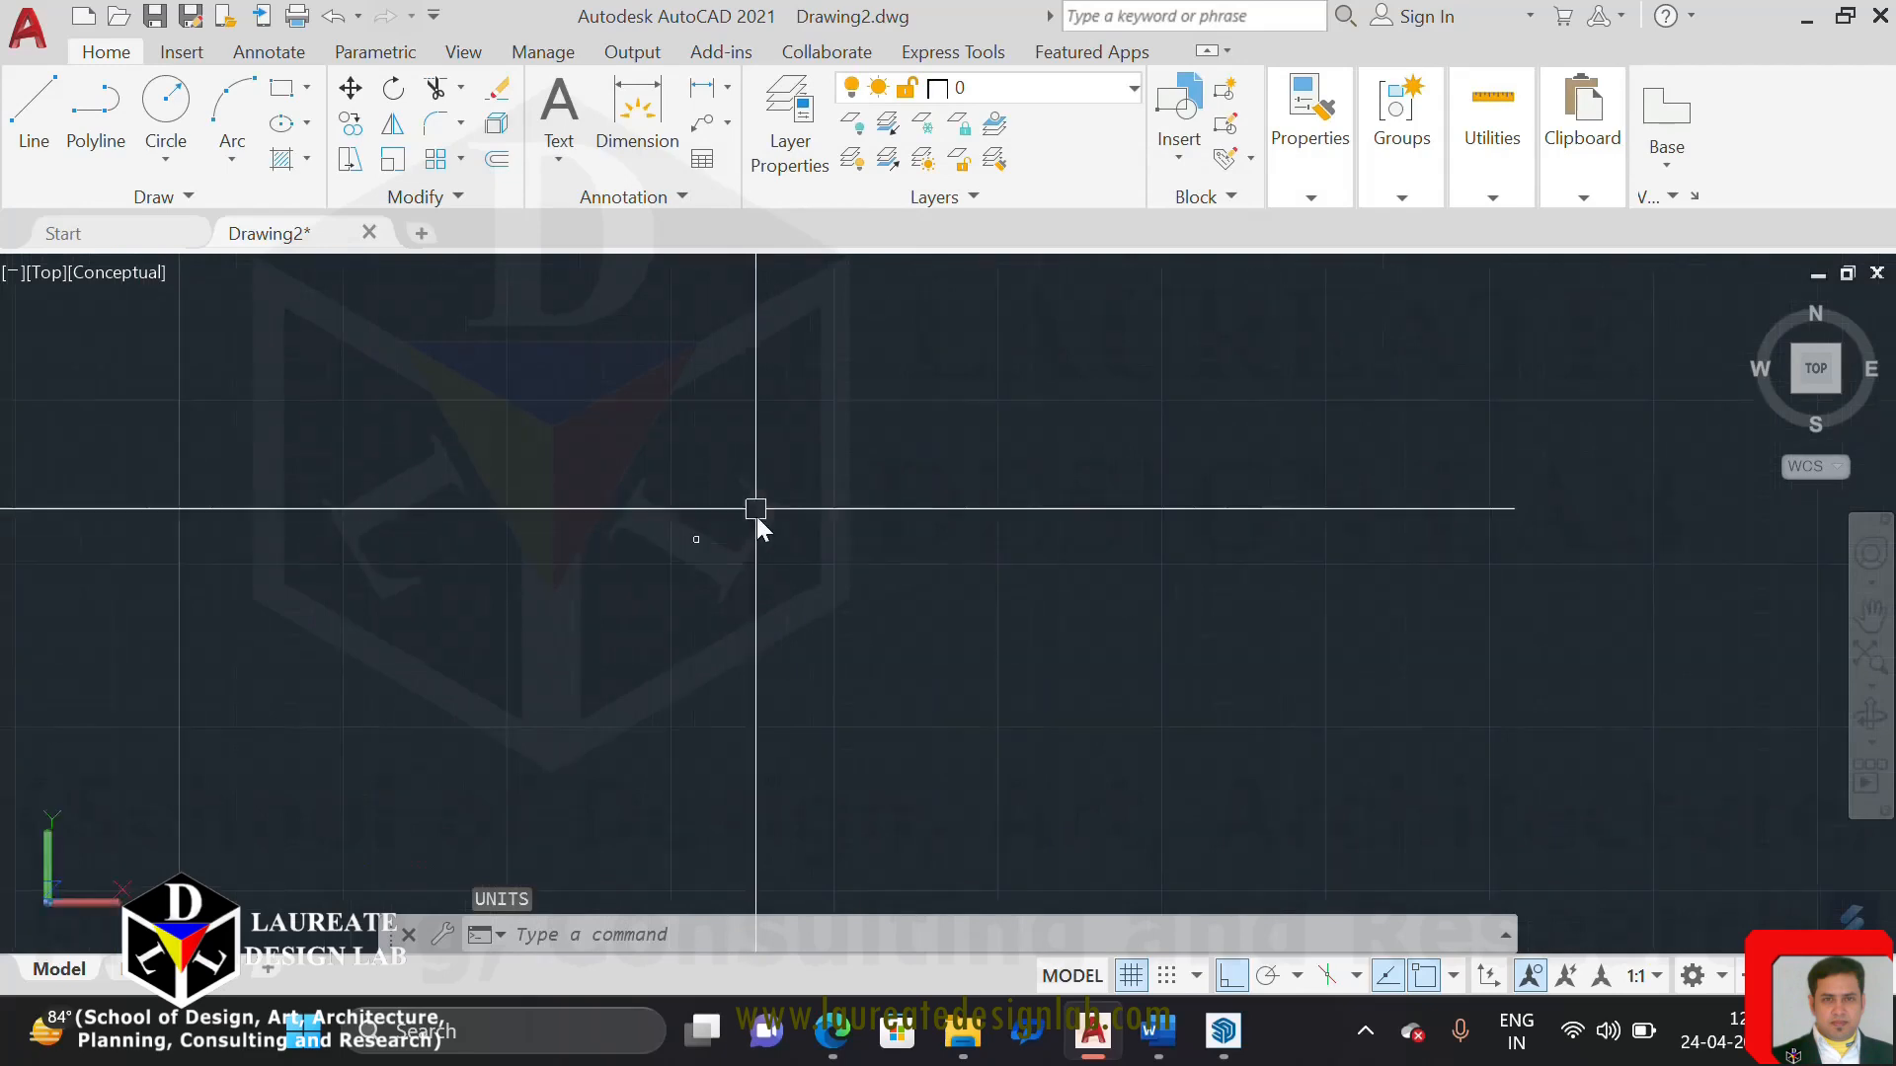
pyautogui.moveTo(810, 648)
pyautogui.mouseDown(button='middle')
pyautogui.moveTo(711, 627)
pyautogui.moveTo(616, 673)
pyautogui.mouseUp(button='middle')
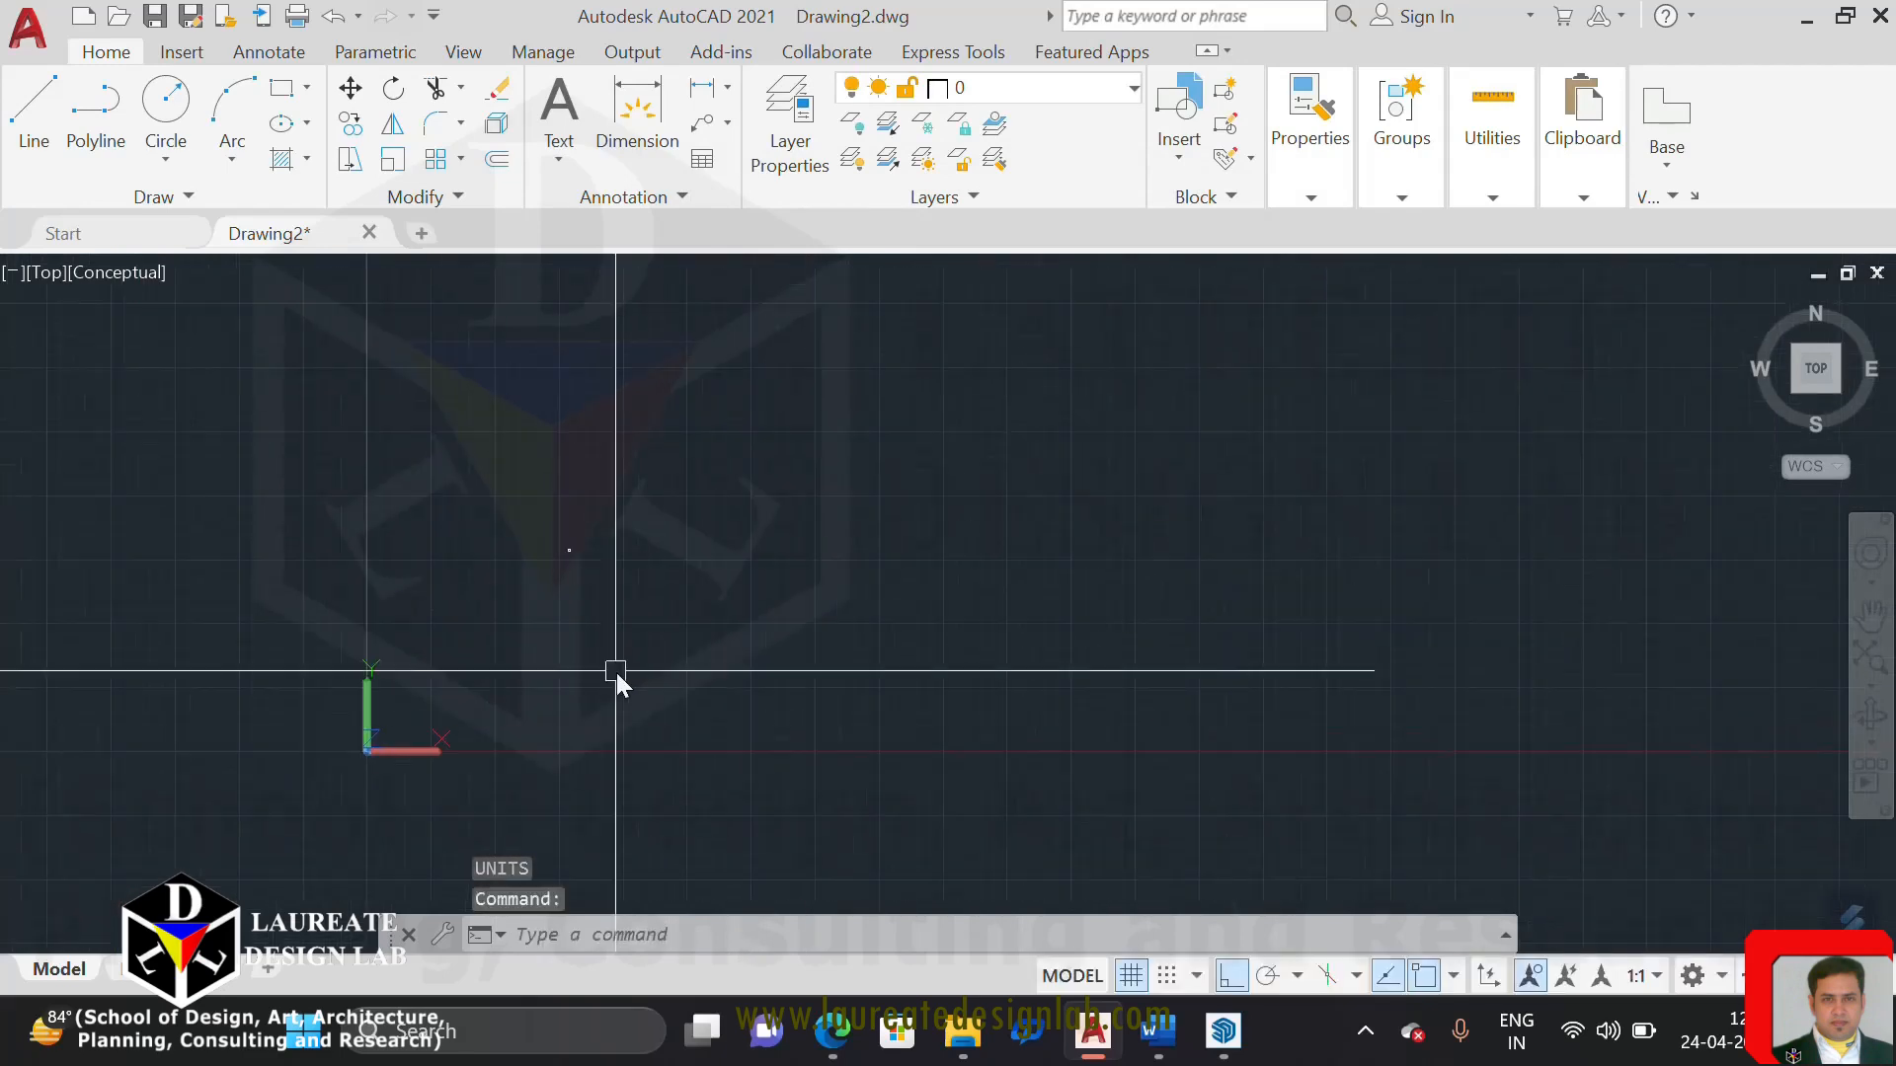
pyautogui.write('z')
pyautogui.press('Return')
pyautogui.write('a')
pyautogui.press('Return')
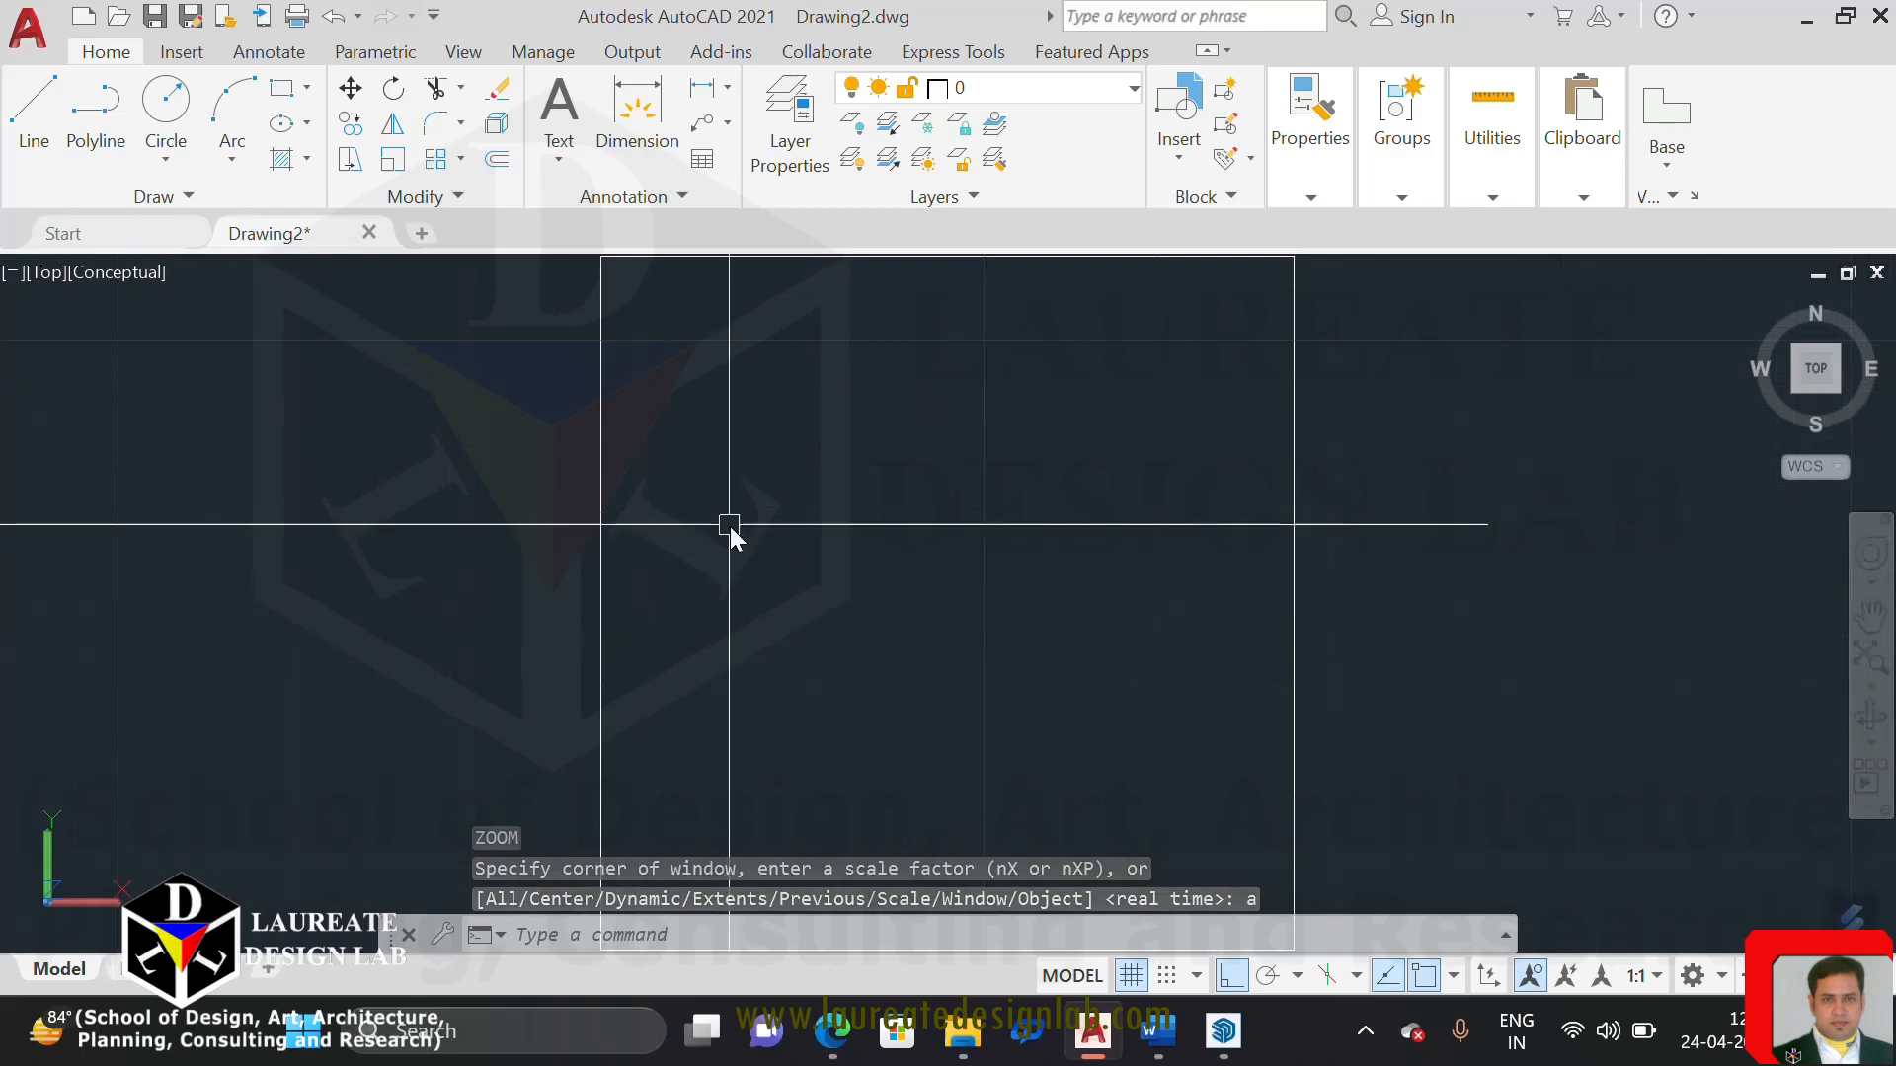
pyautogui.scroll(-2, 730, 525)
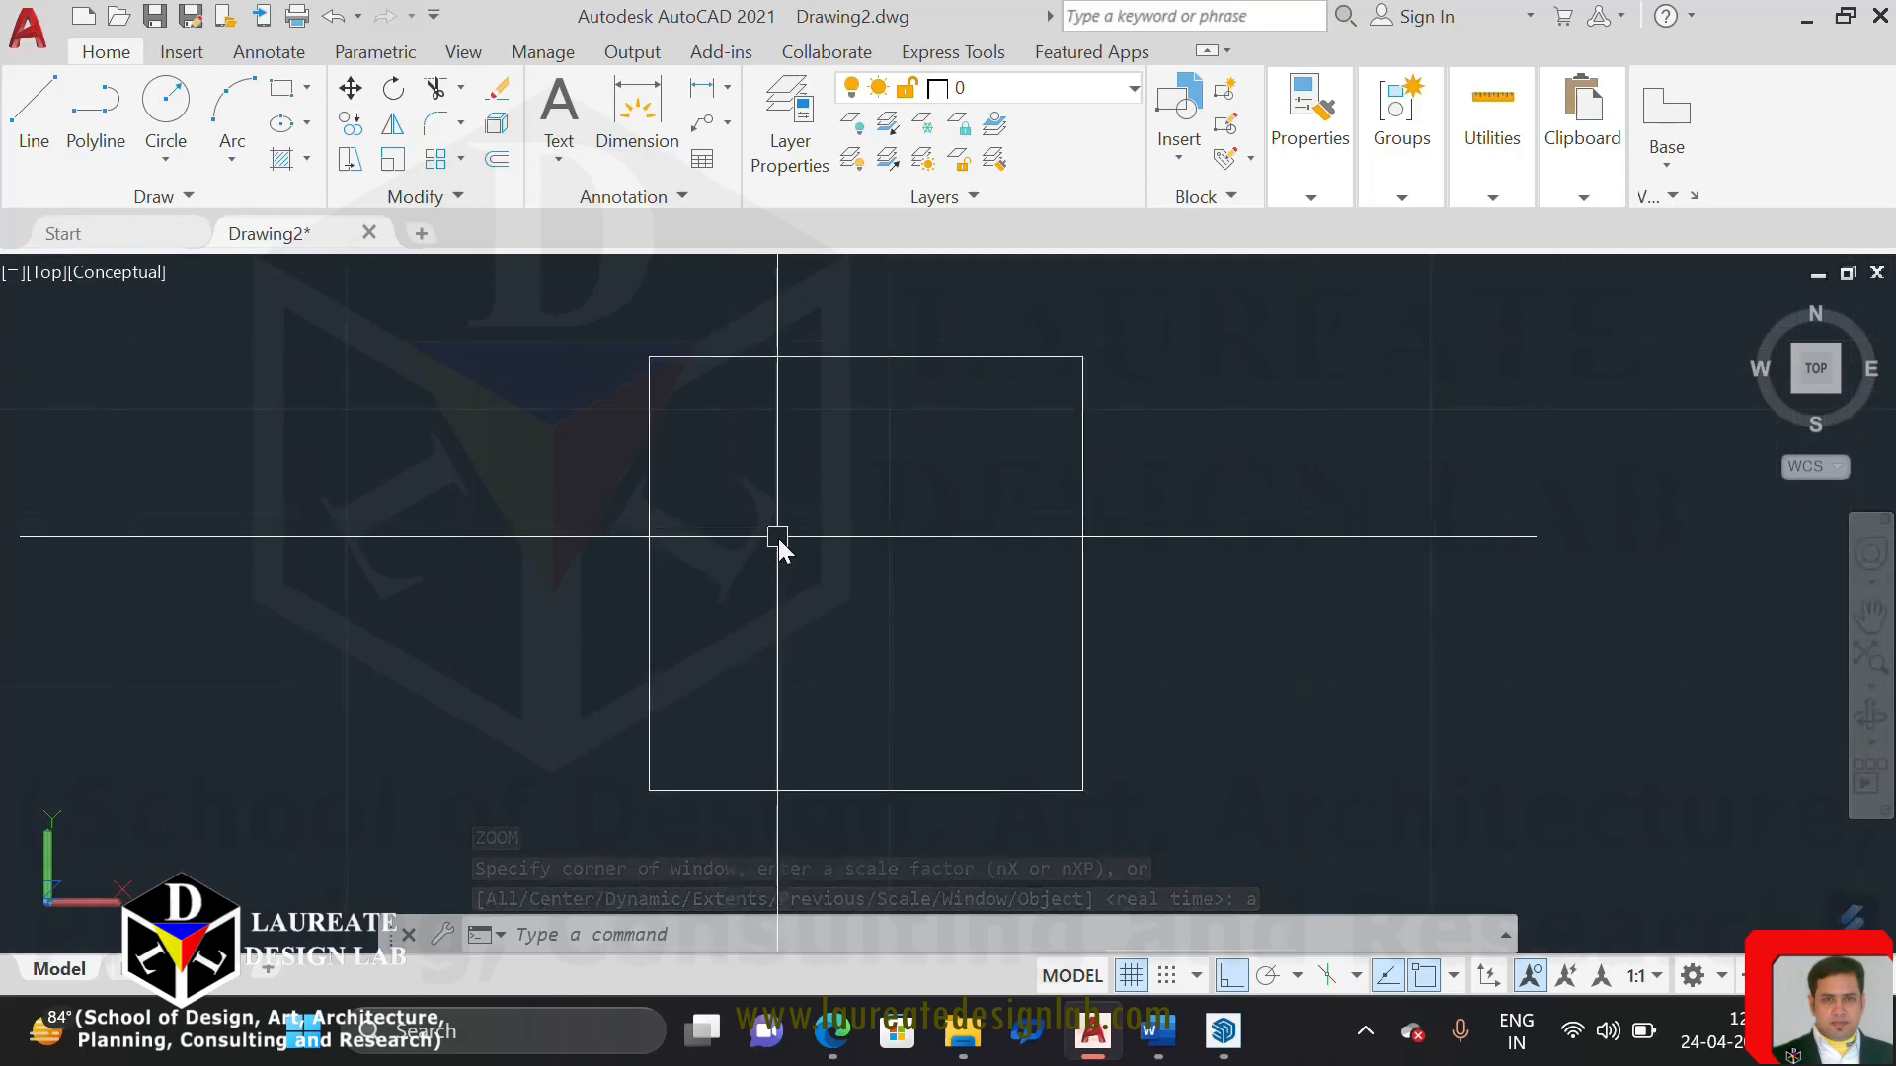
pyautogui.write('LIMIT')
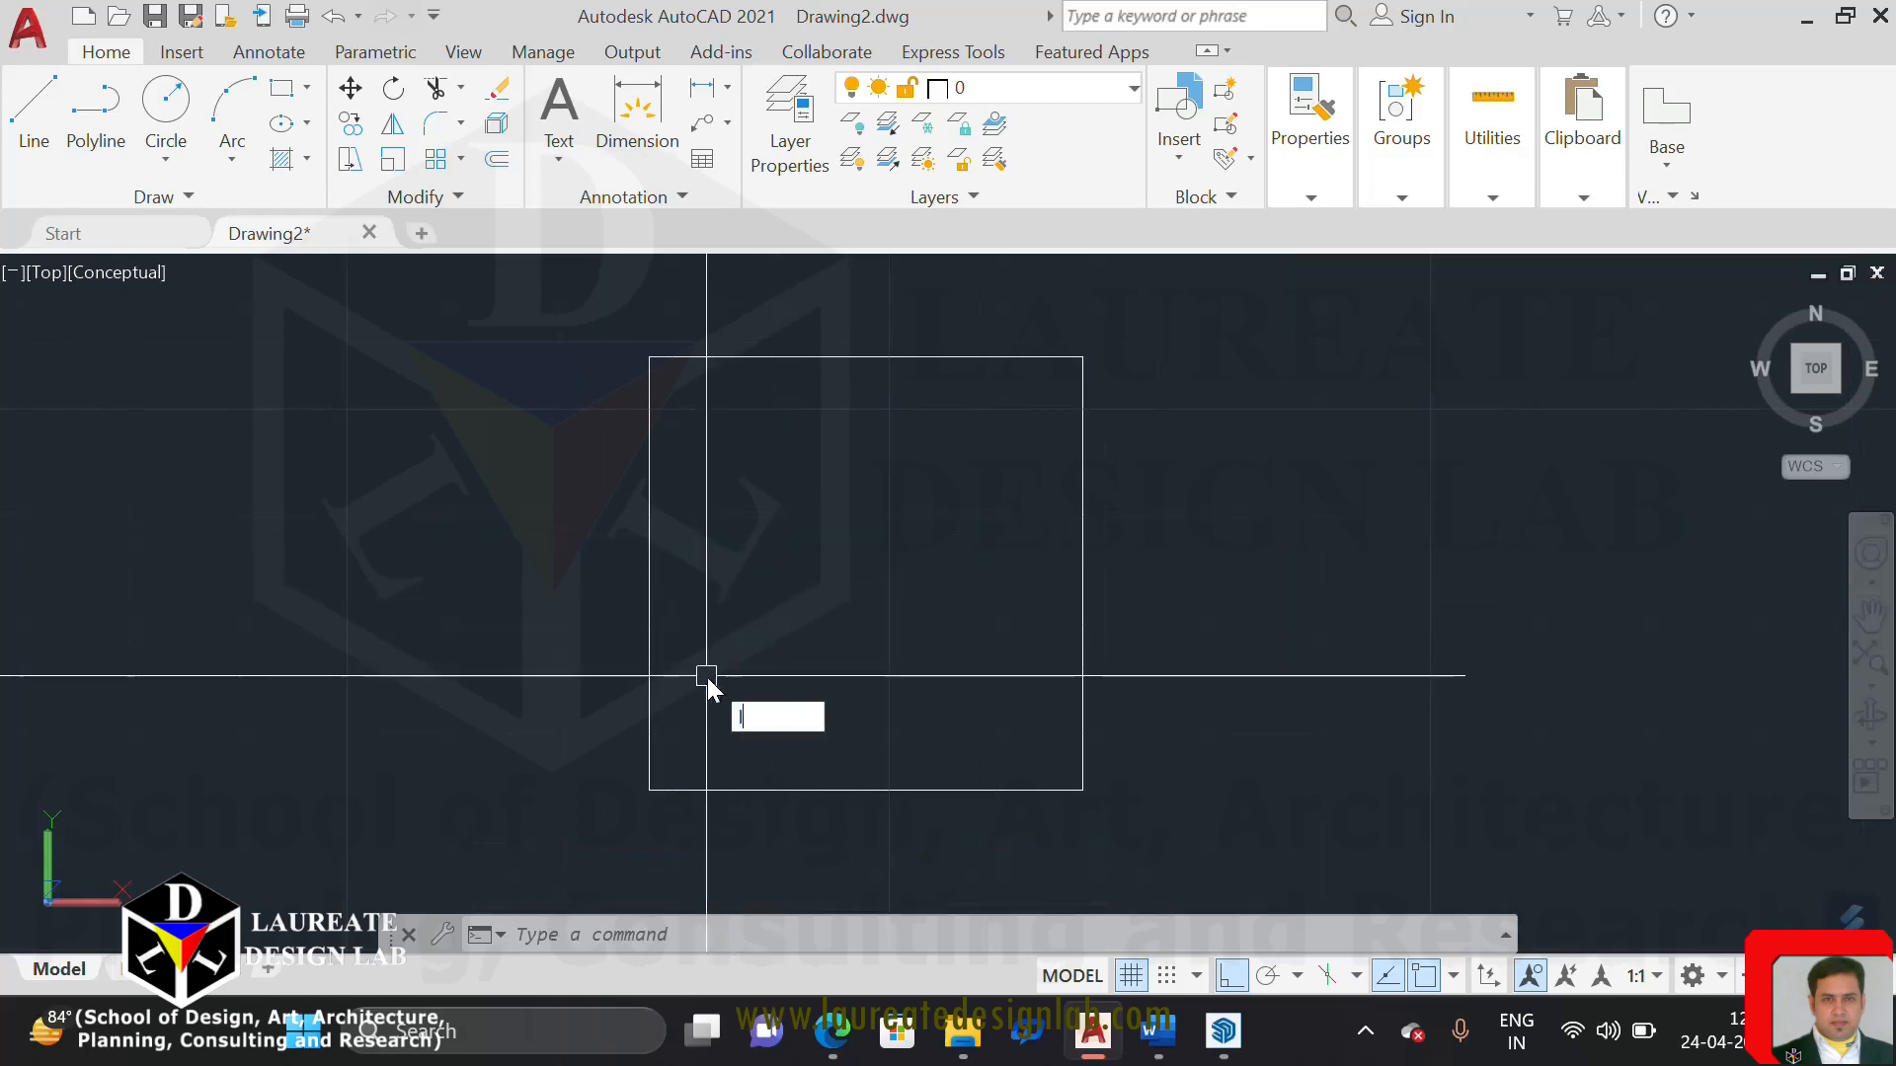
pyautogui.write('S')
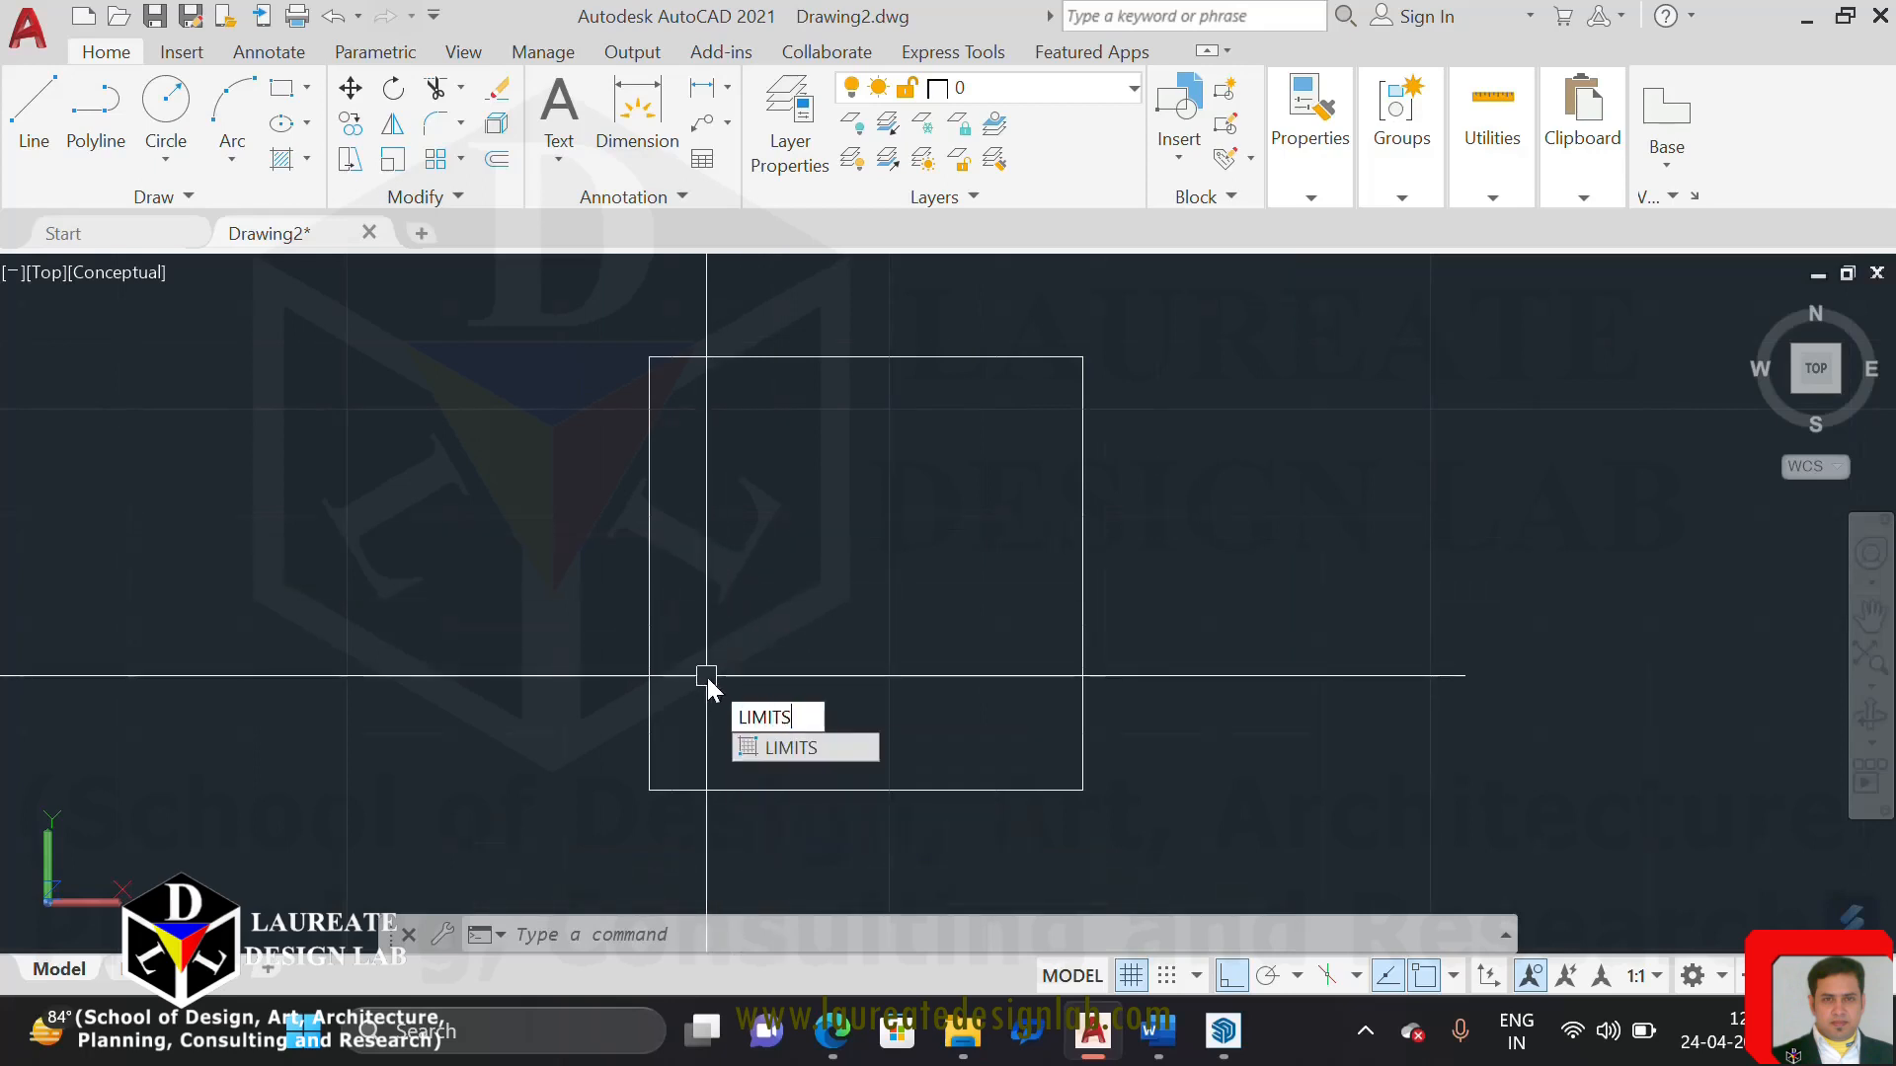
pyautogui.press('Return')
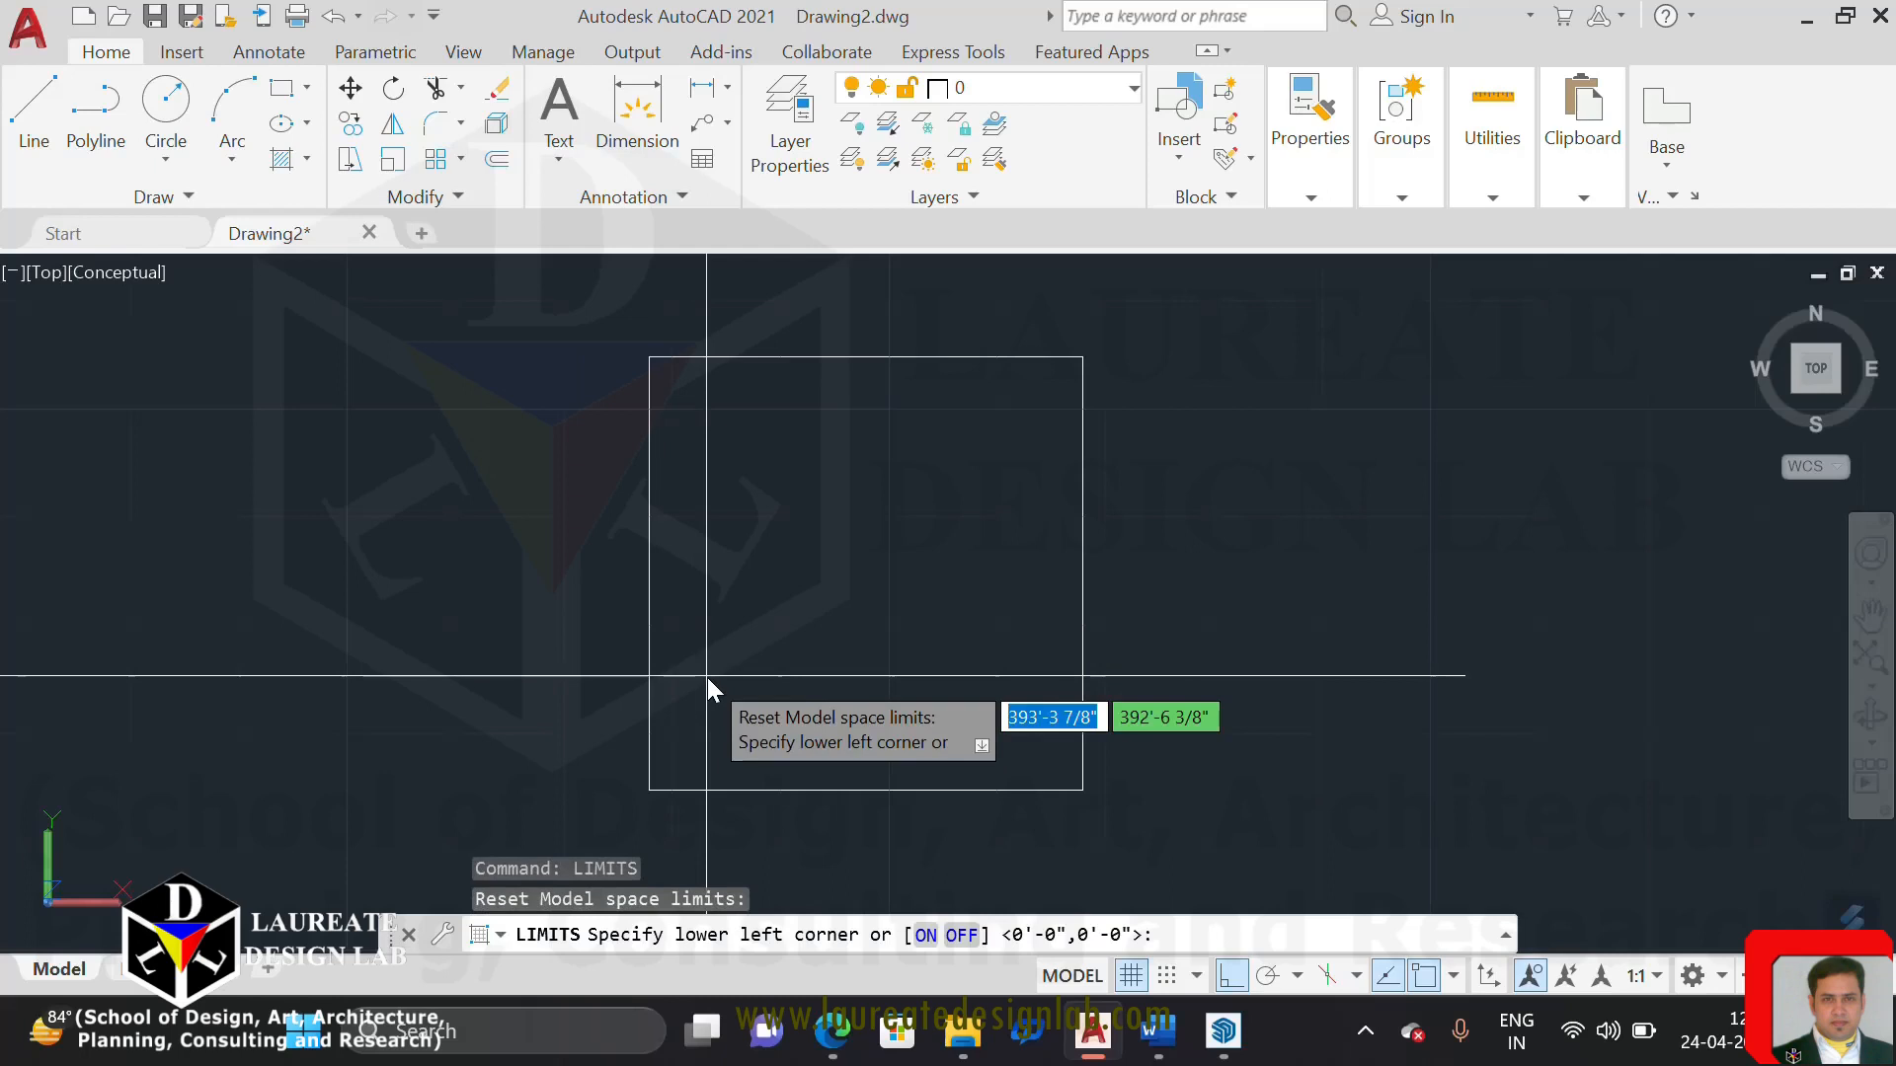
pyautogui.press('Return')
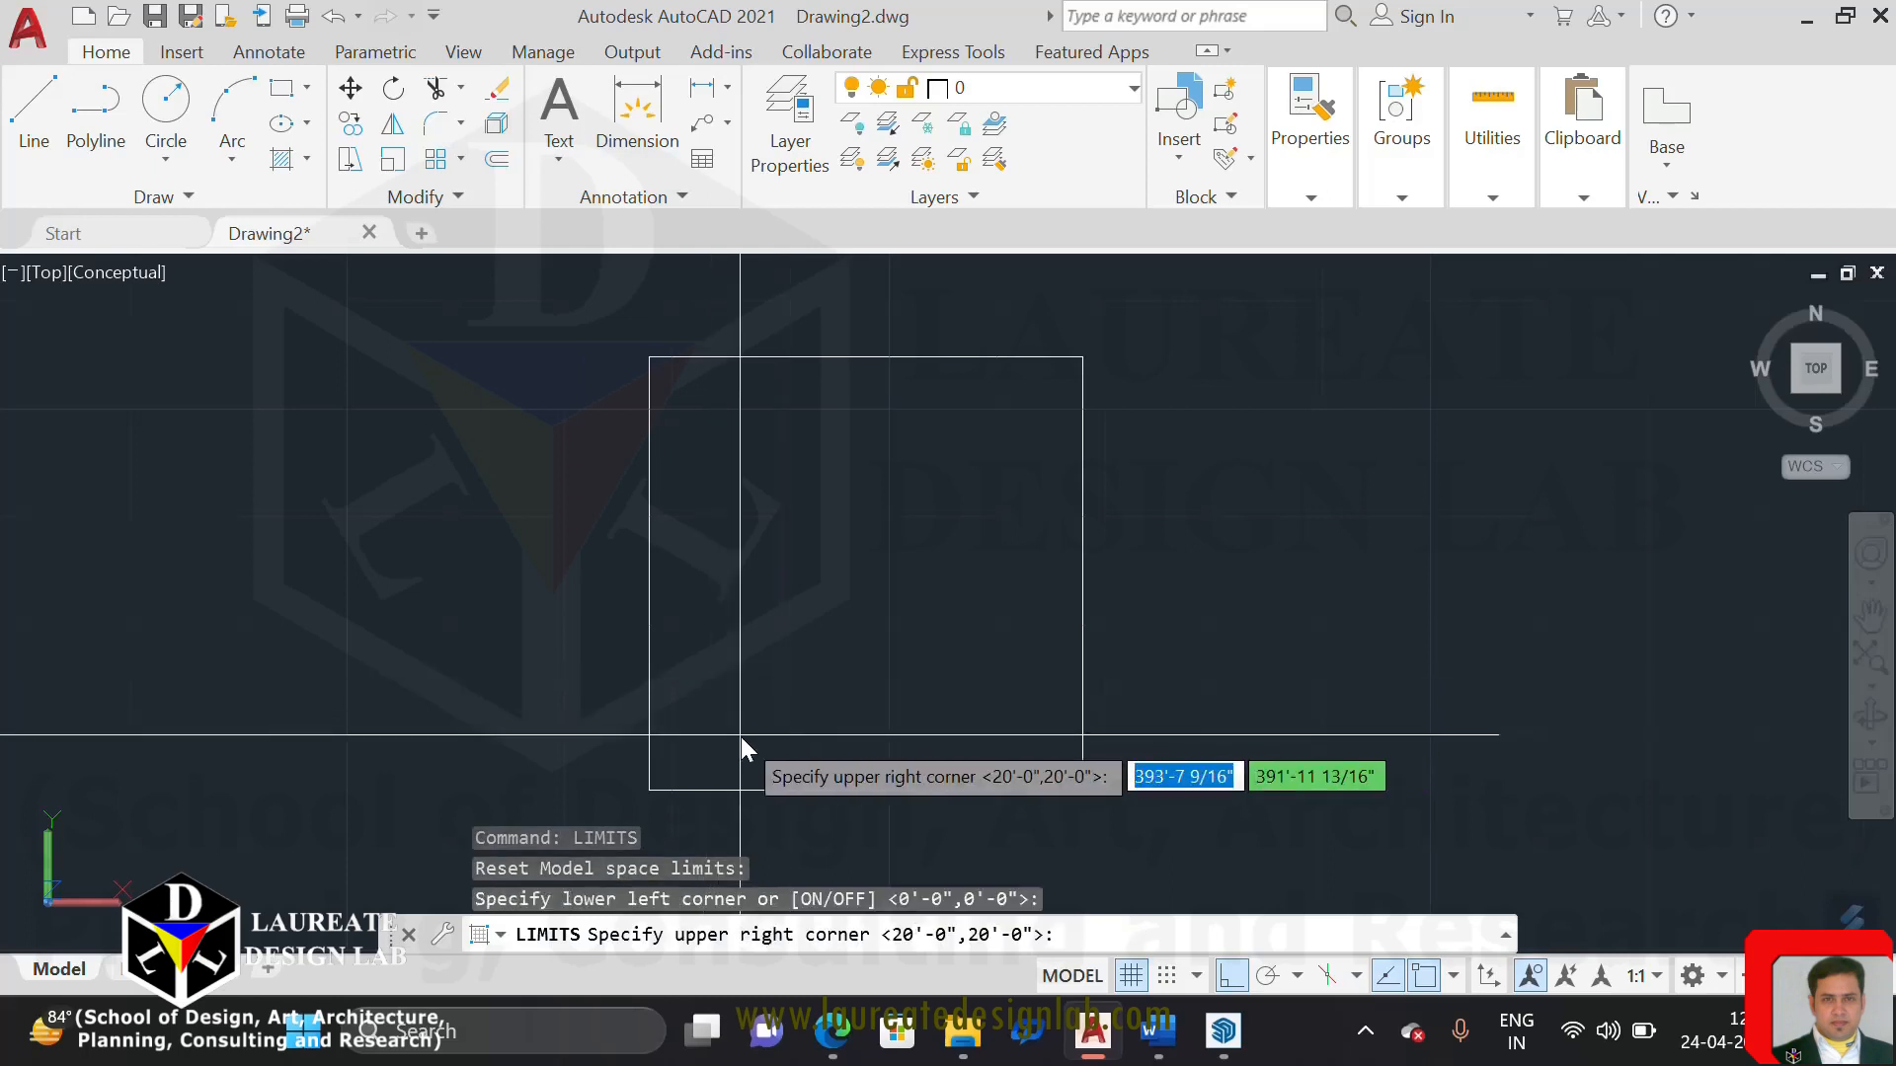
pyautogui.moveTo(867, 602); pyautogui.dragTo(769, 586, button='middle')
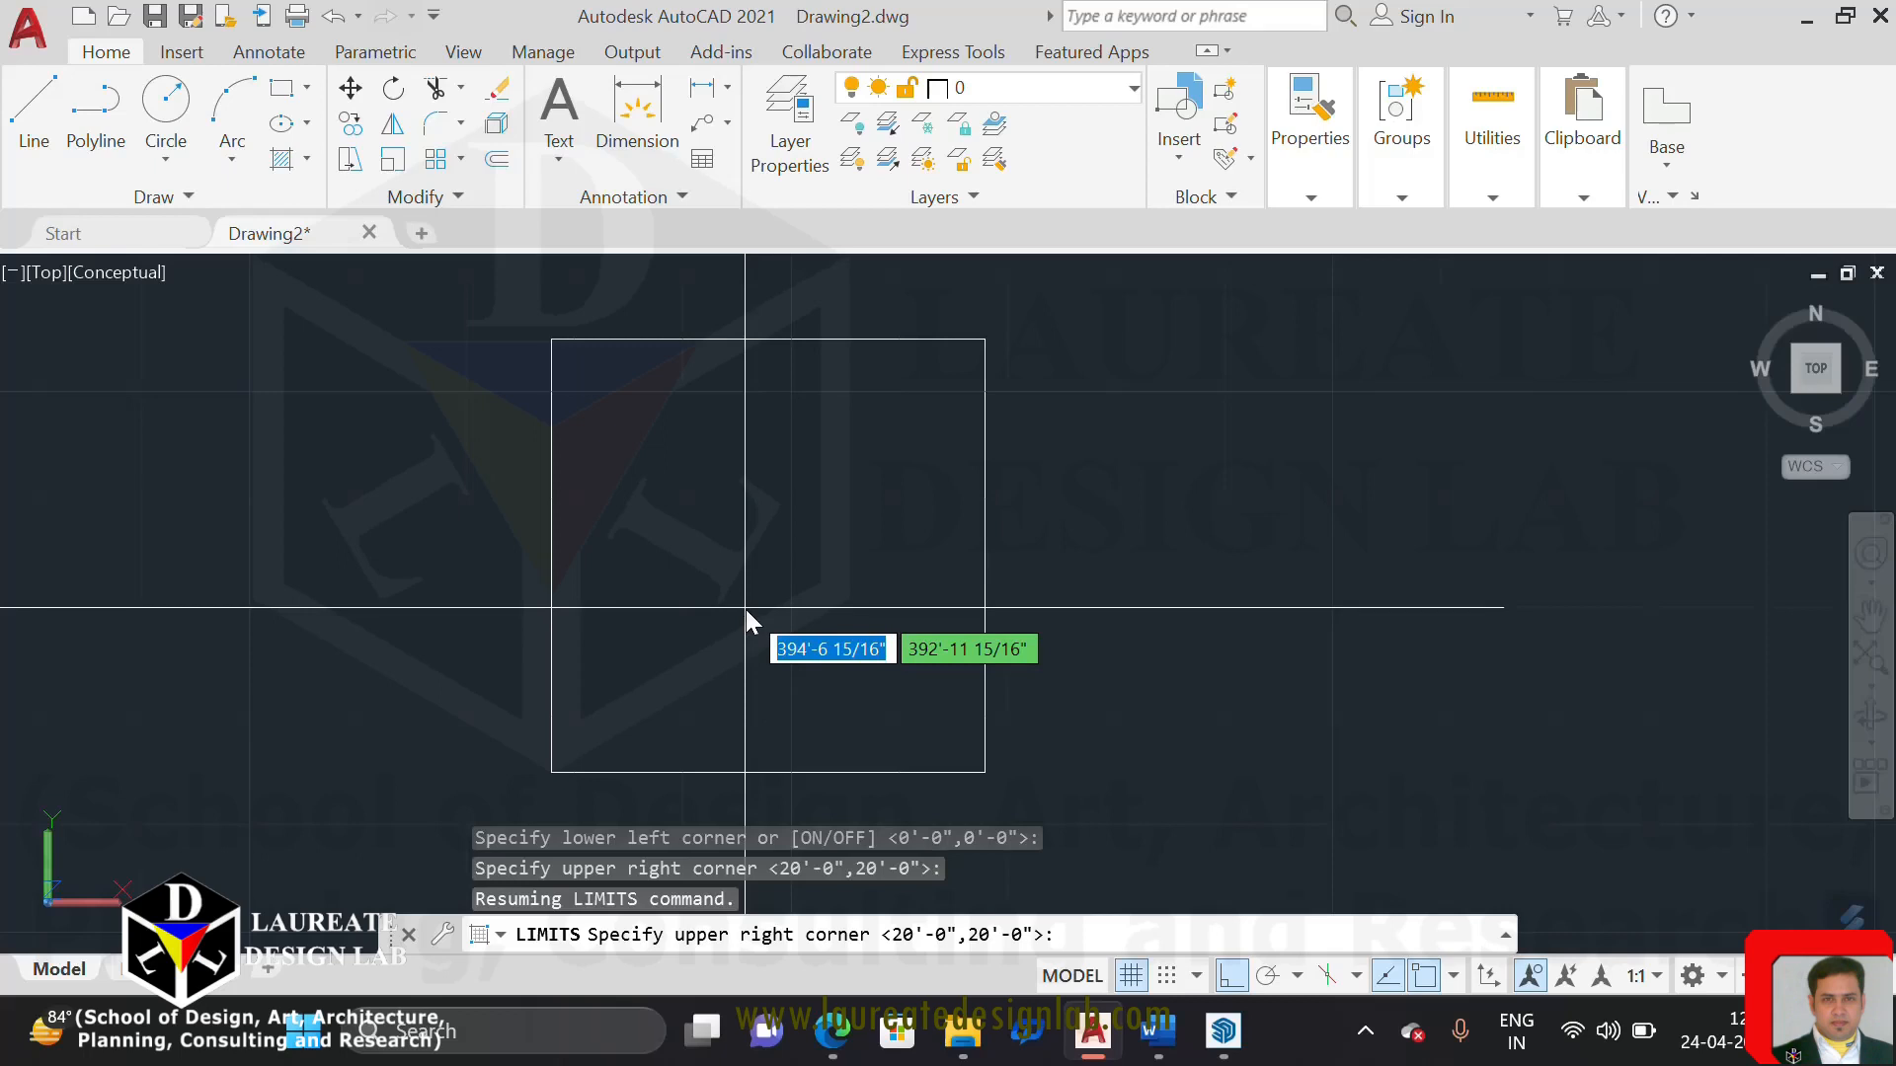
pyautogui.scroll(-2, 921, 680)
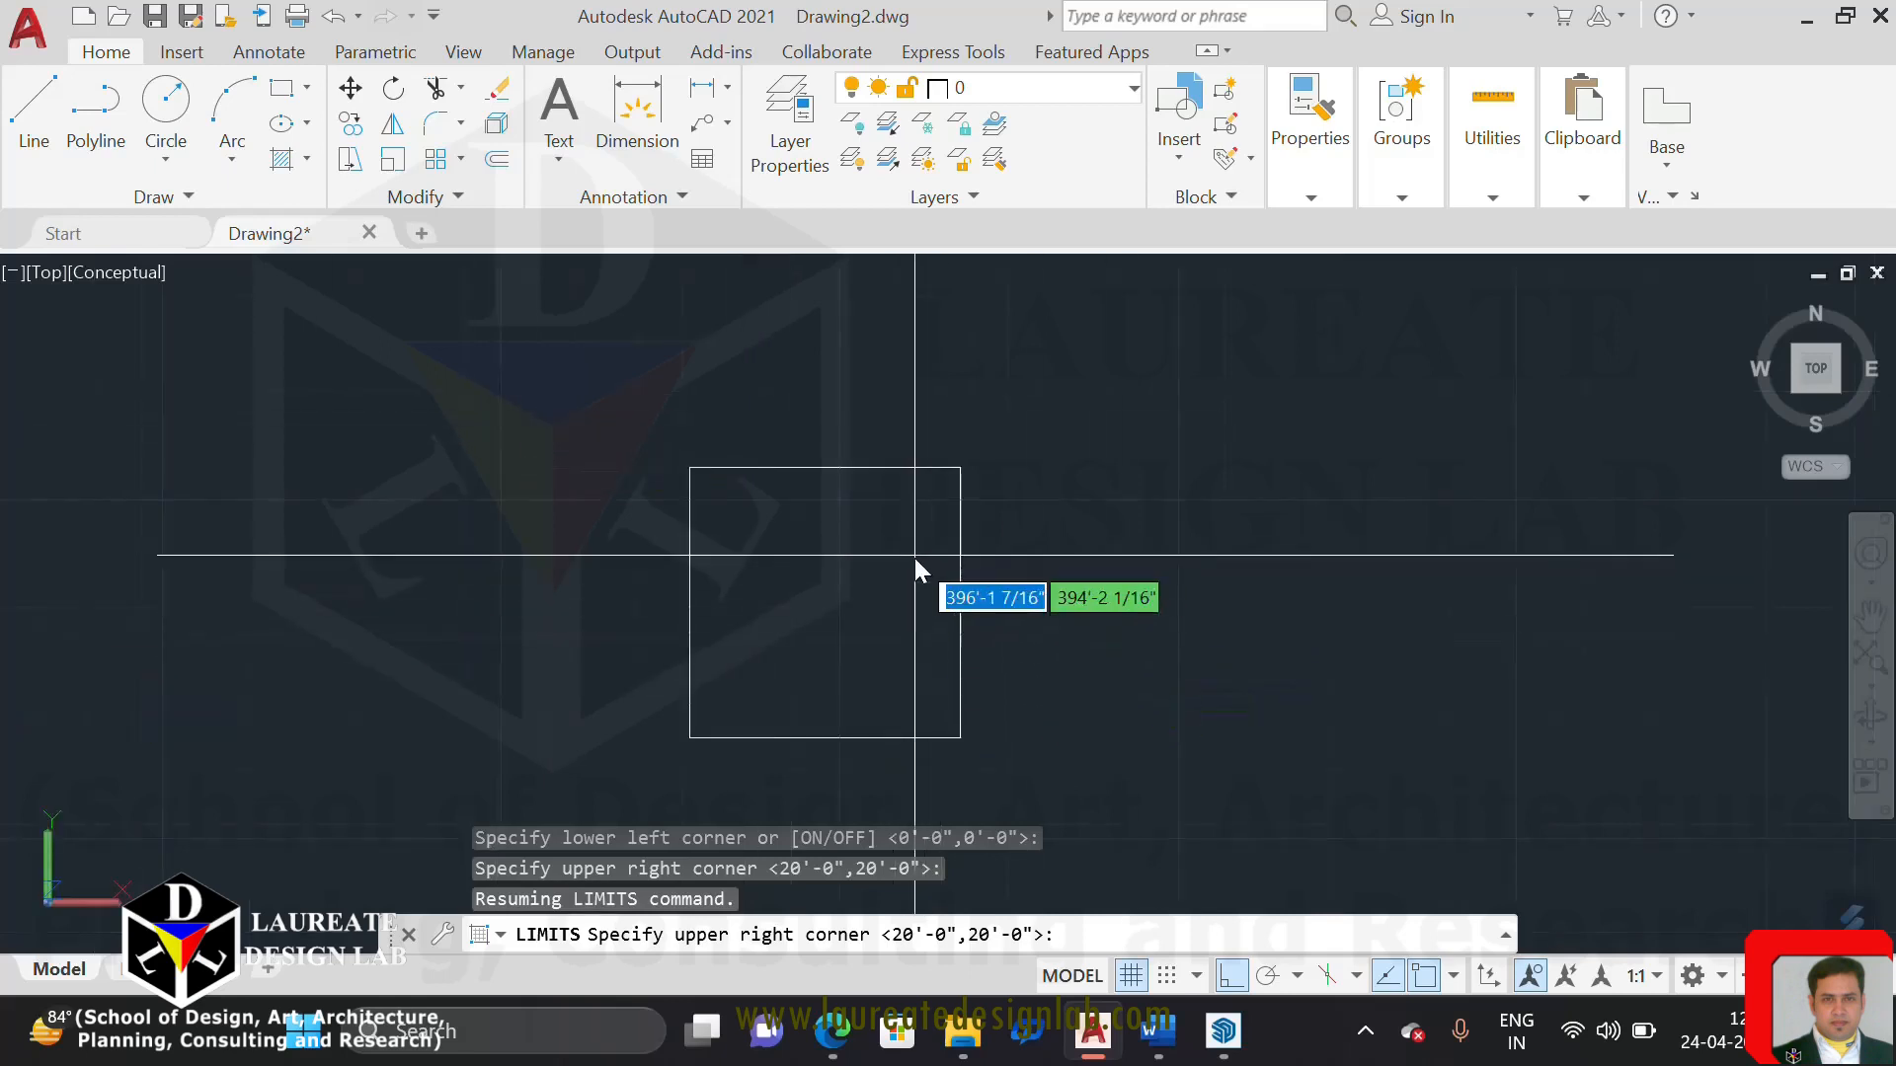
pyautogui.press('Escape')
# Dock the floating command line beneath the drawing area
pyautogui.scroll(2, 910, 550)
pyautogui.moveTo(923, 521)
pyautogui.mouseDown(button='middle')
pyautogui.moveTo(880, 403)
pyautogui.moveTo(928, 446)
pyautogui.moveTo(1077, 464)
pyautogui.mouseUp(button='middle')
pyautogui.scroll(1, 879, 402)
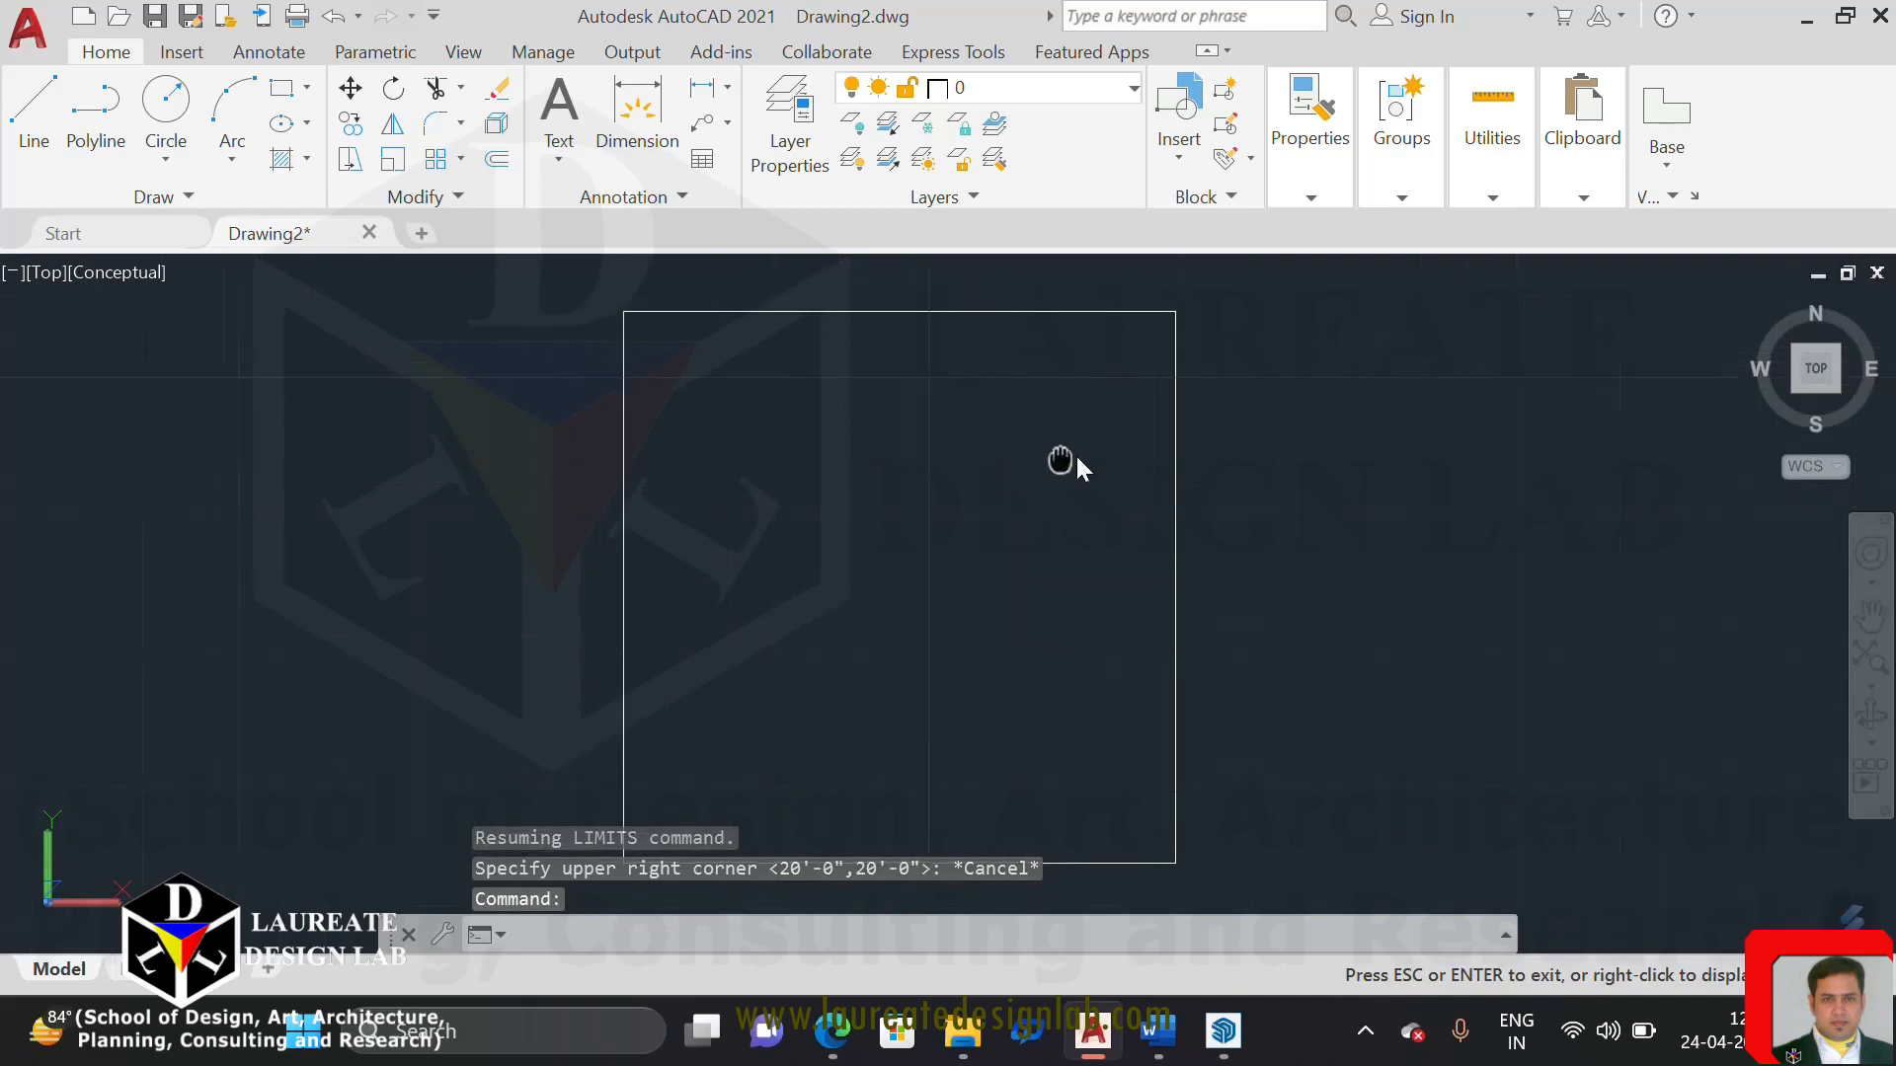
pyautogui.press('Escape')
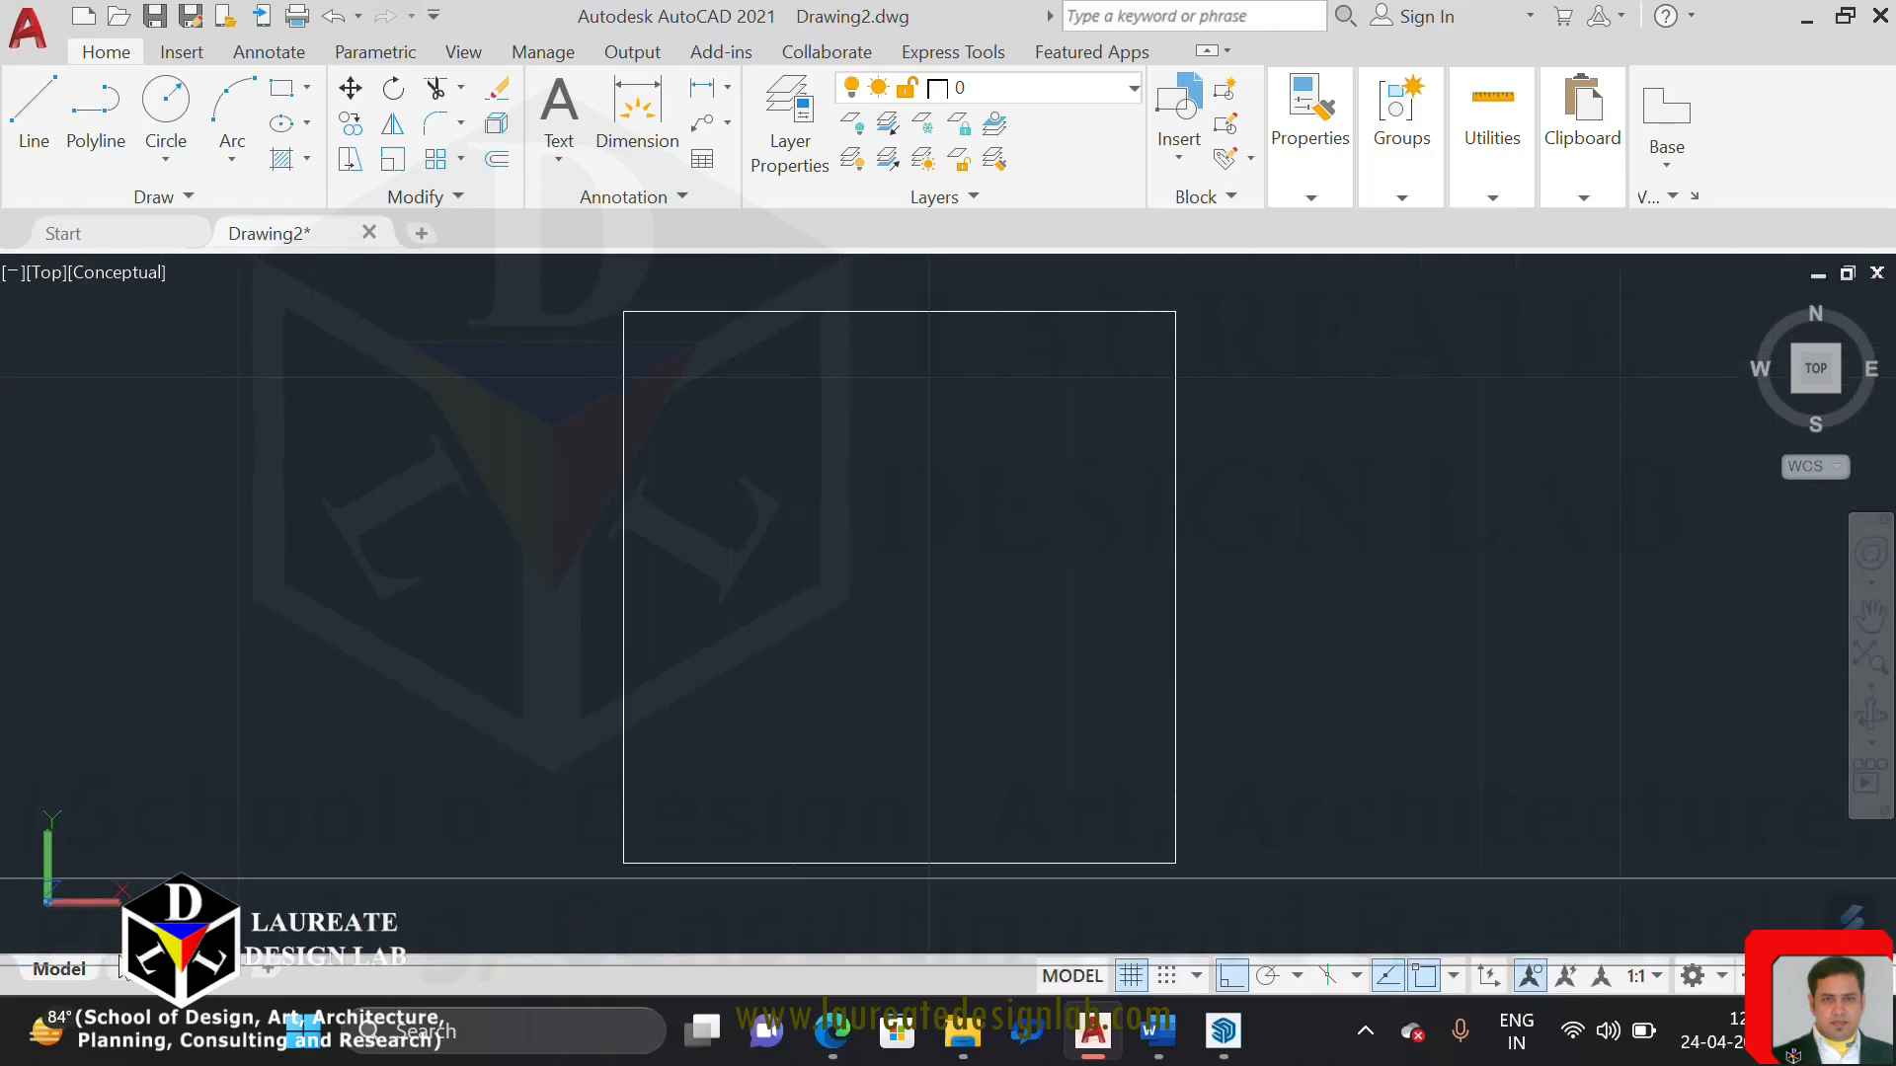
pyautogui.moveTo(119, 957); pyautogui.dragTo(121, 964)
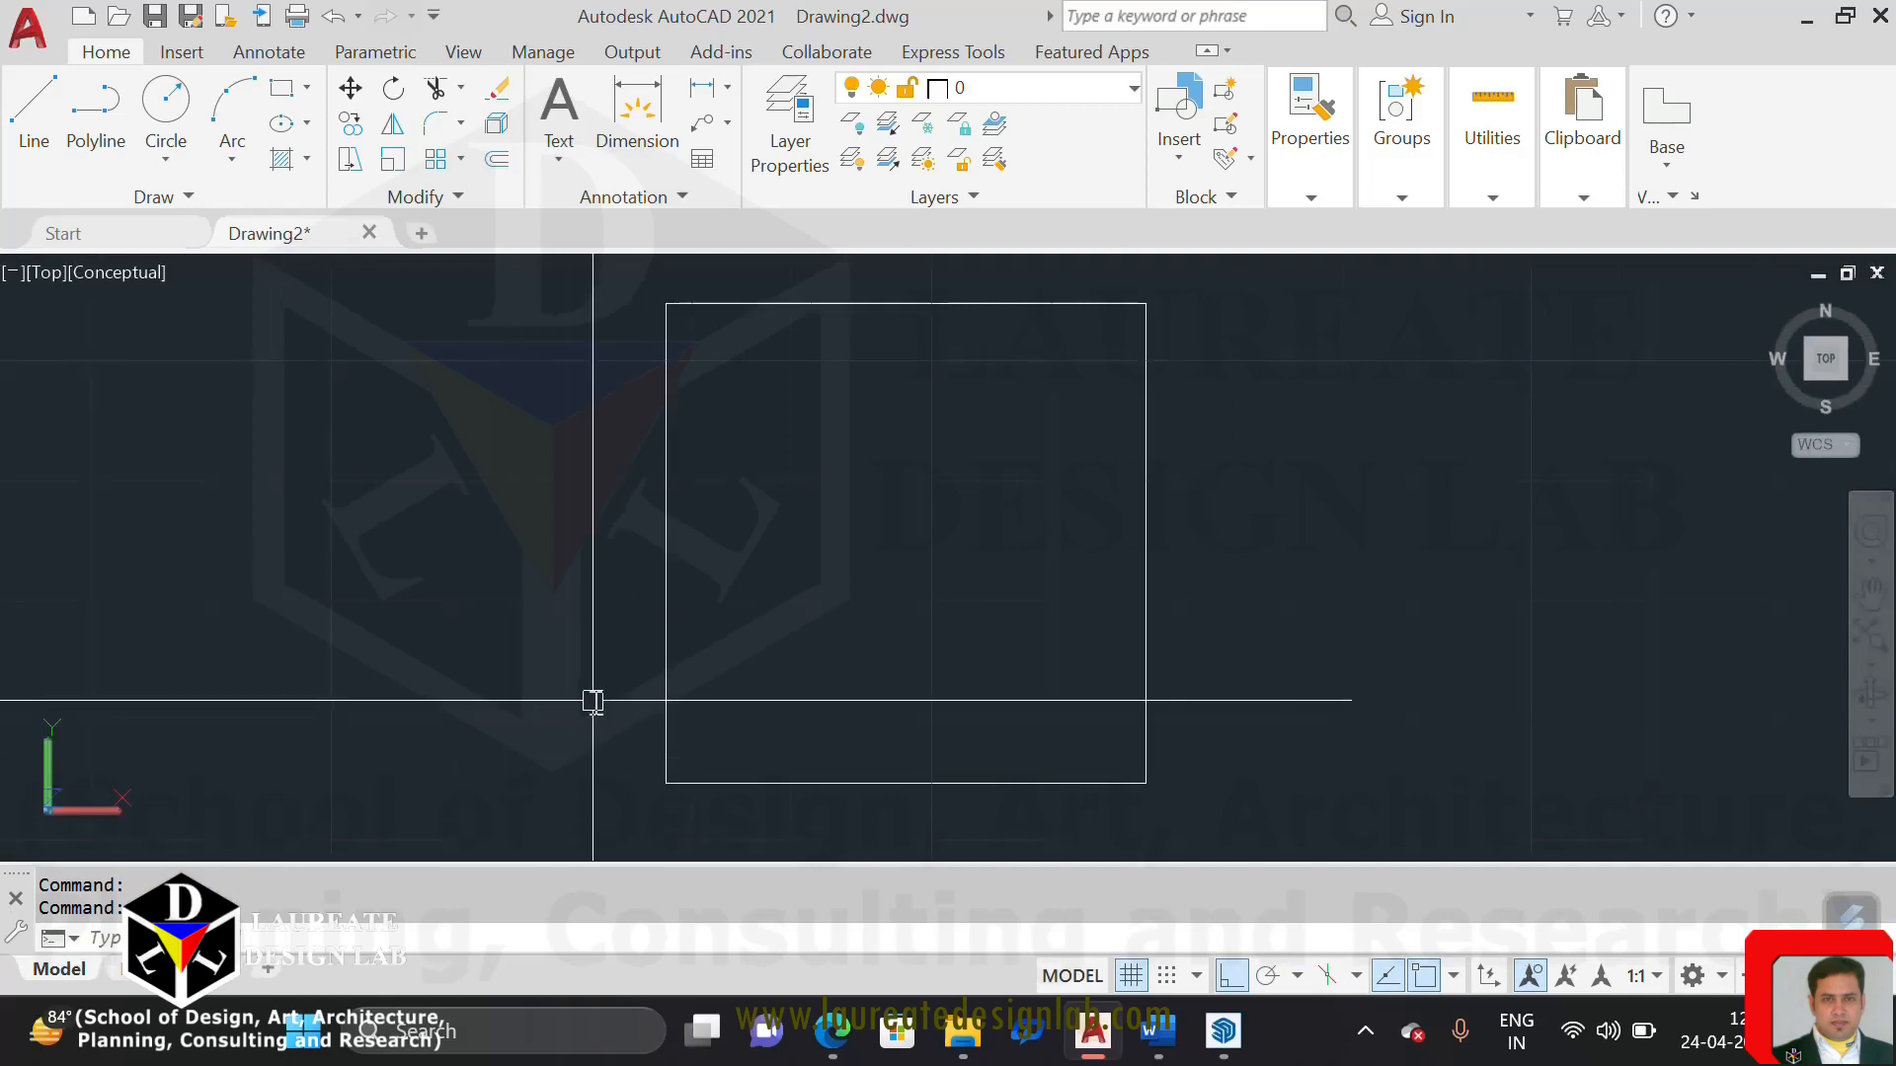
# Copy the 4' square horizontally to the right by about 6'-4" with Ortho on
pyautogui.moveTo(688, 649); pyautogui.dragTo(521, 677, button='middle')
pyautogui.scroll(-2, 490, 652)
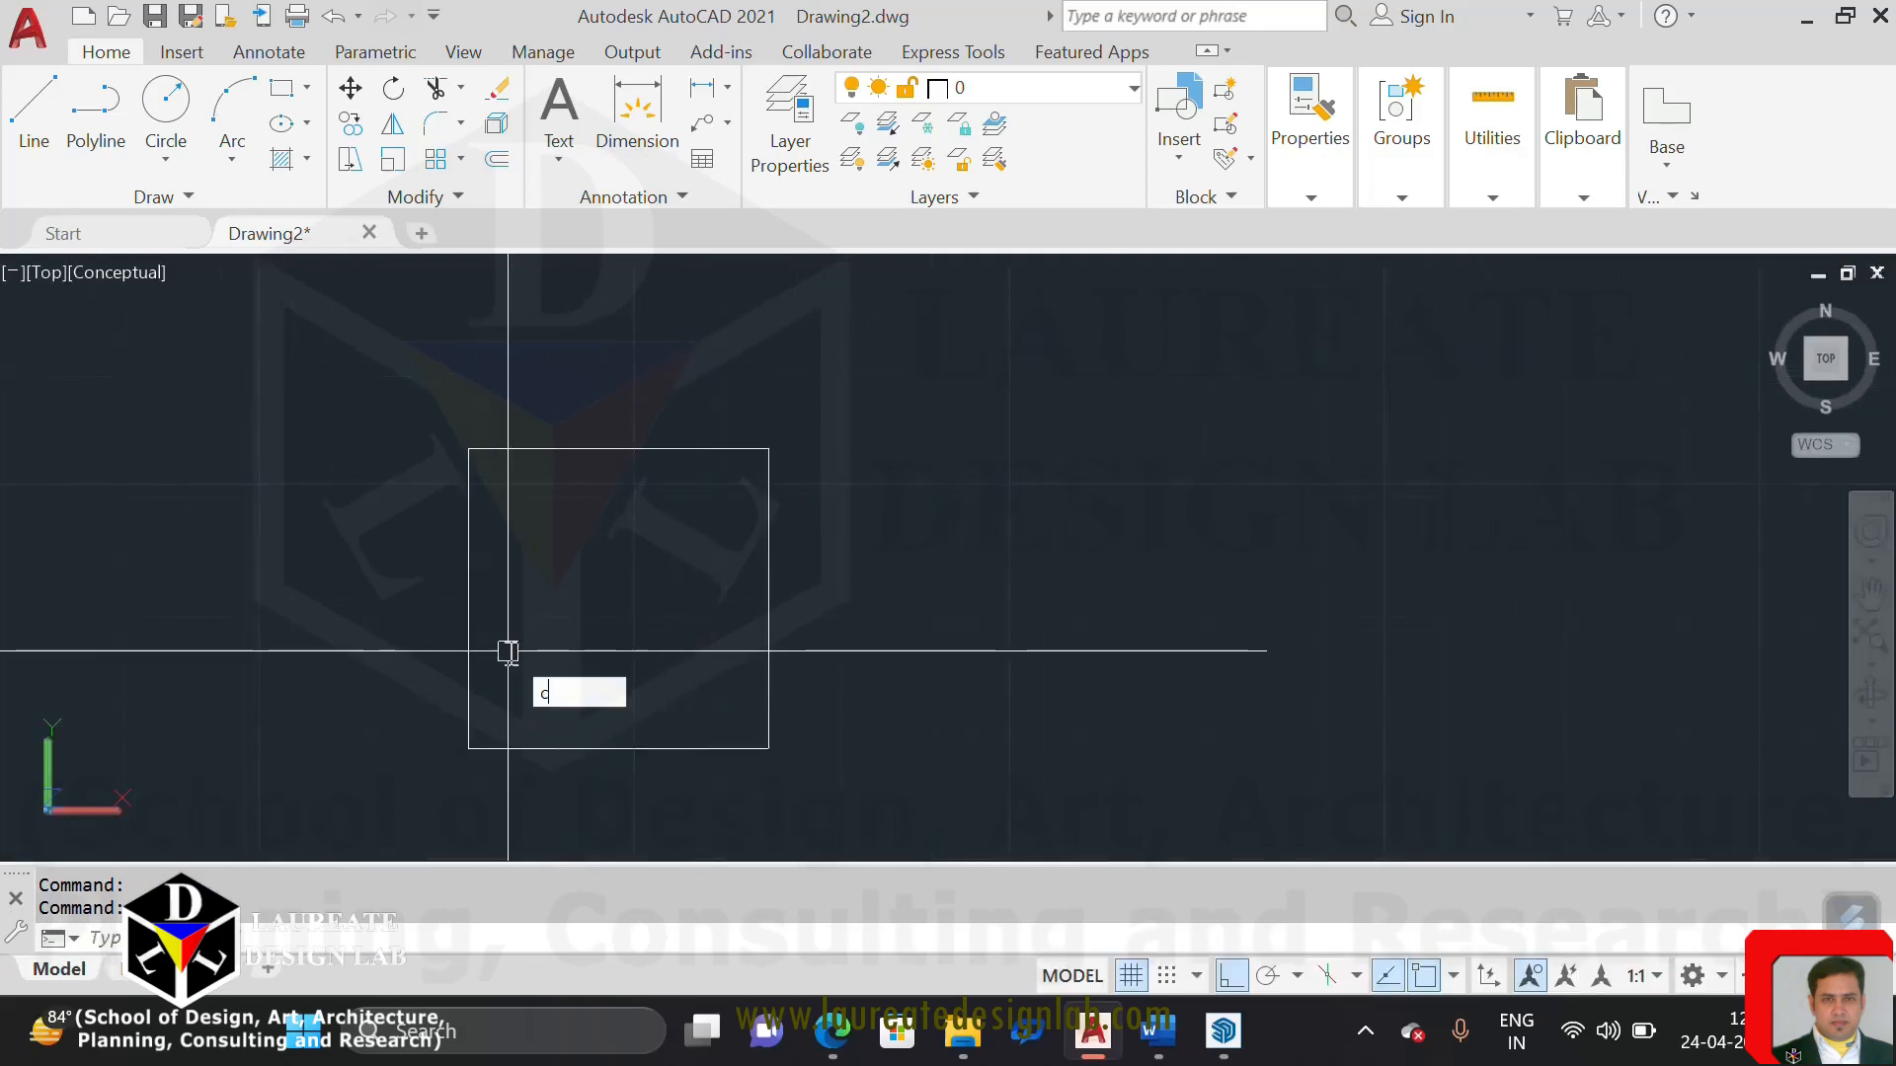
pyautogui.write('o')
pyautogui.press('Return')
pyautogui.click(816, 652)
pyautogui.click(614, 598)
pyautogui.press('Return')
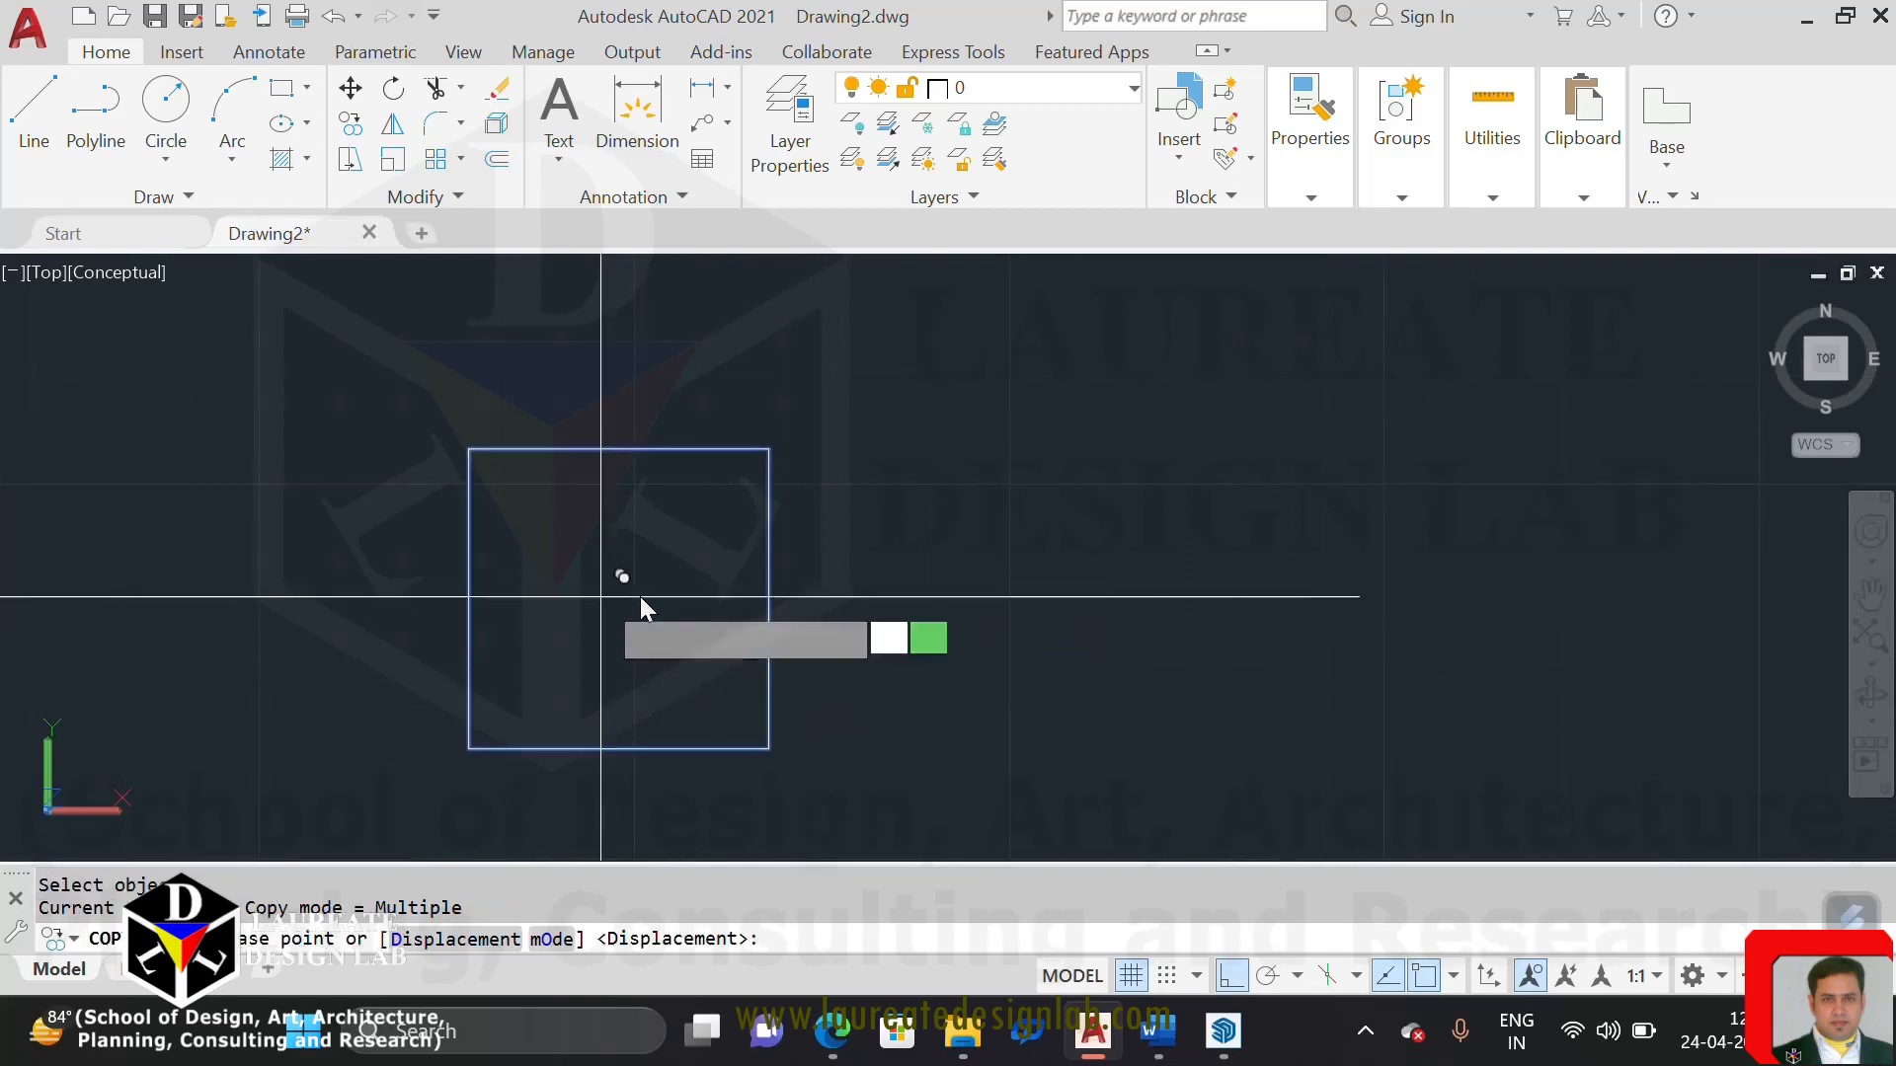
pyautogui.click(601, 596)
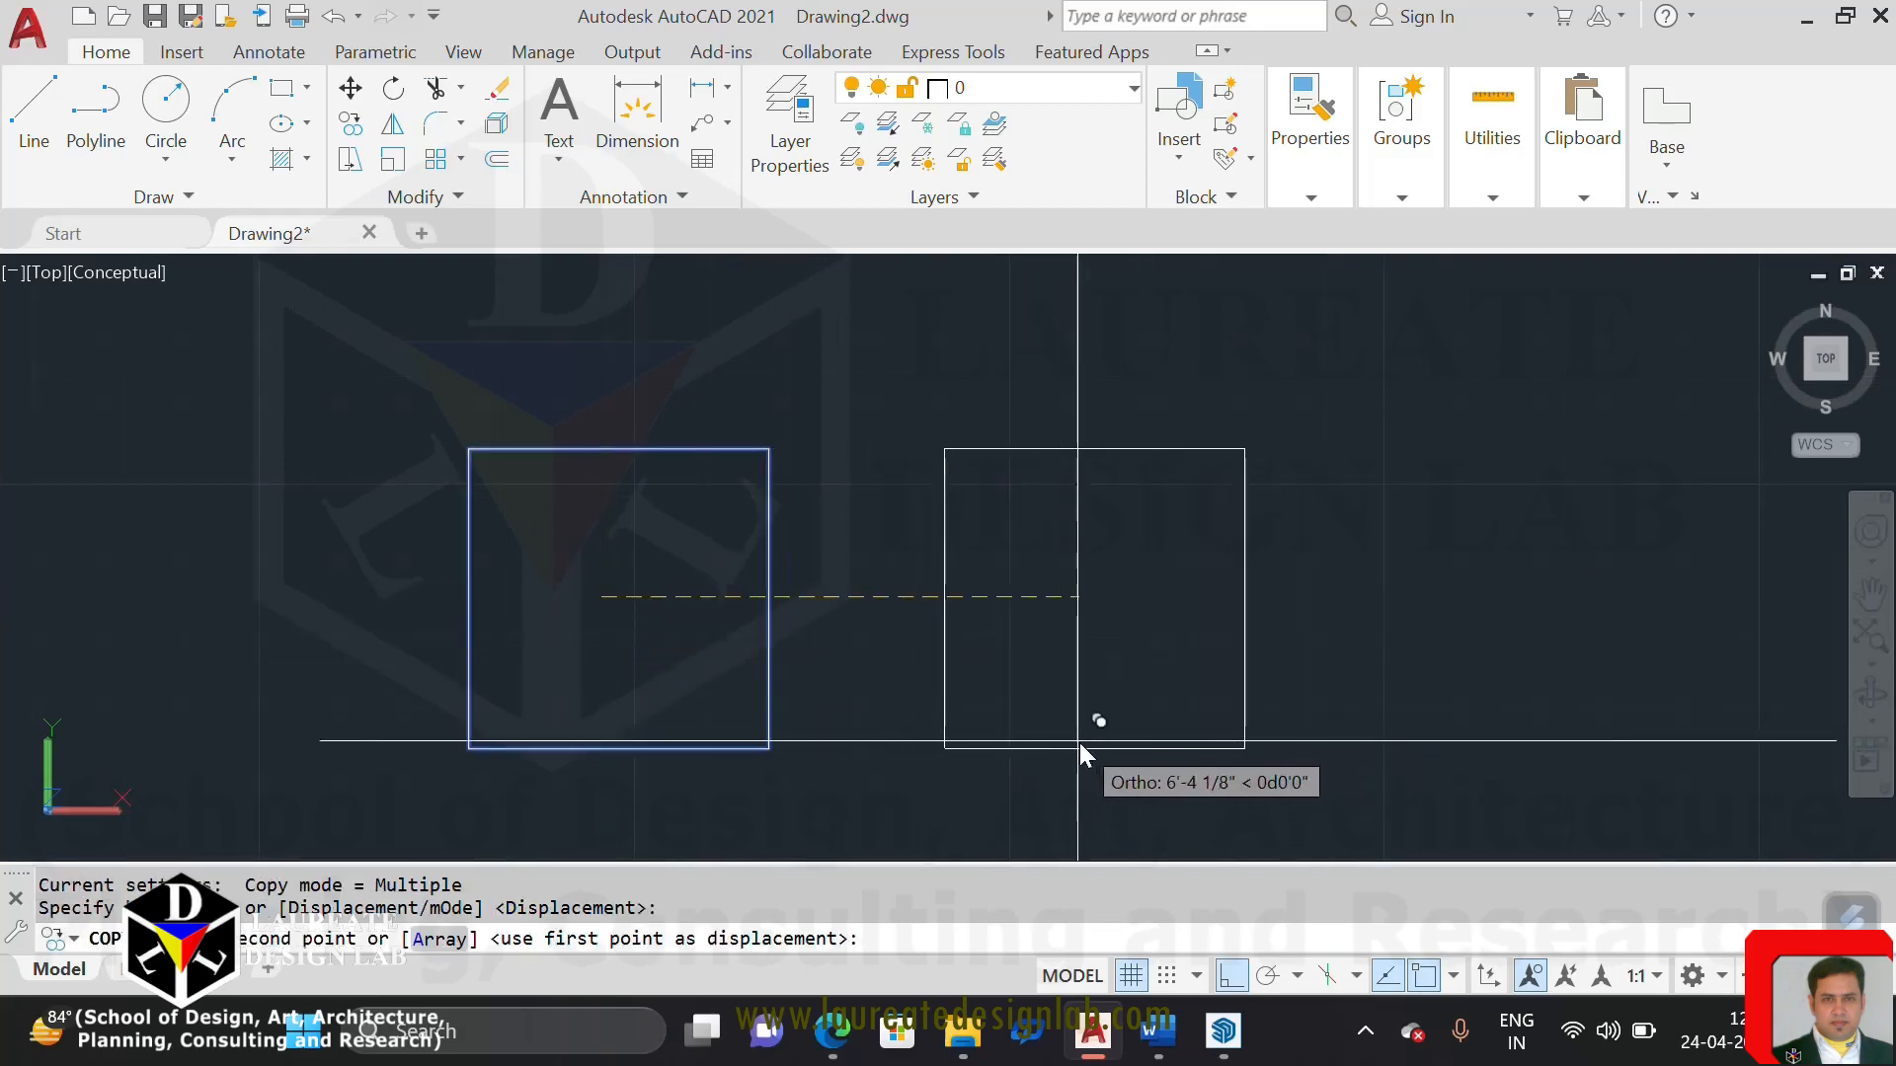
pyautogui.click(1080, 743)
# Place two more copies of the square in the same row, about 13' and 20' from the original, and end copying
pyautogui.moveTo(1147, 708); pyautogui.dragTo(734, 656, button='middle')
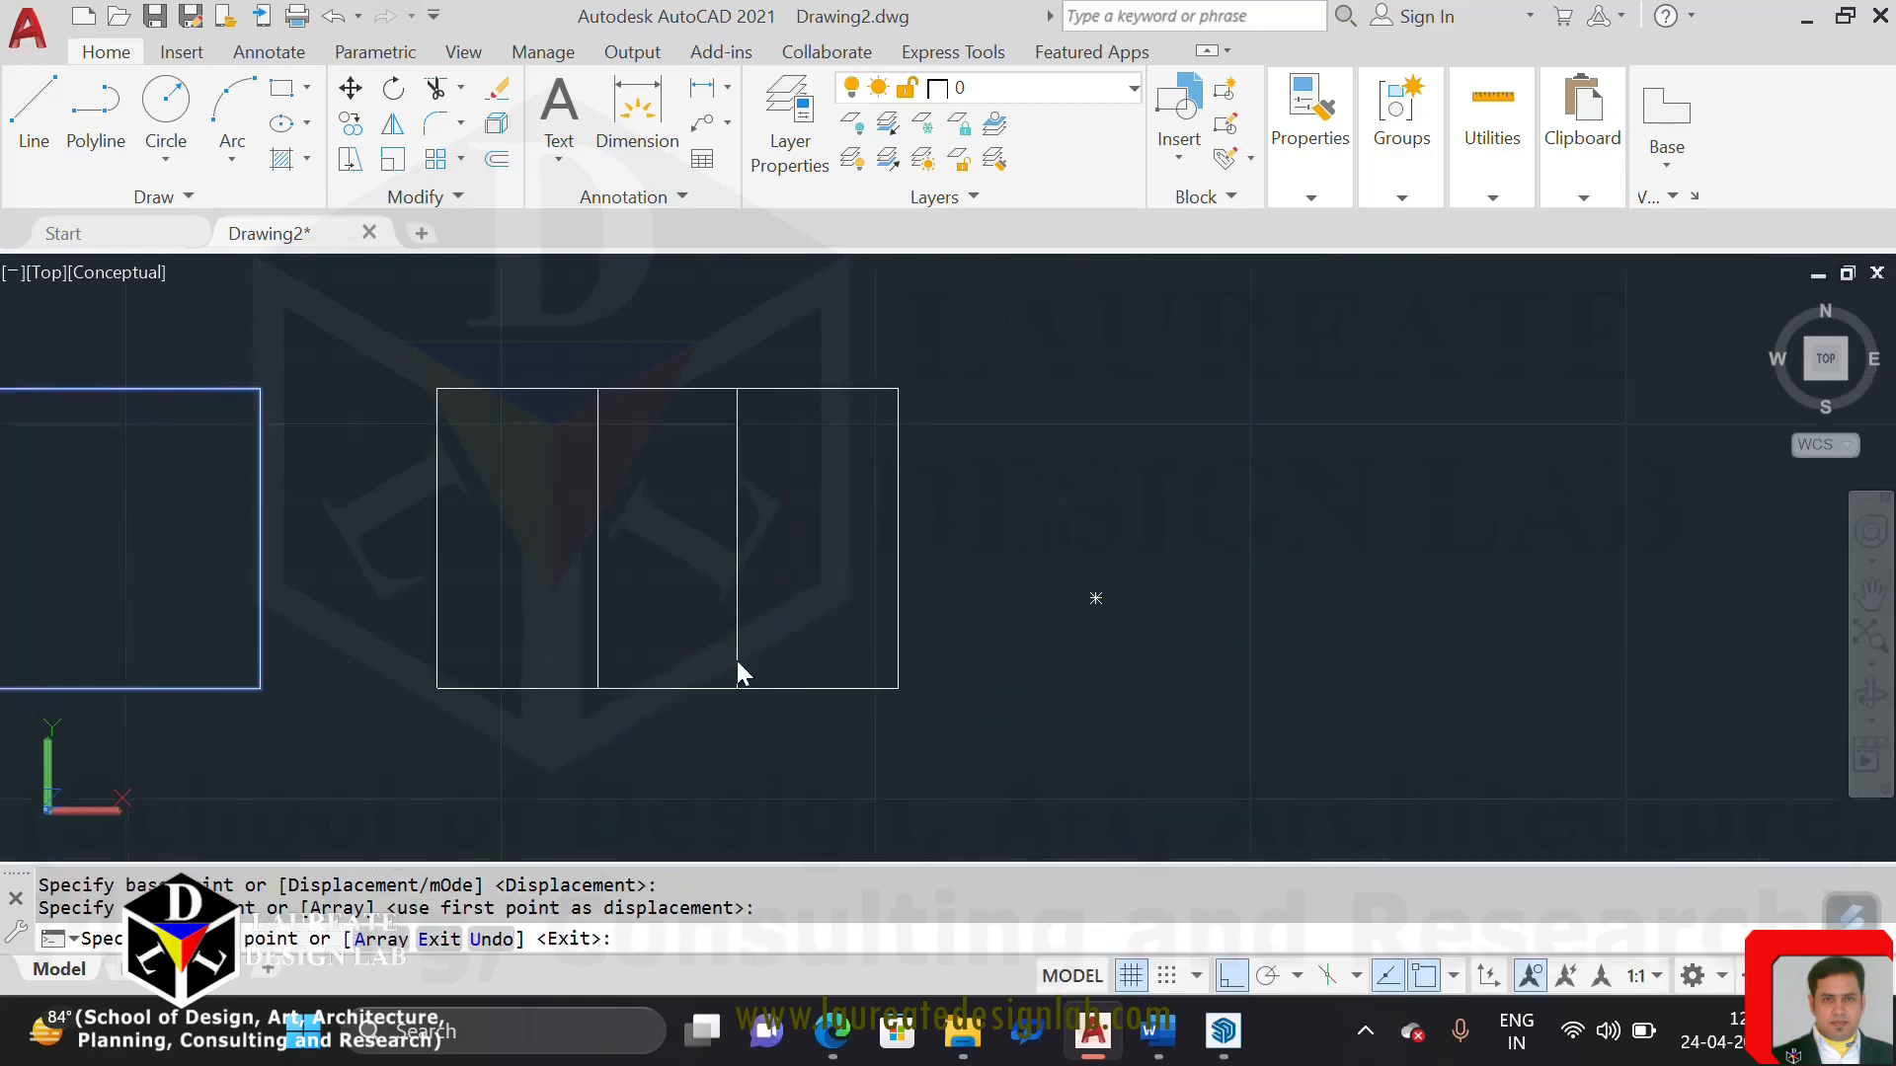
pyautogui.click(1069, 678)
pyautogui.moveTo(1359, 671); pyautogui.dragTo(1080, 666, button='middle')
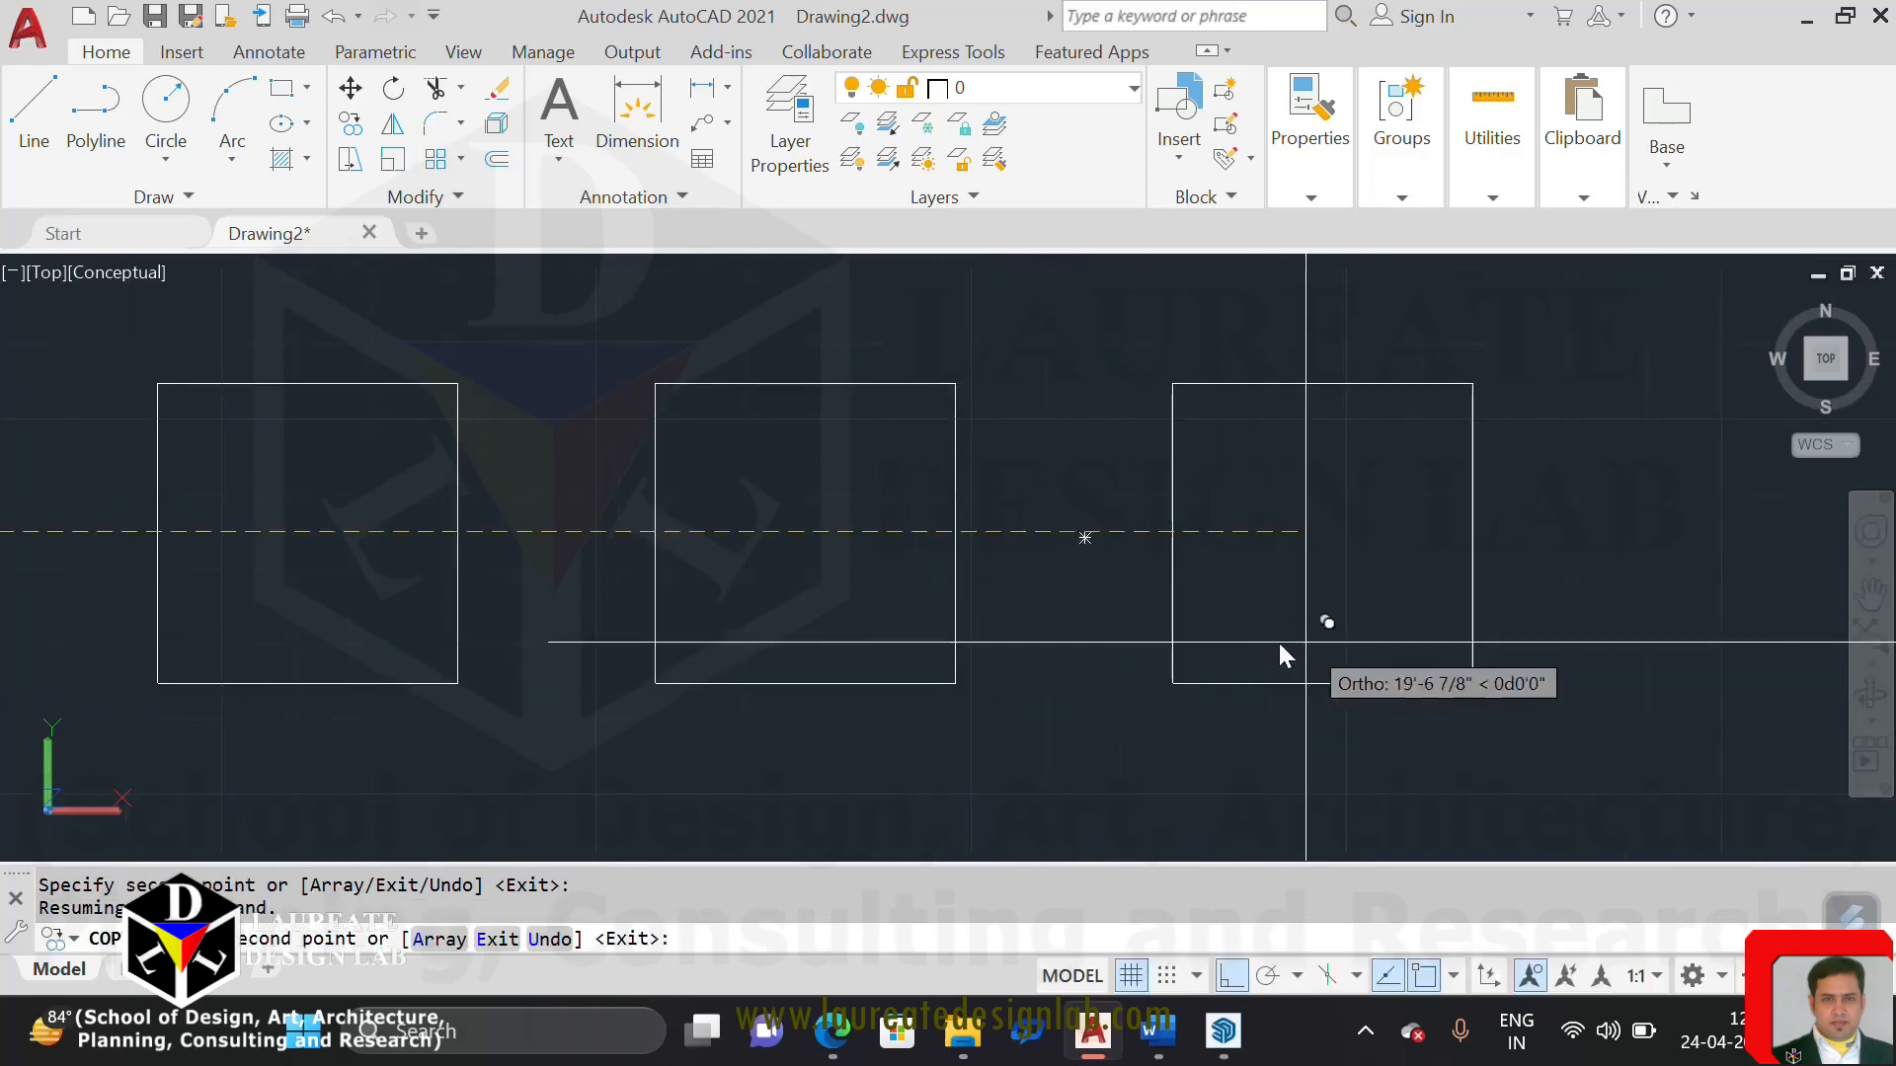
pyautogui.click(1329, 646)
pyautogui.scroll(-4, 1302, 638)
pyautogui.press('Escape')
pyautogui.scroll(2, 1053, 608)
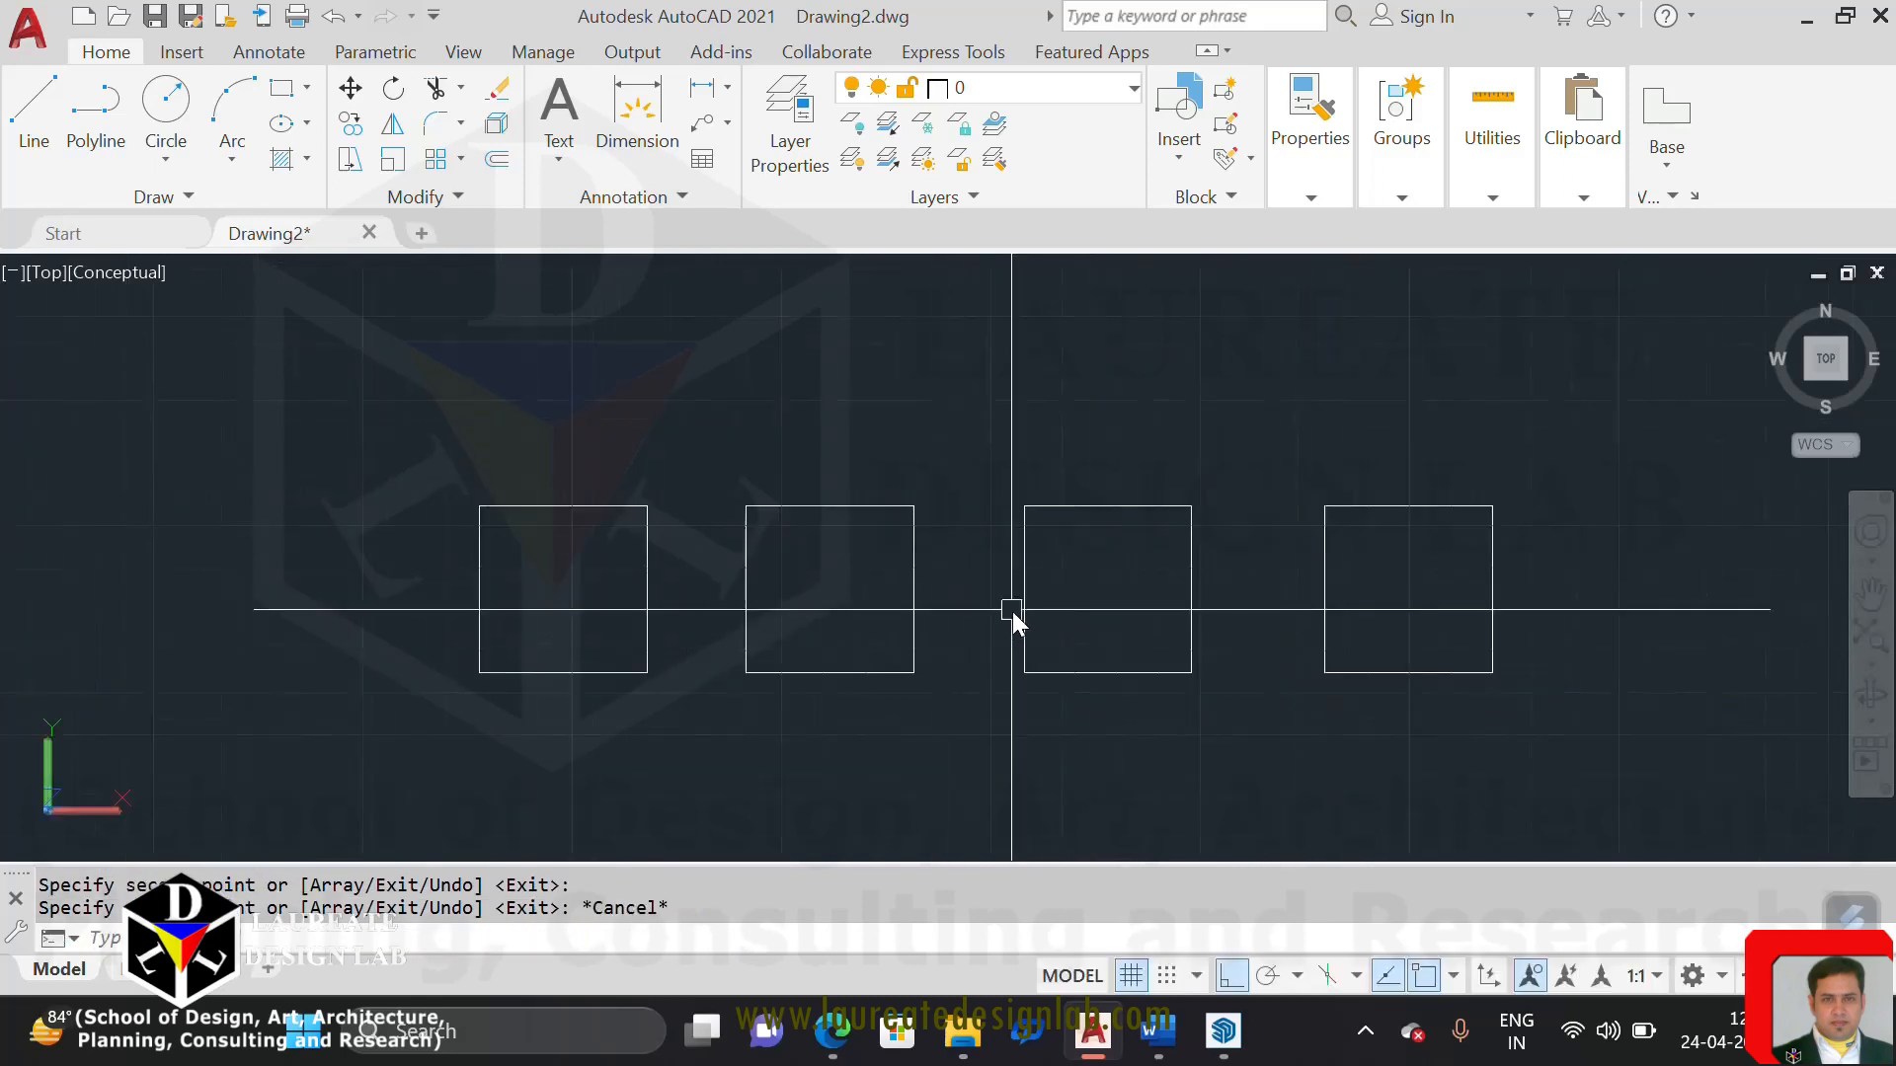
pyautogui.moveTo(1083, 703)
pyautogui.mouseDown(button='middle')
pyautogui.moveTo(1014, 704)
pyautogui.moveTo(1066, 707)
pyautogui.mouseUp(button='middle')
pyautogui.scroll(2, 1069, 701)
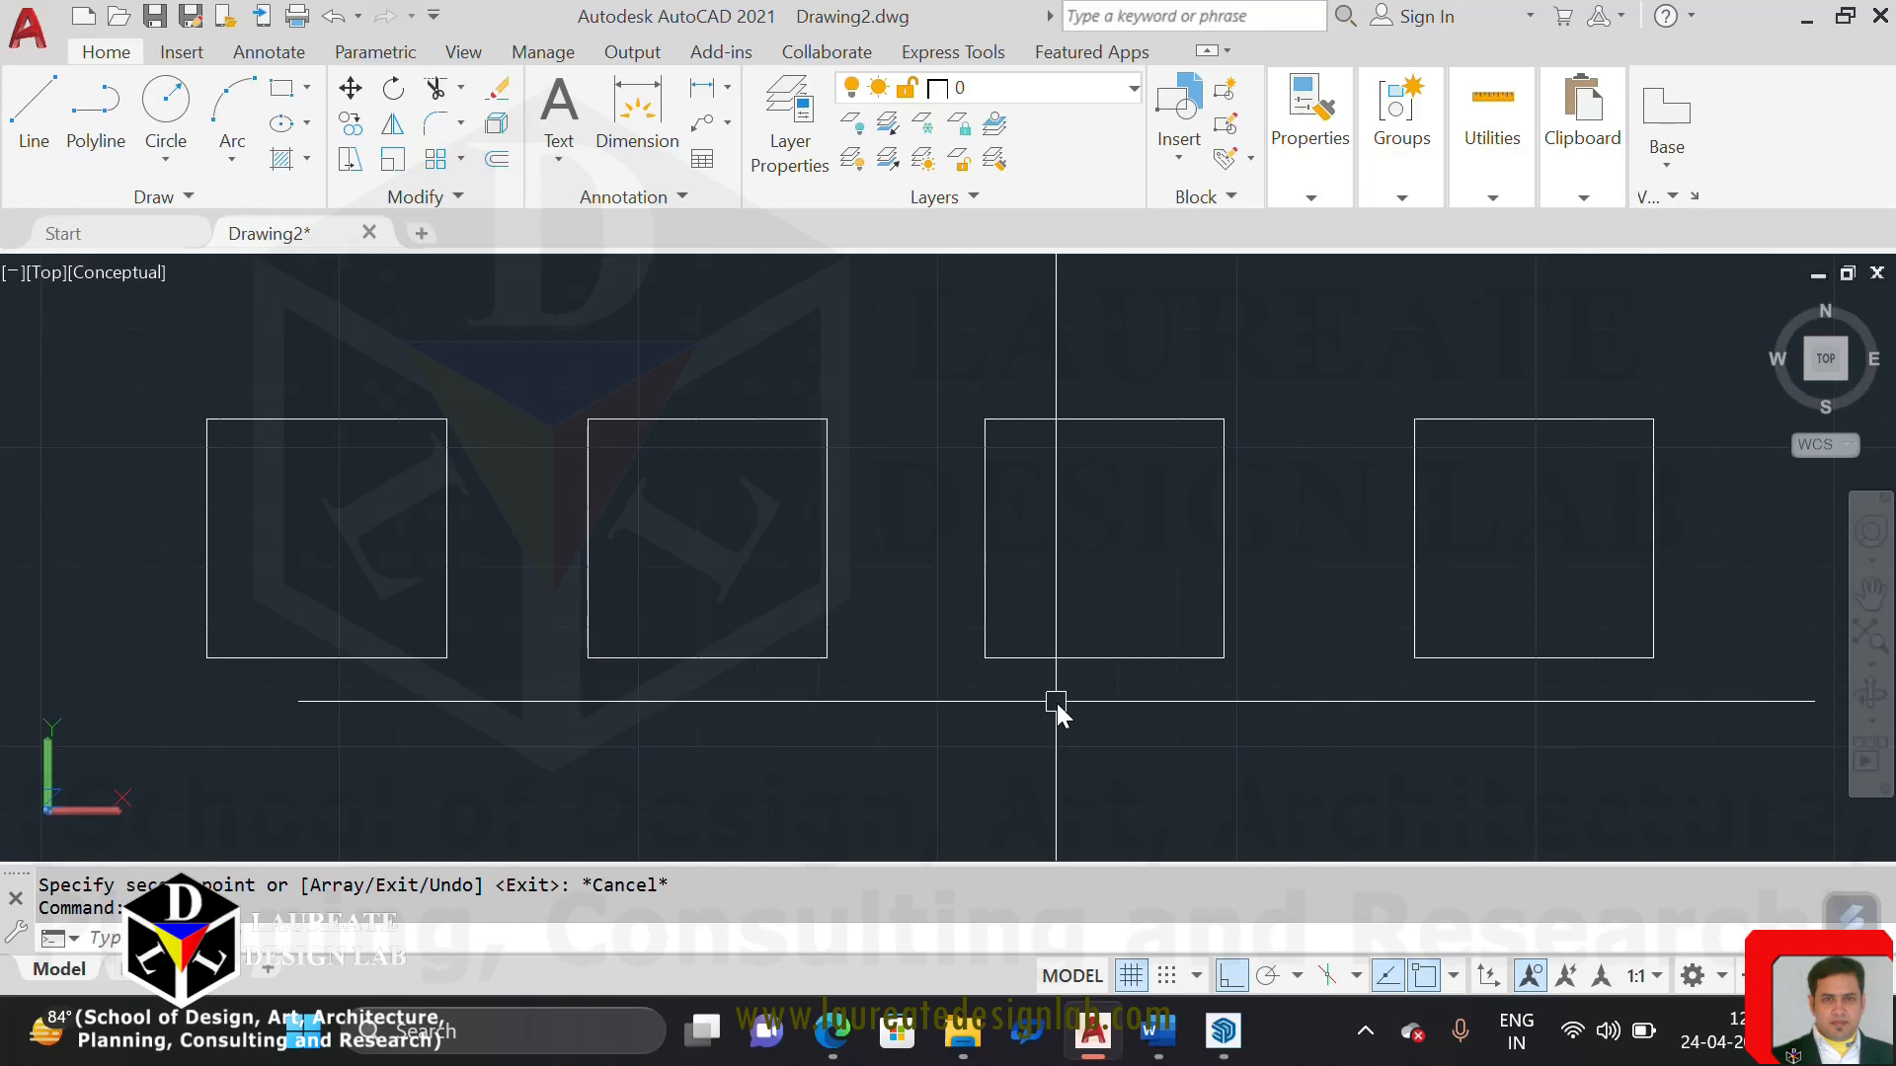
pyautogui.moveTo(584, 665)
pyautogui.mouseDown(button='middle')
pyautogui.moveTo(703, 656)
pyautogui.moveTo(753, 694)
pyautogui.moveTo(544, 646)
pyautogui.moveTo(635, 662)
pyautogui.moveTo(672, 704)
pyautogui.mouseUp(button='middle')
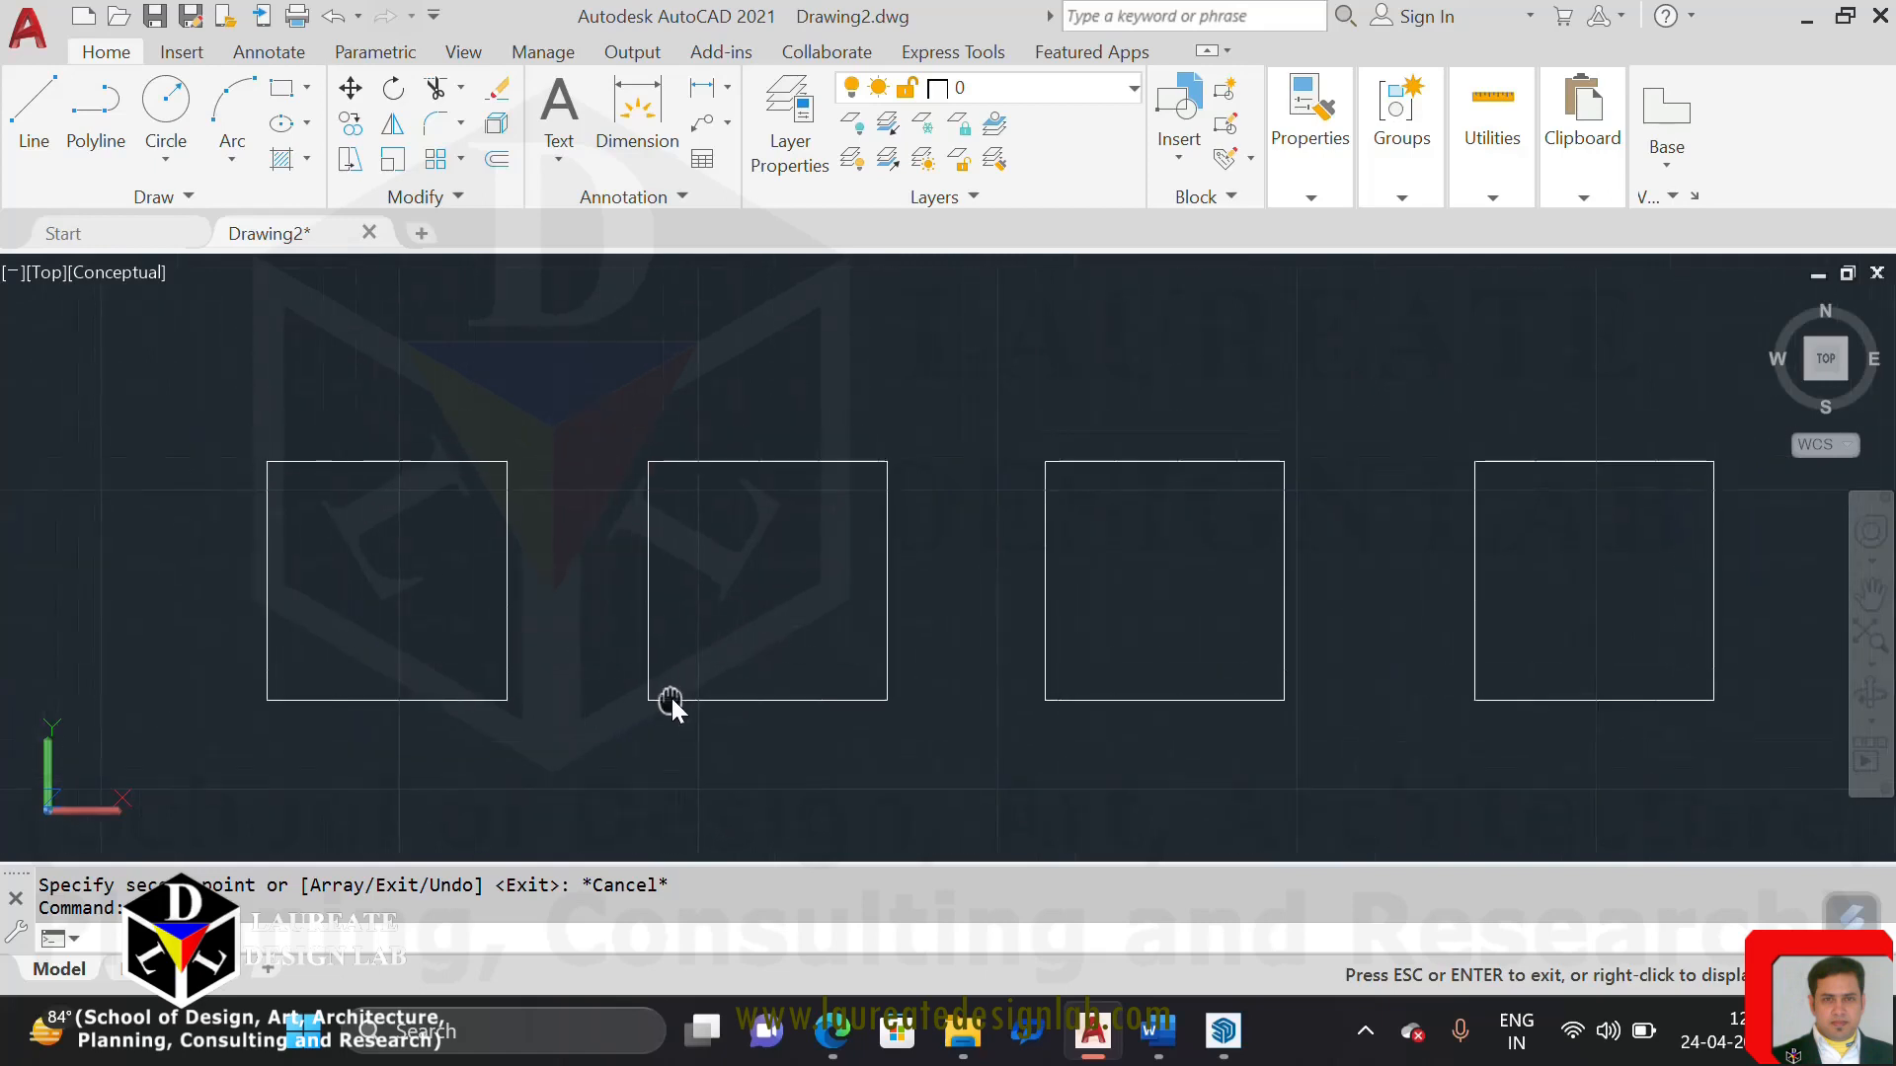
pyautogui.press('Escape')
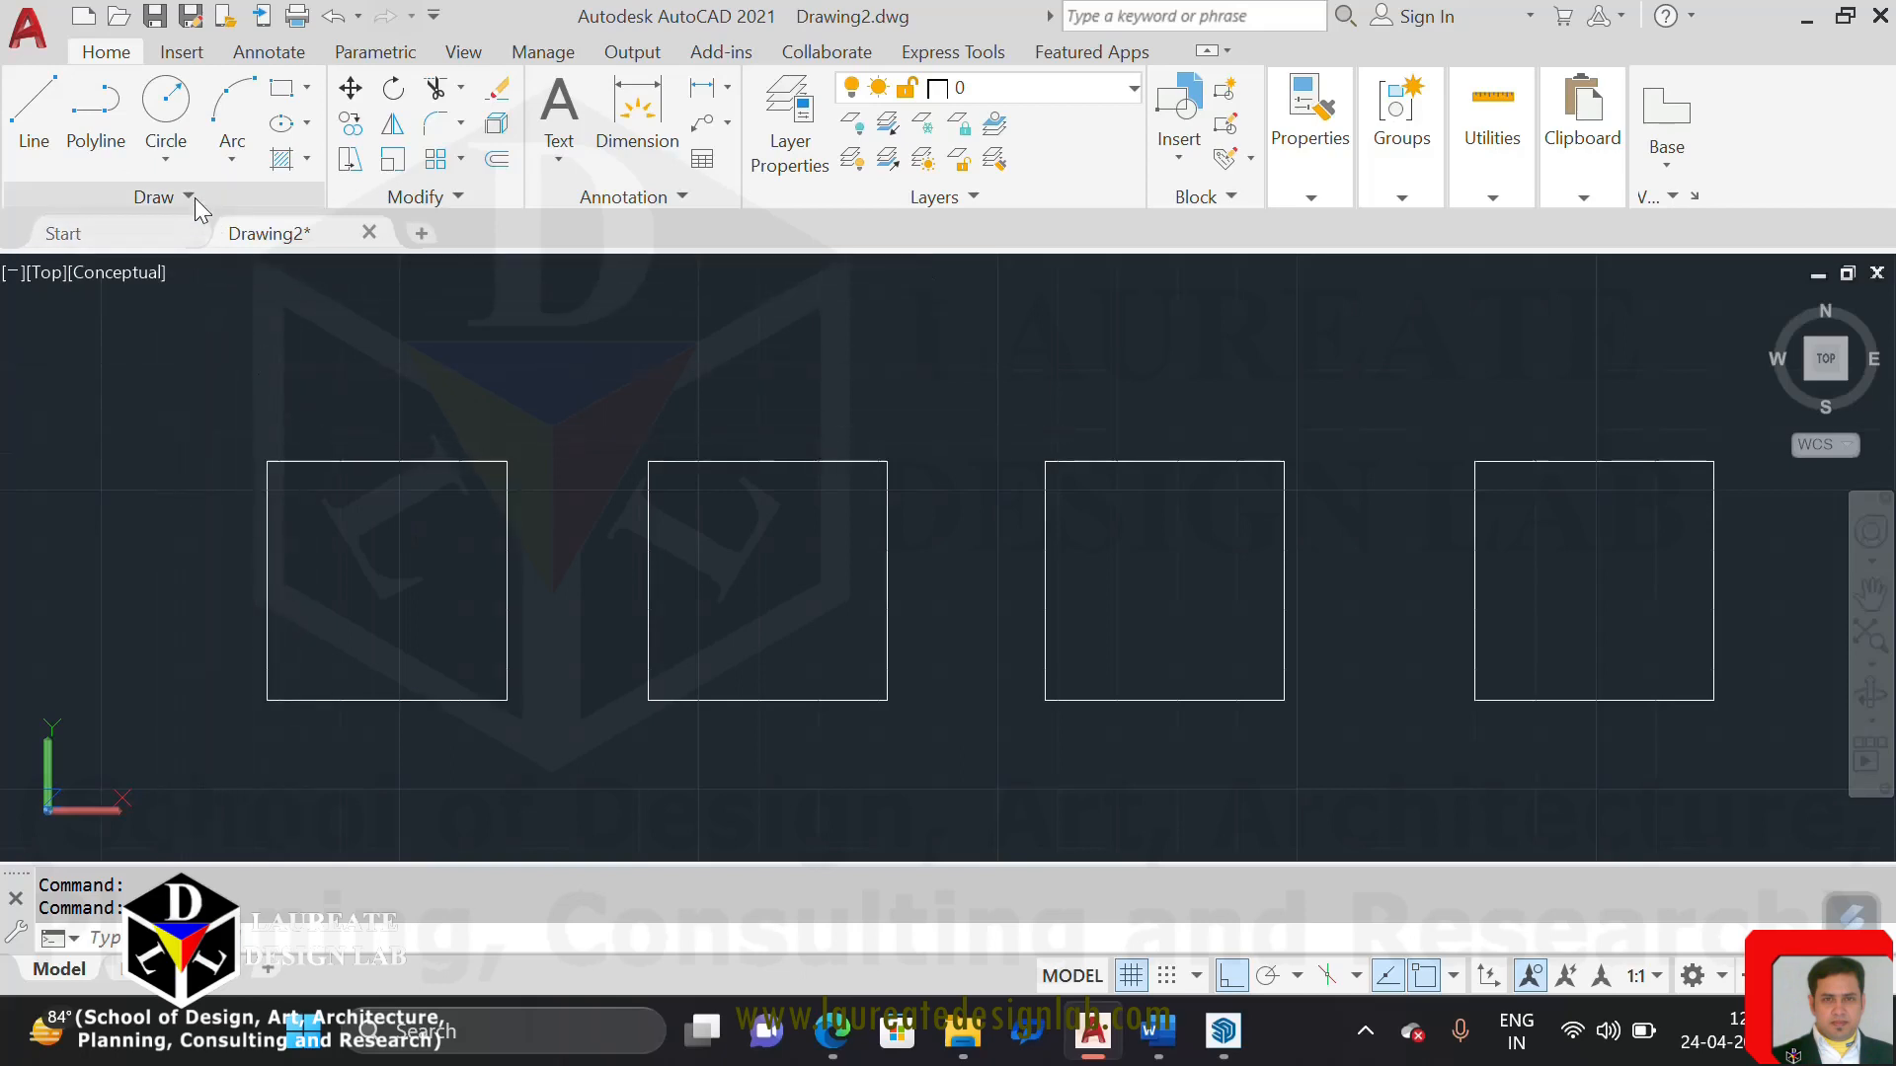
# Draw a Spline Fit curve through all four corners of the first square, returning to its upper-left corner
pyautogui.click(188, 196)
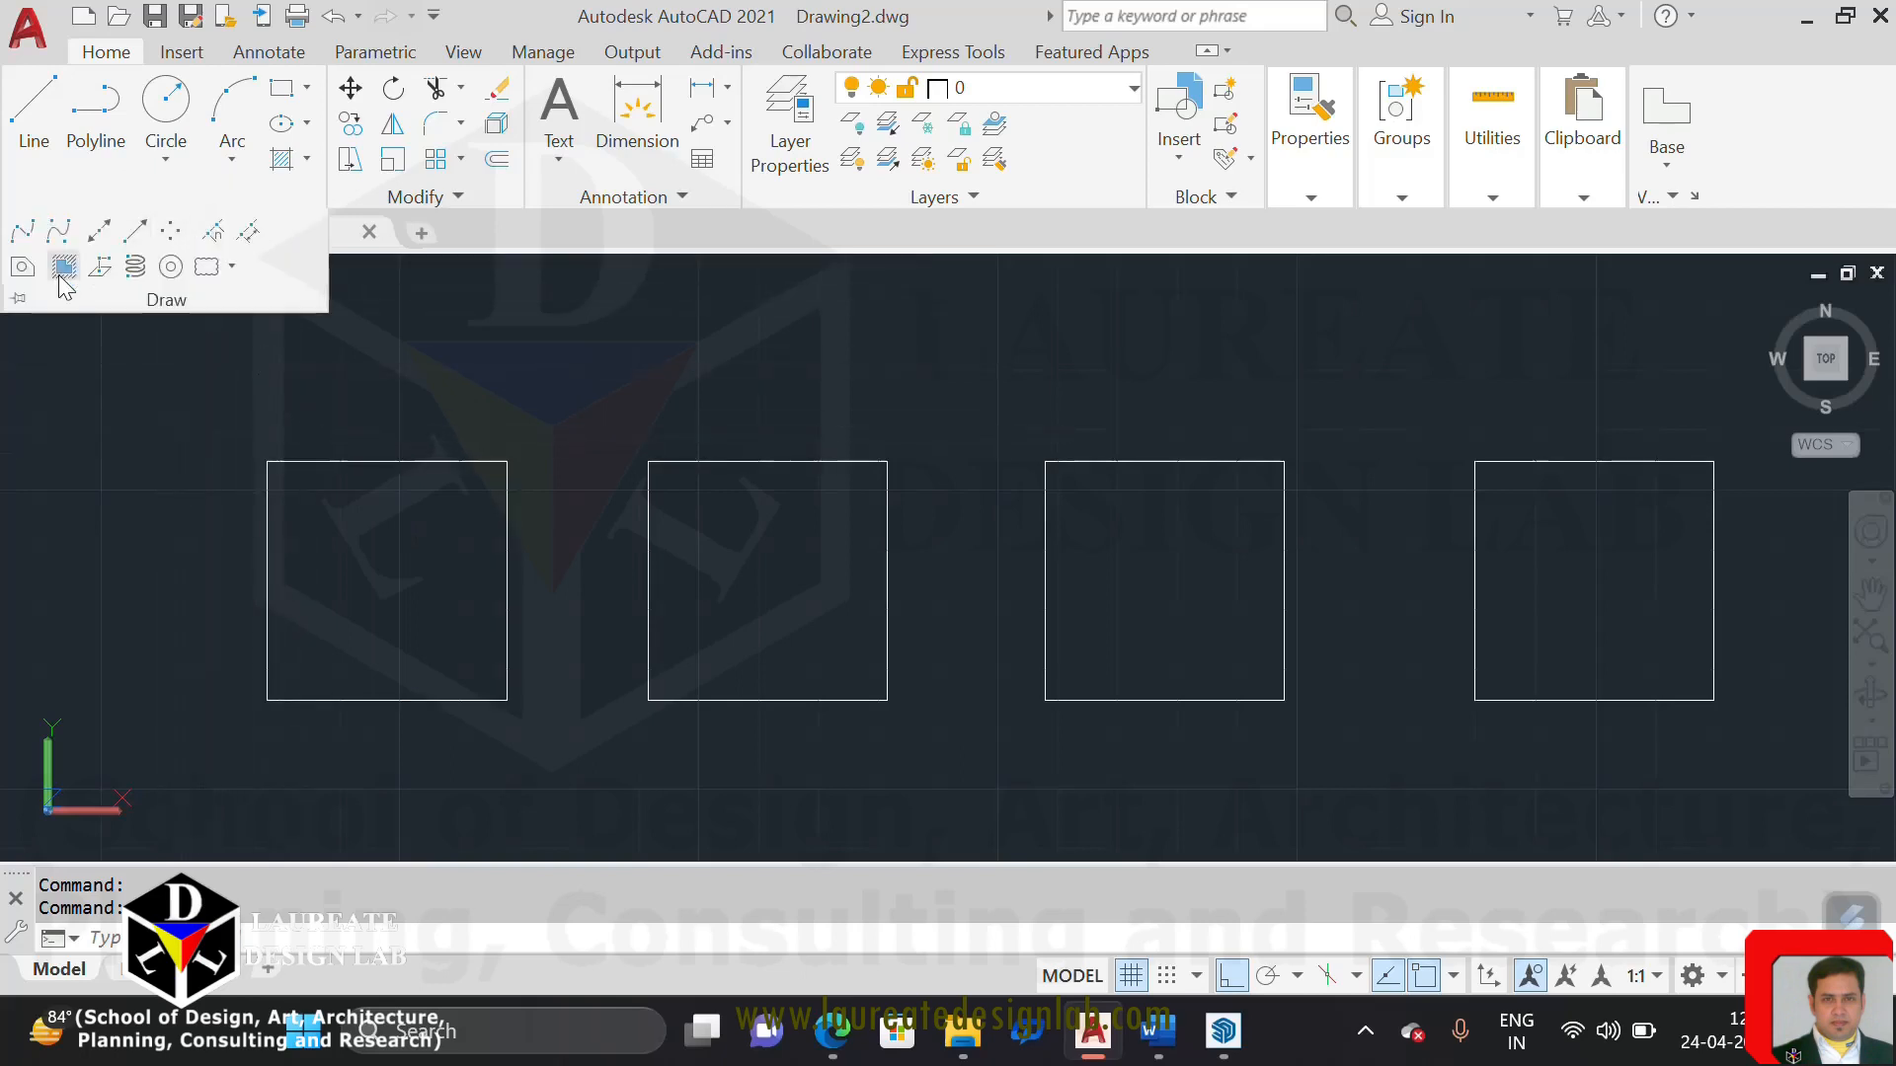
pyautogui.click(21, 231)
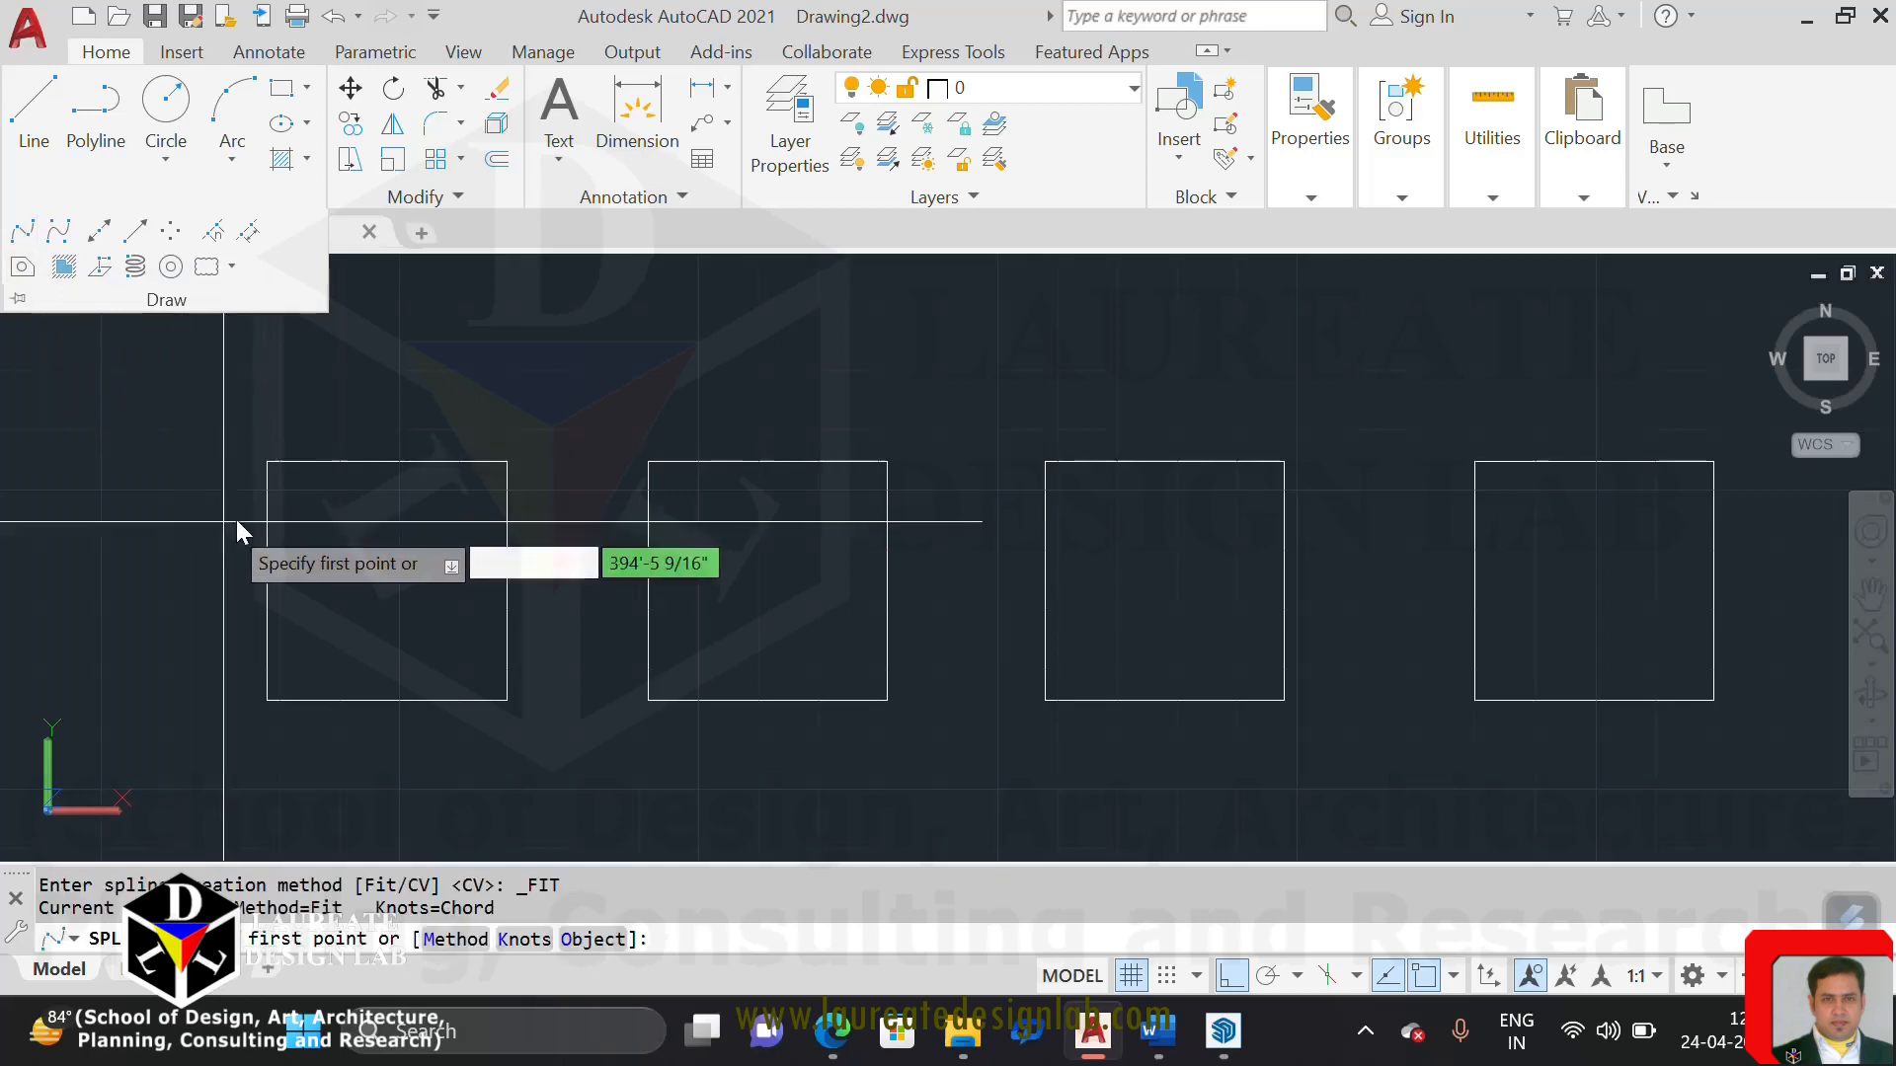
pyautogui.click(267, 462)
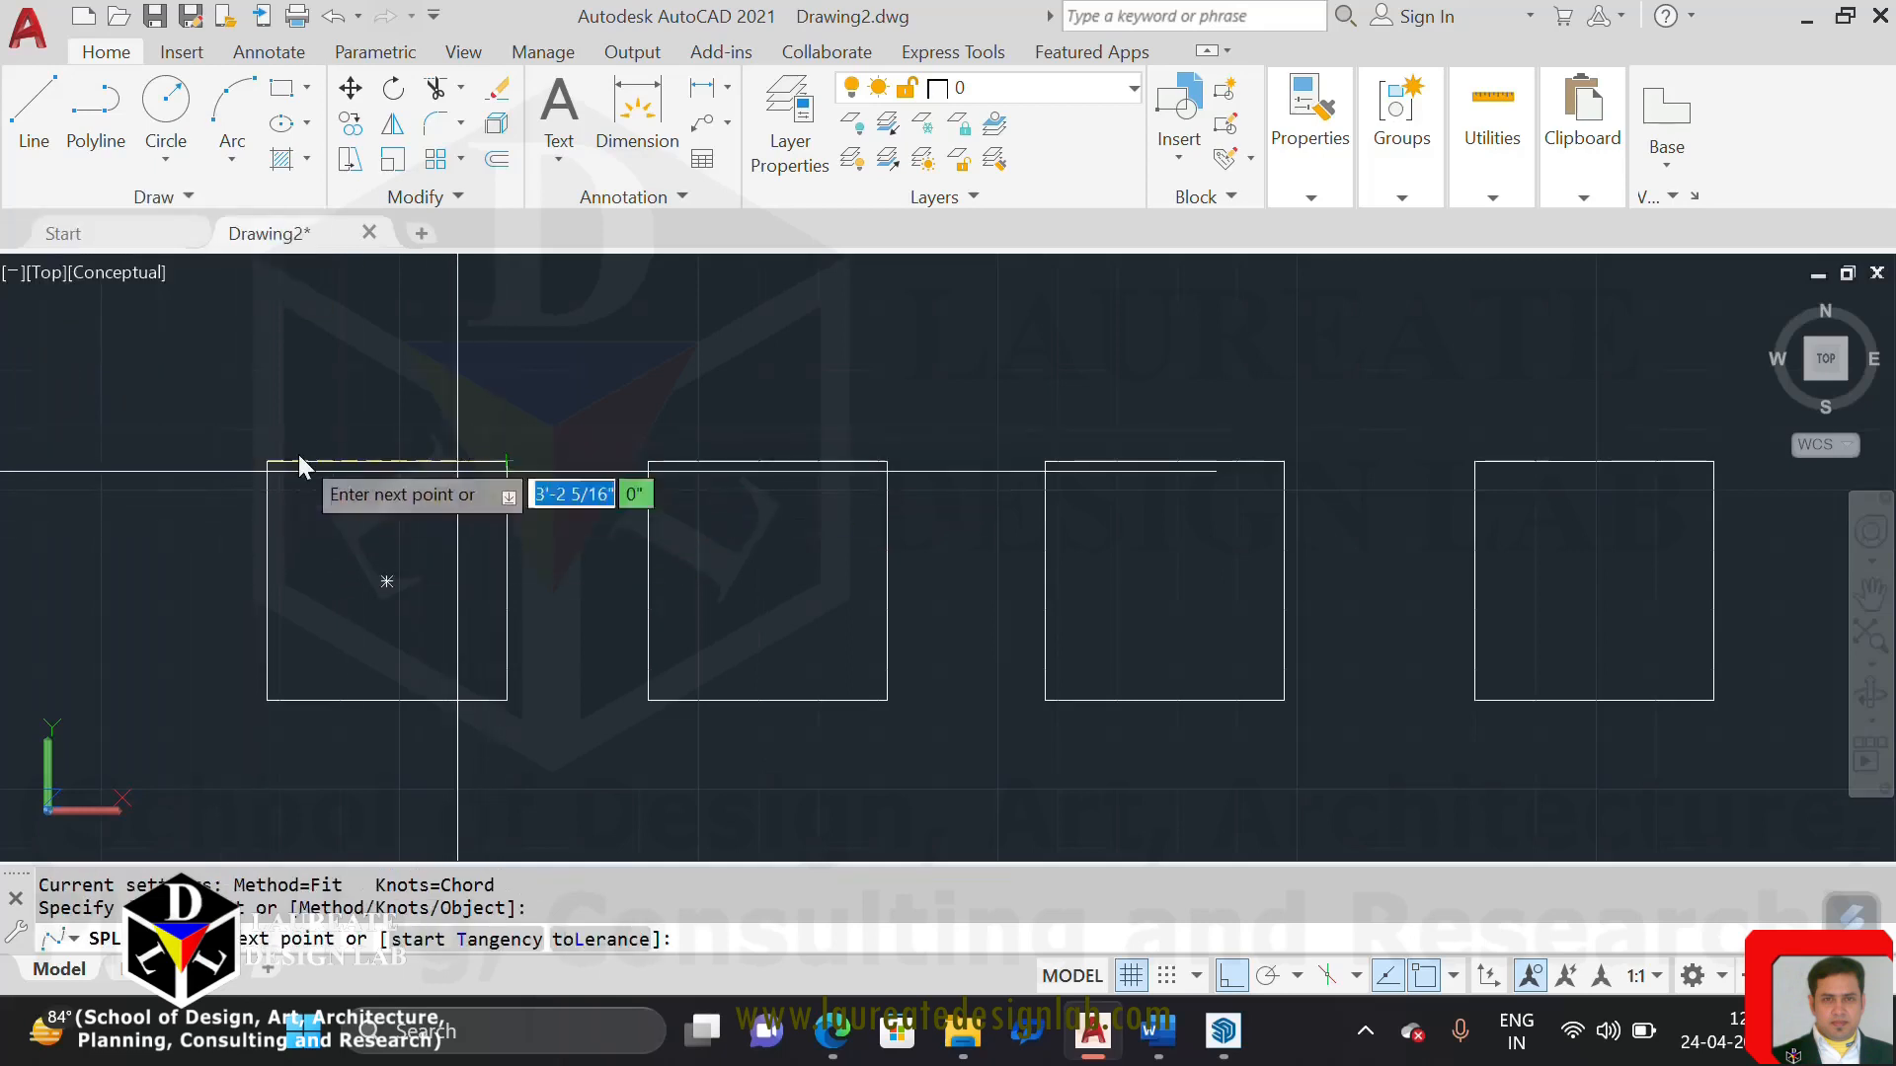
pyautogui.click(511, 468)
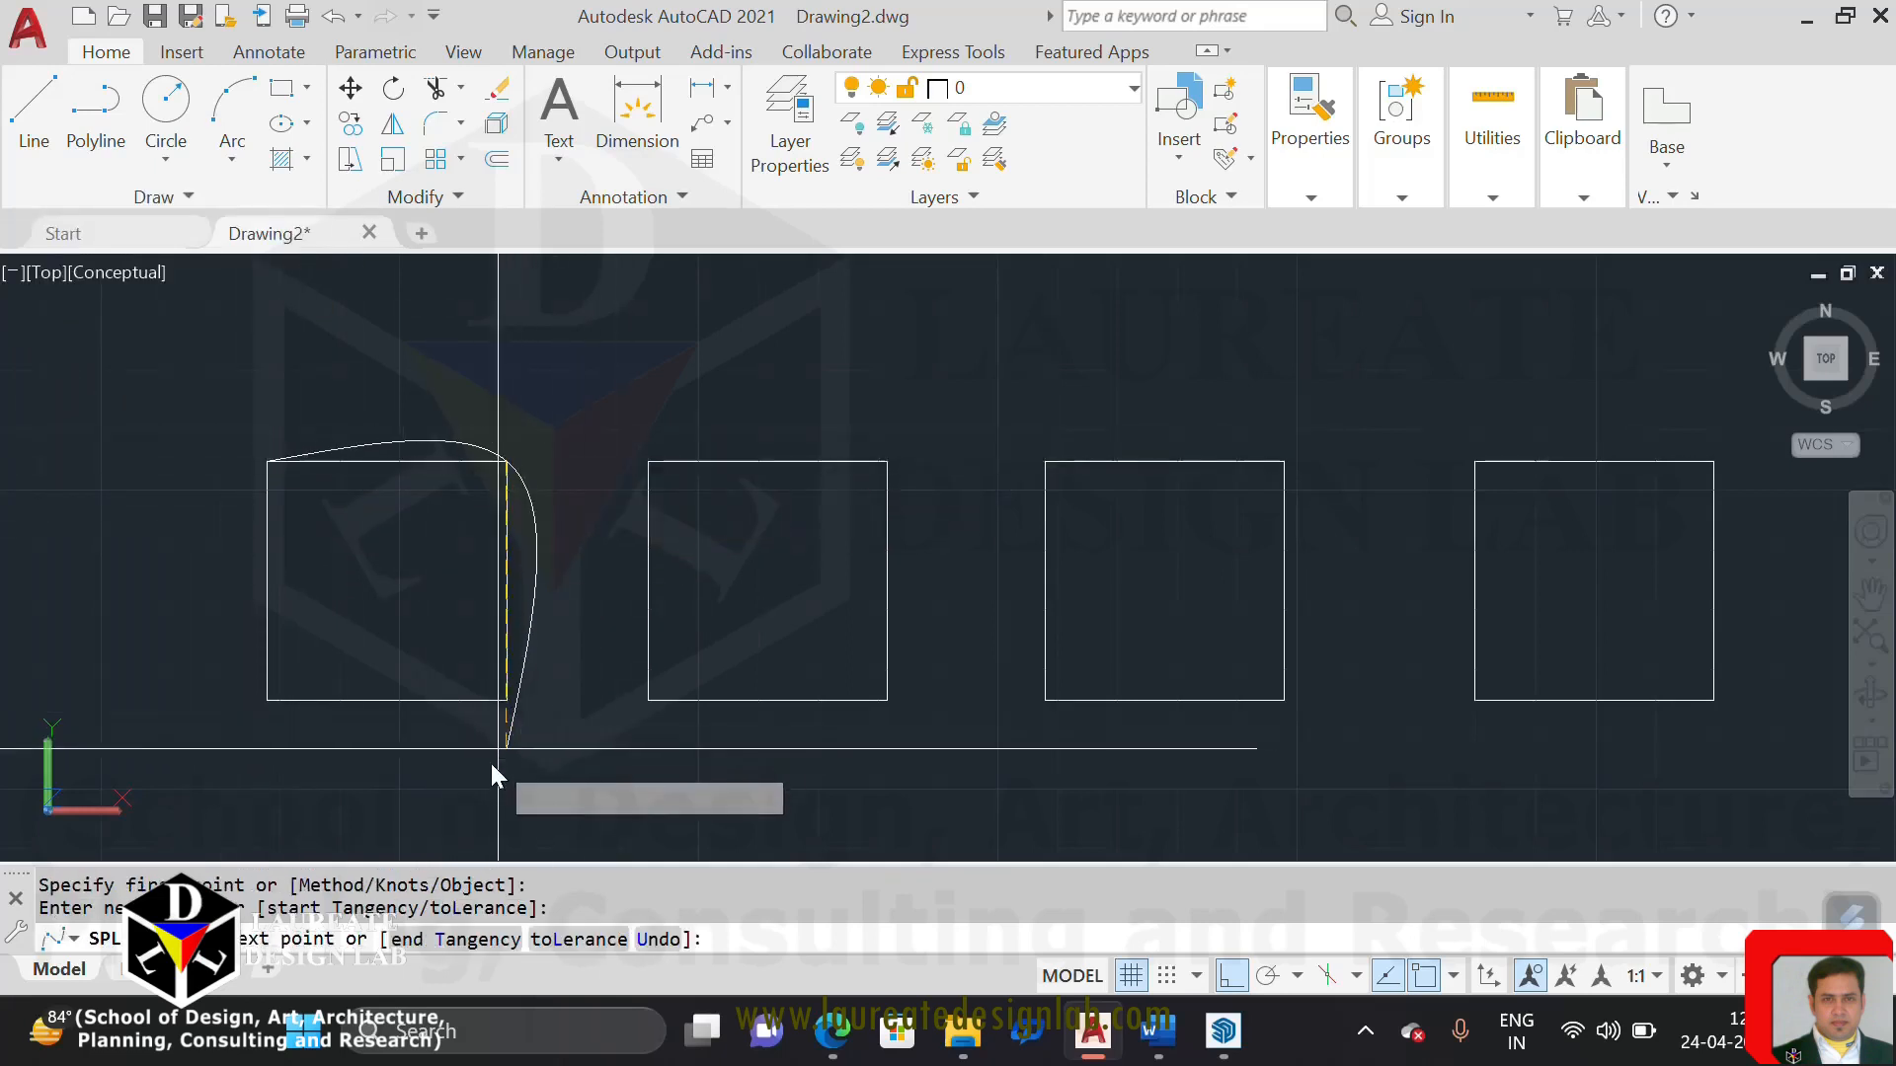
pyautogui.click(507, 703)
pyautogui.click(268, 700)
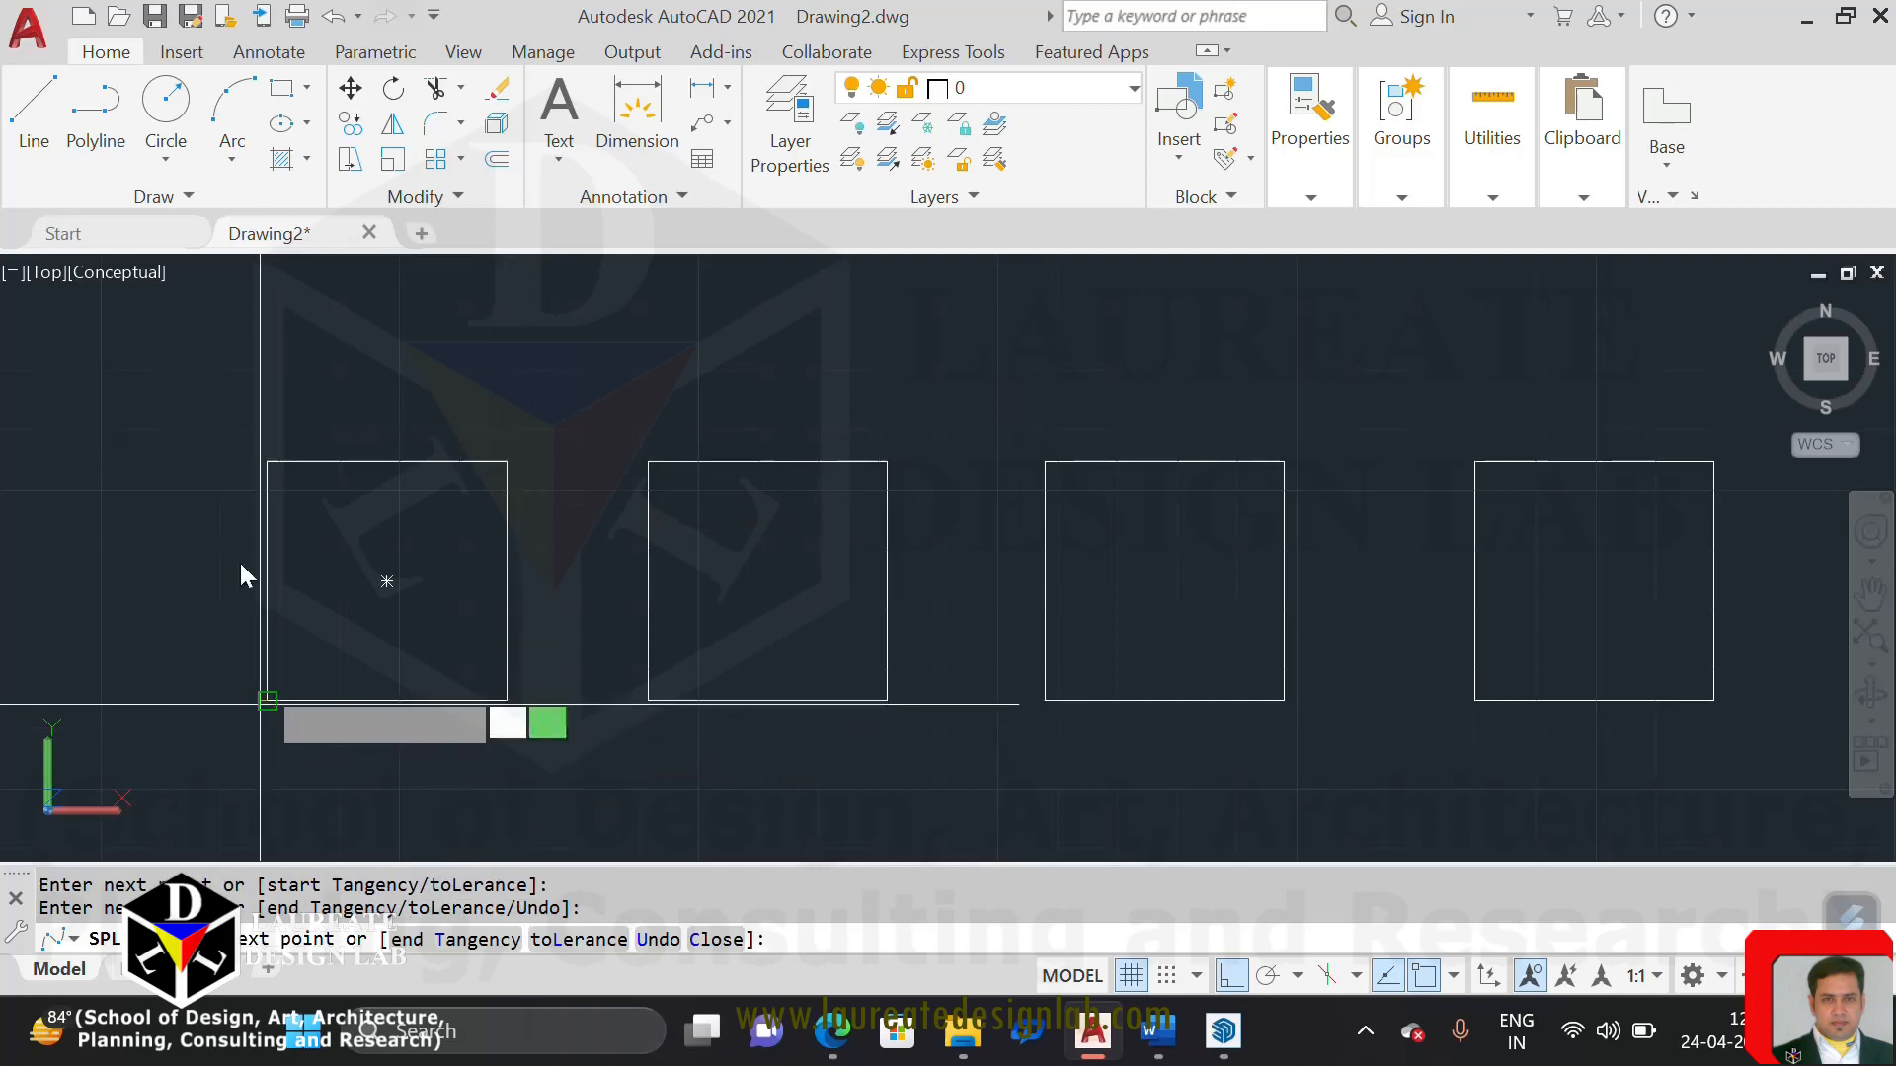
pyautogui.click(266, 462)
pyautogui.press('Return')
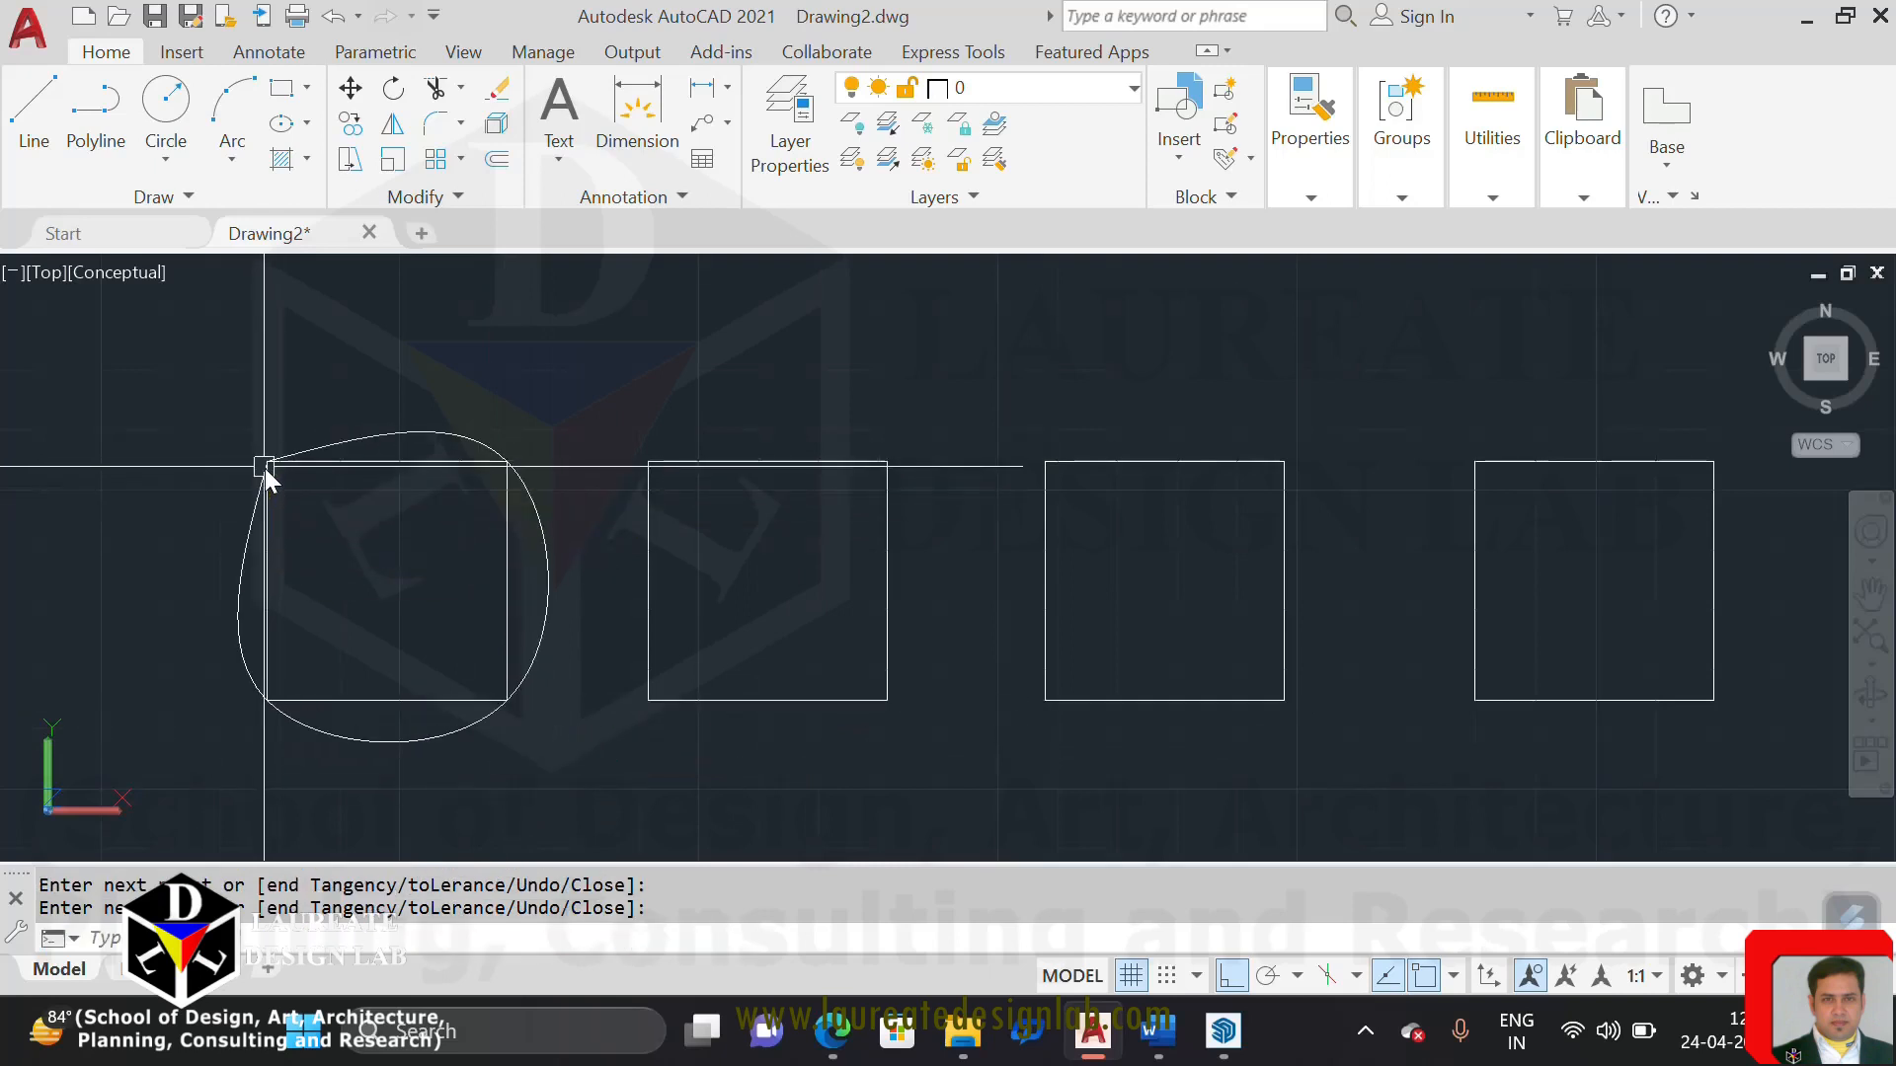
# Draw a Spline CV curve using the second square's four corners as control vertices, ending back at its upper-left corner
pyautogui.moveTo(472, 395); pyautogui.dragTo(326, 409, button='middle')
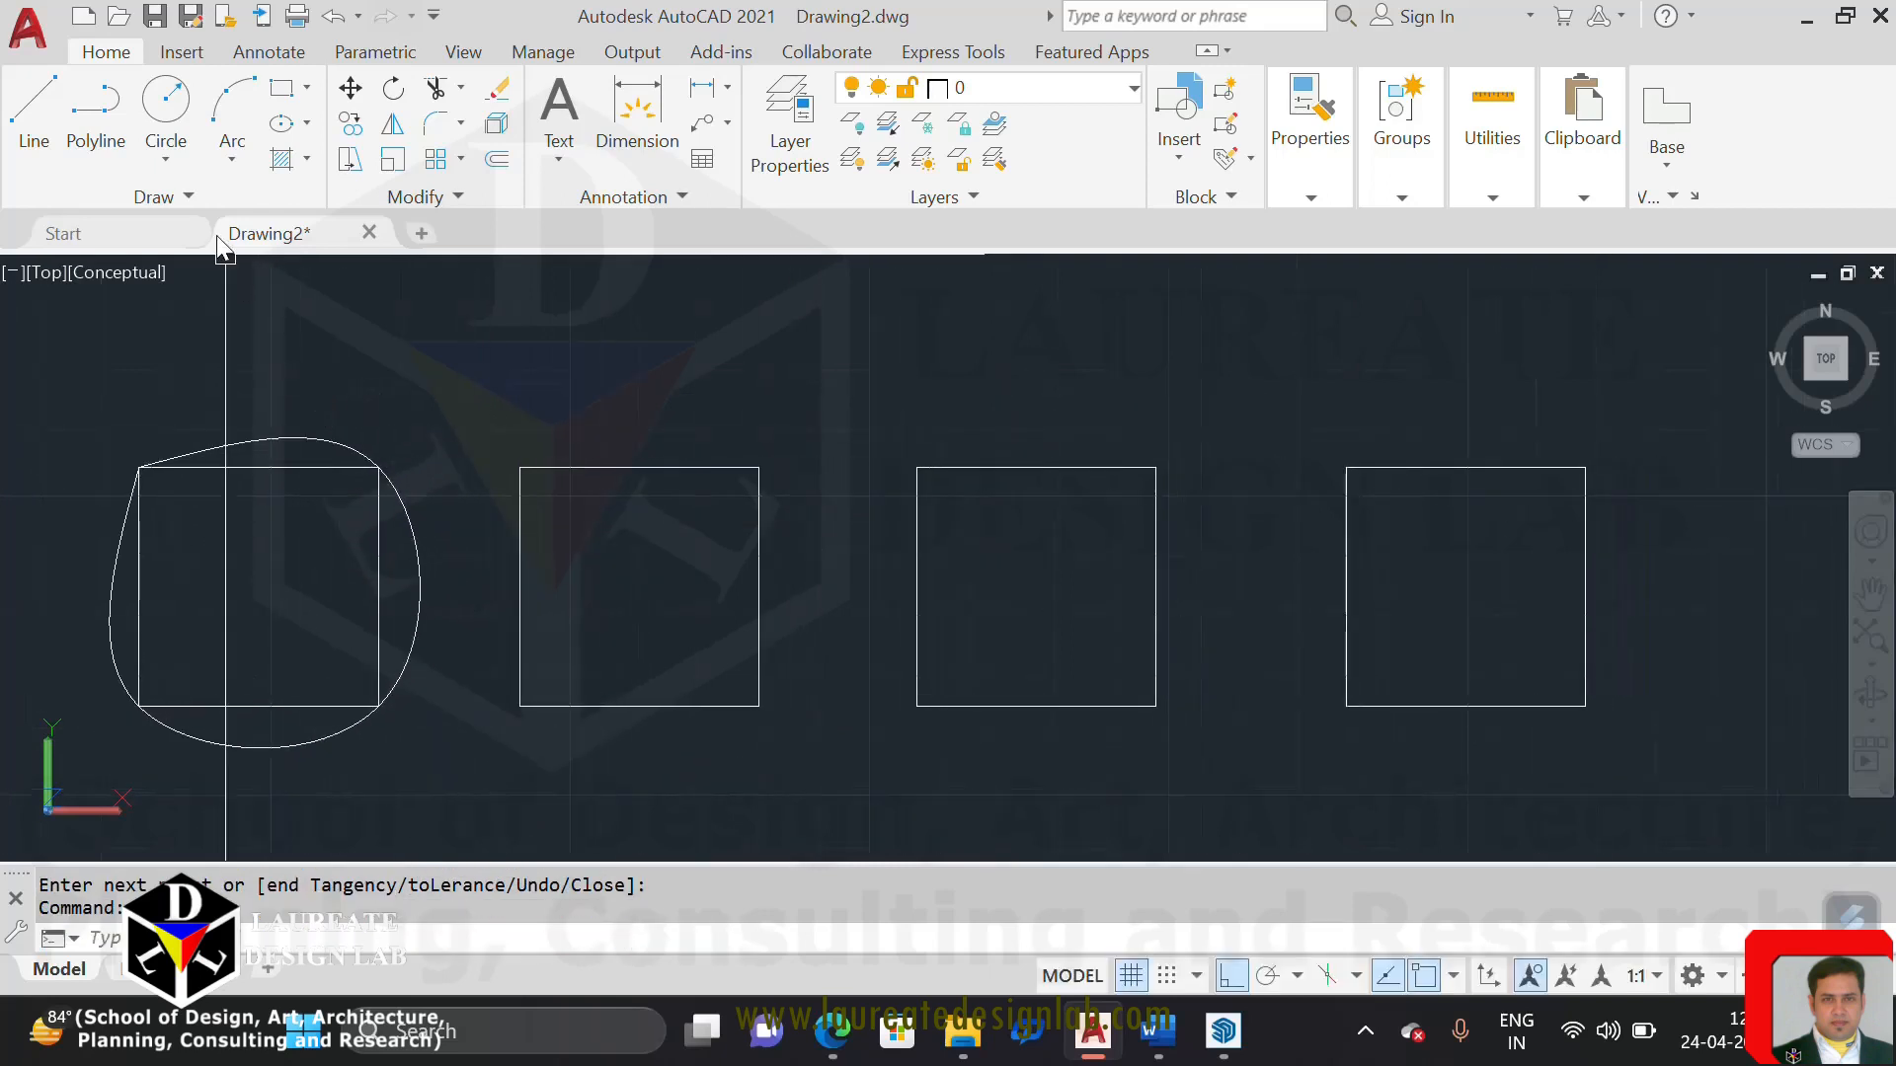
pyautogui.click(191, 200)
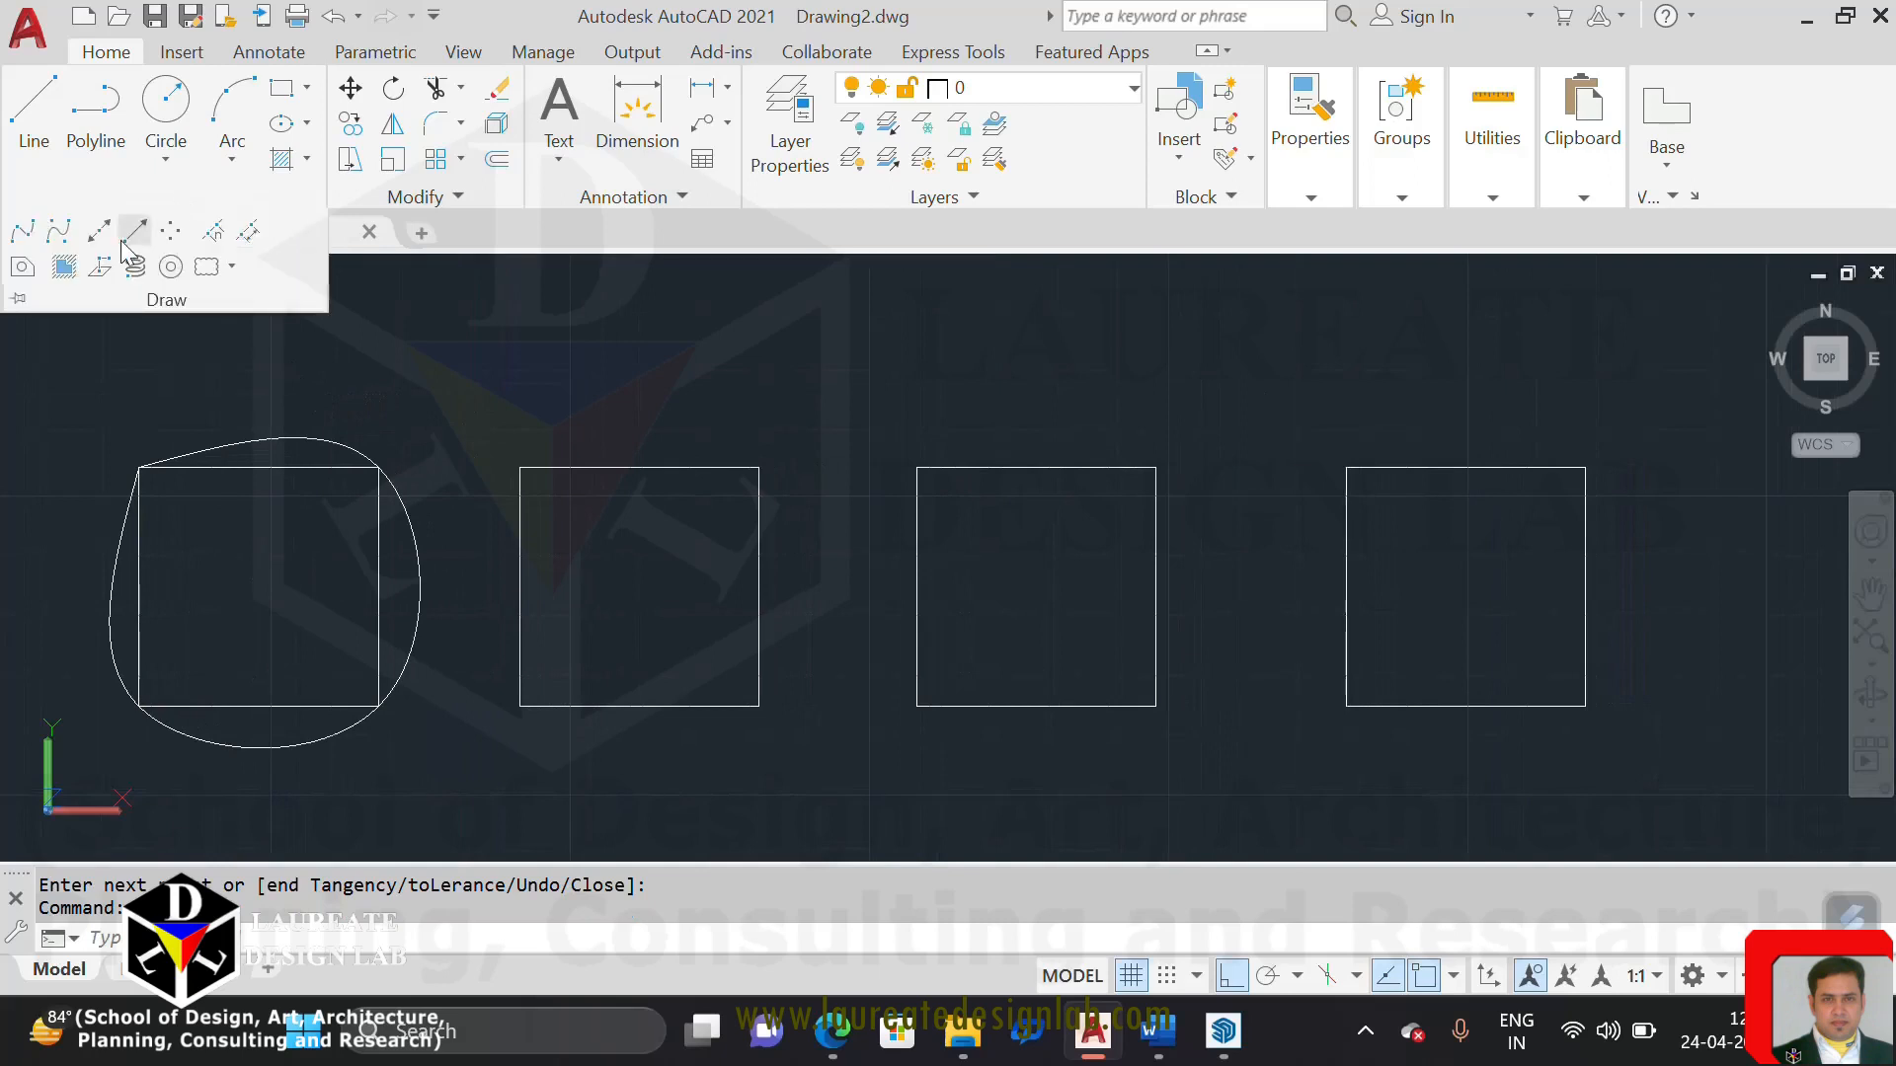
pyautogui.click(58, 231)
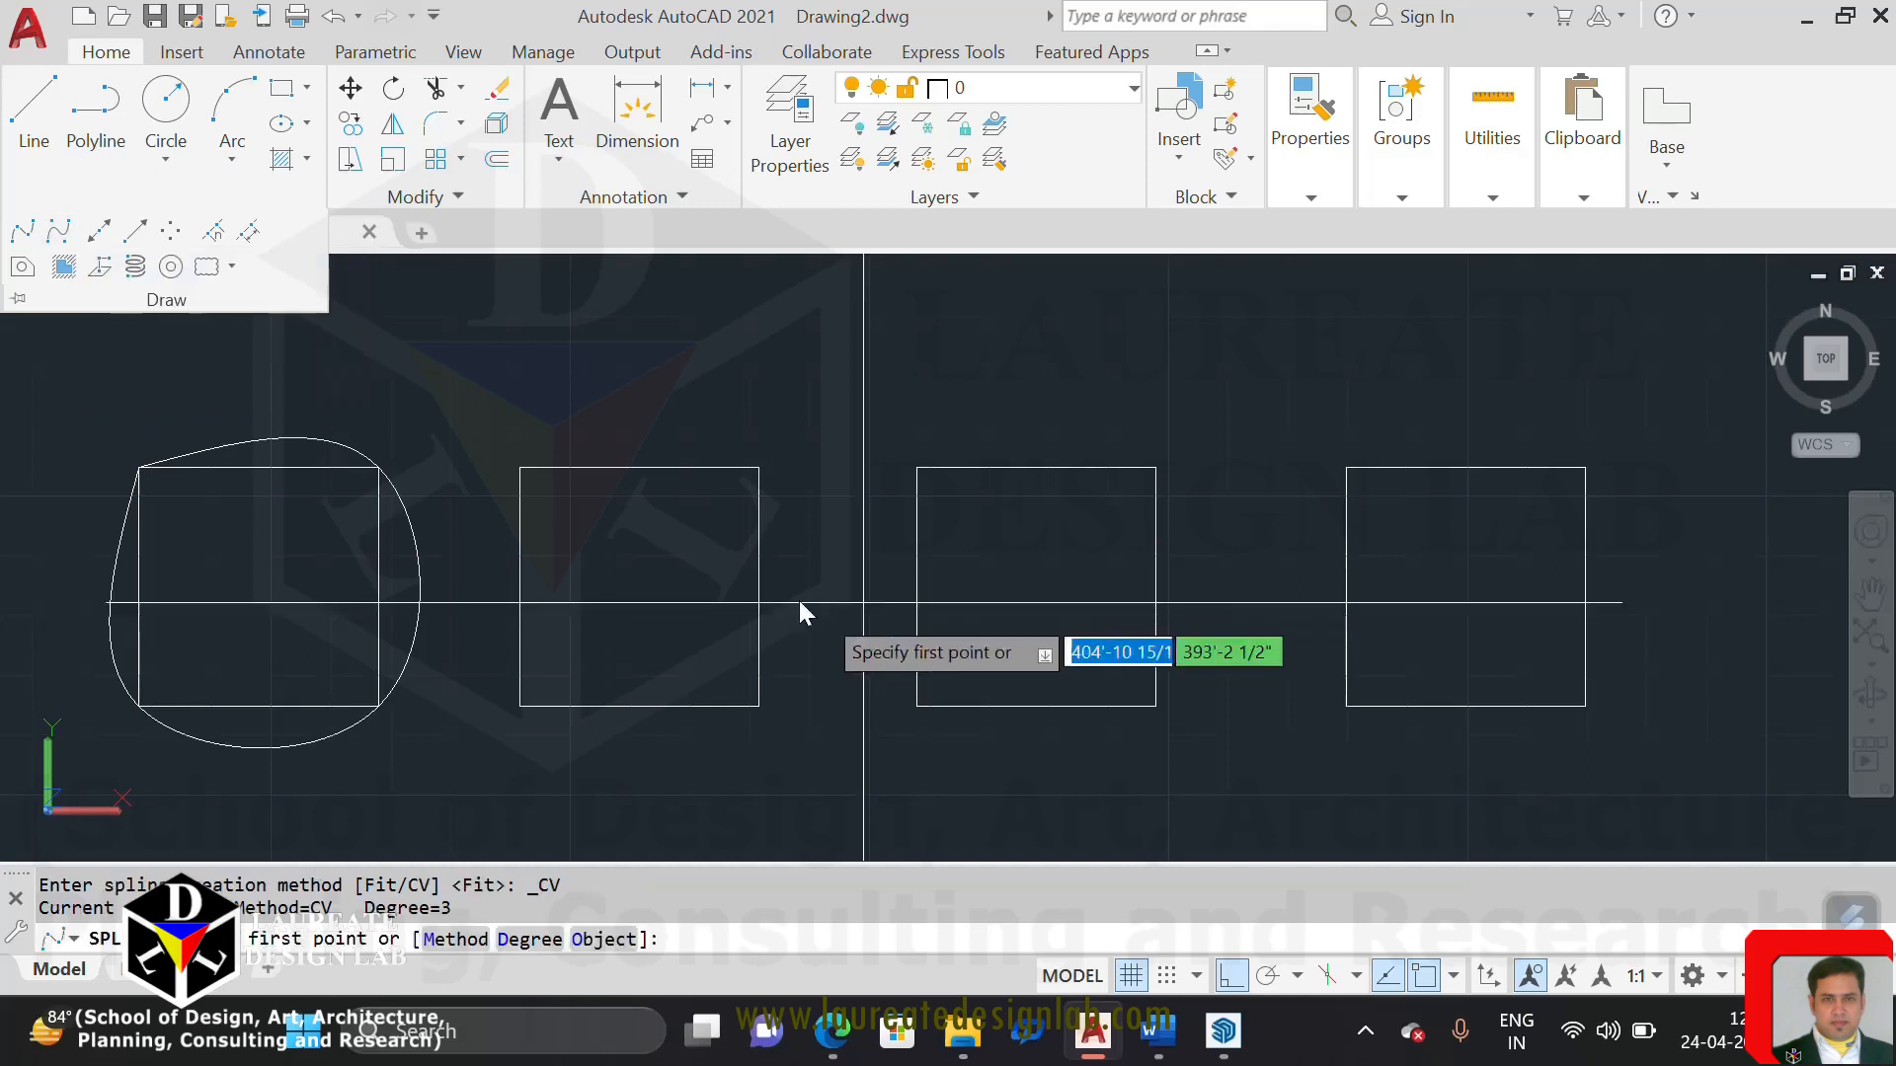
pyautogui.click(530, 475)
pyautogui.click(755, 476)
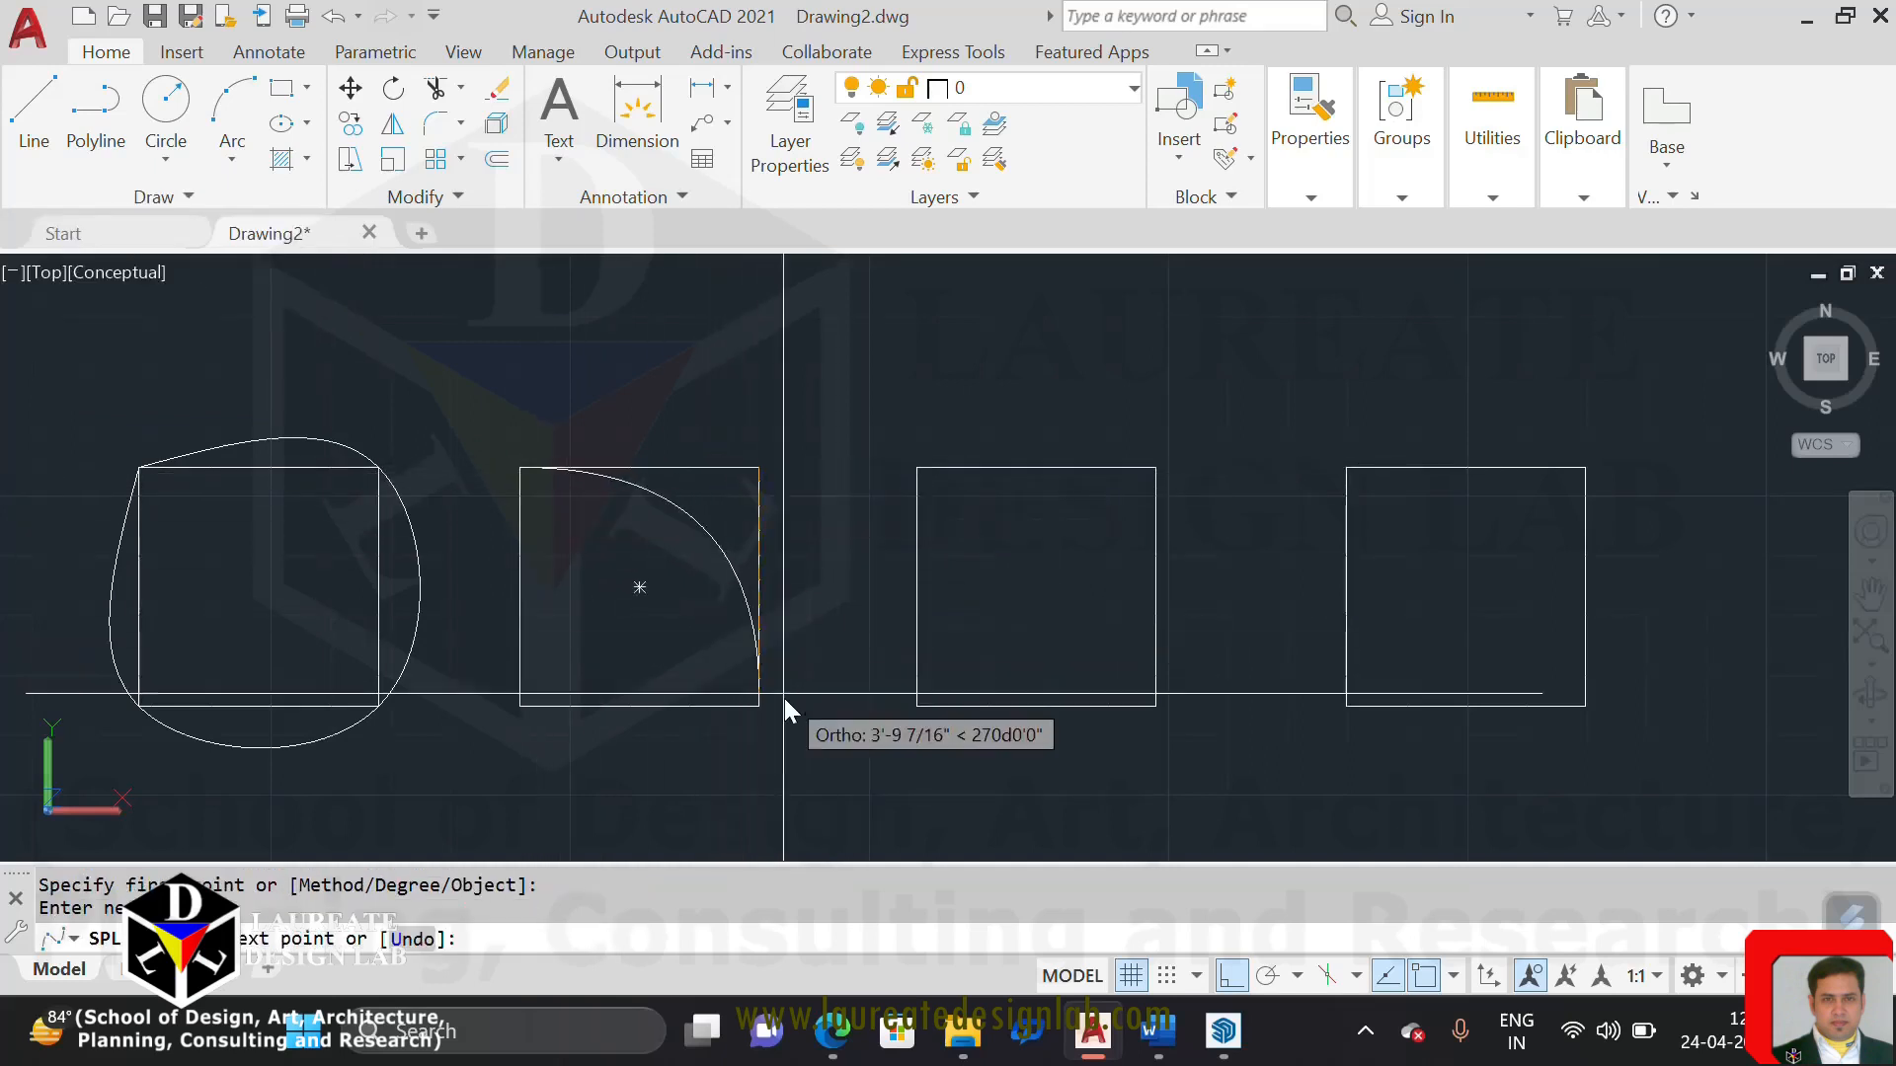
pyautogui.click(764, 709)
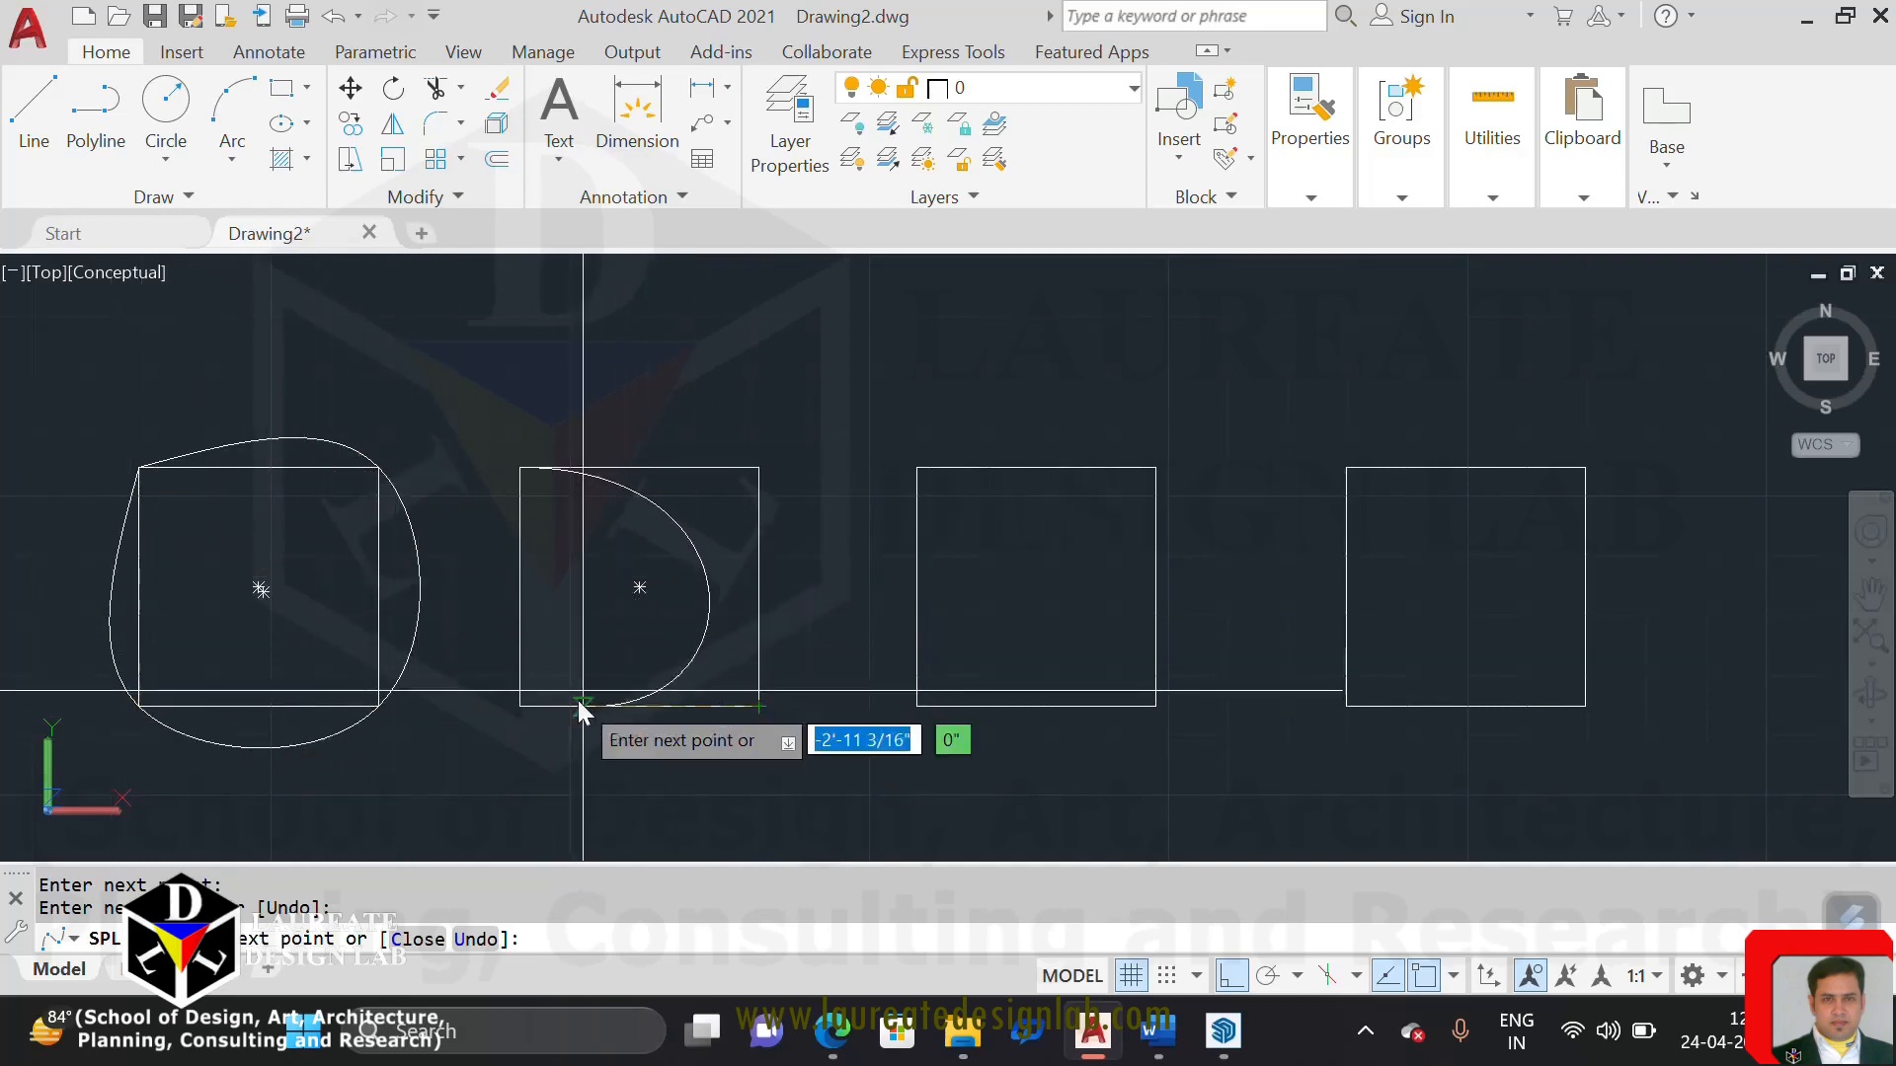
pyautogui.click(520, 707)
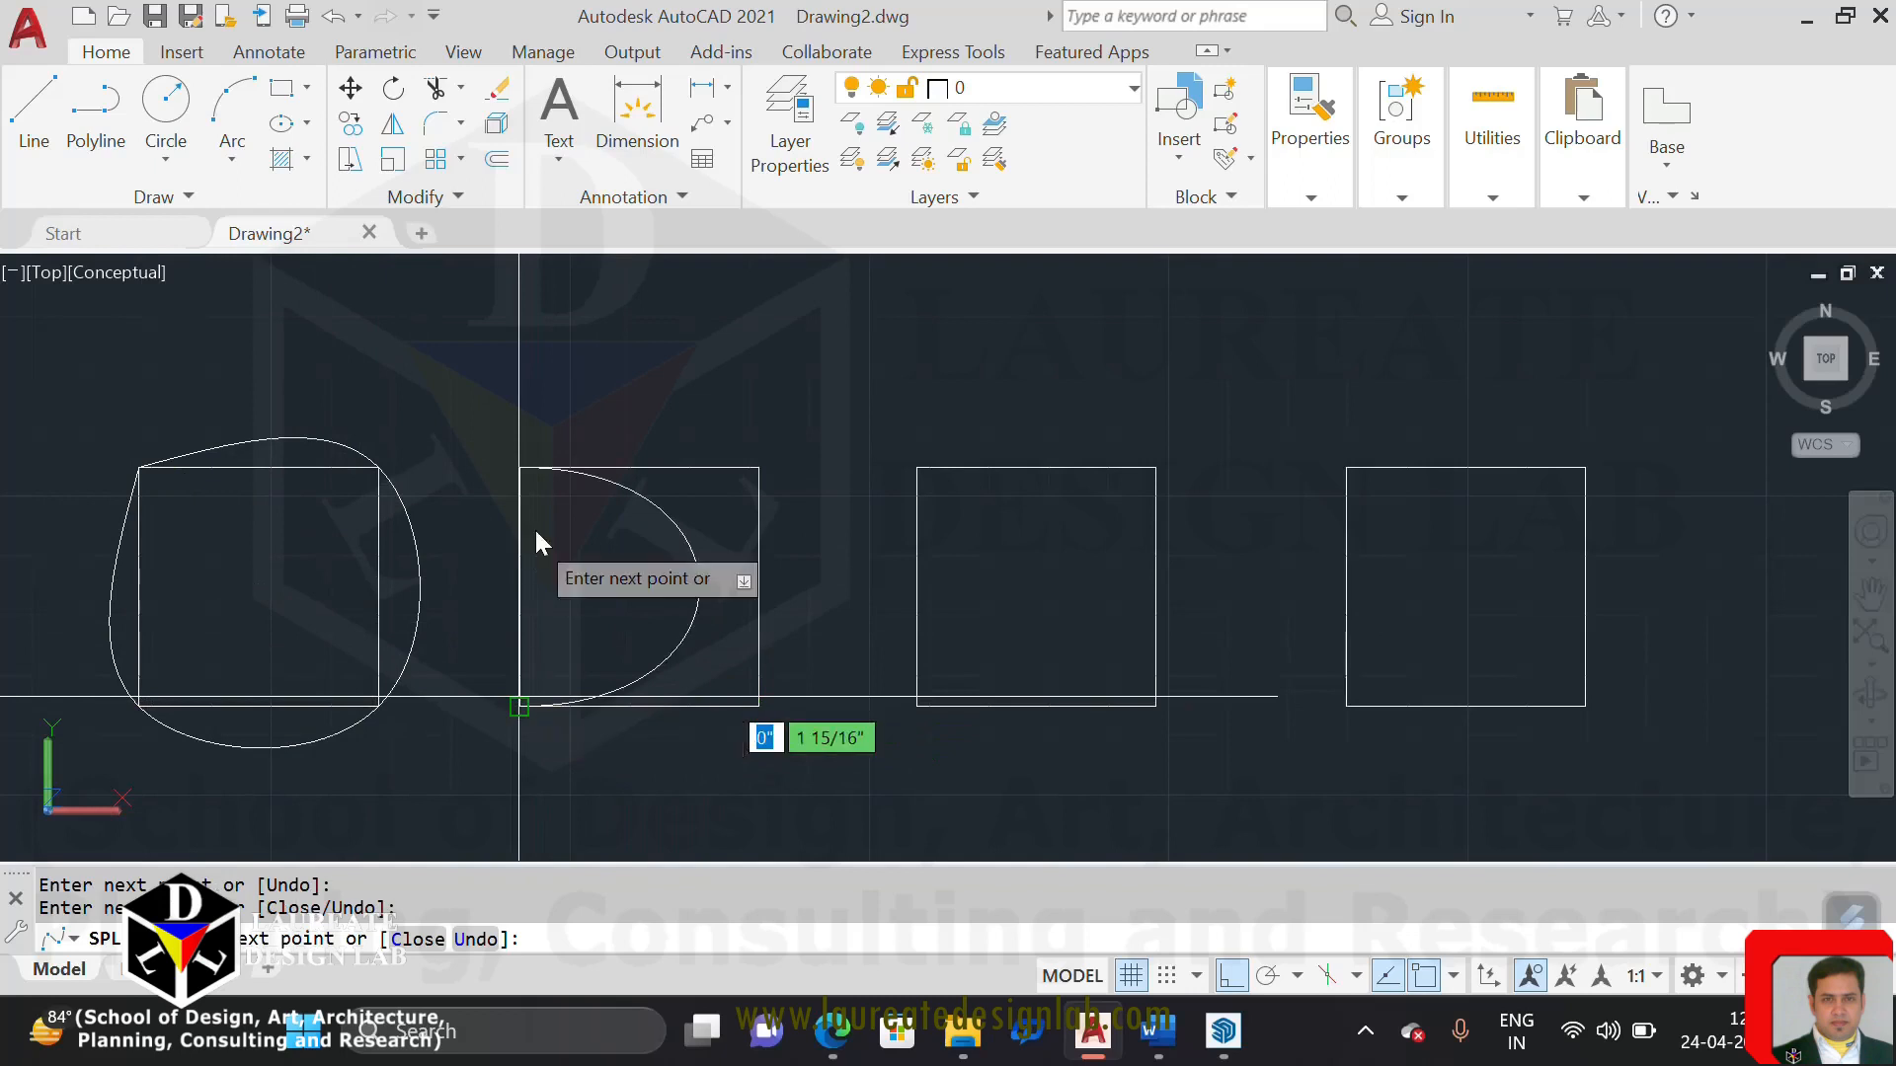
pyautogui.click(518, 454)
pyautogui.press('Return')
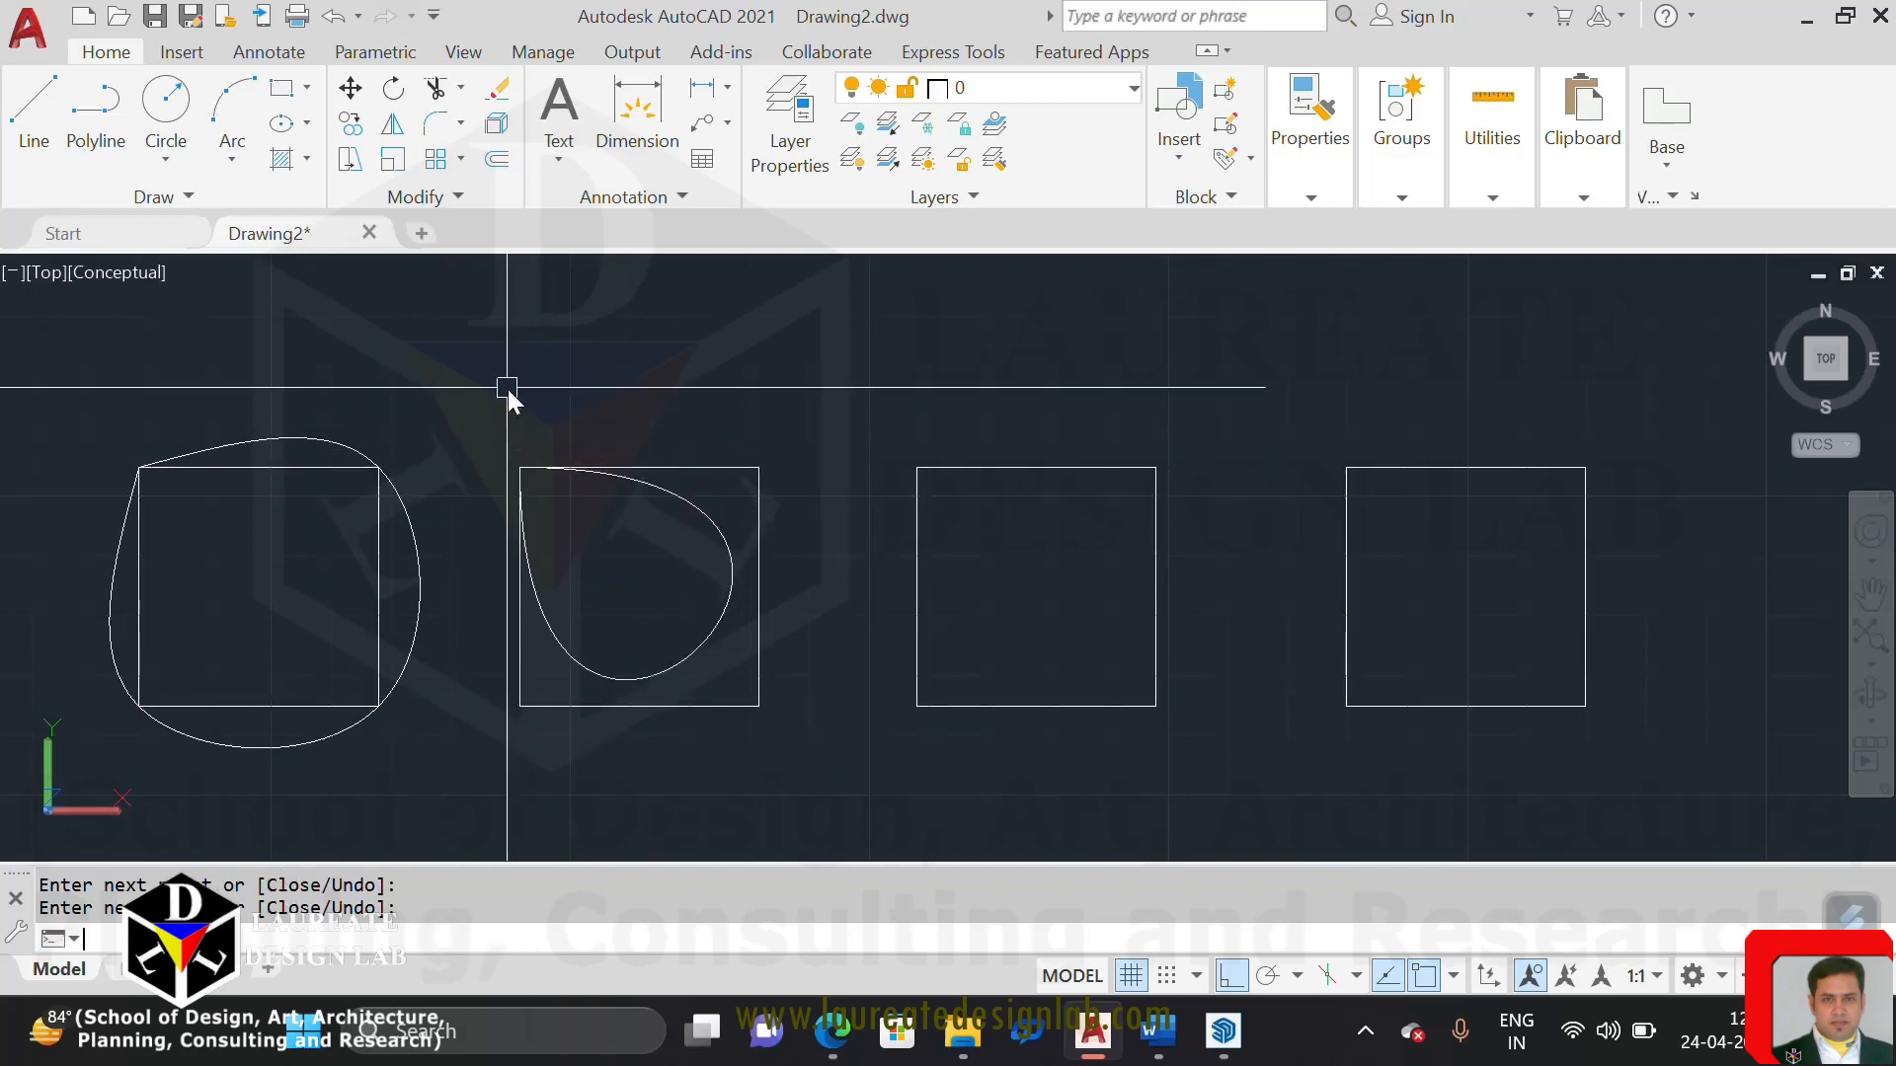
# Examine the fit-point spline around the first square and how it meets the corners, then clear the selection
pyautogui.click(163, 197)
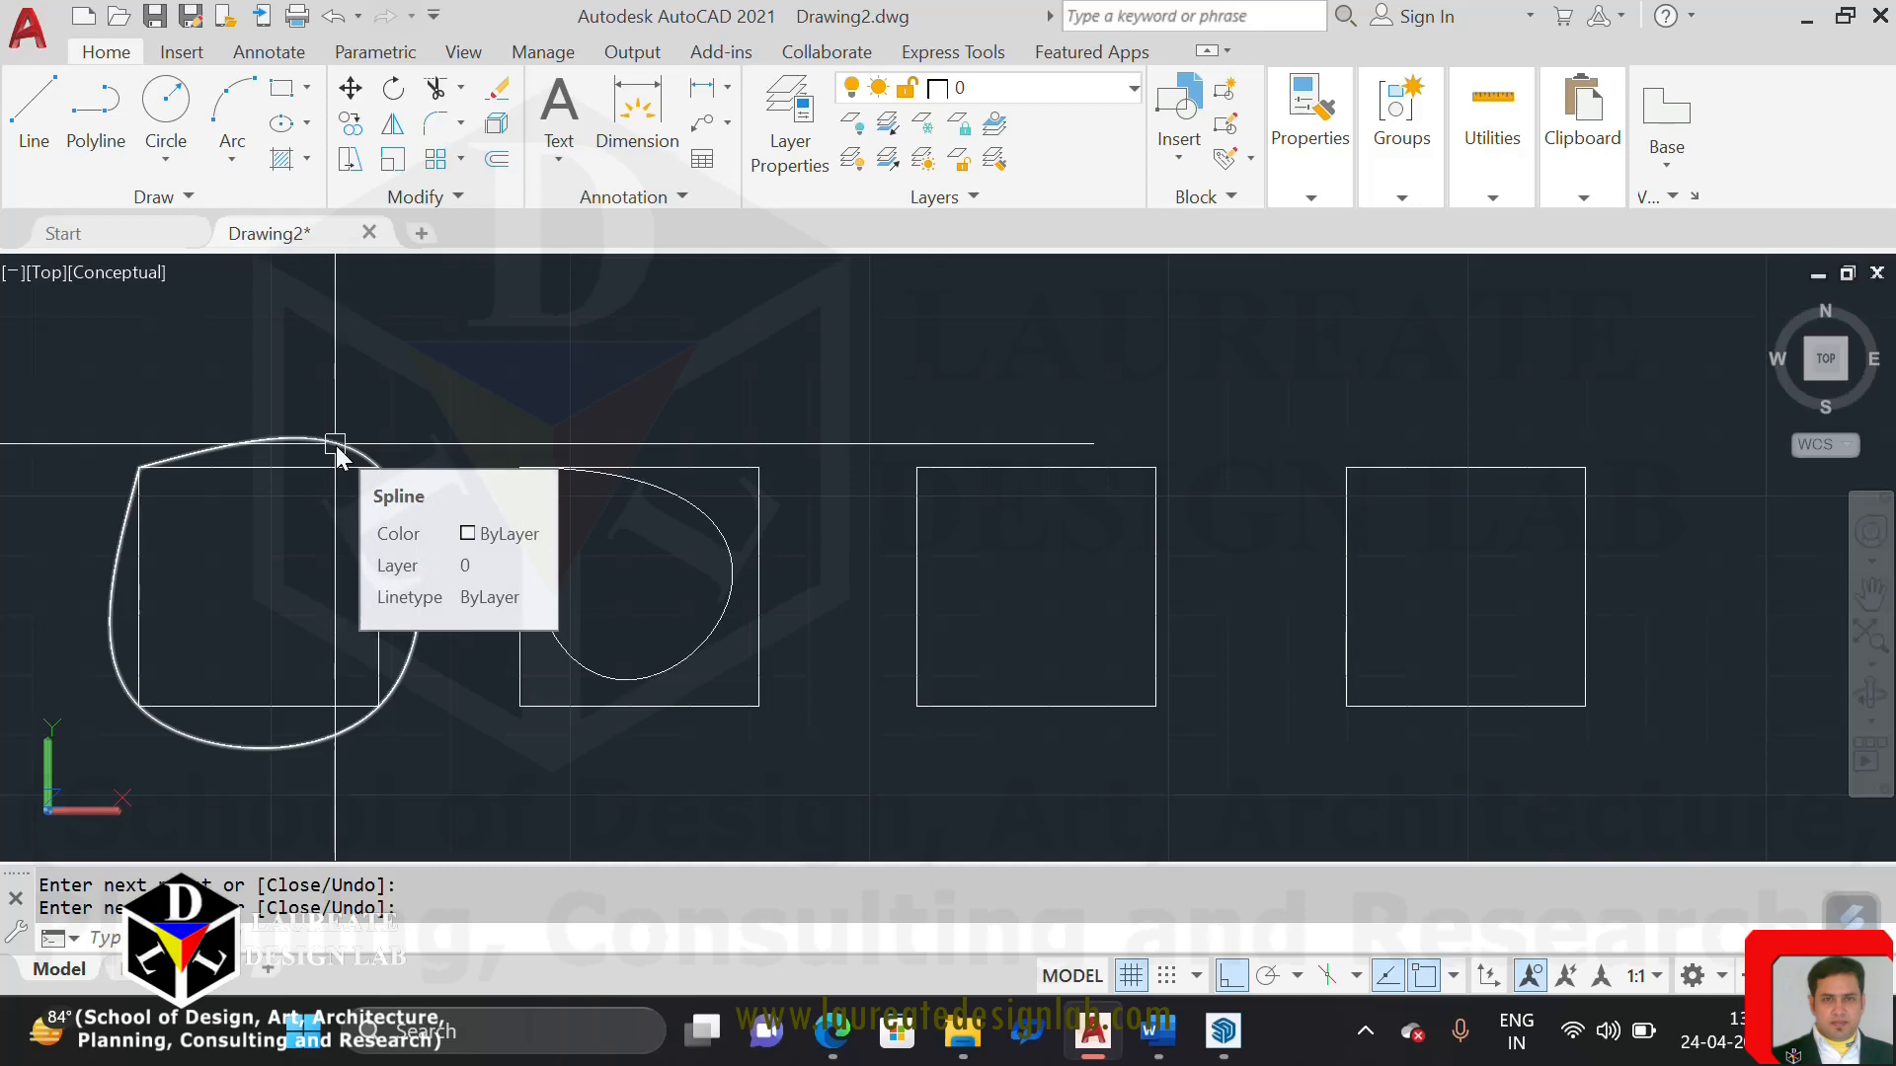
pyautogui.scroll(6, 352, 457)
pyautogui.moveTo(363, 455); pyautogui.dragTo(578, 413, button='middle')
pyautogui.scroll(-4, 589, 411)
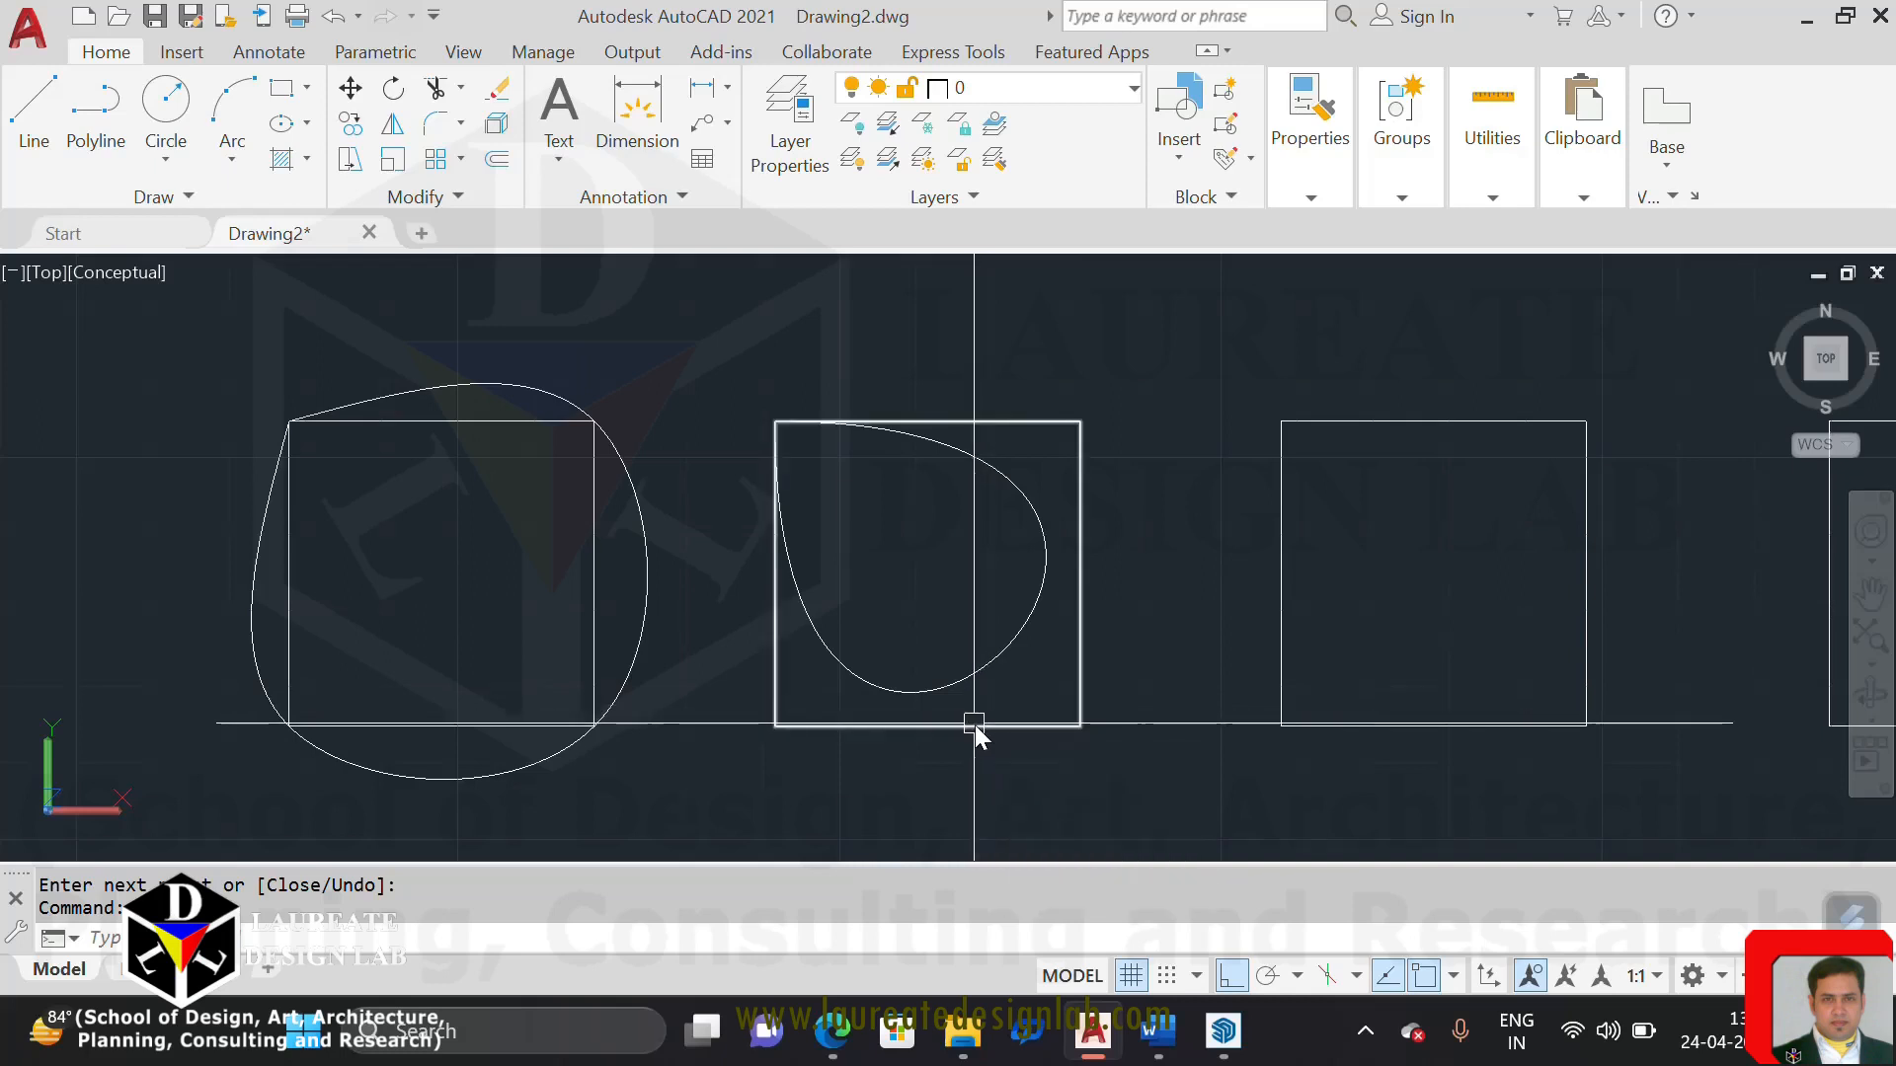
pyautogui.moveTo(531, 536); pyautogui.dragTo(624, 531, button='middle')
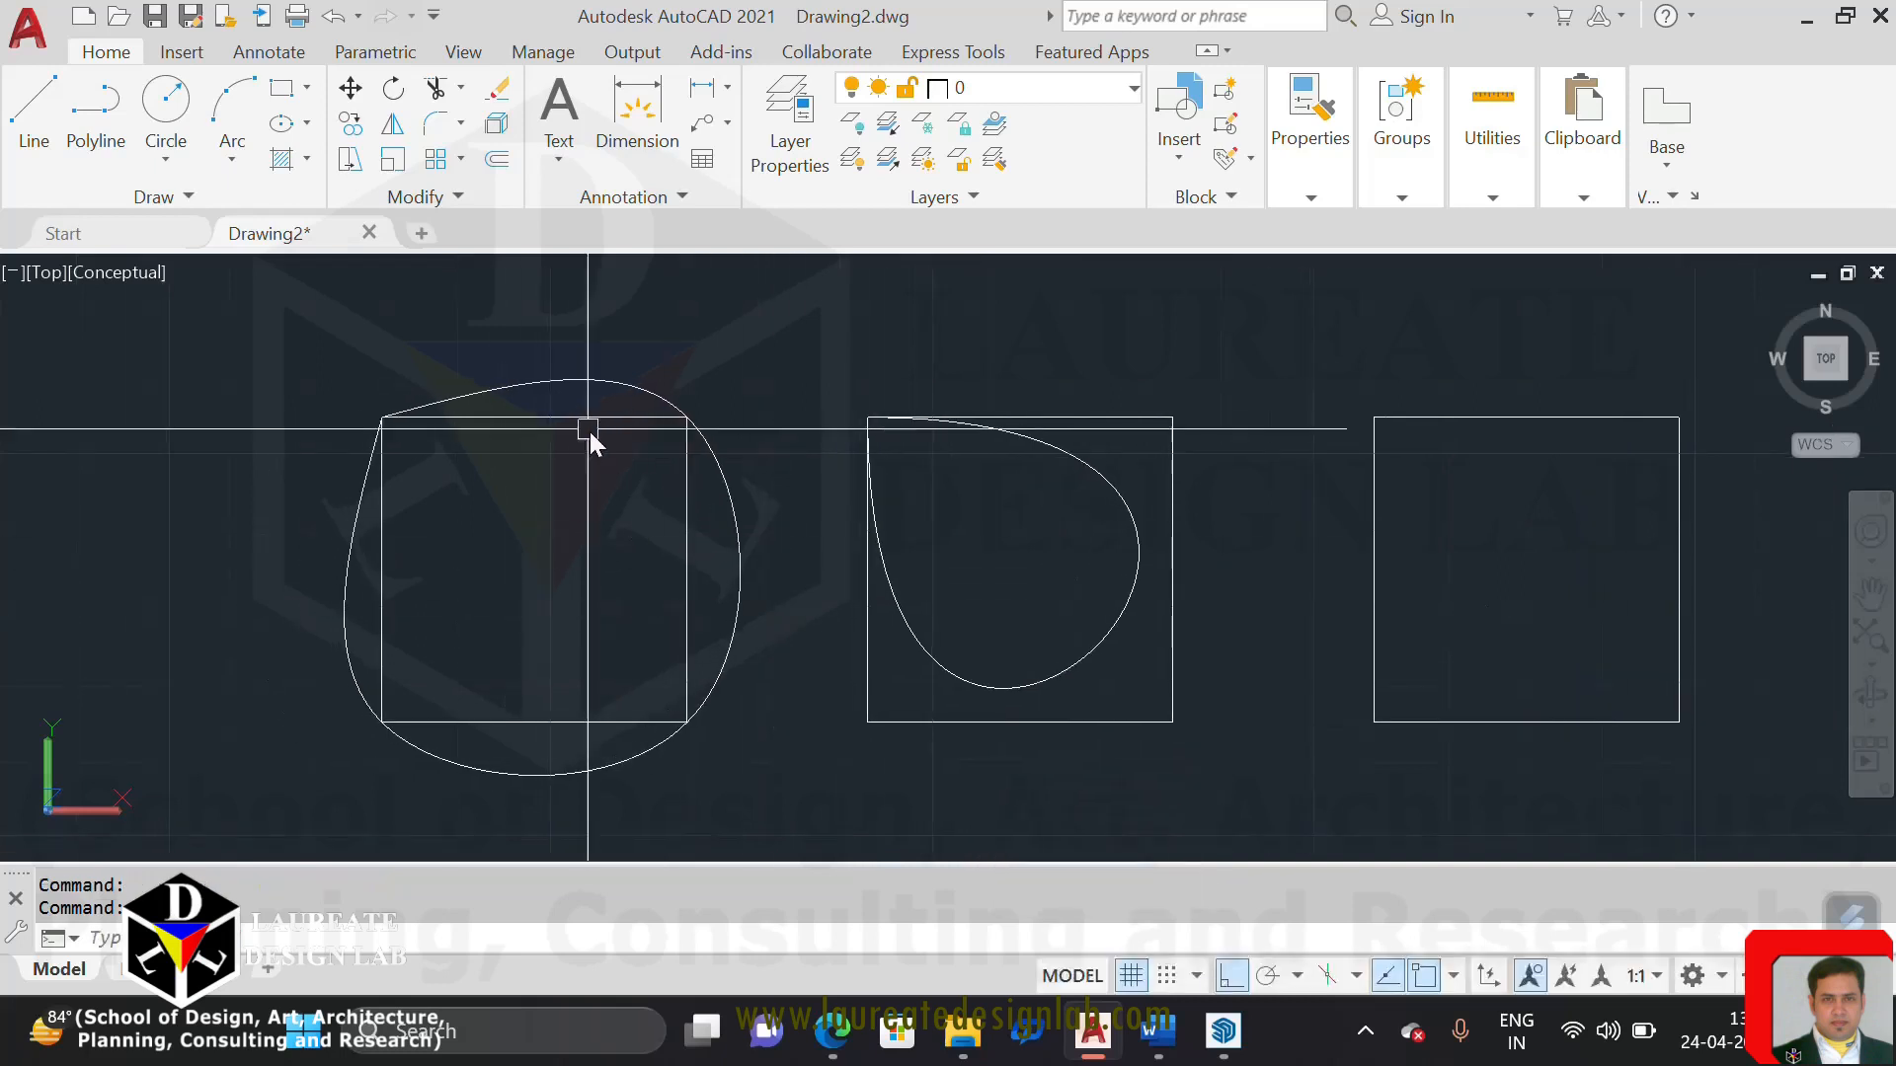
pyautogui.click(584, 385)
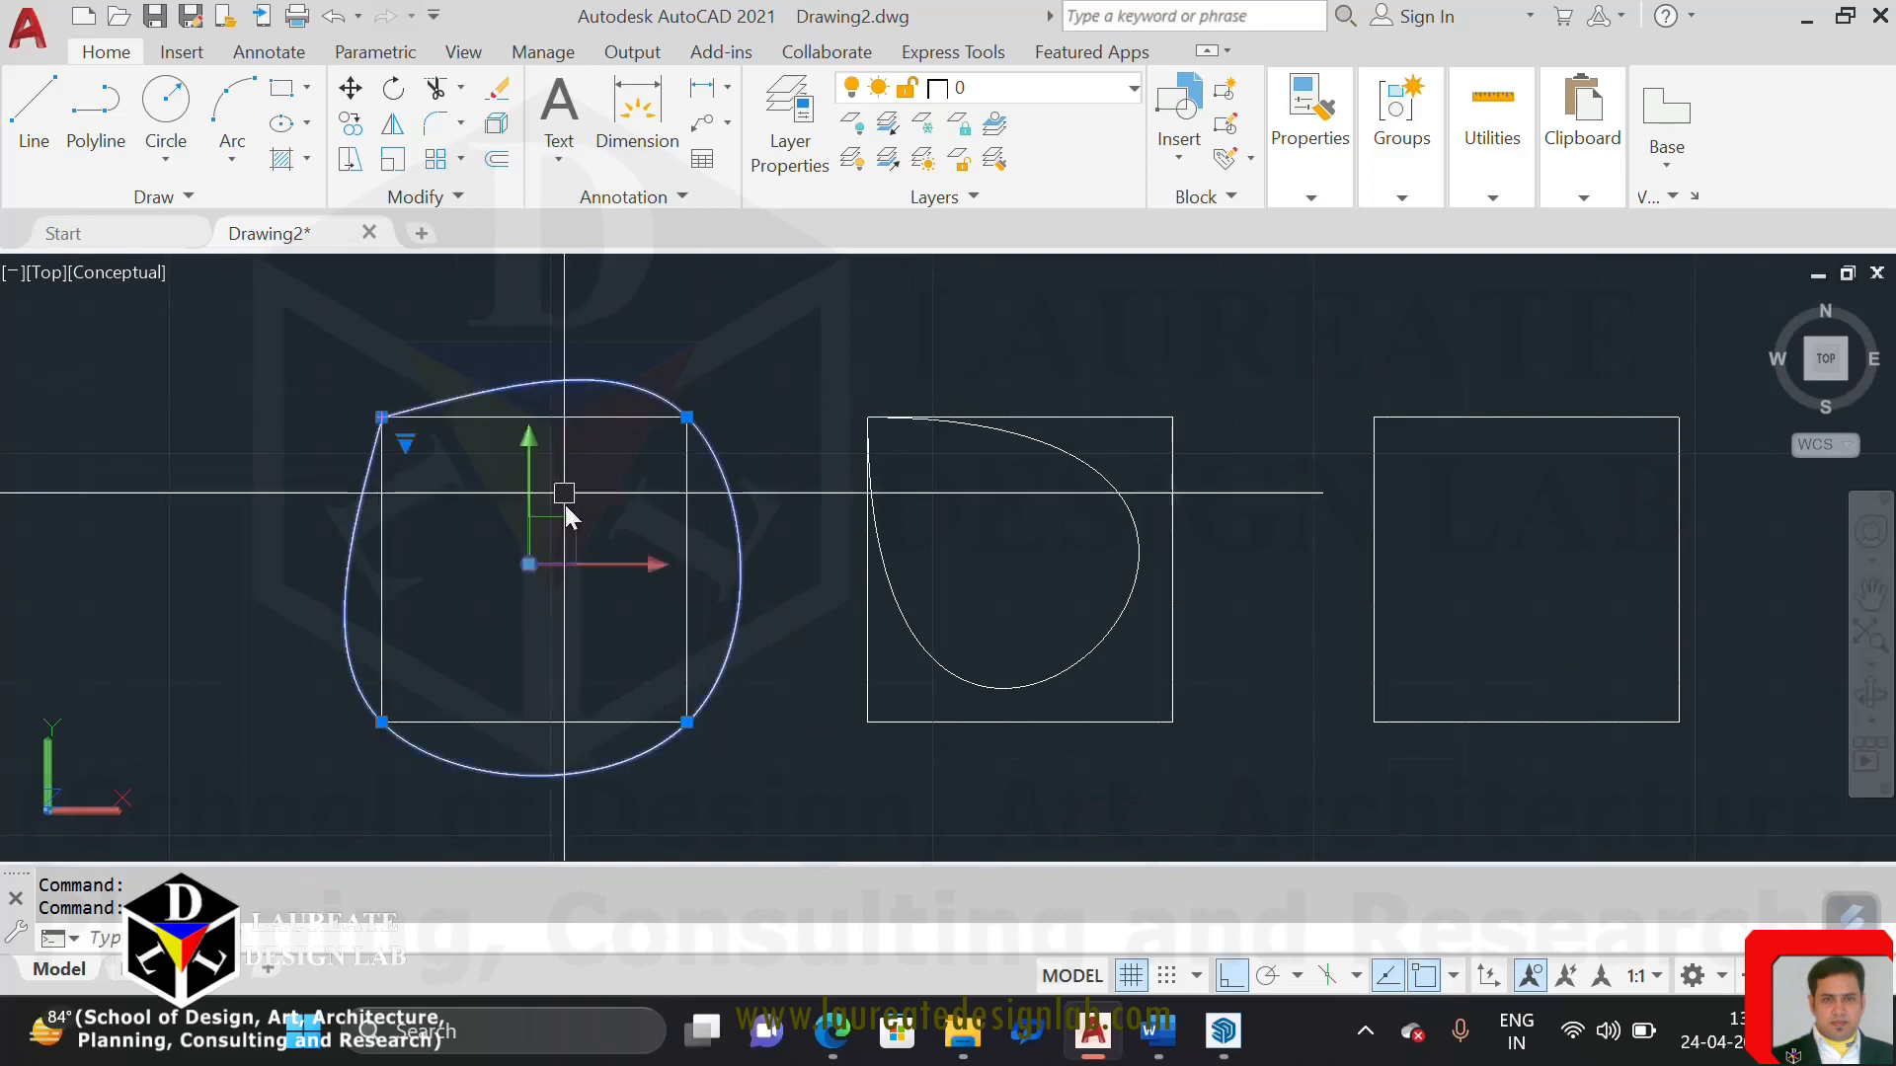
pyautogui.moveTo(590, 578); pyautogui.dragTo(712, 603, button='middle')
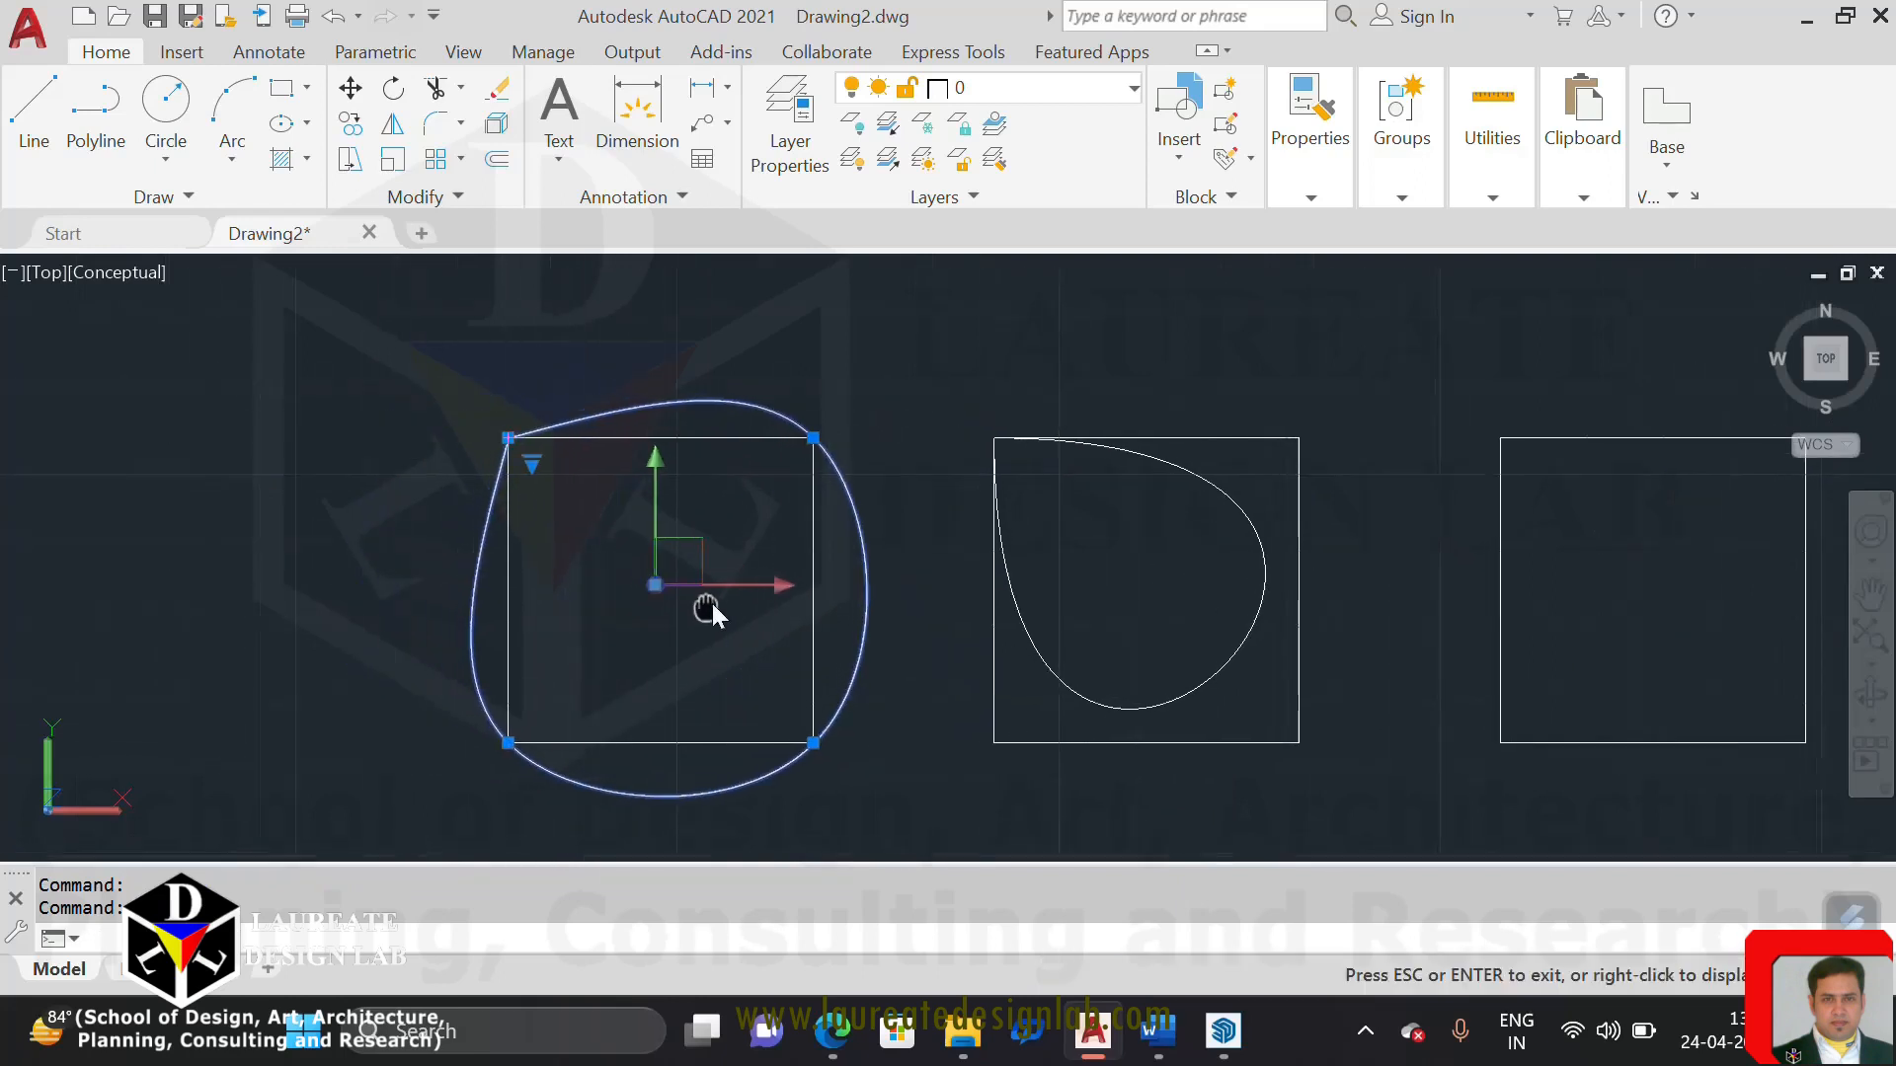
pyautogui.press('Escape')
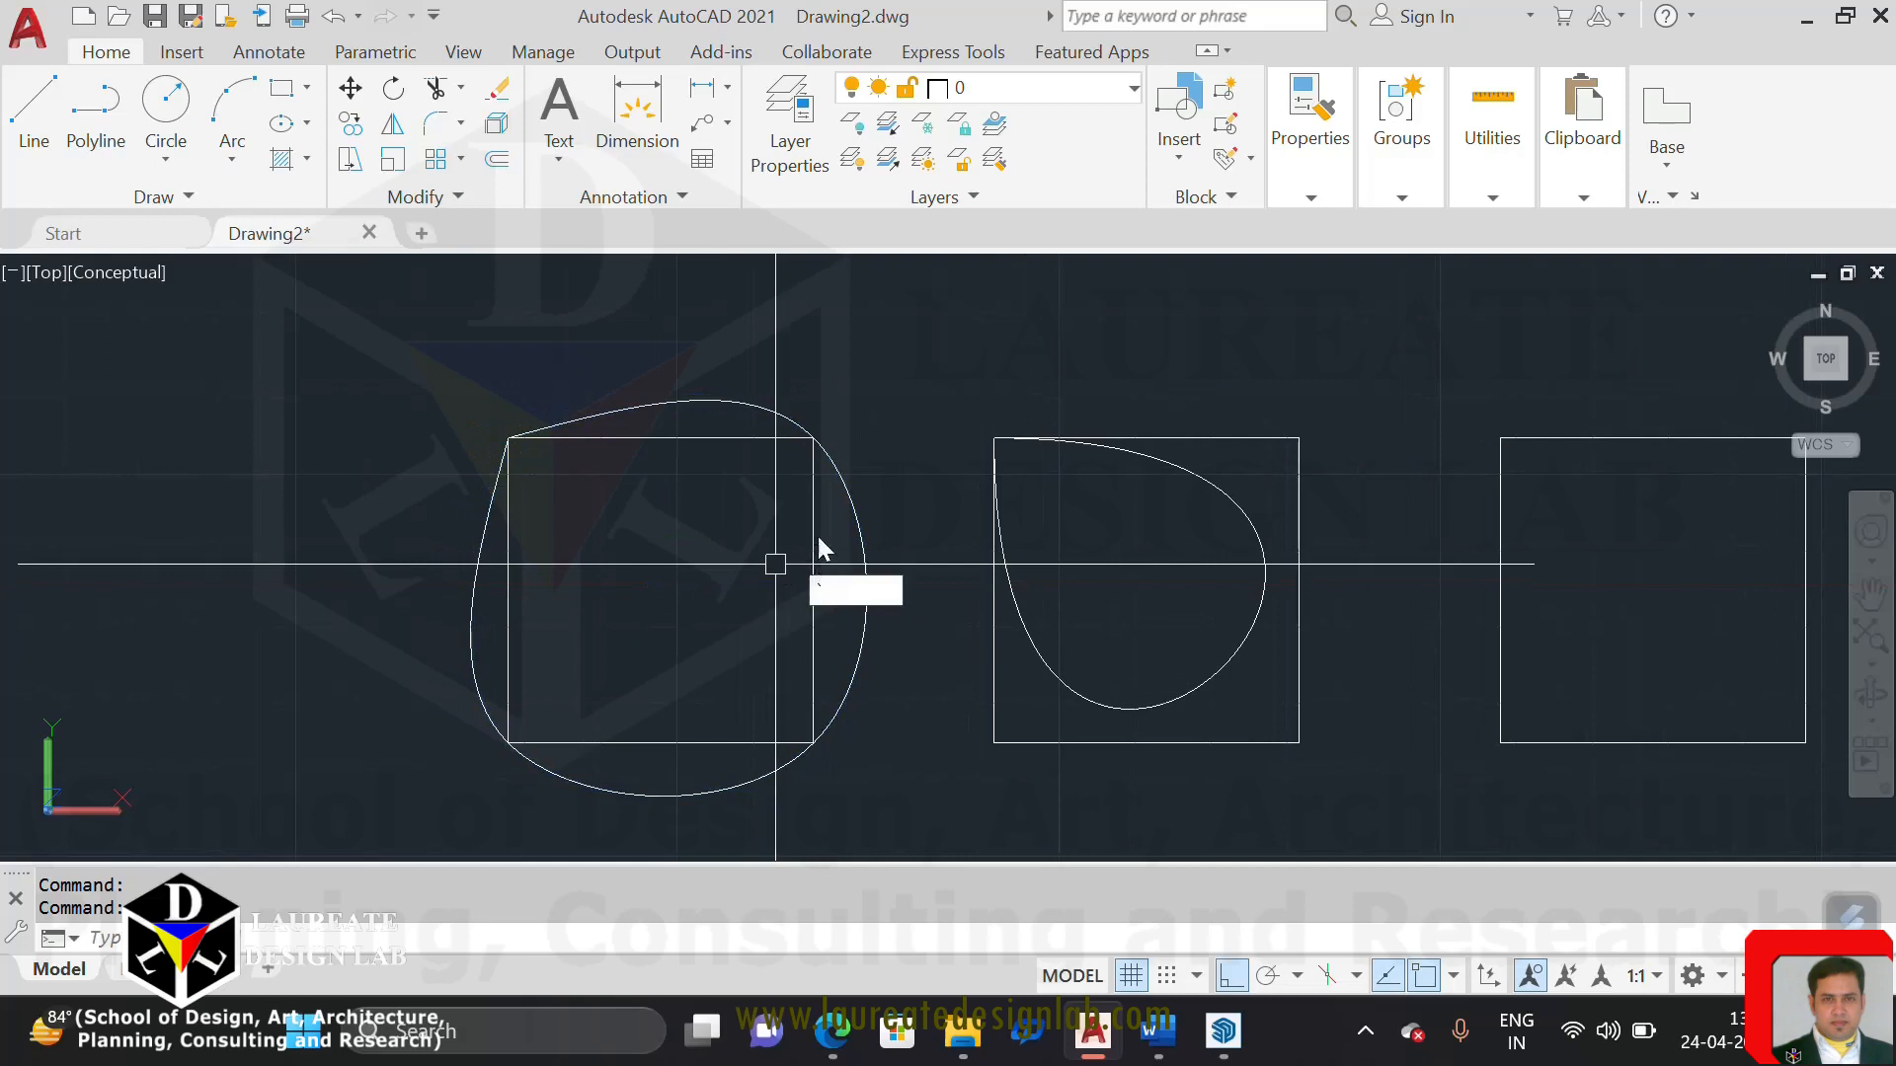
# Hide the first and second squares so that only their splines remain displayed there
pyautogui.click(813, 539)
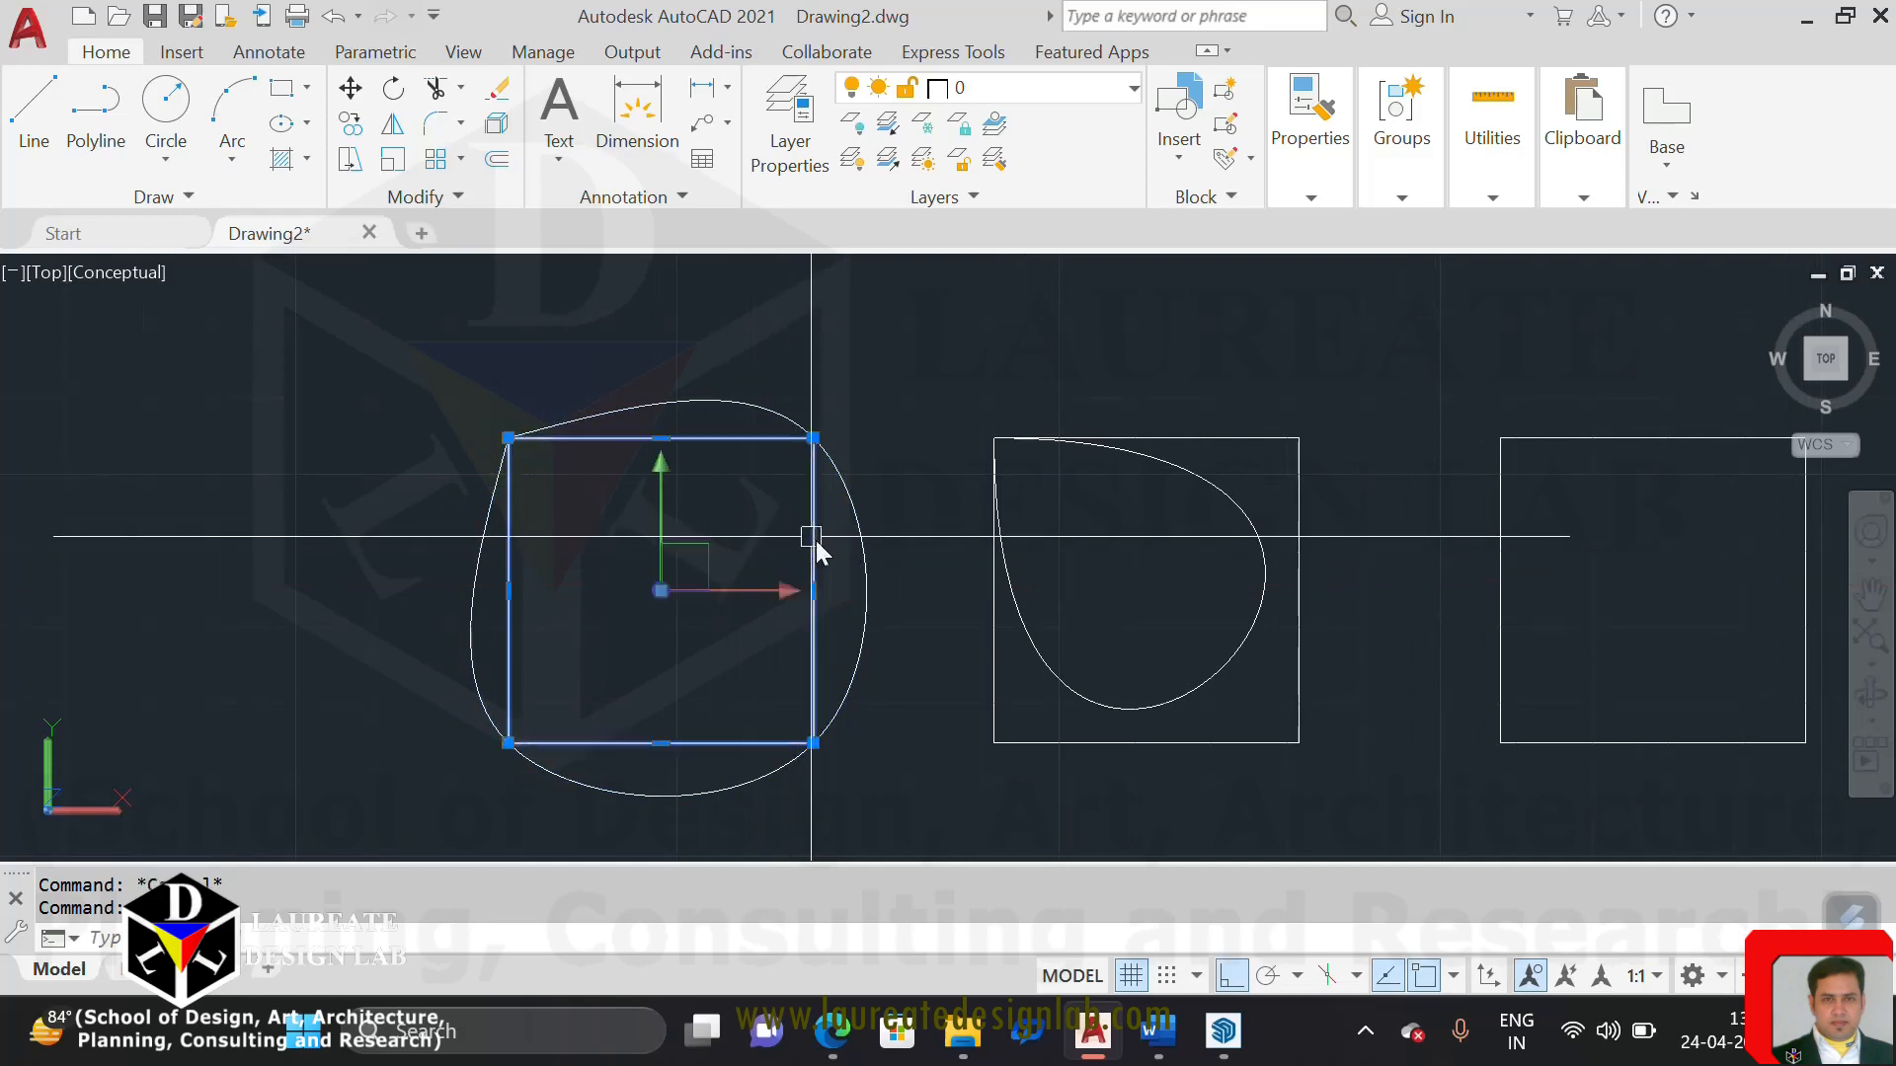
pyautogui.click(1163, 446)
pyautogui.rightClick(1172, 439)
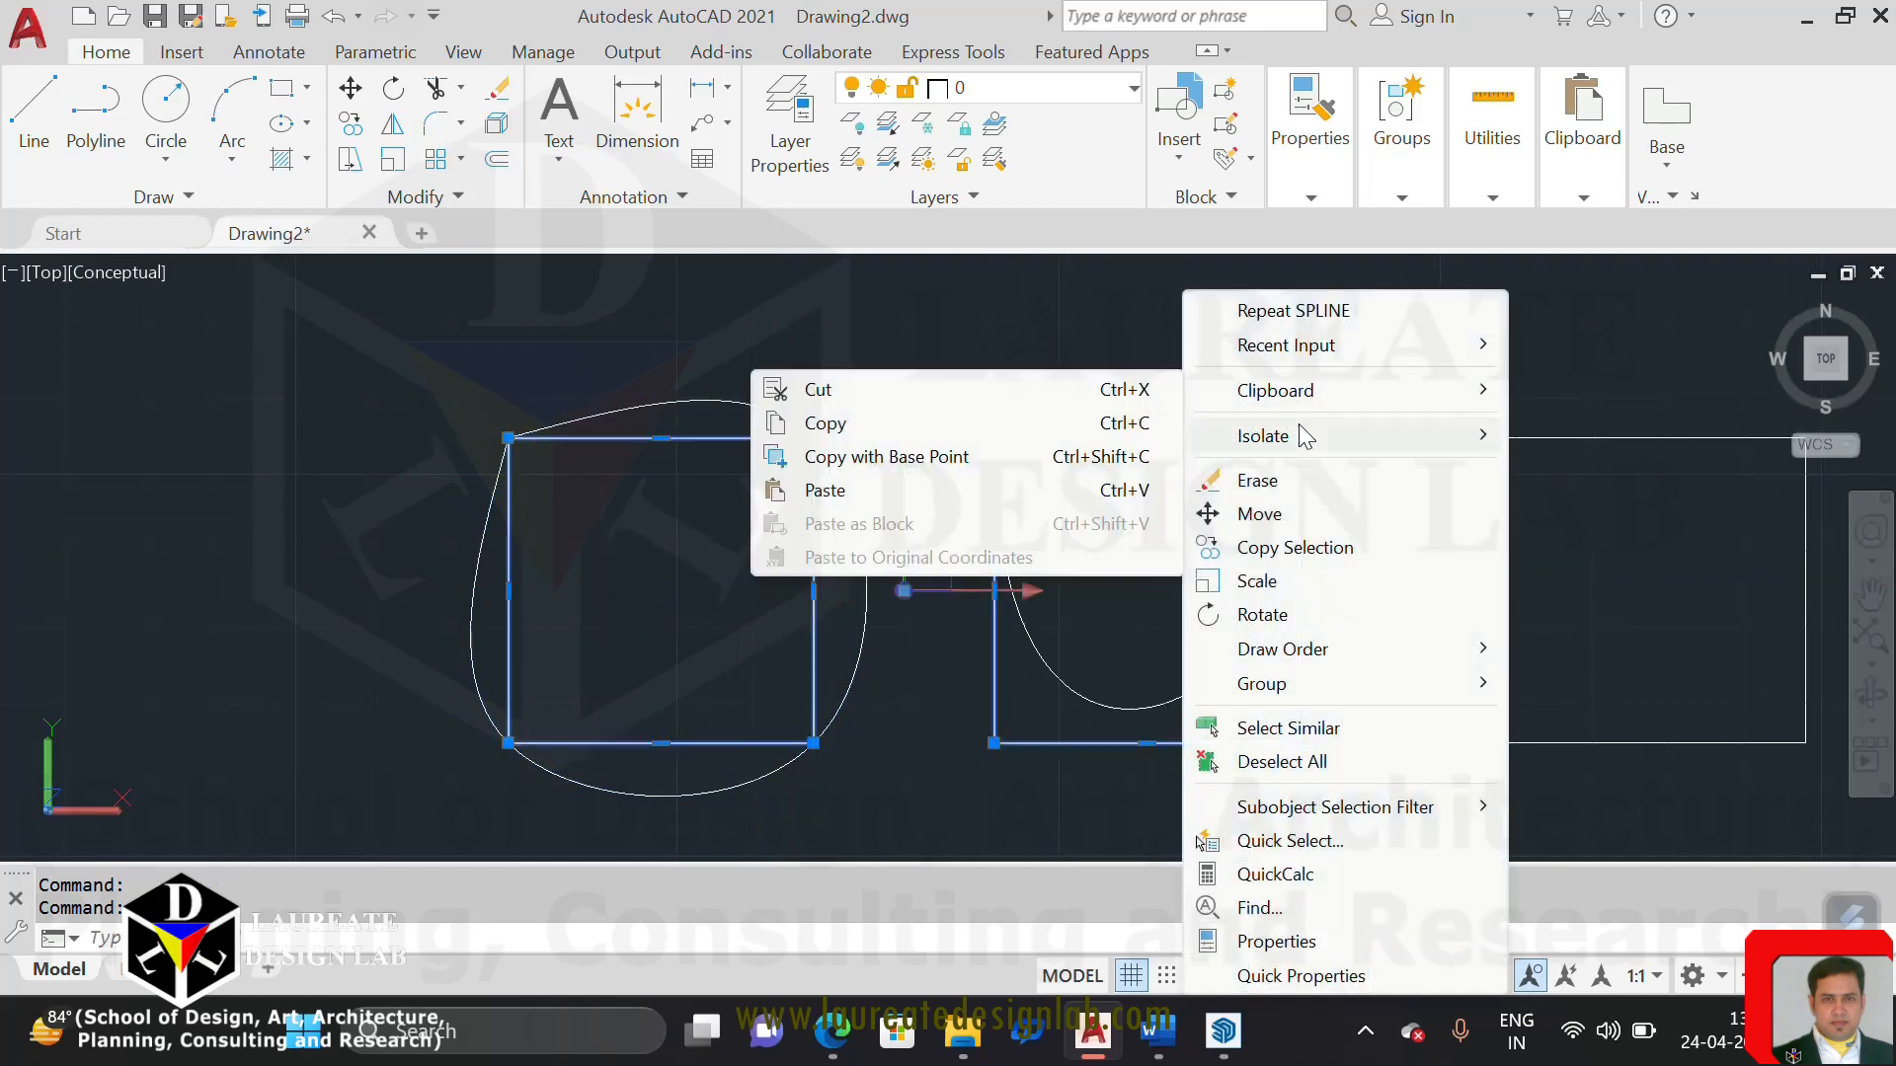
pyautogui.moveTo(1304, 435)
pyautogui.click(1605, 468)
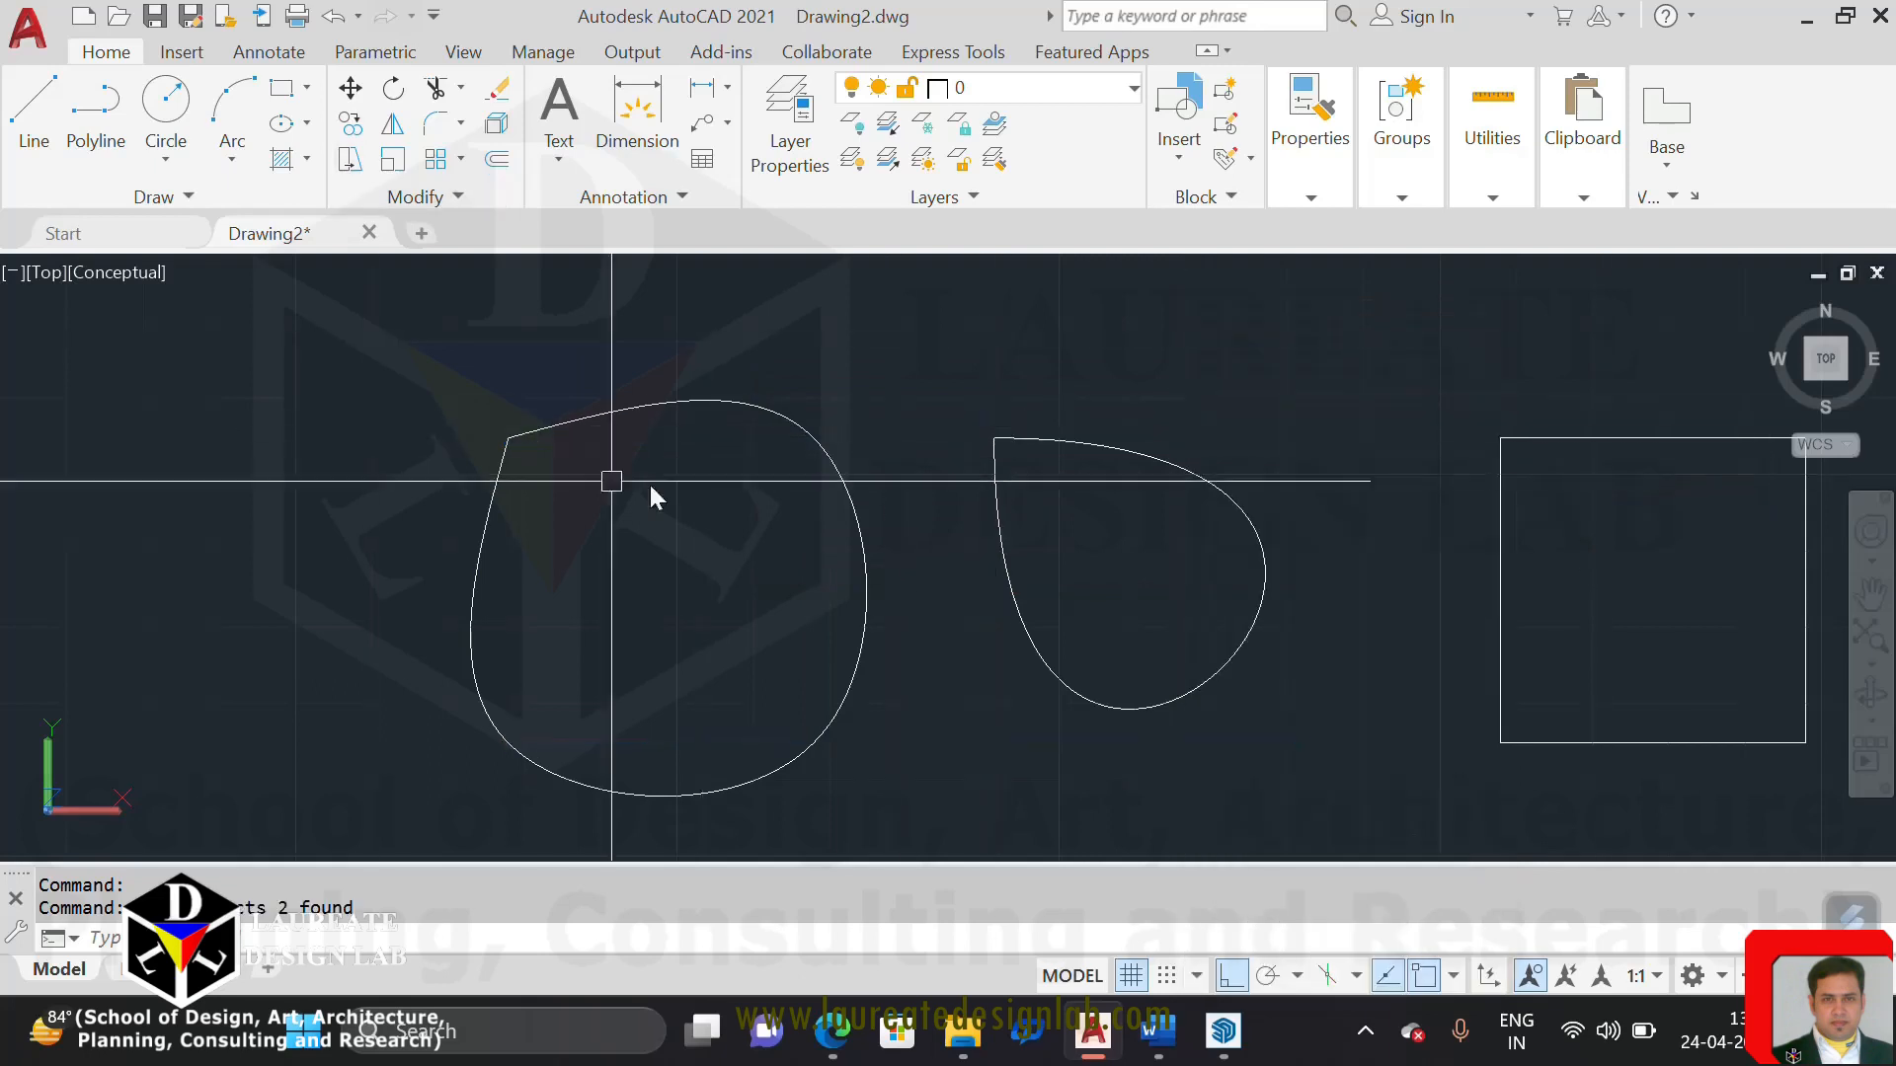
# Select the two splines alternately to compare the fit points of the first with the control vertices of the second
pyautogui.click(707, 403)
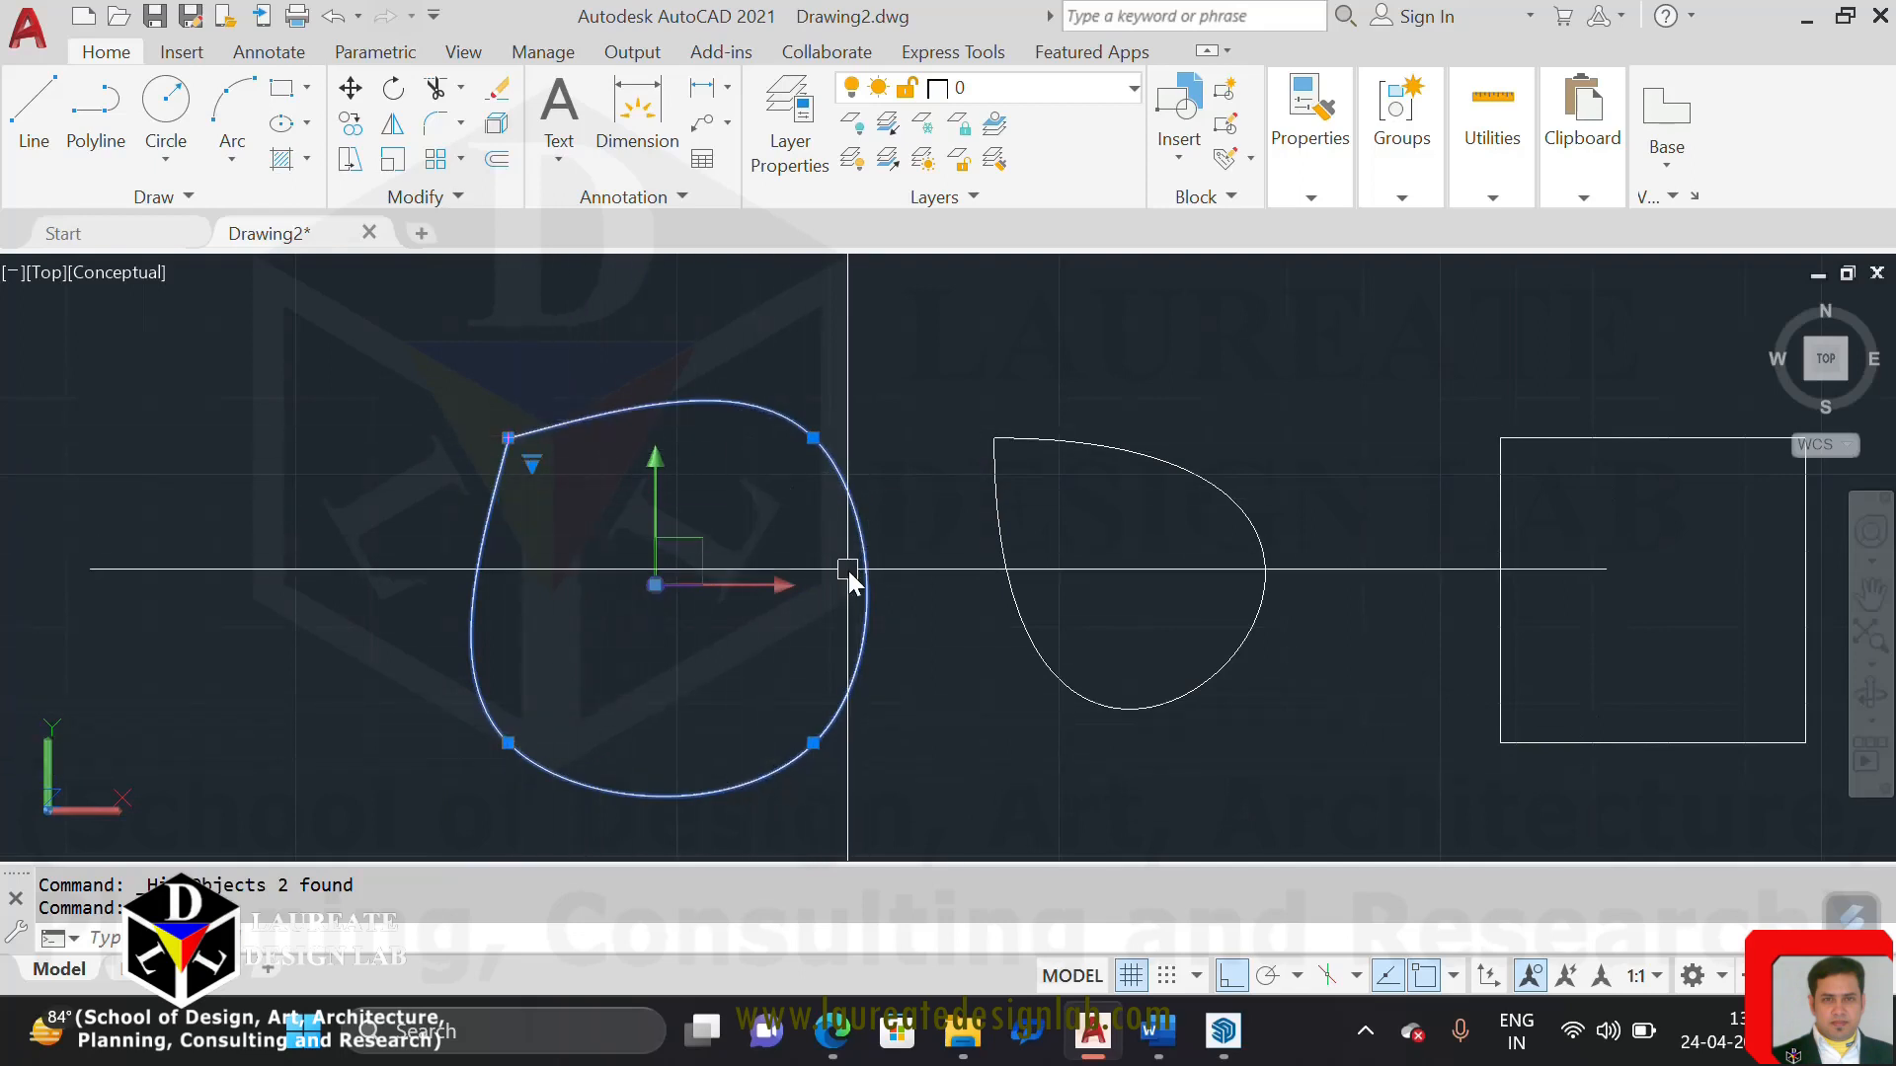
pyautogui.moveTo(880, 592); pyautogui.dragTo(691, 586, button='middle')
pyautogui.press('Escape')
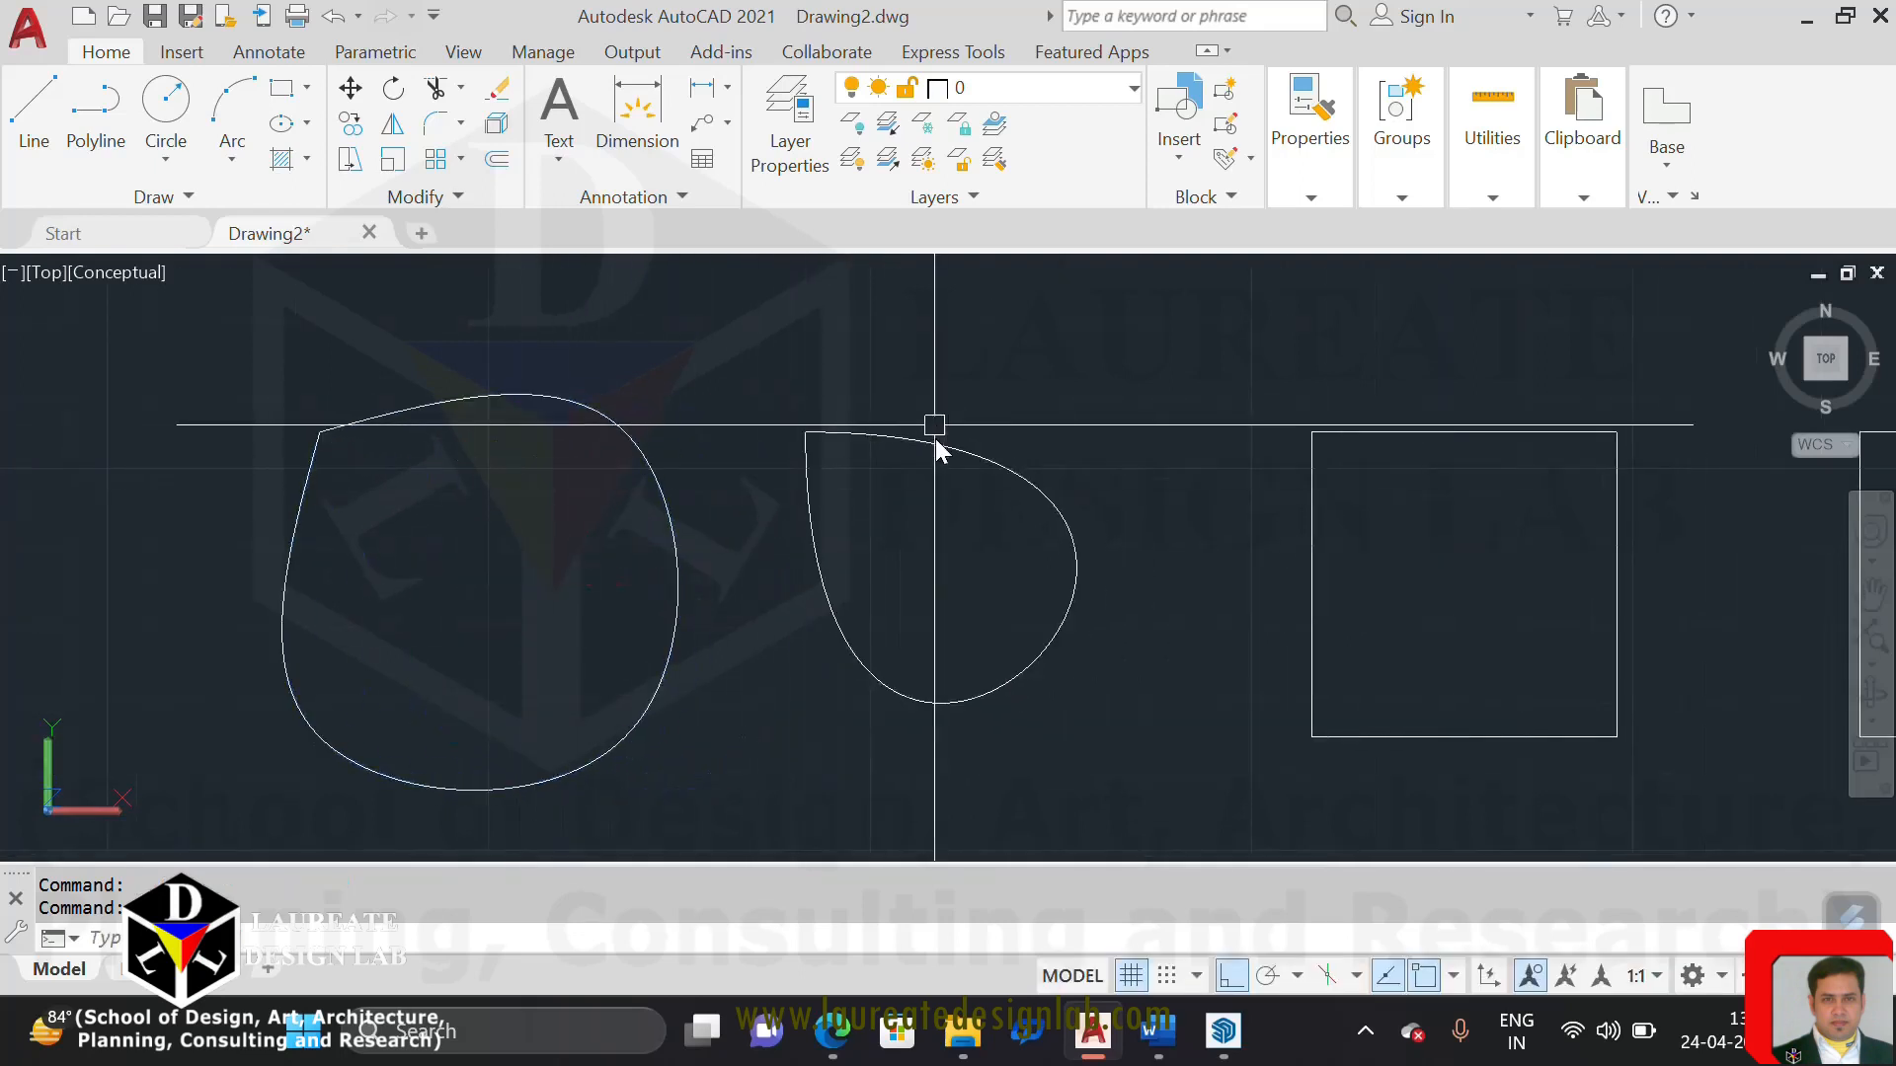
pyautogui.click(934, 435)
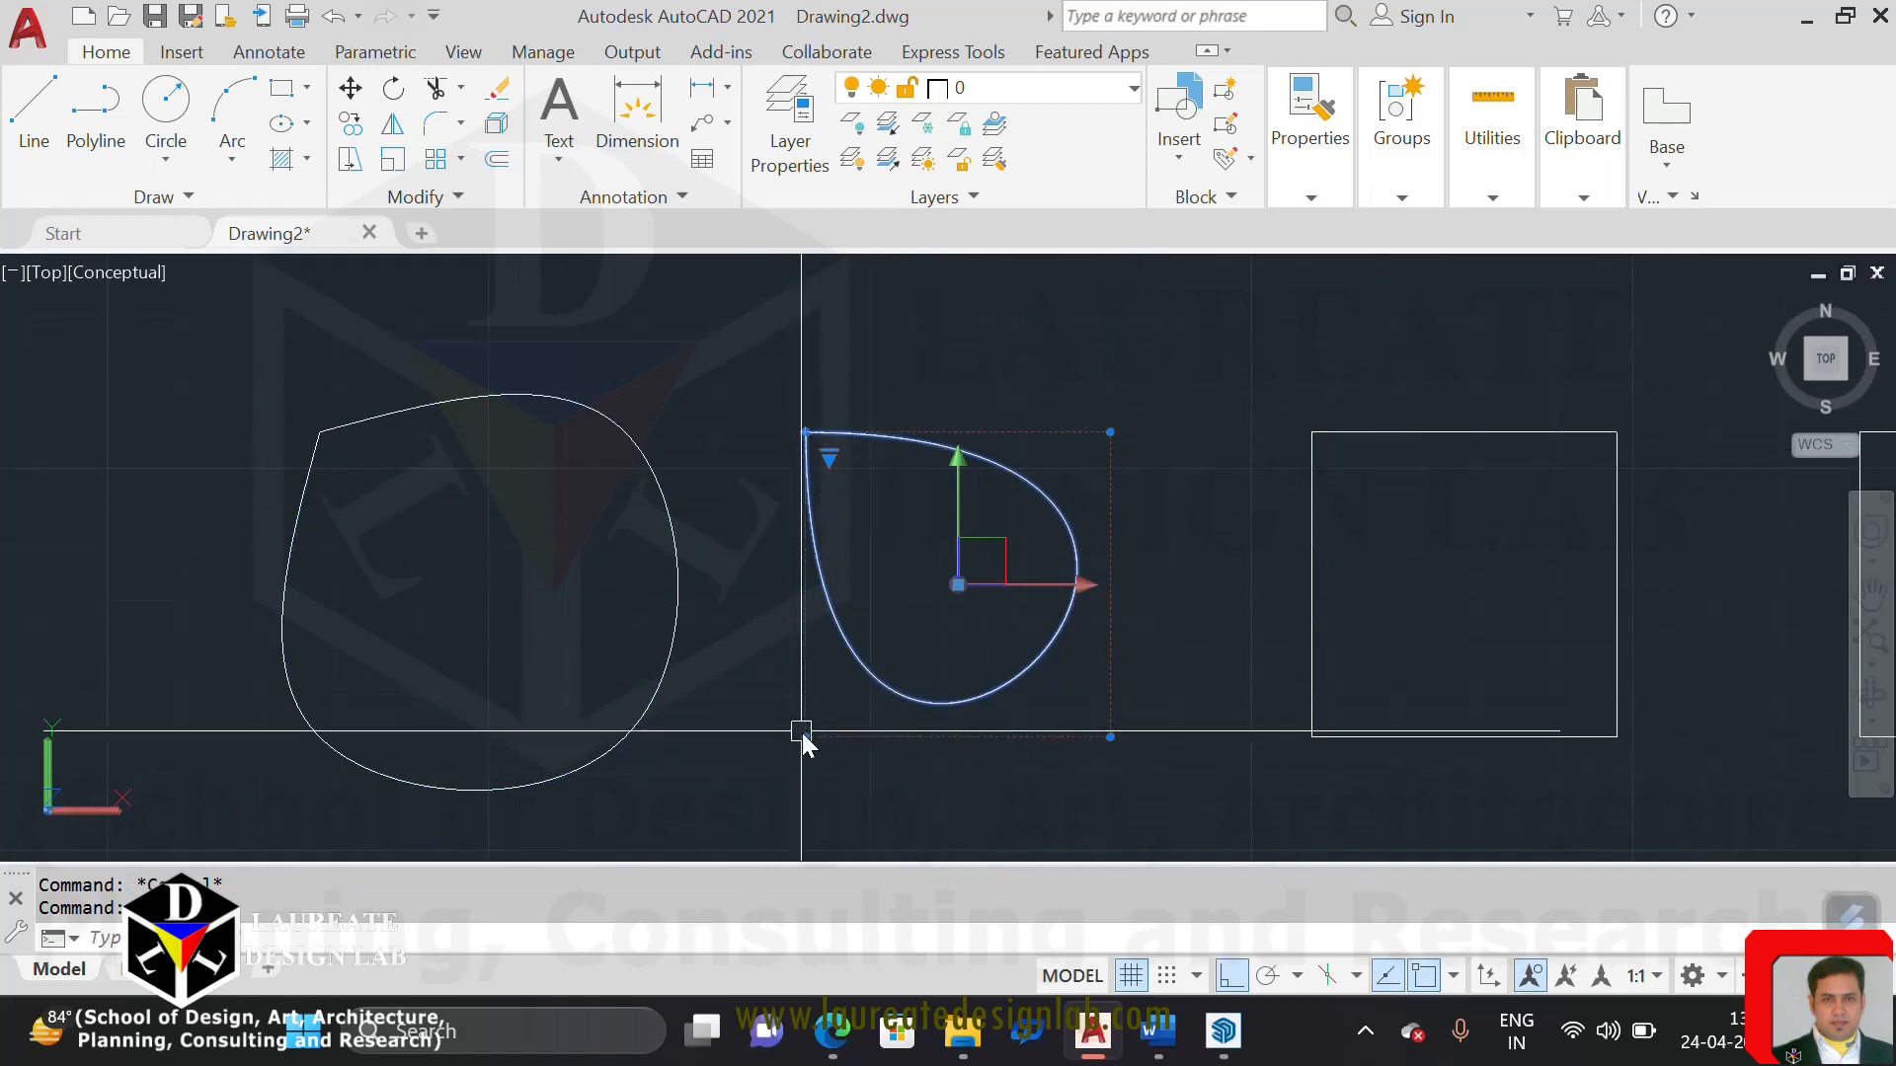
pyautogui.moveTo(804, 736)
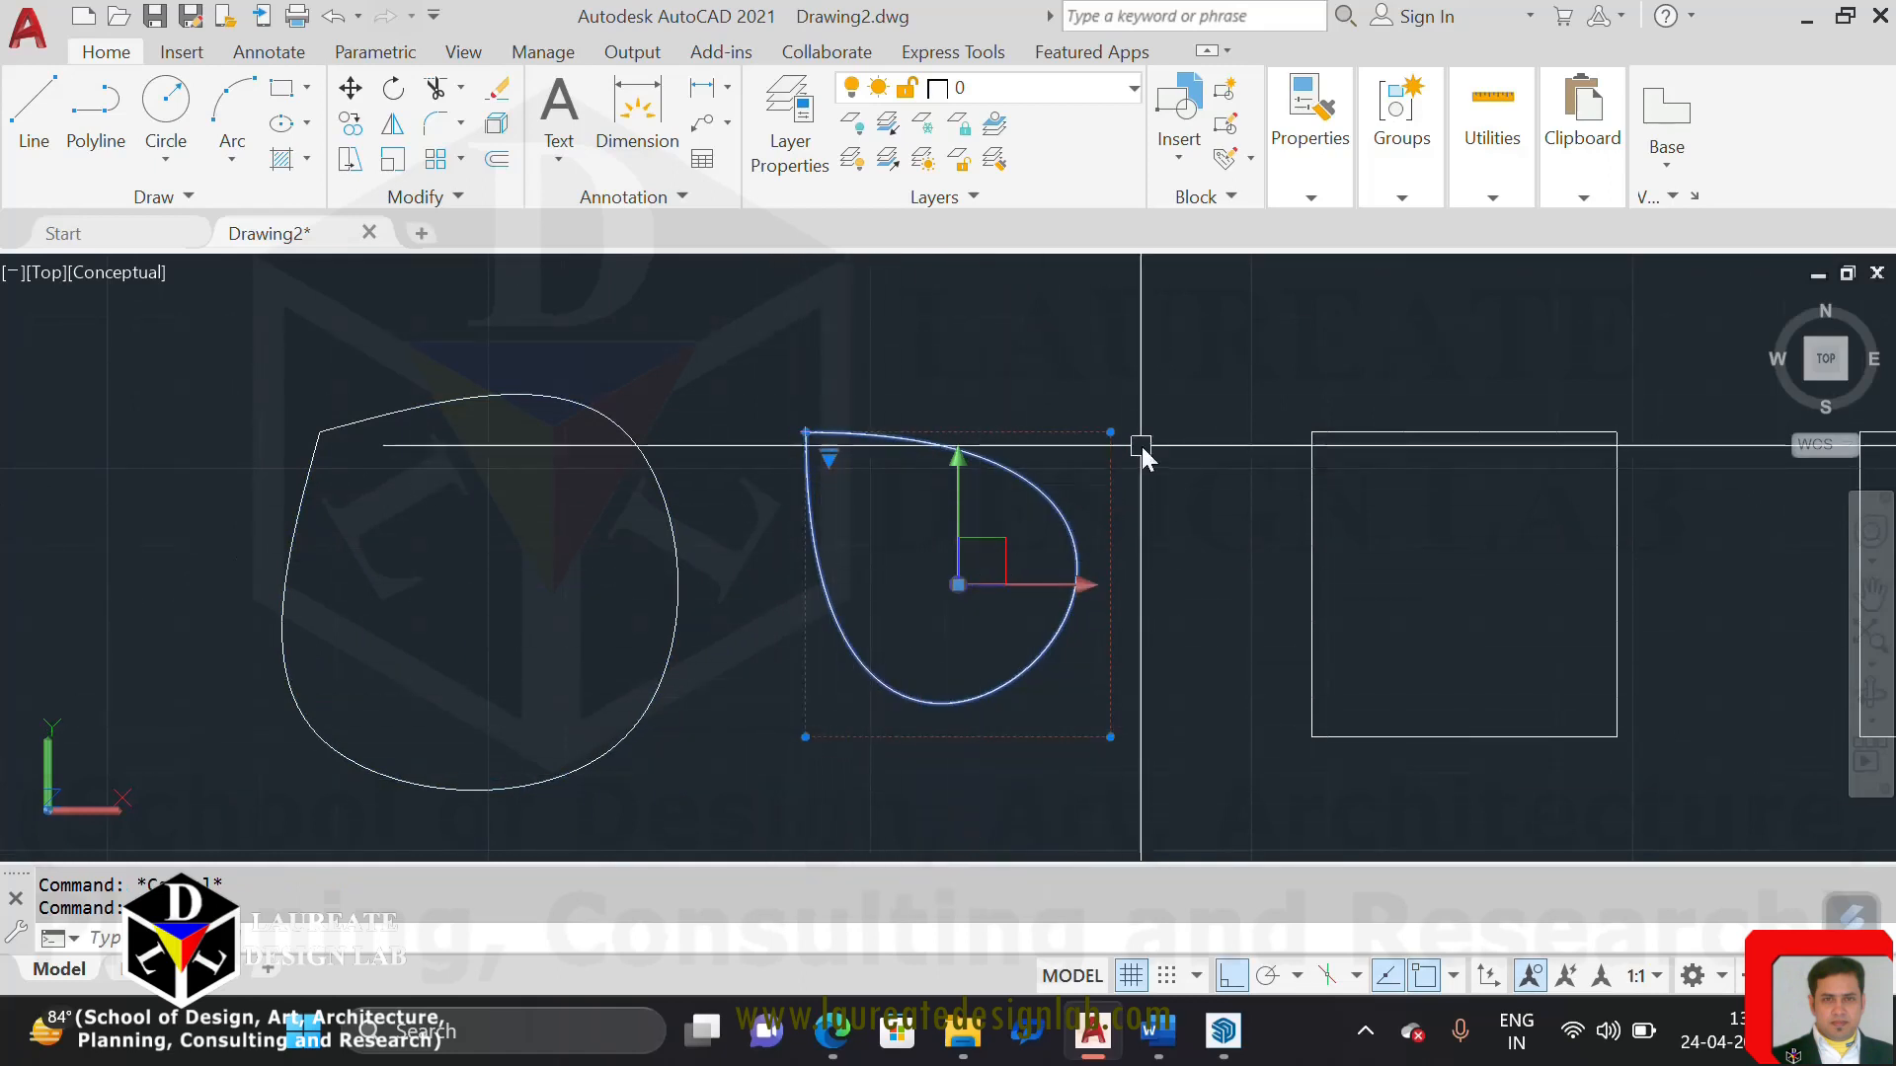
pyautogui.press('Escape')
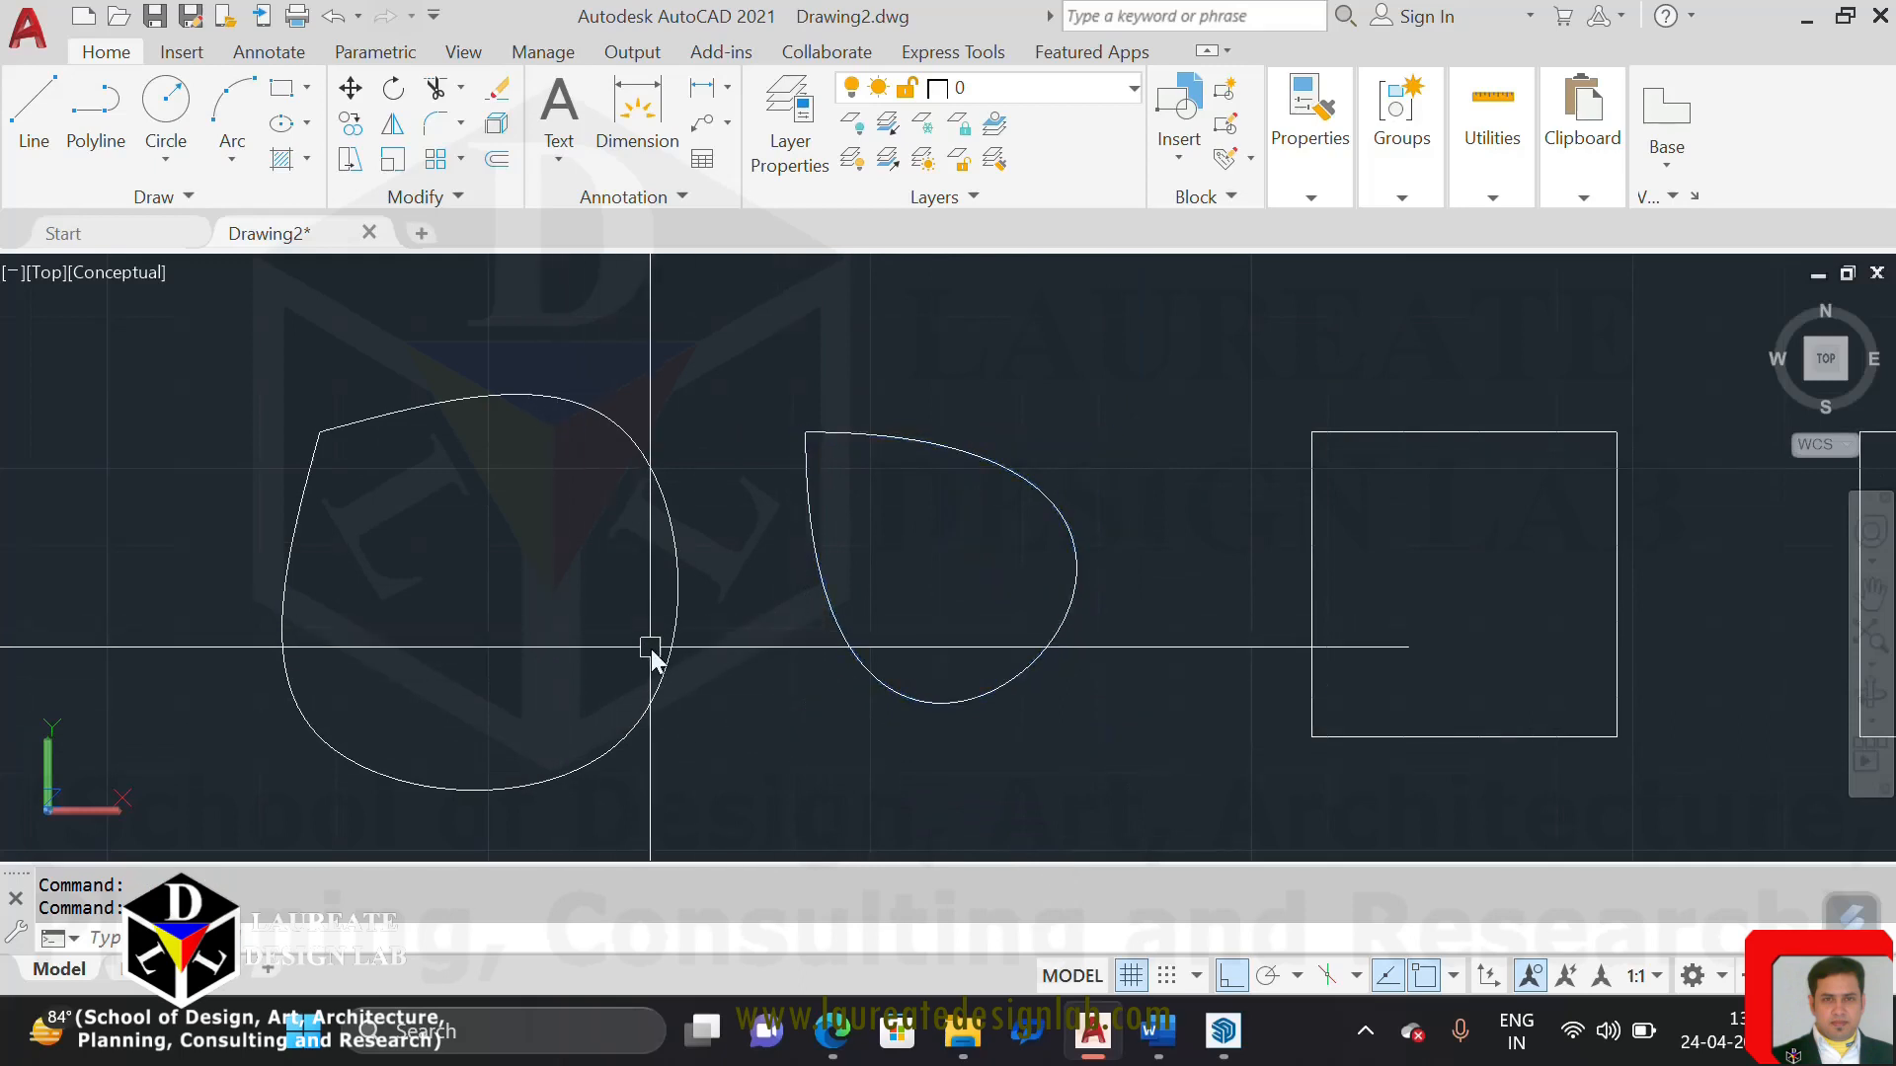
pyautogui.click(655, 657)
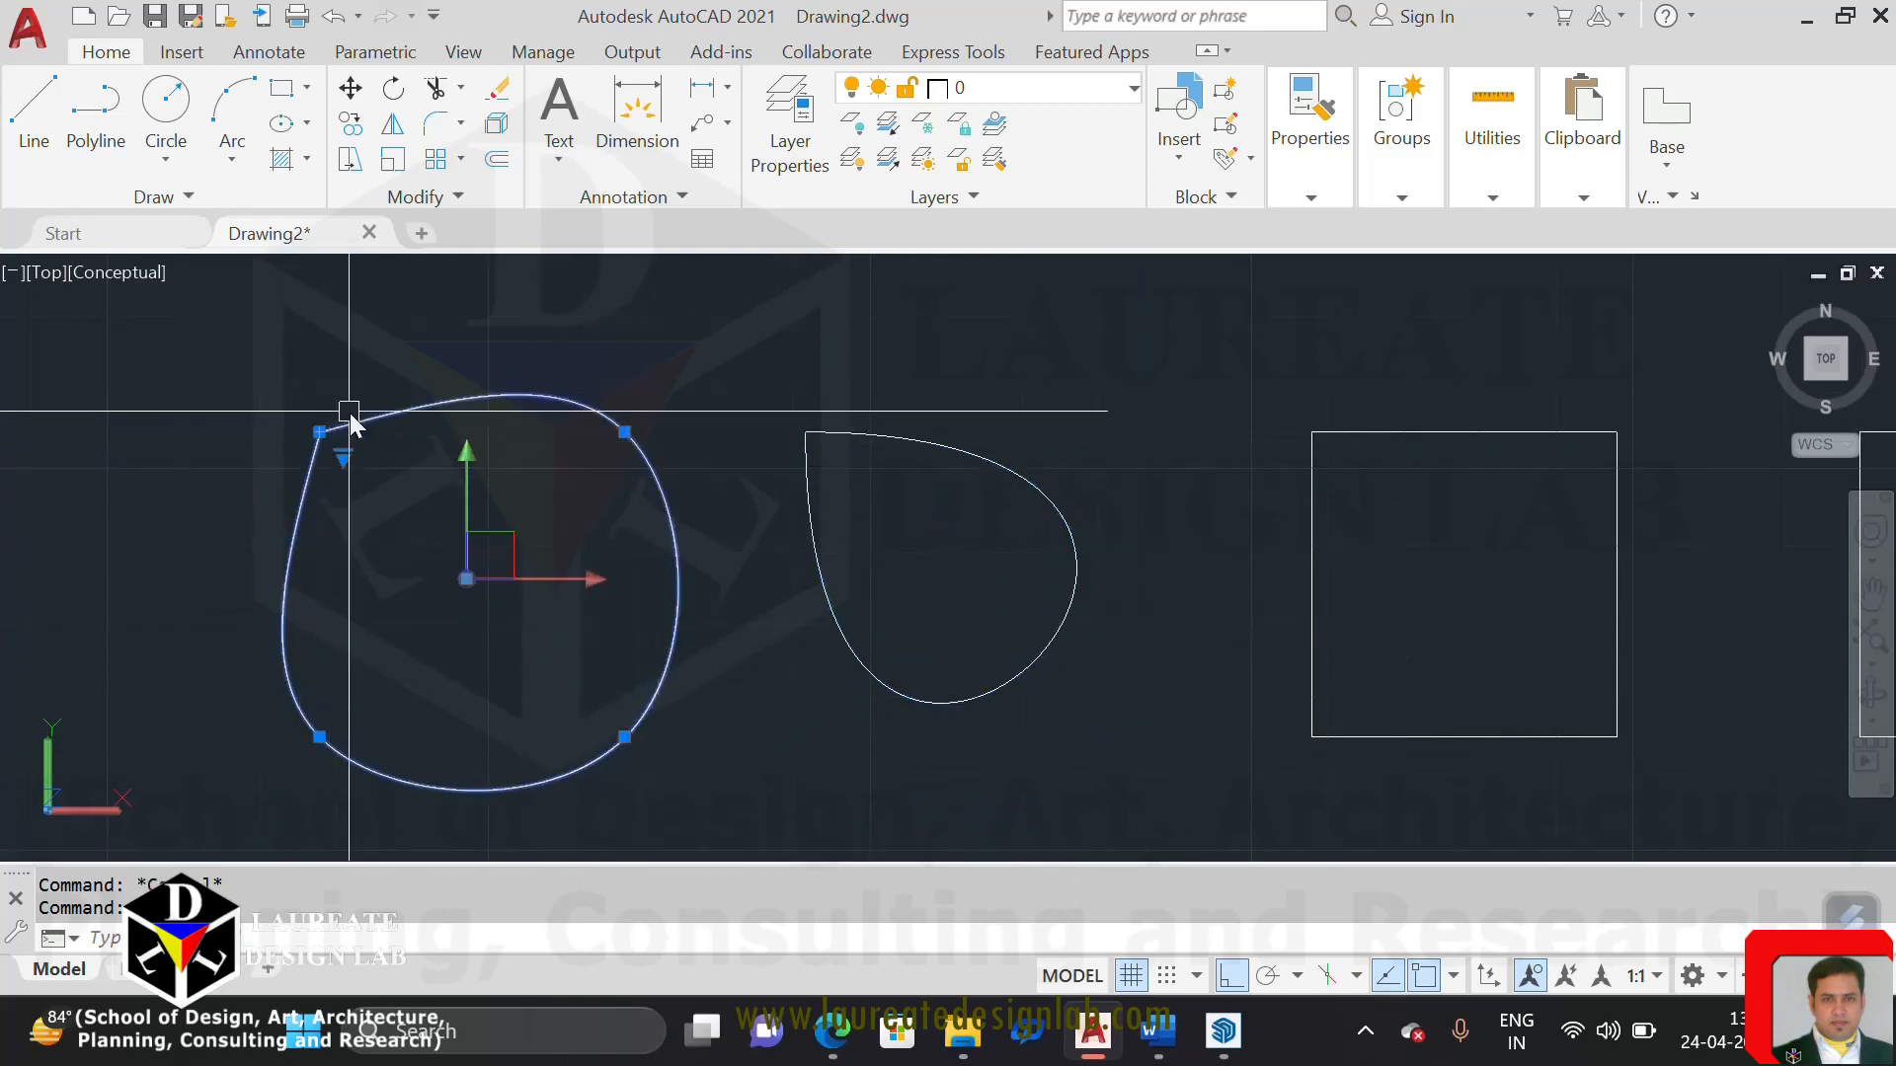
pyautogui.press('Escape')
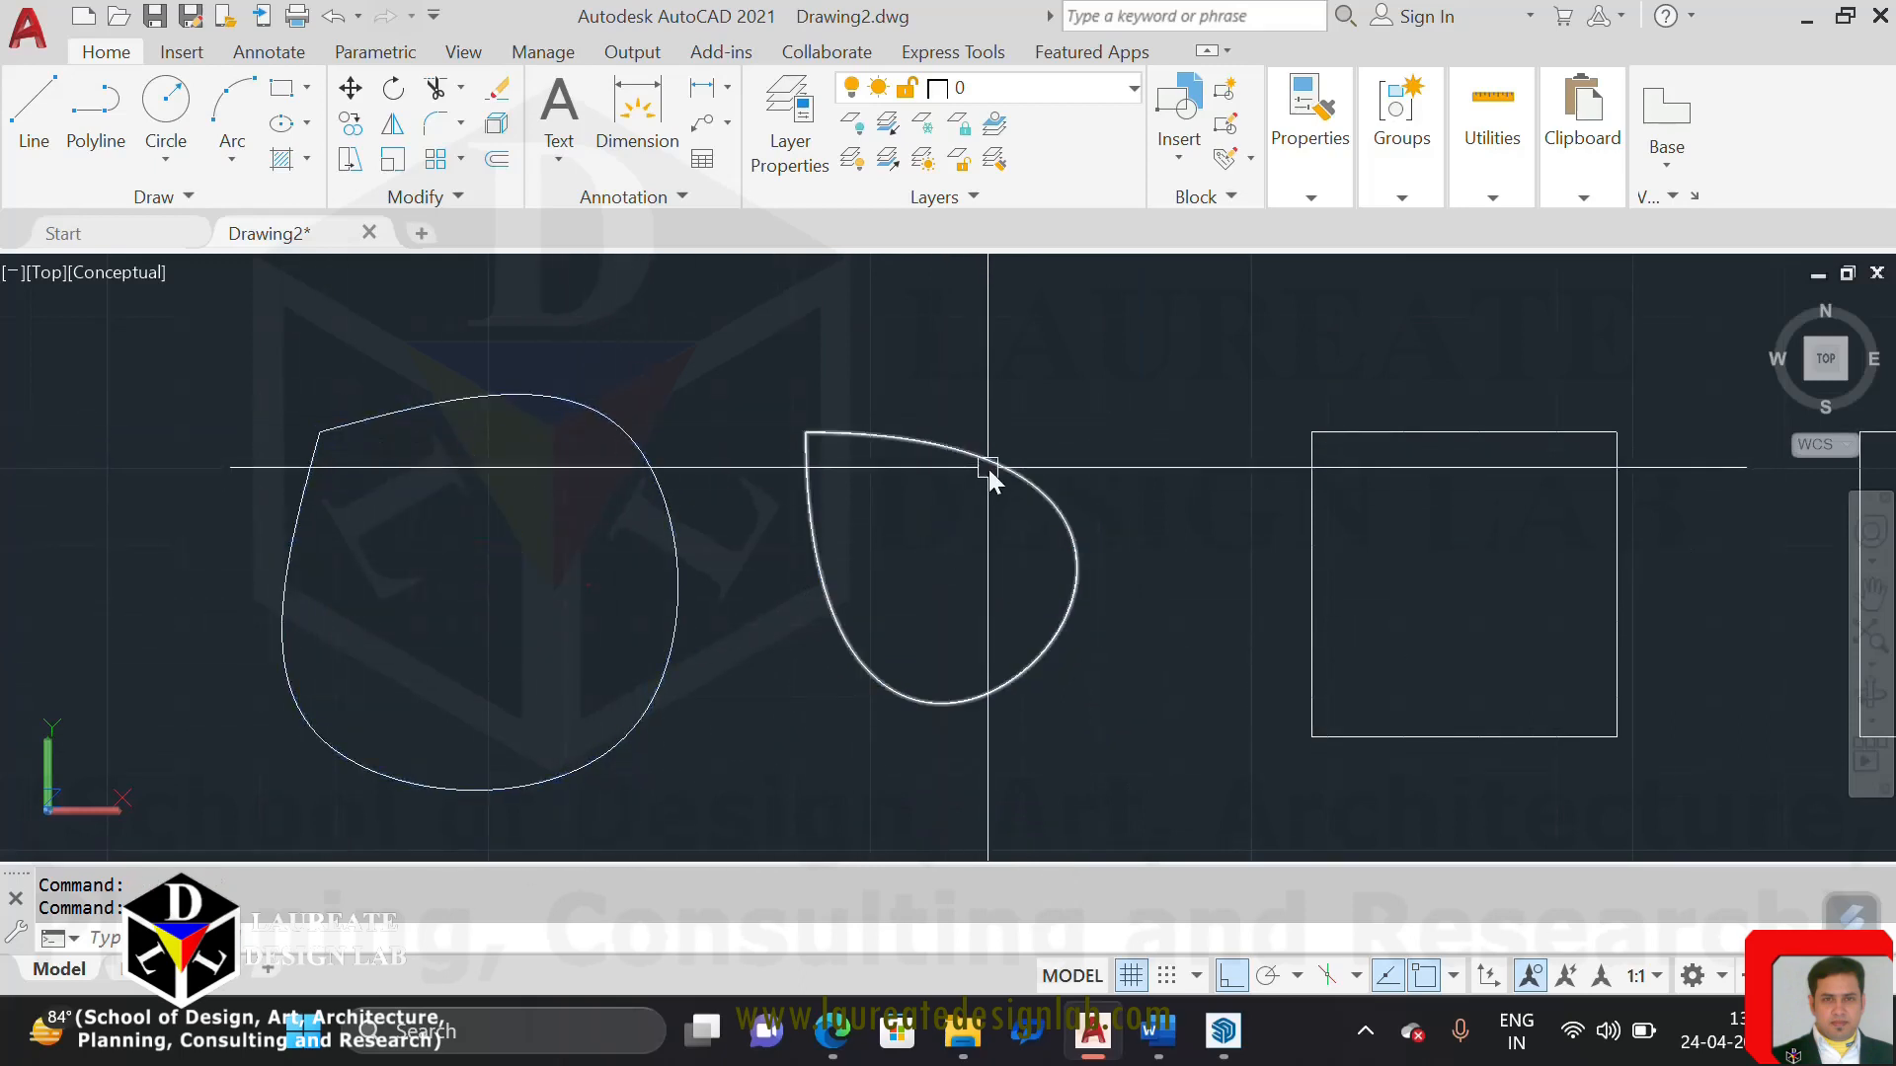
pyautogui.click(992, 468)
pyautogui.press('Escape')
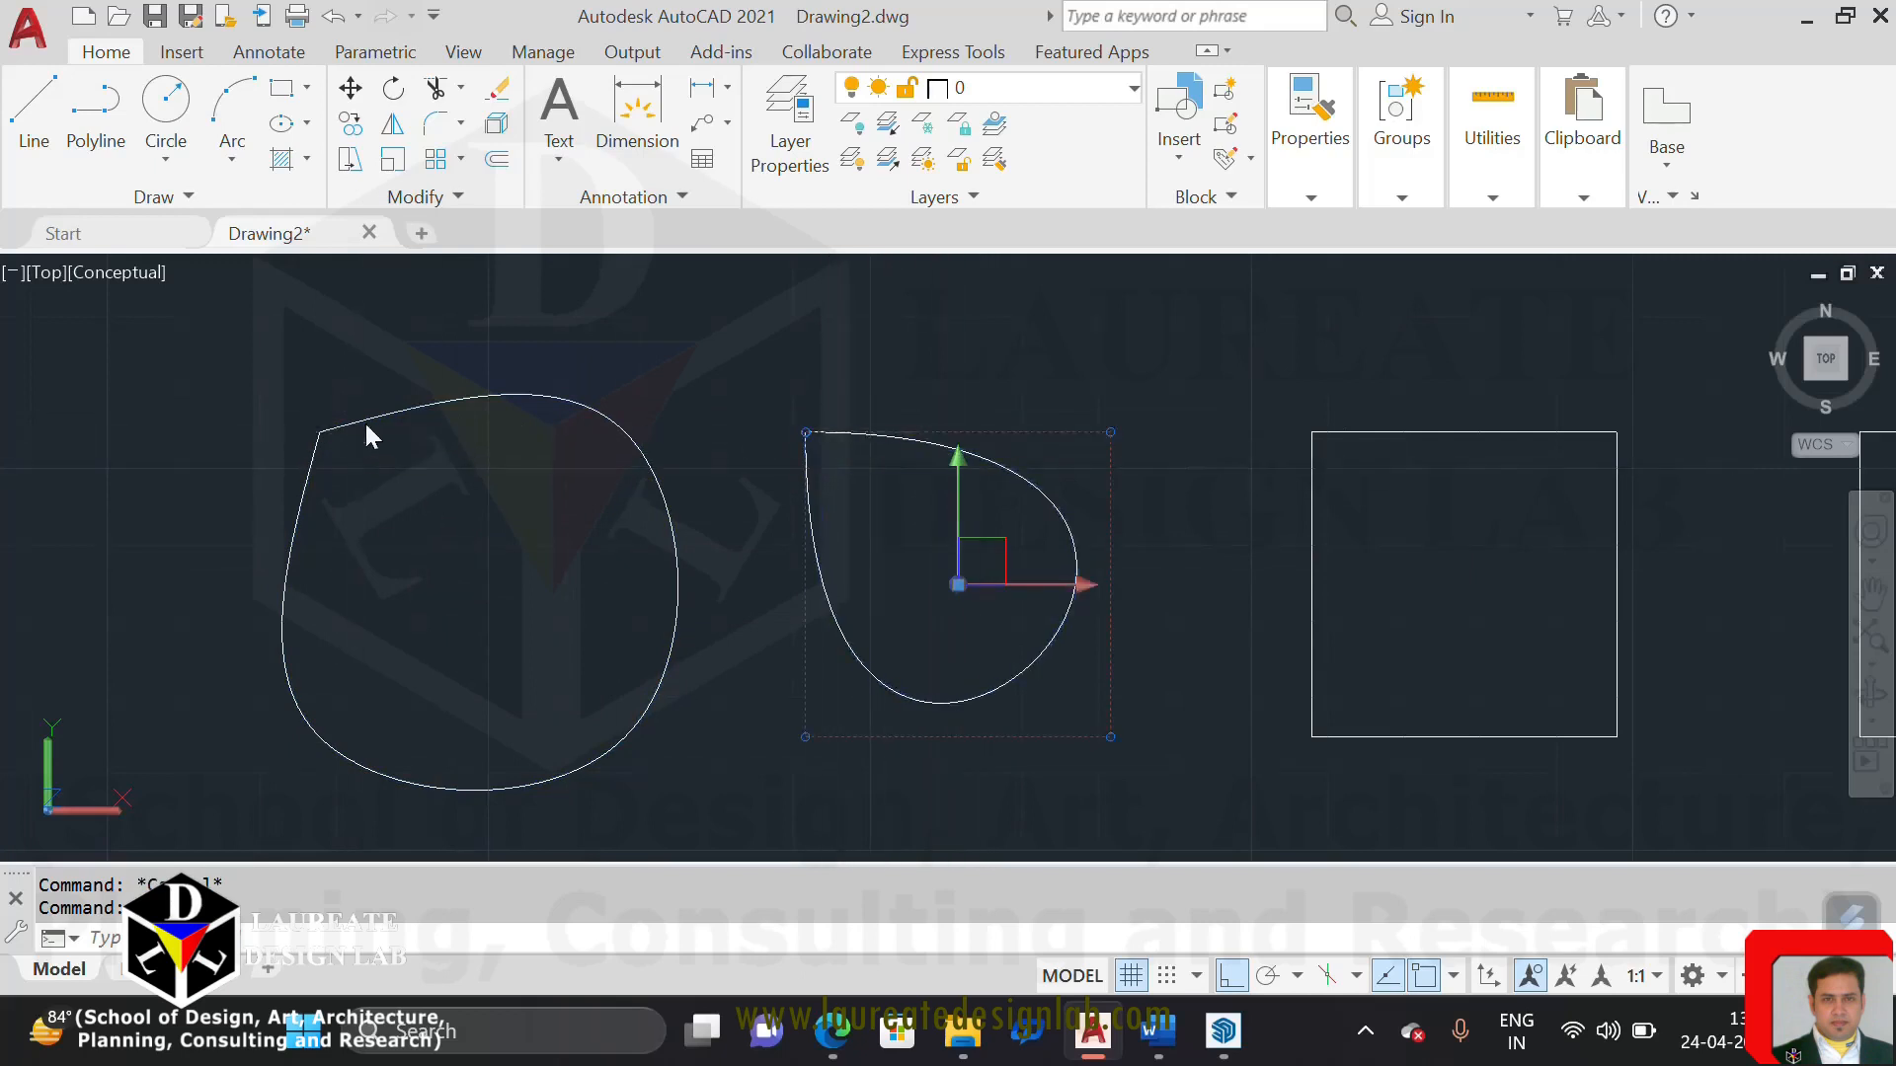
pyautogui.click(391, 414)
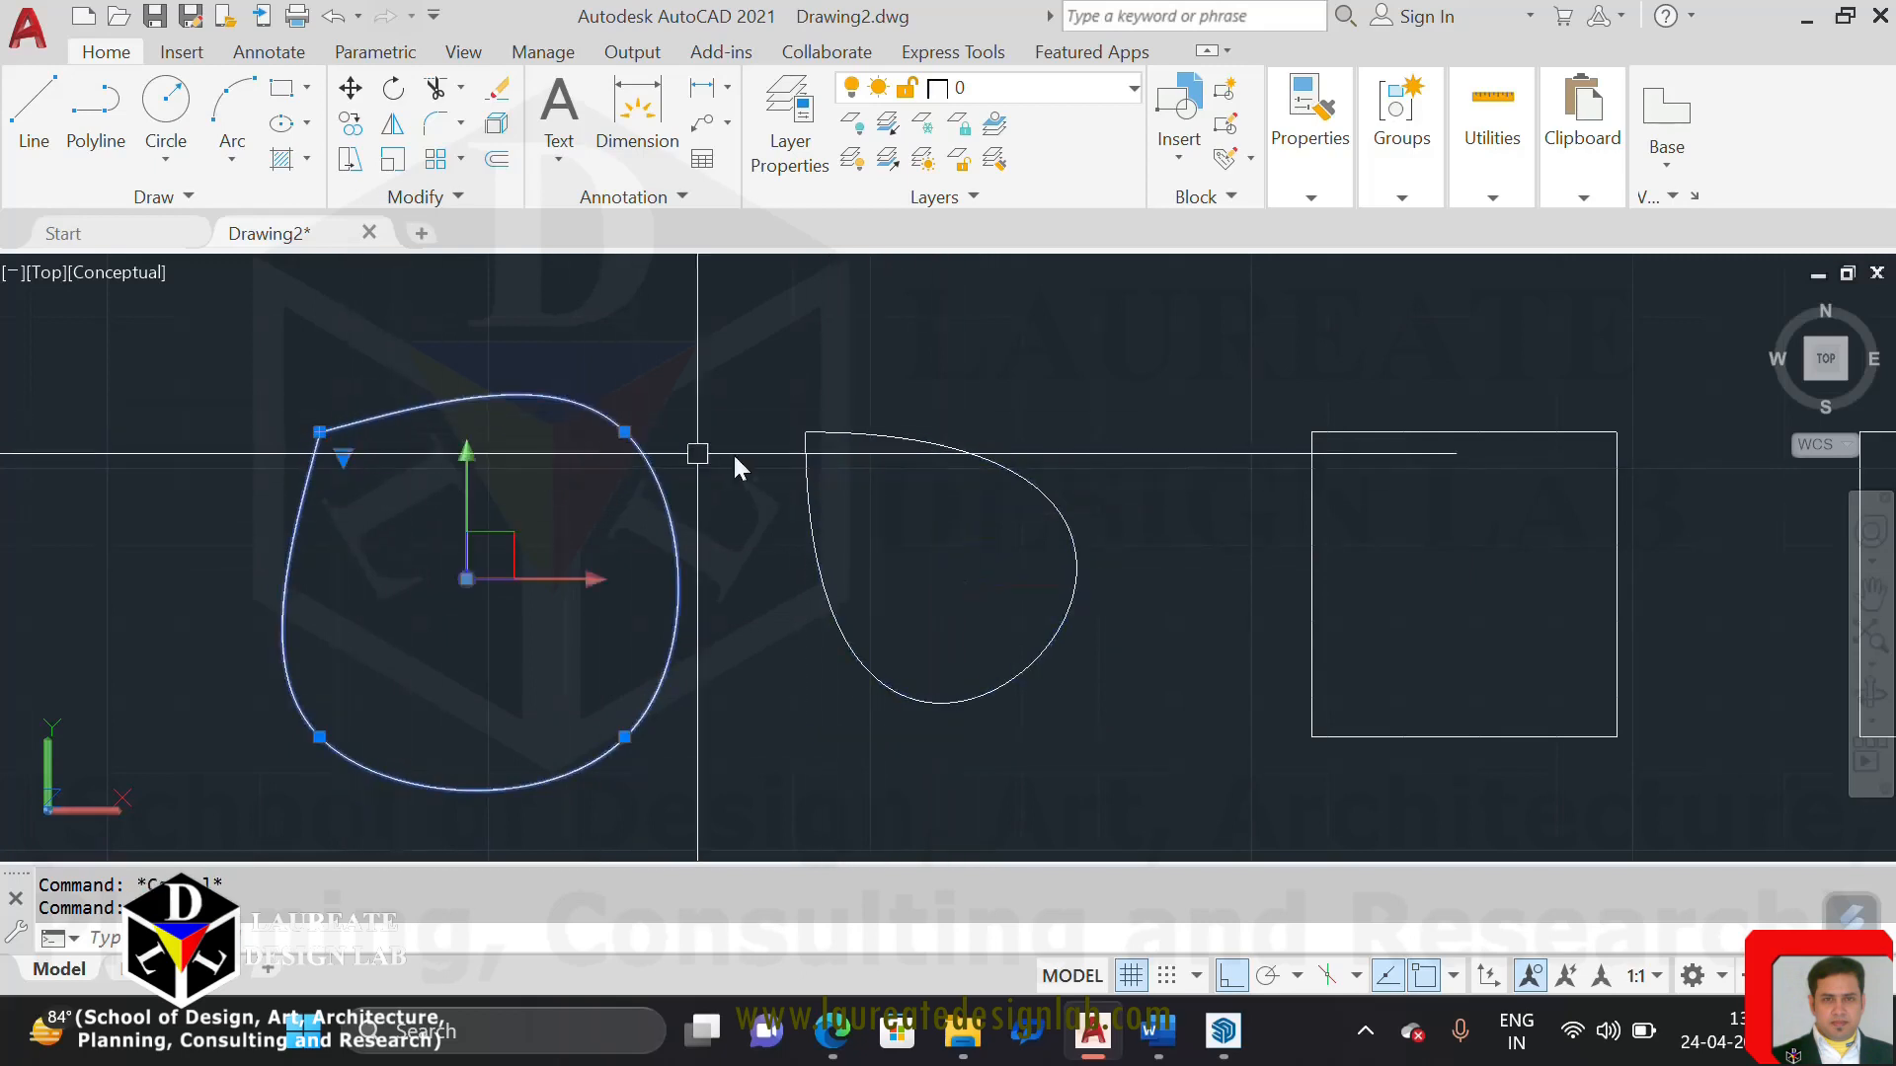
pyautogui.press('Escape')
# Switch the first spline's grip display from Fit to Control Vertices
pyautogui.click(381, 413)
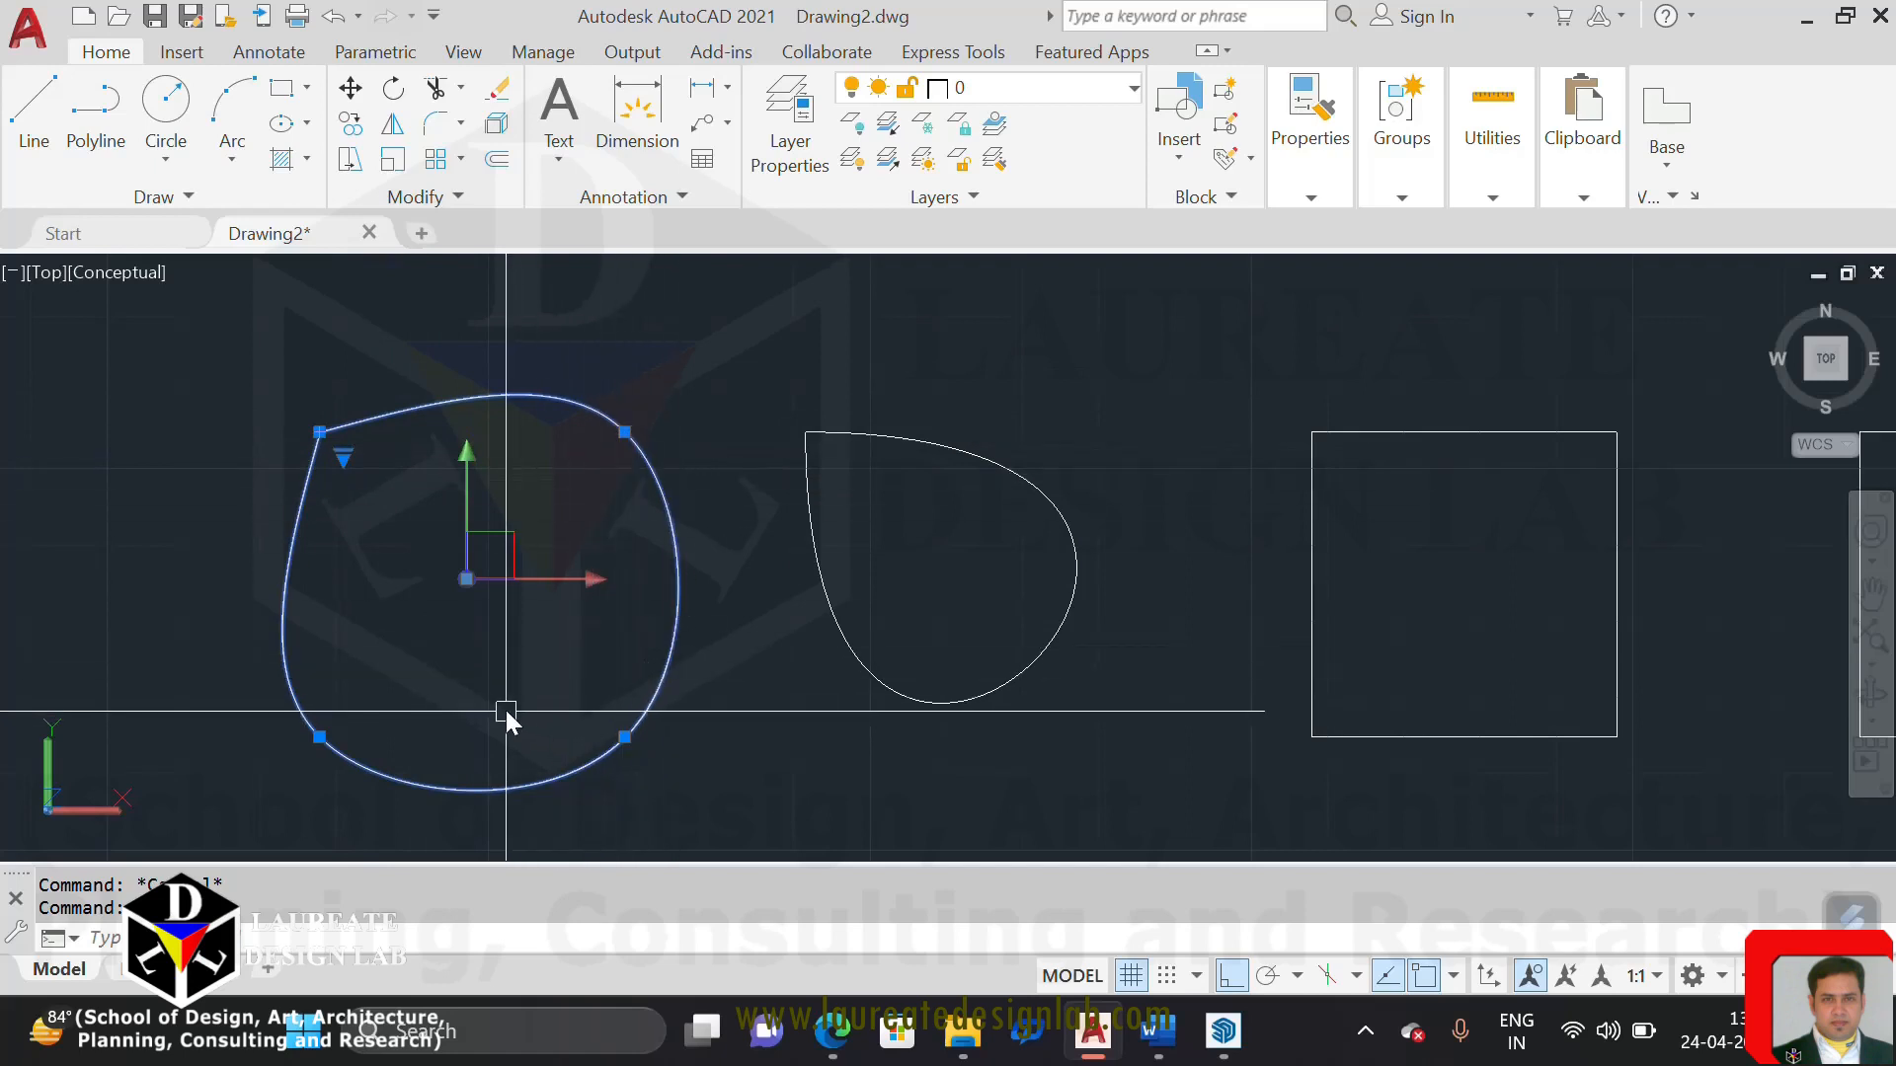
pyautogui.click(342, 457)
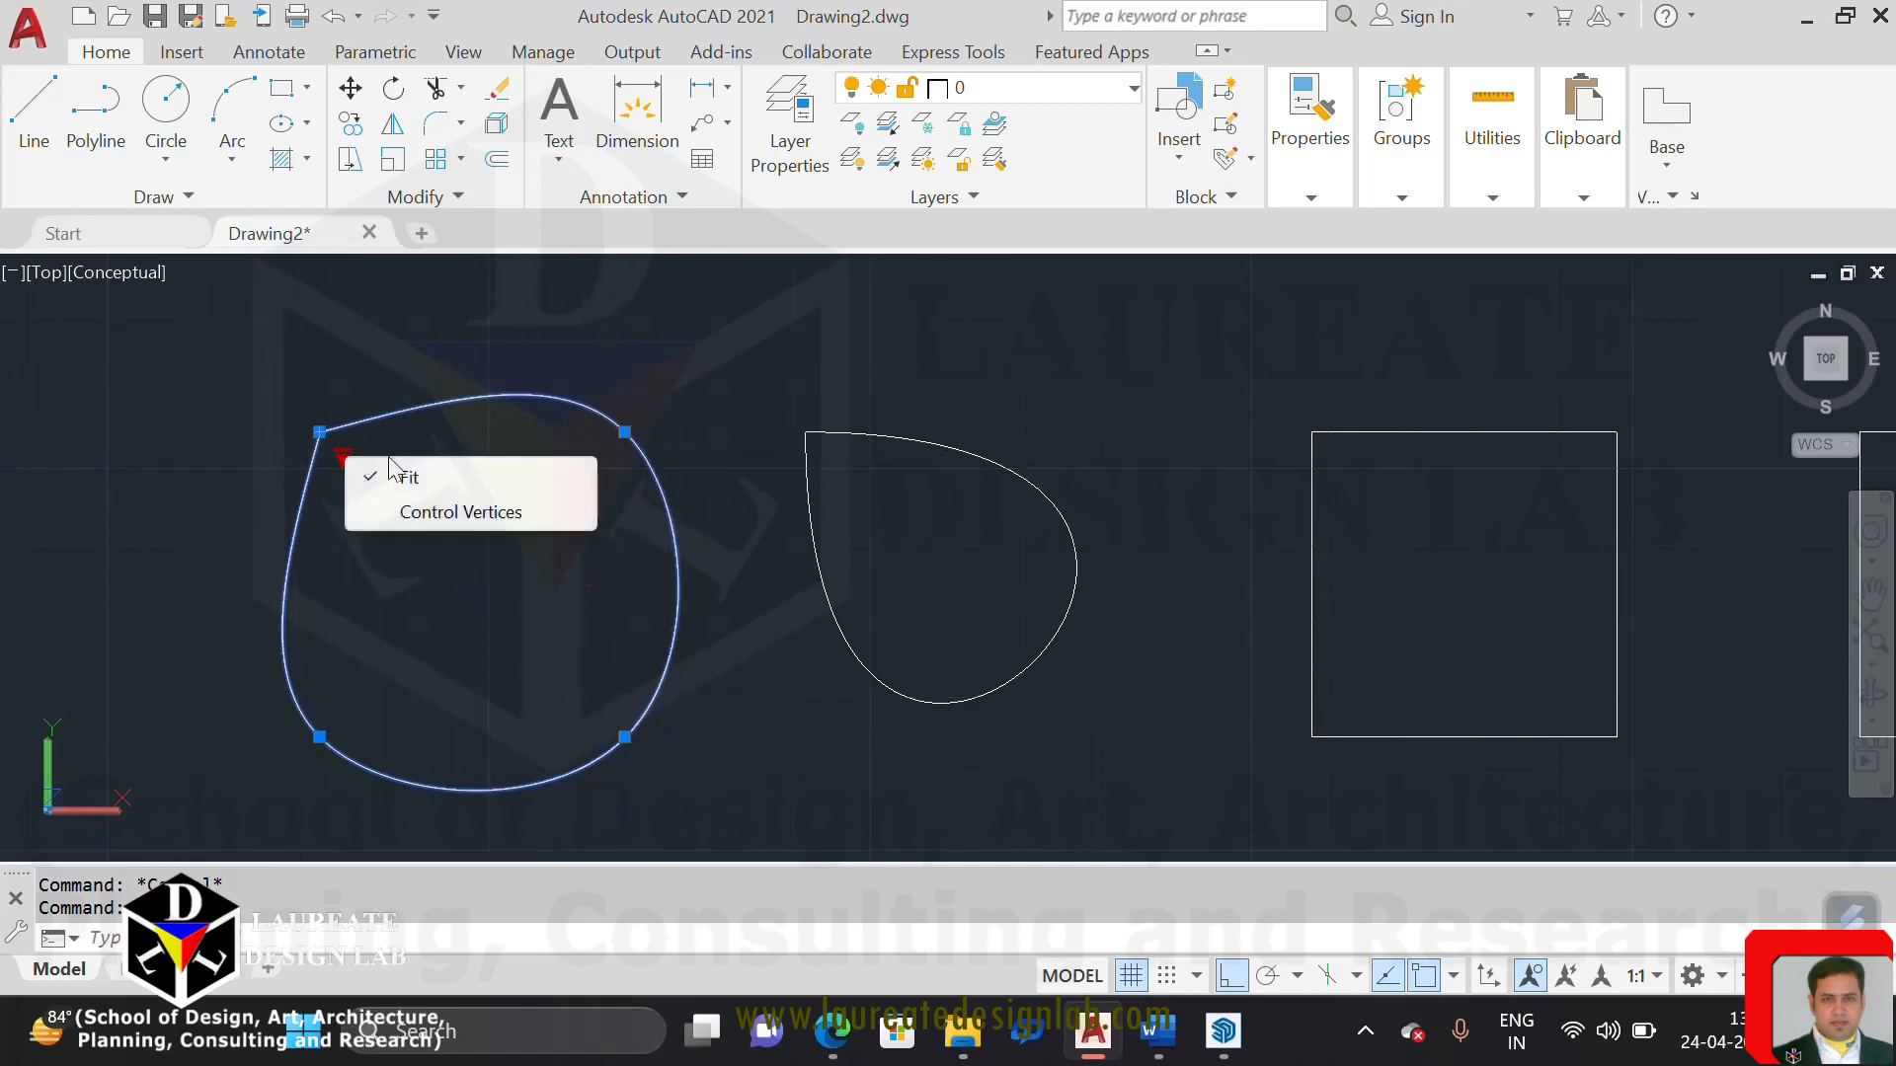
pyautogui.click(382, 514)
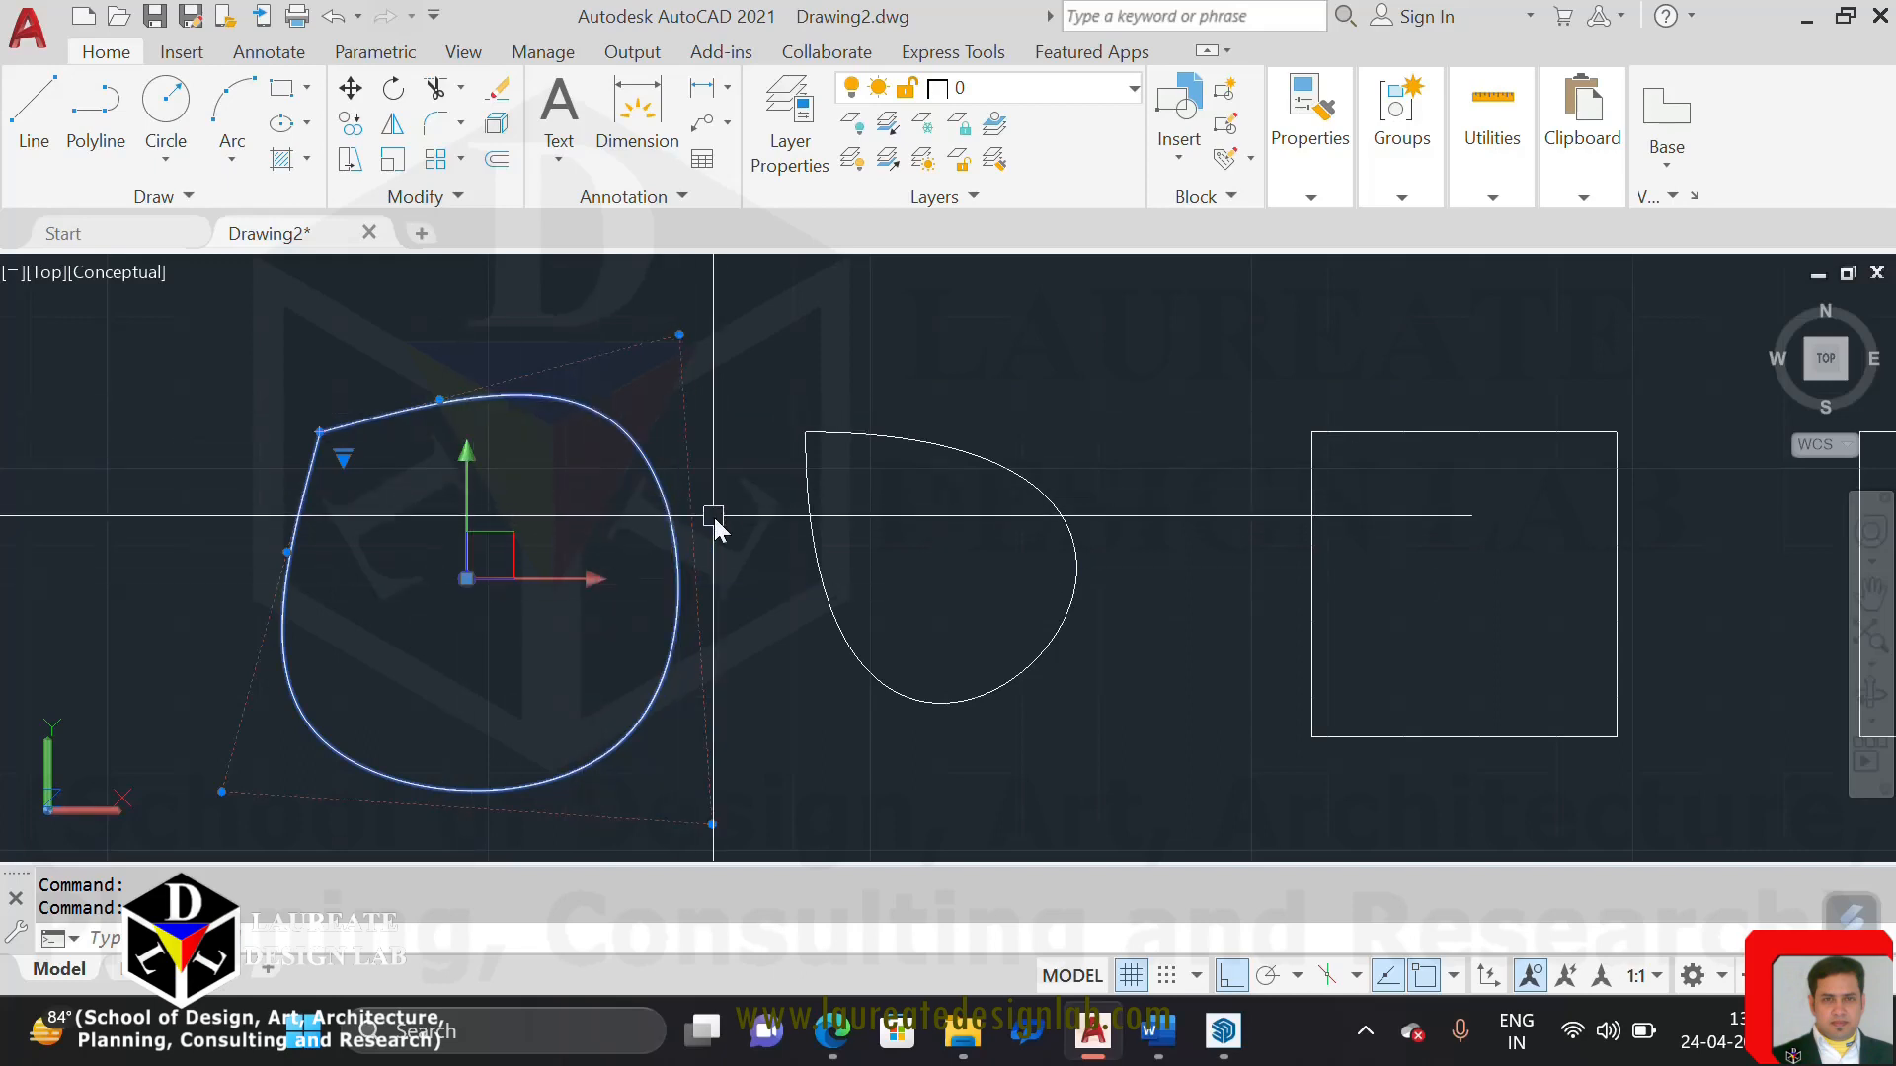
# Switch the second spline's grip display from Control Vertices to Fit and clear the selection
pyautogui.click(1027, 491)
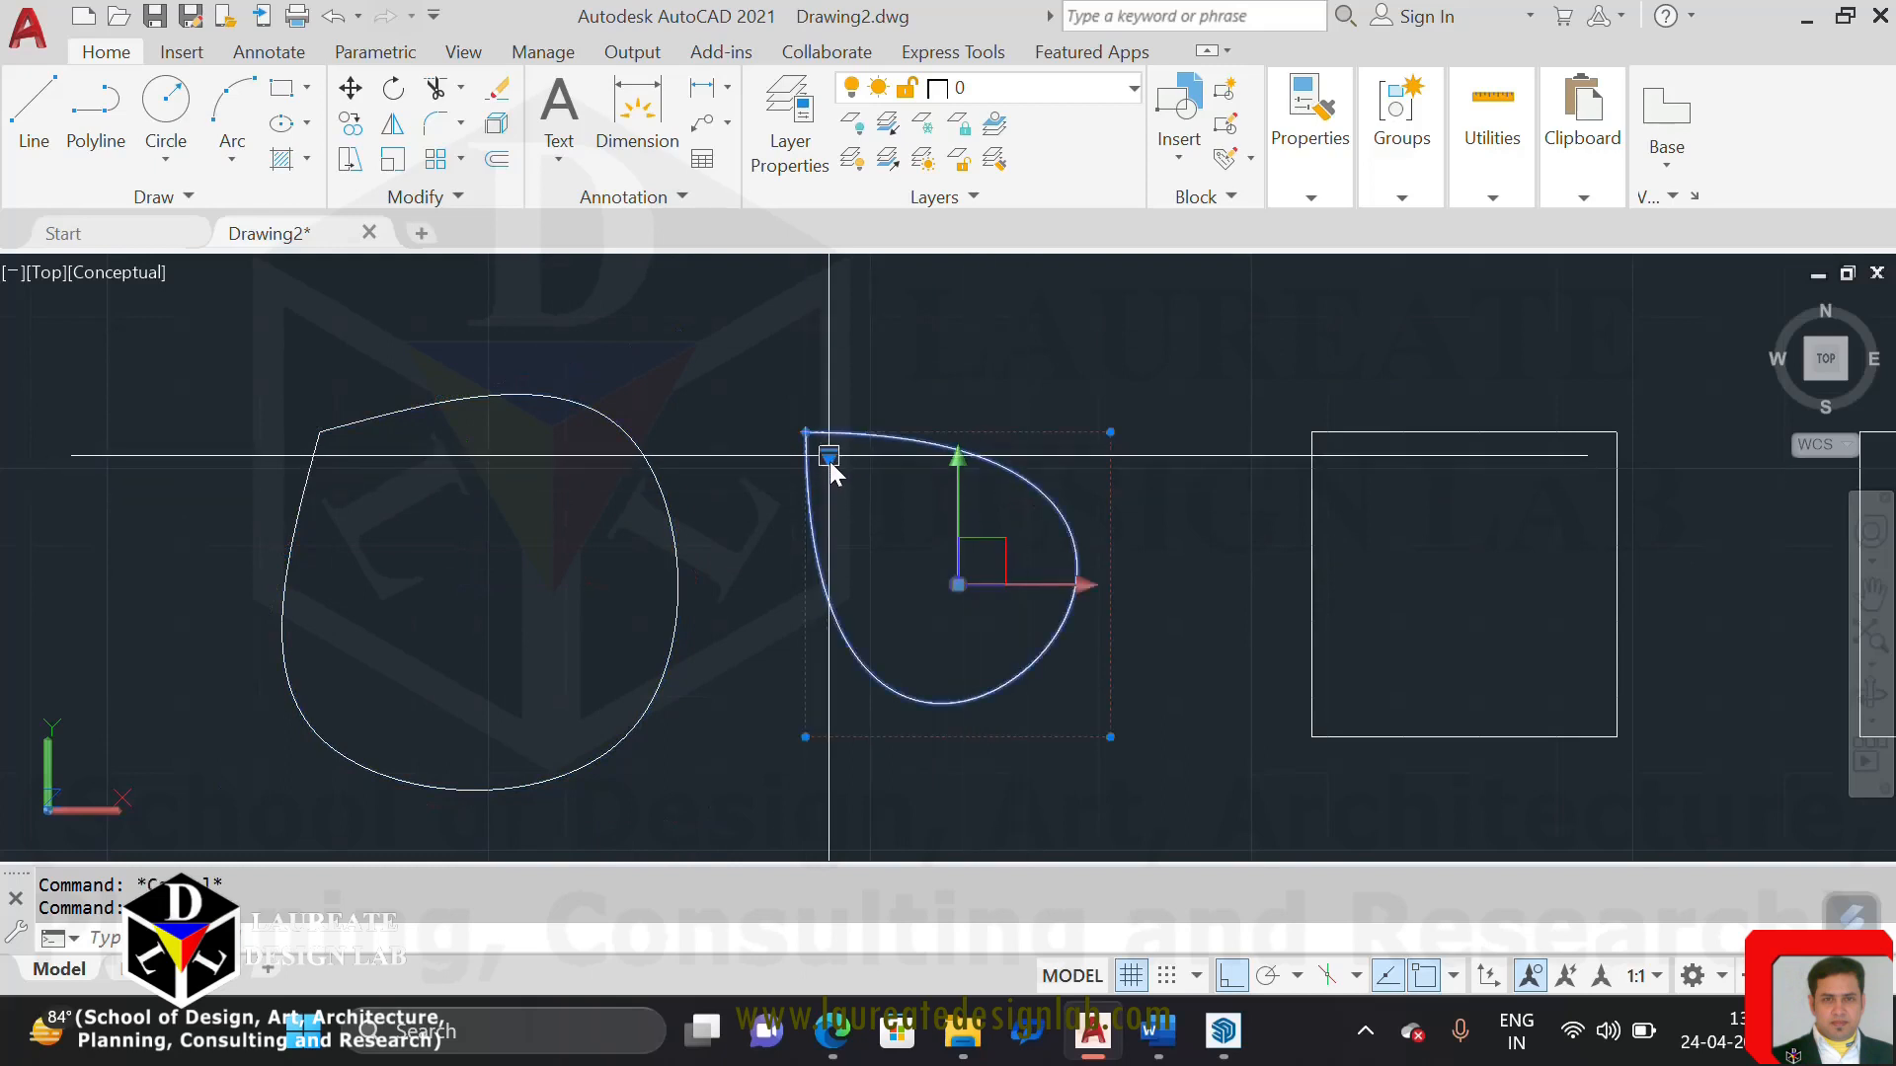
pyautogui.moveTo(829, 460)
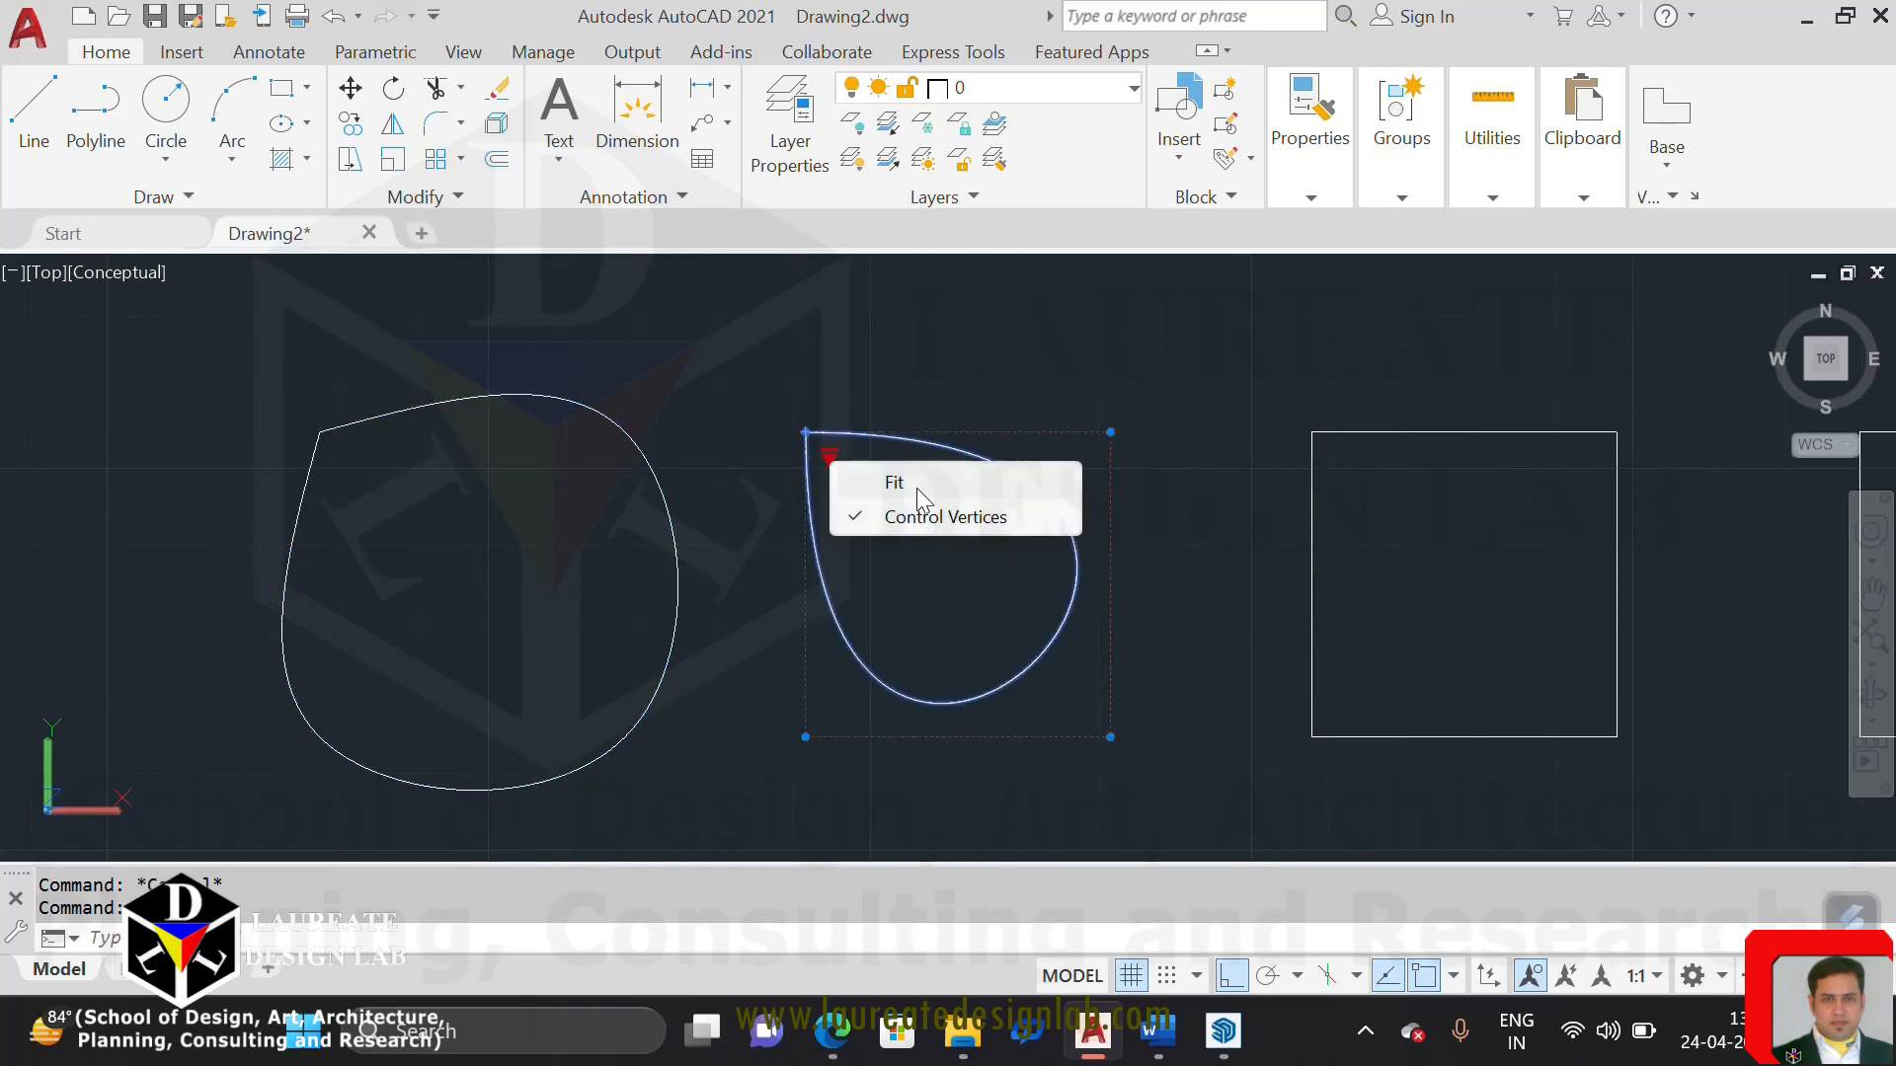
pyautogui.click(916, 484)
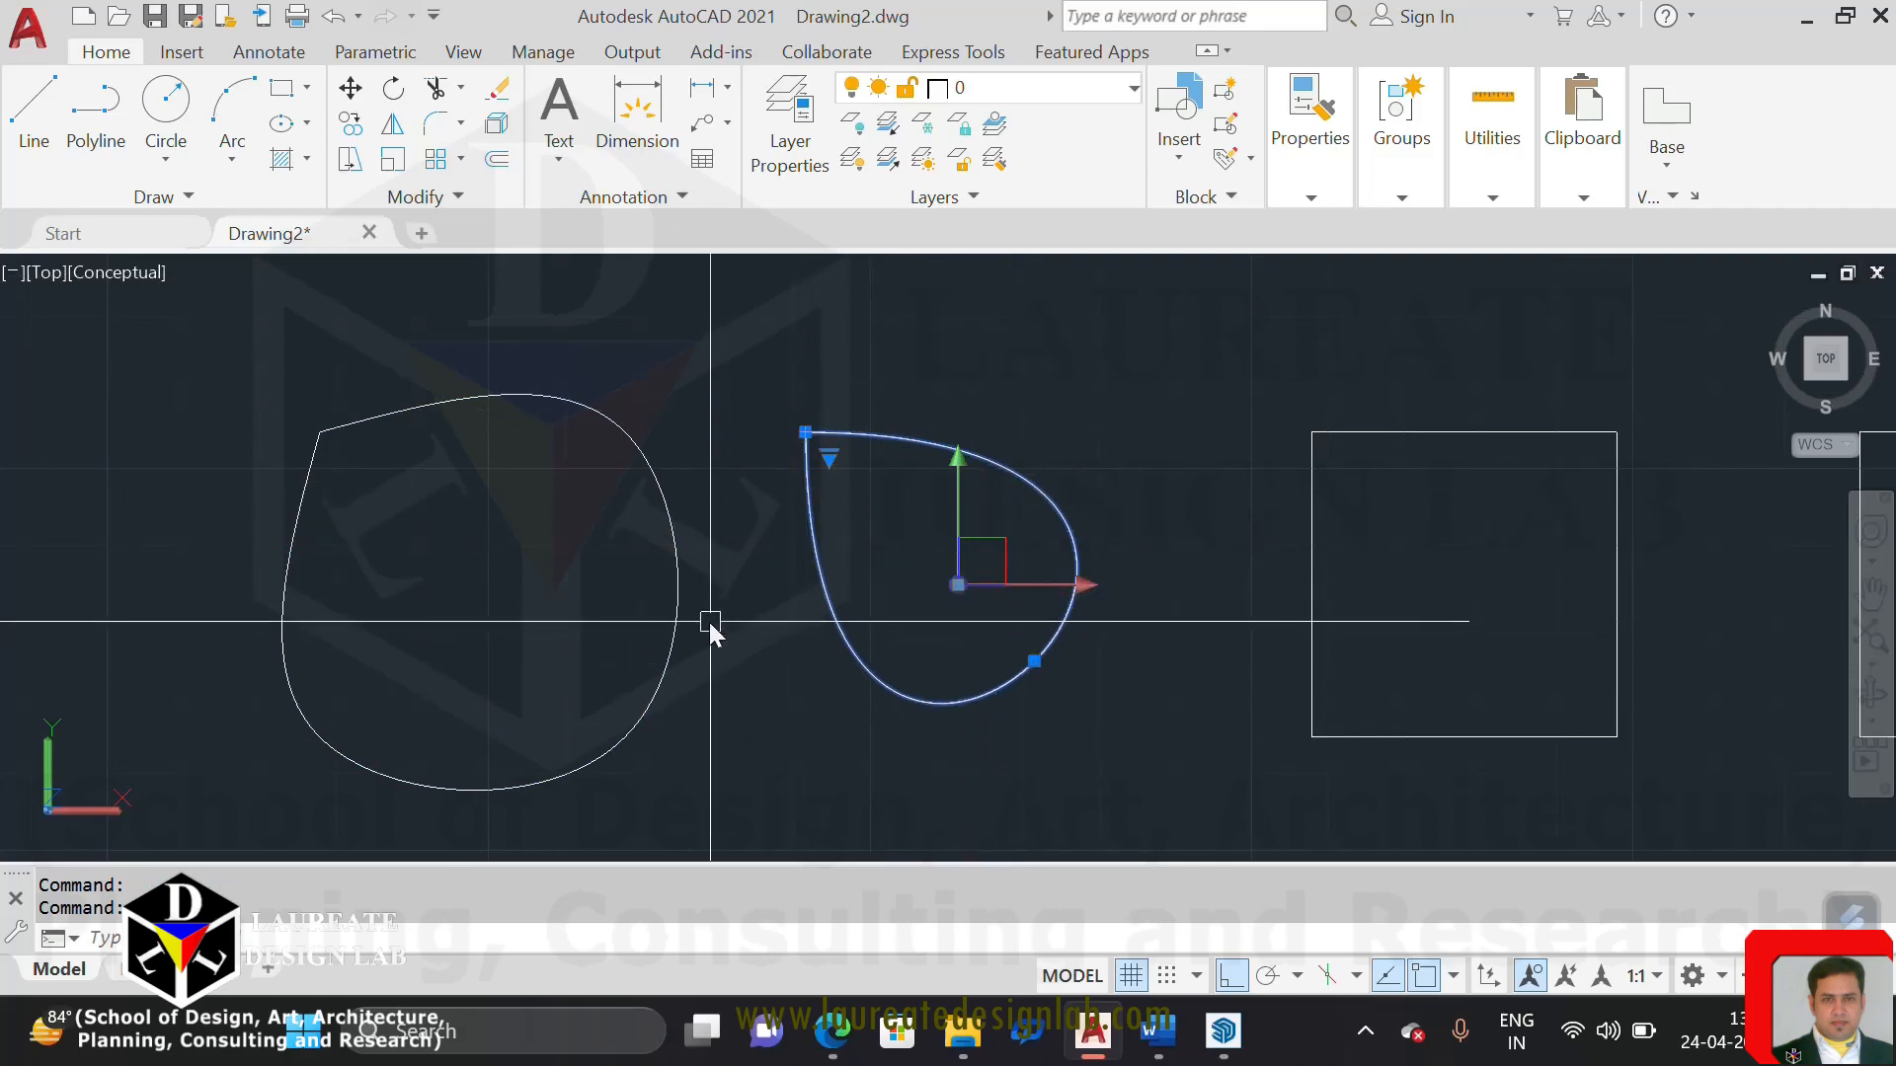
pyautogui.press('Escape')
# Select the first spline and examine where its control vertices lie relative to the curve
pyautogui.click(594, 402)
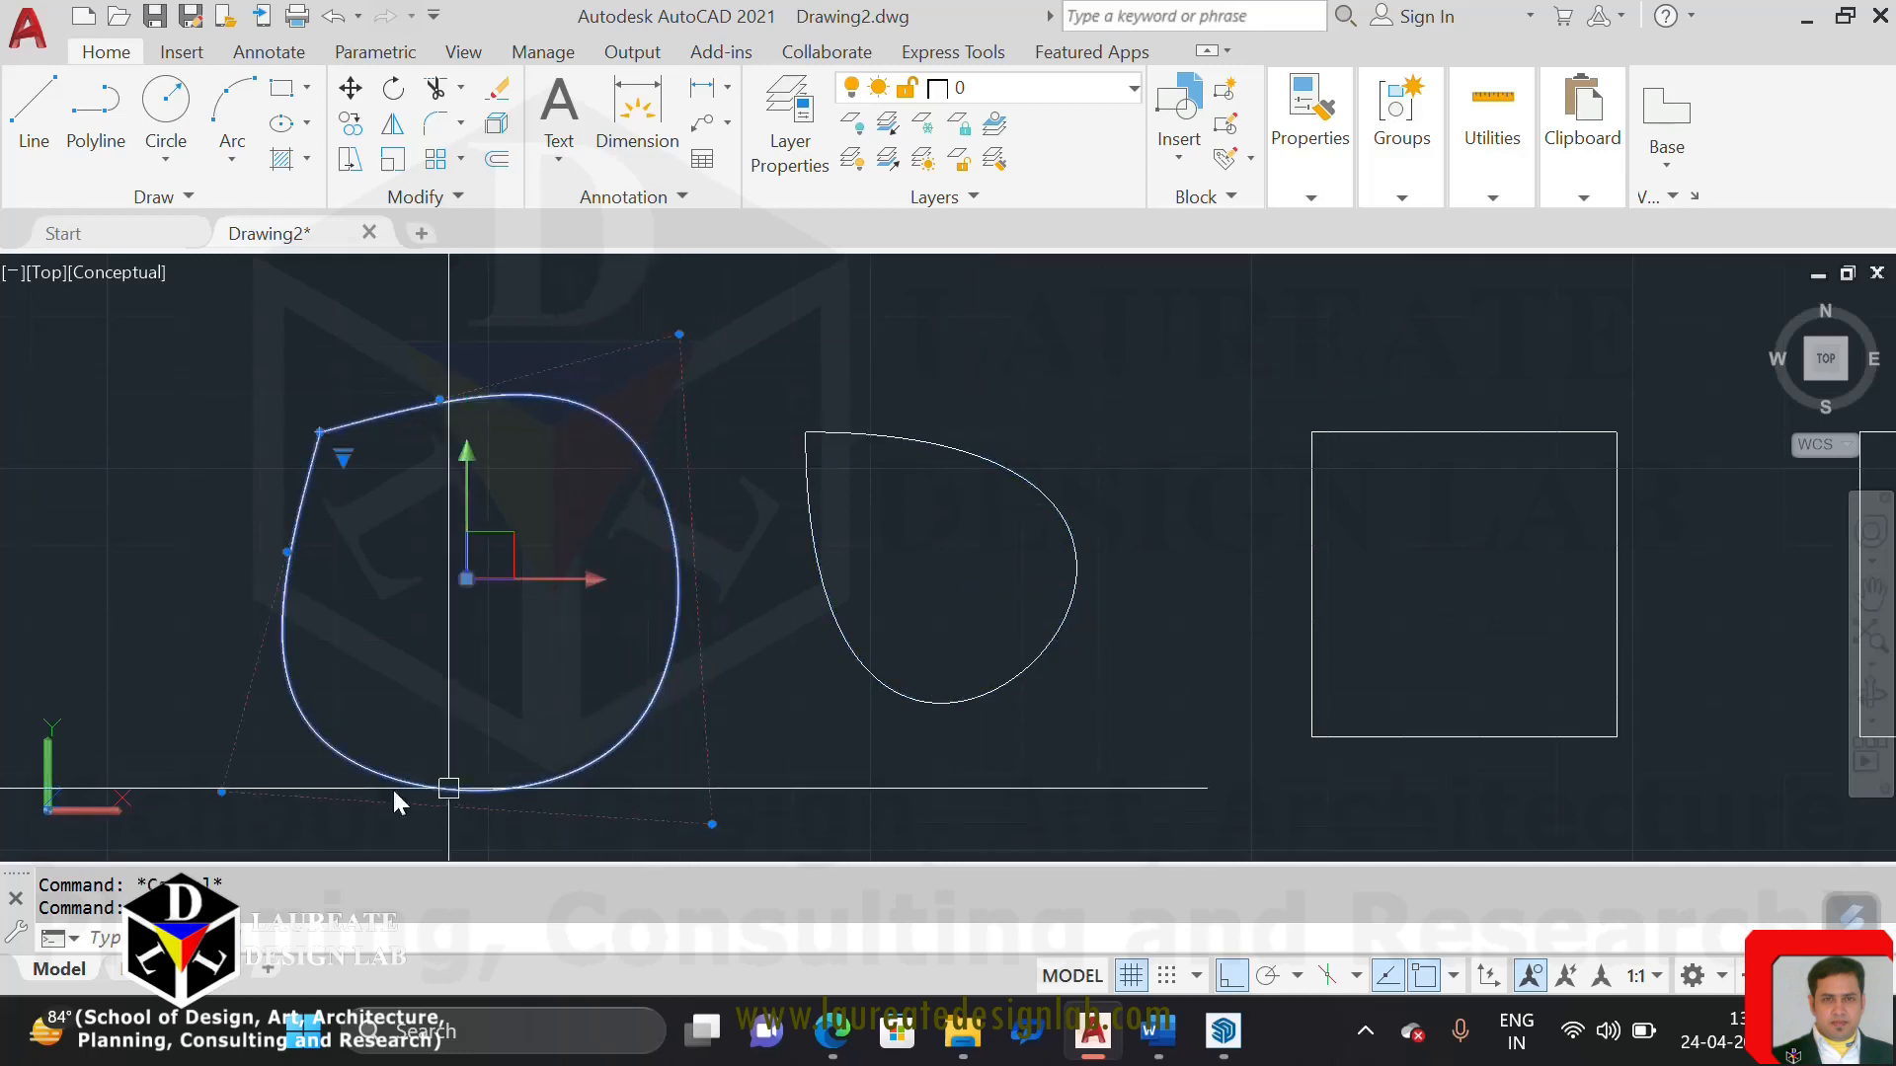
pyautogui.click(680, 335)
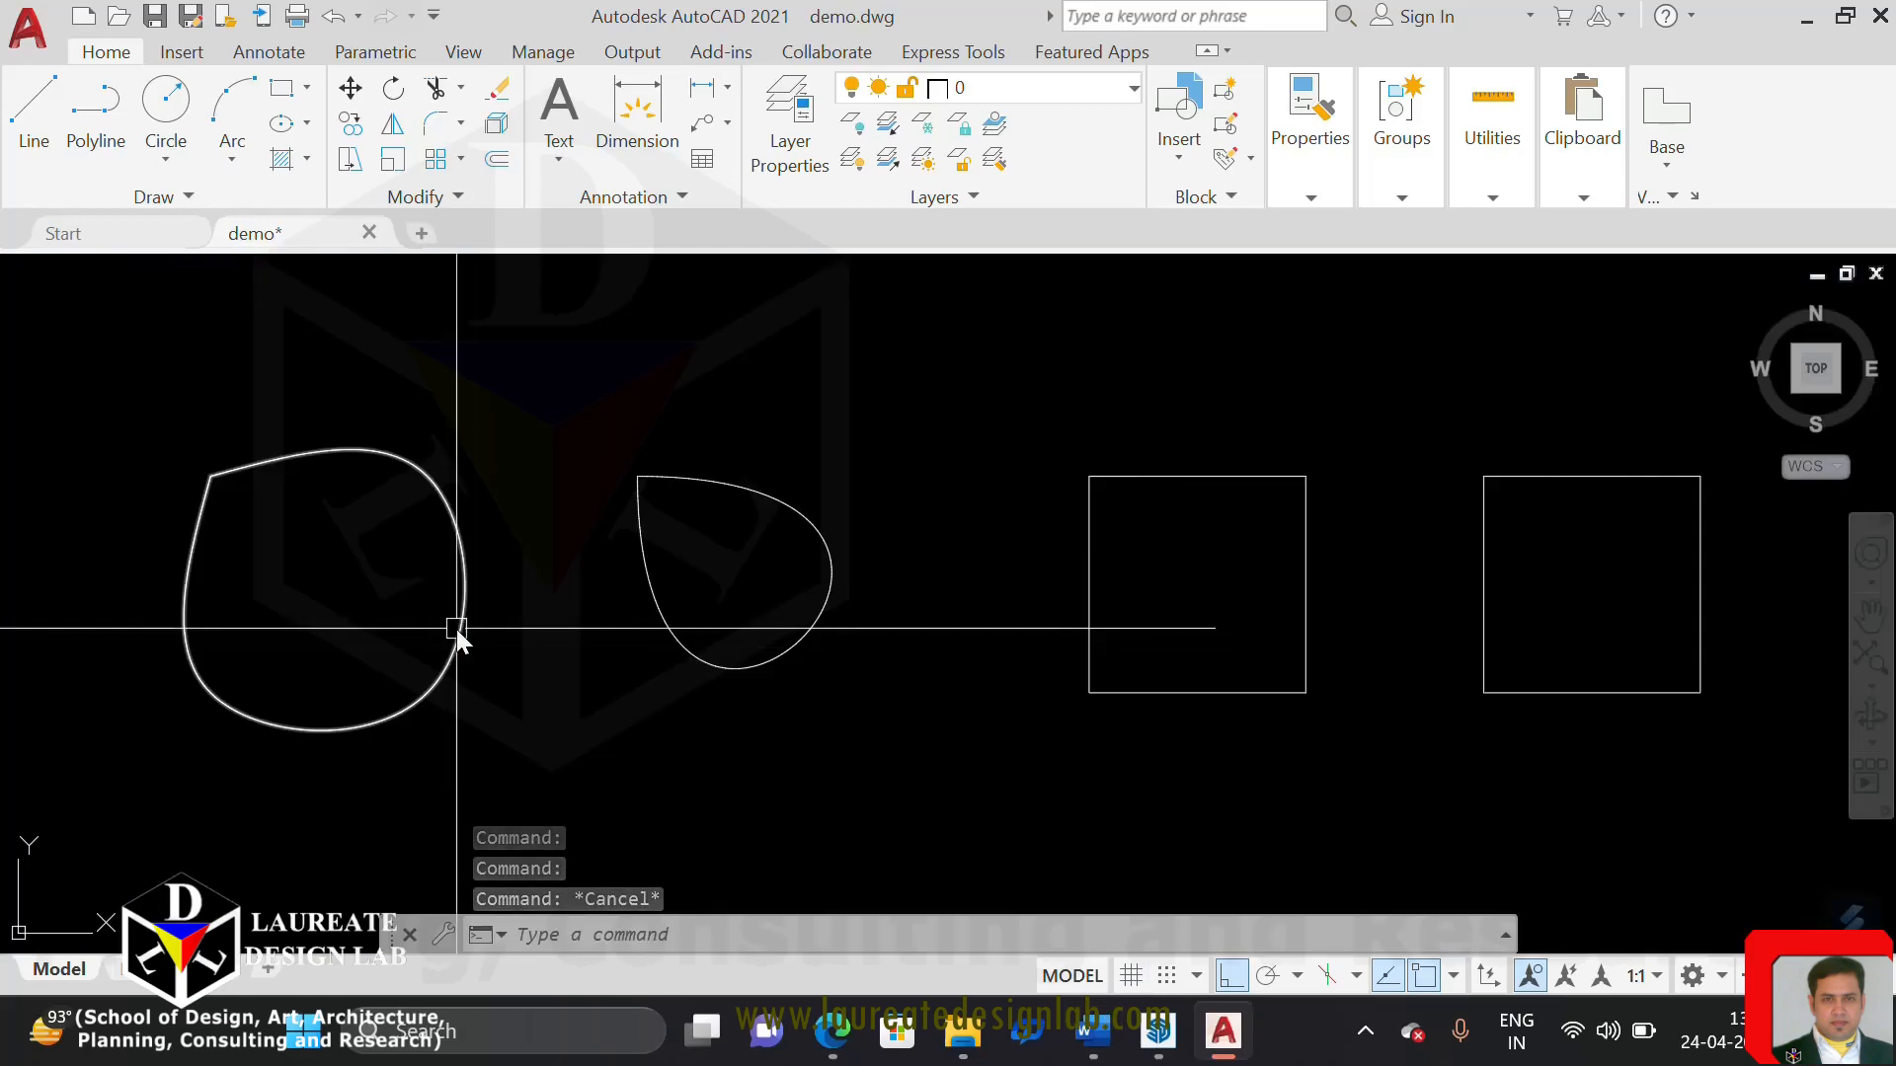
pyautogui.click(410, 508)
pyautogui.moveTo(551, 692); pyautogui.dragTo(596, 680, button='middle')
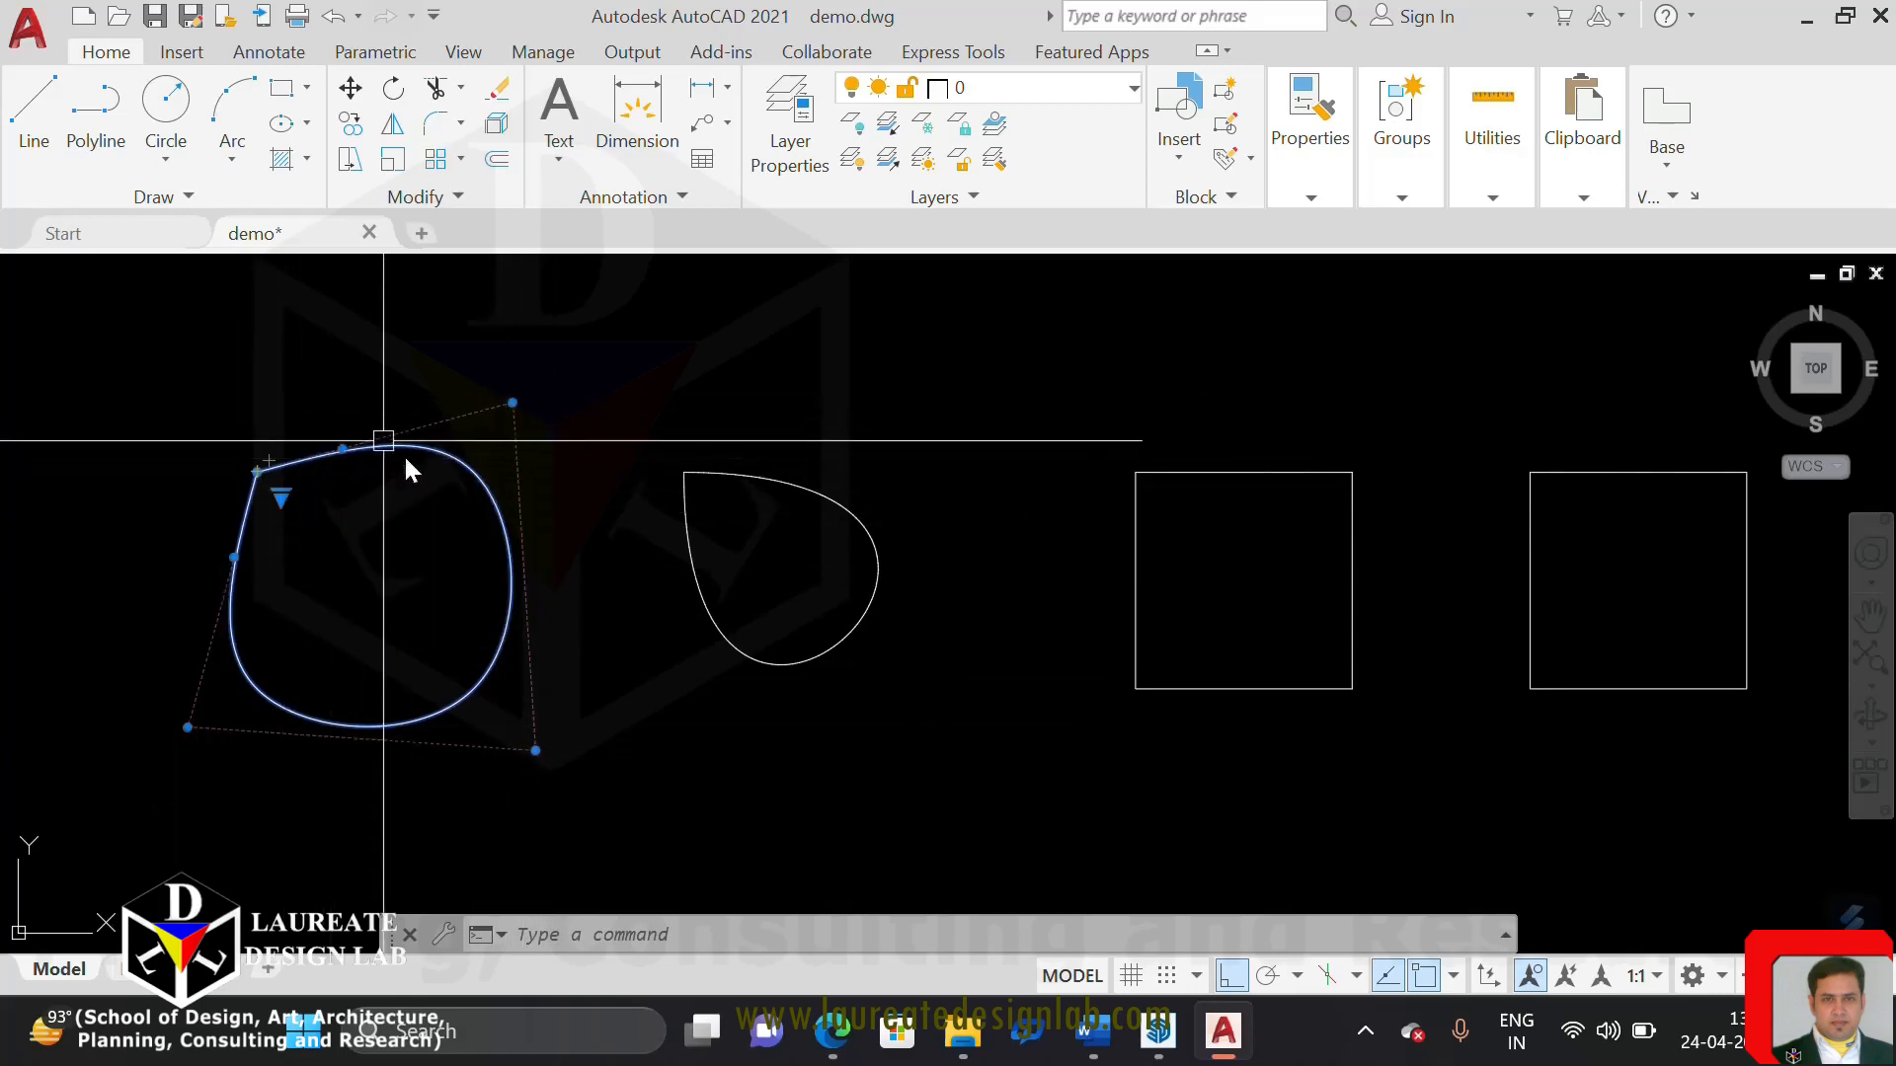
pyautogui.press('Escape')
pyautogui.click(443, 462)
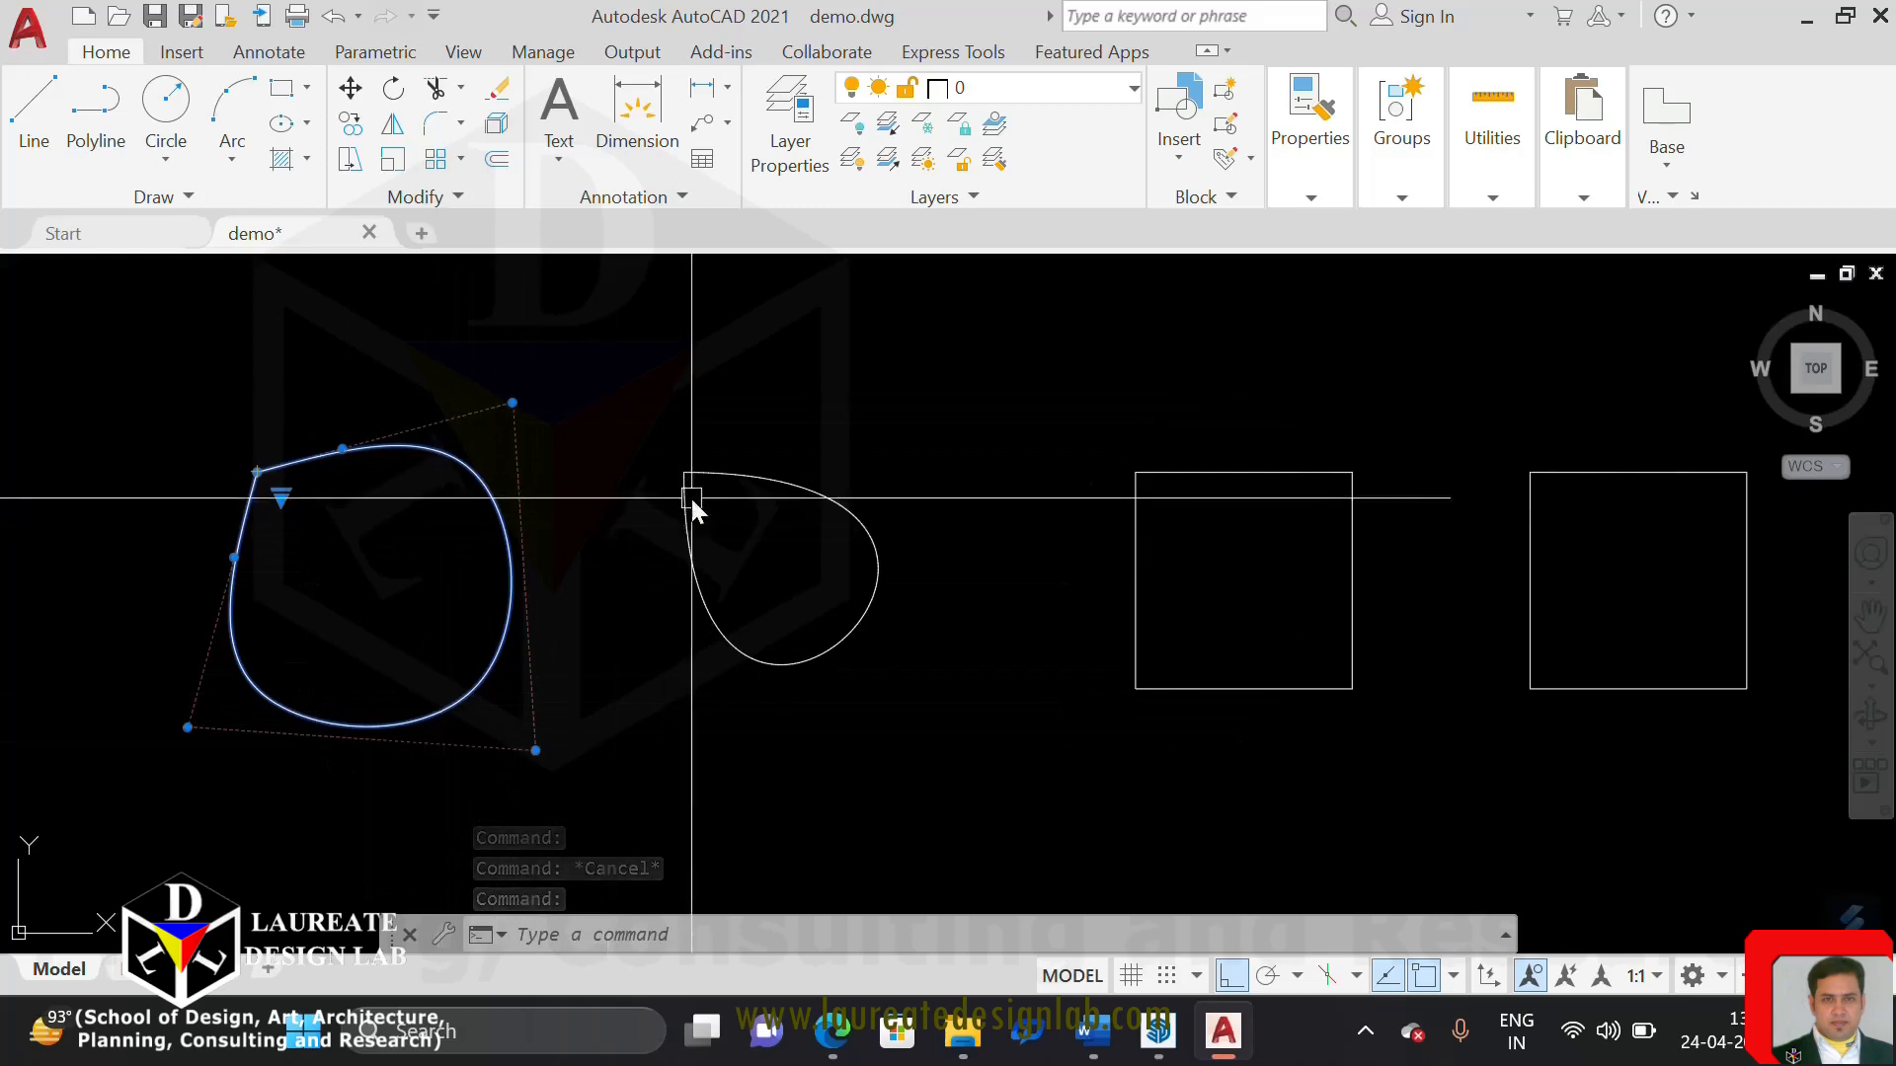
pyautogui.press('Escape')
# Switch the second spline's grip display to Control Vertices and back to Fit, and clear the selection
pyautogui.click(744, 476)
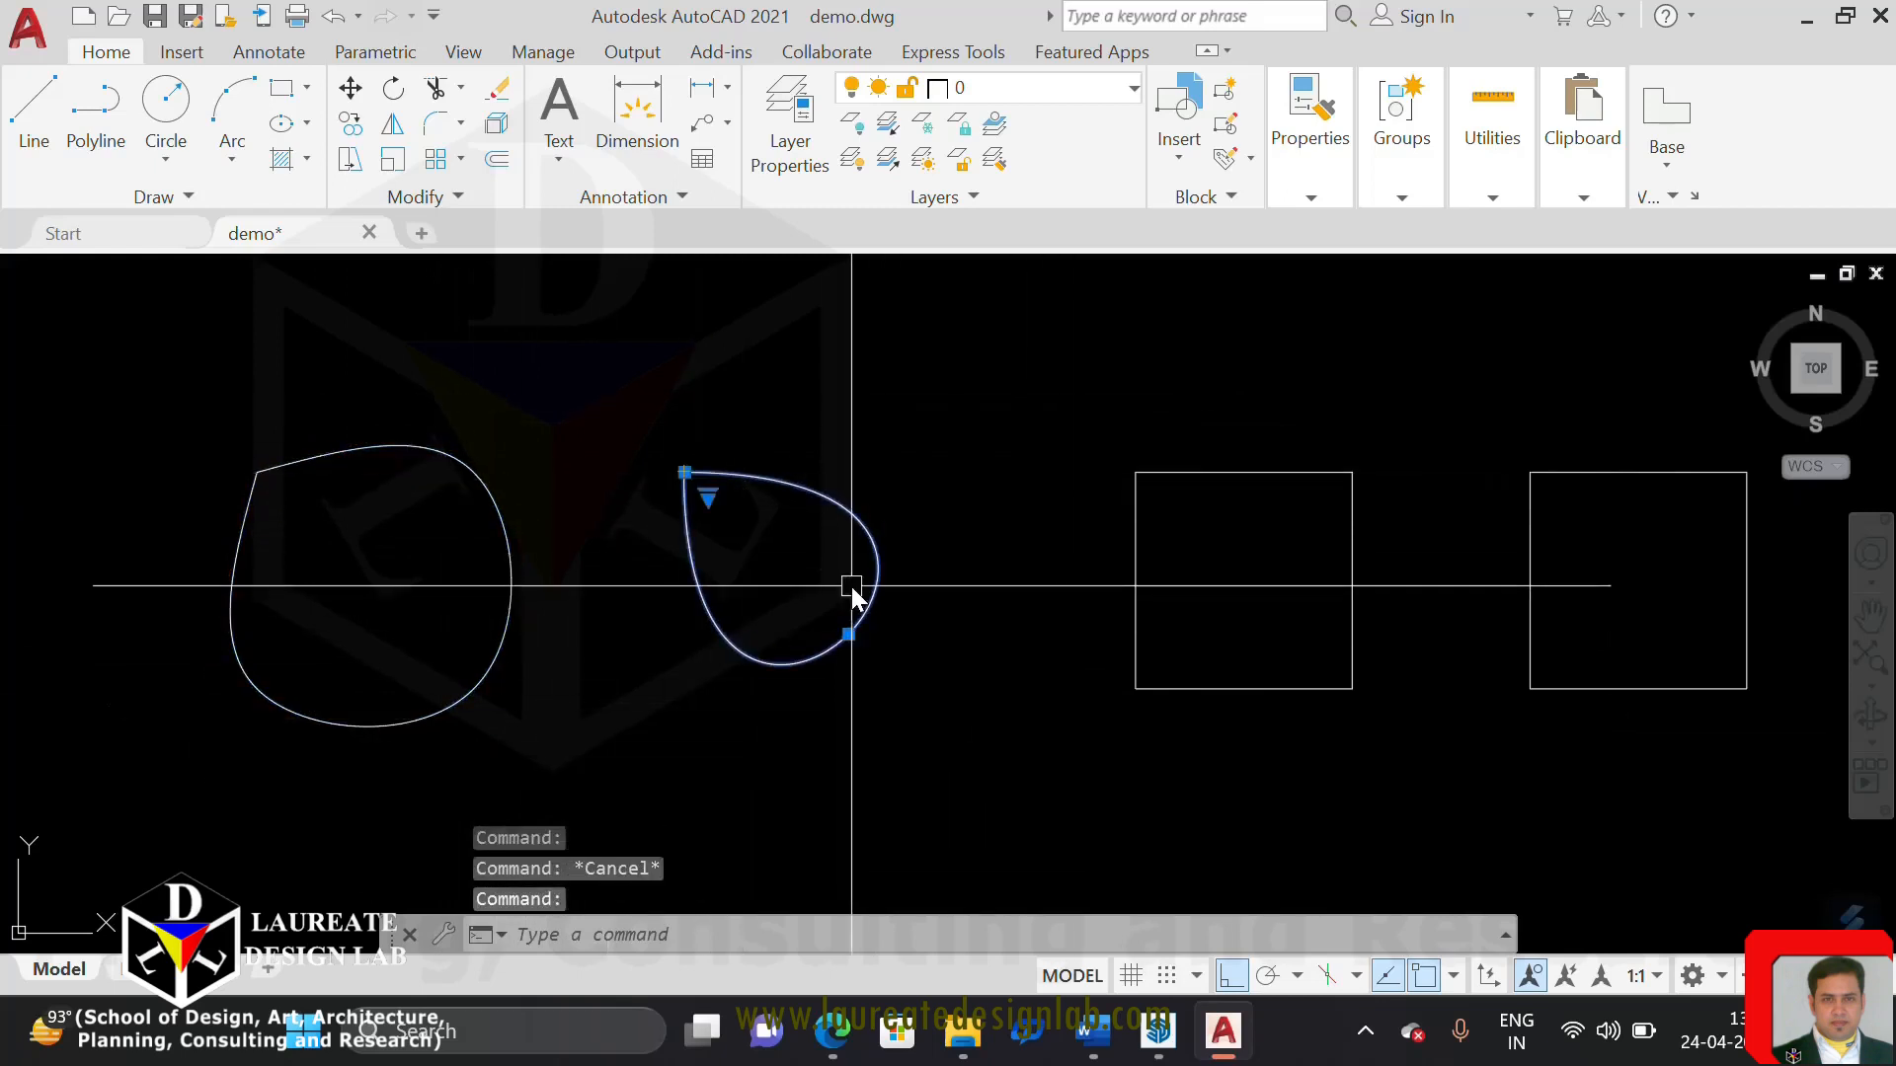
pyautogui.rightClick(836, 512)
pyautogui.click(733, 505)
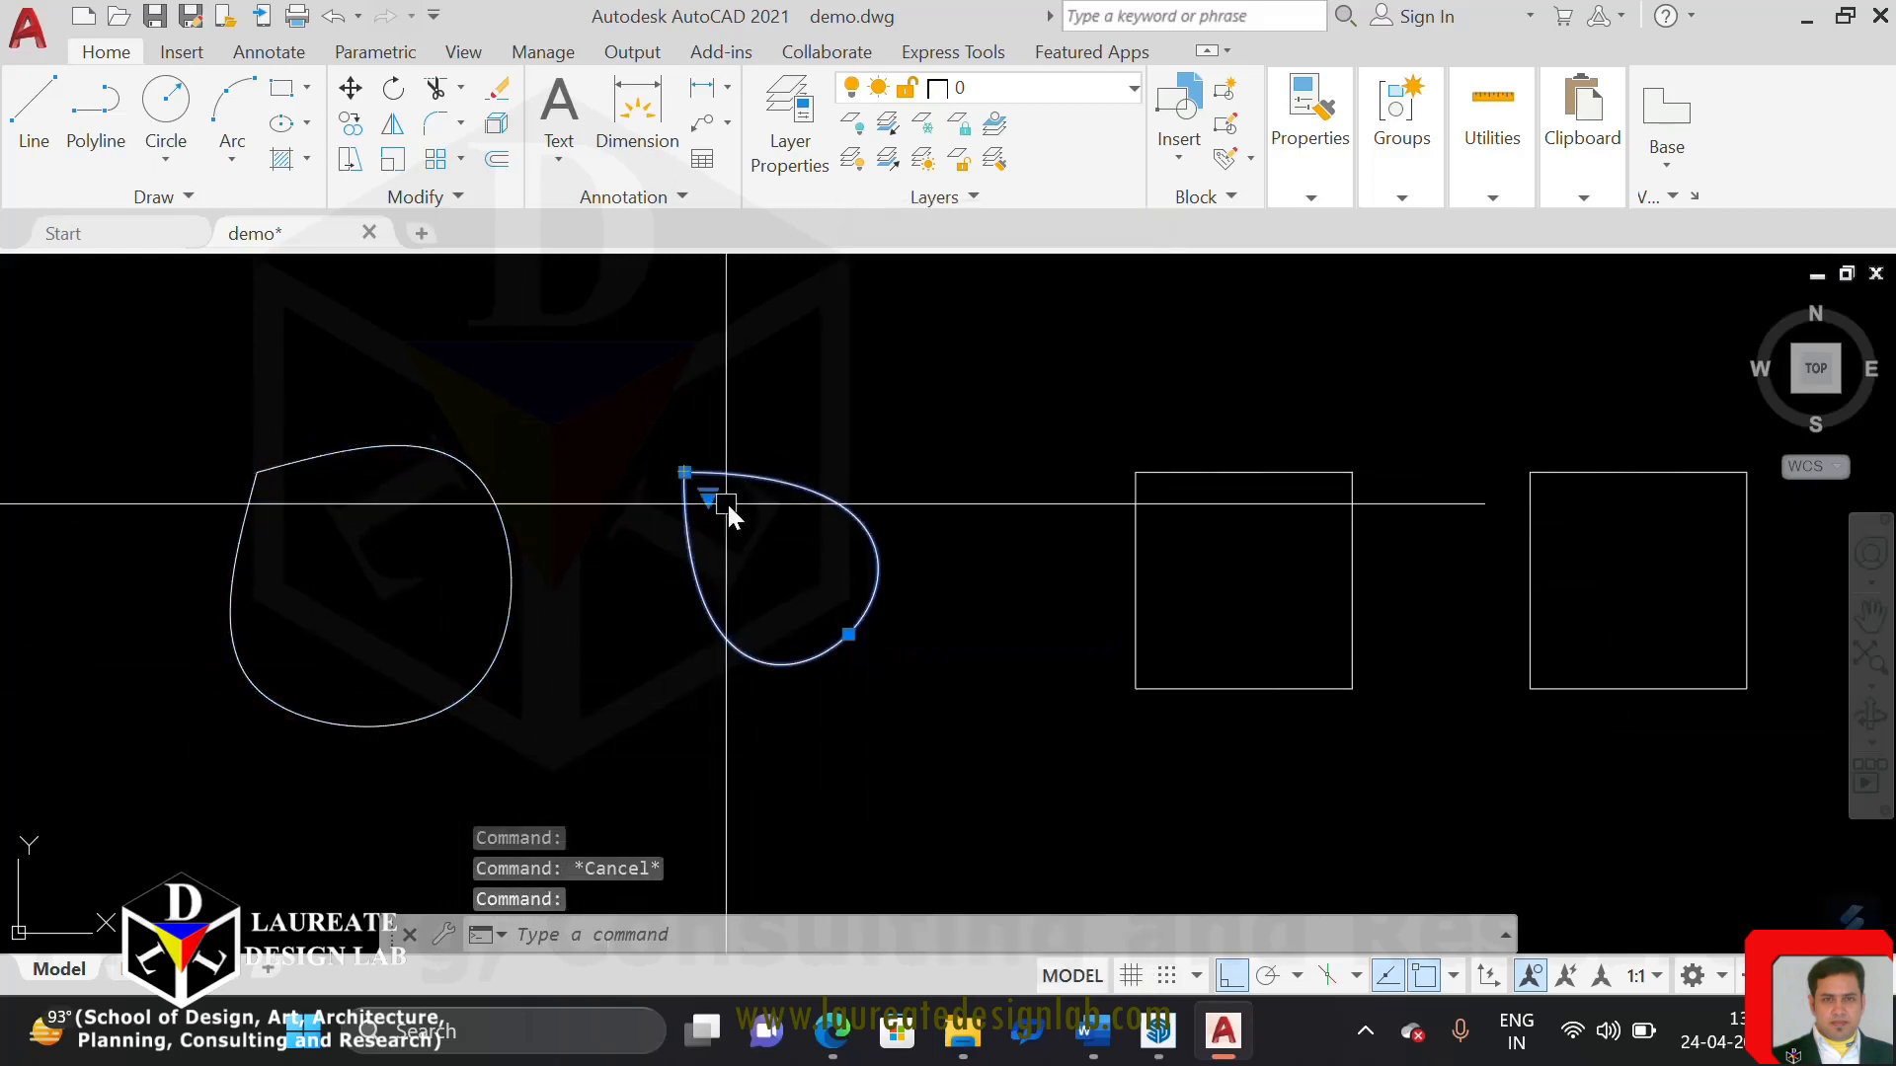
pyautogui.click(709, 503)
pyautogui.press('Escape')
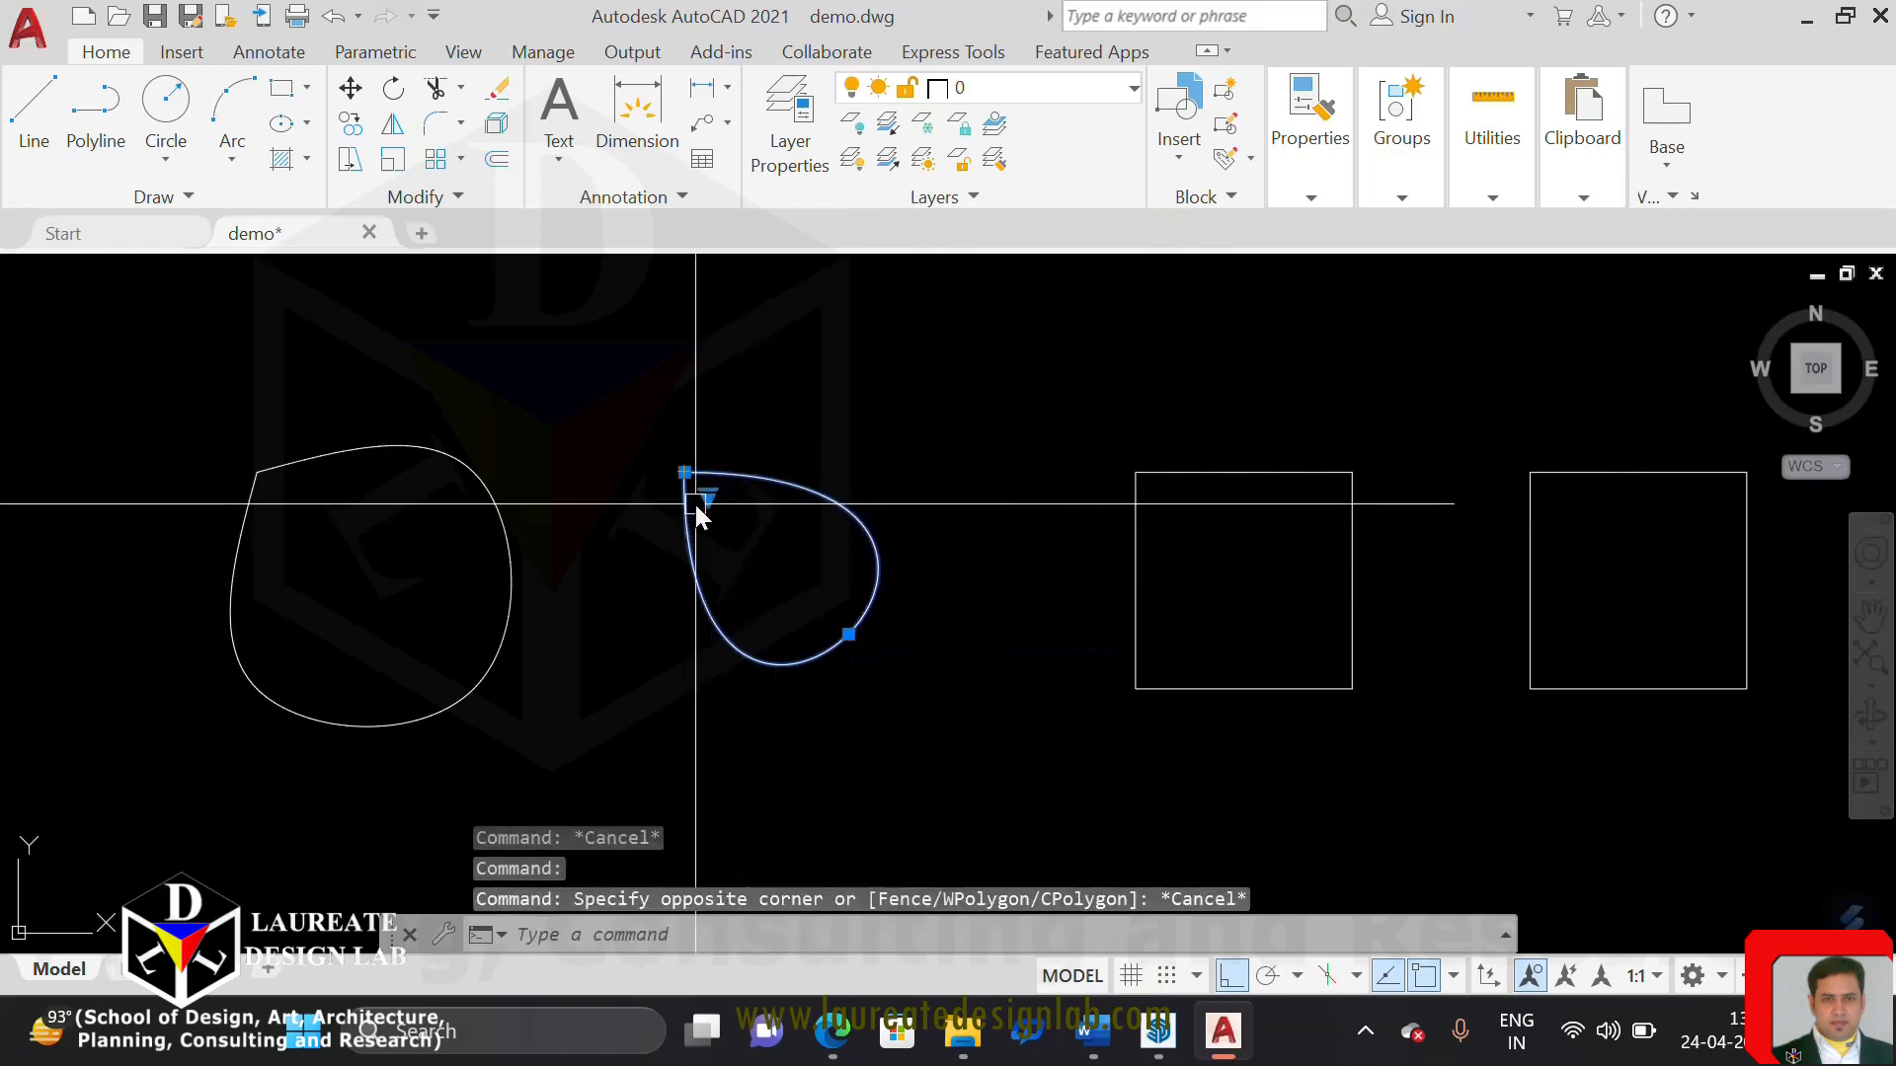
pyautogui.click(707, 496)
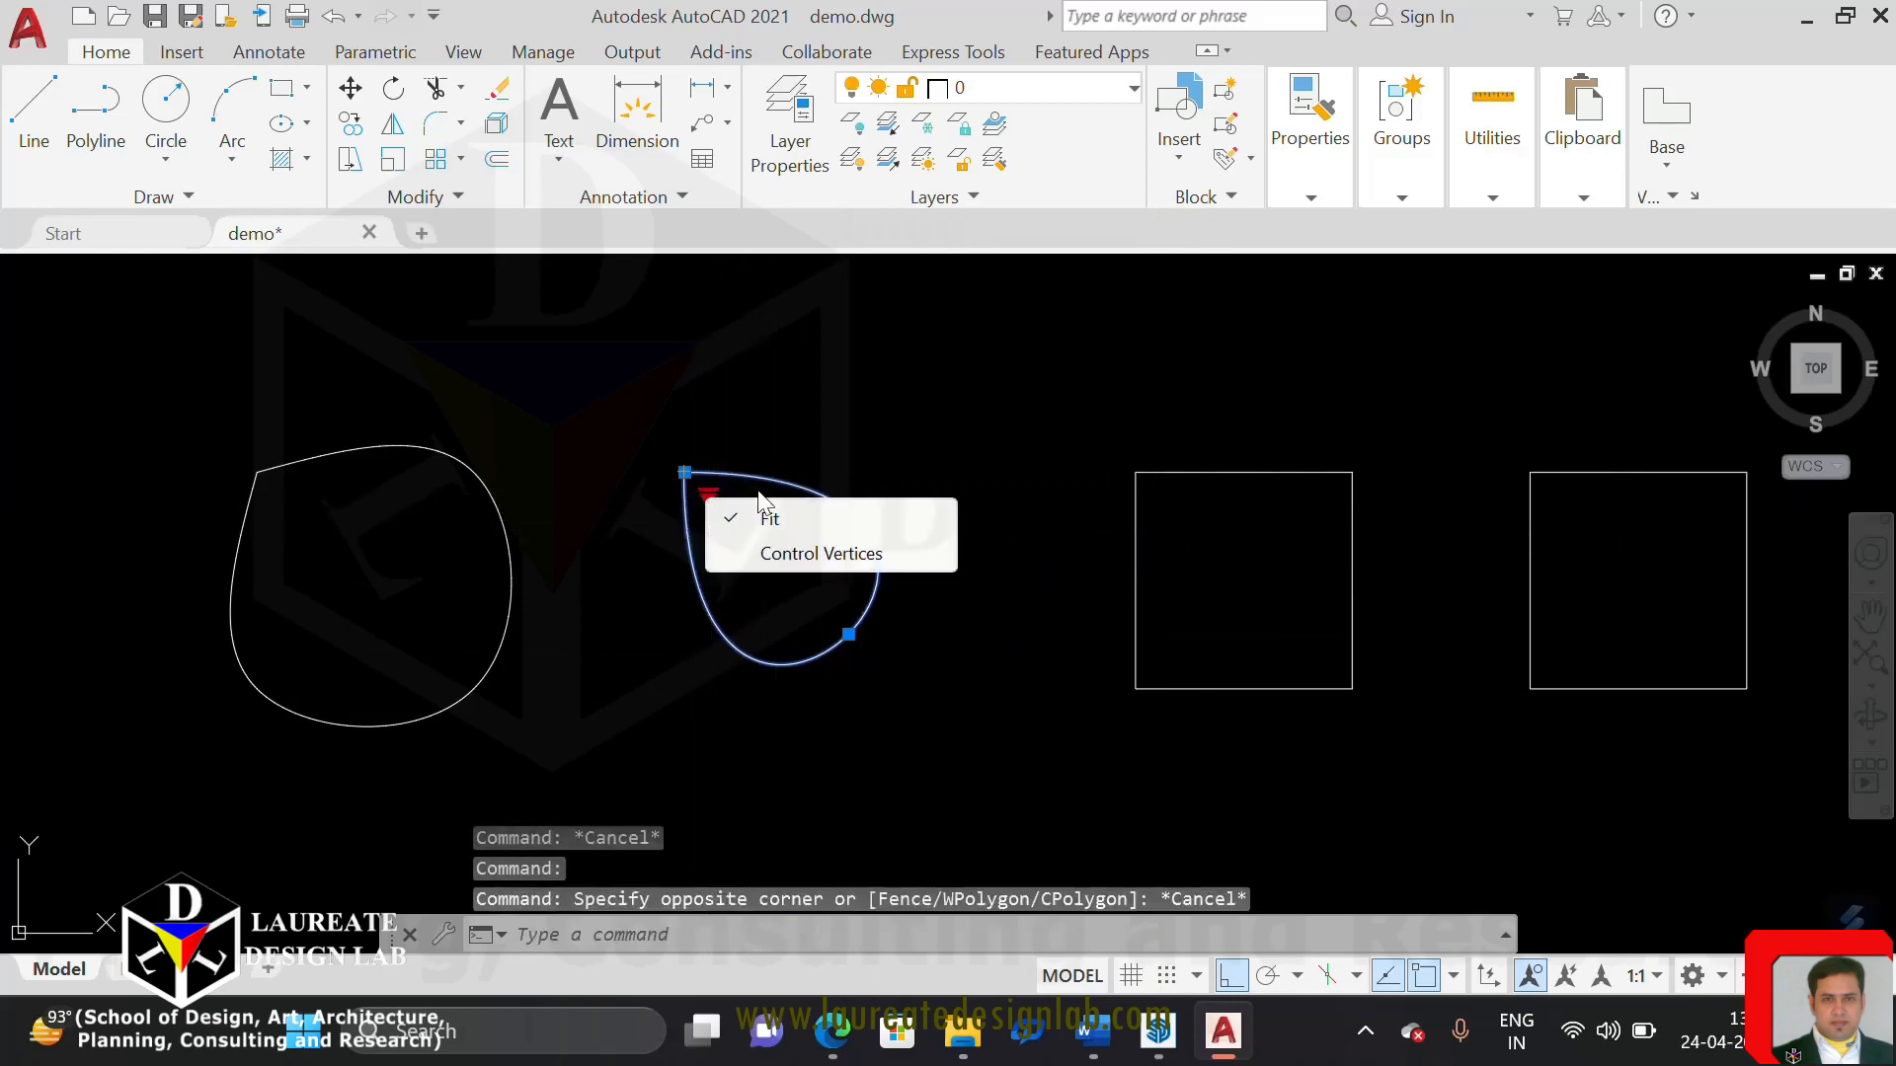
pyautogui.click(775, 554)
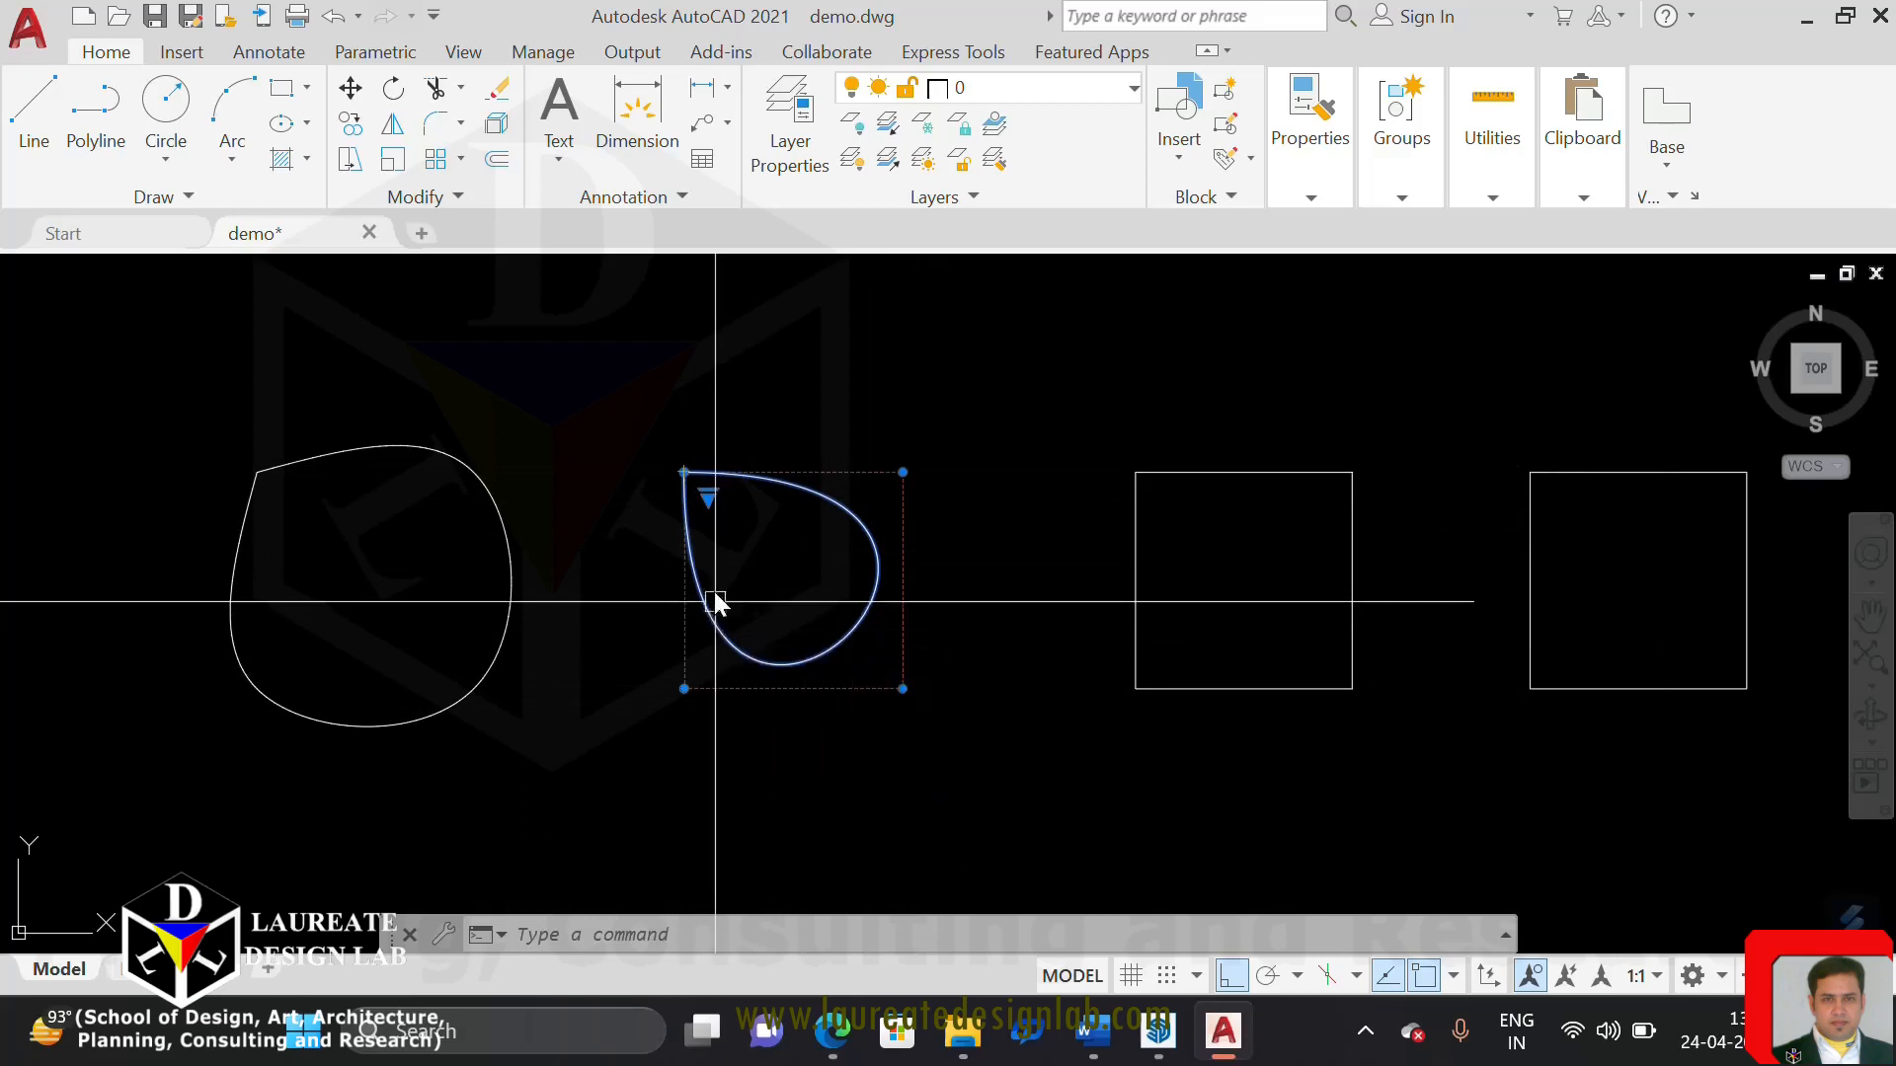
pyautogui.click(707, 500)
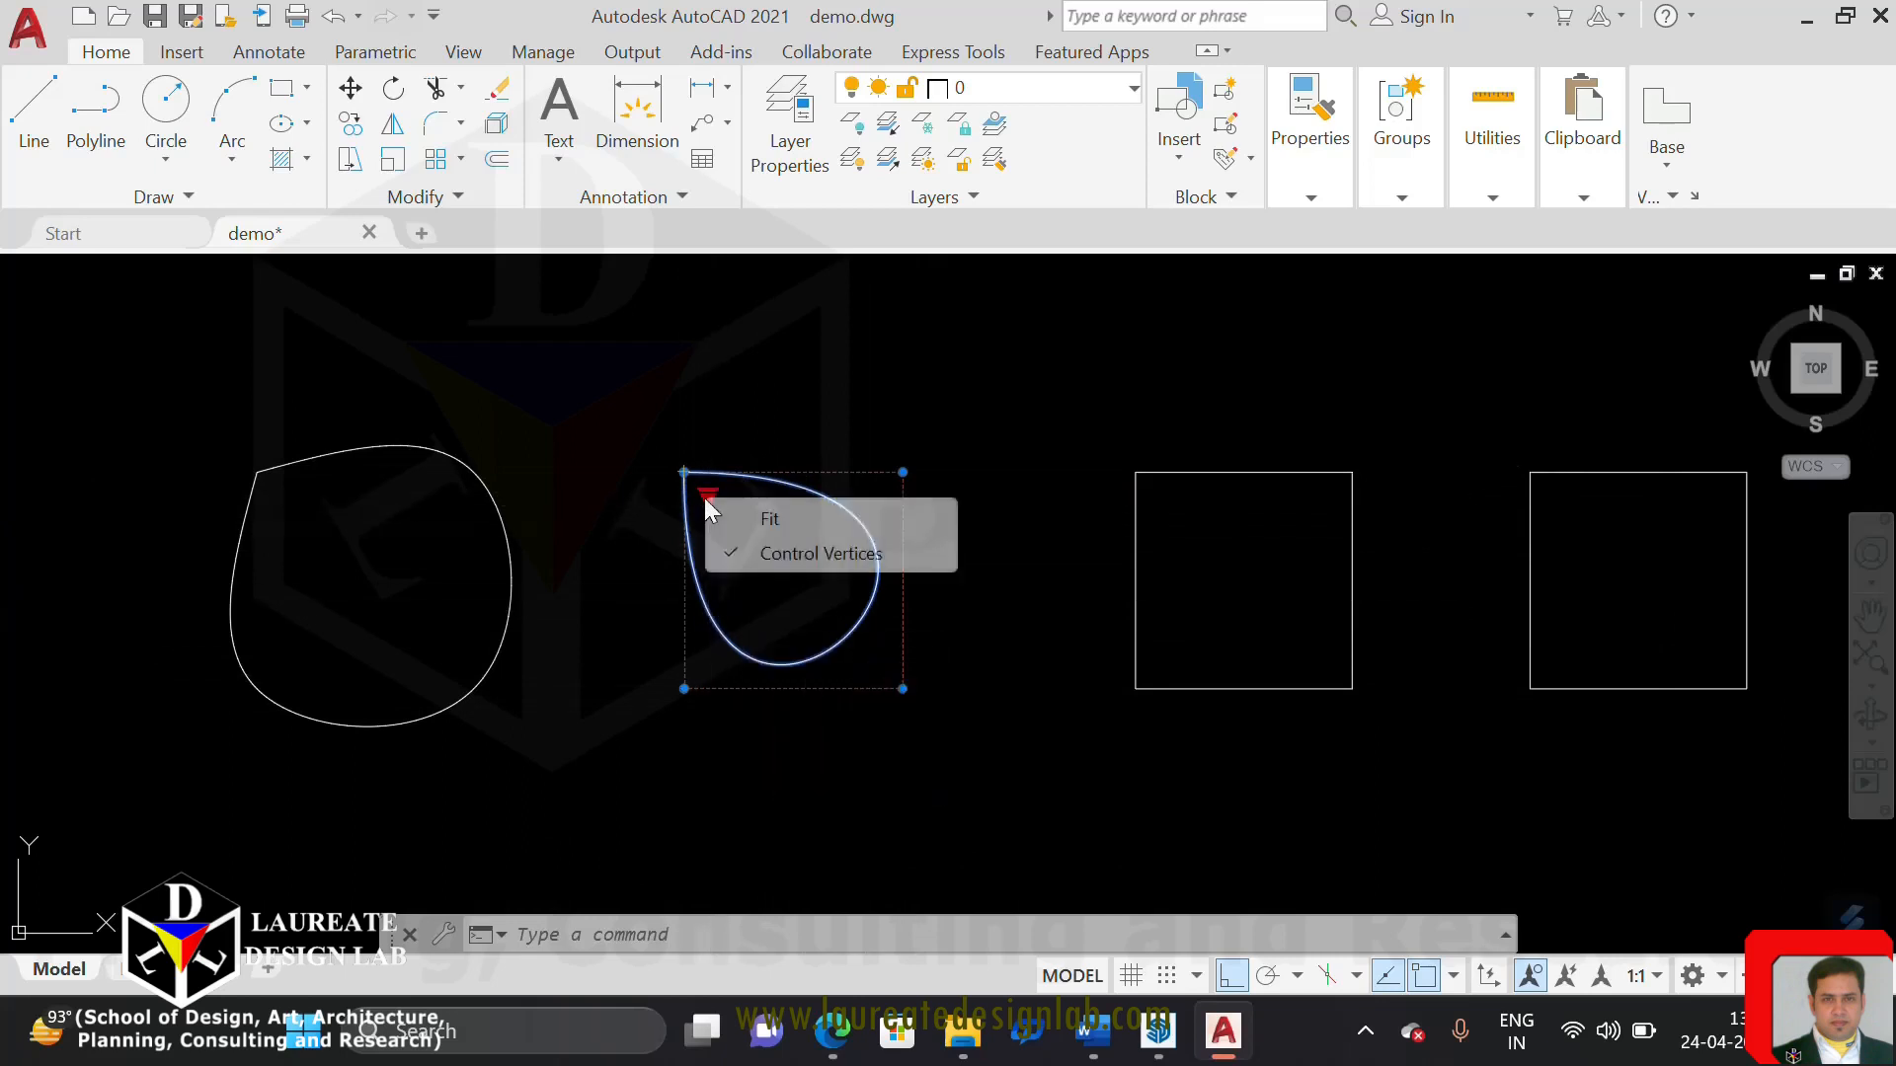
pyautogui.click(785, 521)
pyautogui.press('Escape')
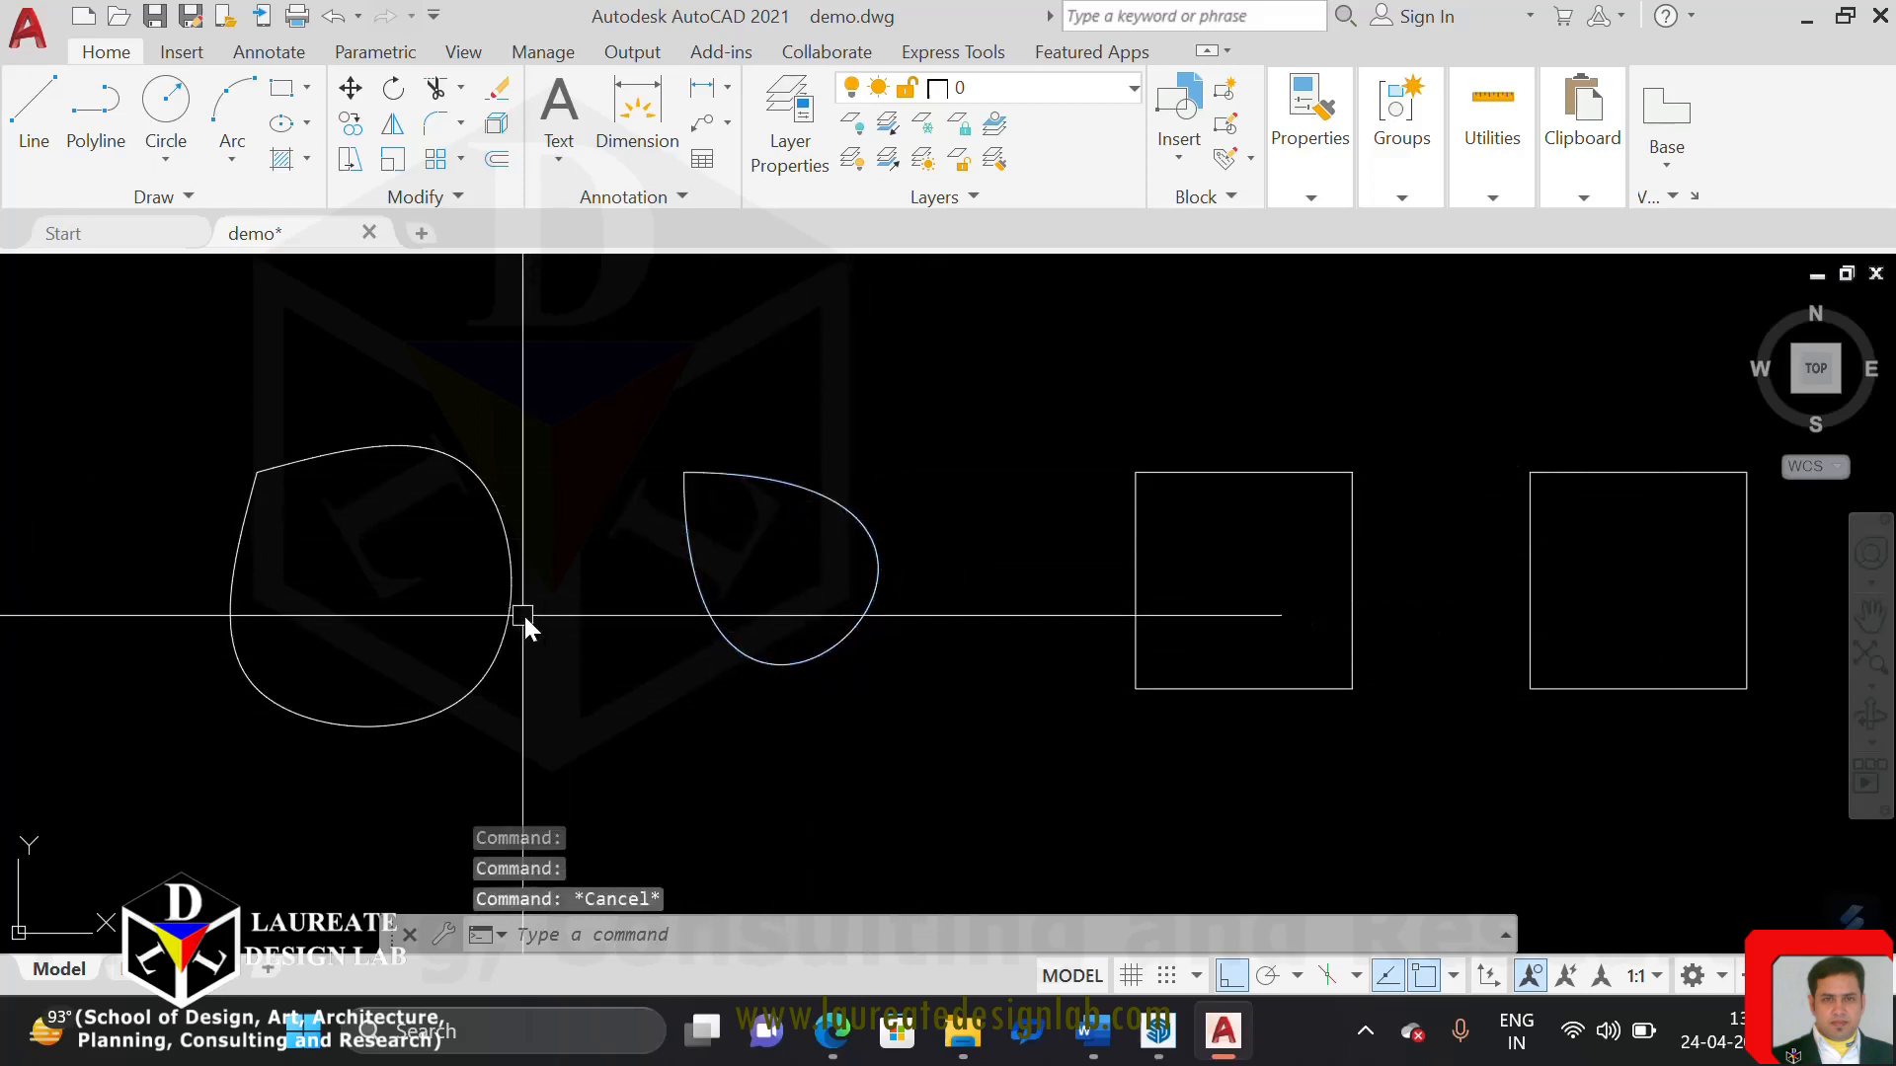
# Switch the first spline's grip display to Fit and back to Control Vertices
pyautogui.click(522, 616)
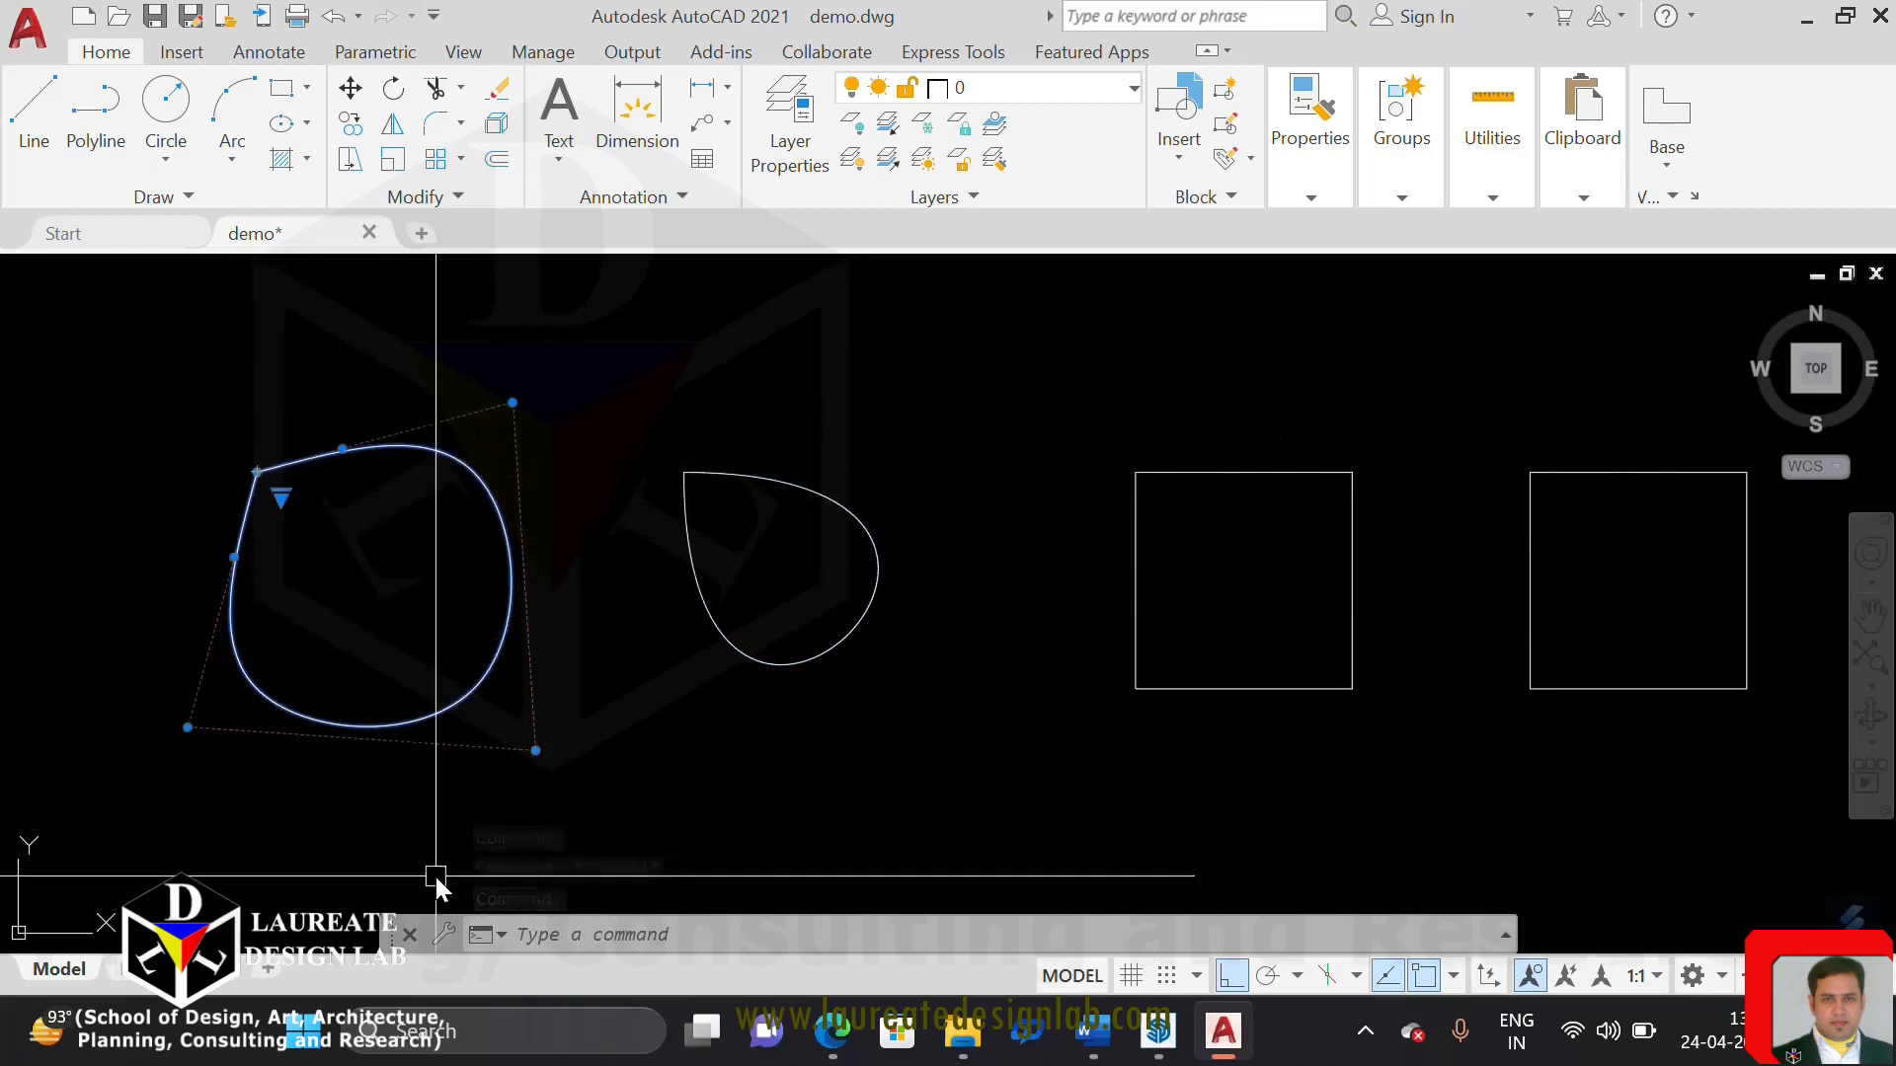
pyautogui.click(279, 499)
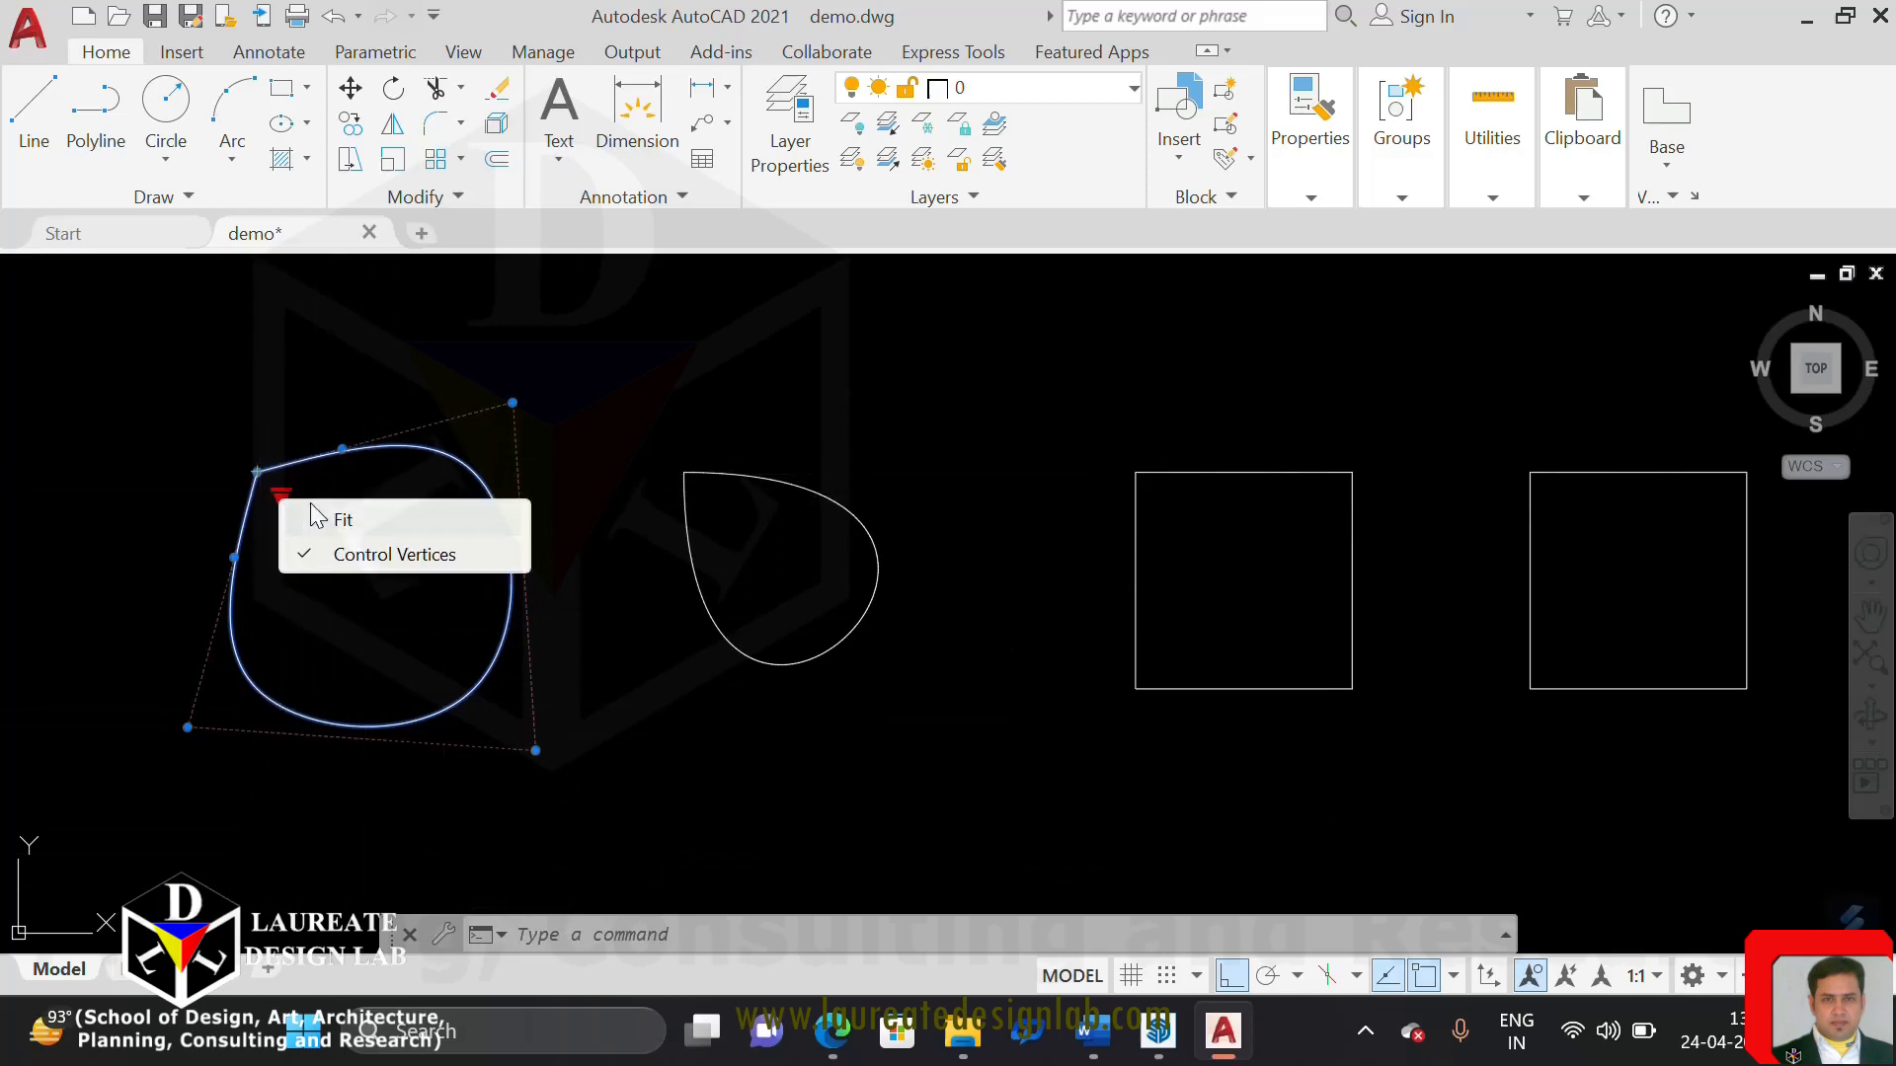
pyautogui.click(370, 530)
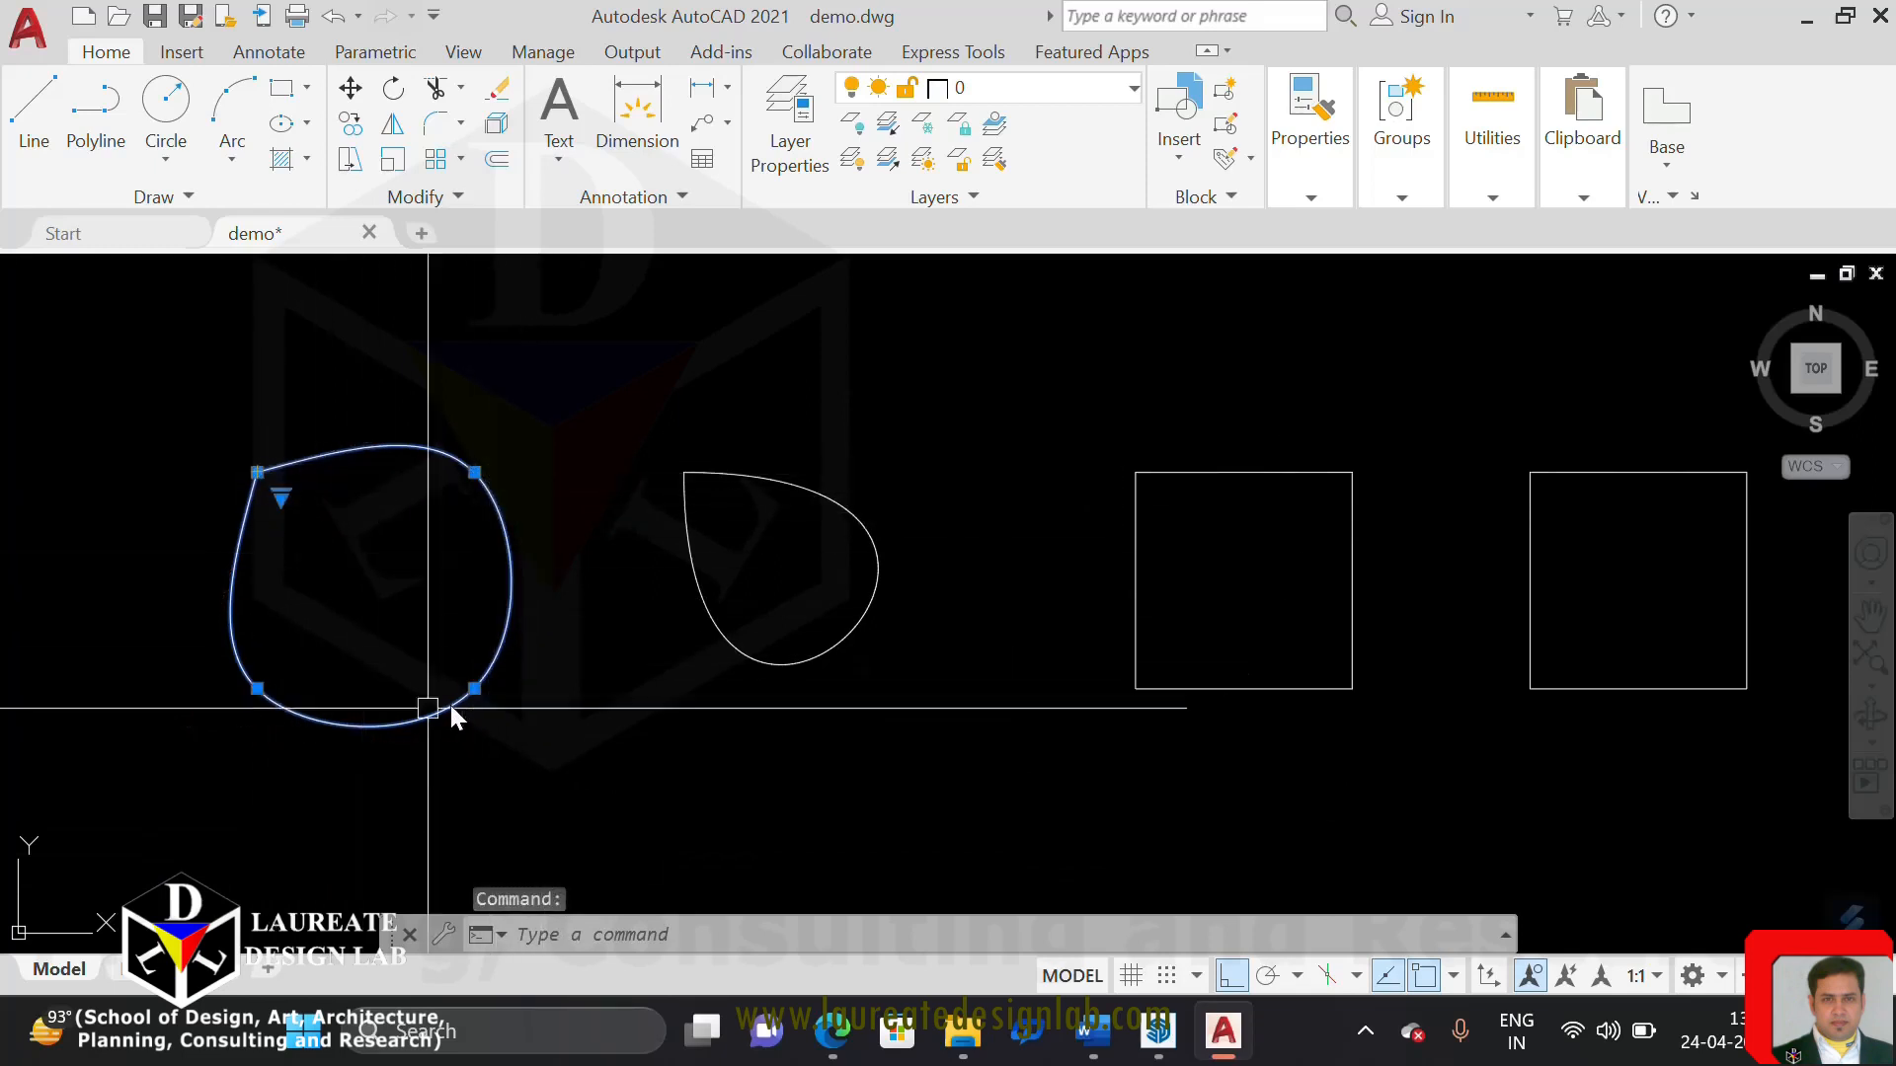
pyautogui.click(279, 498)
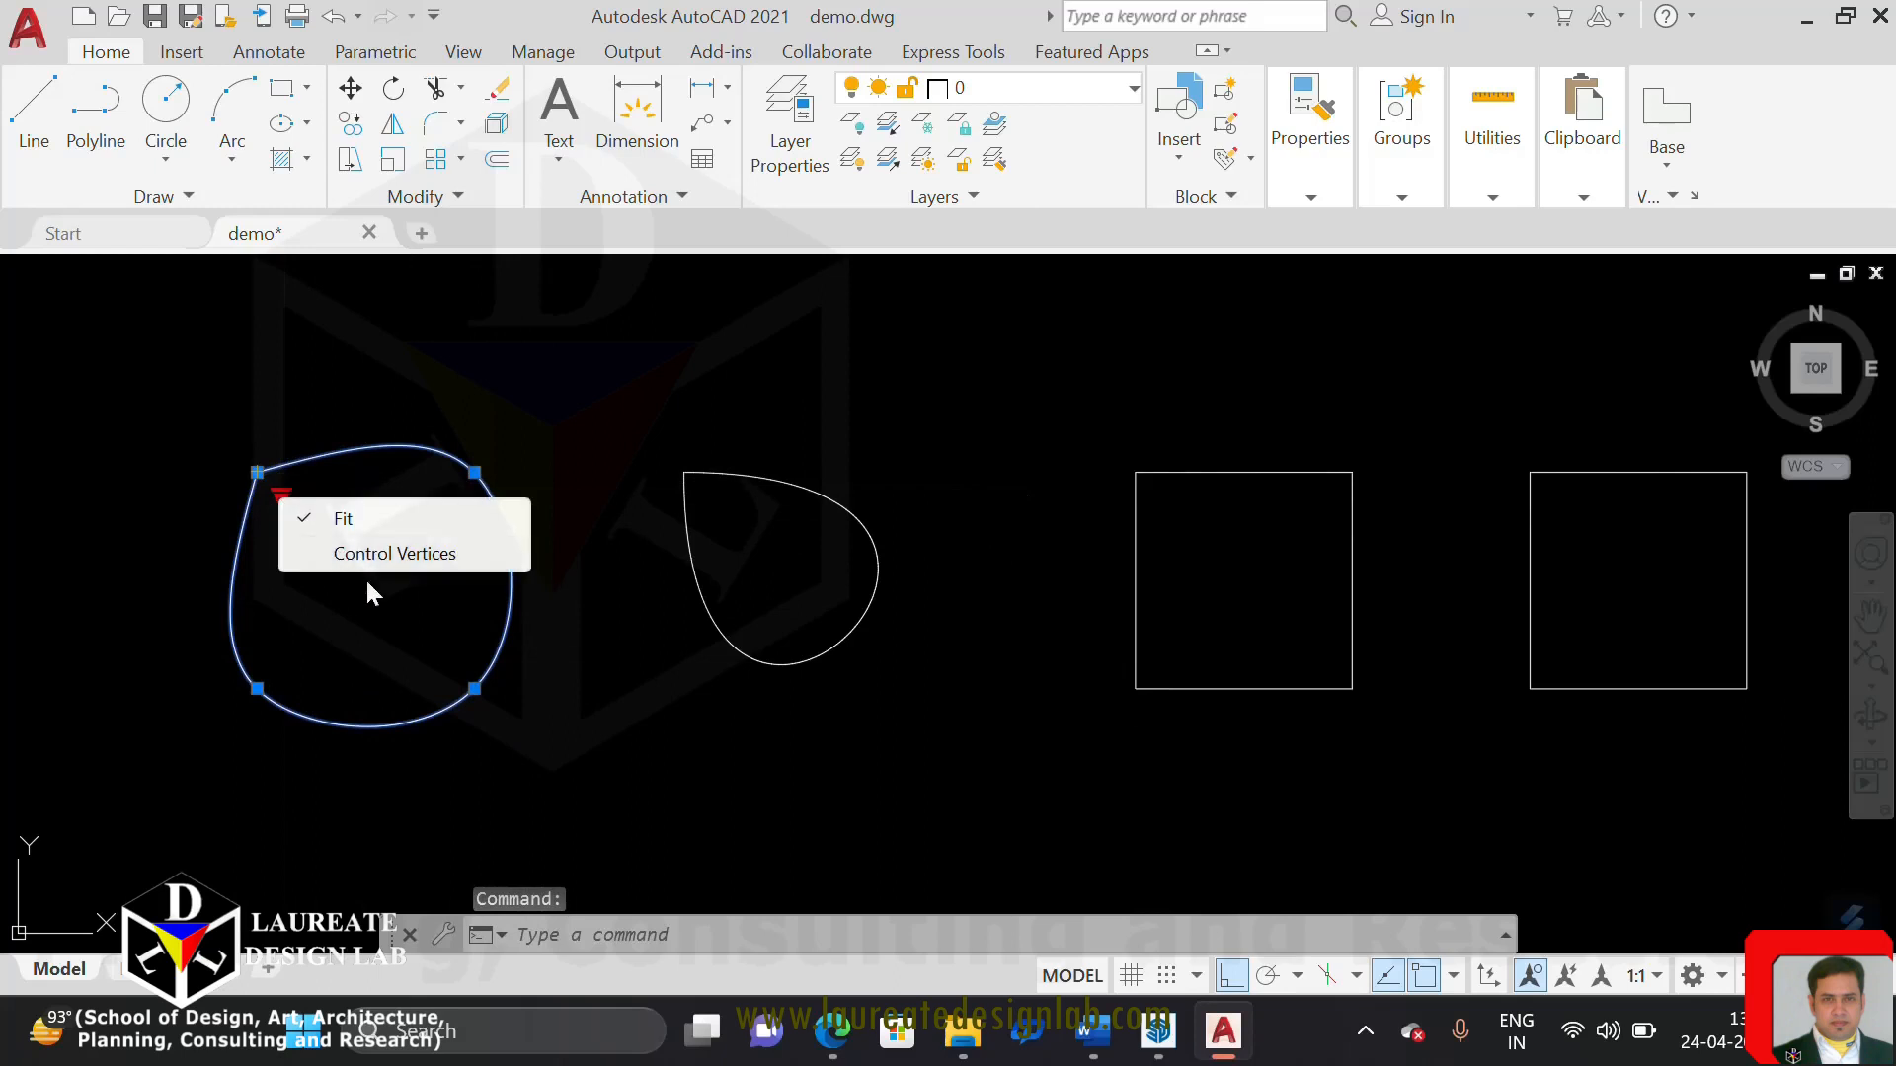
pyautogui.click(369, 553)
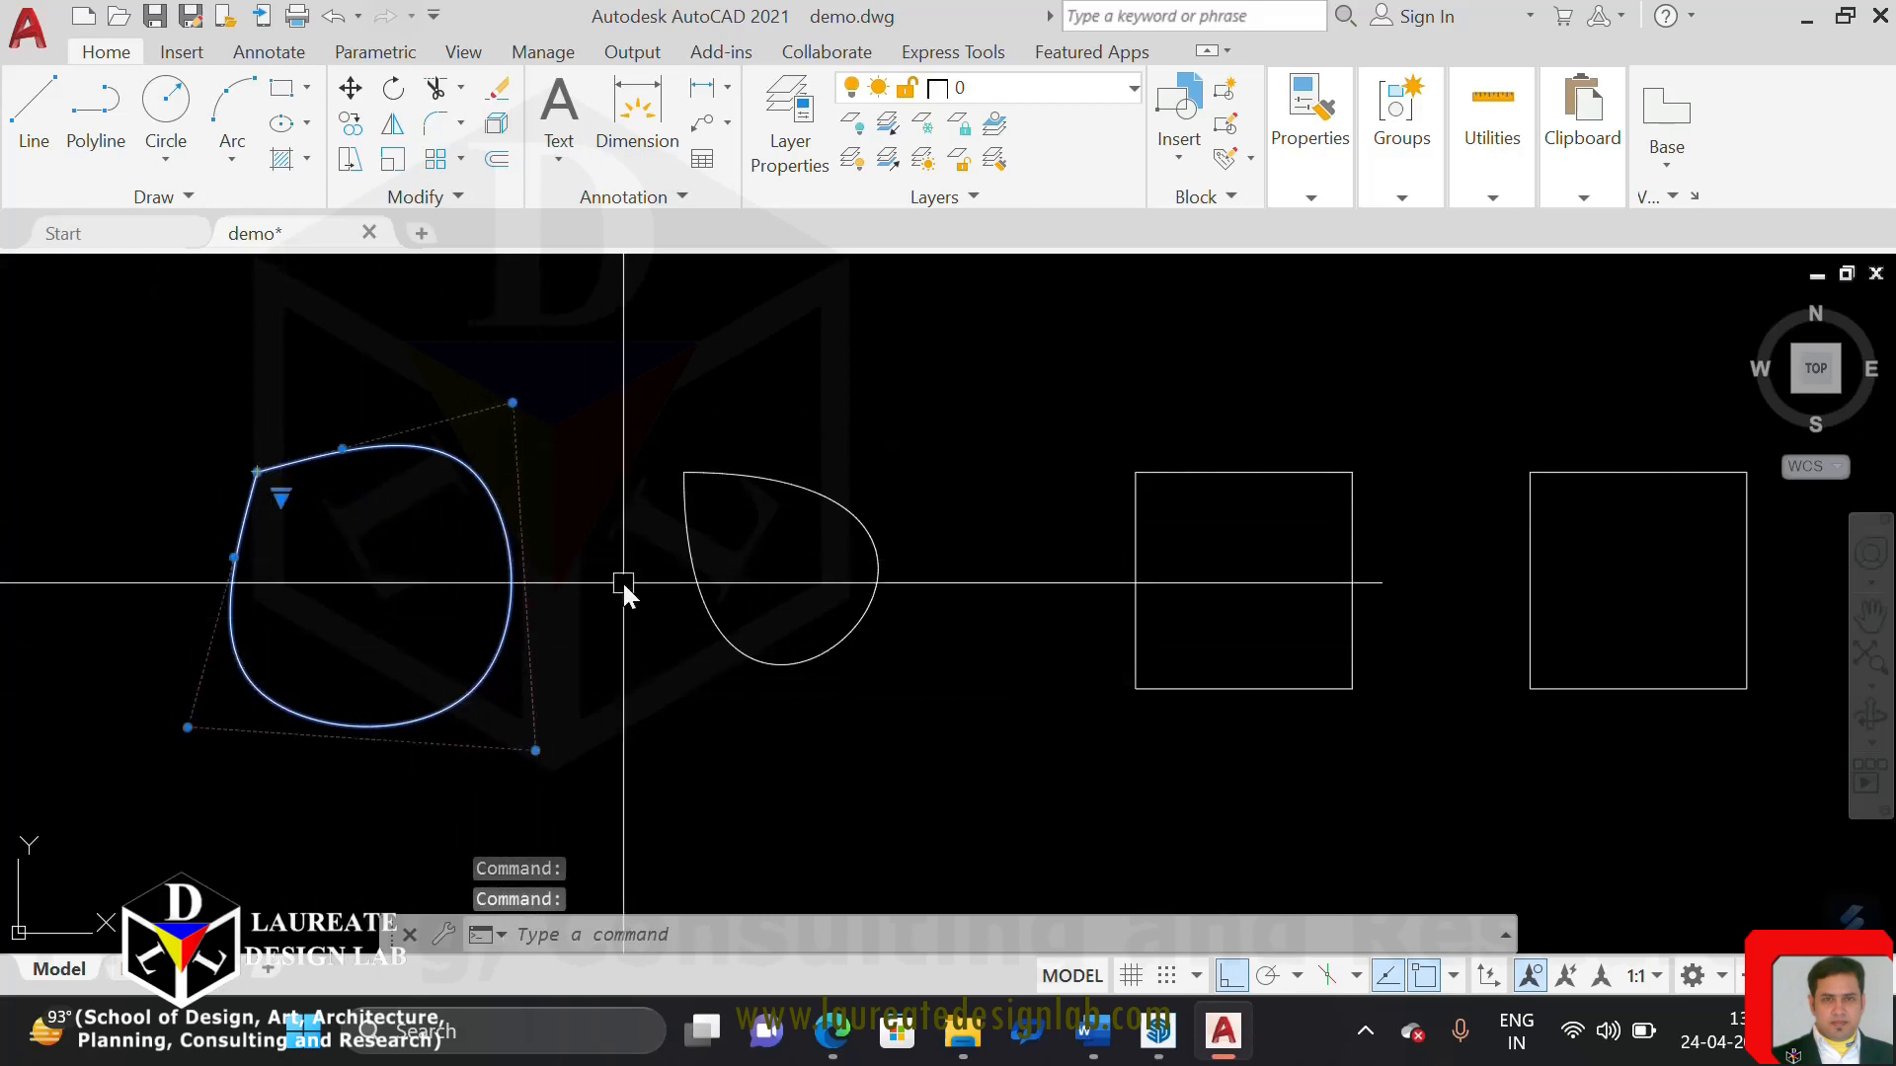
# Reselect the first spline to view its control vertices and save the drawing
pyautogui.press('Escape')
pyautogui.click(511, 578)
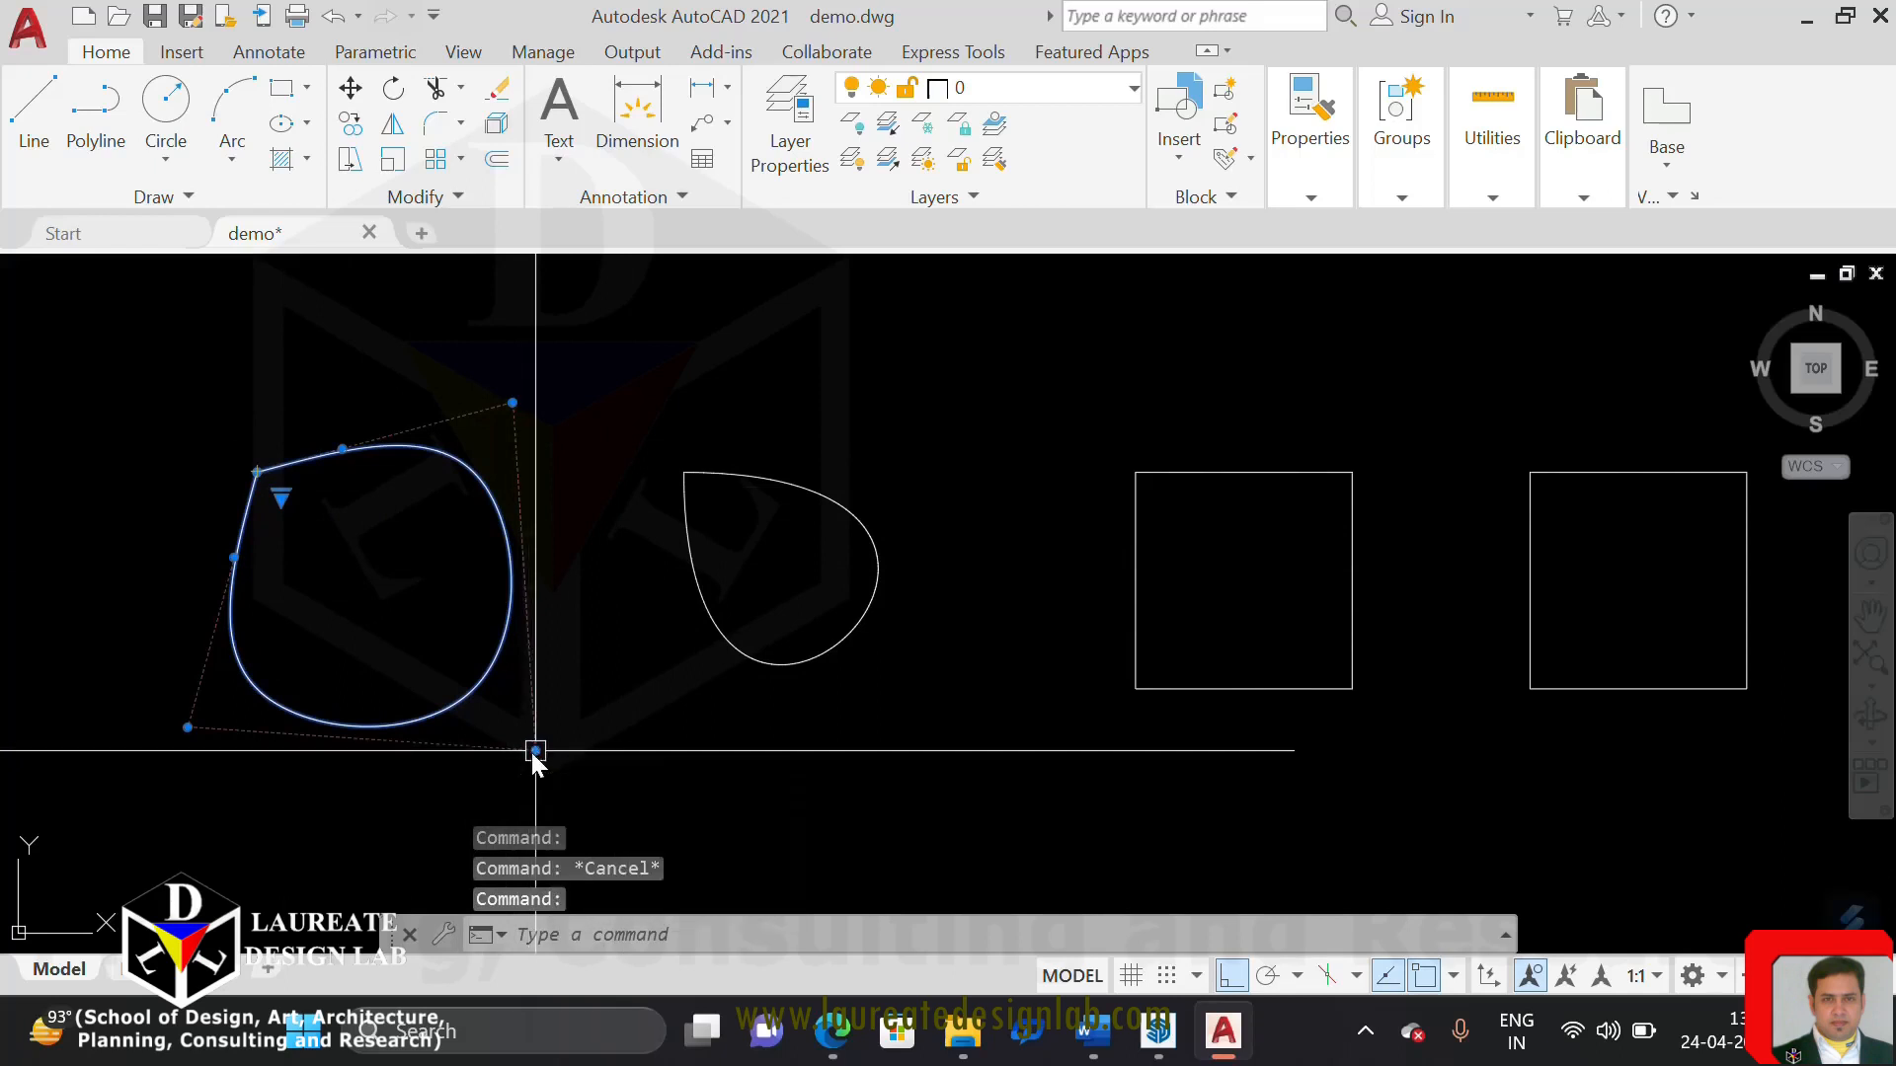
pyautogui.click(156, 16)
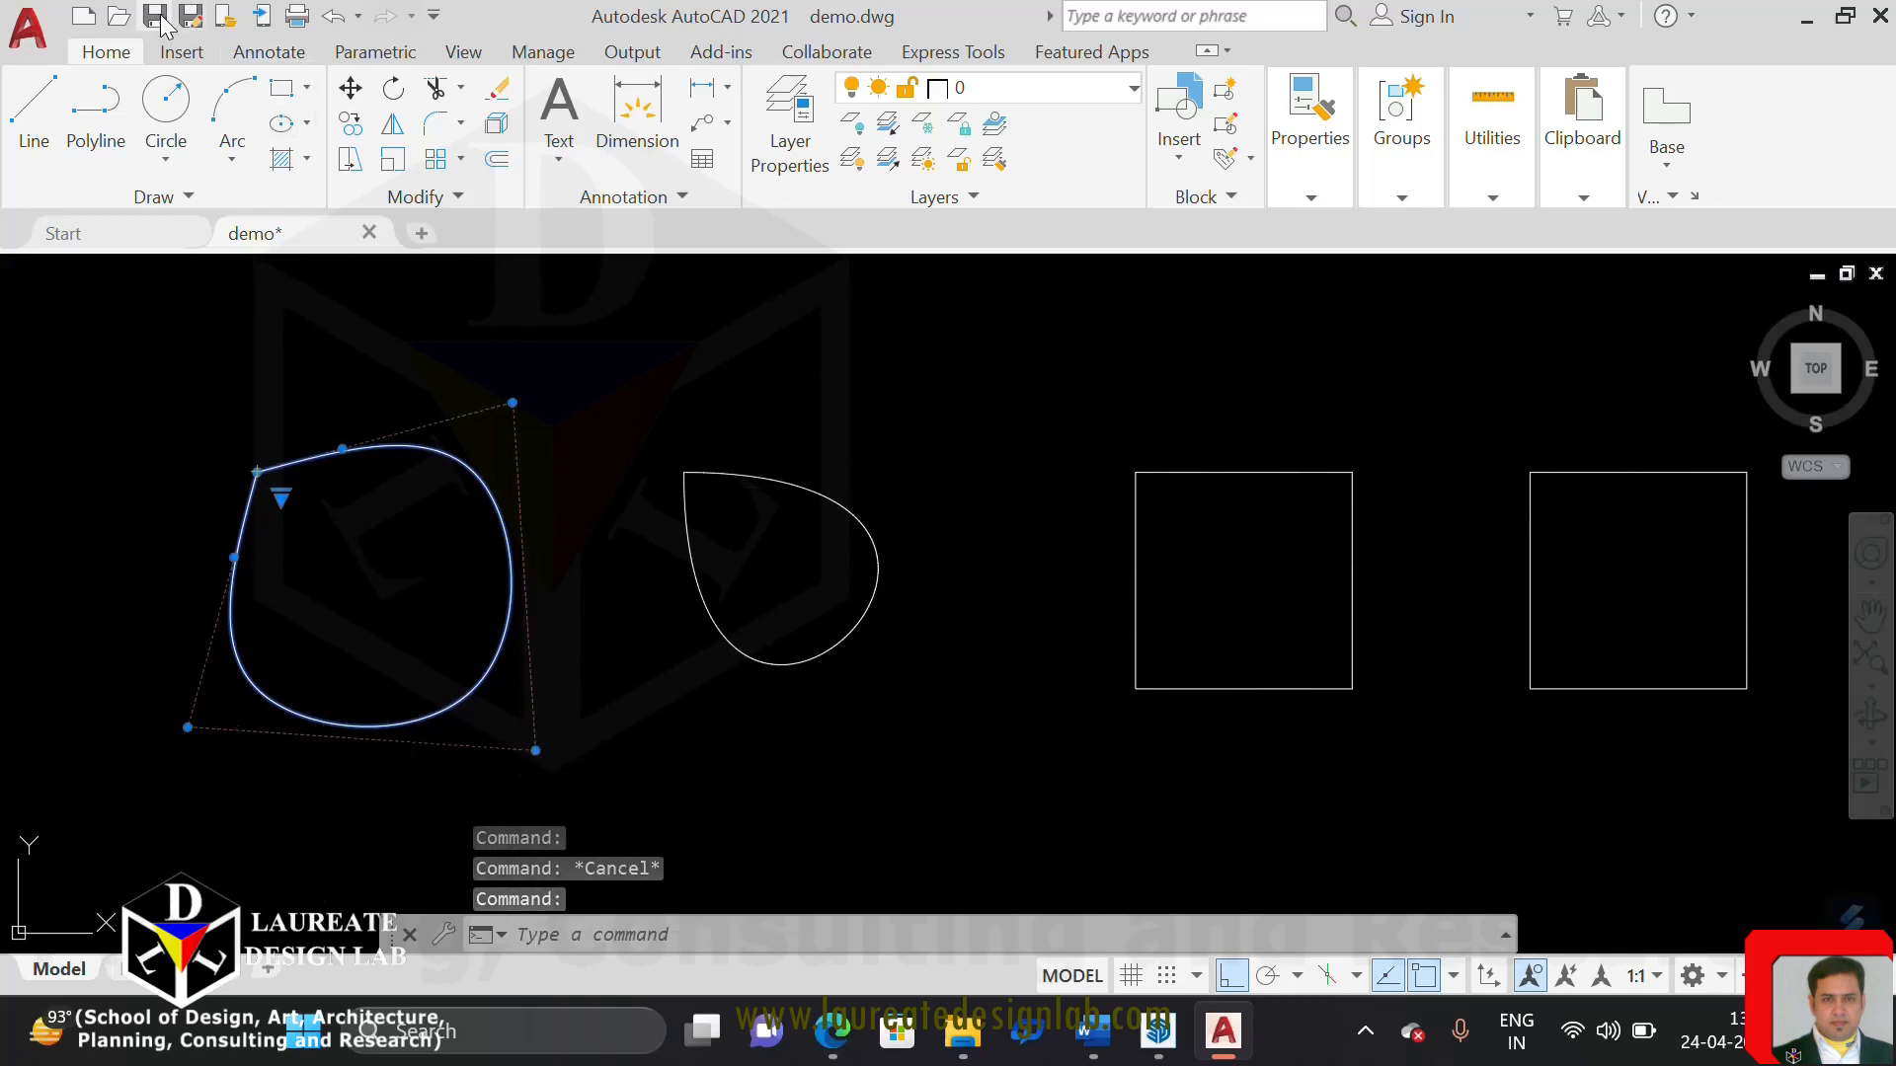
# With Ortho off, stretch the first spline's lower-right control vertex diagonally to beyond the curve's upper-left corner
pyautogui.click(455, 707)
pyautogui.click(457, 709)
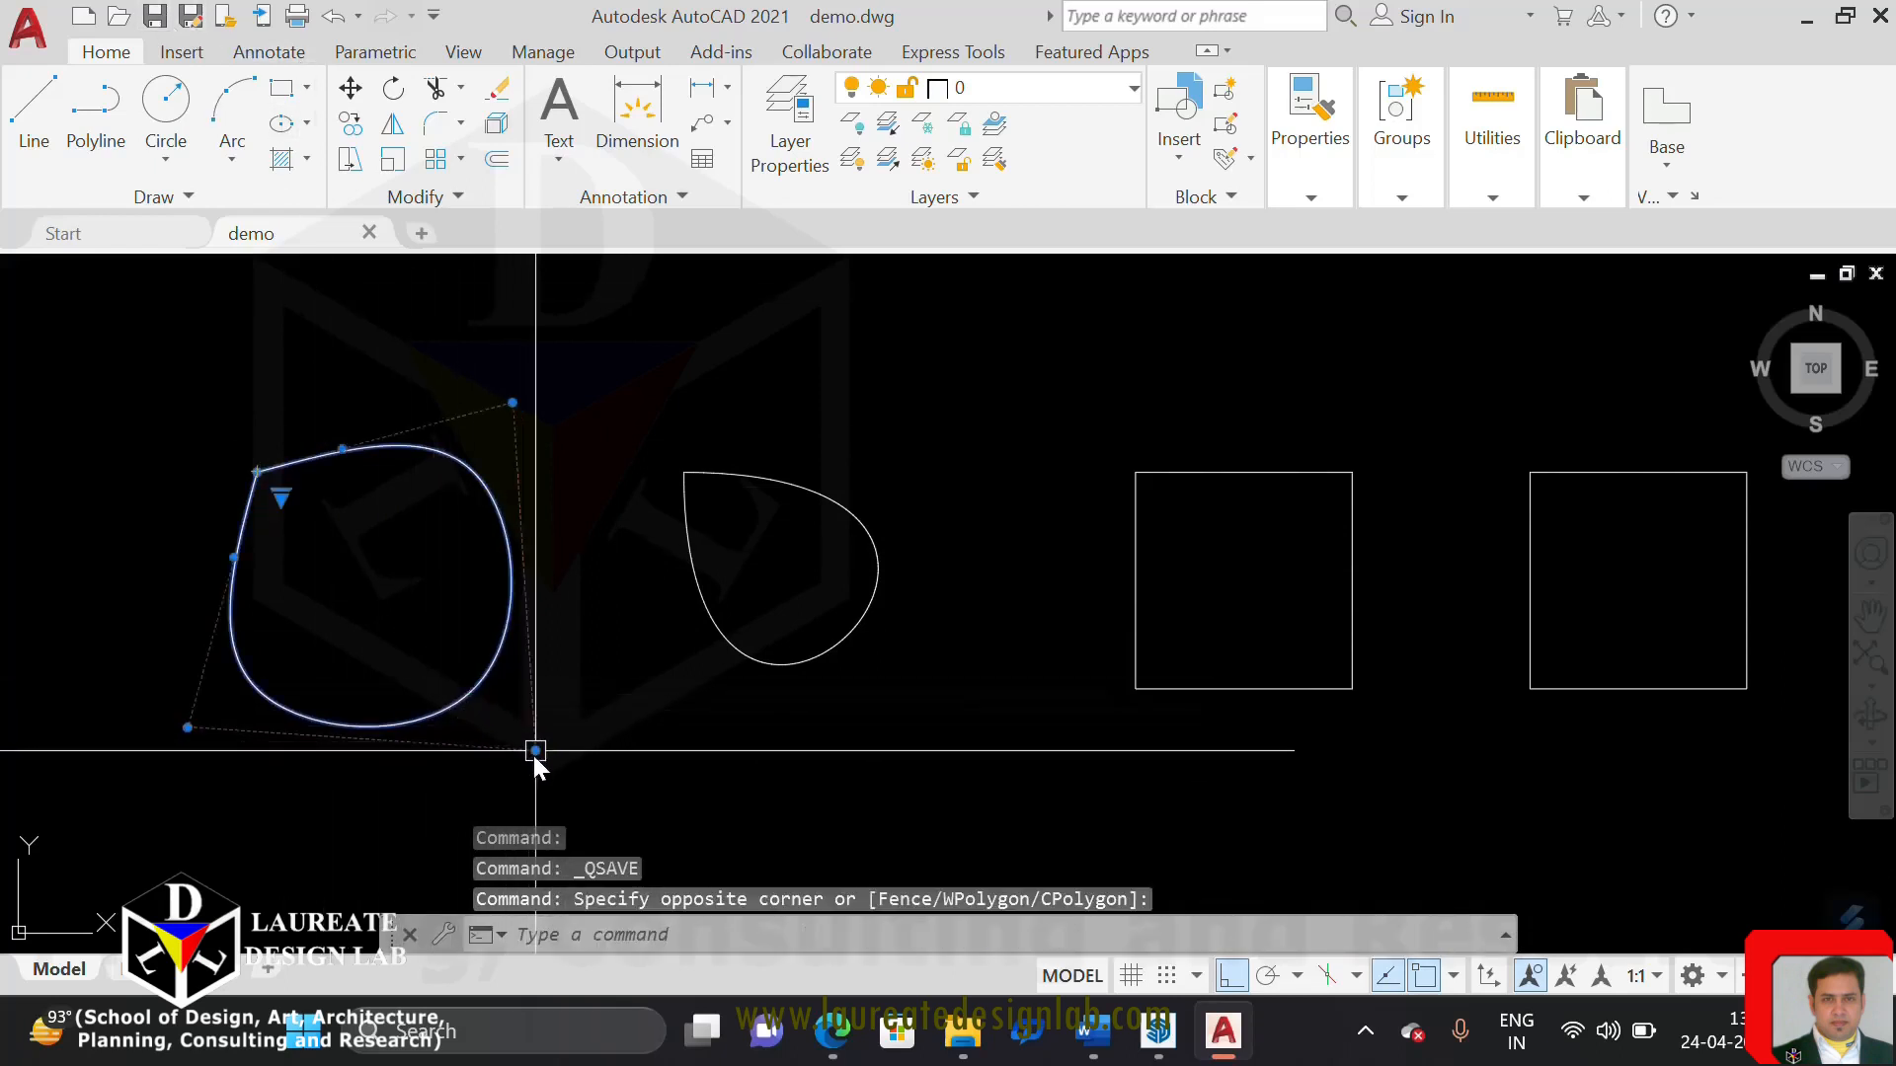
pyautogui.click(535, 704)
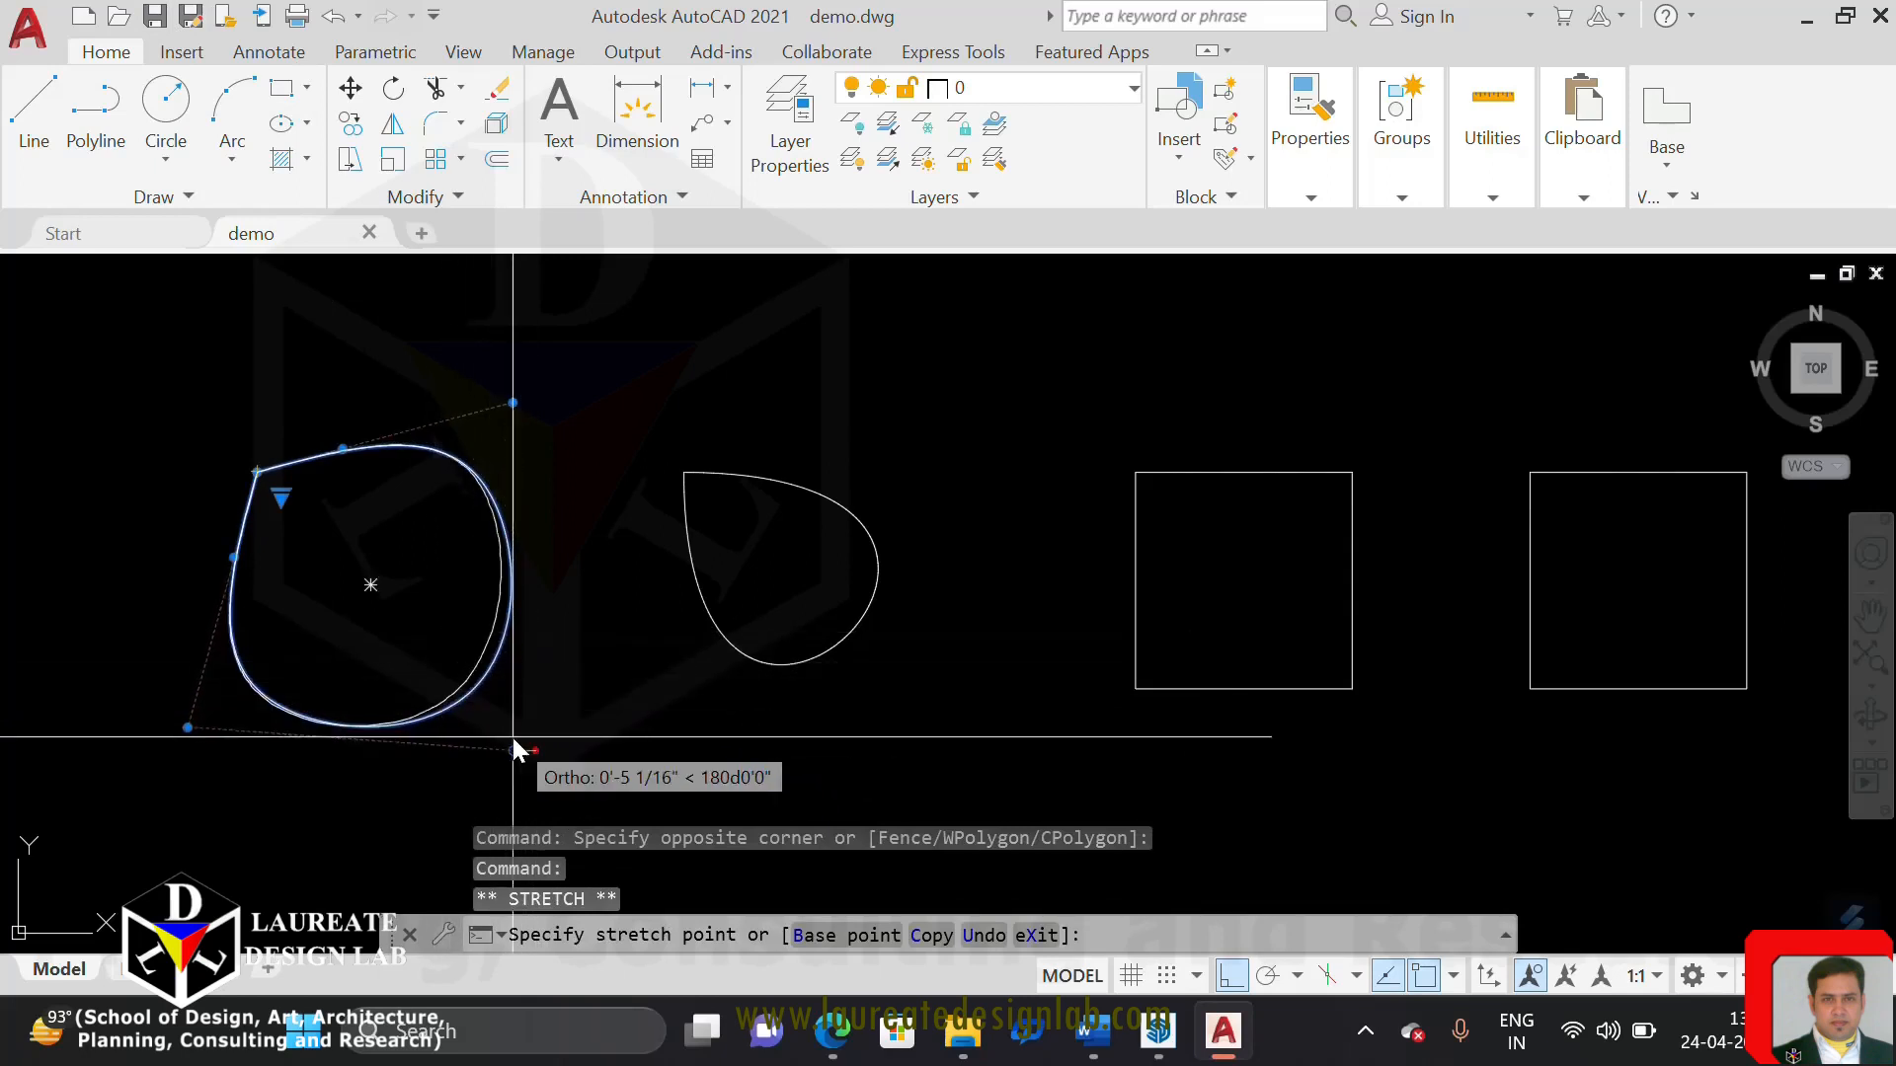
pyautogui.click(1231, 977)
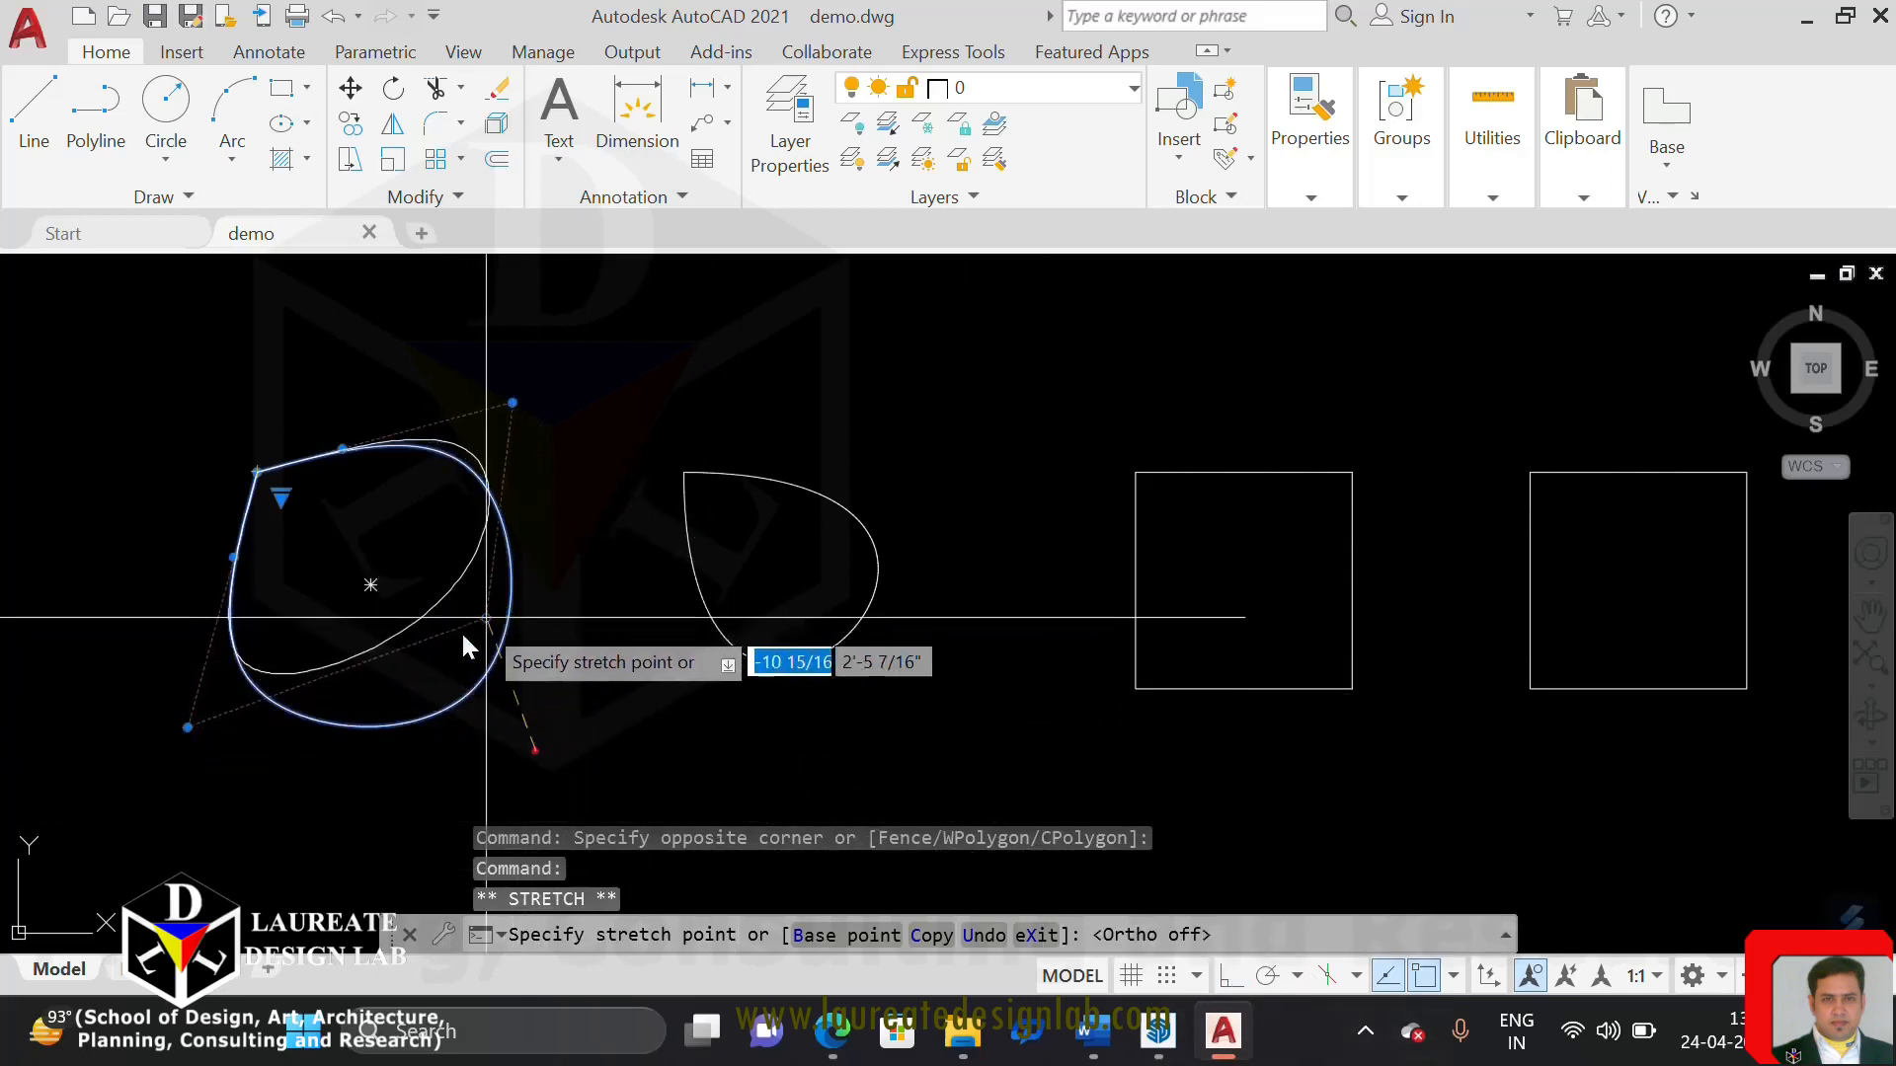
pyautogui.click(152, 376)
pyautogui.press('Escape')
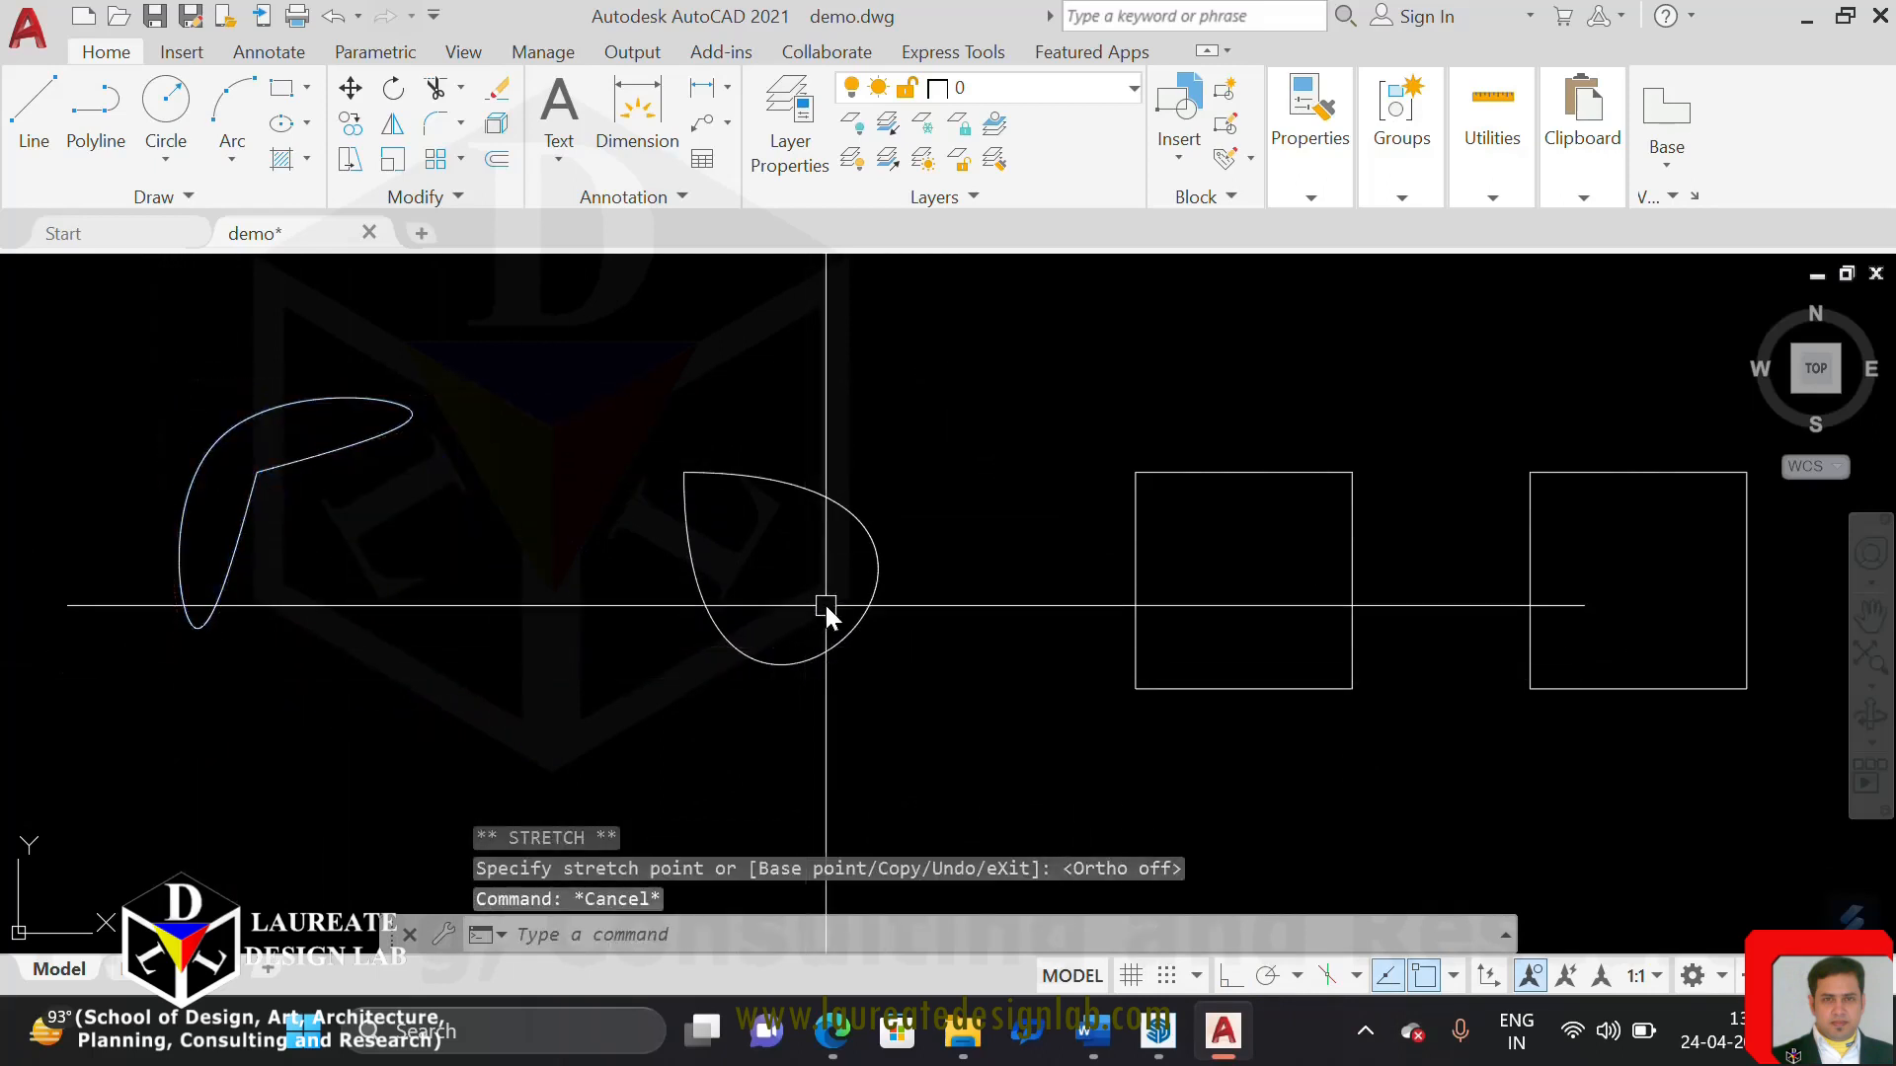
# Try stretching the second spline's lower-right fit point outward and undo the grip edit
pyautogui.click(852, 506)
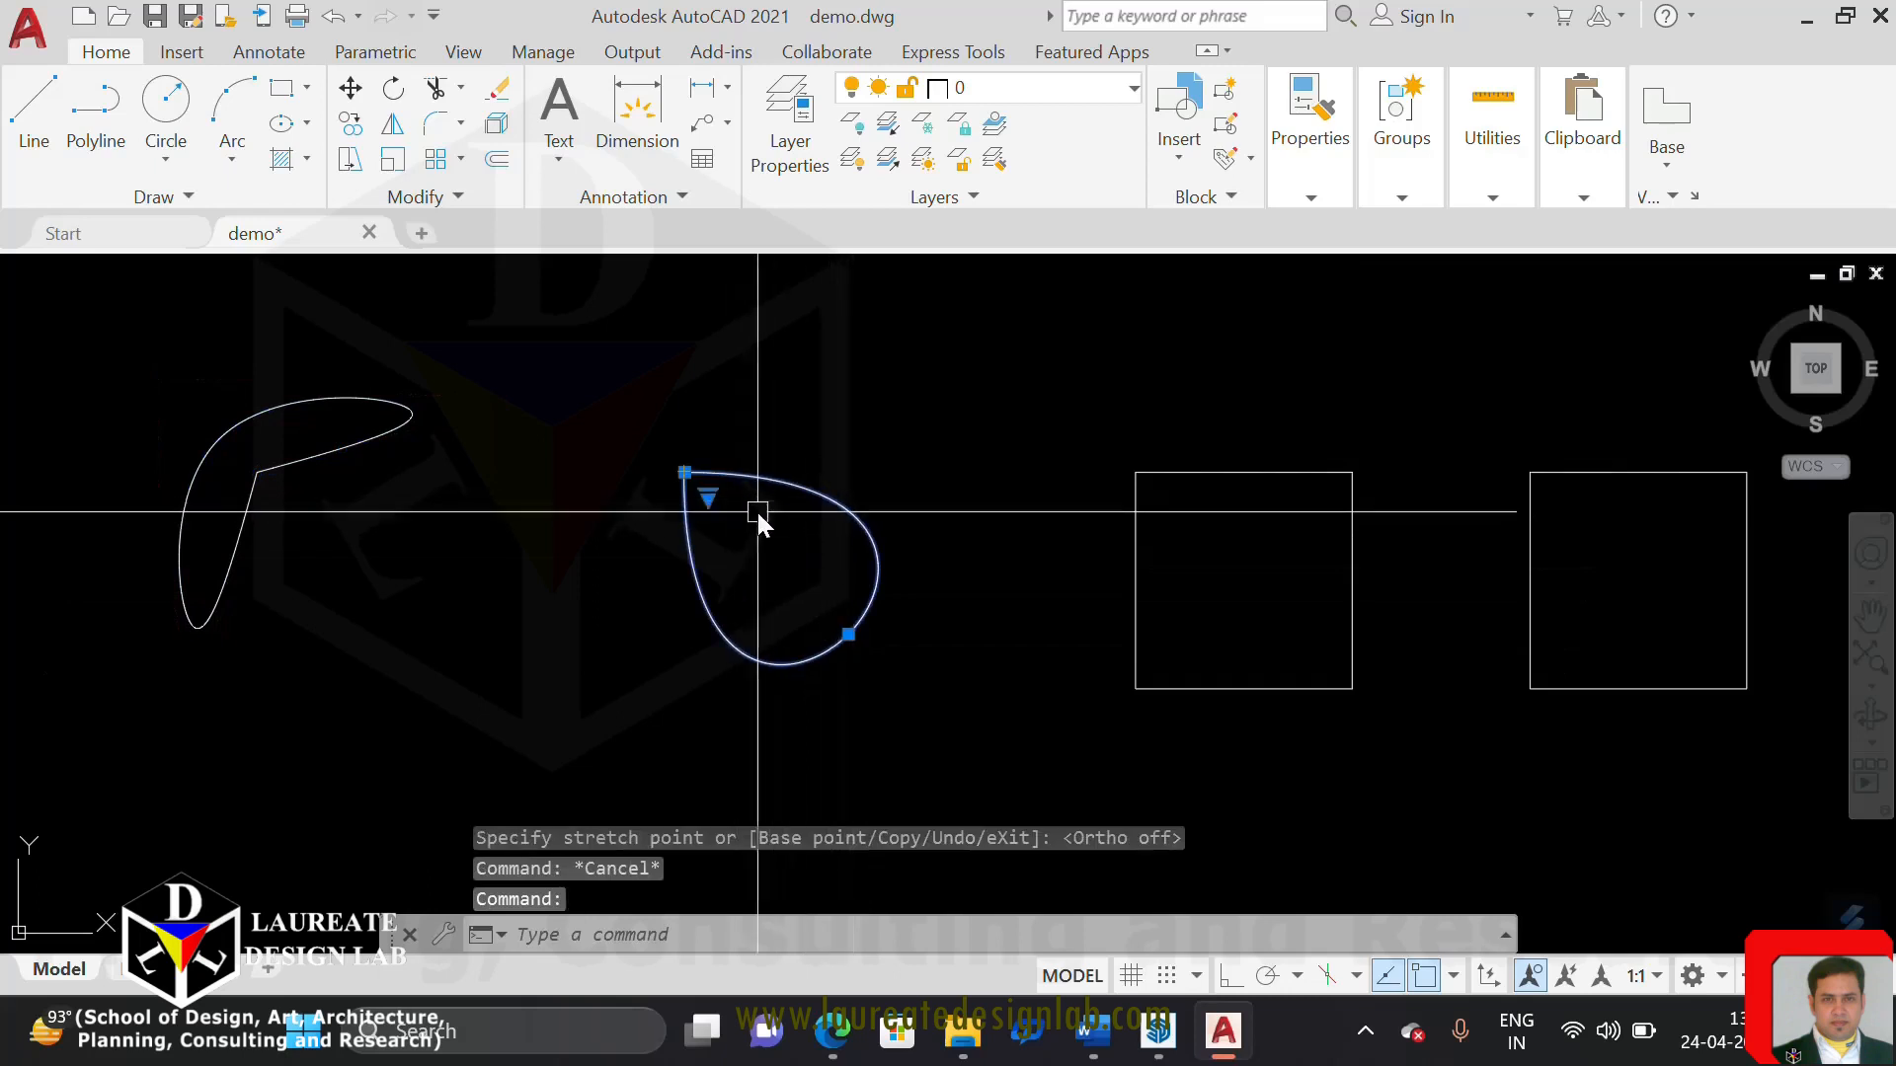
pyautogui.click(850, 635)
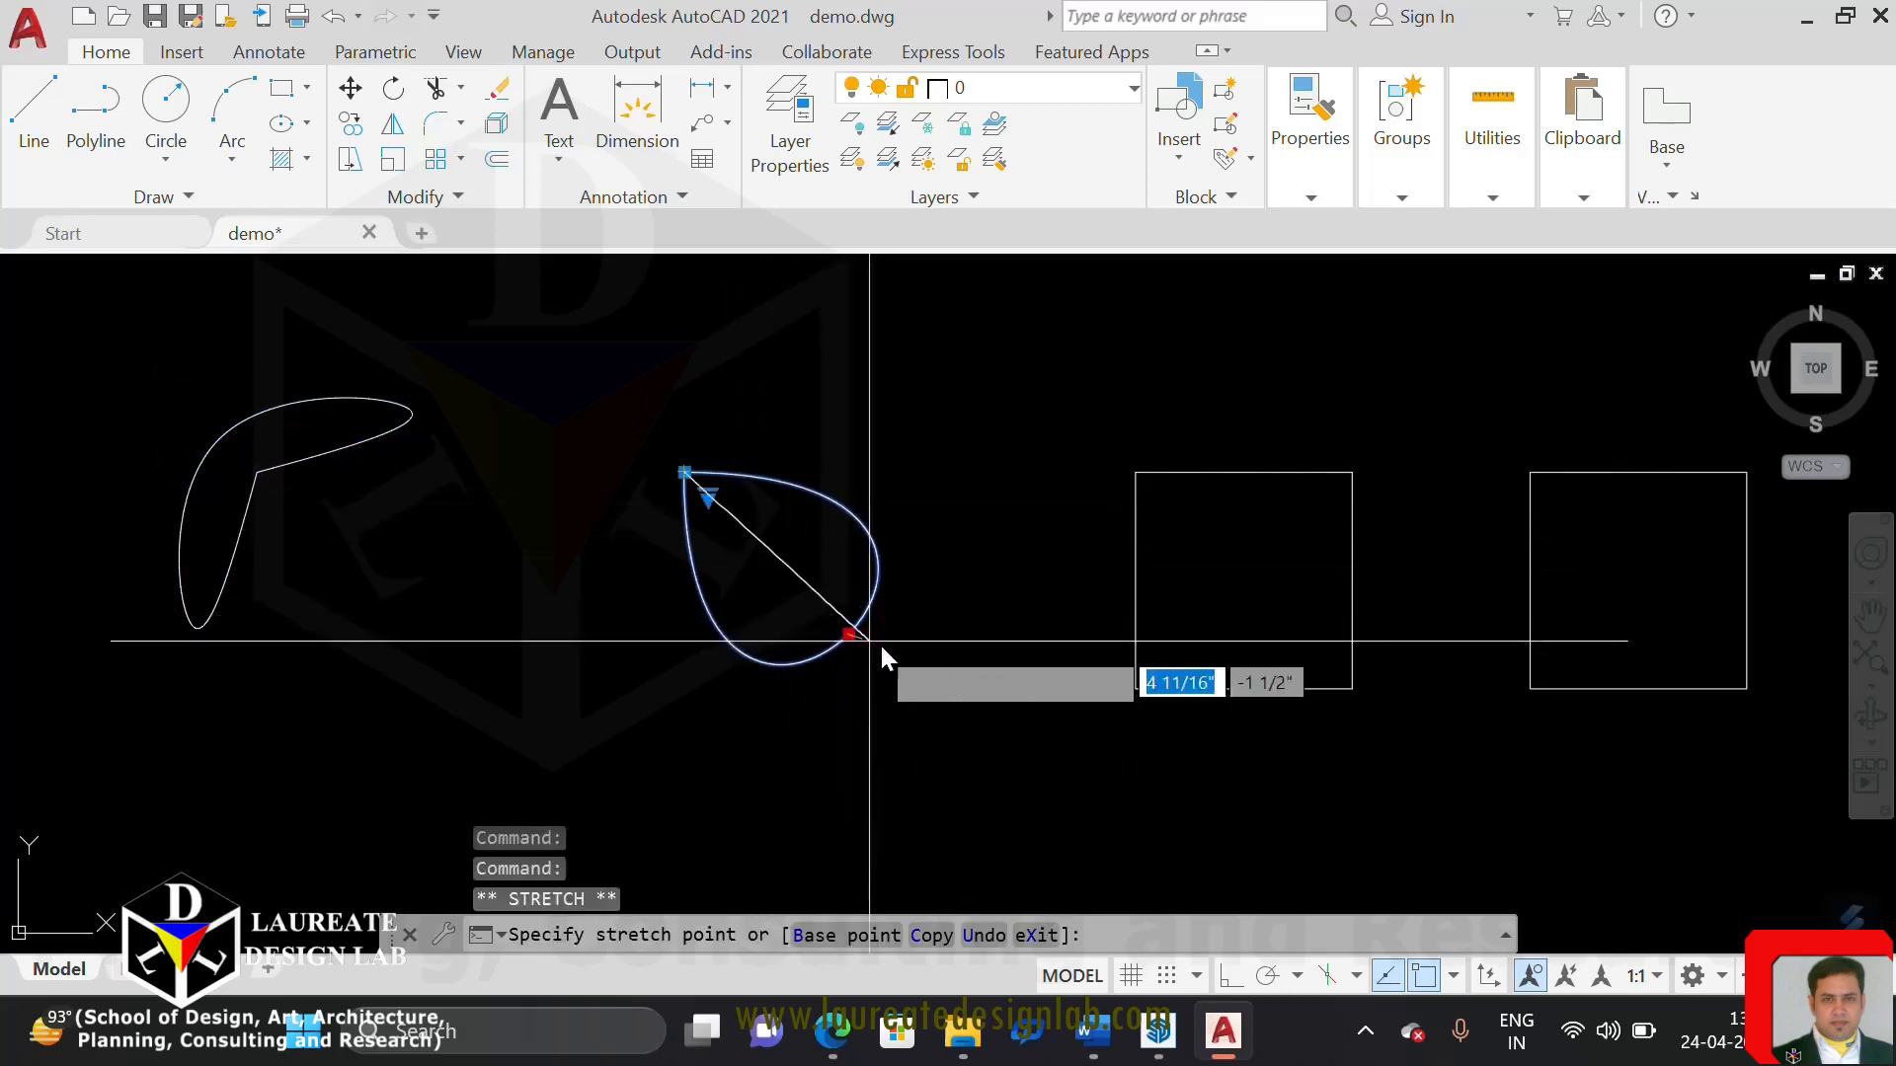
pyautogui.click(931, 688)
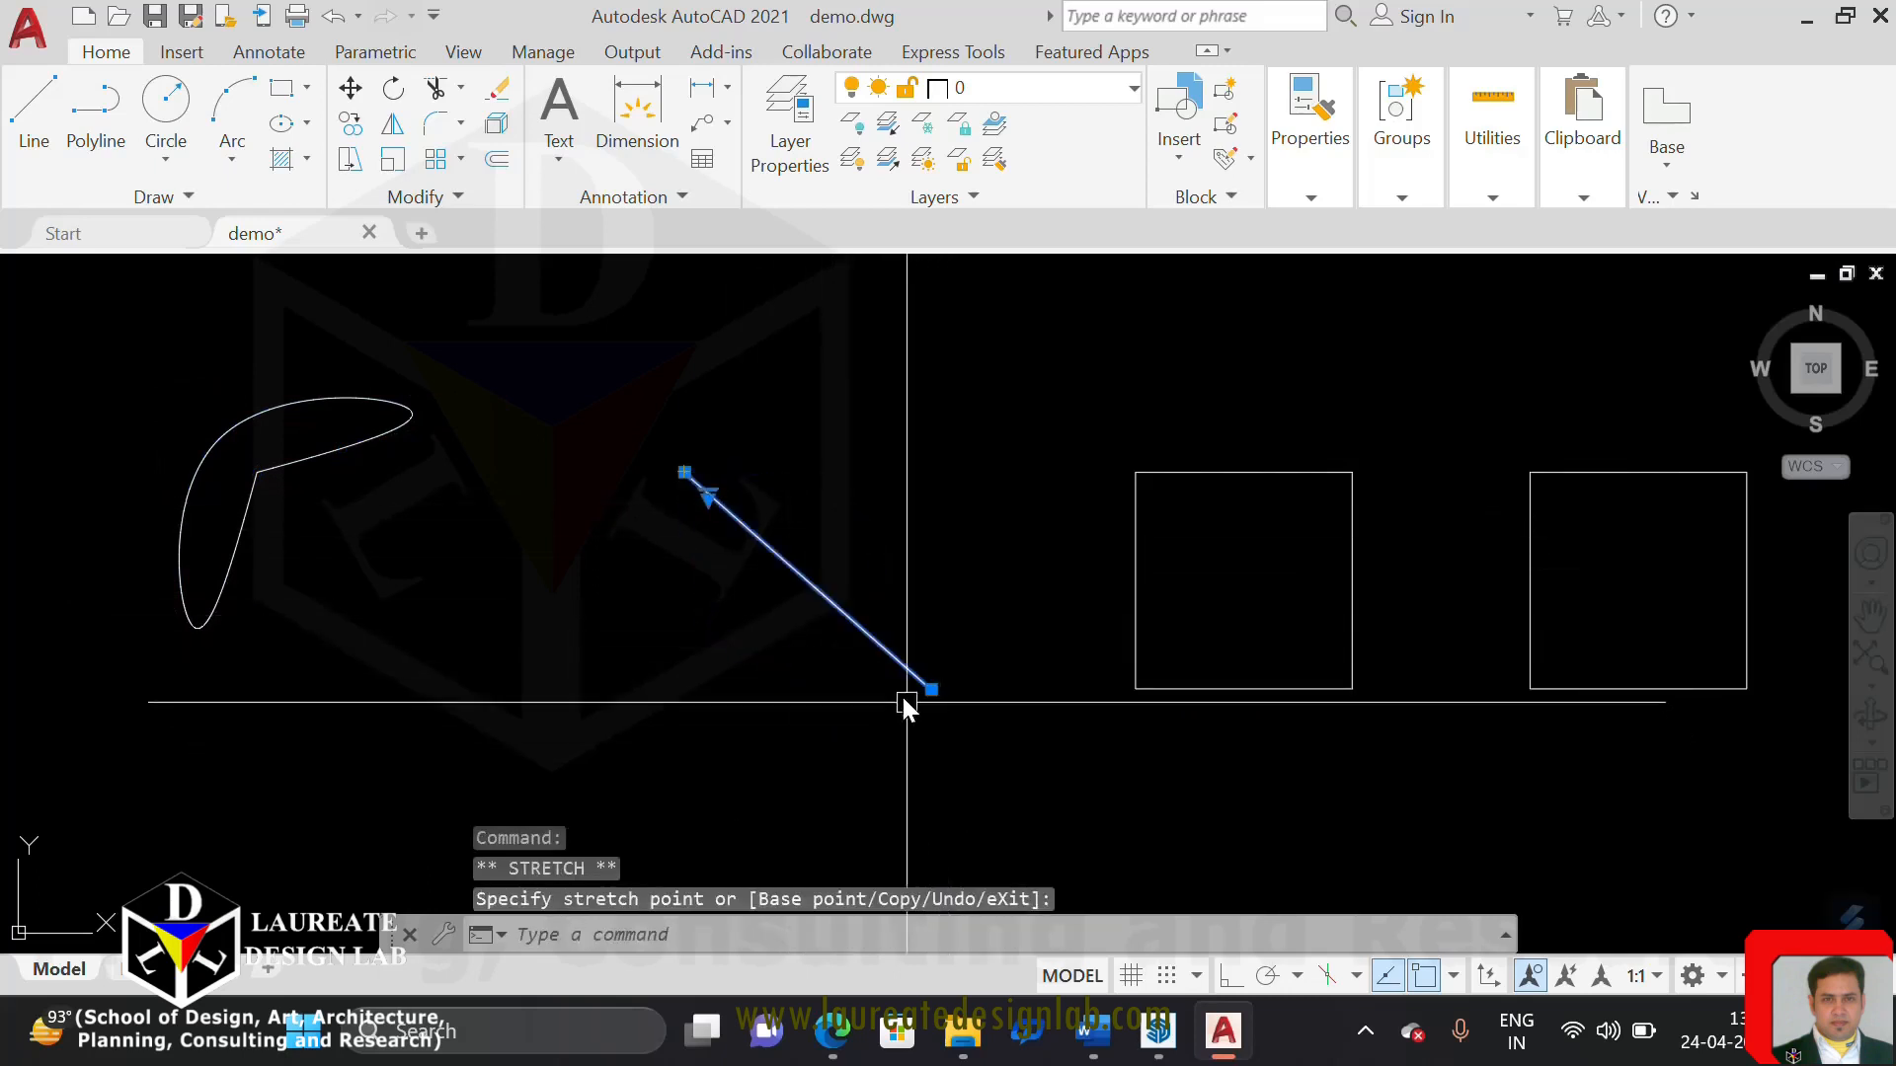
pyautogui.press('Escape')
pyautogui.press('Escape')
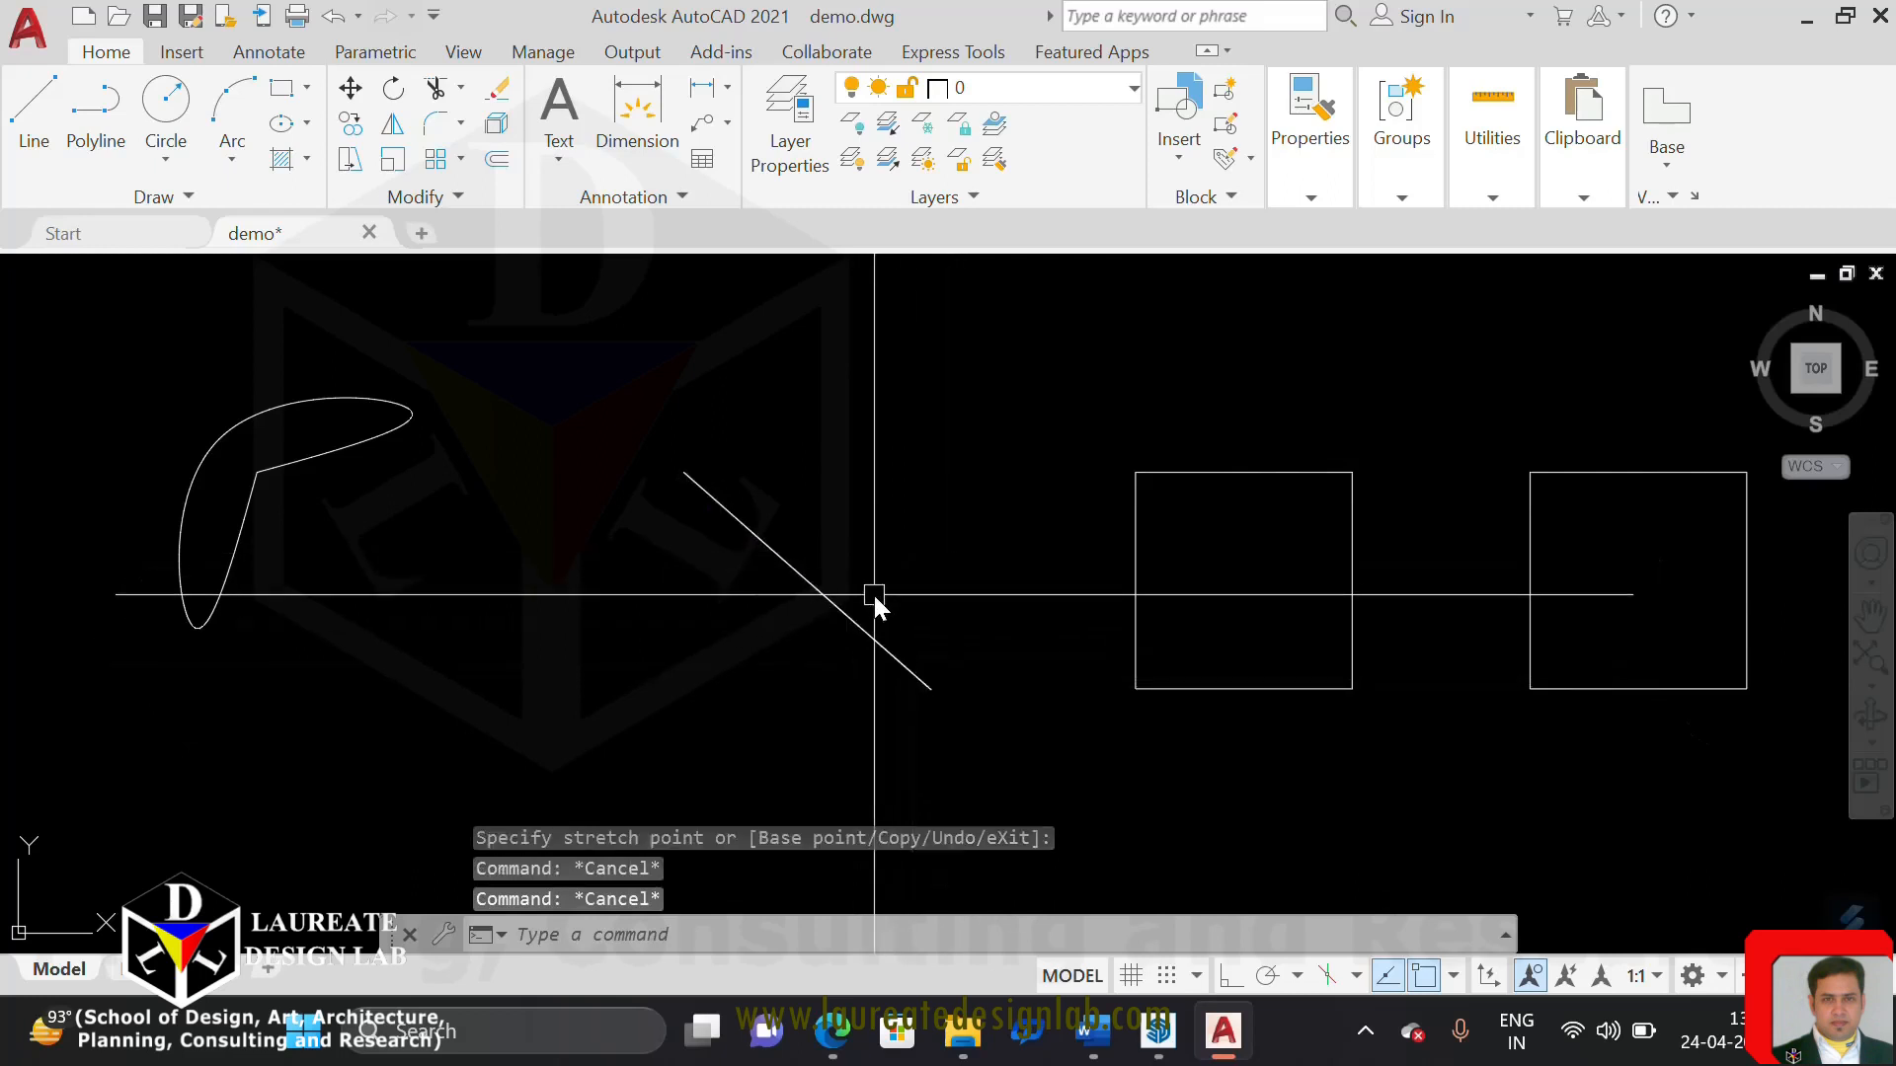
pyautogui.hotkey('ctrl', 'z')
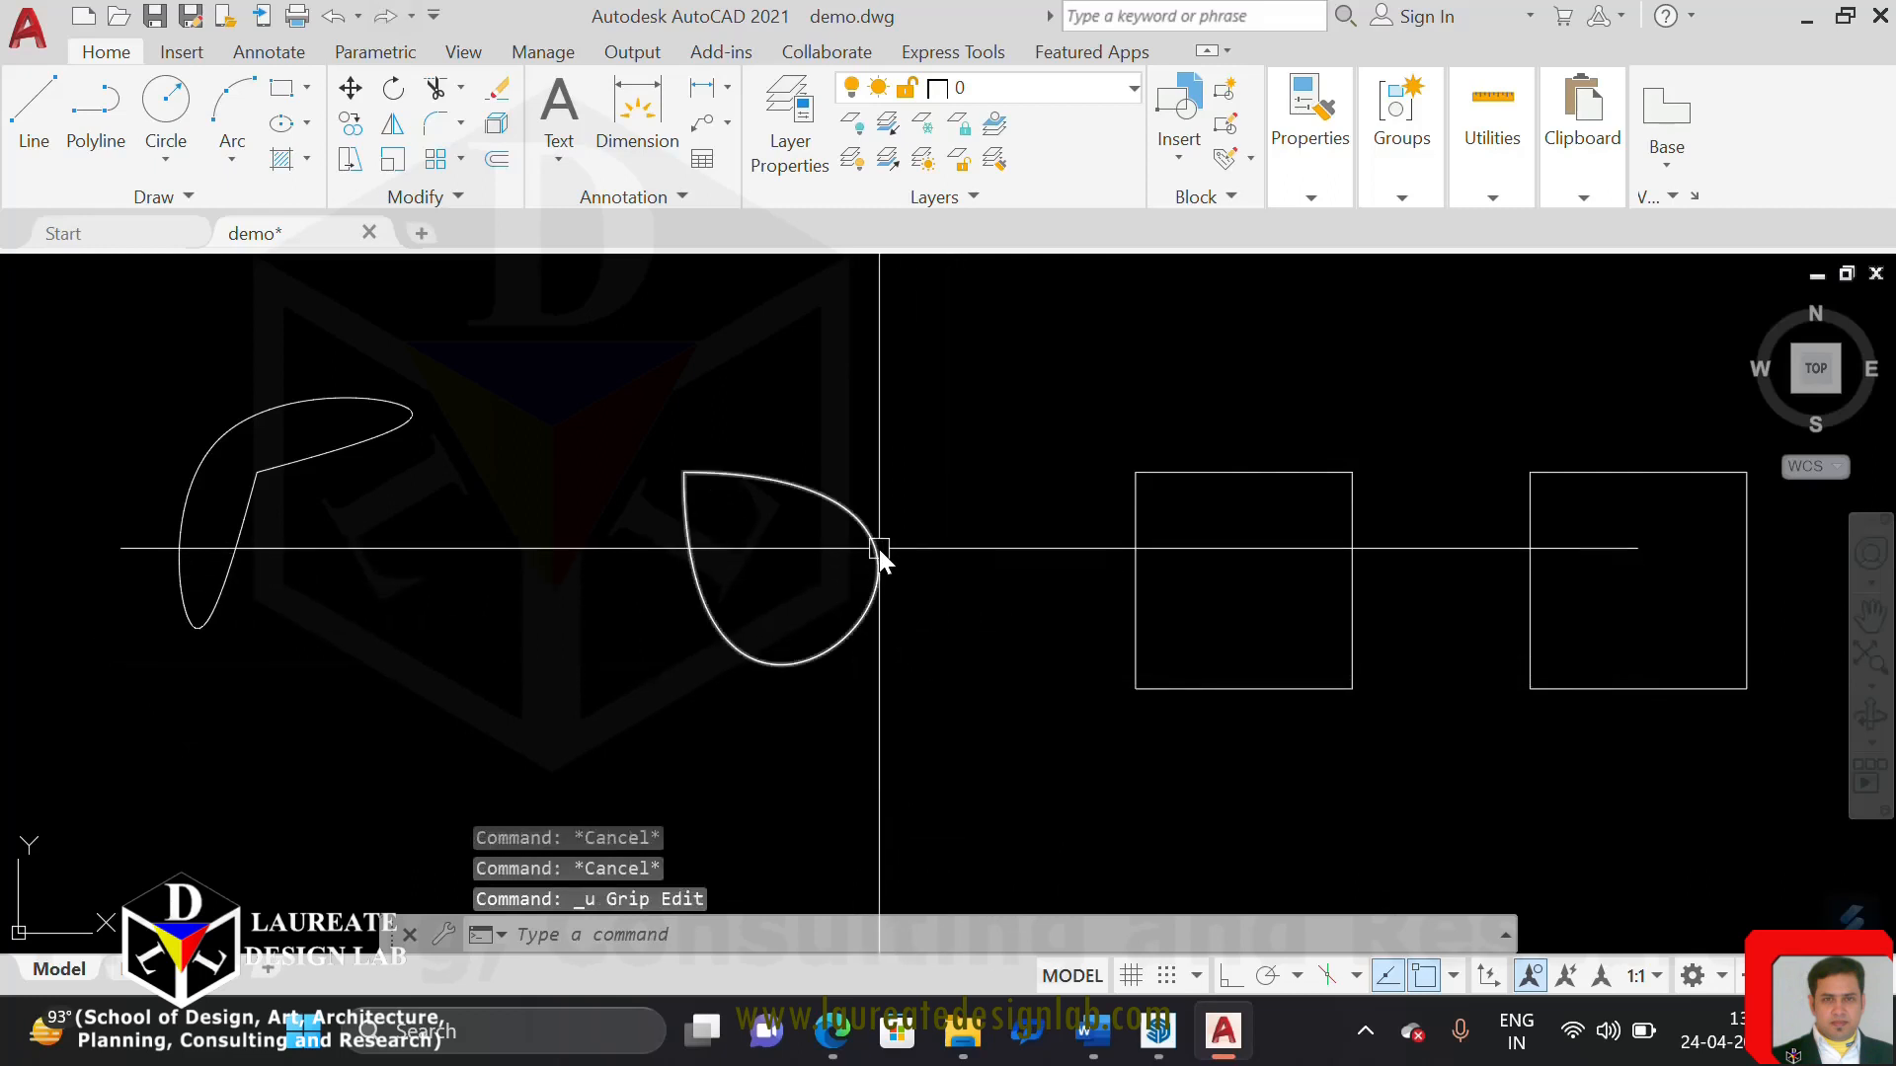
# Show the second spline's control vertices and stretch its upper-right and lower-left vertices outward to reshape the curve
pyautogui.click(876, 592)
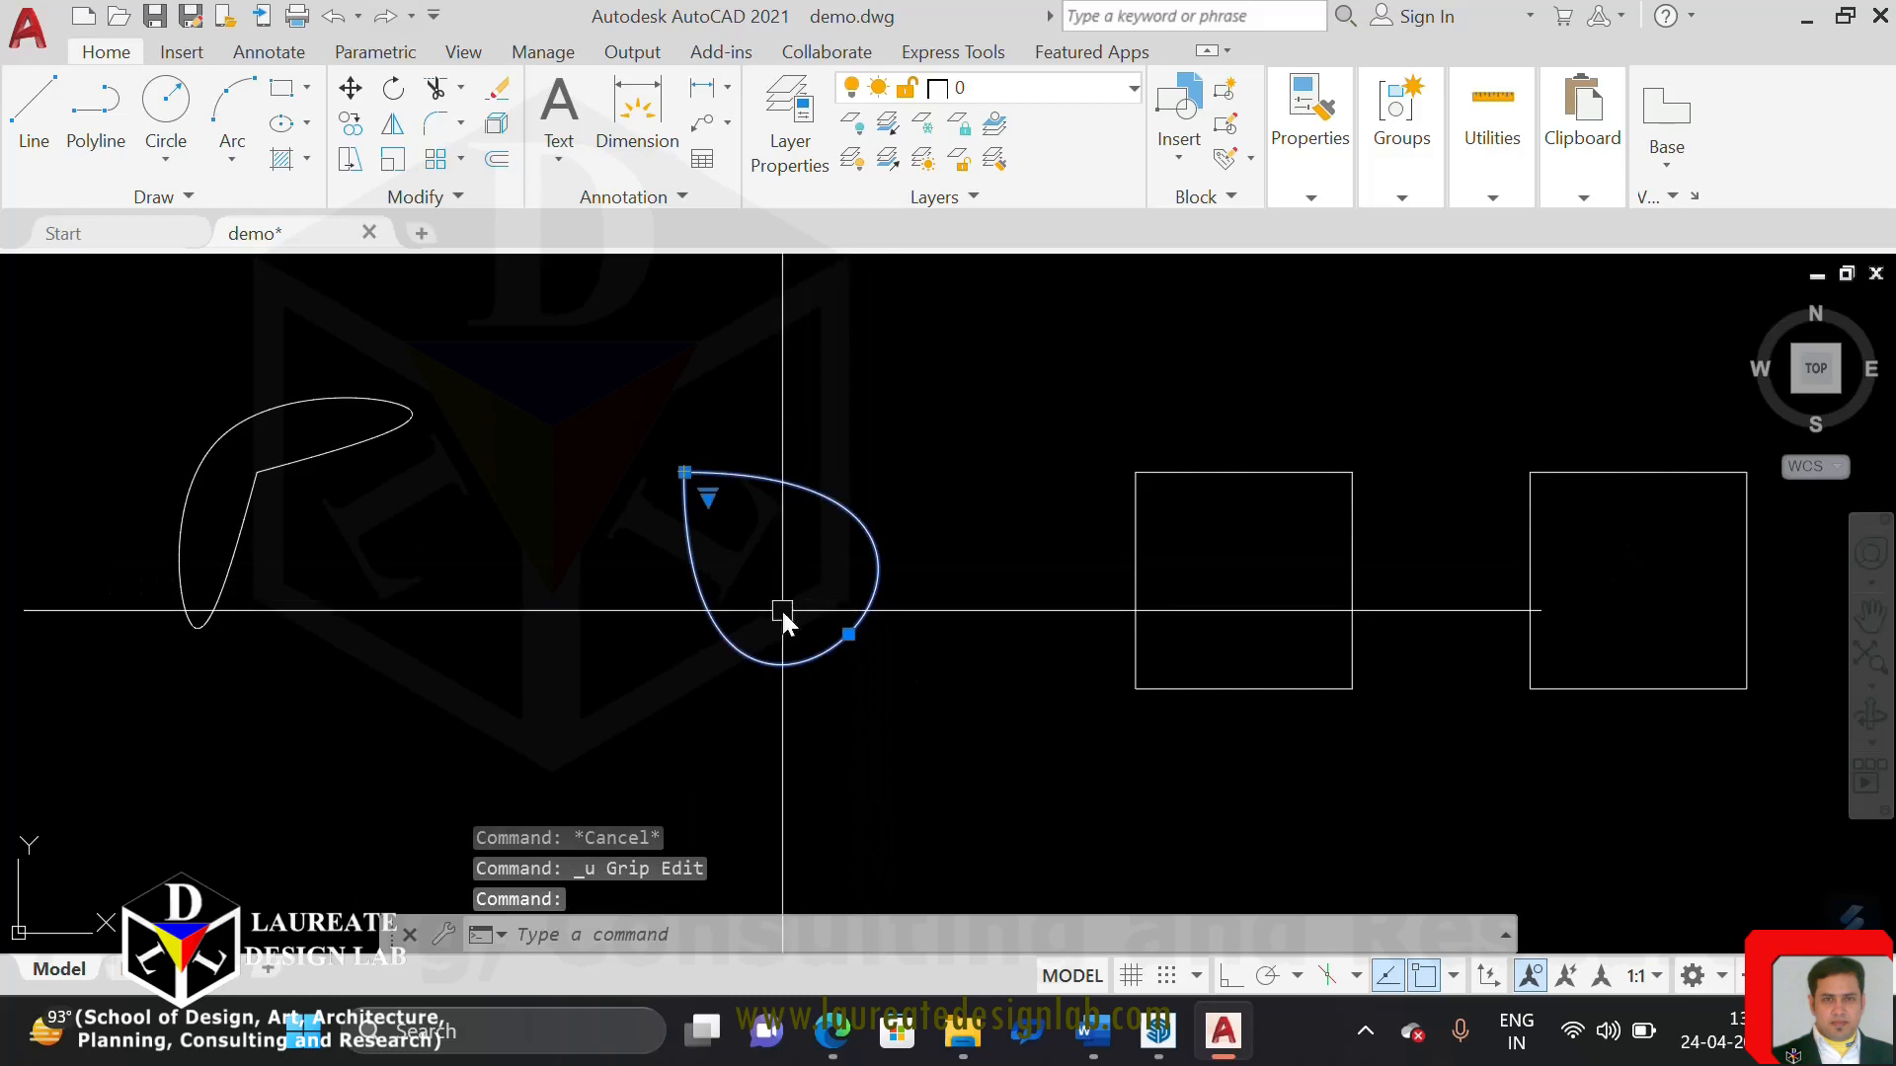
pyautogui.click(711, 496)
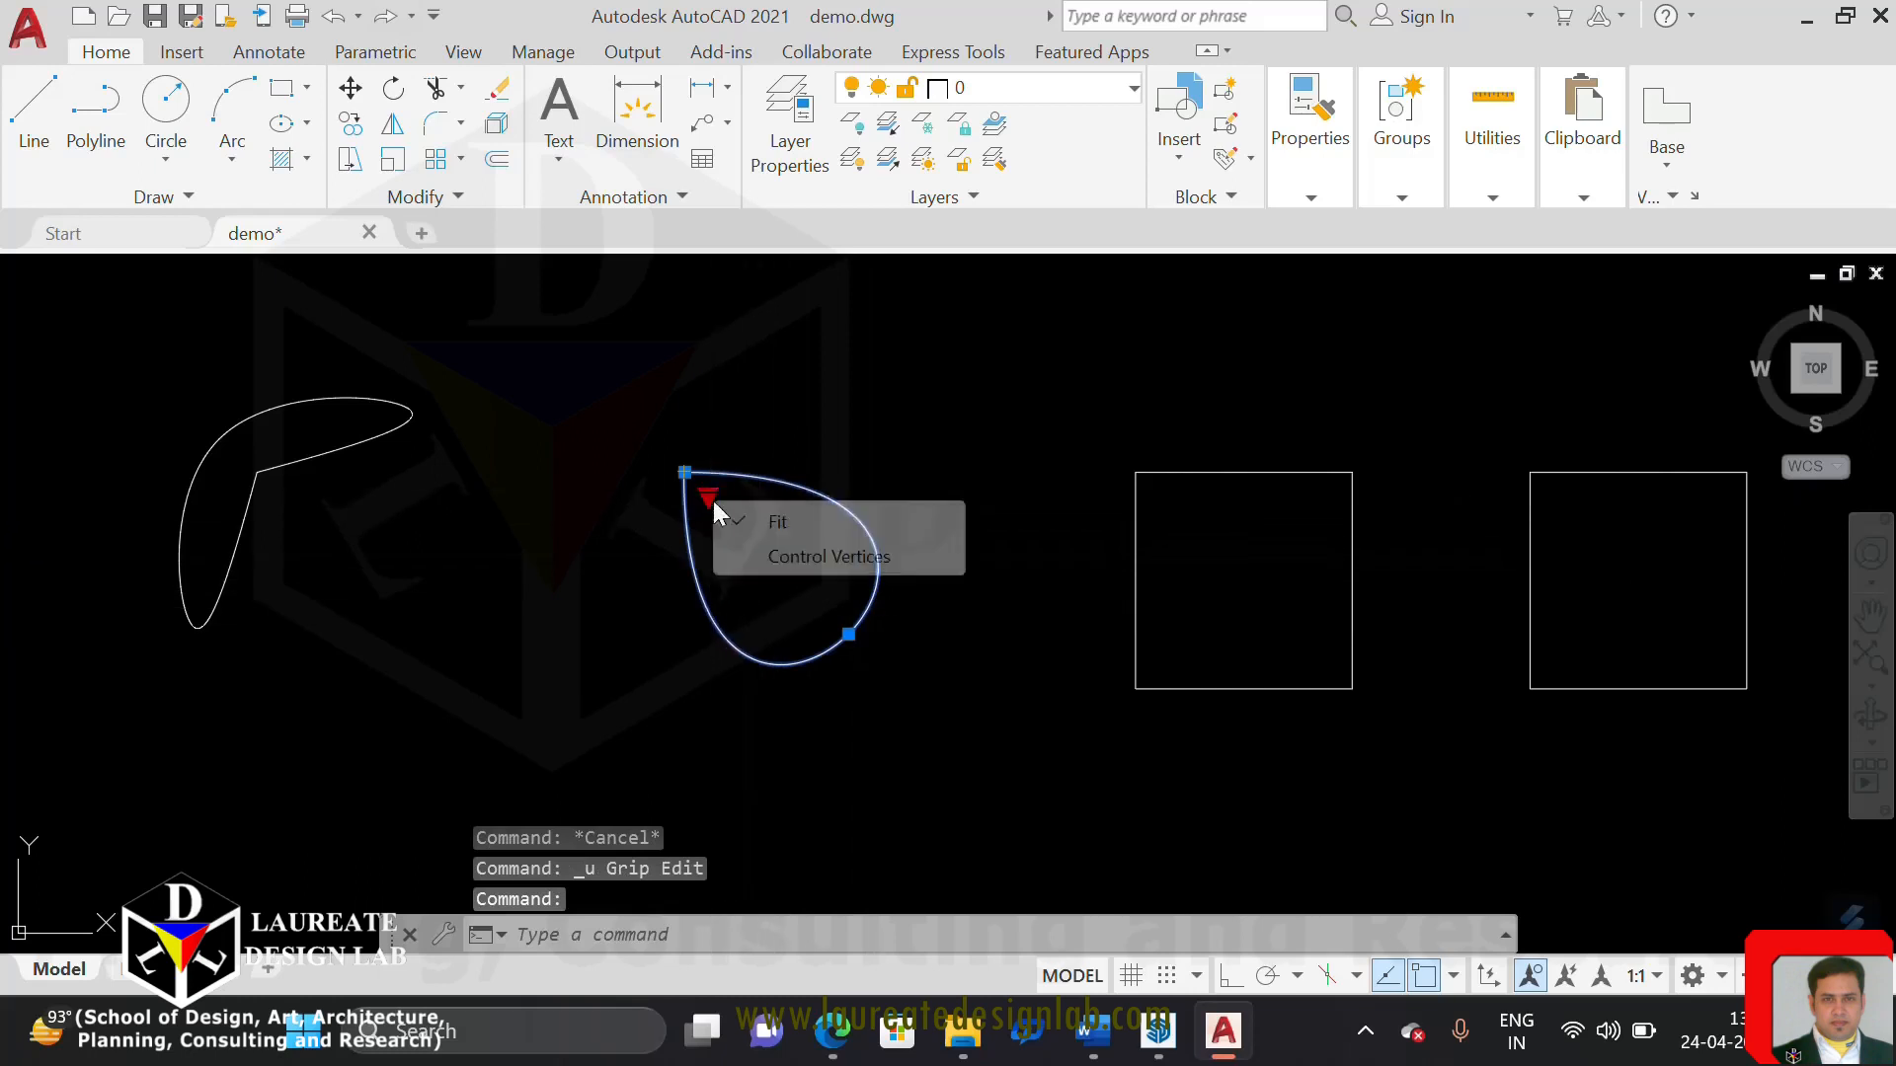
pyautogui.click(850, 557)
pyautogui.click(903, 471)
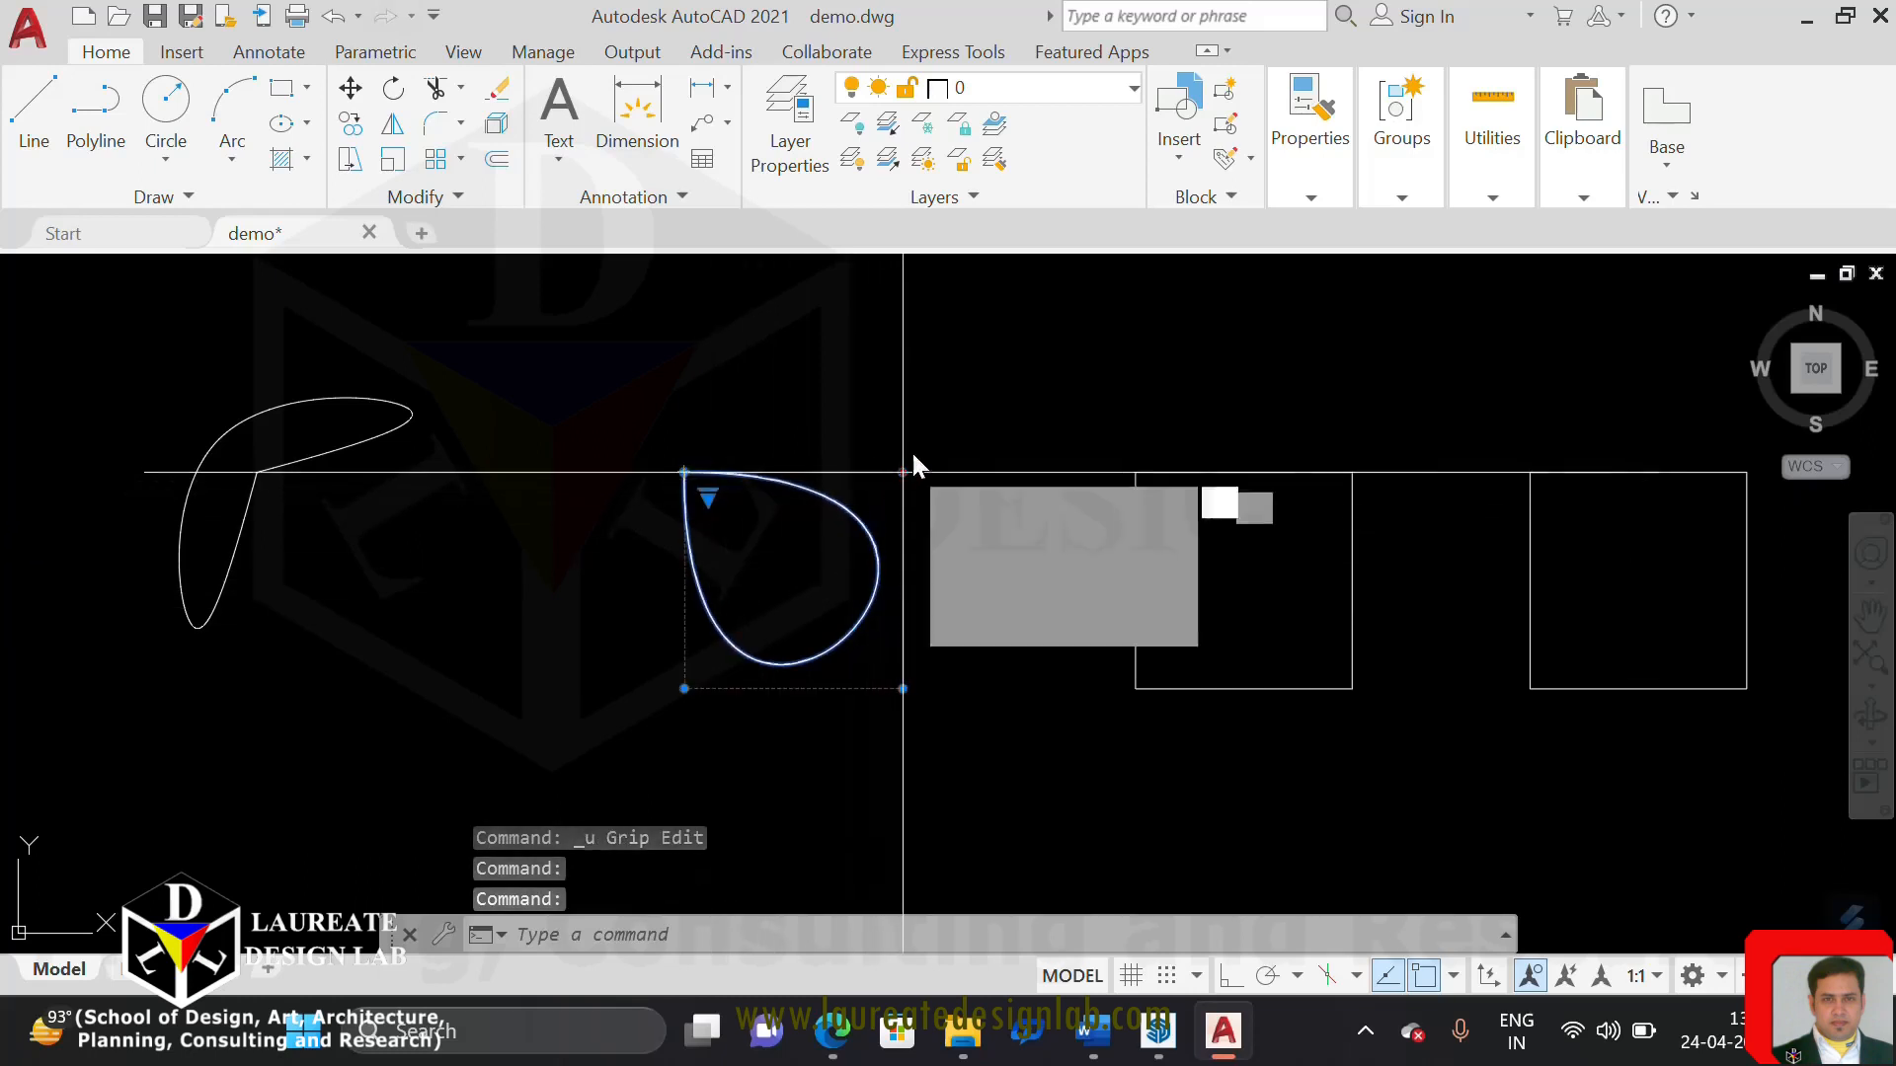
pyautogui.click(940, 401)
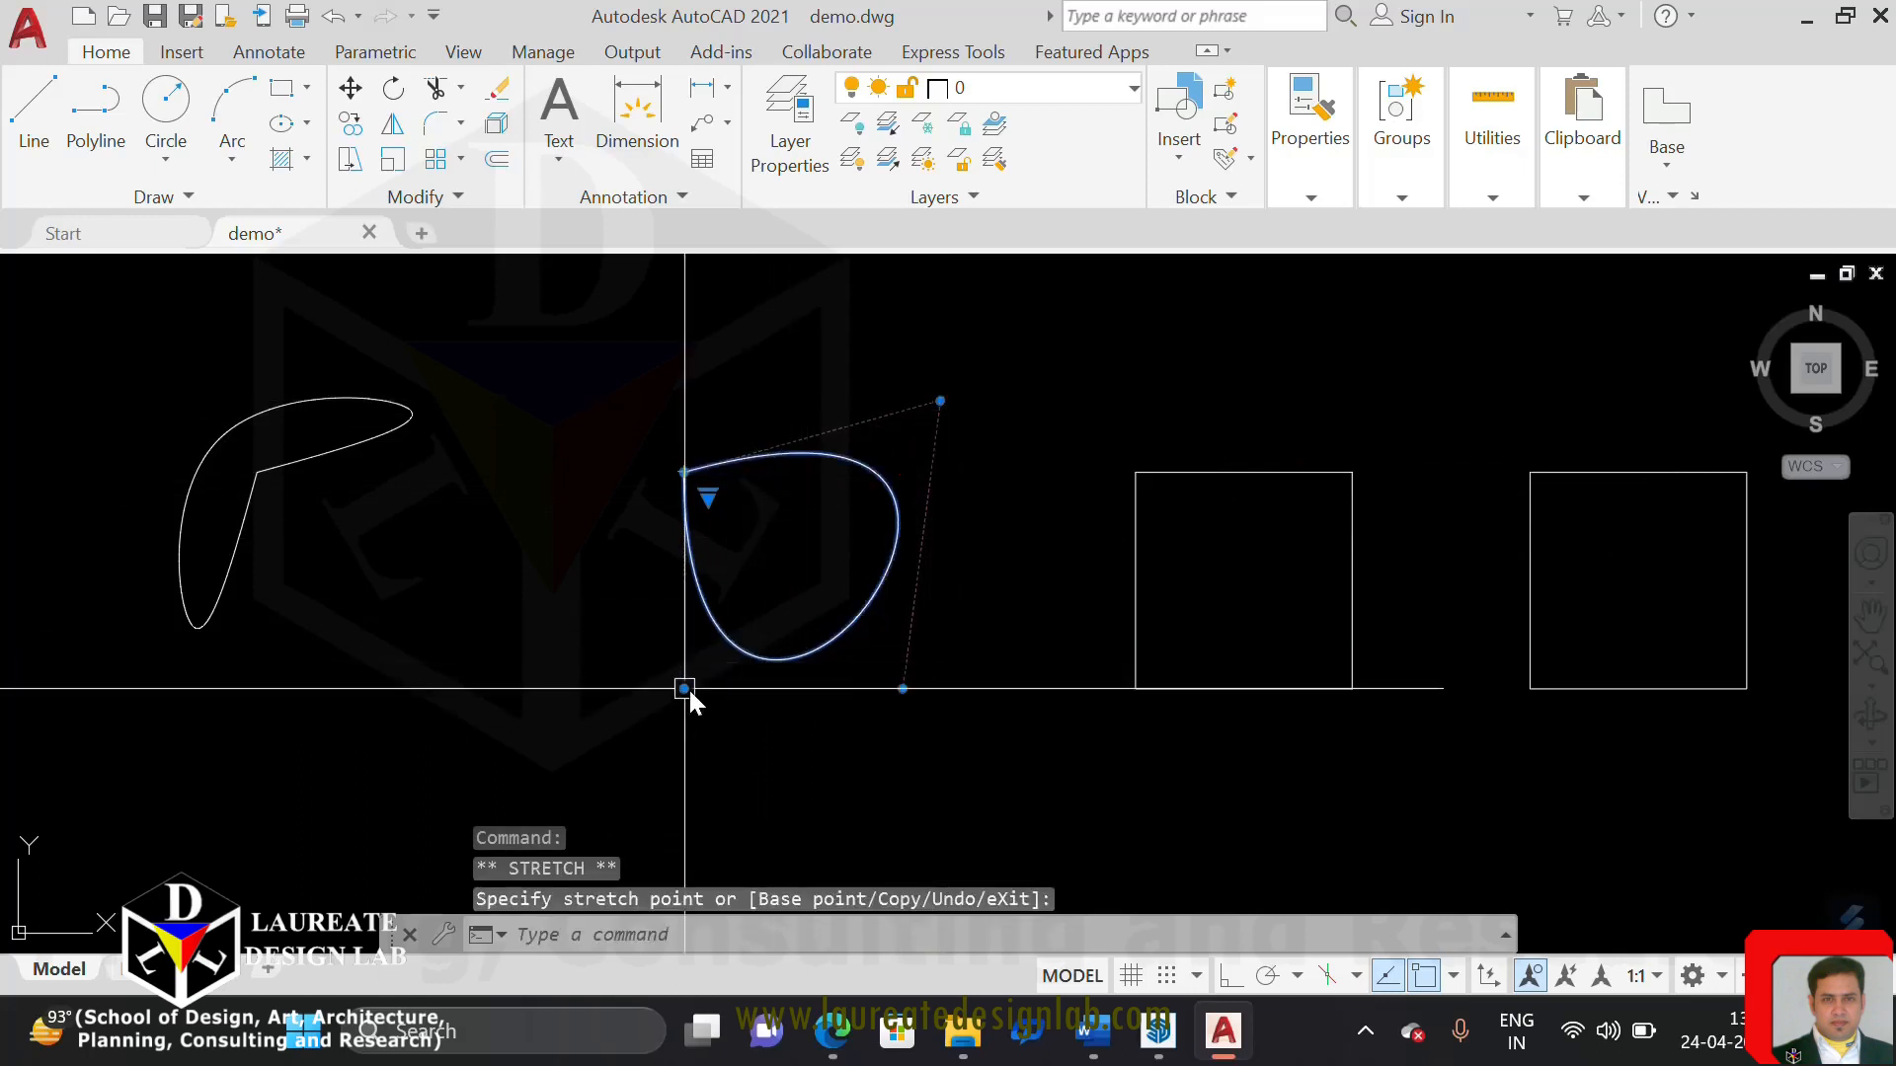
pyautogui.click(685, 688)
pyautogui.click(583, 764)
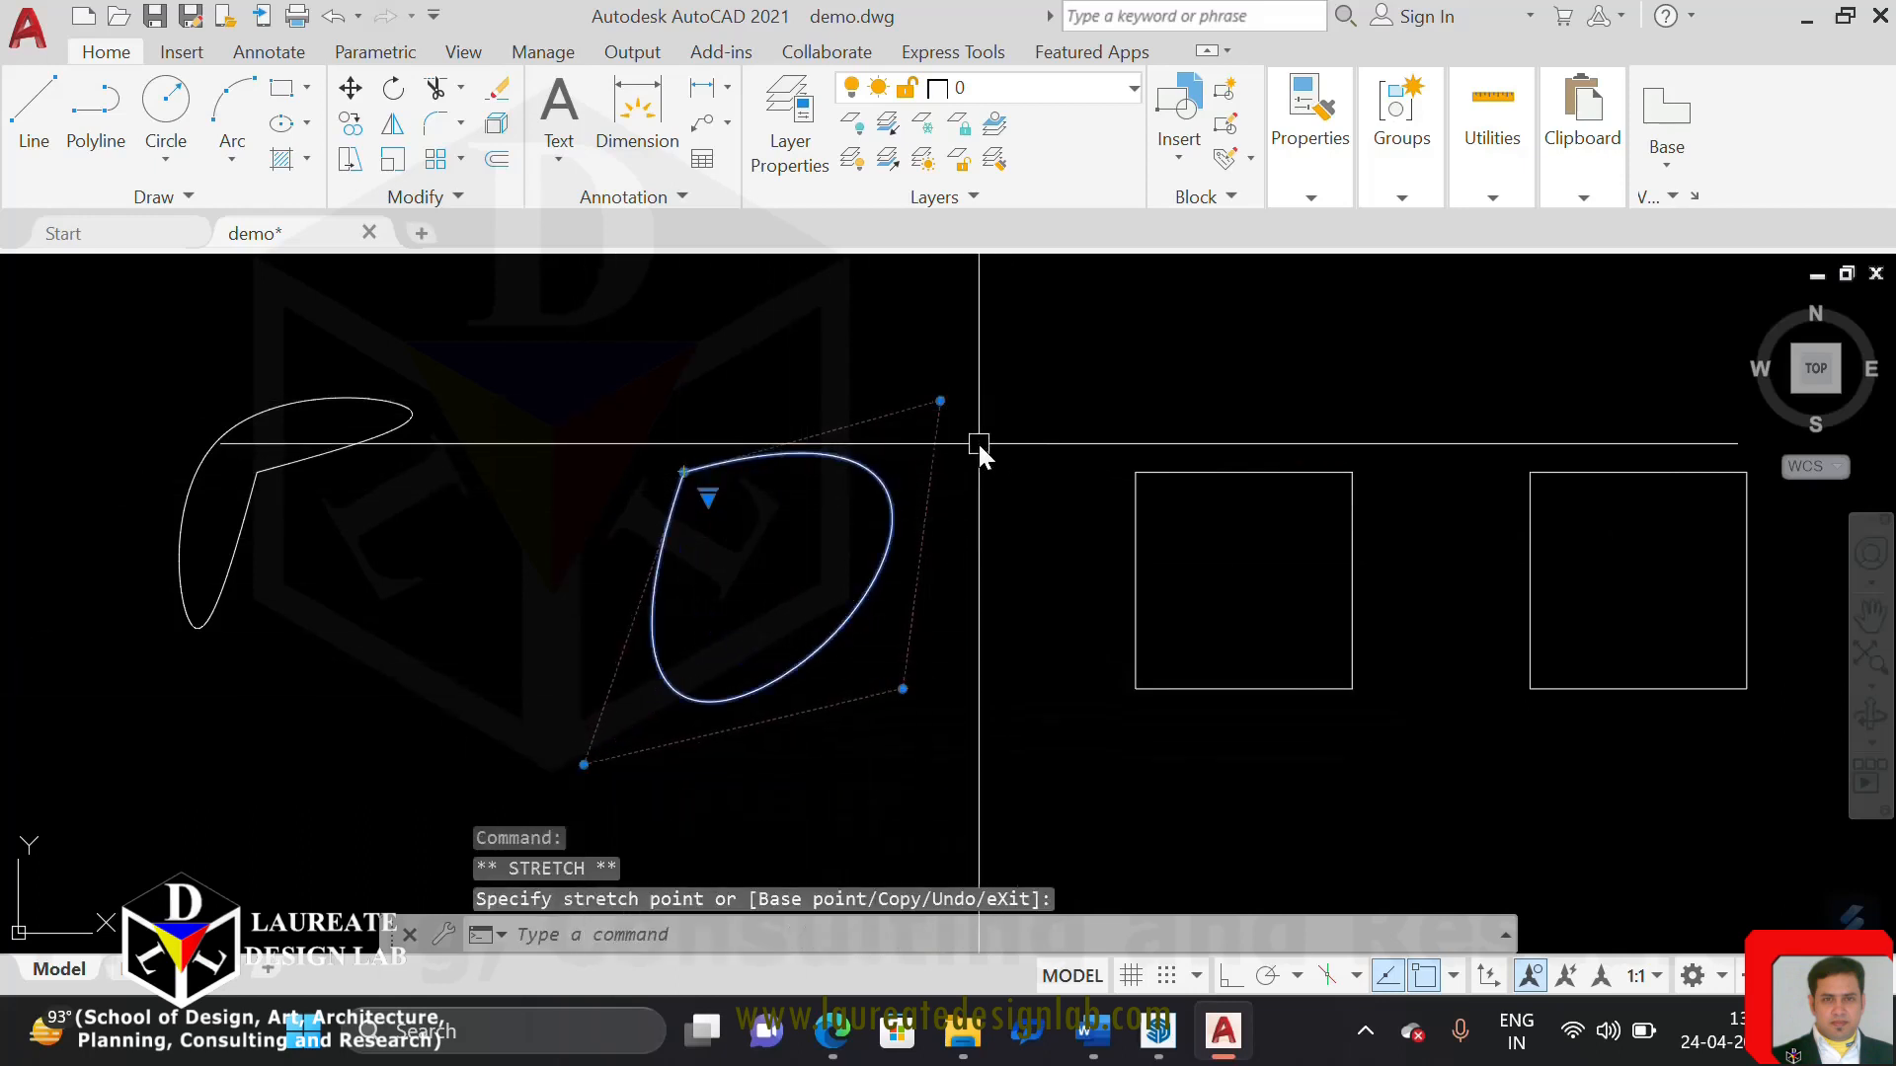
# Stretch the second spline's upper-right control vertex about 11" right and 3 1/2" up, and clear the selection
pyautogui.click(940, 401)
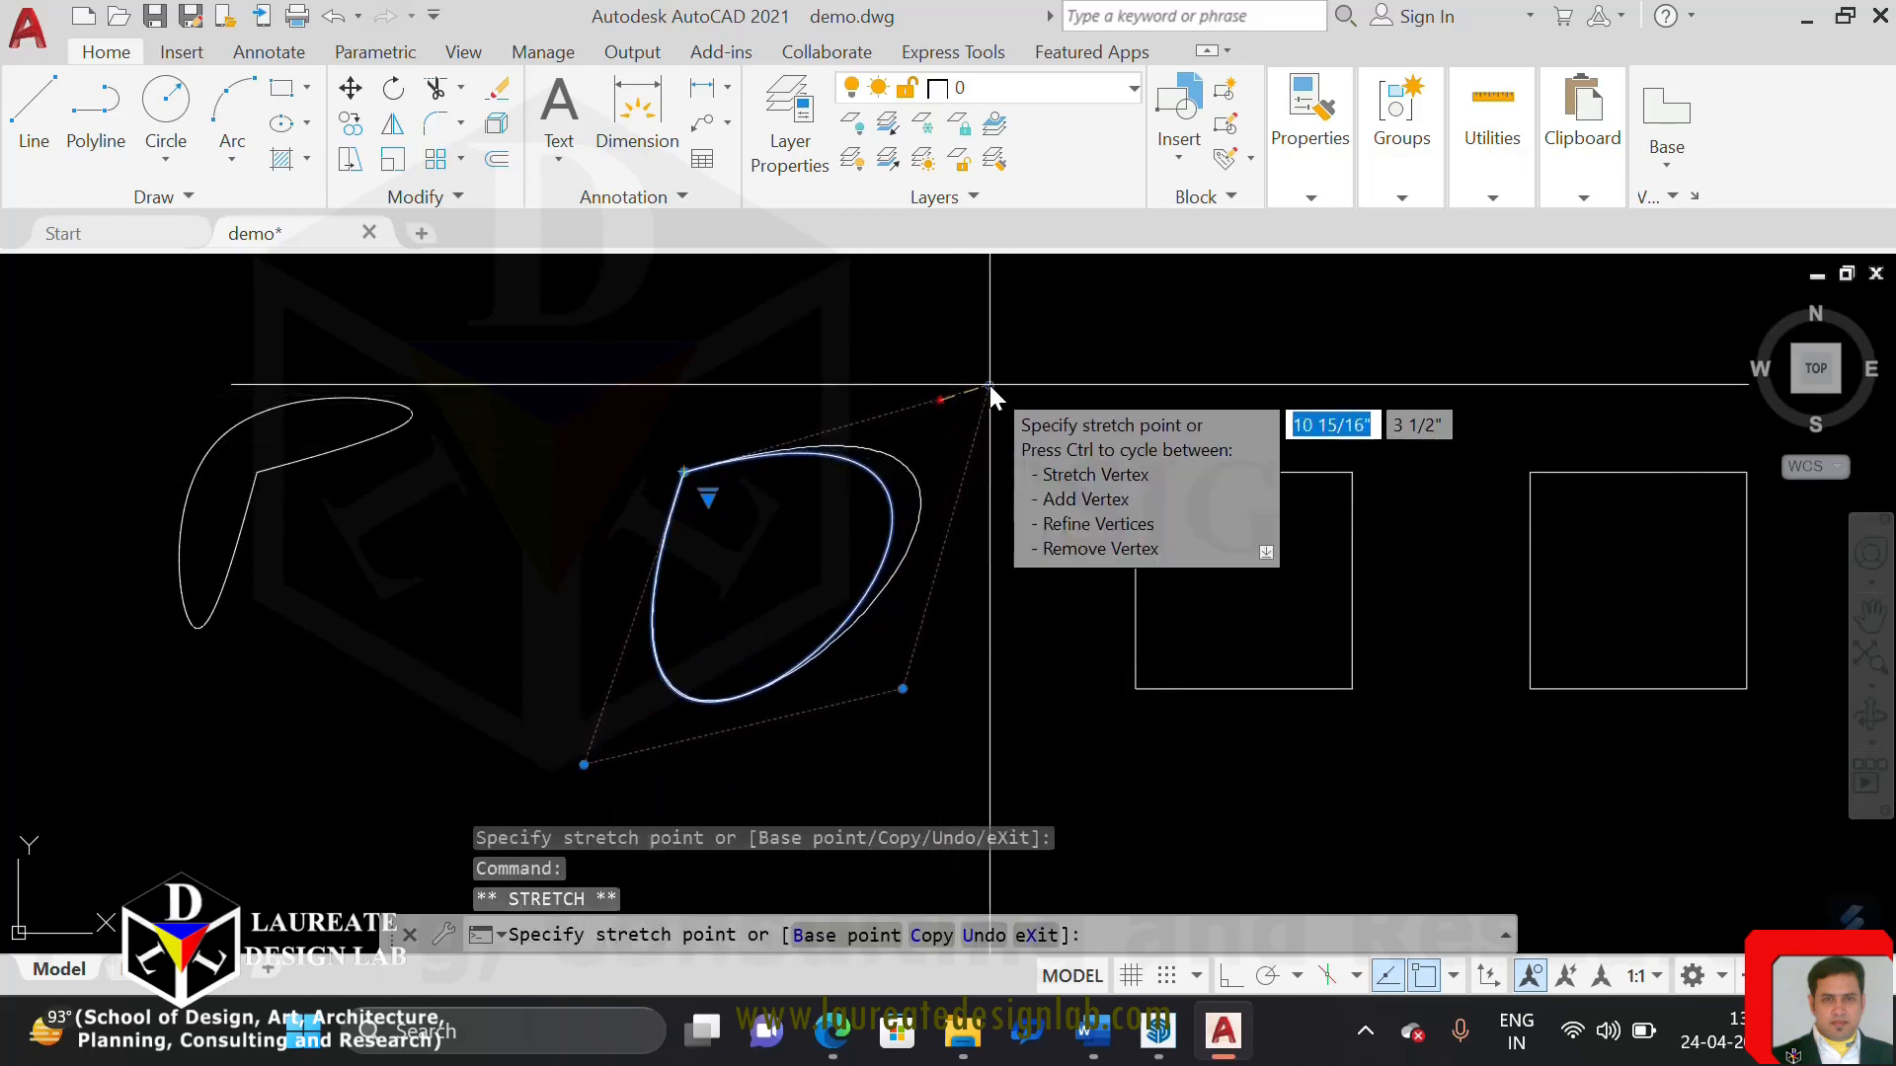
pyautogui.click(988, 386)
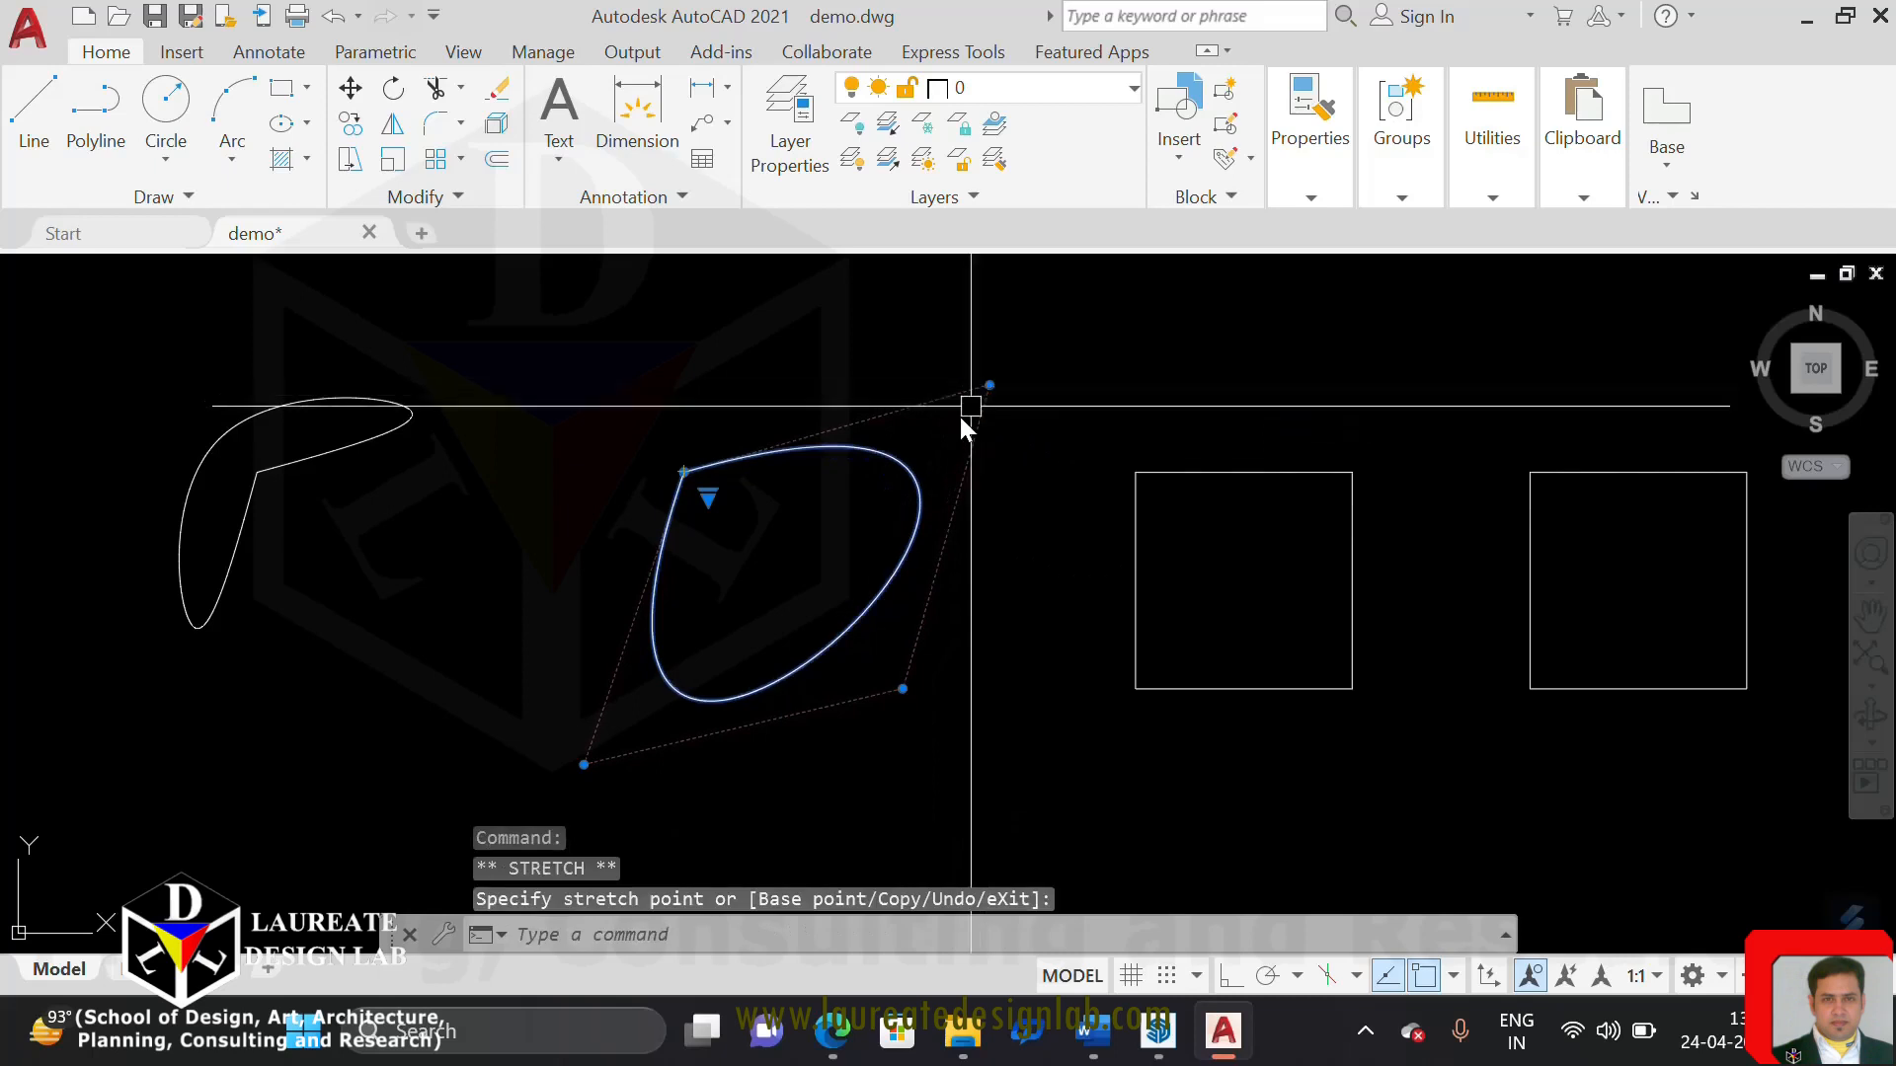
pyautogui.press('Escape')
pyautogui.press('Escape')
pyautogui.click(898, 464)
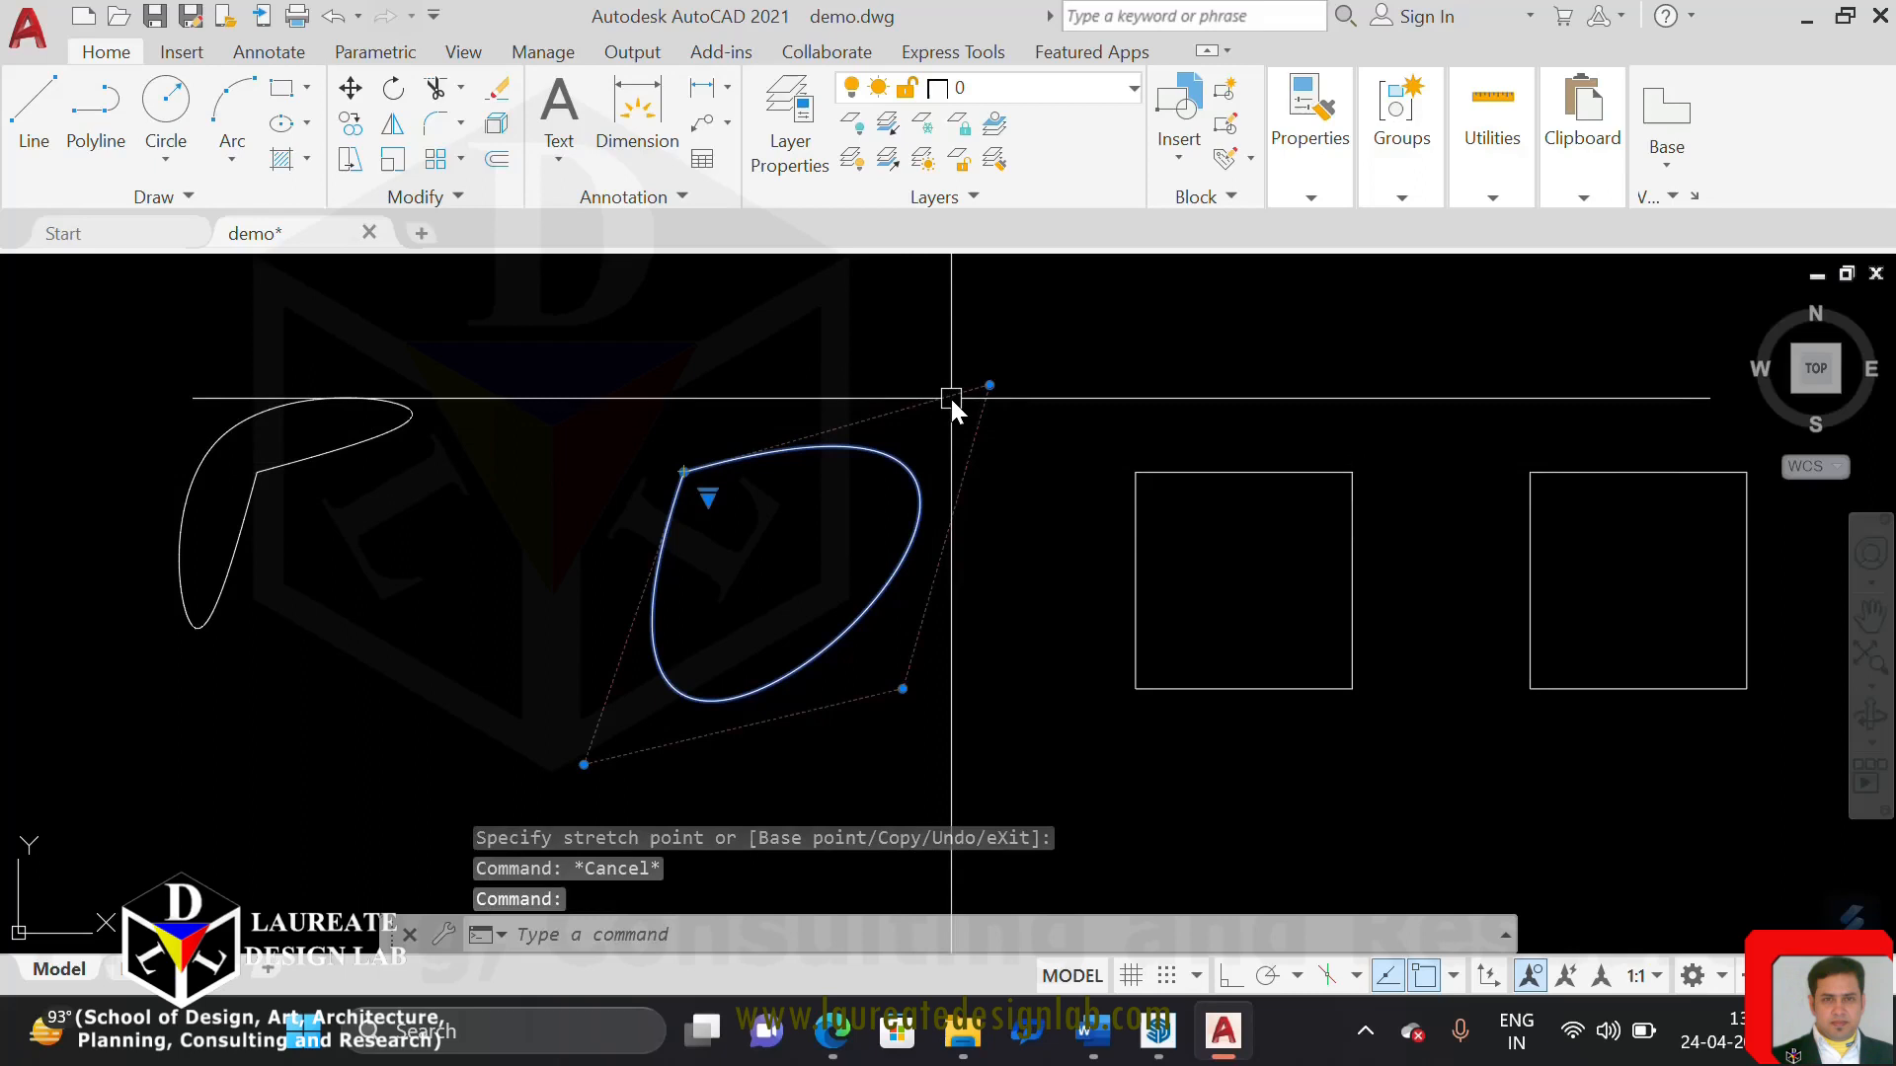
pyautogui.press('Escape')
pyautogui.press('Escape')
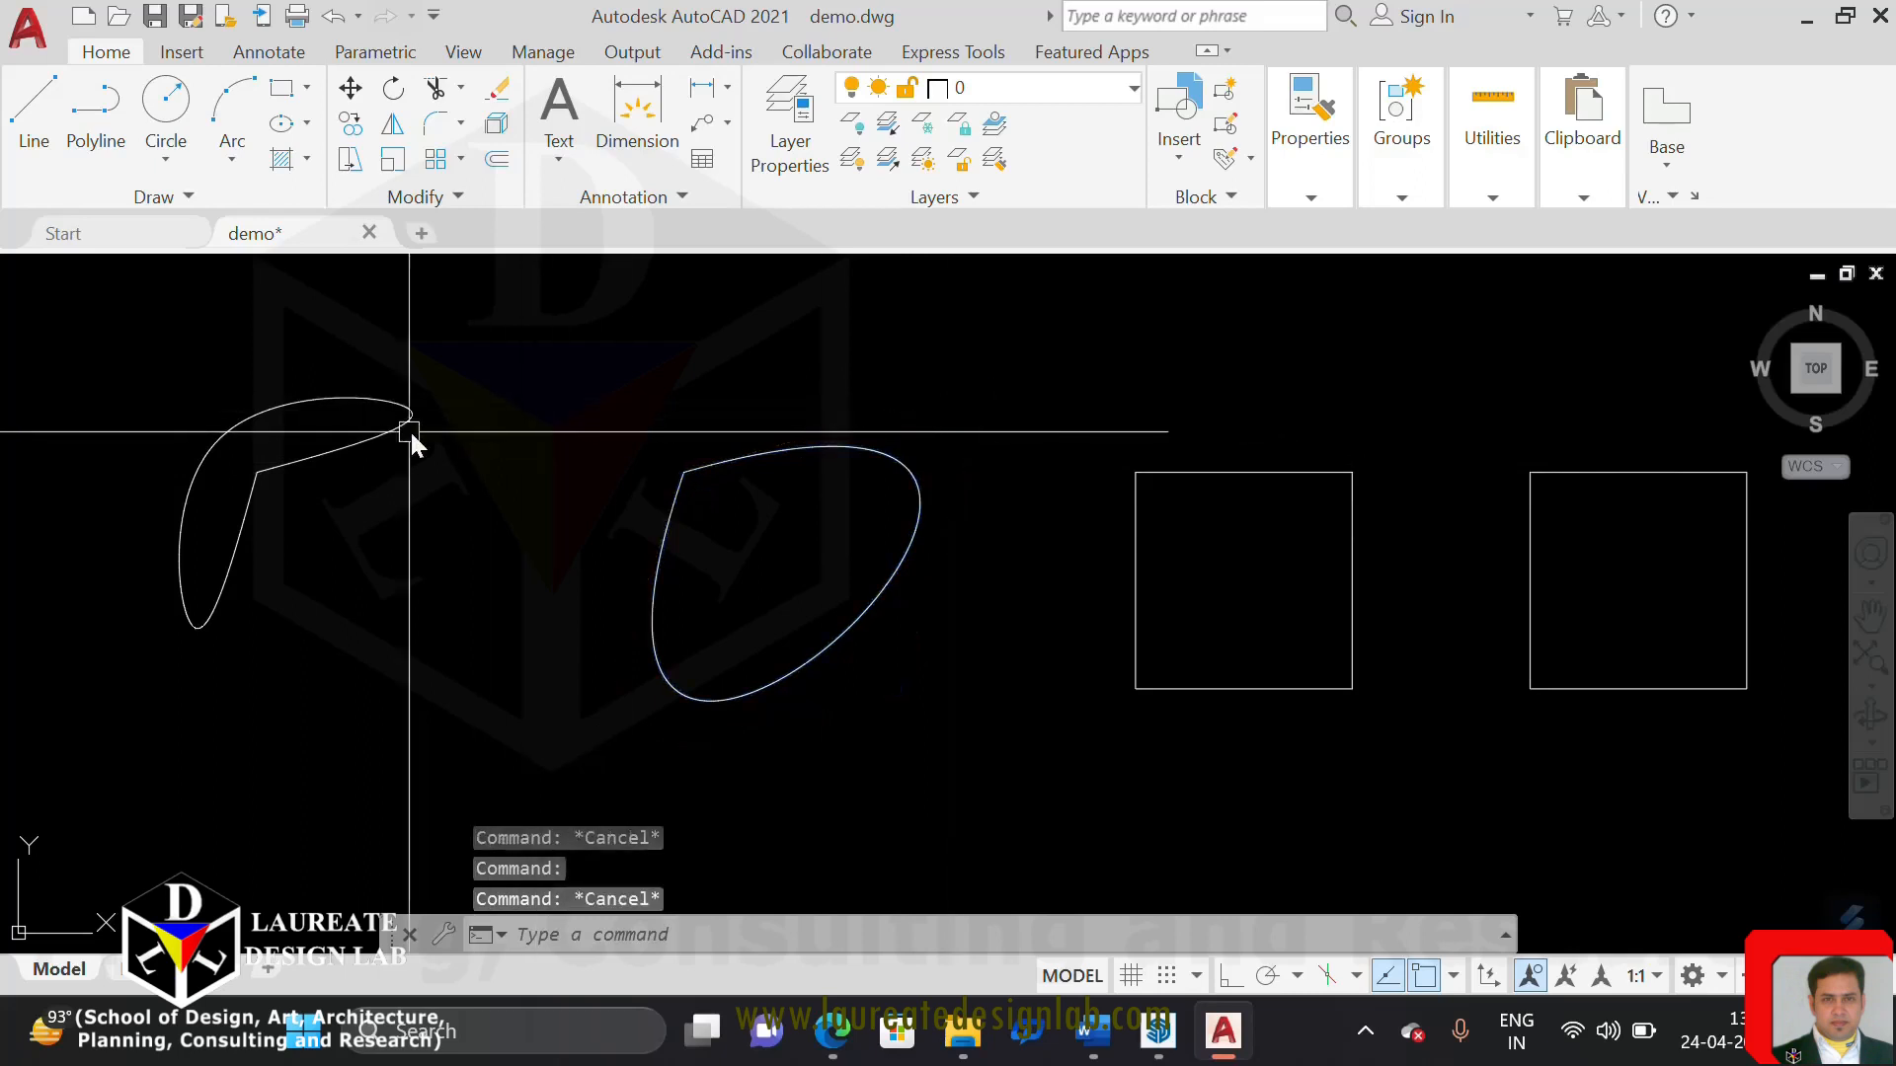
# Select the first spline to view its control vertices and clear the selection
pyautogui.click(318, 454)
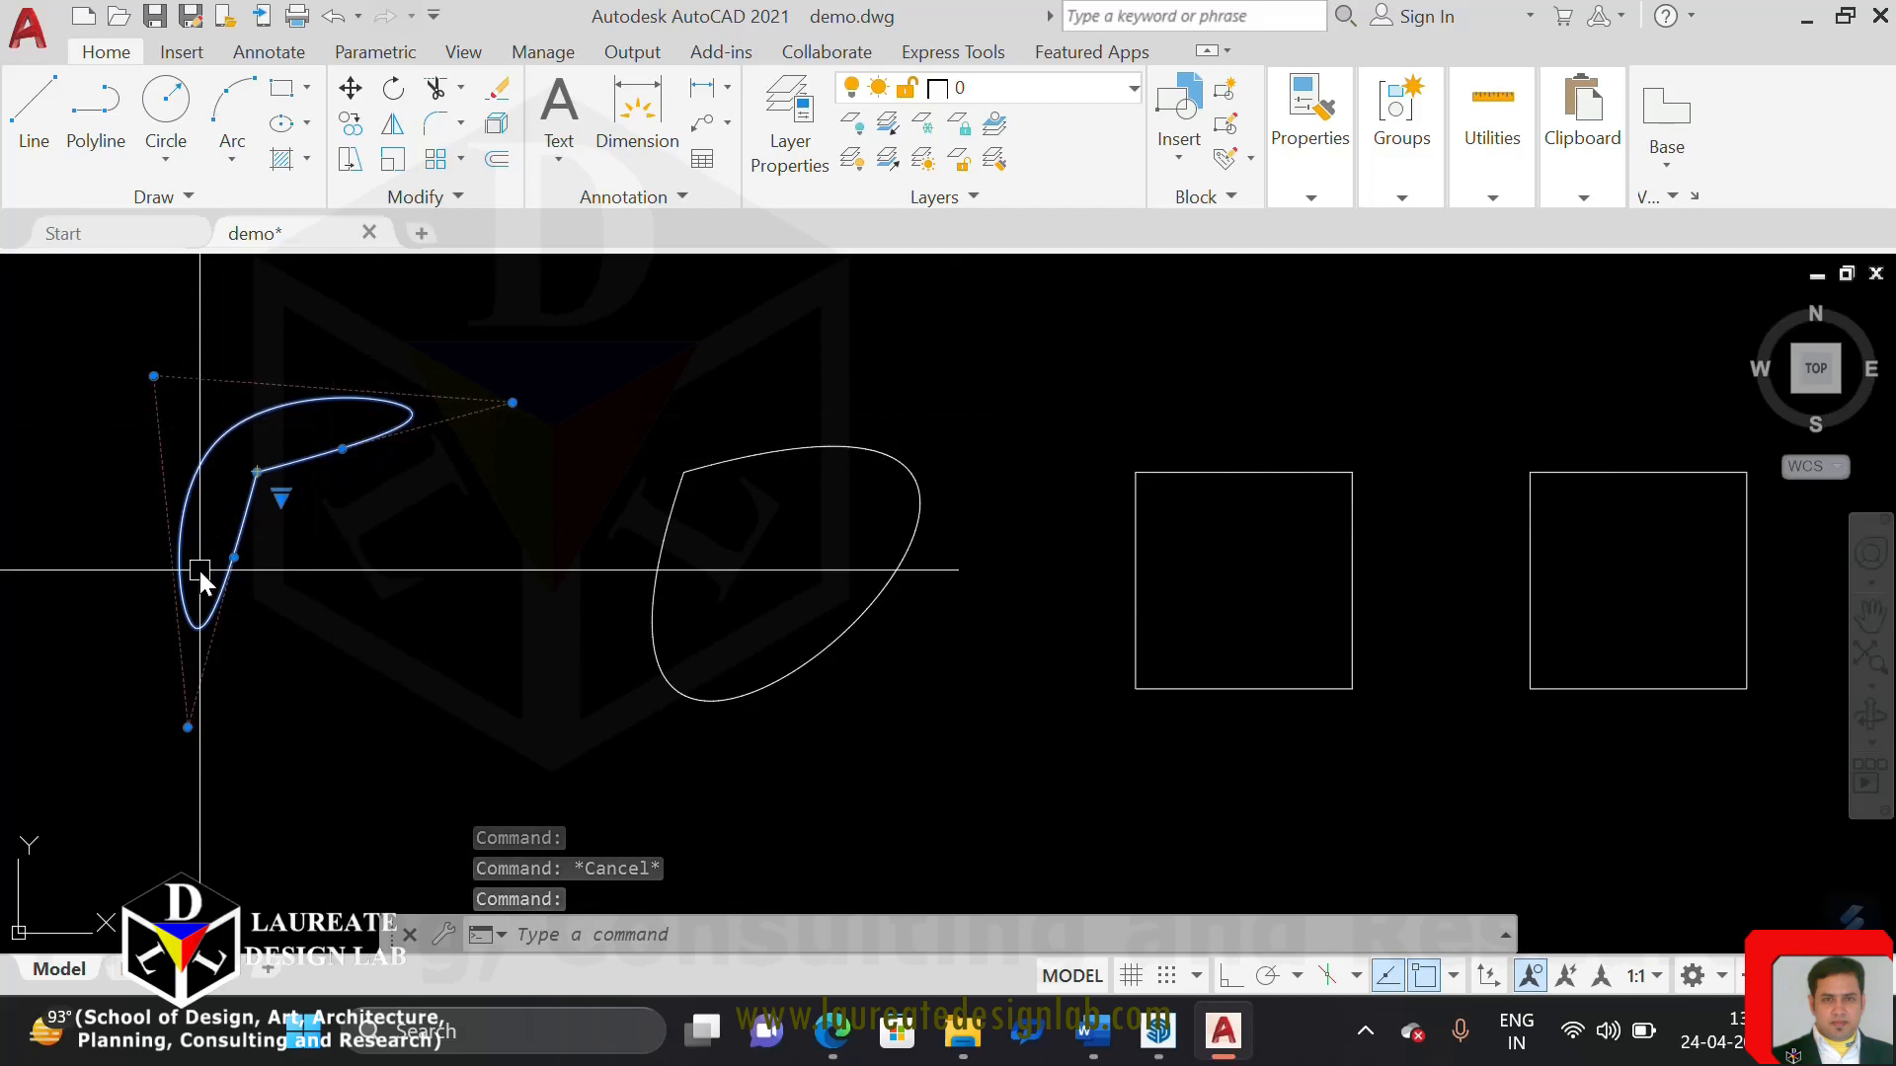
pyautogui.press('Escape')
pyautogui.click(176, 200)
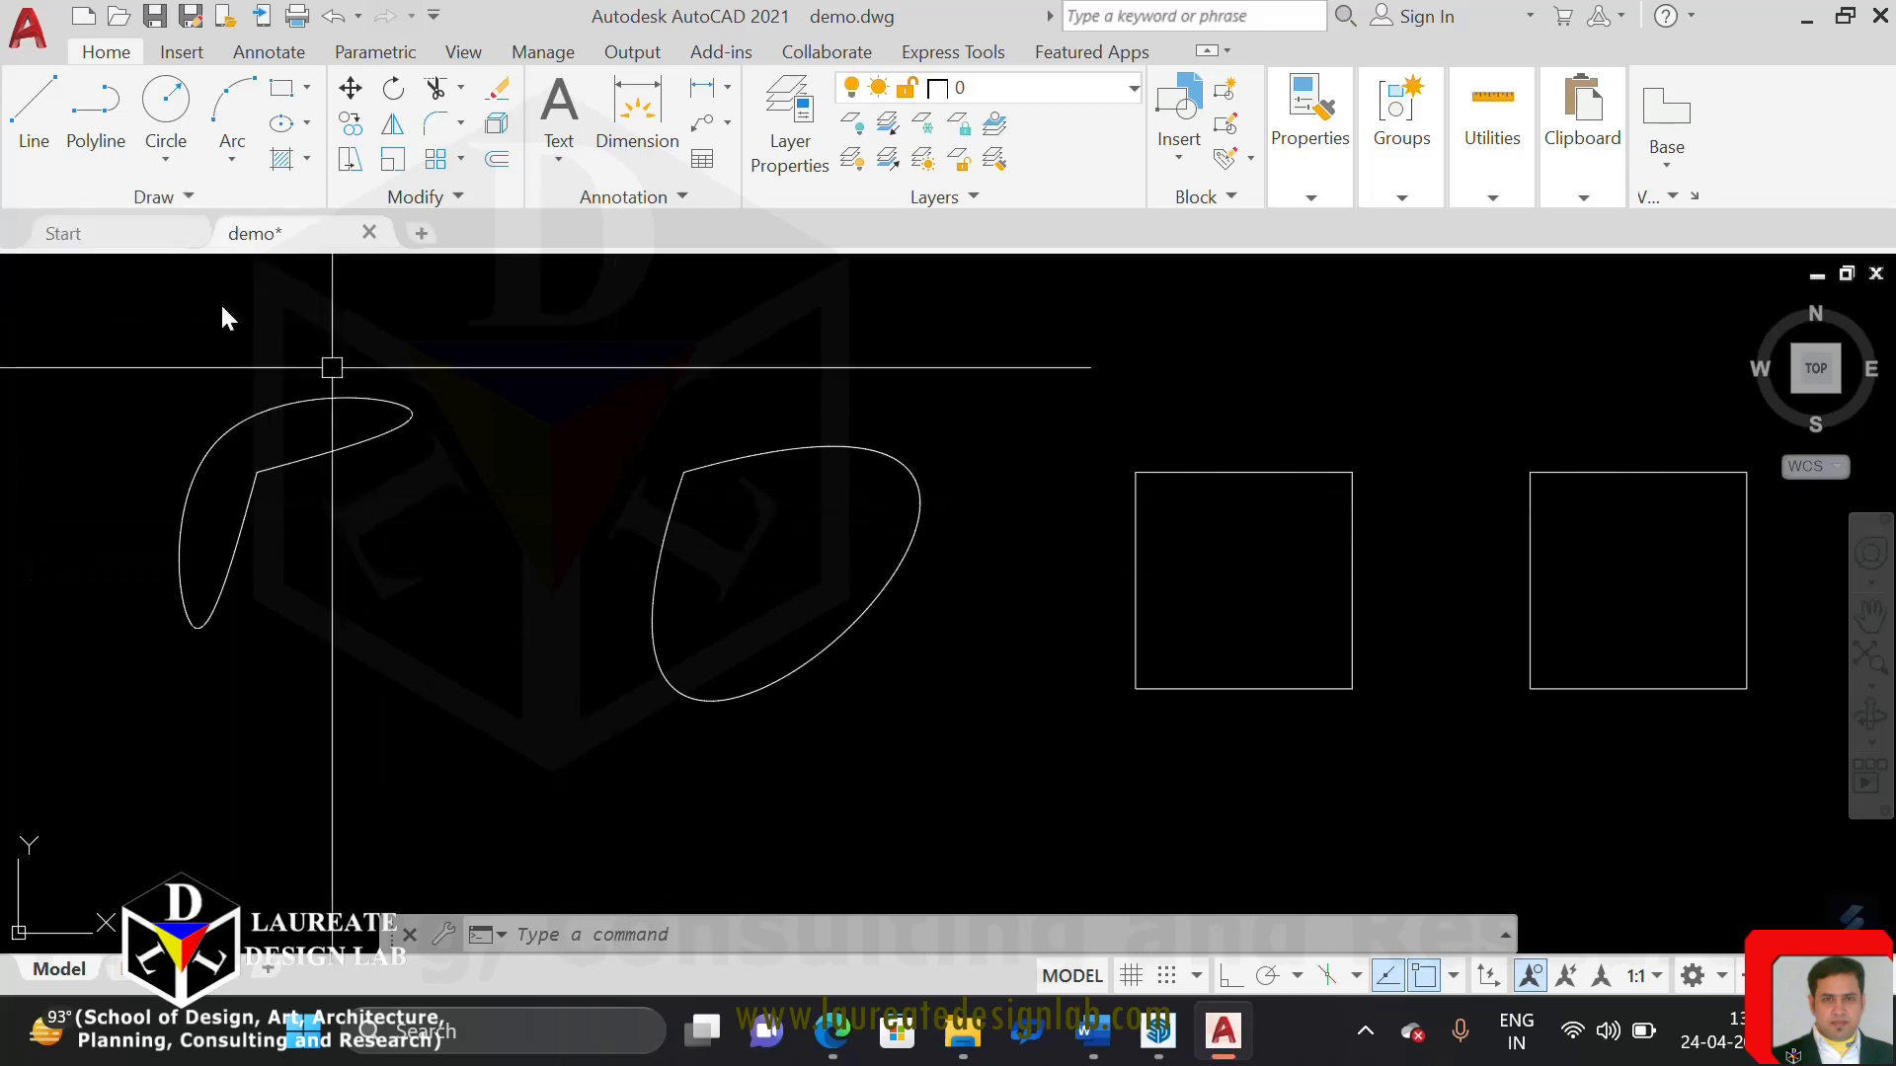
pyautogui.click(186, 197)
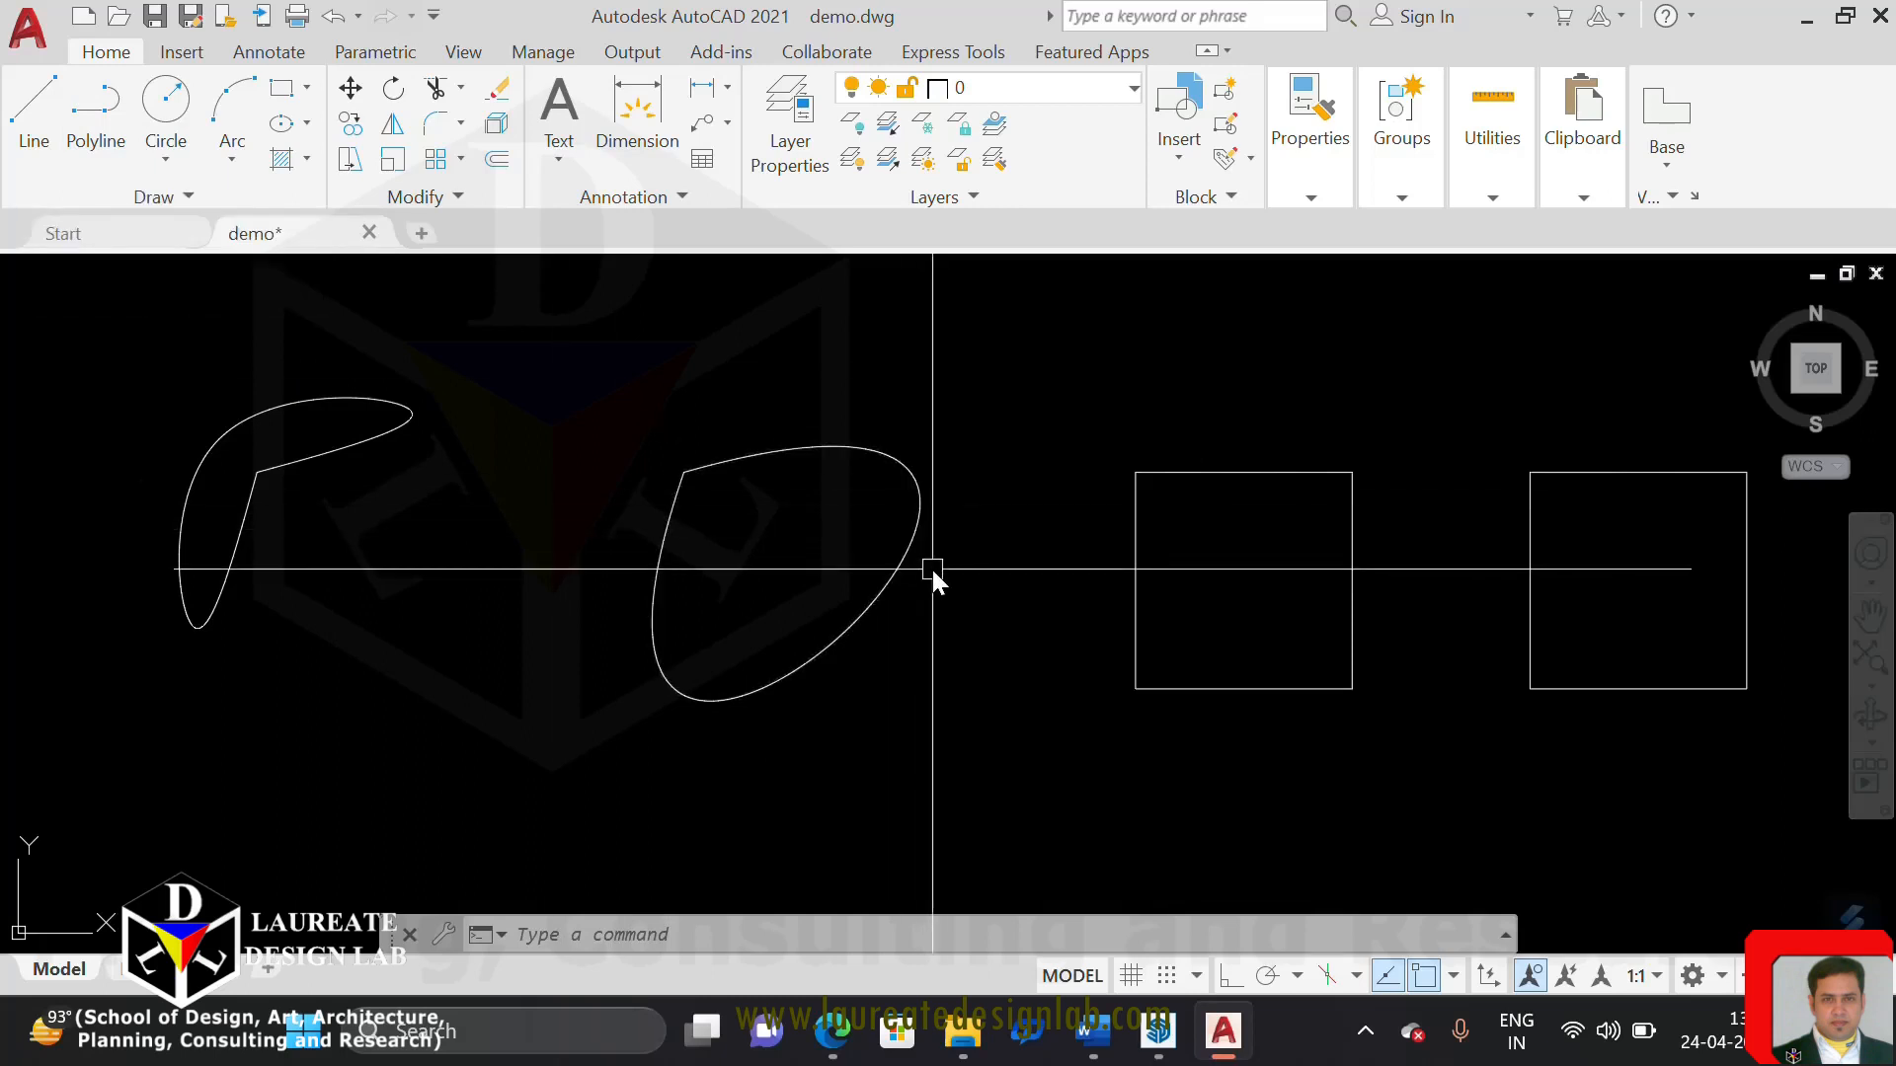
# End object isolation to bring back the hidden squares behind both splines
pyautogui.moveTo(649, 558)
pyautogui.mouseDown(button='middle')
pyautogui.moveTo(835, 586)
pyautogui.moveTo(814, 585)
pyautogui.mouseUp(button='middle')
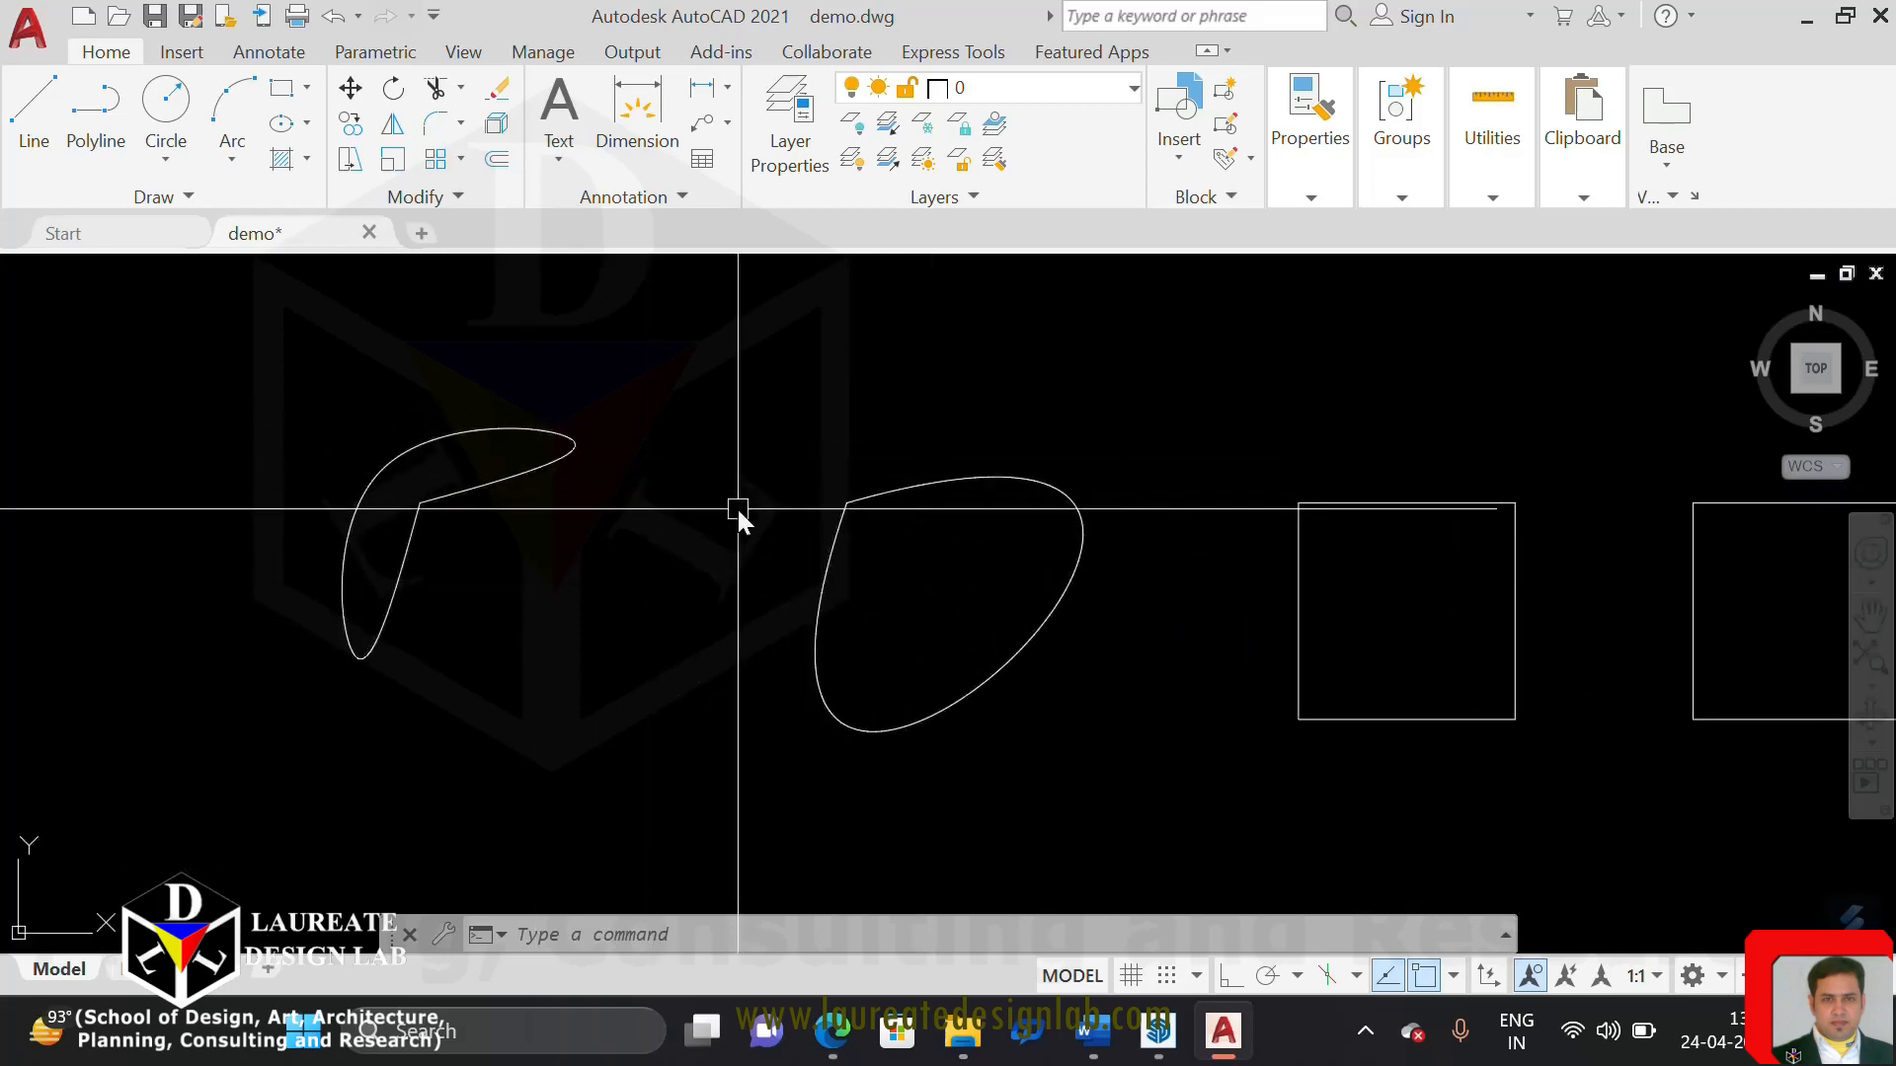
pyautogui.rightClick(685, 550)
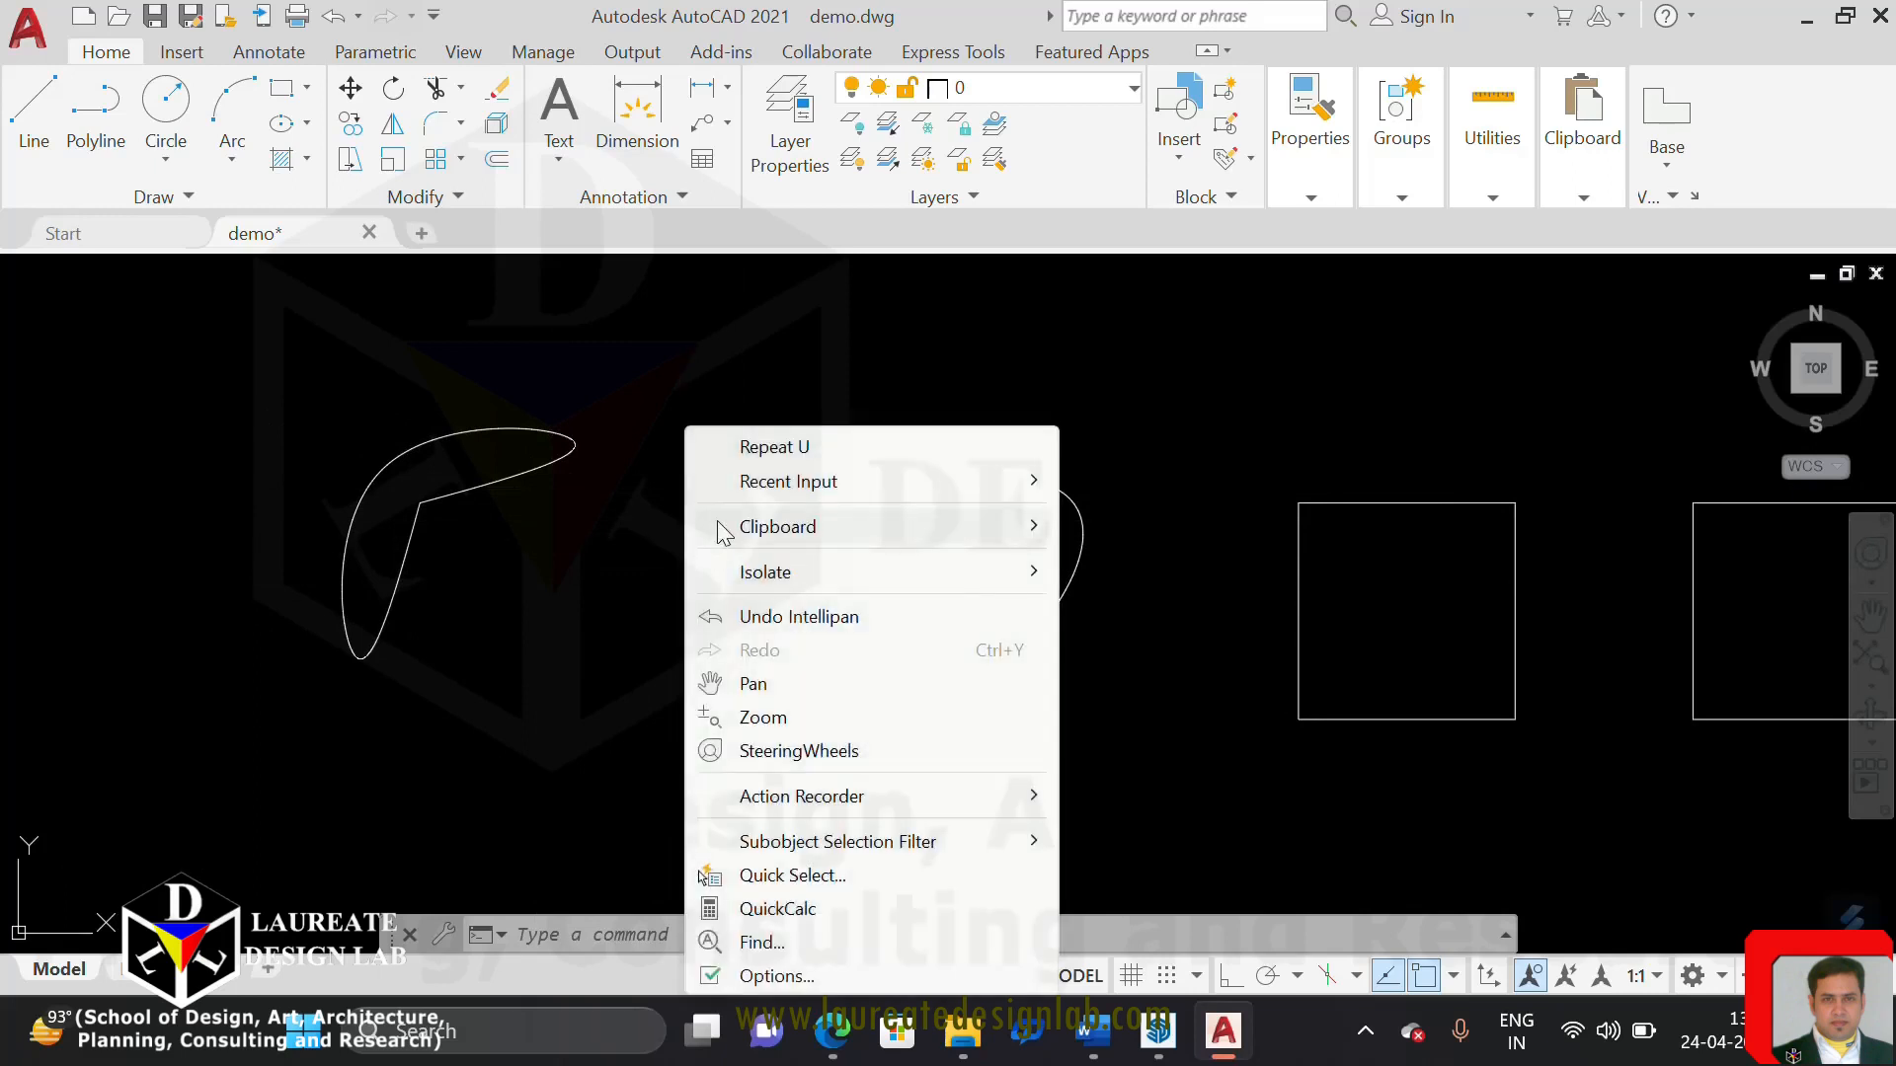
pyautogui.moveTo(802, 568)
pyautogui.click(1190, 637)
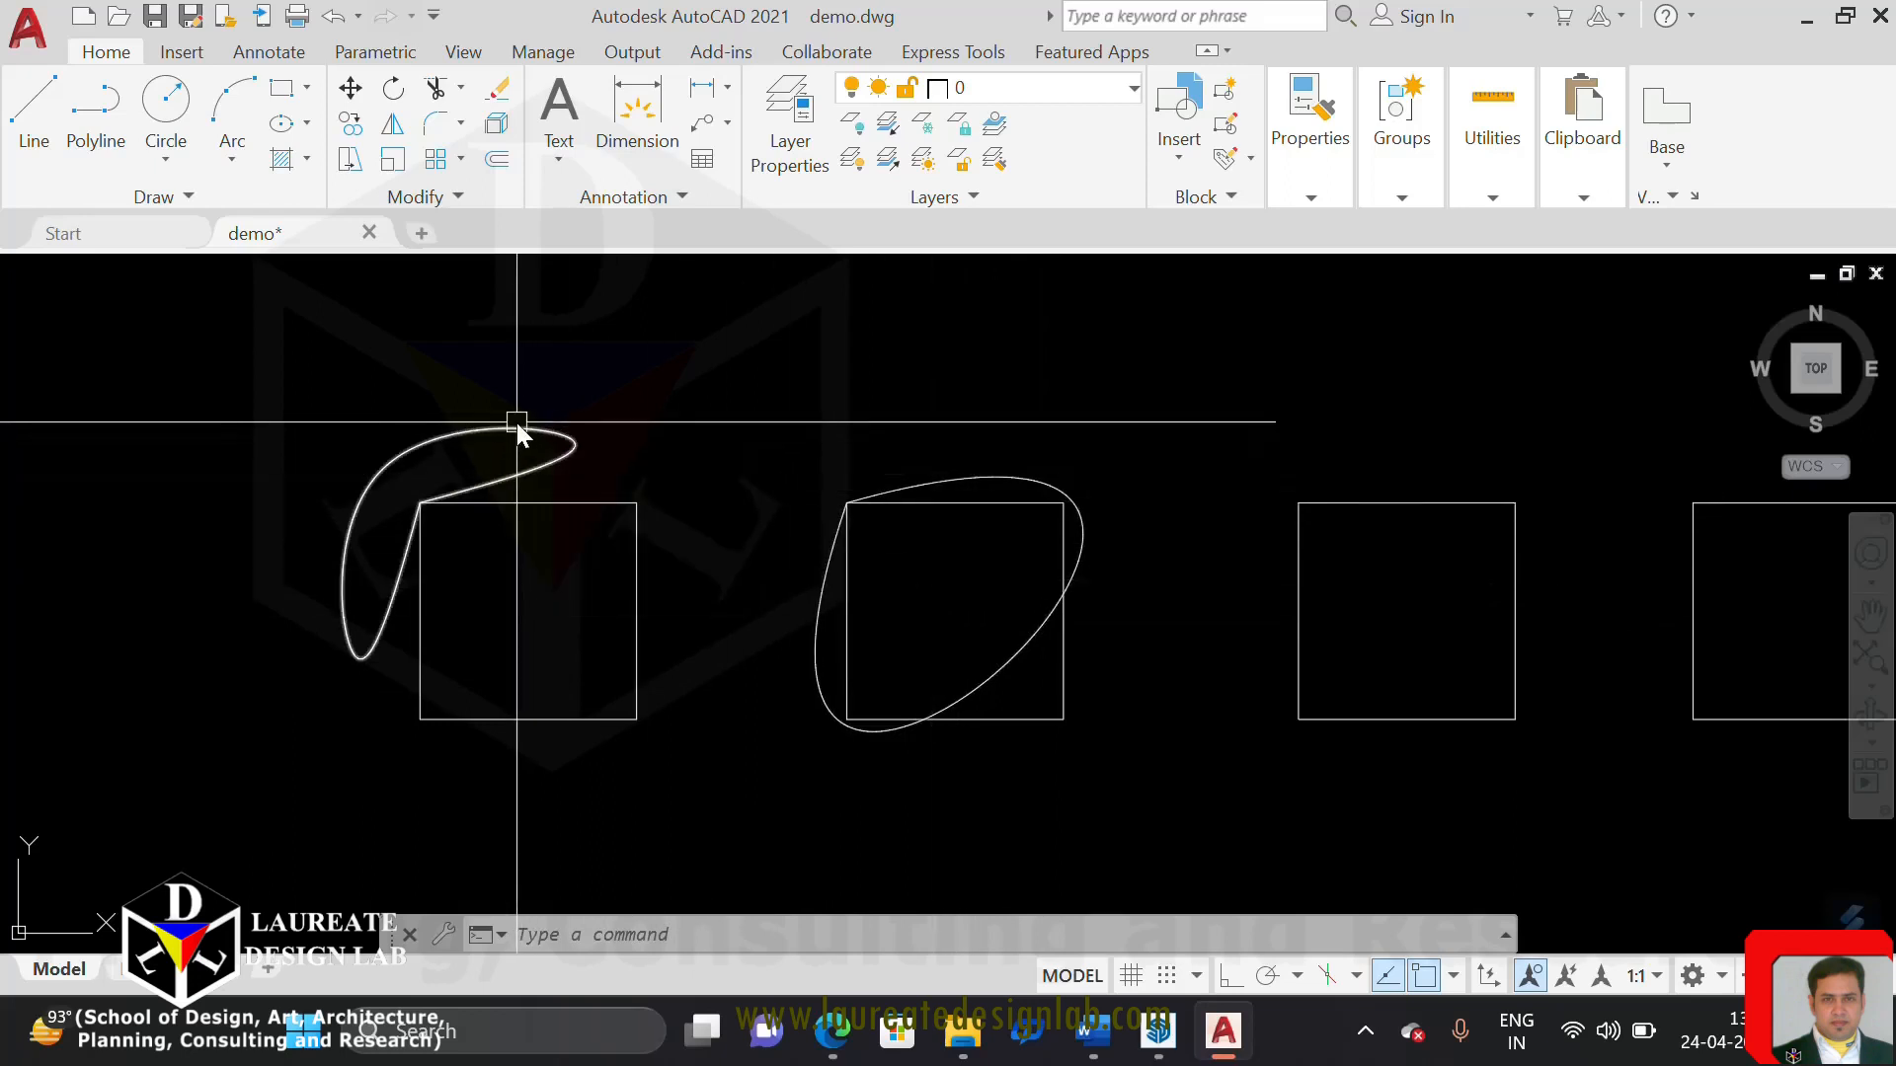
pyautogui.moveTo(517, 423)
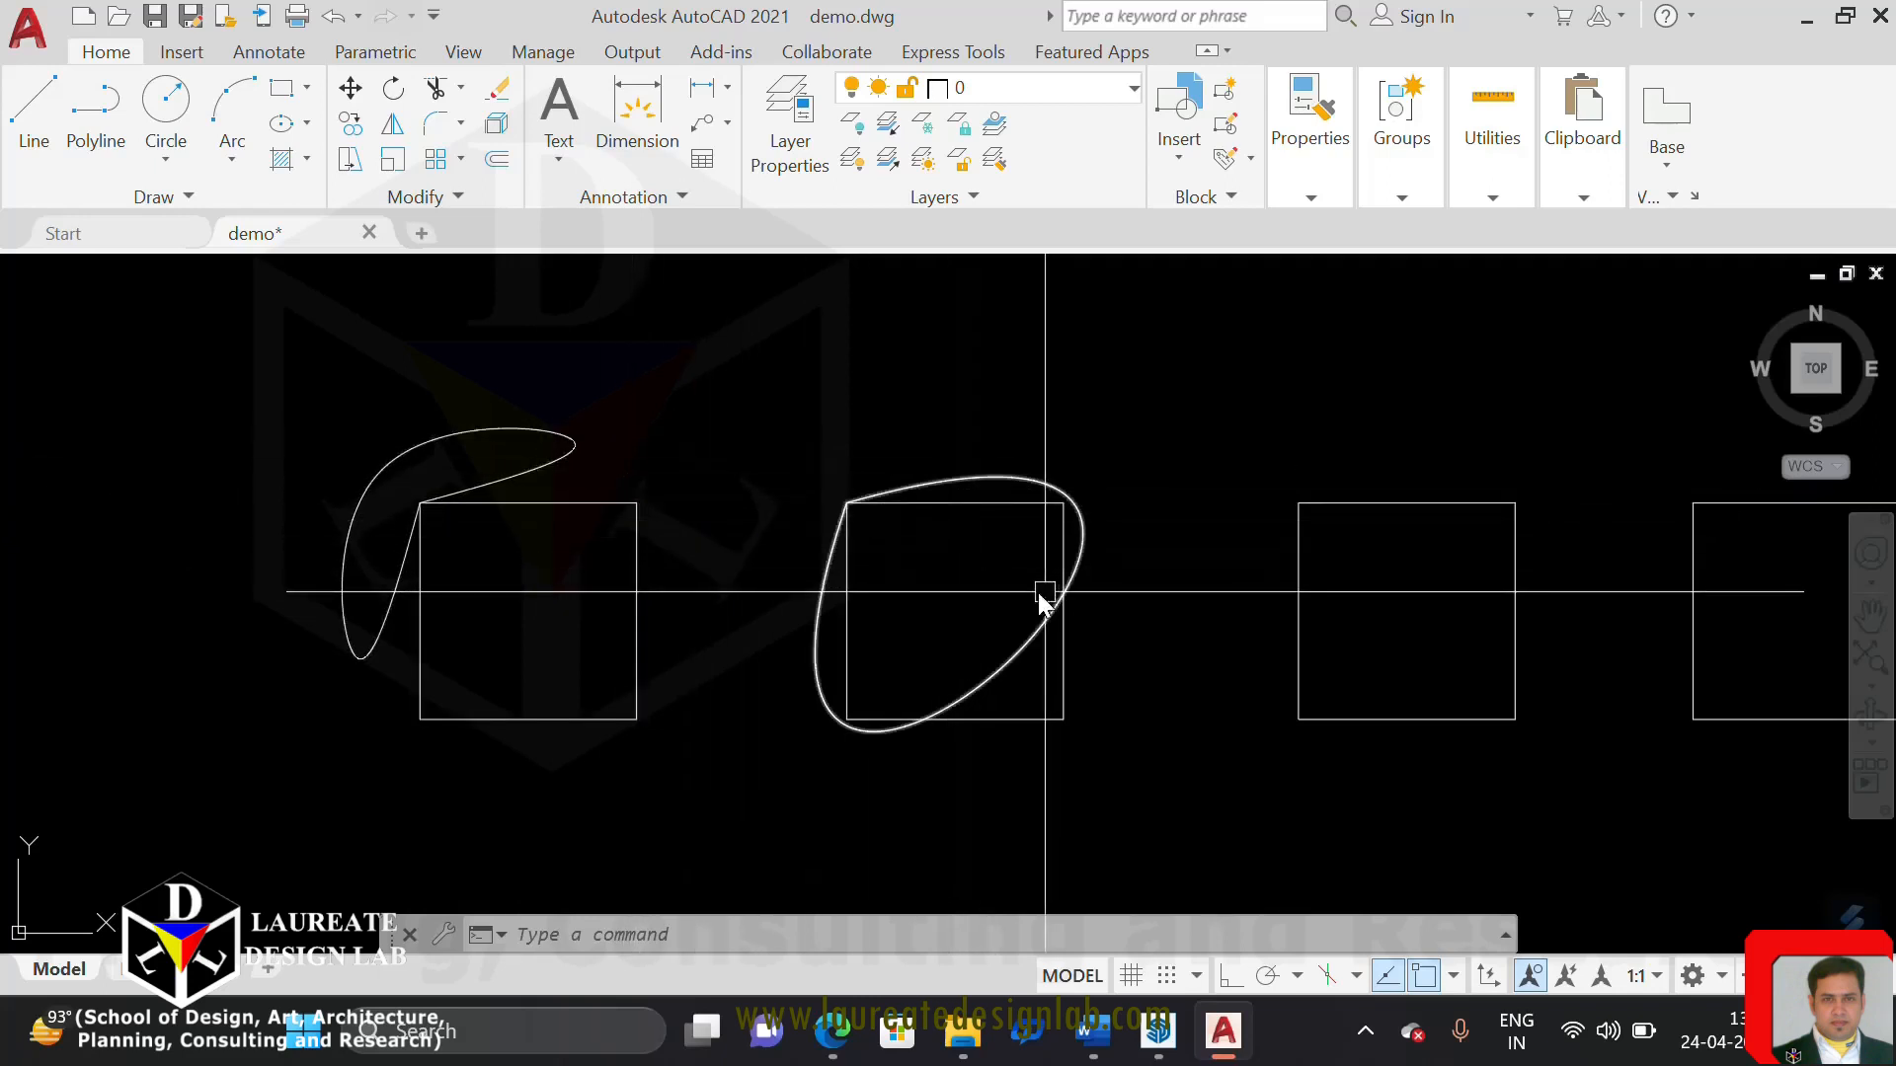
# Try Curve Fit on the third square's polyline and undo it
pyautogui.moveTo(1041, 593); pyautogui.dragTo(347, 581, button='middle')
pyautogui.moveTo(635, 592); pyautogui.dragTo(616, 583, button='middle')
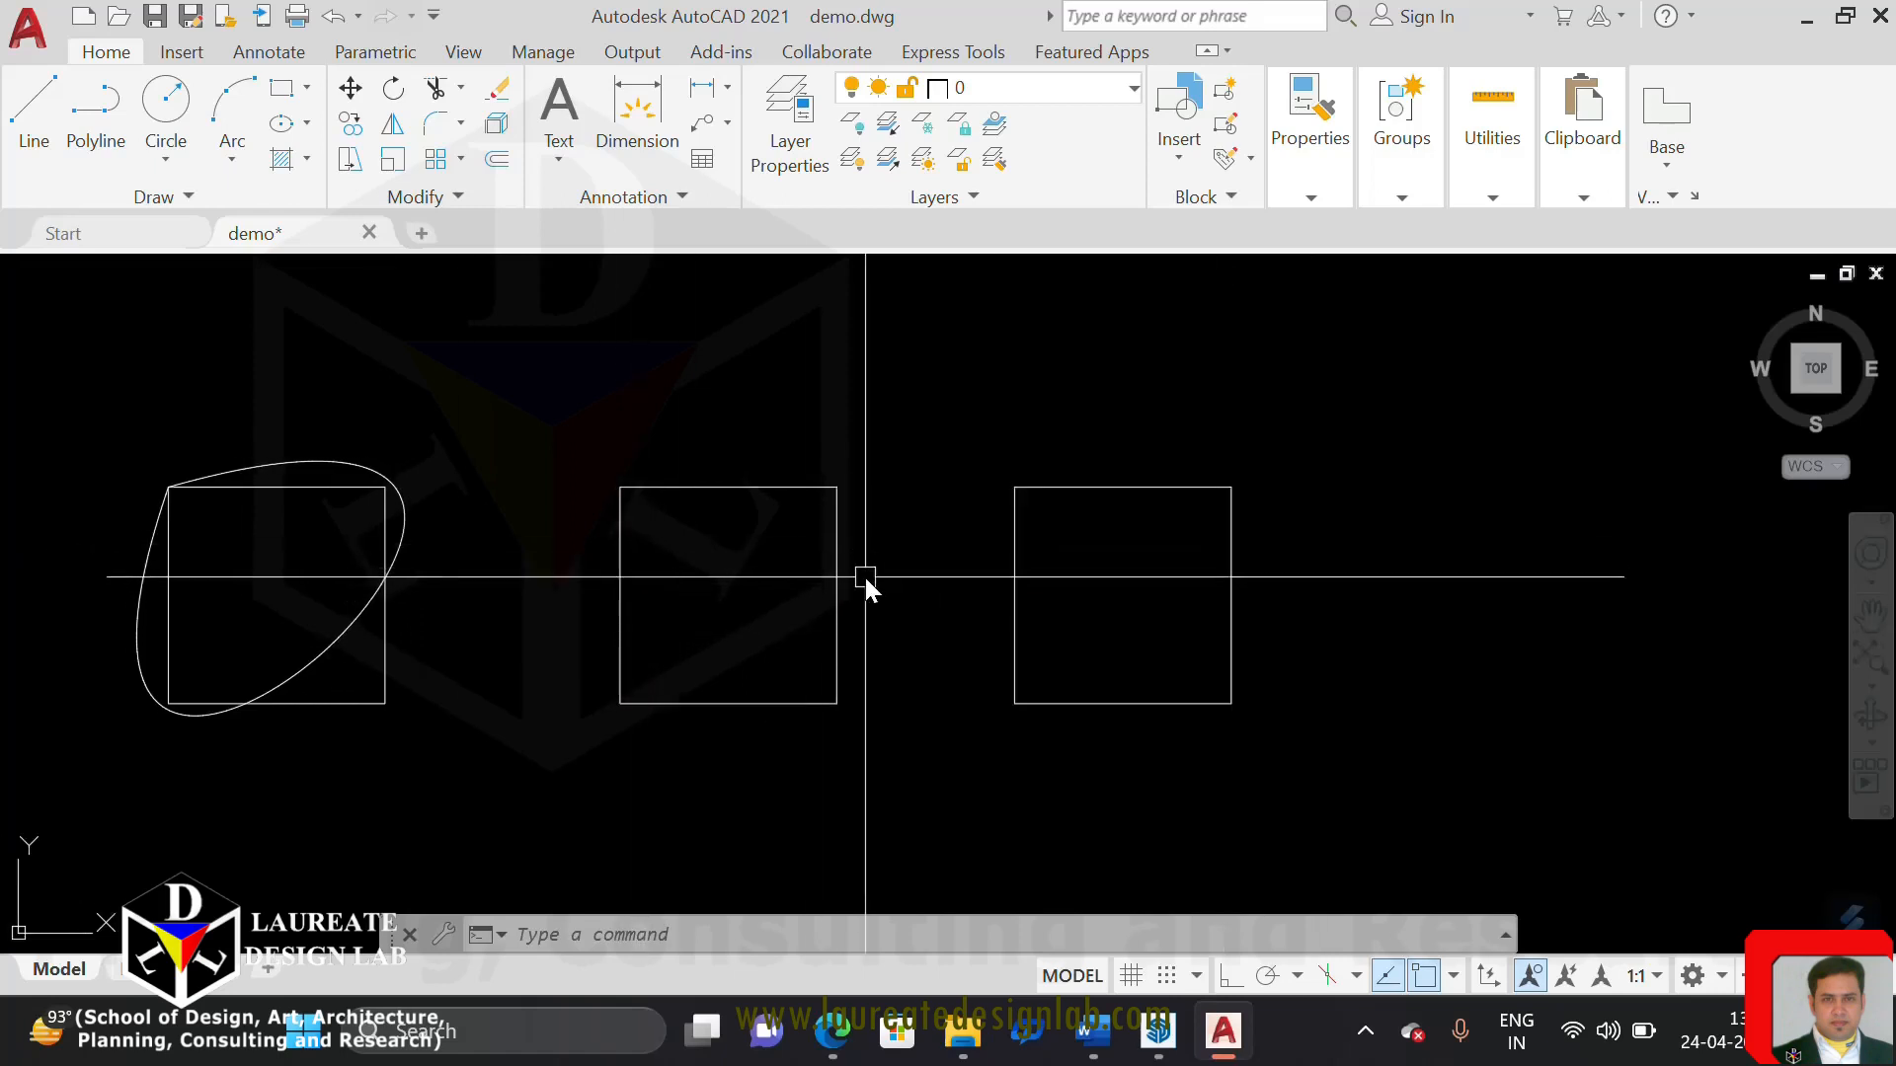
pyautogui.click(742, 489)
pyautogui.rightClick(744, 525)
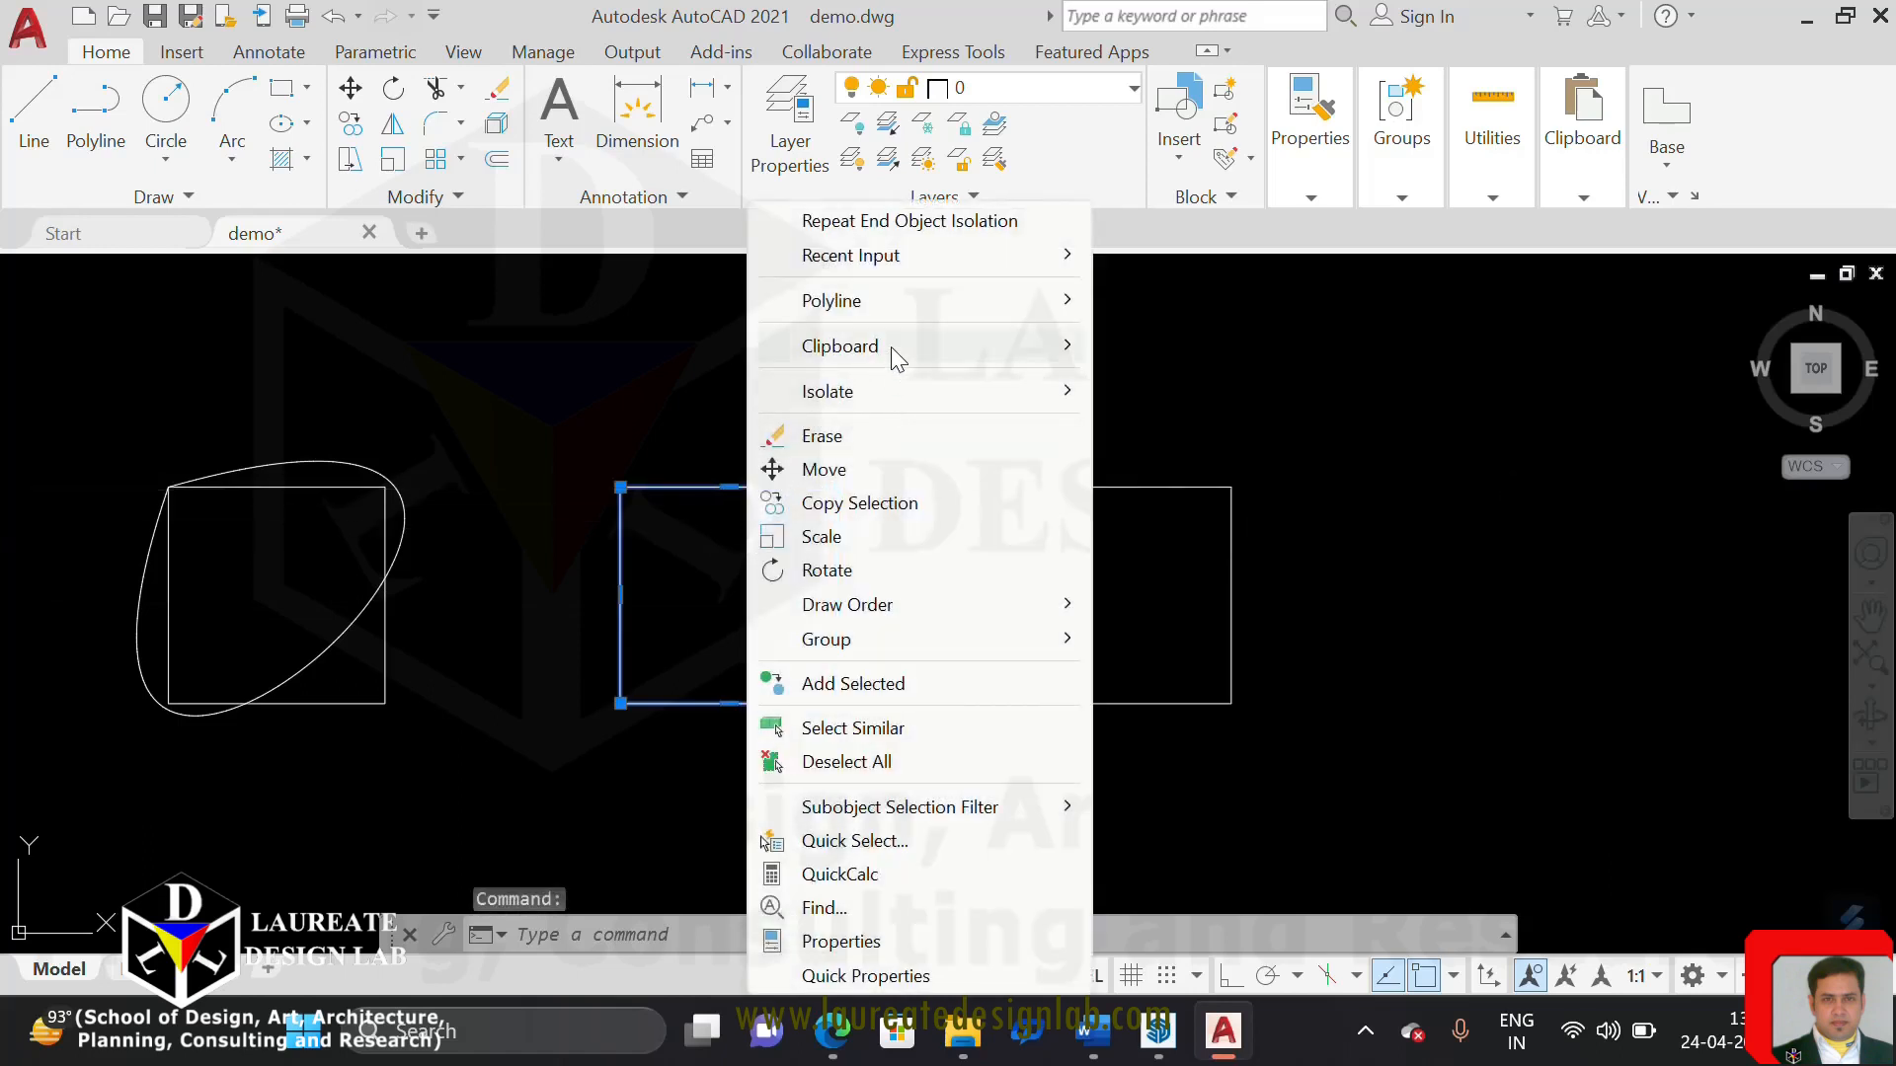
pyautogui.moveTo(887, 293)
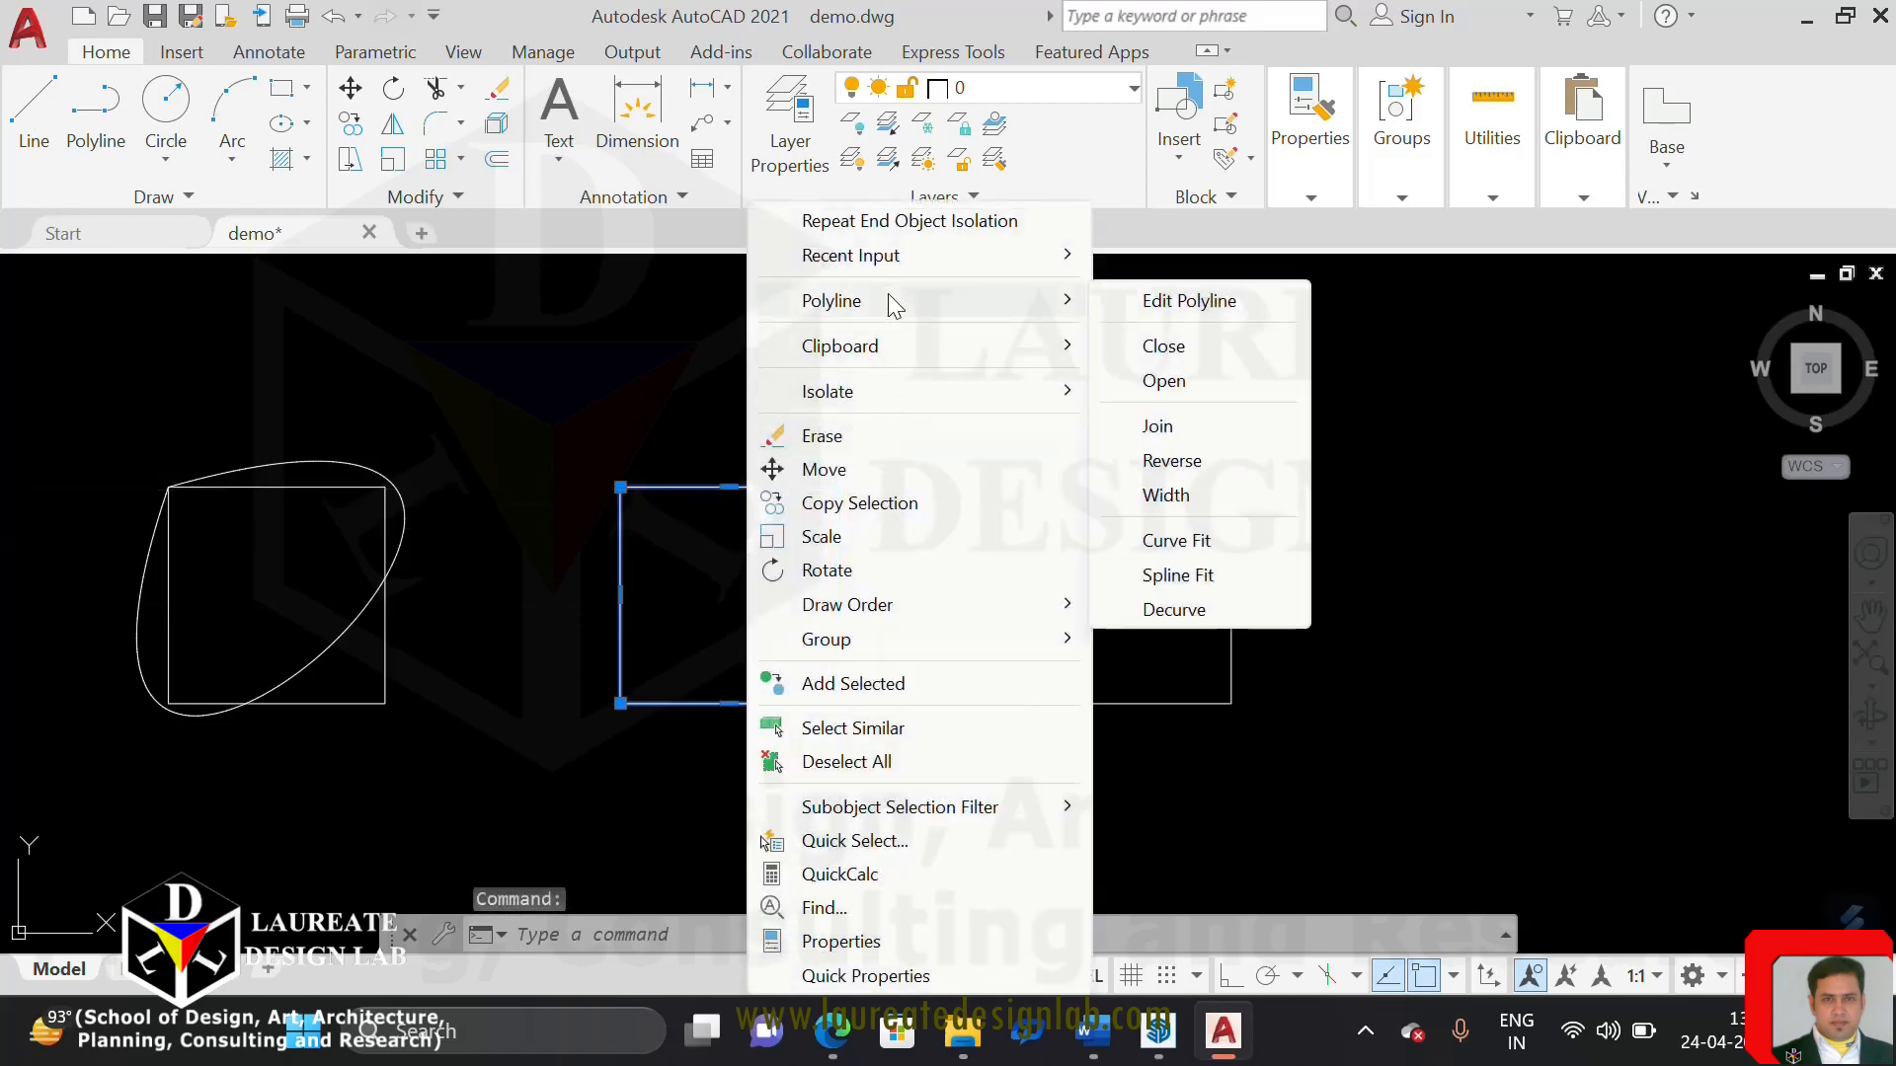
pyautogui.click(1213, 546)
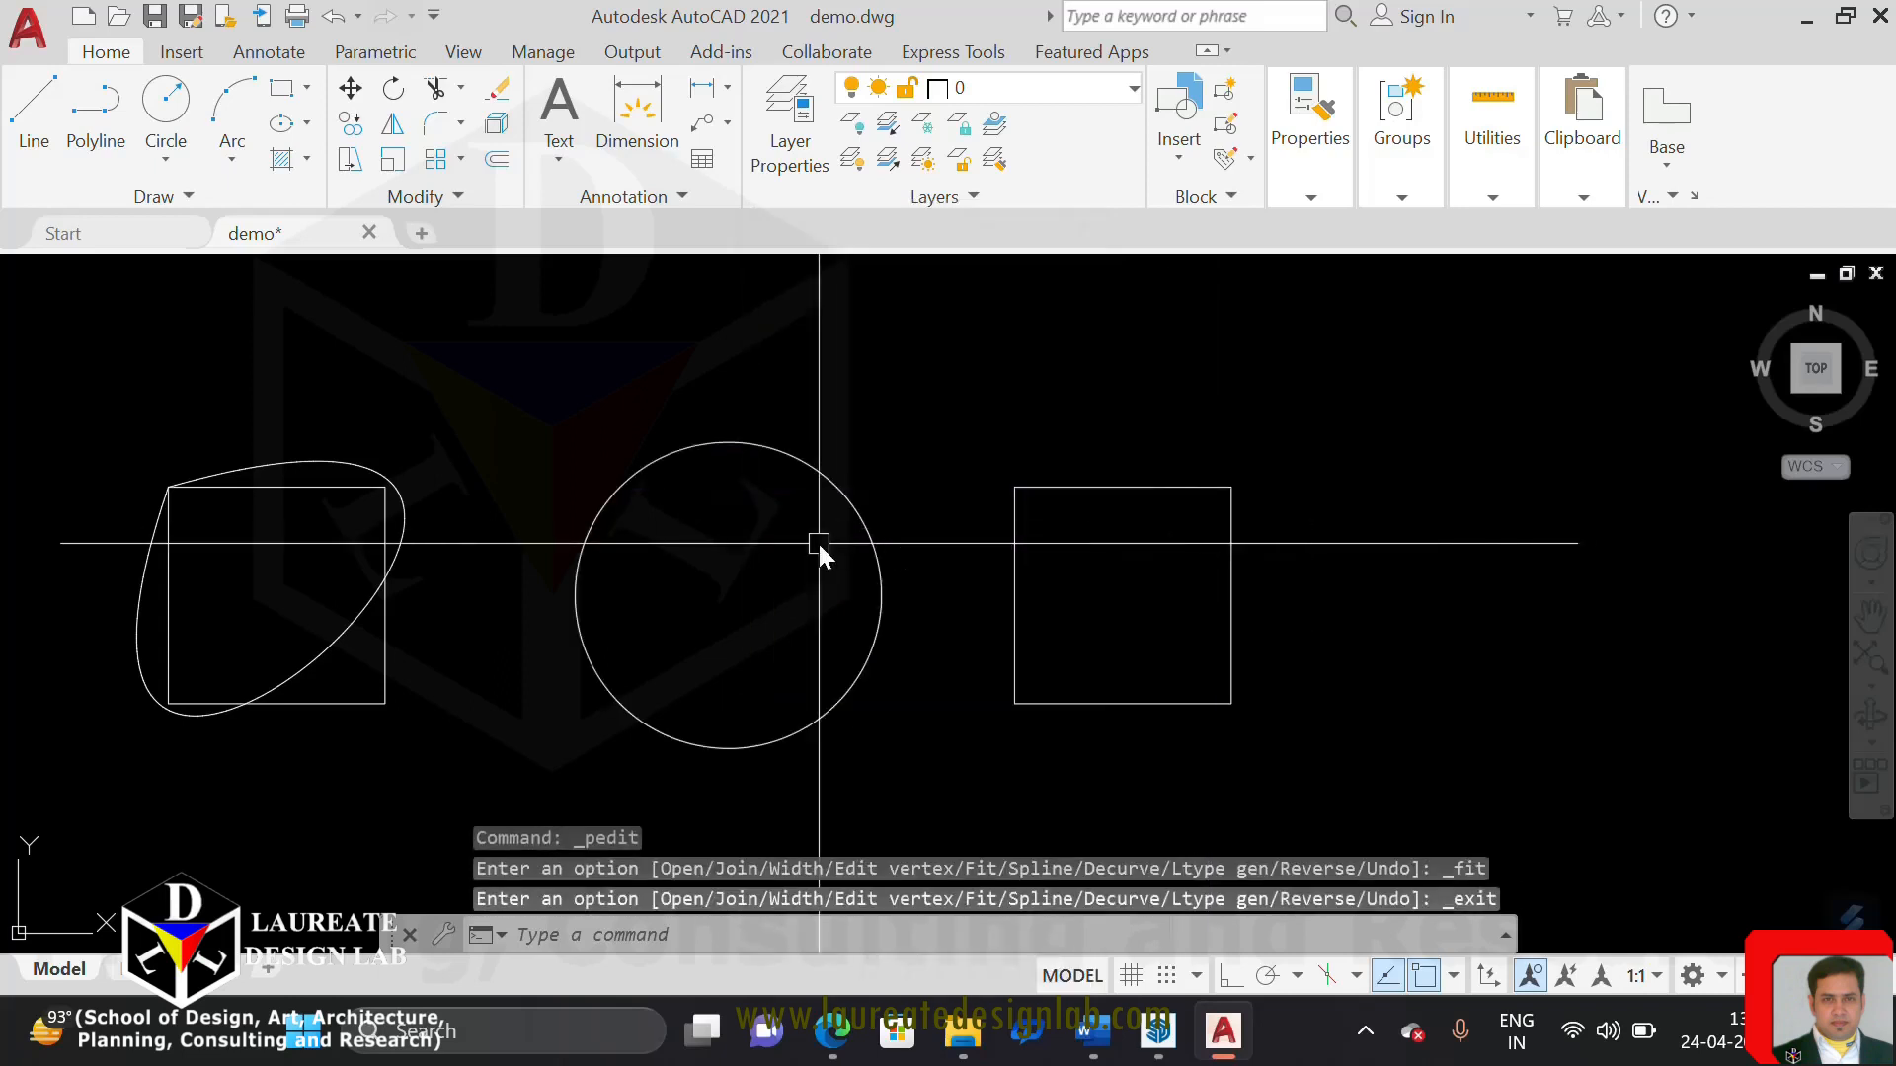
pyautogui.hotkey('ctrl', 'z')
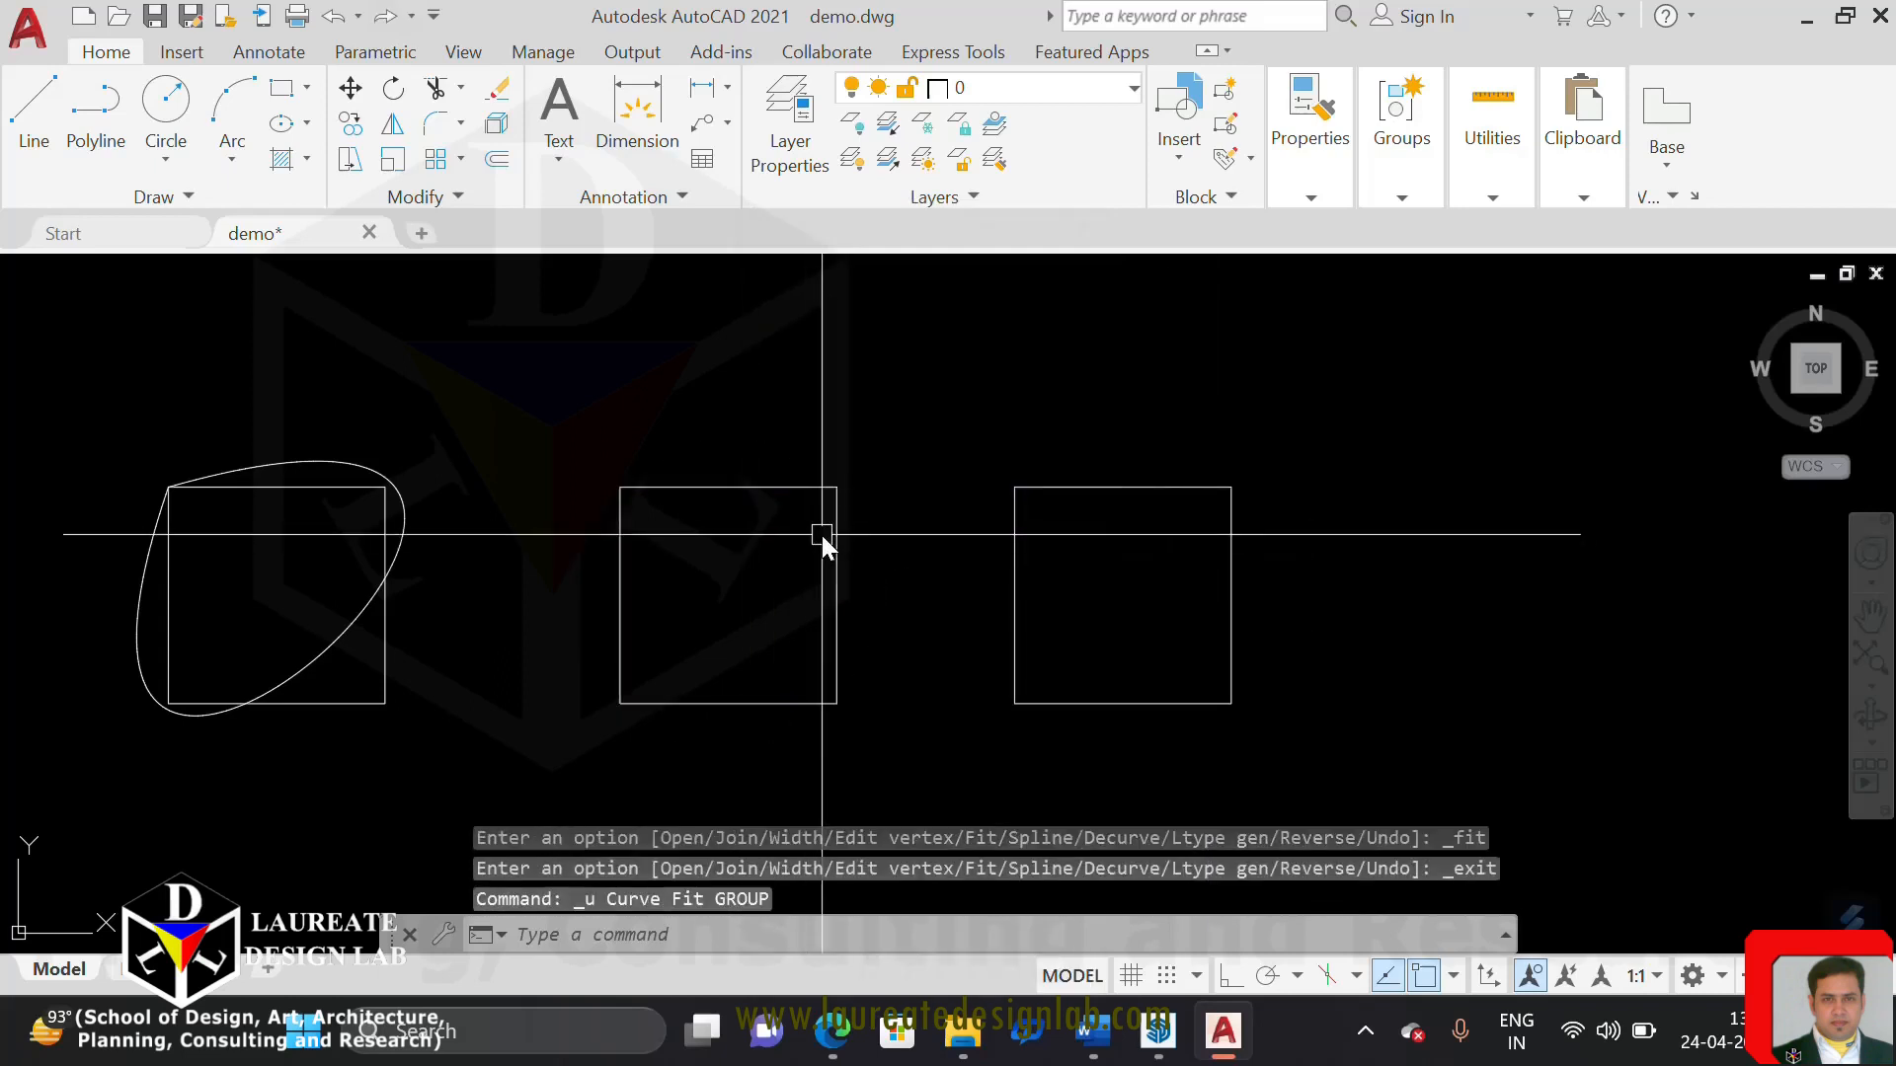
# Copy the third and fourth squares to a free area directly above the originals
pyautogui.write('CO')
pyautogui.press('Return')
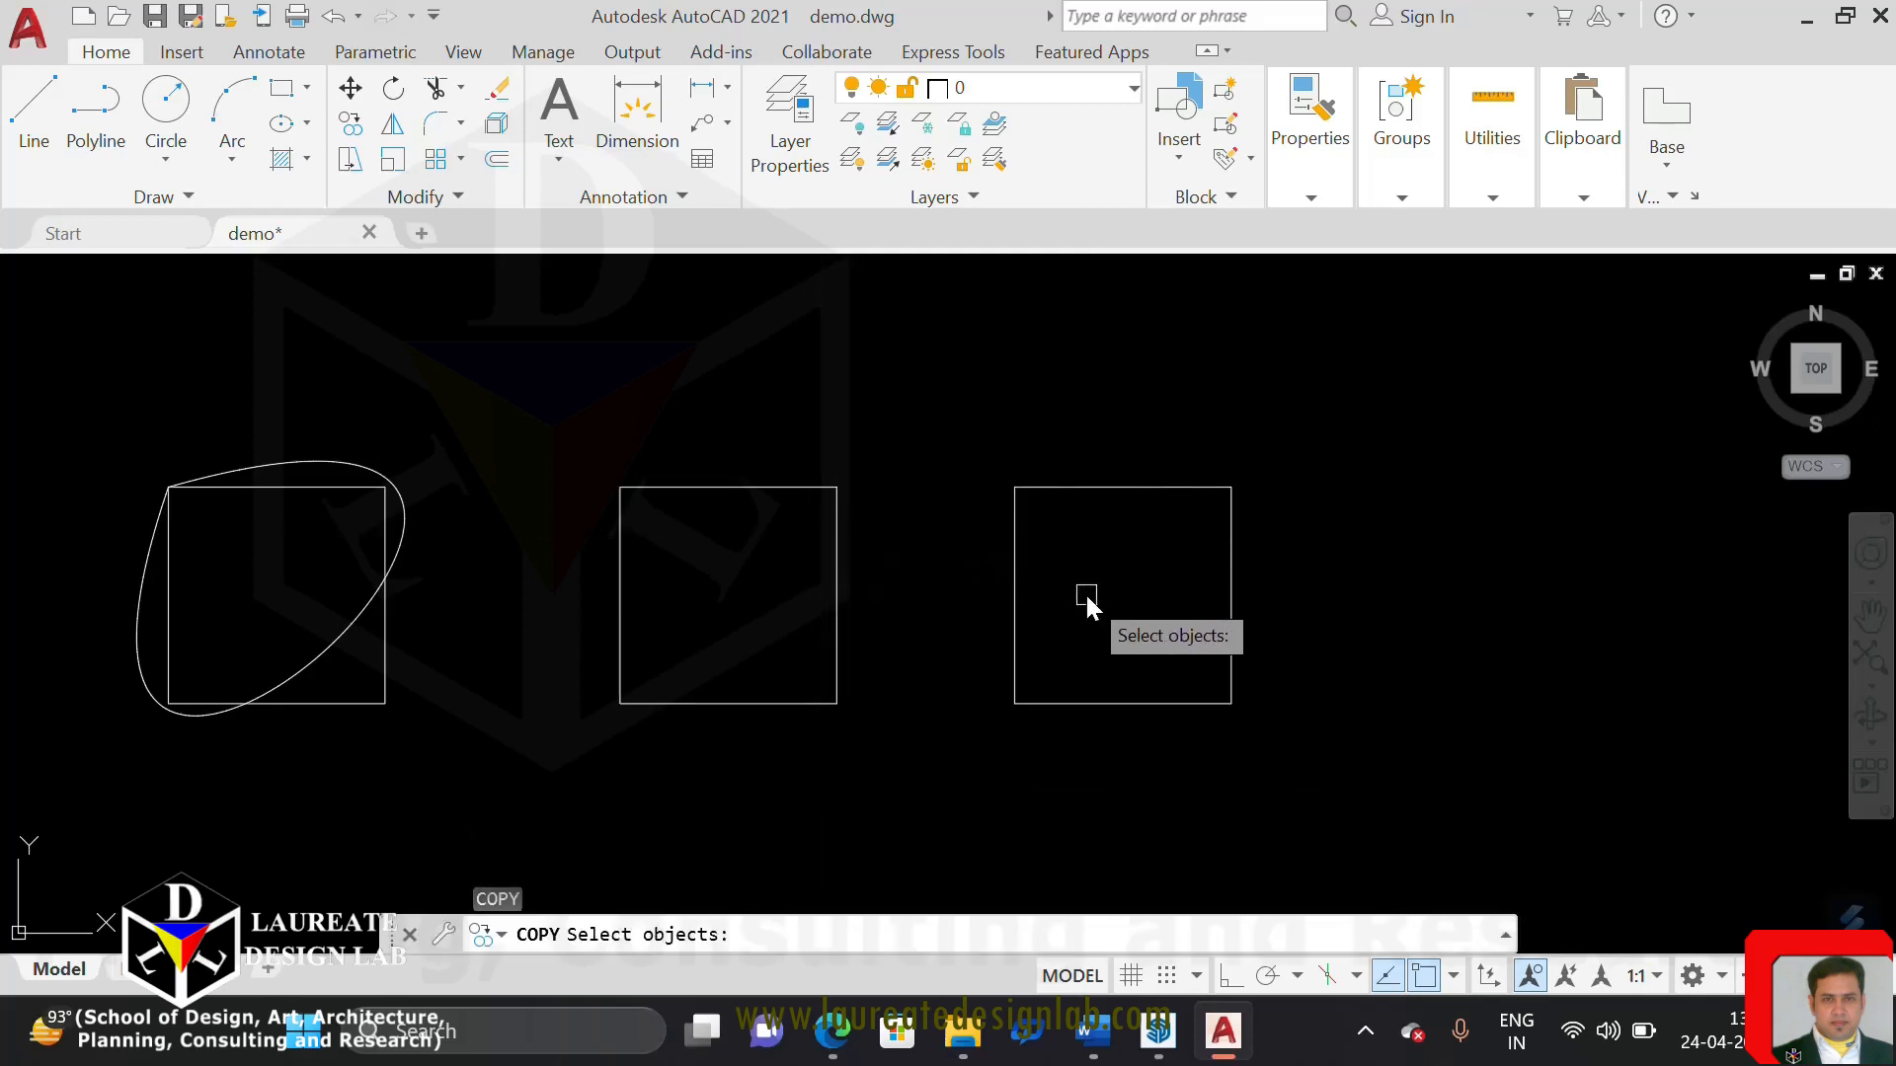
pyautogui.click(1084, 593)
pyautogui.click(719, 594)
pyautogui.press('Return')
pyautogui.click(1438, 699)
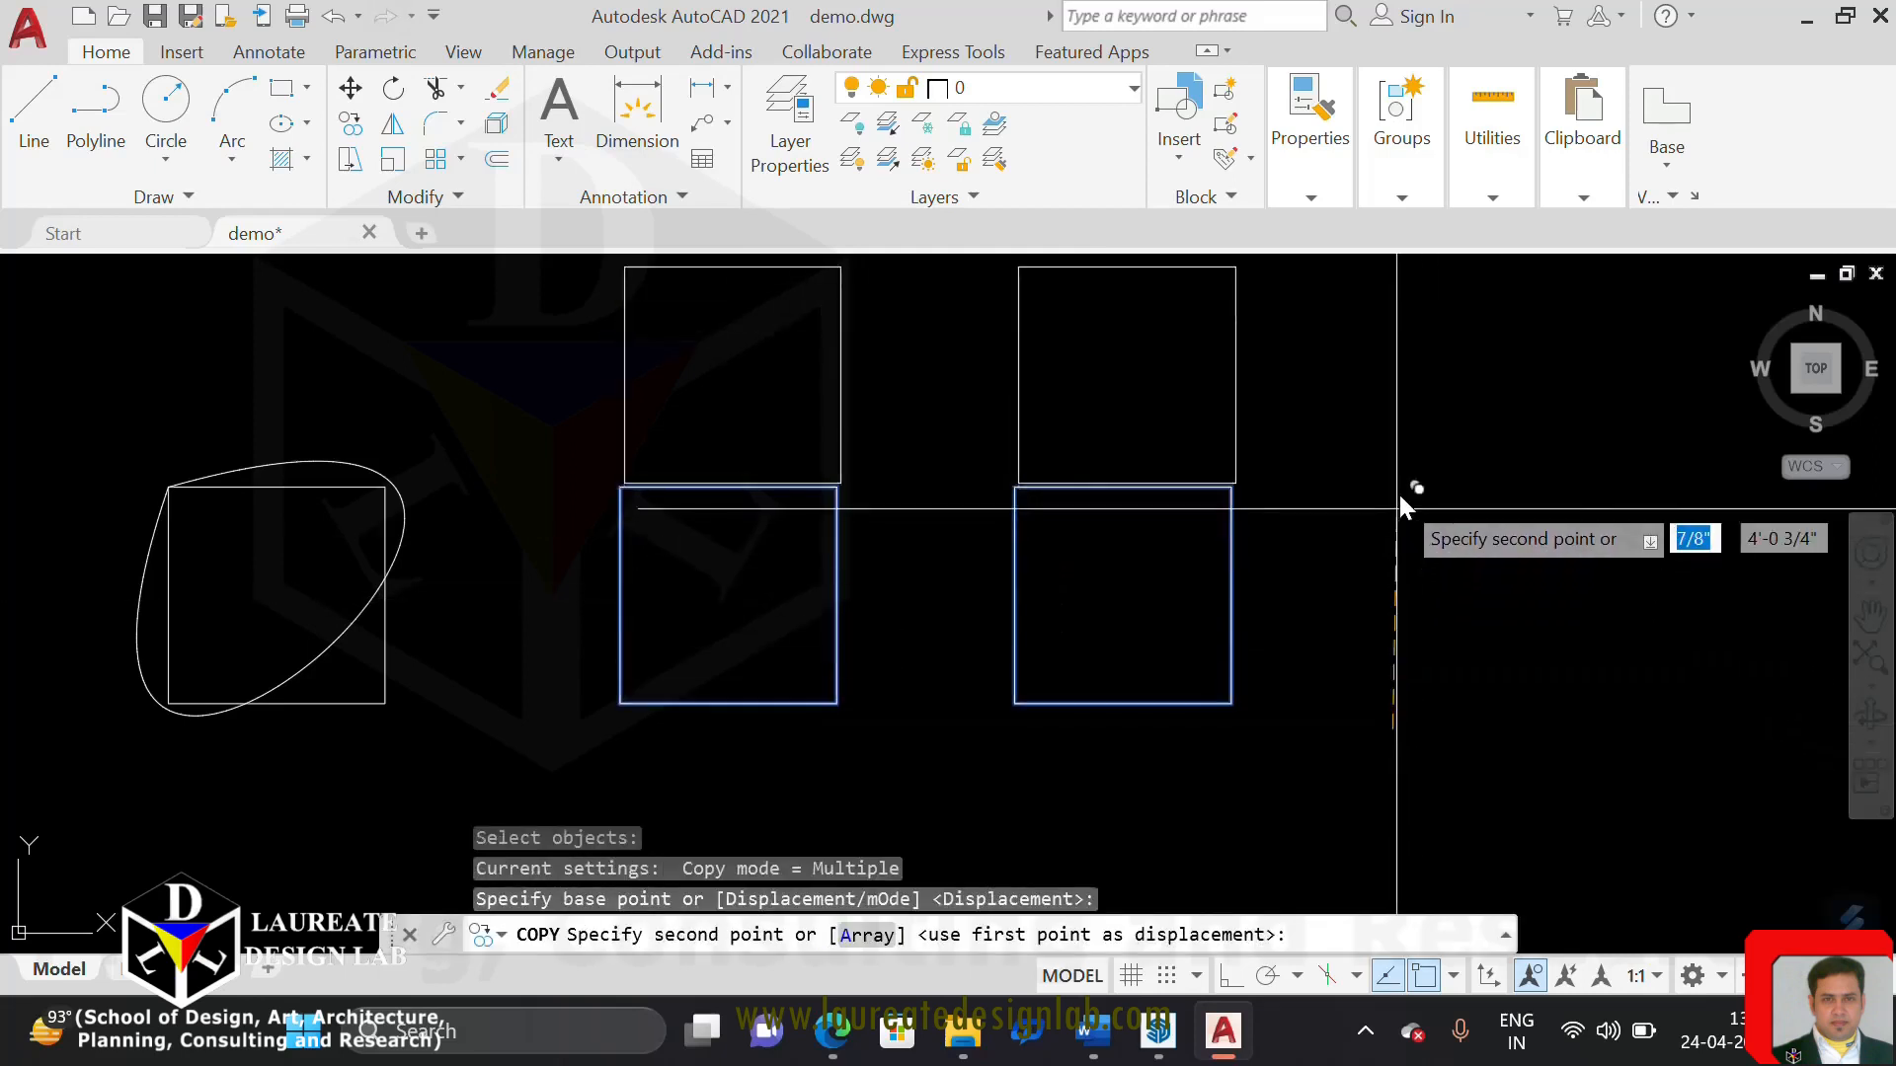
pyautogui.moveTo(1384, 531); pyautogui.dragTo(1378, 638, button='middle')
pyautogui.click(1379, 642)
pyautogui.press('Escape')
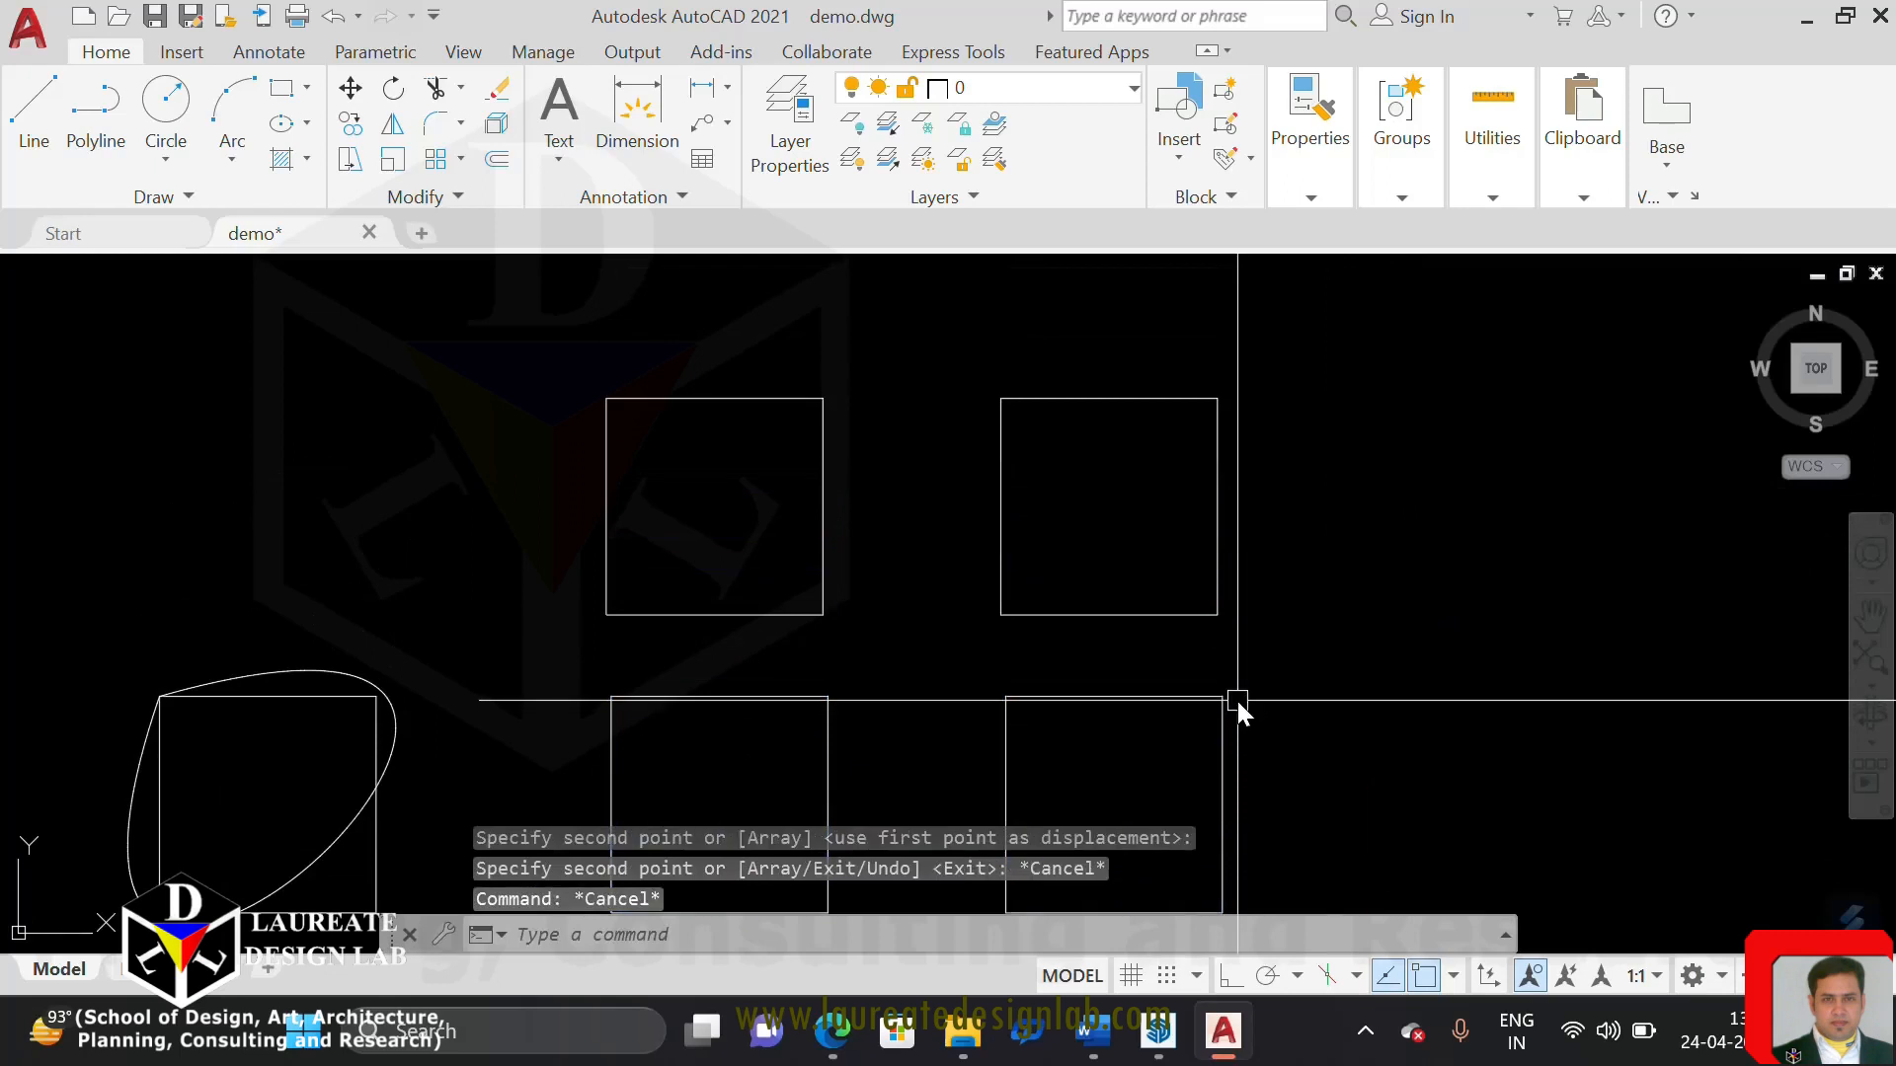
# Move the two copied squares onto the originals, matching the upper-left corner of the third square
pyautogui.write('m')
pyautogui.press('Return')
pyautogui.click(1283, 583)
pyautogui.click(760, 571)
pyautogui.press('Return')
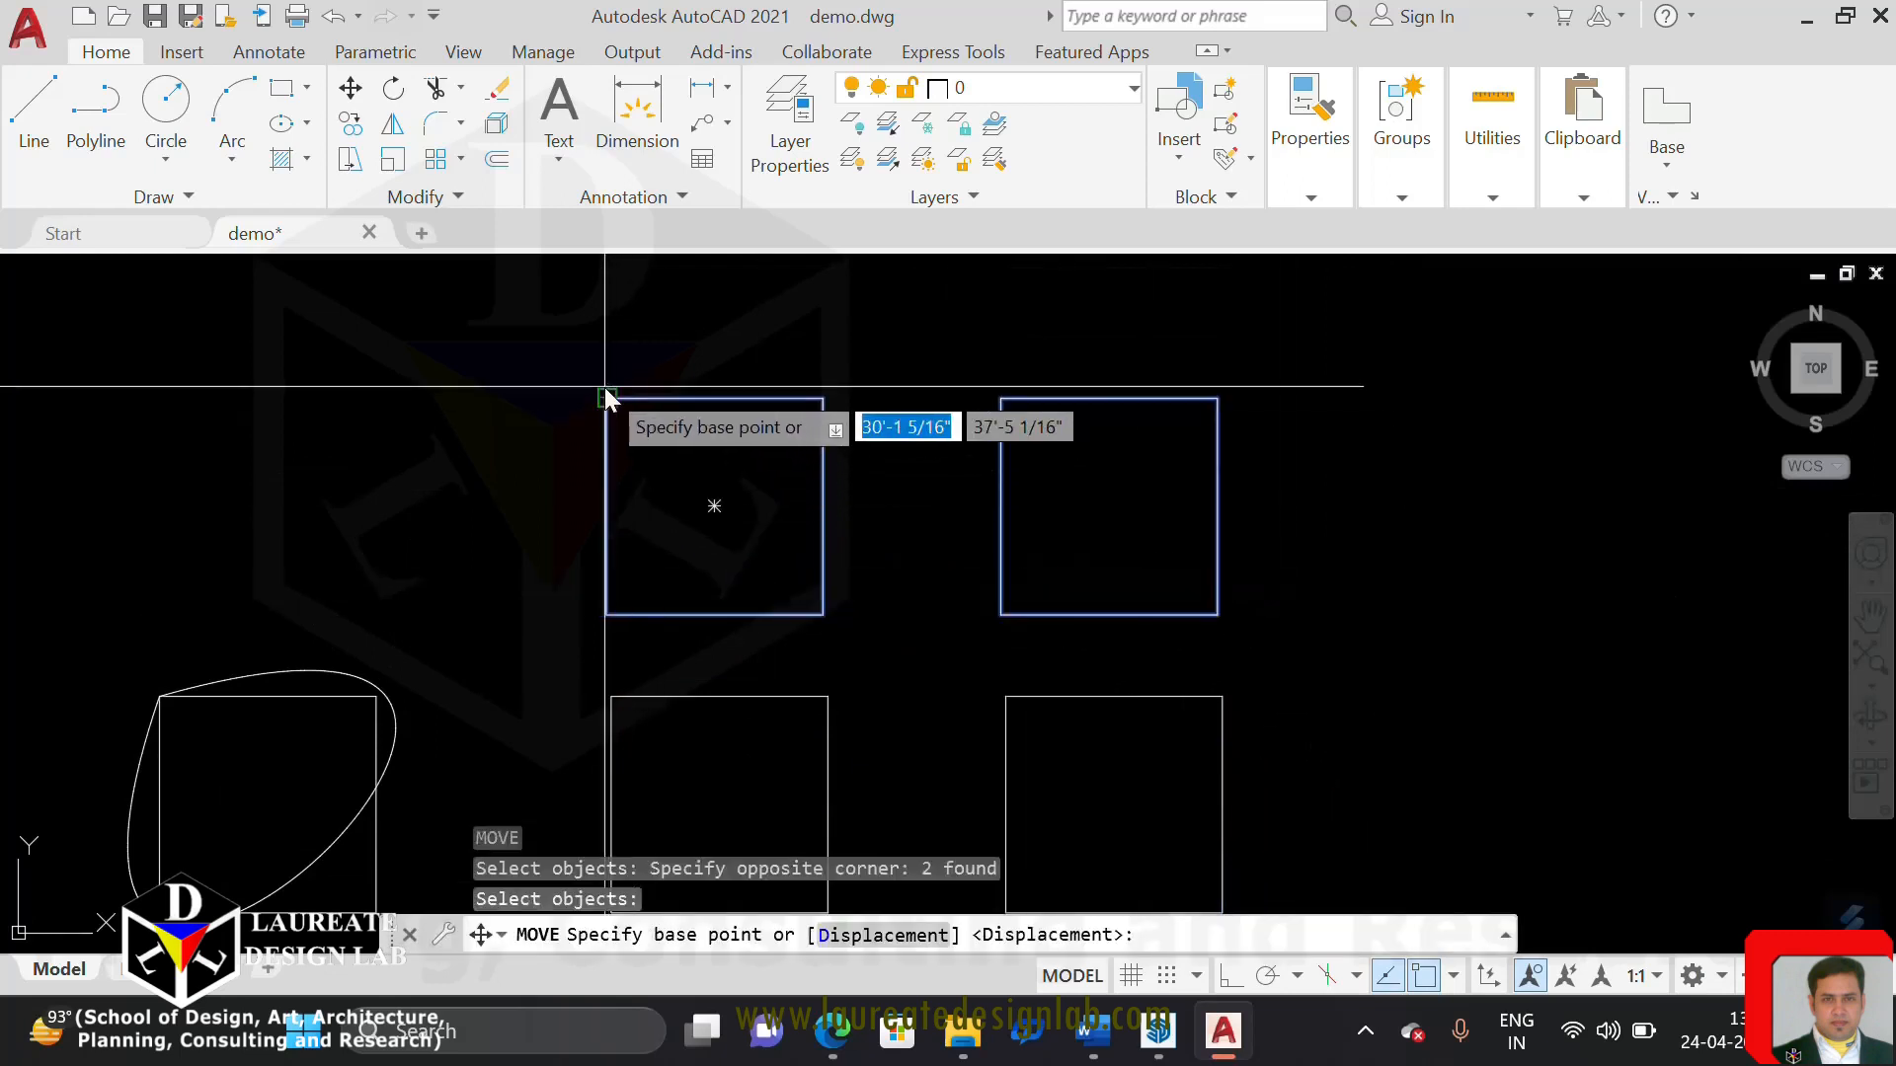
pyautogui.click(606, 399)
pyautogui.click(612, 697)
# Apply Curve Fit to one of the two overlapping polylines at the third square
pyautogui.scroll(-3, 938, 653)
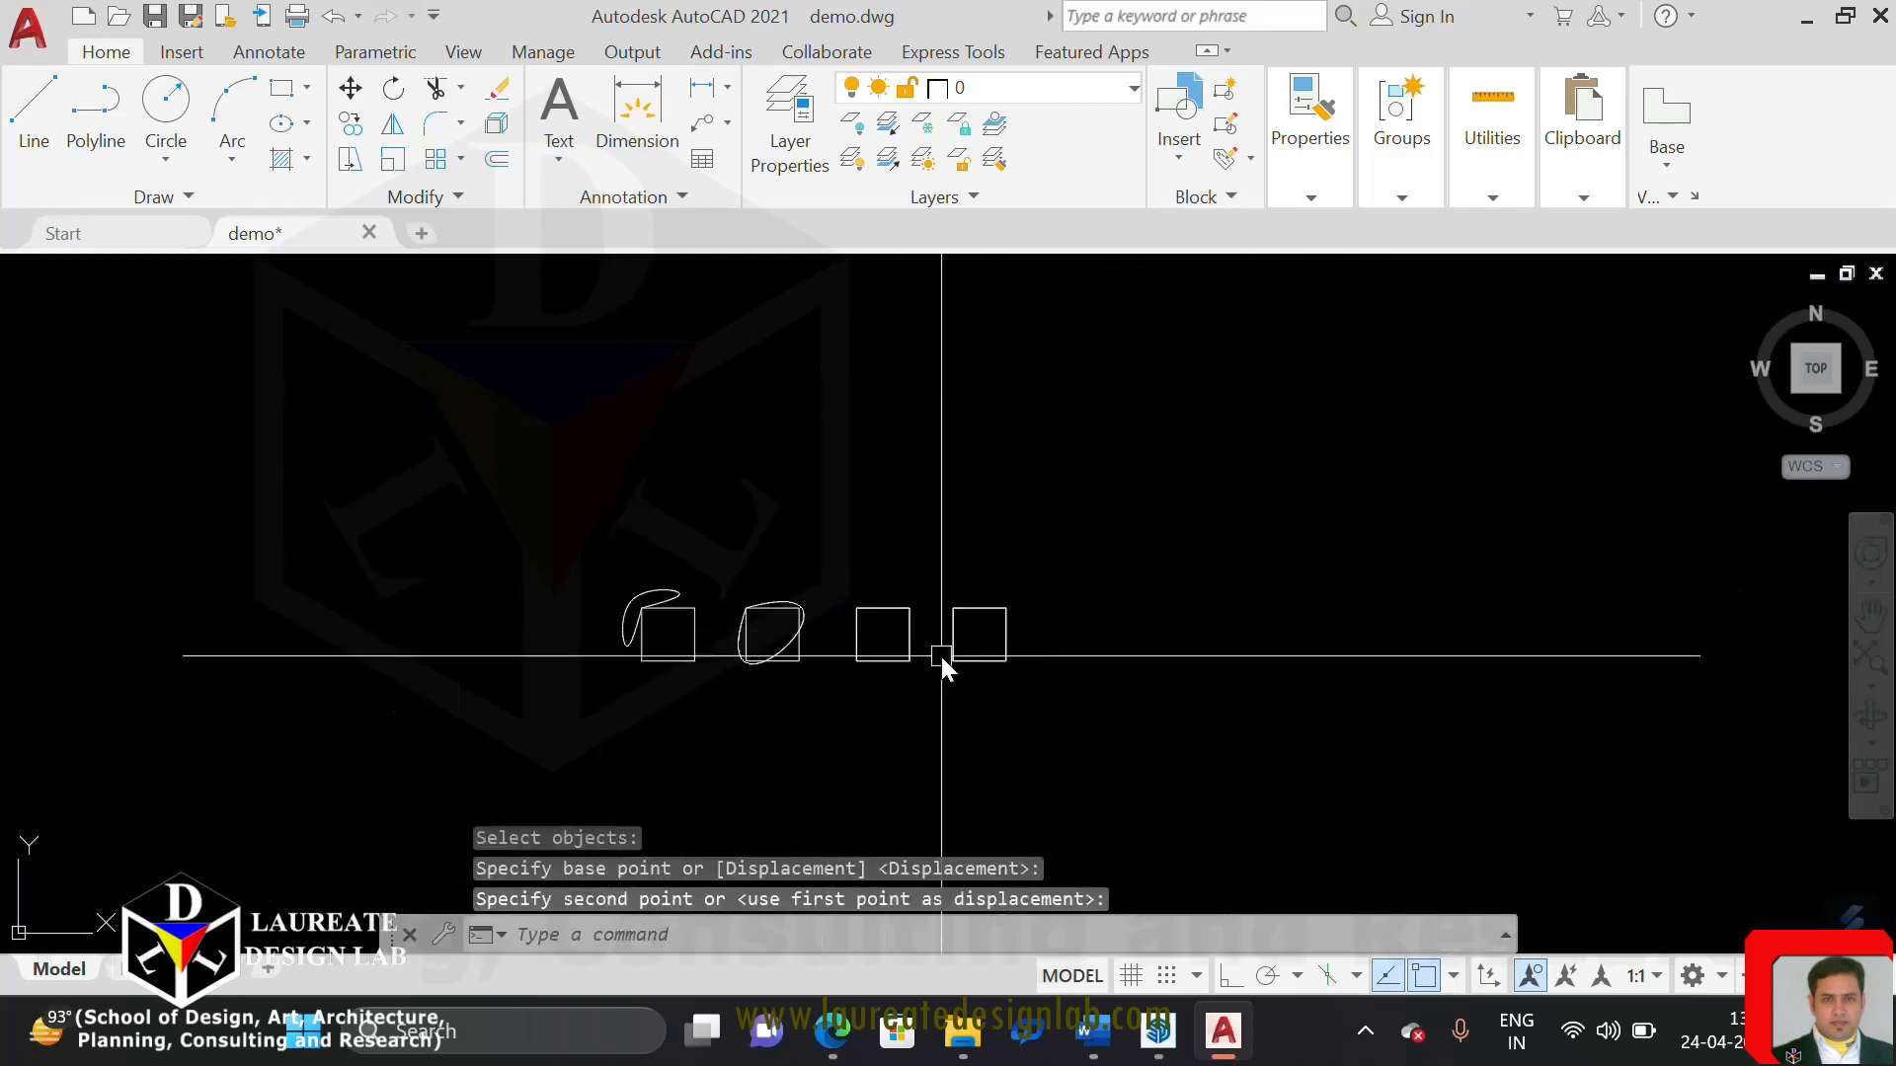
pyautogui.scroll(2, 941, 652)
pyautogui.moveTo(918, 638); pyautogui.dragTo(861, 636, button='middle')
pyautogui.scroll(4, 800, 615)
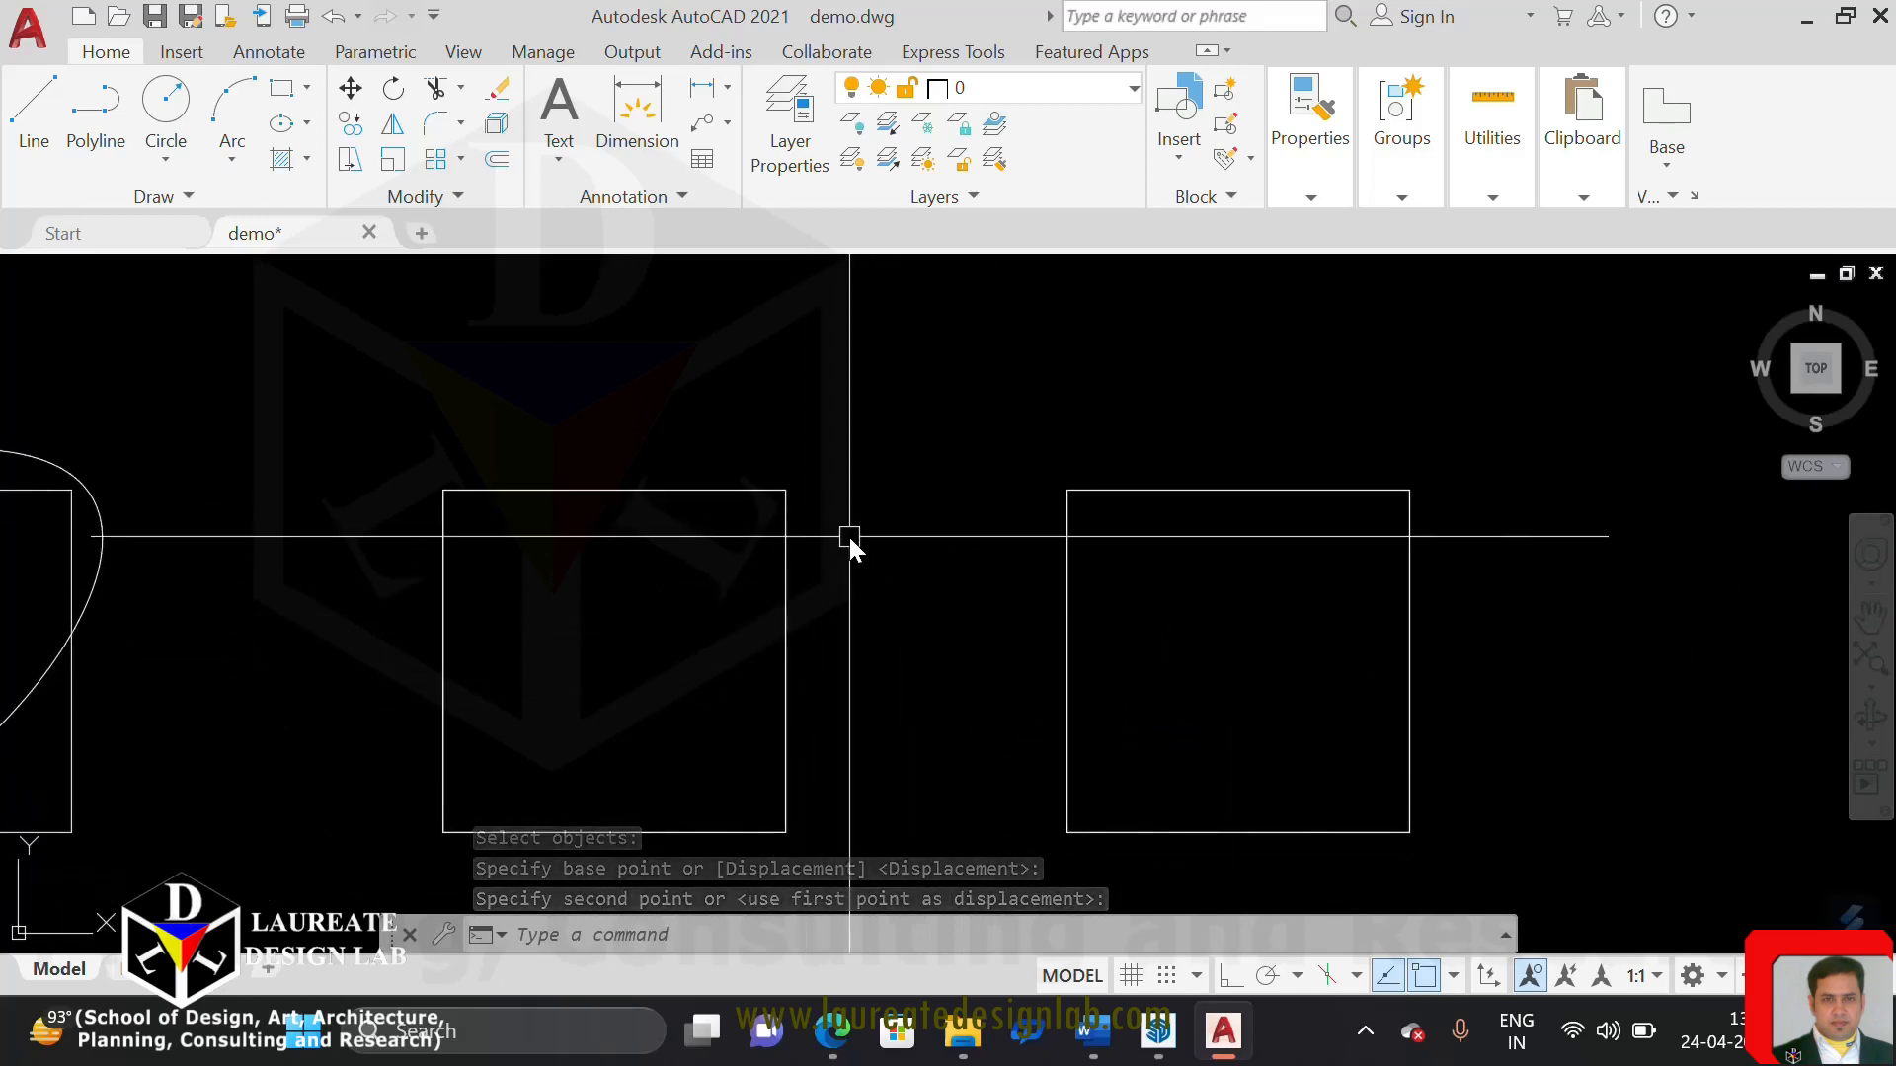
pyautogui.click(700, 493)
pyautogui.rightClick(639, 598)
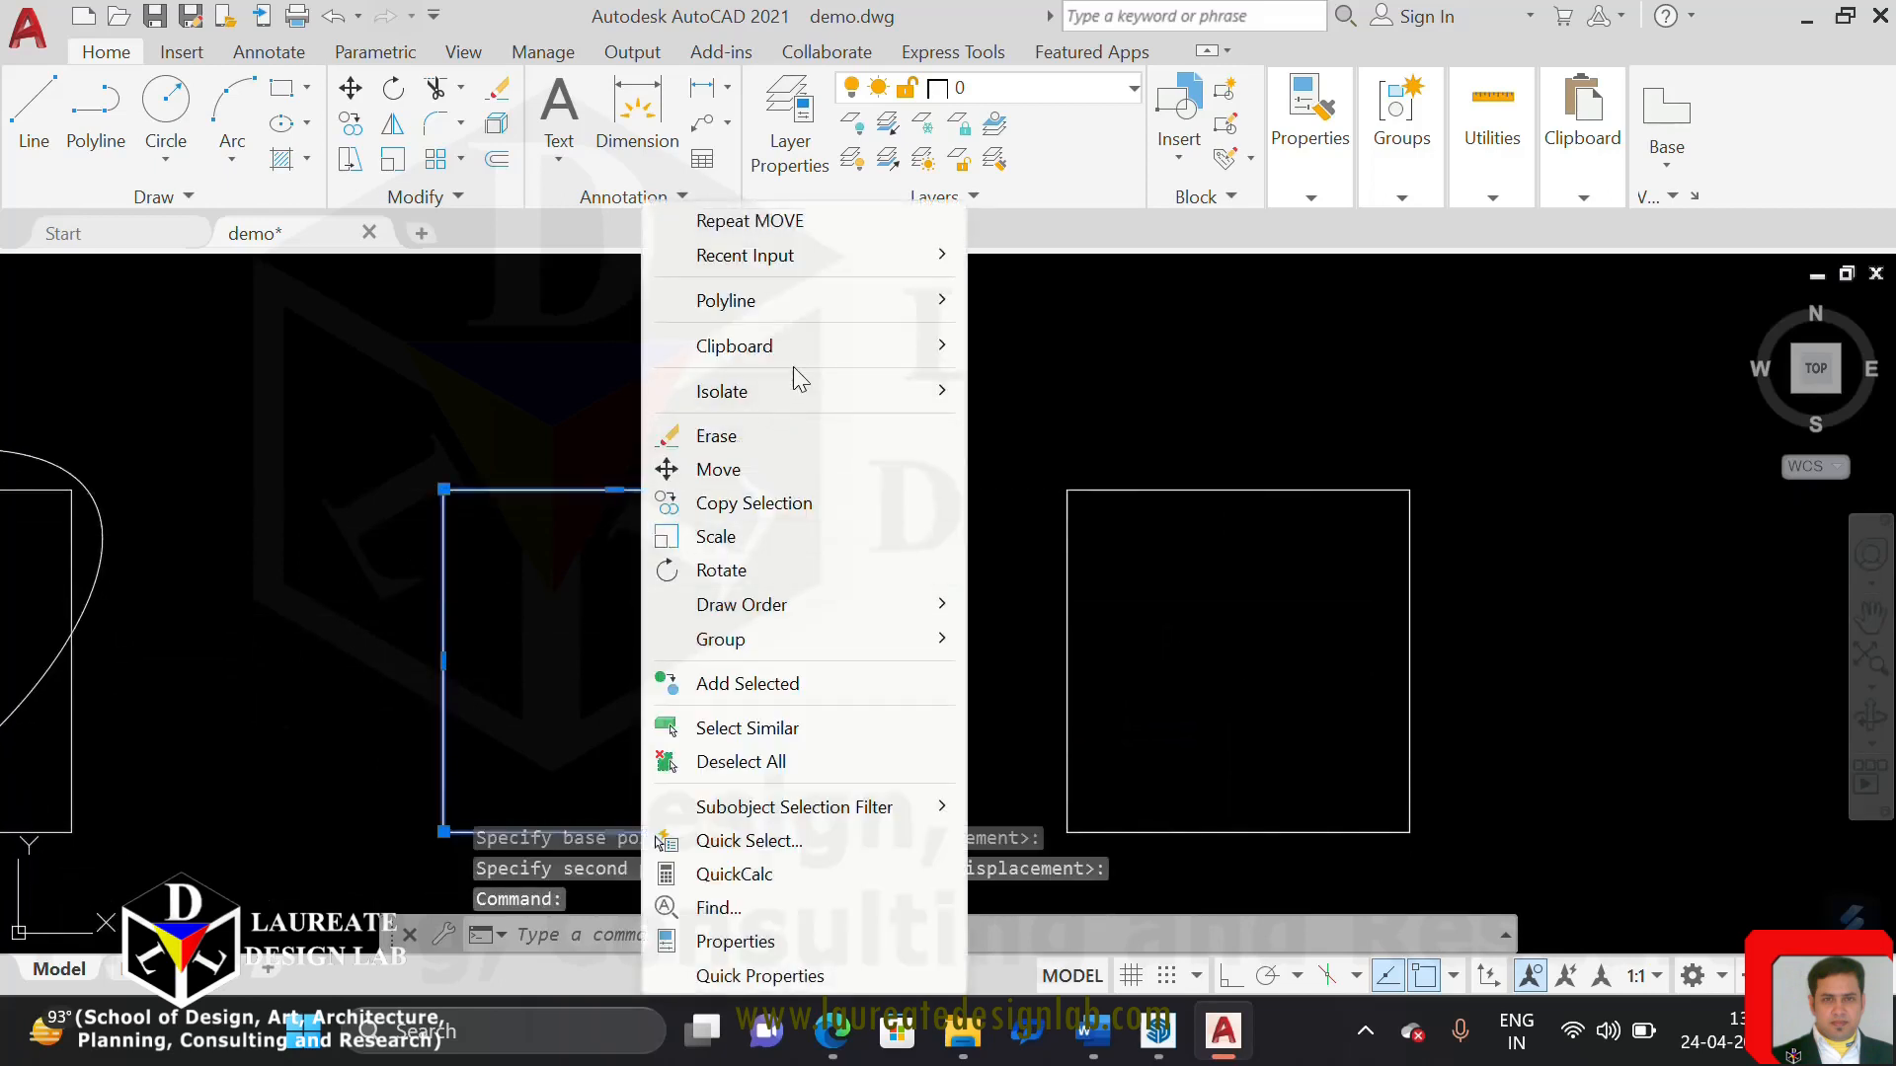
pyautogui.moveTo(826, 300)
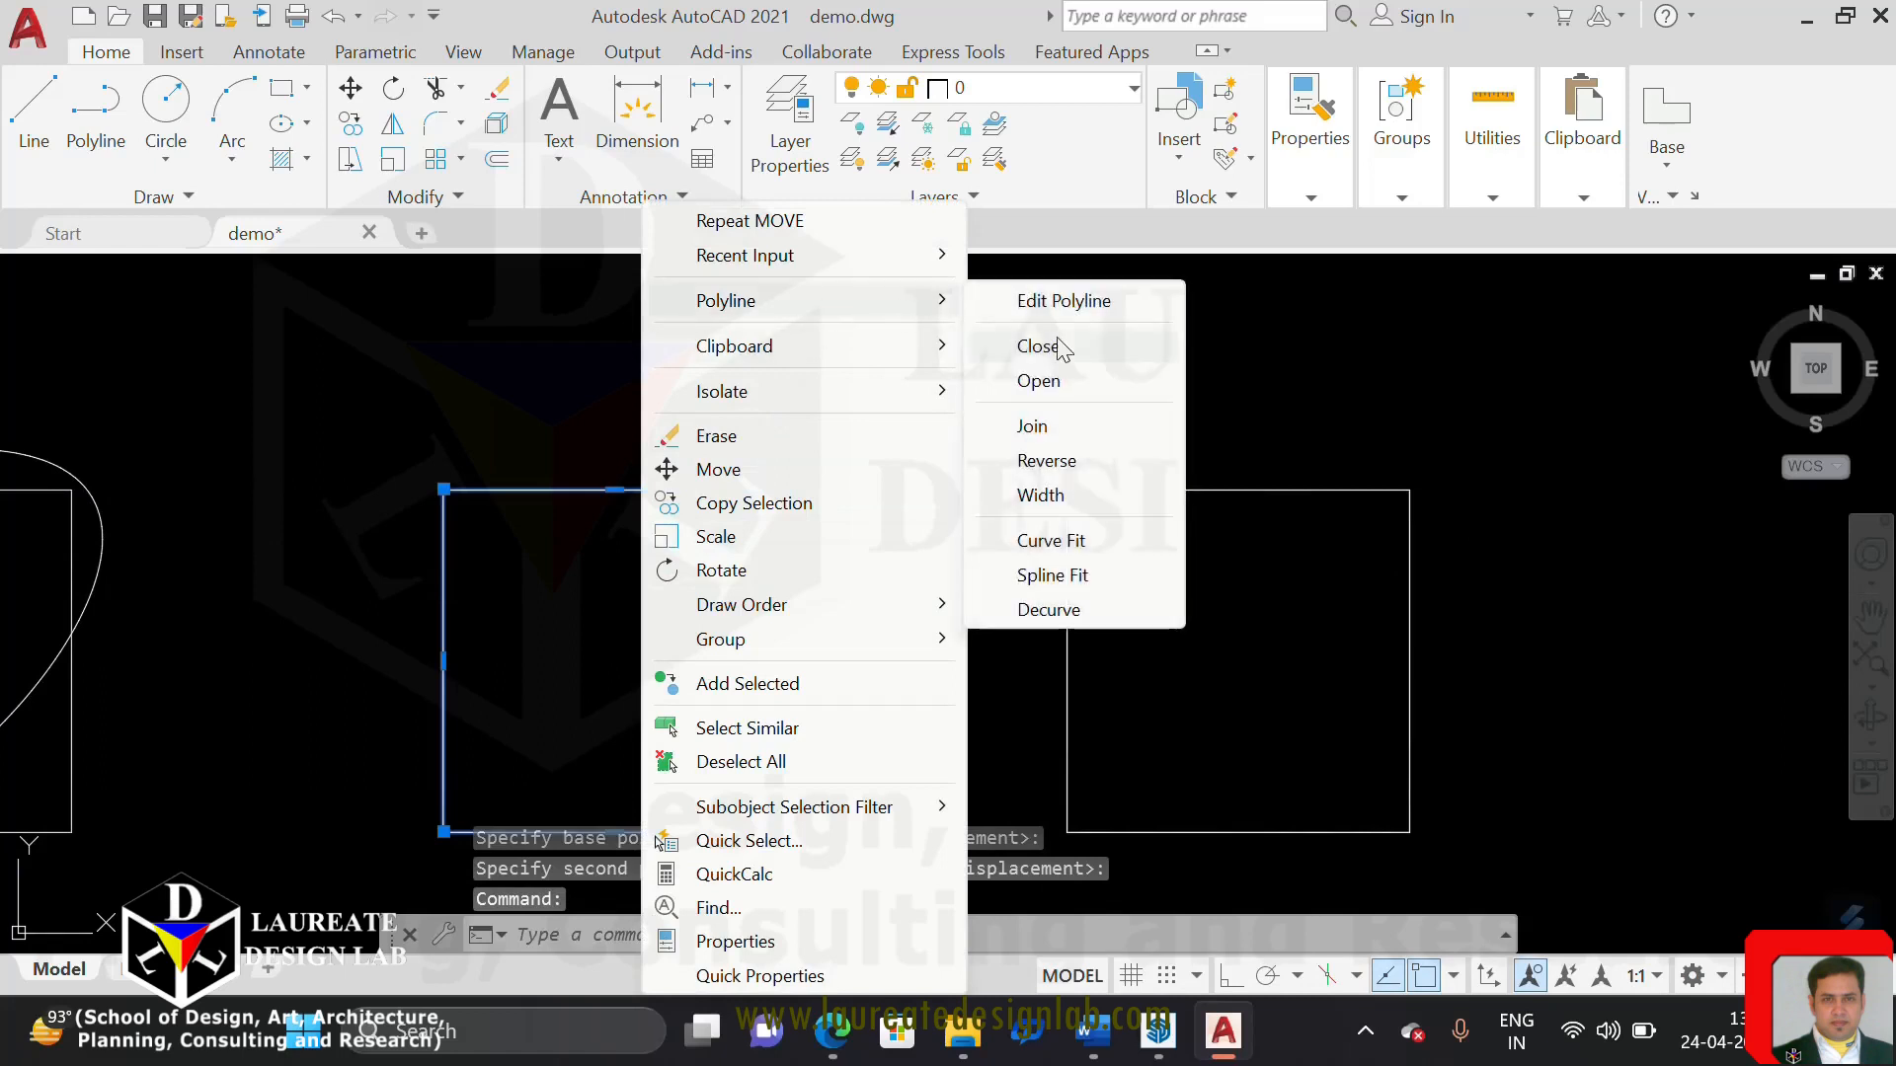
pyautogui.click(1060, 550)
pyautogui.moveTo(706, 497); pyautogui.dragTo(727, 457, button='middle')
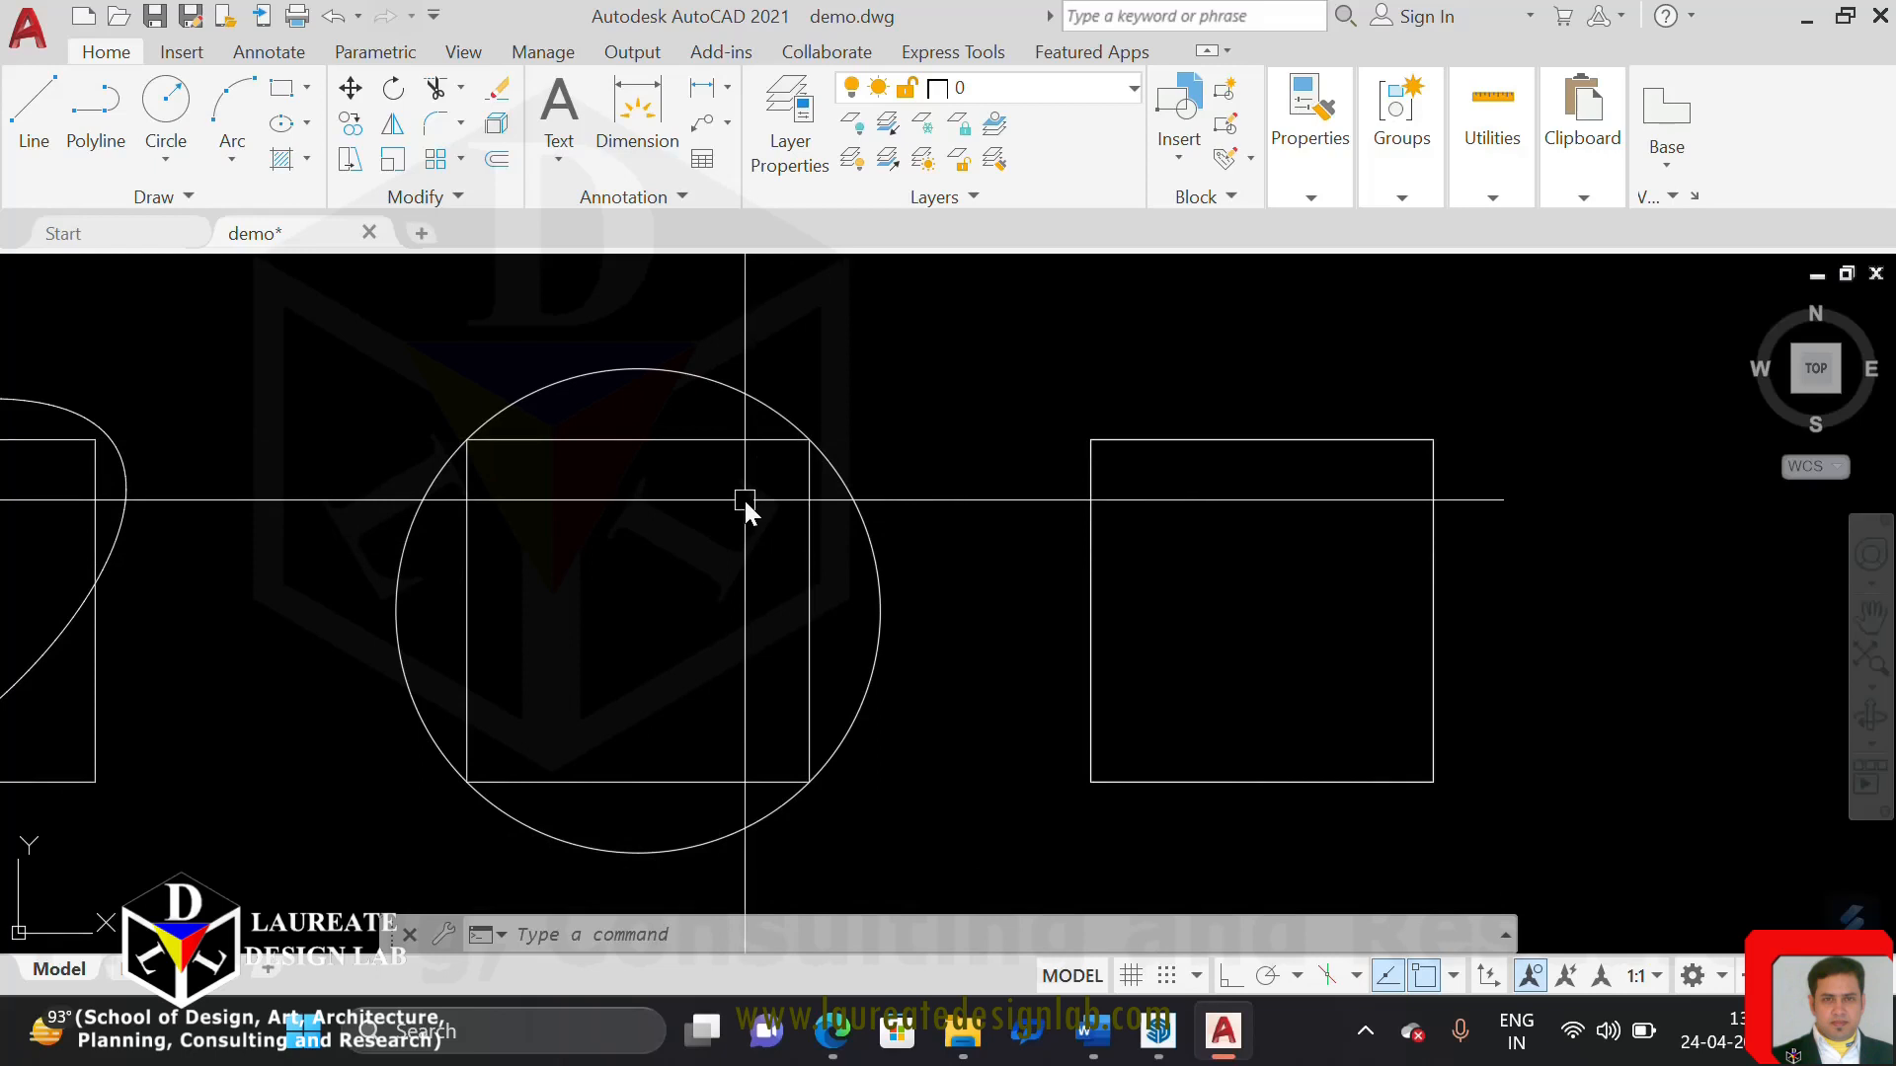
# Apply Spline Fit to one of the two overlapping polylines at the fourth square
pyautogui.moveTo(1104, 461); pyautogui.dragTo(946, 524, button='middle')
pyautogui.click(992, 505)
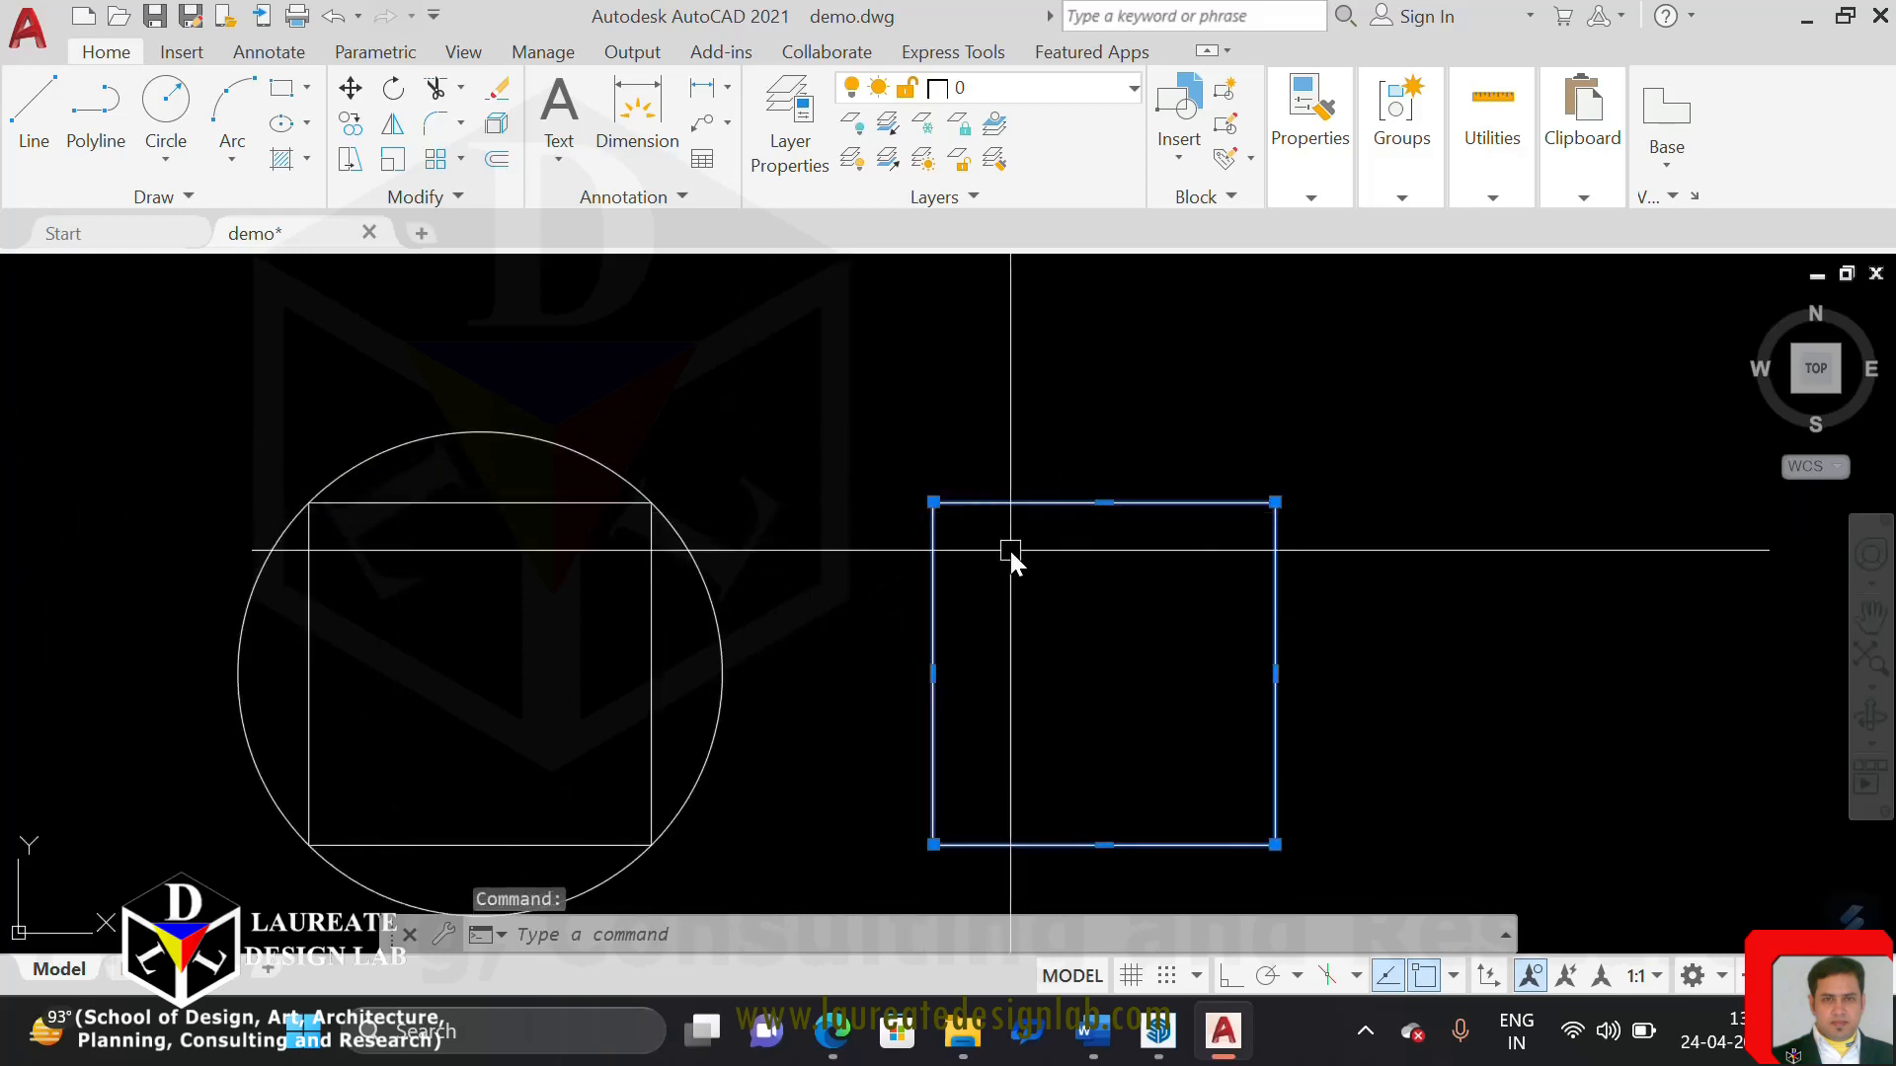
pyautogui.rightClick(1009, 550)
pyautogui.moveTo(1153, 387)
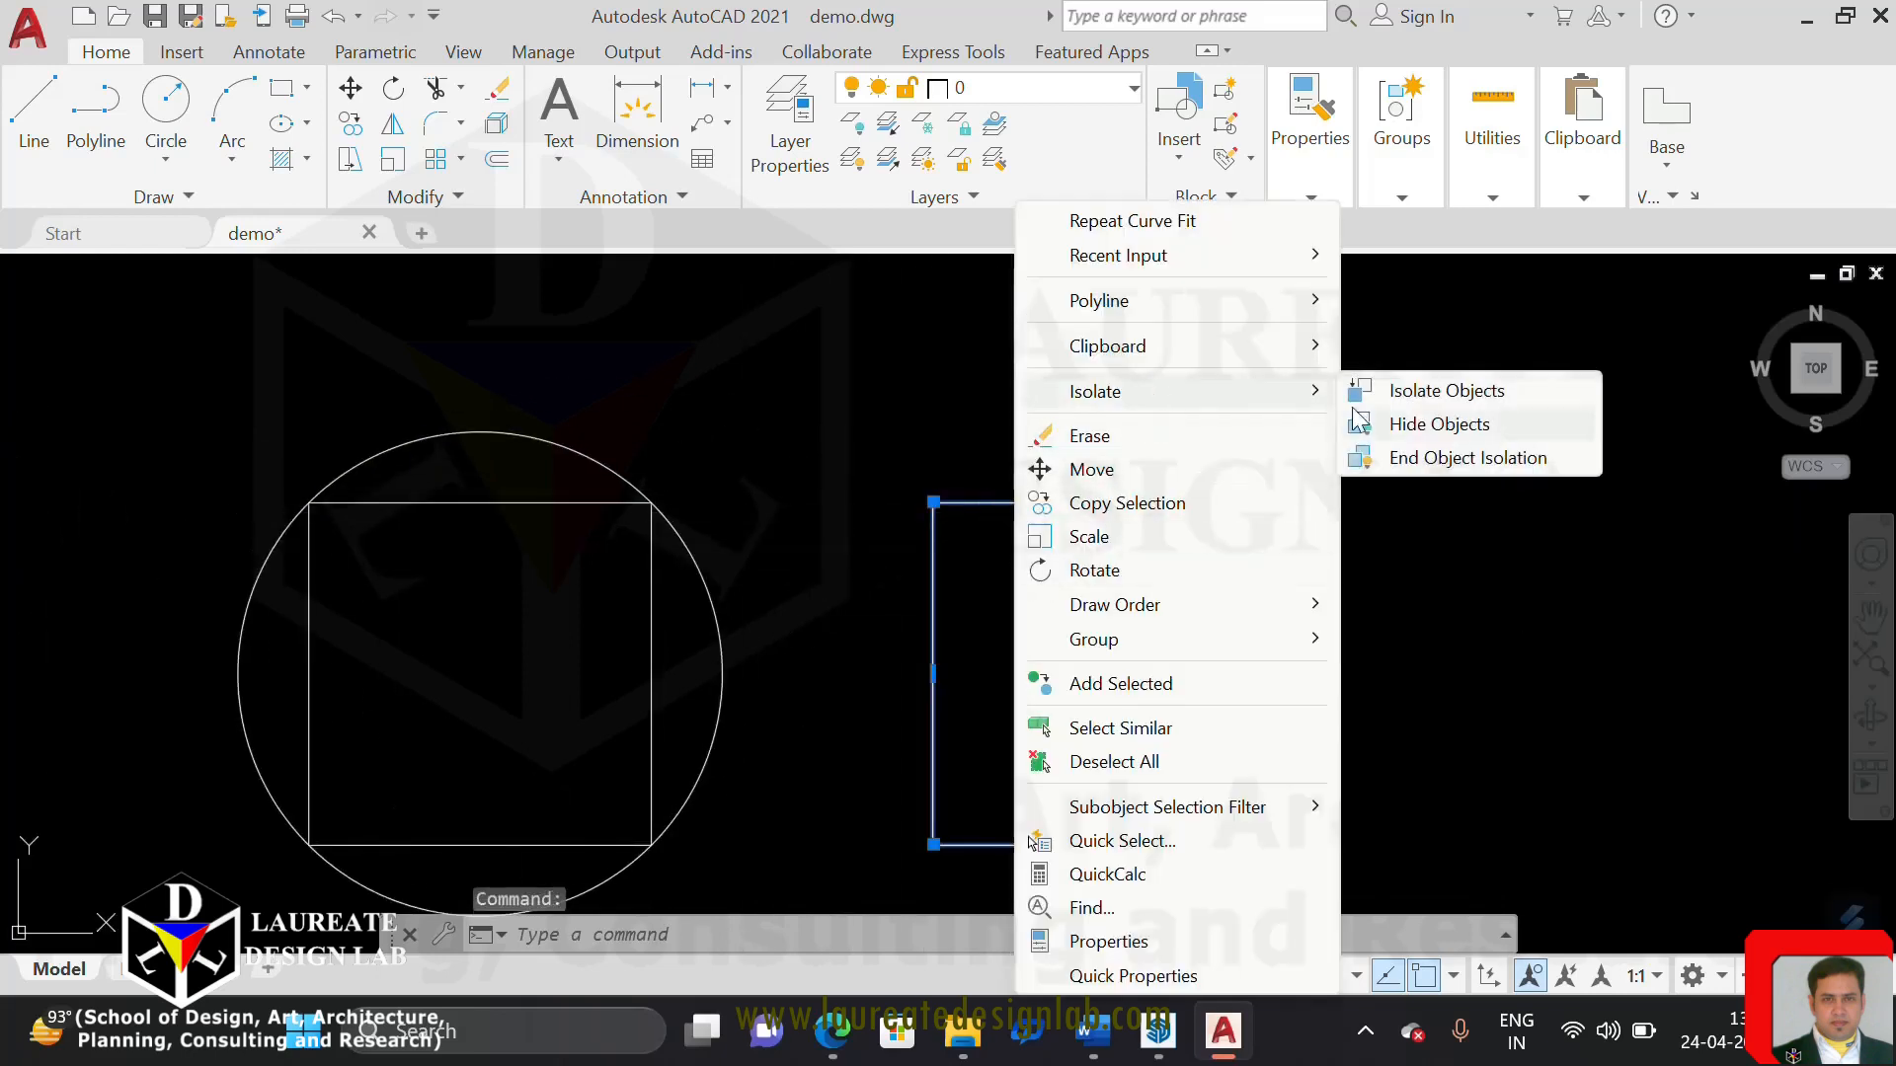
pyautogui.moveTo(1221, 305)
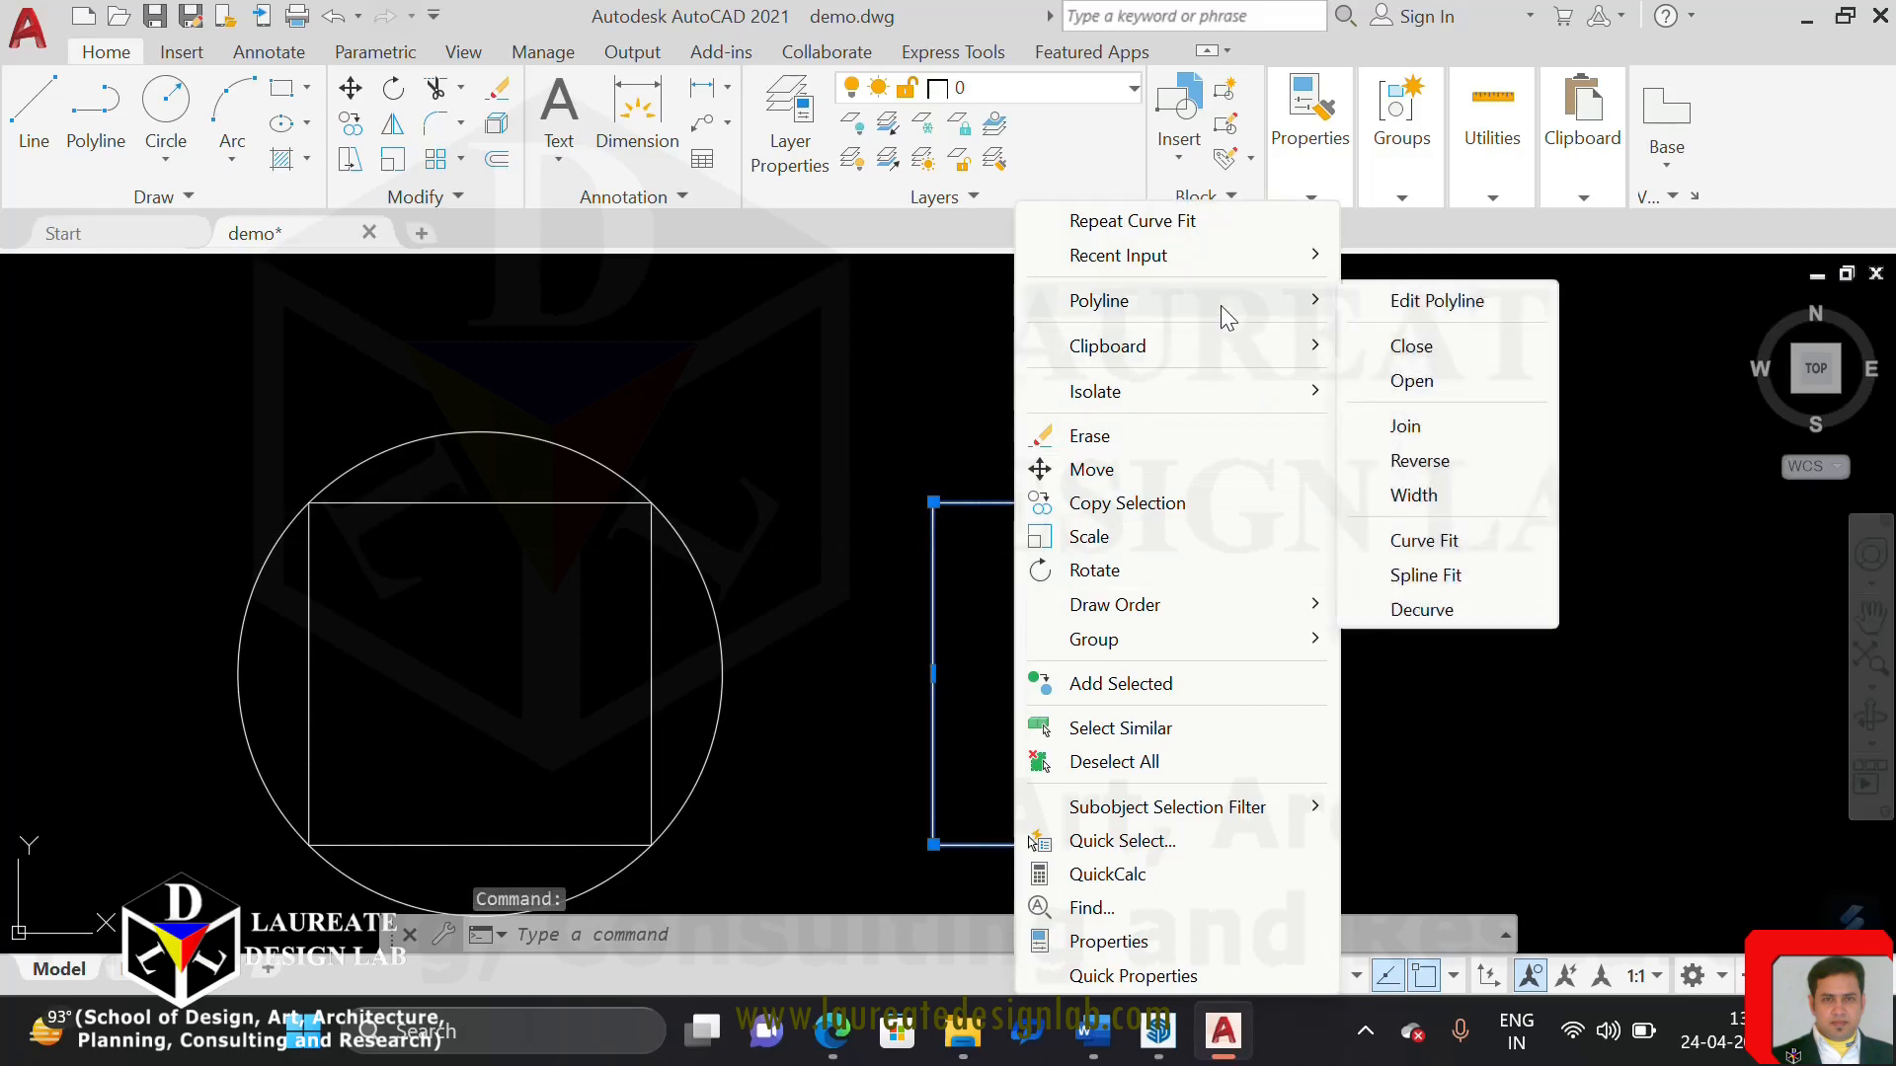
pyautogui.click(1427, 576)
pyautogui.moveTo(1143, 606); pyautogui.dragTo(1167, 532, button='middle')
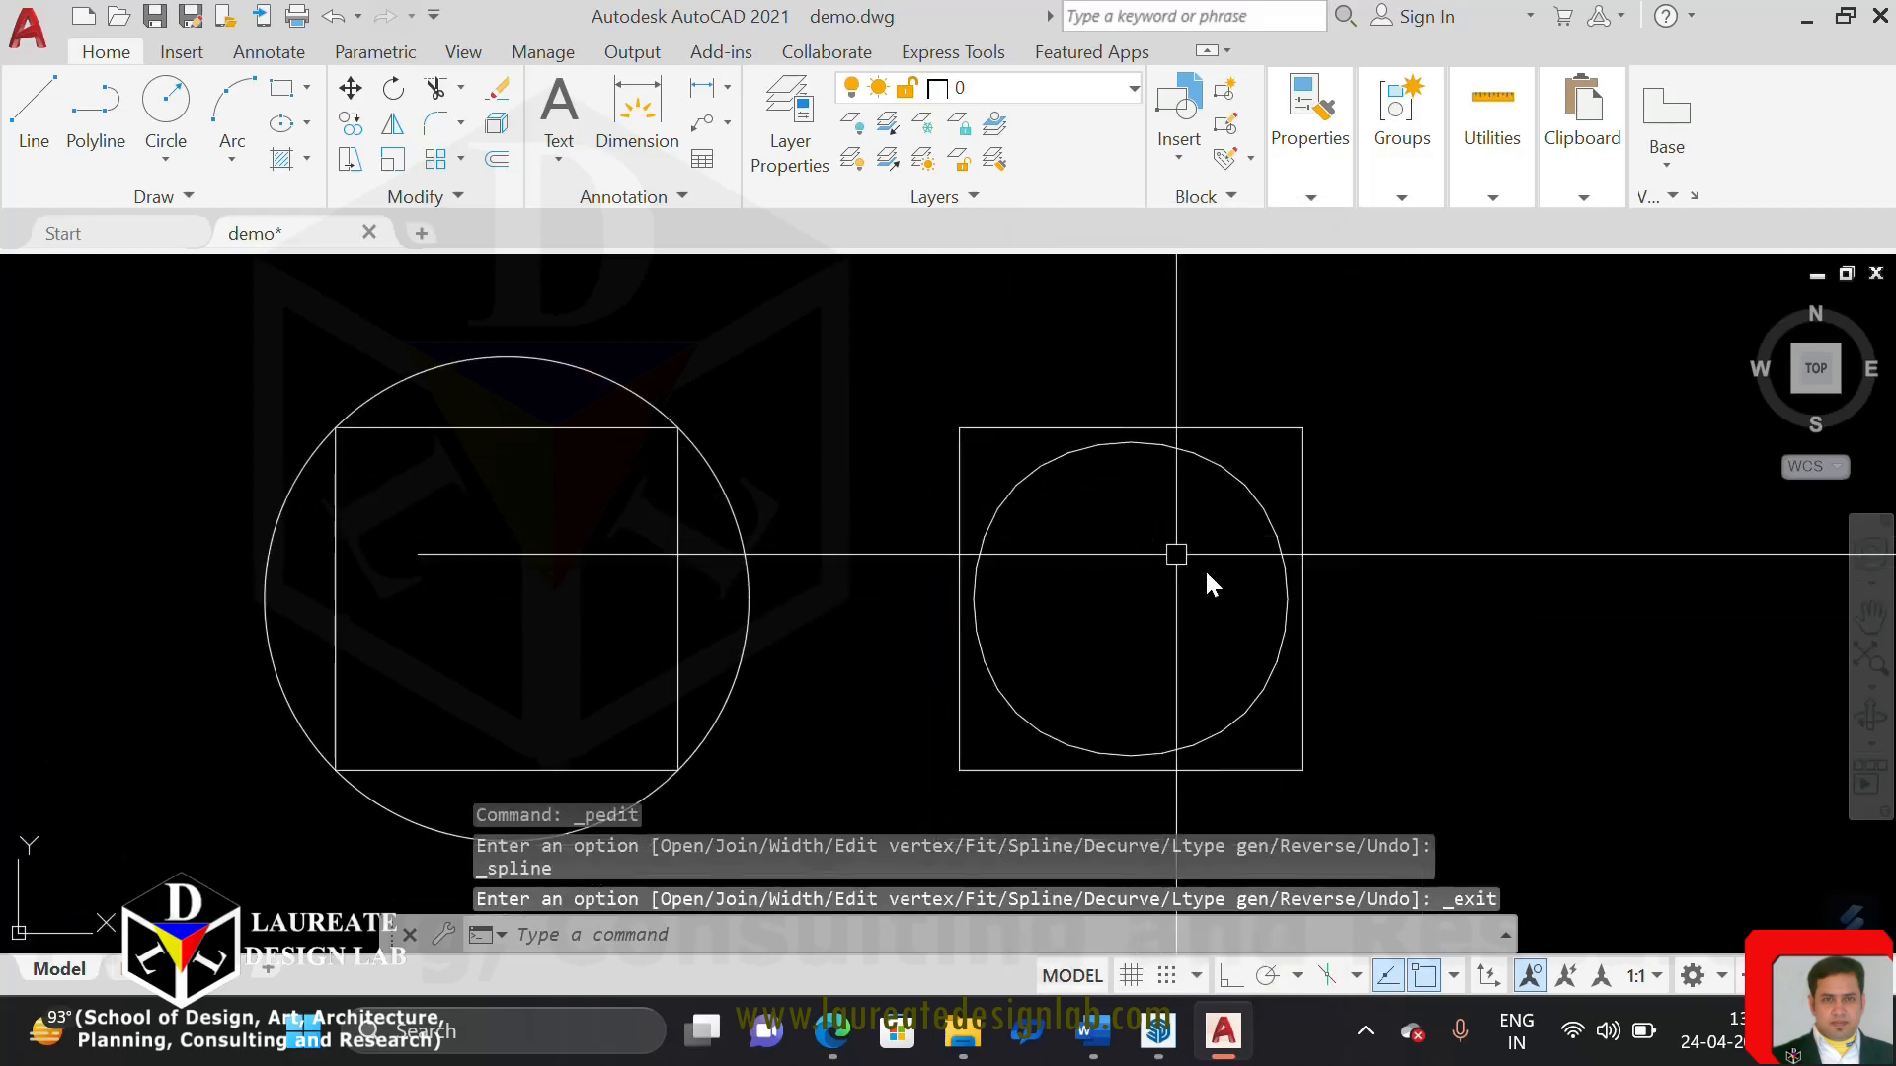
pyautogui.moveTo(821, 583); pyautogui.dragTo(923, 536, button='middle')
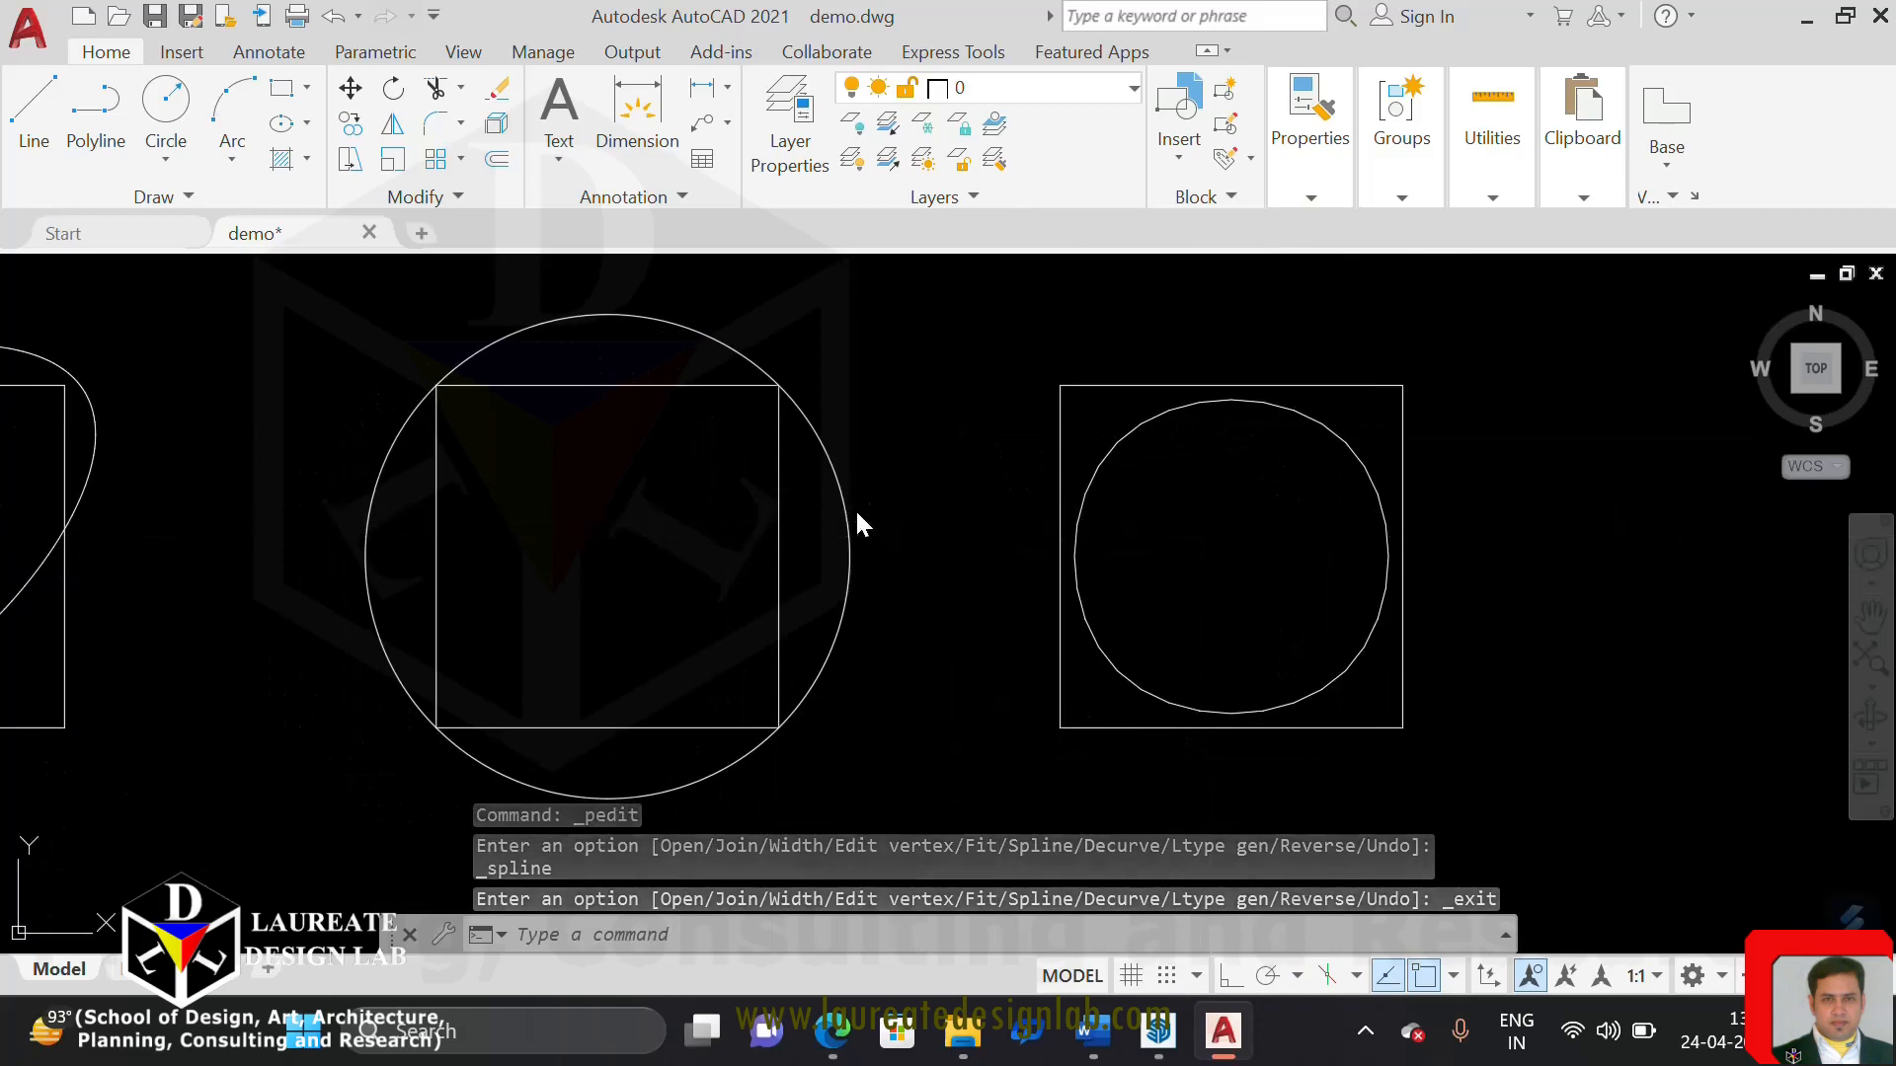
# Select the curve-fitted polyline and the spline-fitted polyline in turn to compare their grips, and clear the selection
pyautogui.press('Escape')
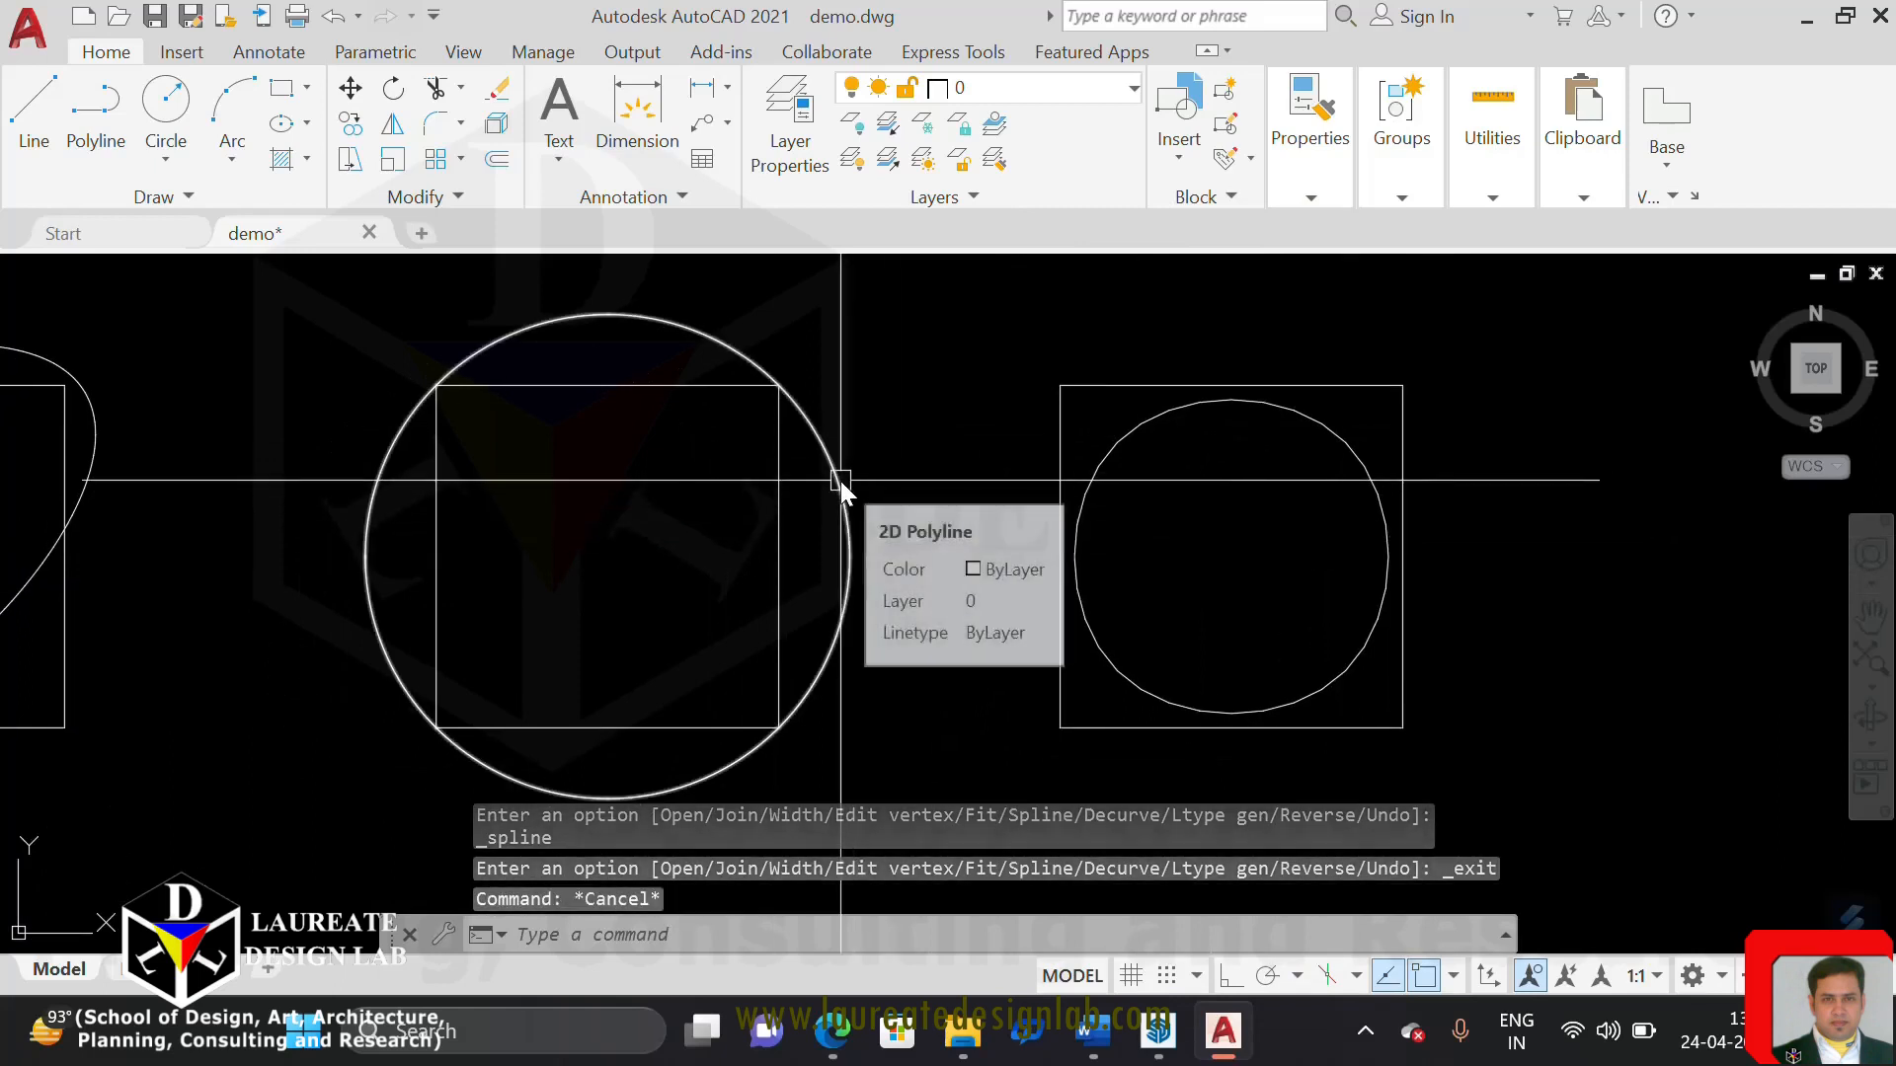
pyautogui.click(840, 507)
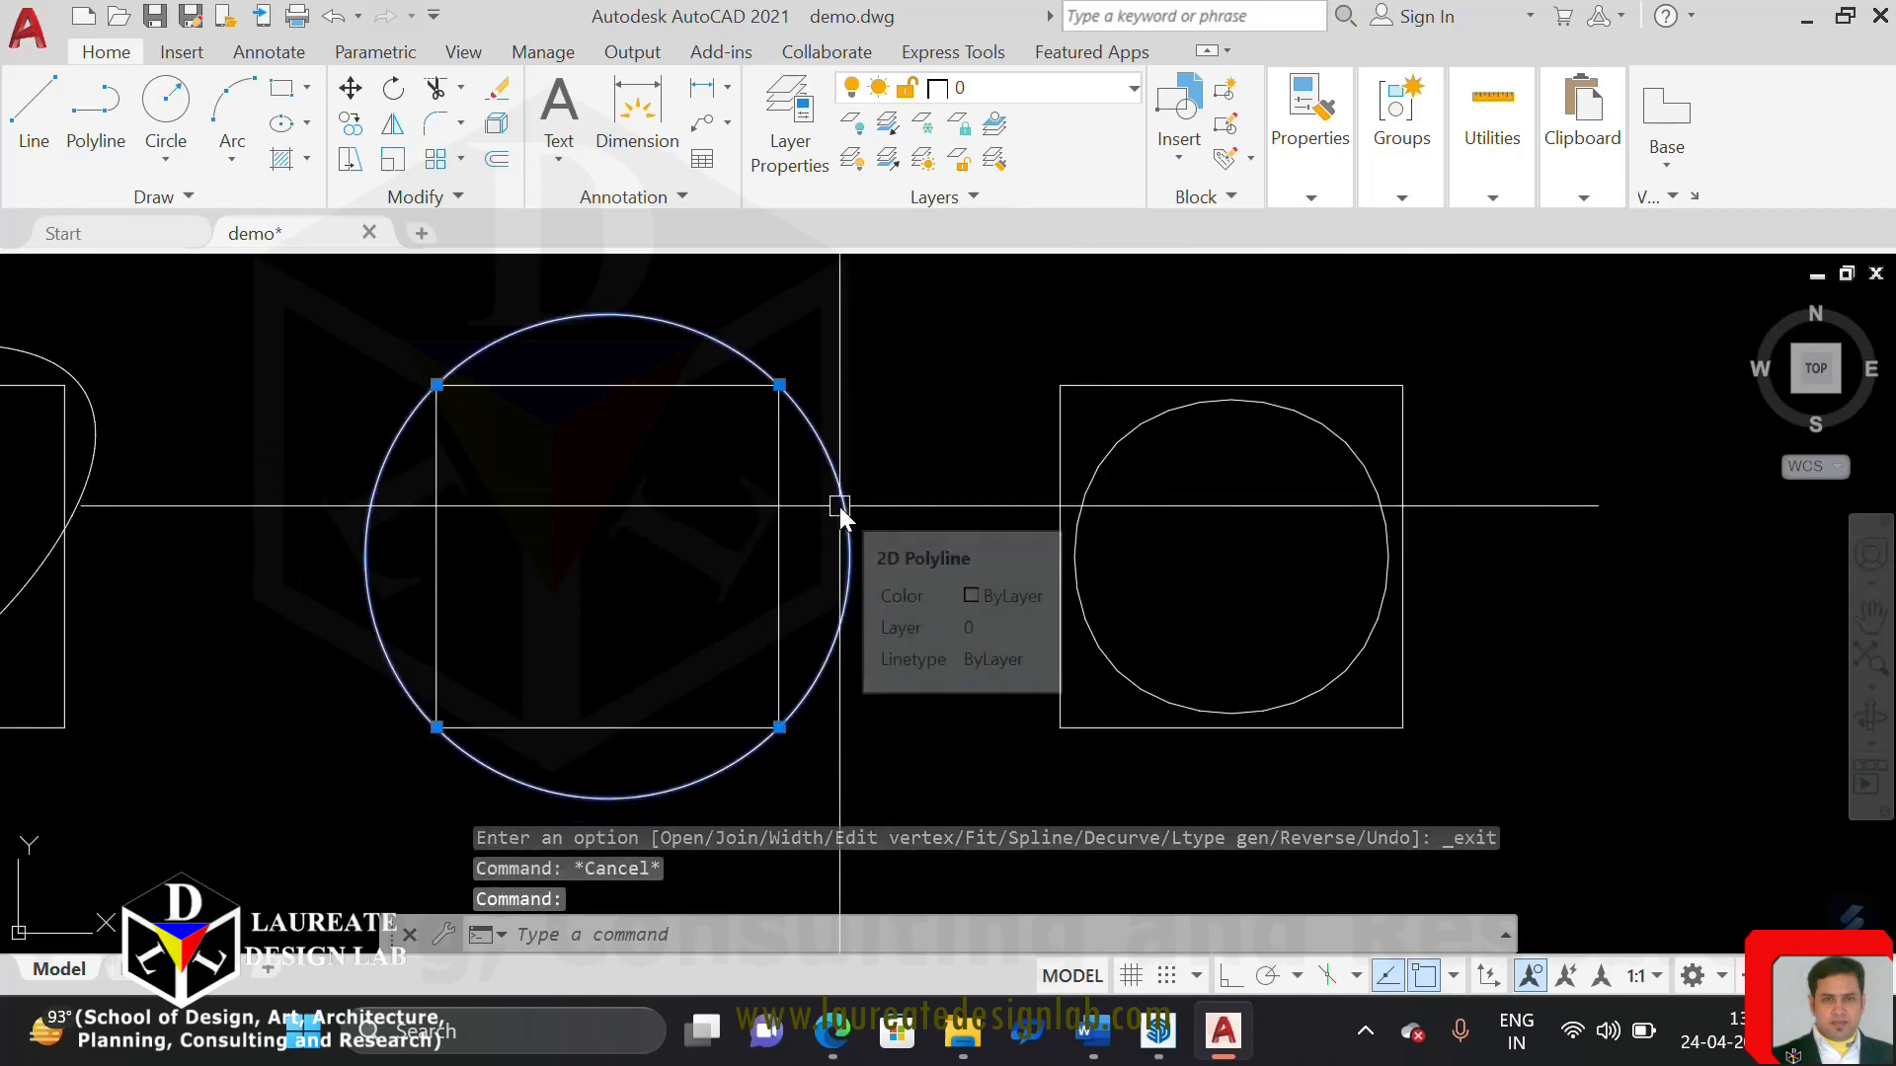
pyautogui.press('Escape')
pyautogui.click(1110, 446)
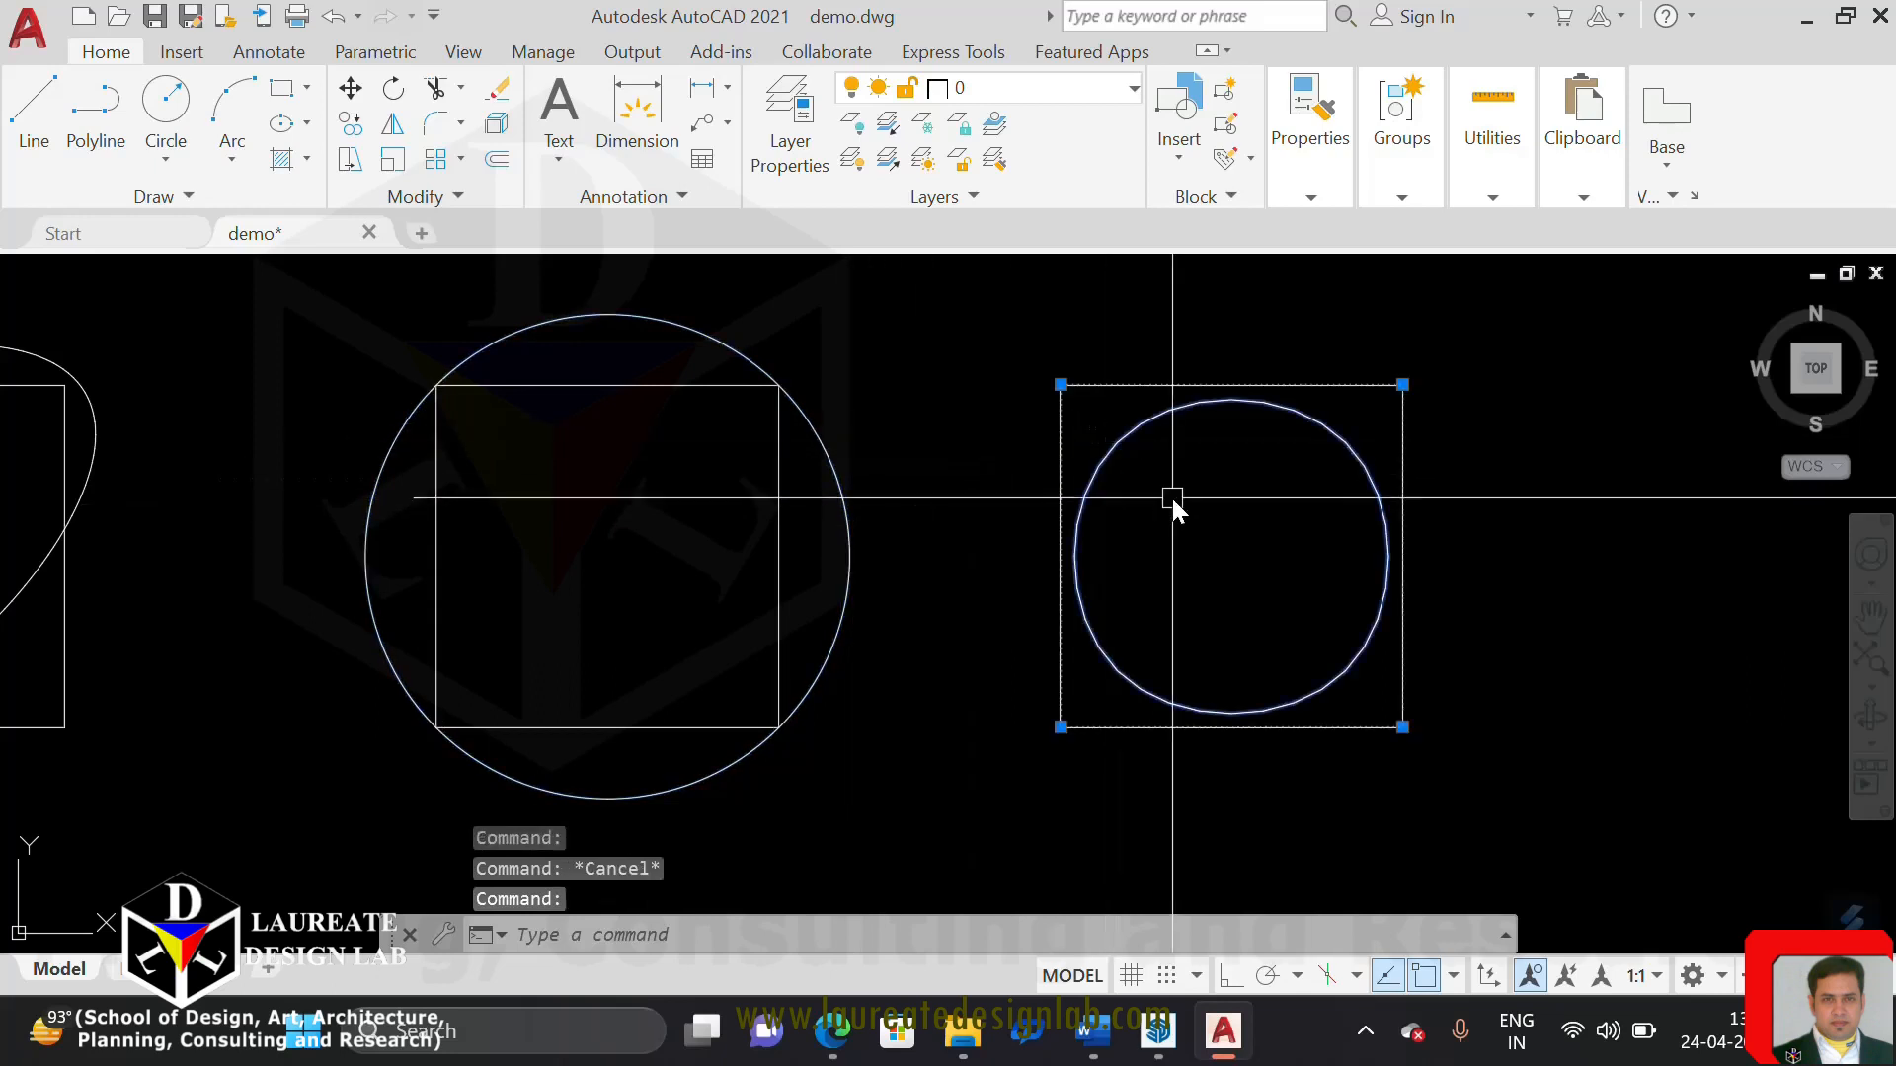
pyautogui.press('Escape')
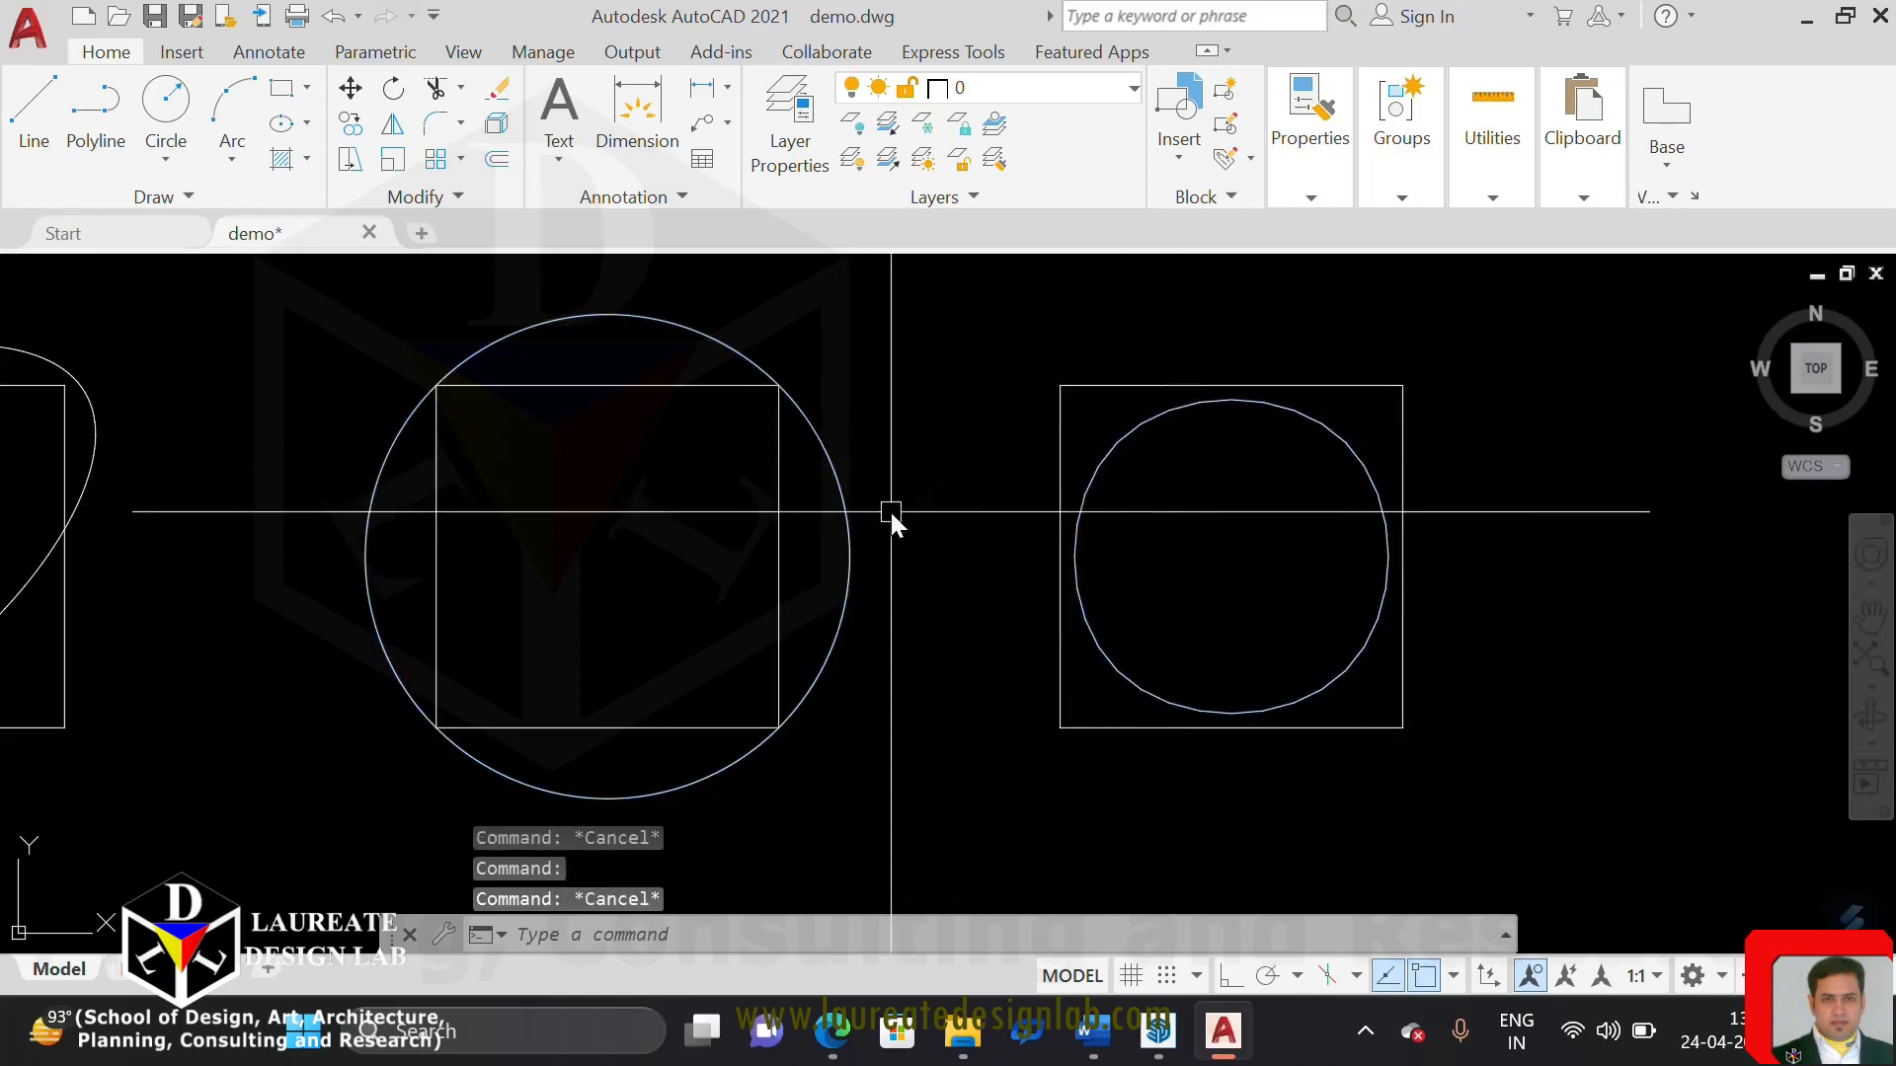
pyautogui.moveTo(894, 530); pyautogui.dragTo(939, 555, button='middle')
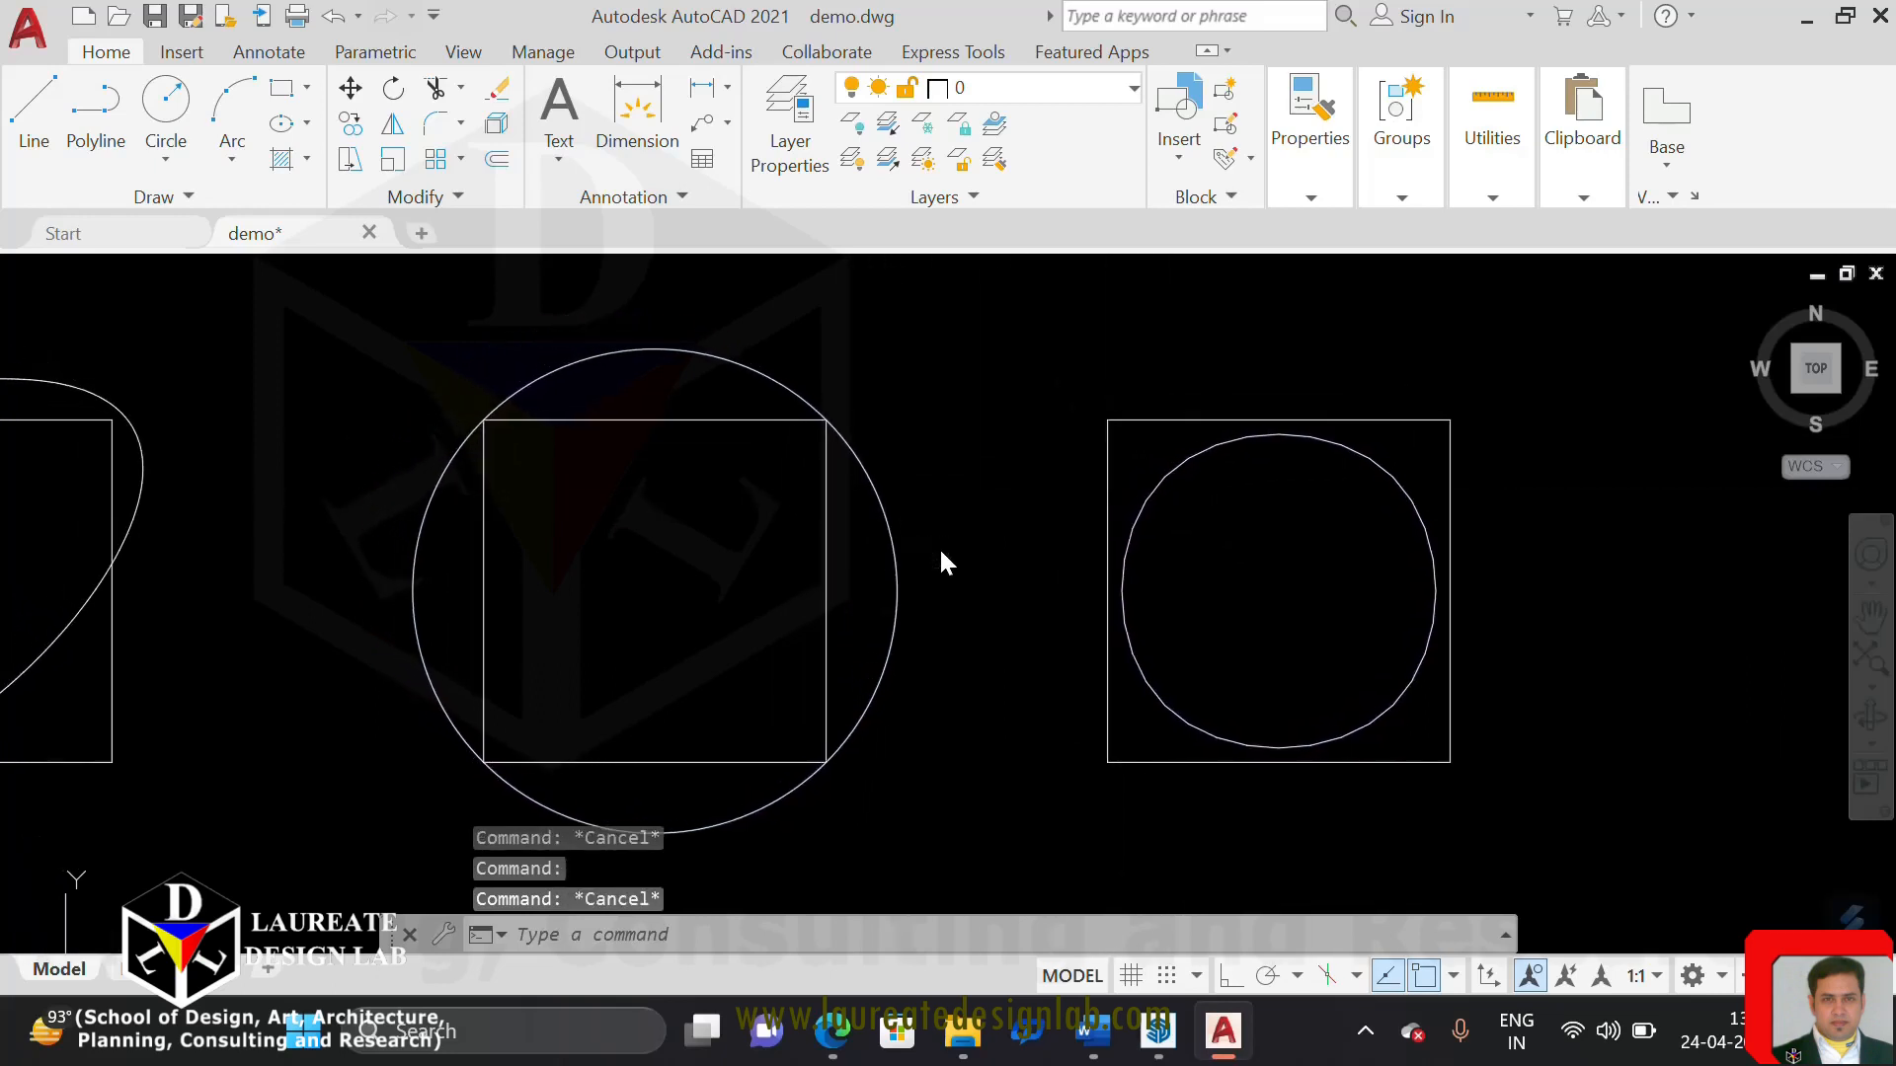
# List the object data of the curve-fitted polyline around the third square
pyautogui.click(886, 553)
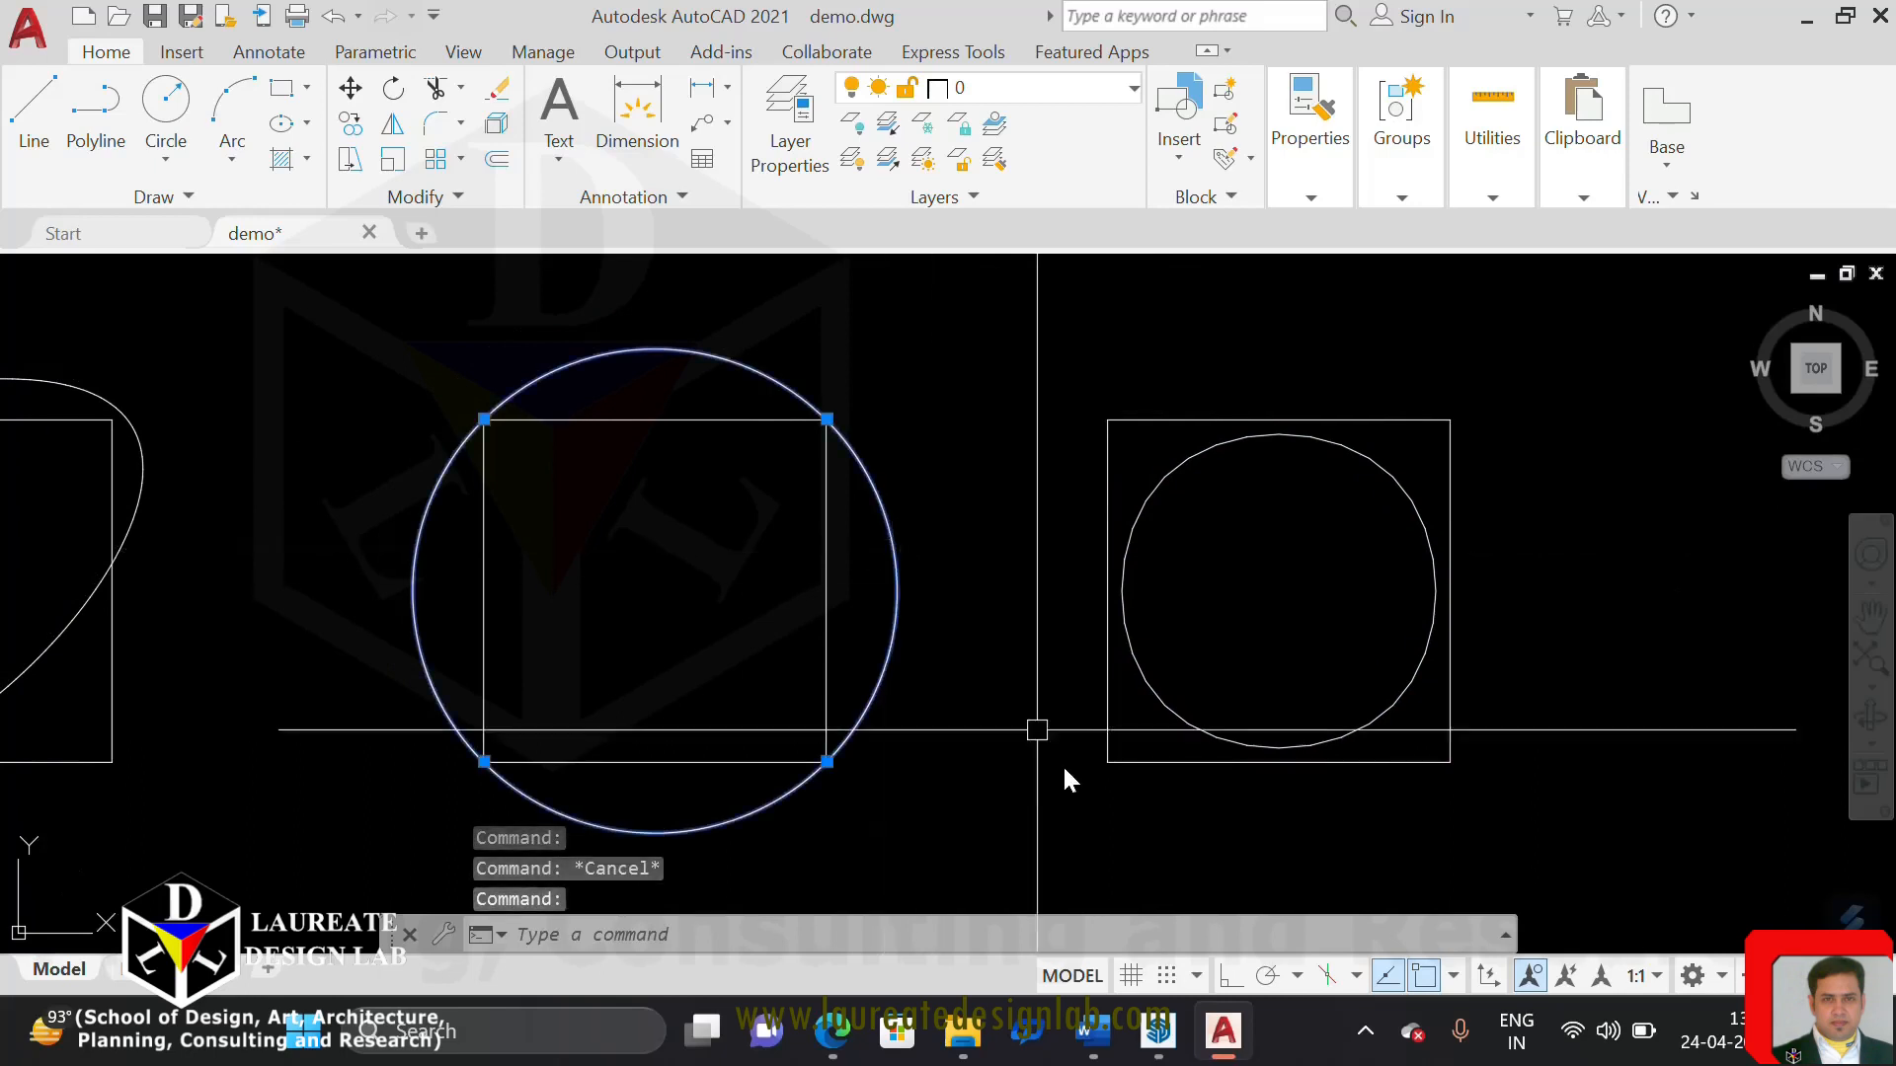
pyautogui.write('lis')
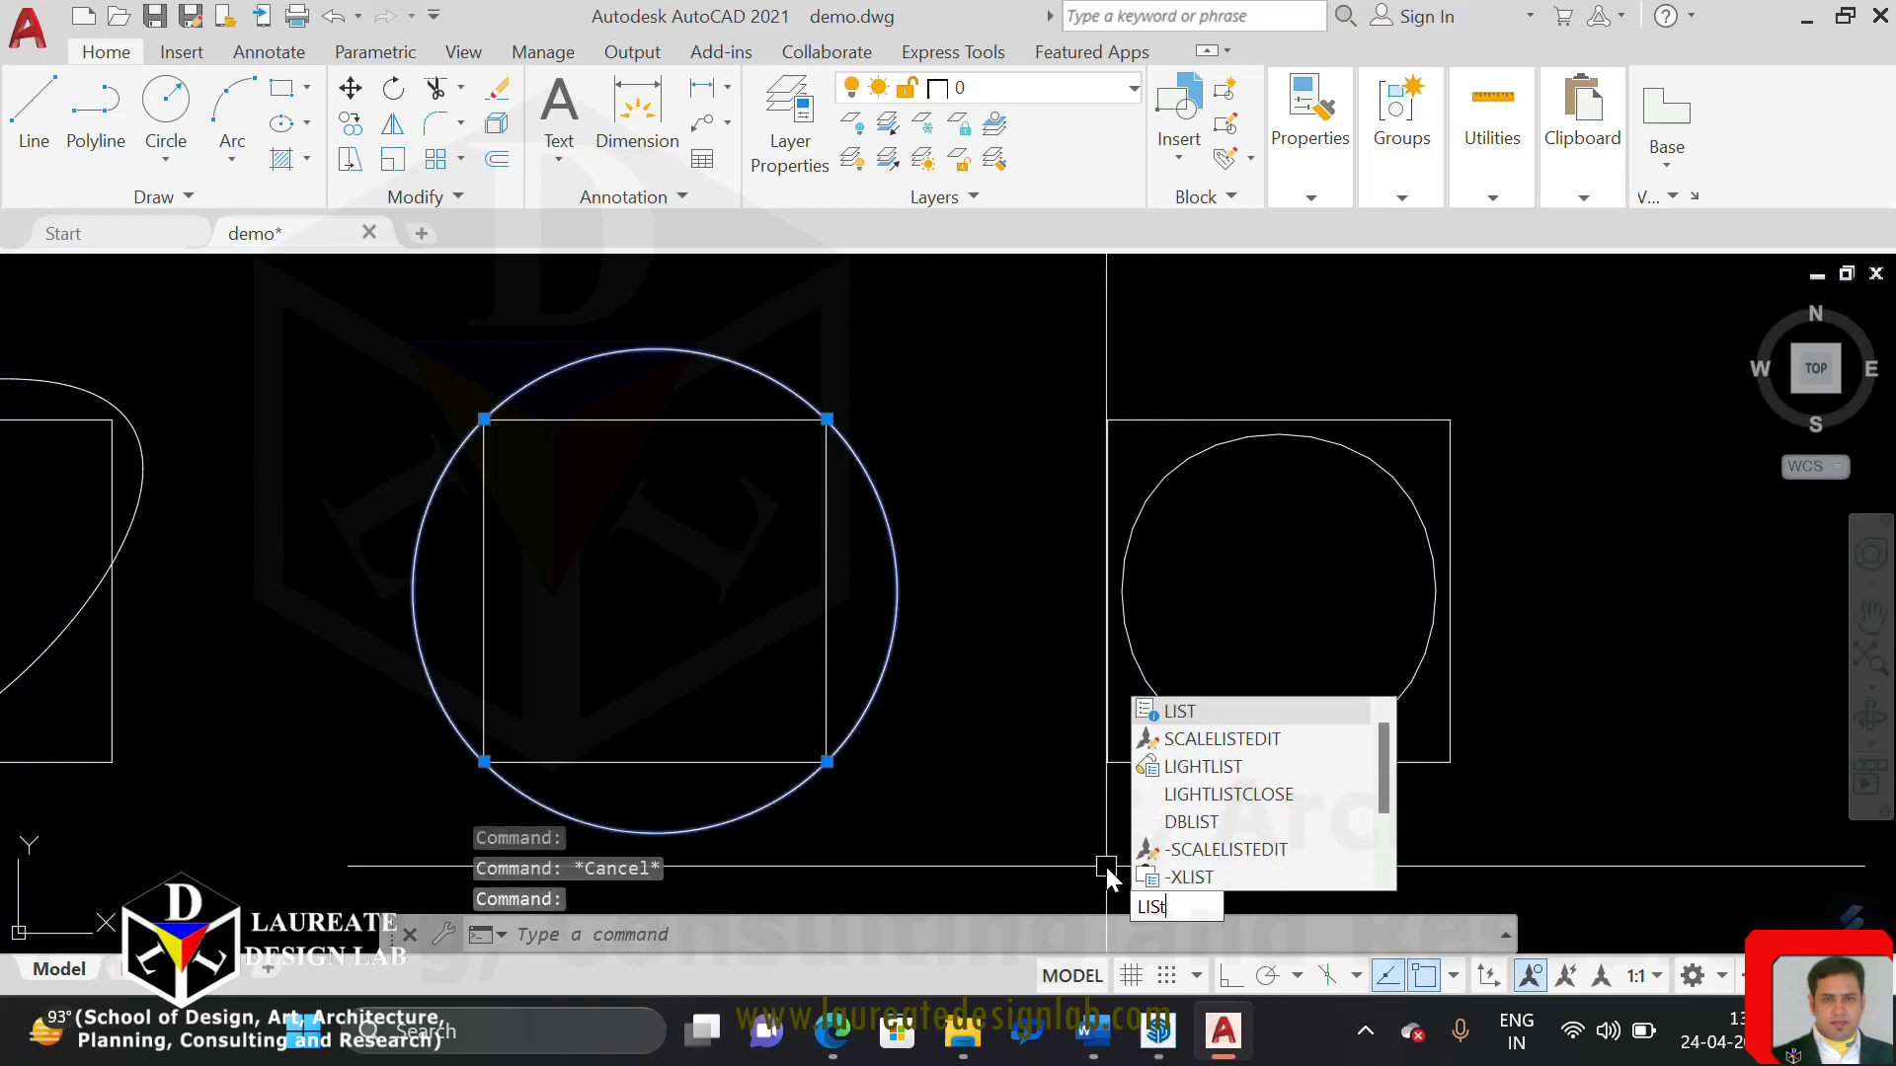
pyautogui.write('t')
pyautogui.press('Return')
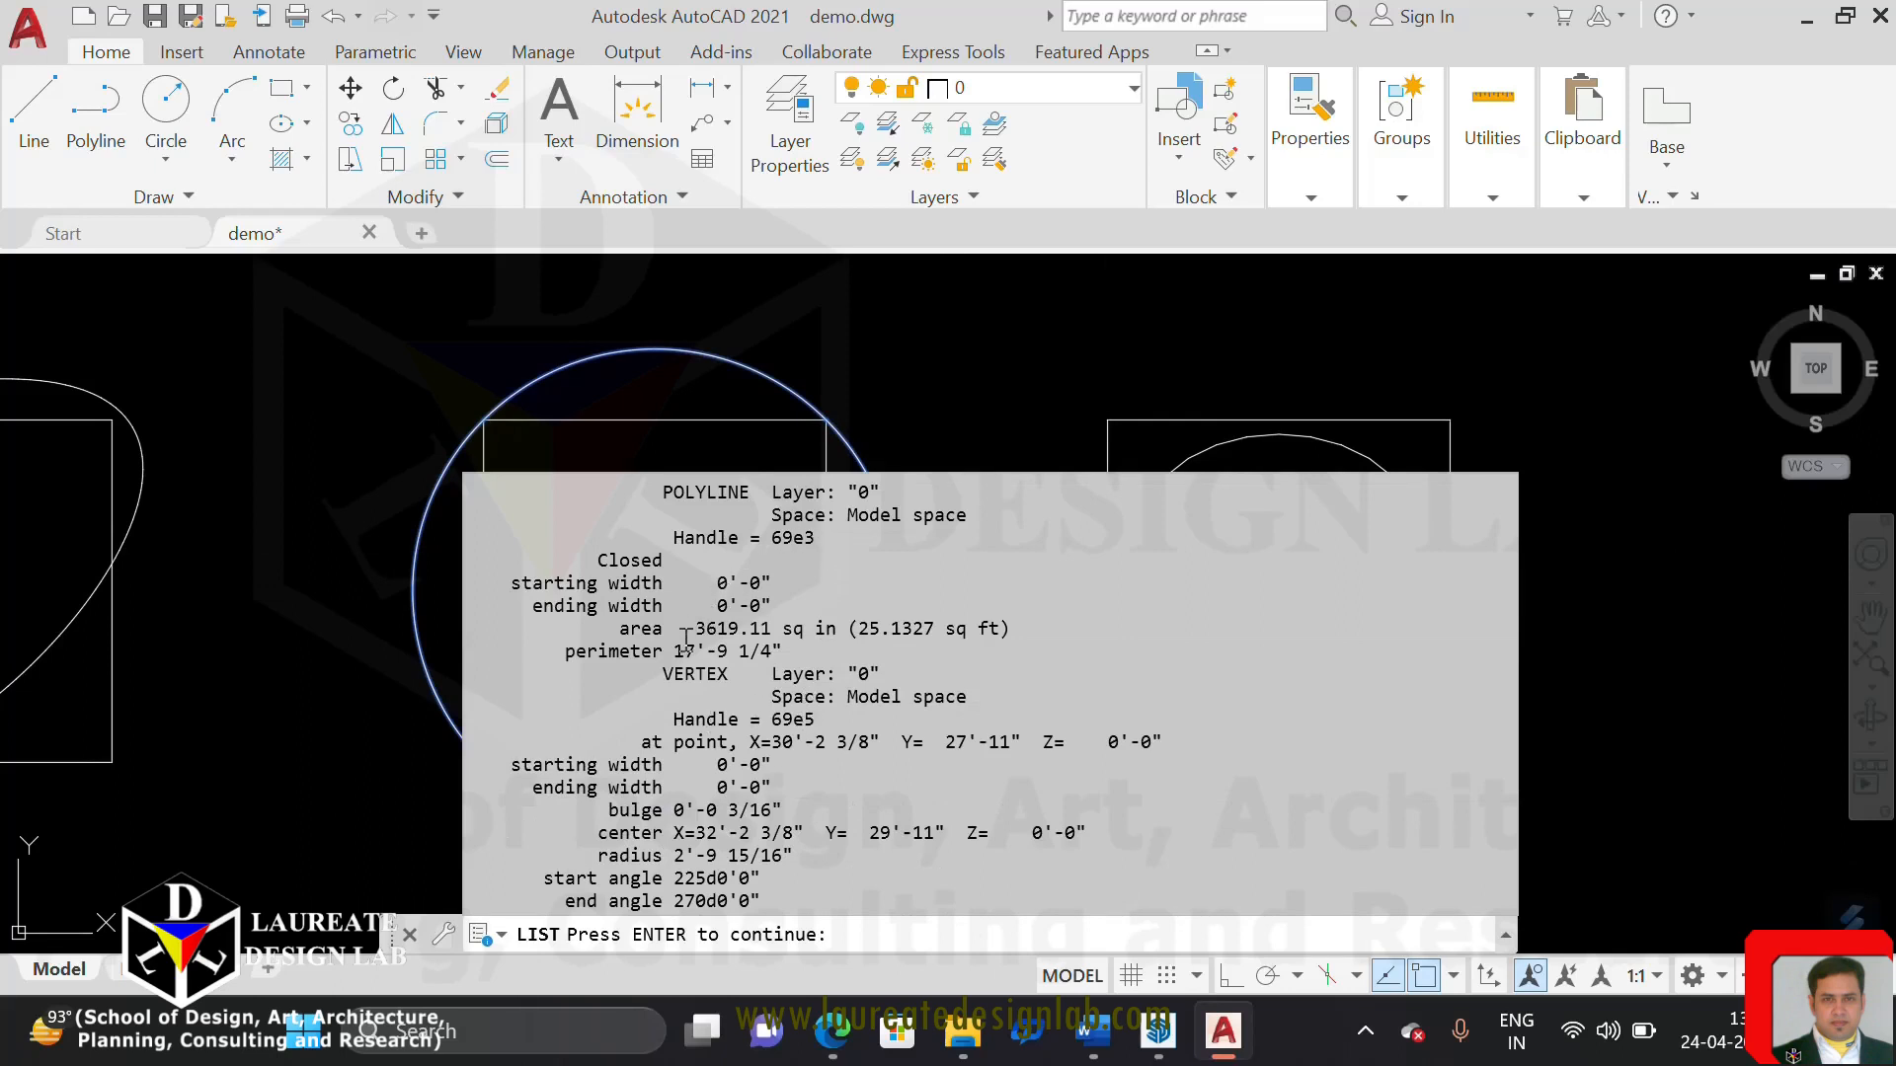
pyautogui.moveTo(566, 656); pyautogui.dragTo(683, 656)
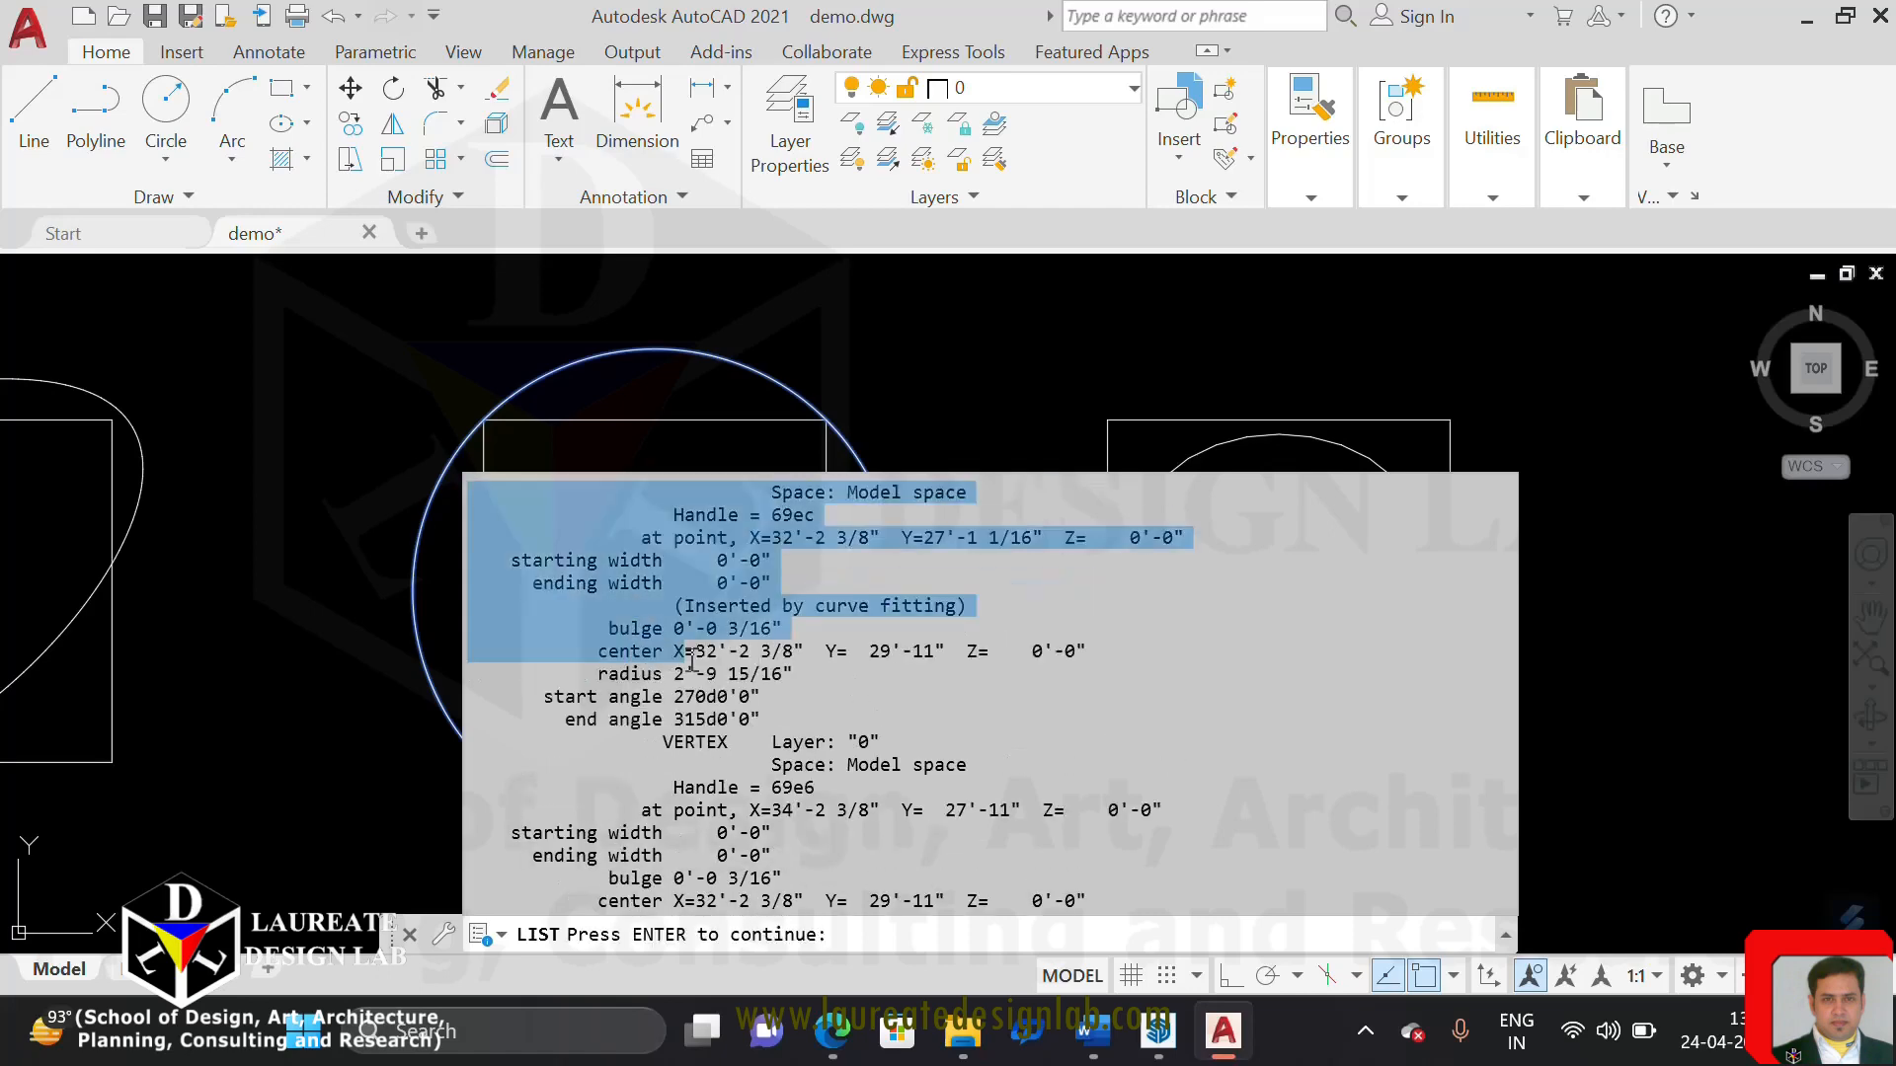
# Examine the area, perimeter and vertex data in the curve-fitted polyline's listing, and end the listing
pyautogui.click(780, 684)
pyautogui.scroll(1, 780, 673)
pyautogui.scroll(6, 780, 673)
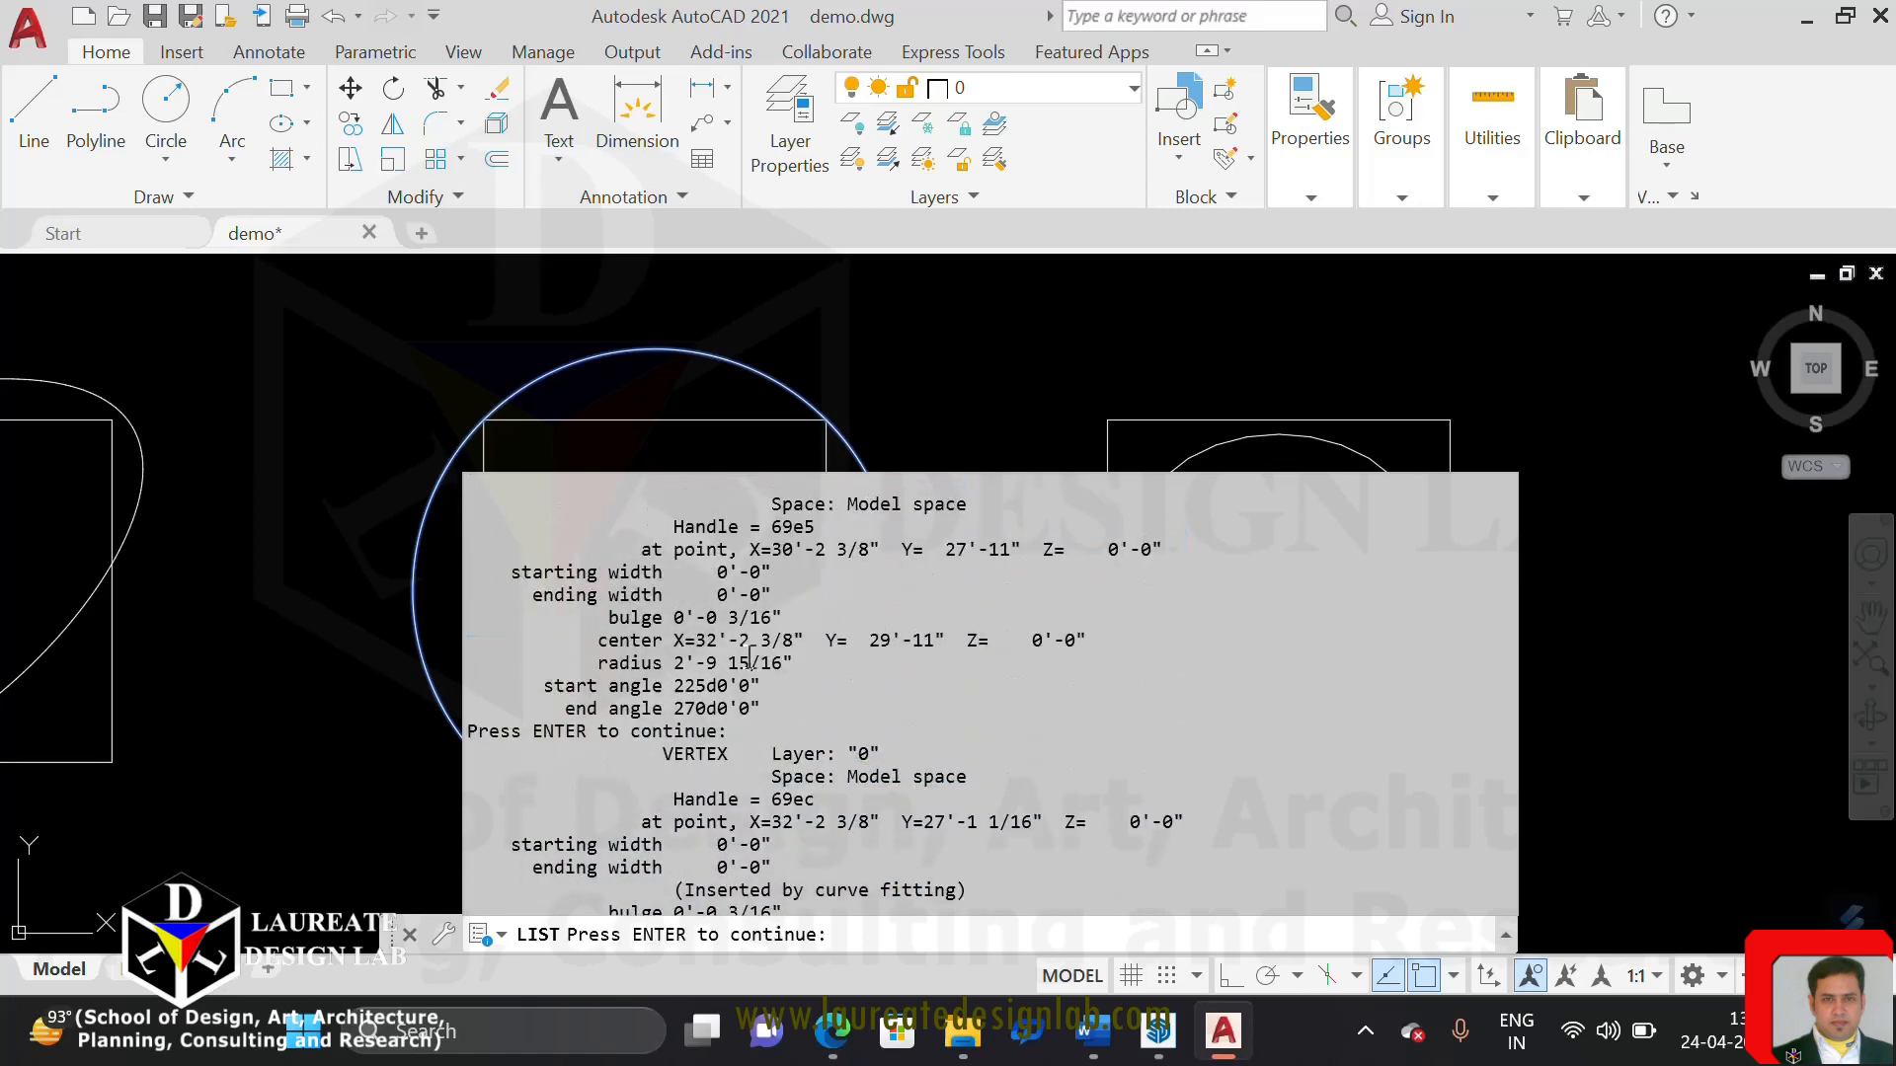
pyautogui.scroll(3, 747, 637)
pyautogui.scroll(-4, 747, 632)
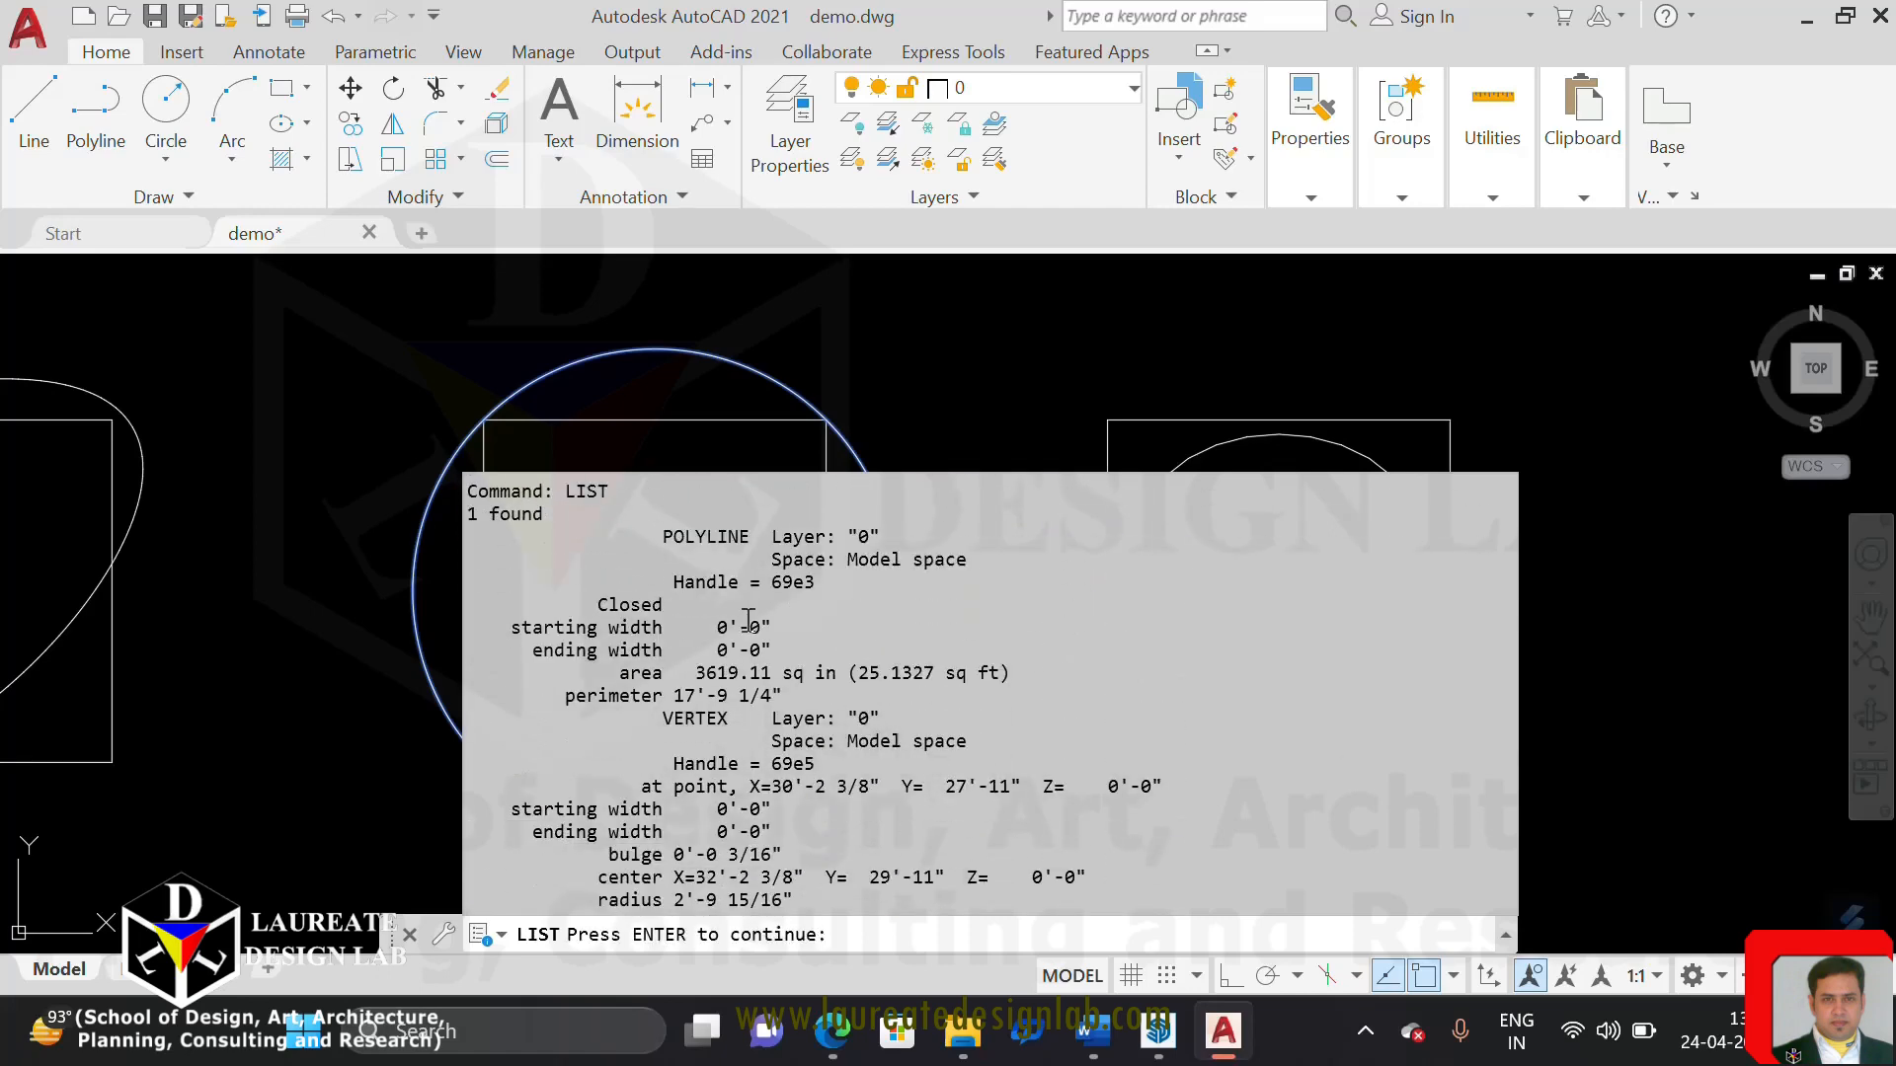
pyautogui.scroll(-5, 747, 620)
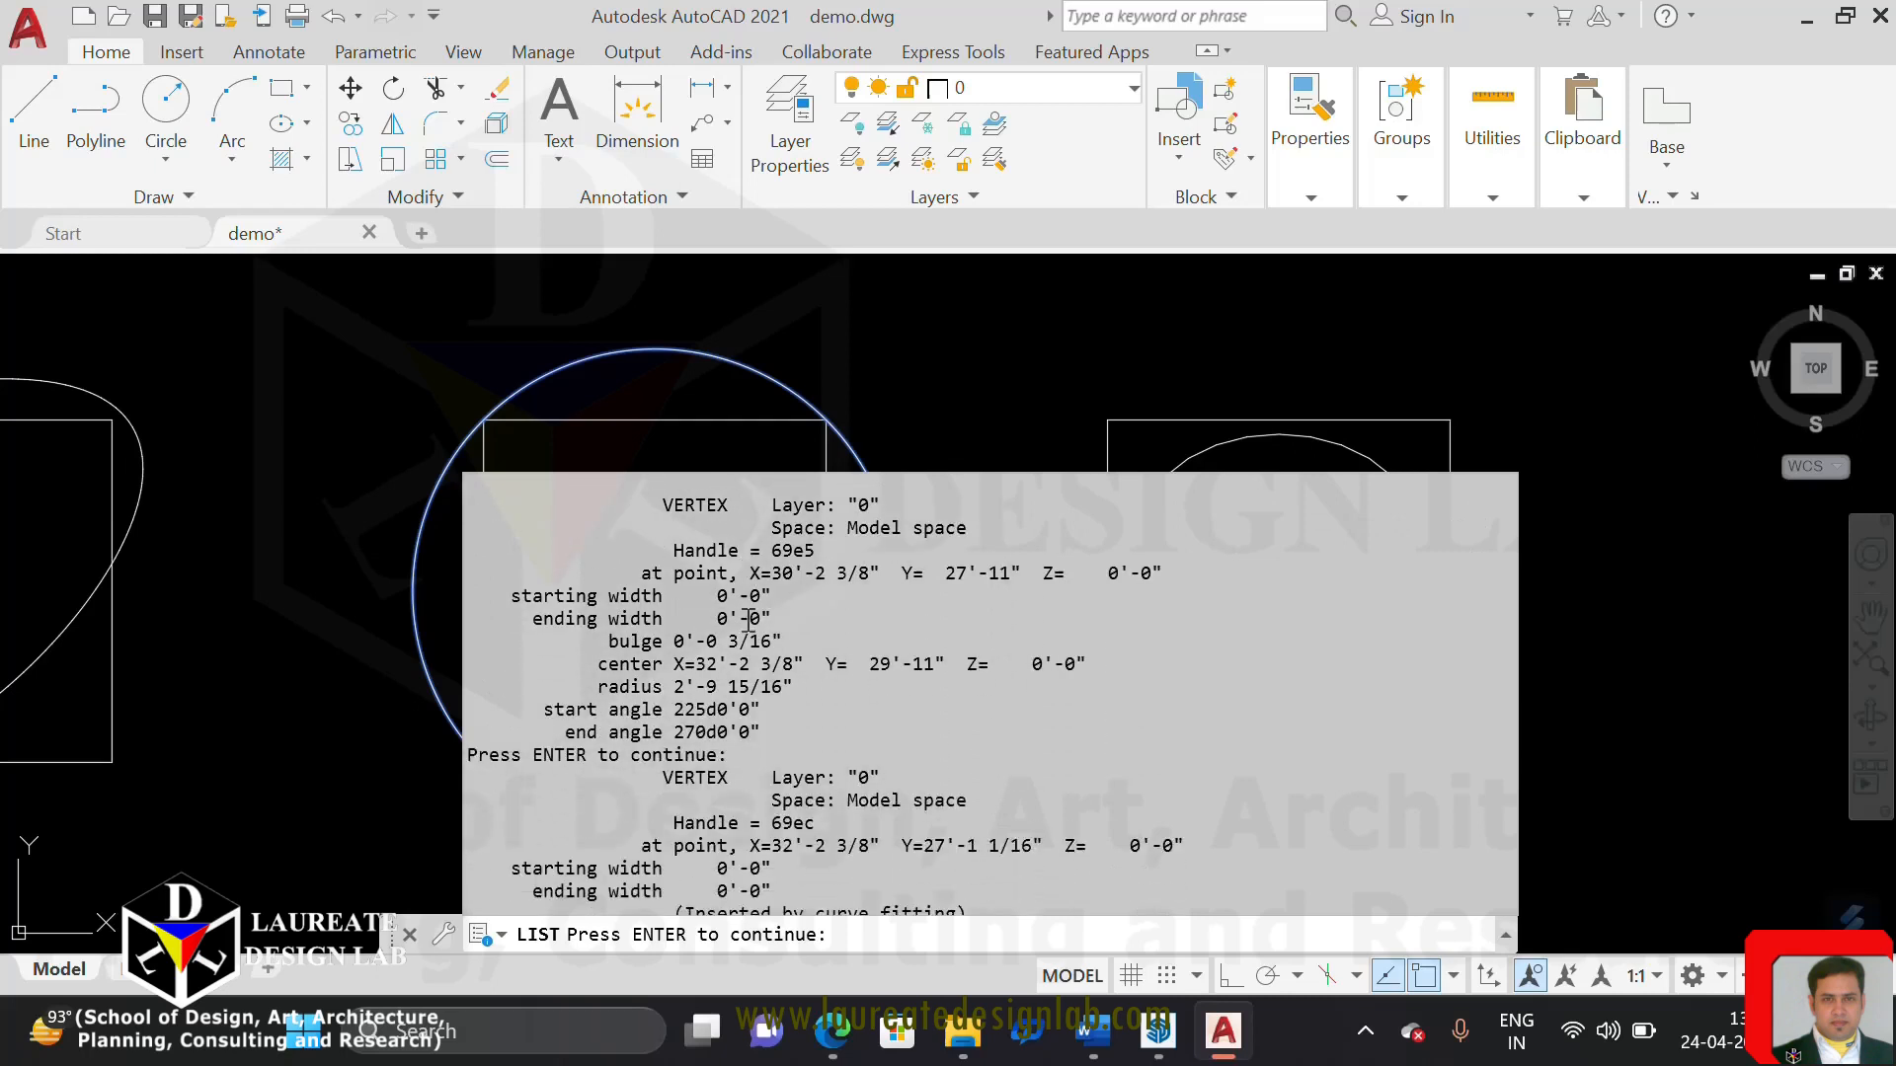
pyautogui.scroll(-3, 769, 629)
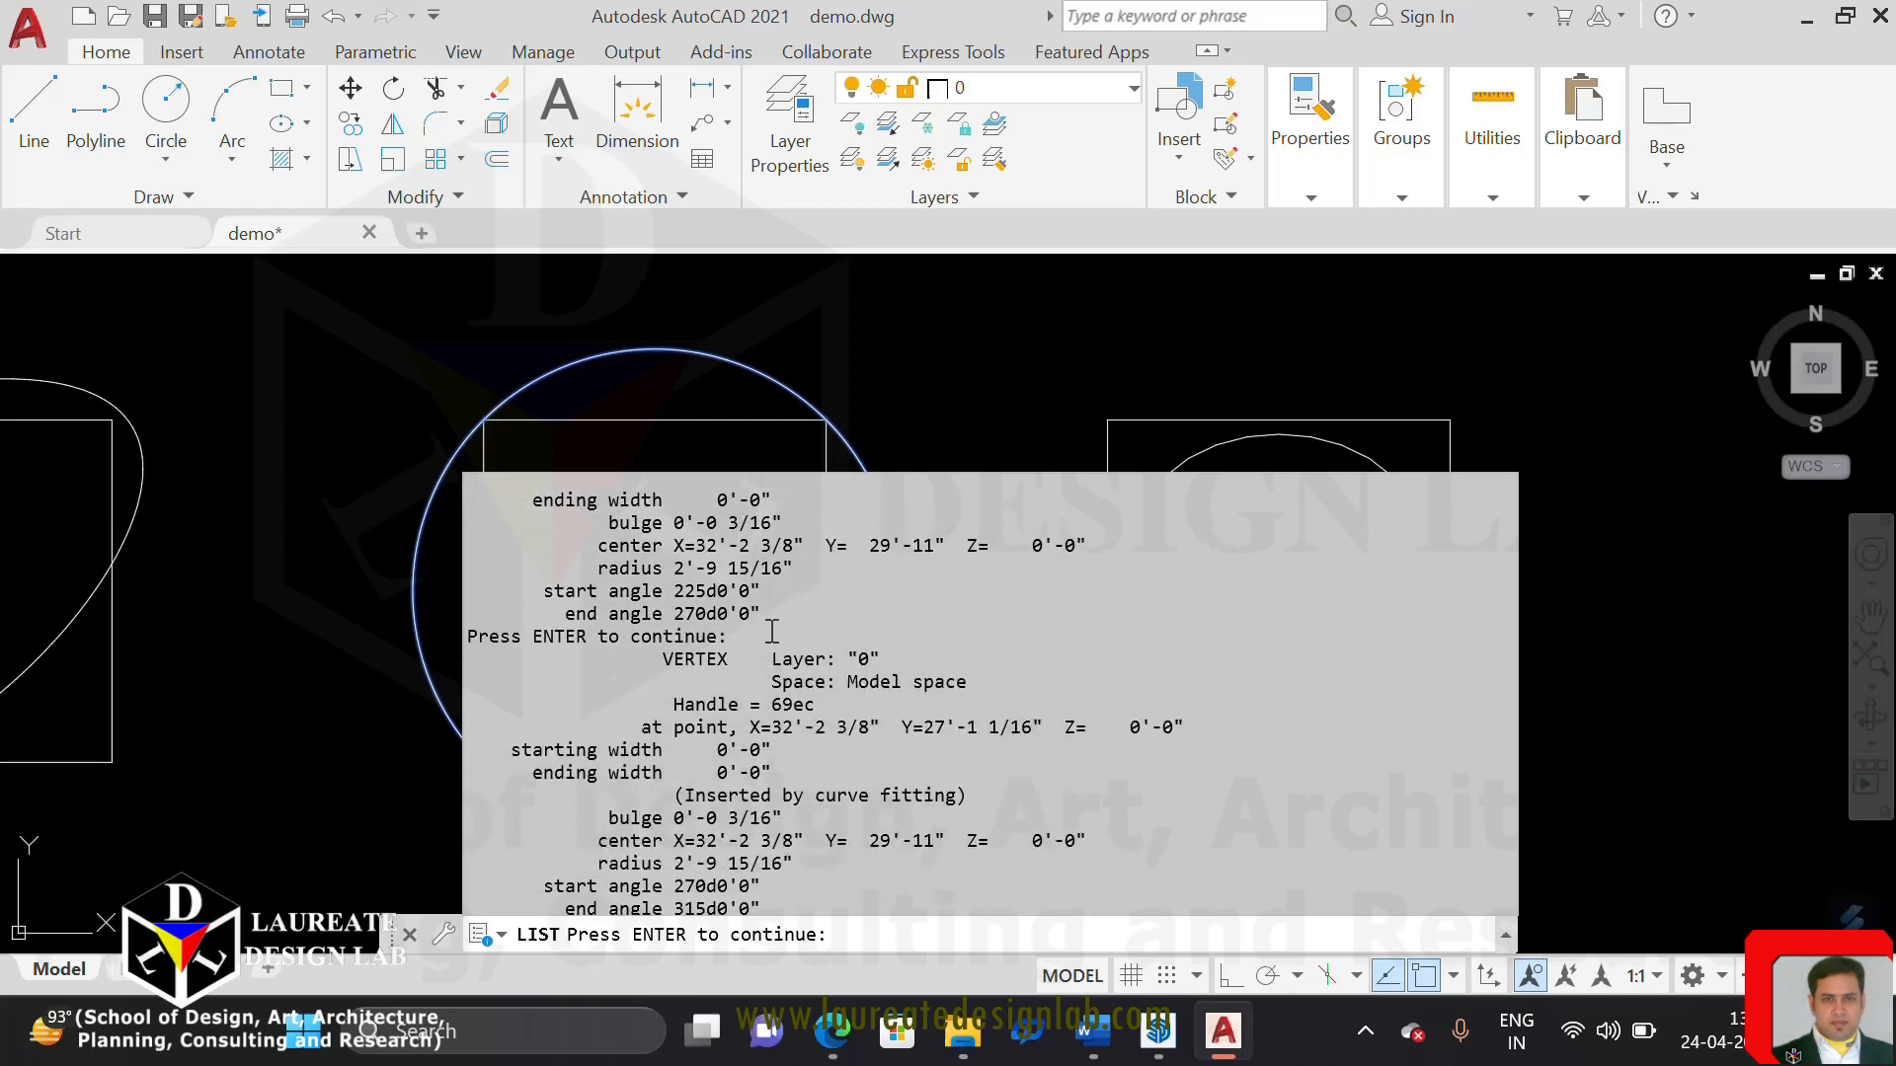
pyautogui.scroll(-1, 770, 629)
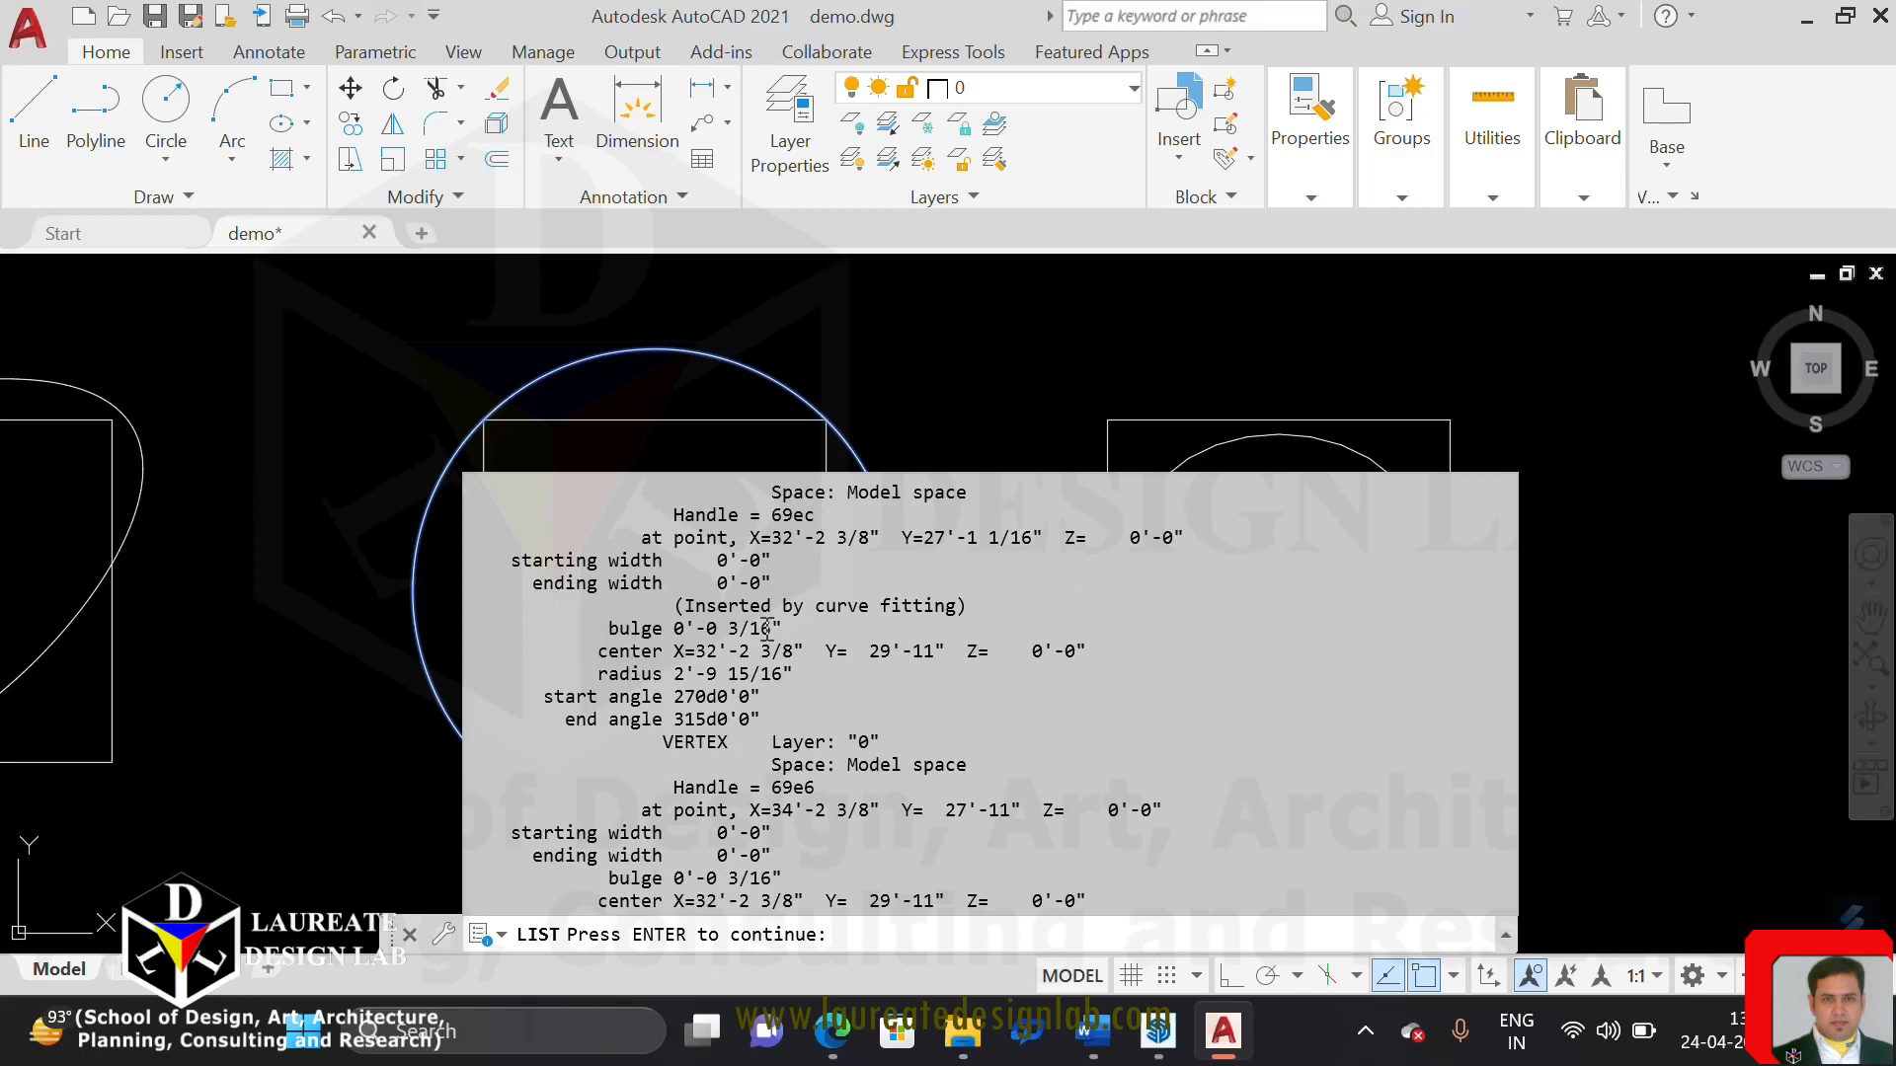
pyautogui.press('Escape')
pyautogui.press('Escape')
pyautogui.press('Escape')
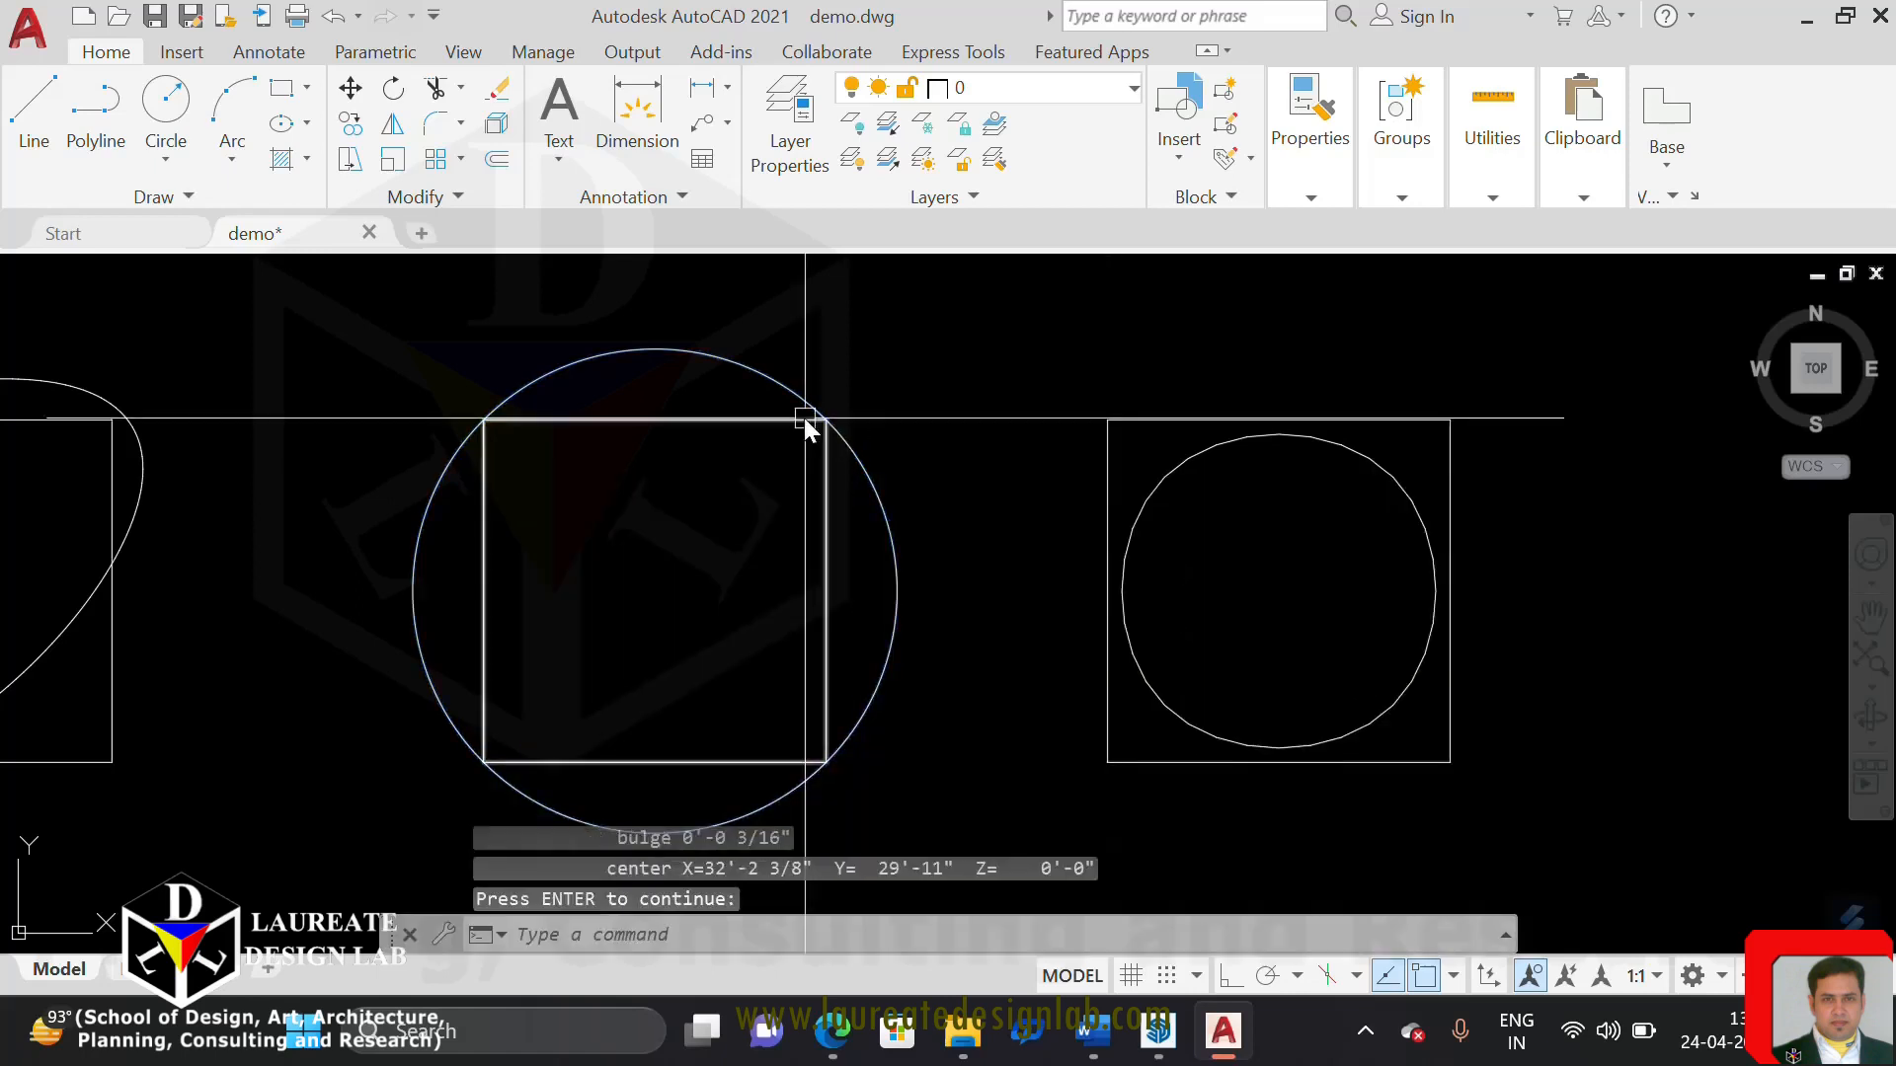
# List the curve-fitted polyline's data again to check its perimeter, and save the drawing
pyautogui.click(764, 385)
pyautogui.write('LIST')
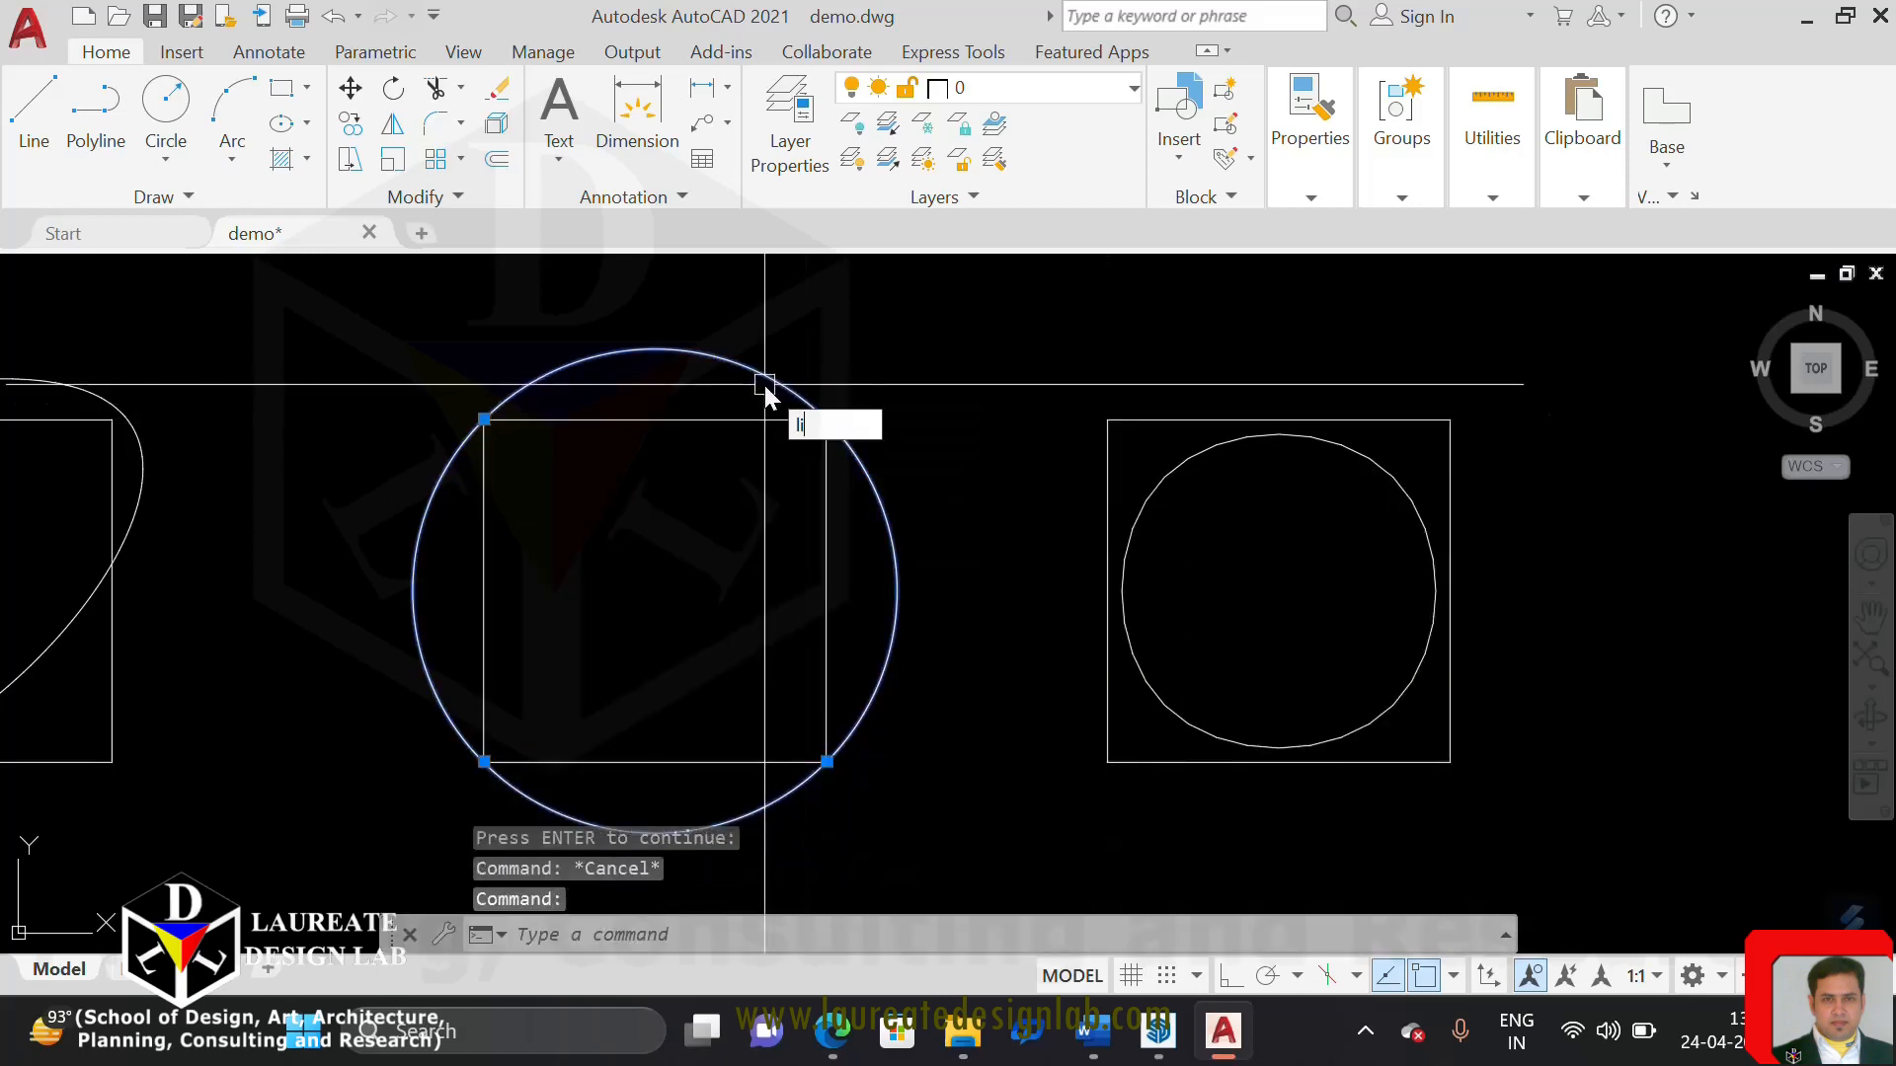
pyautogui.press('Return')
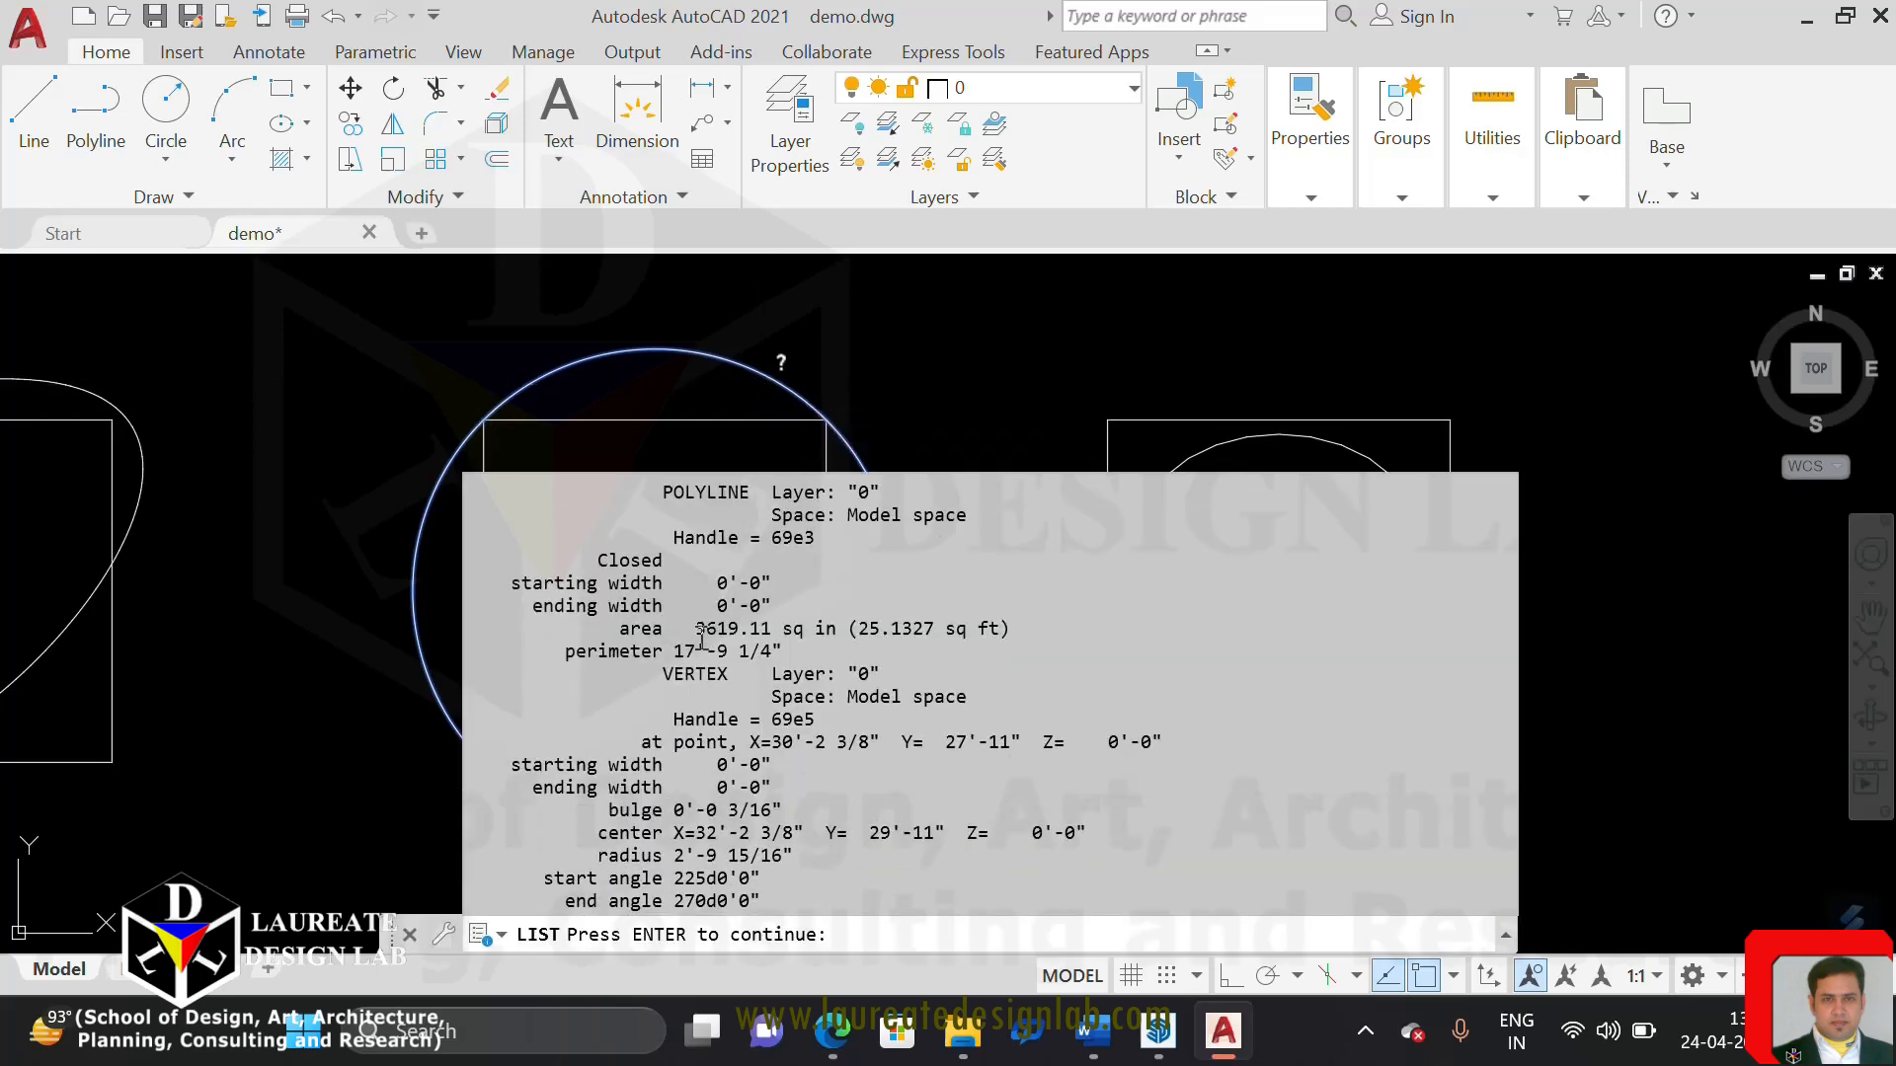
pyautogui.moveTo(675, 659); pyautogui.dragTo(705, 658)
pyautogui.click(807, 720)
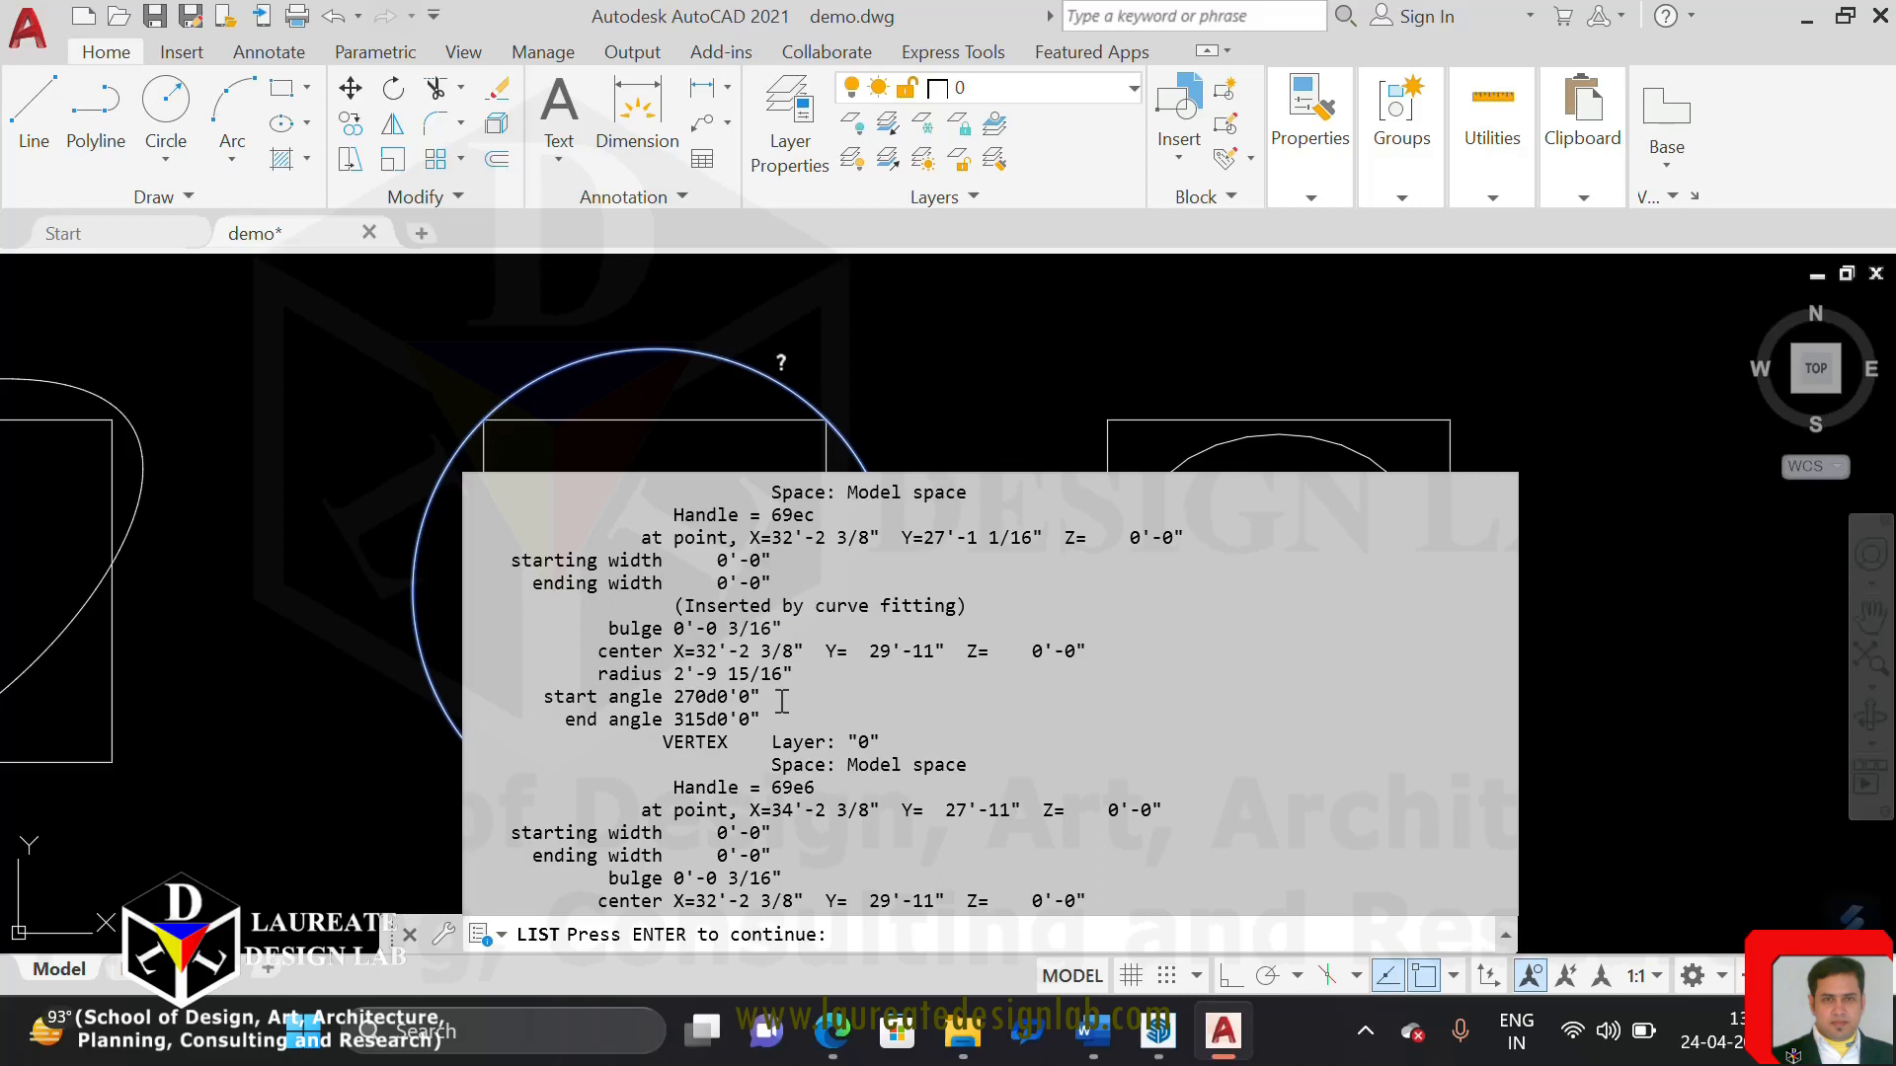
pyautogui.click(1011, 369)
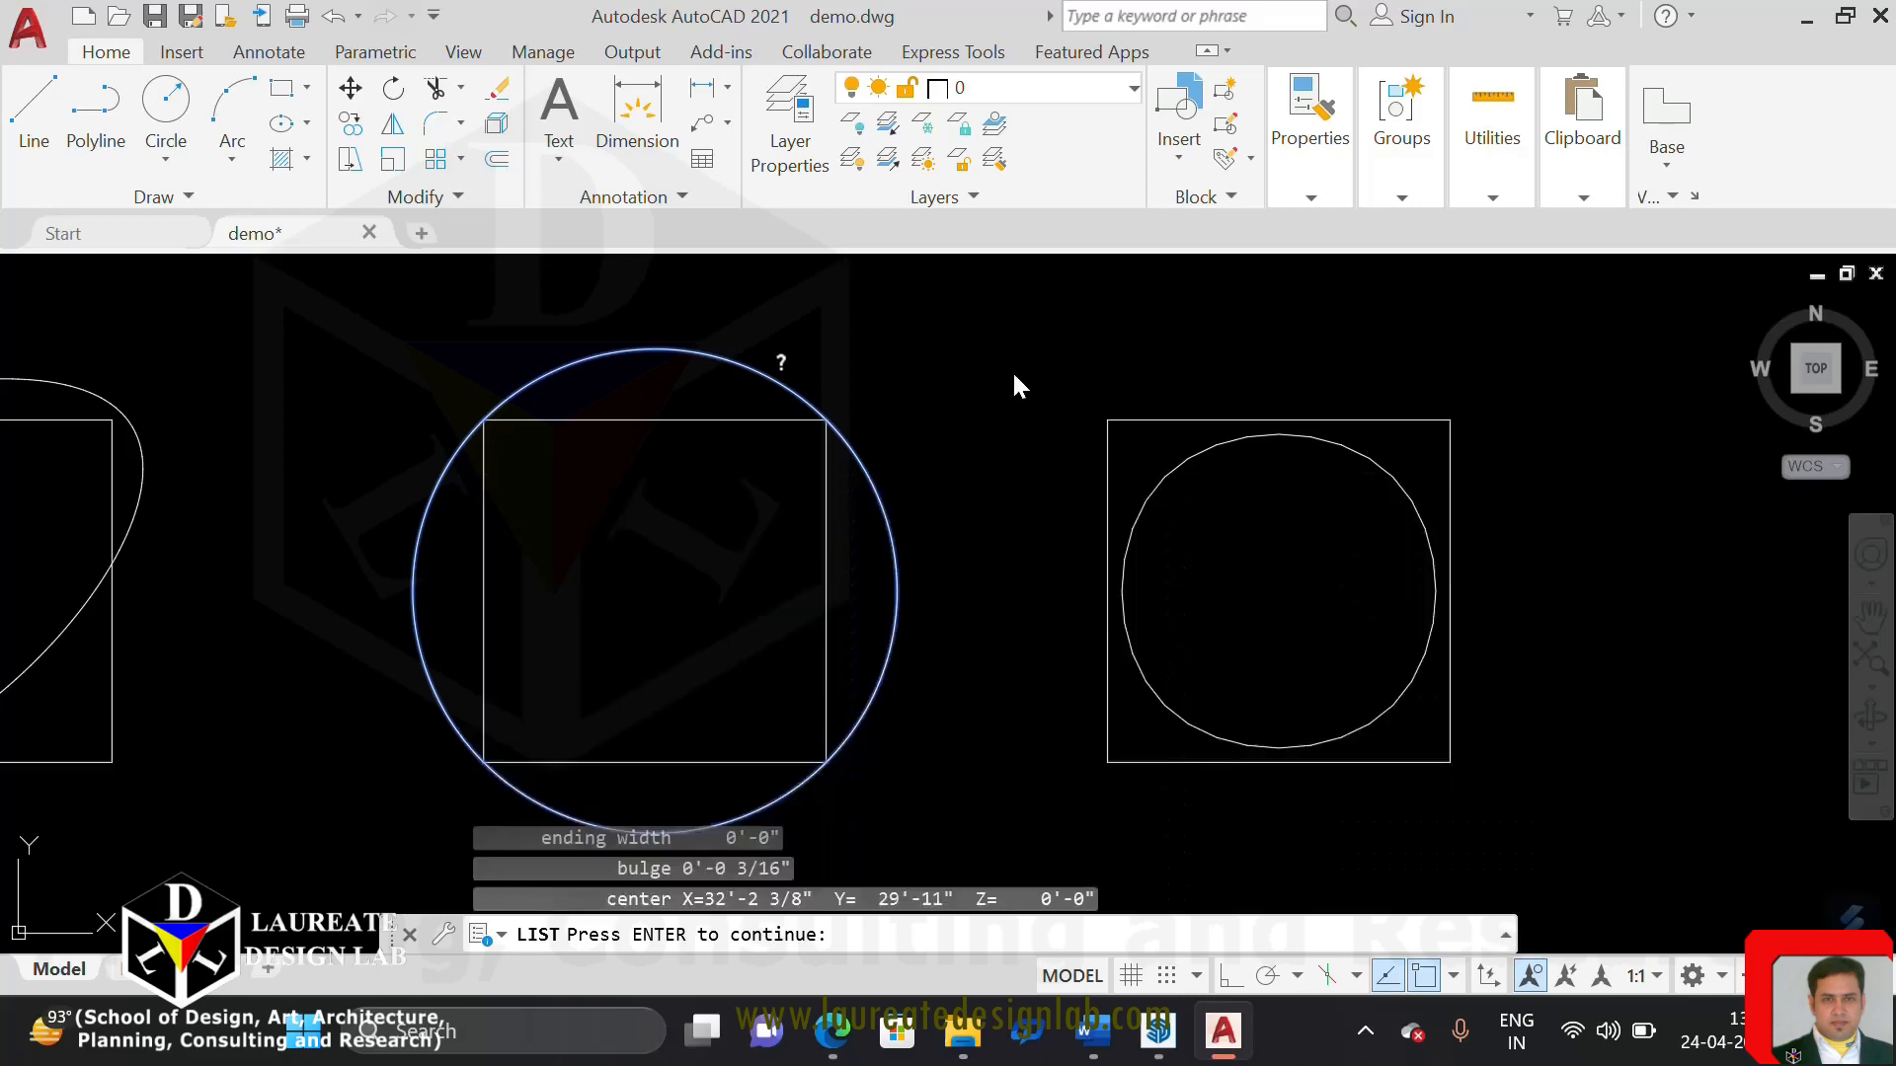
pyautogui.press('Escape')
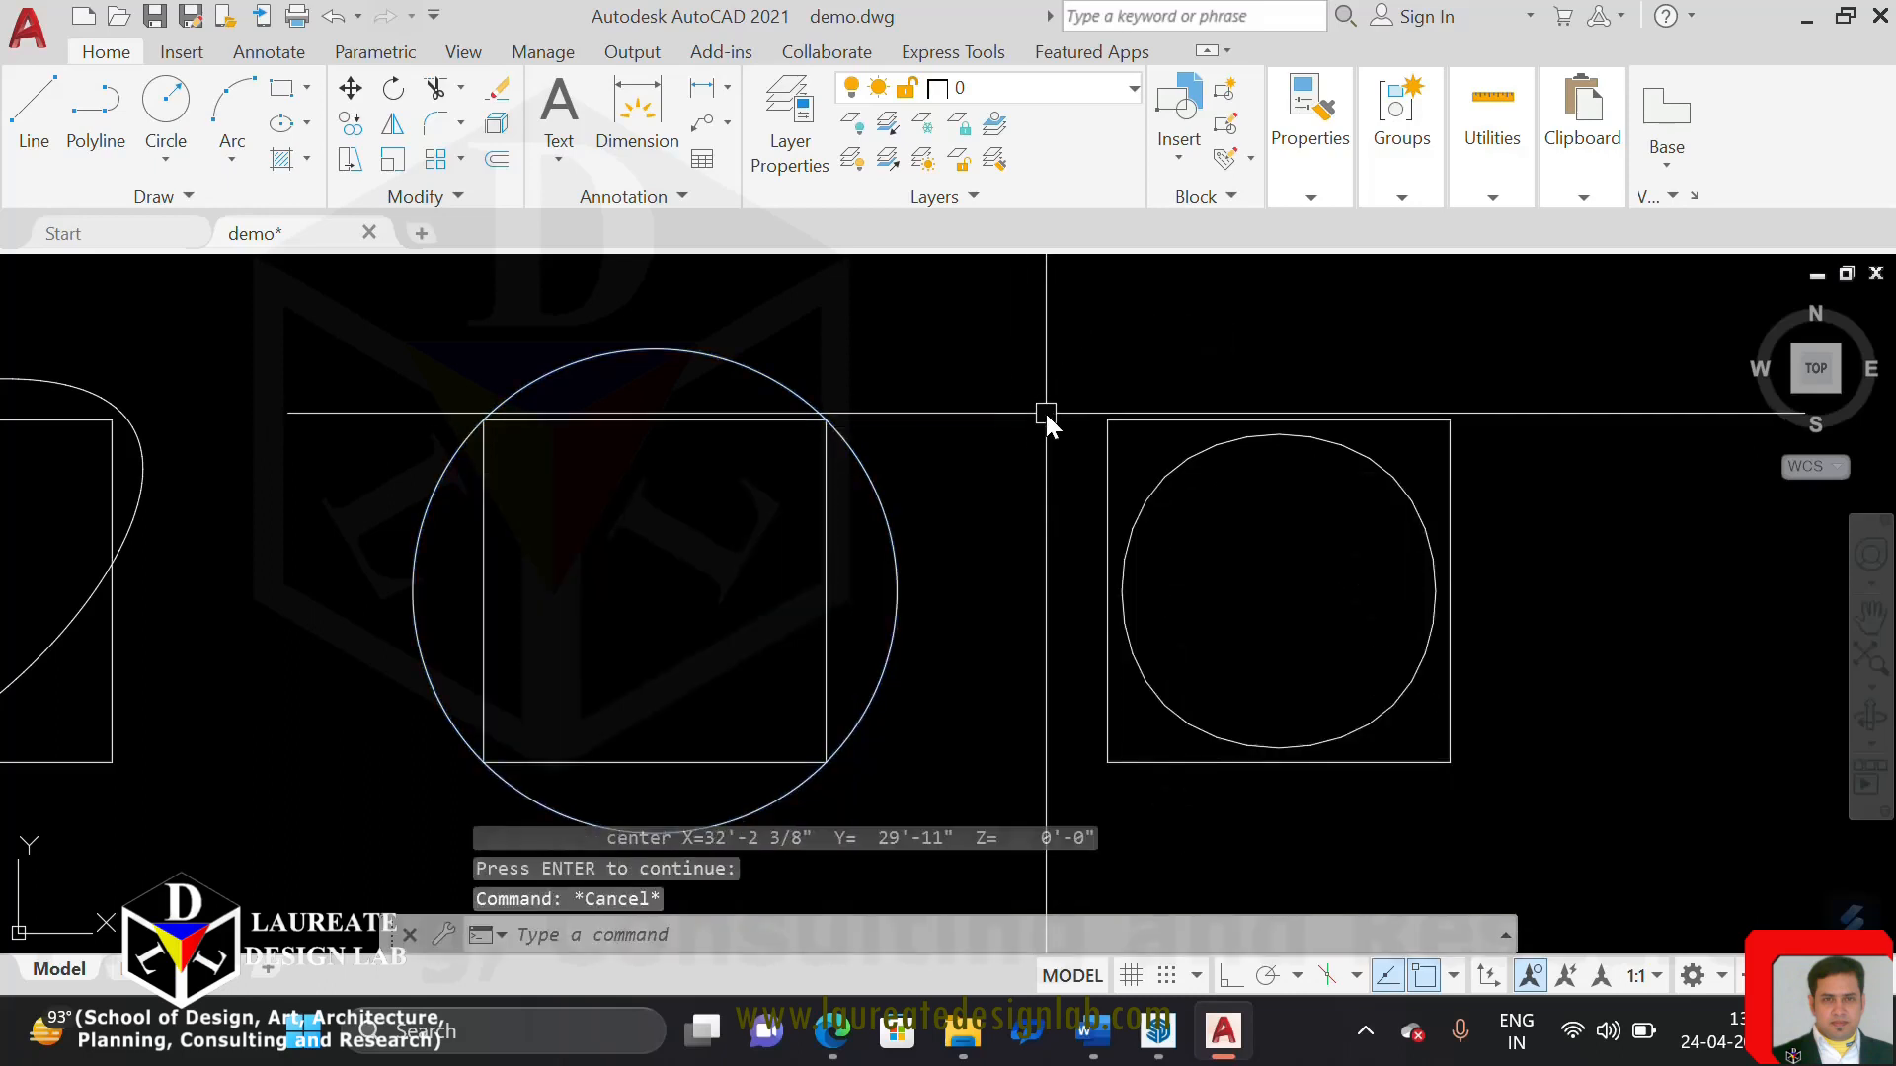
pyautogui.hotkey('ctrl', 's')
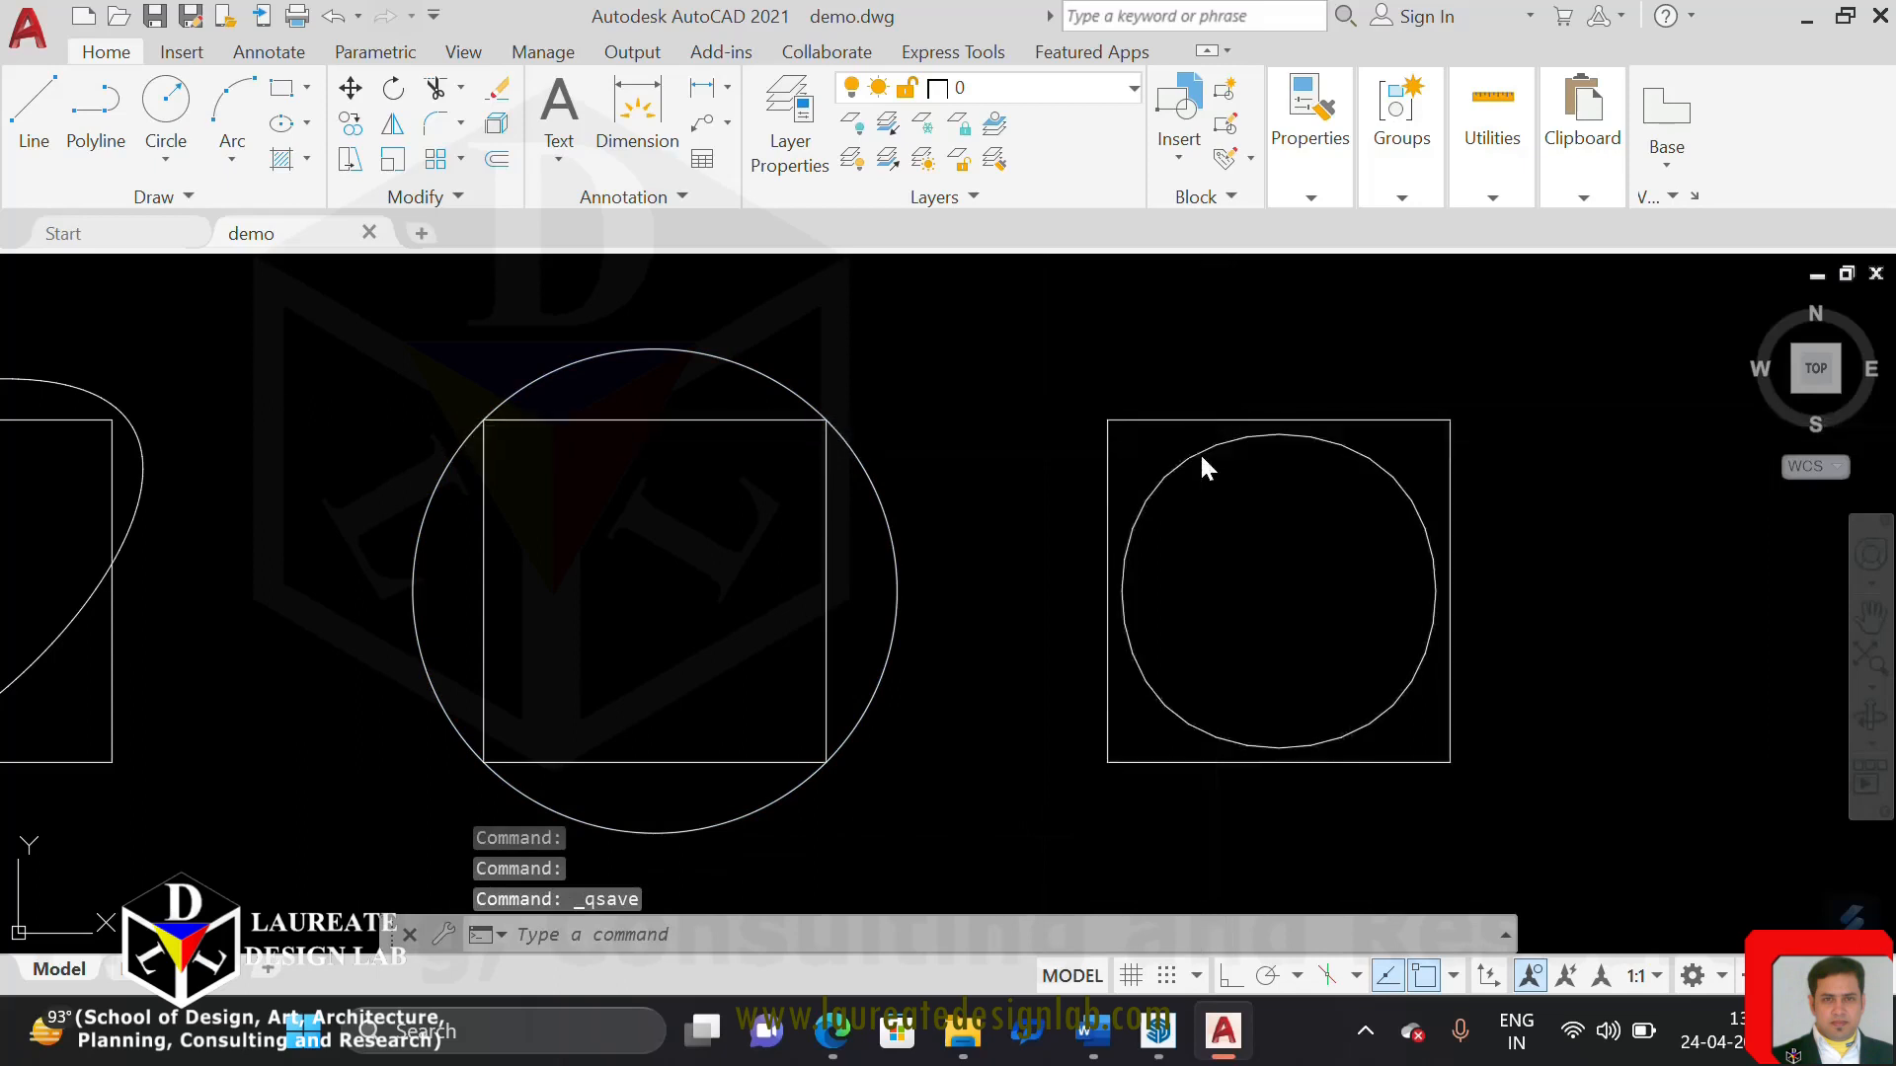
# List the data of the spline-fitted polyline inside the fourth square and examine its area, perimeter and vertices
pyautogui.click(1115, 540)
pyautogui.press('Escape')
pyautogui.click(1146, 501)
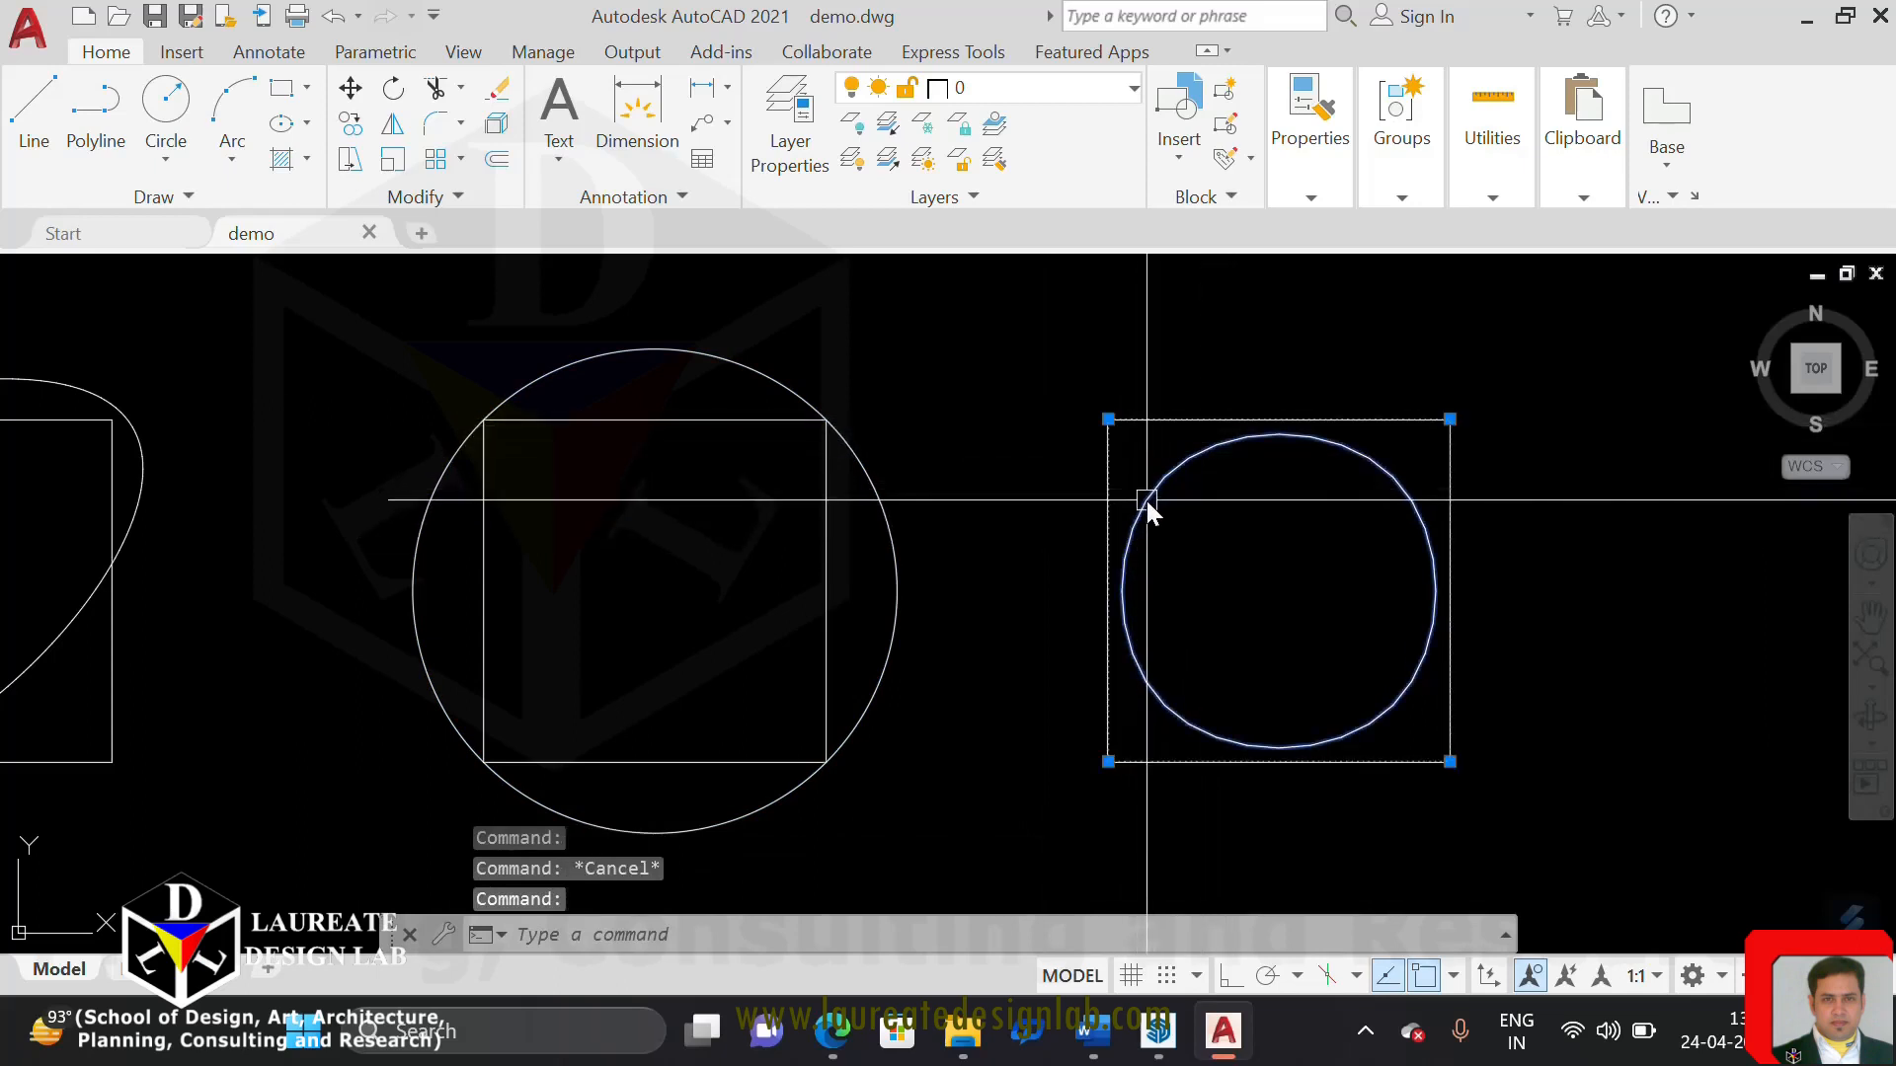
pyautogui.write('list')
pyautogui.press('Return')
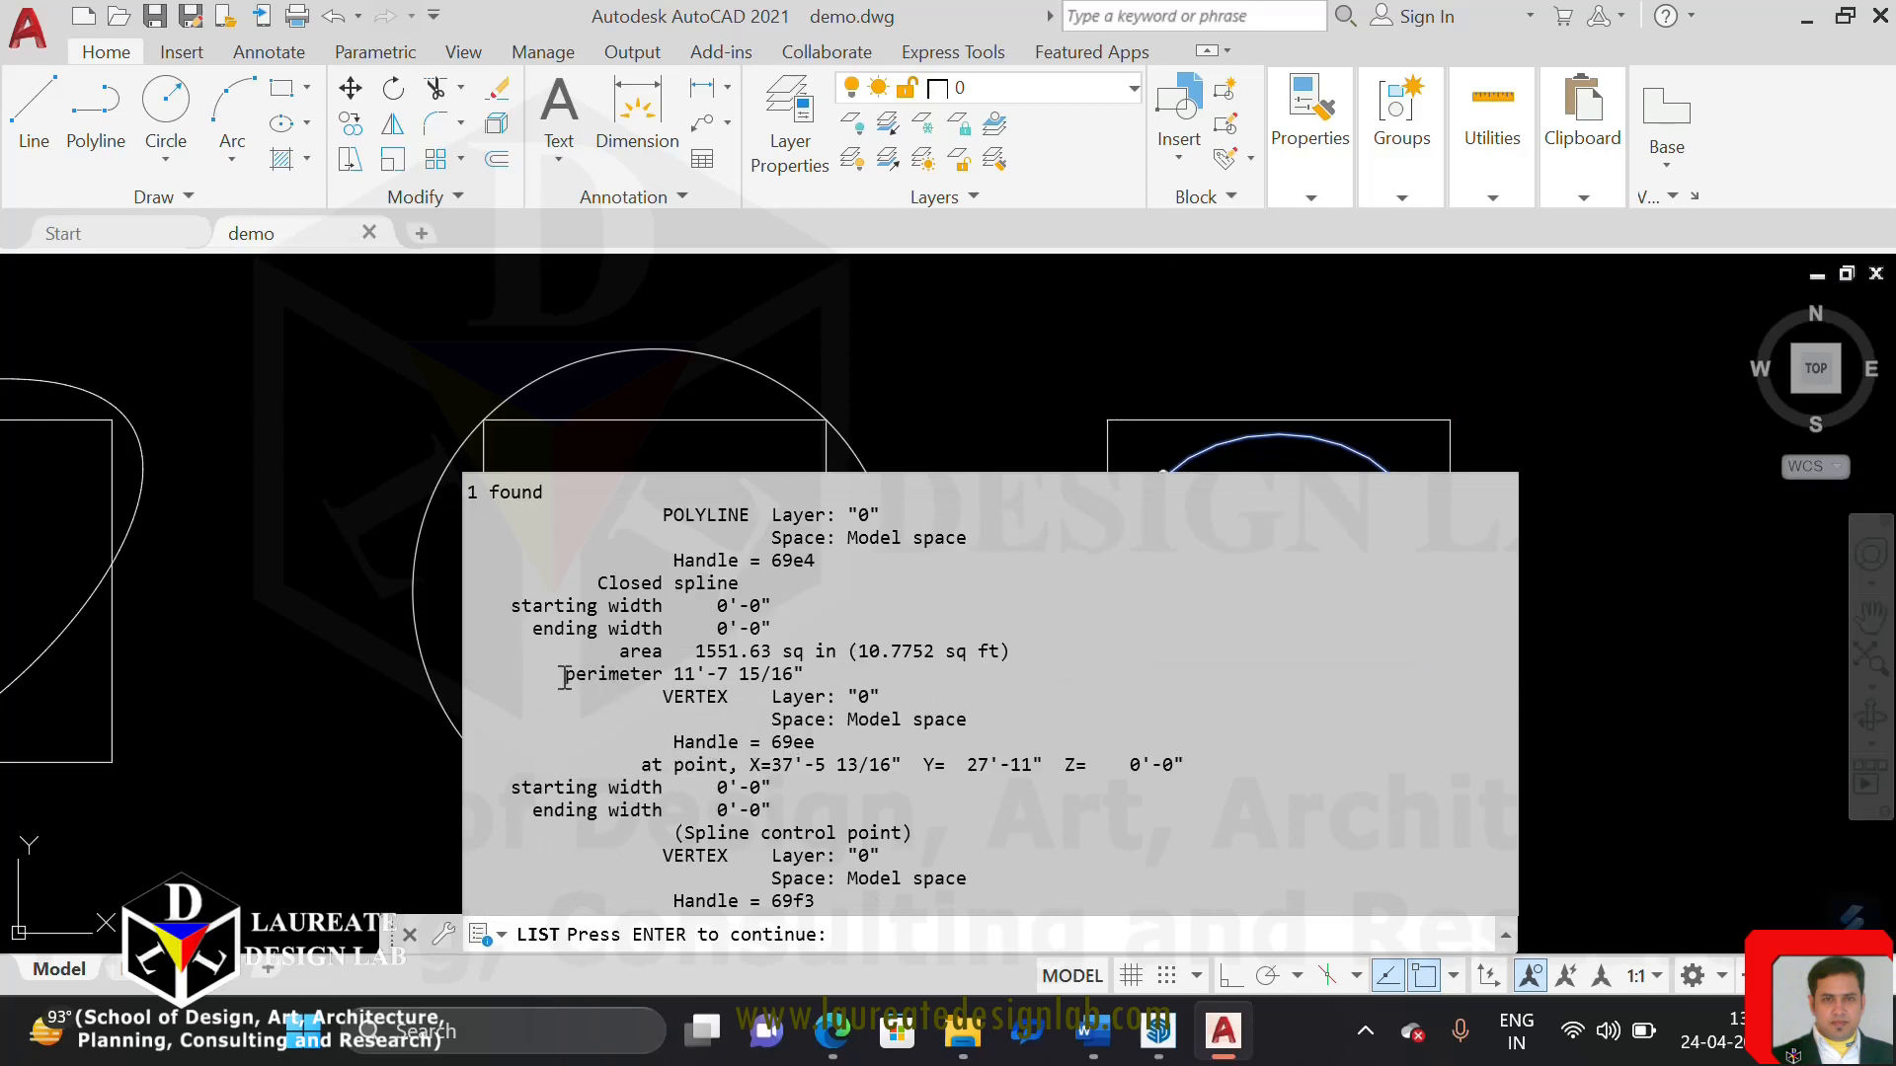
pyautogui.click(761, 678)
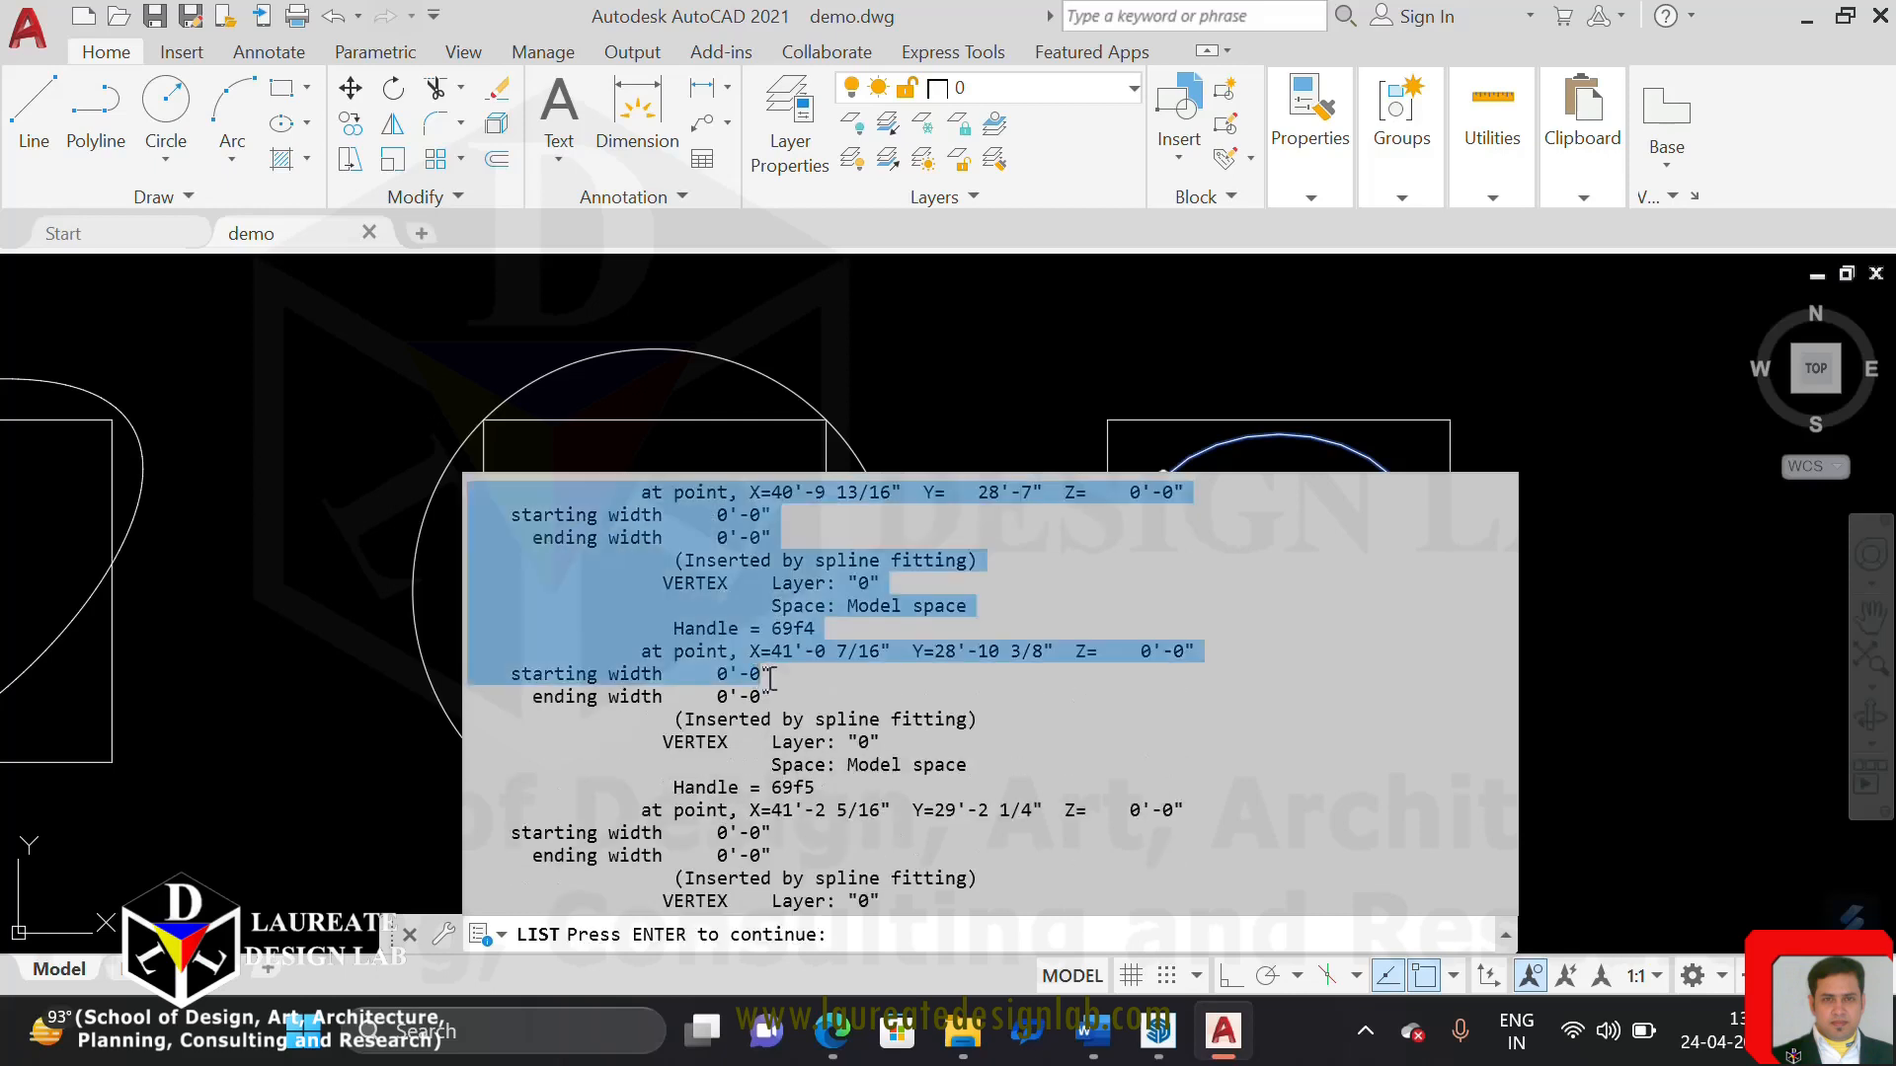
pyautogui.scroll(2, 927, 685)
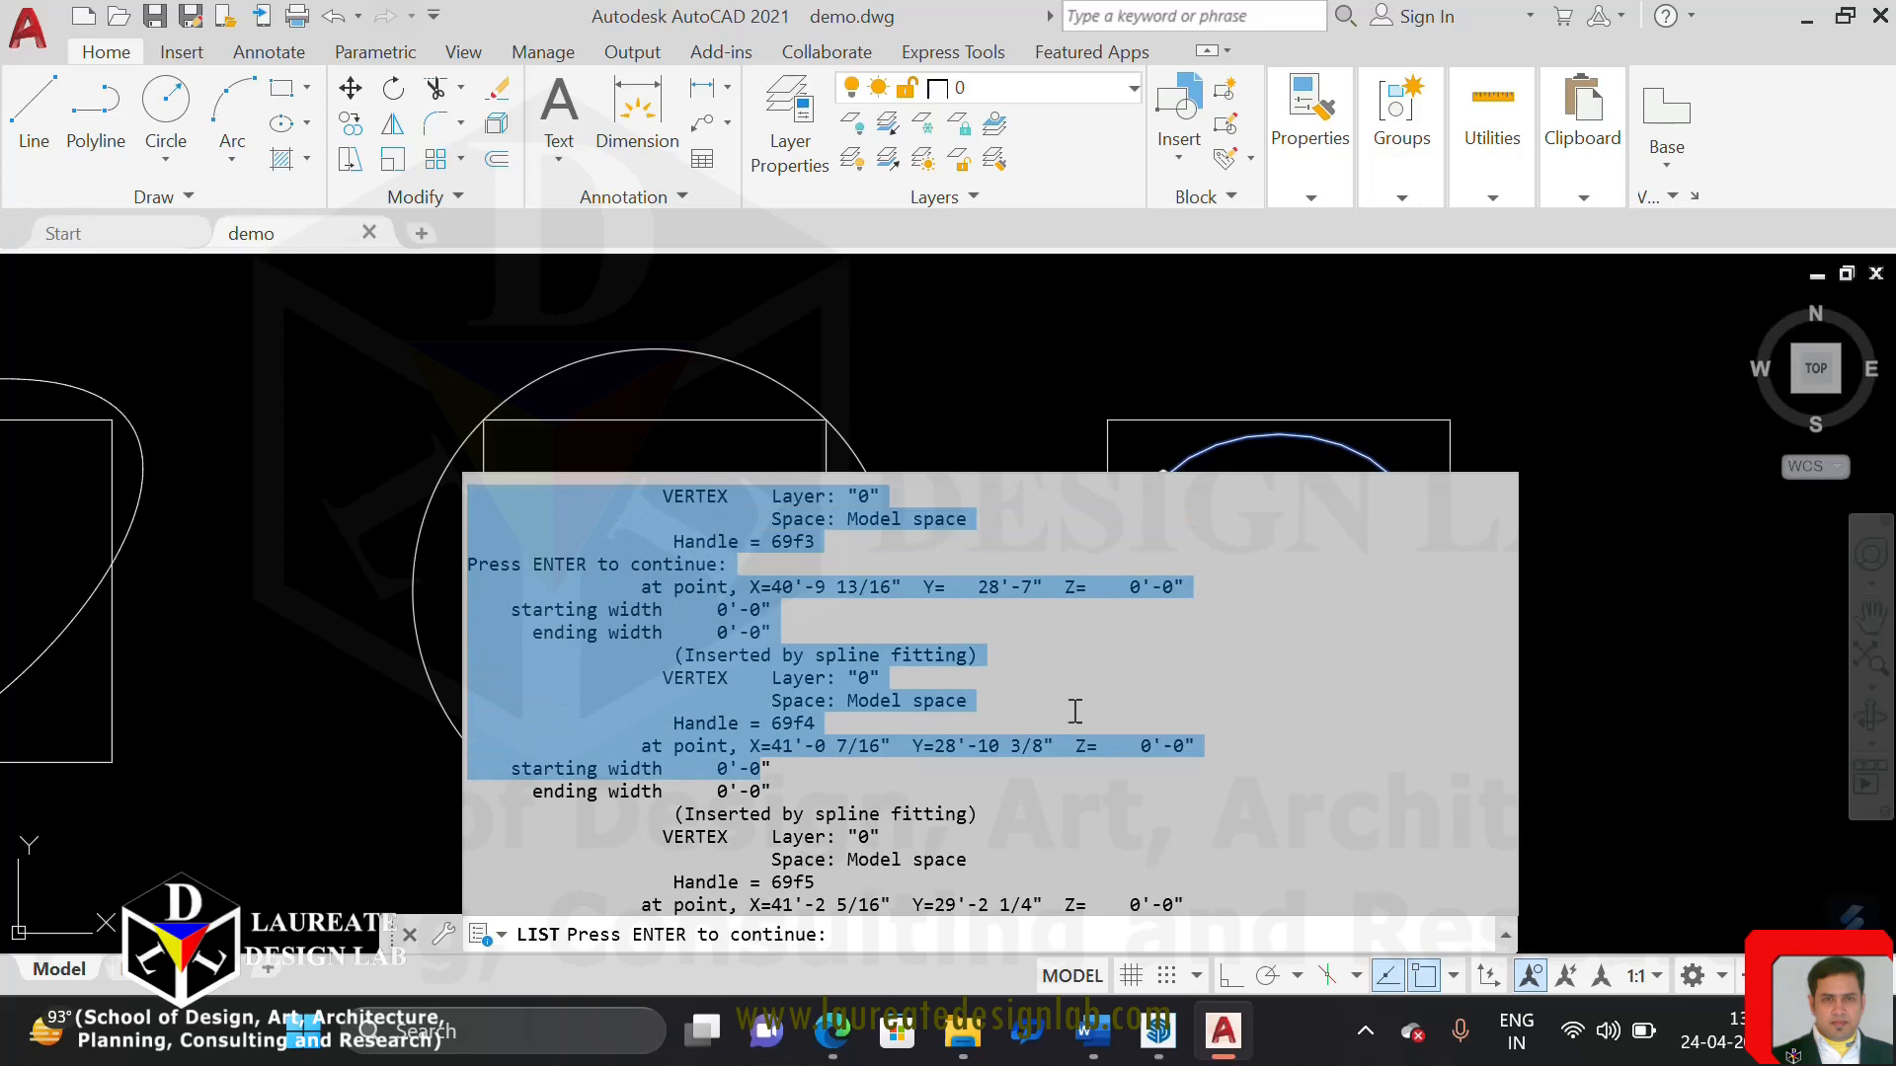
pyautogui.click(1190, 622)
pyautogui.scroll(3, 1307, 504)
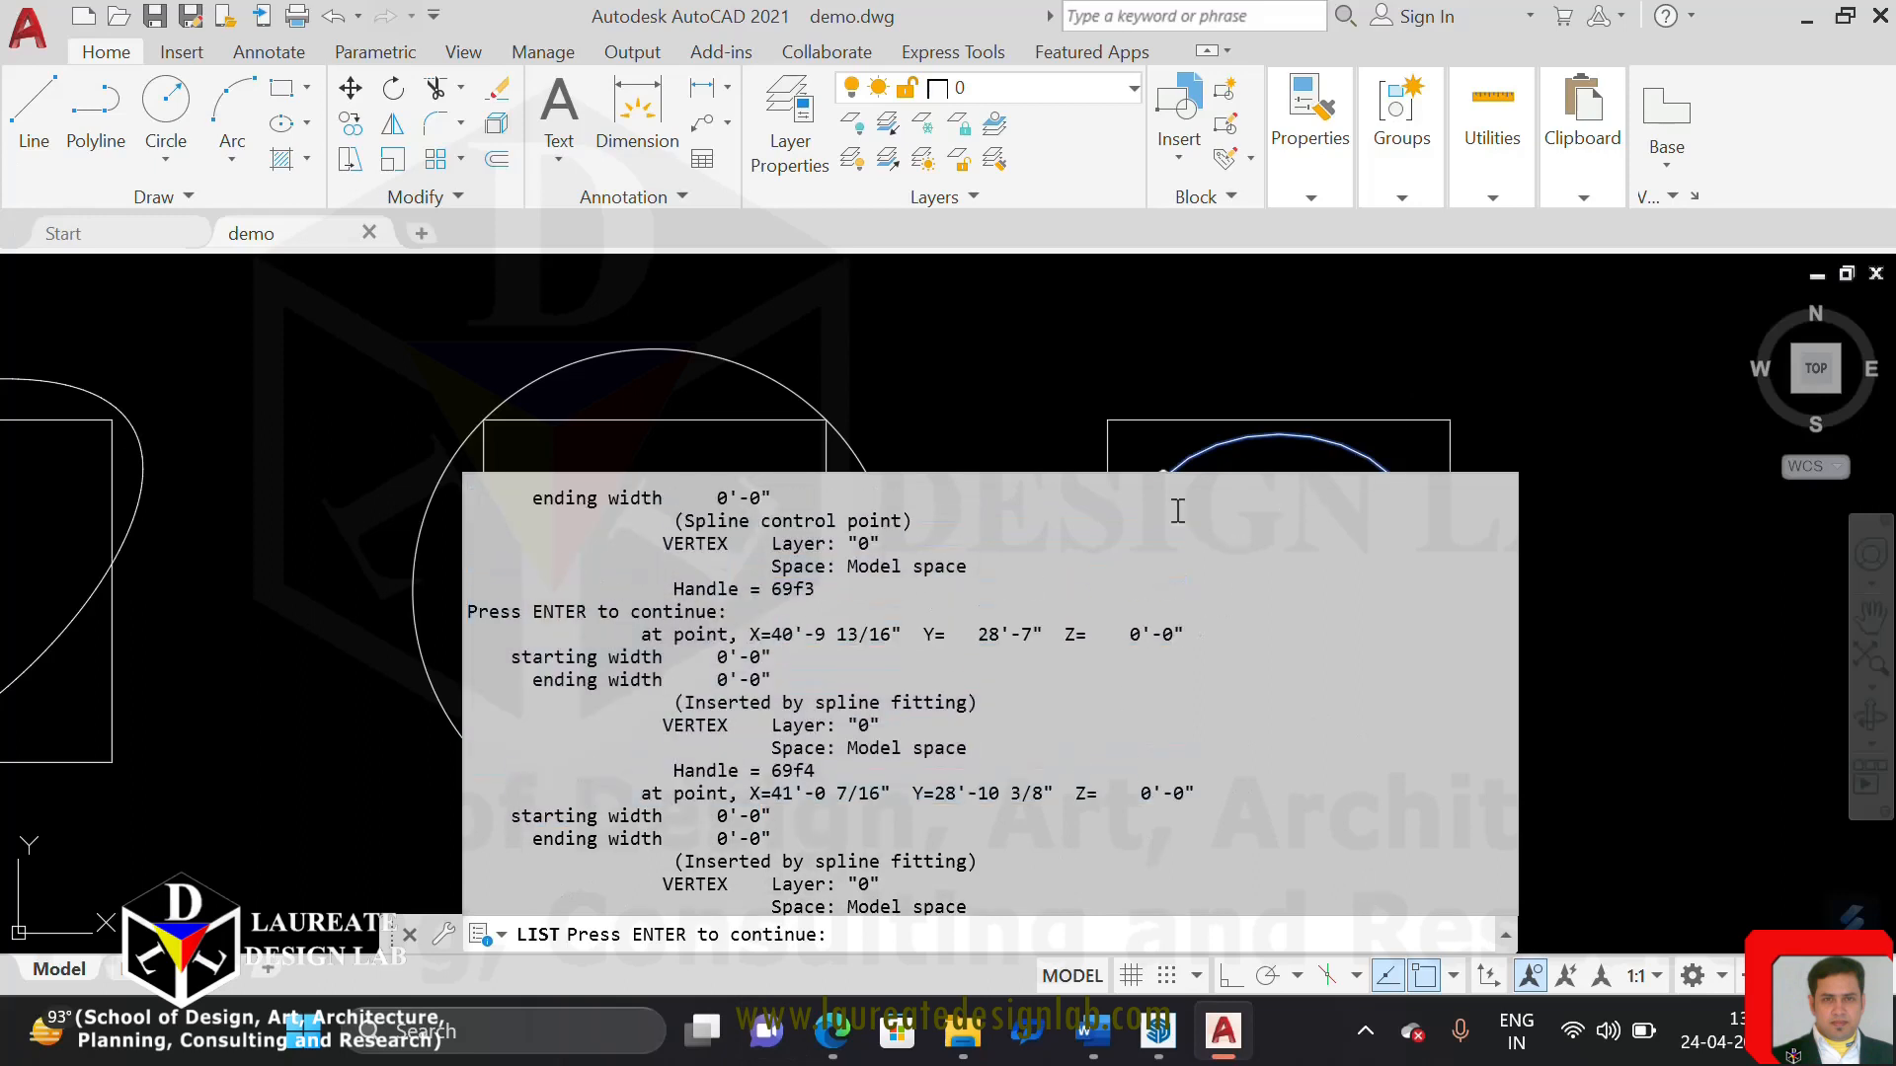
pyautogui.press('Escape')
pyautogui.click(1387, 457)
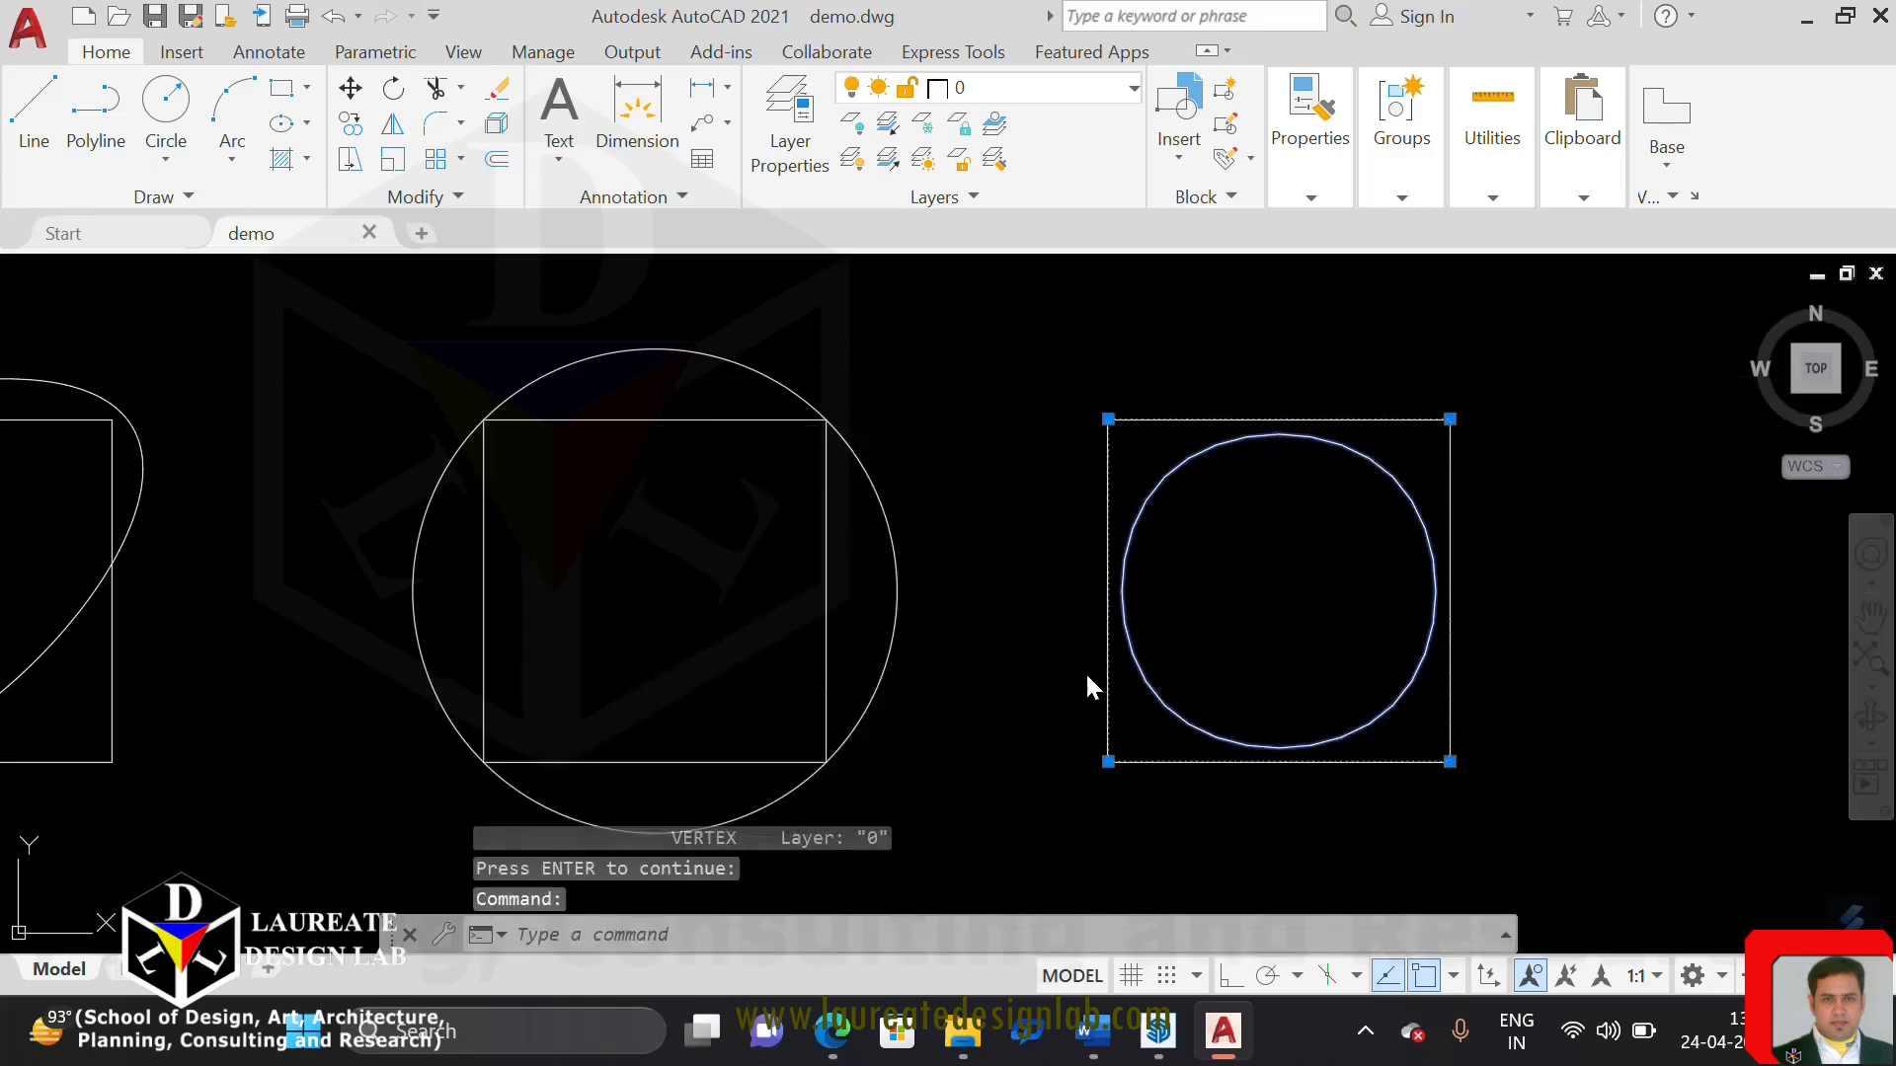
pyautogui.press('Escape')
pyautogui.click(1353, 454)
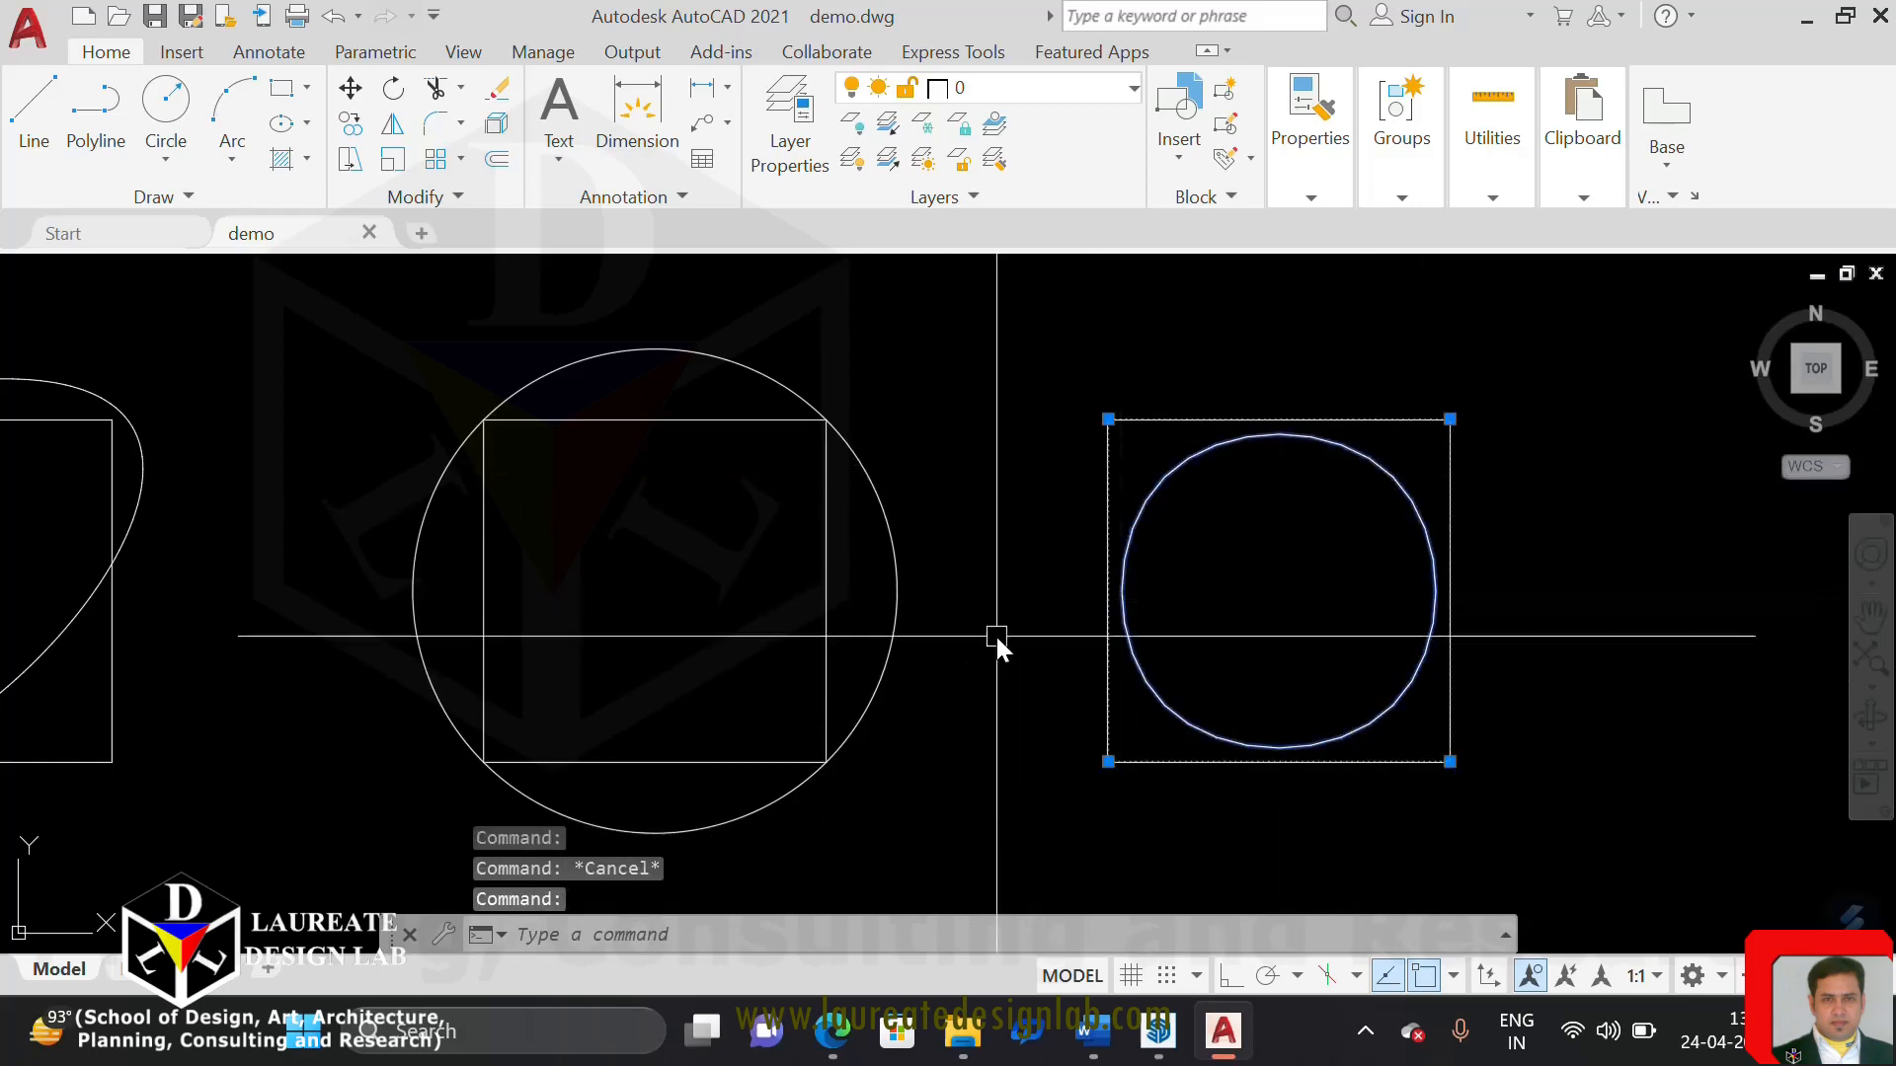
pyautogui.write('LIMIt')
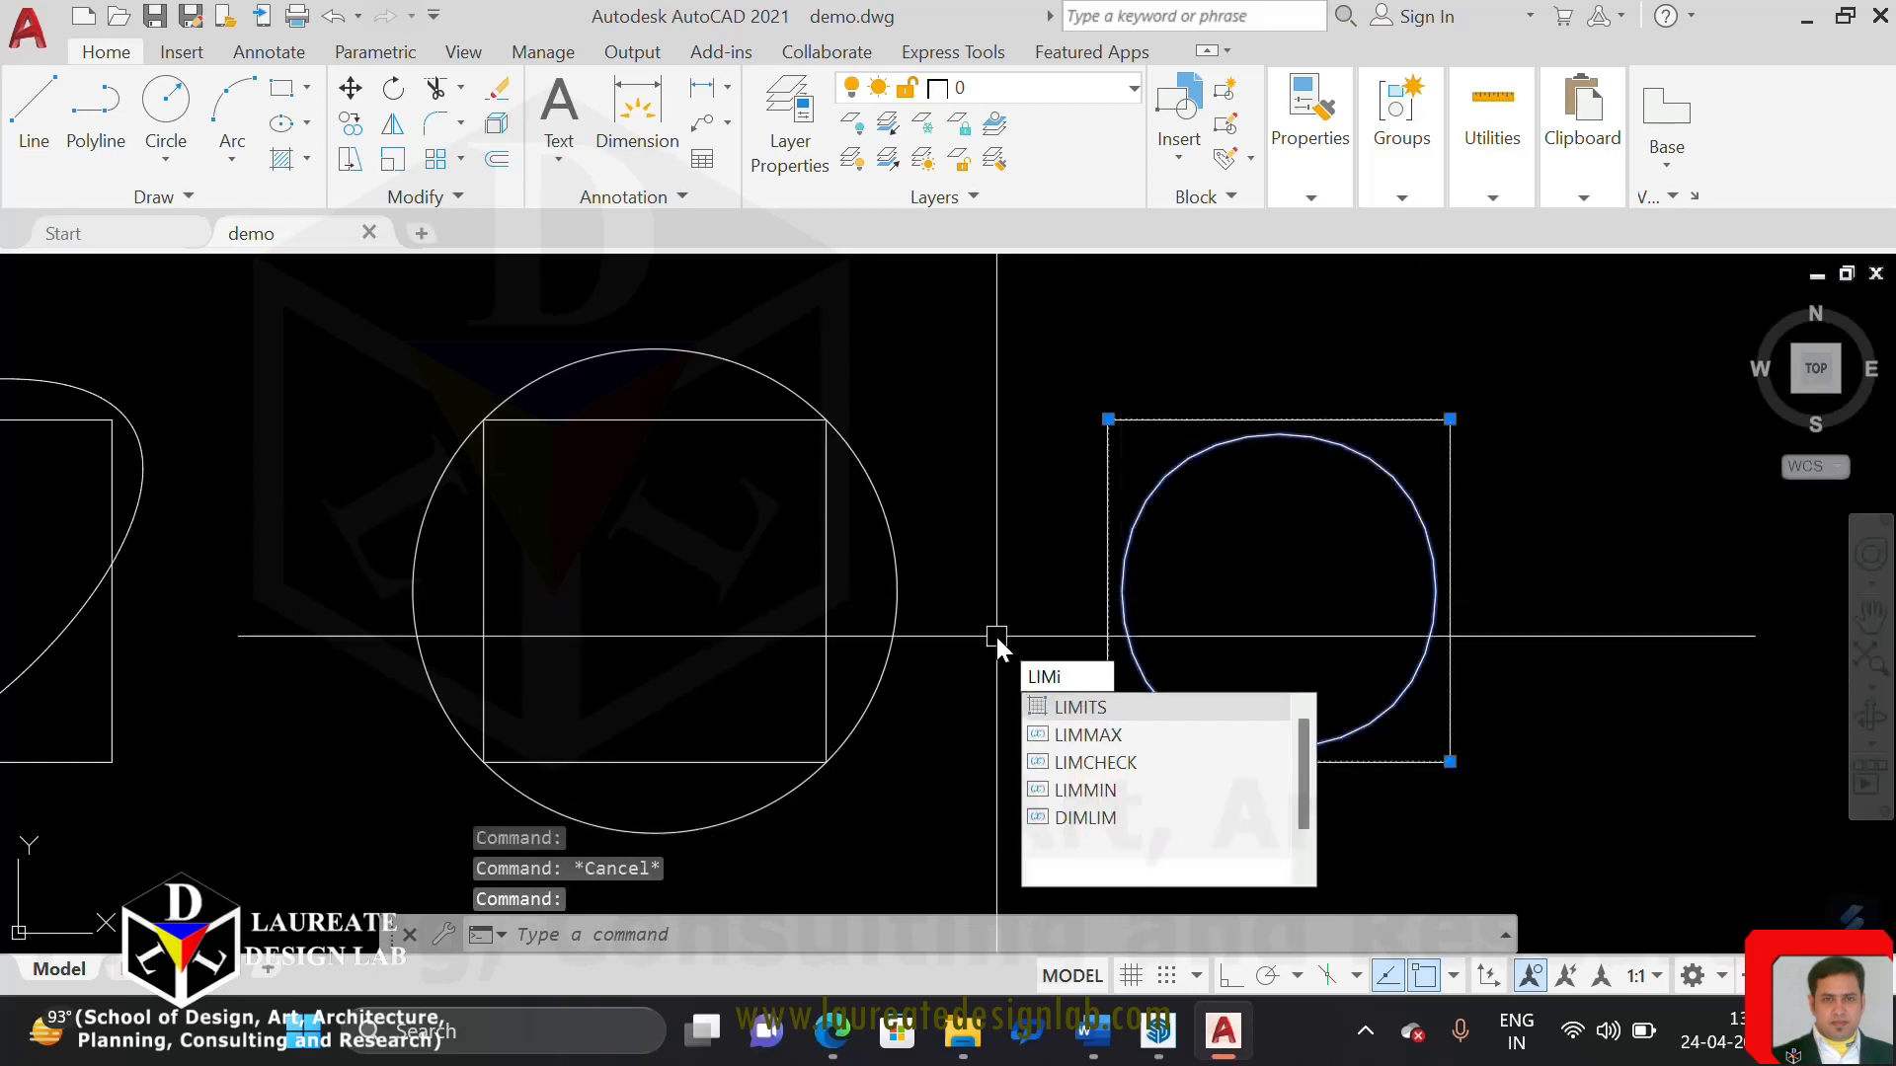
pyautogui.press('Return')
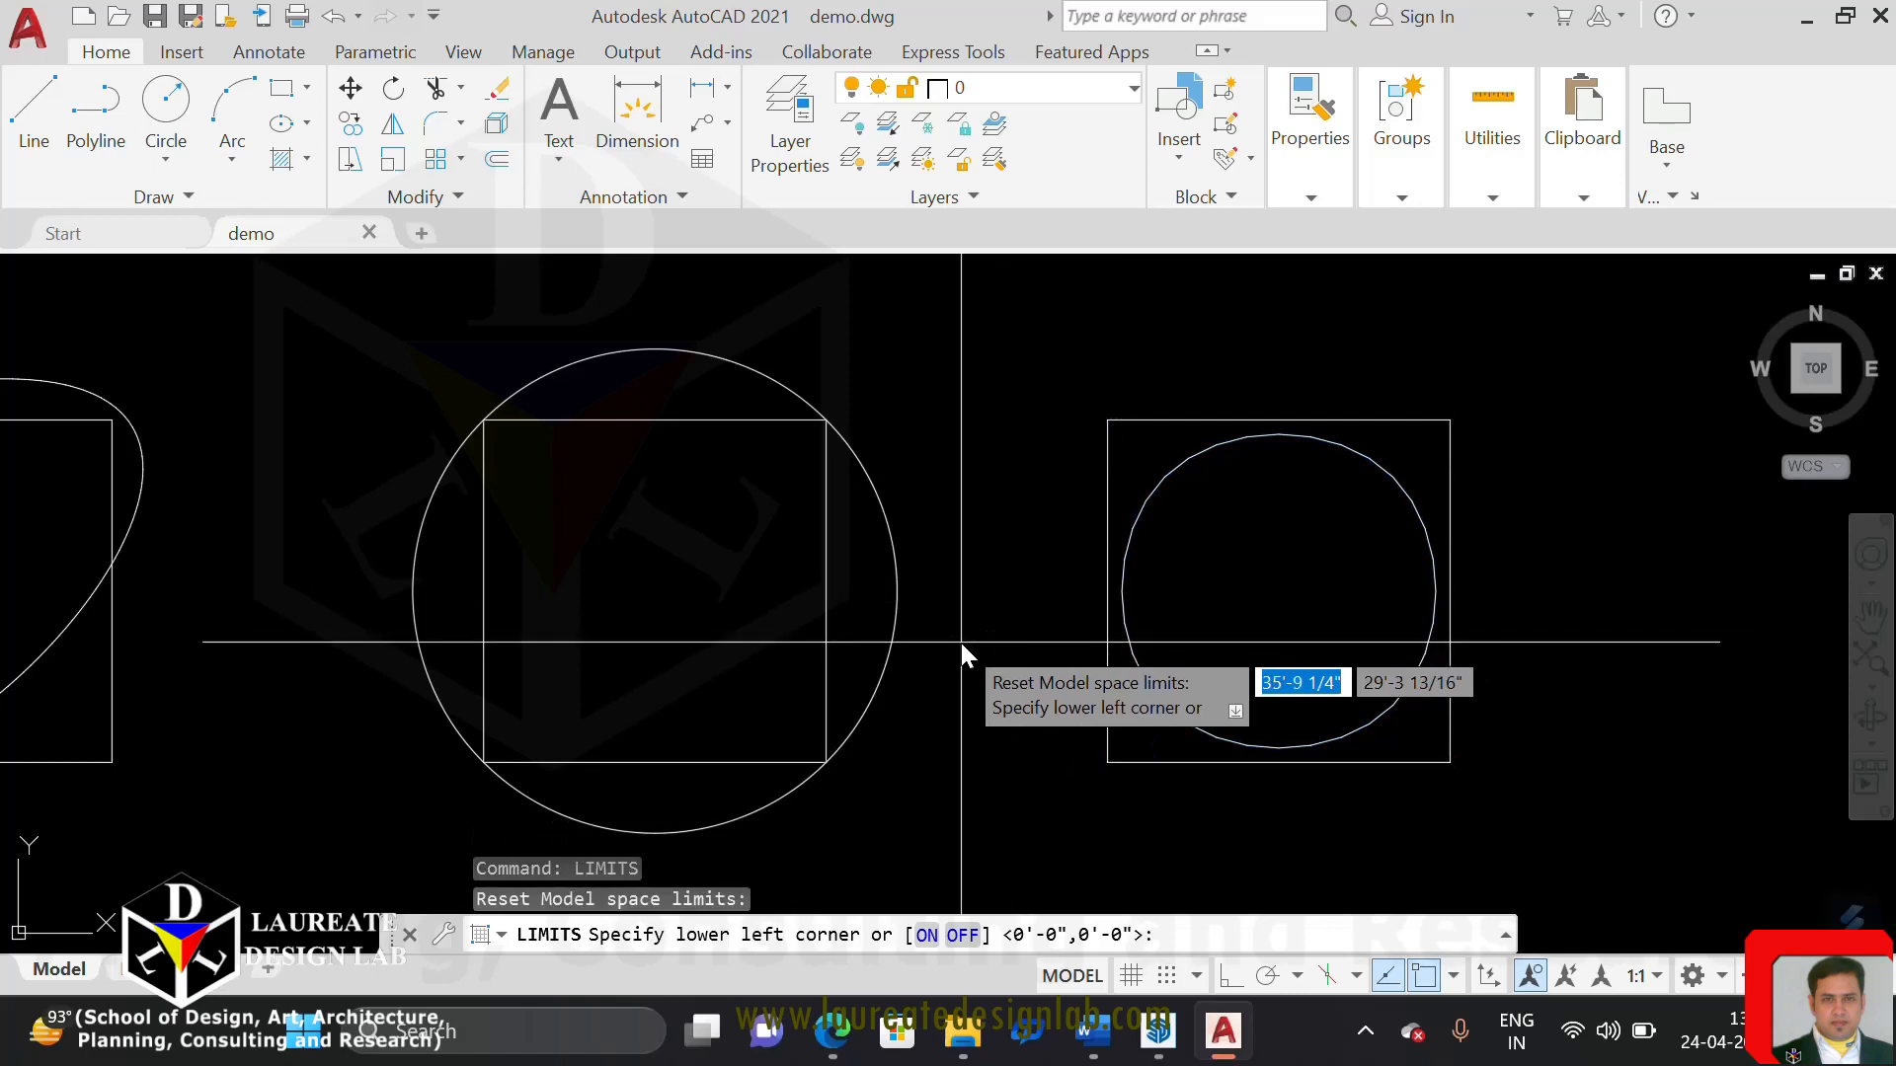
pyautogui.press('Escape')
pyautogui.press('Escape')
pyautogui.press('Escape')
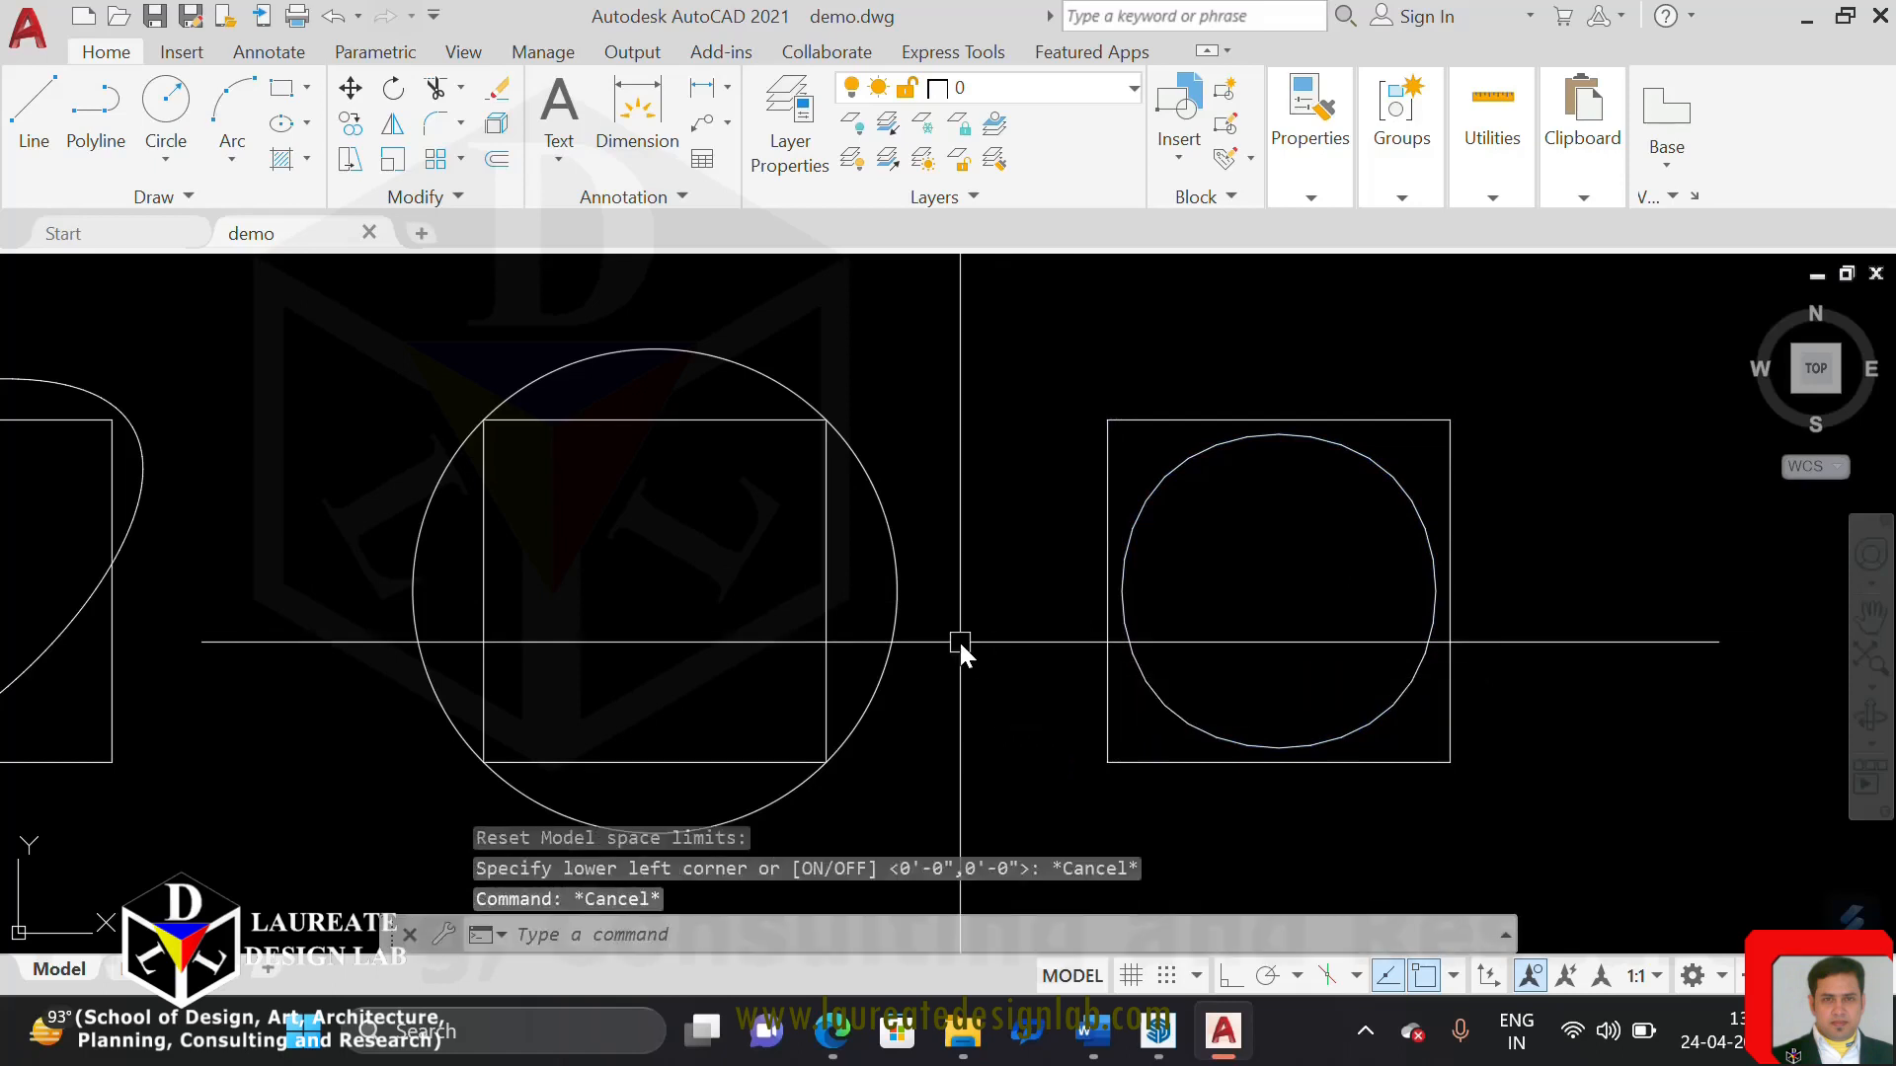
pyautogui.write('LI')
pyautogui.press('Escape')
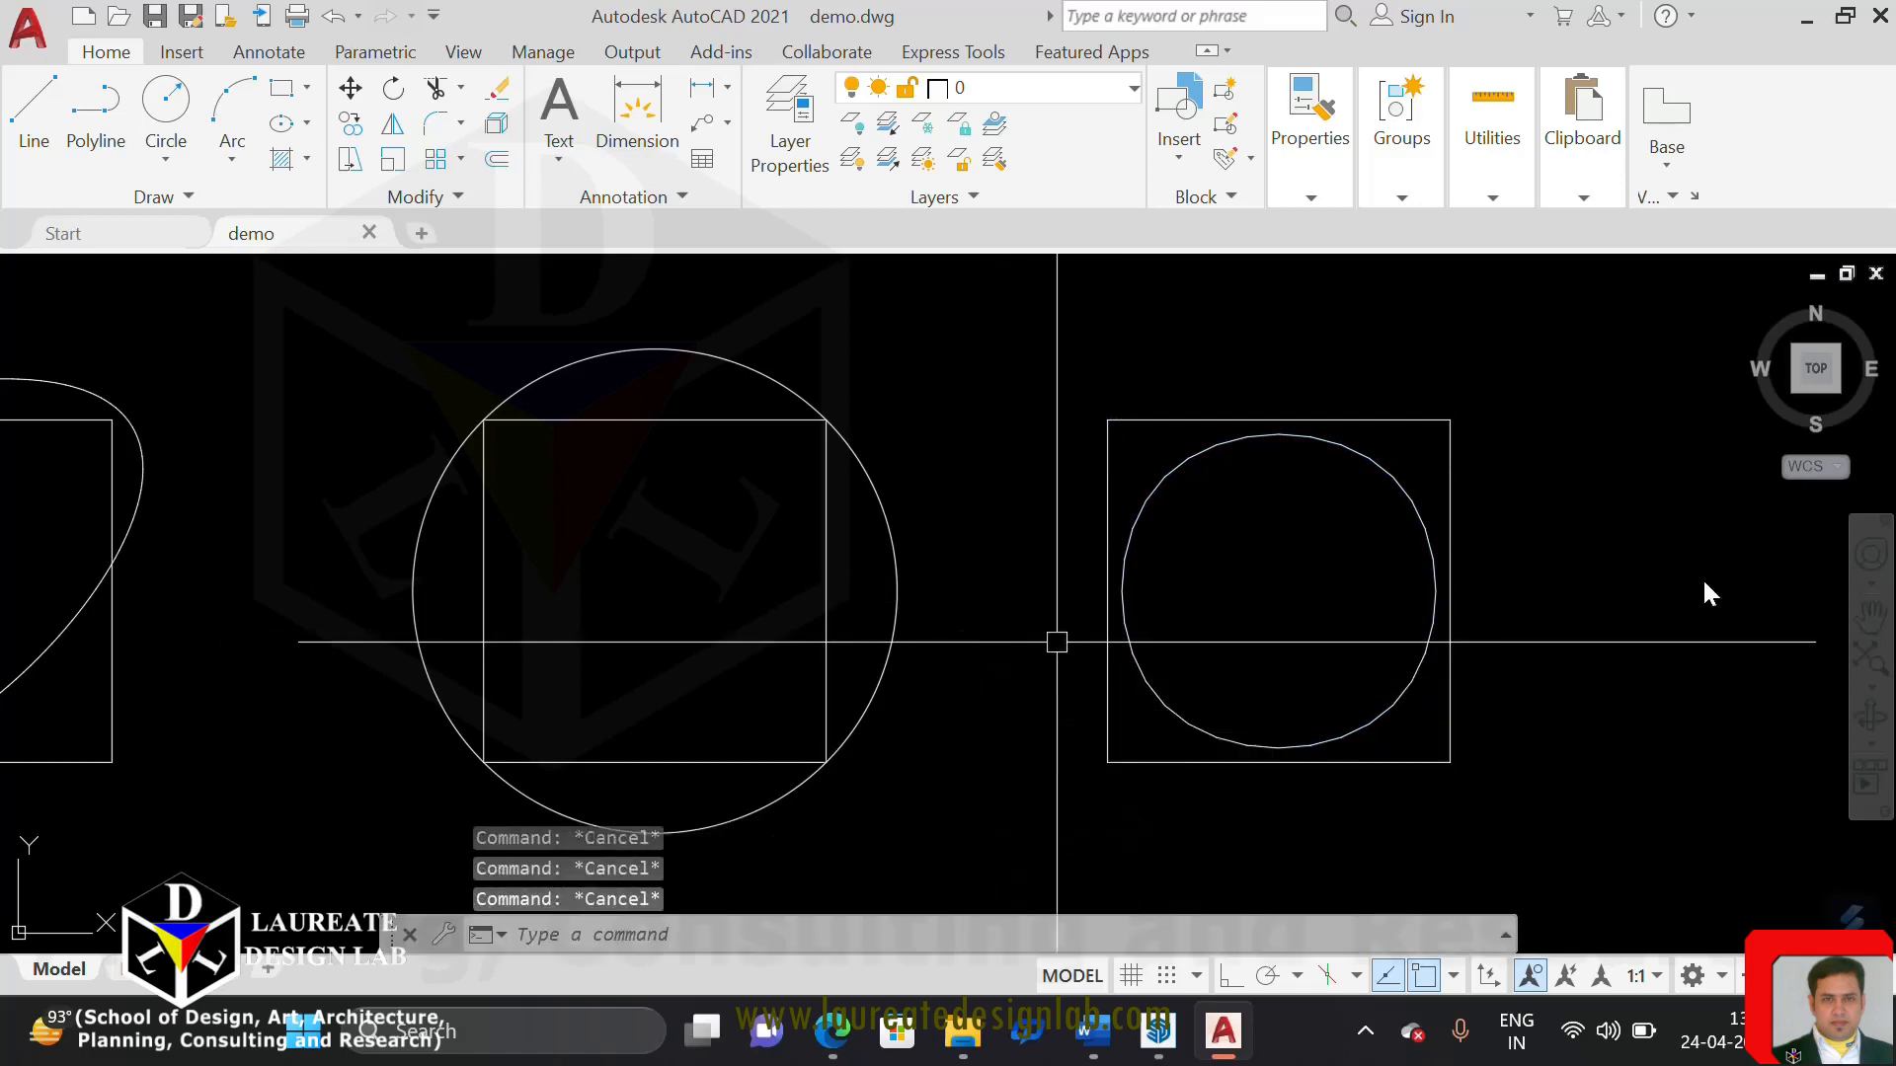
# List the spline-fitted polyline's data again to read its area and perimeter, and end the listing
pyautogui.click(1125, 743)
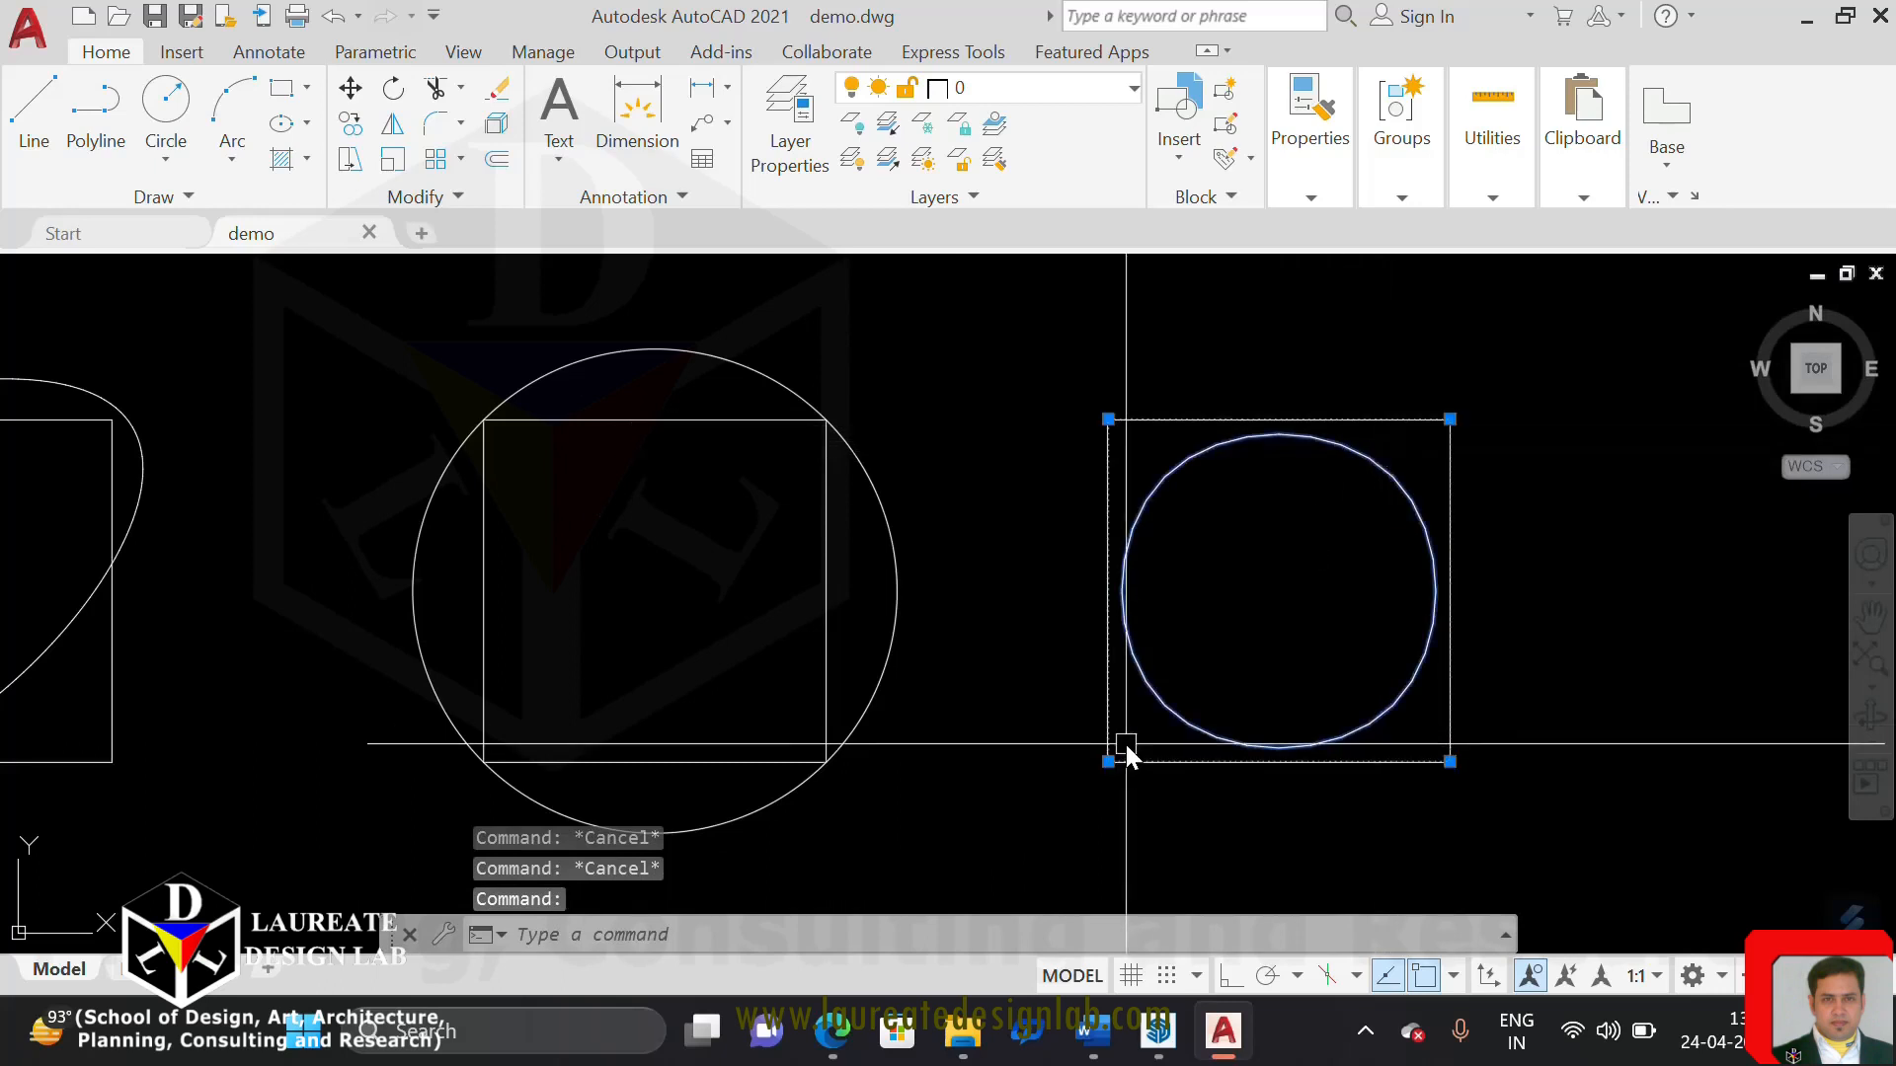
pyautogui.write('list')
pyautogui.press('Return')
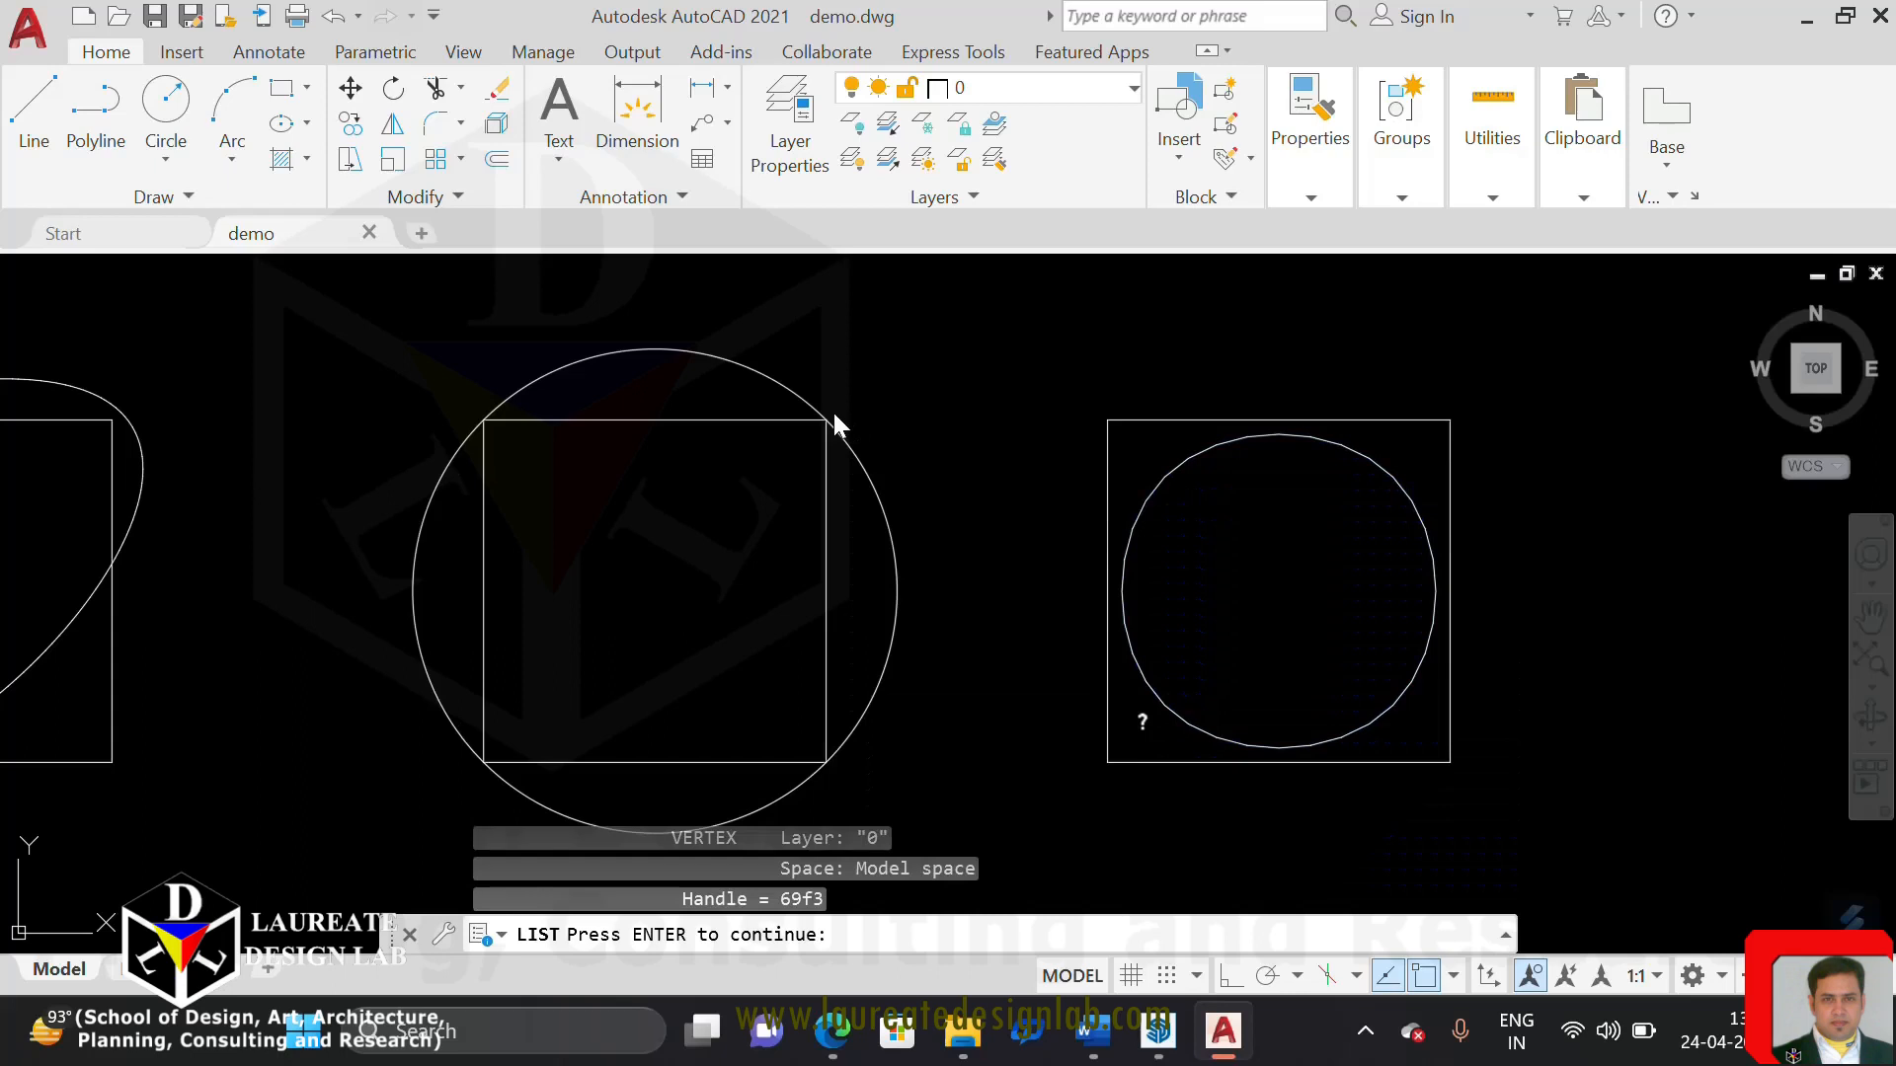
pyautogui.press('Return')
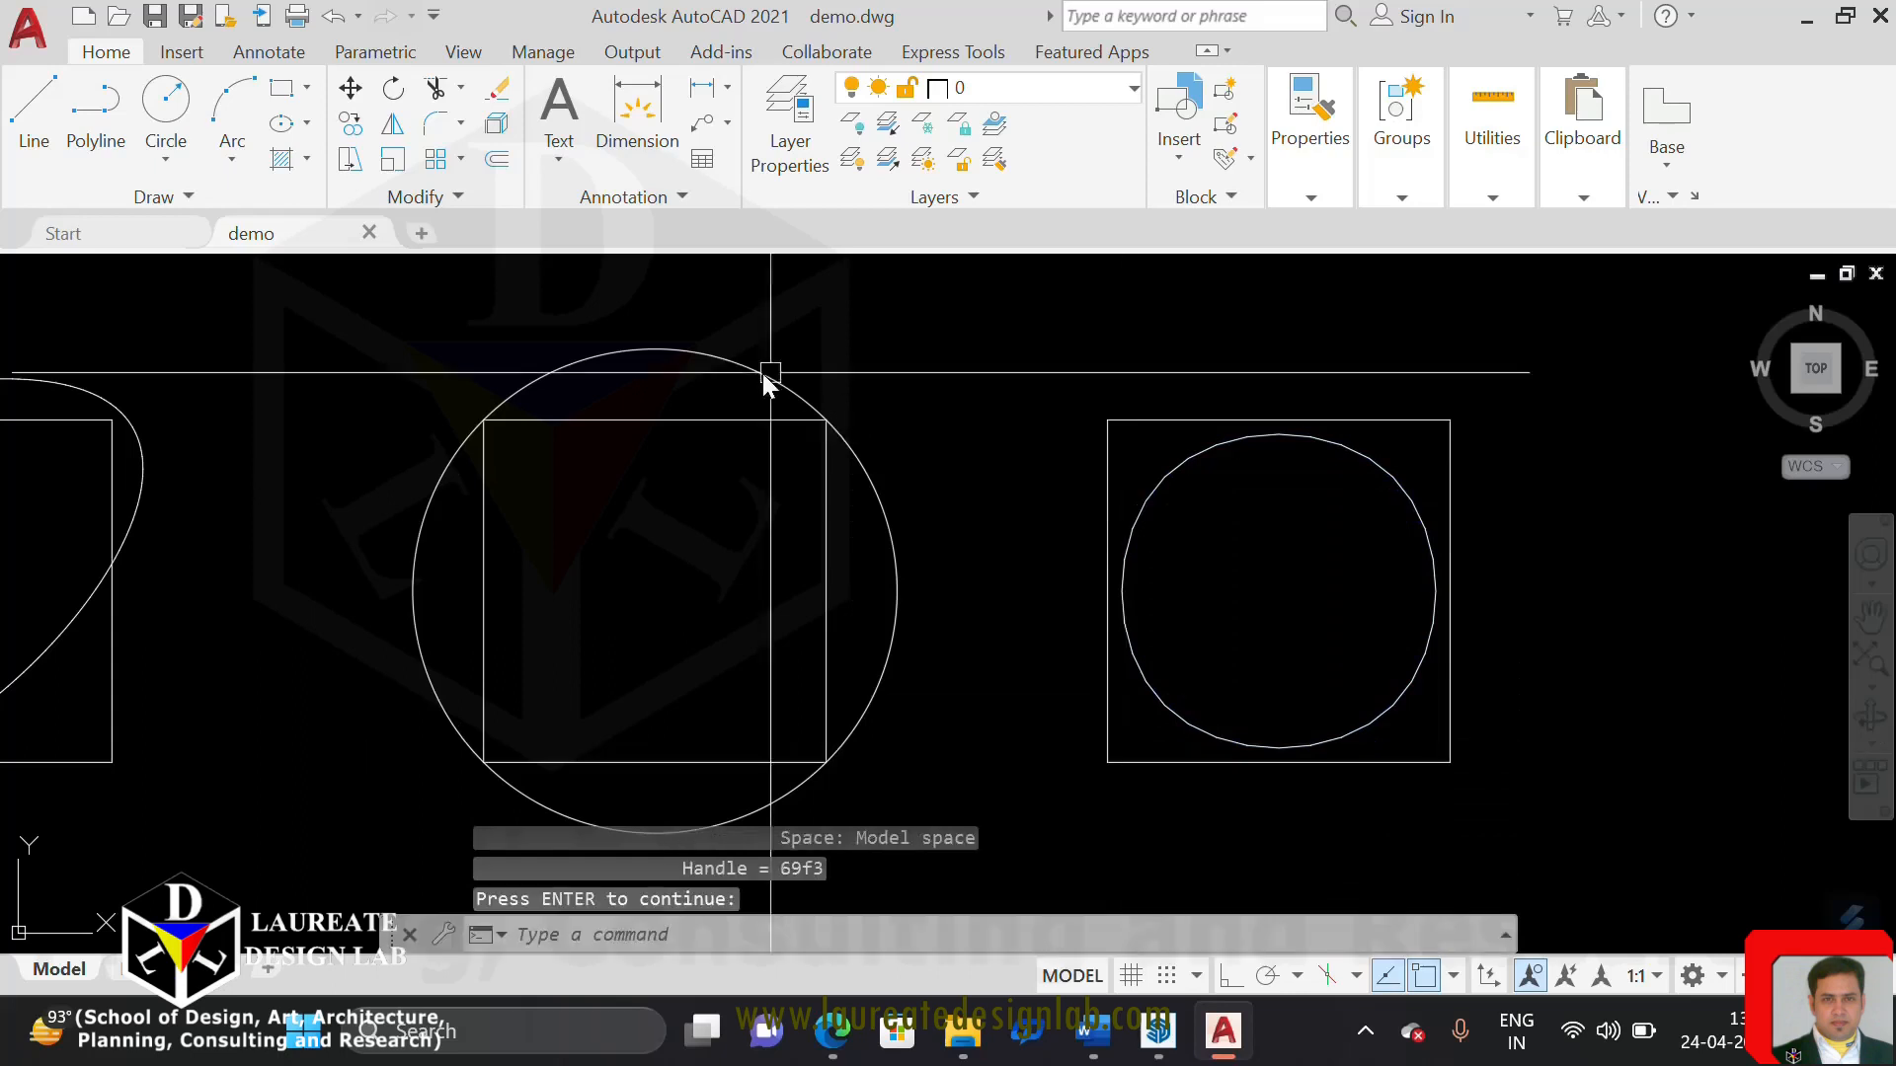
# List the curve-fitted polyline's data to compare its area and perimeter with those of the spline-fitted polyline
pyautogui.click(727, 347)
pyautogui.click(692, 381)
pyautogui.write('LI')
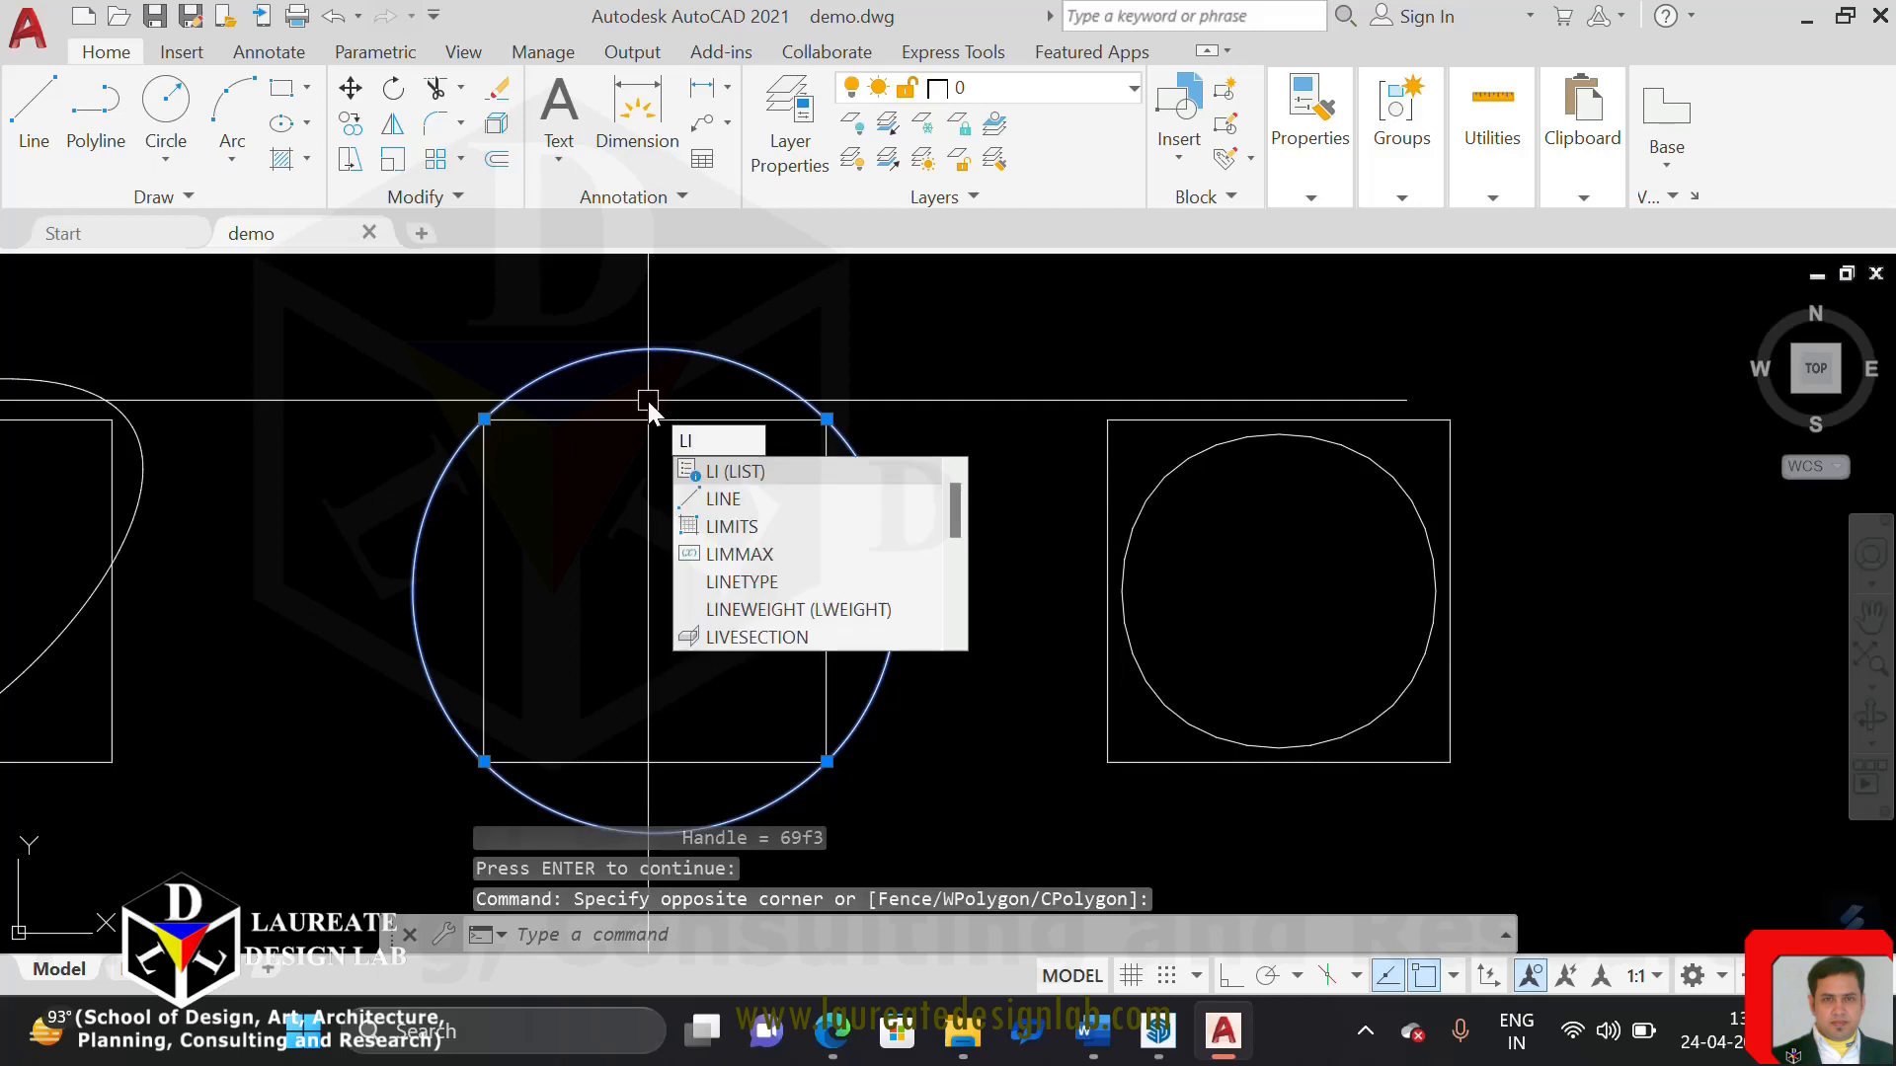
pyautogui.click(810, 478)
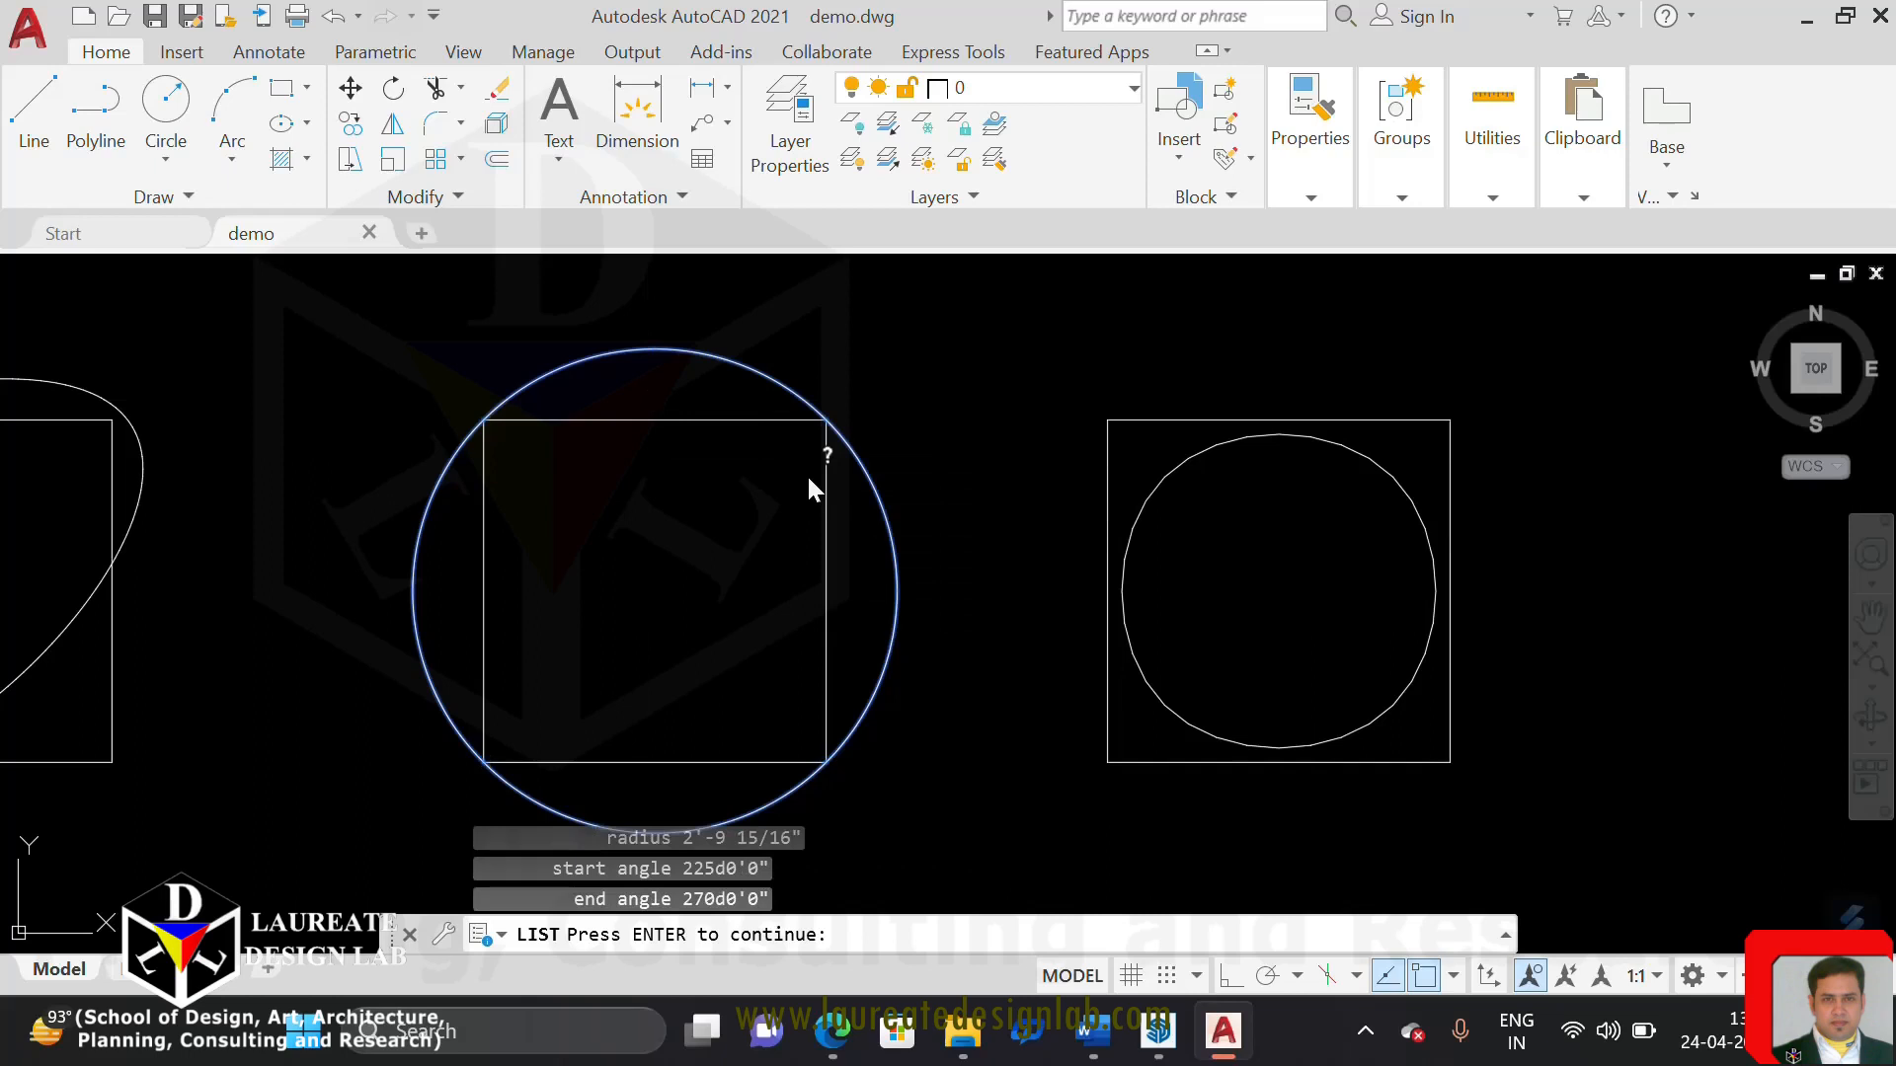
pyautogui.press('Return')
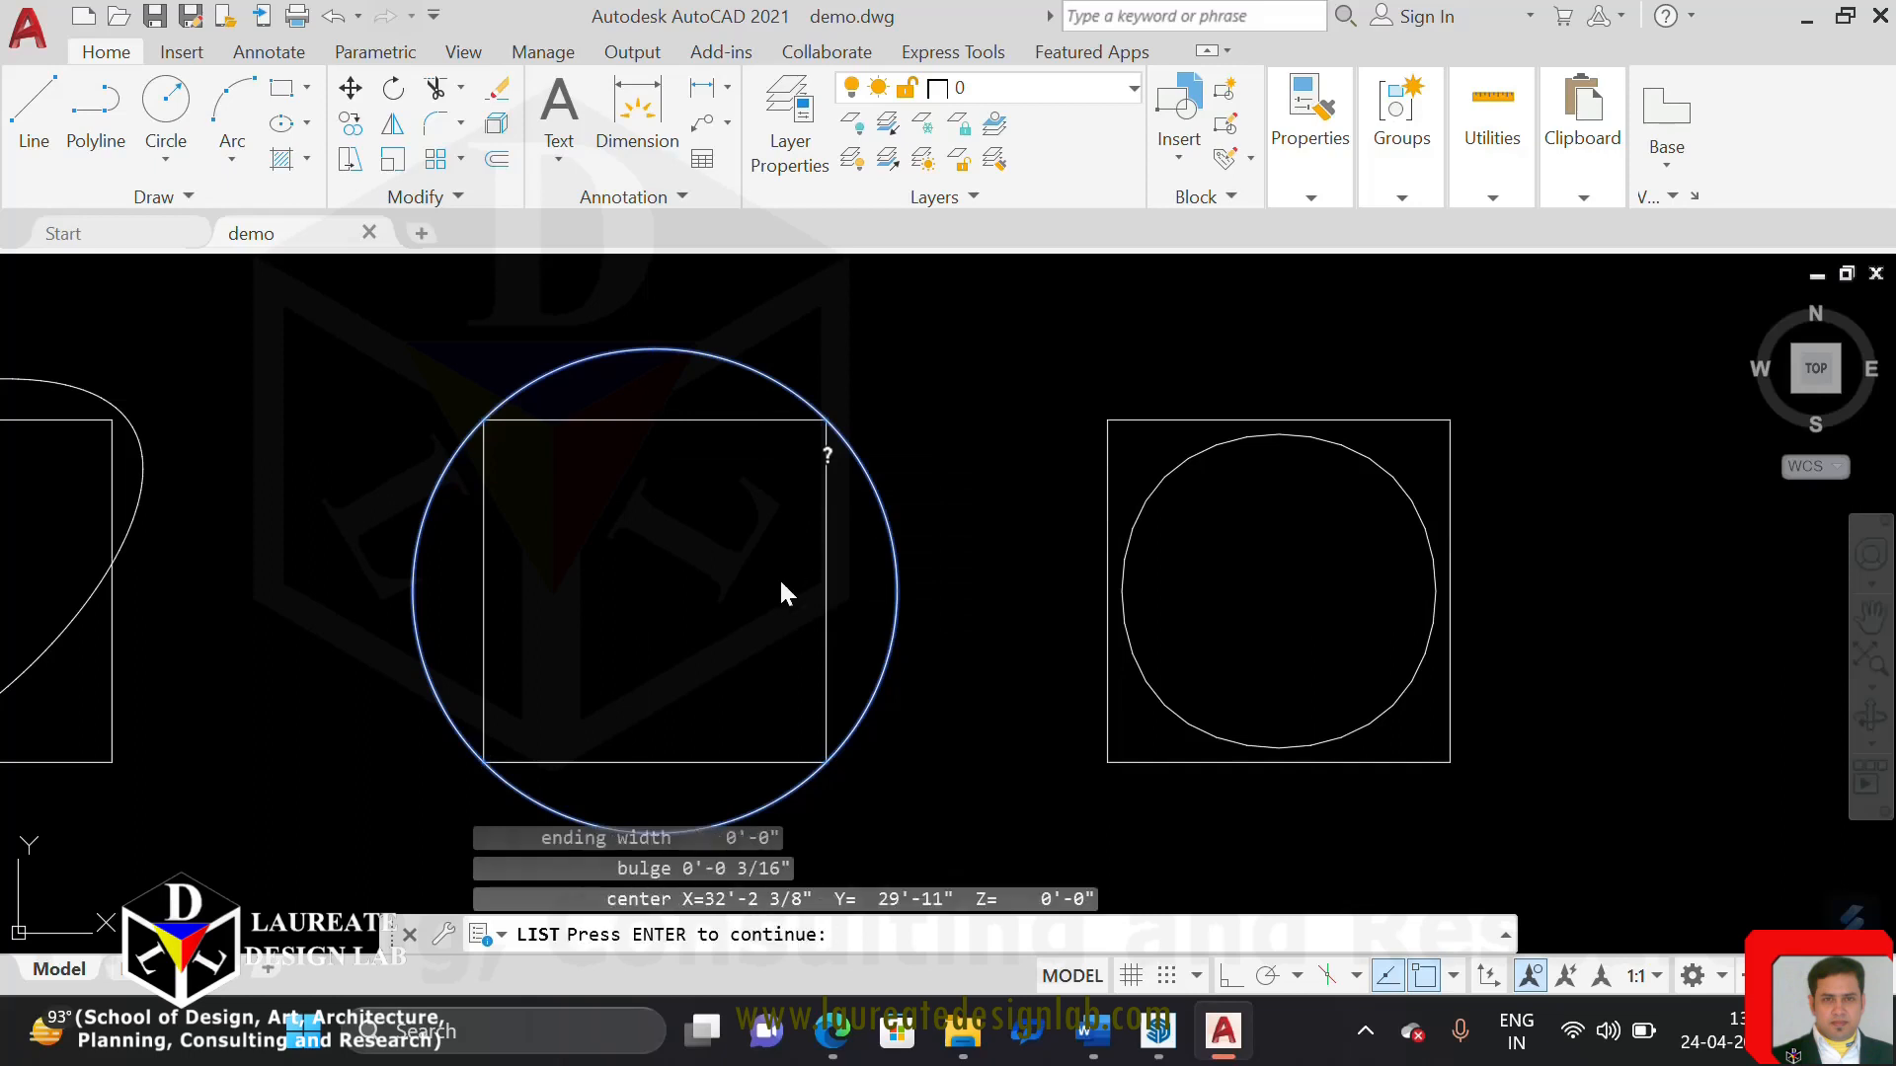
pyautogui.press('Return')
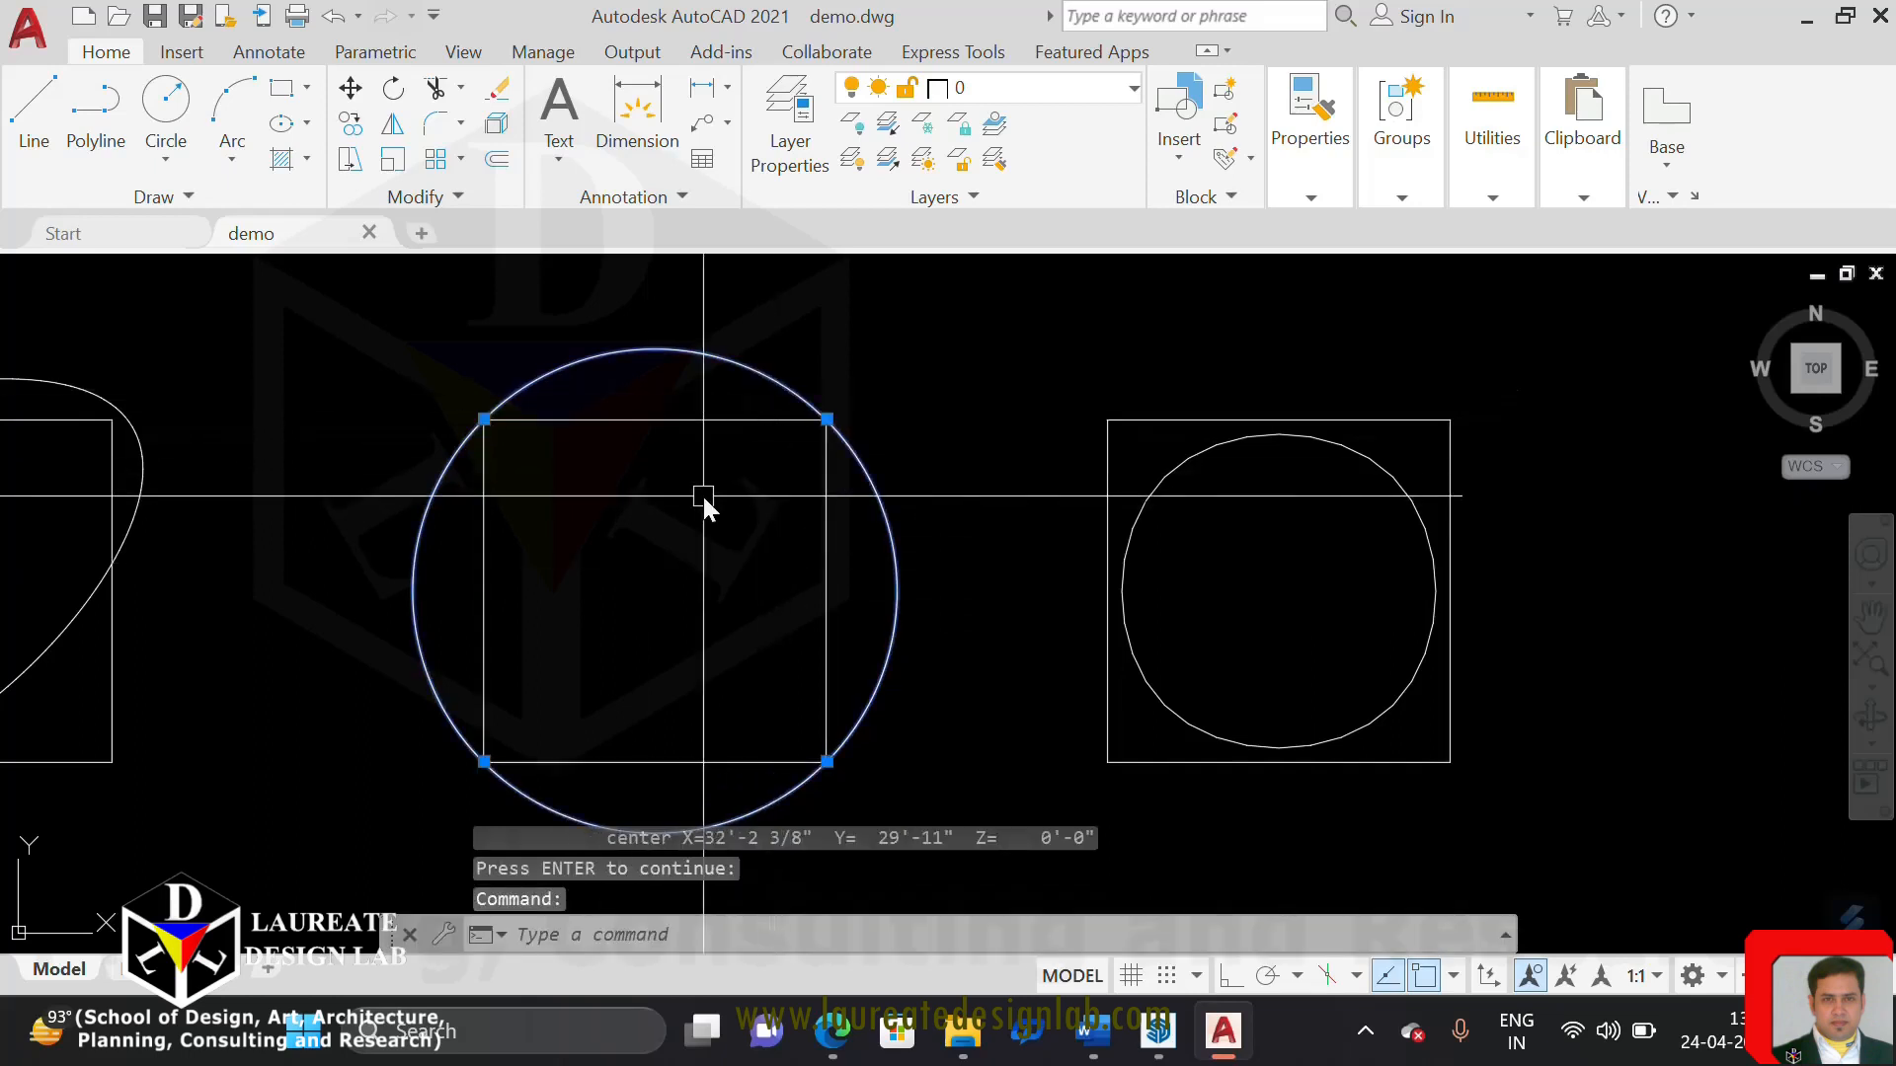
pyautogui.write('list')
pyautogui.press('Return')
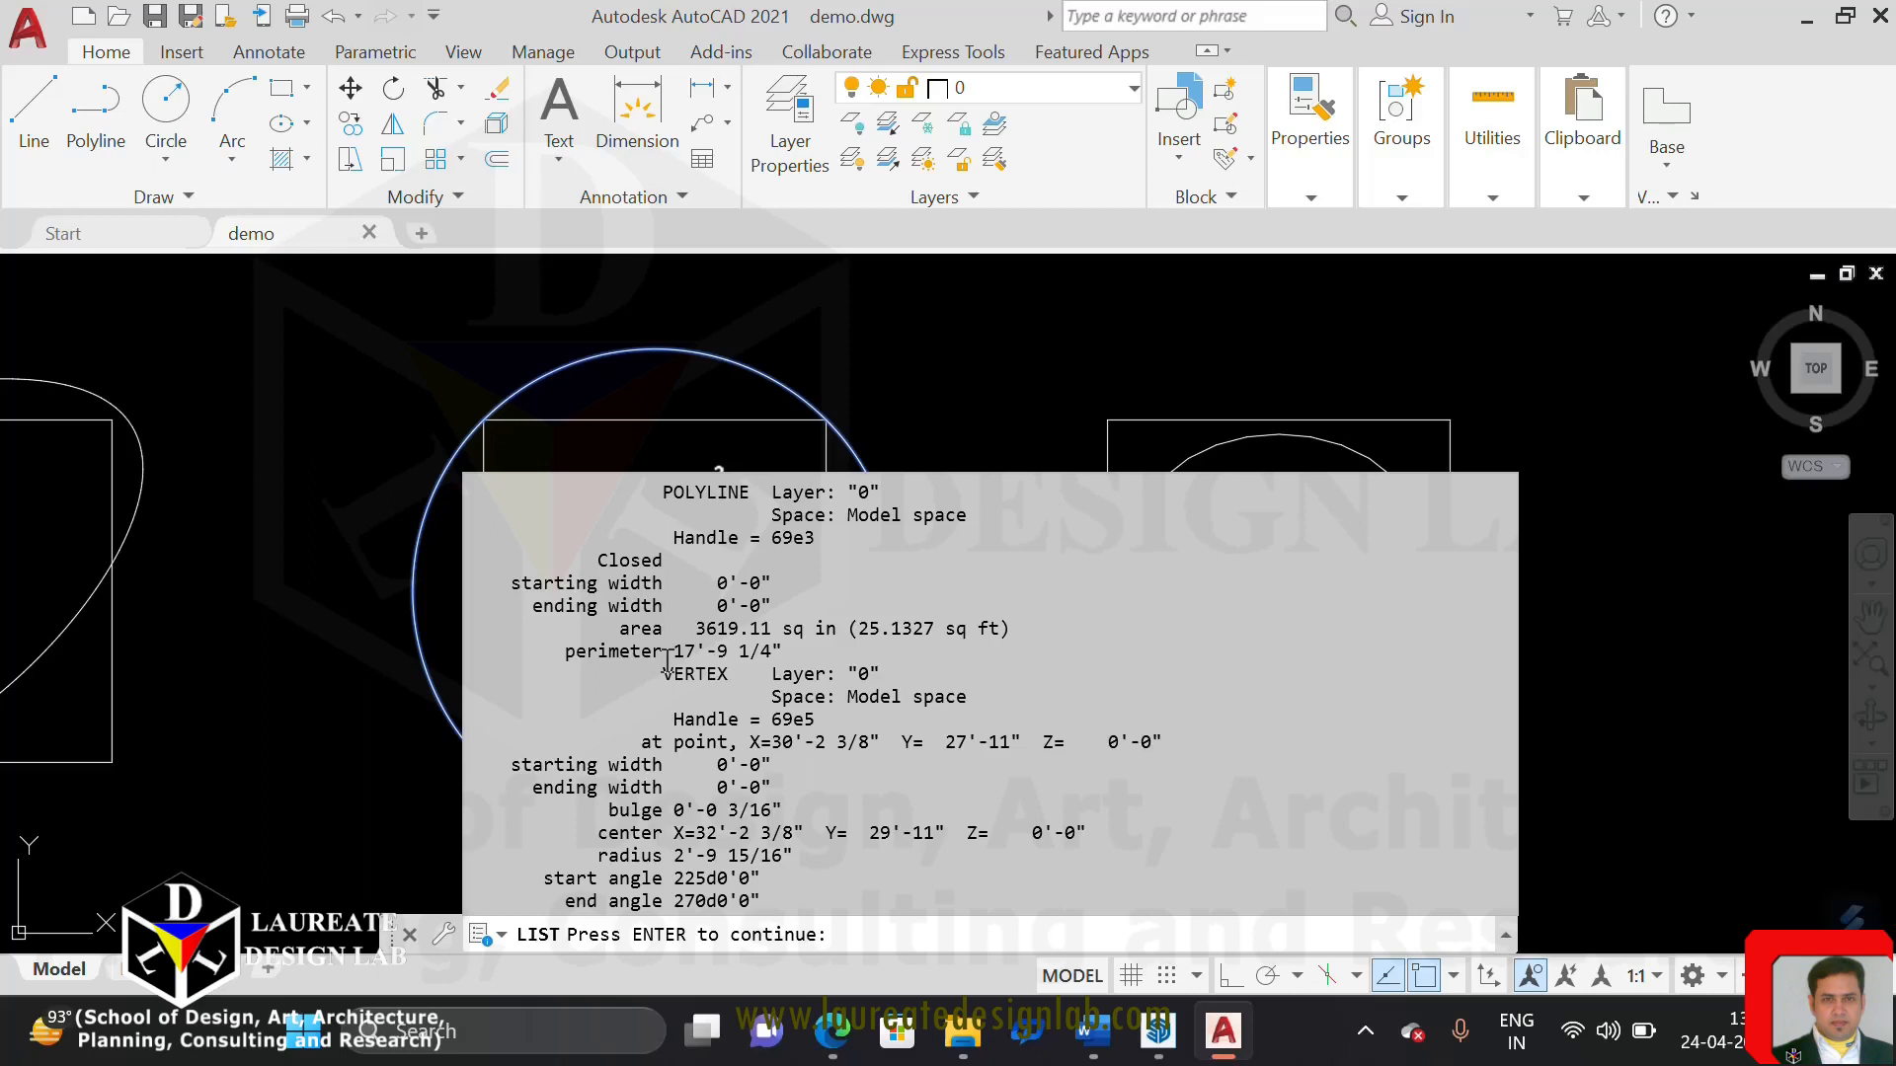
# End the listing and draw a circle from the centre of the third square out to the curve-fitted polyline
pyautogui.press('Return')
pyautogui.press('Escape')
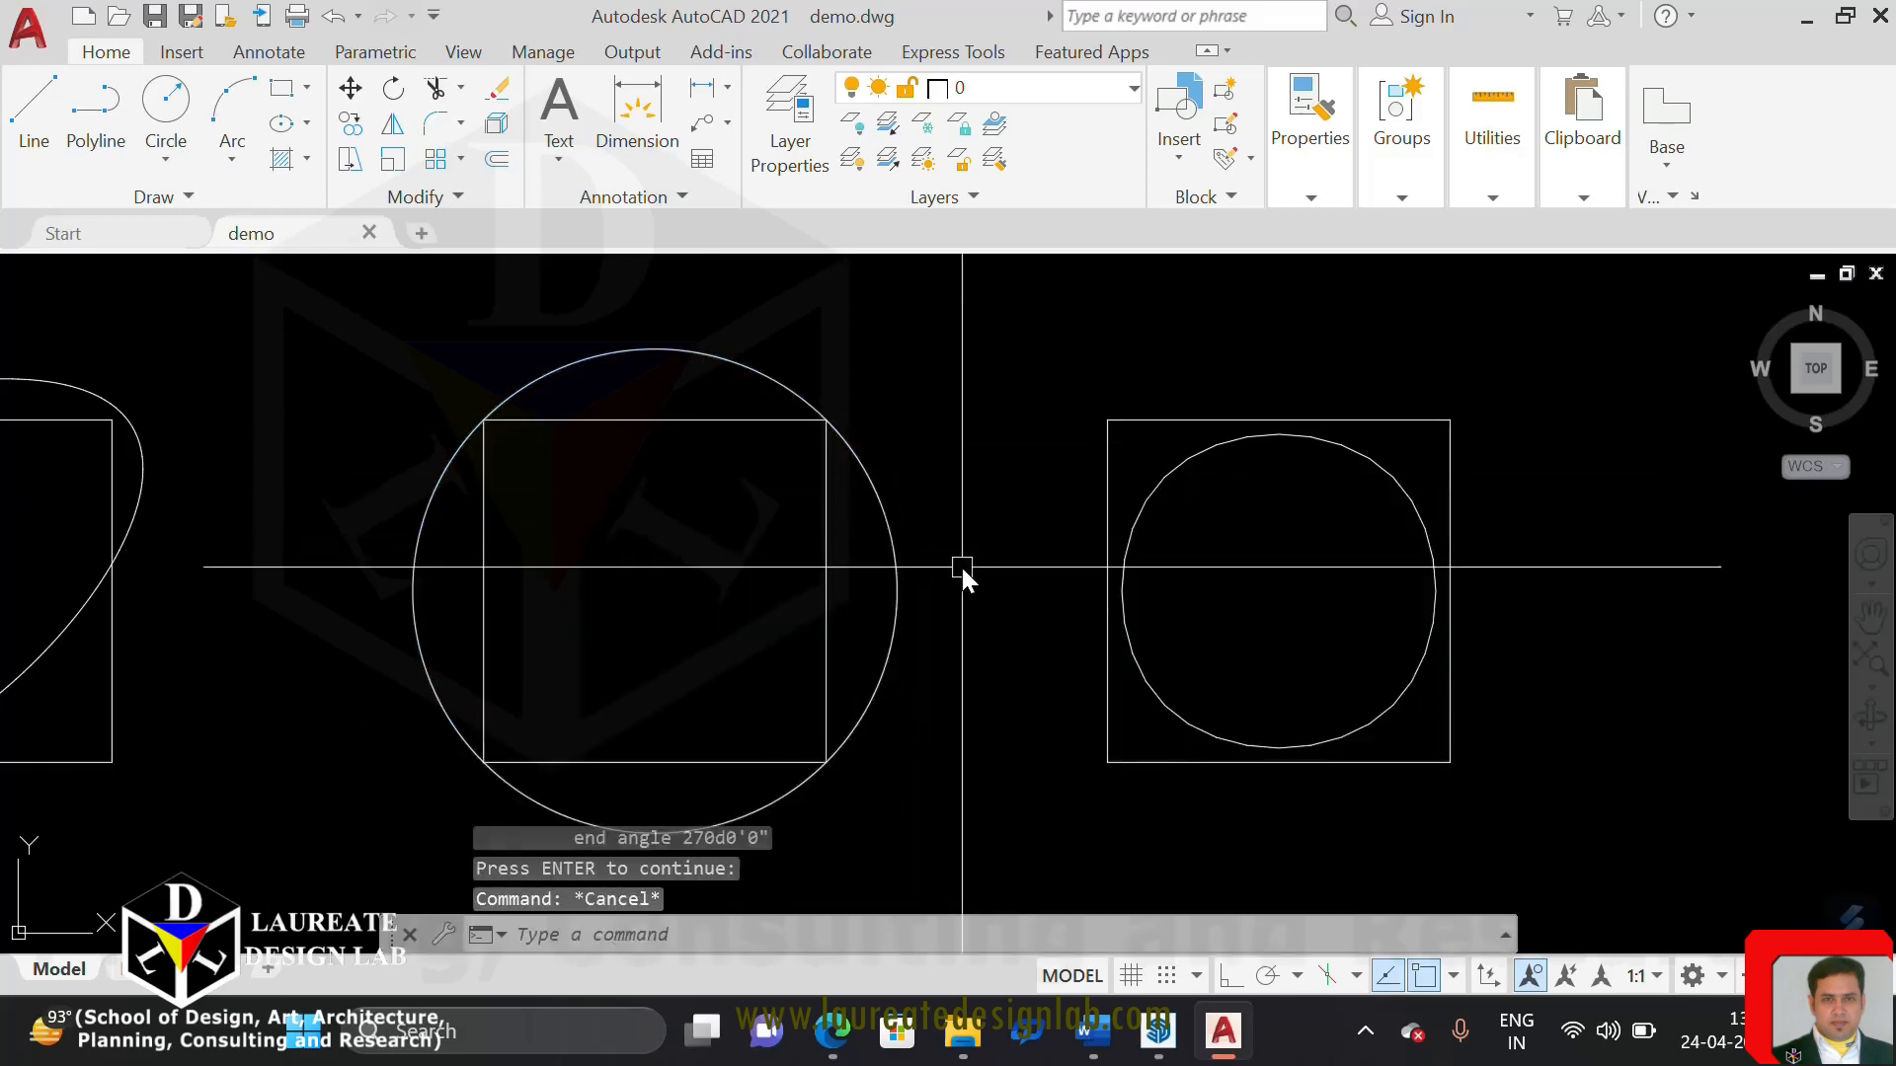
pyautogui.write('c')
pyautogui.press('Return')
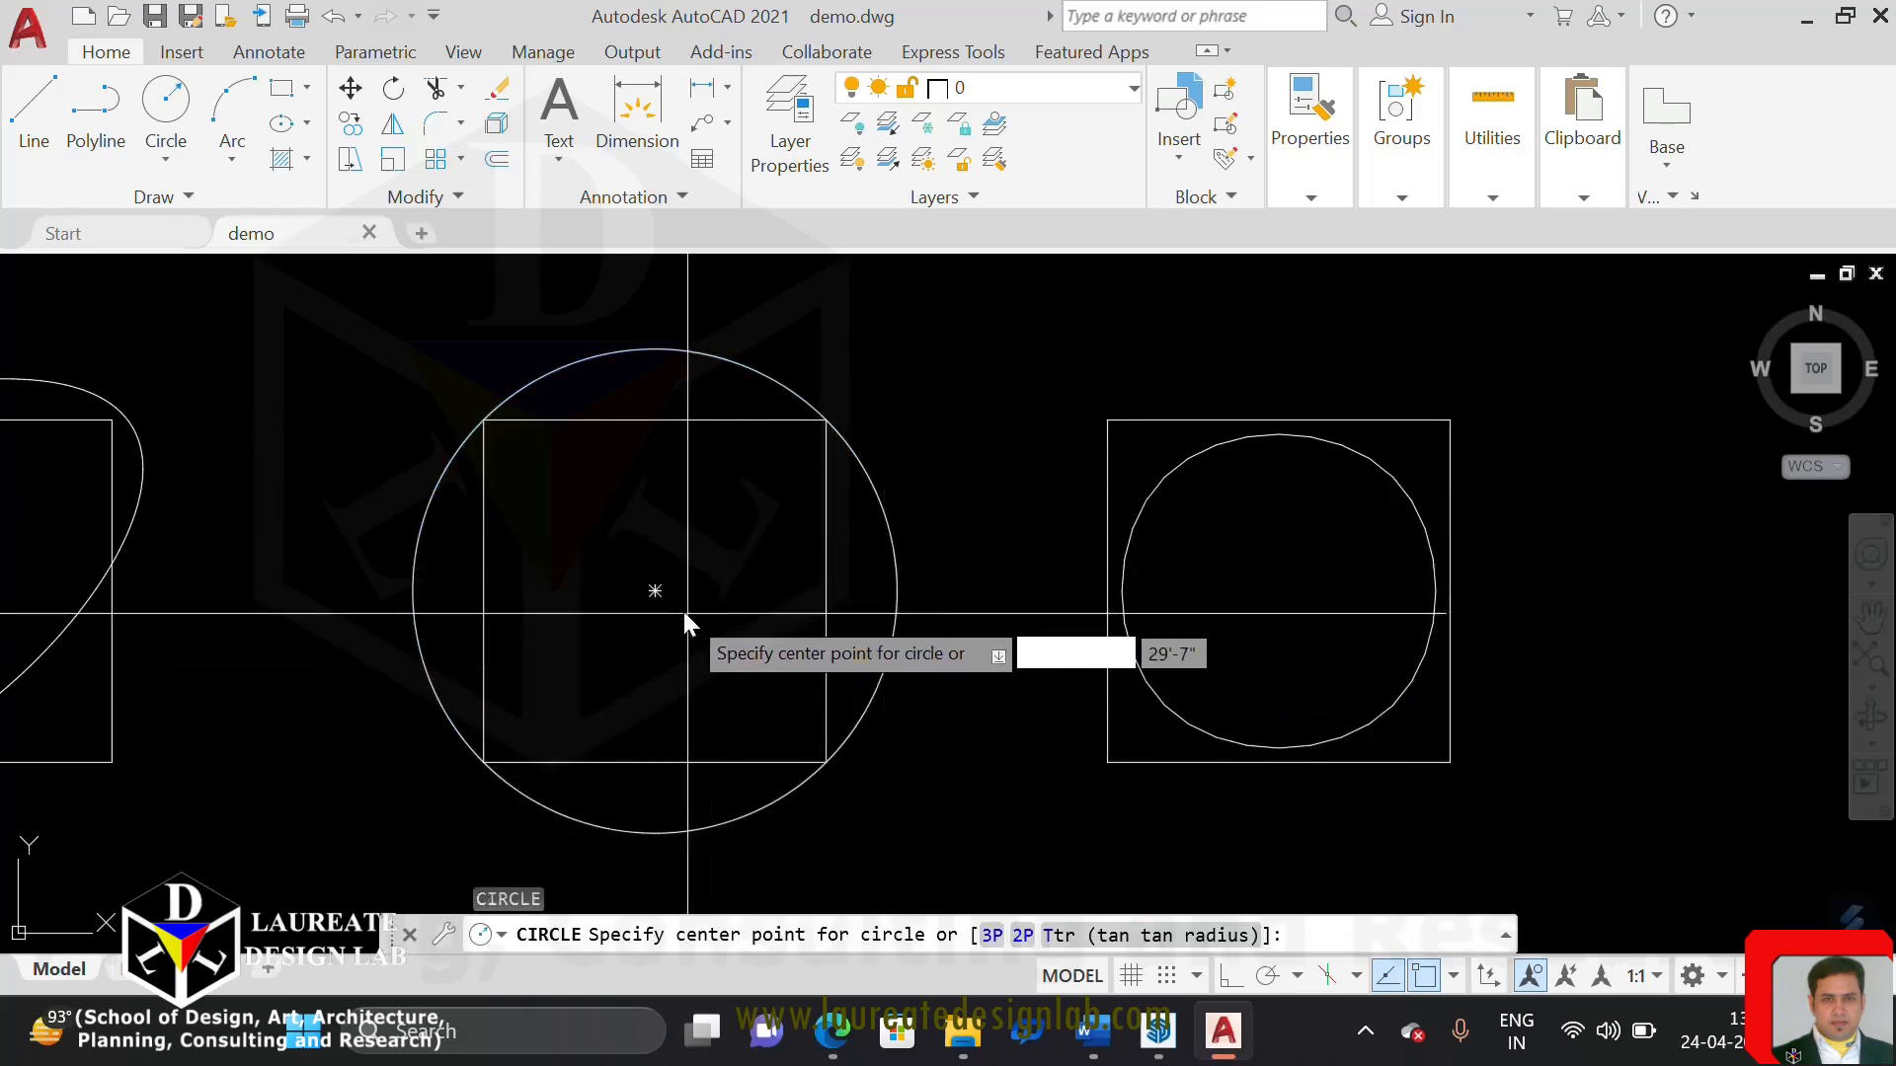
pyautogui.click(655, 591)
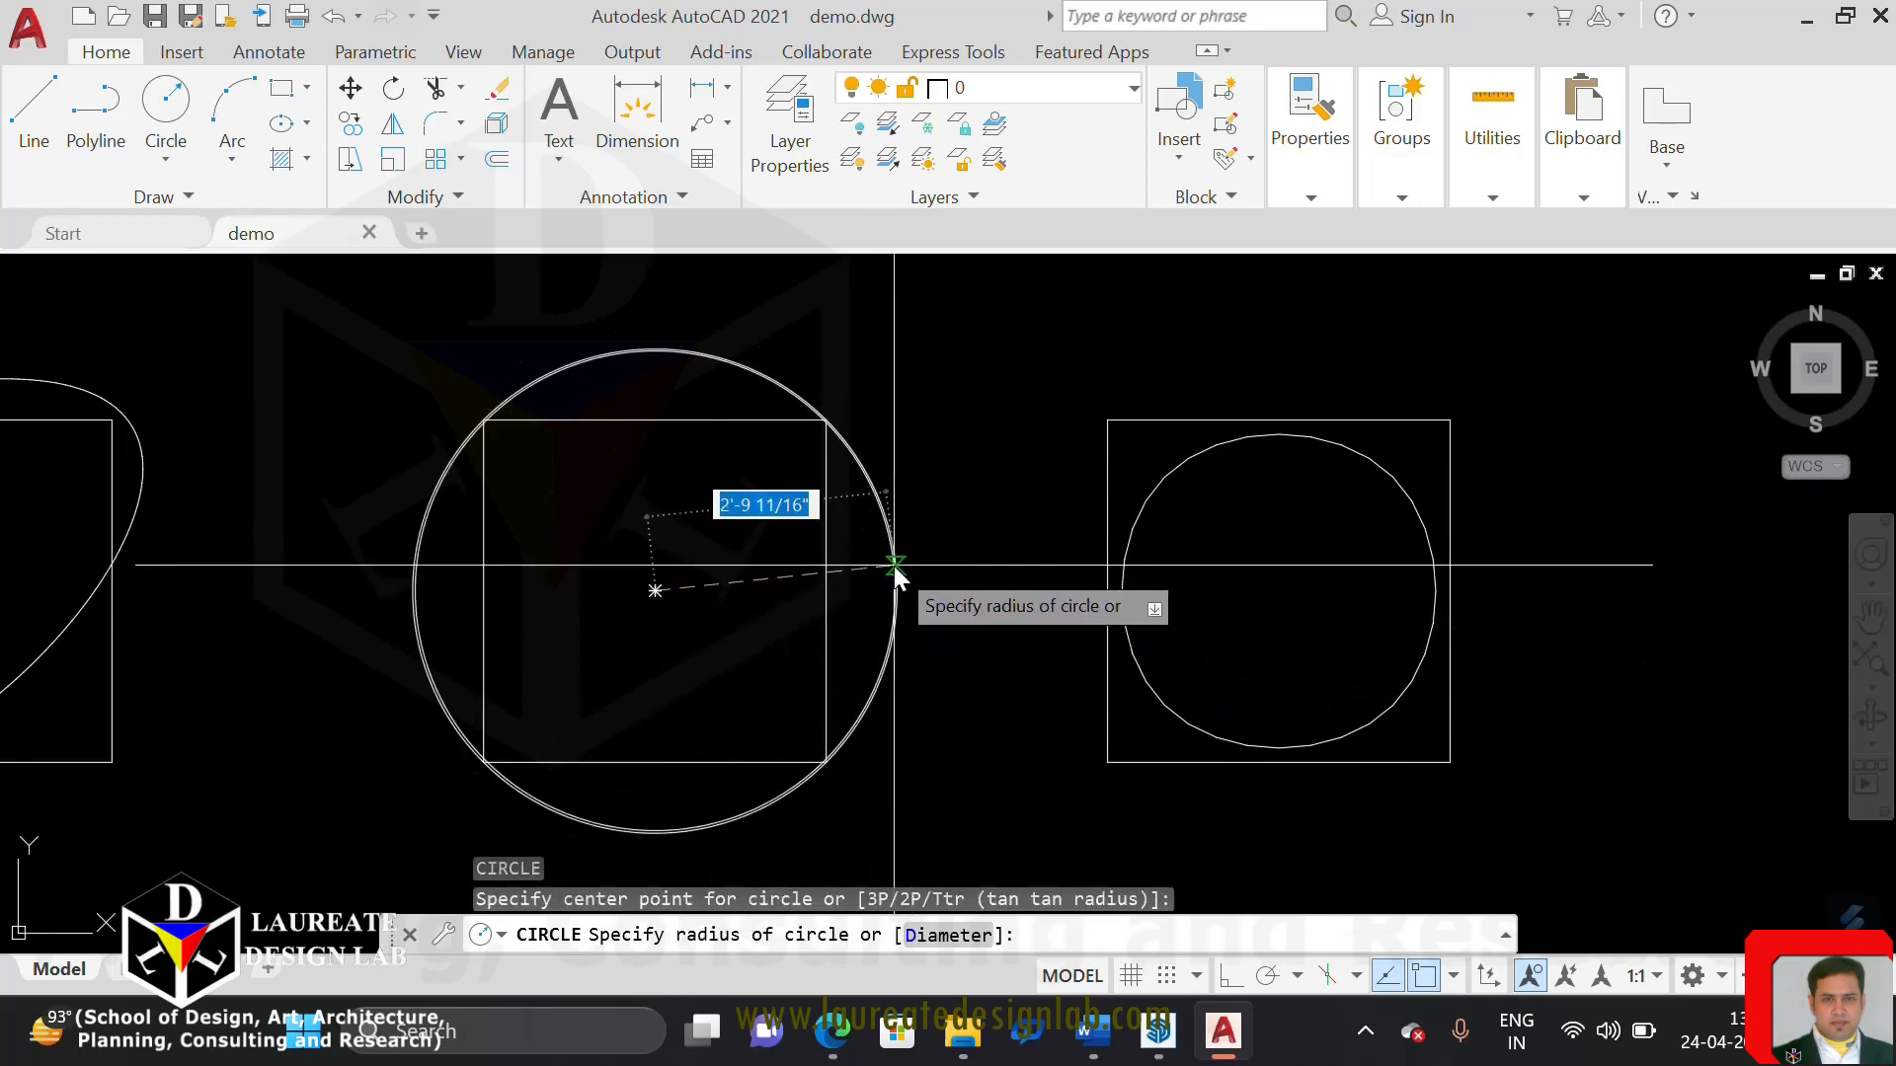
pyautogui.click(894, 607)
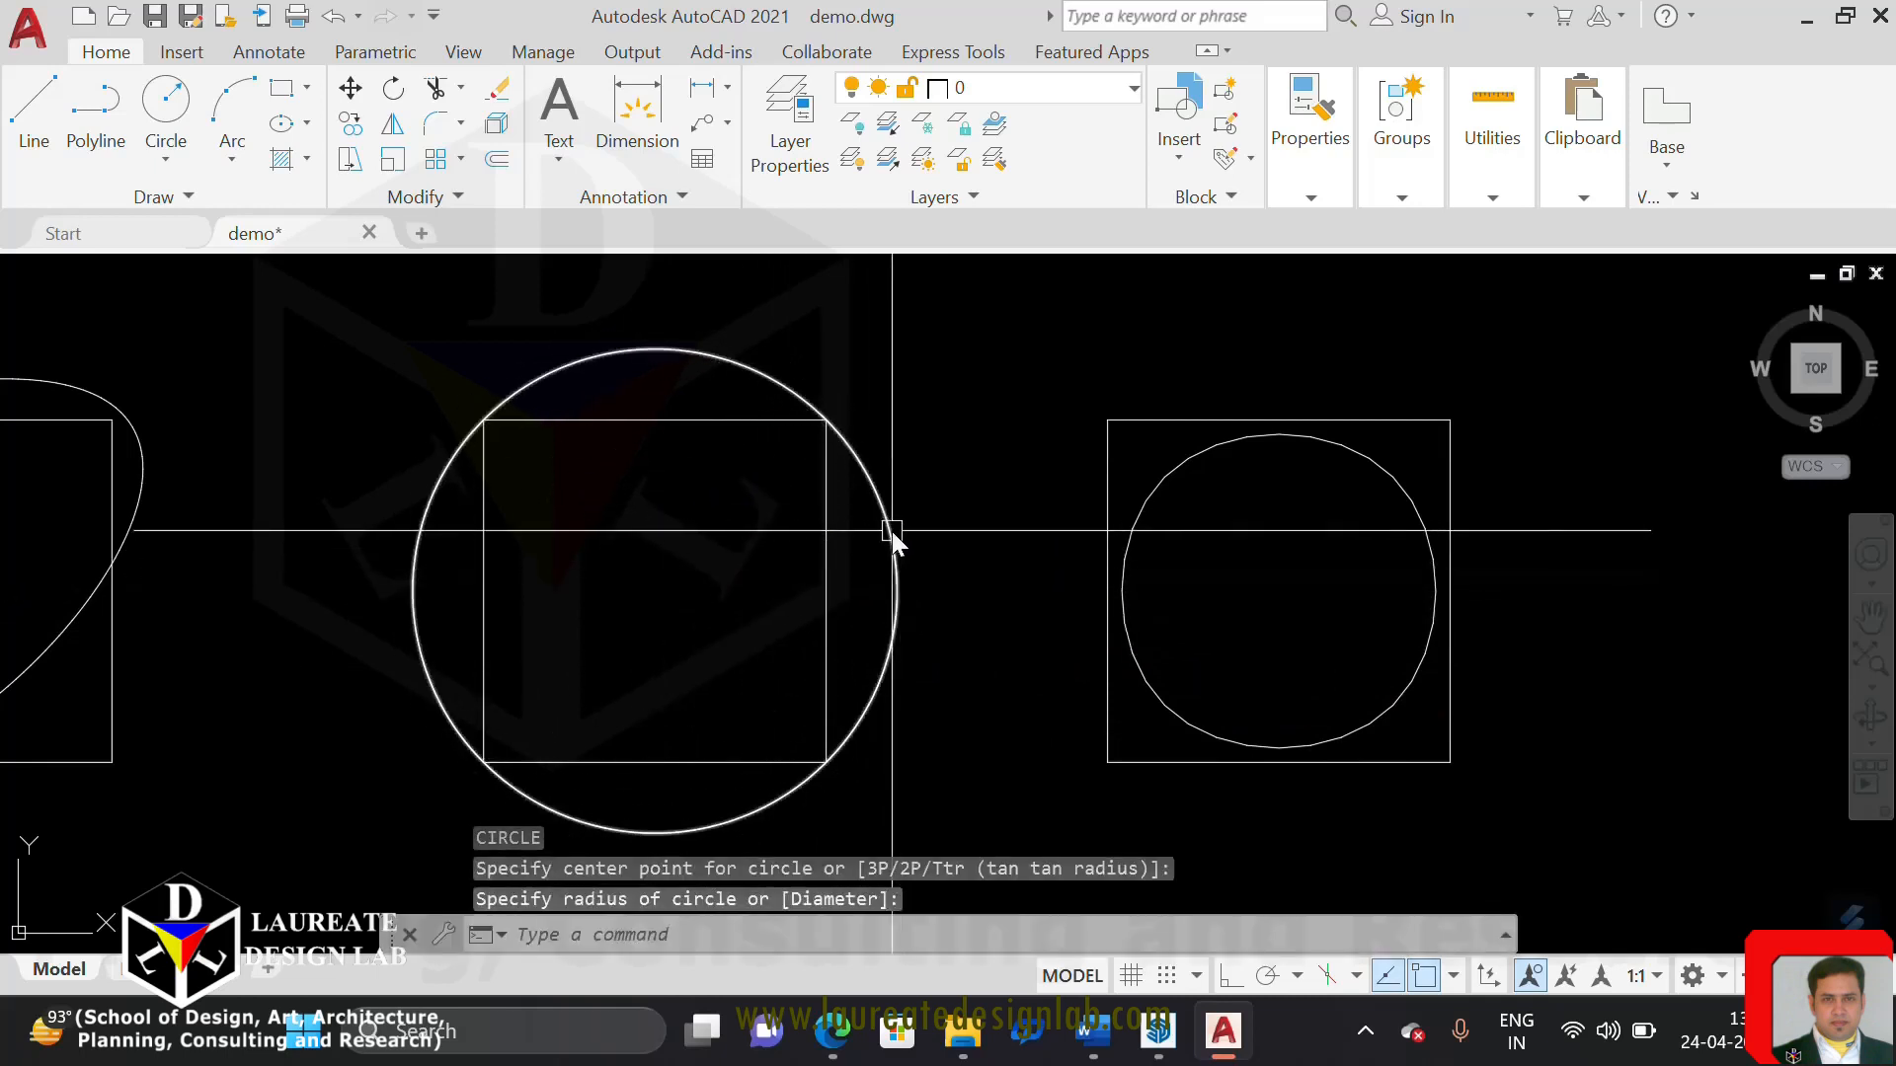
# Examine closely how the drawn circle lines up with the curve-fitted polyline, and check the circle's grips
pyautogui.scroll(5, 889, 529)
pyautogui.moveTo(793, 358); pyautogui.dragTo(945, 693, button='middle')
pyautogui.scroll(6, 554, 452)
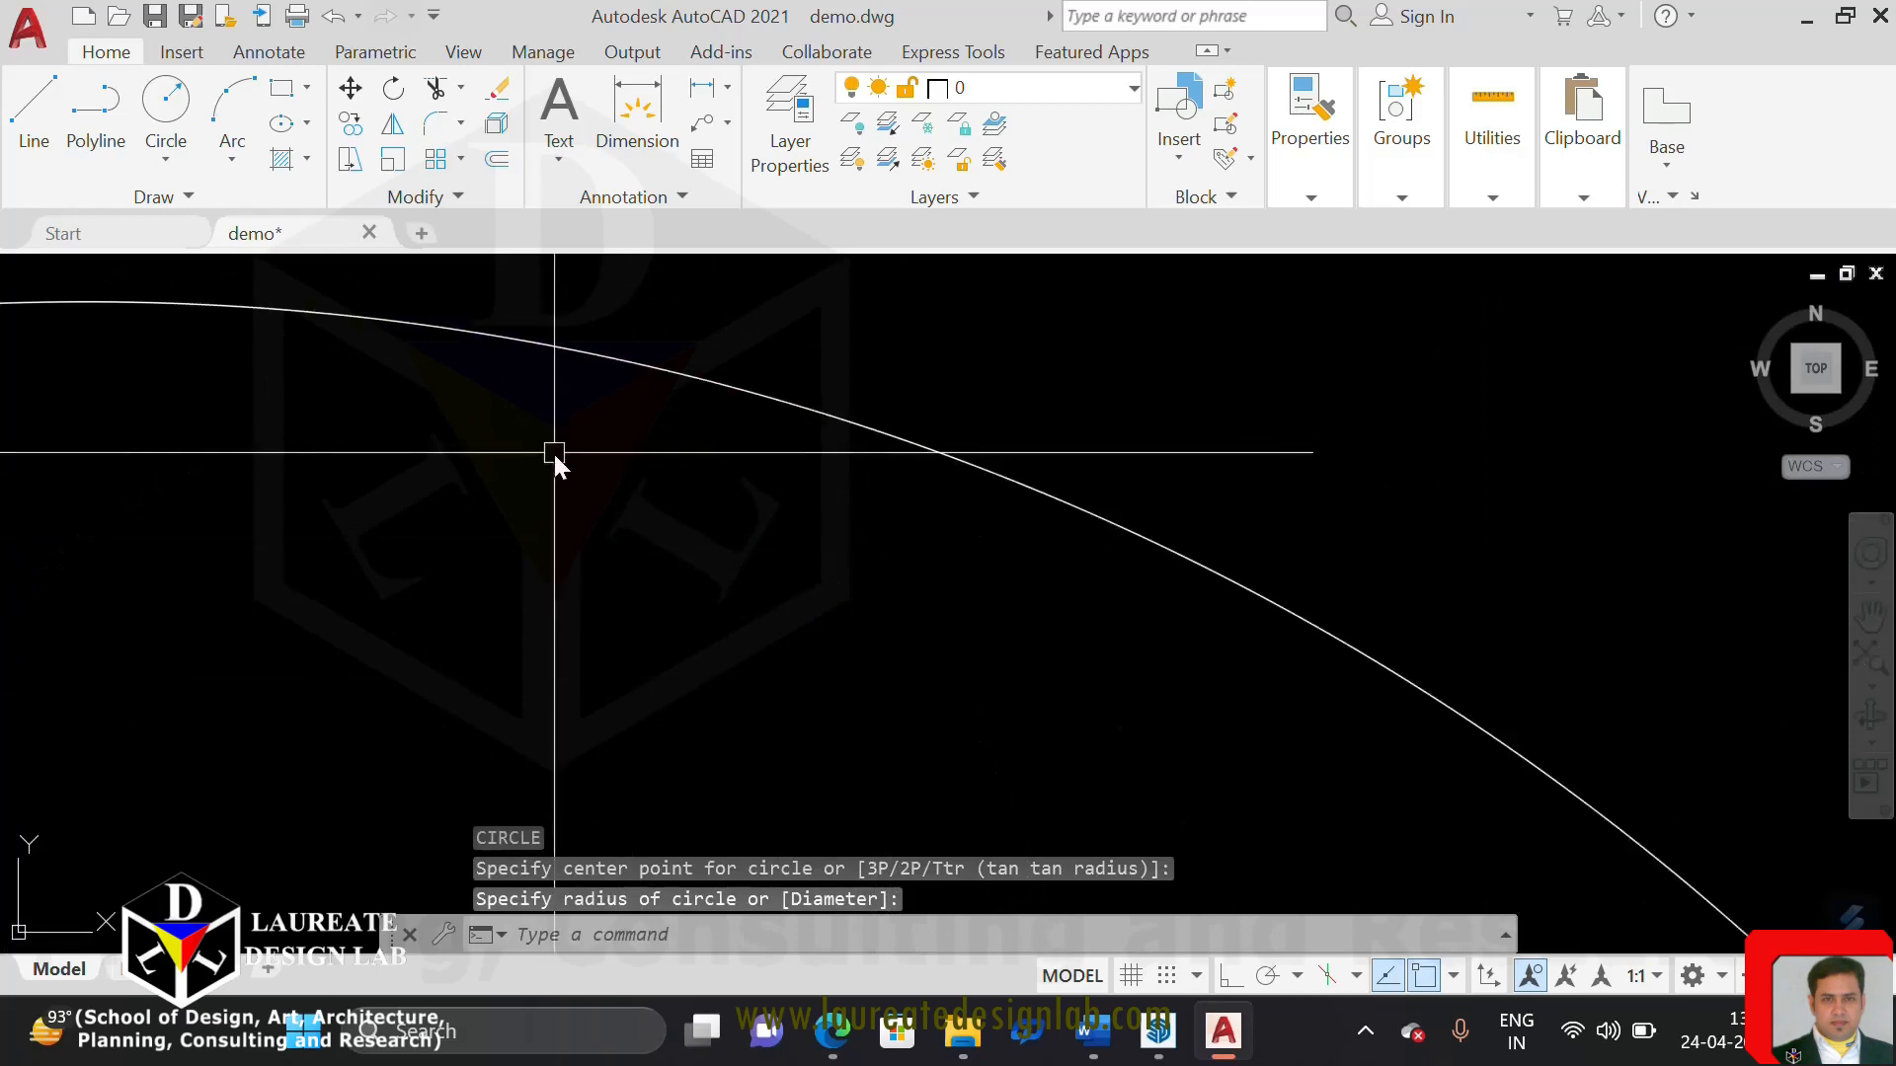
pyautogui.scroll(2, 593, 357)
pyautogui.scroll(6, 598, 354)
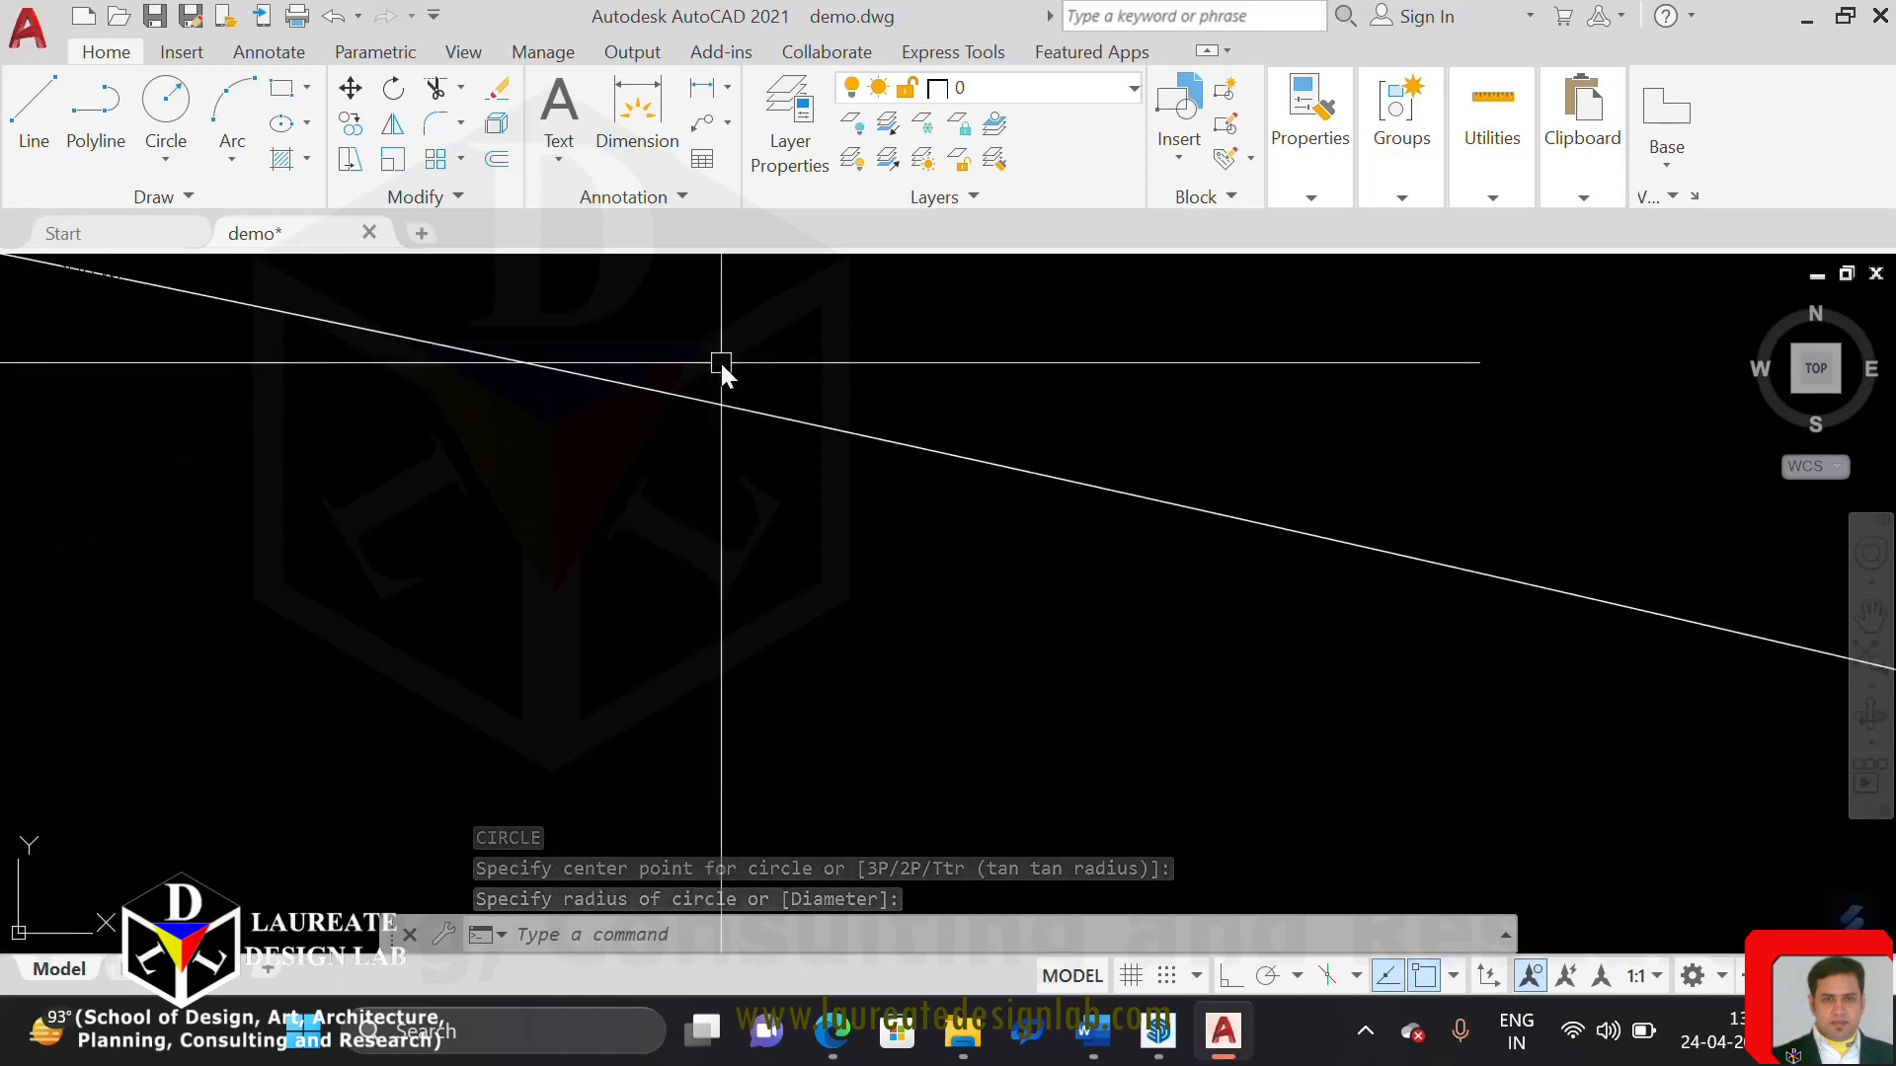
pyautogui.scroll(-10, 760, 398)
pyautogui.scroll(-6, 761, 400)
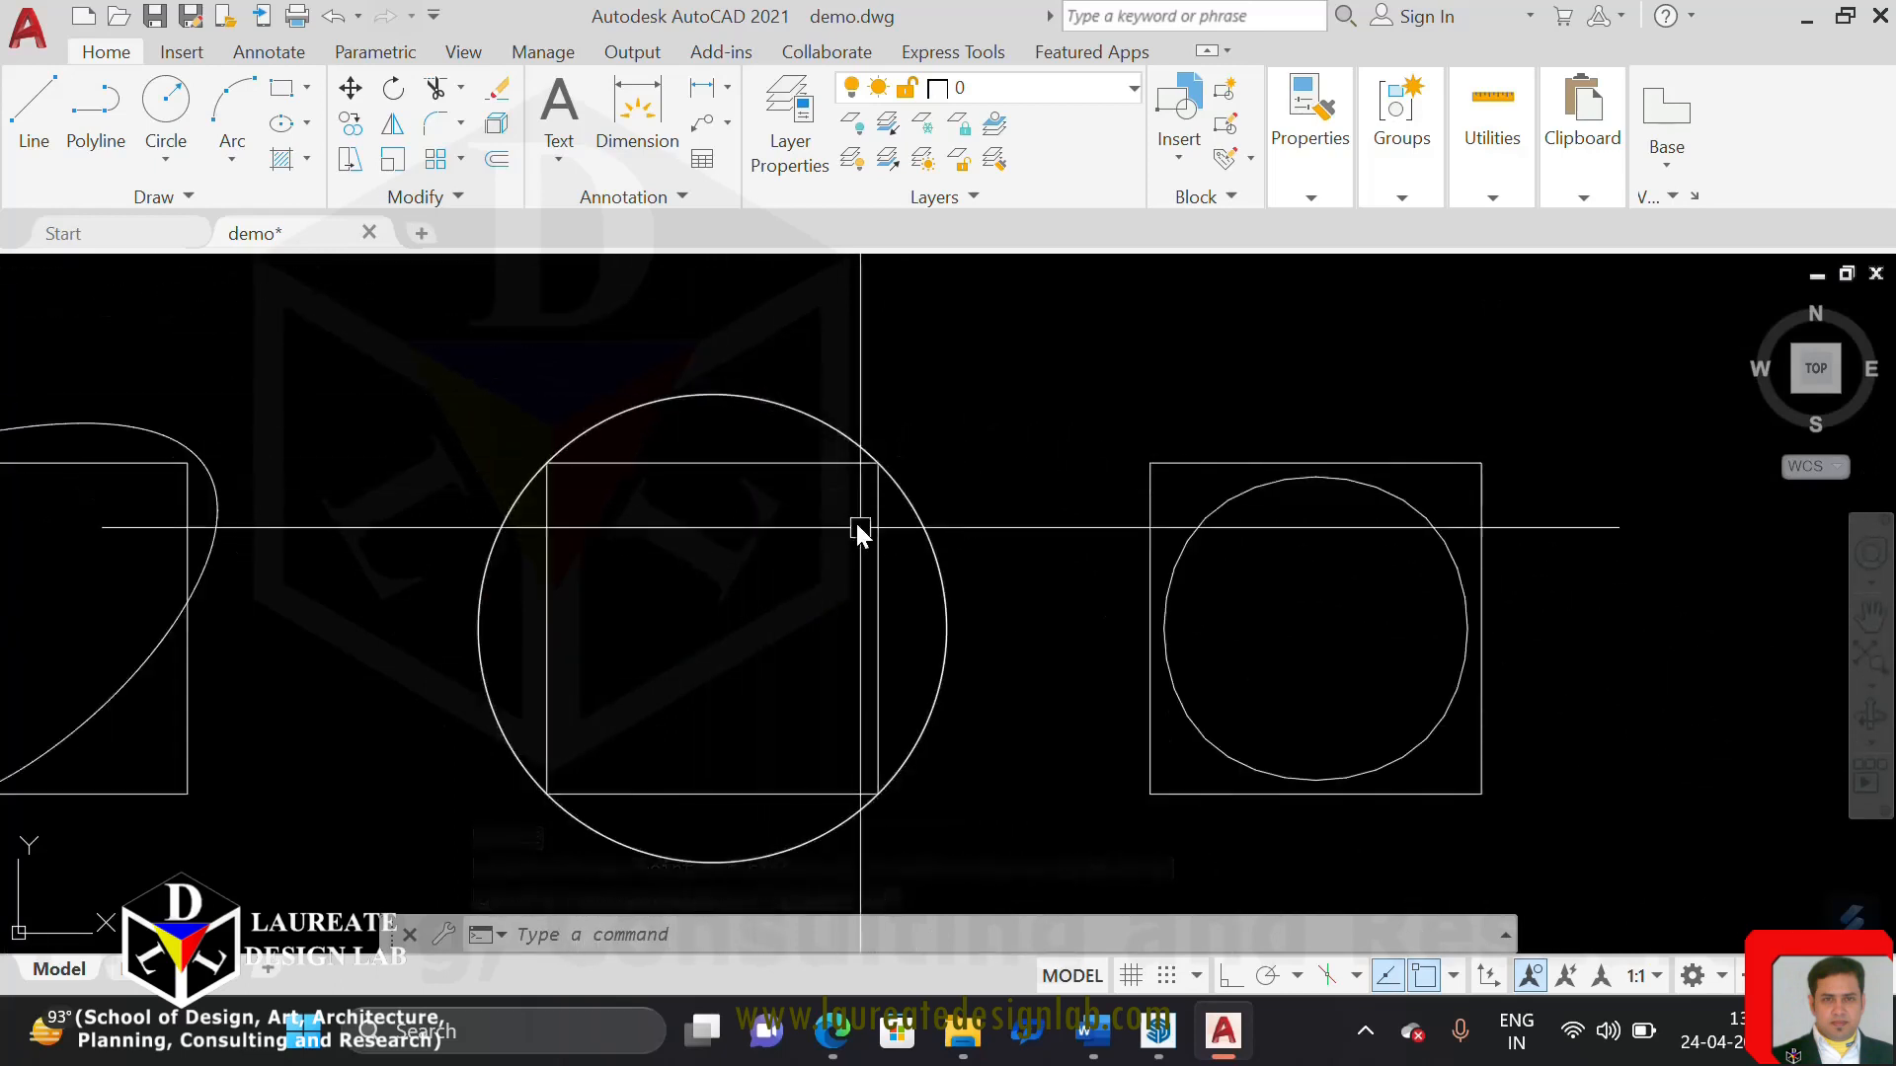
pyautogui.click(940, 610)
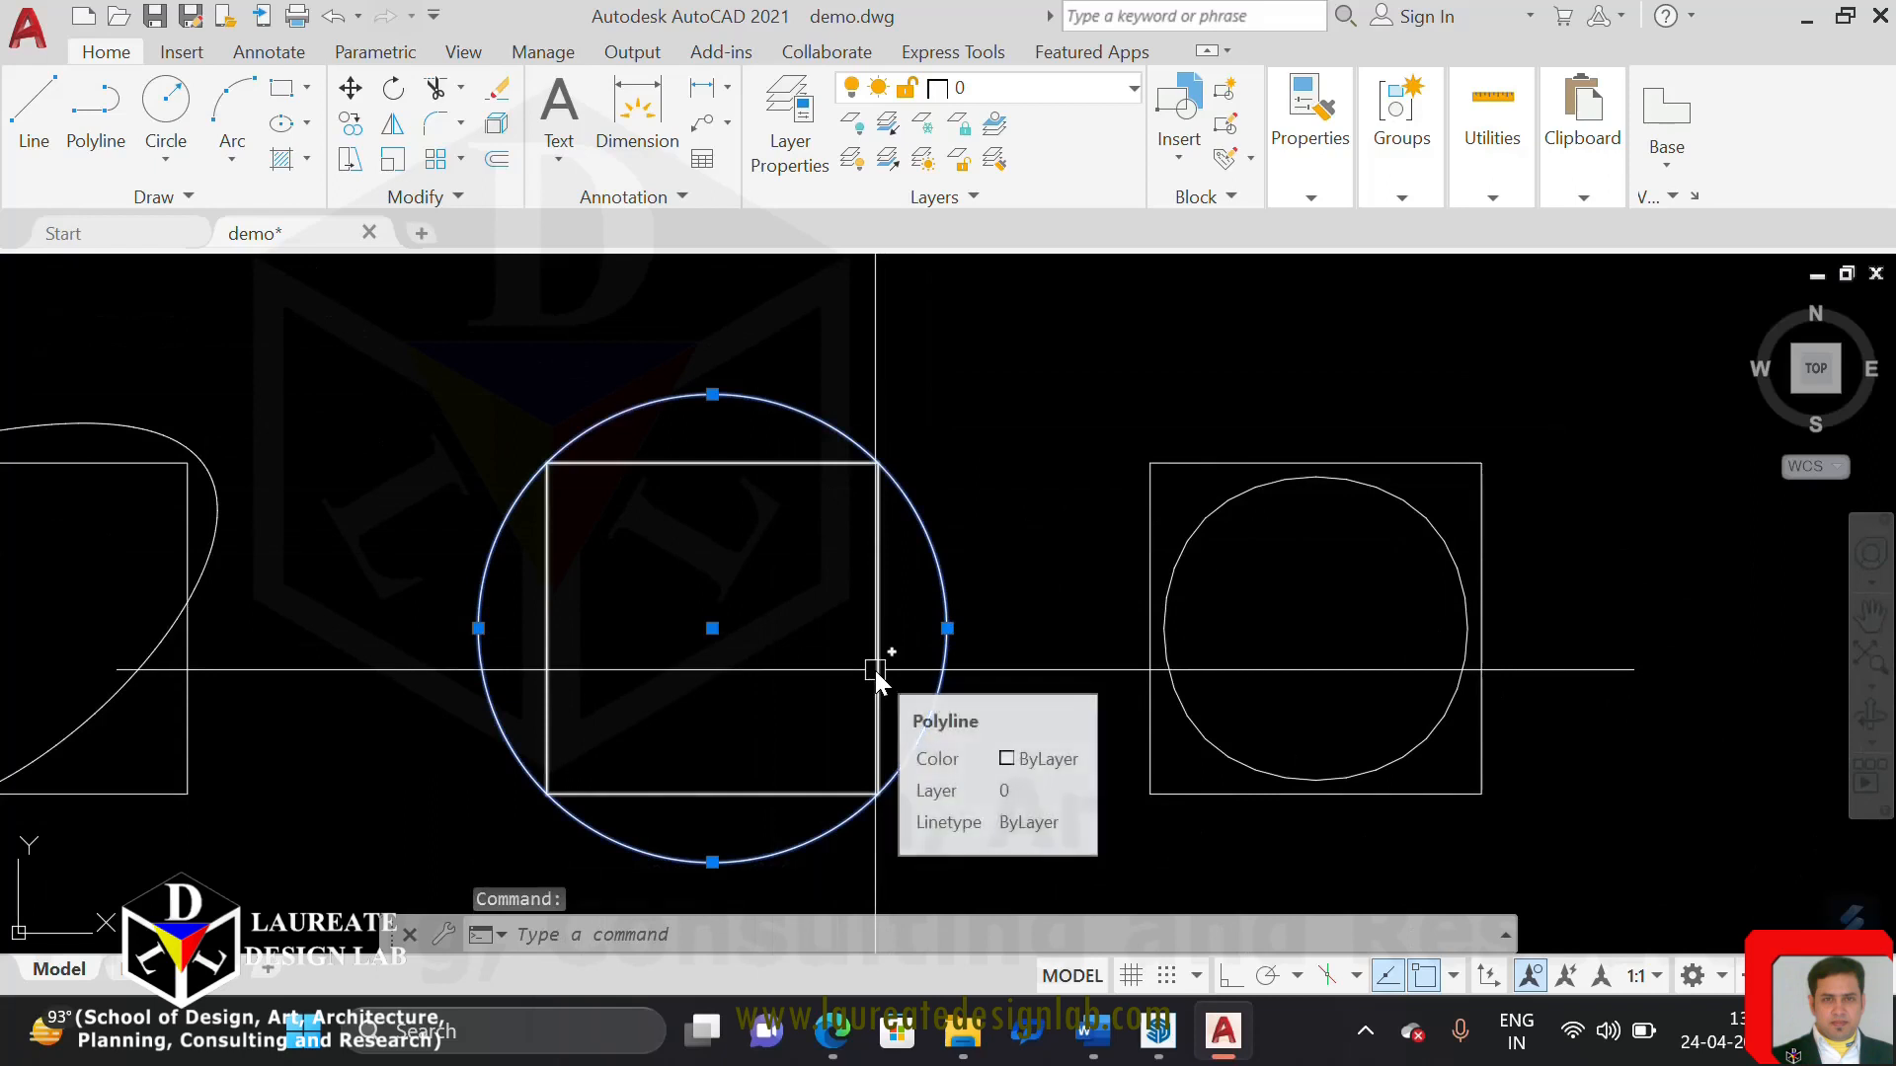
pyautogui.press('Escape')
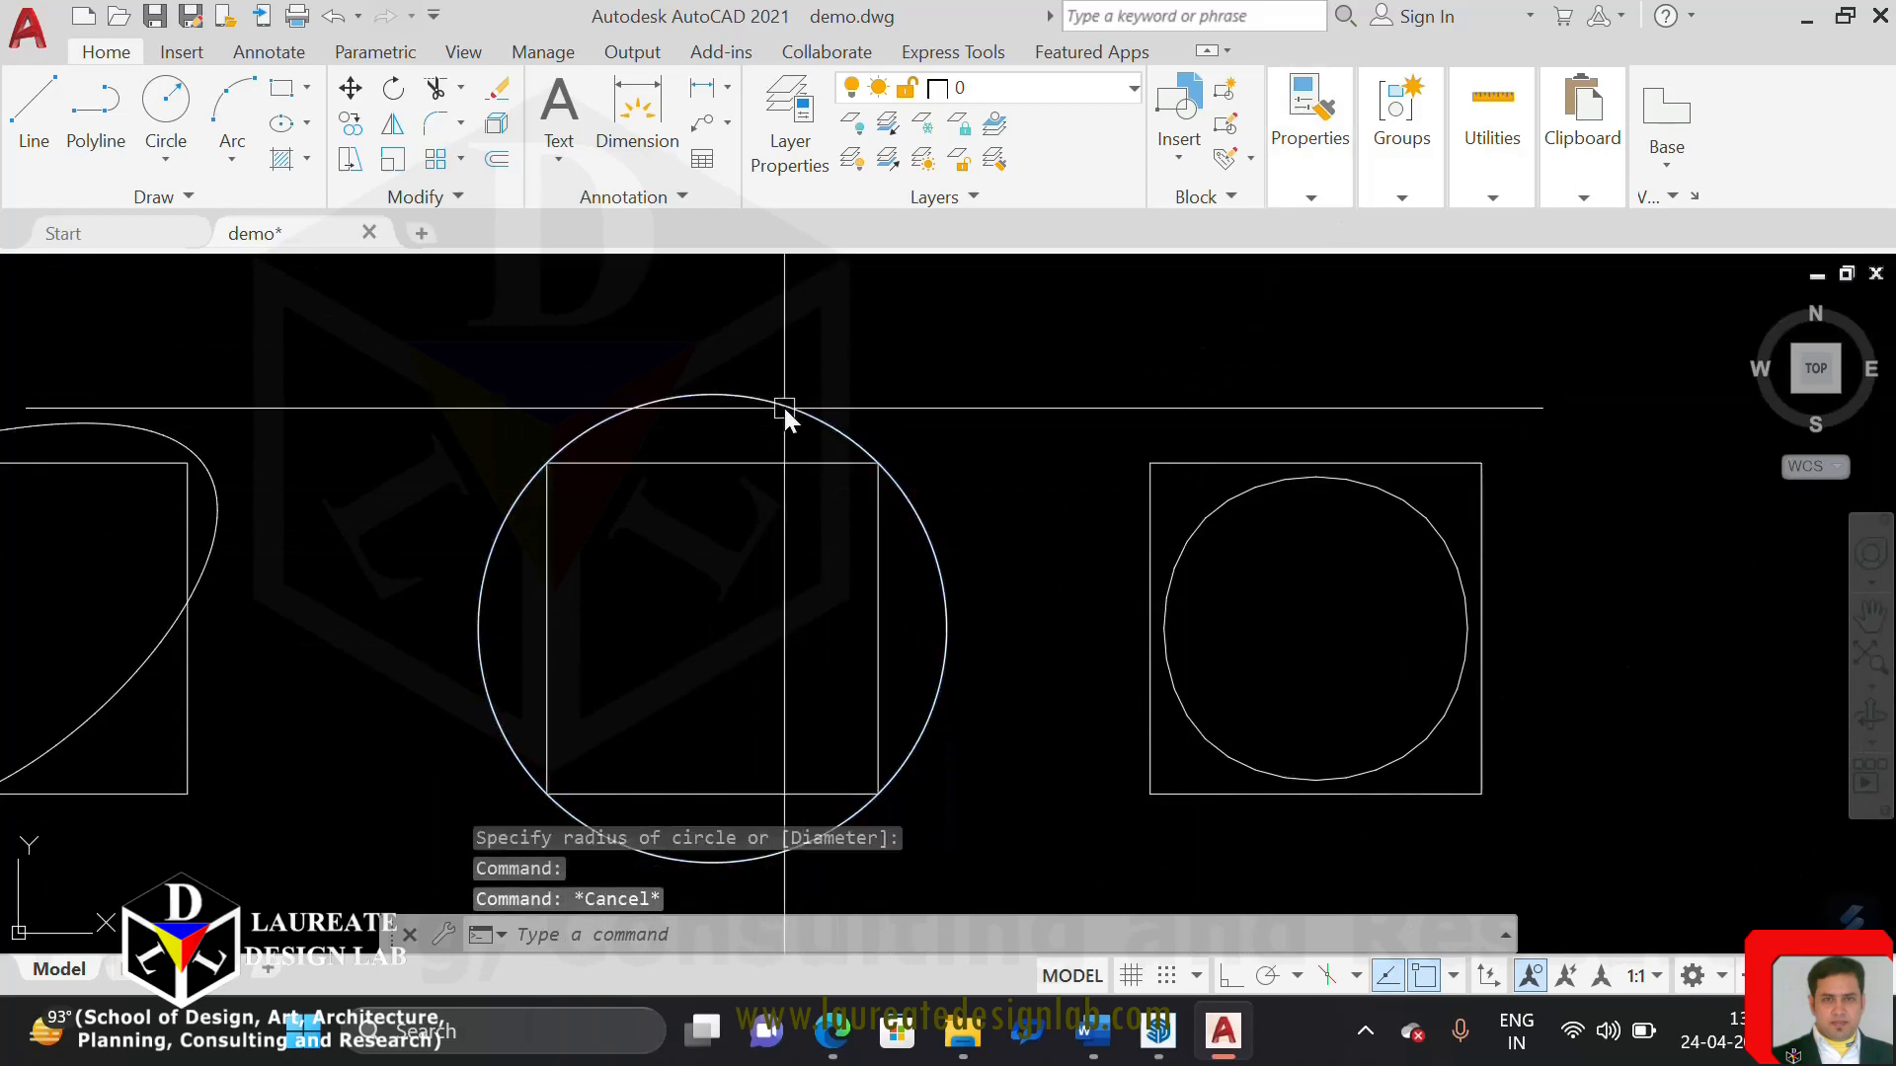
# Erase the circle drawn over the curve-fitted polyline
pyautogui.click(787, 406)
pyautogui.write('E')
pyautogui.press('Return')
# Set the current object color to red
pyautogui.click(1318, 178)
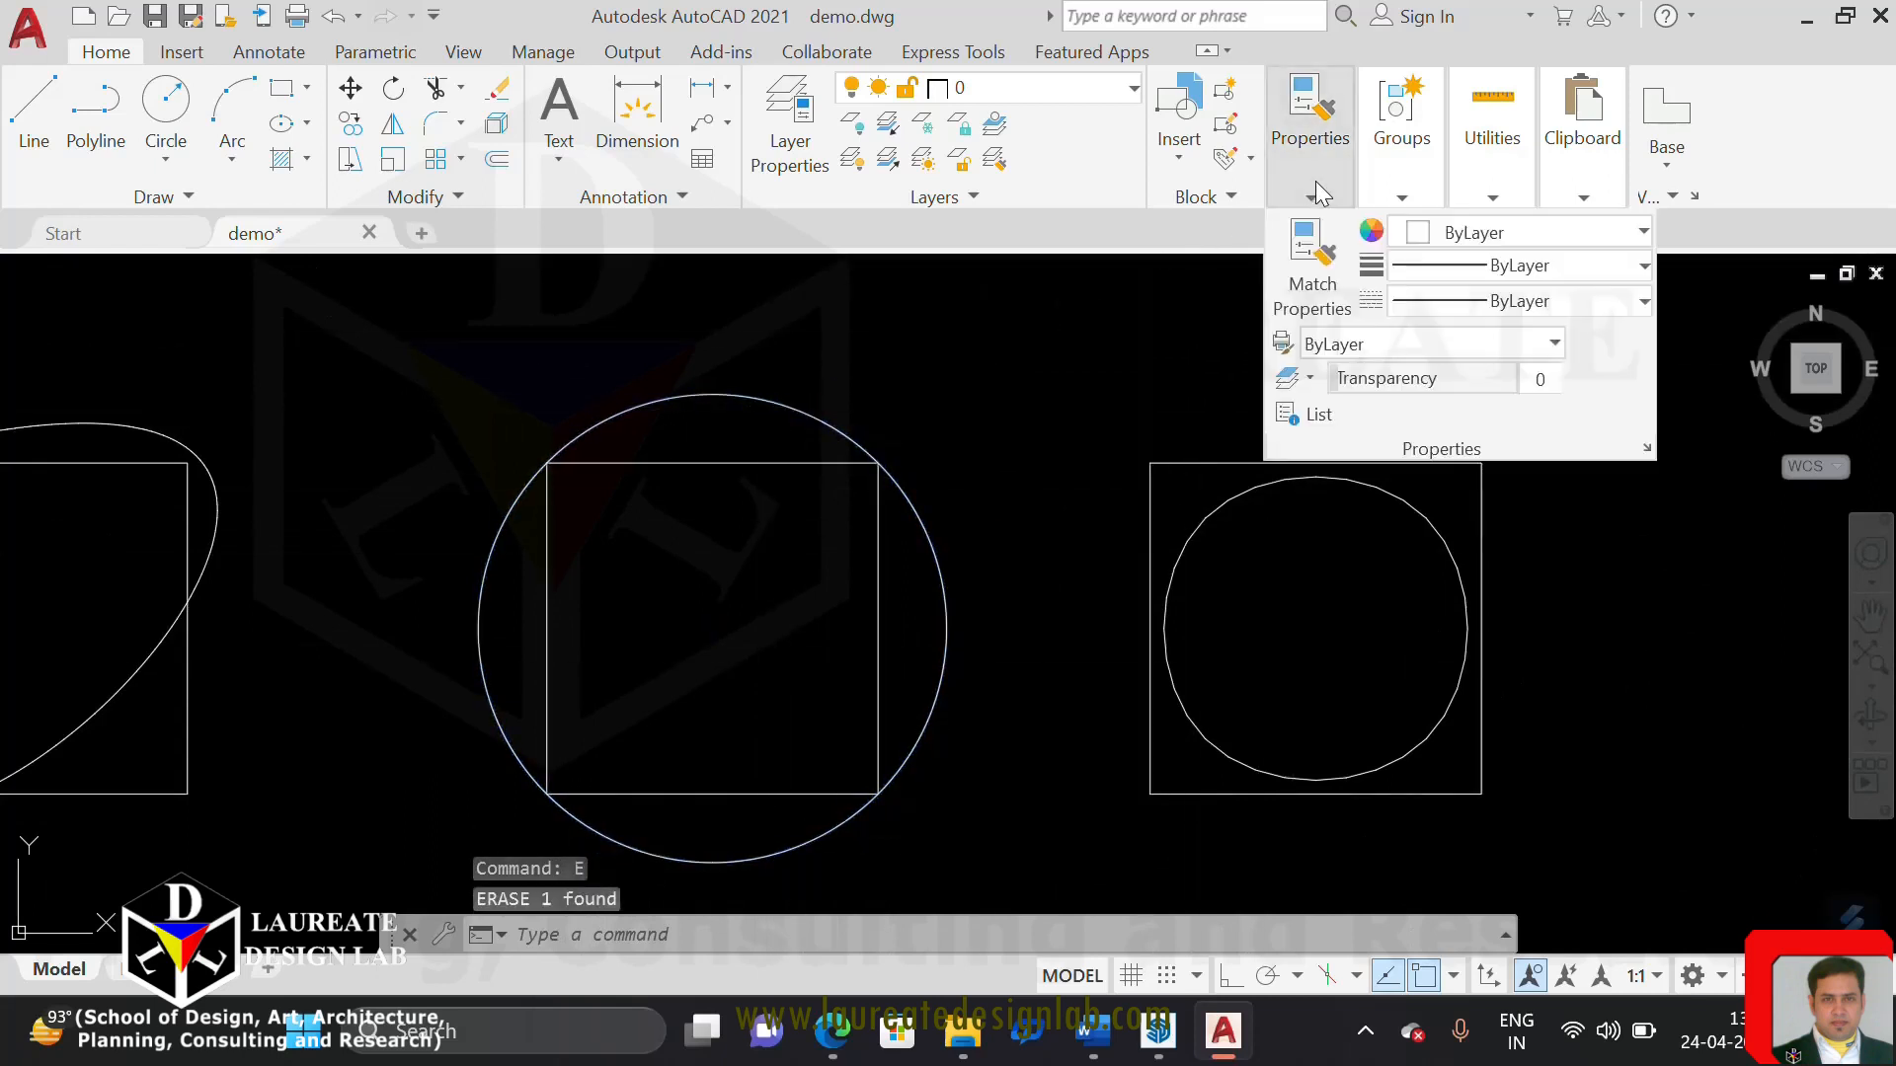
pyautogui.click(1468, 240)
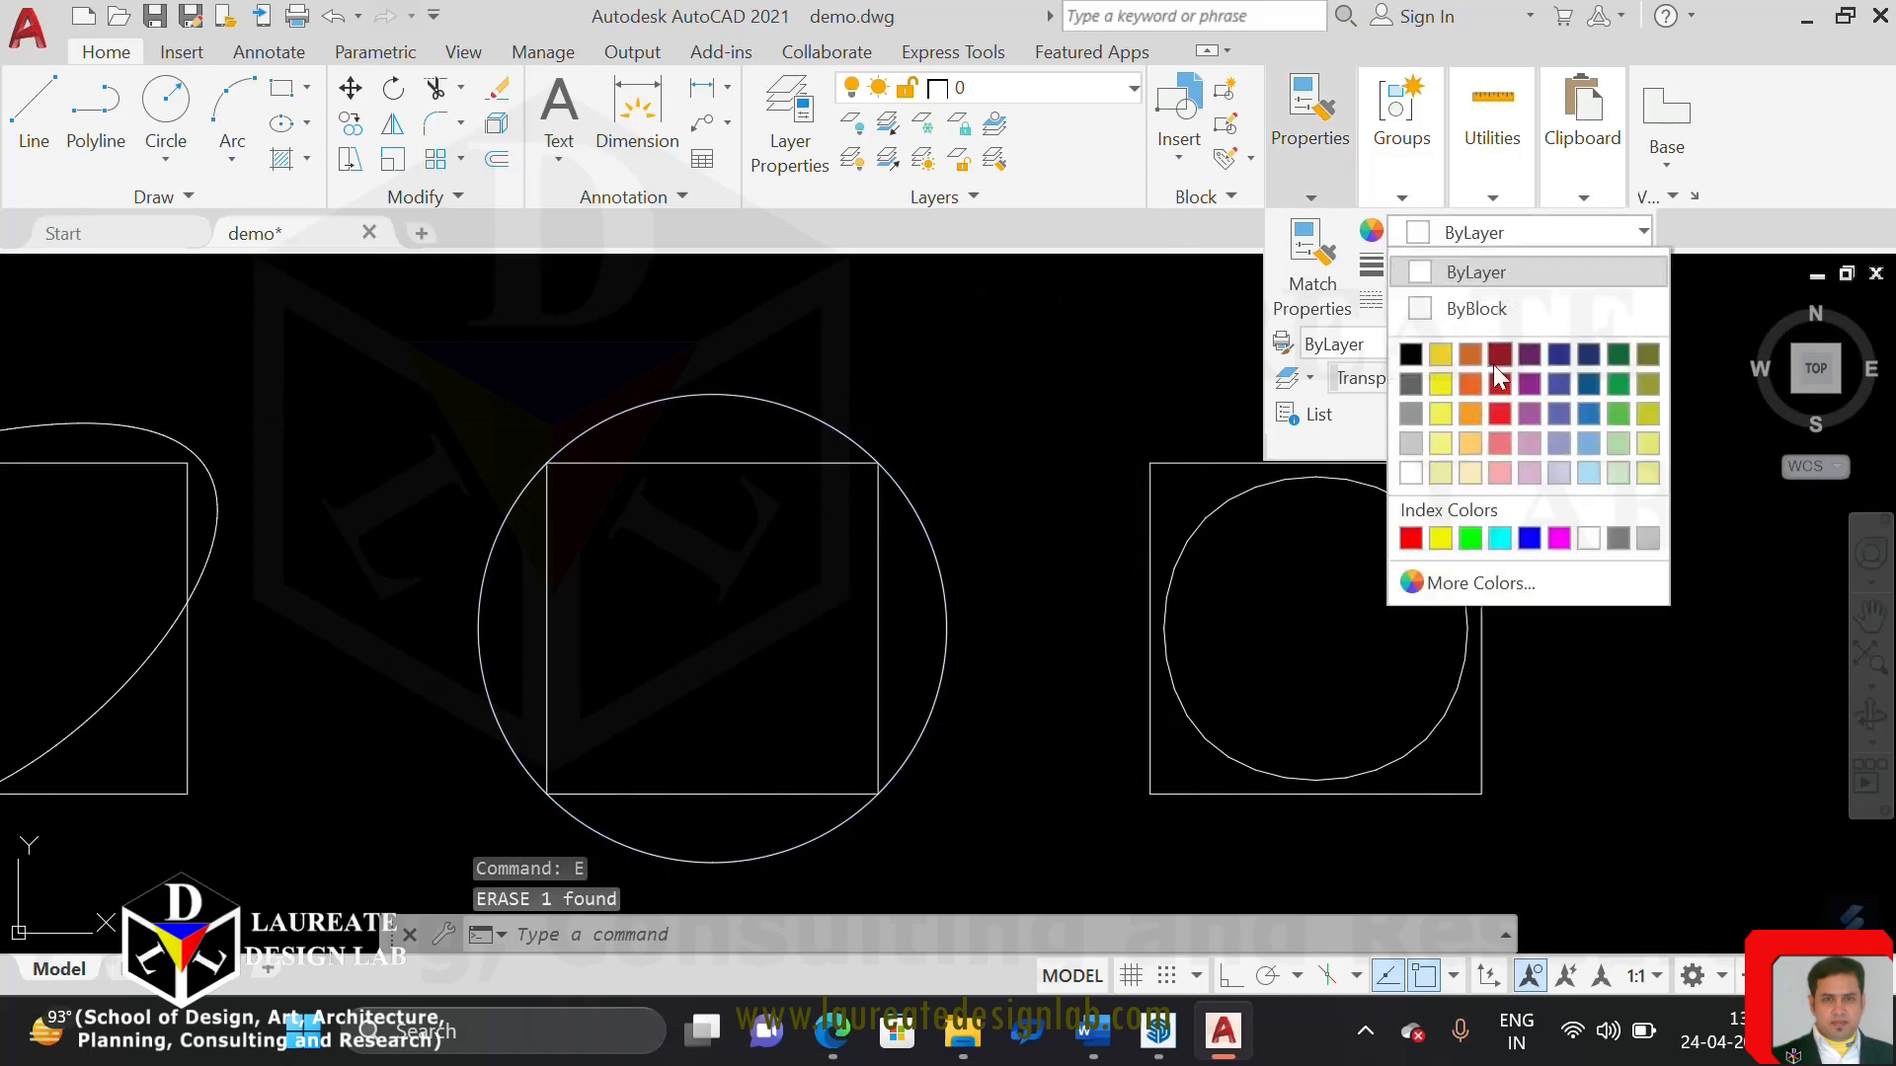
pyautogui.click(1410, 538)
pyautogui.press('Return')
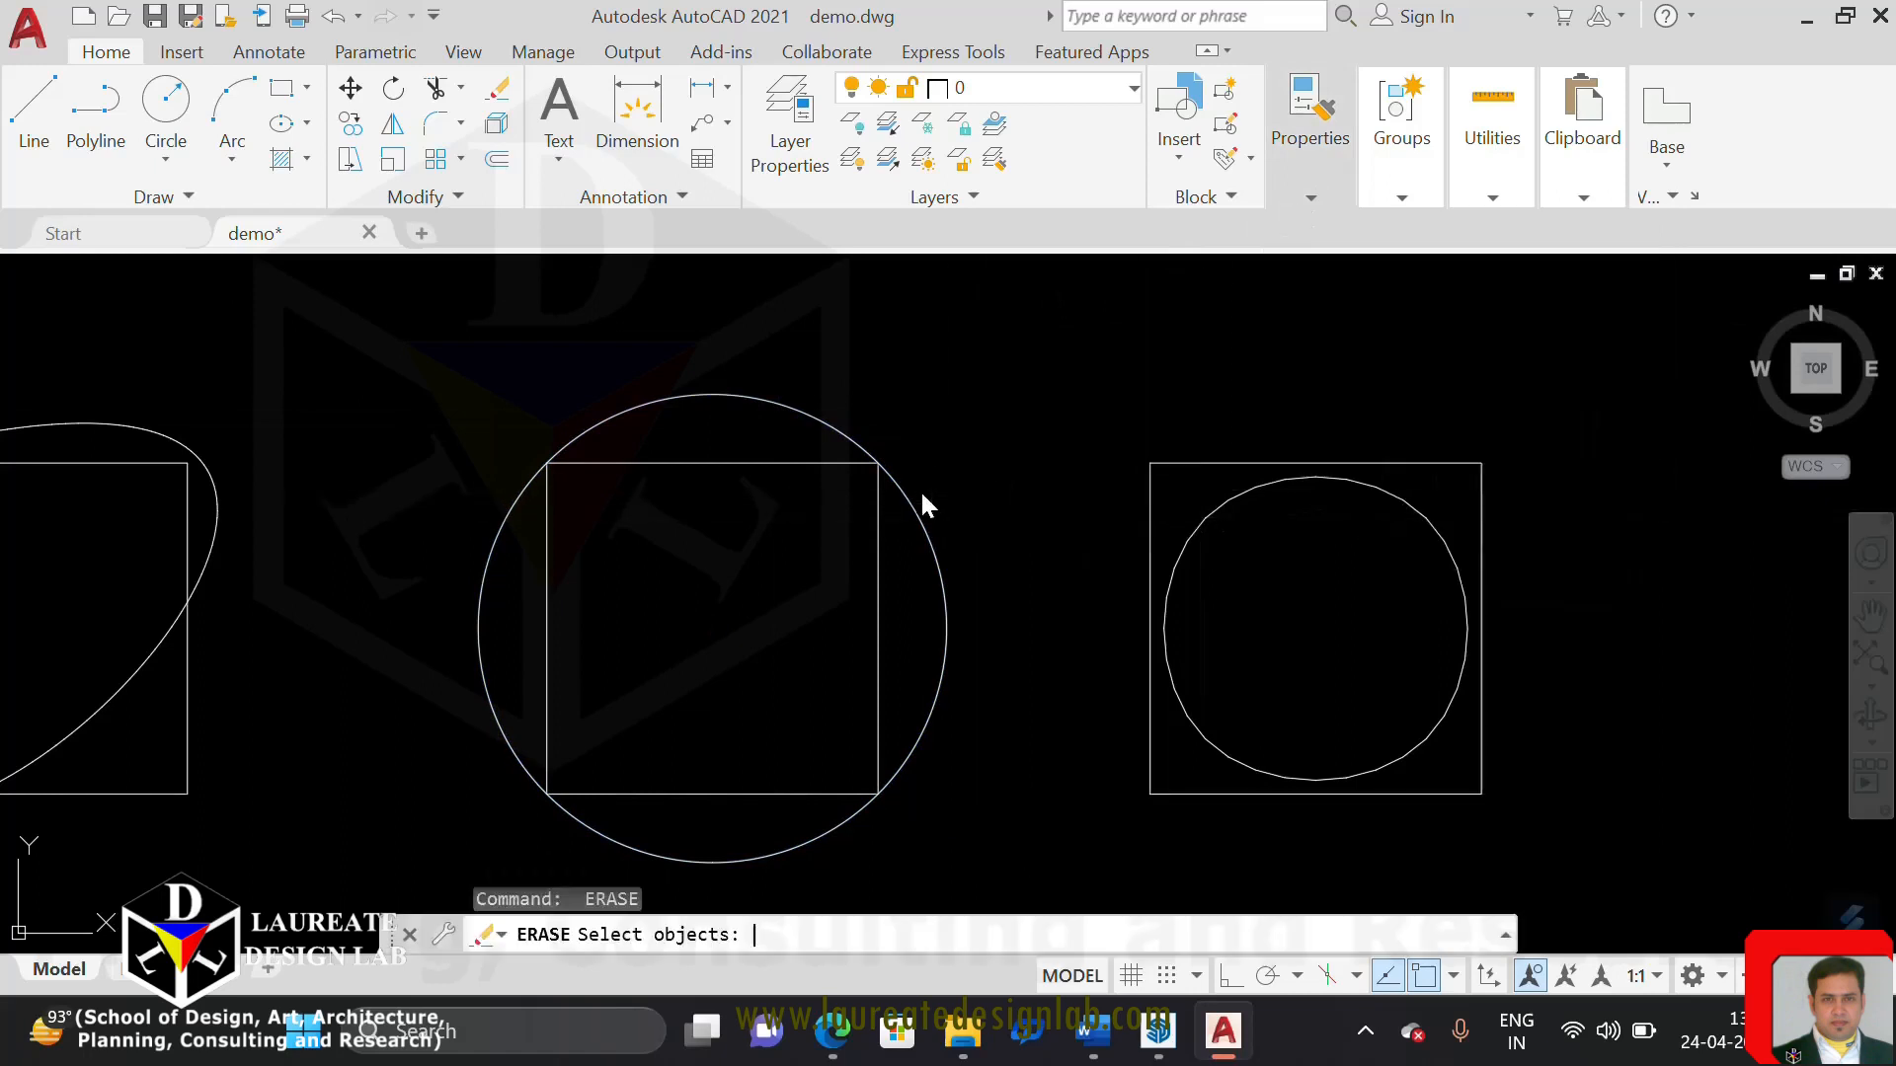
pyautogui.press('Escape')
pyautogui.press('Escape')
# Draw a red circle from the centre of the third square out to the curve-fitted polyline
pyautogui.write('c')
pyautogui.press('Return')
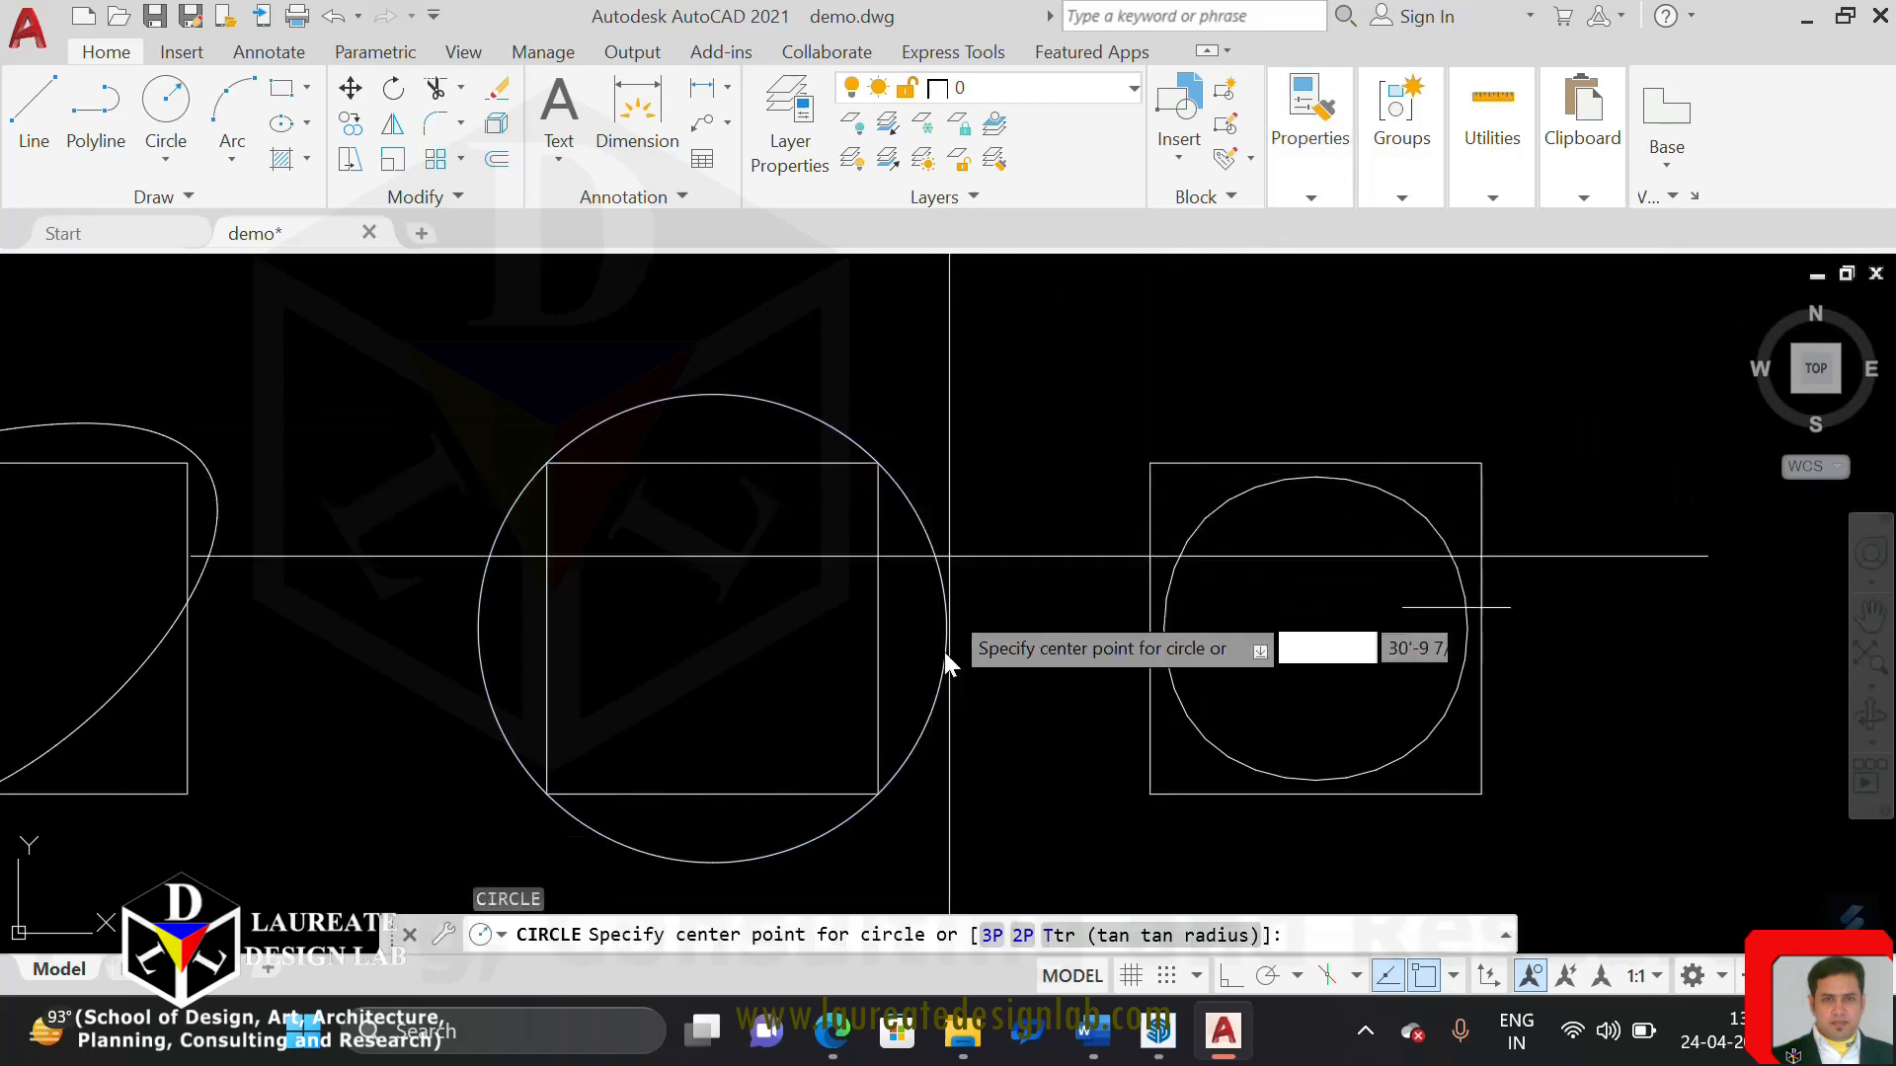
pyautogui.click(712, 628)
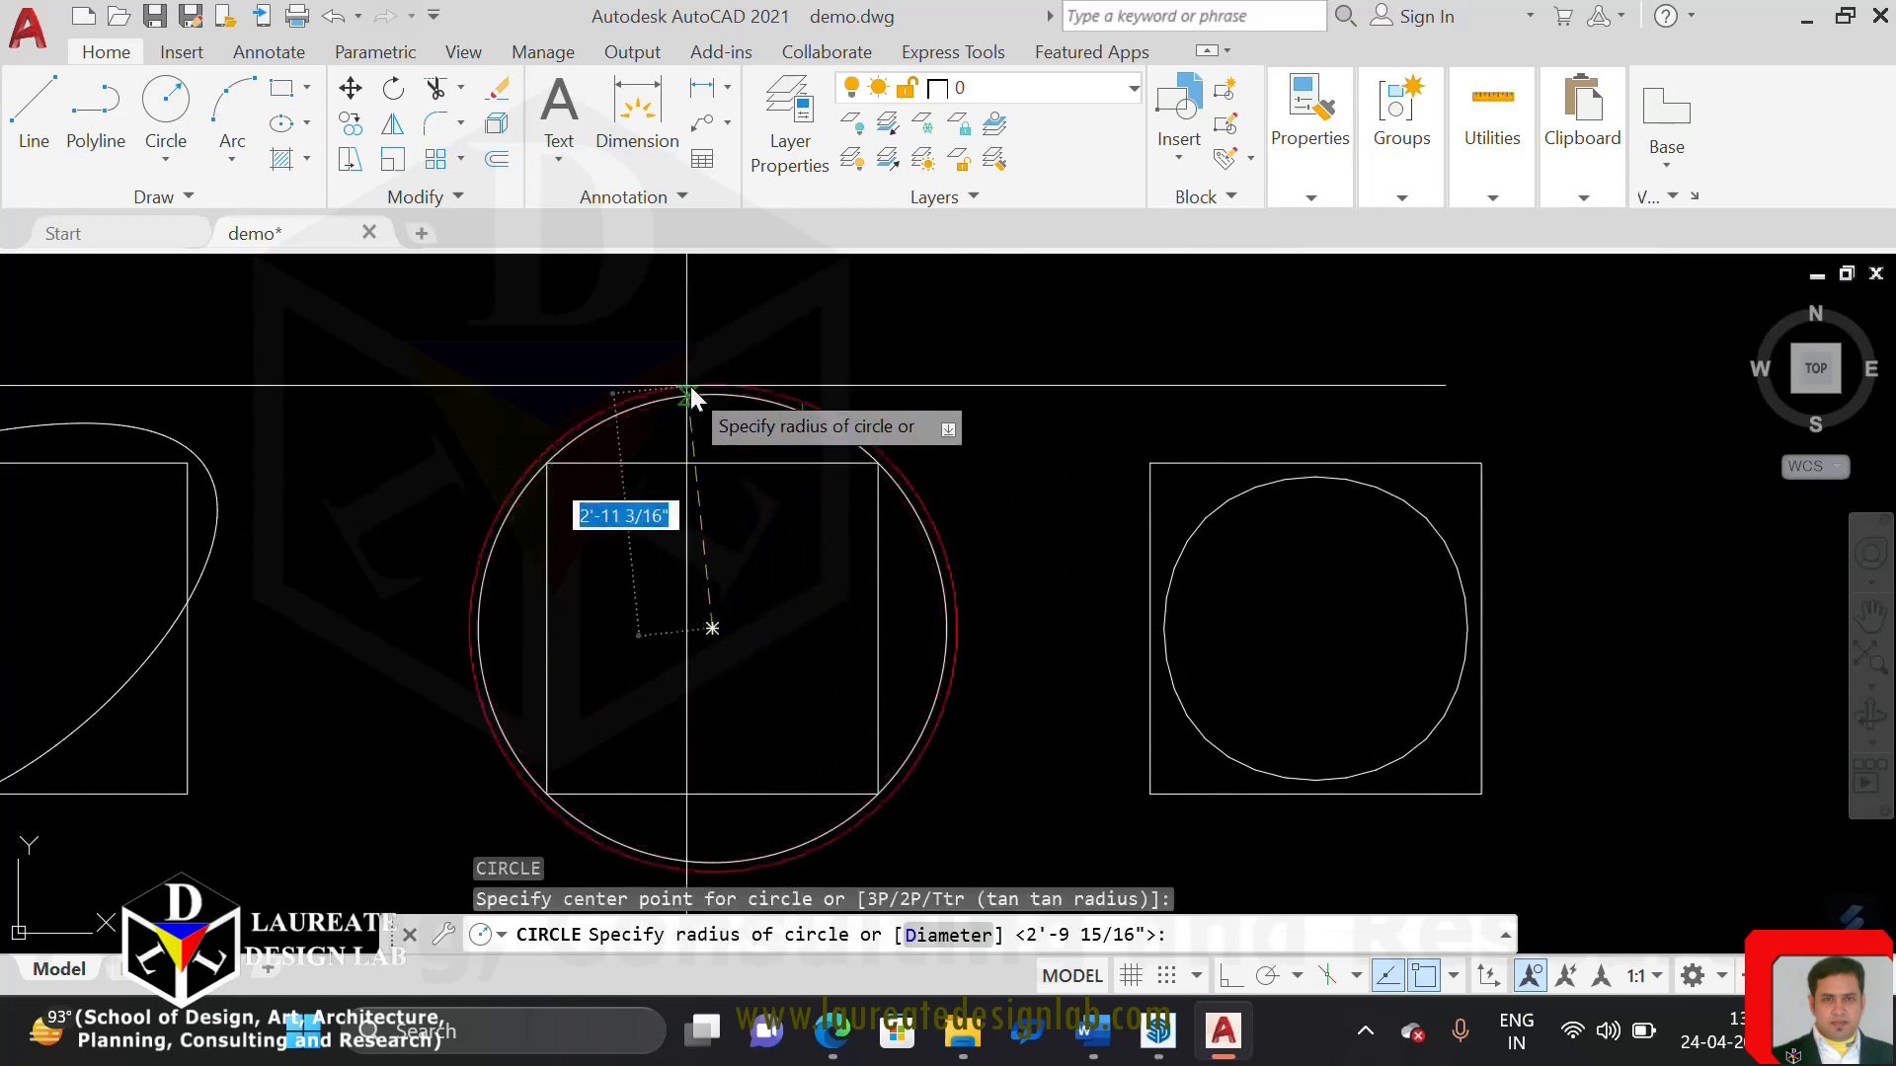
pyautogui.press('Escape')
# List the red circle's data to read its radius, circumference and area
pyautogui.click(755, 404)
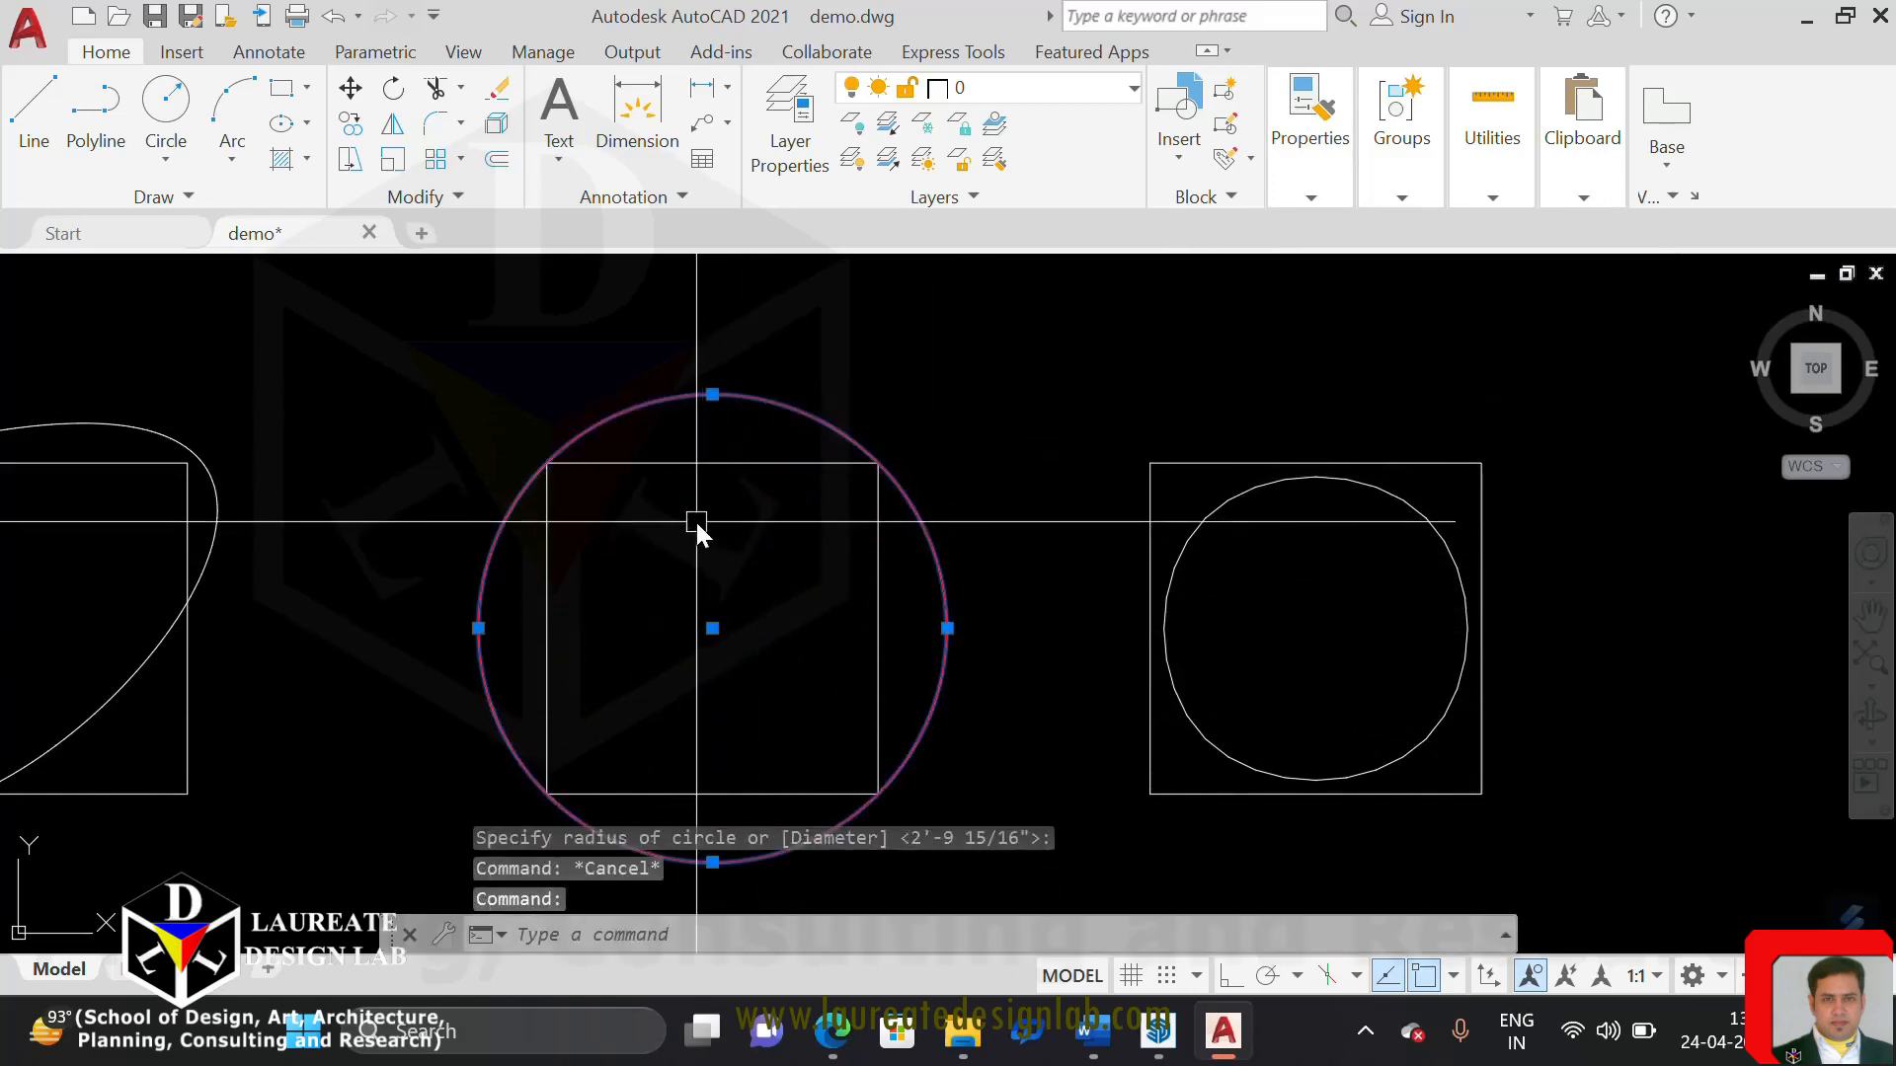
pyautogui.write('list')
pyautogui.press('Return')
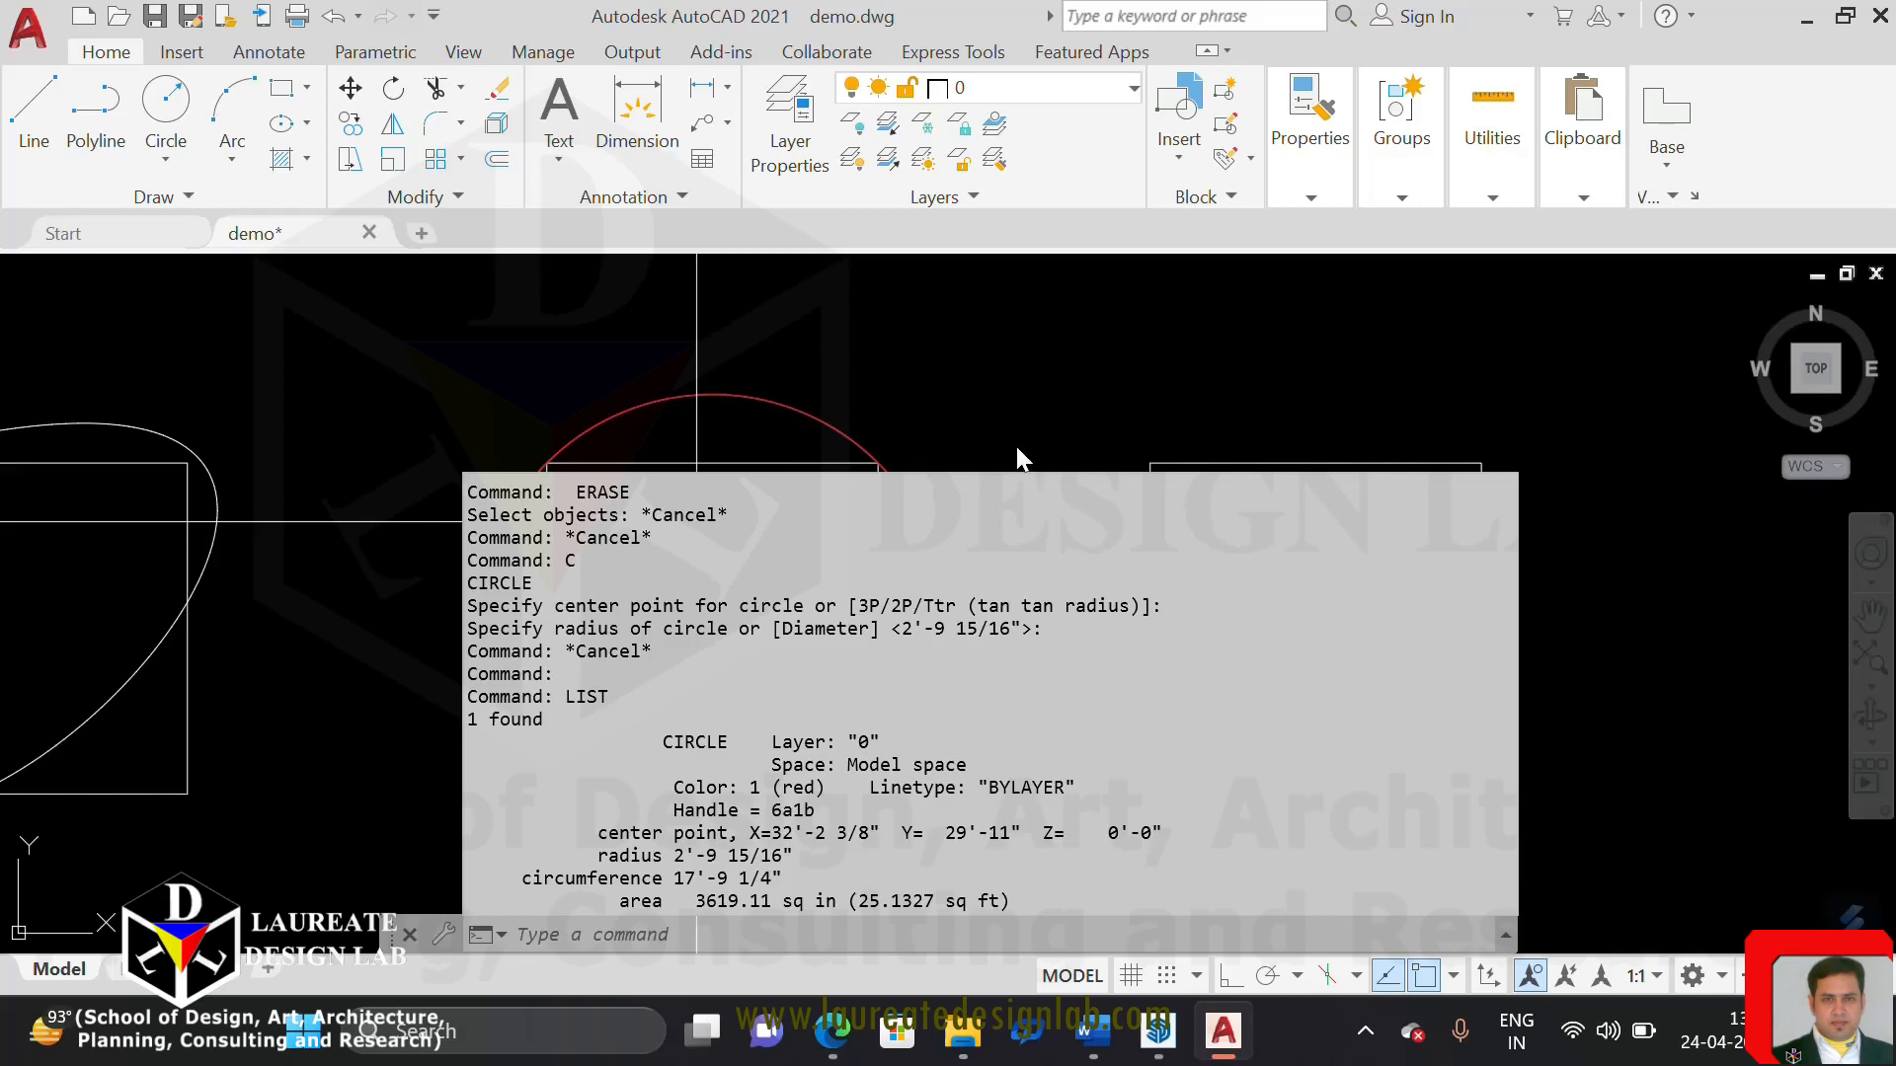
pyautogui.press('Escape')
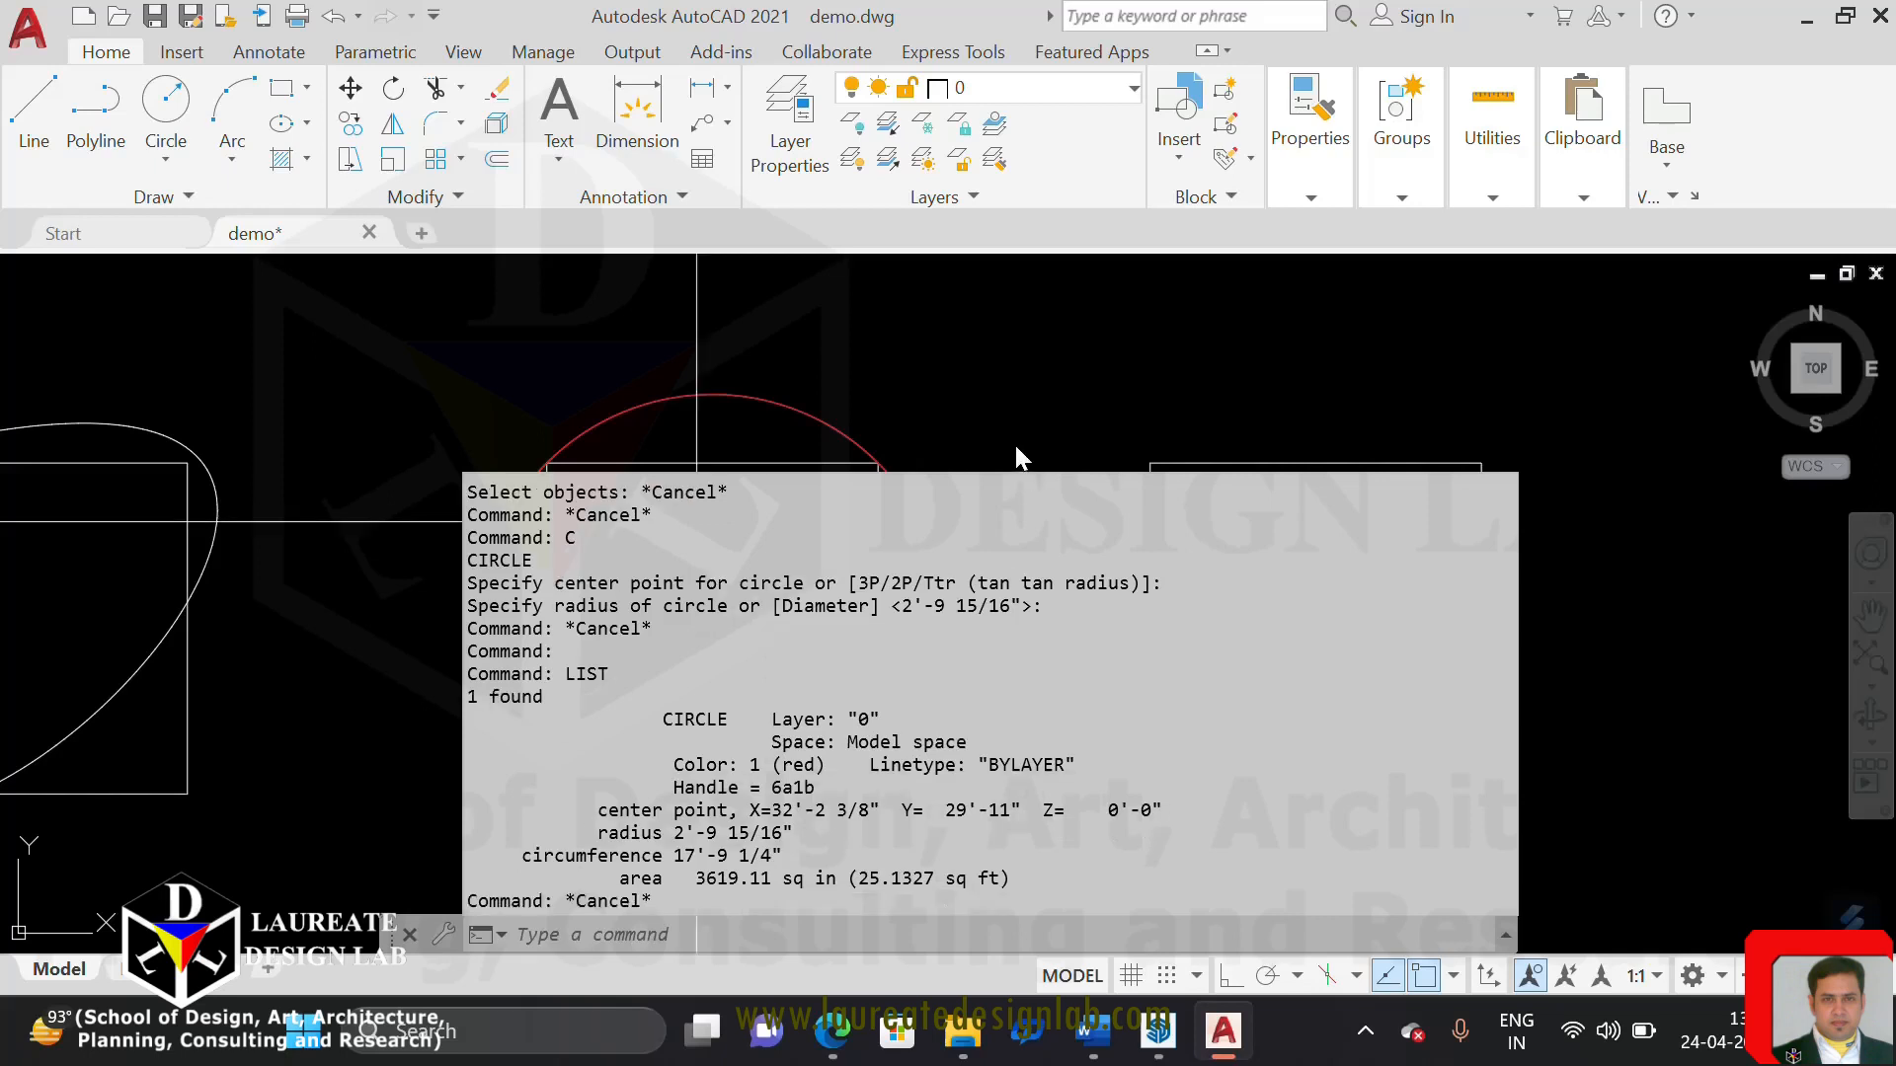
# Erase the red circle over the curve-fitted polyline
pyautogui.click(888, 365)
pyautogui.click(836, 424)
pyautogui.write('e')
pyautogui.press('Return')
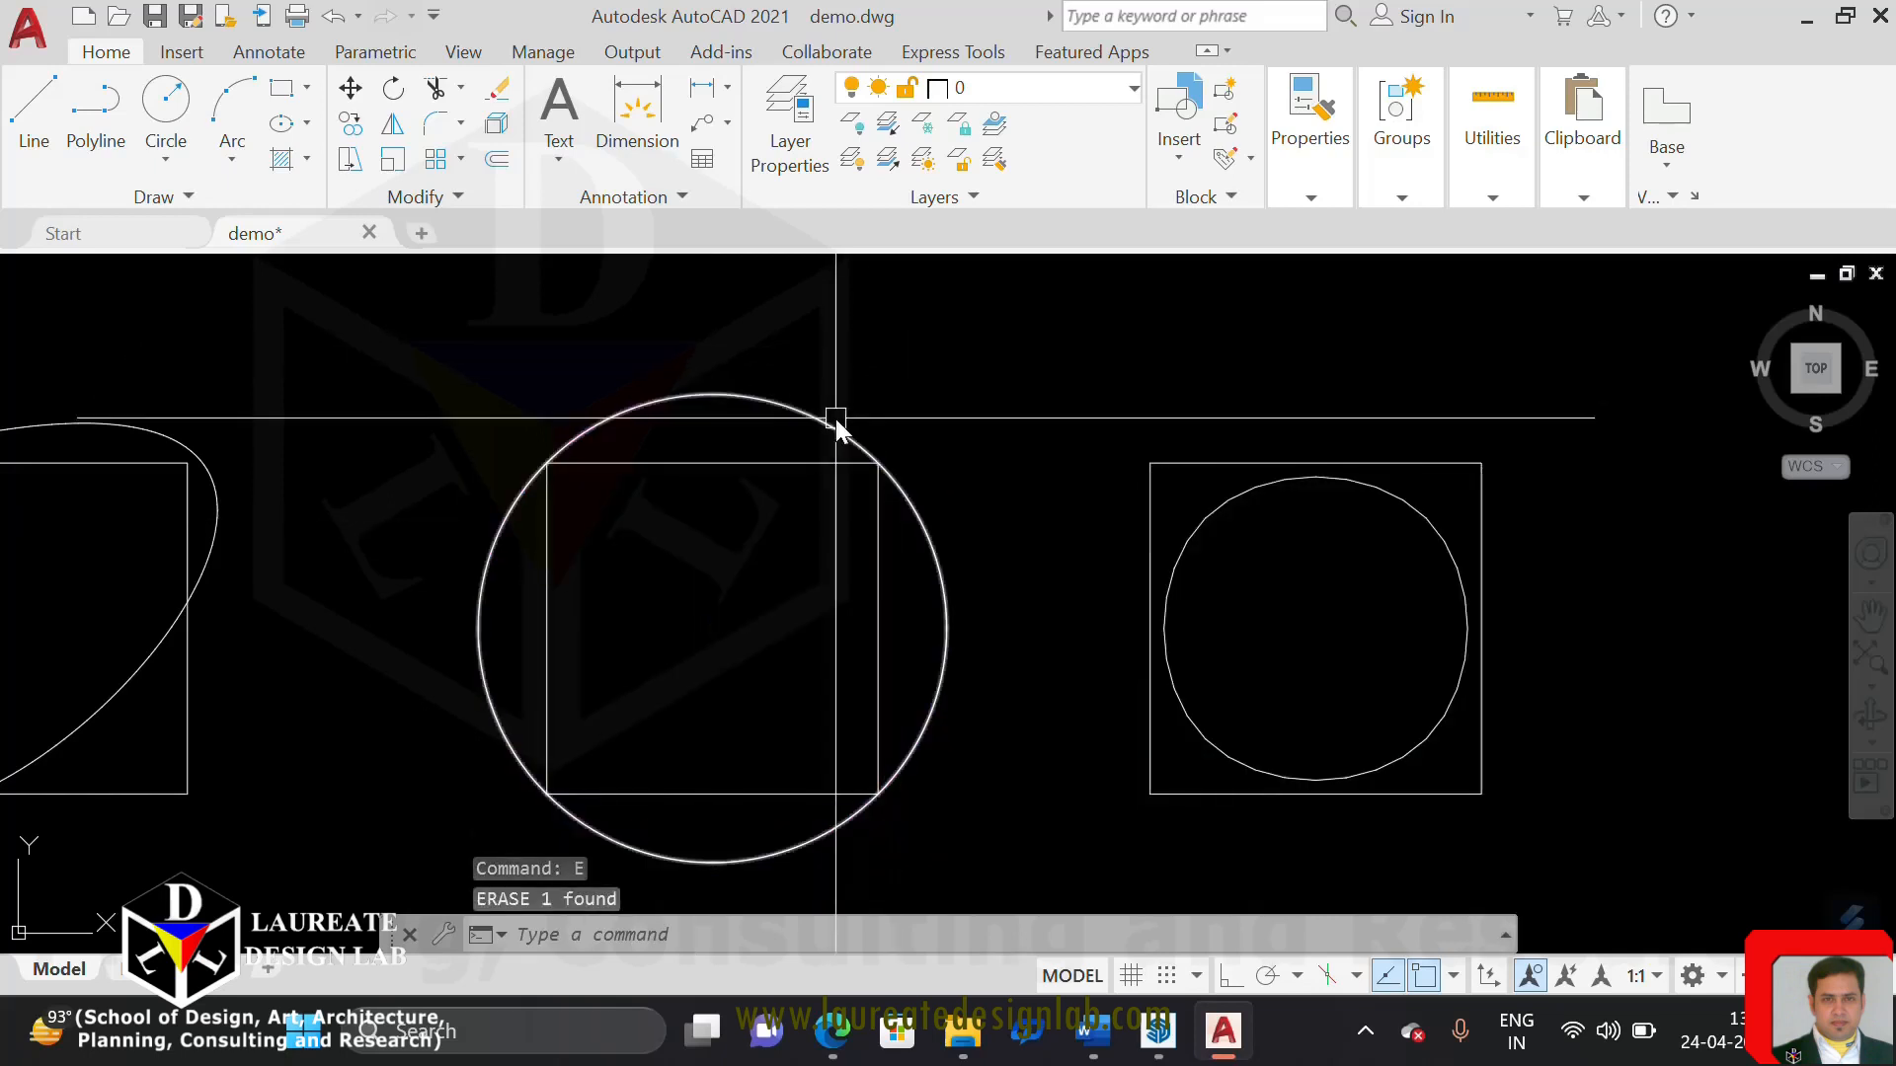
# List the curve-fitted polyline's data to compare its area and perimeter with the circle's, and end the listing
pyautogui.click(819, 462)
pyautogui.write('list')
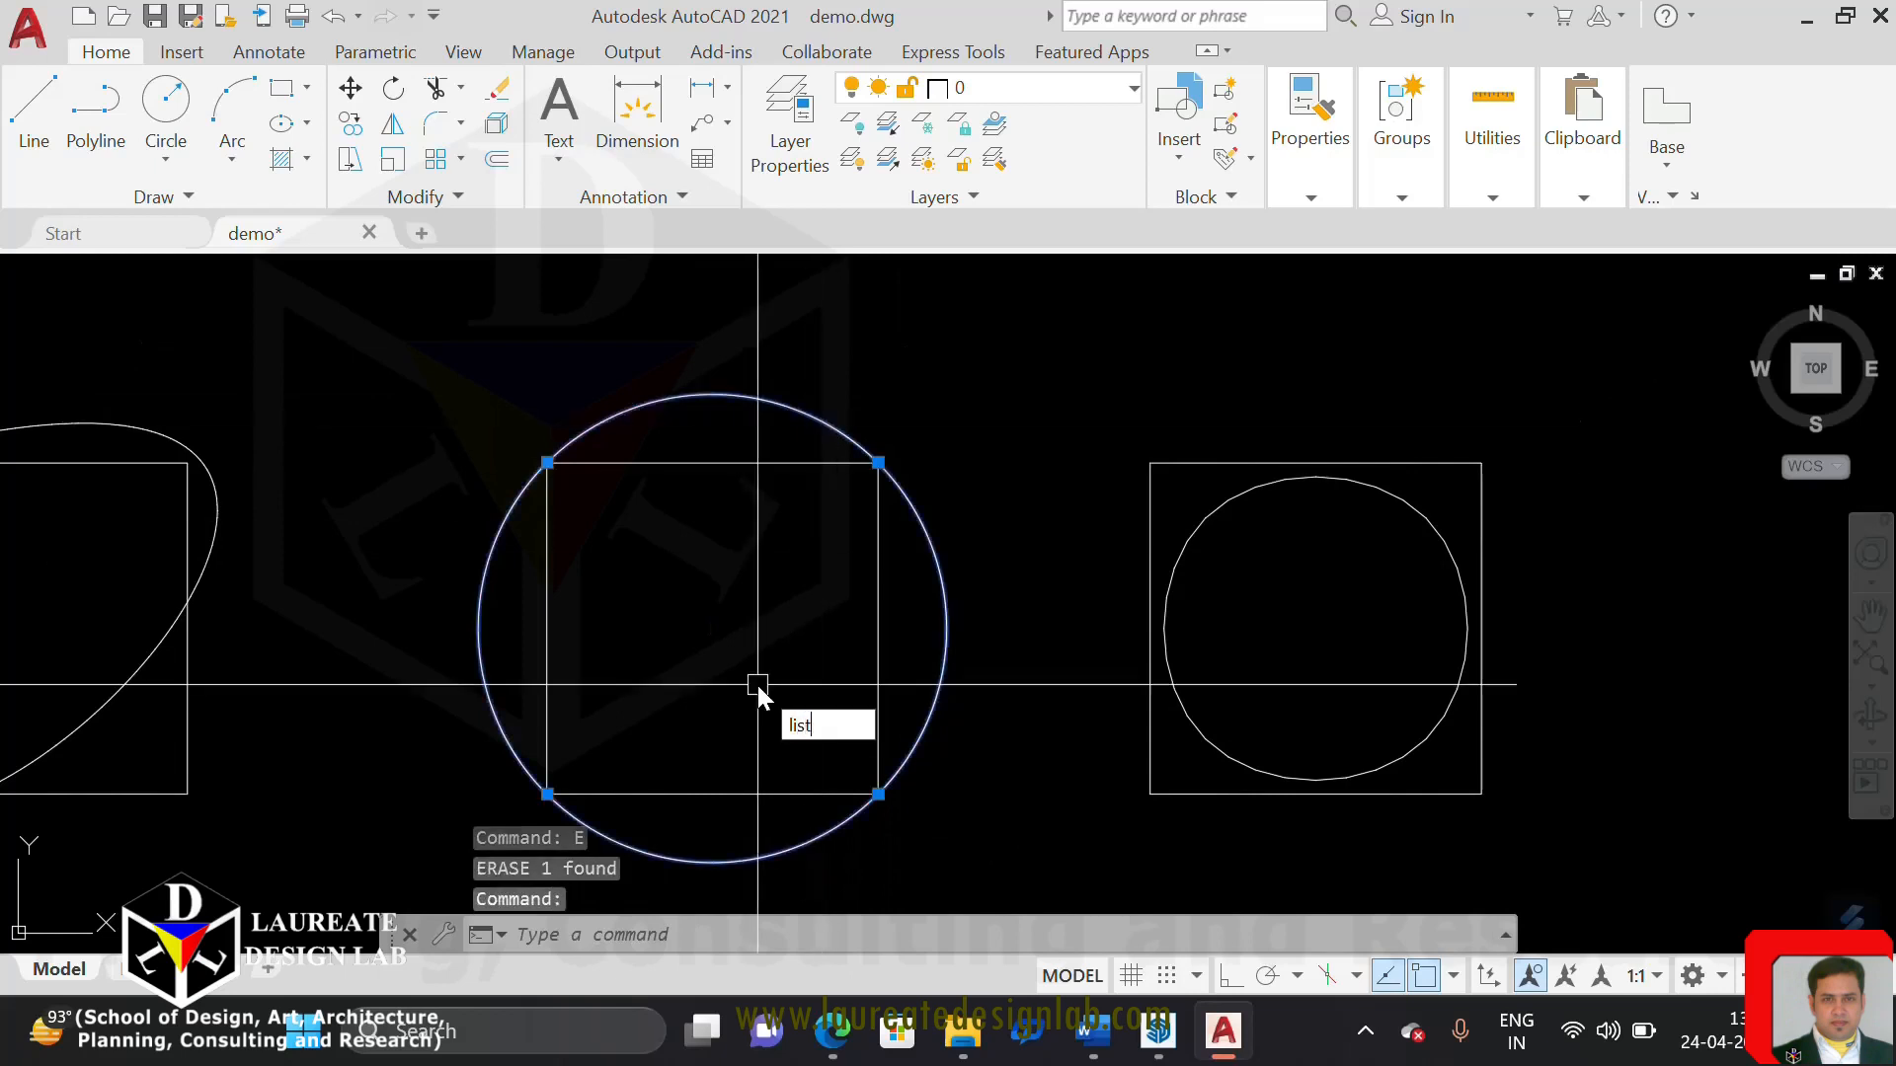
pyautogui.press('Return')
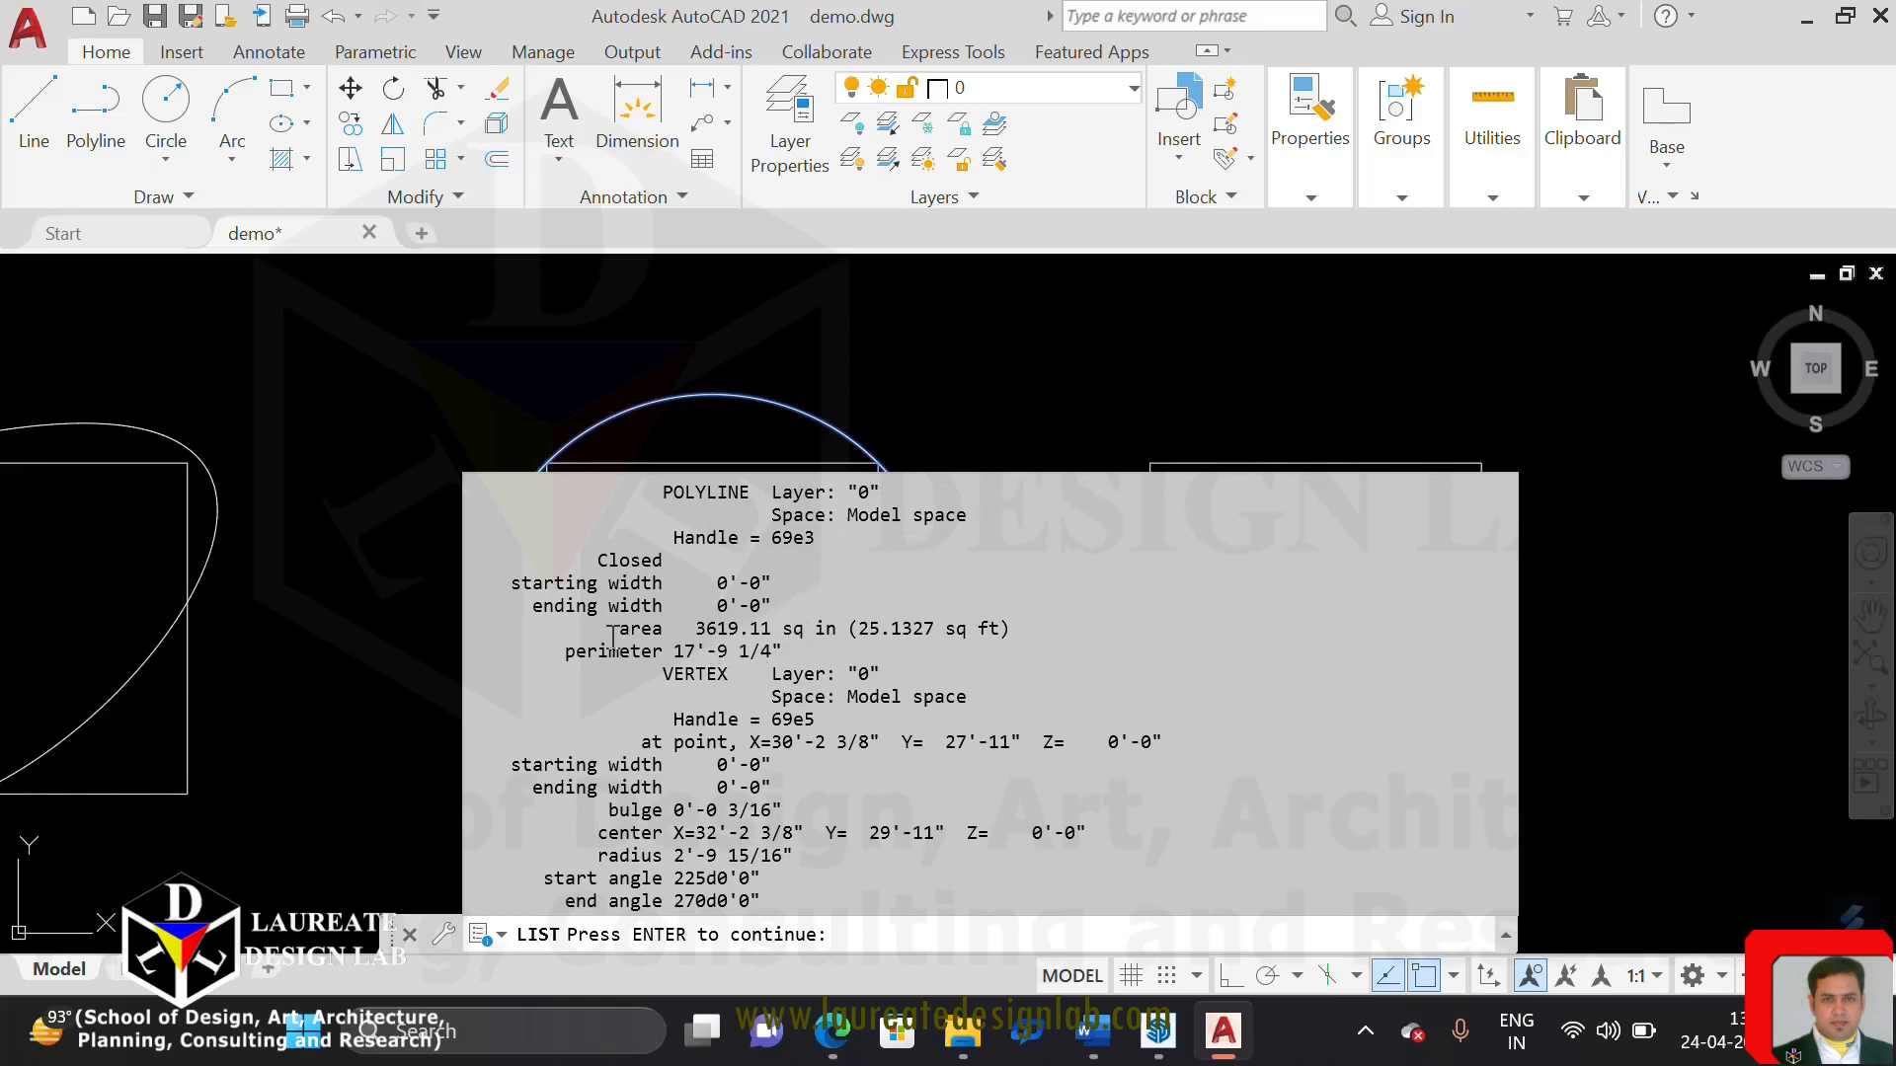
pyautogui.click(878, 372)
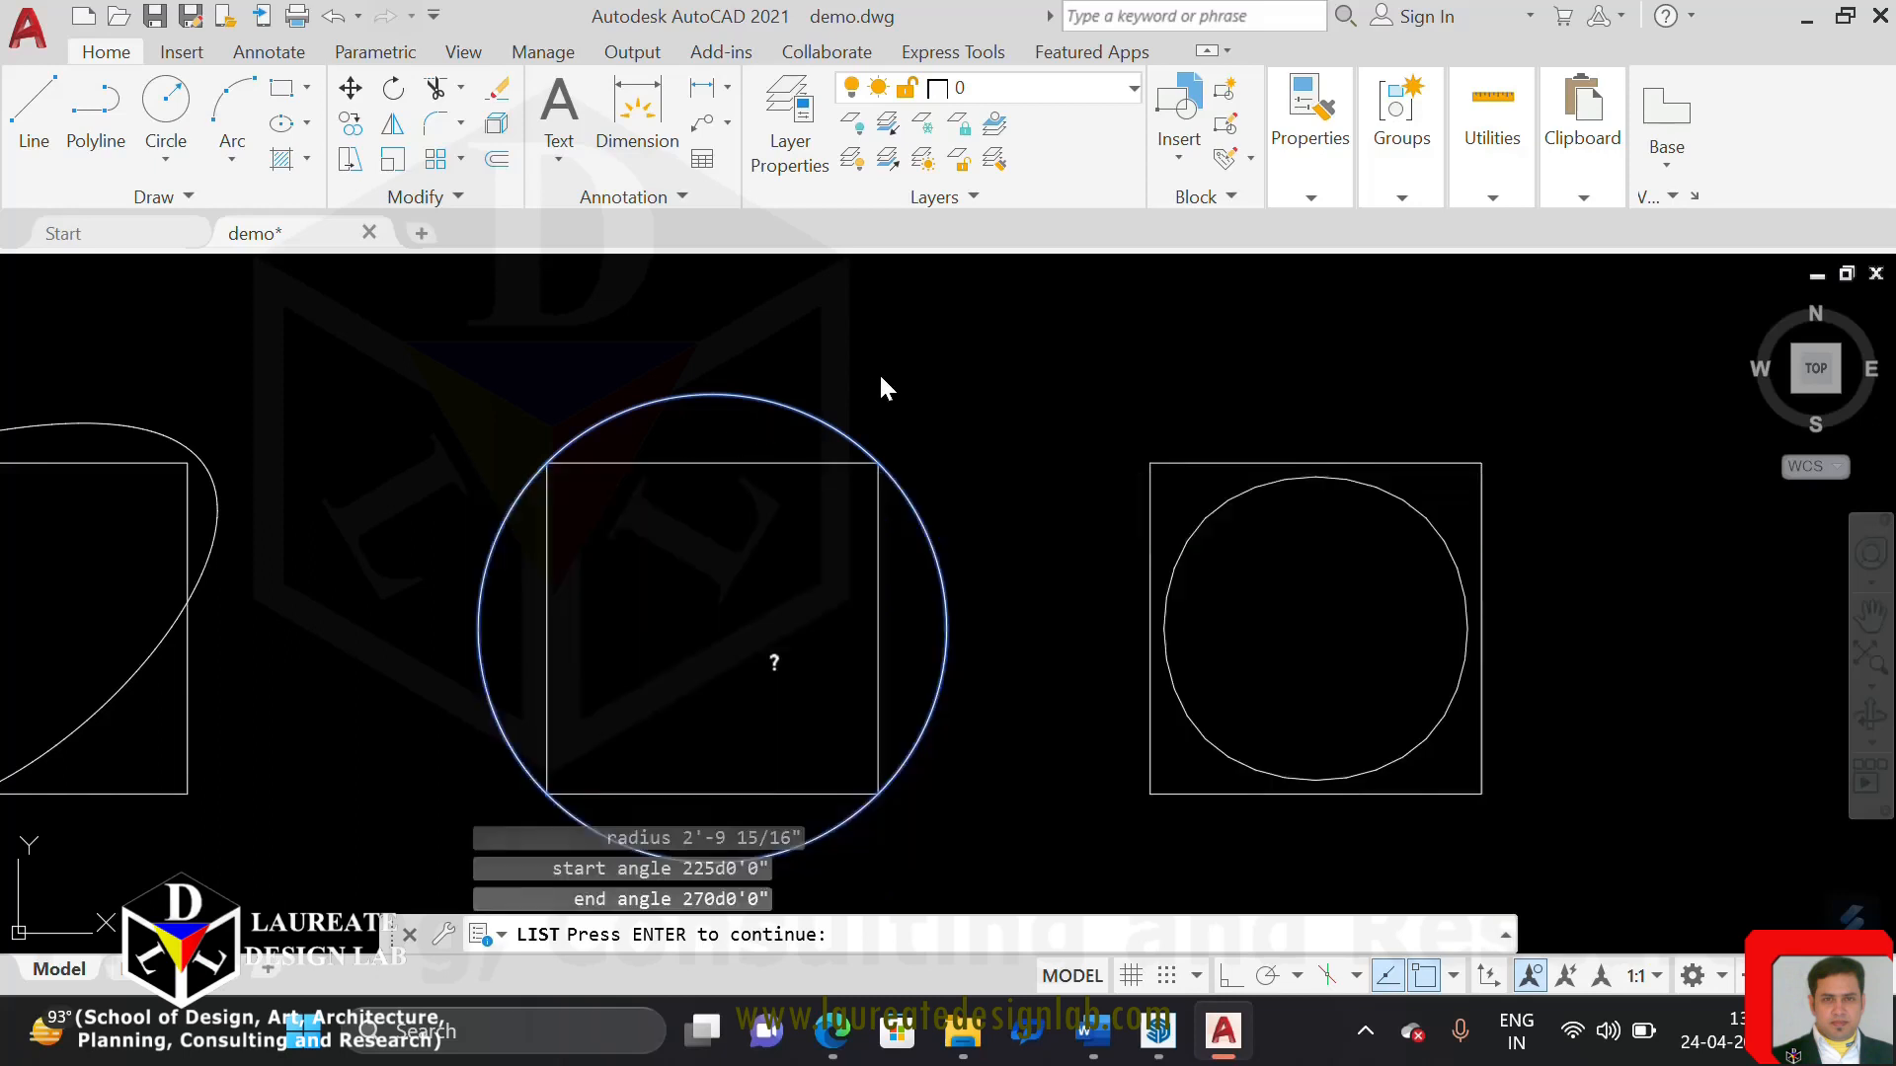
pyautogui.press('Escape')
pyautogui.press('Return')
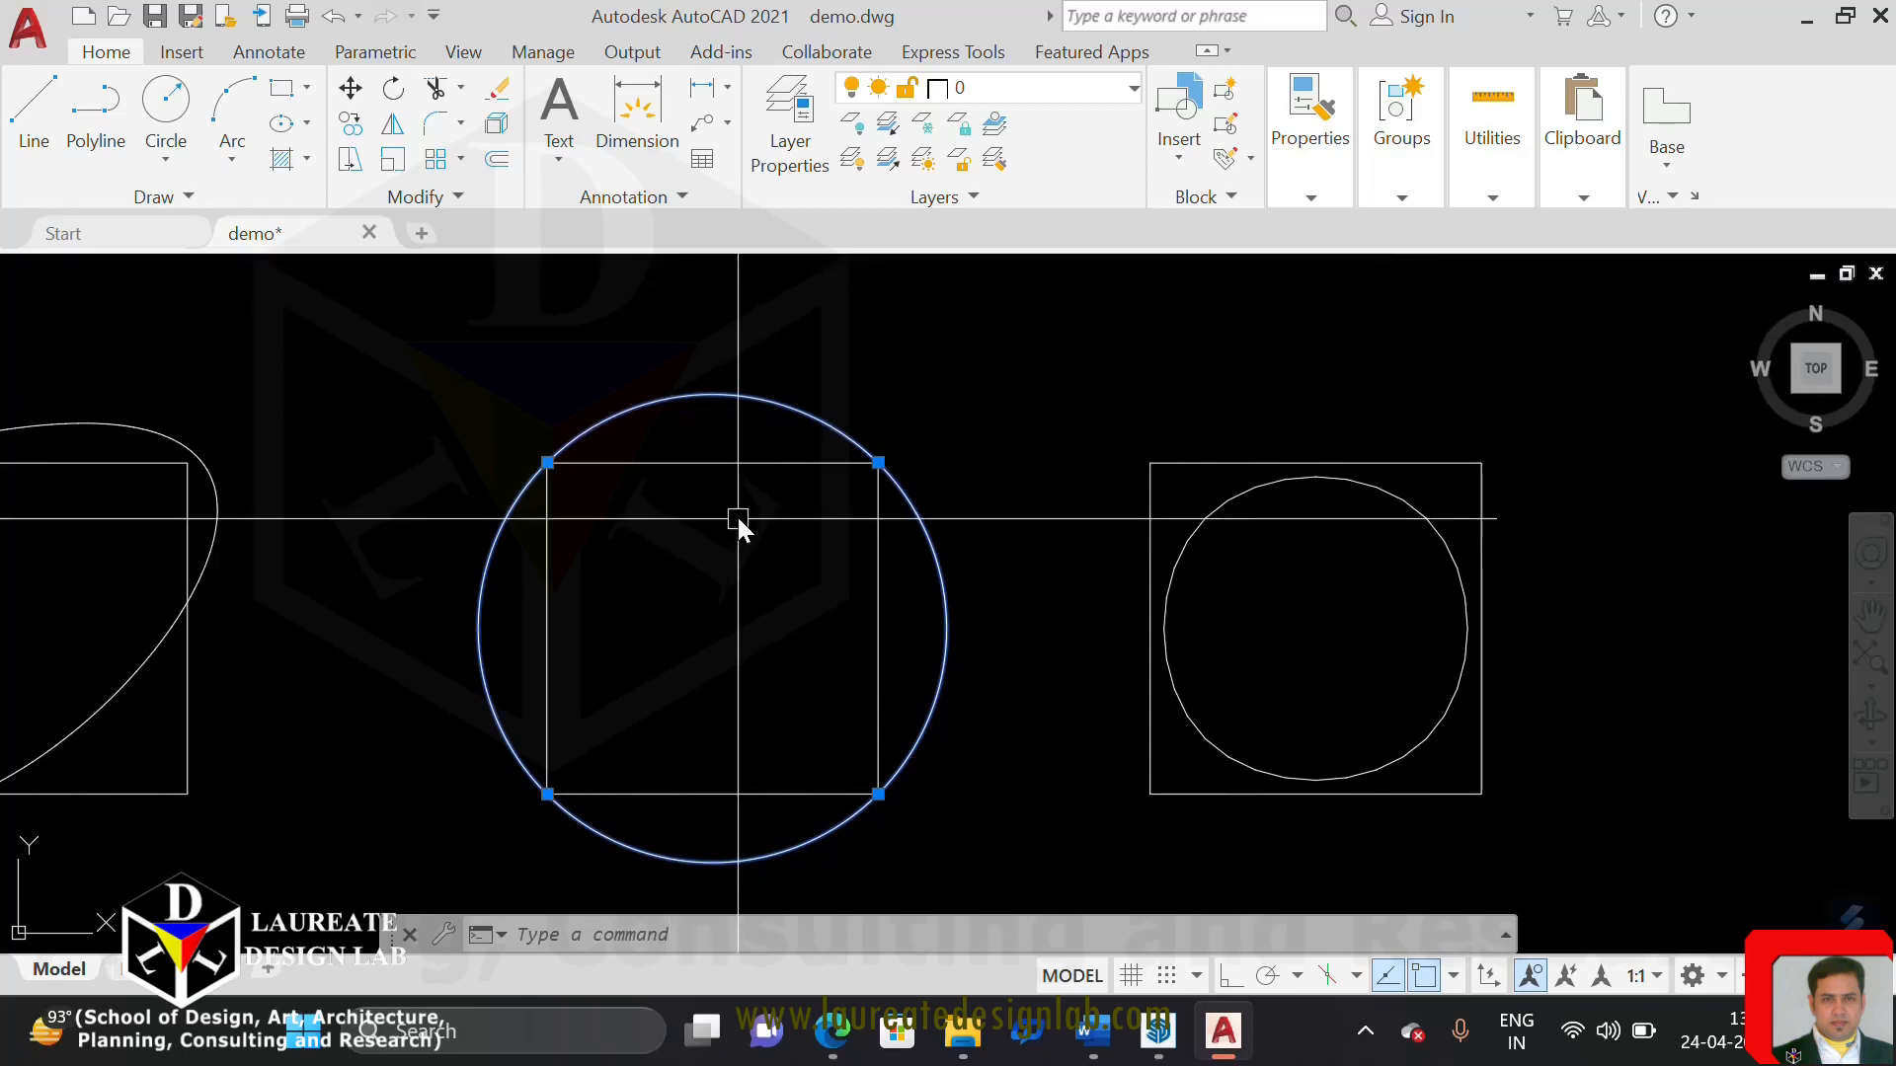
pyautogui.press('Escape')
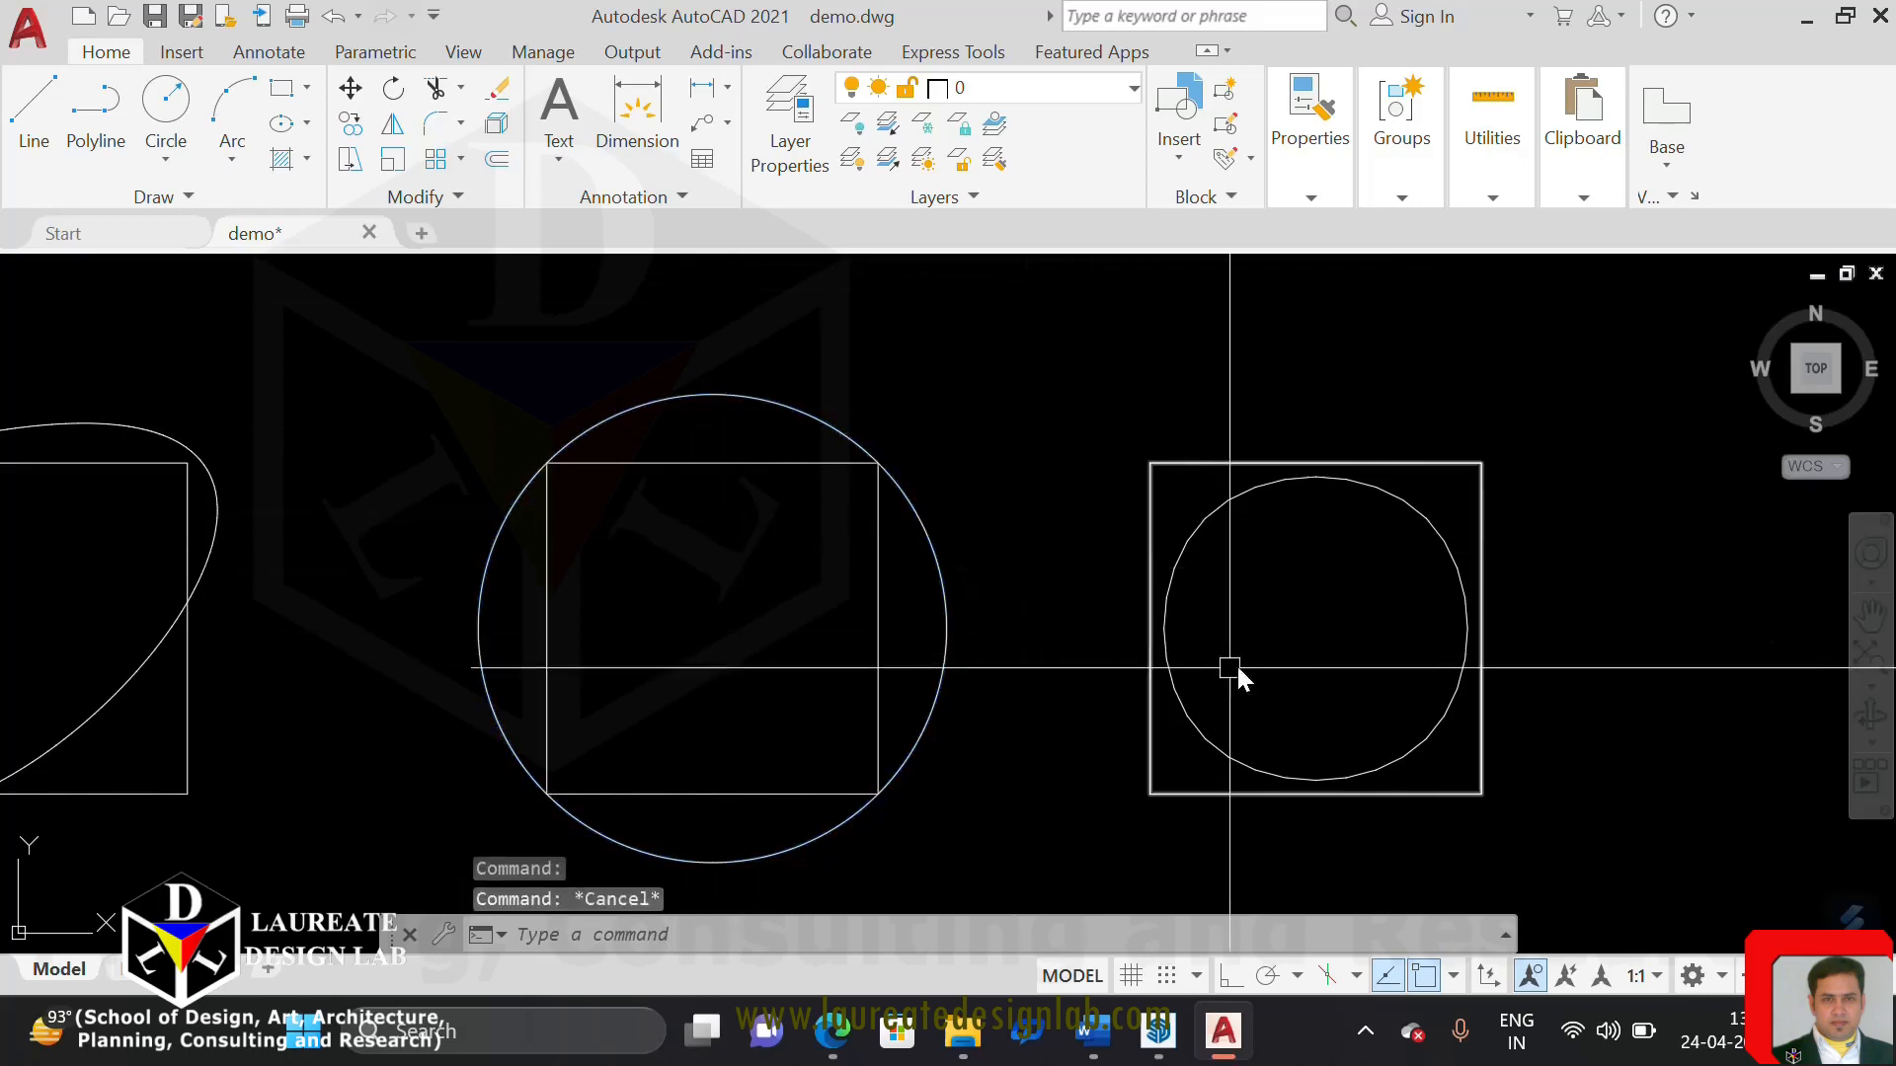
# Draw a red circle from the centre of the fourth square out to the uppermost point of the spline-fitted polyline
pyautogui.moveTo(1234, 663); pyautogui.dragTo(1045, 641, button='middle')
pyautogui.scroll(2, 1113, 622)
pyautogui.write('c')
pyautogui.press('Return')
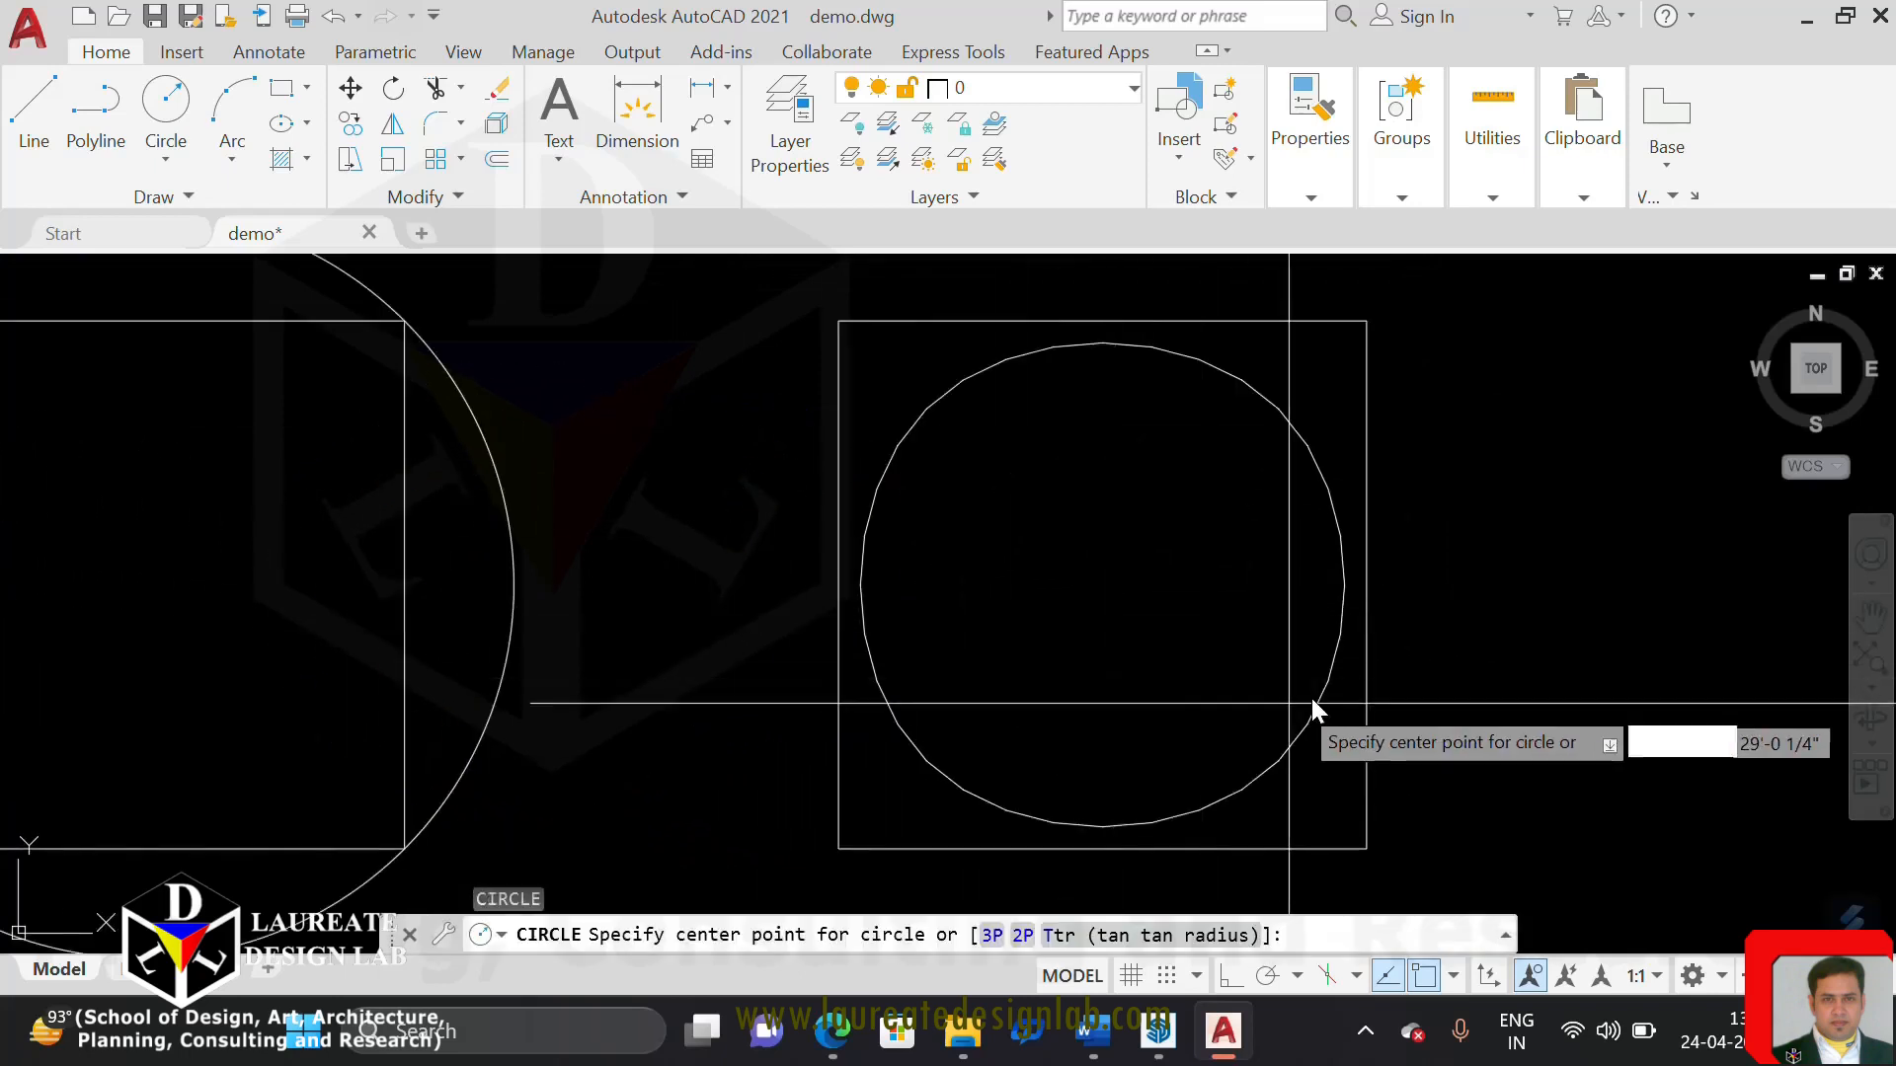
pyautogui.click(1103, 586)
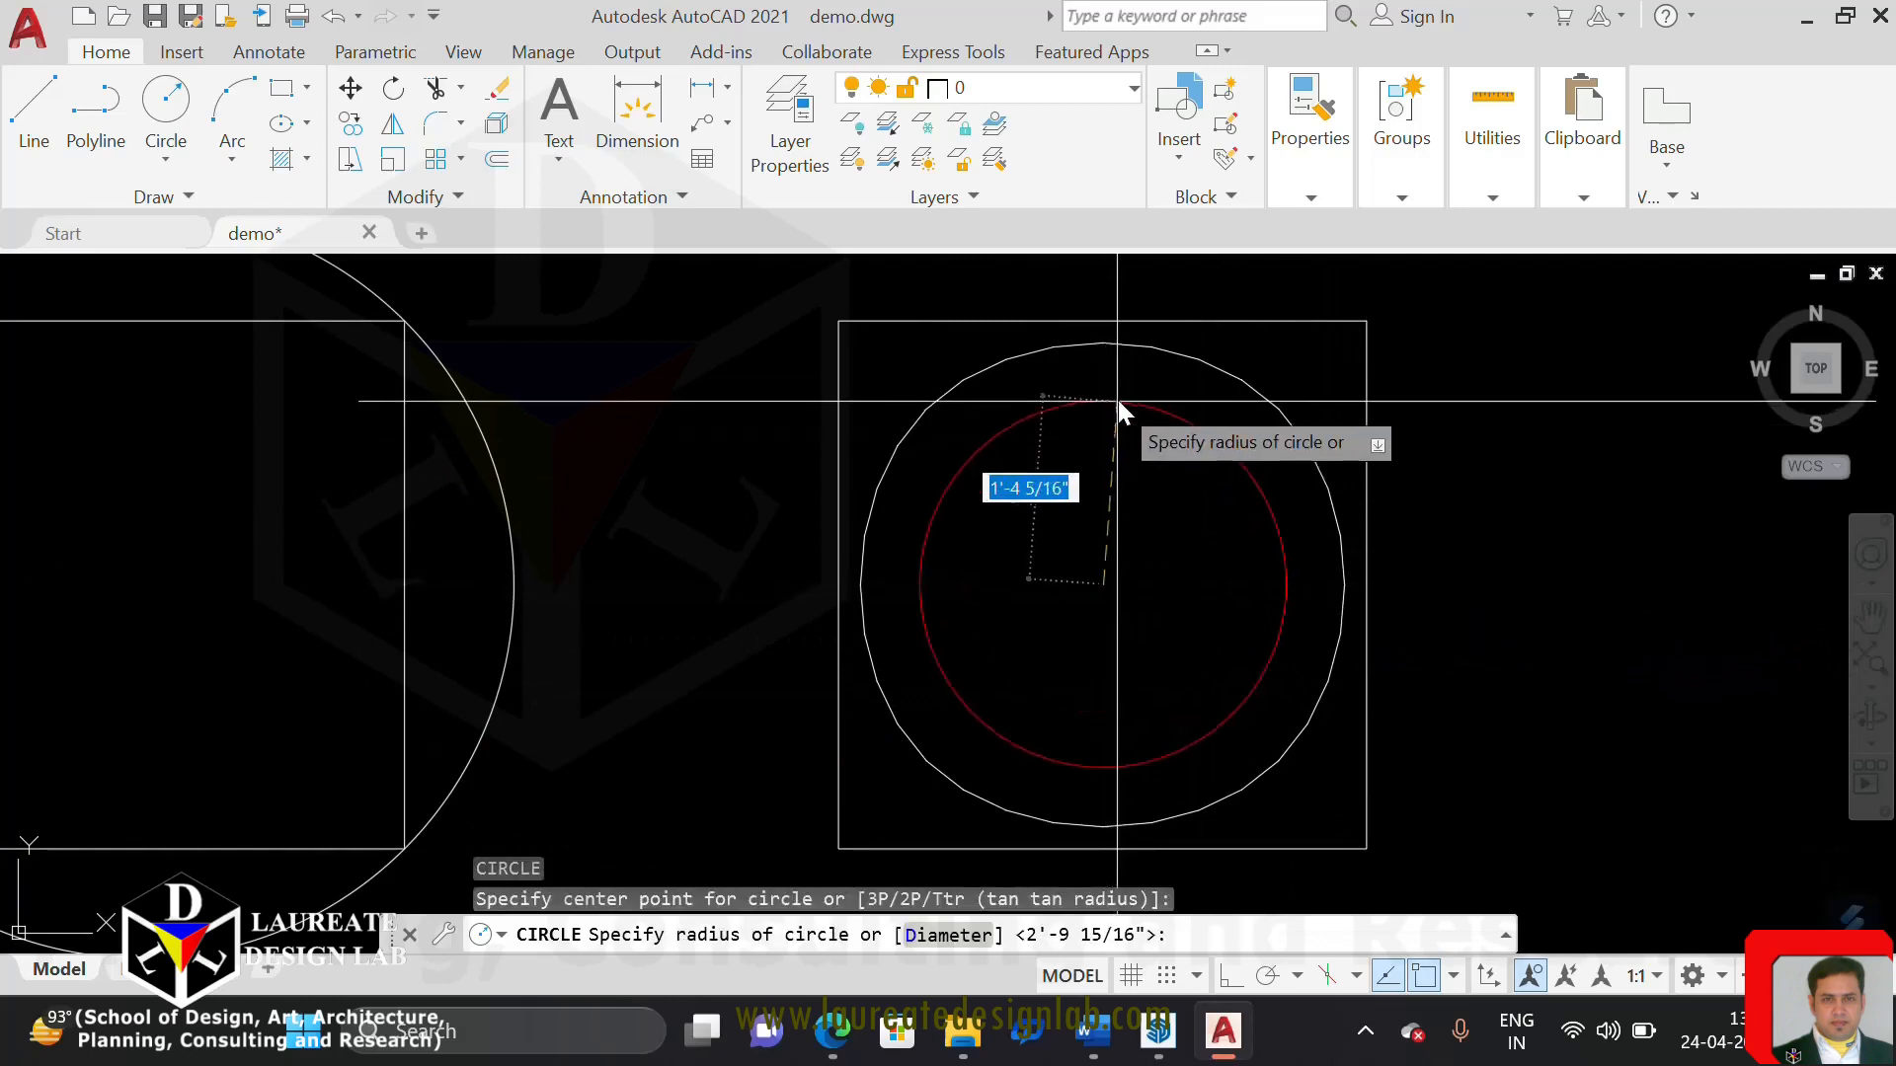
pyautogui.click(1114, 342)
# Select the red circle in the fourth square and examine up close where it deviates from the spline-fitted polyline
pyautogui.scroll(5, 990, 372)
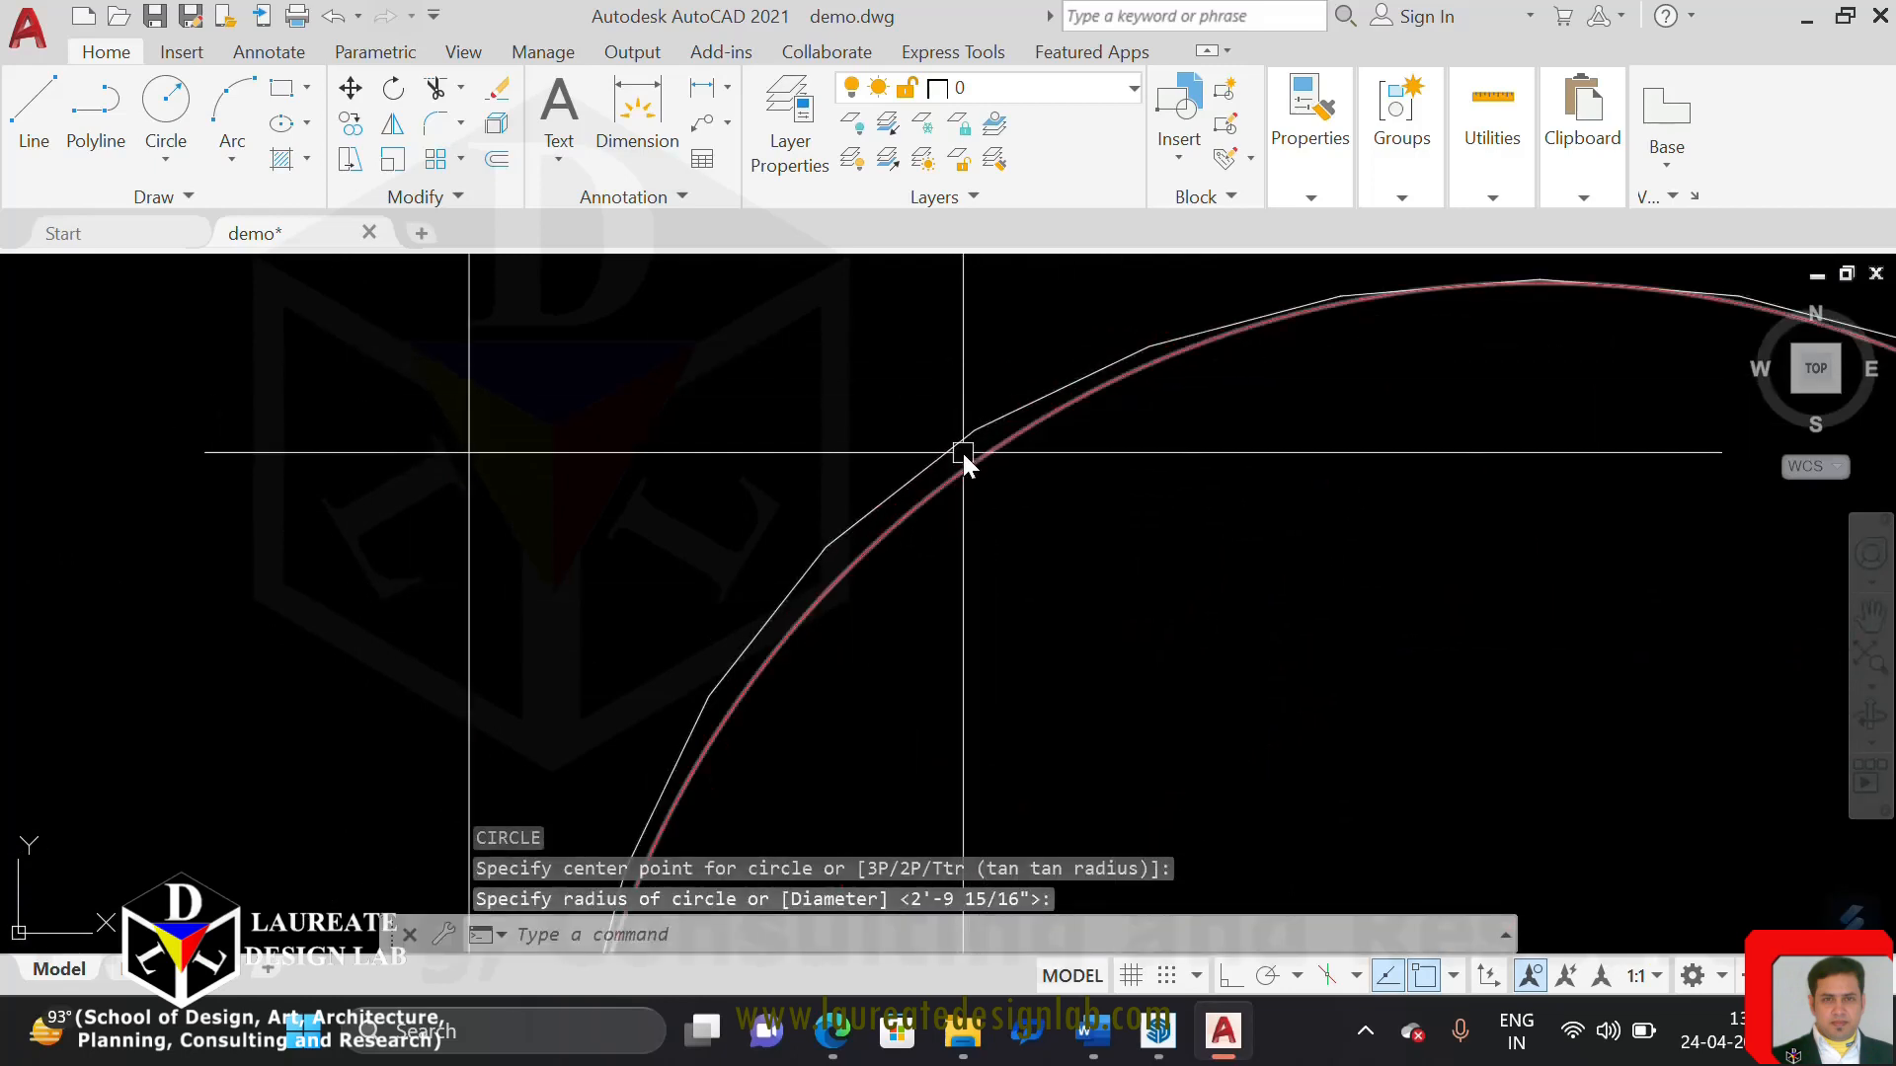
pyautogui.scroll(-3, 948, 454)
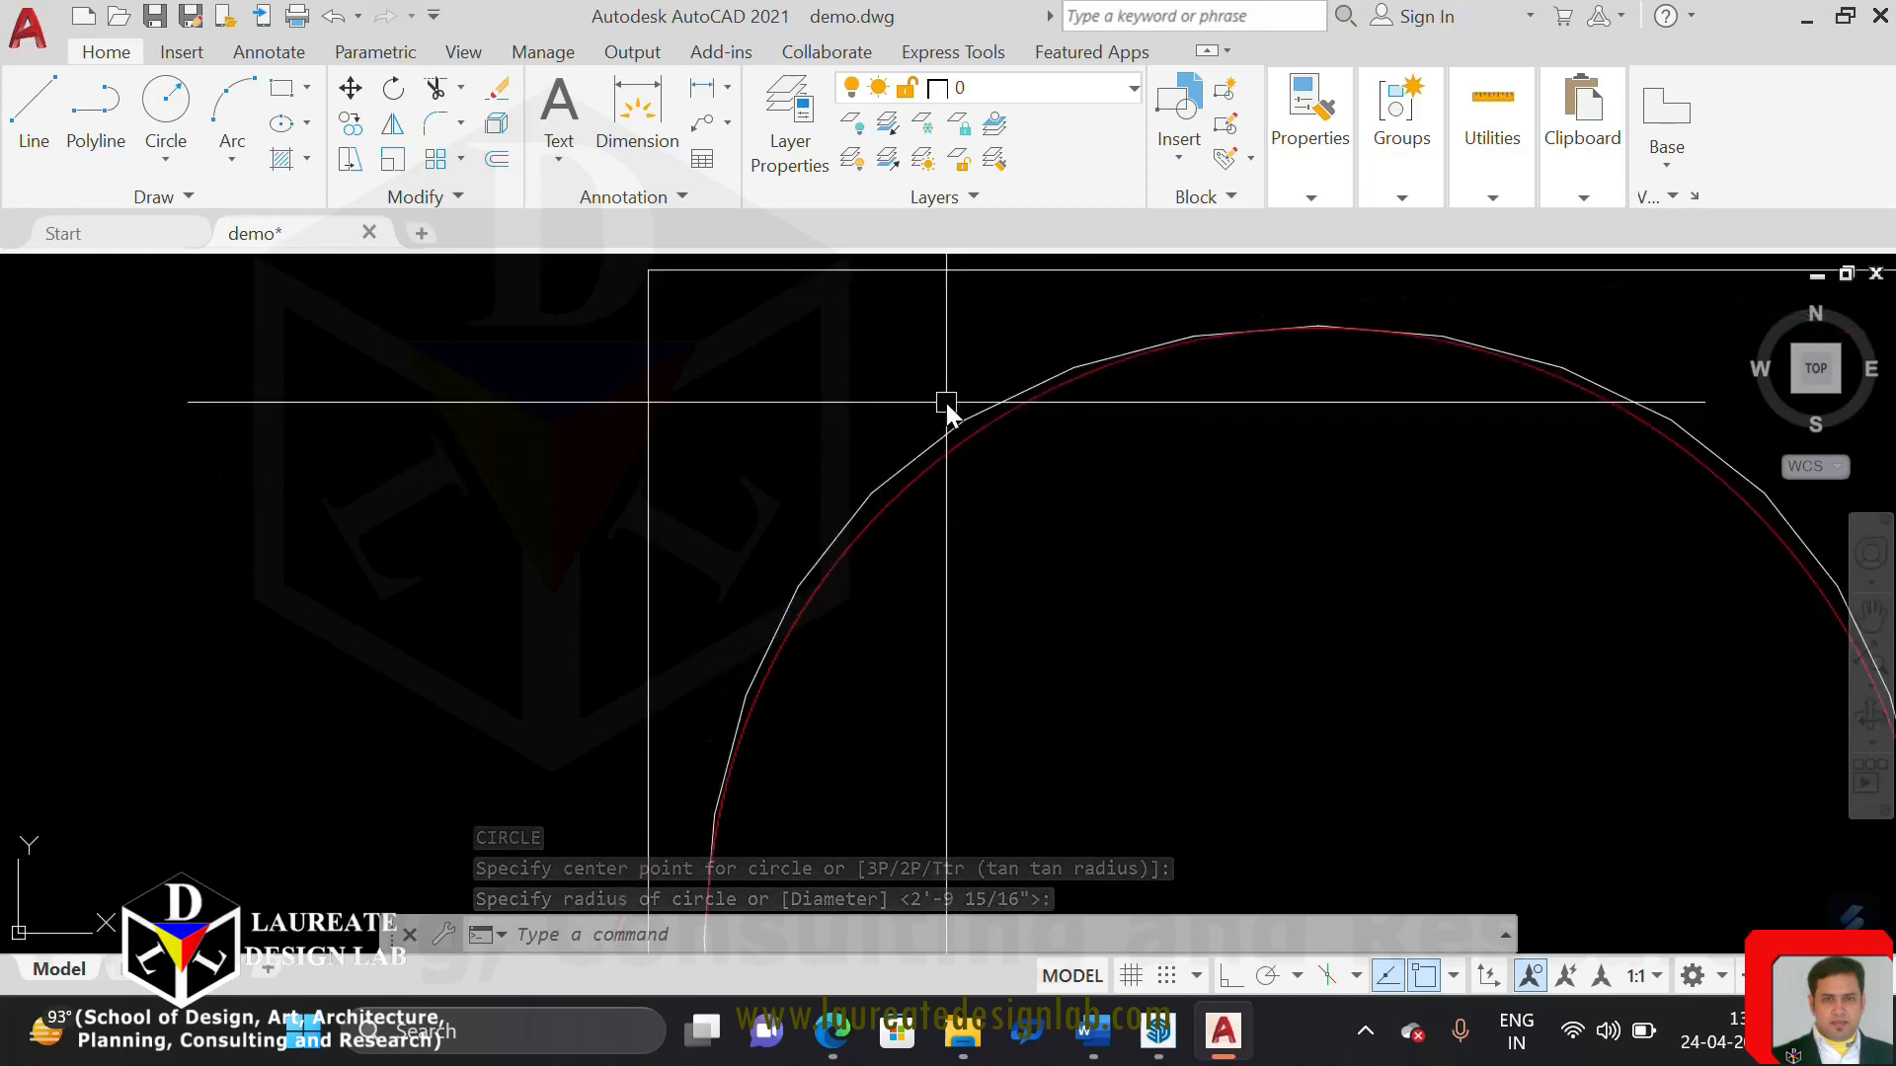
pyautogui.scroll(3, 956, 441)
pyautogui.click(958, 439)
pyautogui.scroll(-8, 958, 439)
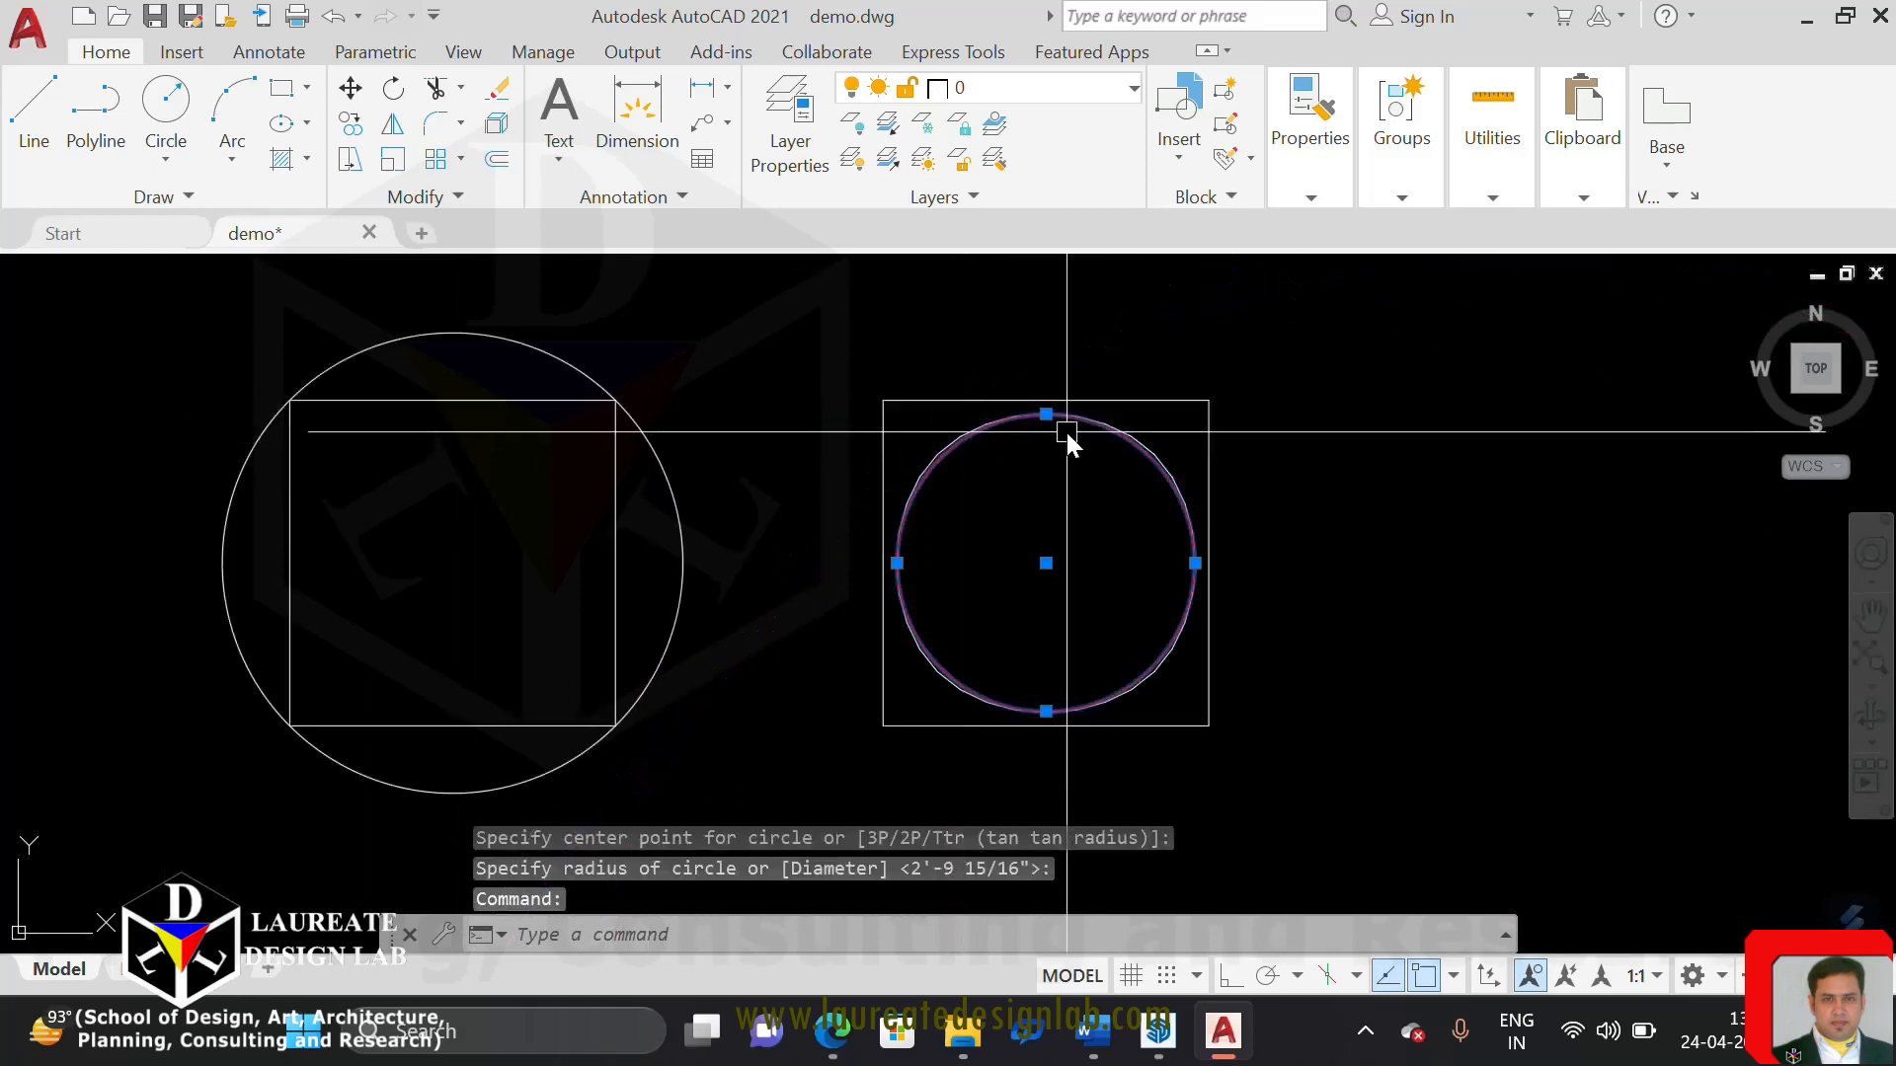
pyautogui.scroll(6, 1067, 462)
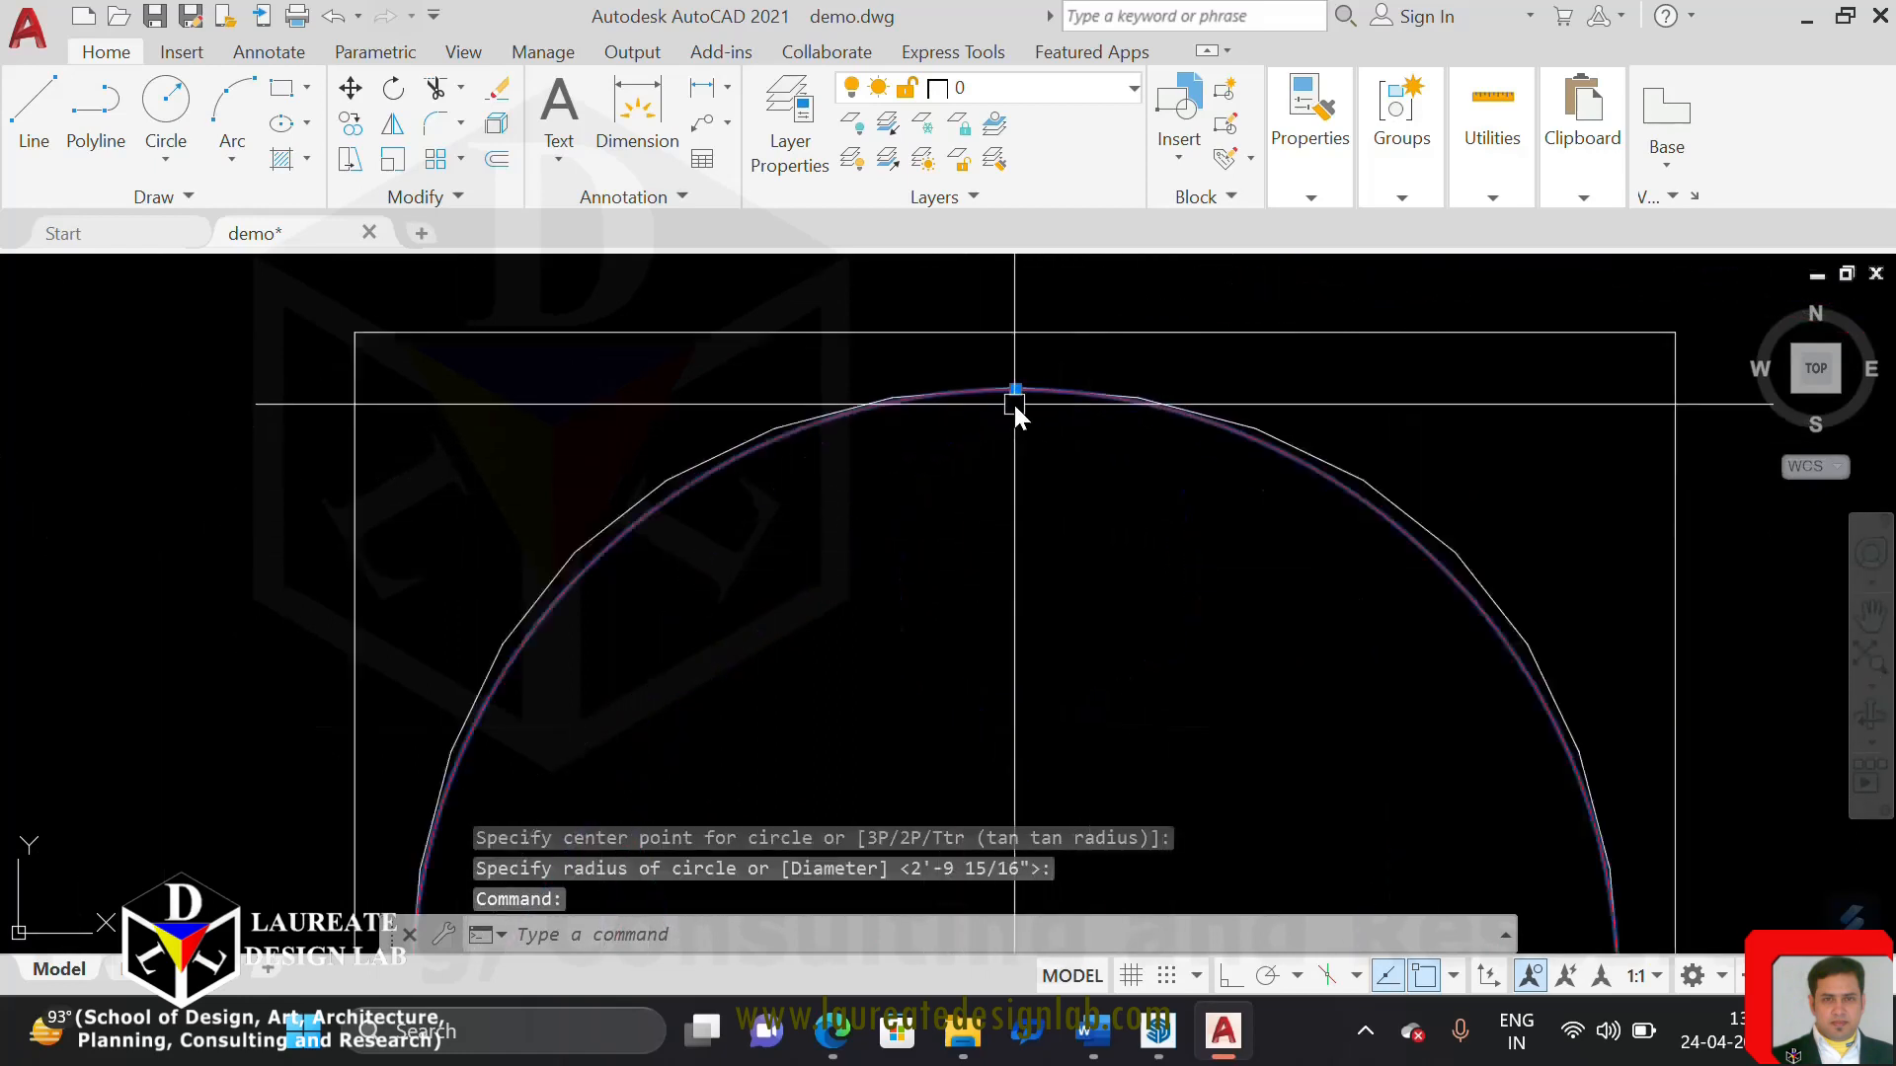
pyautogui.scroll(4, 822, 449)
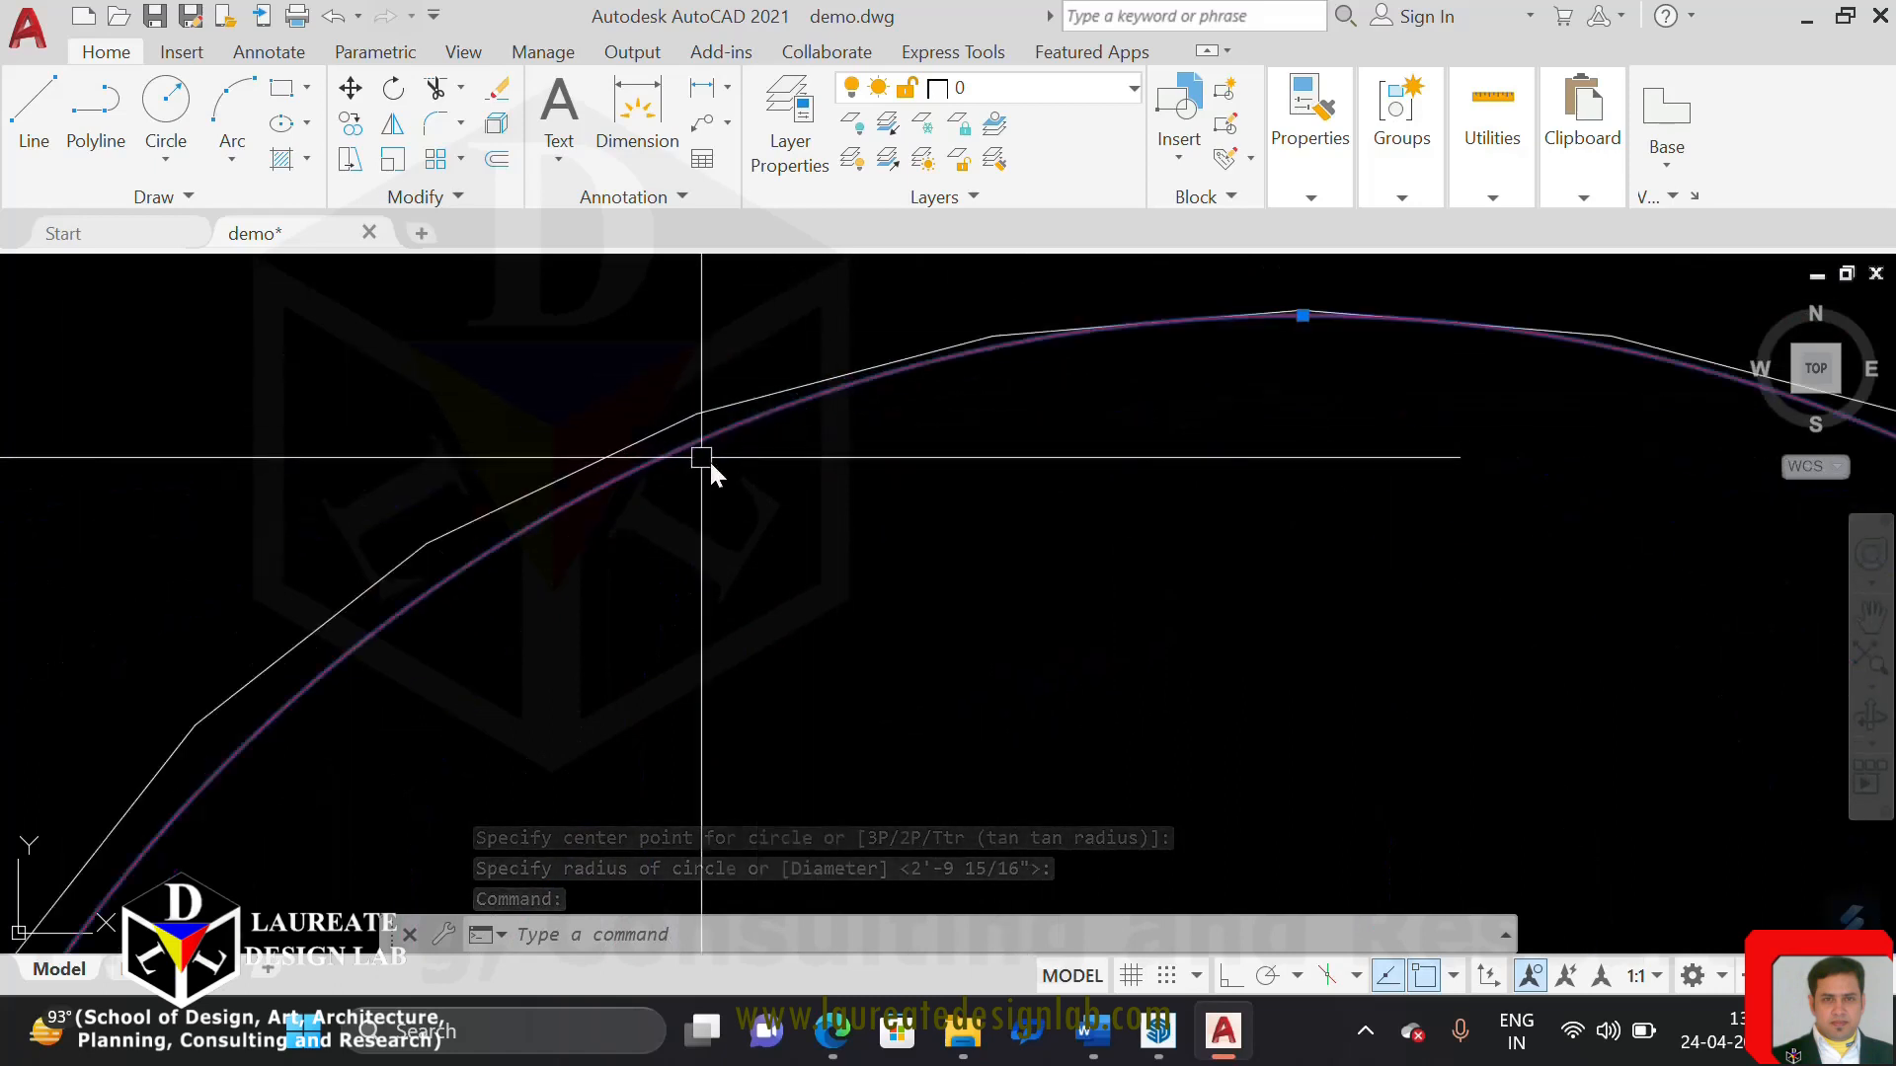
pyautogui.press('Escape')
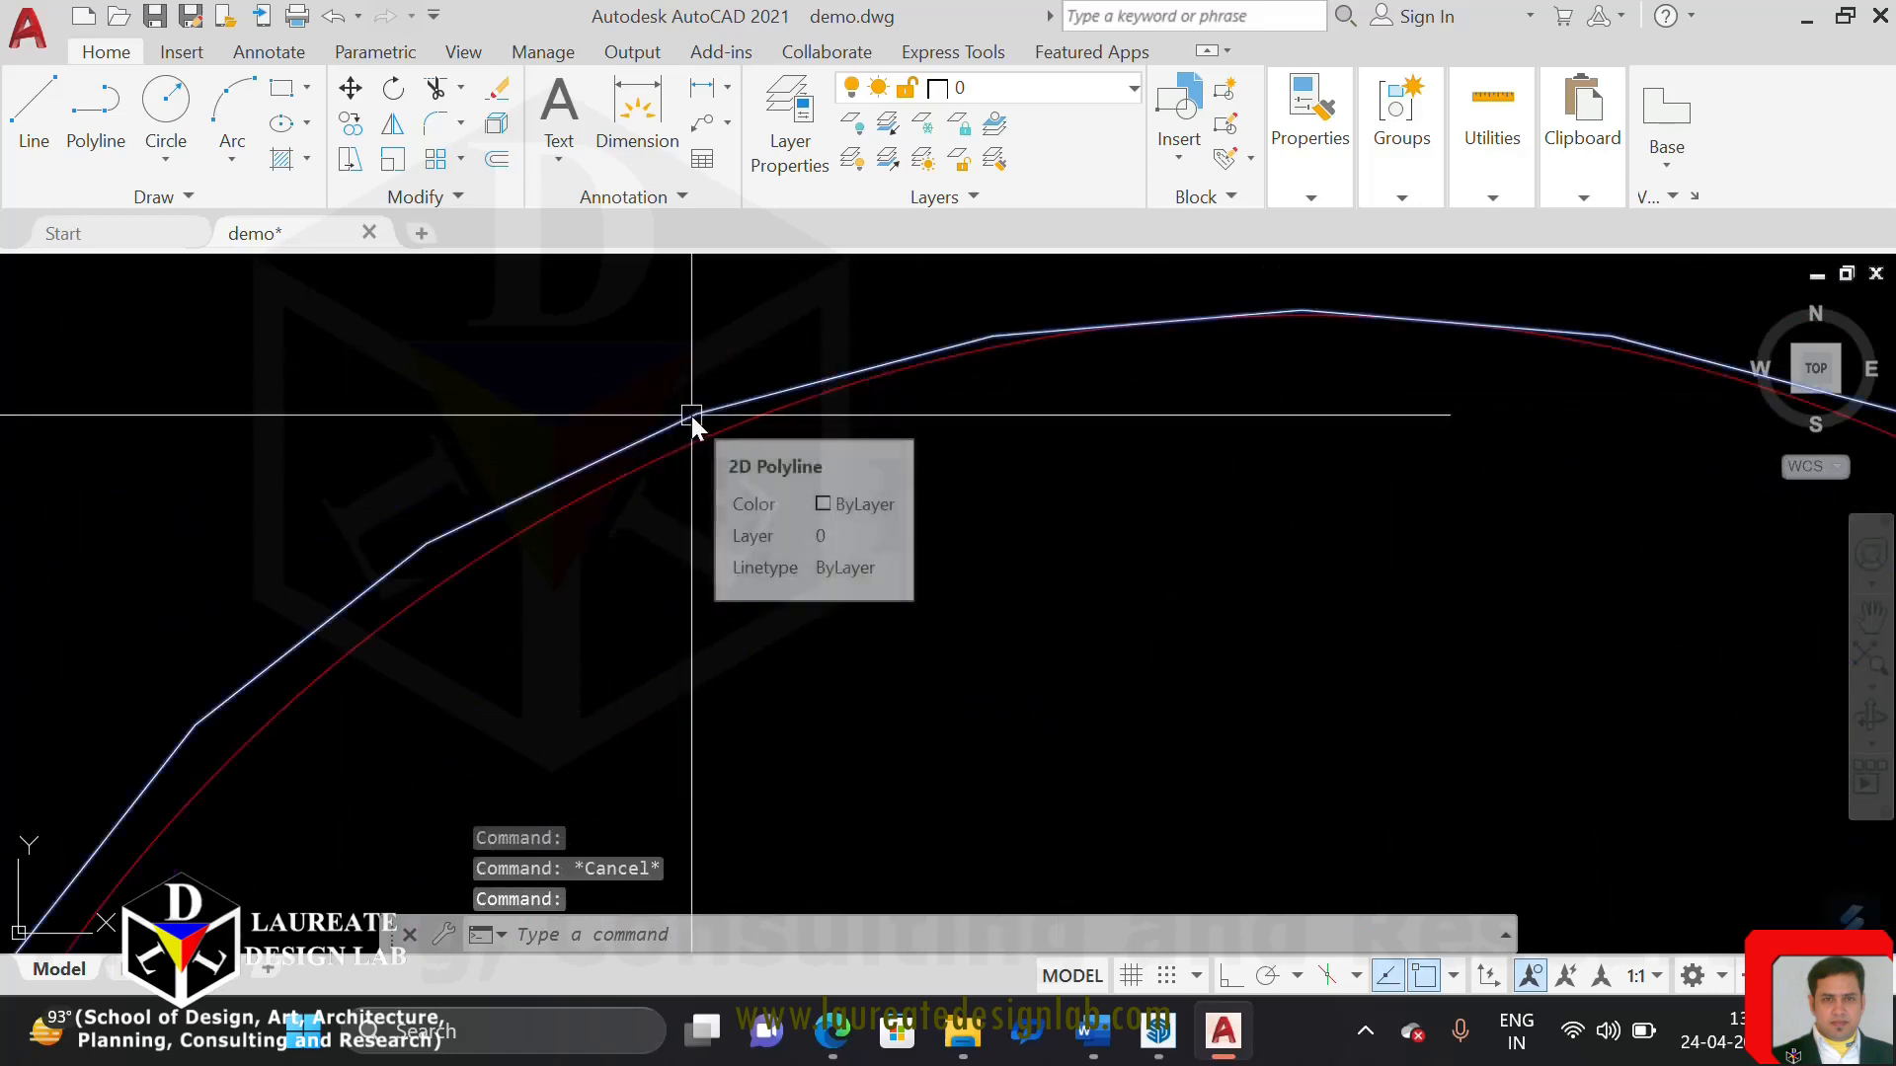
# Examine the spline-fitted polyline's segments against the red circle along the upper part of the fourth square
pyautogui.press('Escape')
pyautogui.scroll(-5, 703, 421)
pyautogui.scroll(7, 574, 439)
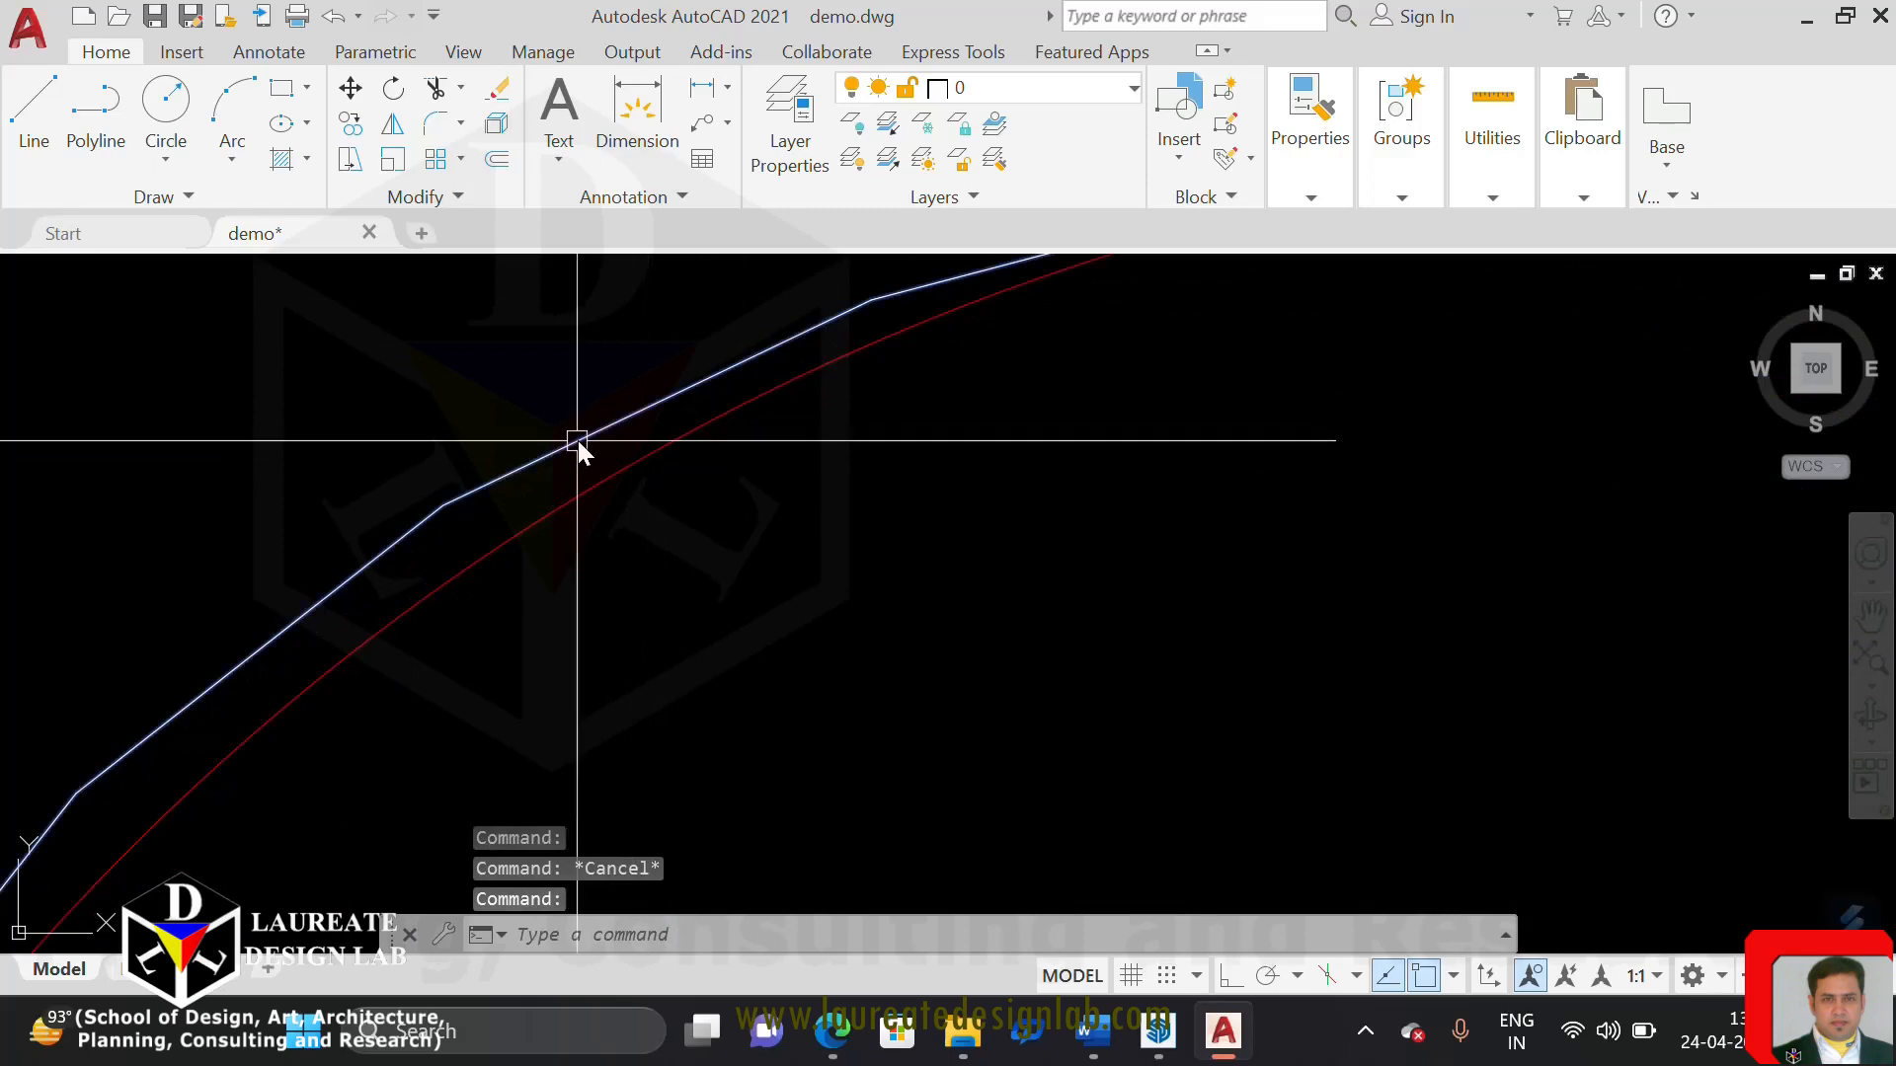
pyautogui.scroll(-5, 593, 441)
pyautogui.scroll(7, 583, 449)
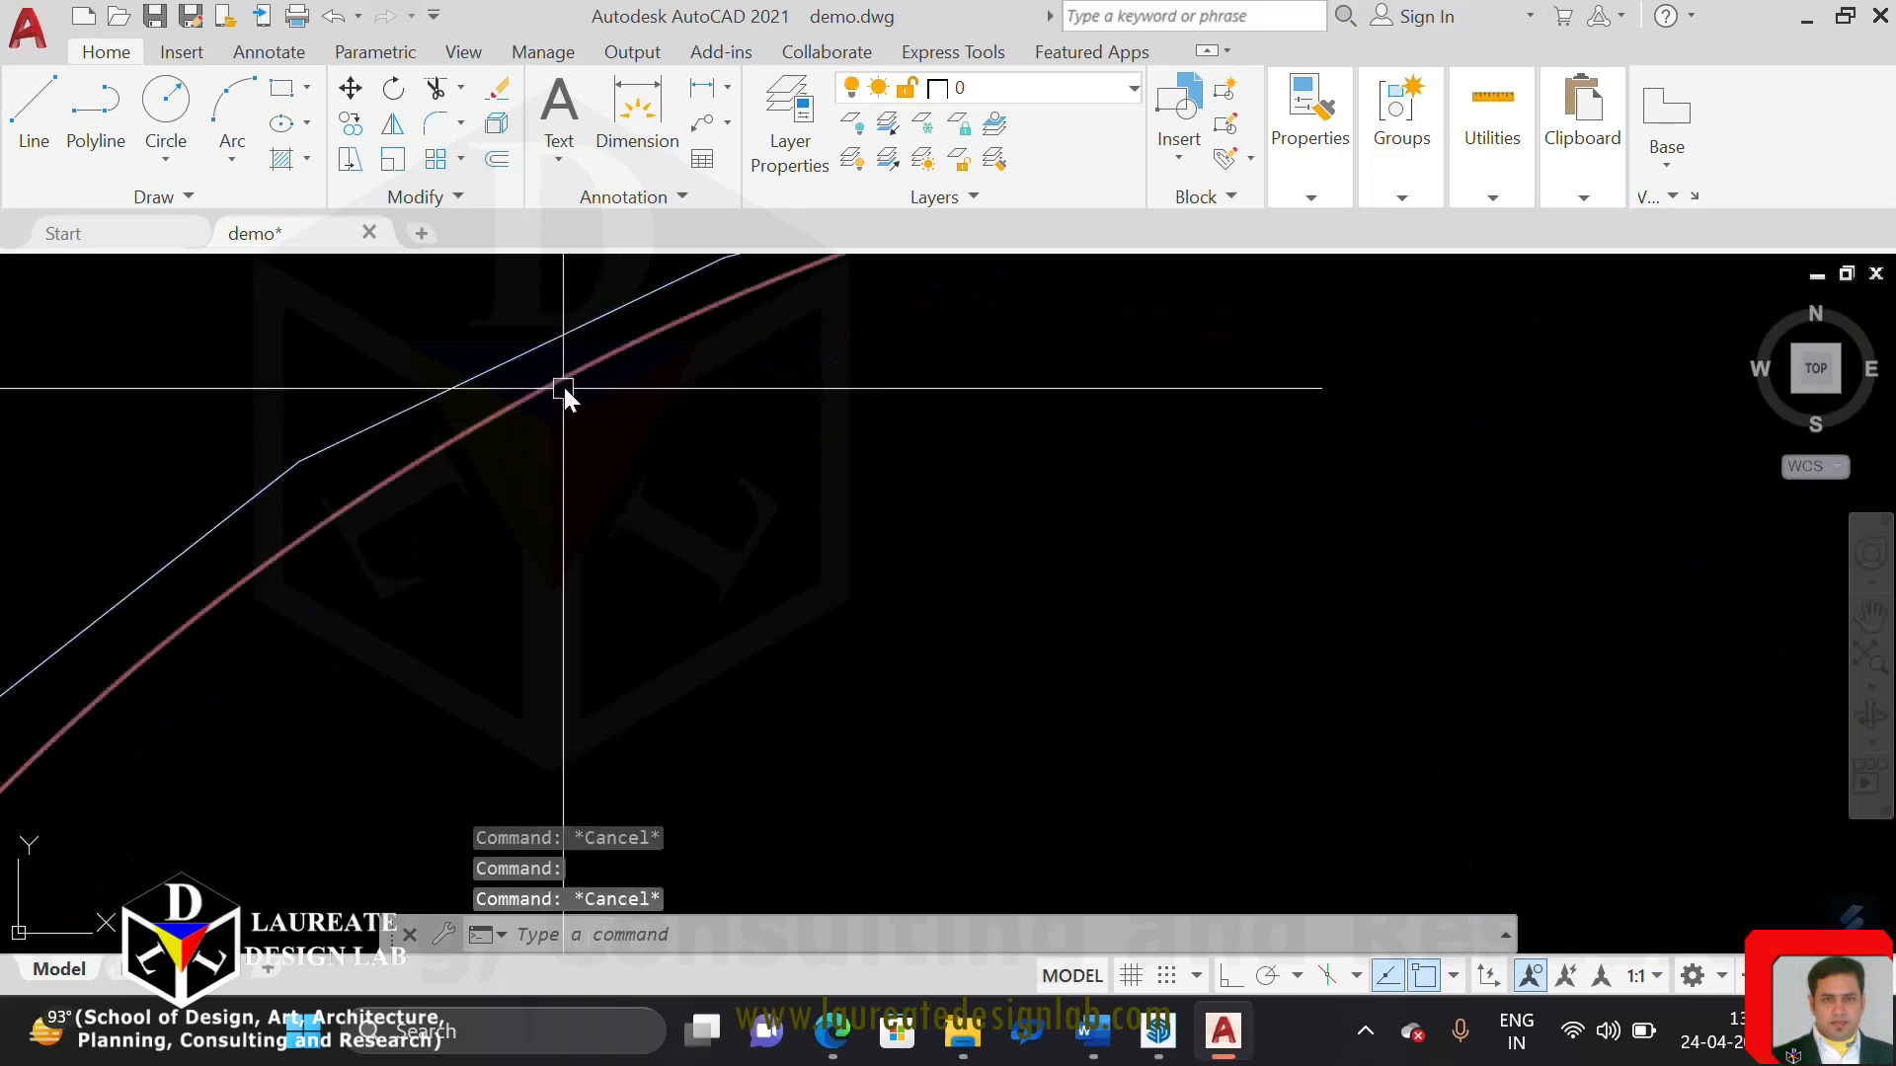
pyautogui.scroll(-7, 578, 440)
pyautogui.moveTo(887, 486); pyautogui.dragTo(1085, 444, button='middle')
pyautogui.press('Escape')
pyautogui.scroll(2, 890, 423)
pyautogui.scroll(-2, 827, 453)
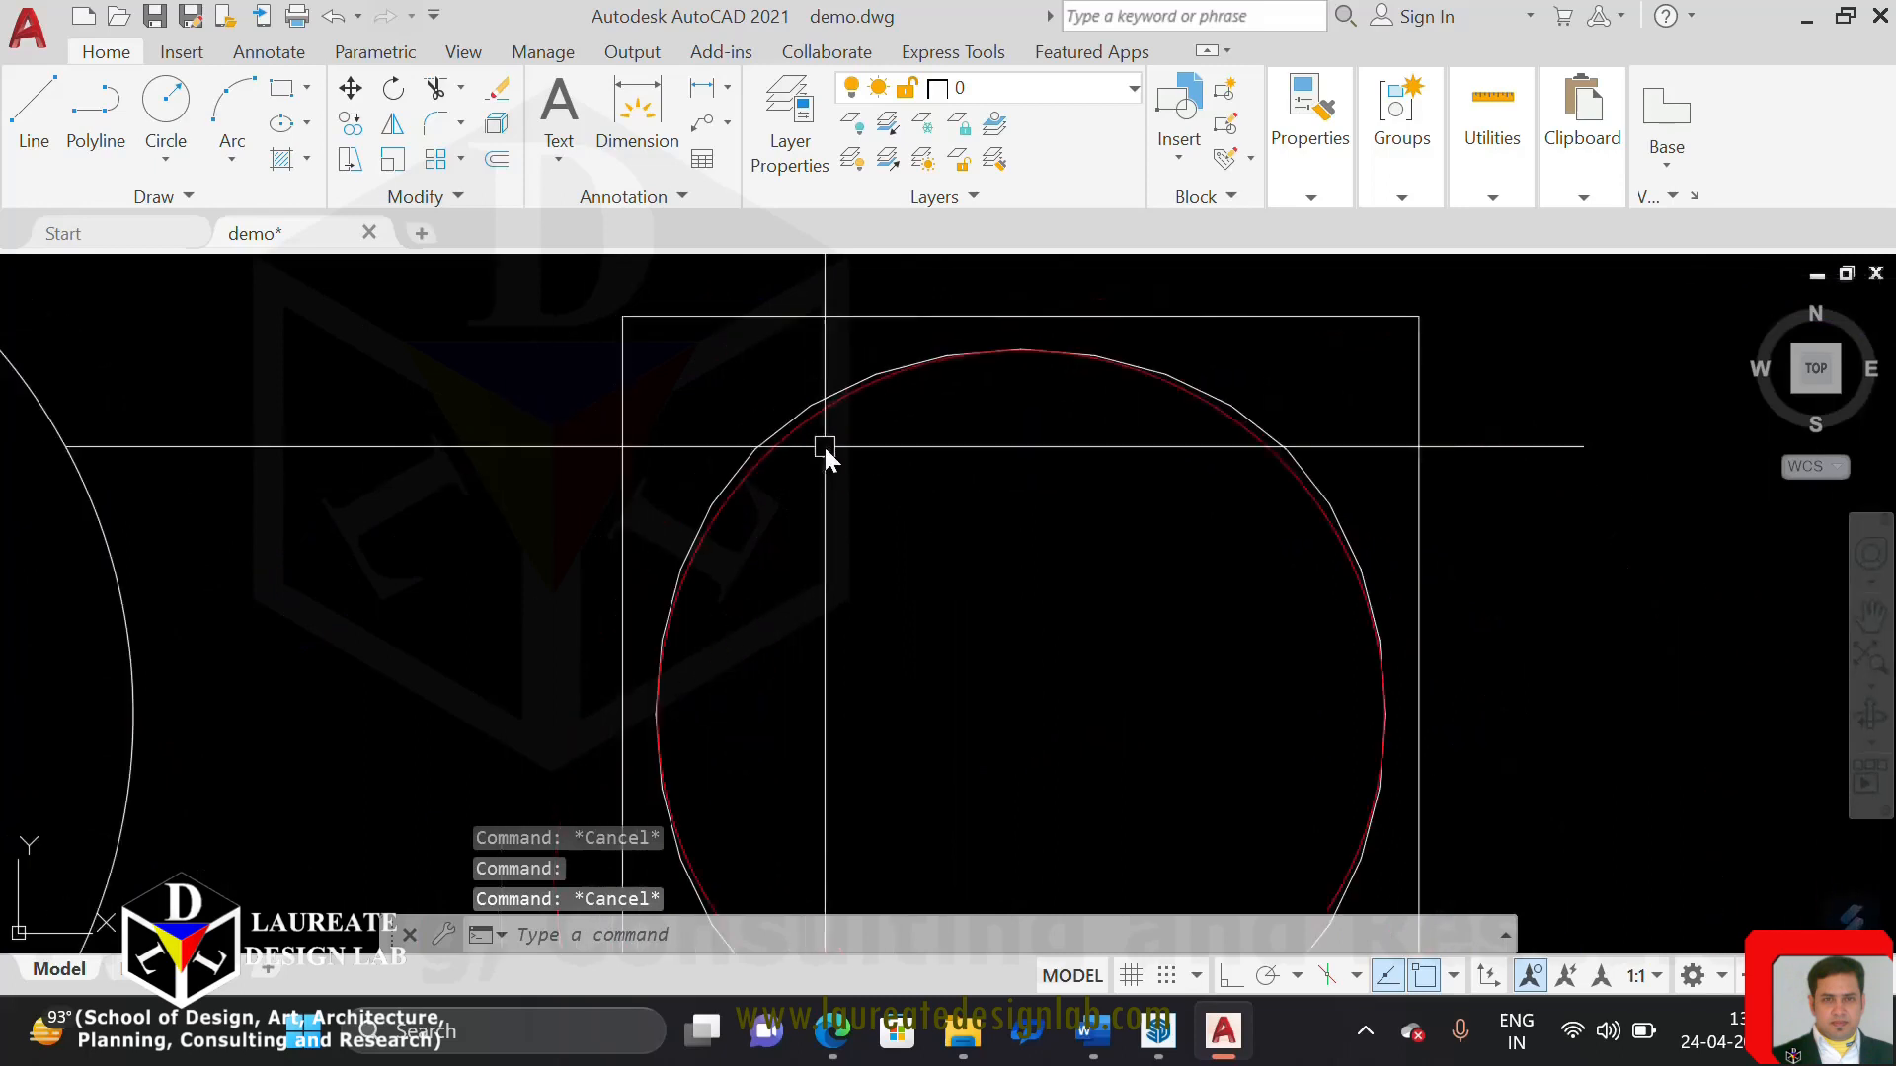
pyautogui.moveTo(1197, 508); pyautogui.dragTo(1037, 529, button='middle')
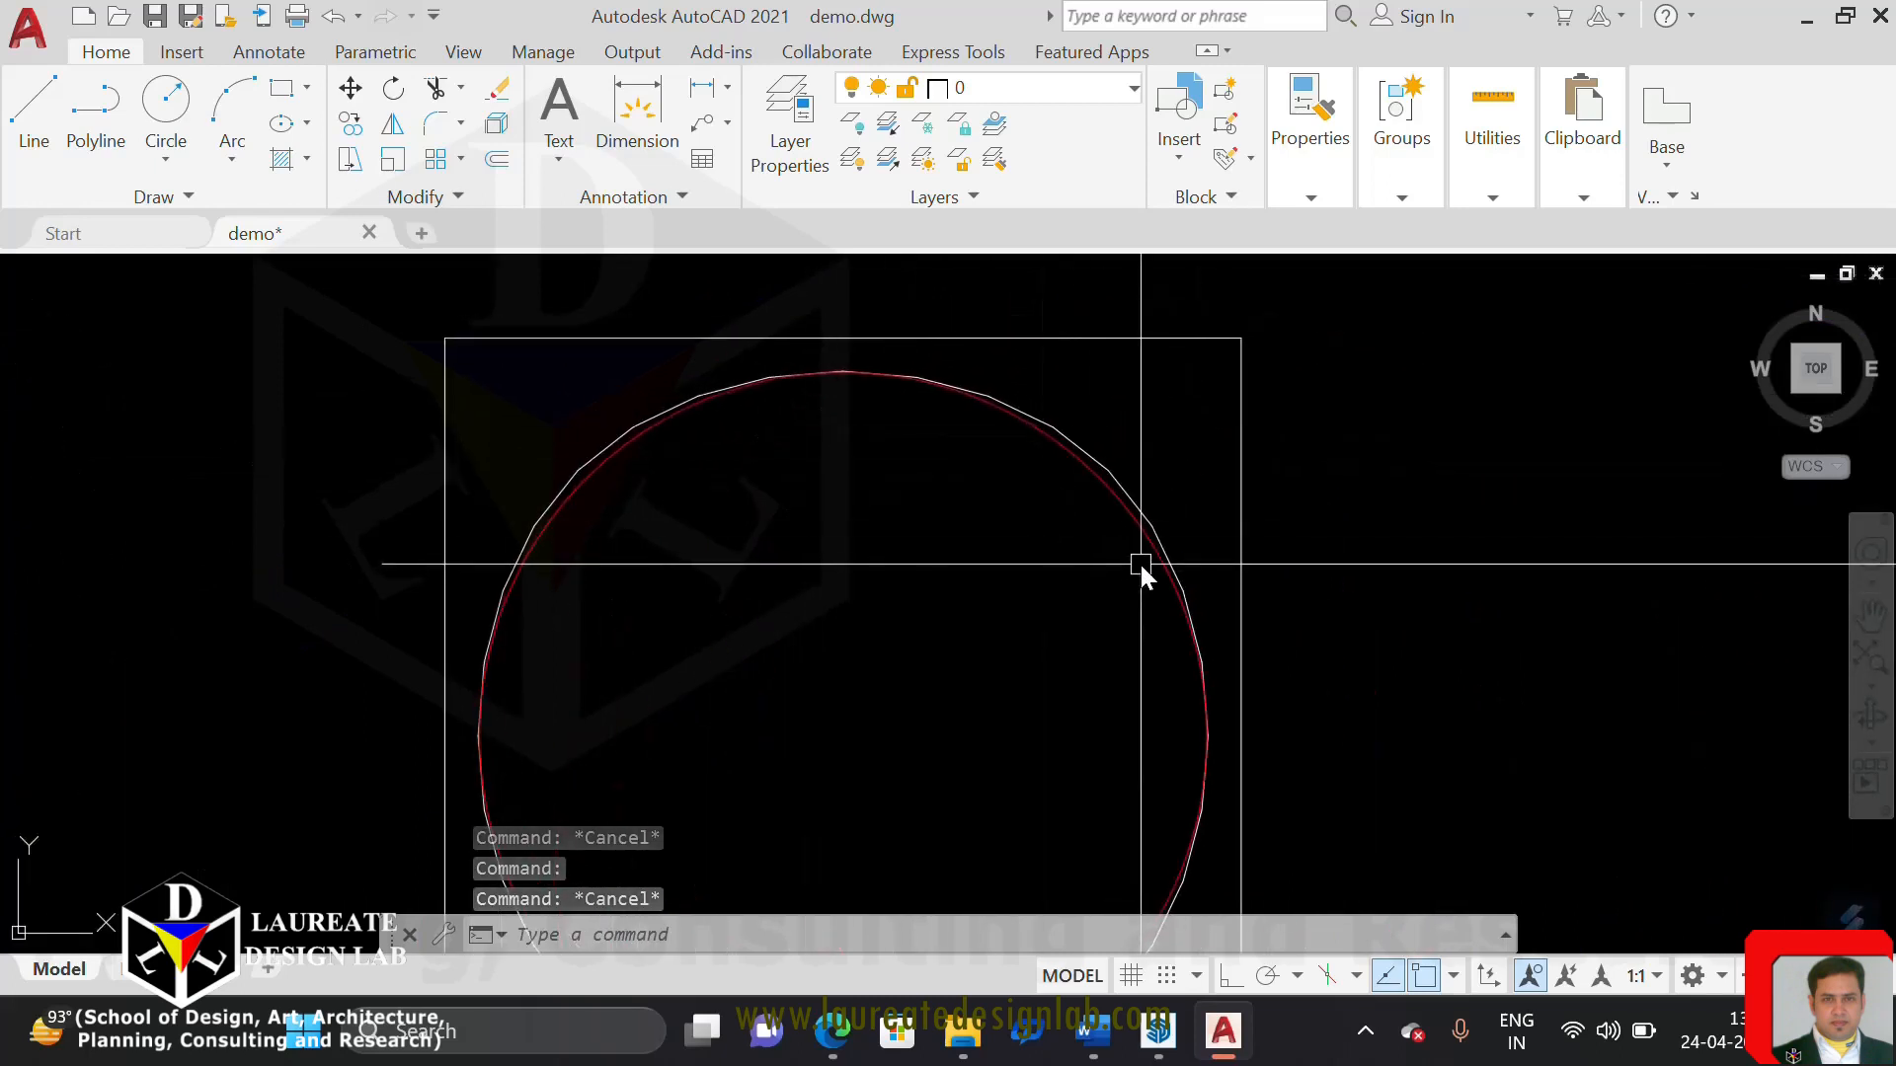
# List the properties of the red circle in the fourth square to read its radius, circumference and area
pyautogui.moveTo(1139, 560); pyautogui.dragTo(1221, 562, button='middle')
pyautogui.scroll(5, 1222, 557)
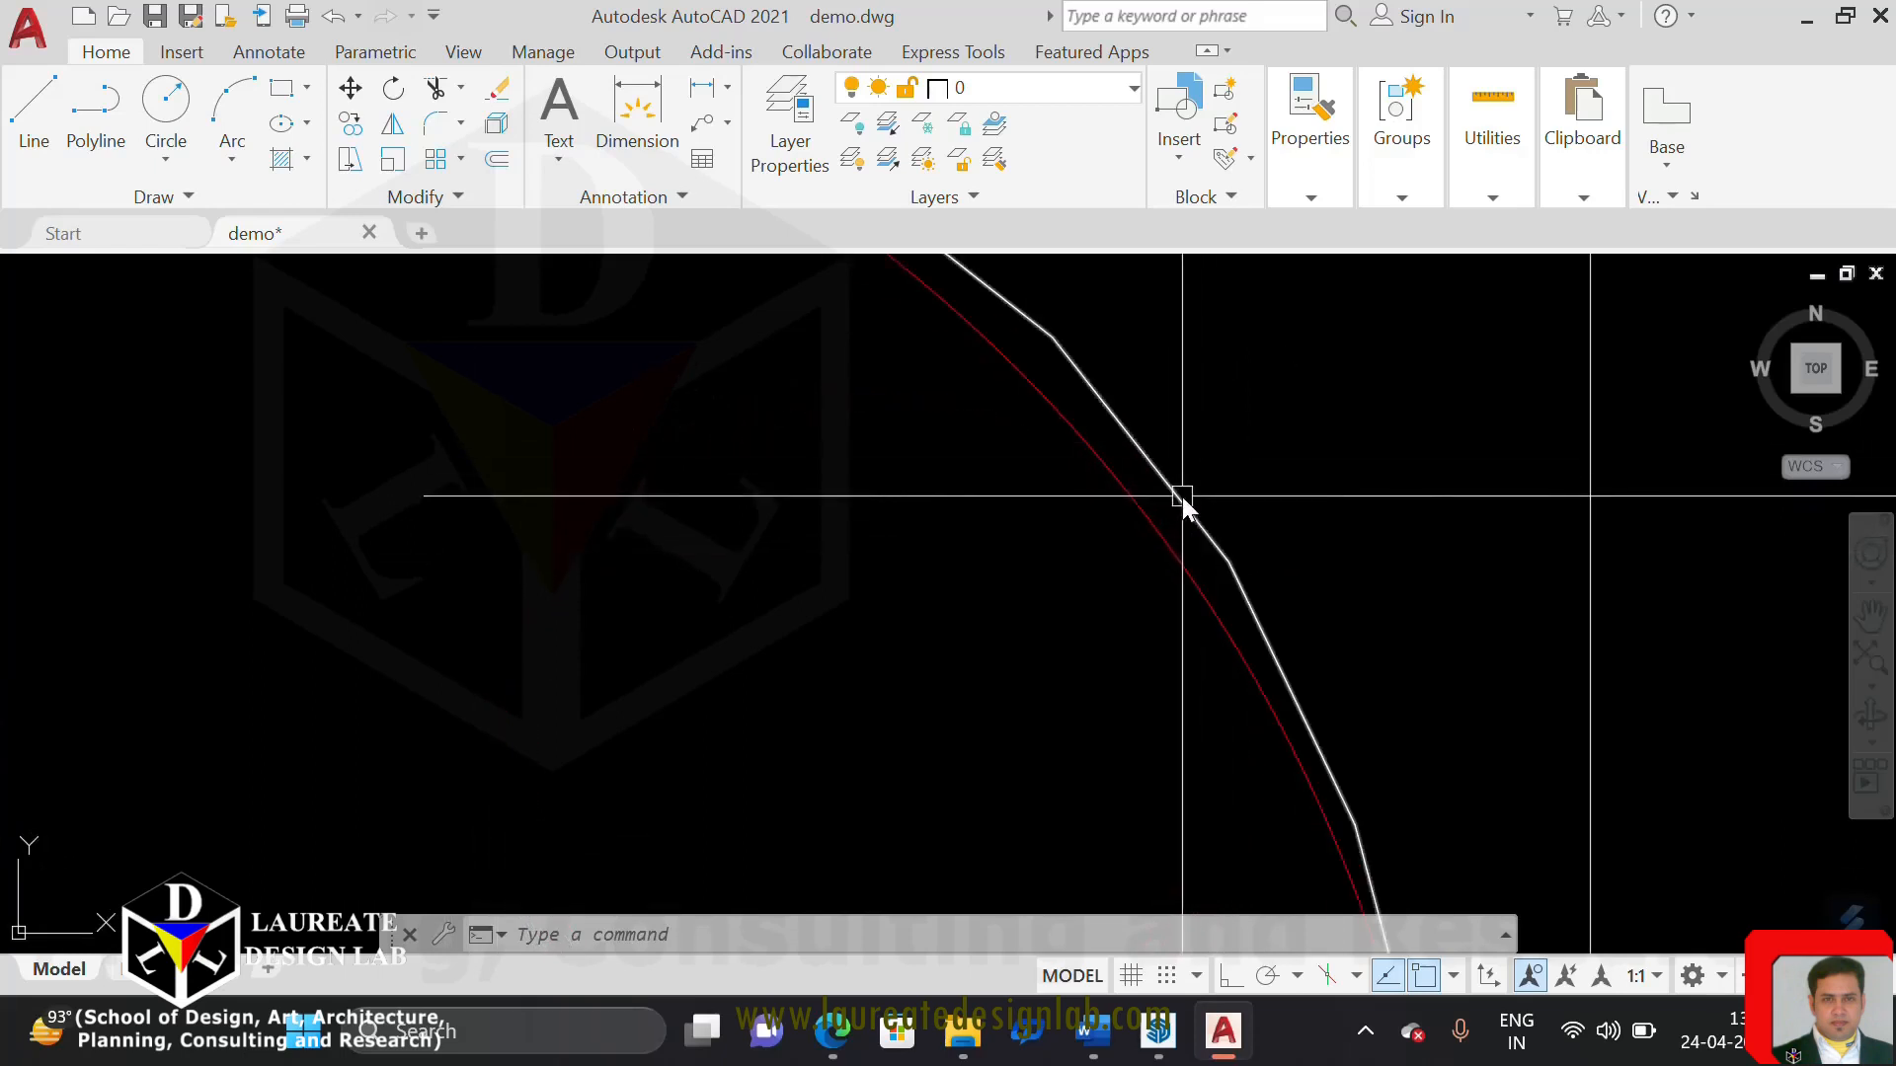
pyautogui.scroll(-1, 1183, 506)
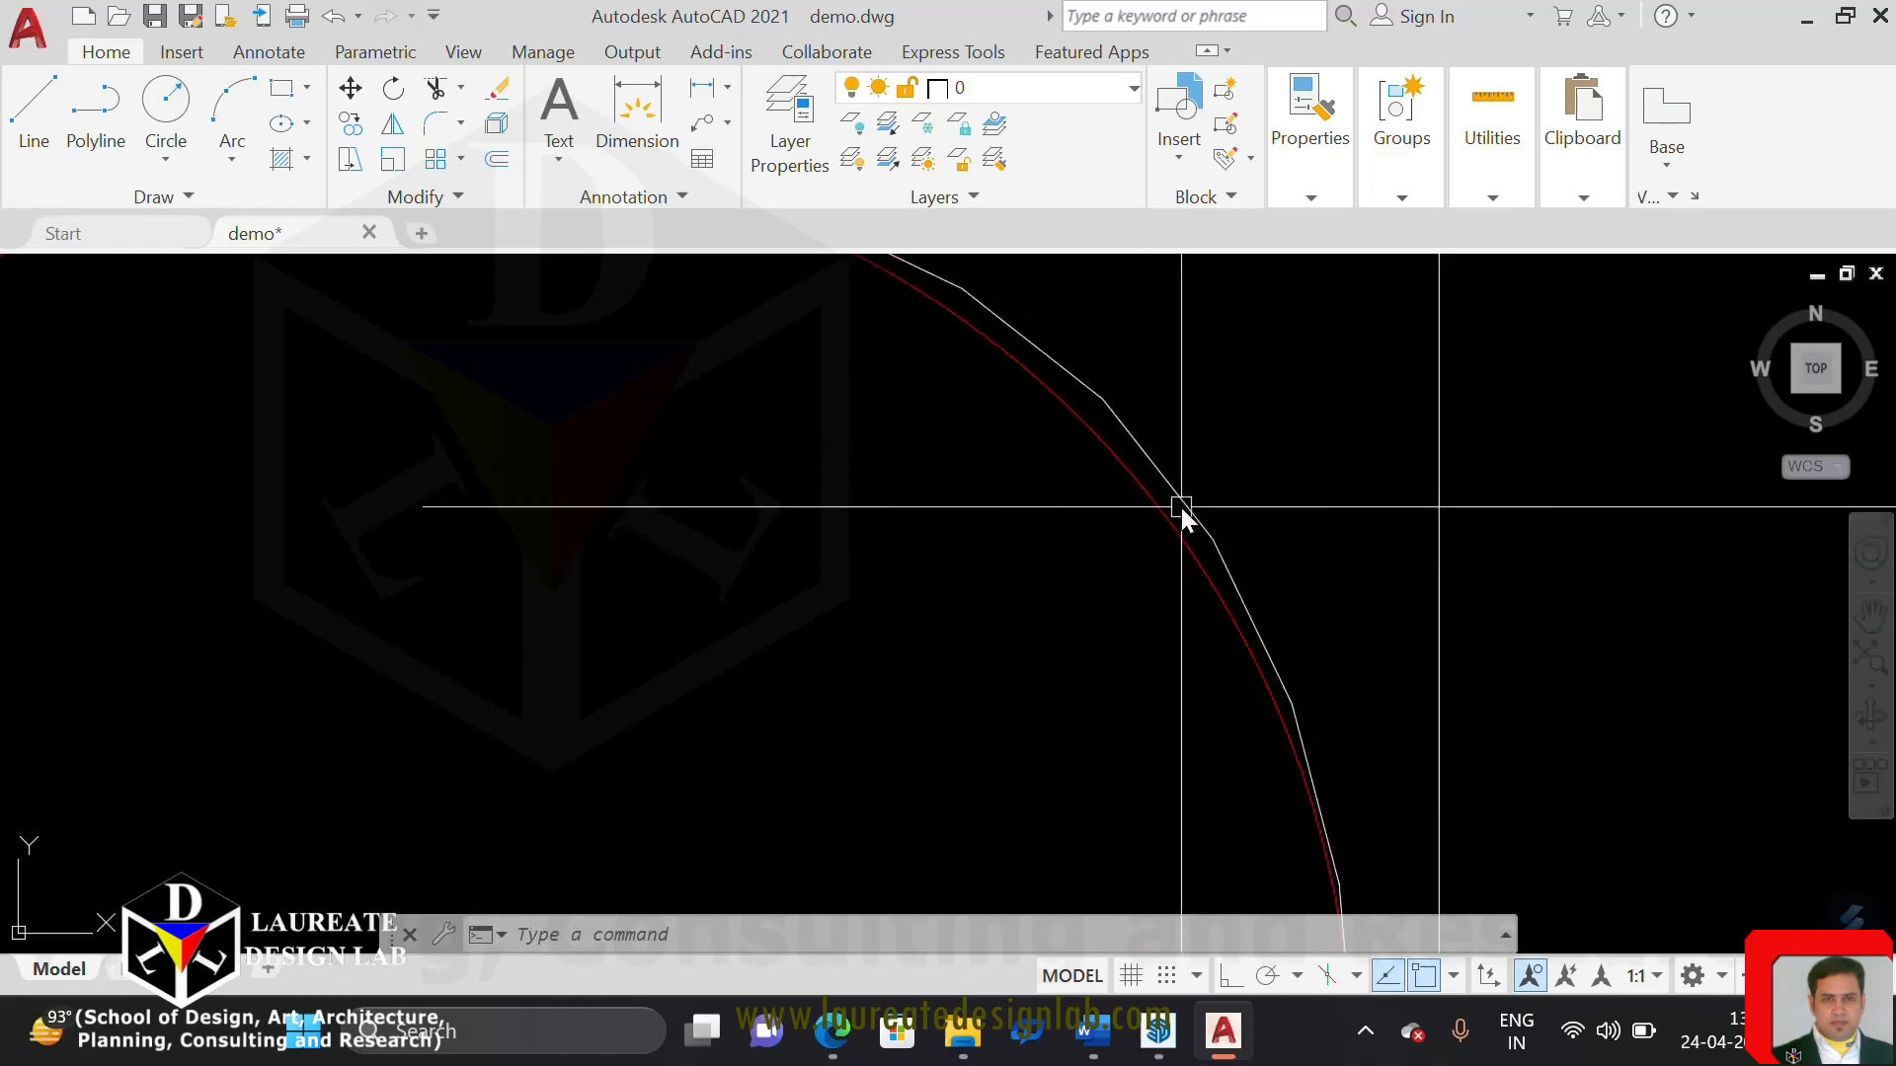
pyautogui.scroll(-5, 1163, 522)
pyautogui.scroll(3, 880, 533)
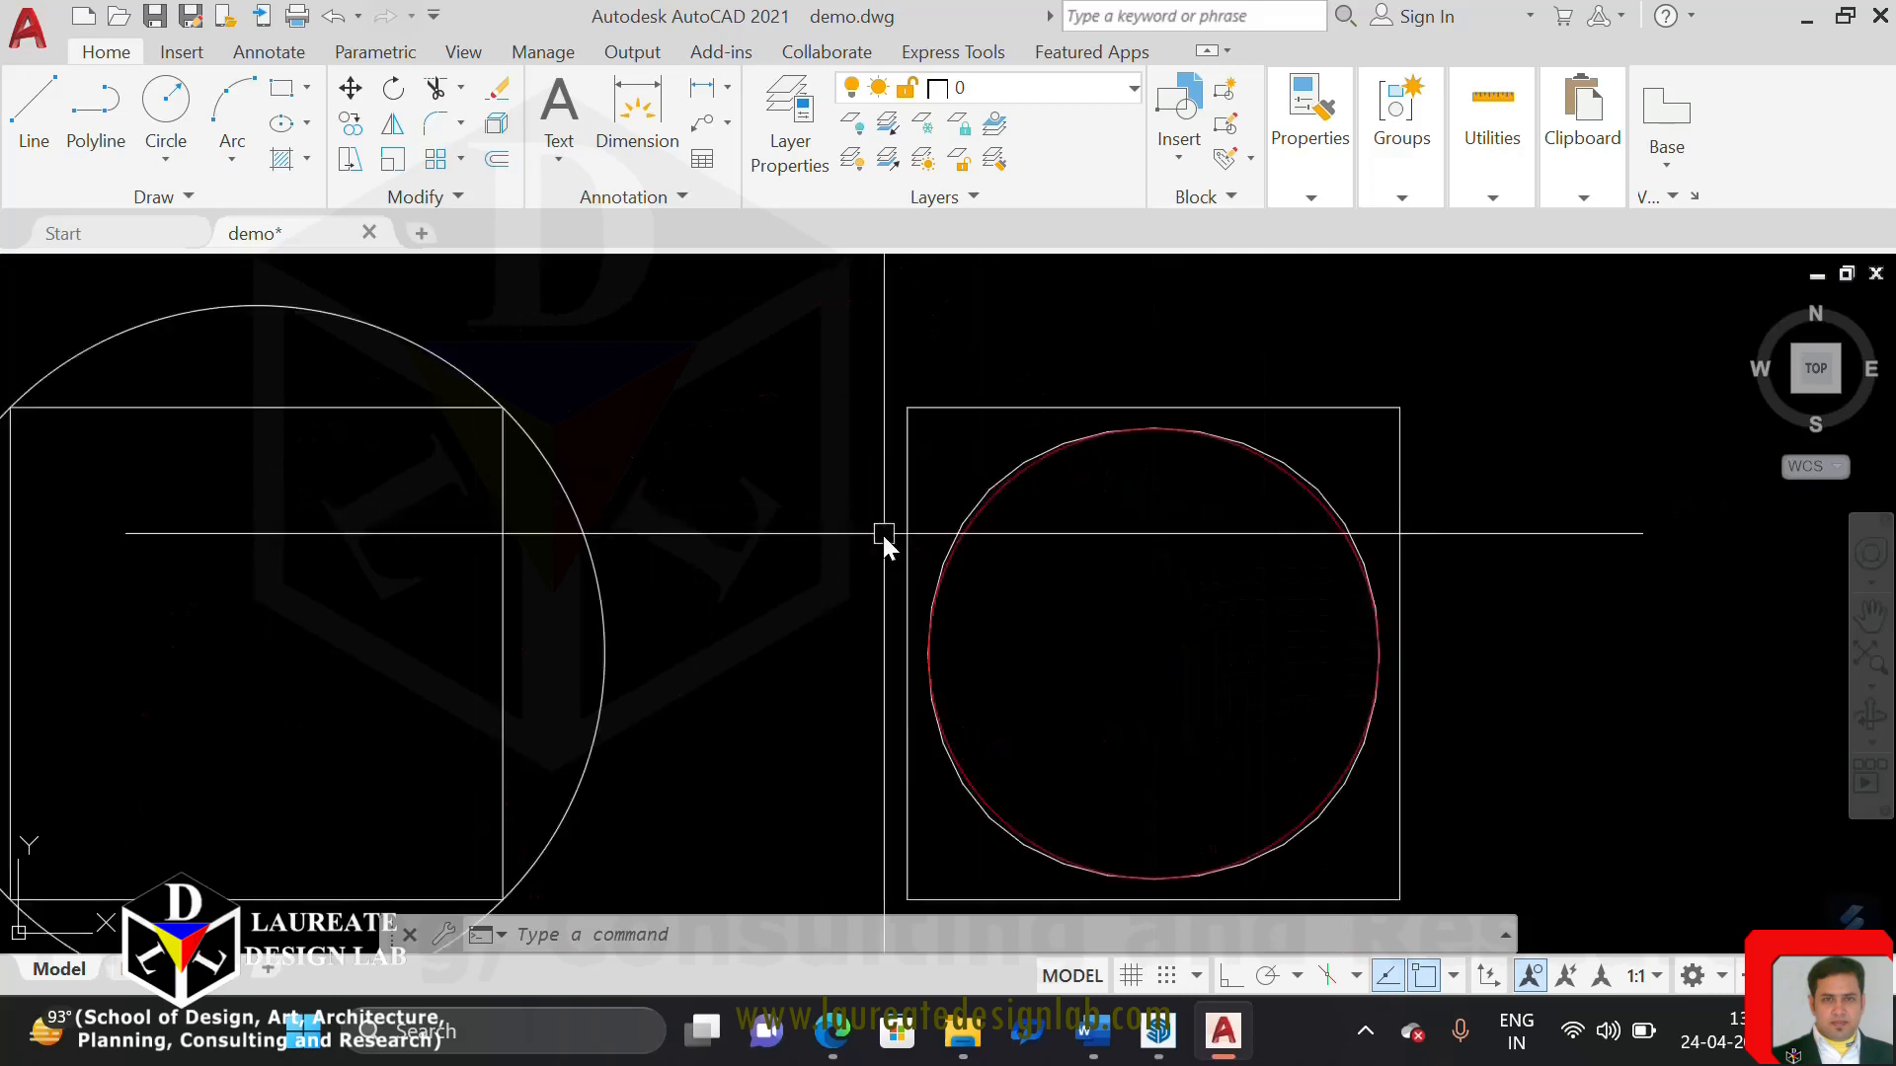
pyautogui.scroll(4, 977, 474)
pyautogui.click(1045, 507)
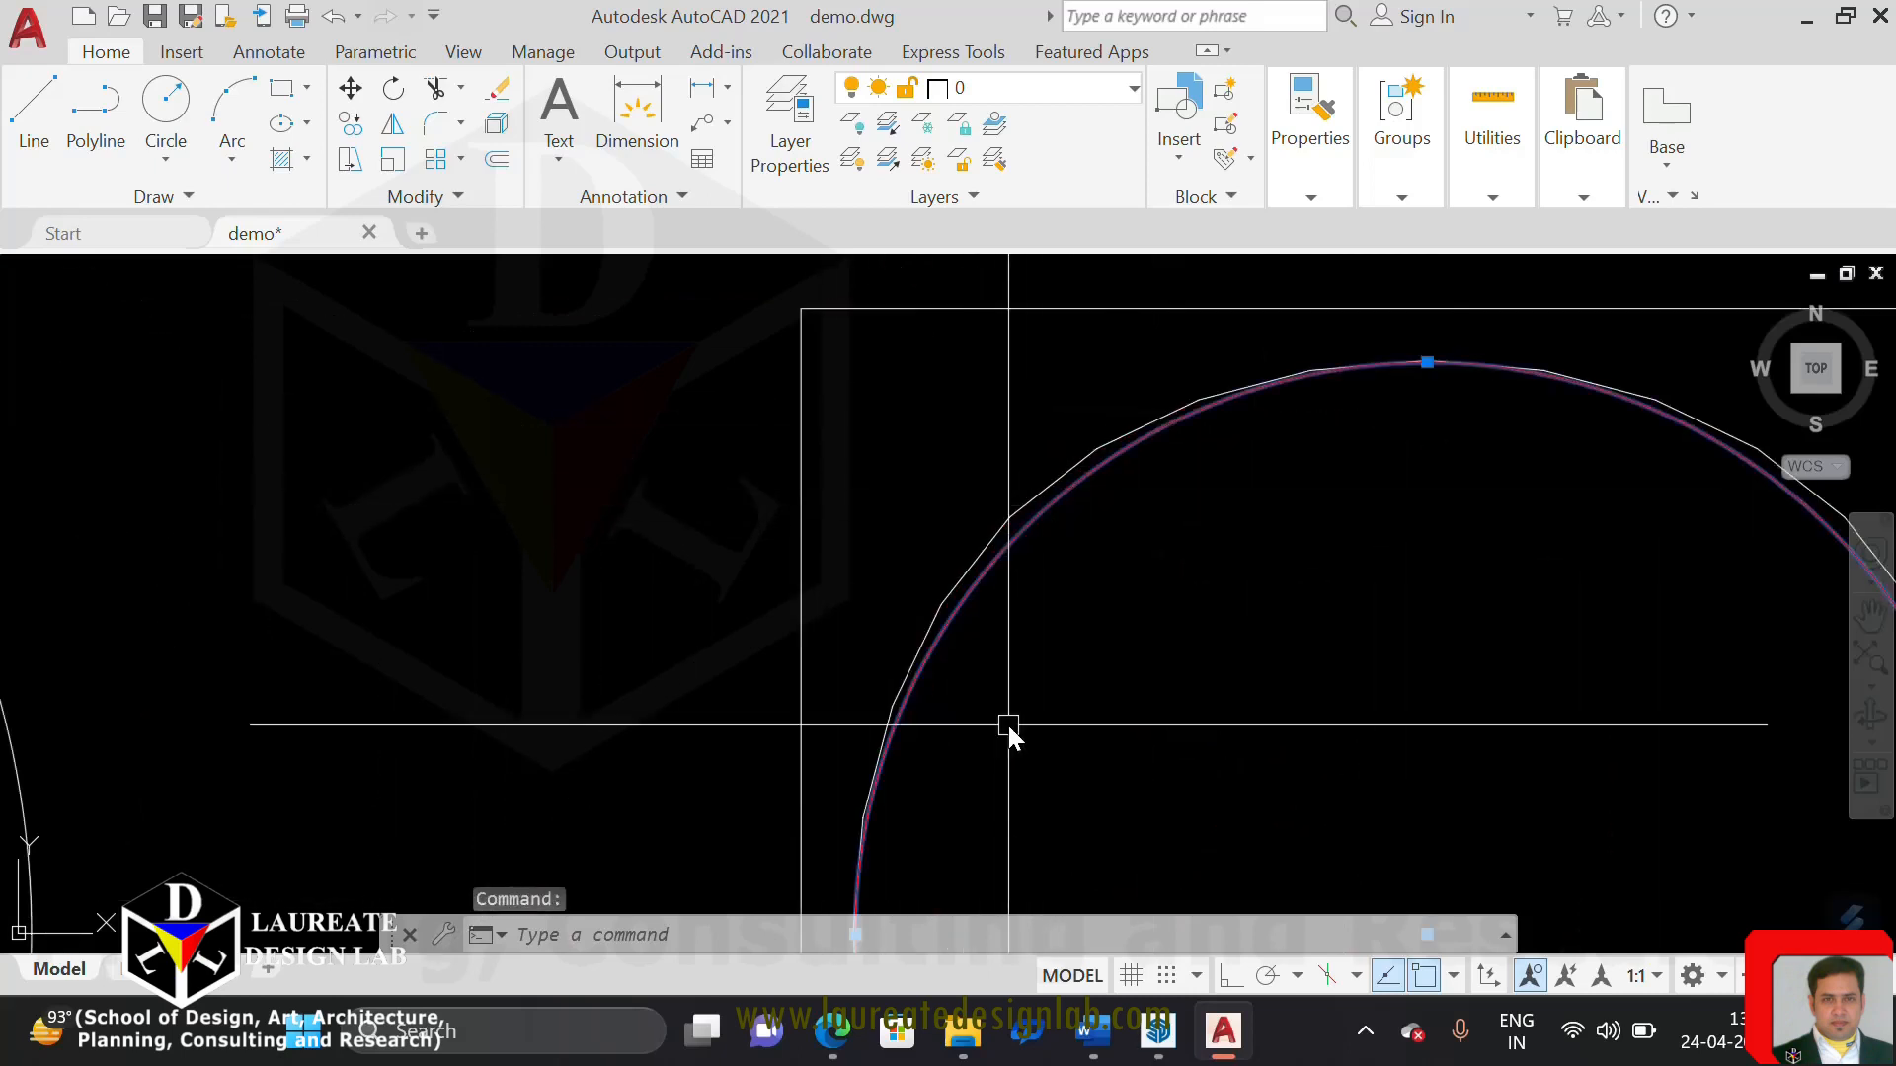
pyautogui.write('LIST')
pyautogui.press('Return')
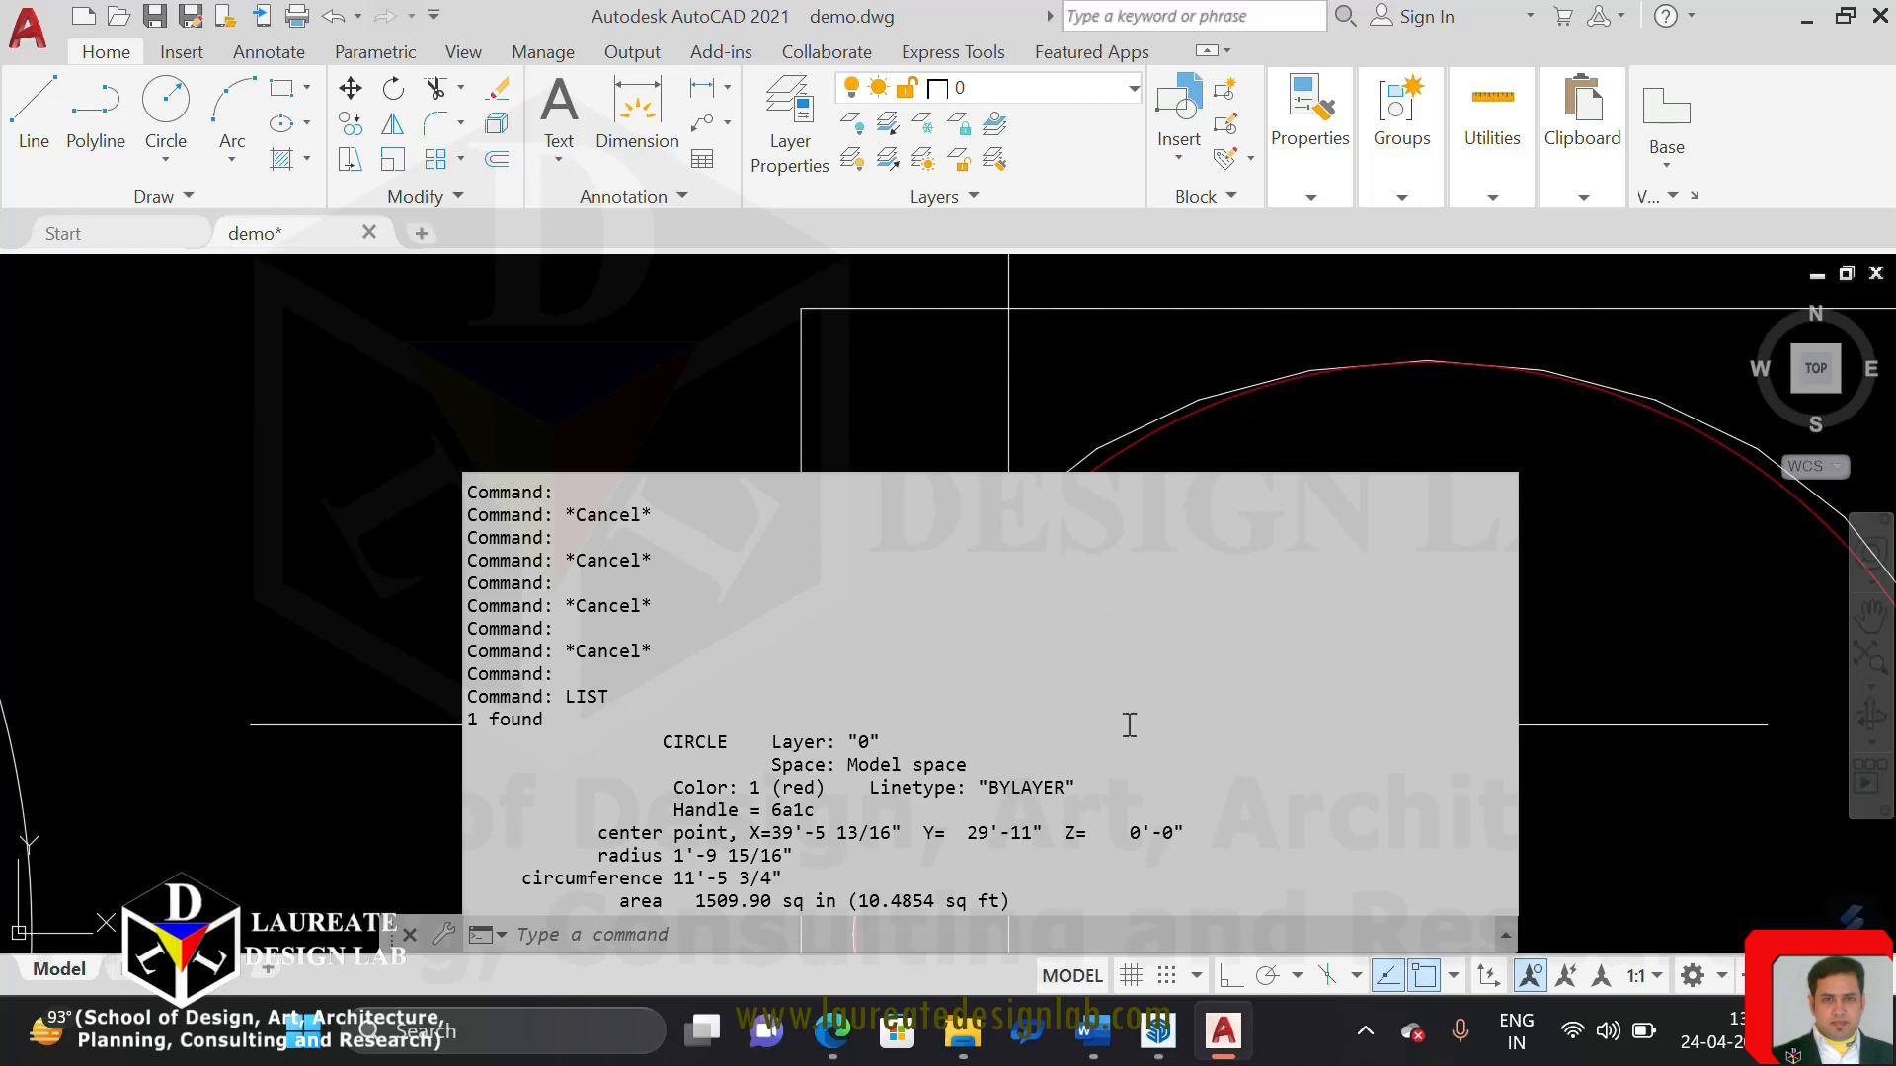
# List the data of the spline-fitted polyline in the fourth square, and end the listing at its vertices
pyautogui.click(1412, 448)
pyautogui.click(1140, 408)
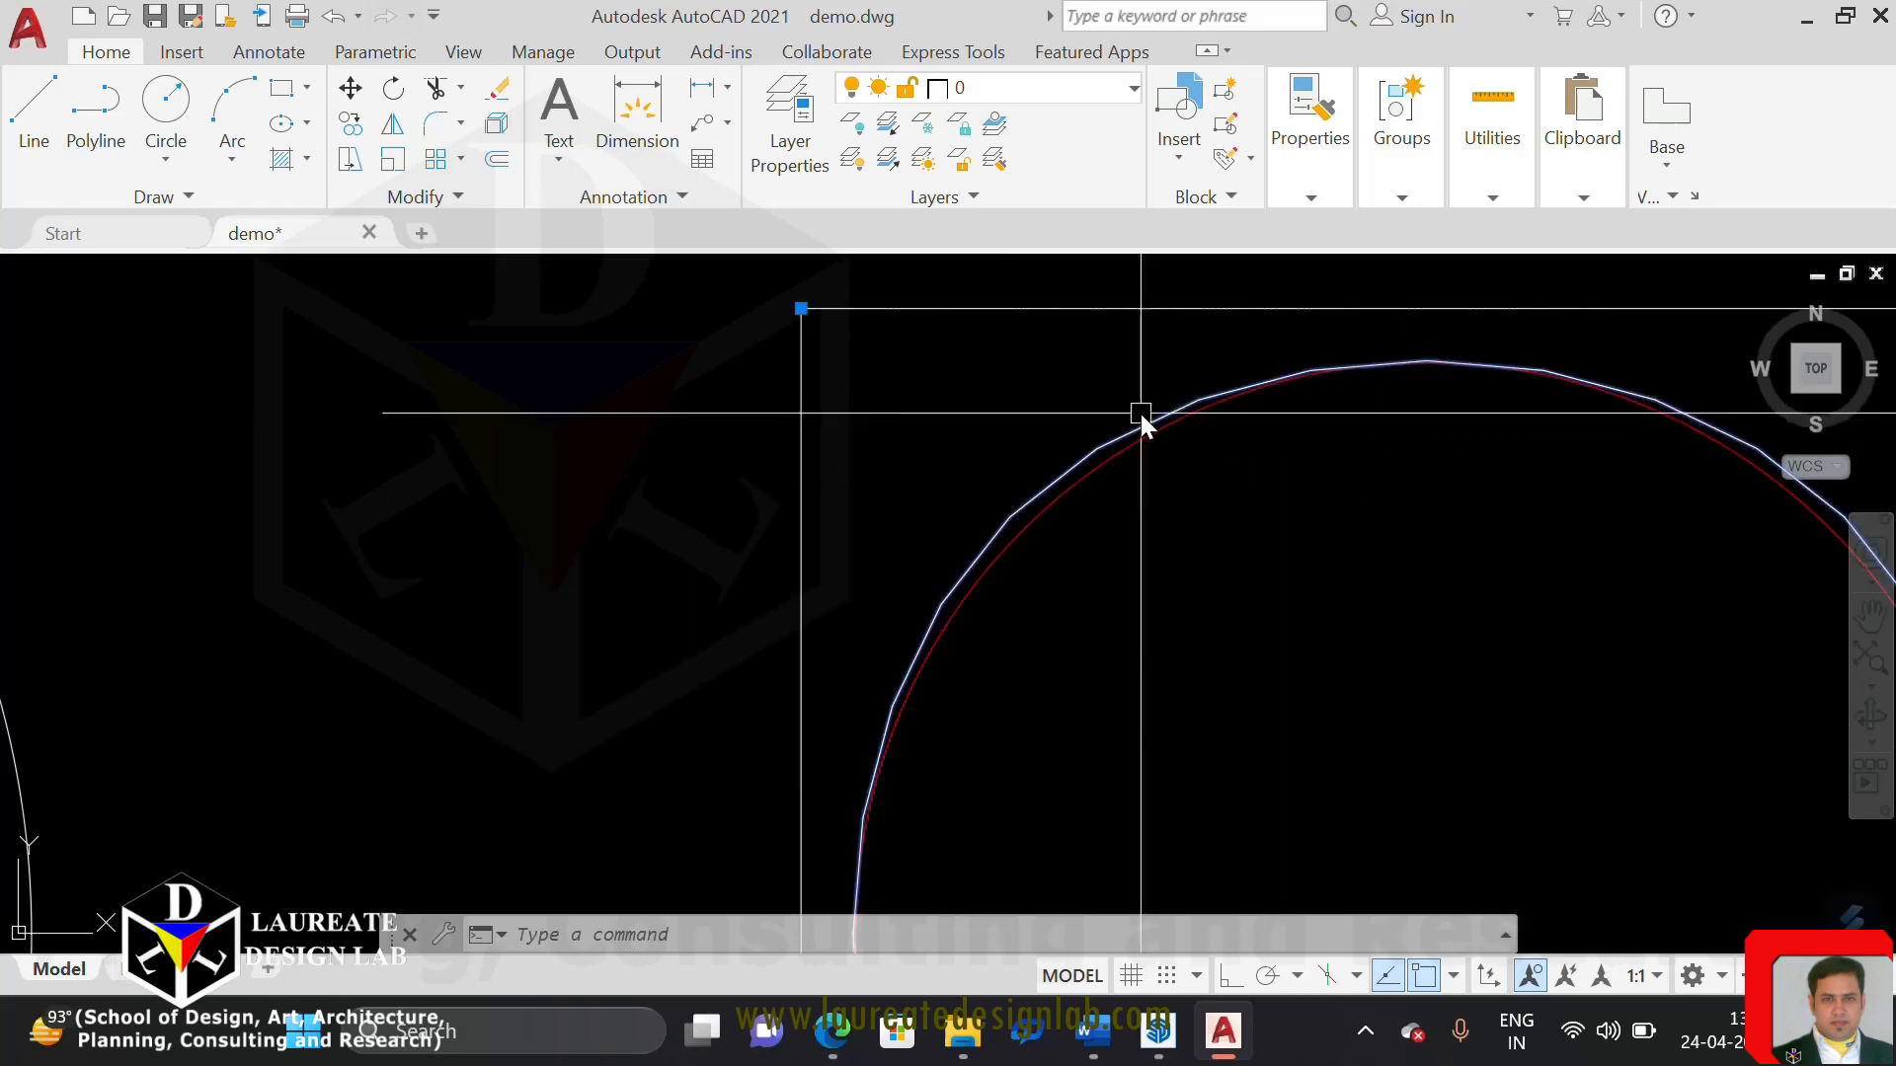
pyautogui.write('LIST')
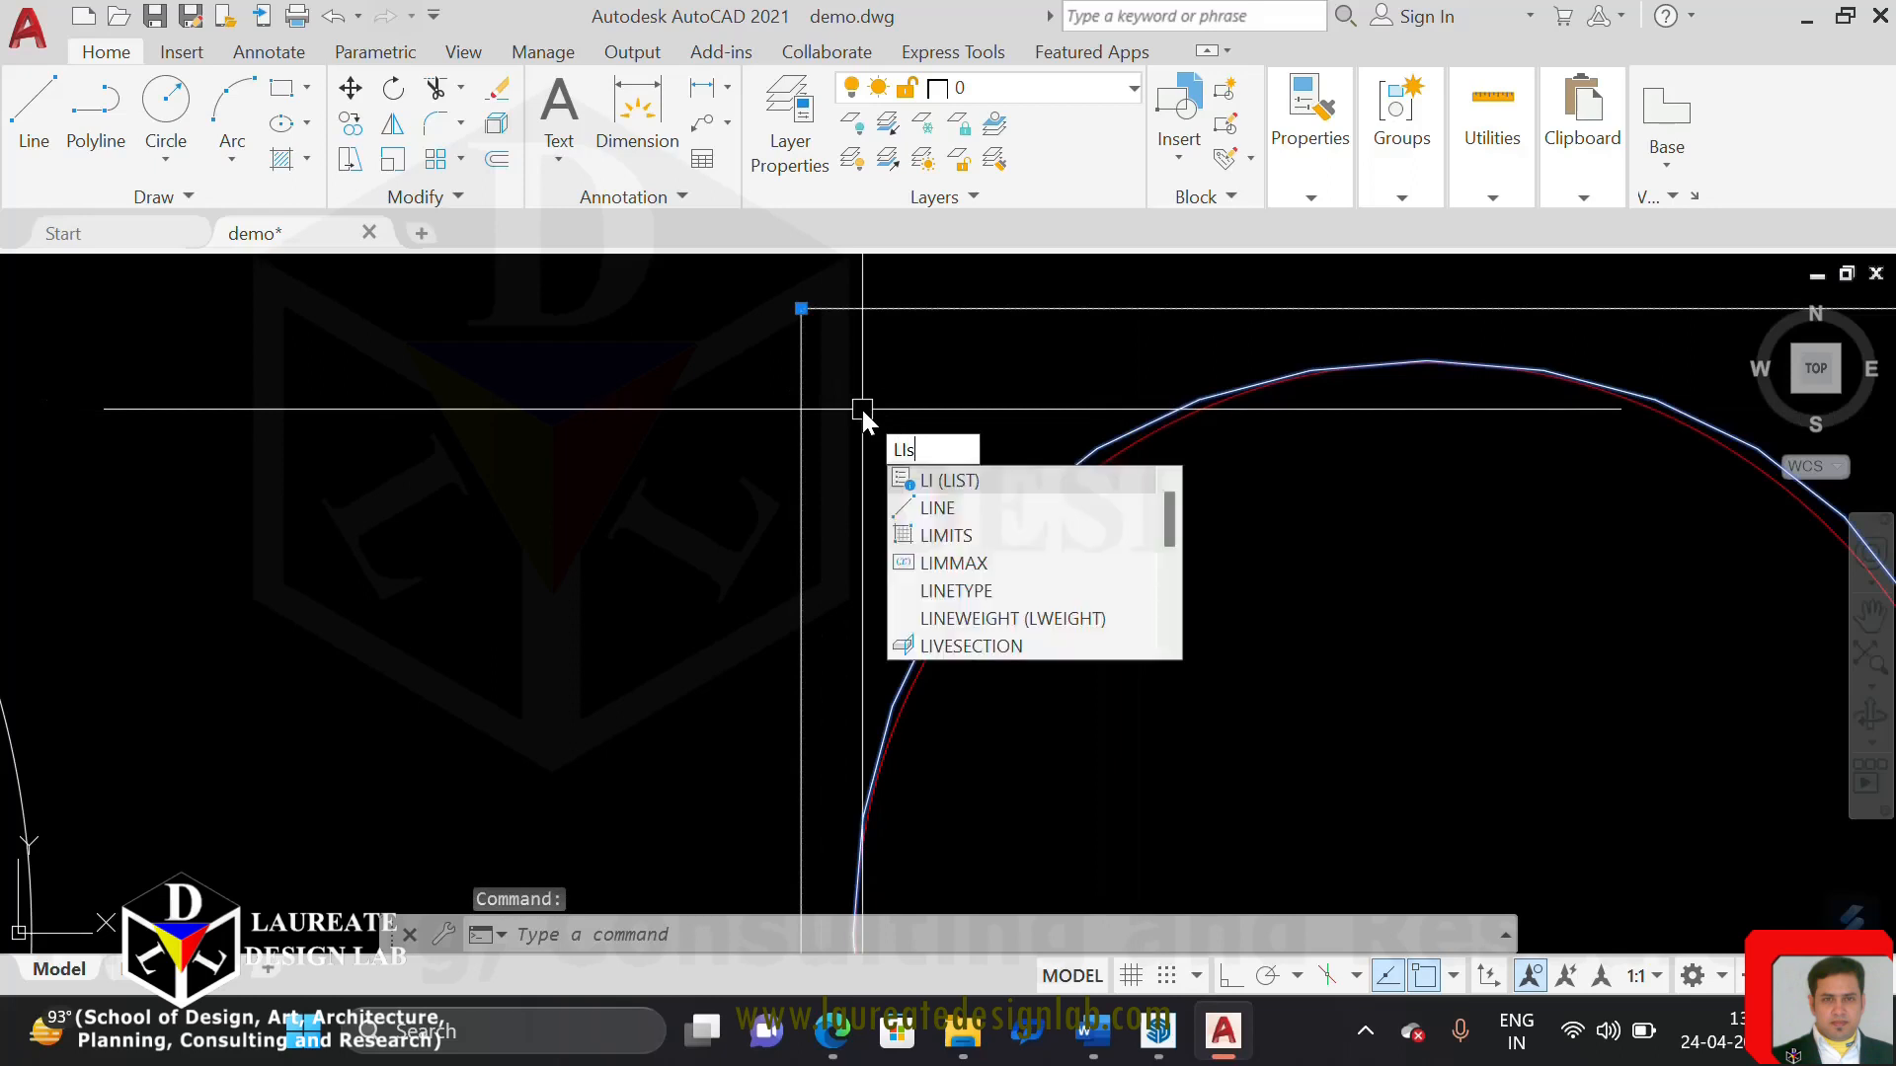
pyautogui.press('Return')
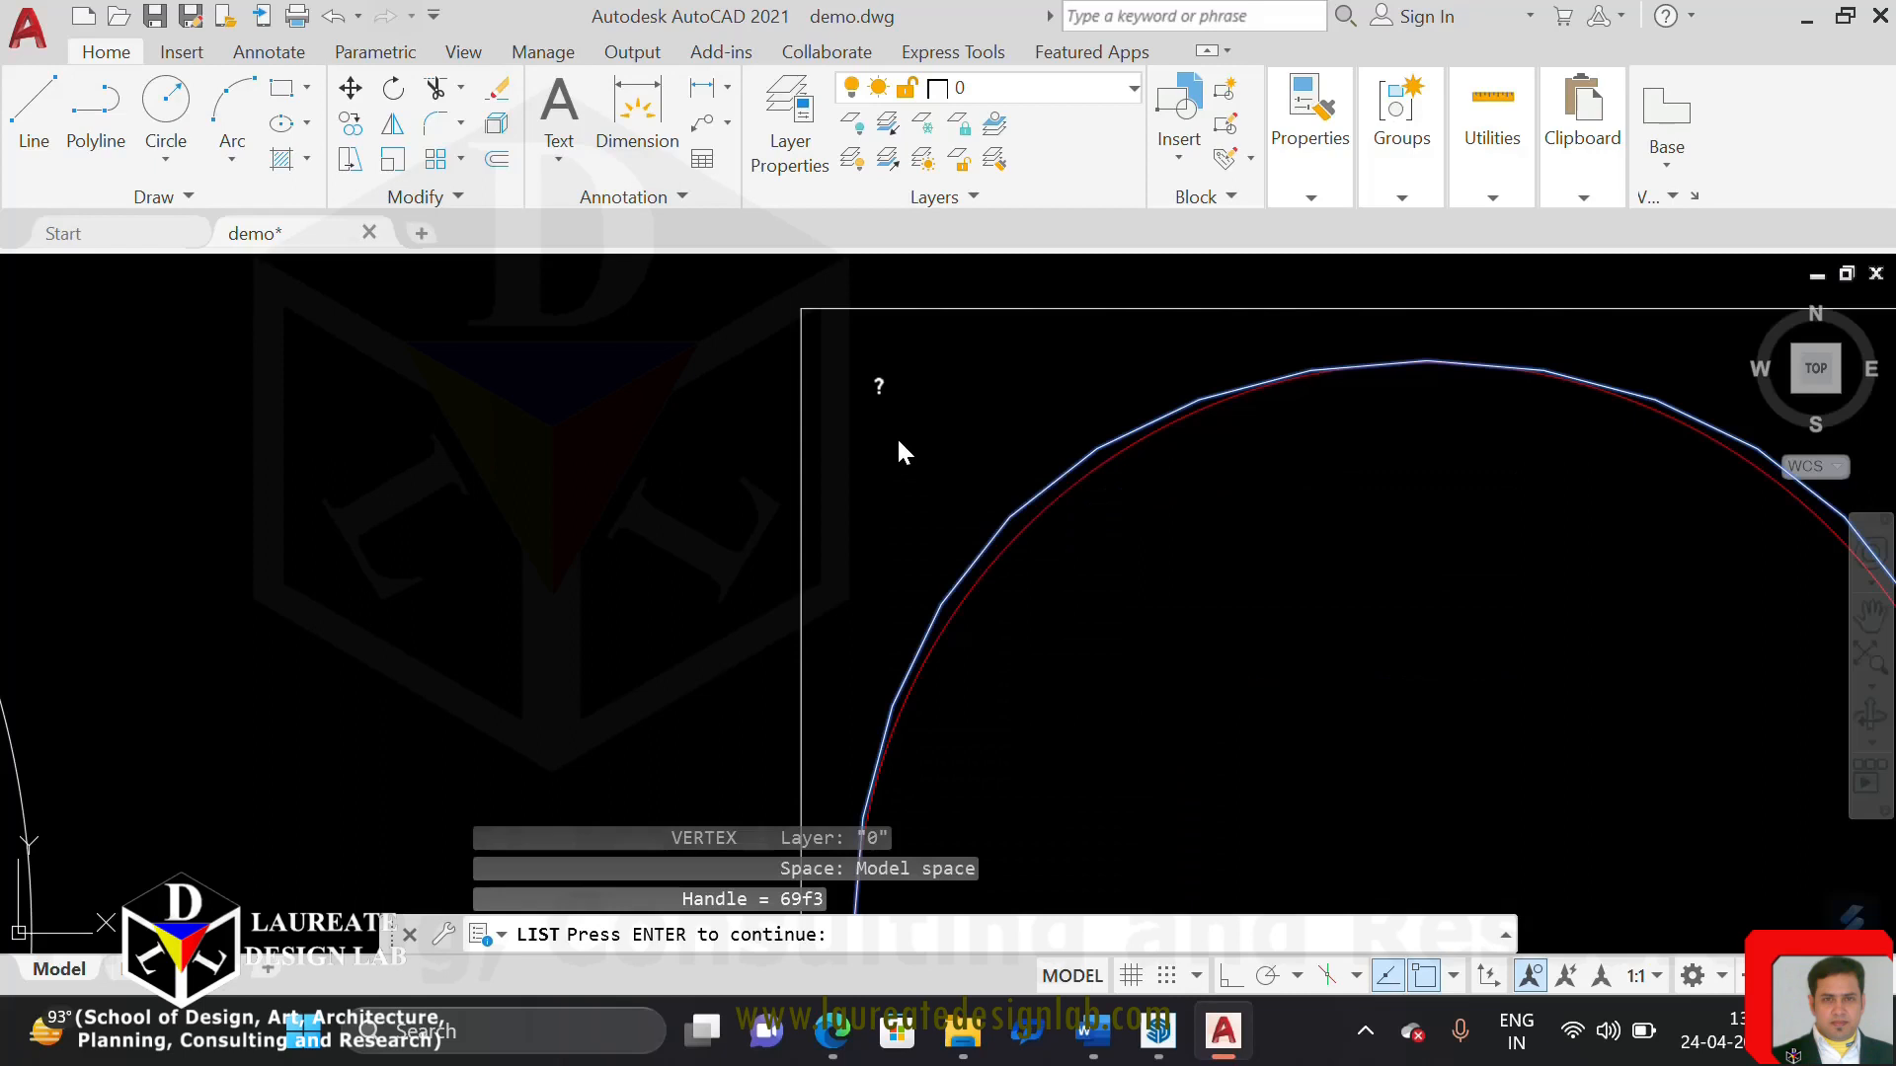
pyautogui.press('Escape')
pyautogui.press('Escape')
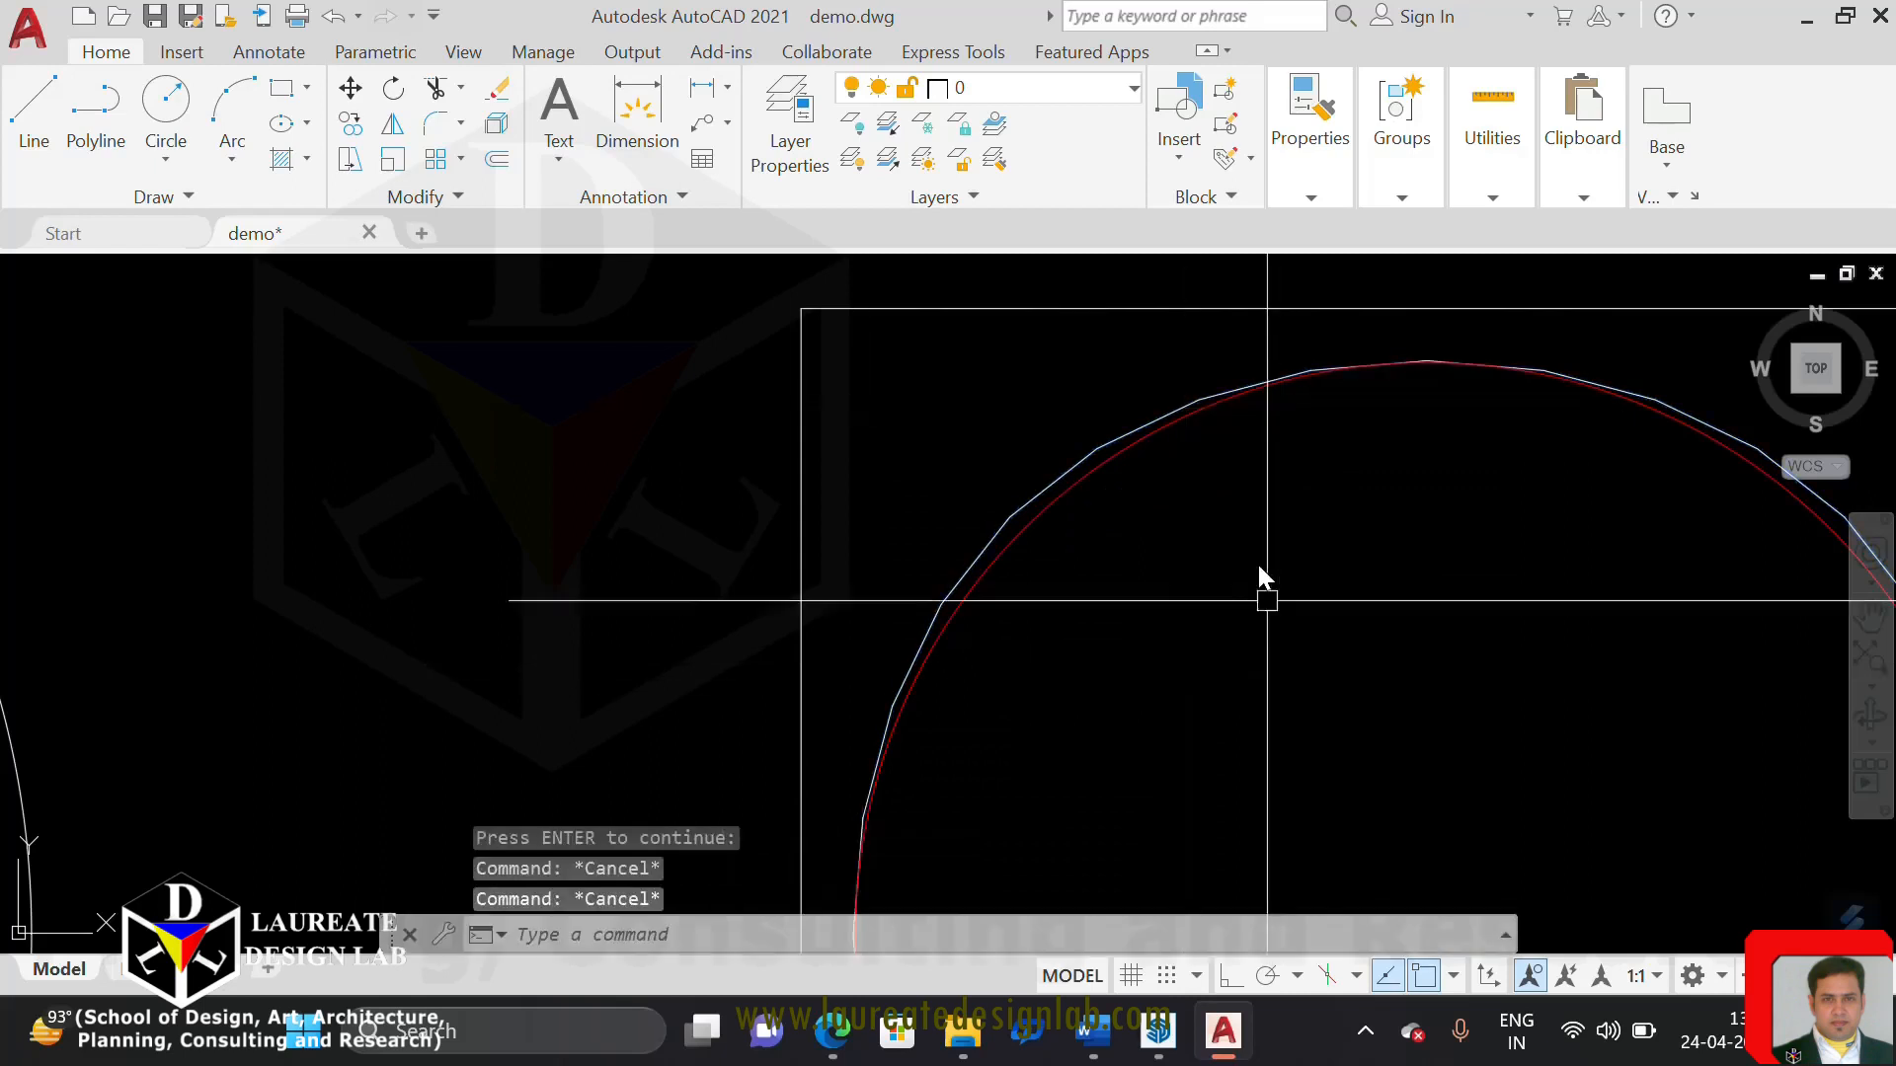
# Examine how the spline-fitted polyline's straight segments depart from the red circle around the lower half and along the upper-left arc
pyautogui.scroll(-3, 1224, 563)
pyautogui.scroll(4, 1173, 533)
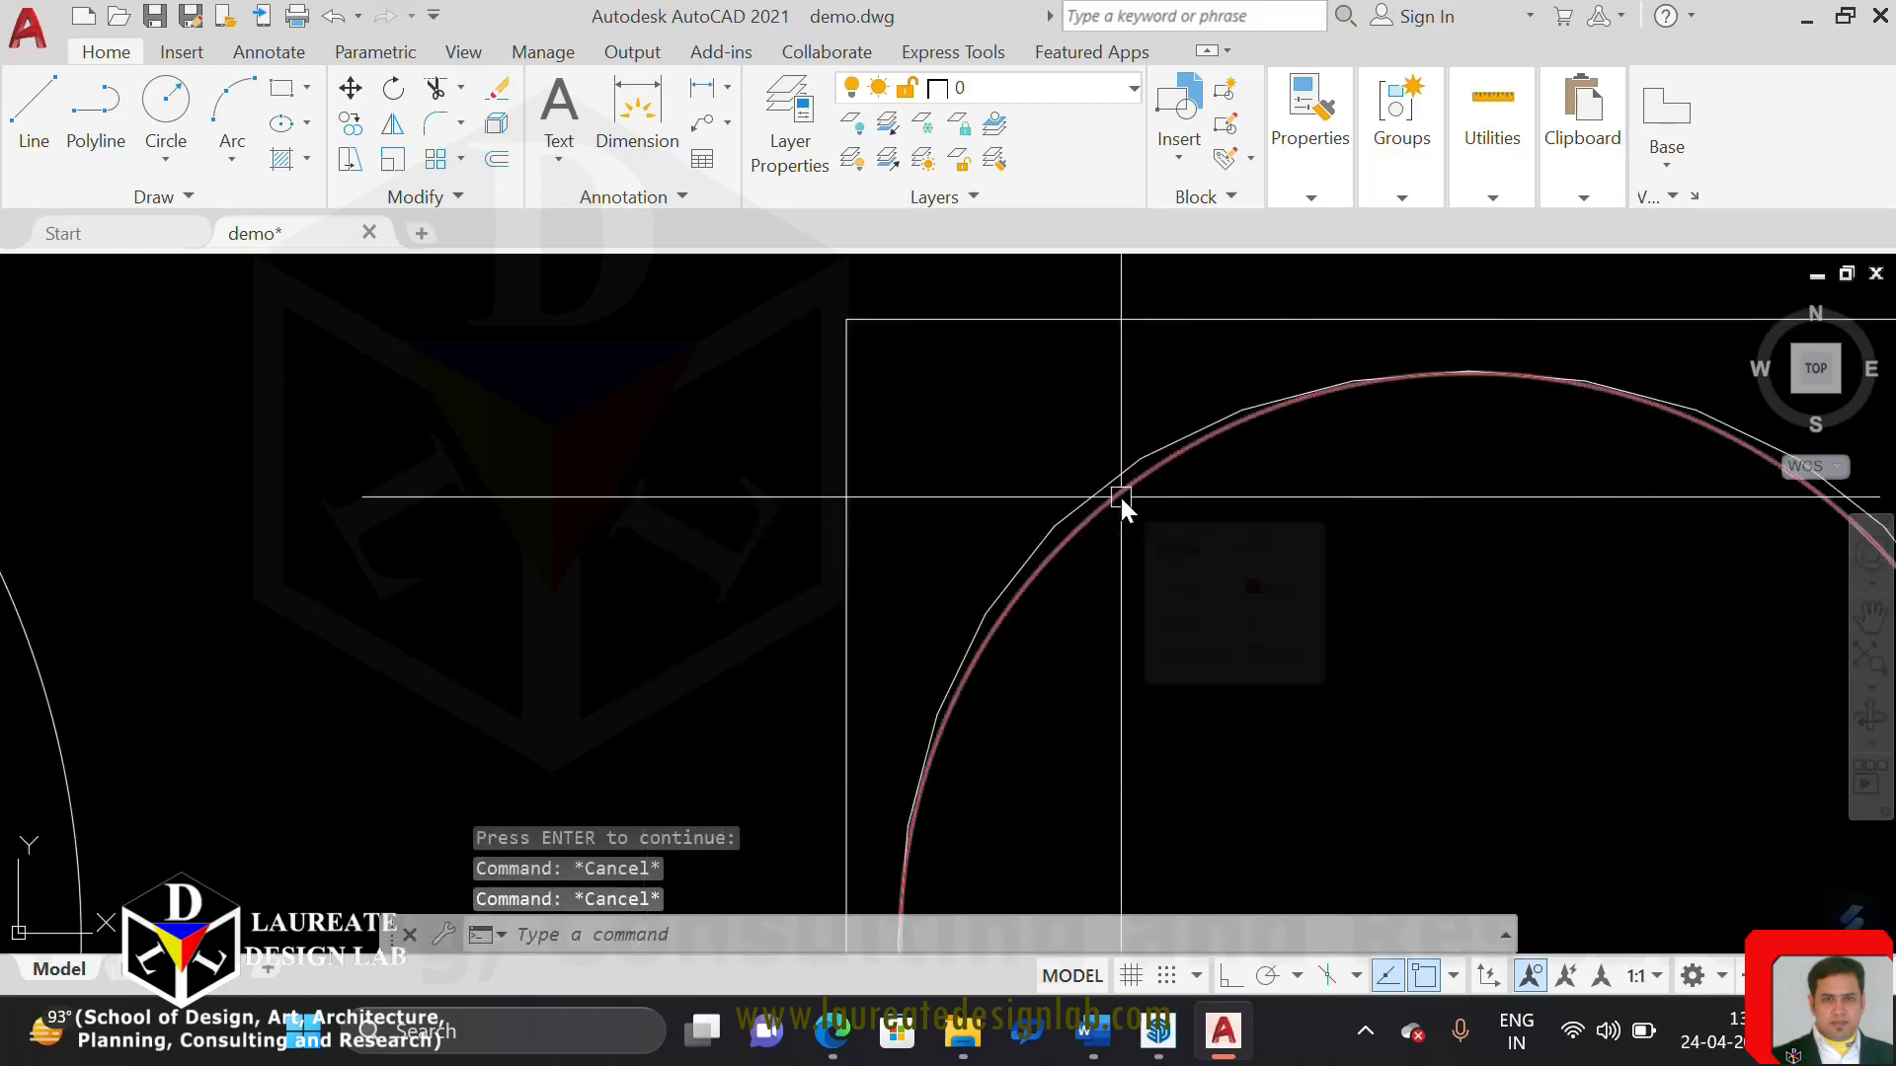
pyautogui.scroll(-4, 1119, 497)
pyautogui.scroll(3, 1120, 496)
pyautogui.moveTo(1119, 497)
pyautogui.mouseDown(button='middle')
pyautogui.moveTo(972, 455)
pyautogui.moveTo(952, 332)
pyautogui.mouseUp(button='middle')
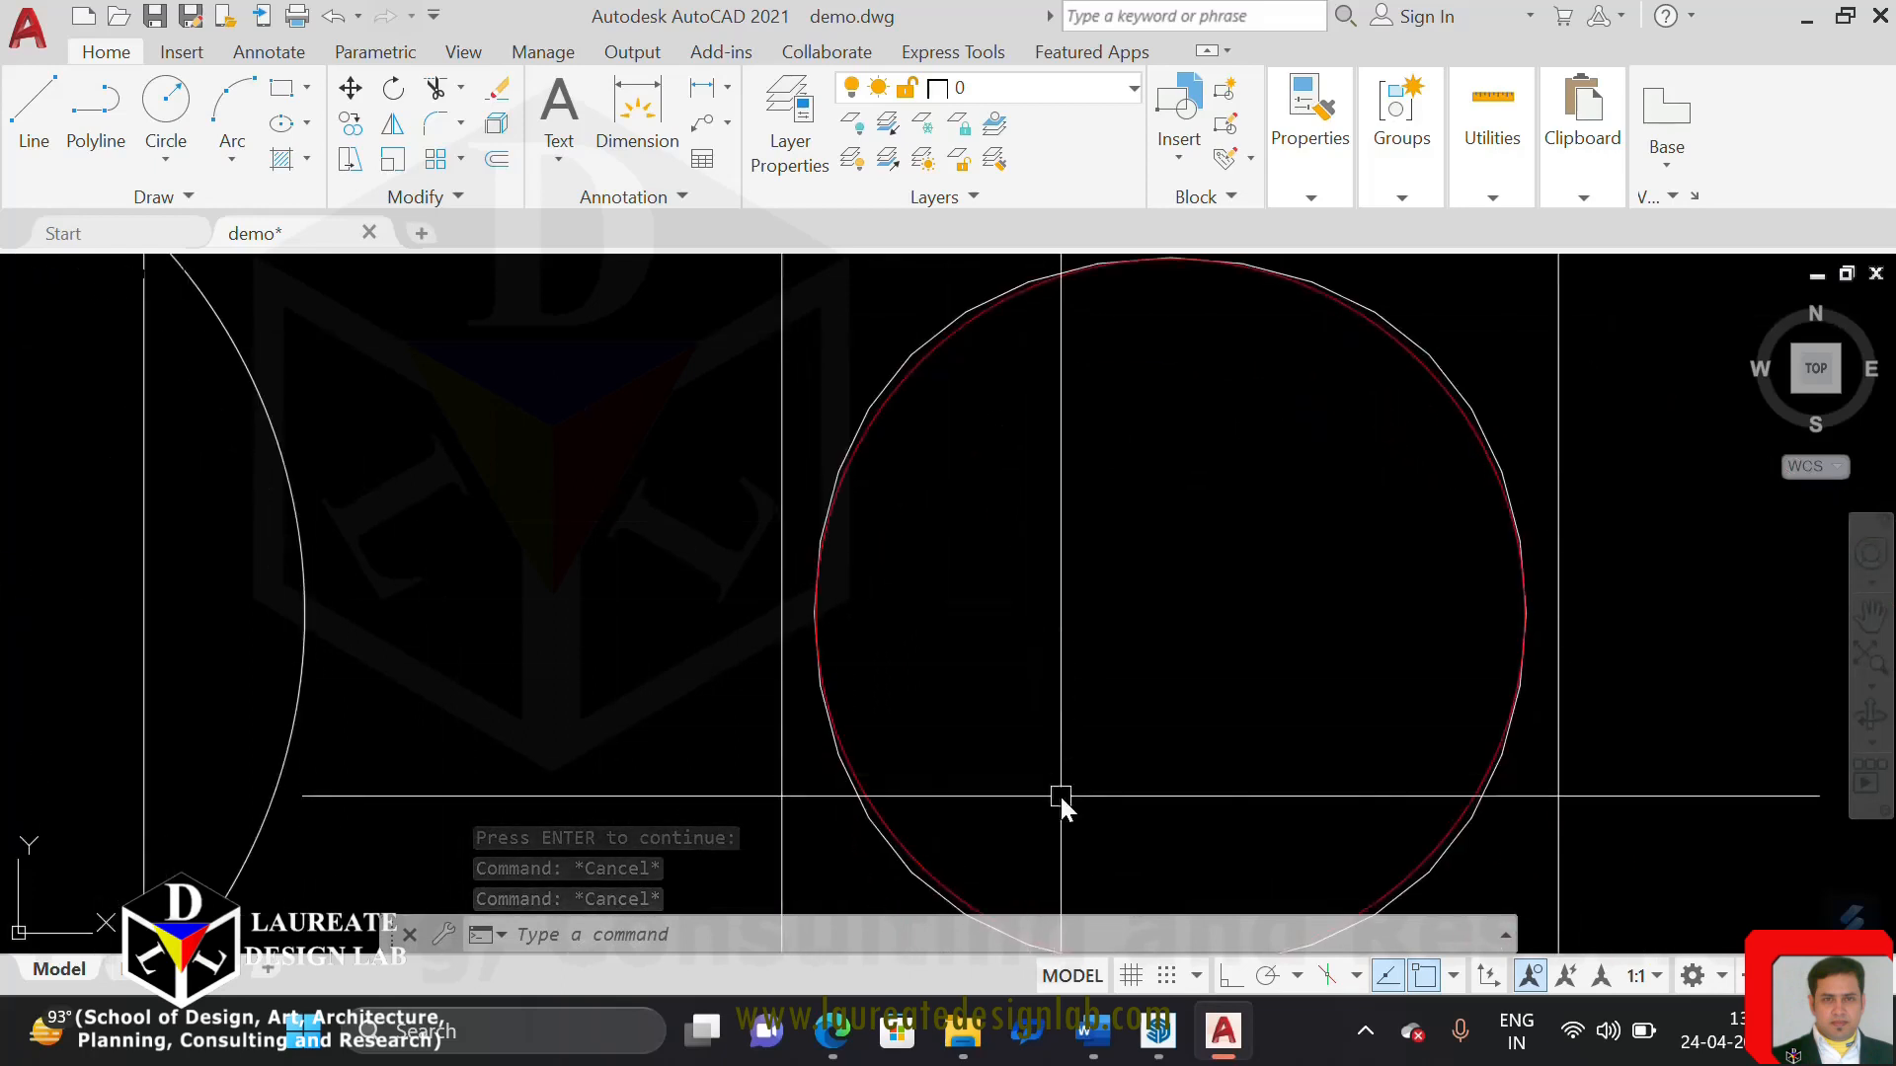
pyautogui.moveTo(1062, 796); pyautogui.dragTo(1042, 598, button='middle')
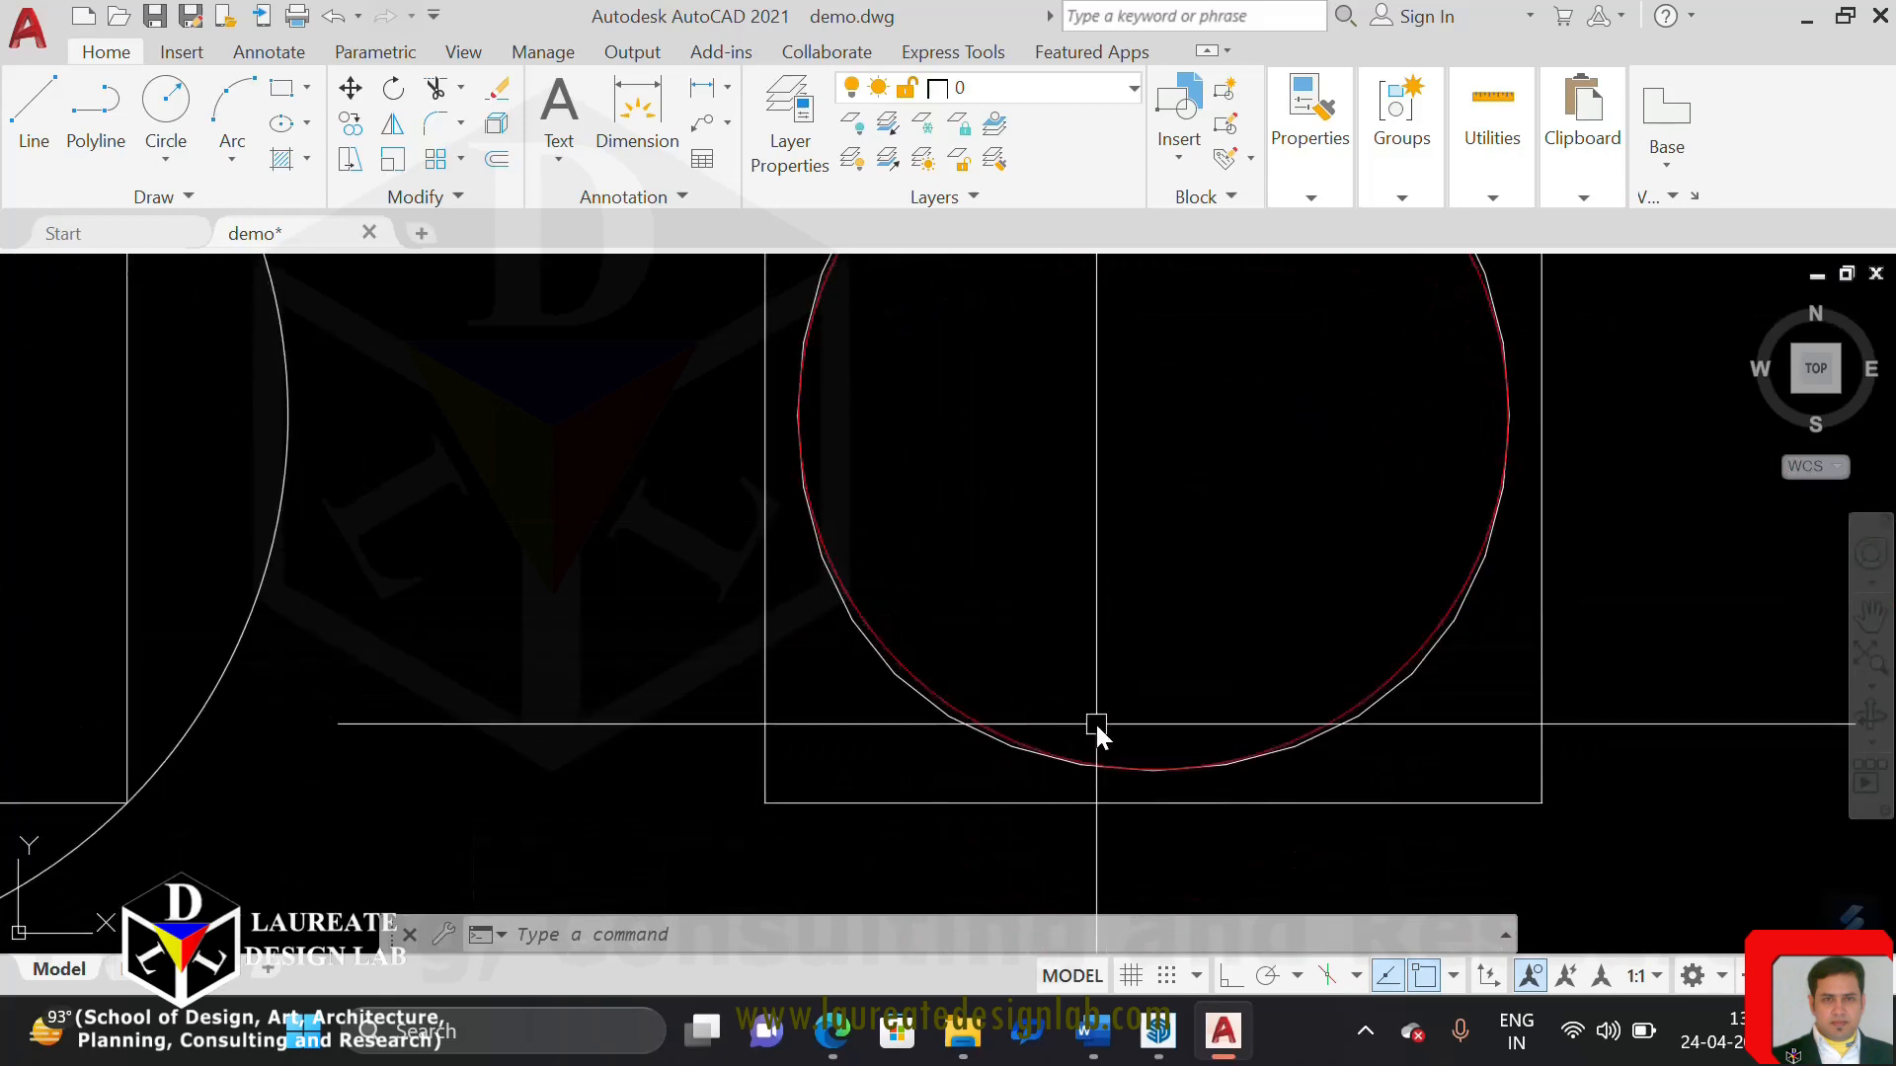
pyautogui.scroll(-5, 932, 587)
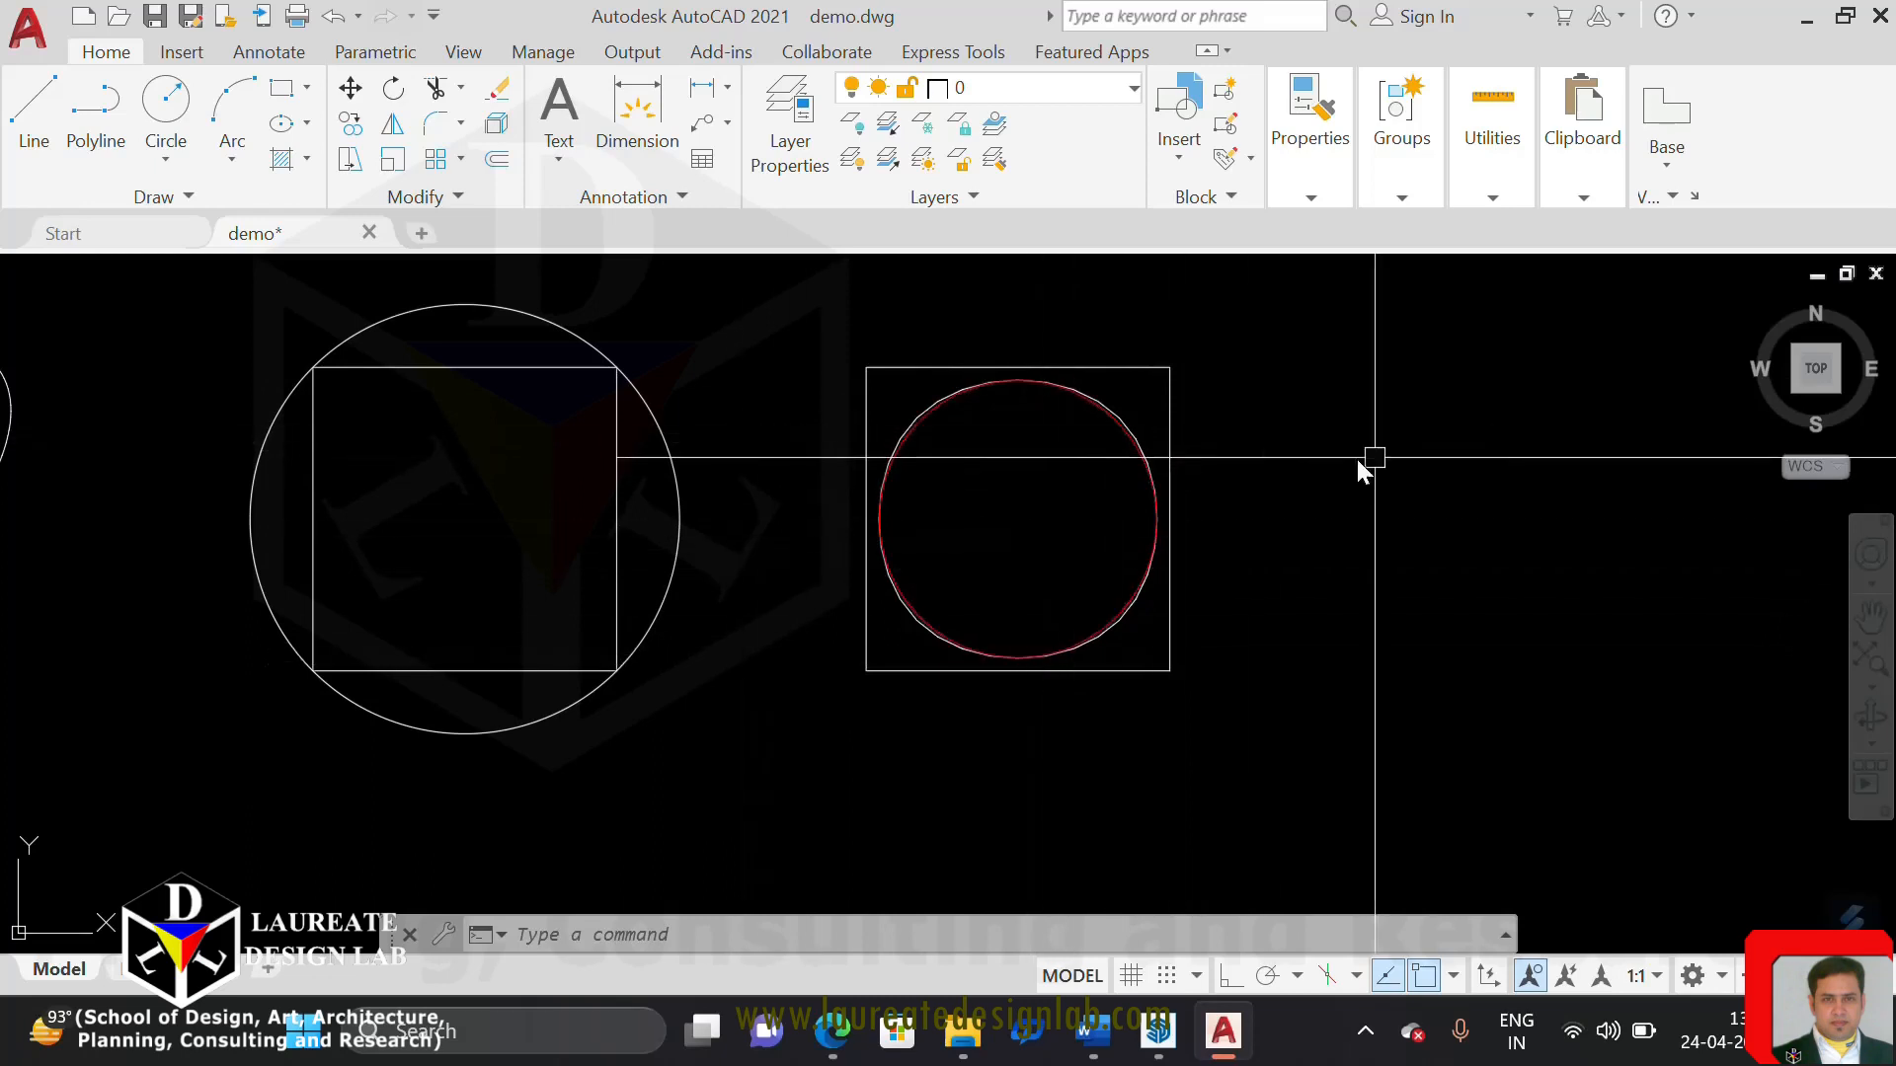
pyautogui.scroll(4, 944, 435)
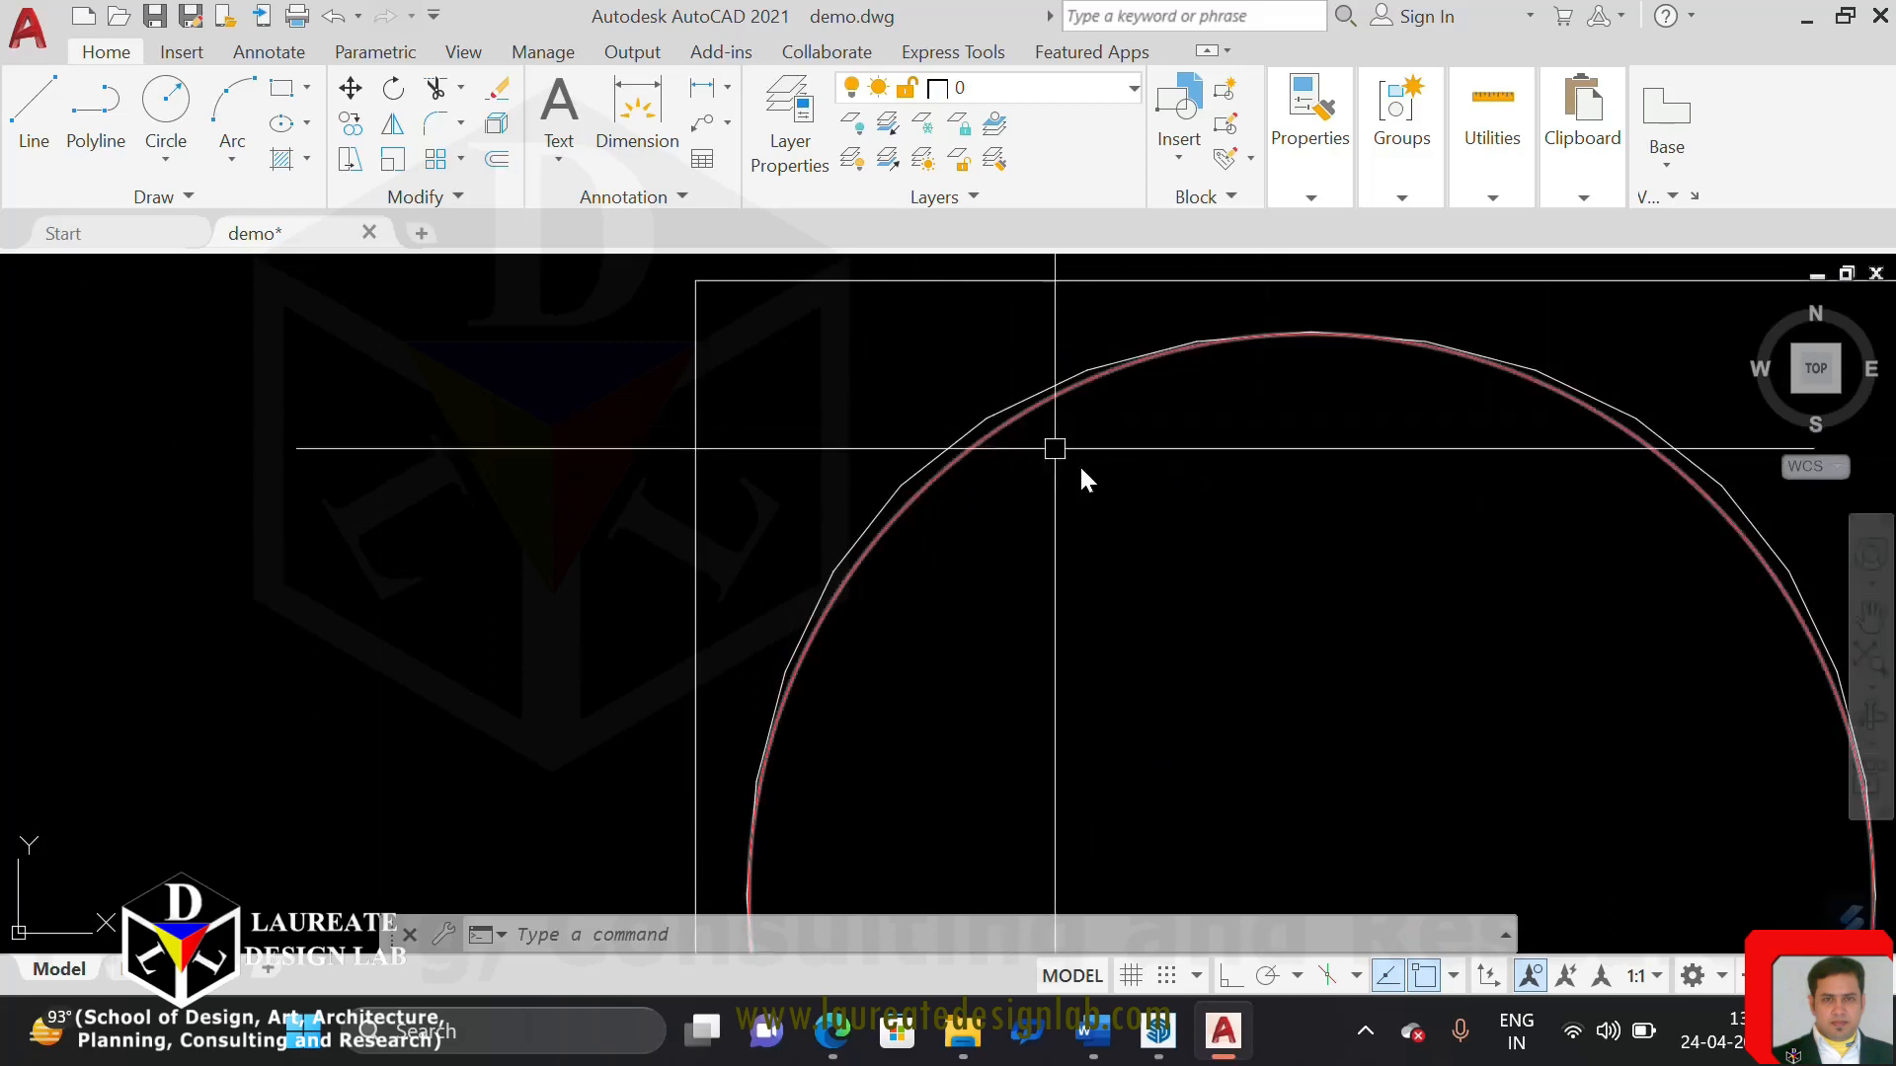
pyautogui.moveTo(1094, 517); pyautogui.dragTo(1043, 530, button='middle')
pyautogui.scroll(3, 938, 444)
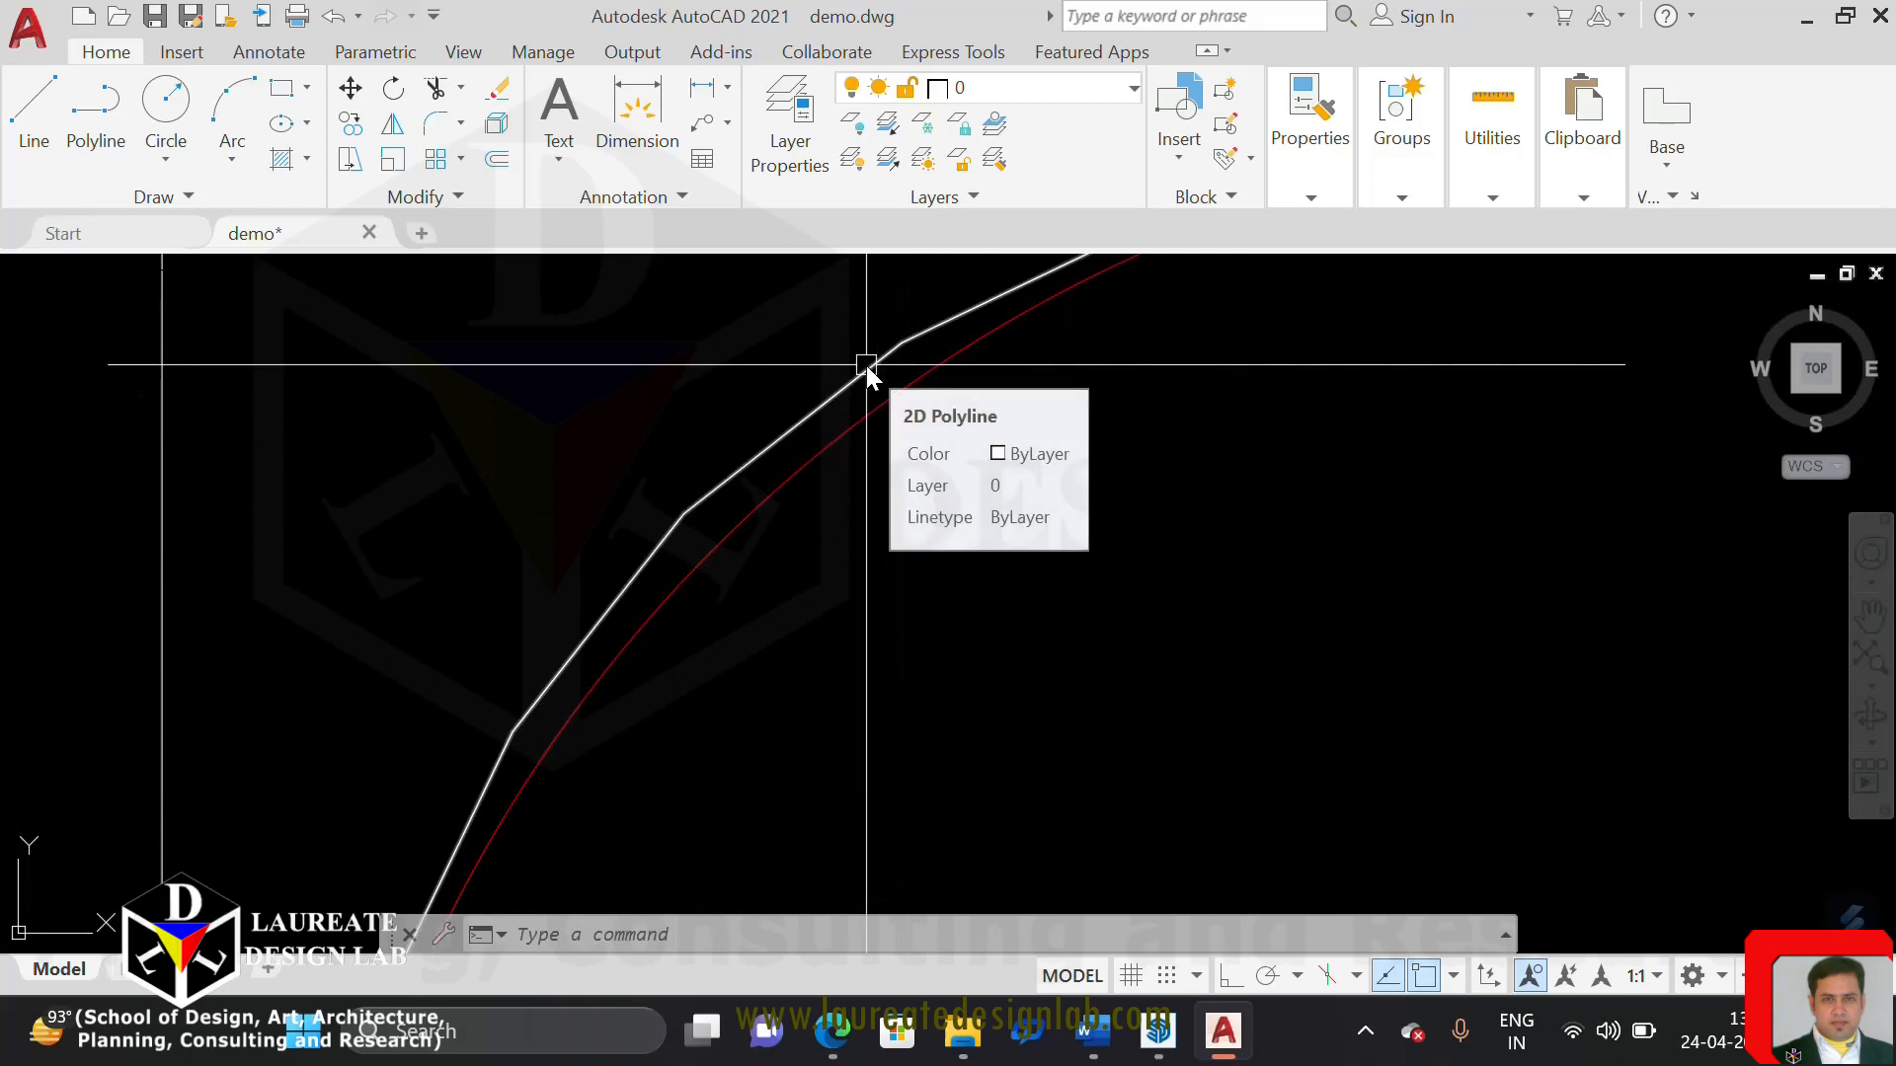
pyautogui.scroll(-1, 919, 457)
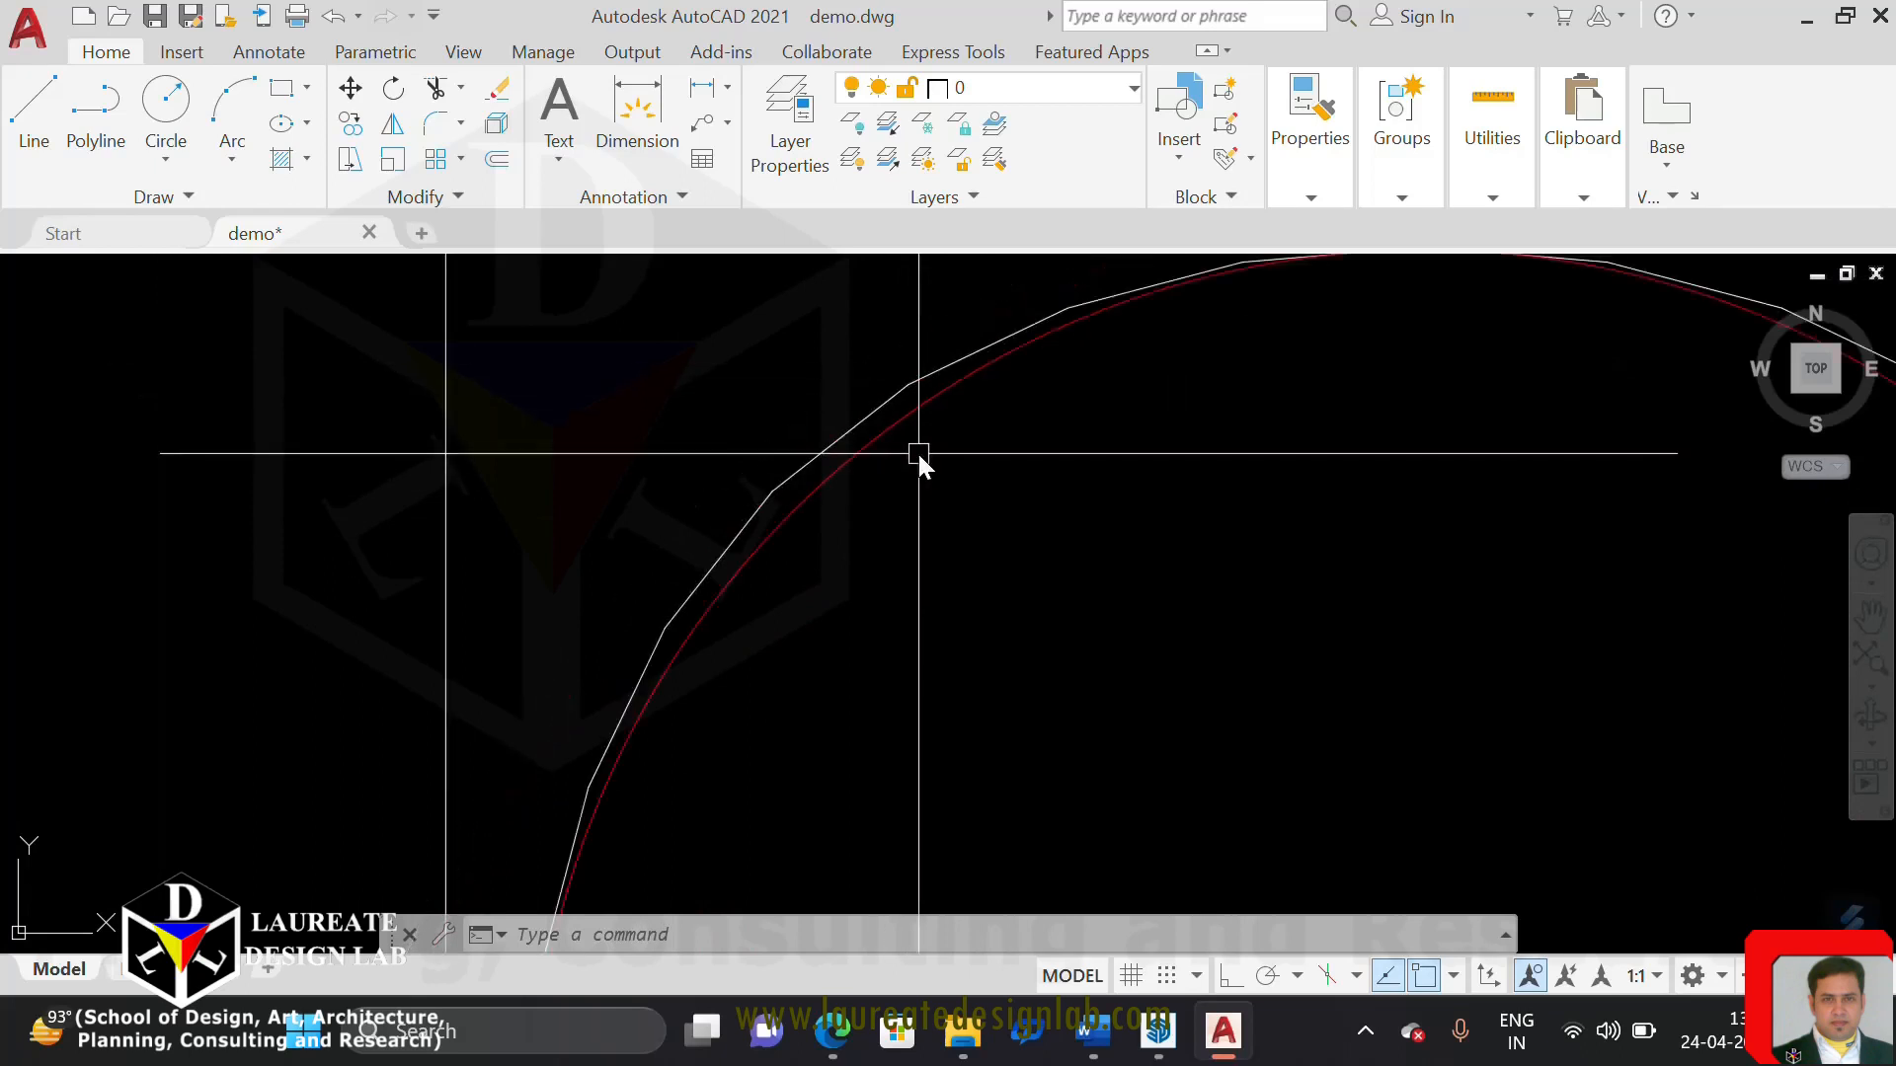
pyautogui.scroll(-2, 916, 450)
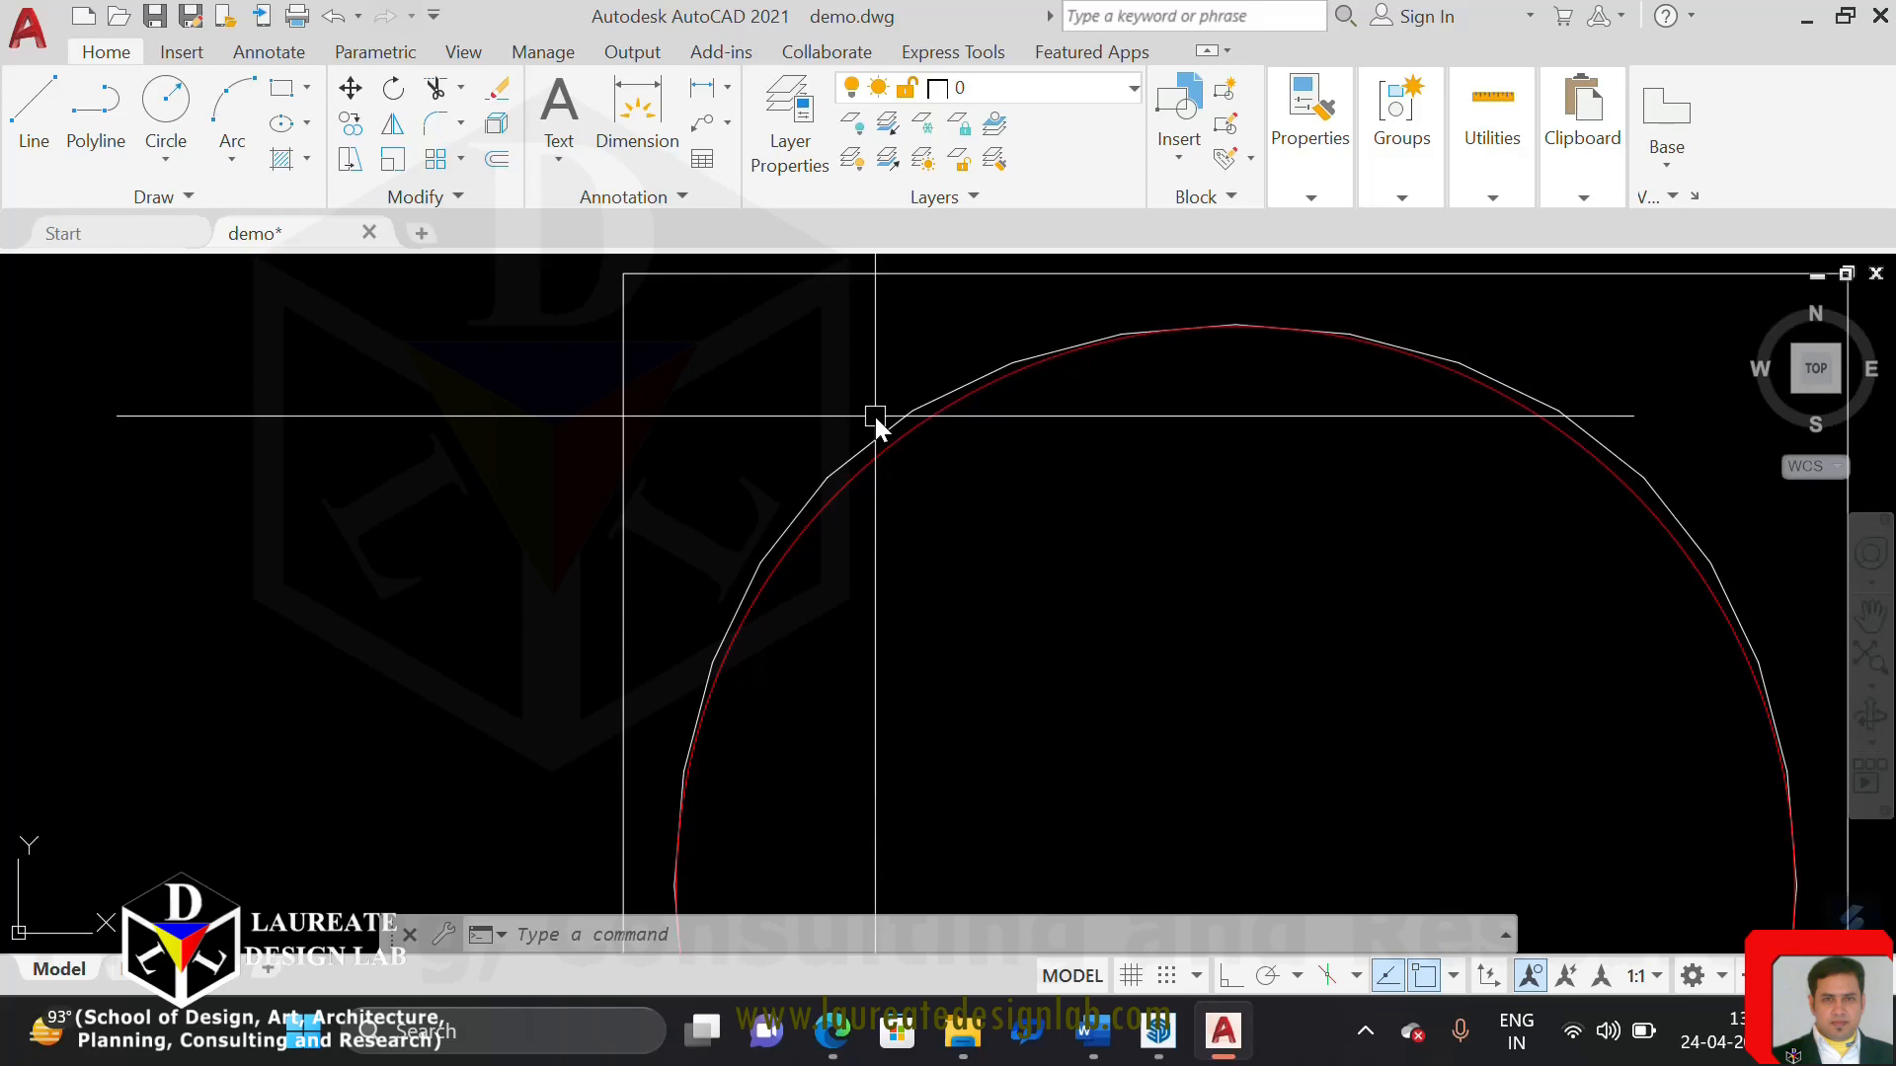
# Draw a vertical red line from the centre of the fourth square's circle up to its topmost point
pyautogui.scroll(-3, 872, 413)
pyautogui.scroll(-3, 1284, 616)
pyautogui.moveTo(1283, 616); pyautogui.dragTo(979, 459, button='middle')
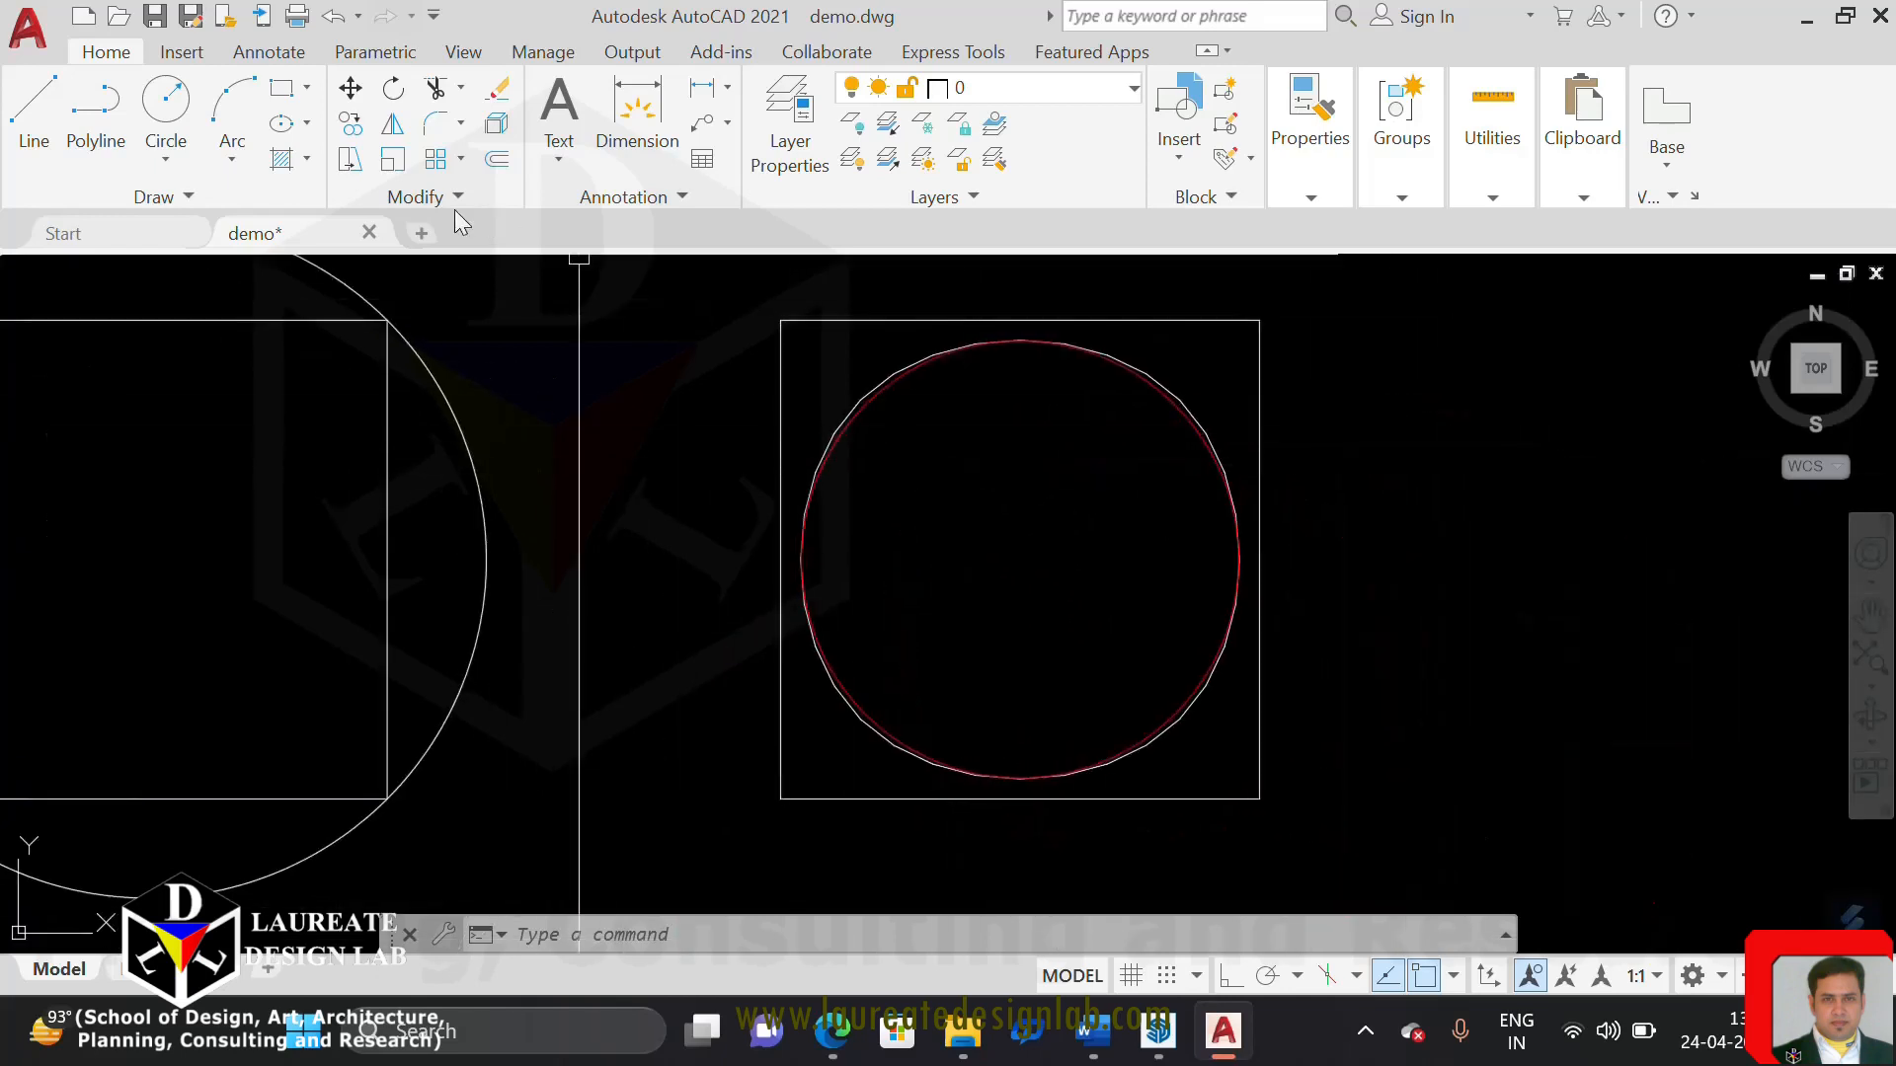
pyautogui.click(33, 106)
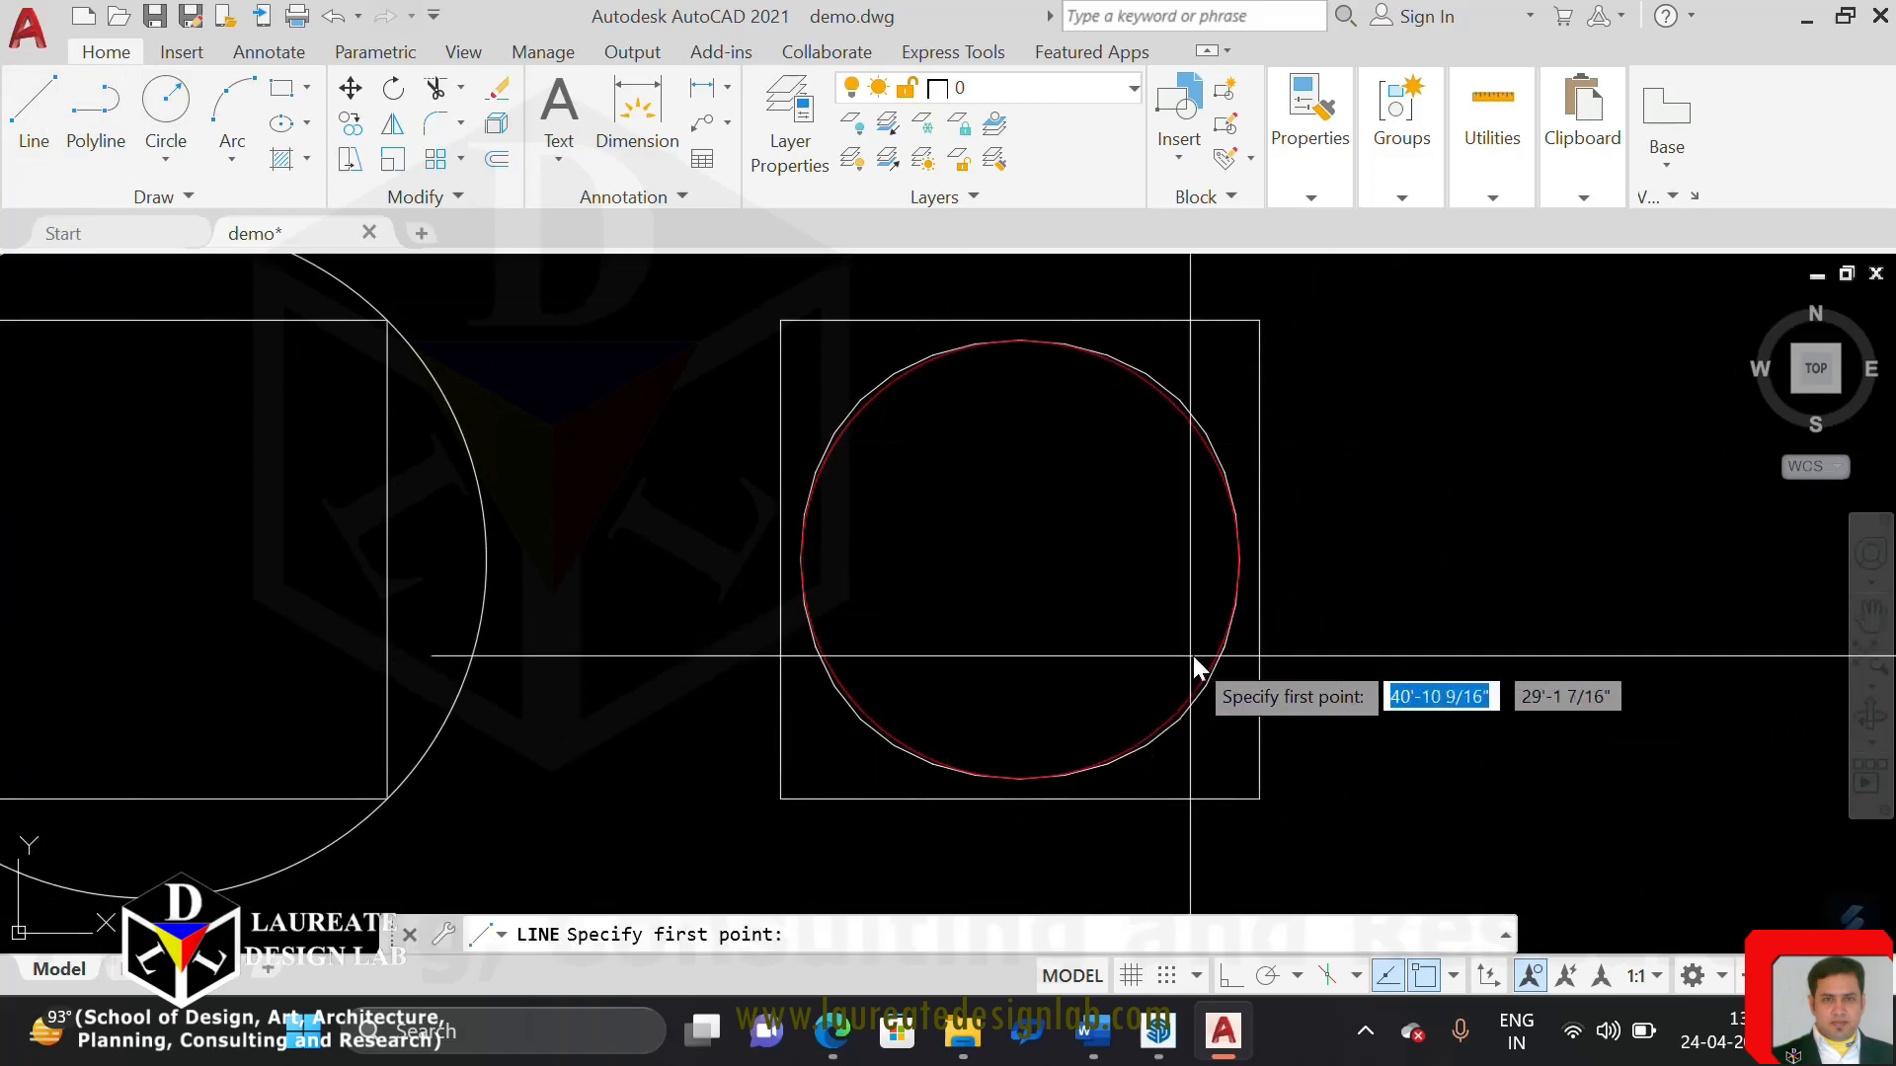
pyautogui.click(1023, 559)
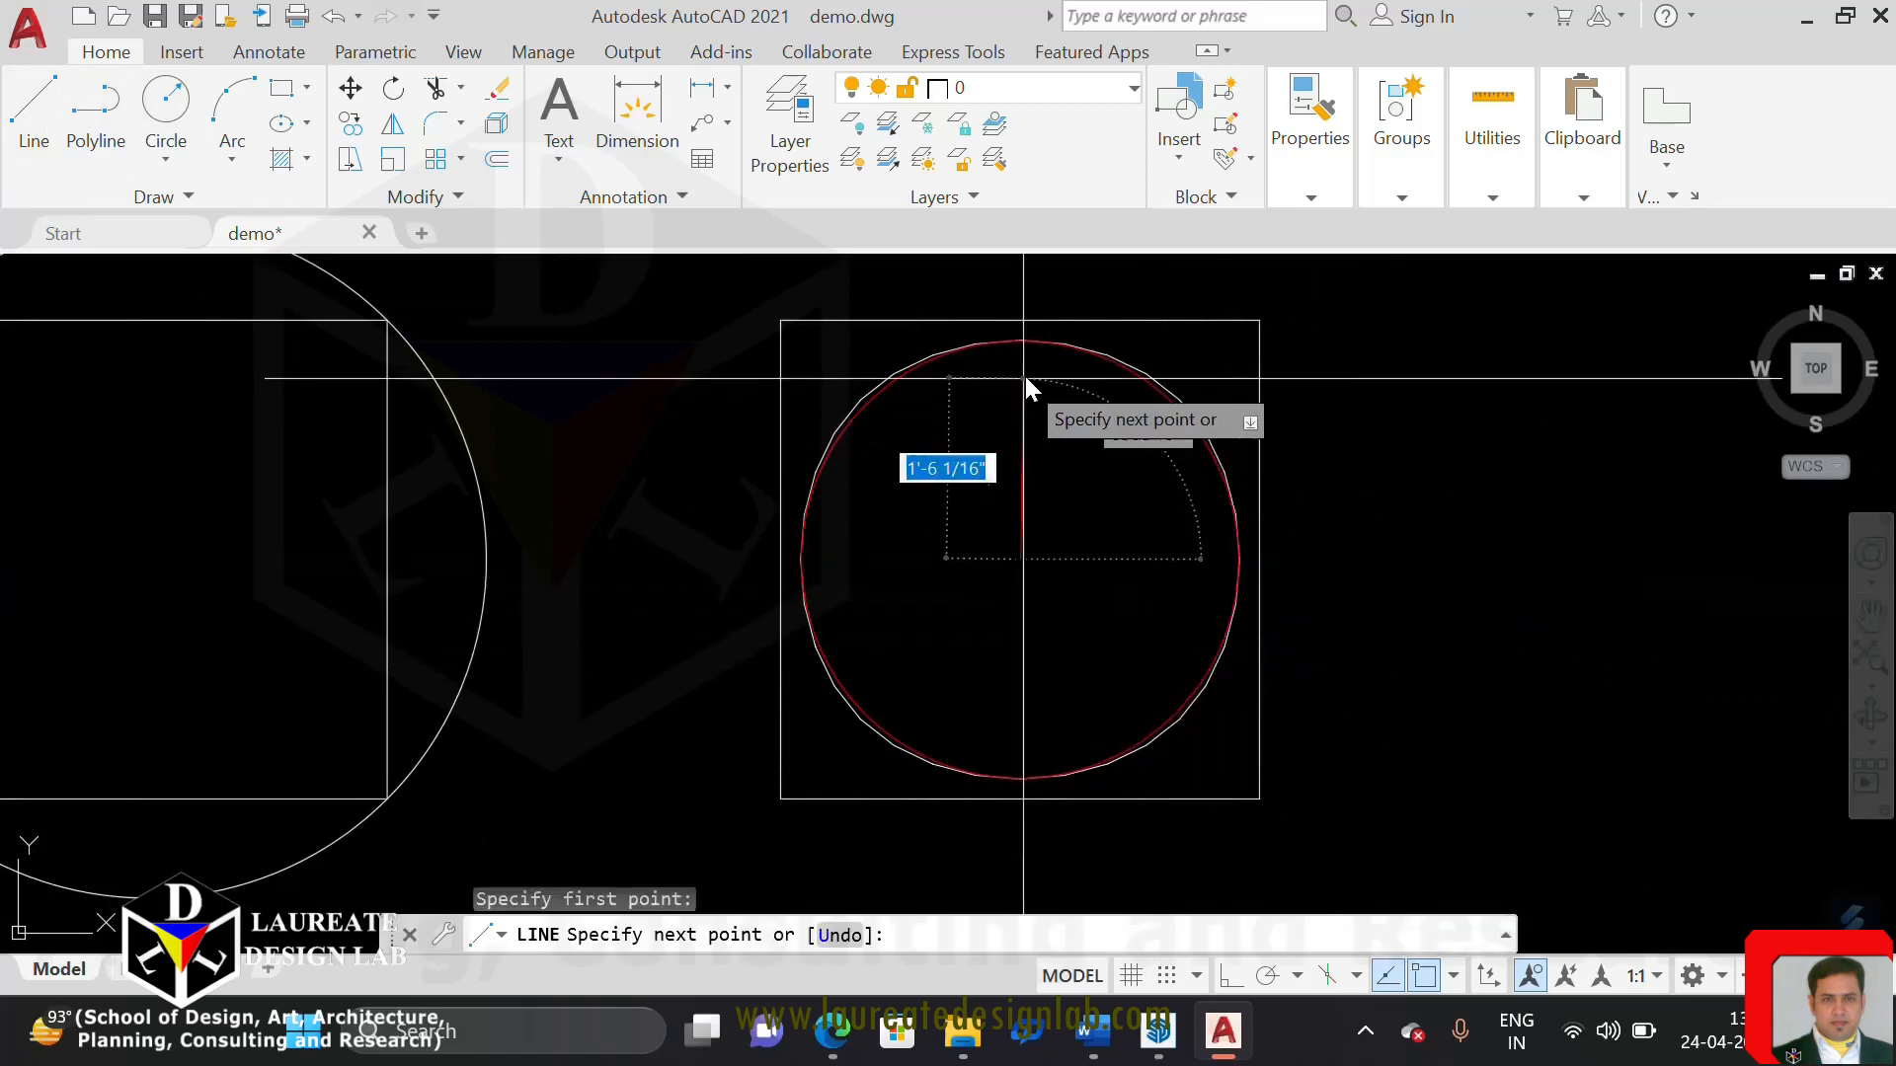
pyautogui.click(1020, 342)
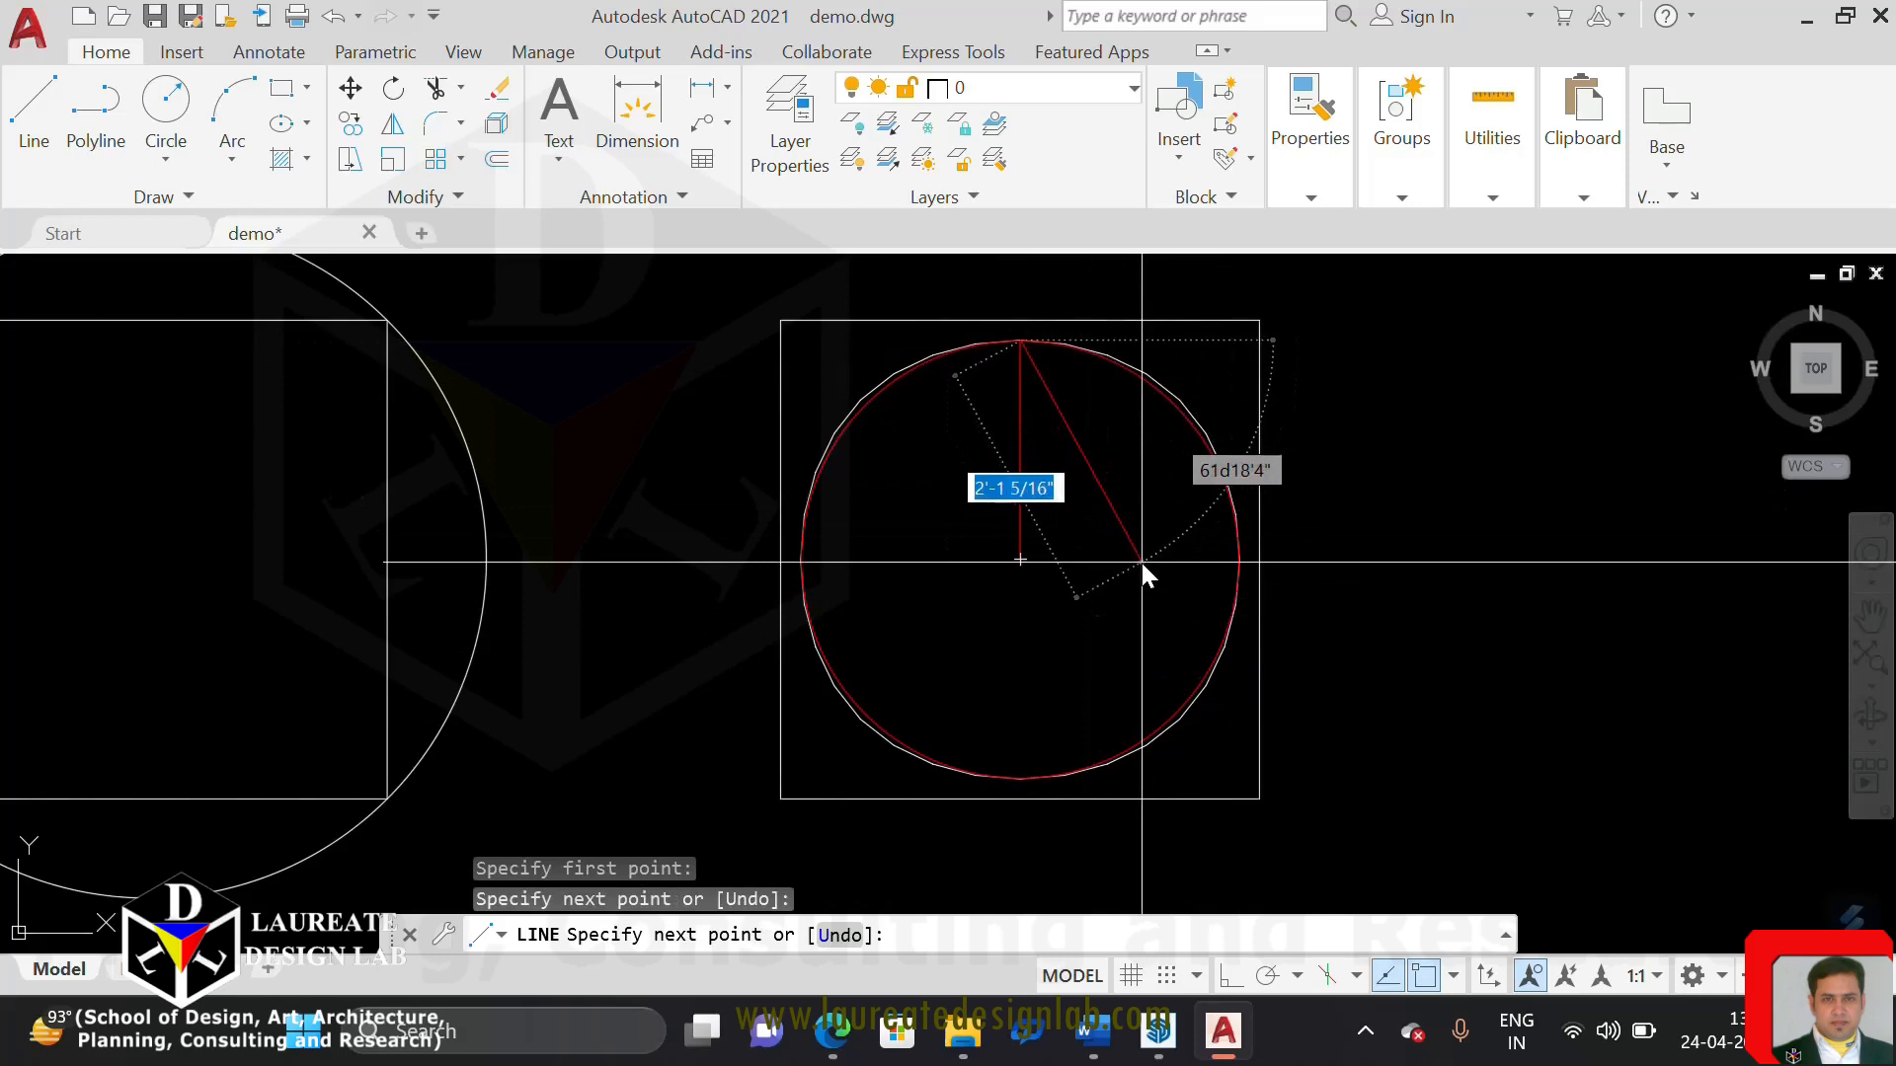
pyautogui.press('Escape')
pyautogui.press('Escape')
# Examine the gap between the spline-fitted polyline and the red circle beside the vertical radius line
pyautogui.scroll(2, 1026, 470)
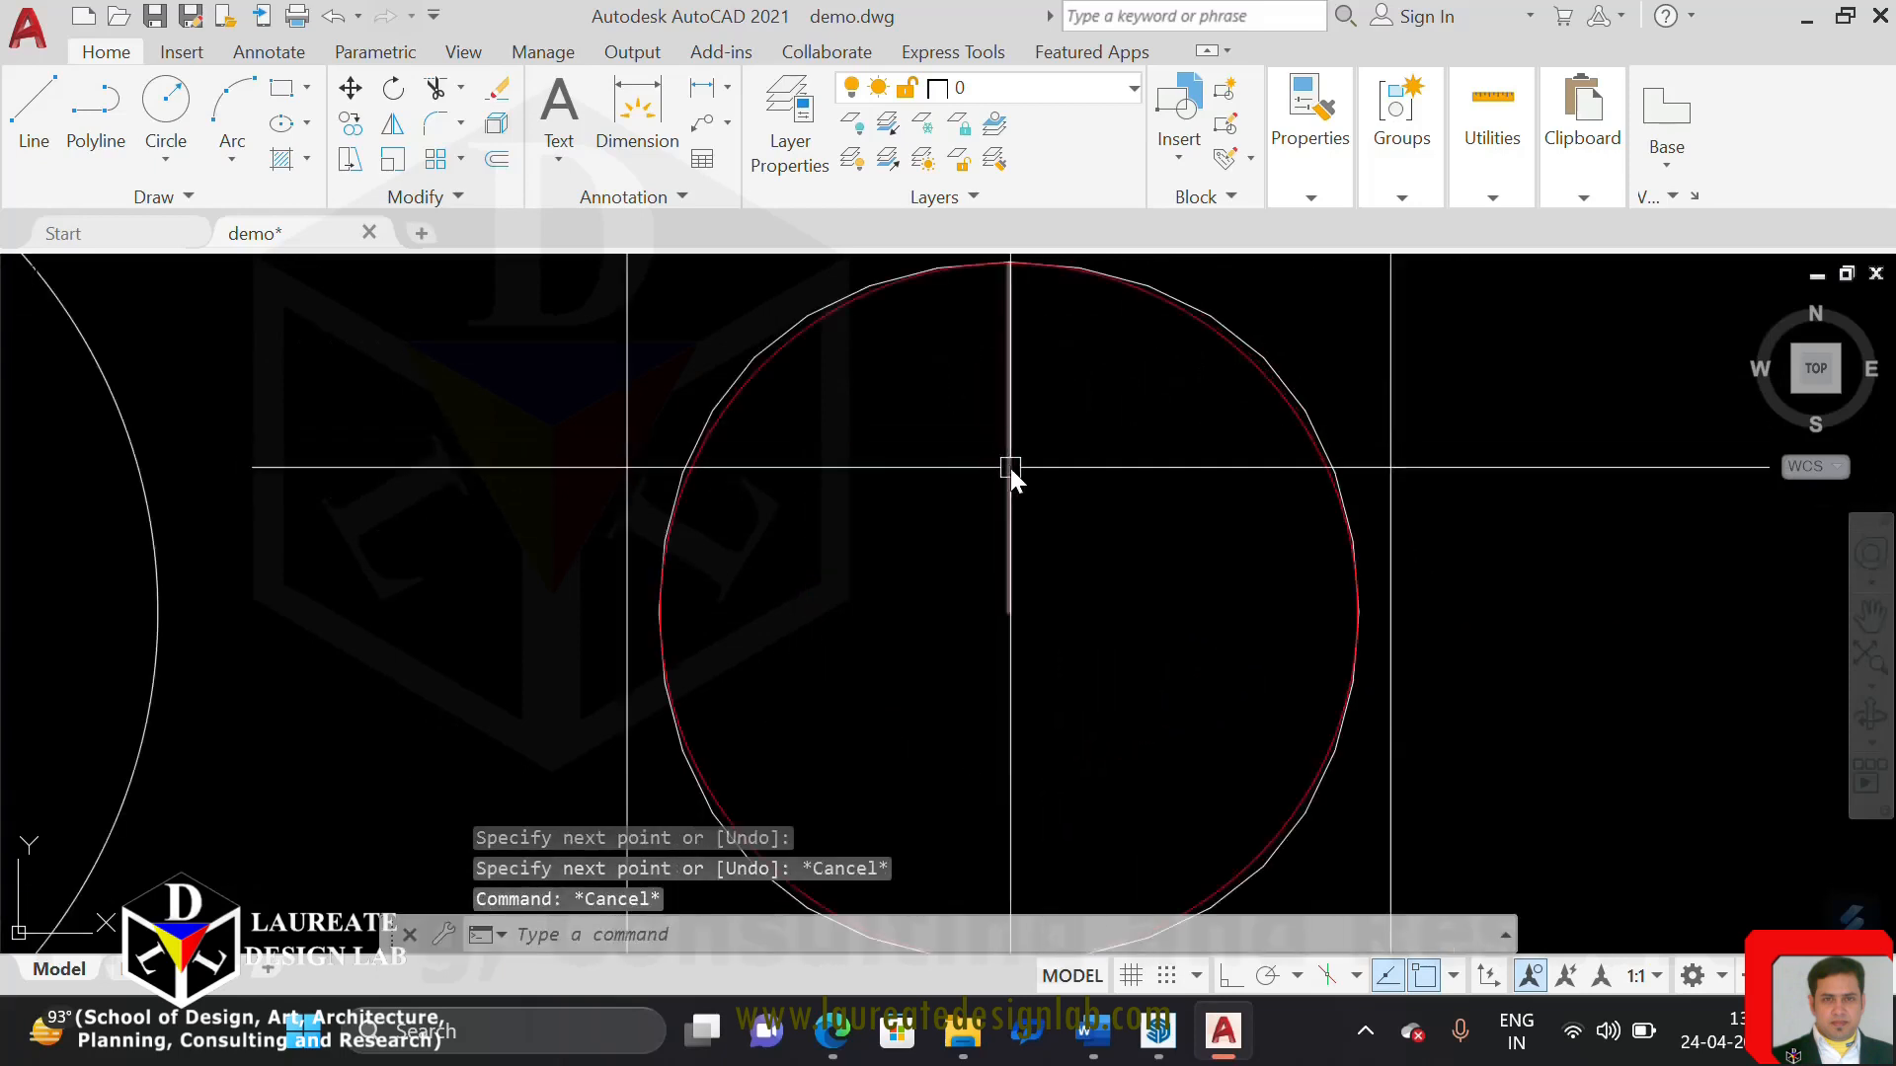
pyautogui.moveTo(1011, 422); pyautogui.dragTo(1020, 567, button='middle')
pyautogui.scroll(2, 829, 486)
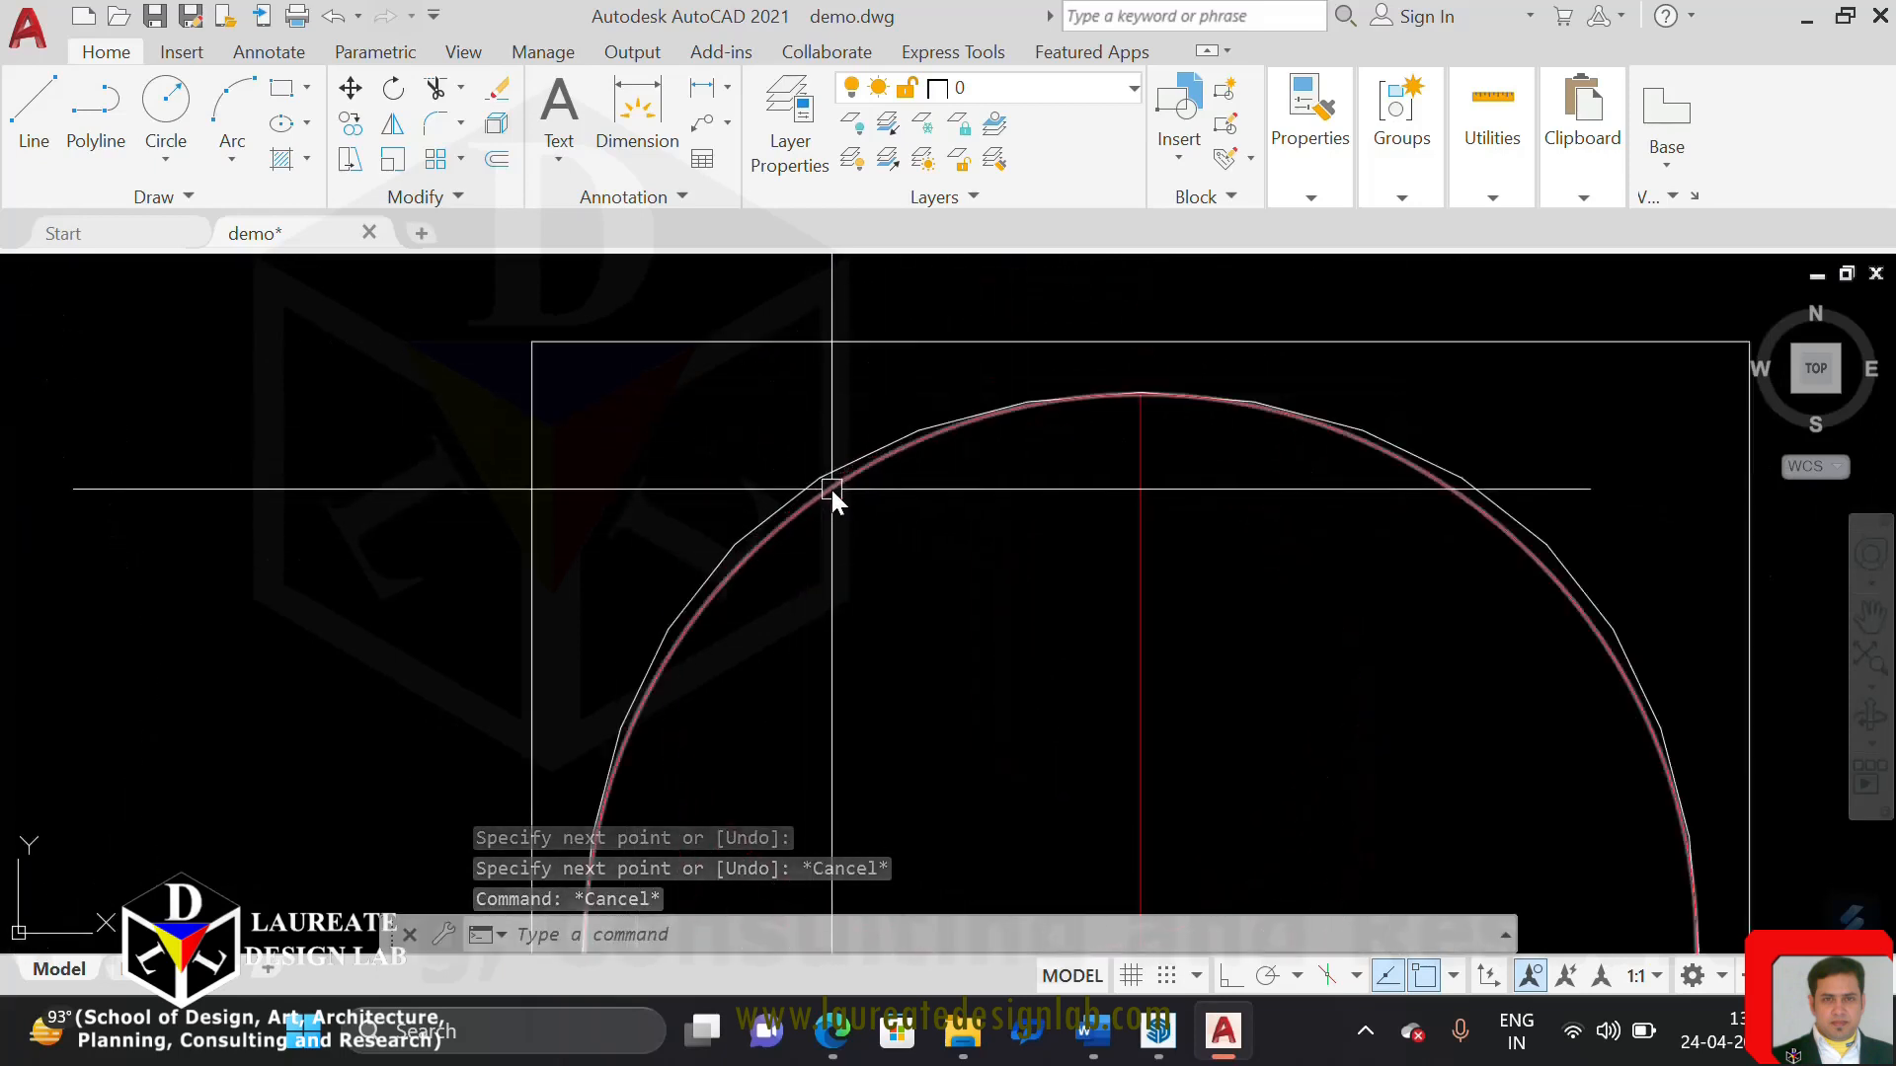
pyautogui.scroll(2, 829, 486)
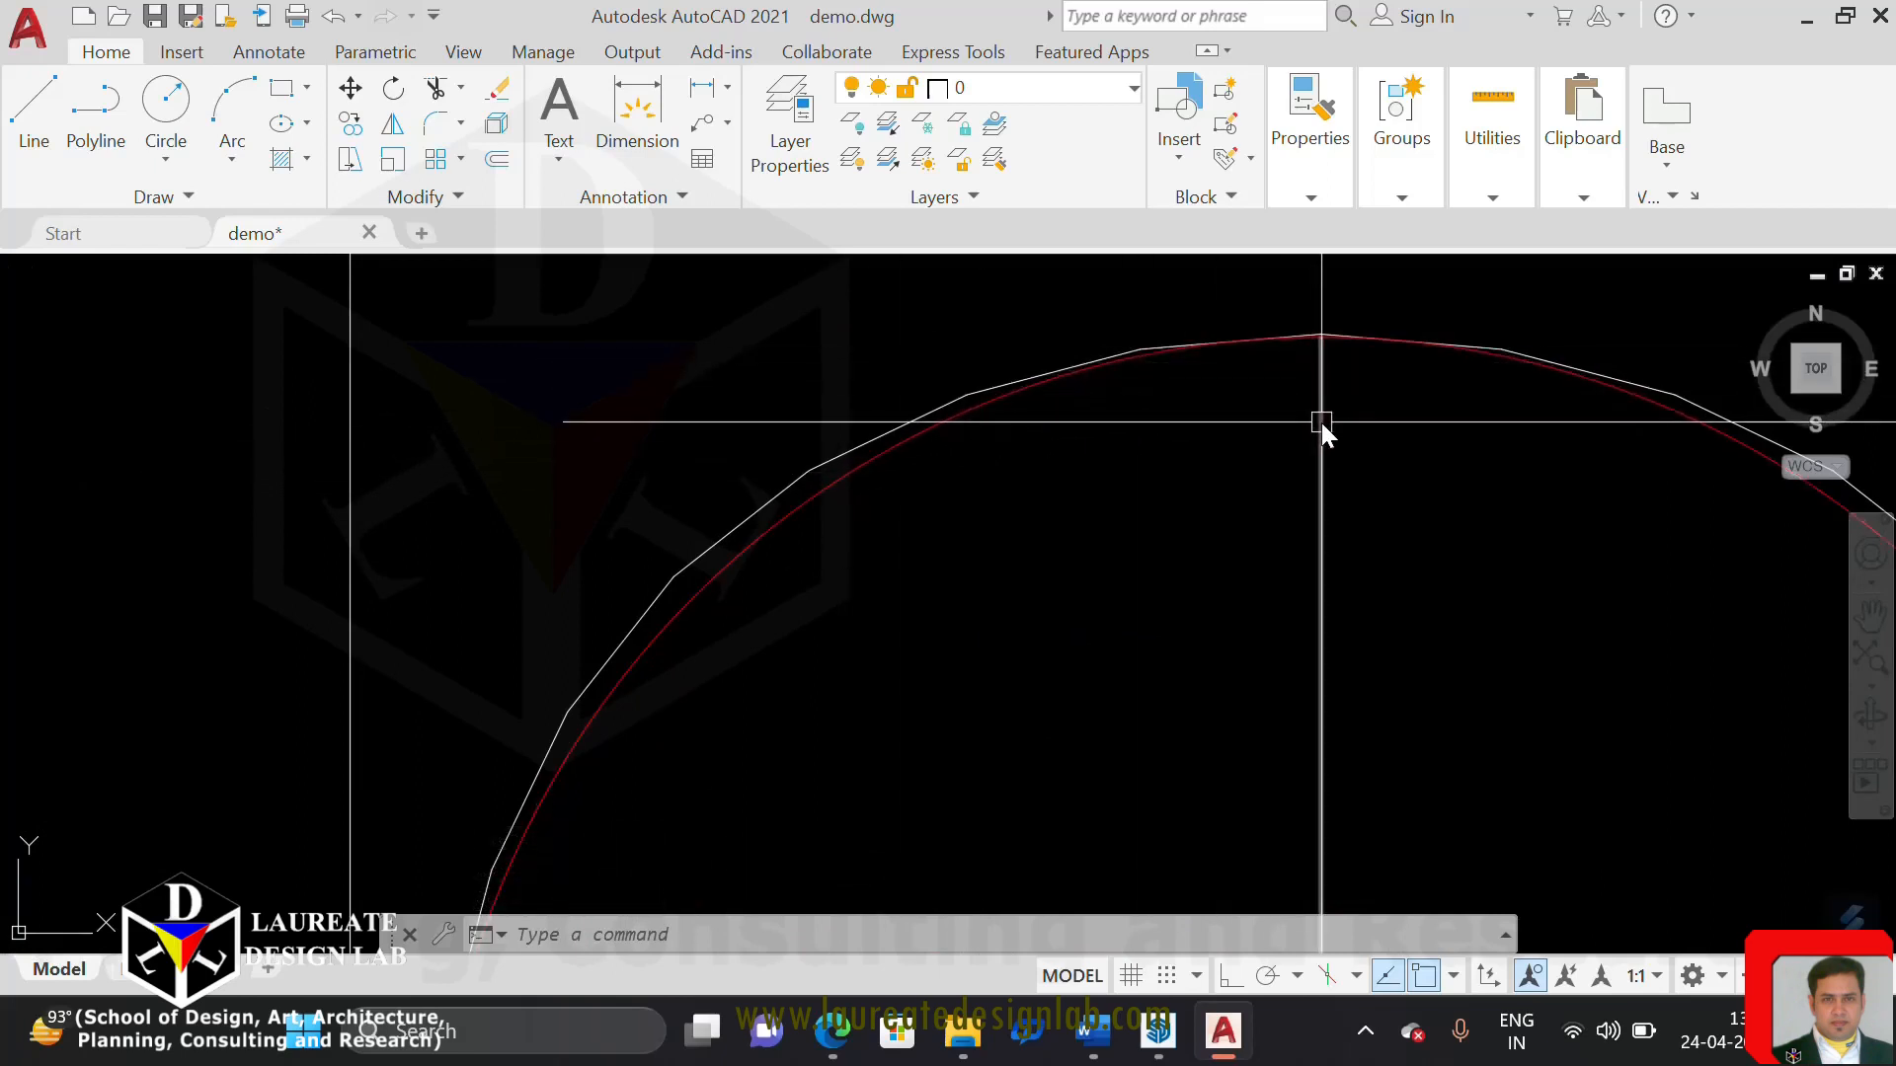
pyautogui.scroll(-5, 1321, 422)
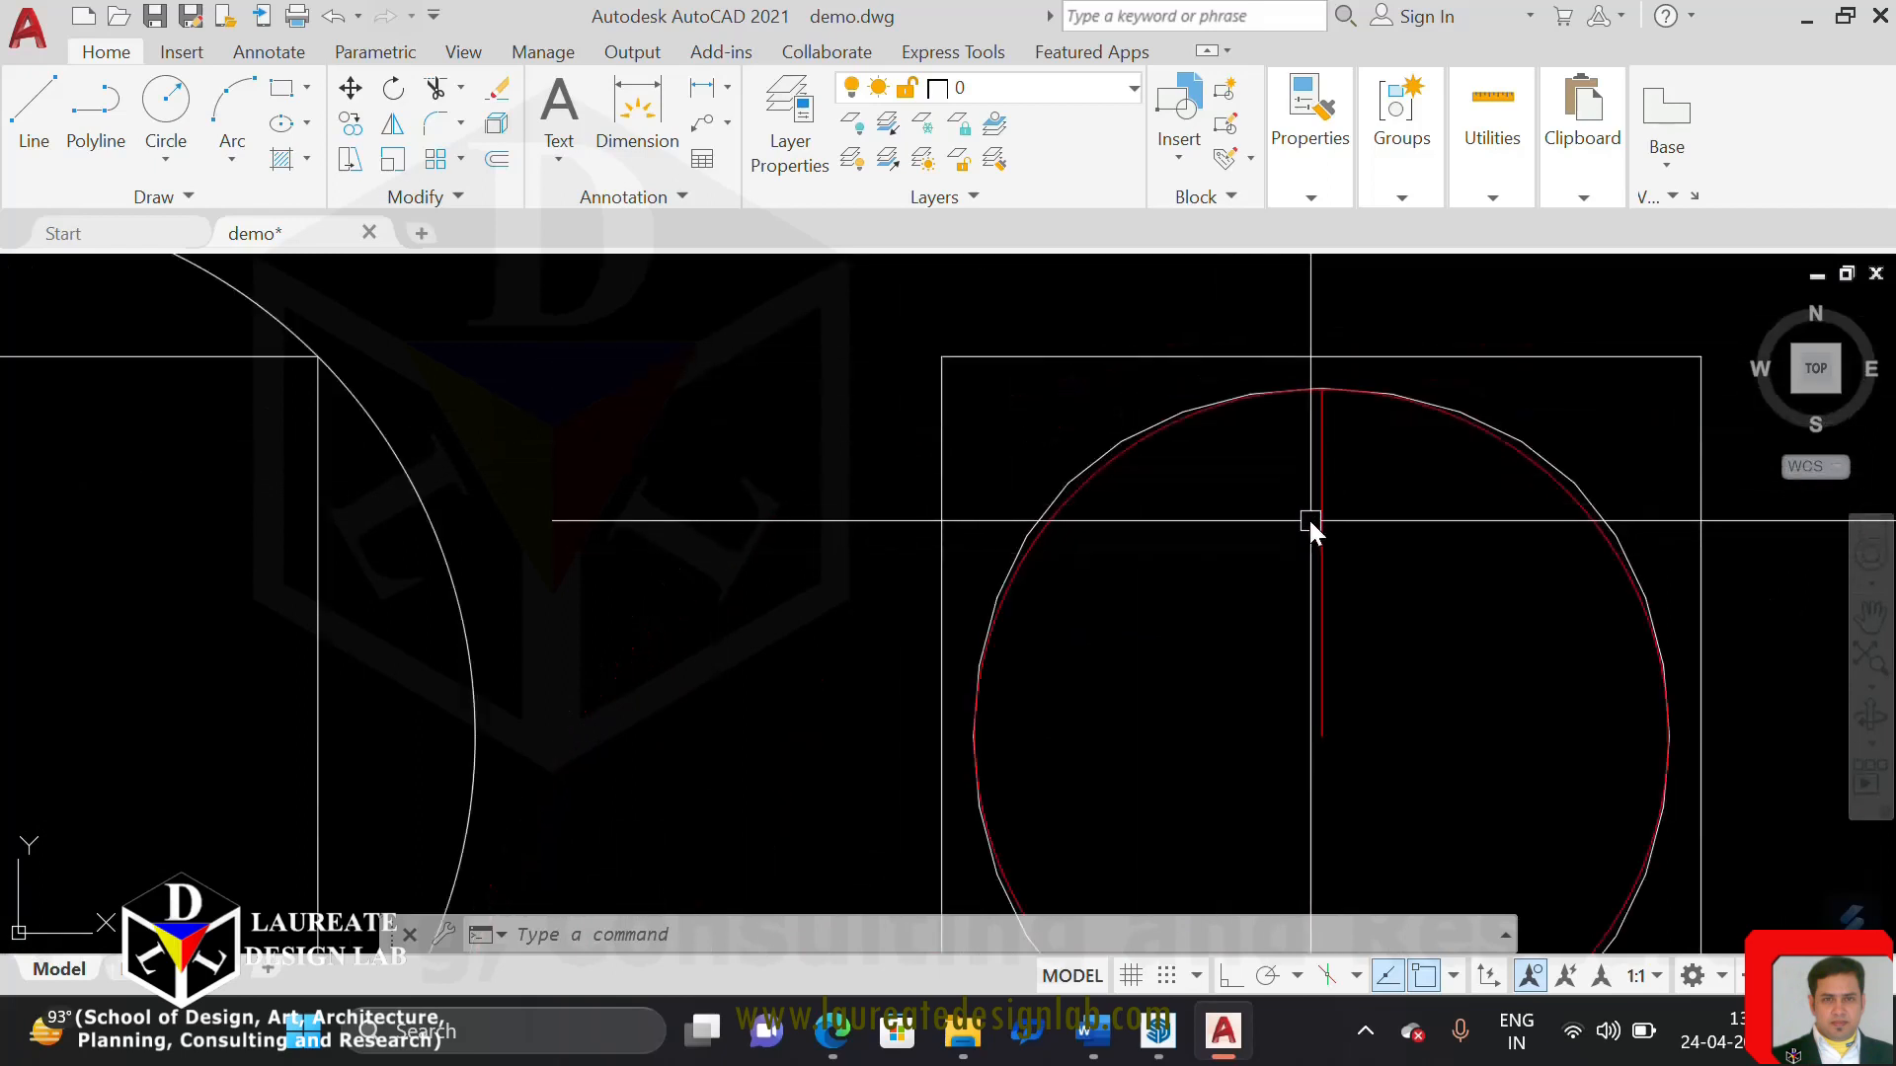
pyautogui.scroll(4, 1115, 452)
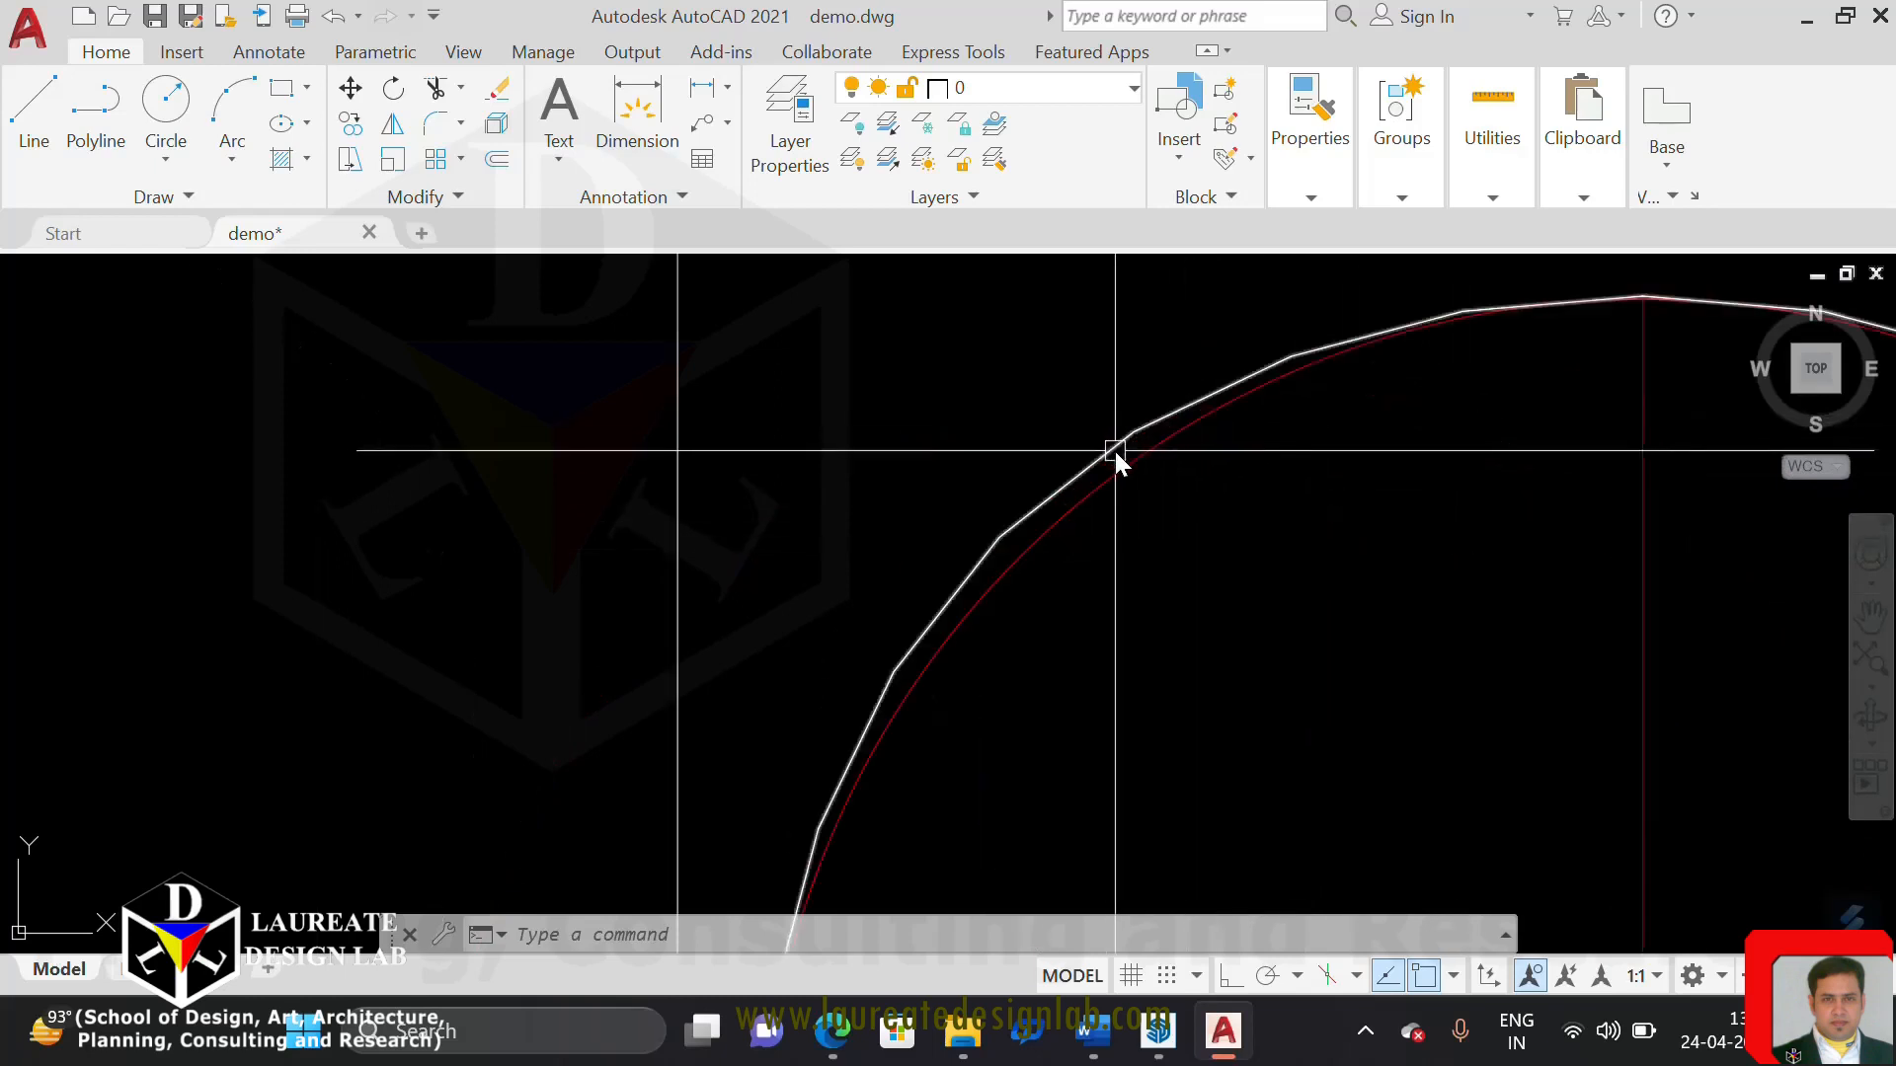
pyautogui.scroll(-4, 990, 428)
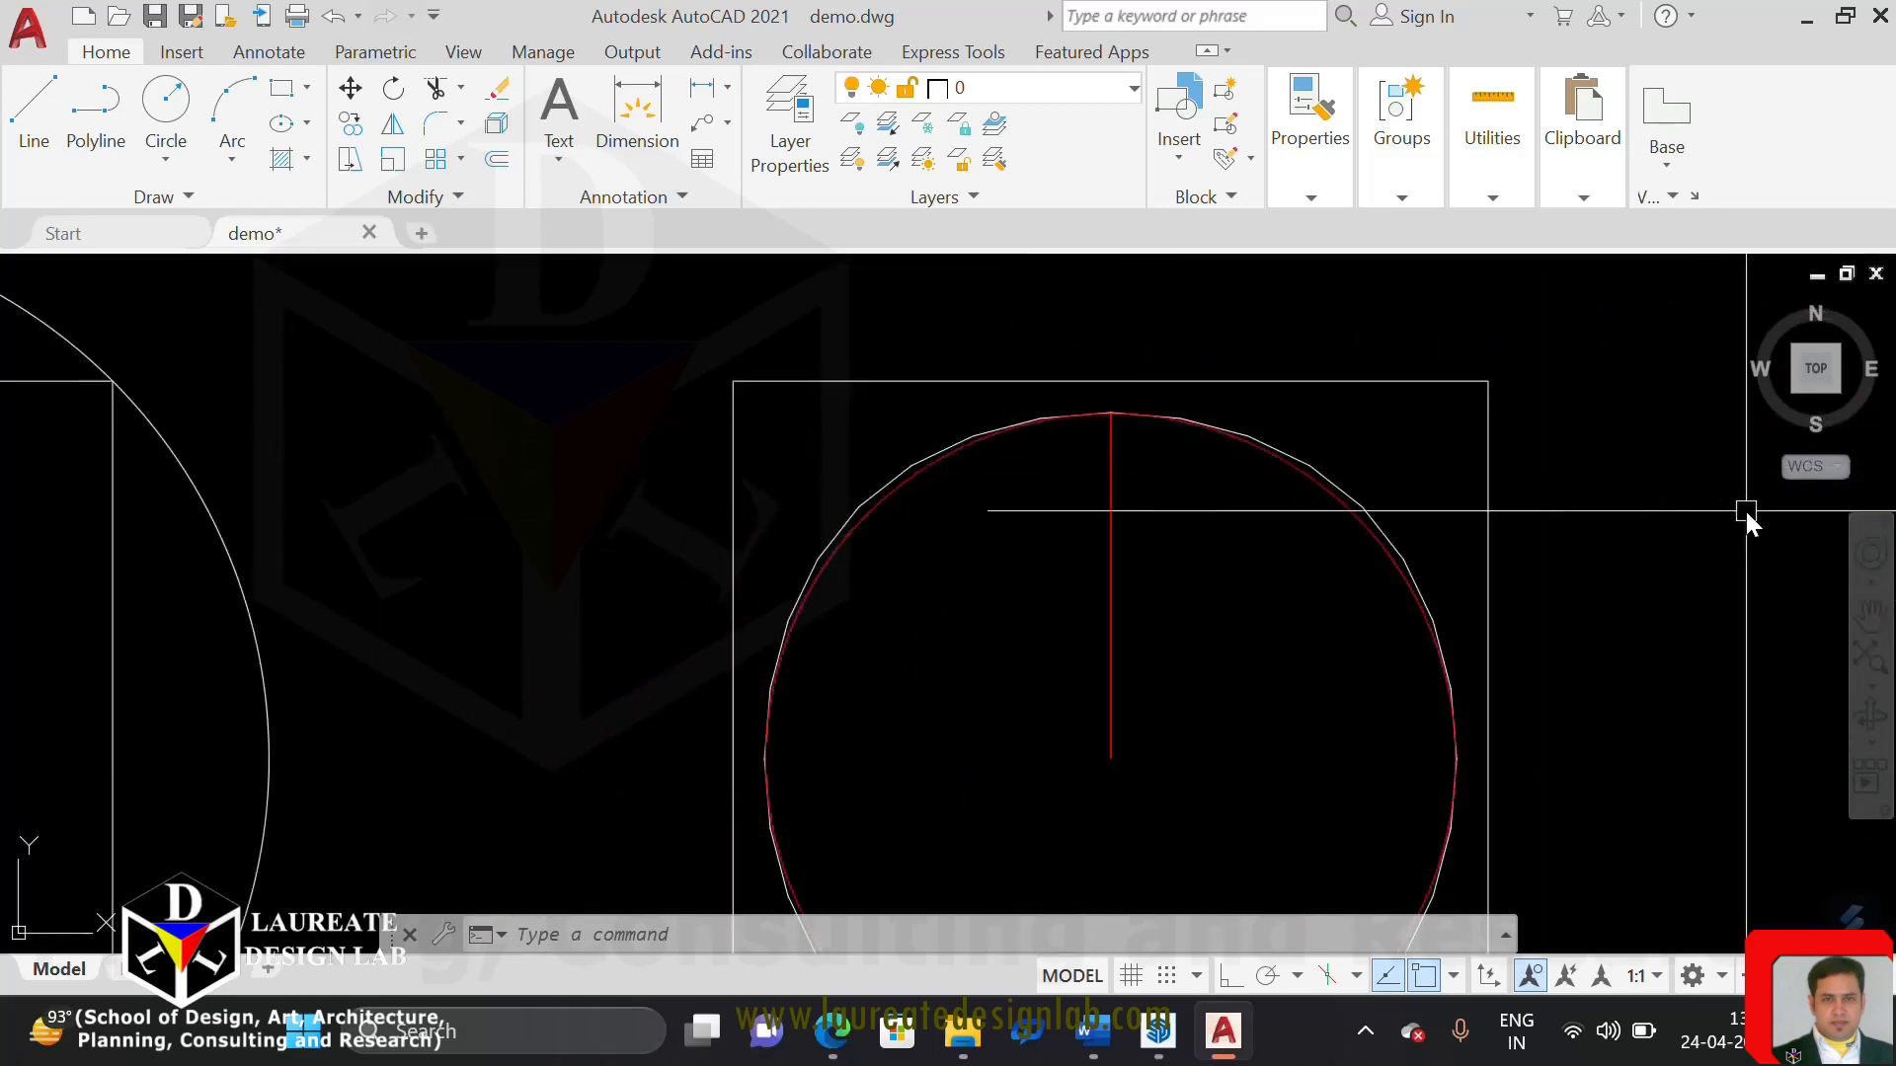
pyautogui.scroll(3, 1086, 499)
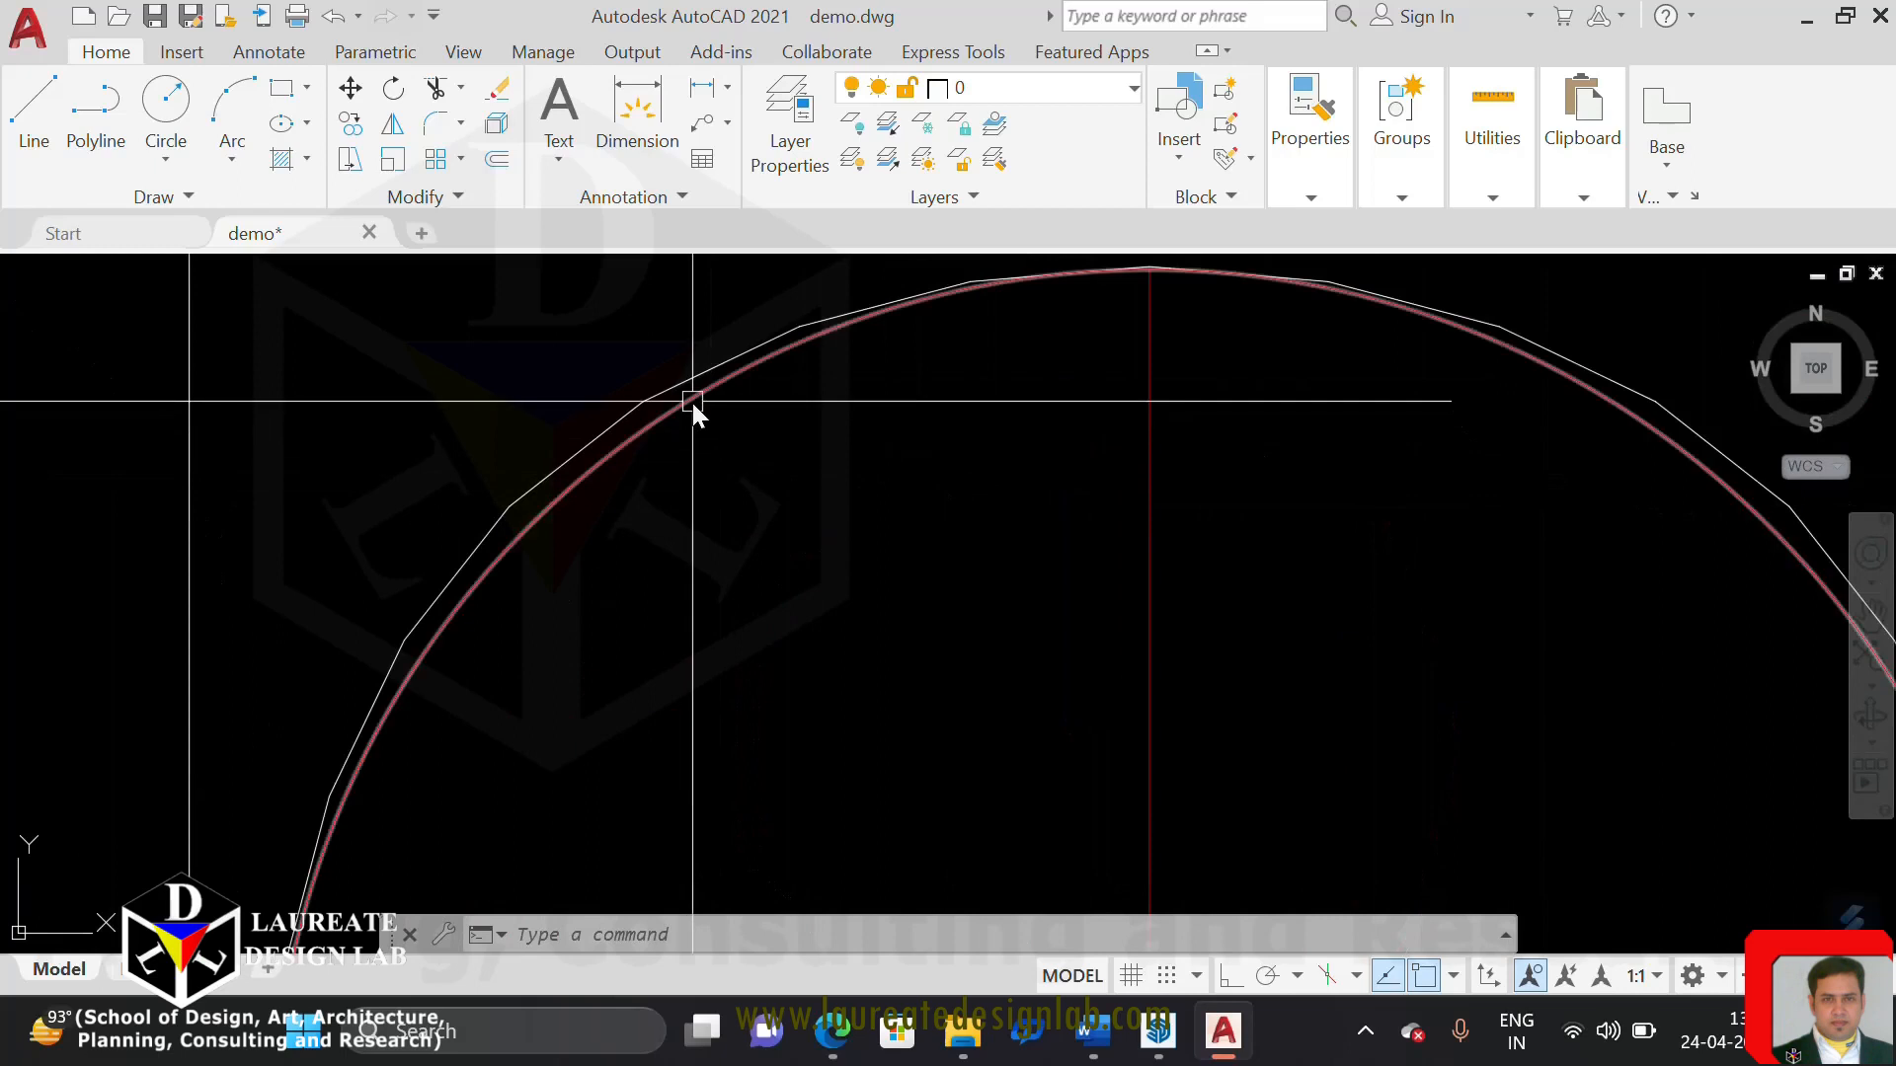
pyautogui.scroll(3, 690, 399)
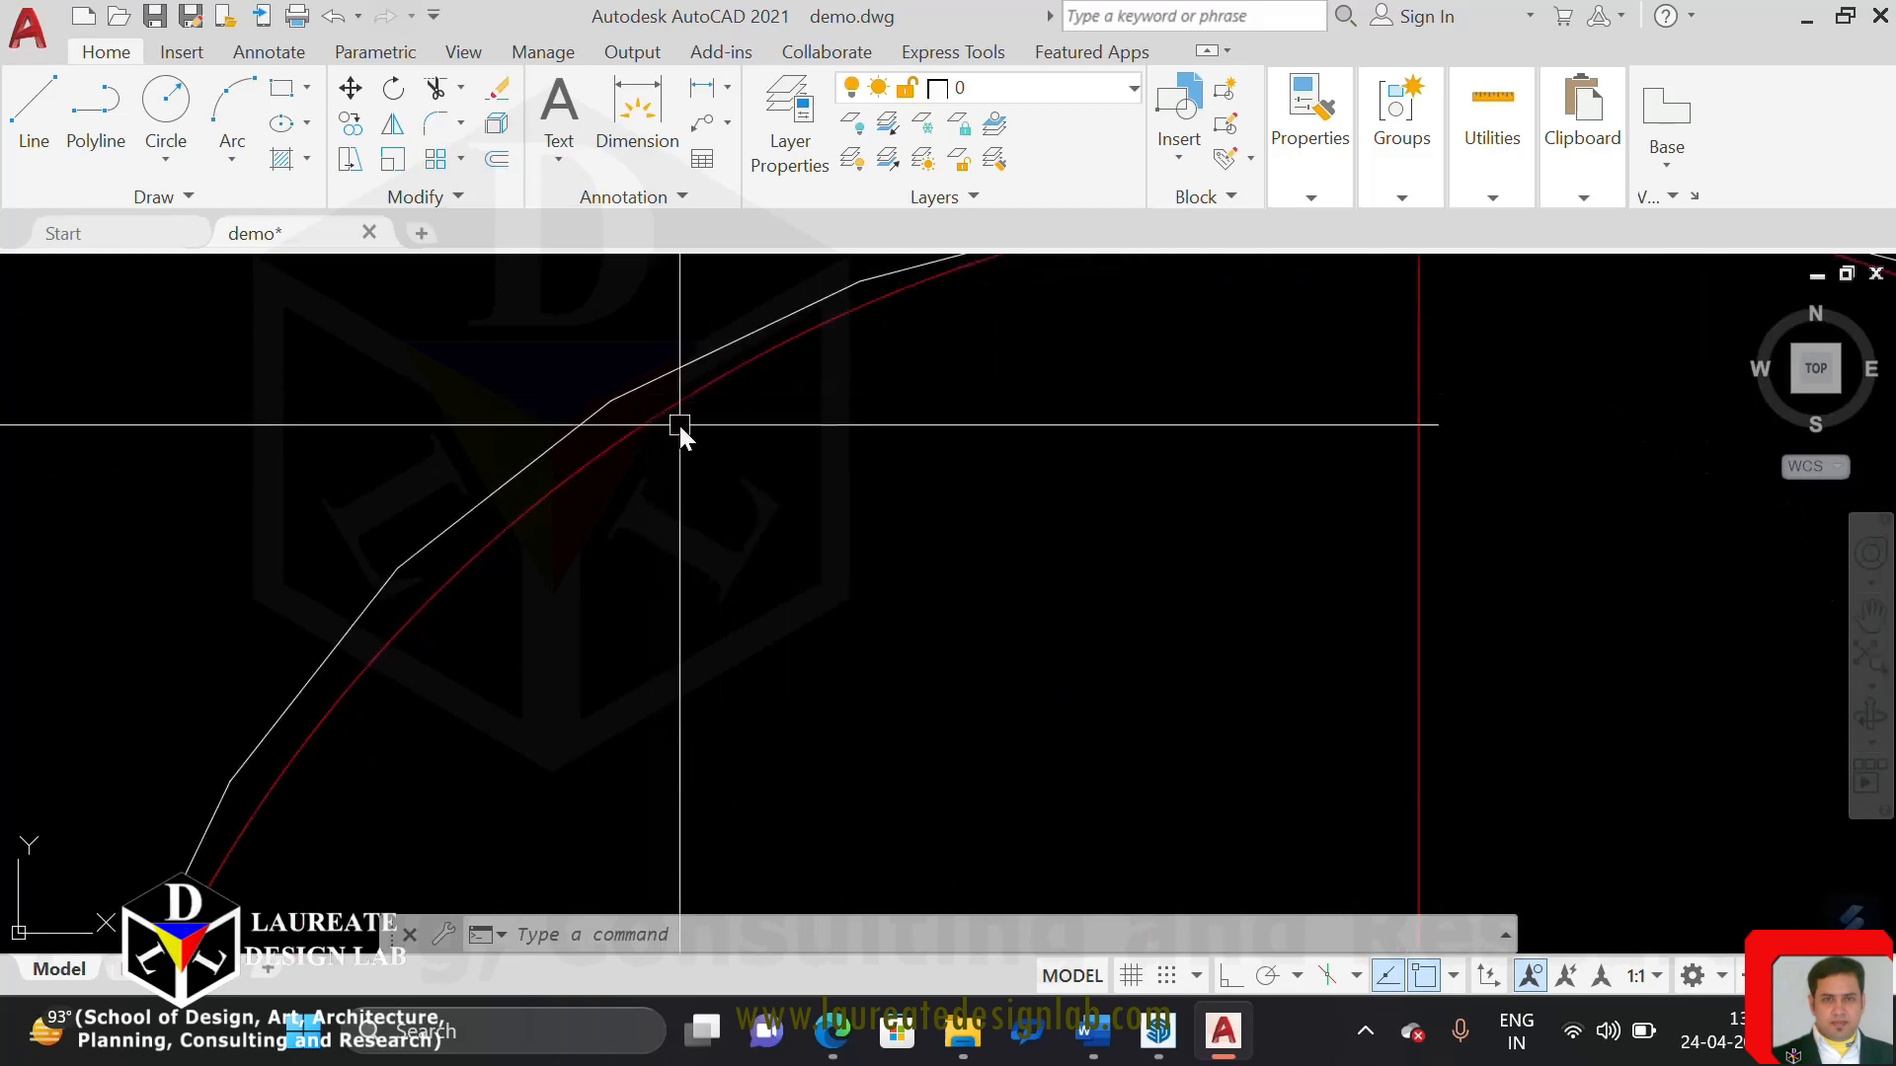
pyautogui.scroll(-5, 1418, 509)
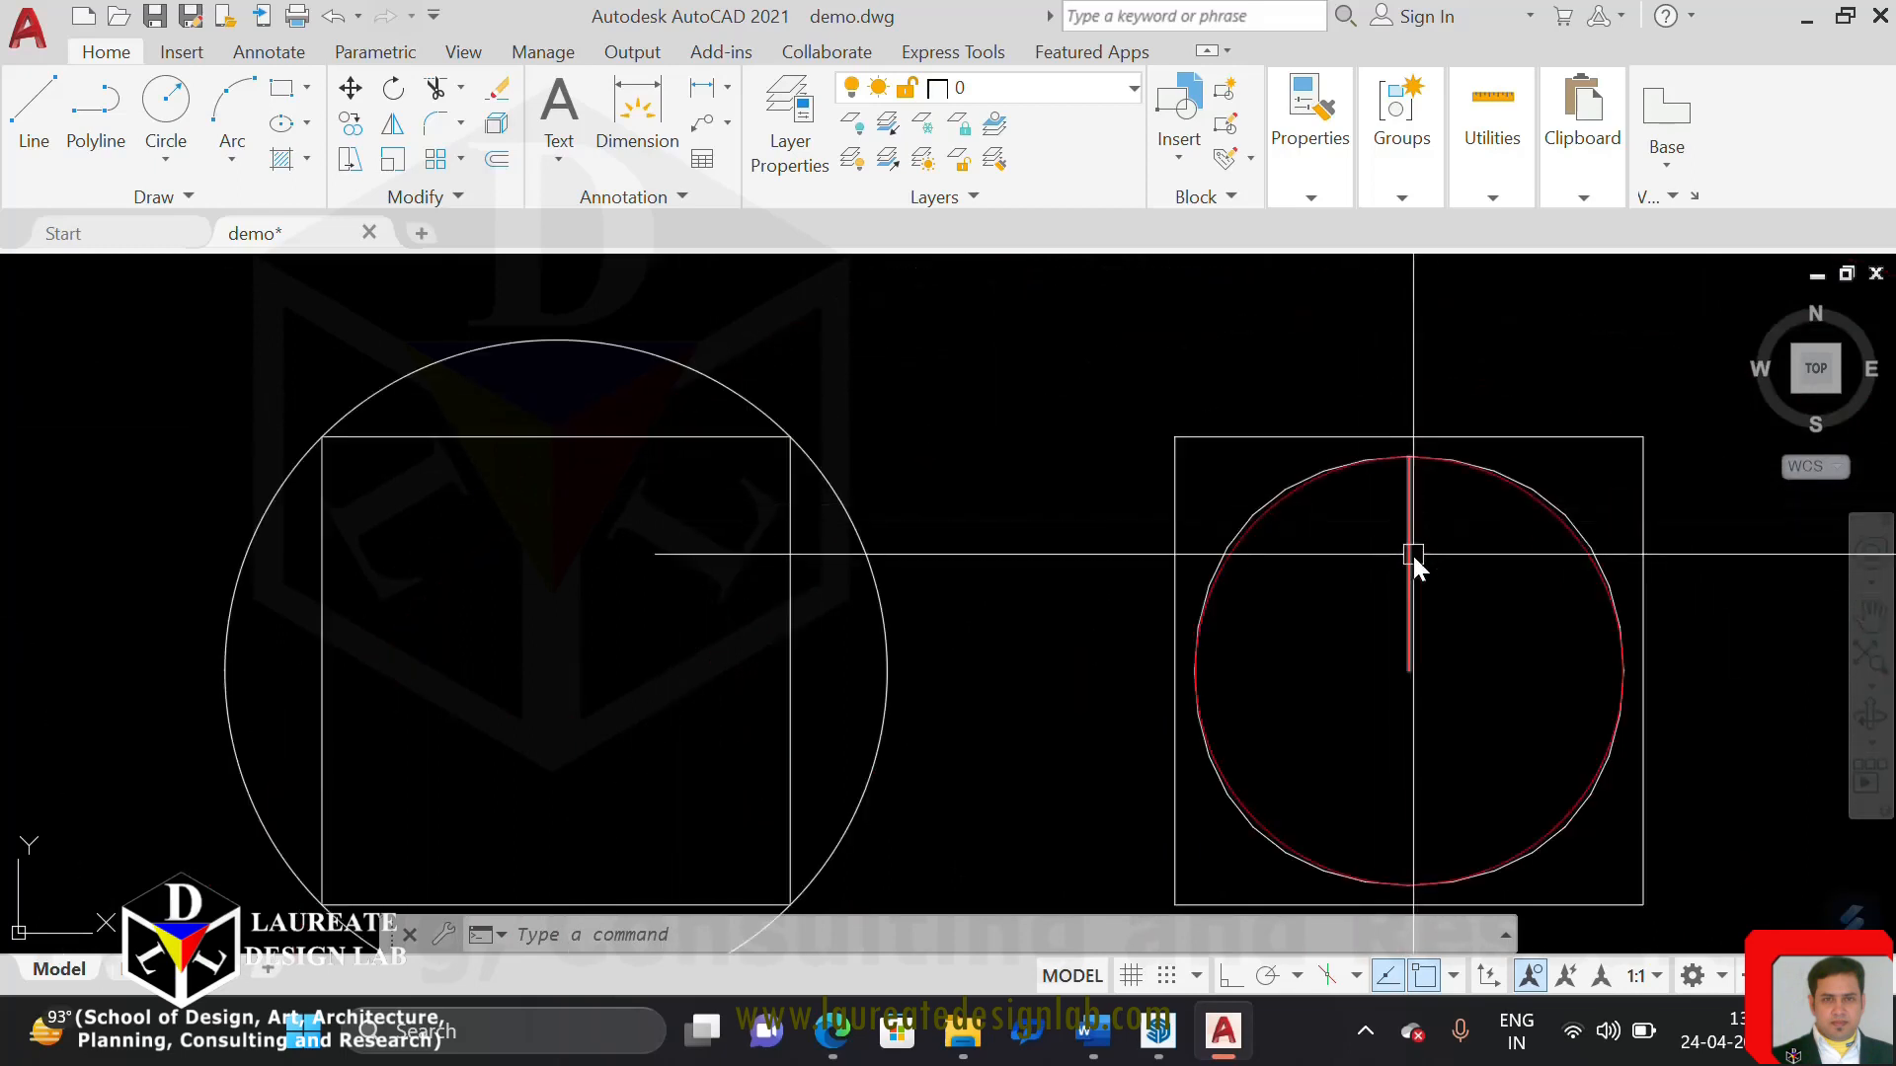
# Compare the whole spline-fitted outline with the red circle, including a close look at the circle's upper-left arc
pyautogui.moveTo(1401, 605); pyautogui.dragTo(1168, 620, button='middle')
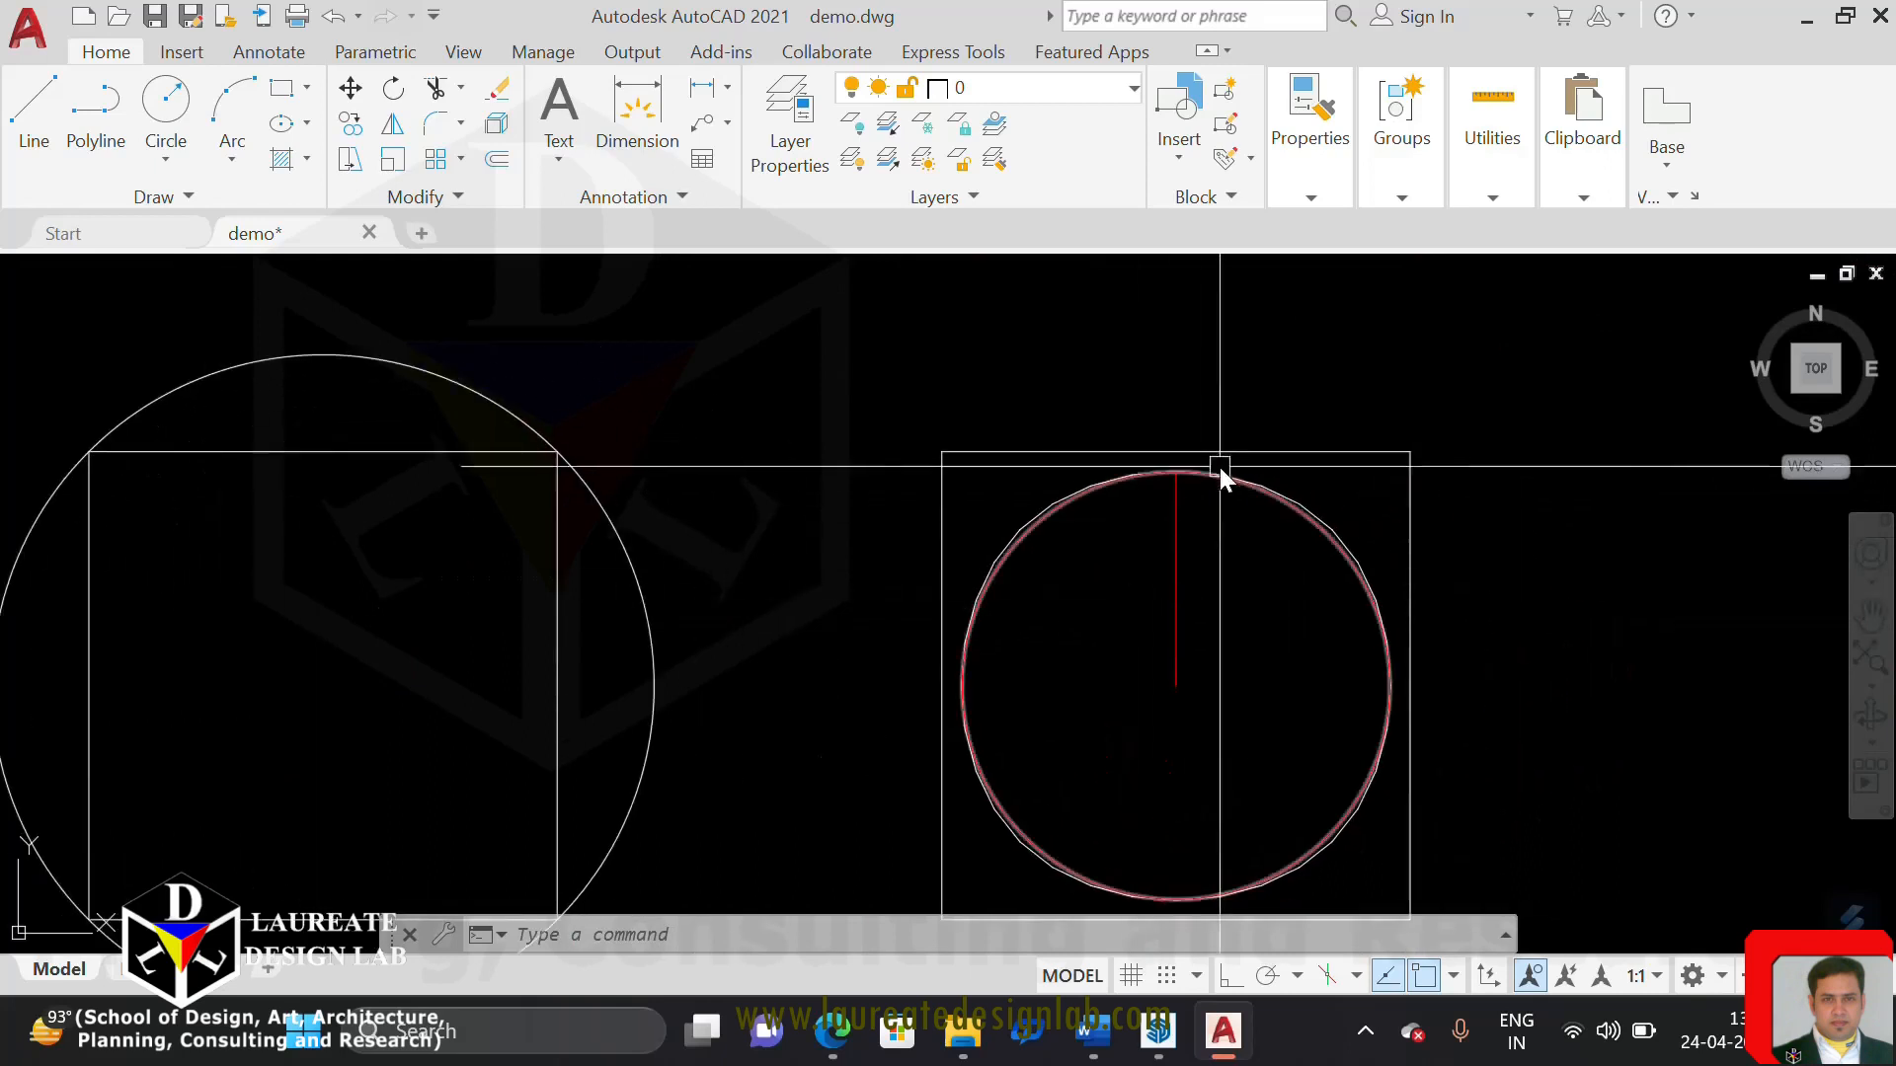
pyautogui.moveTo(1481, 523); pyautogui.dragTo(1425, 507, button='middle')
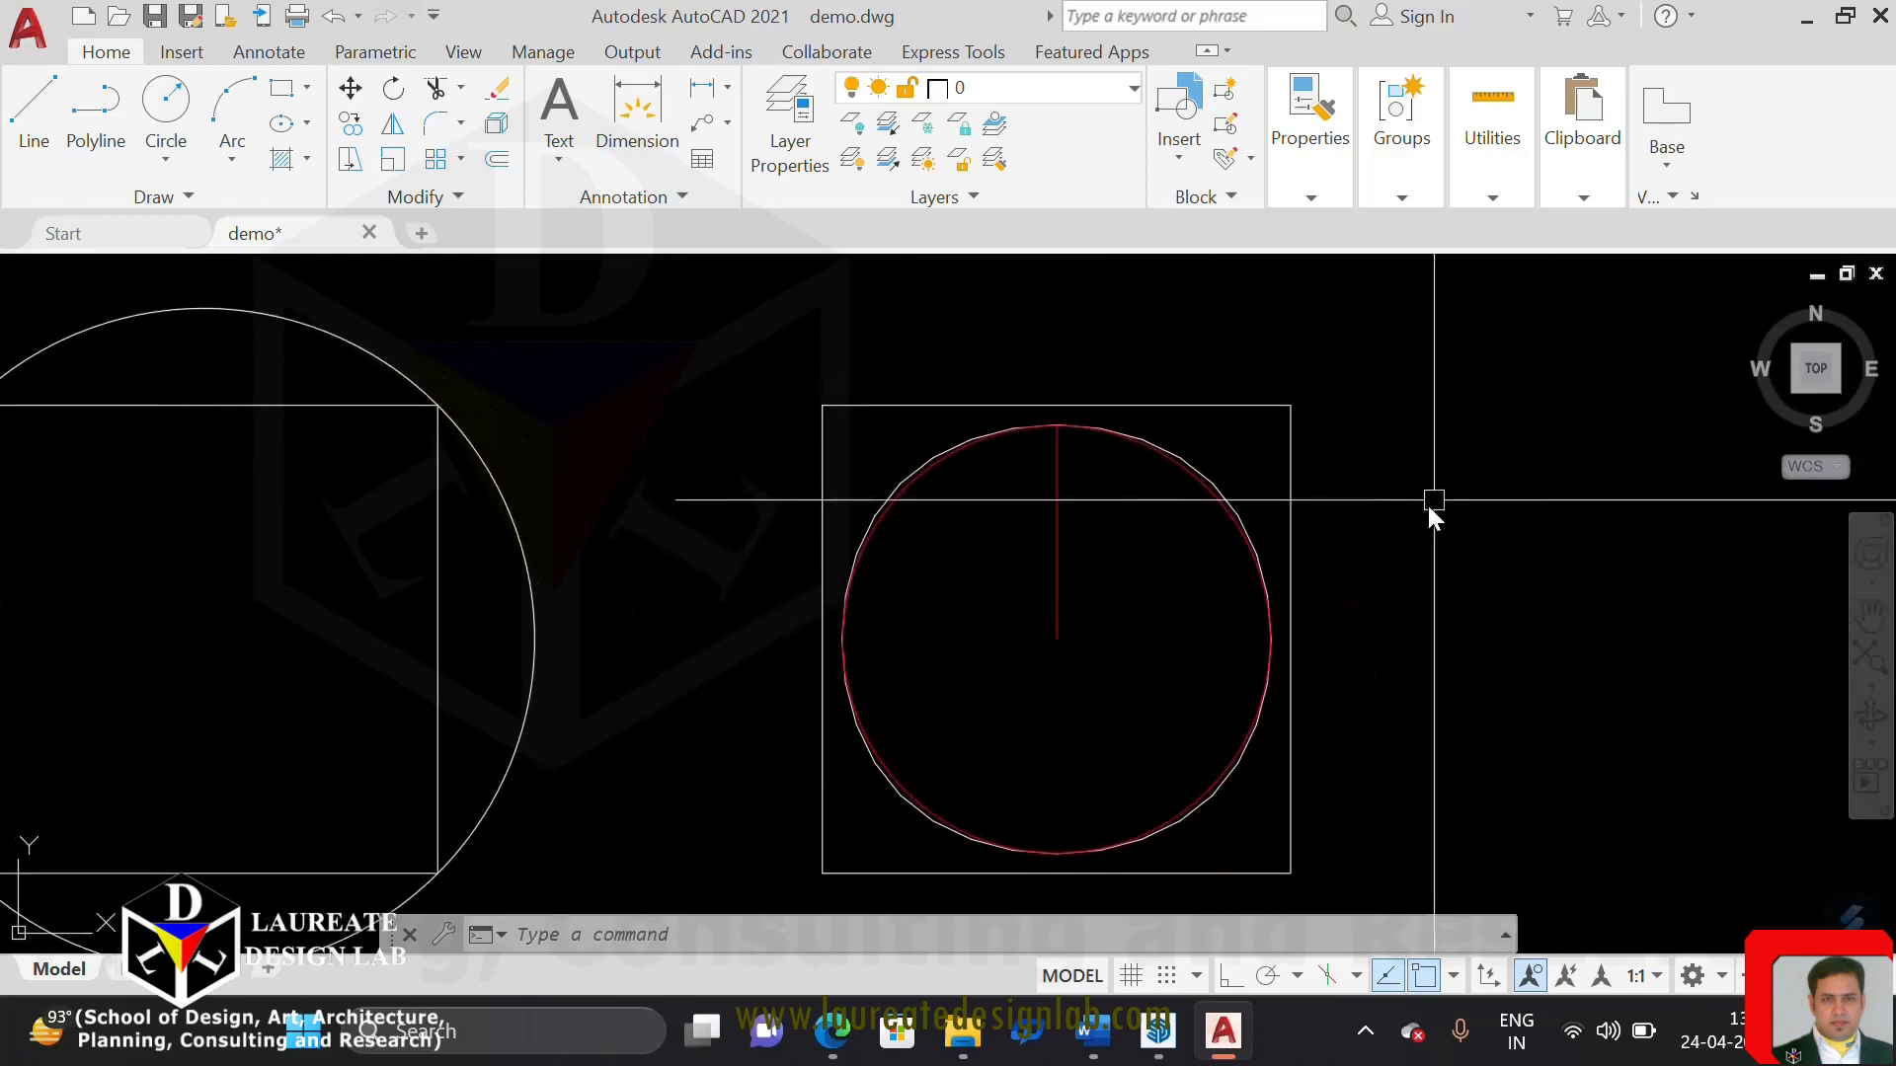
pyautogui.scroll(5, 879, 498)
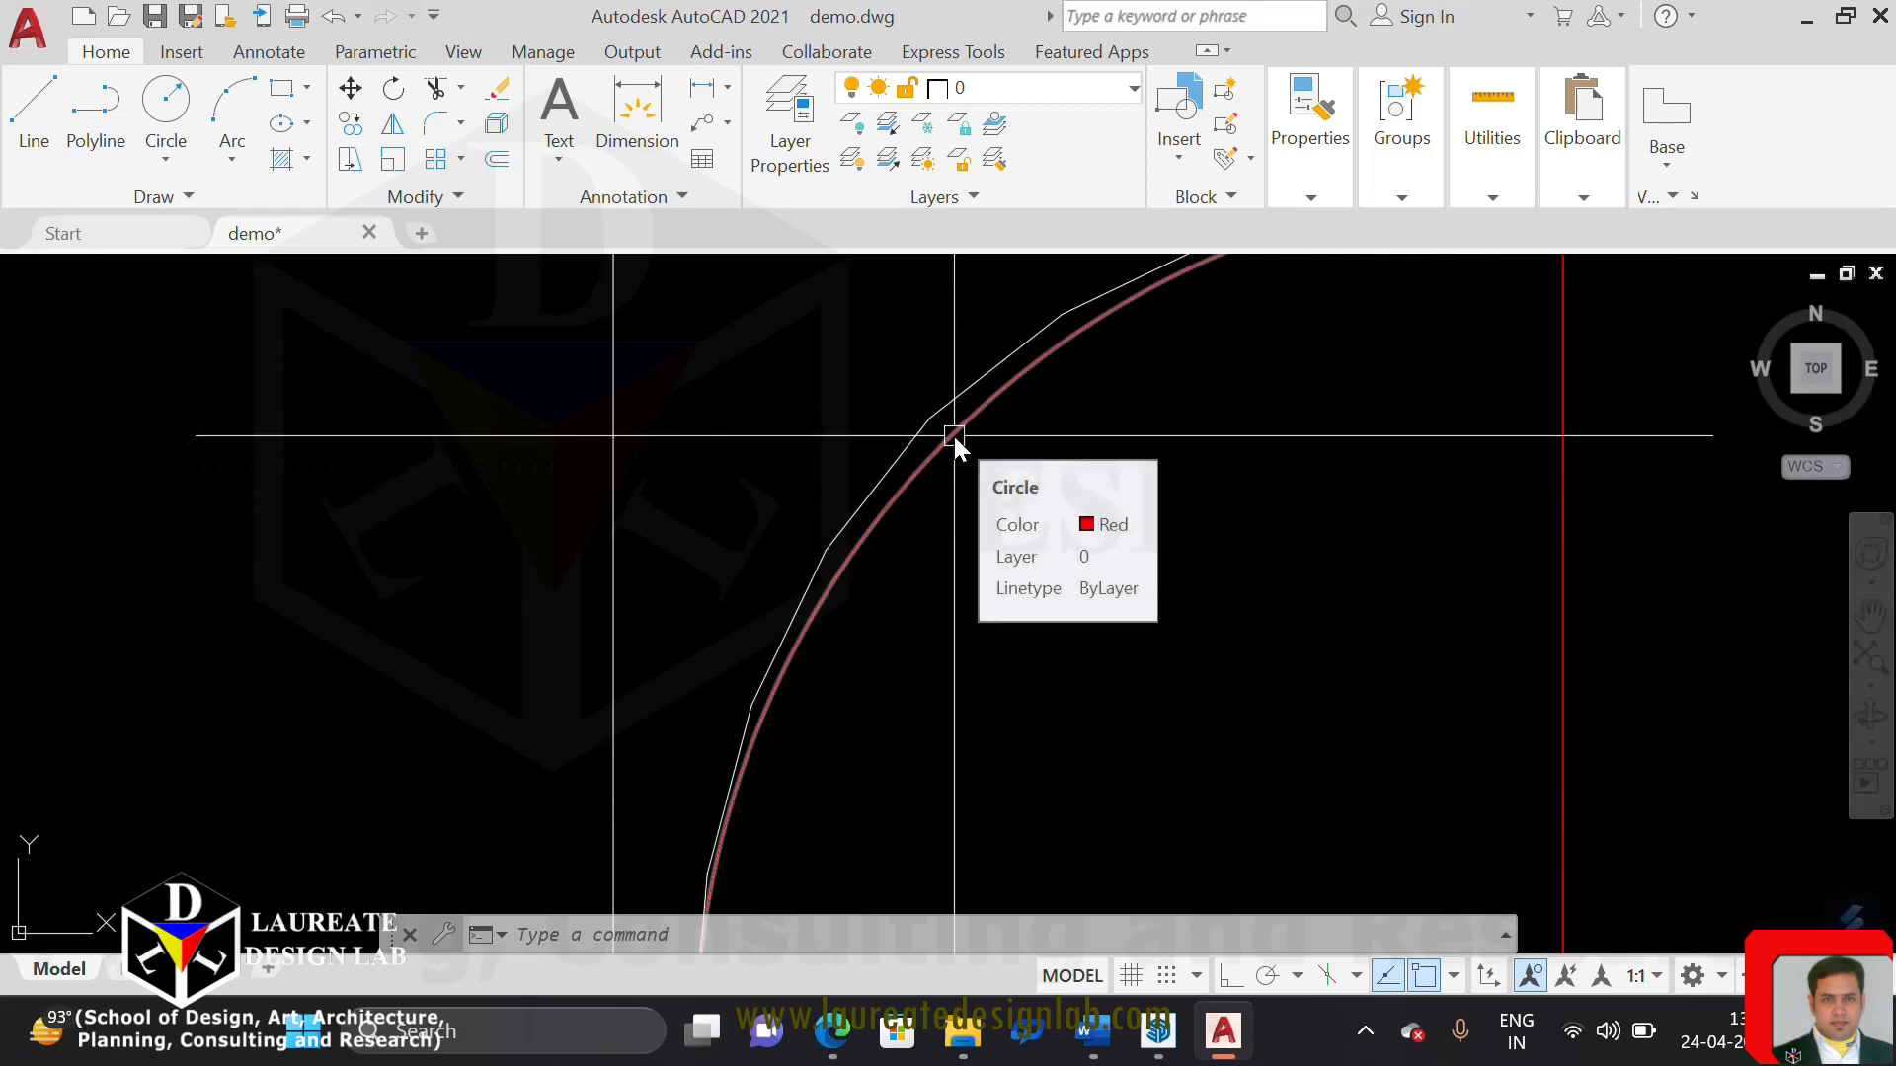
pyautogui.scroll(-3, 952, 434)
pyautogui.scroll(2, 1076, 433)
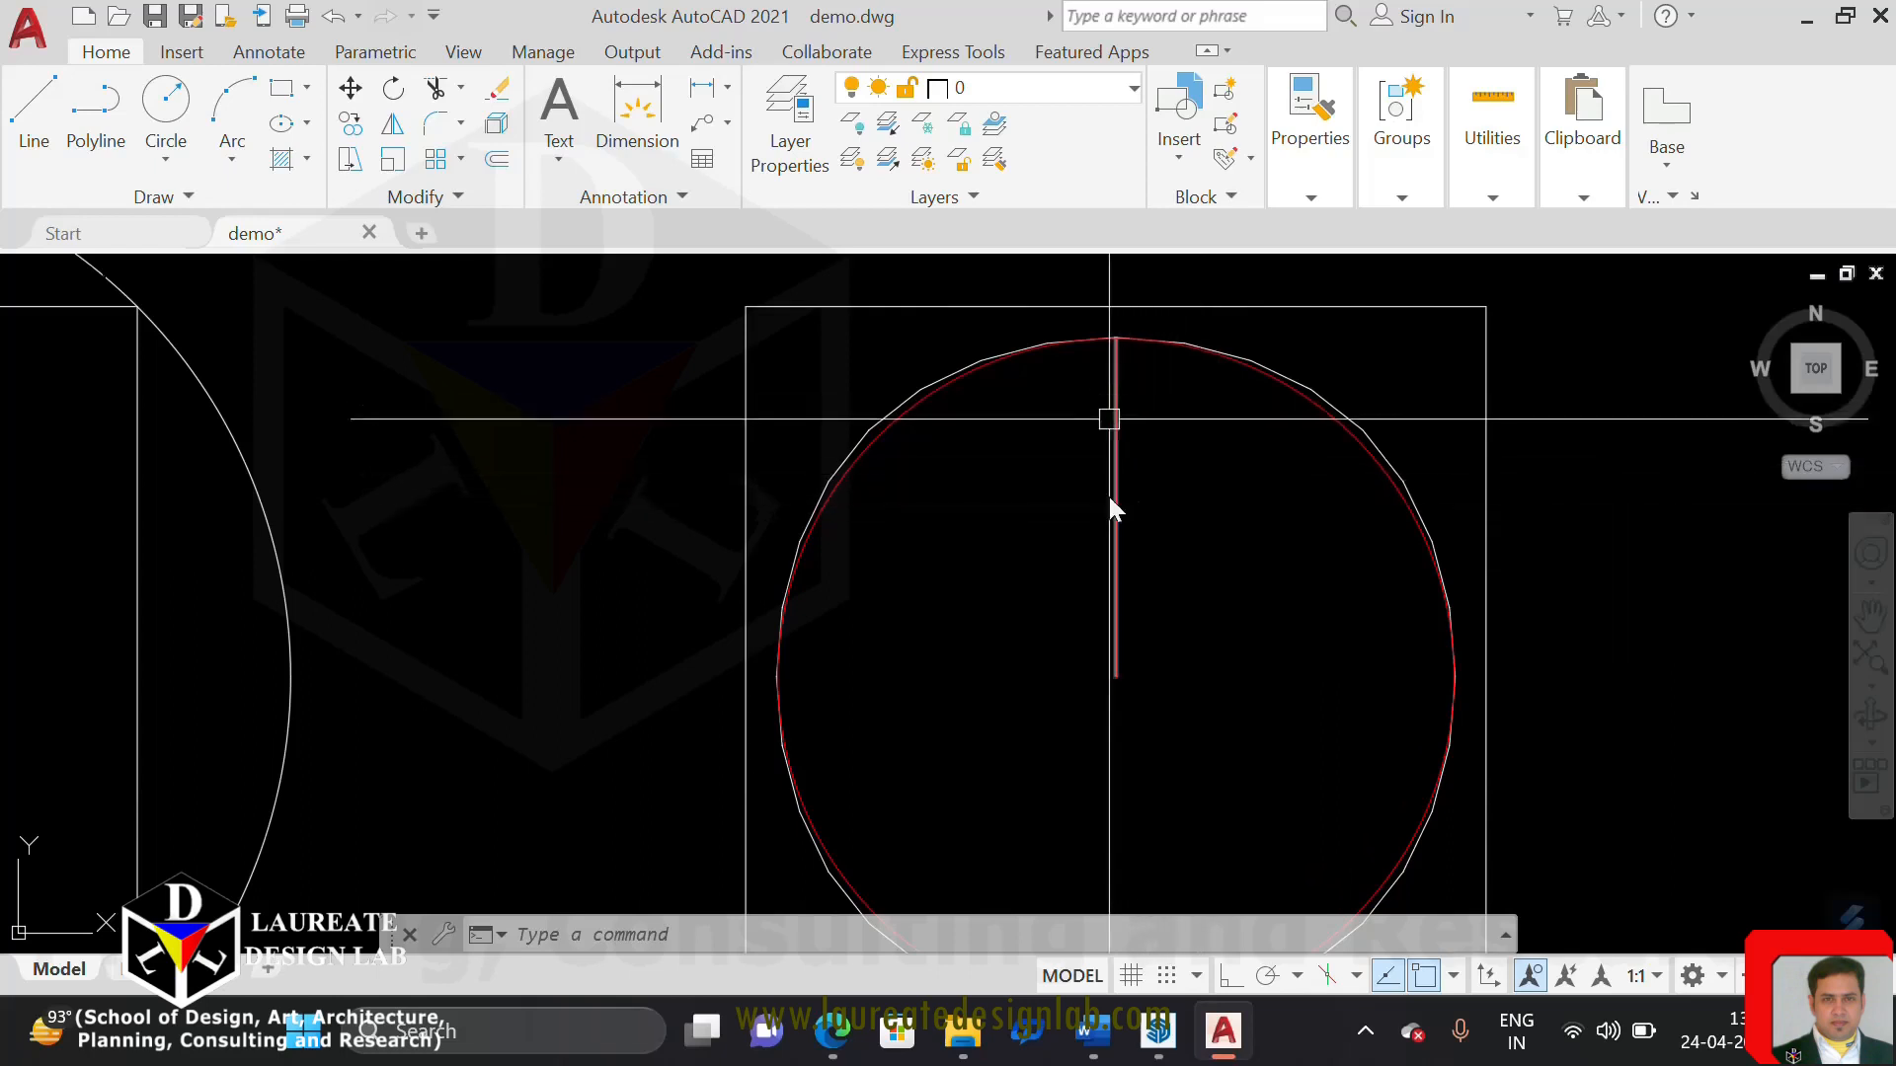
pyautogui.scroll(-2, 1118, 450)
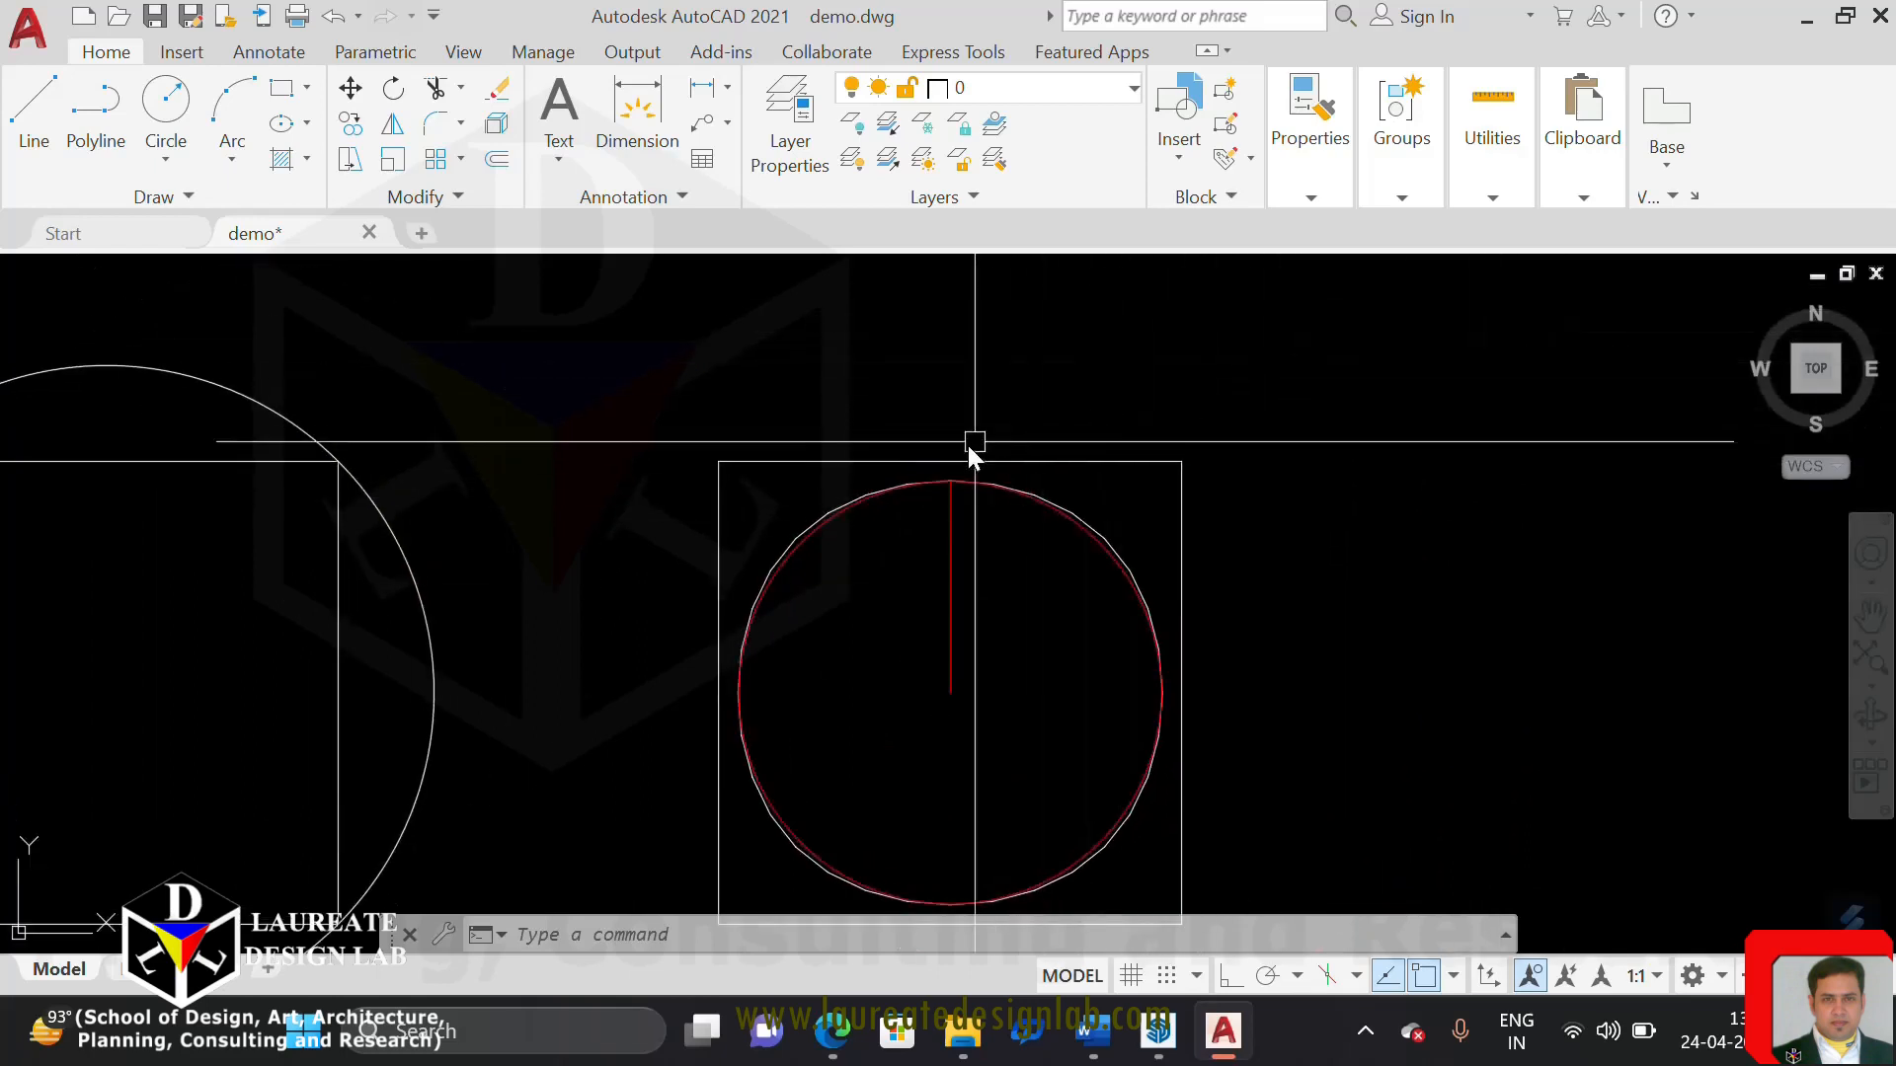
# Examine how the spline-fitted polyline's segments deviate from the red circle across the upper arc on both sides of the radius line
pyautogui.scroll(5, 819, 528)
pyautogui.scroll(-4, 782, 507)
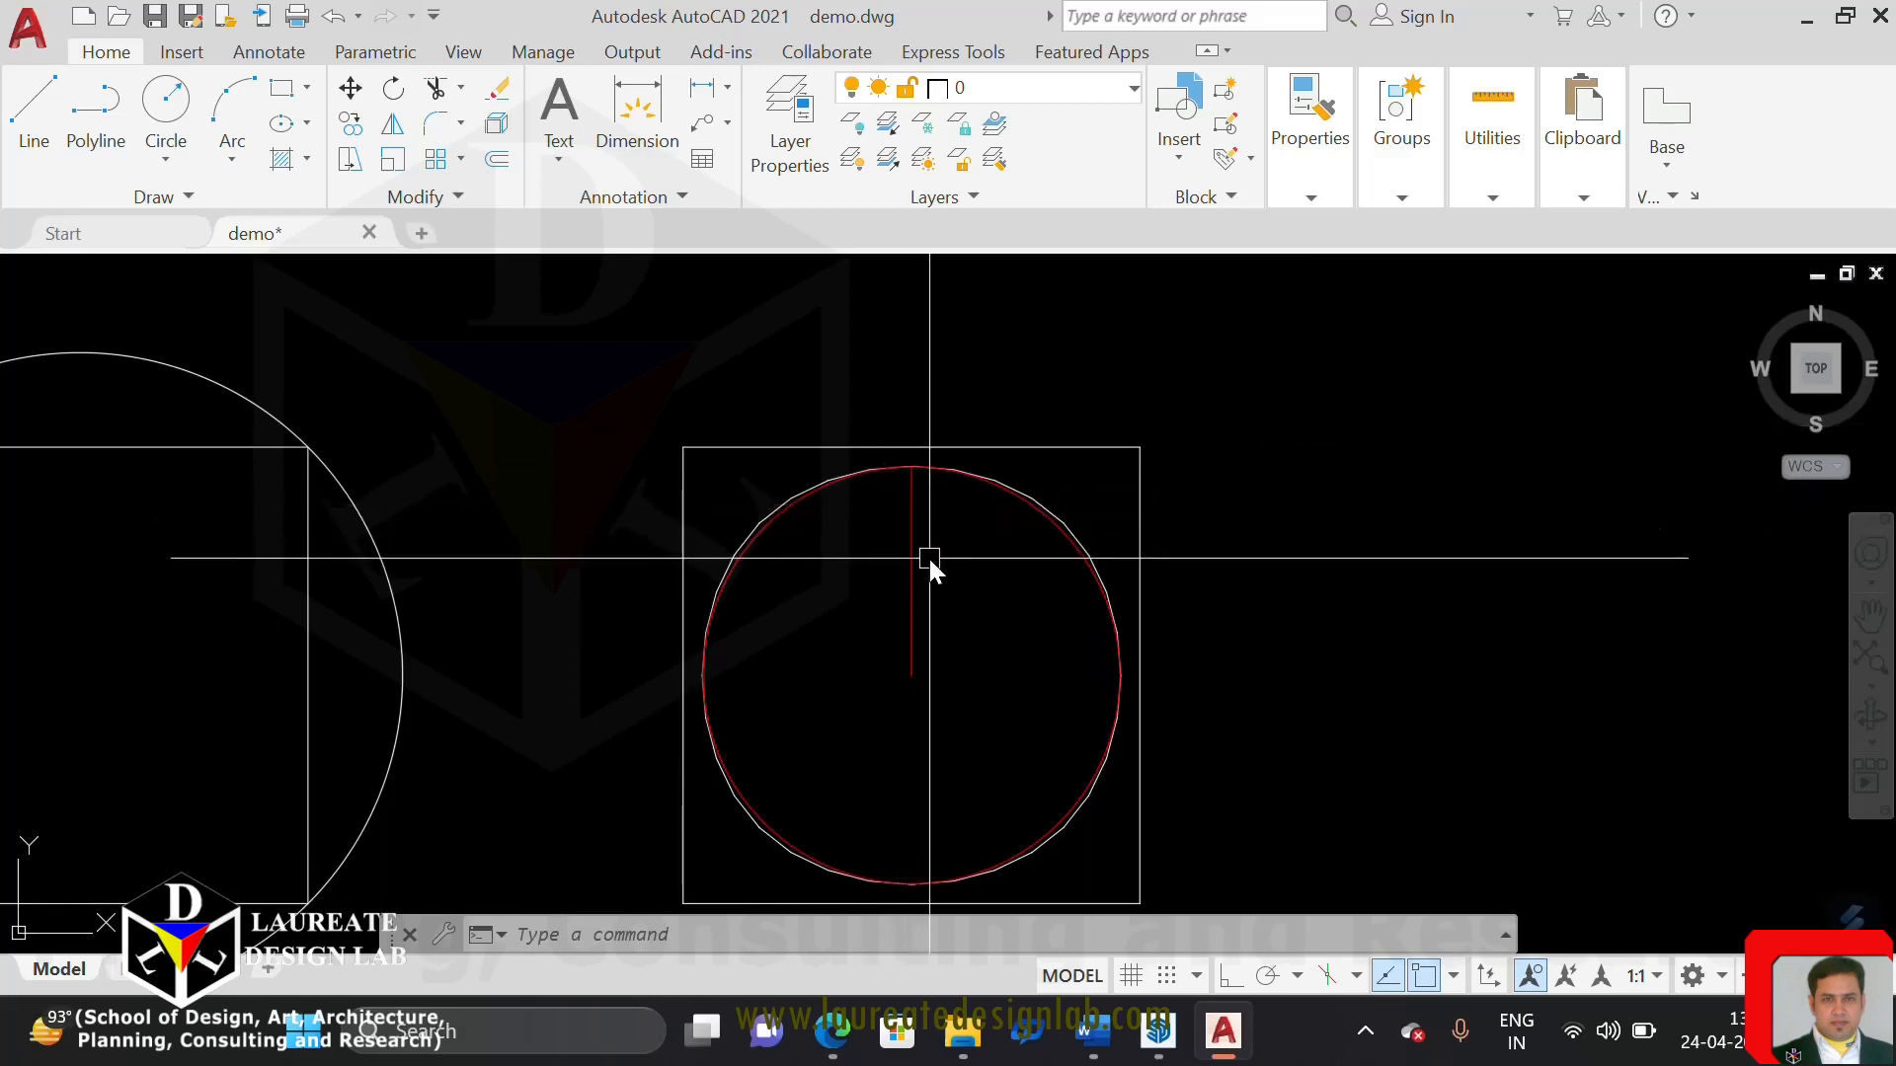
pyautogui.scroll(4, 933, 566)
pyautogui.scroll(-4, 933, 566)
pyautogui.moveTo(933, 566); pyautogui.dragTo(930, 517, button='middle')
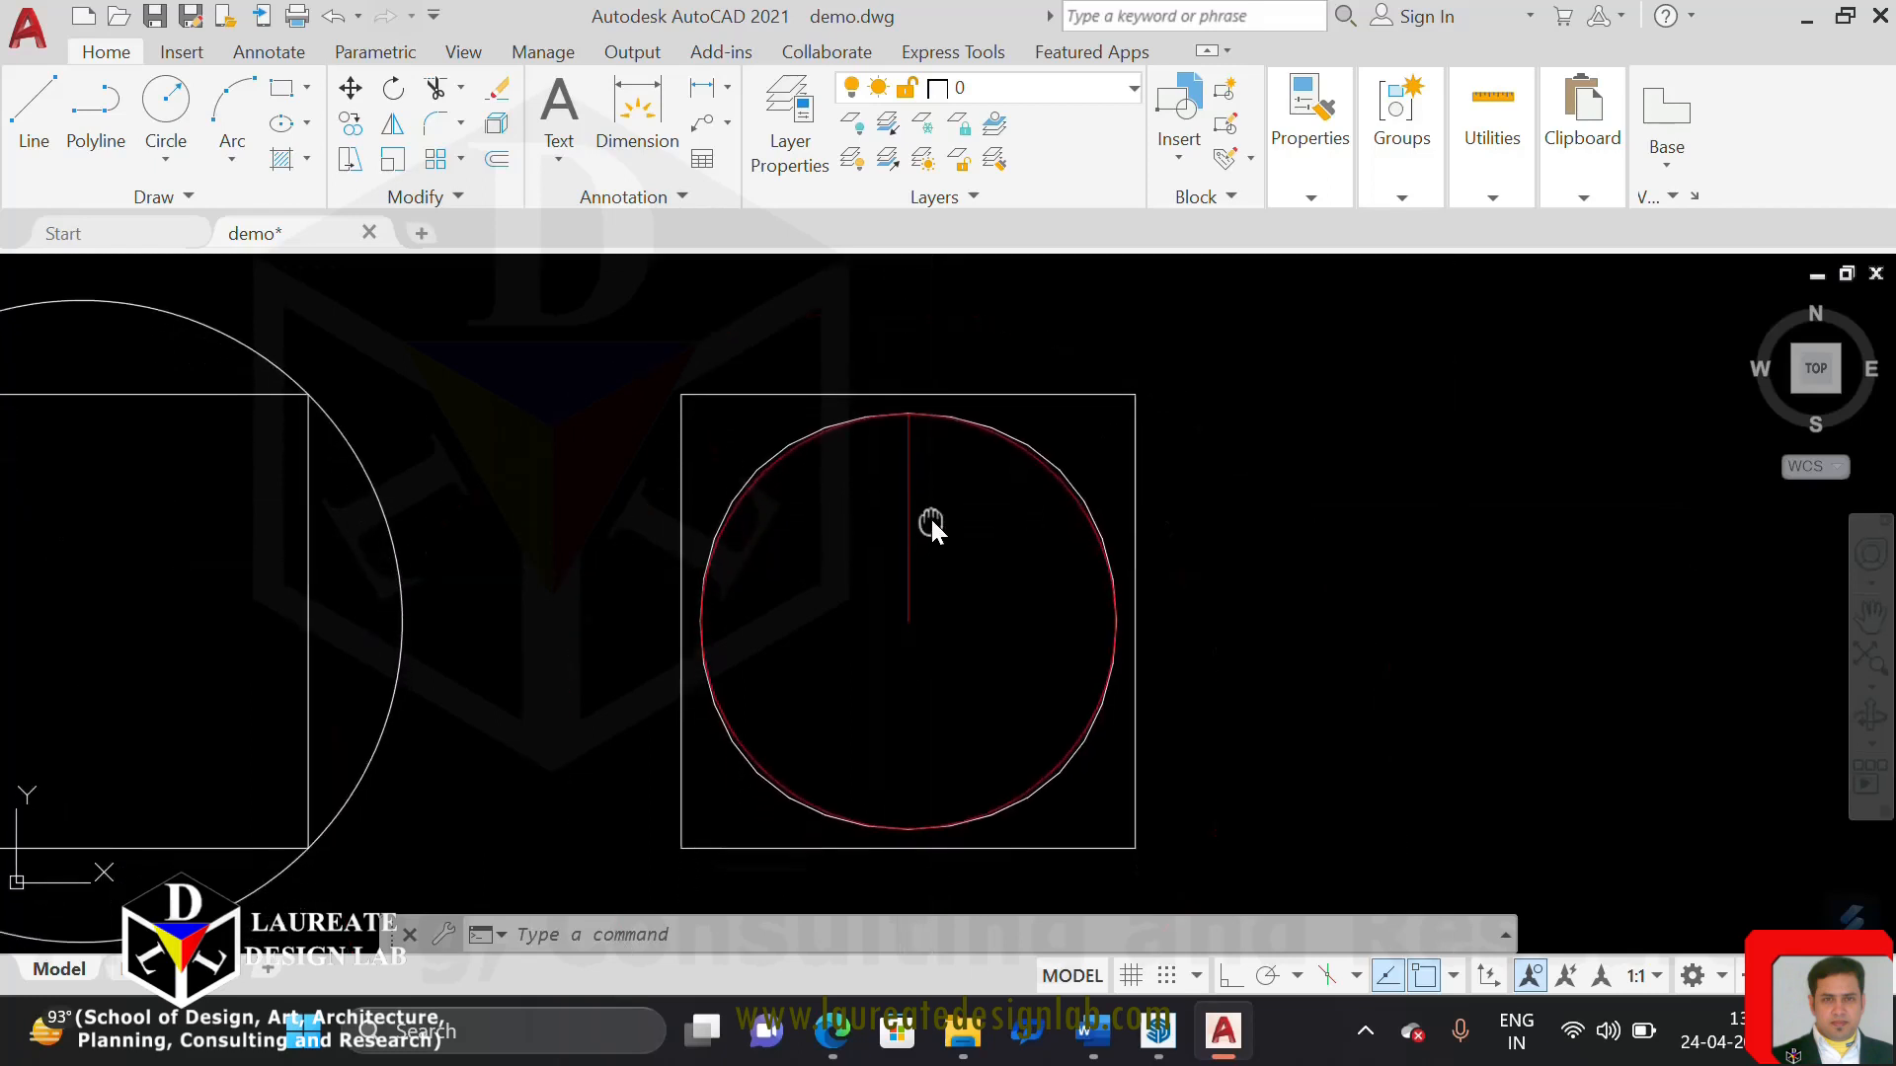
pyautogui.scroll(2, 847, 462)
pyautogui.scroll(4, 782, 409)
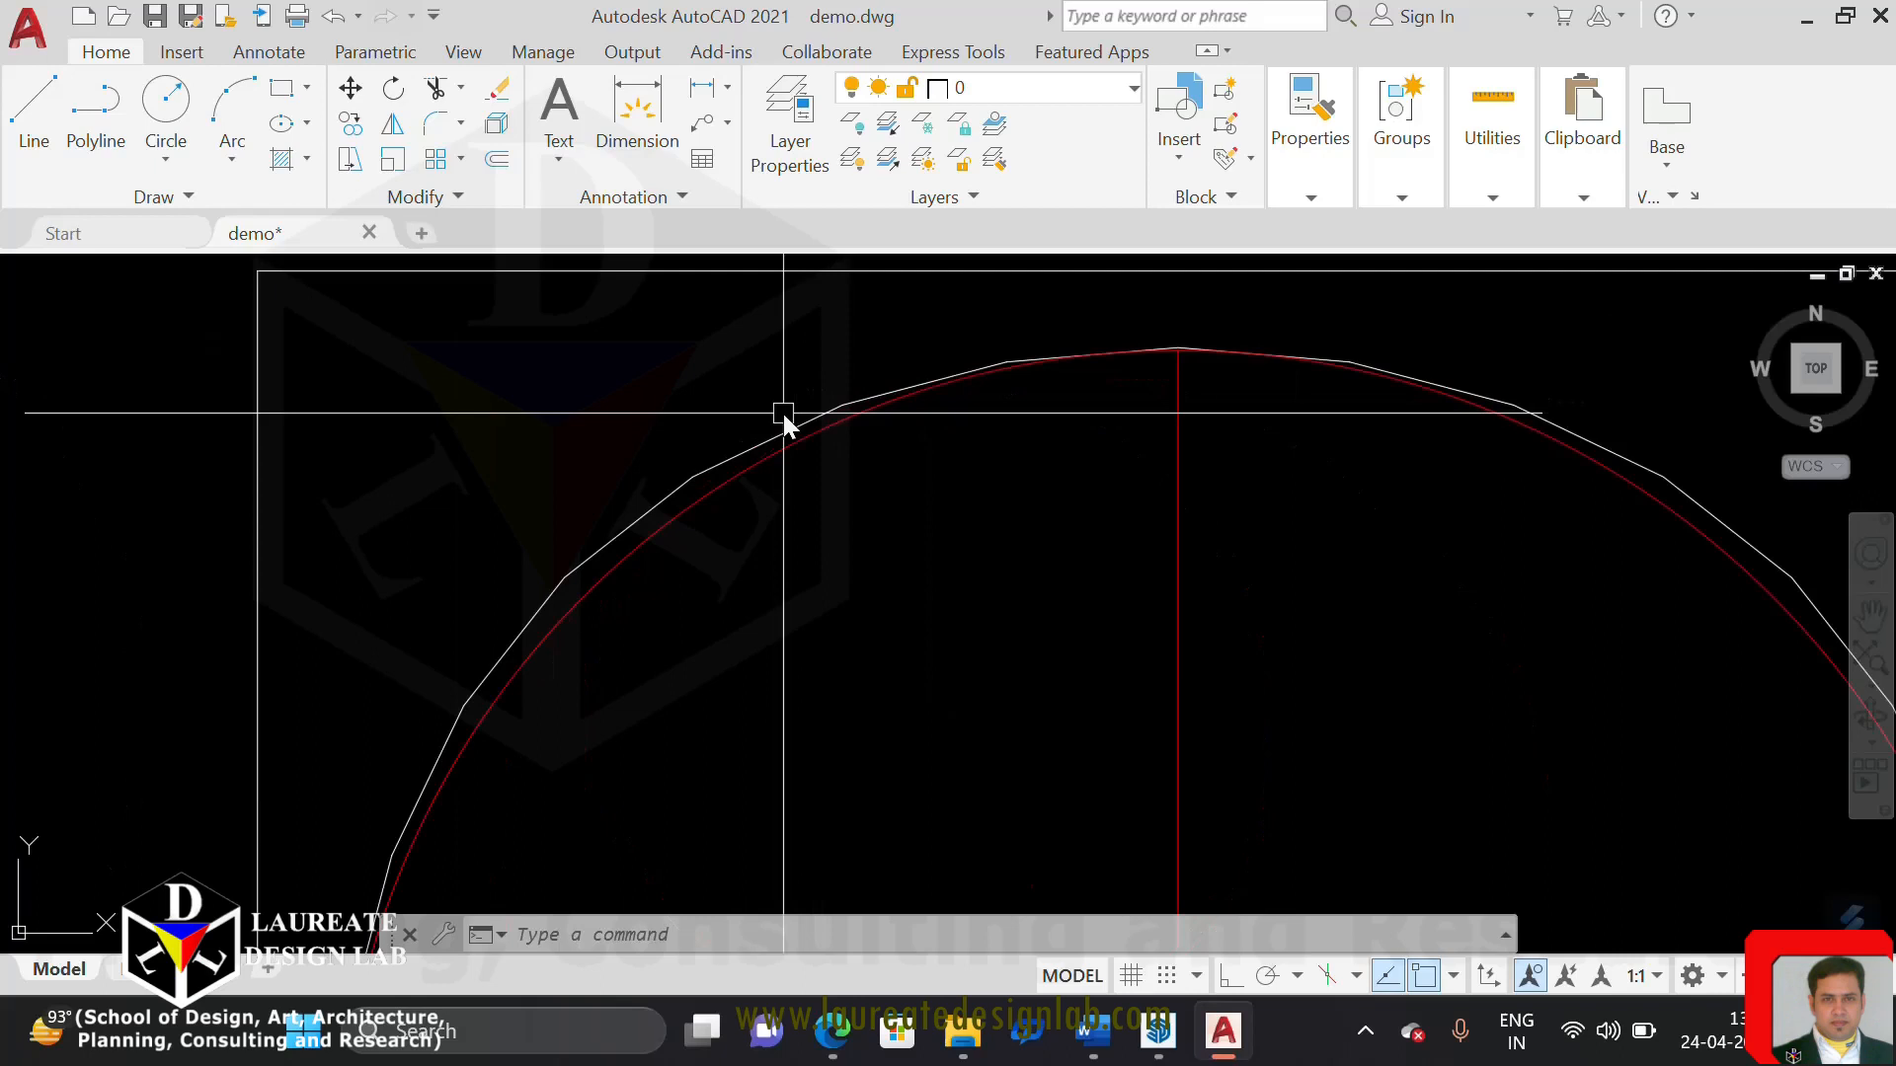
pyautogui.scroll(-4, 783, 415)
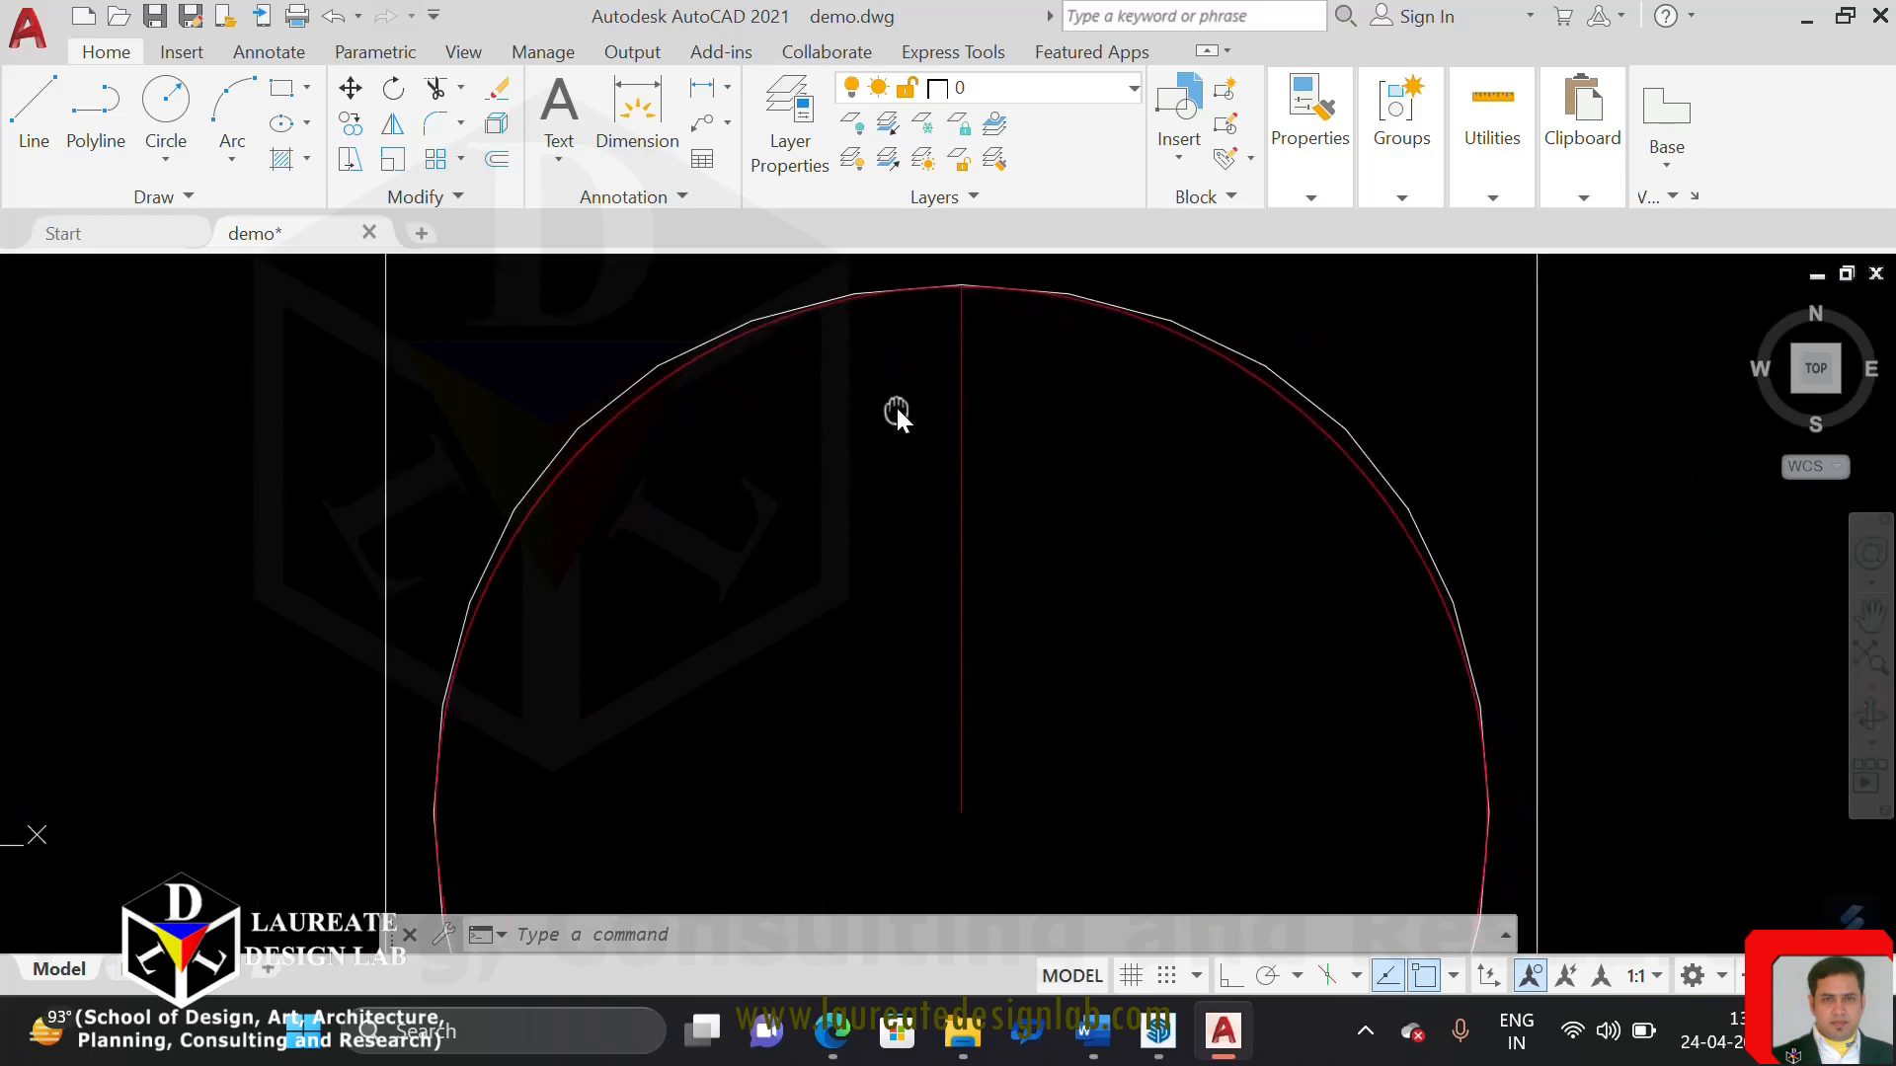
pyautogui.moveTo(970, 454); pyautogui.dragTo(969, 403, button='middle')
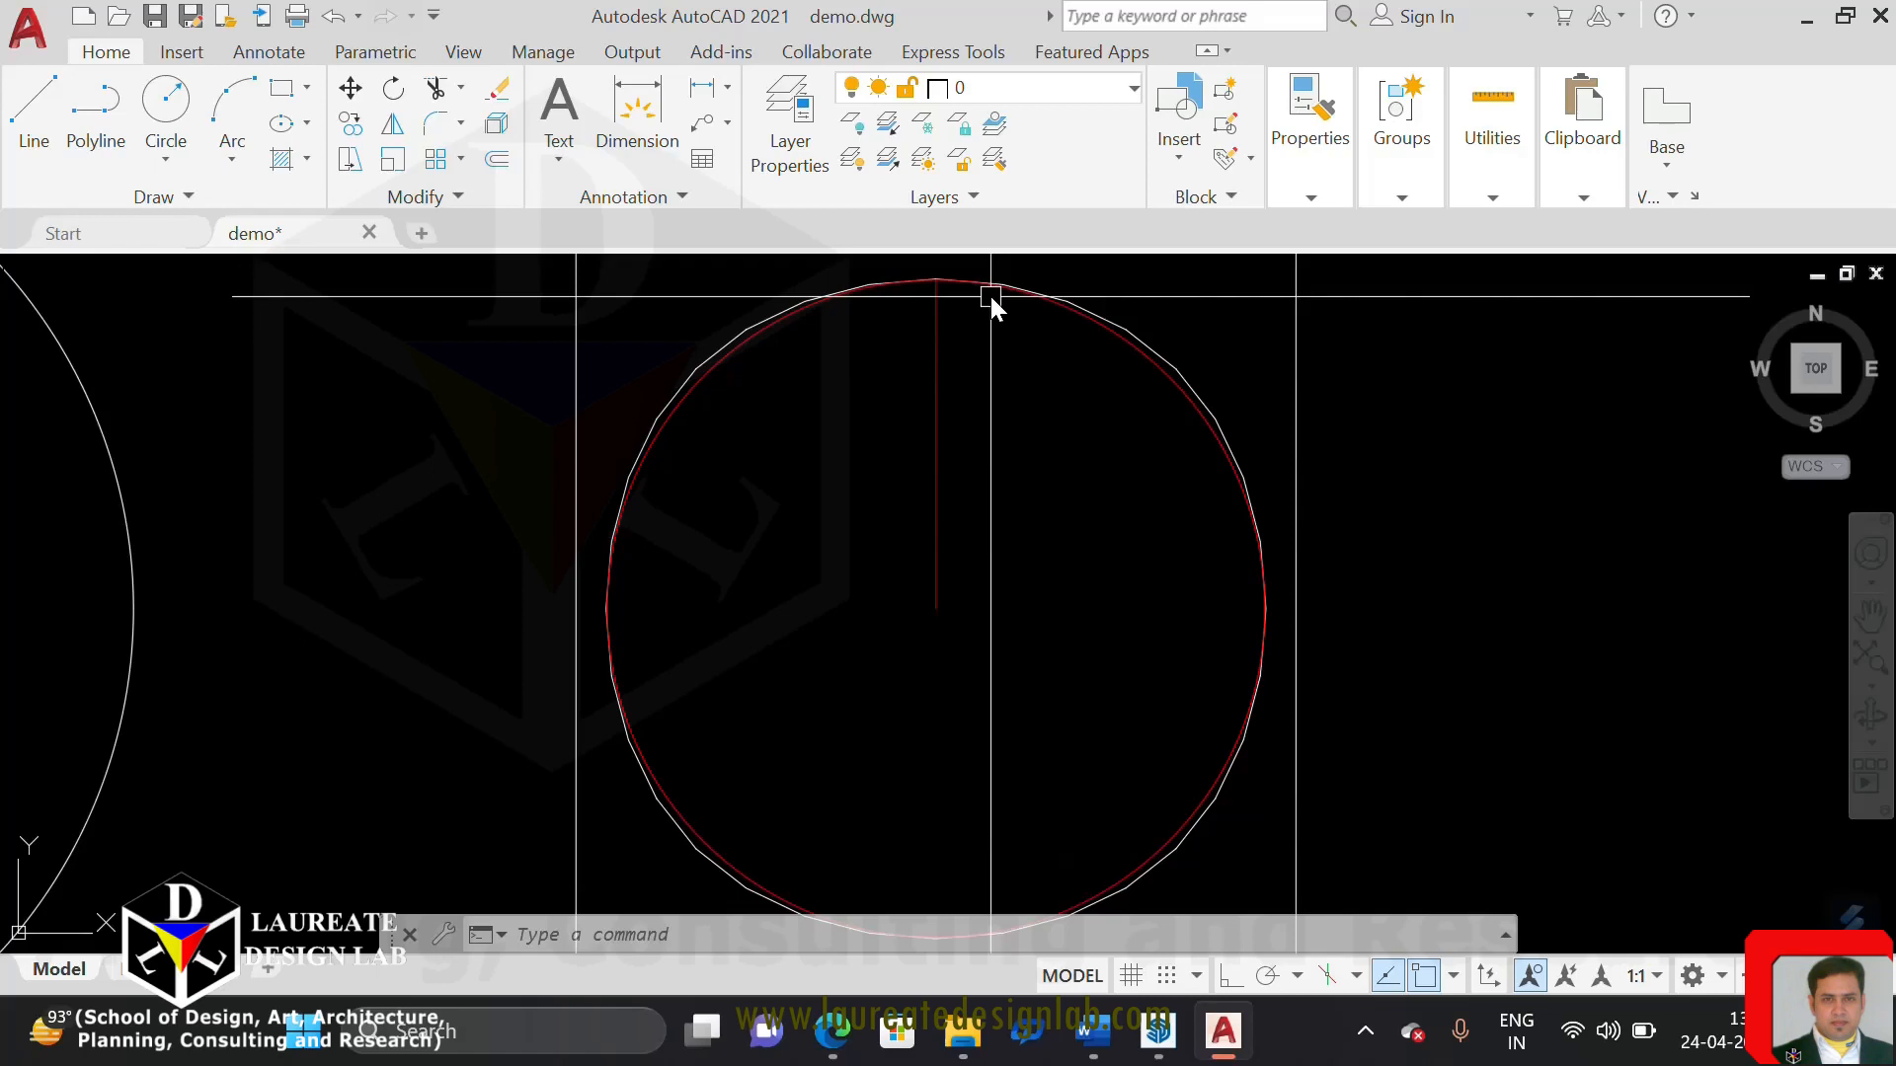
# Select the red circle in the fourth square and compare its highlighted outline with the surrounding spline-fitted polyline
pyautogui.scroll(5, 780, 454)
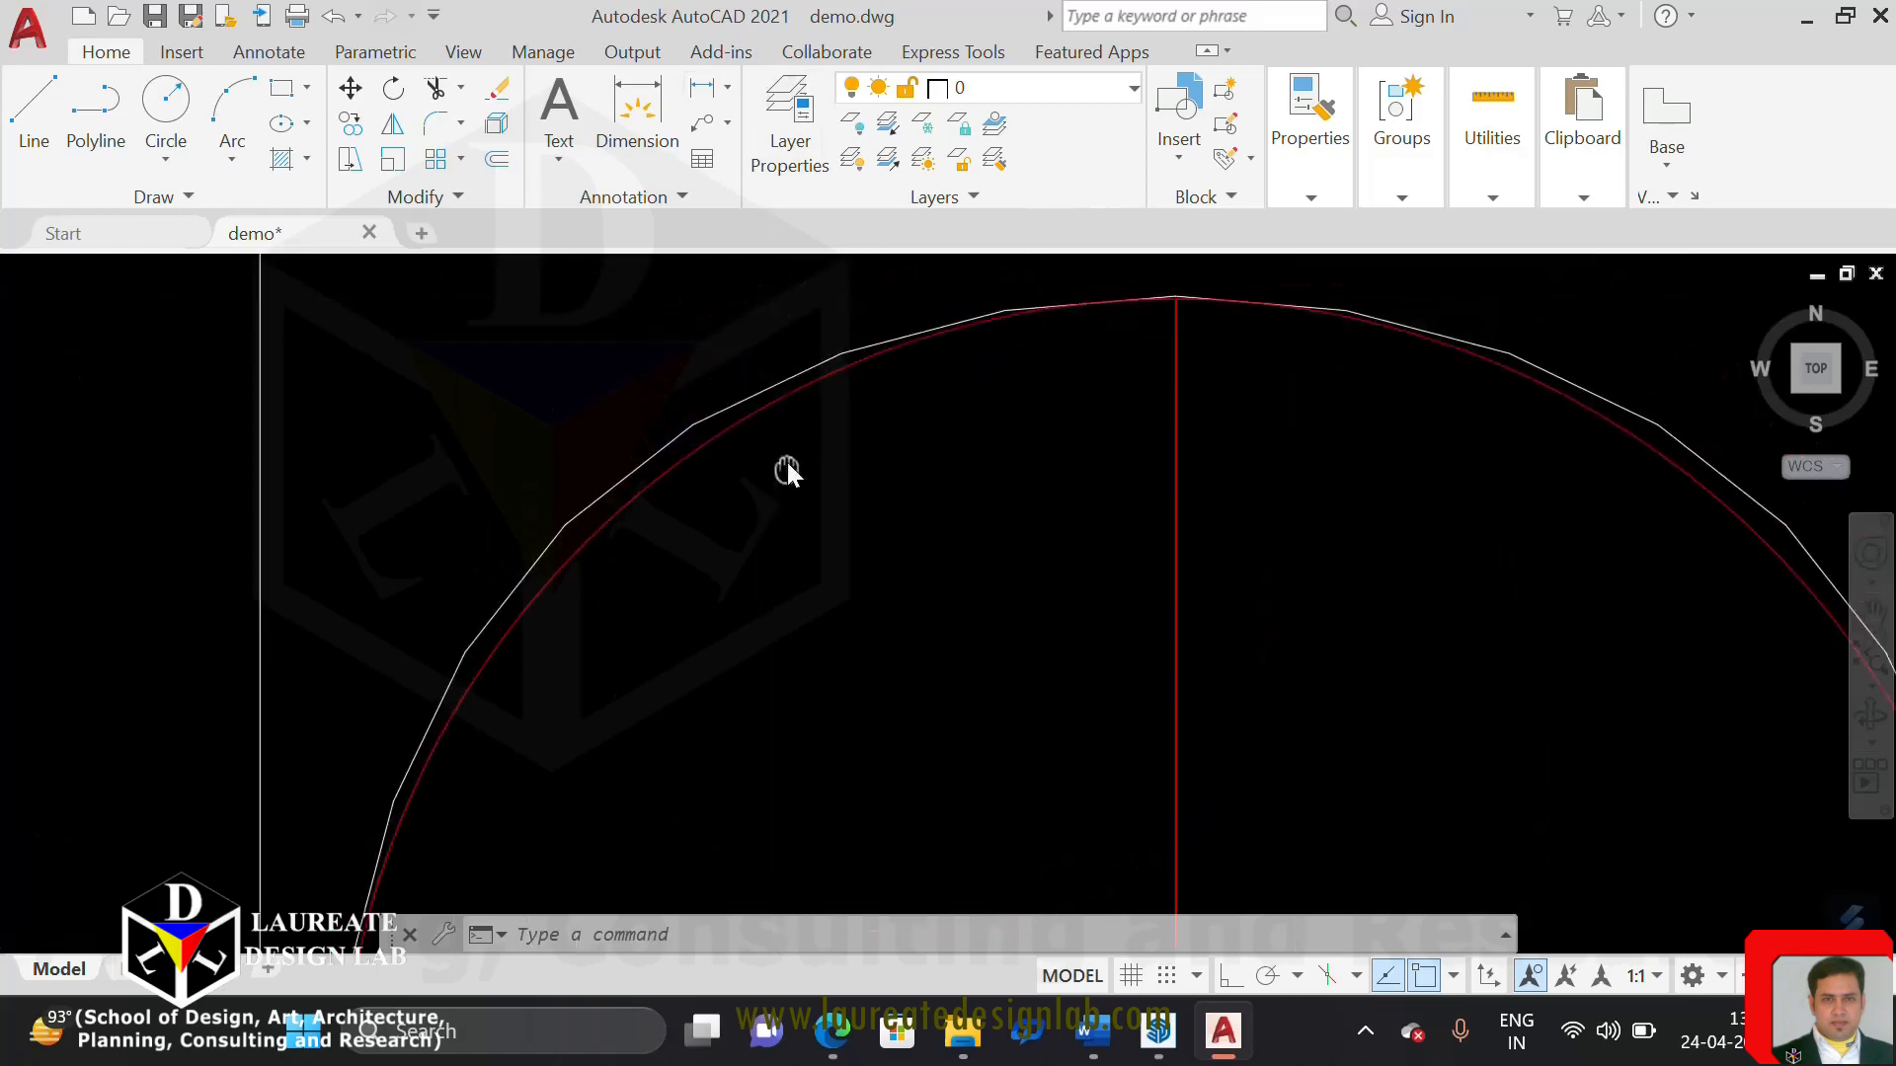
pyautogui.click(765, 422)
pyautogui.scroll(-4, 772, 494)
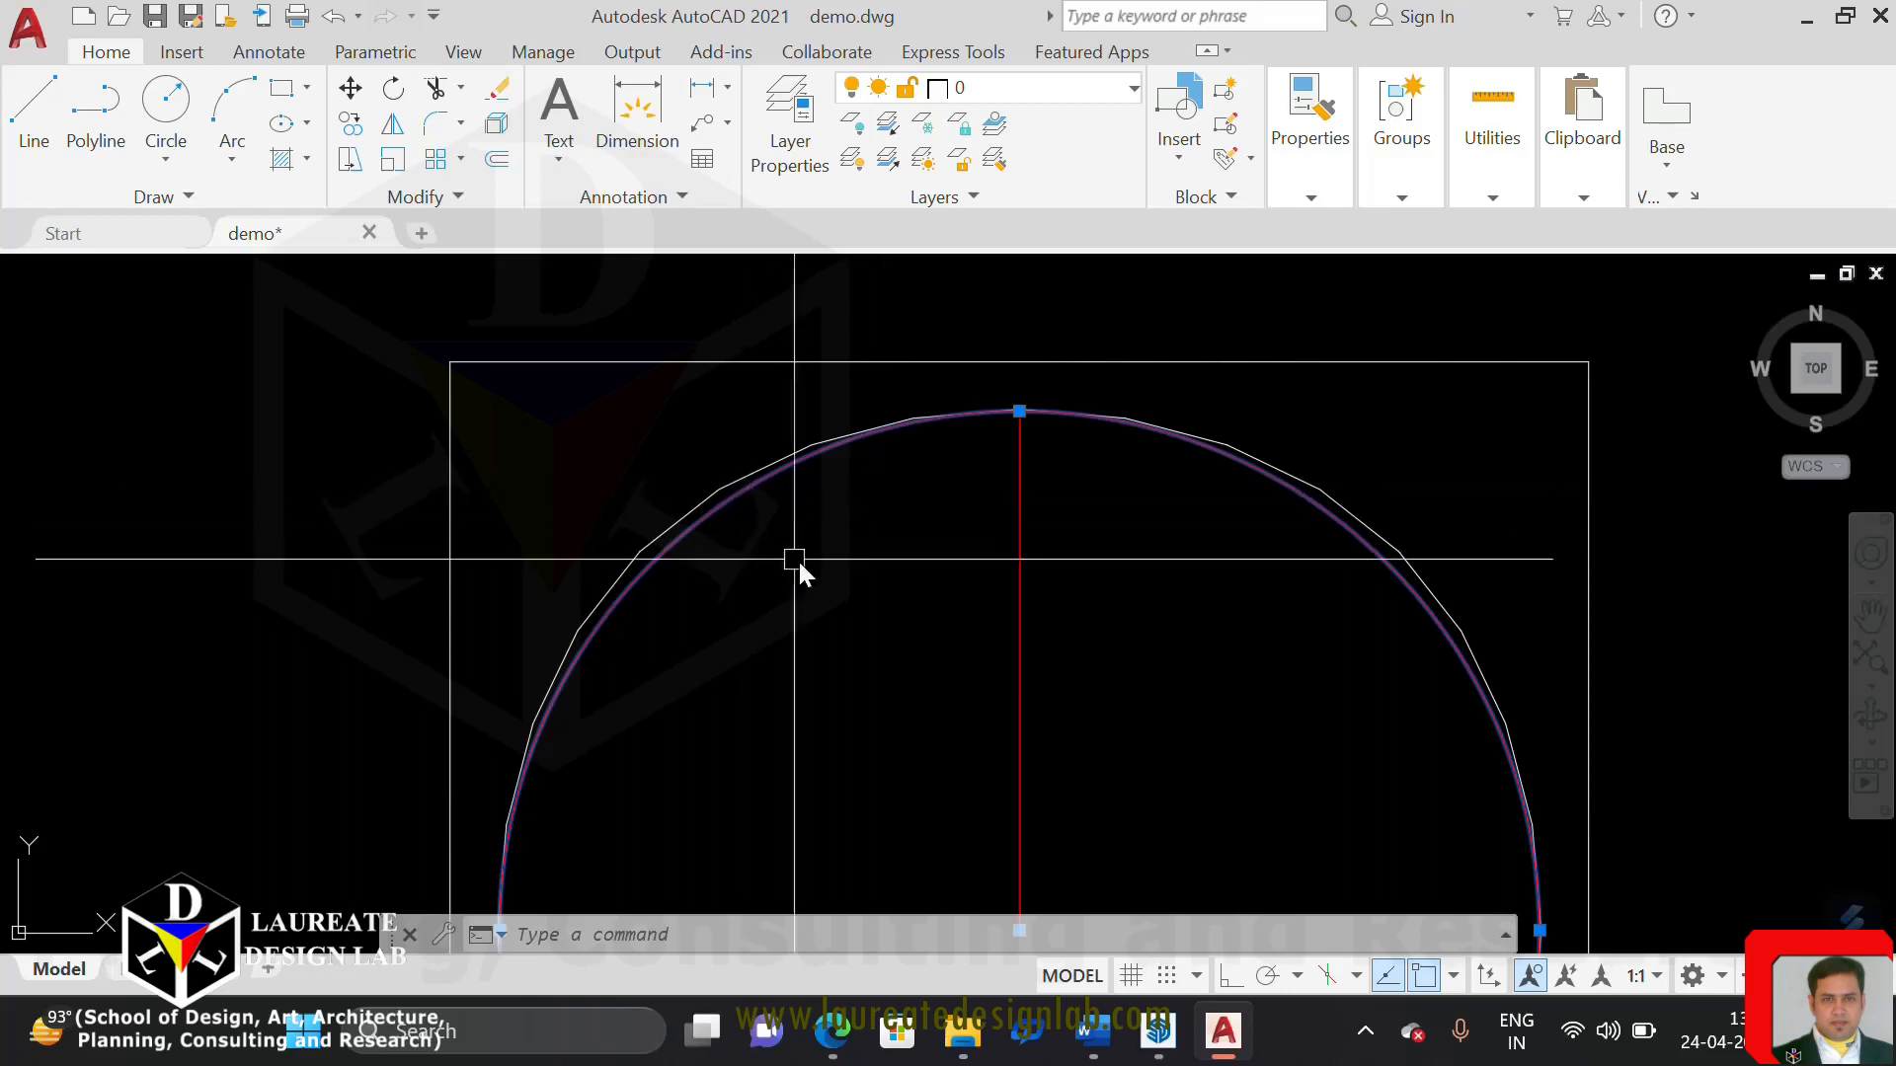
pyautogui.moveTo(826, 621); pyautogui.dragTo(749, 570, button='middle')
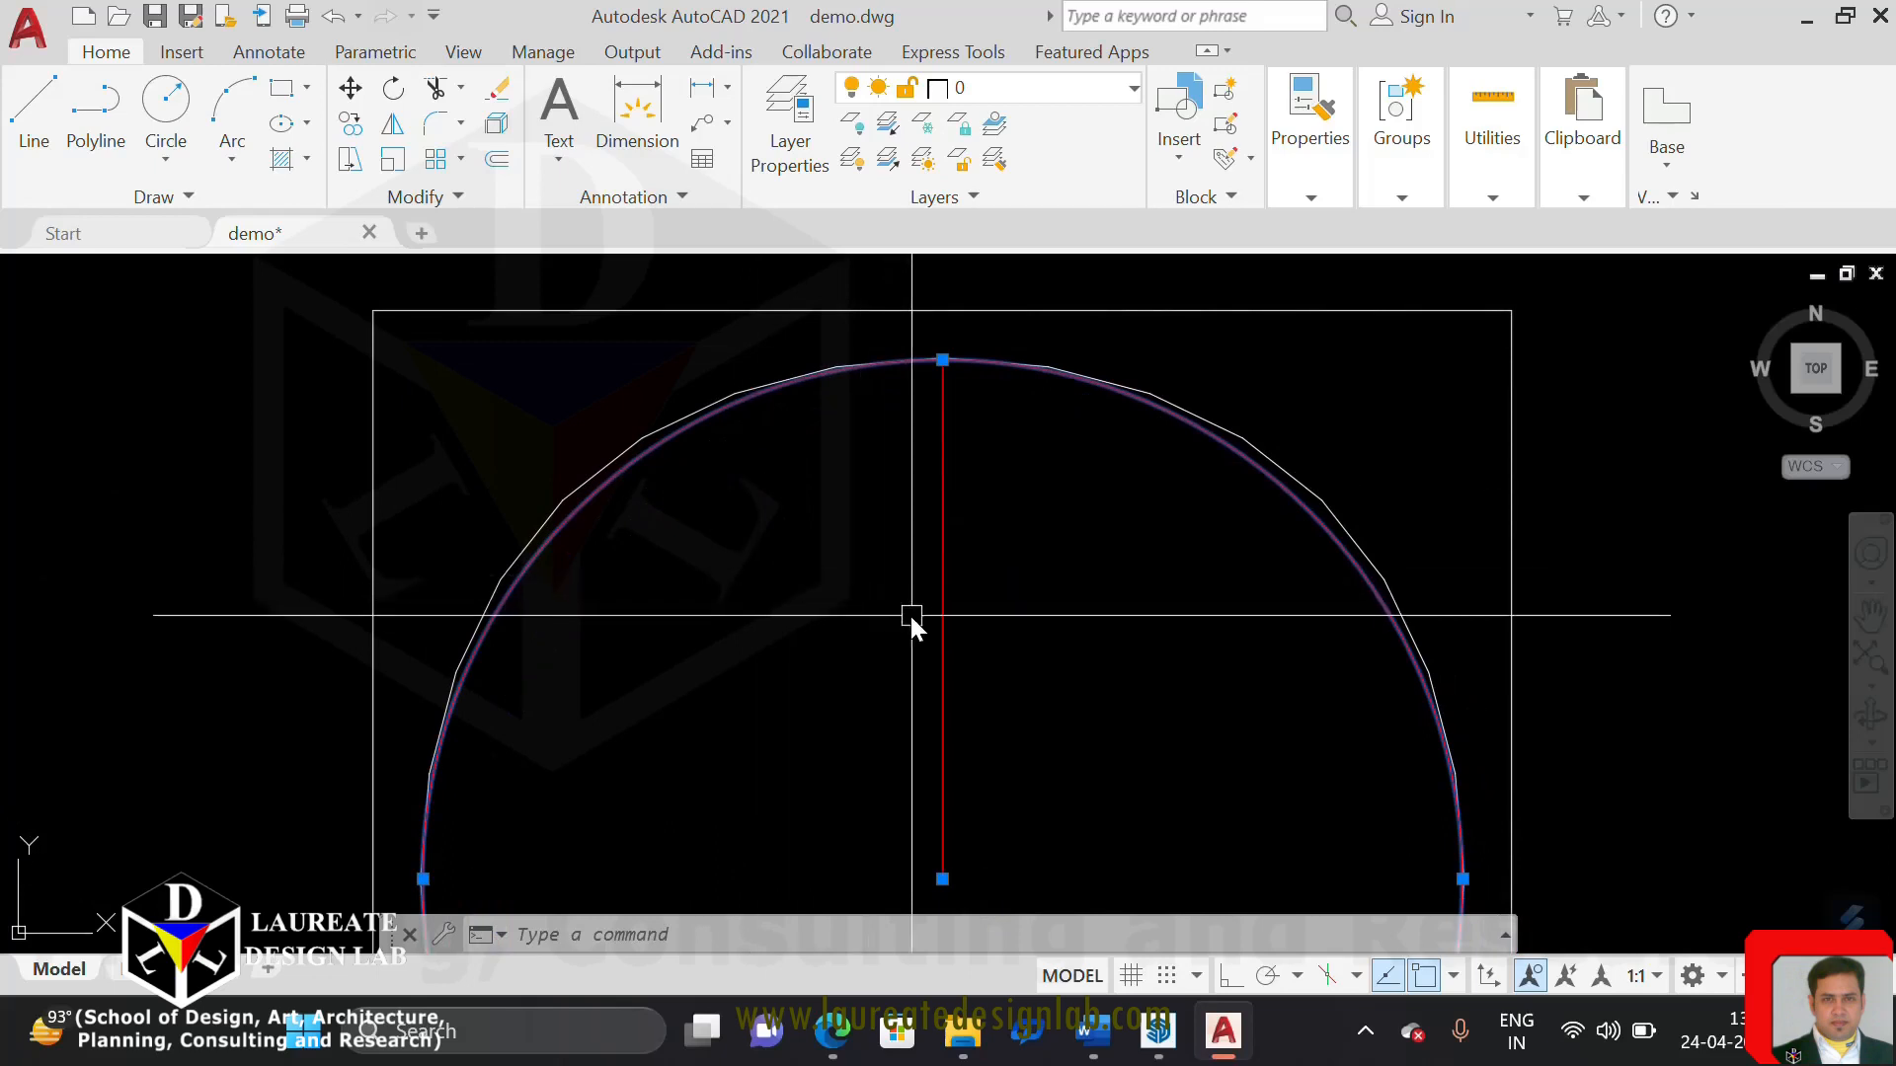
pyautogui.moveTo(909, 622); pyautogui.dragTo(898, 487, button='middle')
pyautogui.scroll(-4, 1070, 733)
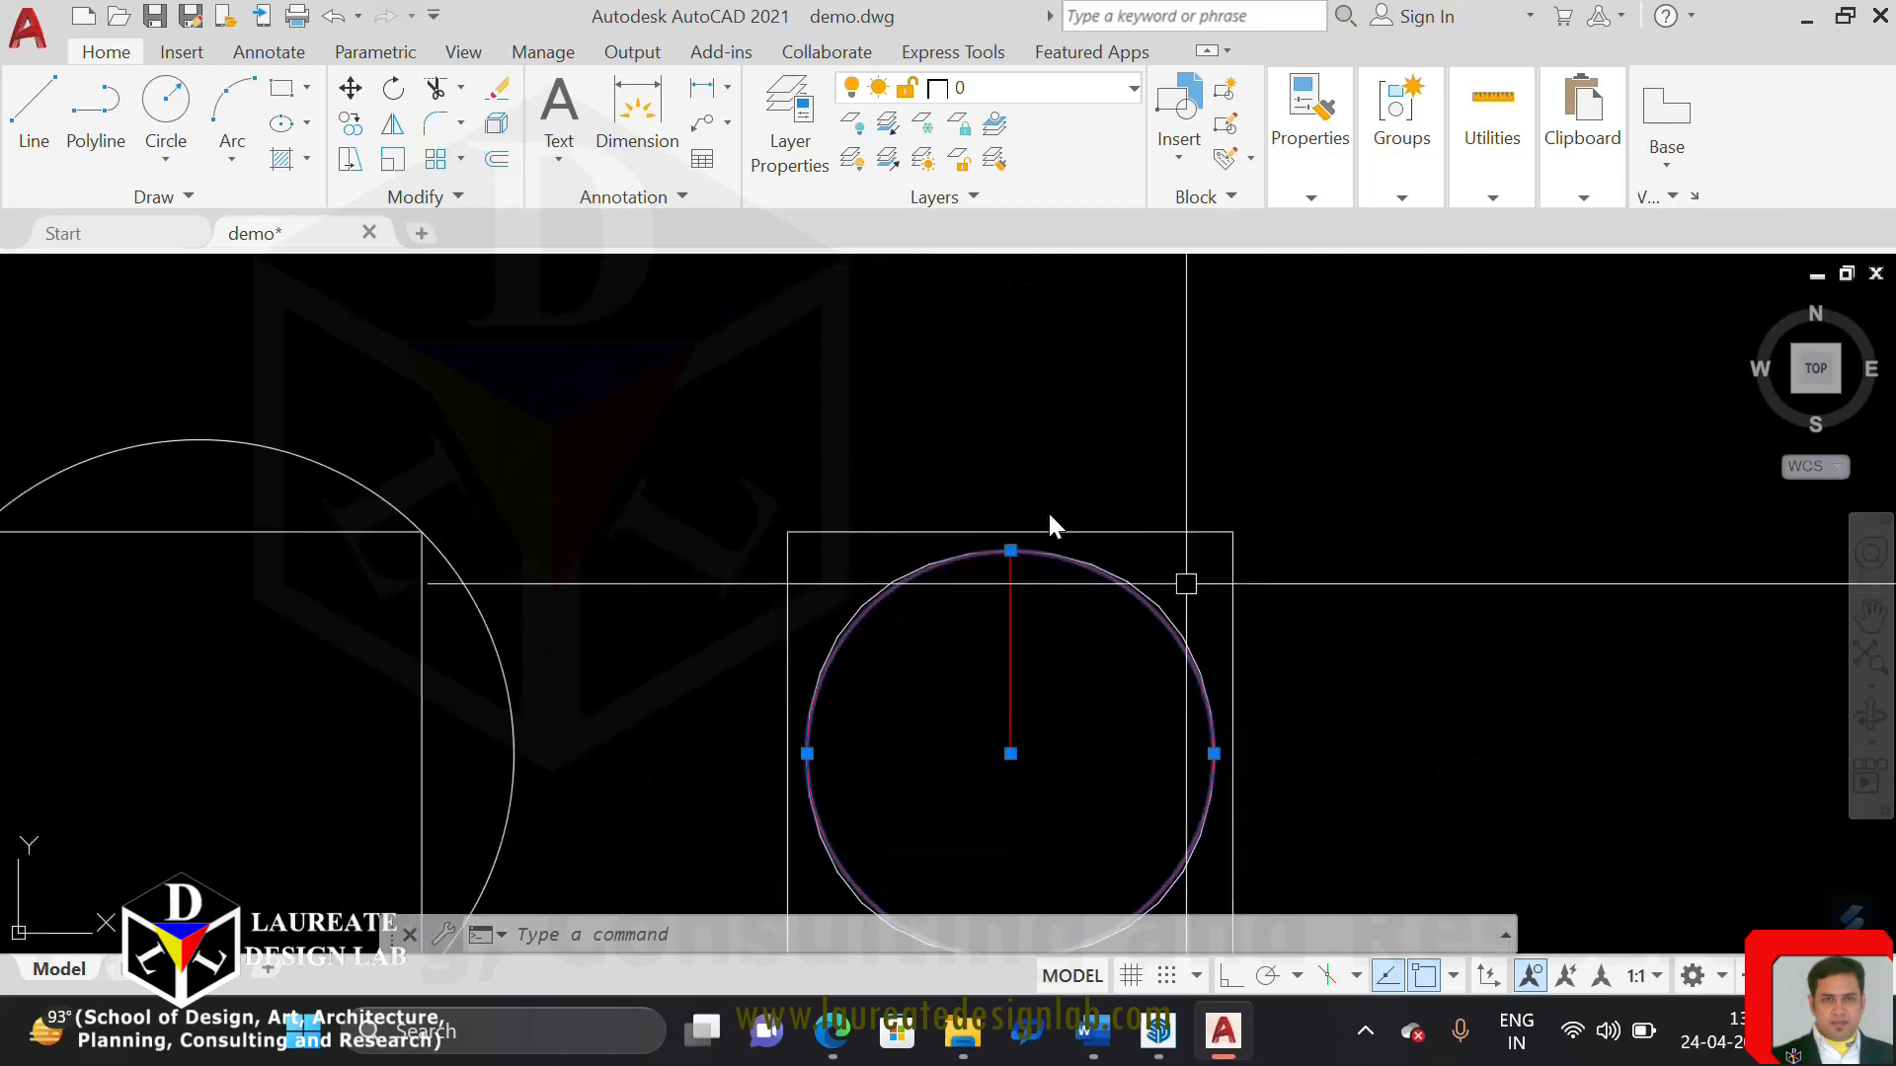
pyautogui.scroll(2, 1012, 587)
pyautogui.moveTo(996, 764); pyautogui.dragTo(995, 671, button='middle')
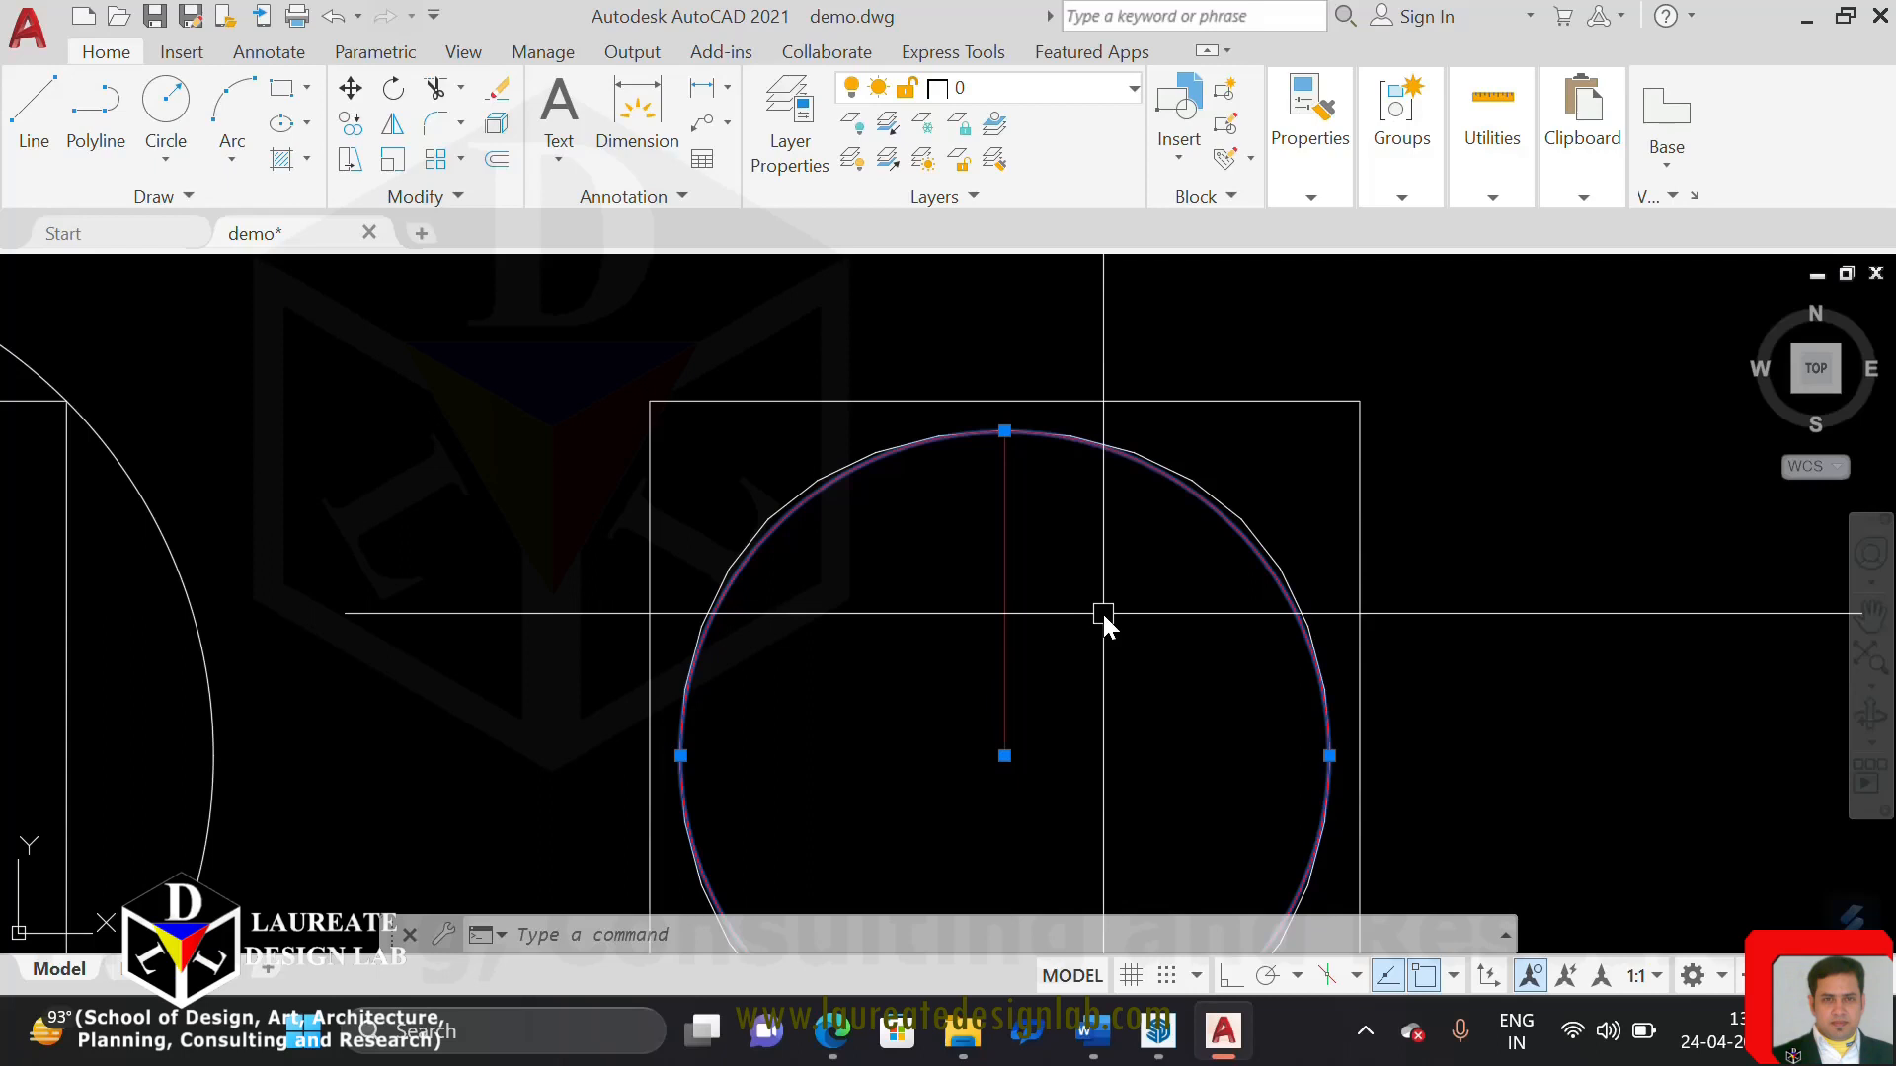
pyautogui.moveTo(1054, 596); pyautogui.dragTo(1060, 499, button='middle')
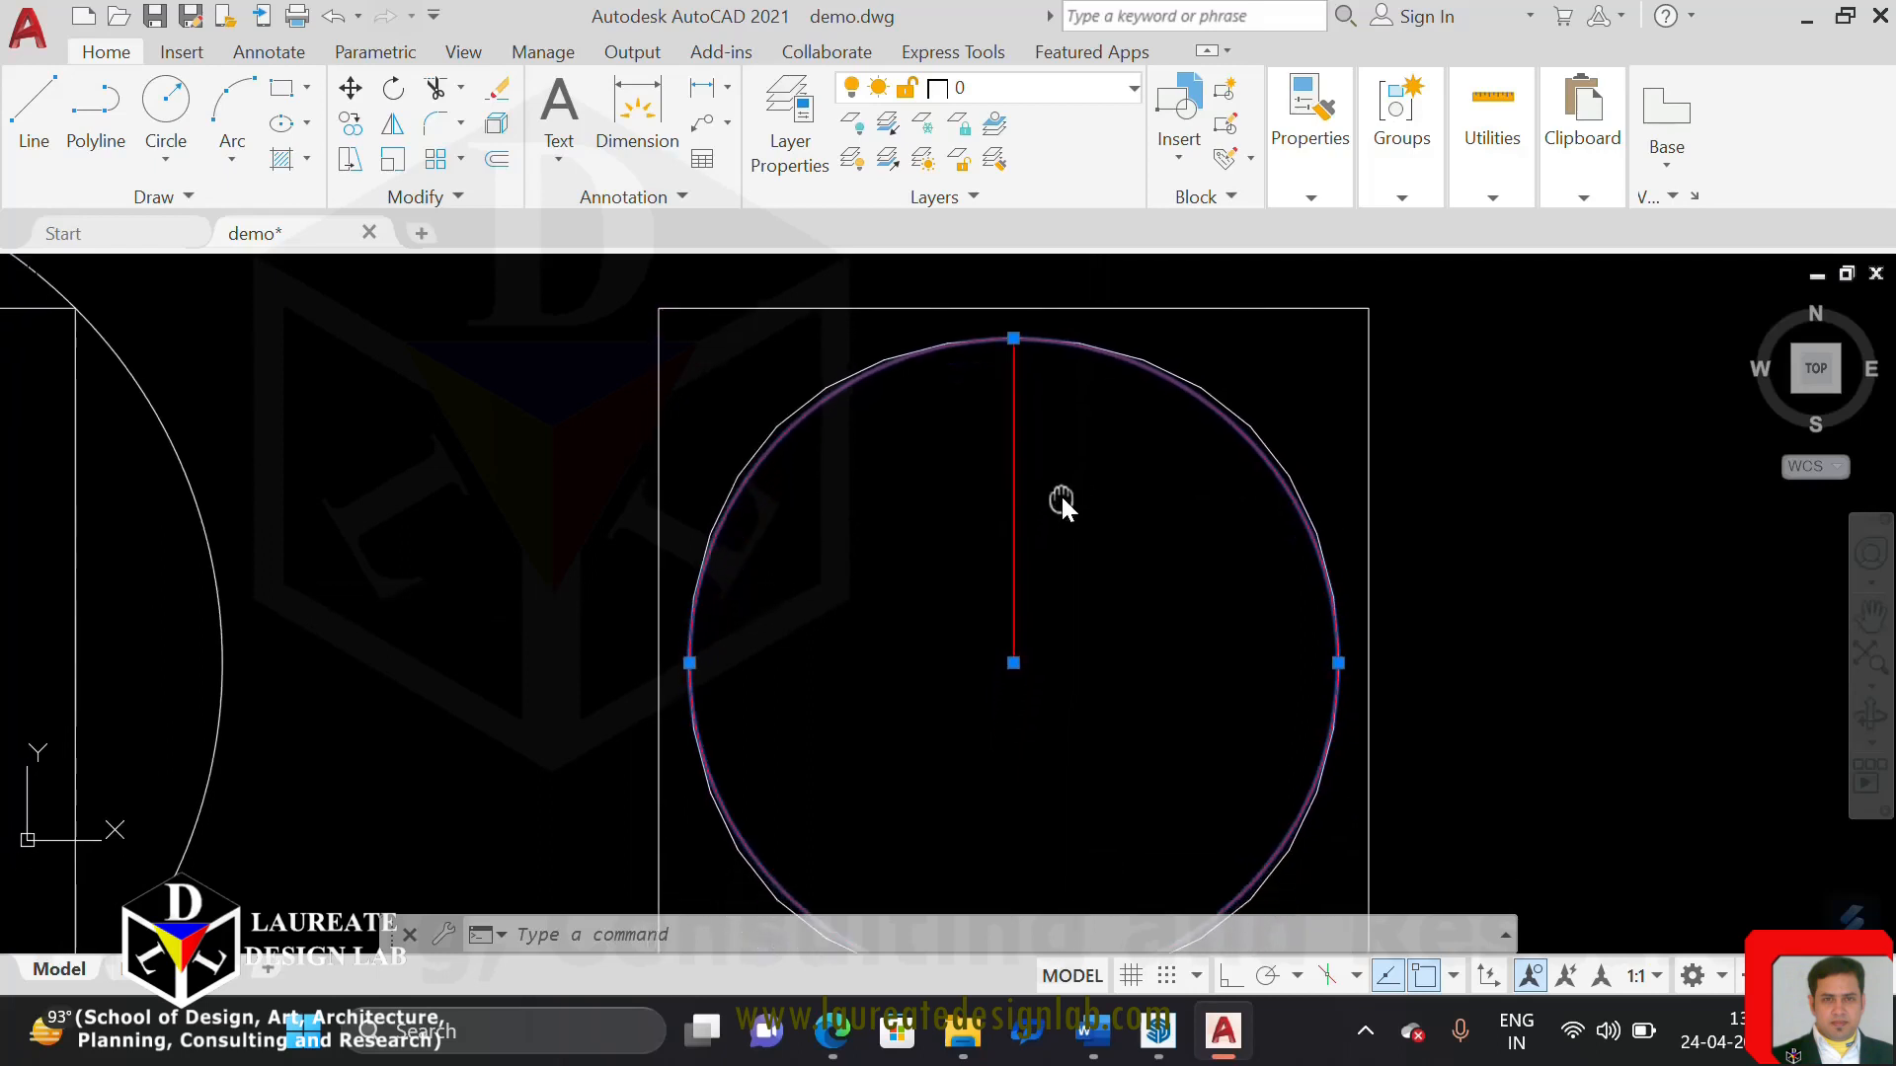
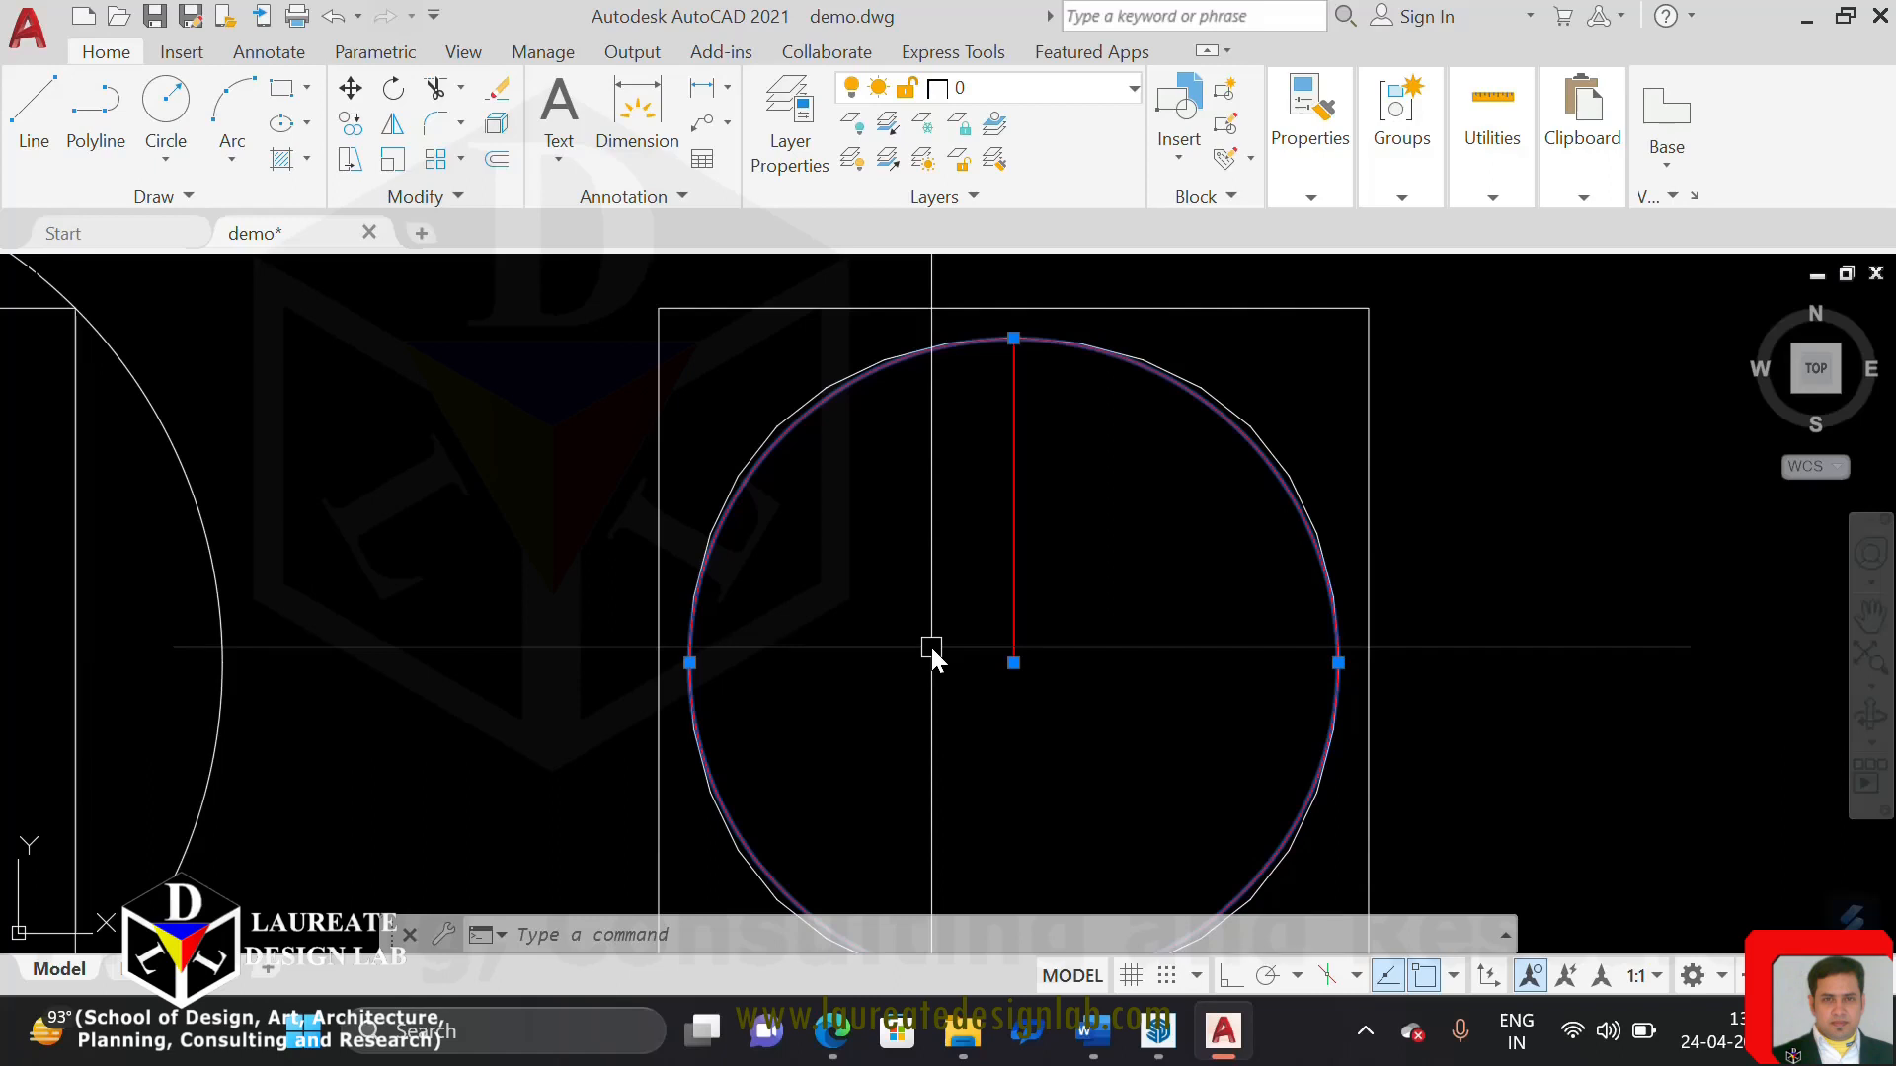
# Select the curve-fitted polyline around the third square and review its polyline editing options
pyautogui.scroll(-10, 928, 644)
pyautogui.scroll(4, 671, 597)
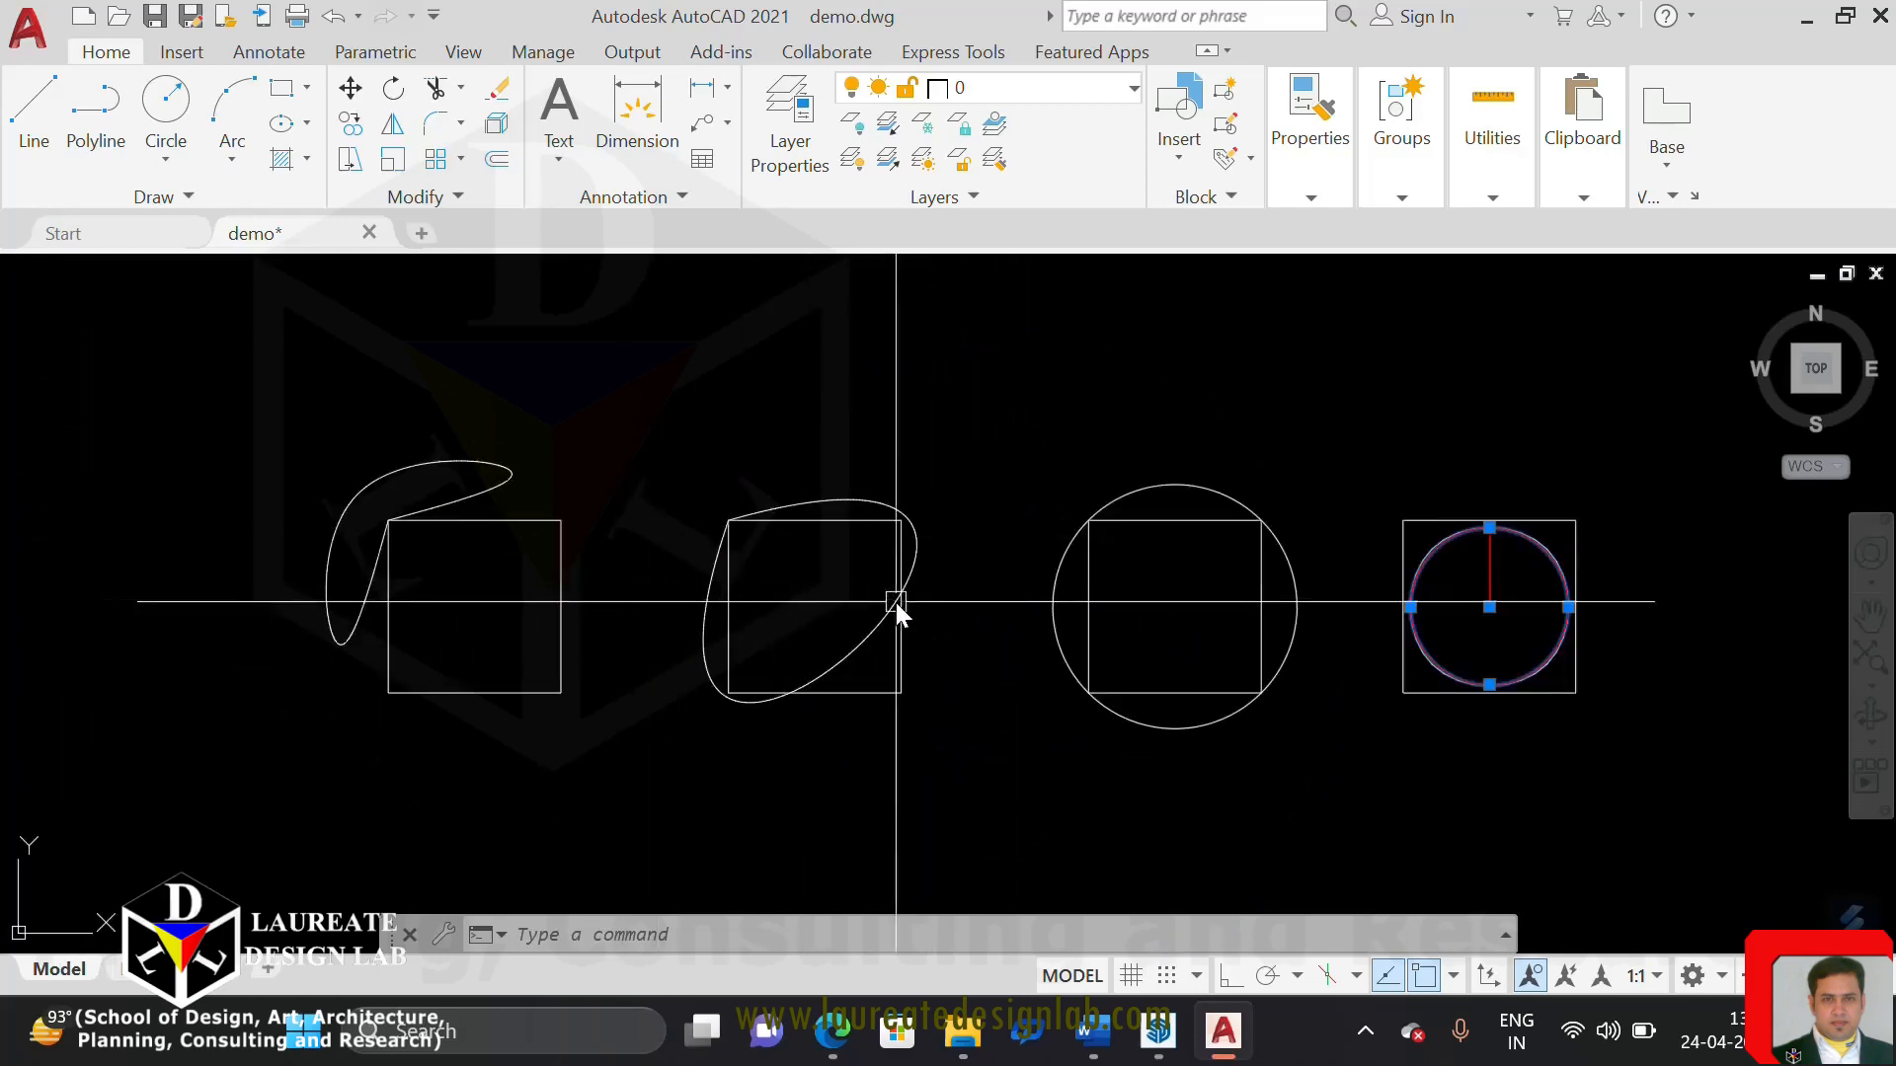
pyautogui.moveTo(1503, 600); pyautogui.dragTo(1366, 589, button='middle')
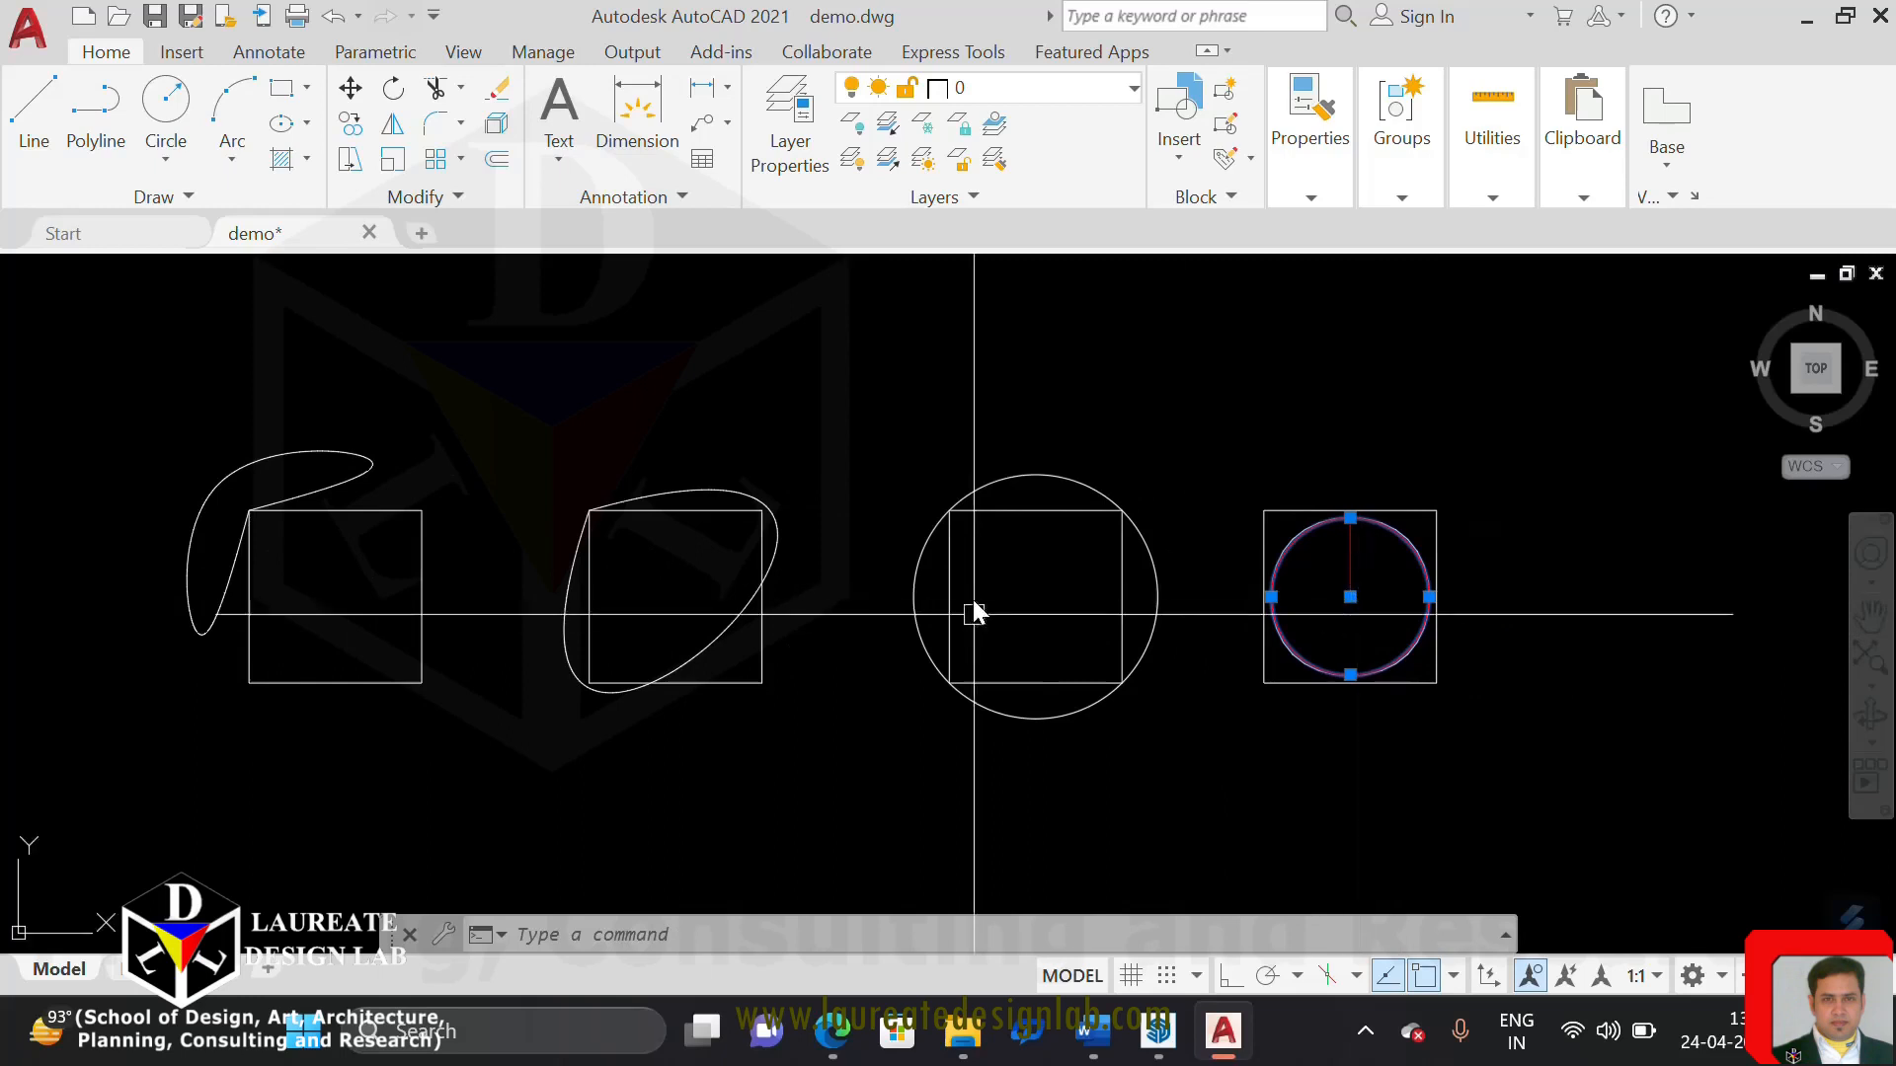
pyautogui.click(1021, 475)
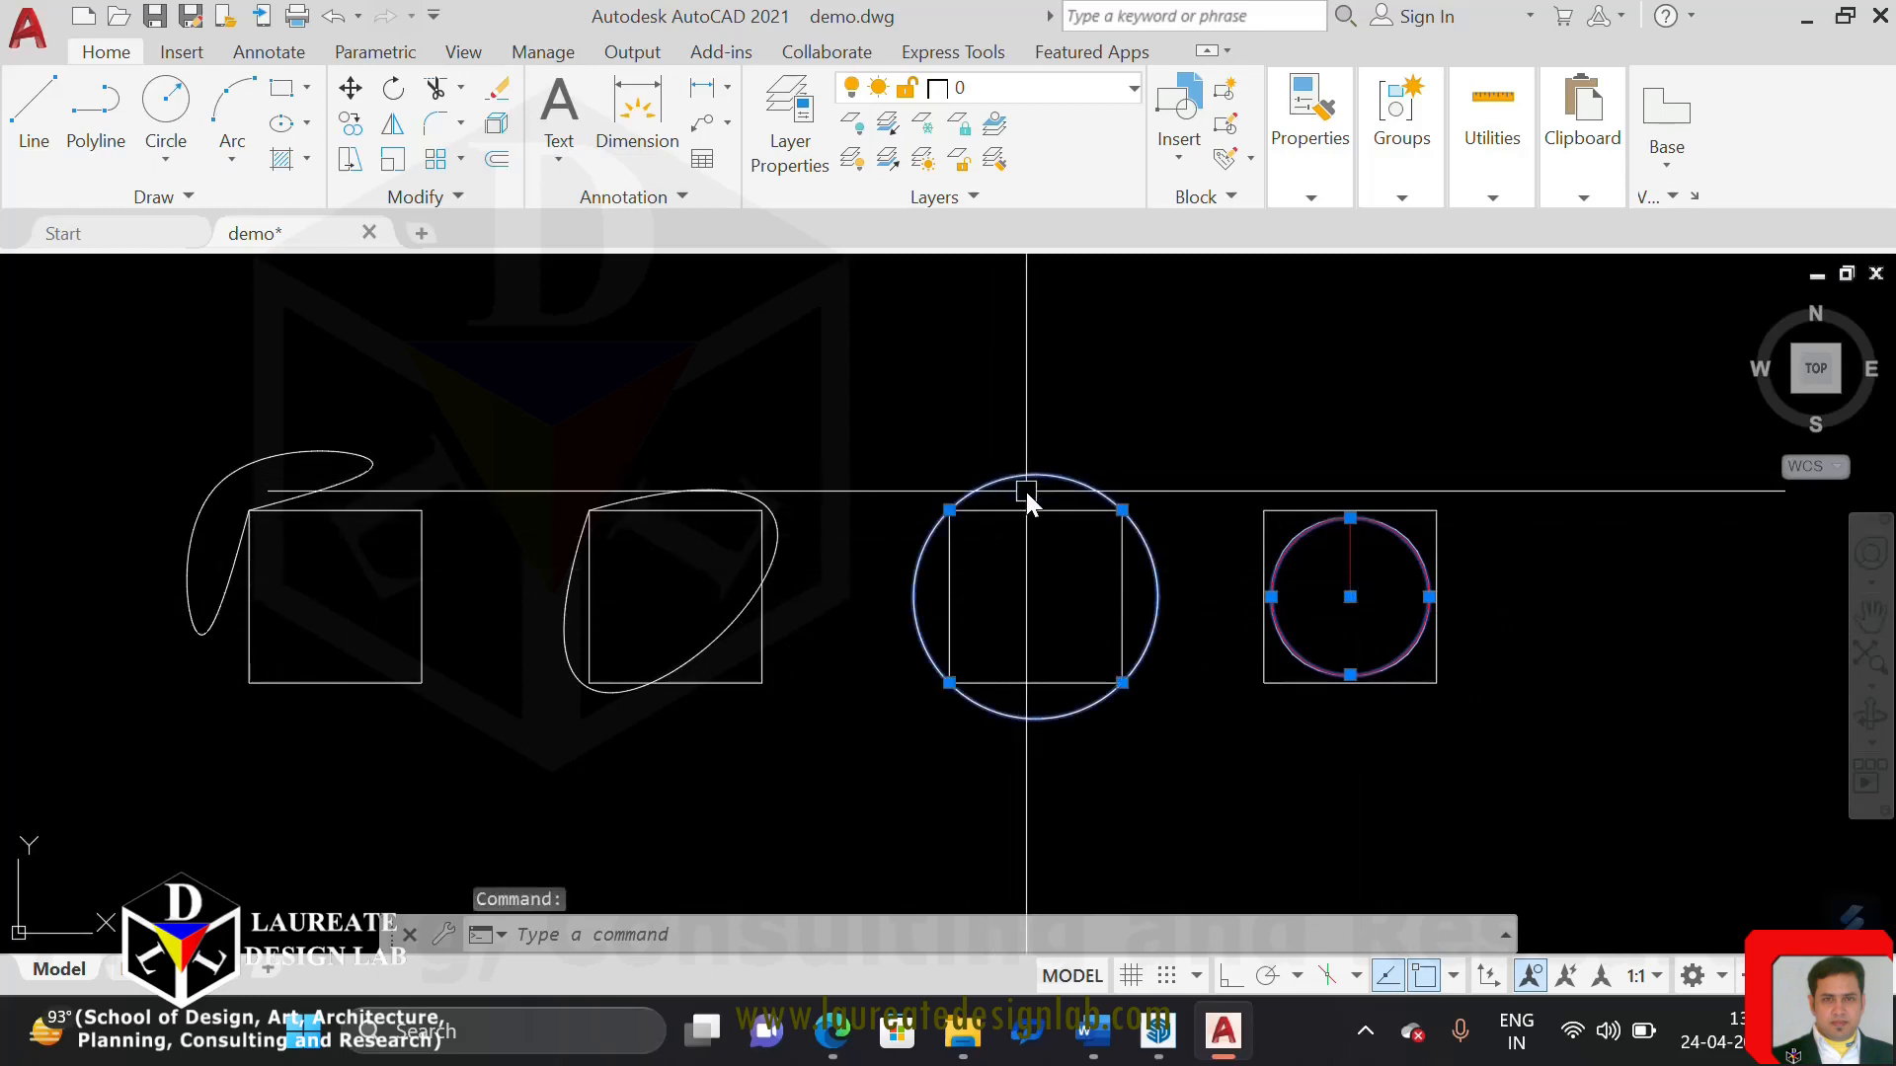
pyautogui.press('Escape')
pyautogui.click(1028, 466)
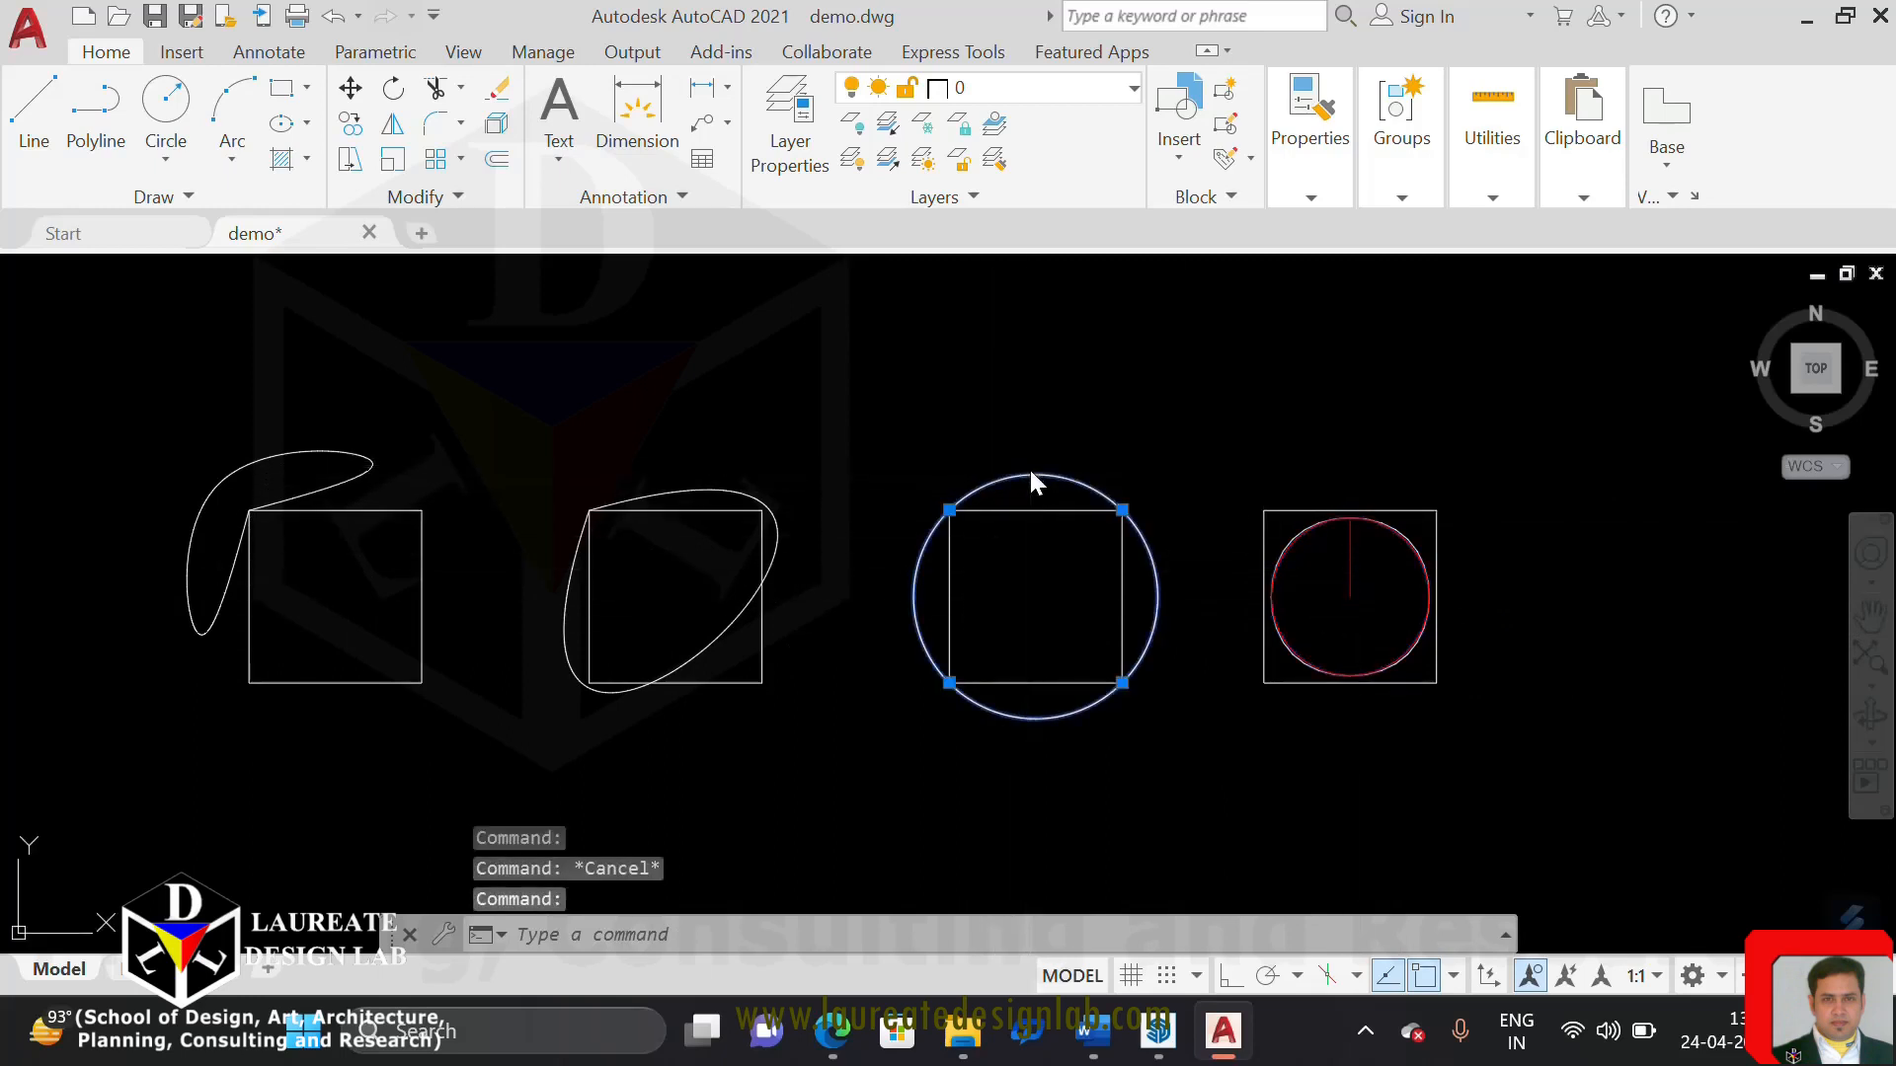
pyautogui.rightClick(1028, 466)
pyautogui.moveTo(1235, 395)
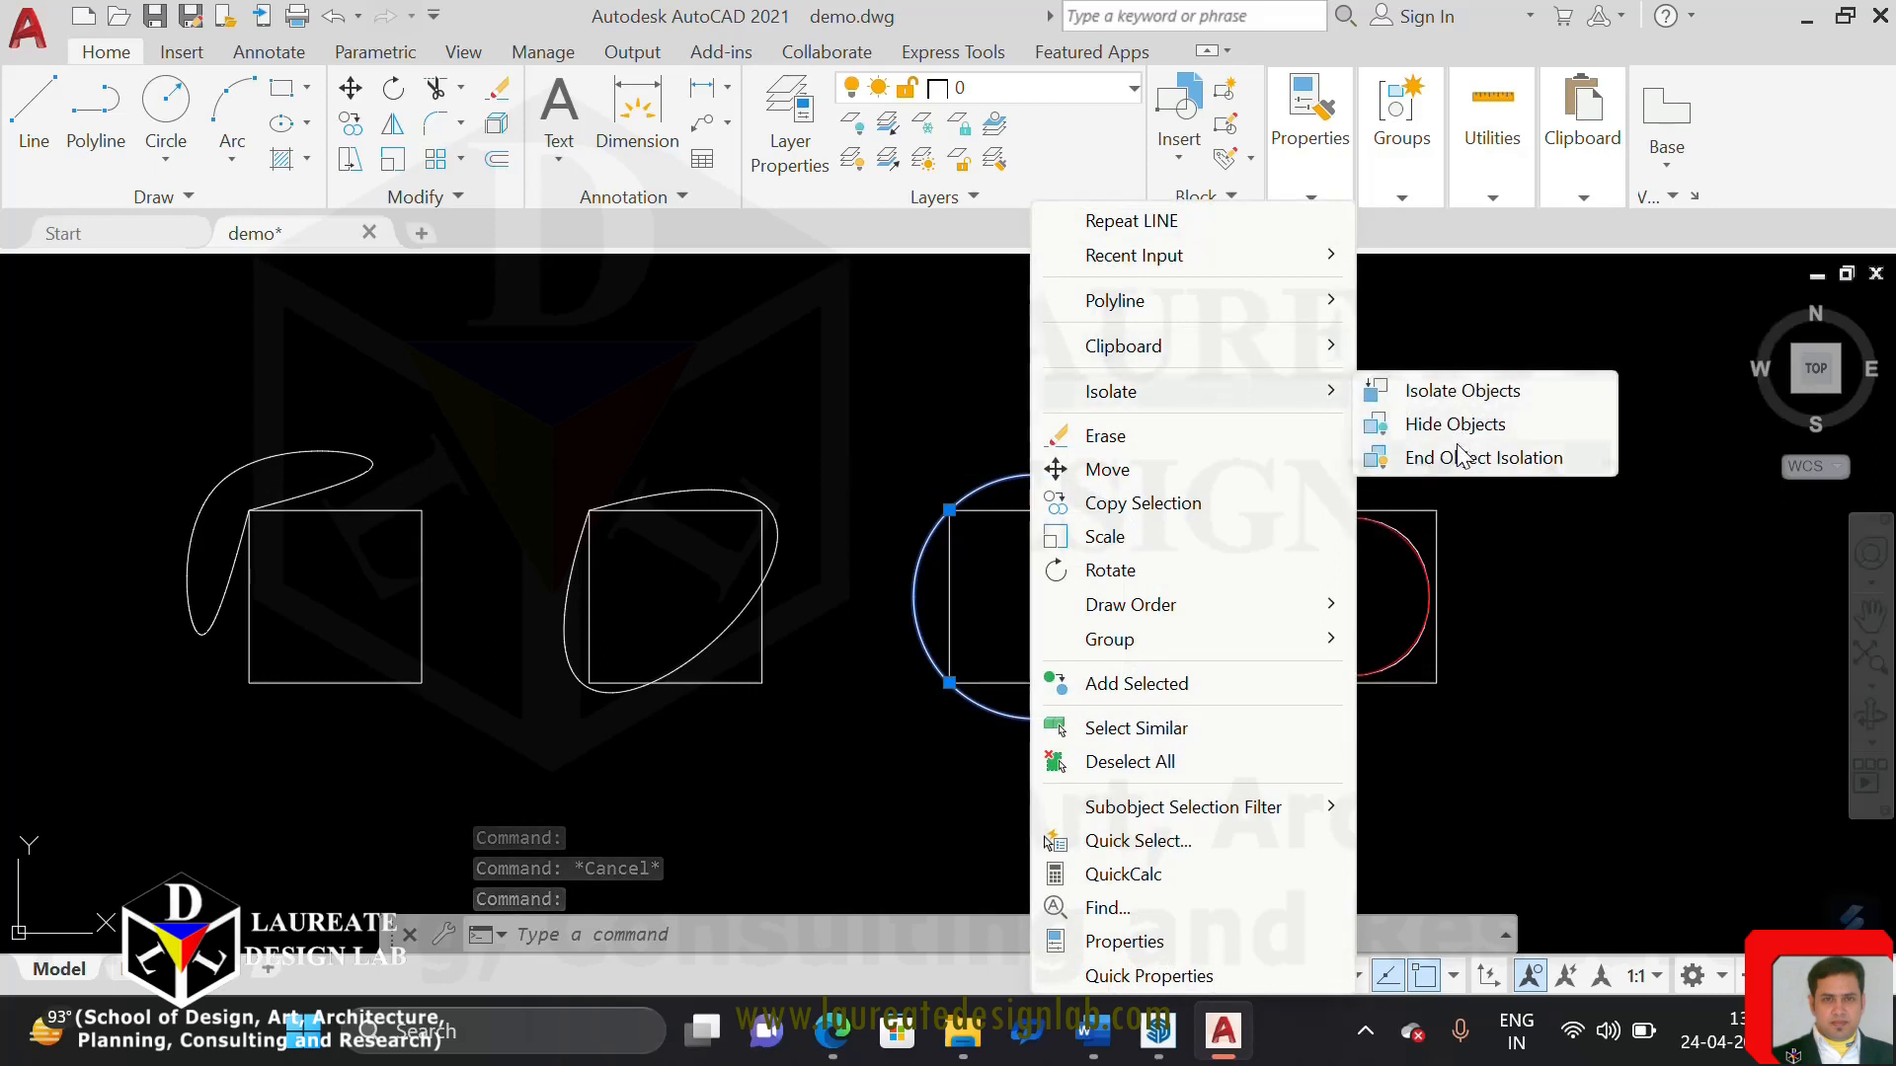
pyautogui.moveTo(1250, 296)
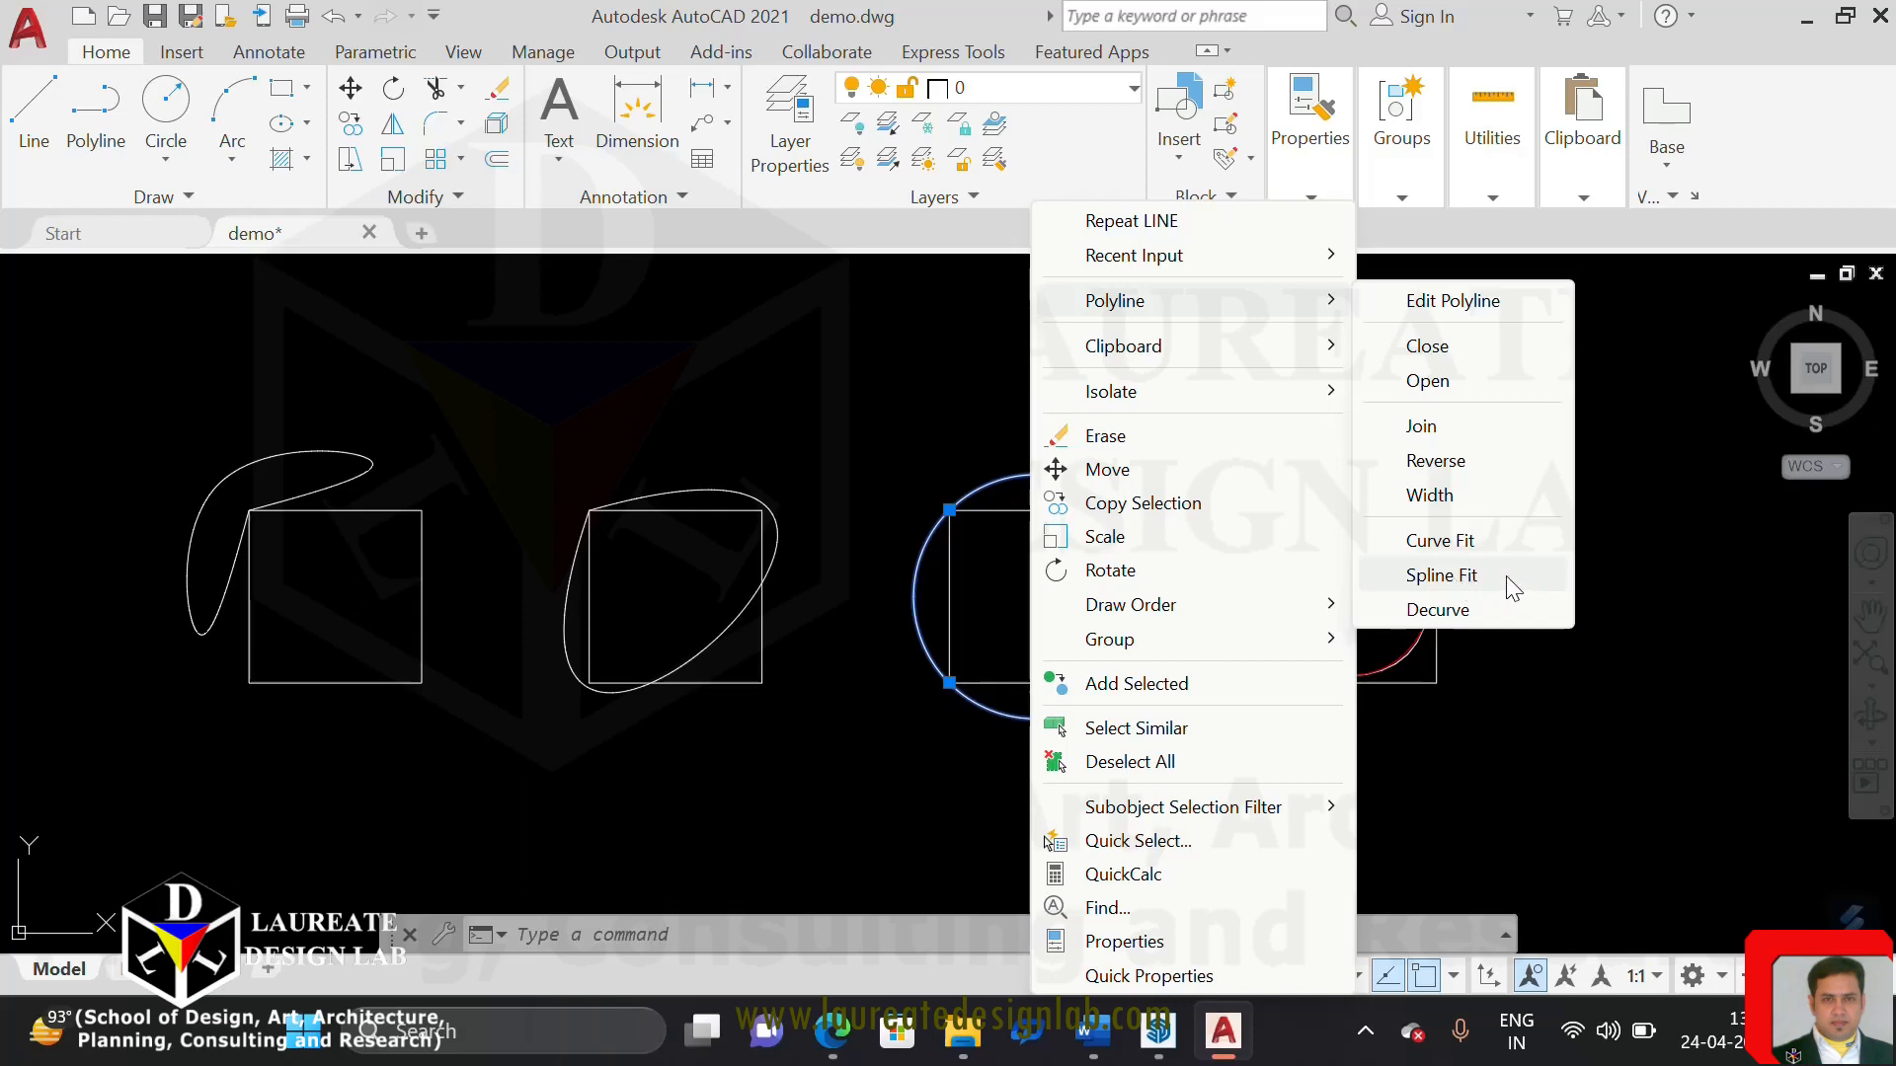
pyautogui.click(1655, 578)
pyautogui.press('Escape')
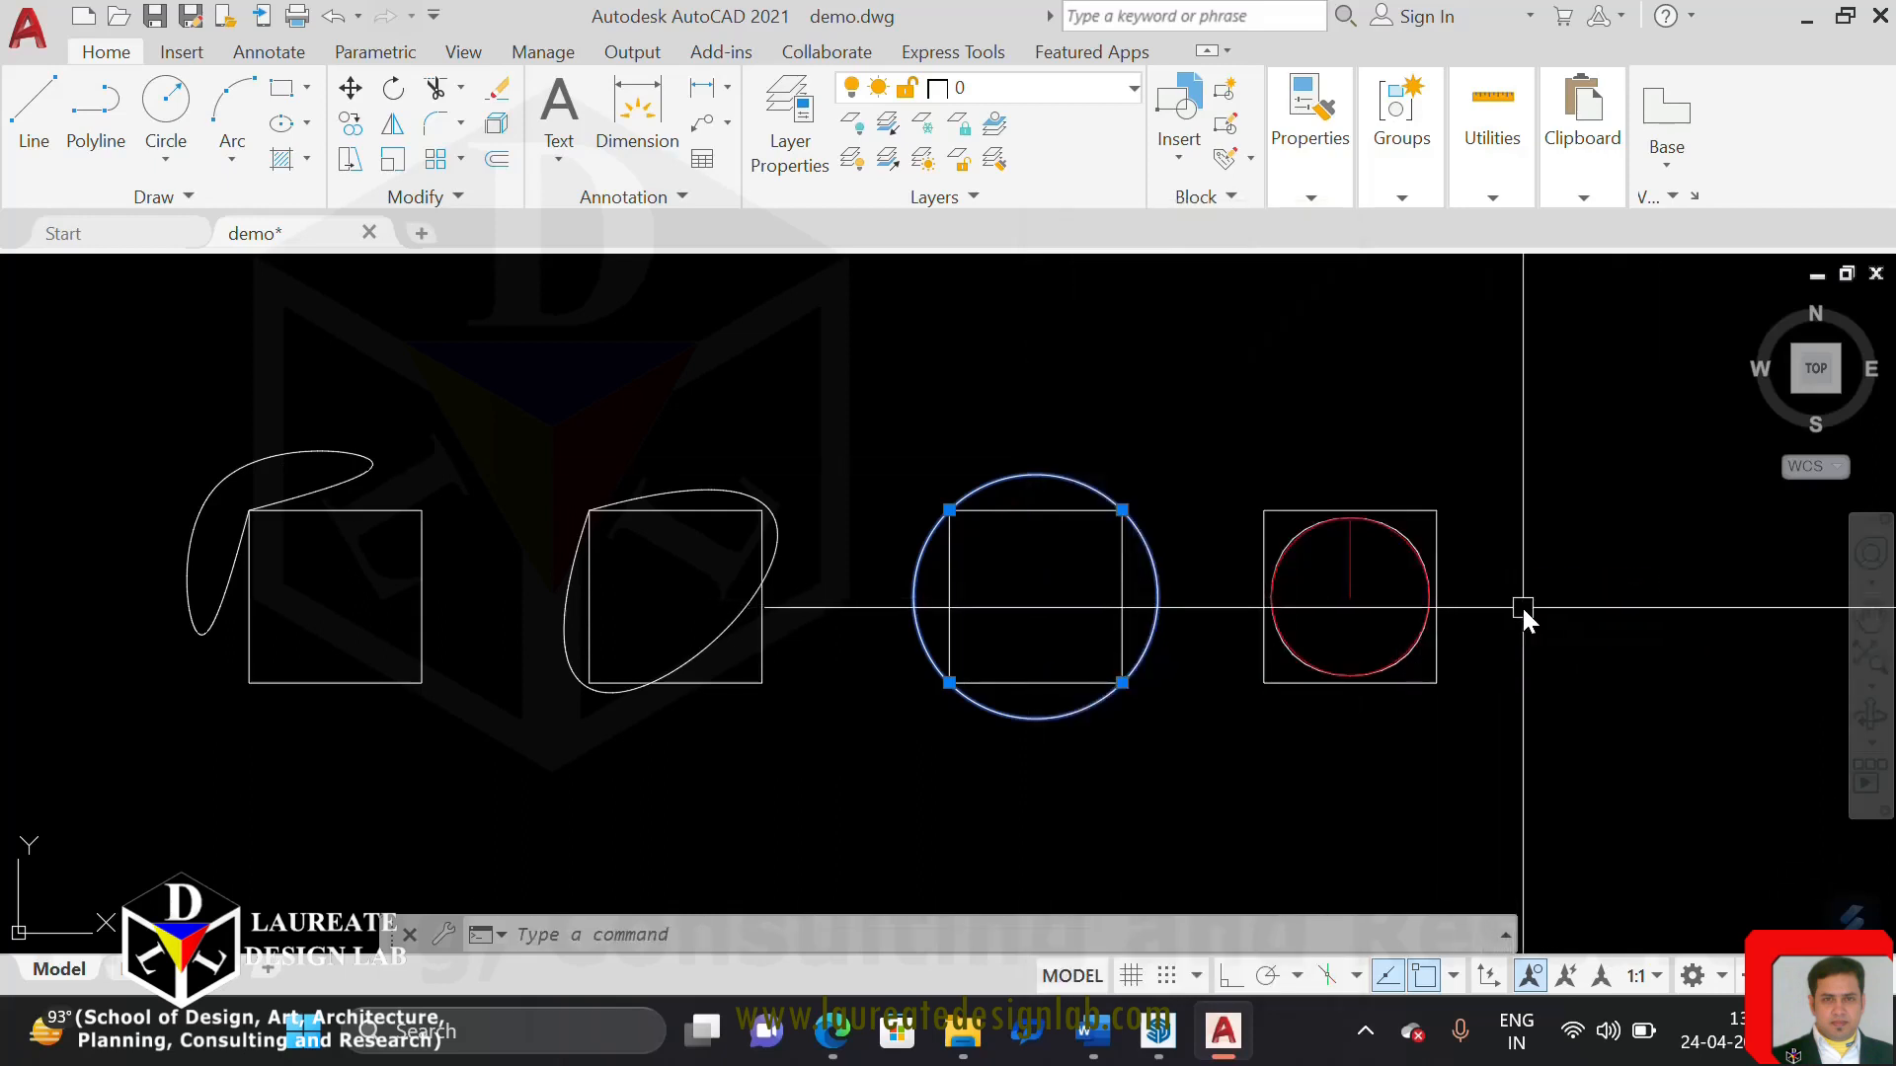
# Draw a six-sided polygon below the row of squares, inscribed in a circle of 4' radius, with Ortho on
pyautogui.scroll(2, 1270, 630)
pyautogui.moveTo(1280, 615); pyautogui.dragTo(954, 509, button='middle')
pyautogui.scroll(2, 1084, 424)
pyautogui.scroll(-5, 1076, 479)
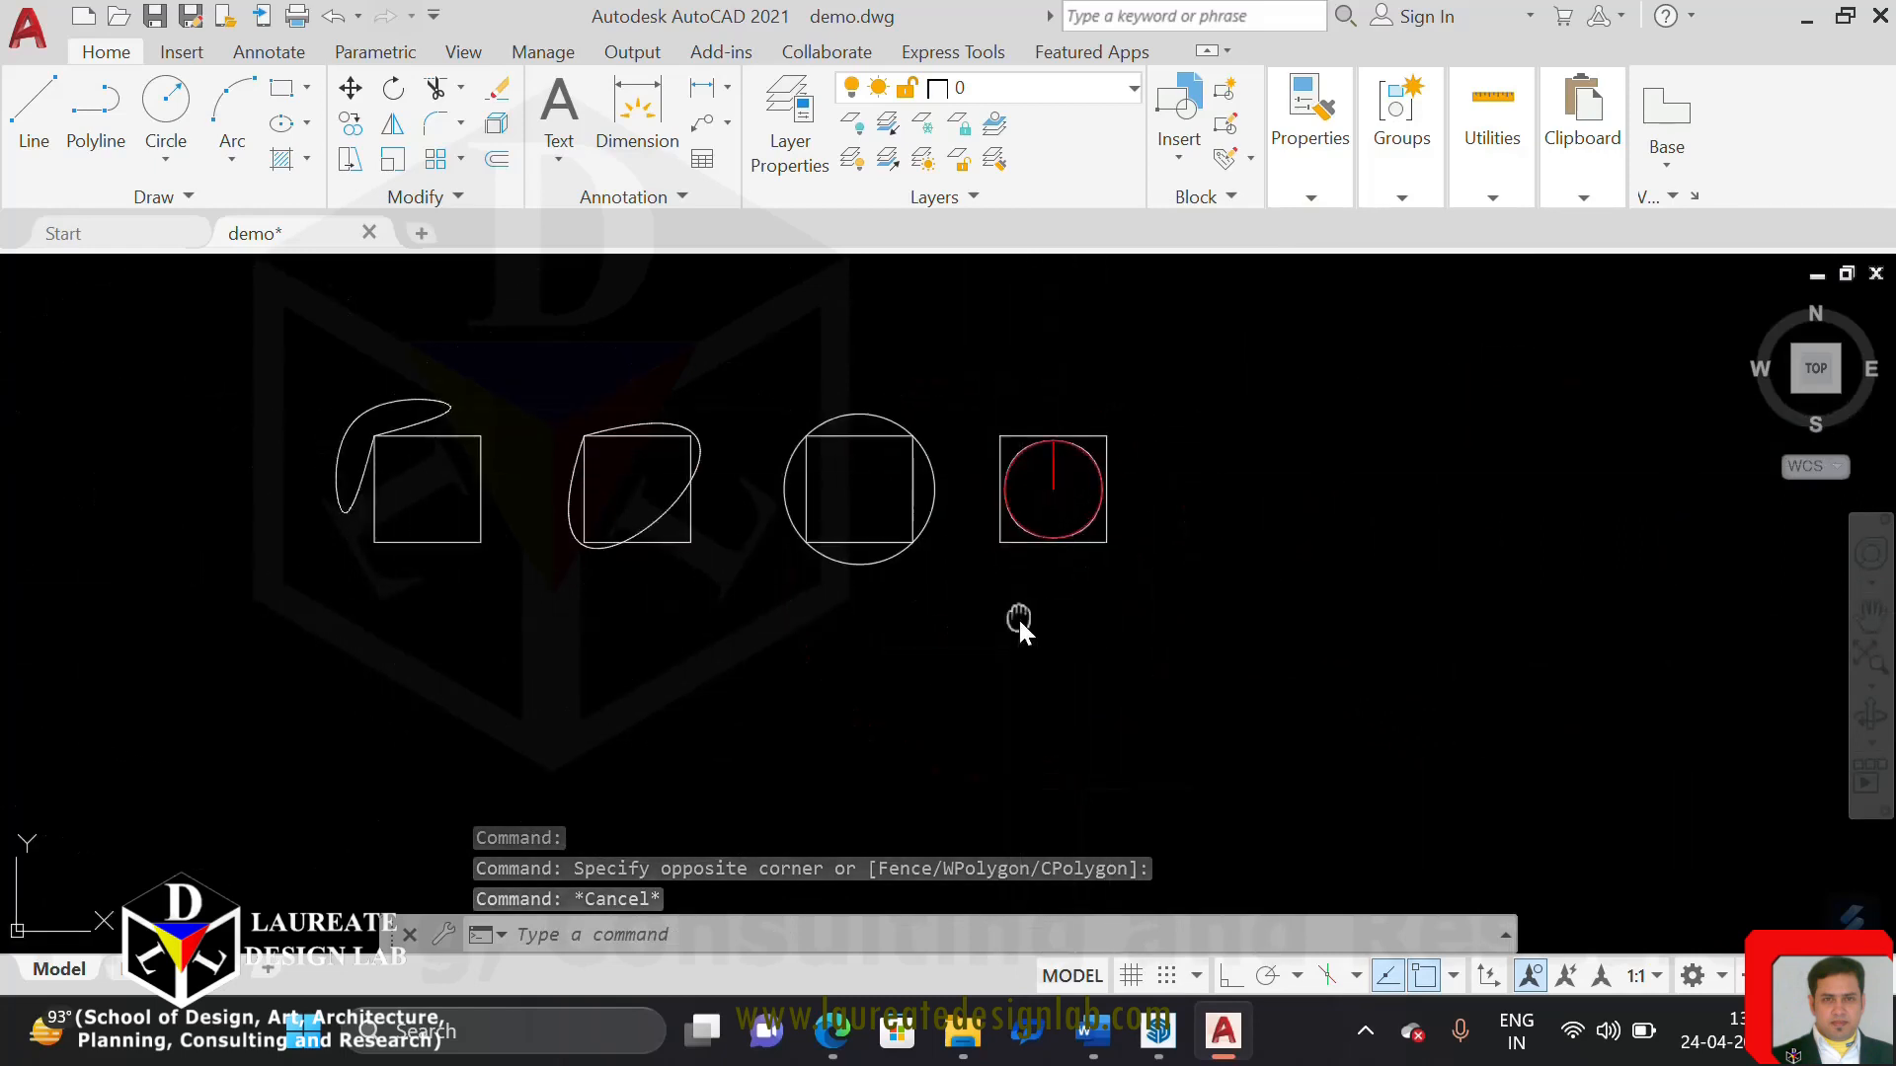
pyautogui.moveTo(1017, 616); pyautogui.dragTo(1050, 575, button='middle')
pyautogui.write('pol')
pyautogui.press('Return')
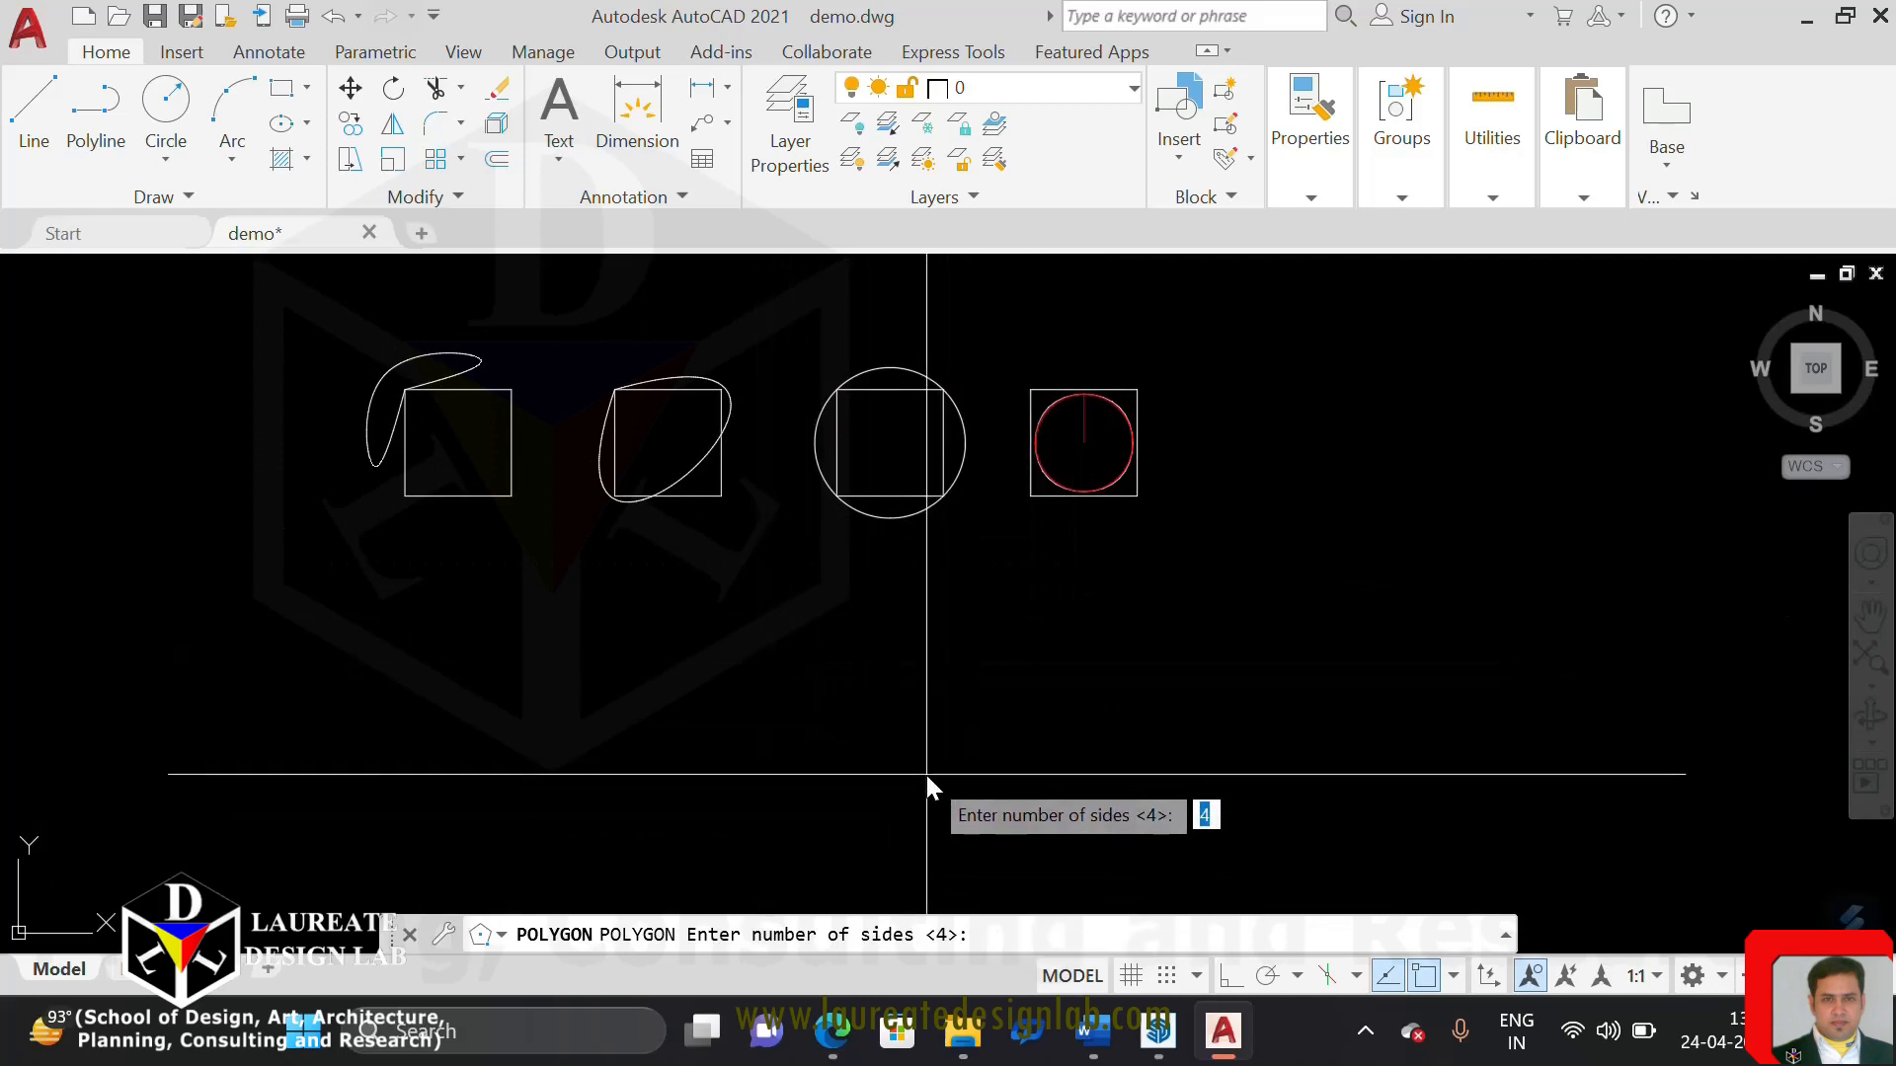
pyautogui.write('6')
pyautogui.press('Return')
pyautogui.click(775, 678)
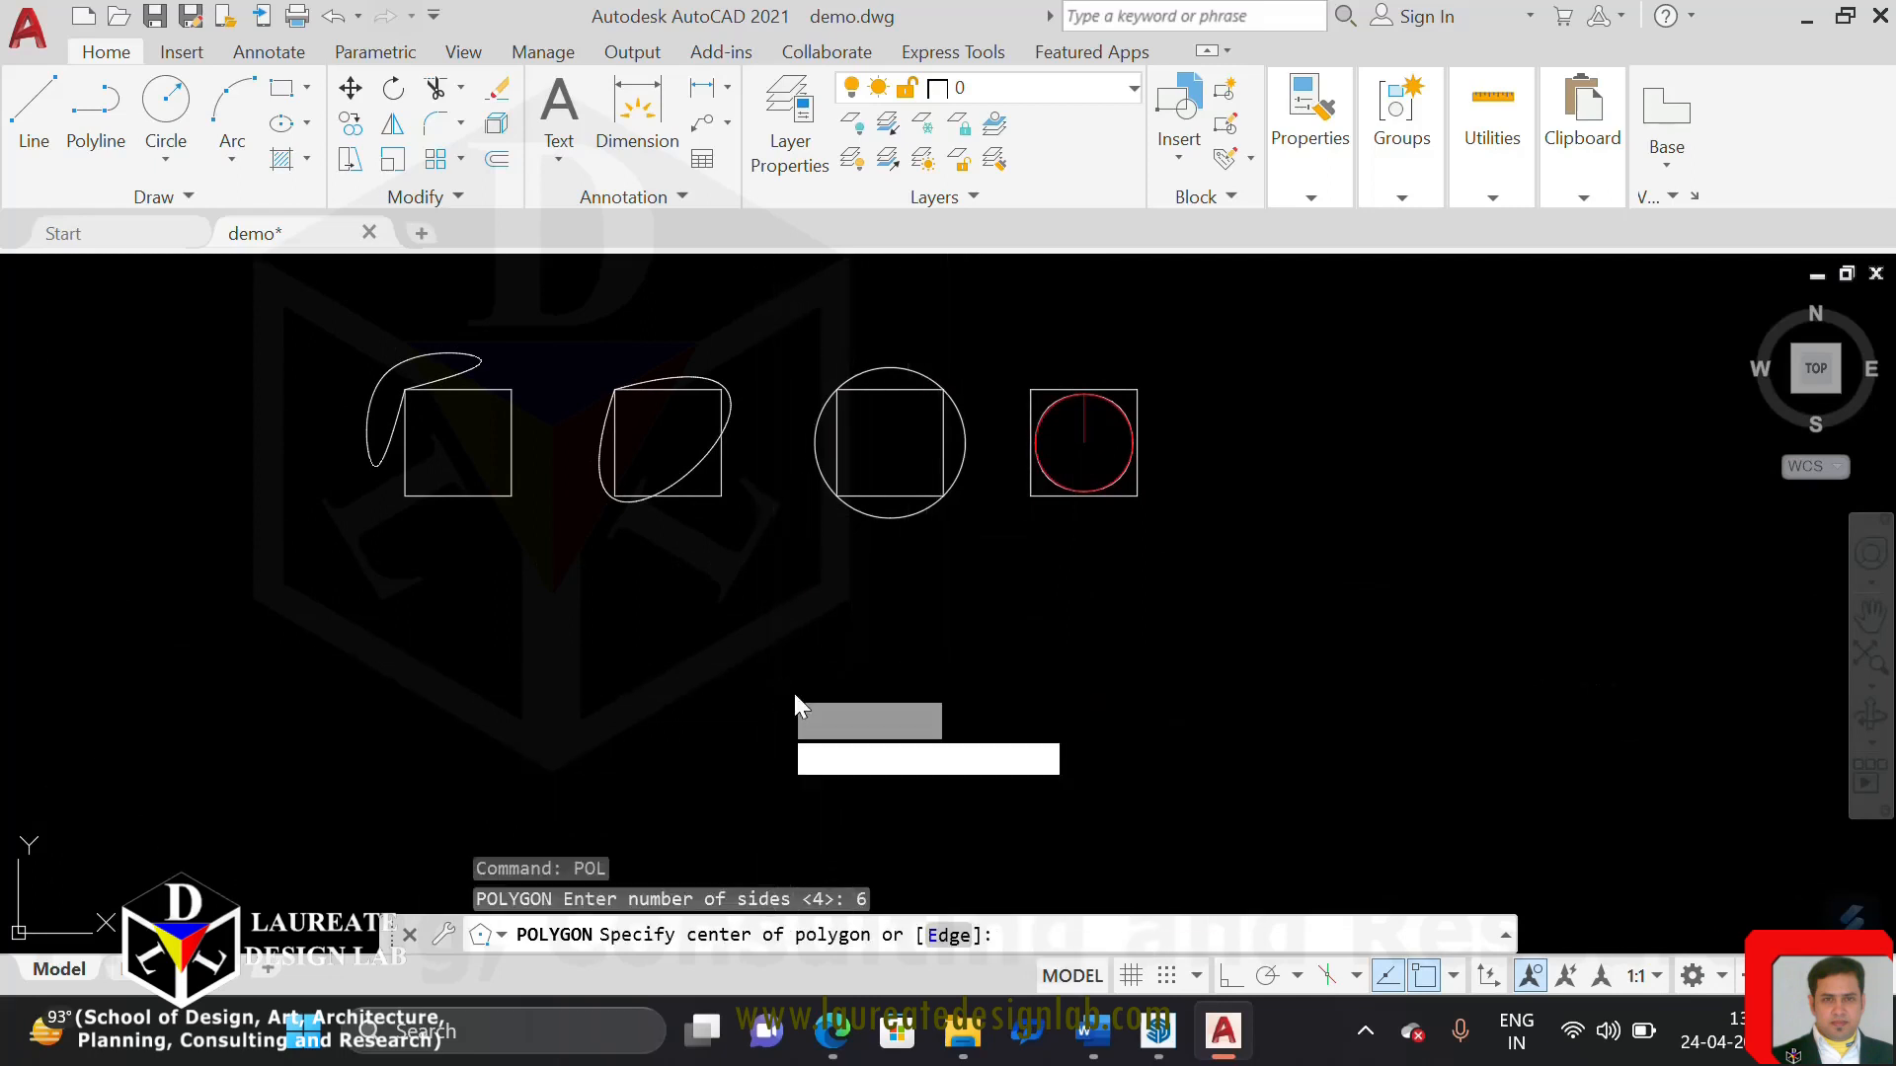
pyautogui.click(958, 766)
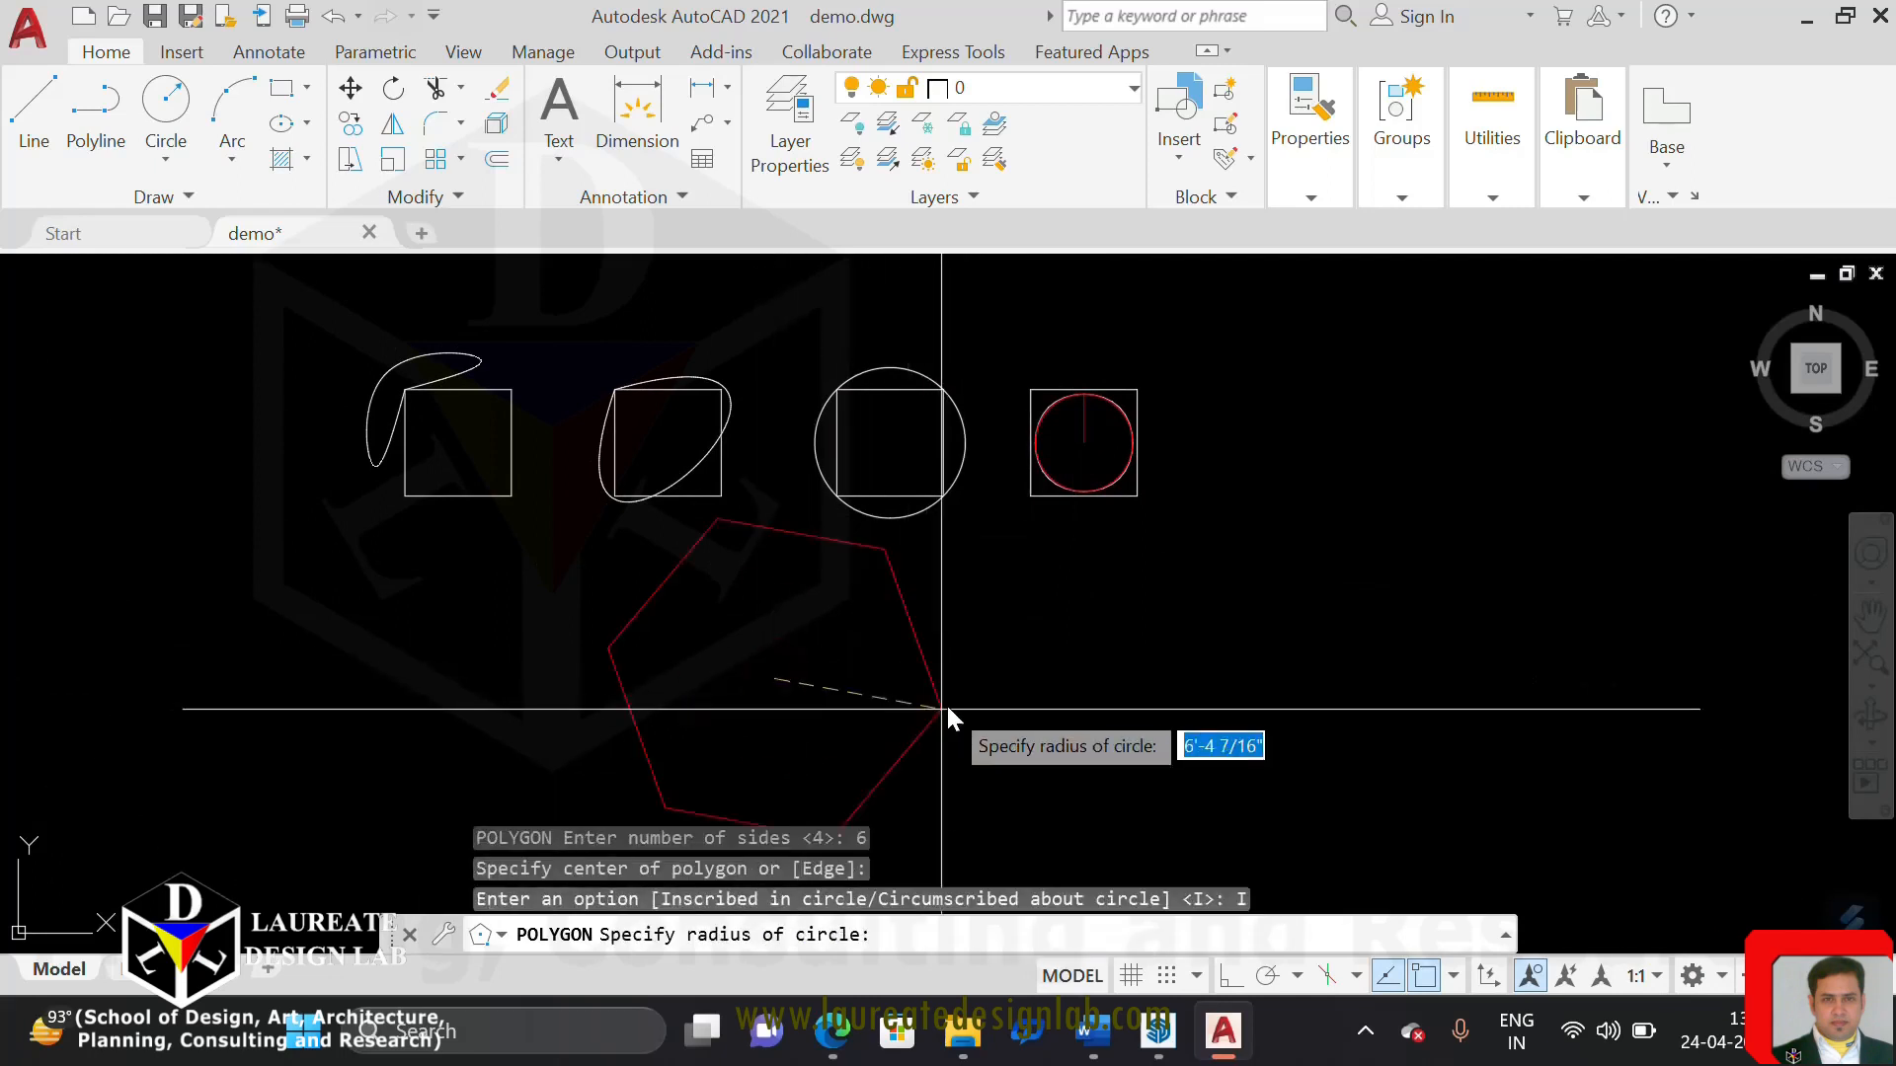
pyautogui.click(1227, 976)
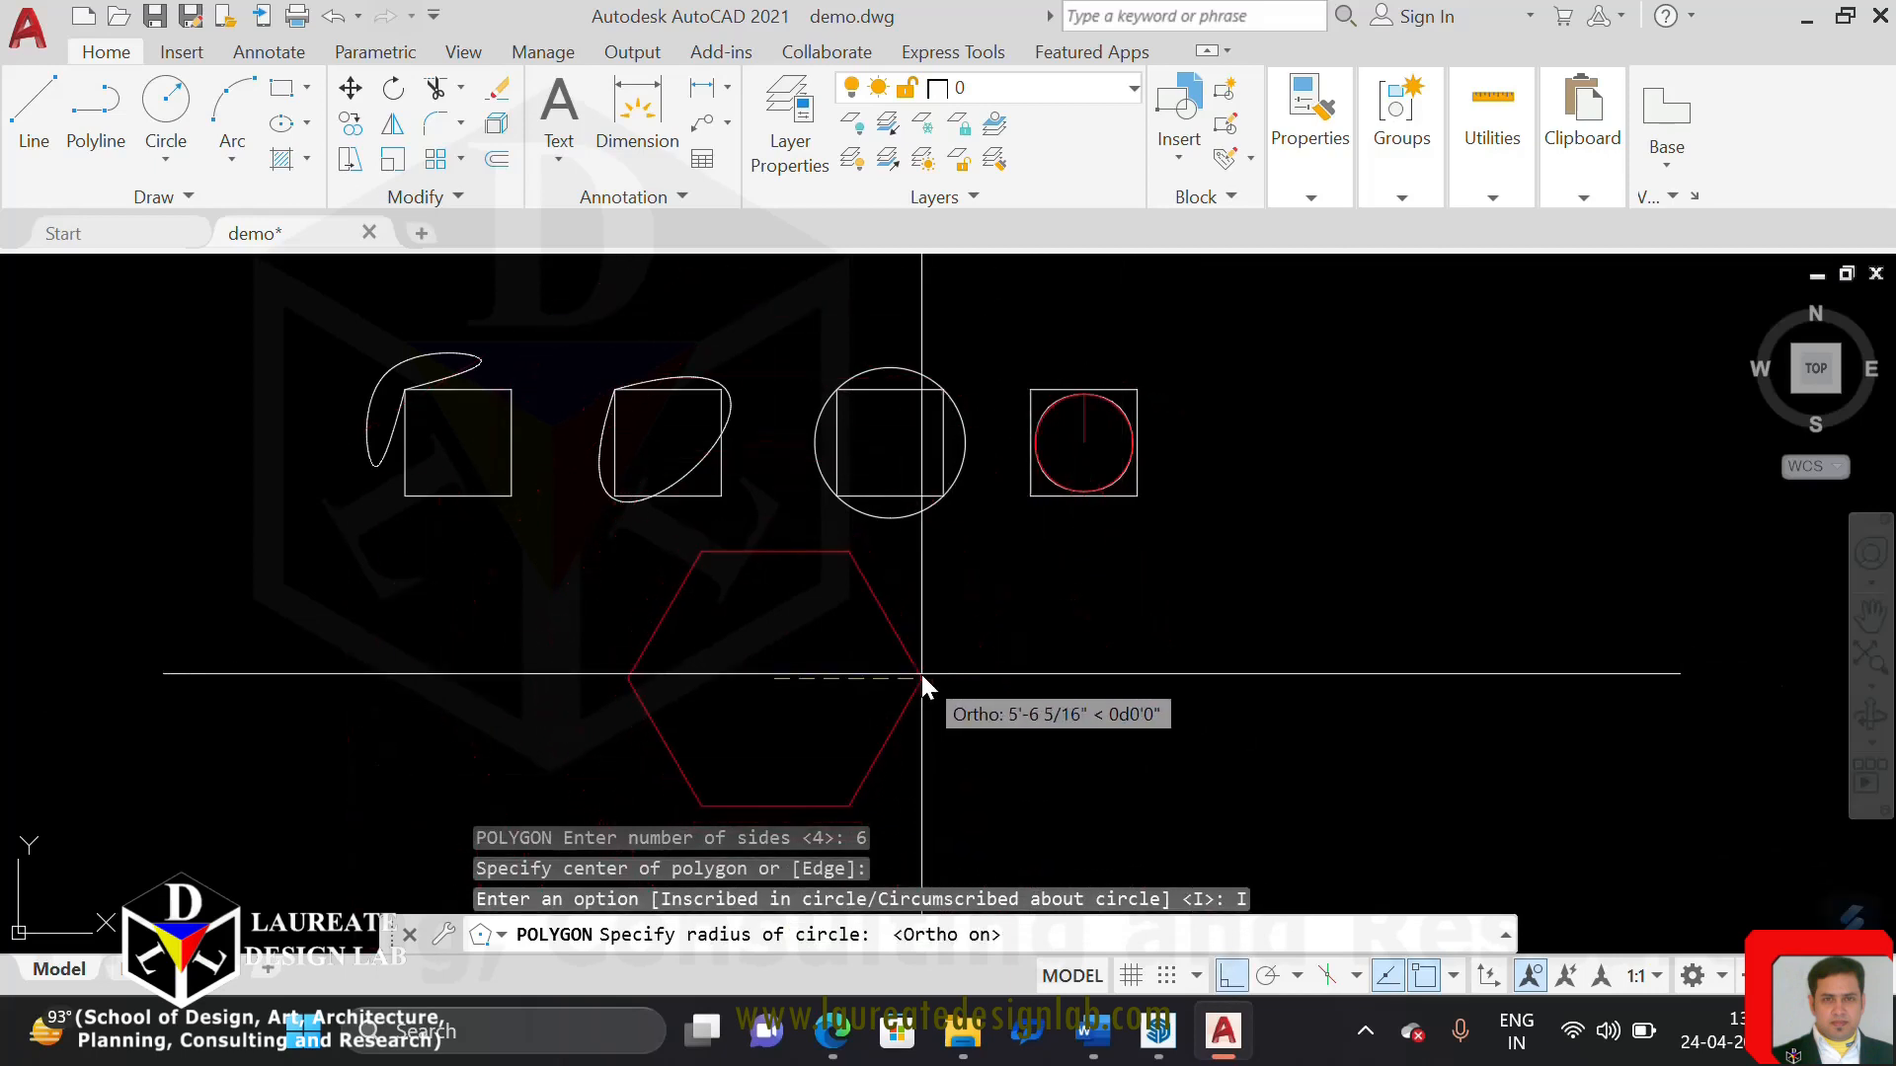
pyautogui.write("4'")
pyautogui.press('Return')
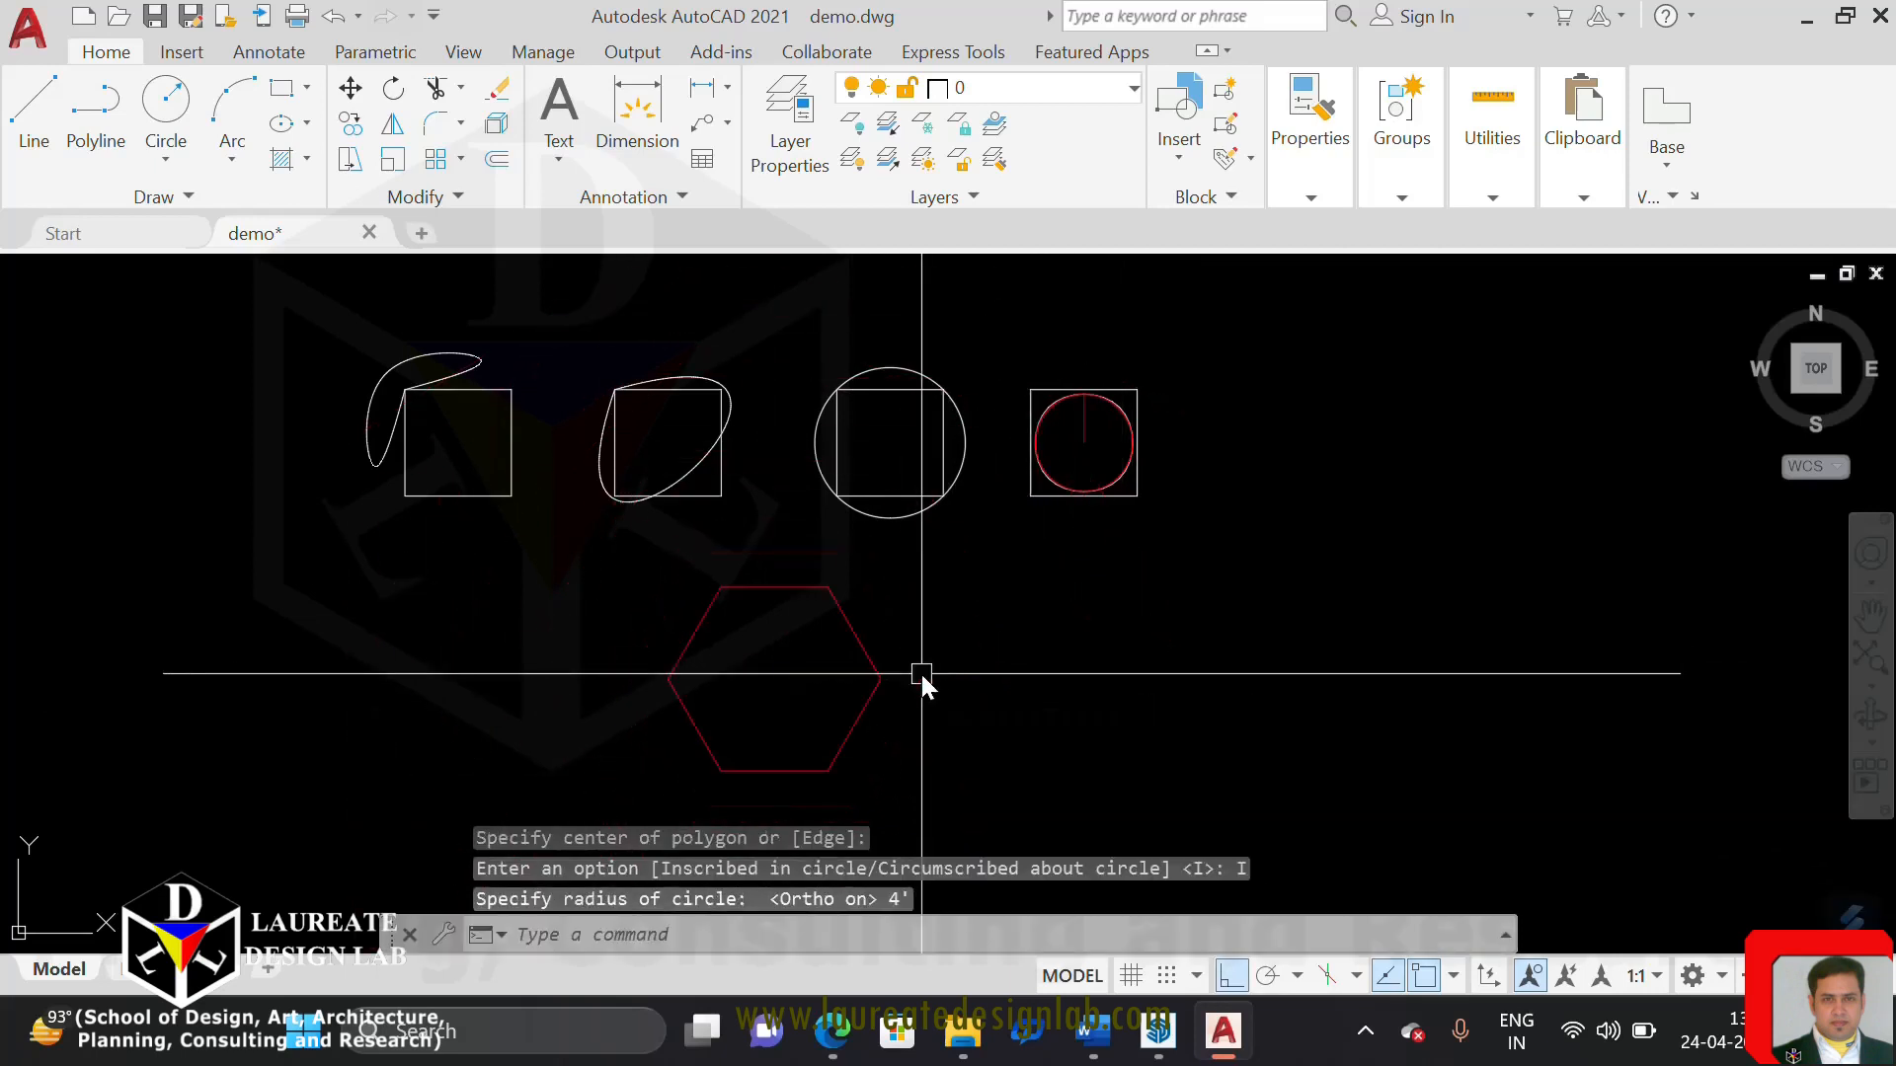
# Copy the hexagon horizontally to the right, leaving a clear gap between the original and the copy
pyautogui.moveTo(947, 575); pyautogui.dragTo(1071, 539, button='middle')
pyautogui.scroll(2, 995, 575)
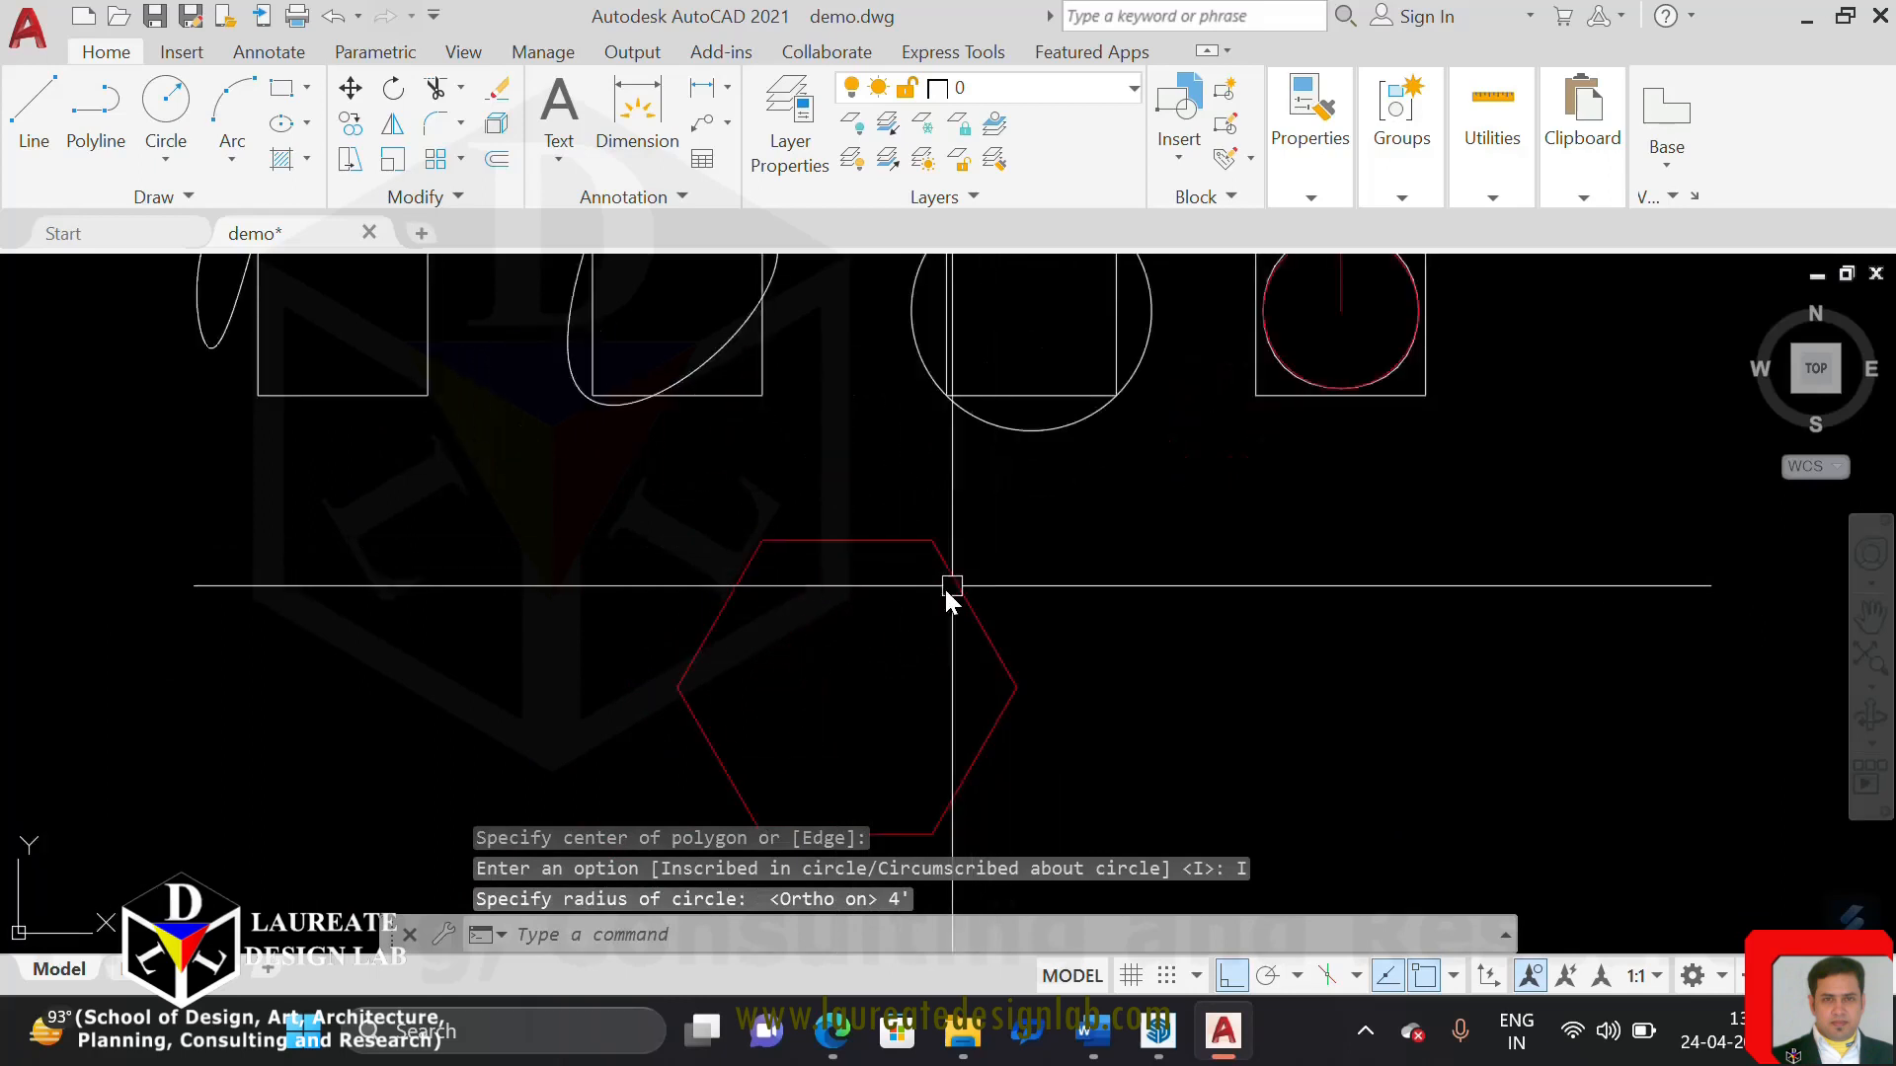
pyautogui.moveTo(892, 578); pyautogui.dragTo(946, 508, button='middle')
pyautogui.press('Escape')
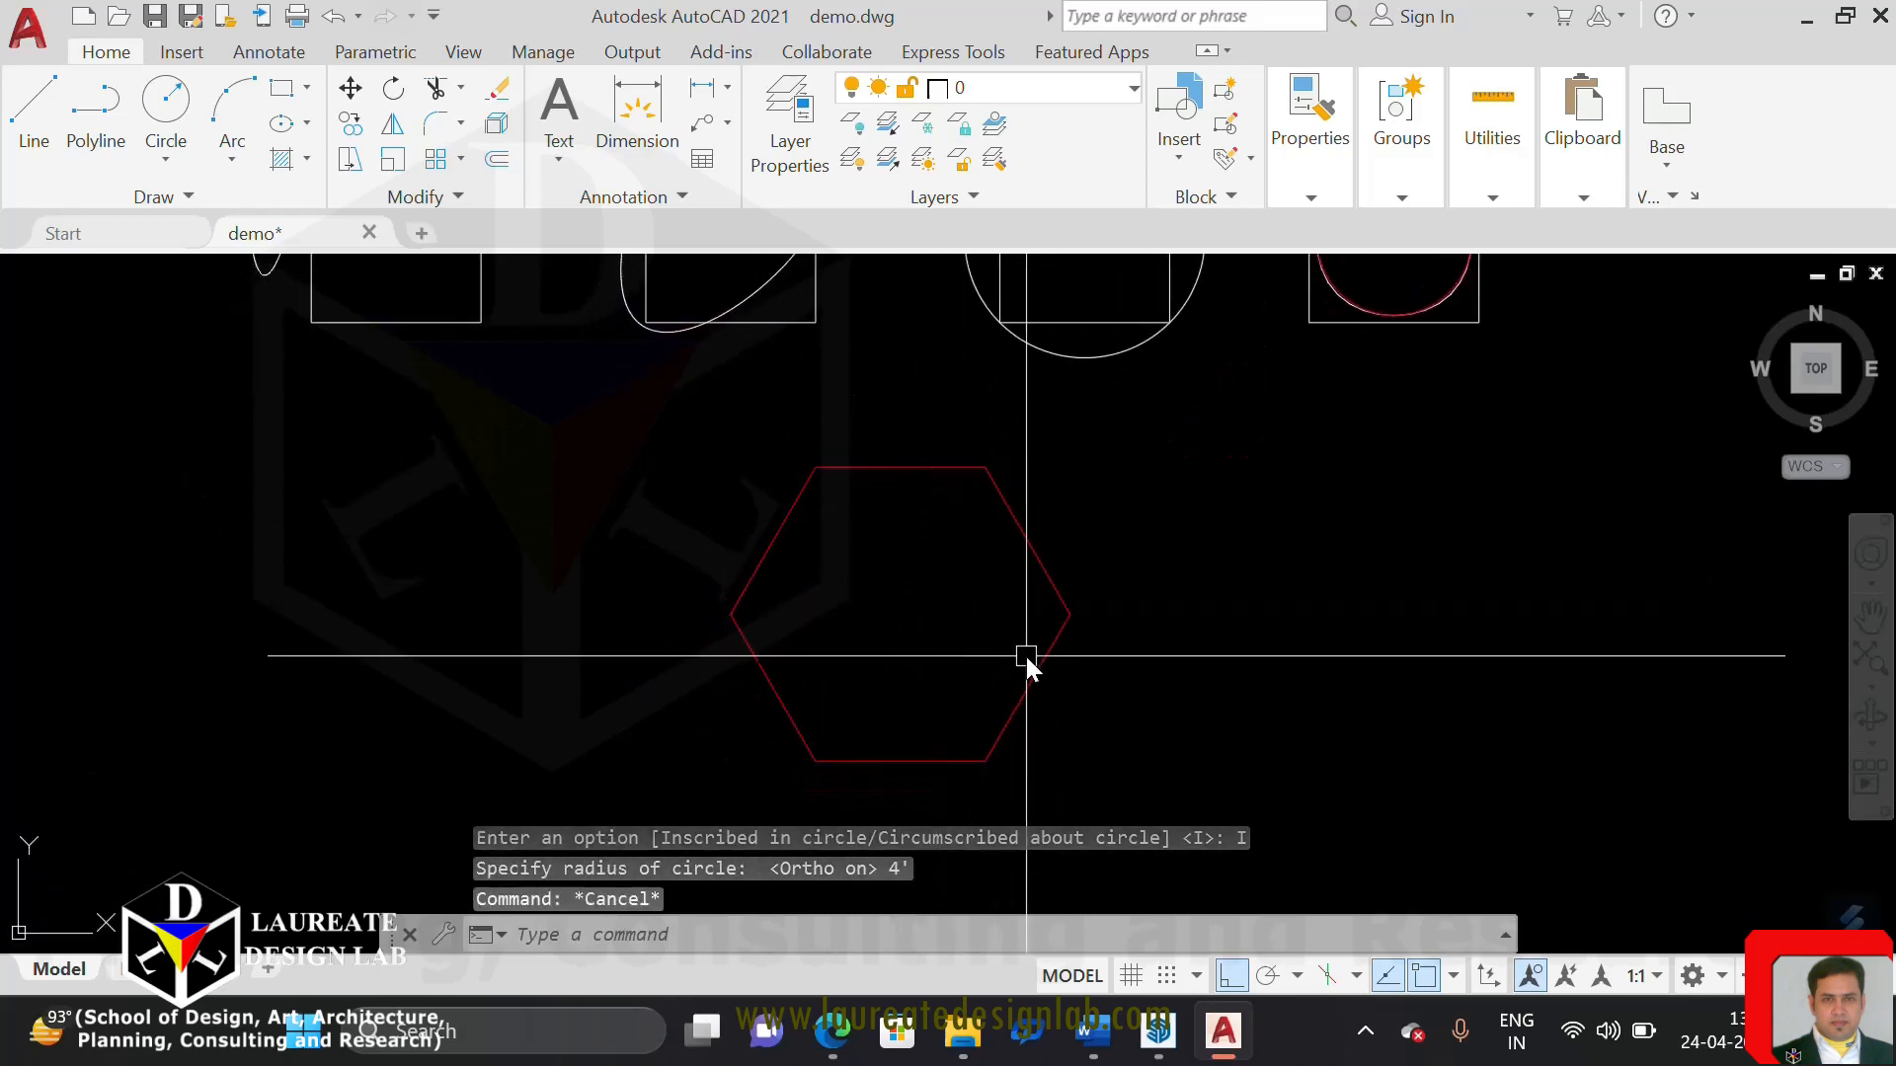
pyautogui.write('co')
pyautogui.press('Return')
pyautogui.click(1083, 645)
pyautogui.click(874, 620)
pyautogui.press('Return')
pyautogui.click(856, 620)
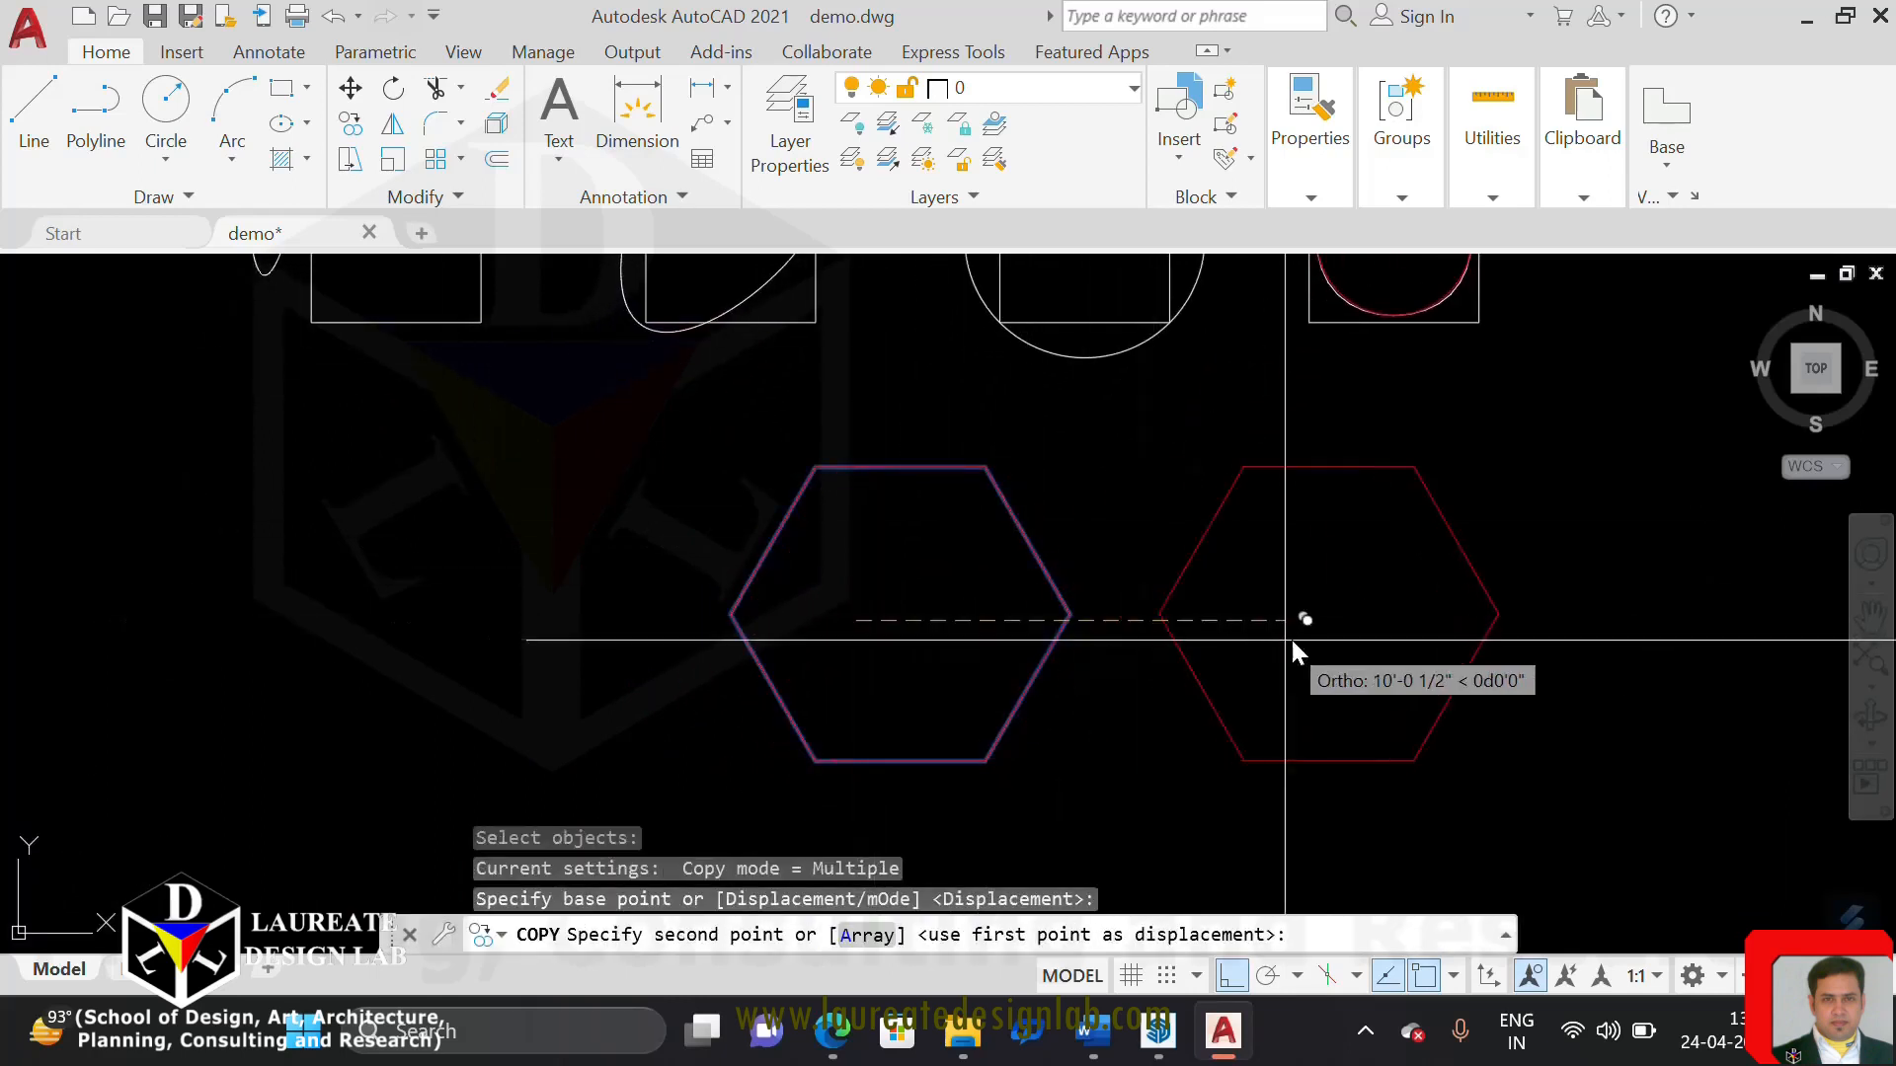
pyautogui.click(1415, 630)
pyautogui.press('Escape')
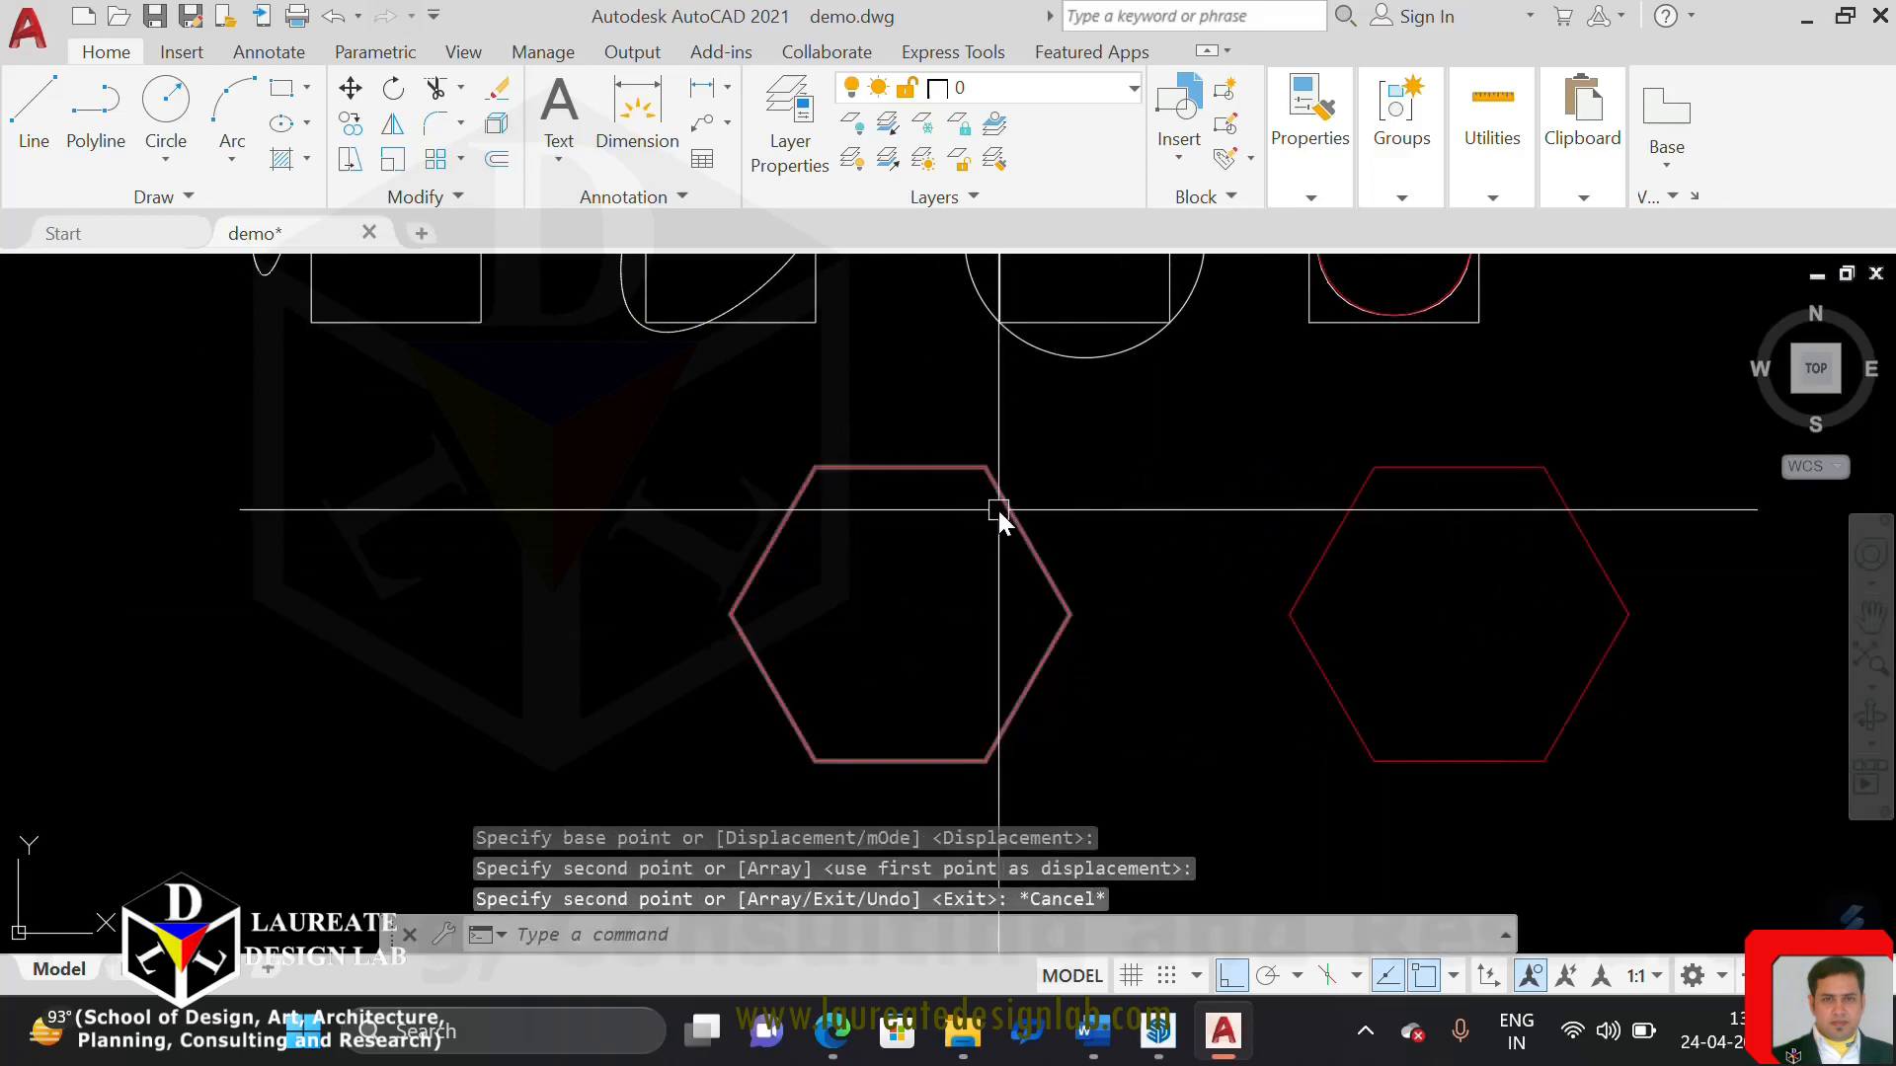
# Copy both hexagons straight down by about 10'
pyautogui.moveTo(1000, 510)
pyautogui.mouseDown(button='middle')
pyautogui.moveTo(1017, 602)
pyautogui.moveTo(1020, 582)
pyautogui.mouseUp(button='middle')
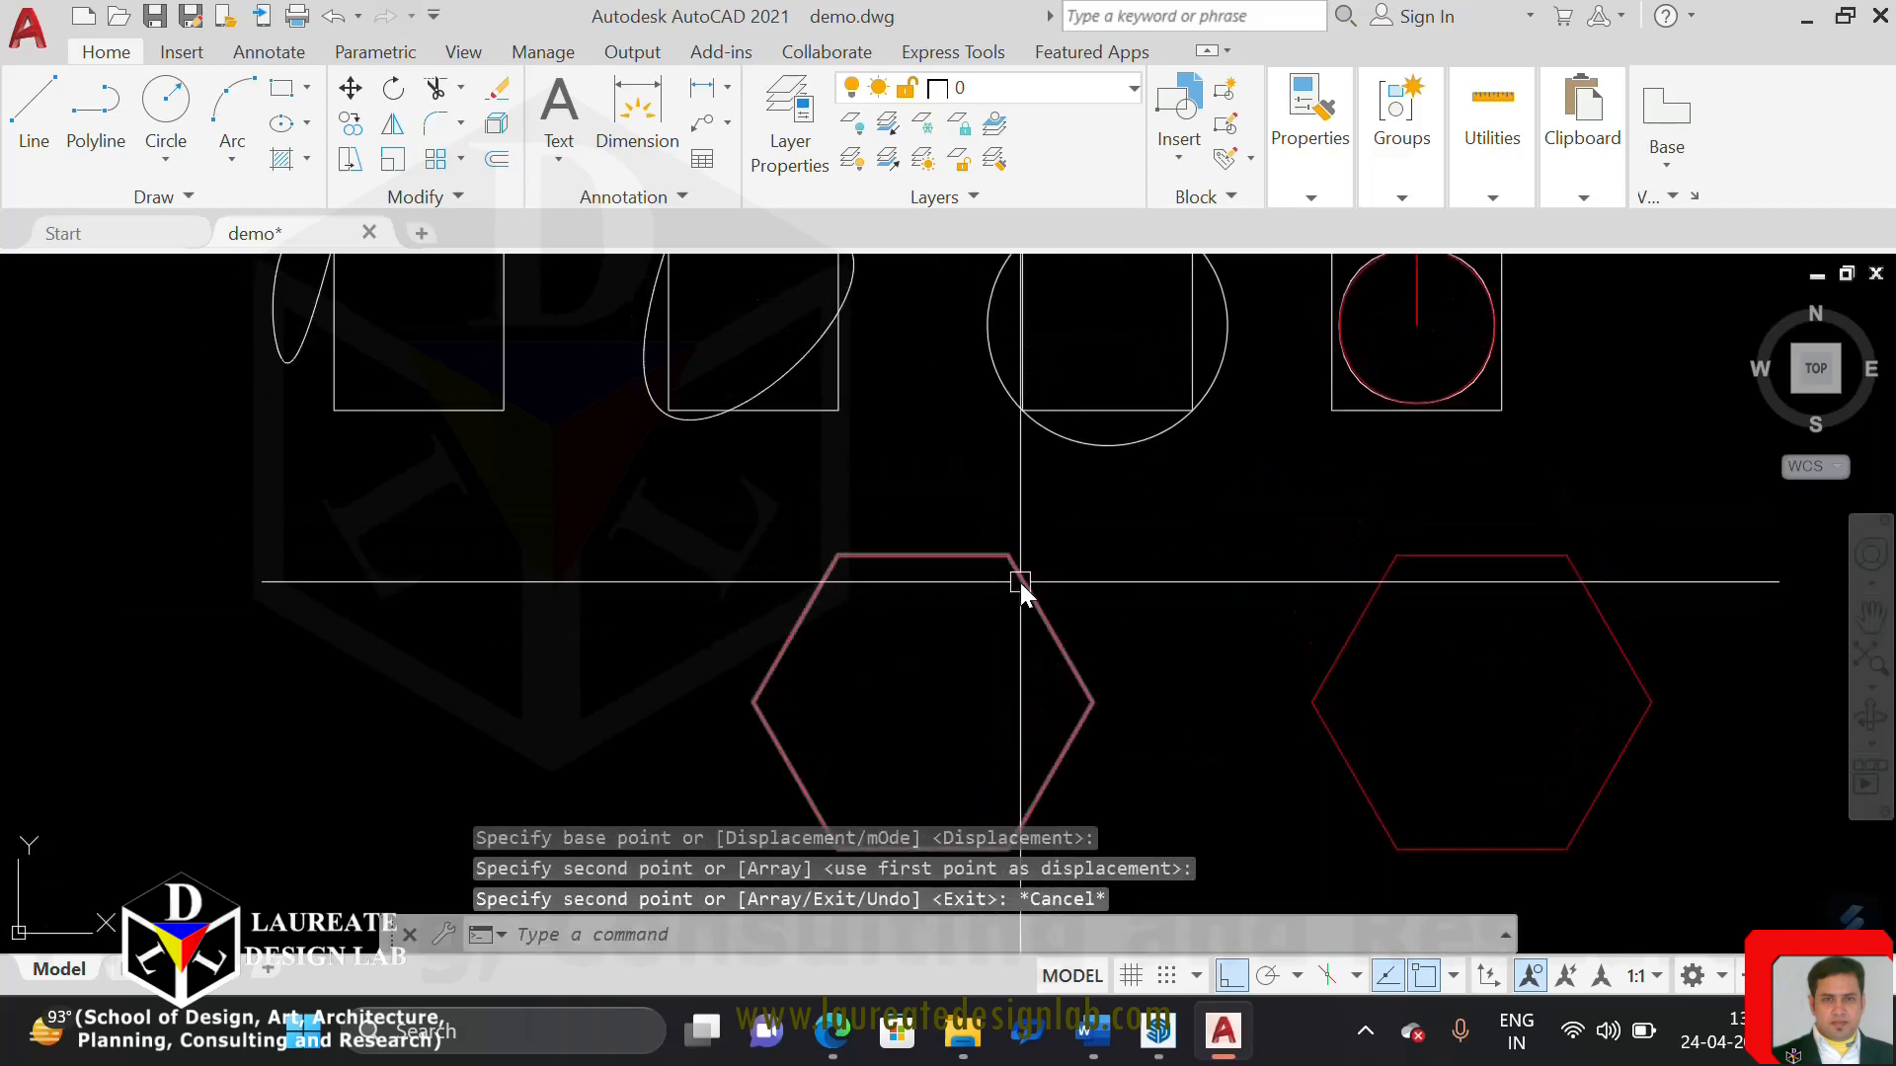
pyautogui.write('co')
pyautogui.press('Return')
pyautogui.scroll(-3, 1248, 593)
pyautogui.scroll(3, 1172, 550)
pyautogui.click(1203, 545)
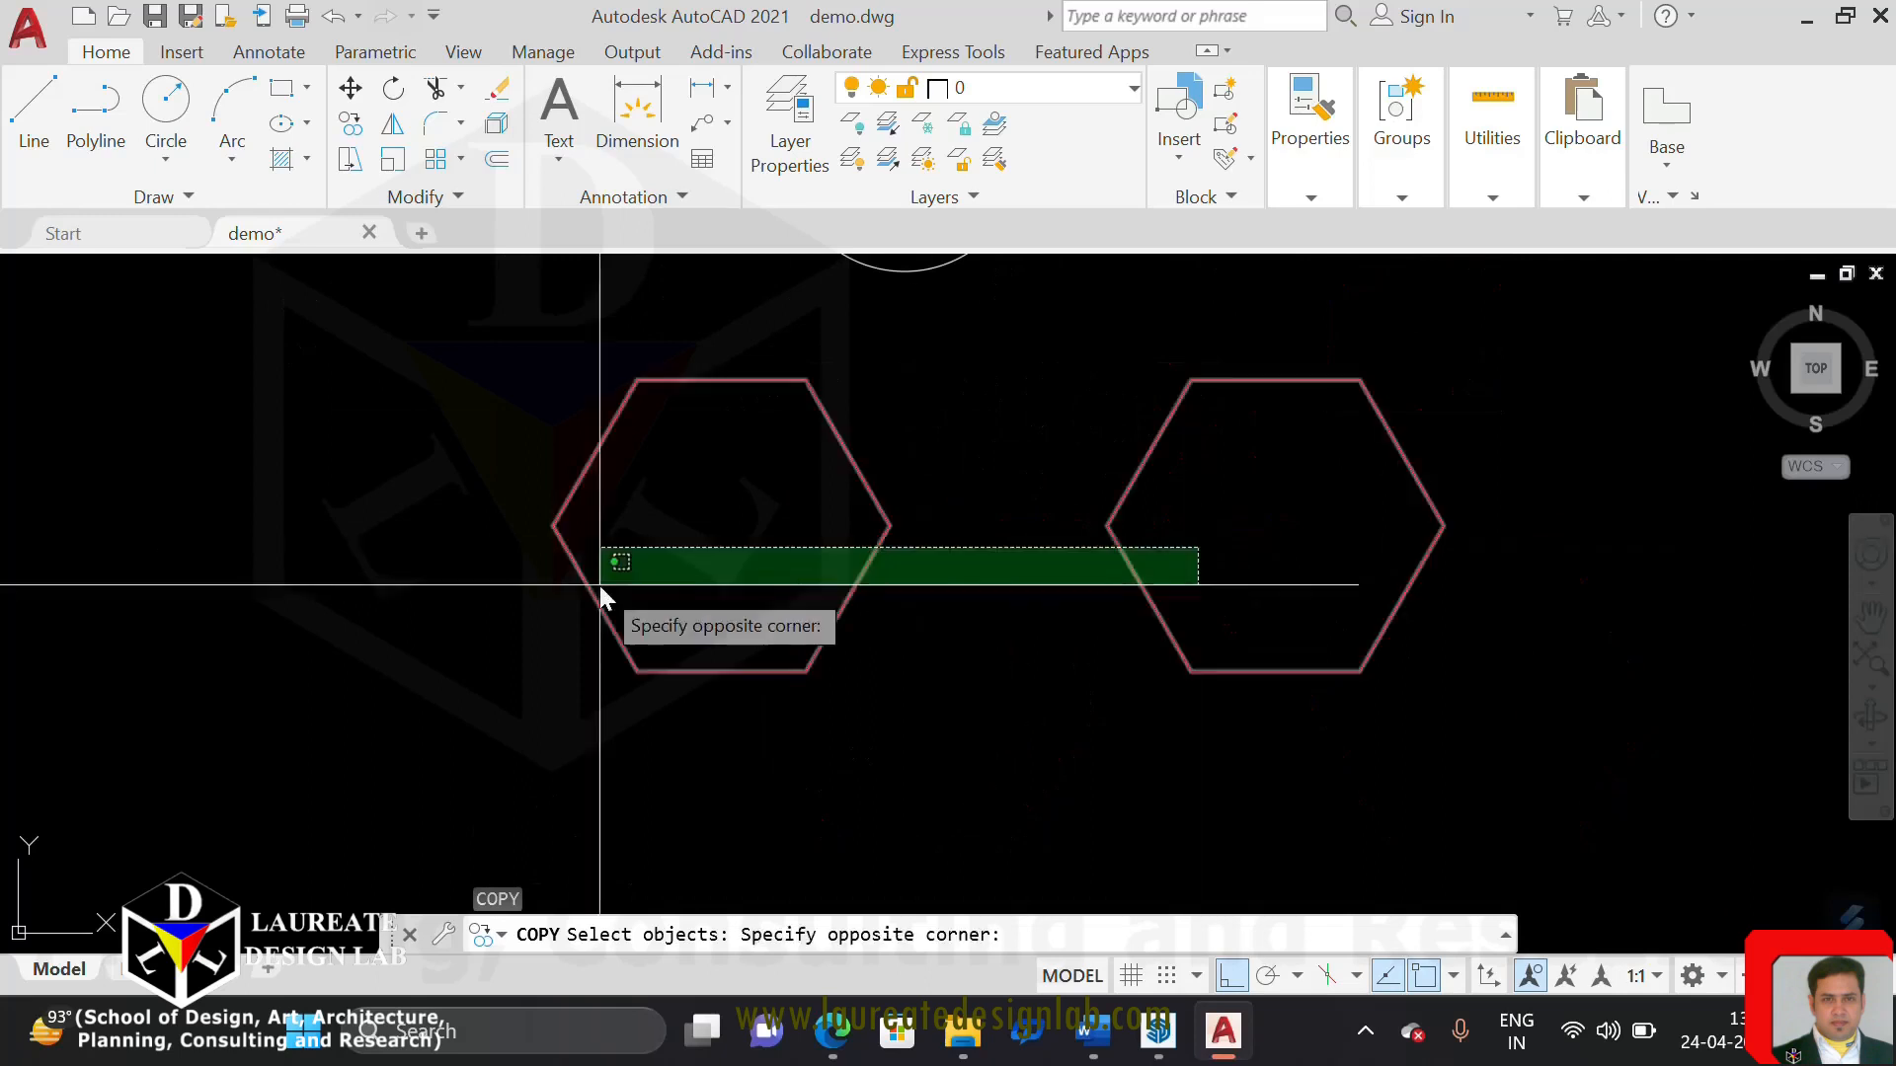
pyautogui.click(602, 583)
pyautogui.press('Return')
pyautogui.click(941, 492)
pyautogui.moveTo(956, 653); pyautogui.dragTo(1002, 396, button='middle')
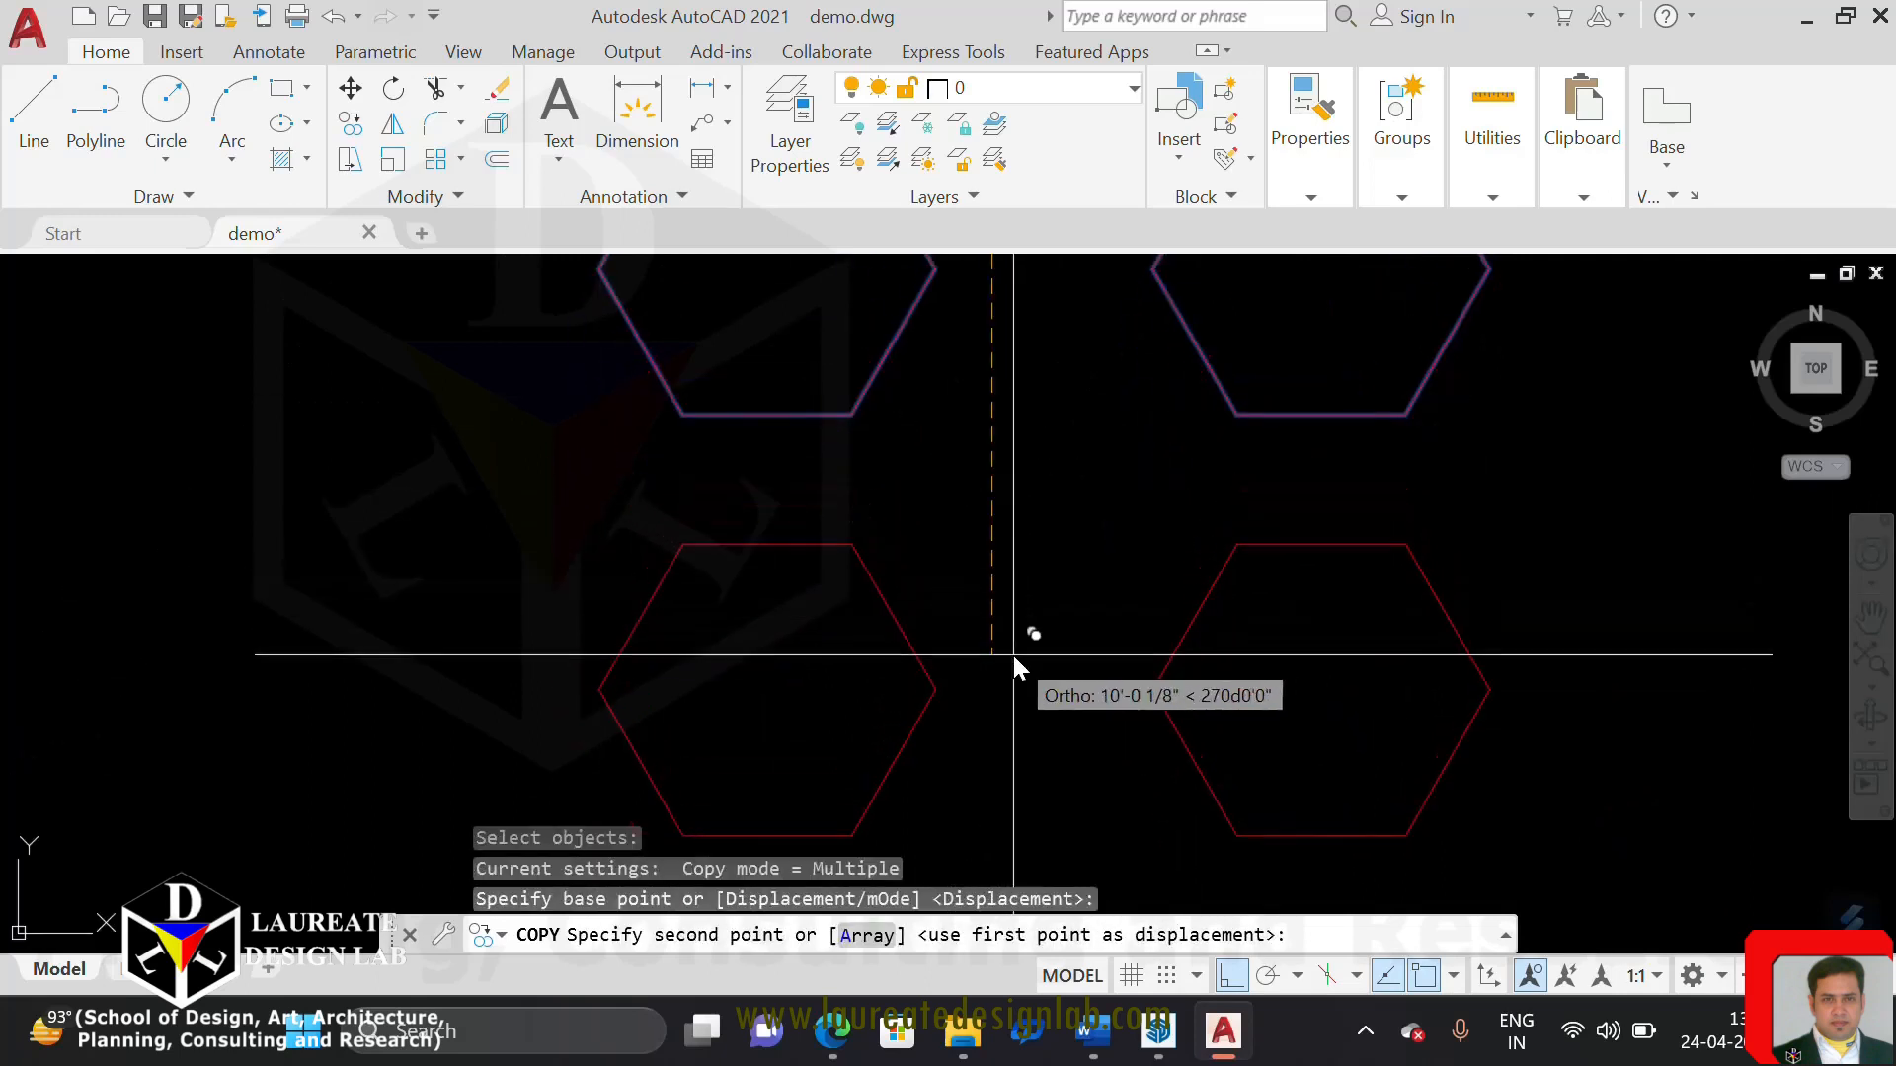
pyautogui.click(1012, 654)
pyautogui.press('Escape')
pyautogui.press('Escape')
# Try to move the two lower hexagons onto the upper pair by an upper-left vertex, and undo the move
pyautogui.write('m')
pyautogui.press('Return')
pyautogui.click(1248, 685)
pyautogui.click(668, 523)
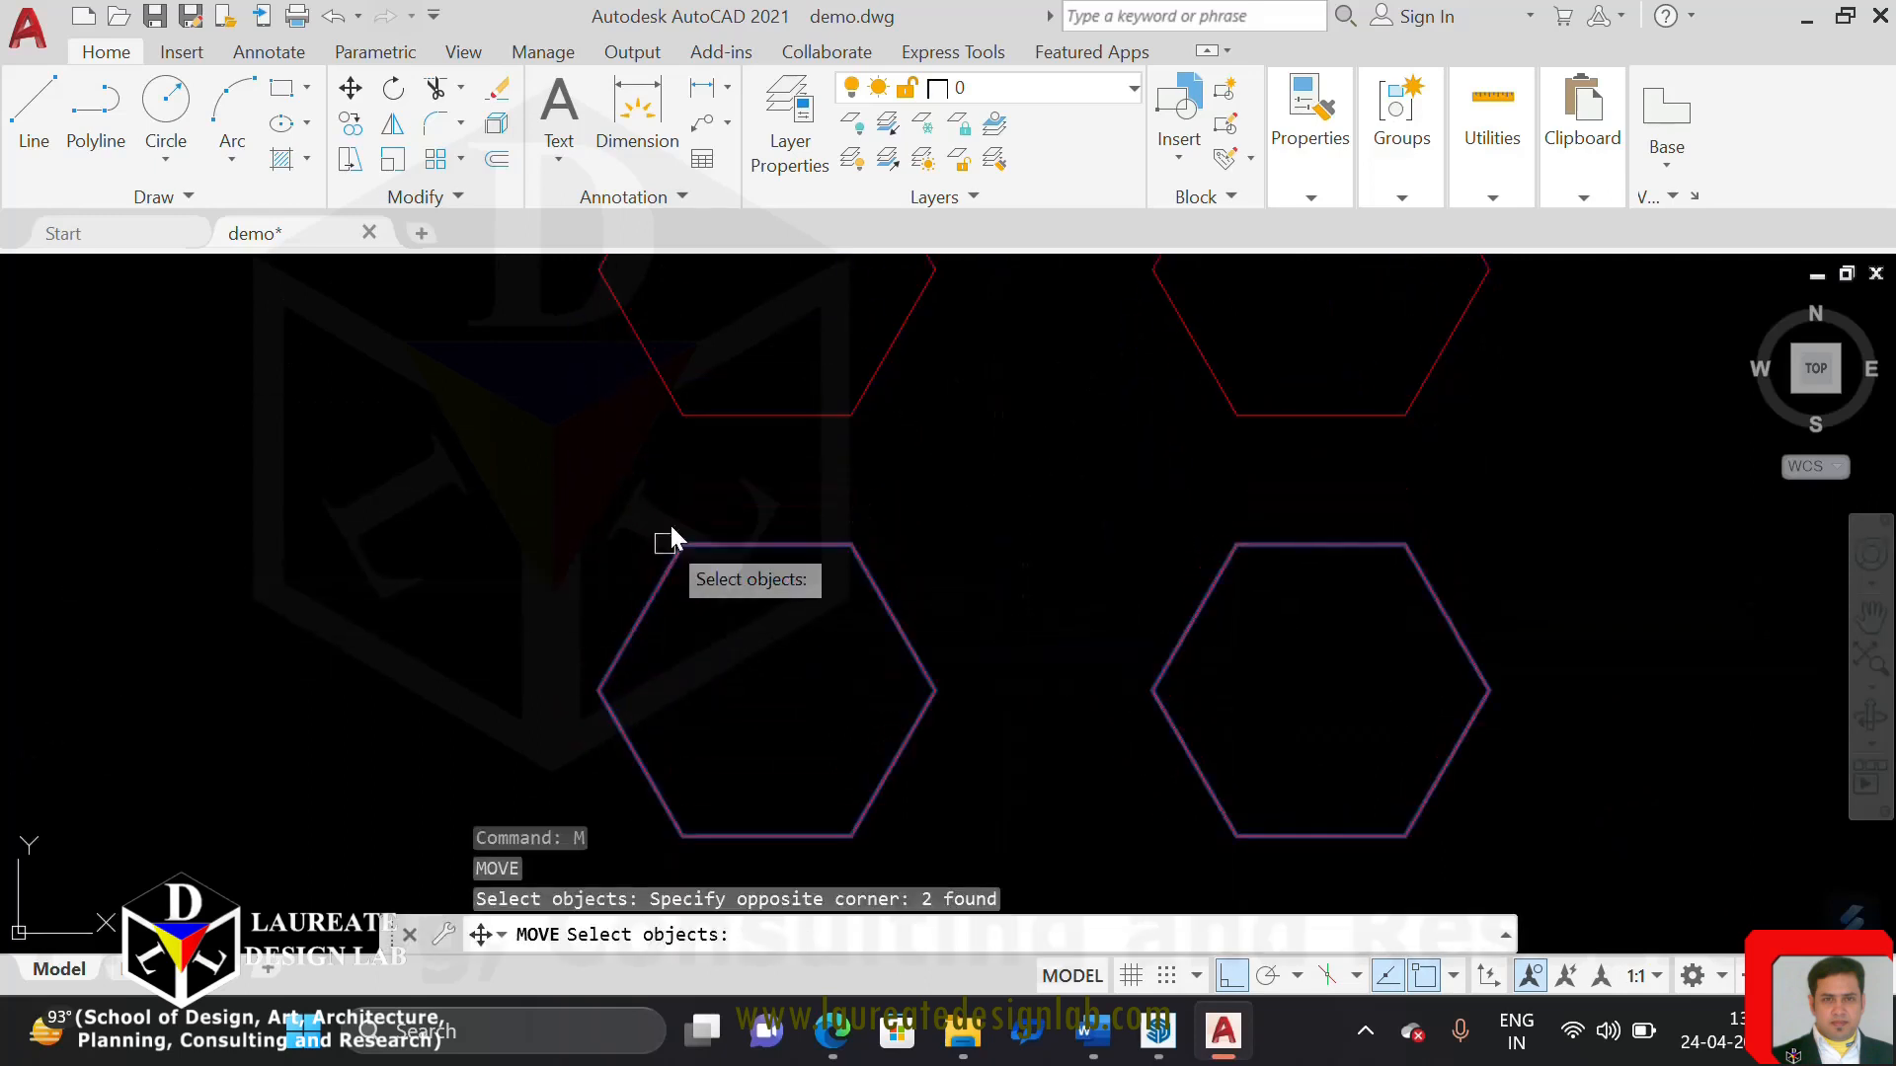
pyautogui.press('Return')
pyautogui.click(691, 538)
pyautogui.moveTo(685, 432); pyautogui.dragTo(724, 576, button='middle')
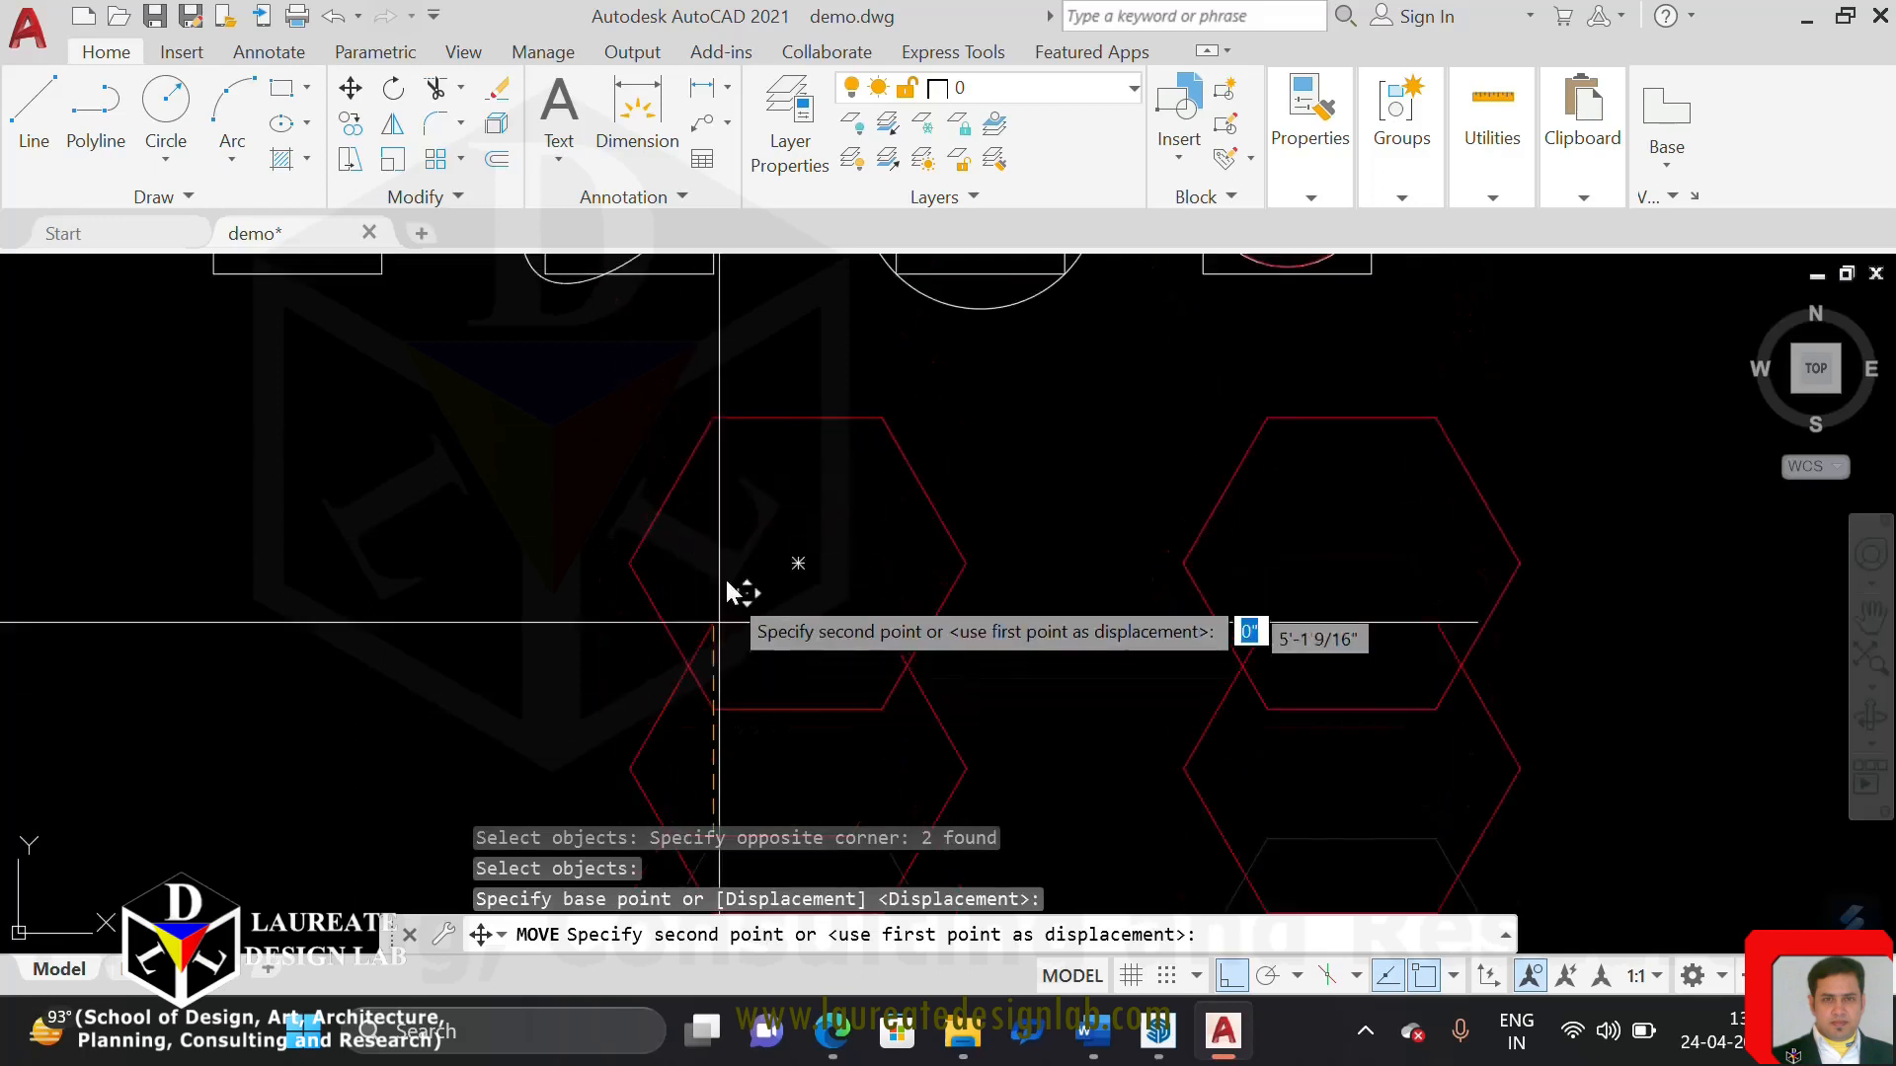
pyautogui.click(711, 418)
pyautogui.hotkey('ctrl', 'z')
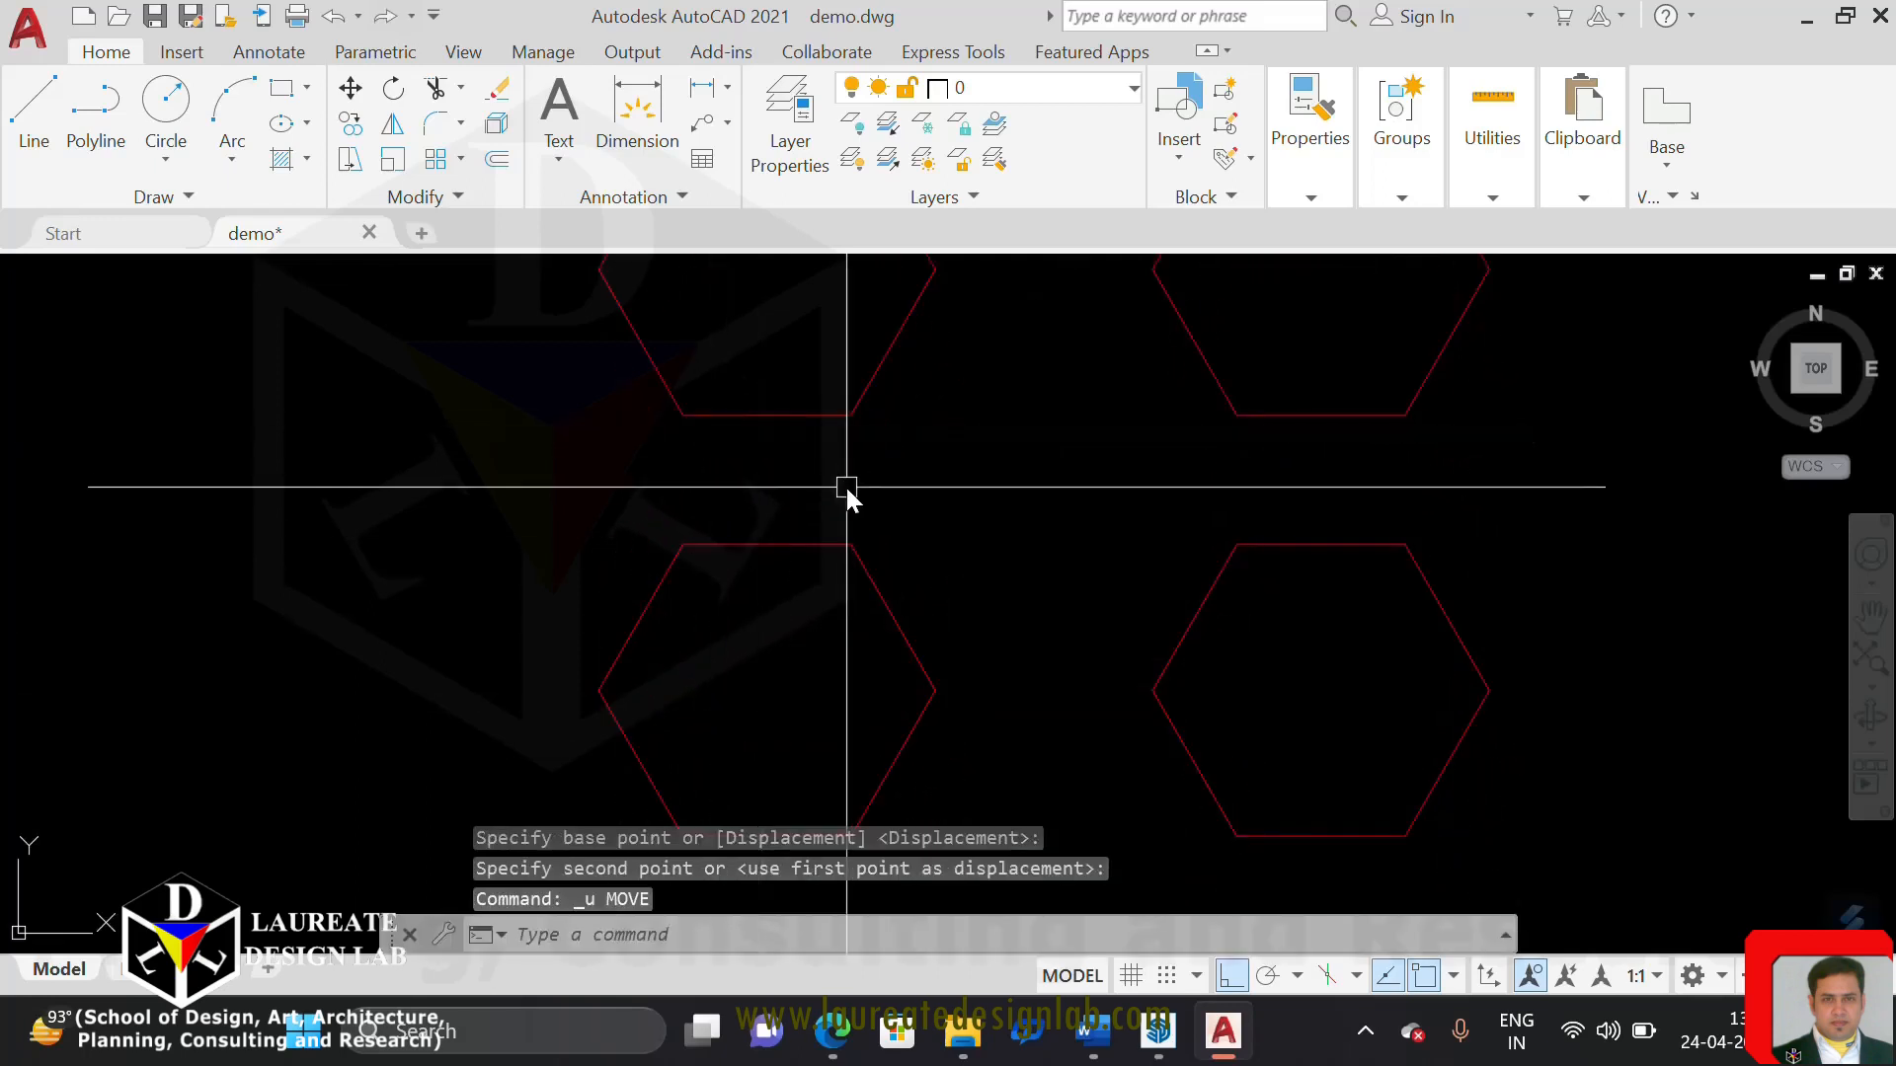
# Move the two lower hexagons exactly onto the upper pair, aligning the left hexagons by their upper-left vertices
pyautogui.scroll(-4, 923, 563)
pyautogui.moveTo(943, 609); pyautogui.dragTo(948, 531, button='middle')
pyautogui.press('Escape')
pyautogui.write('m')
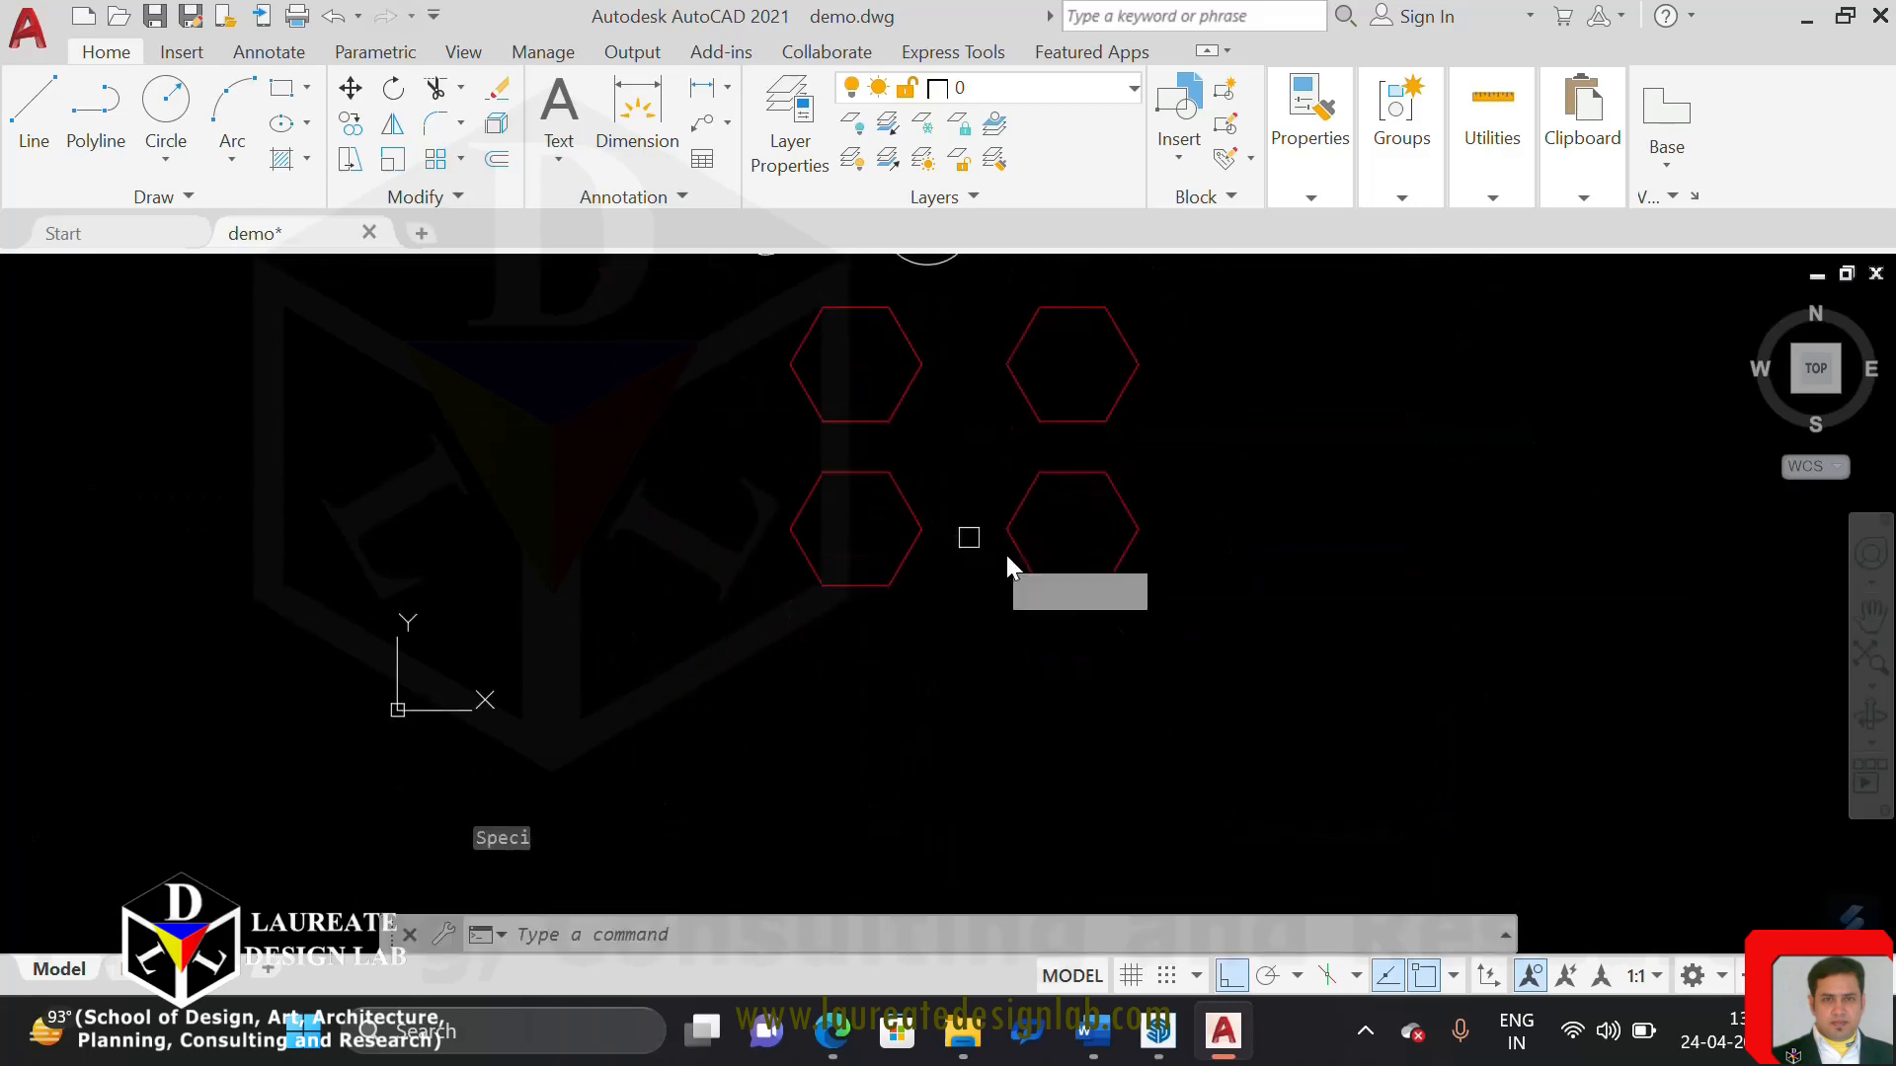
pyautogui.press('Return')
pyautogui.click(1228, 643)
pyautogui.click(652, 573)
pyautogui.press('Return')
pyautogui.click(819, 472)
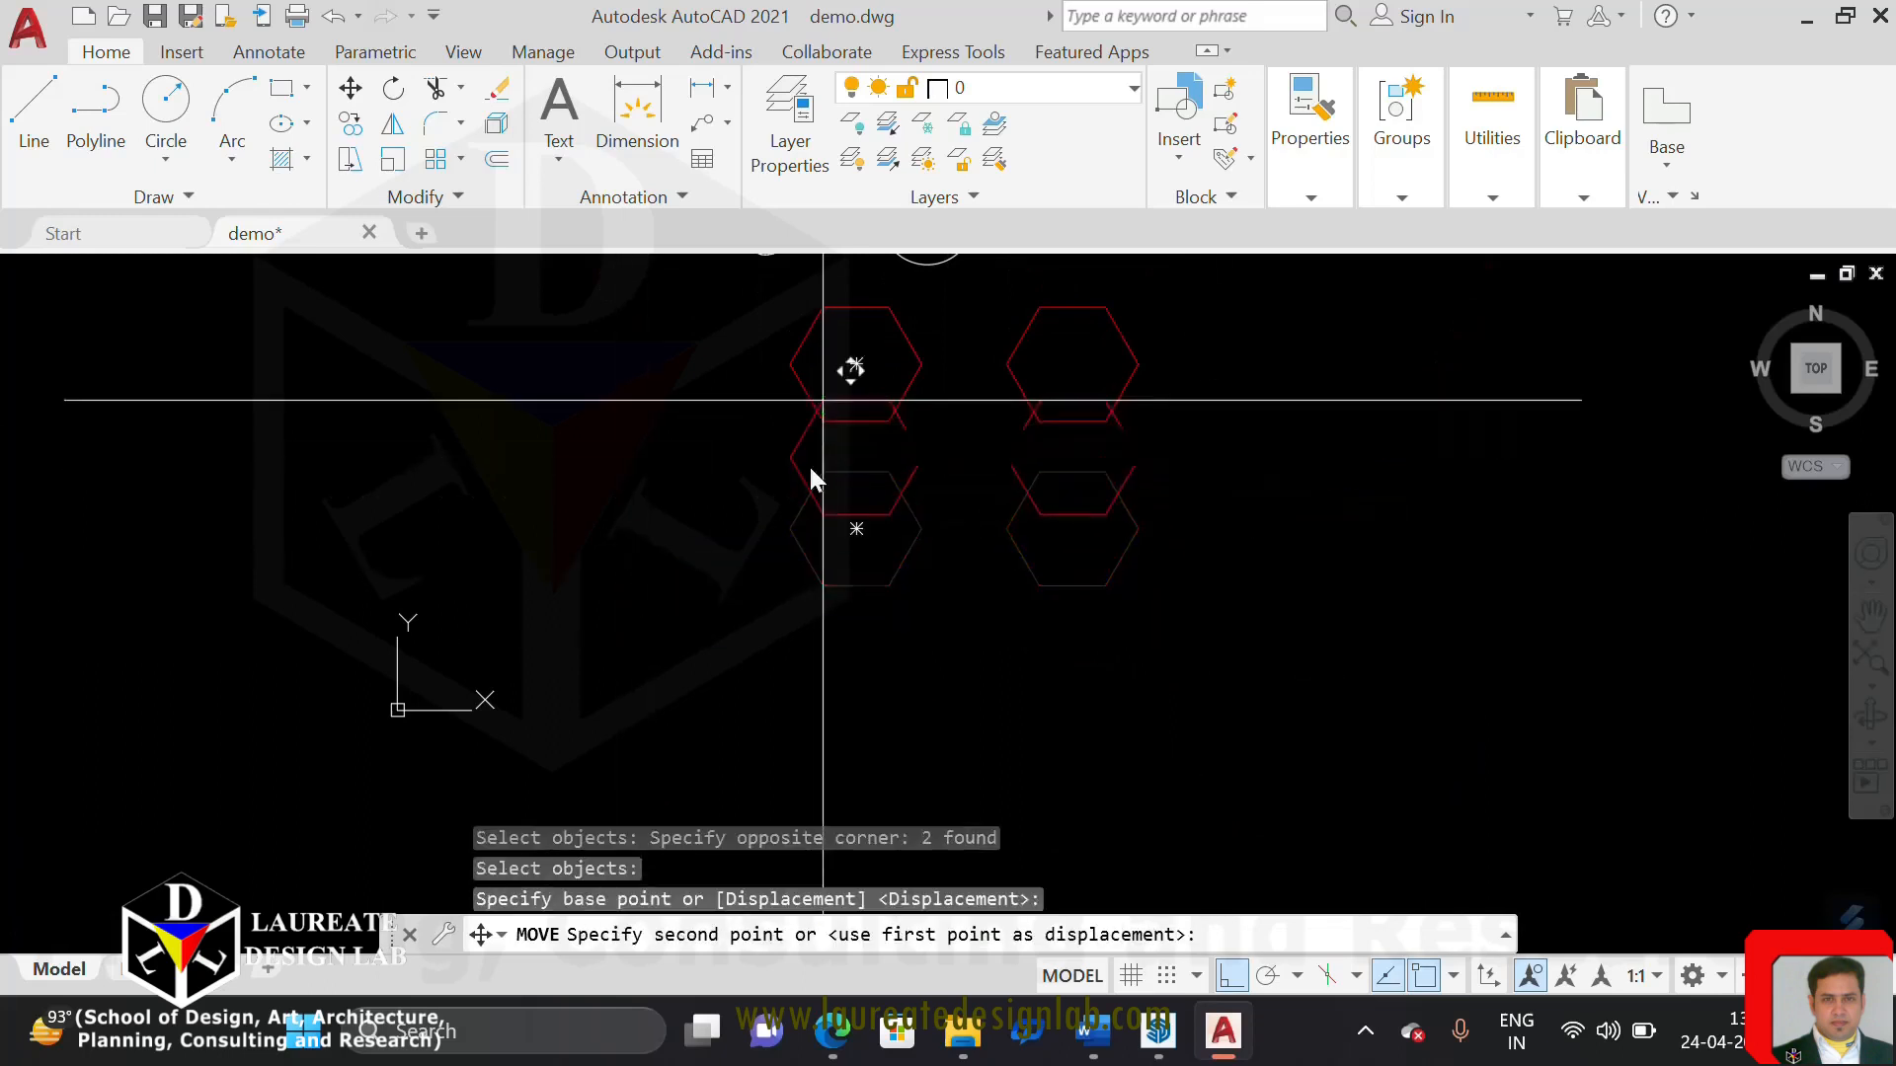
pyautogui.scroll(6, 801, 415)
pyautogui.click(799, 405)
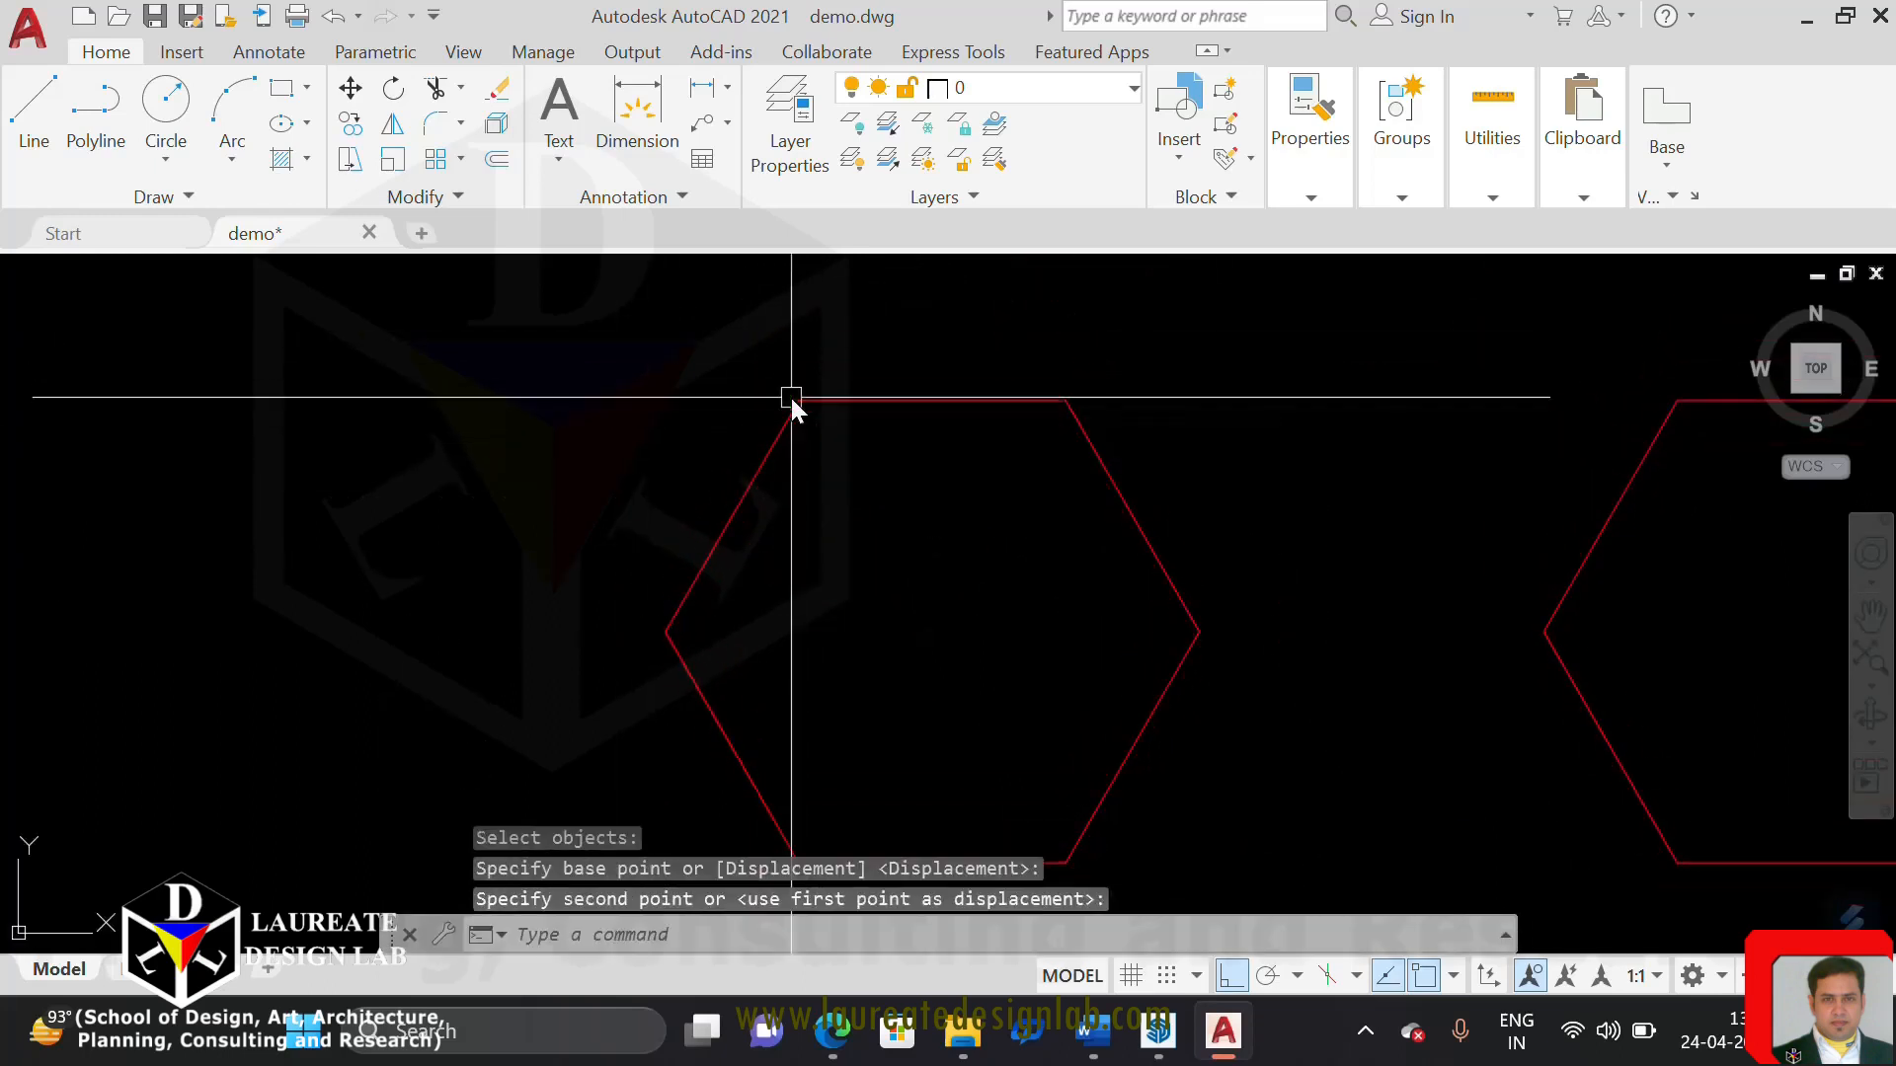
# Apply Curve Fit to one of the two overlapping hexagons on the left
pyautogui.scroll(-3, 818, 389)
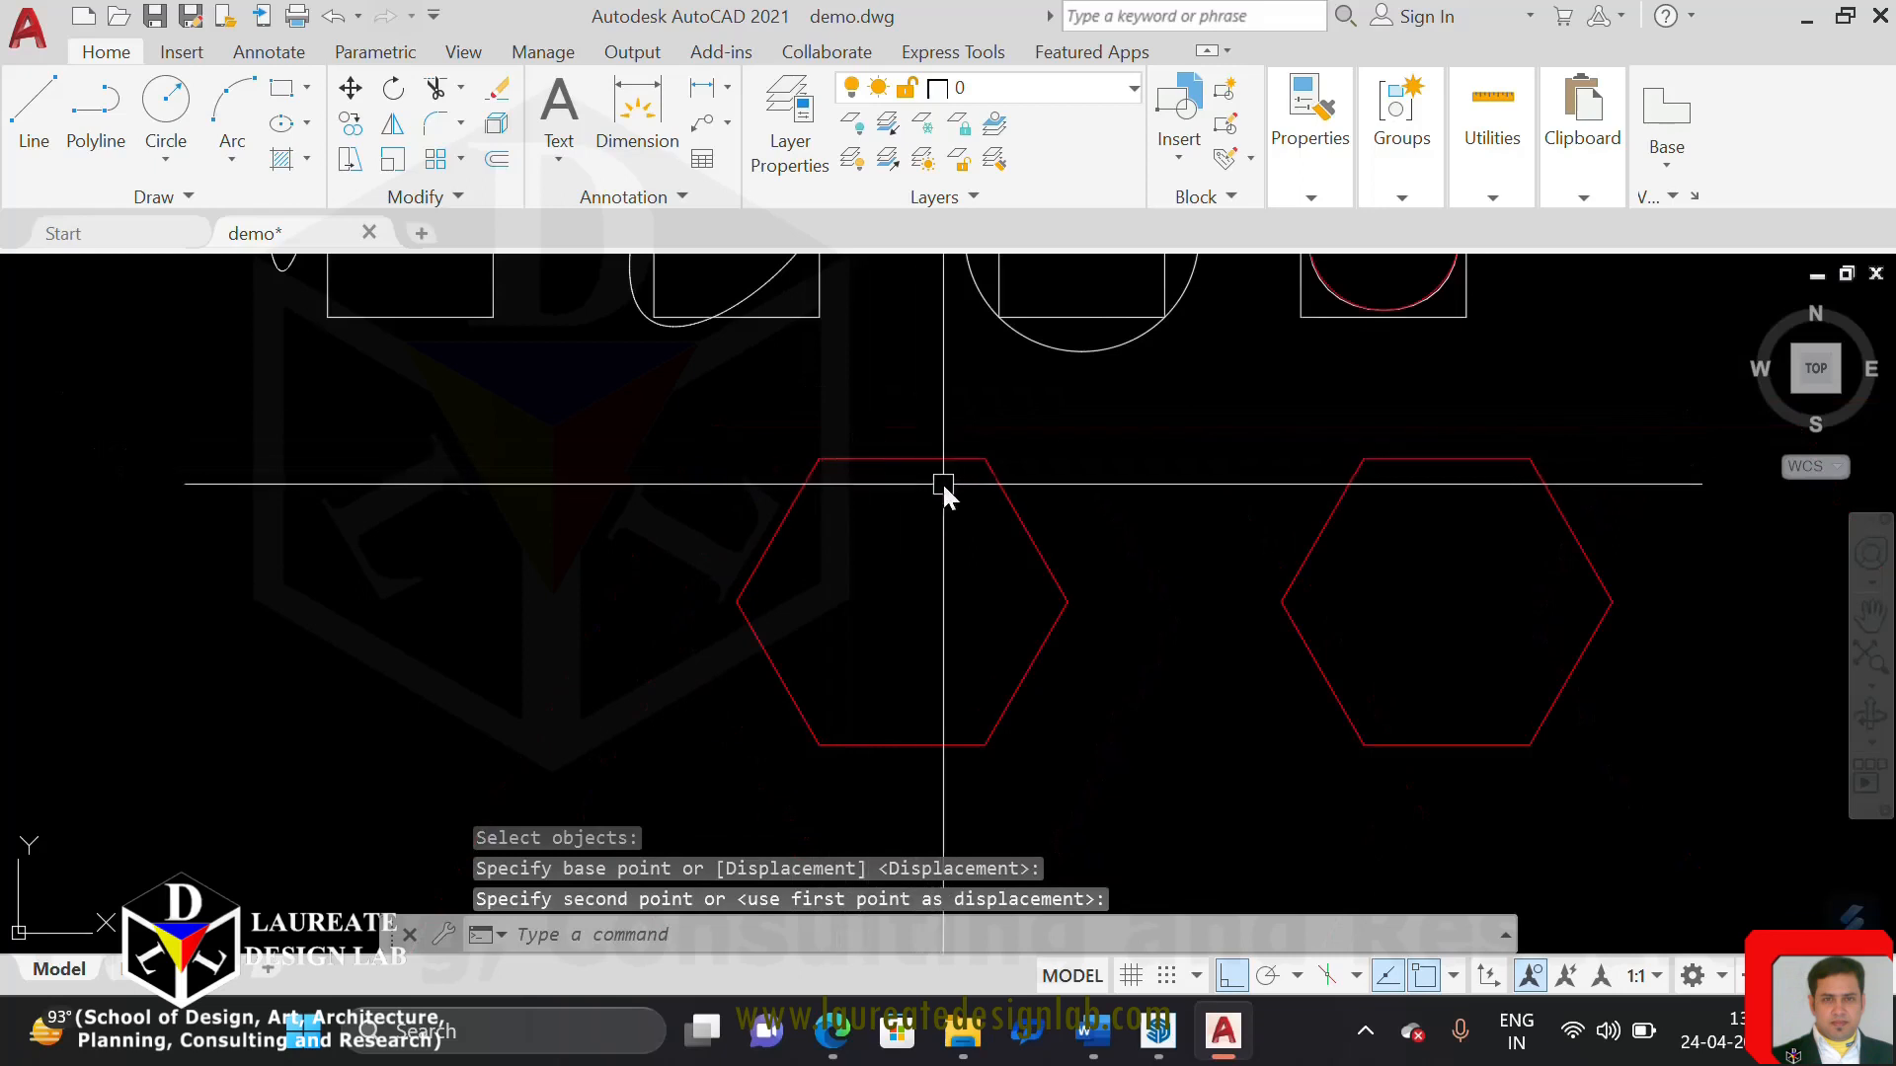
pyautogui.click(993, 473)
pyautogui.click(1462, 457)
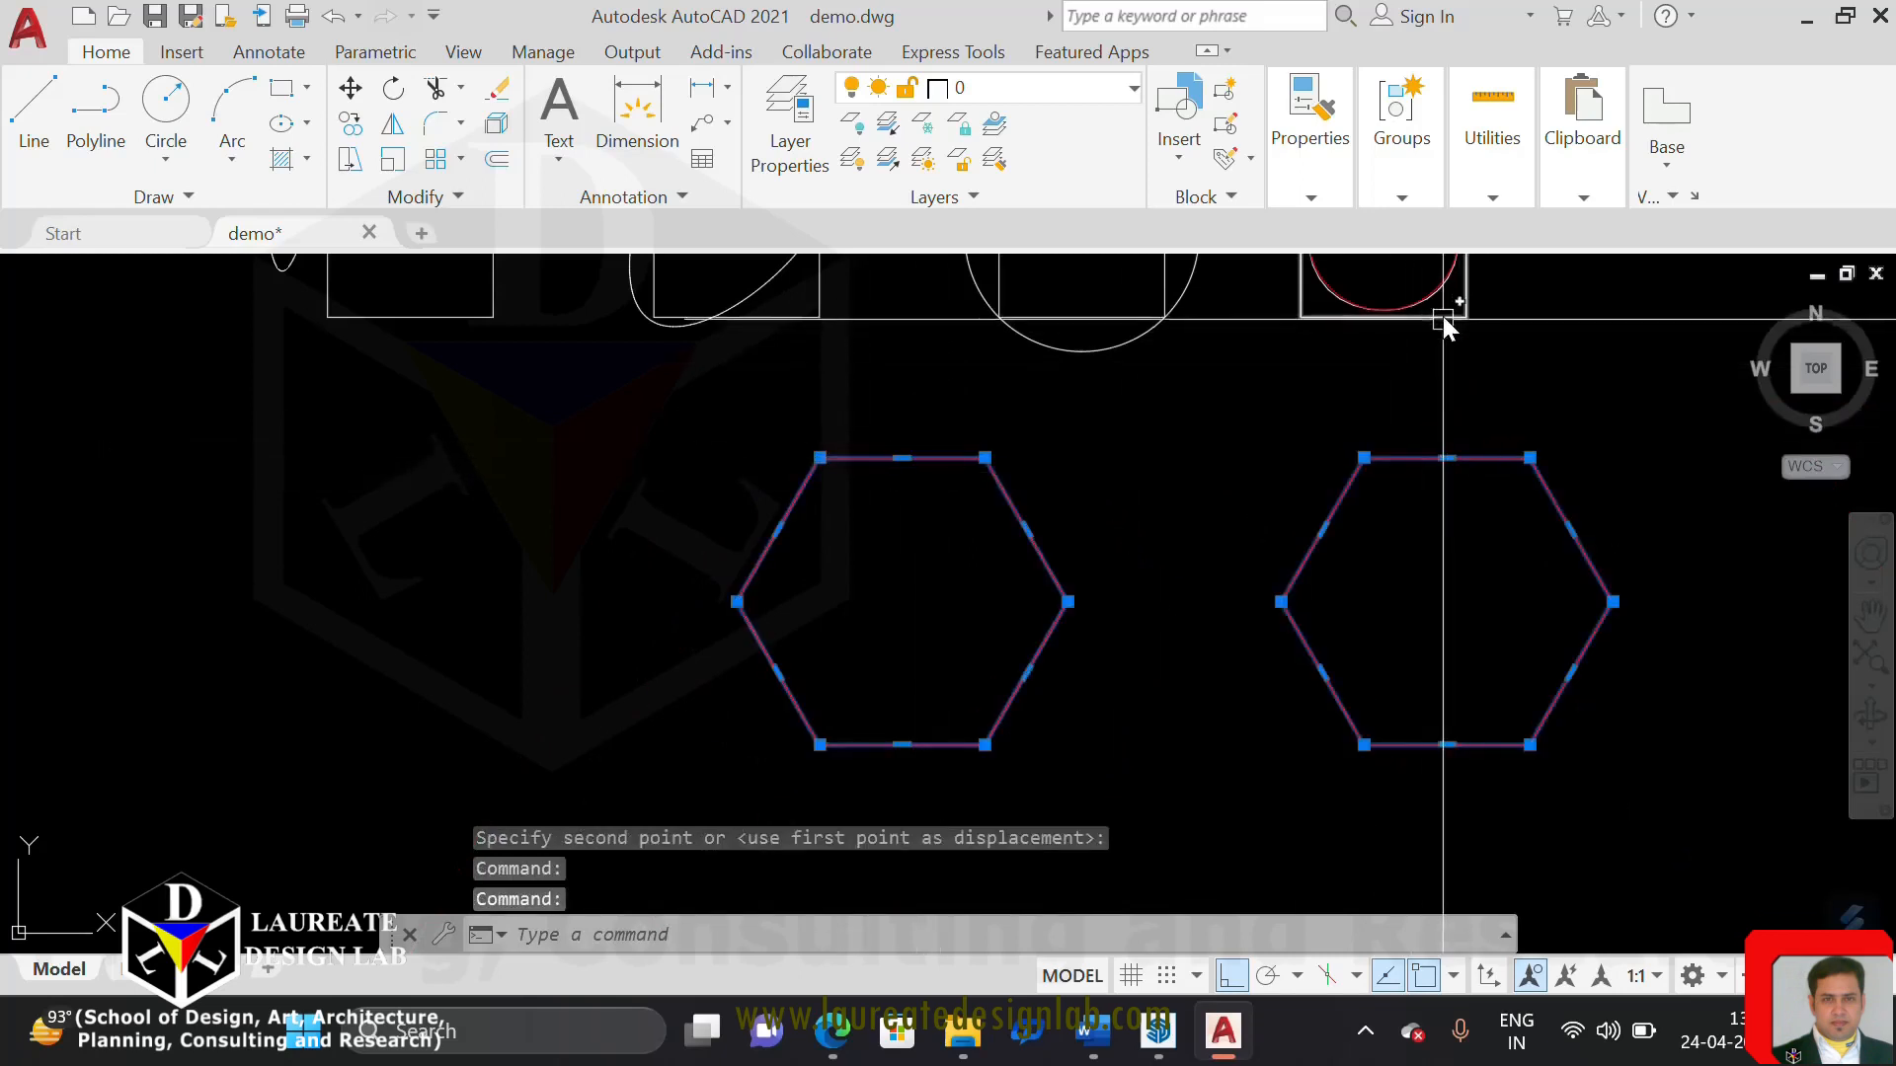
pyautogui.press('Escape')
pyautogui.click(914, 458)
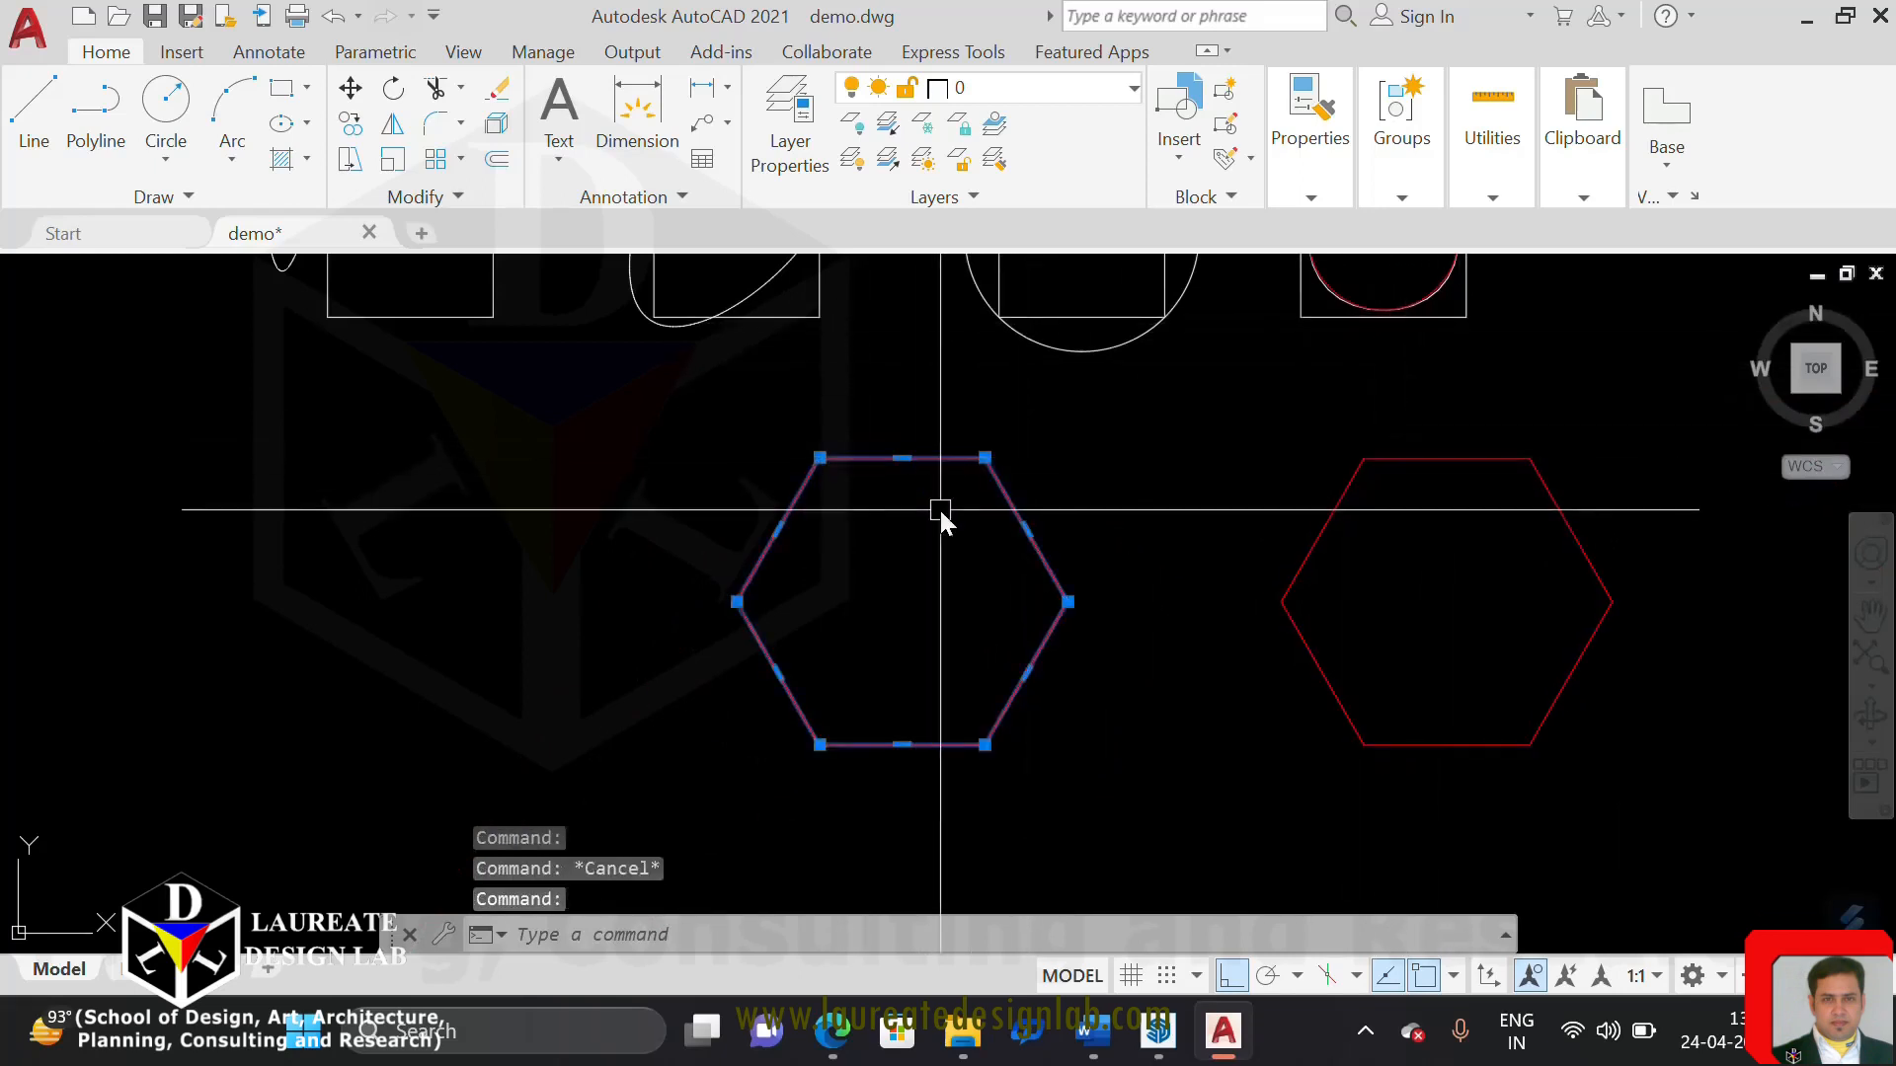
pyautogui.rightClick(938, 507)
pyautogui.moveTo(1072, 298)
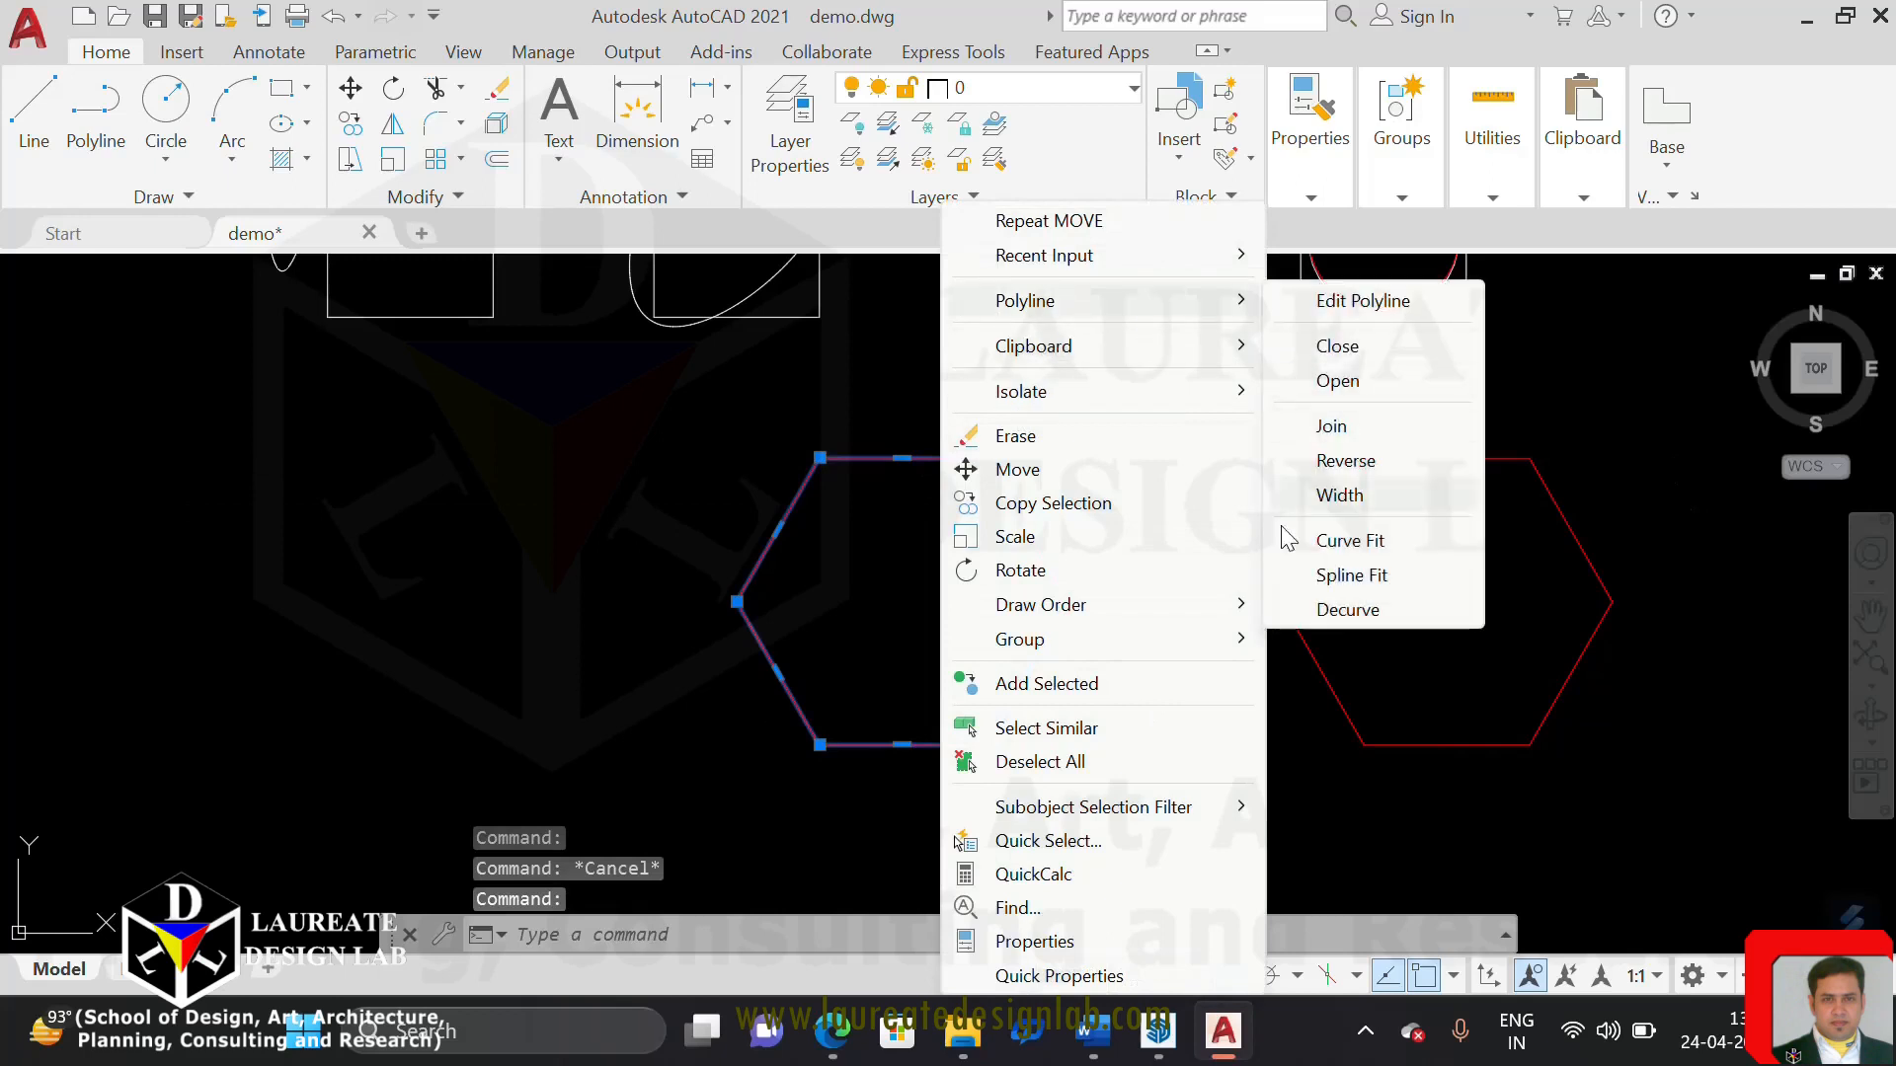
pyautogui.click(1338, 543)
pyautogui.press('Escape')
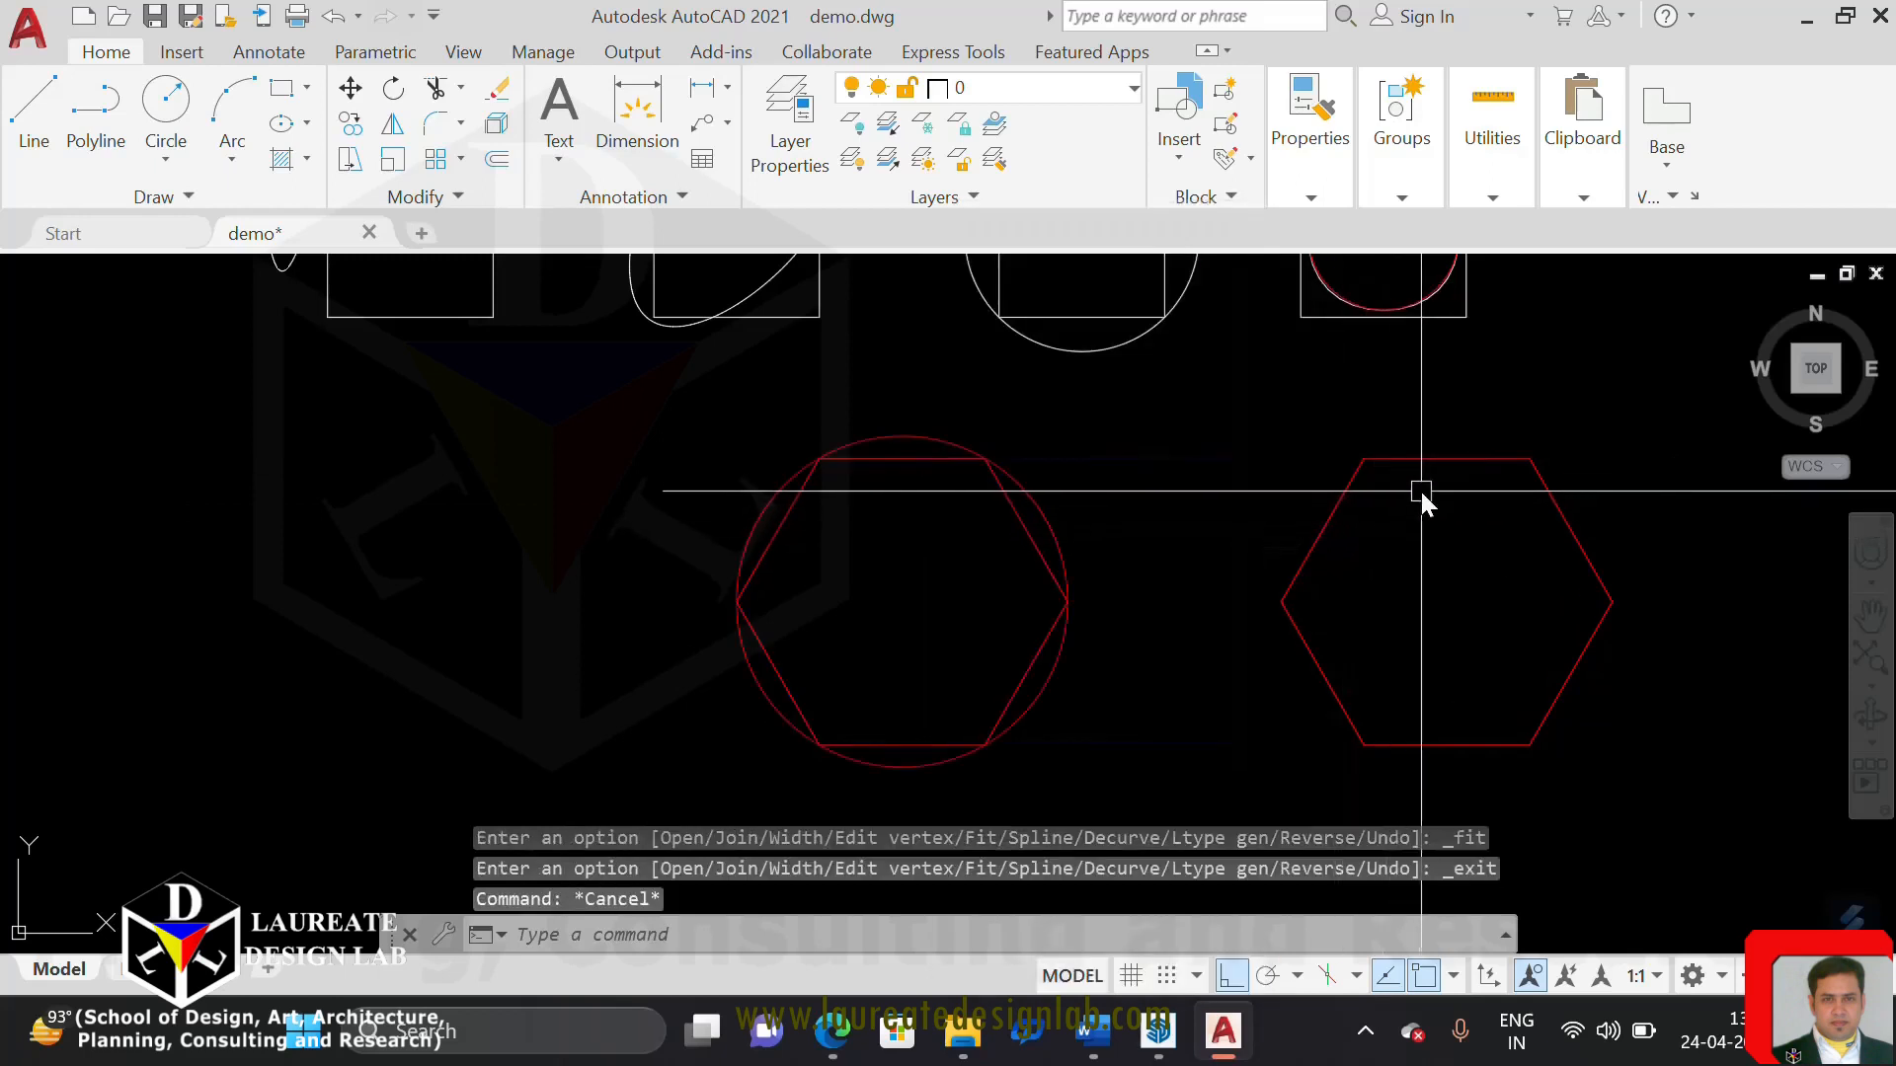
# Apply Spline Fit to one of the two overlapping hexagons on the right
pyautogui.click(1425, 456)
pyautogui.rightClick(1426, 476)
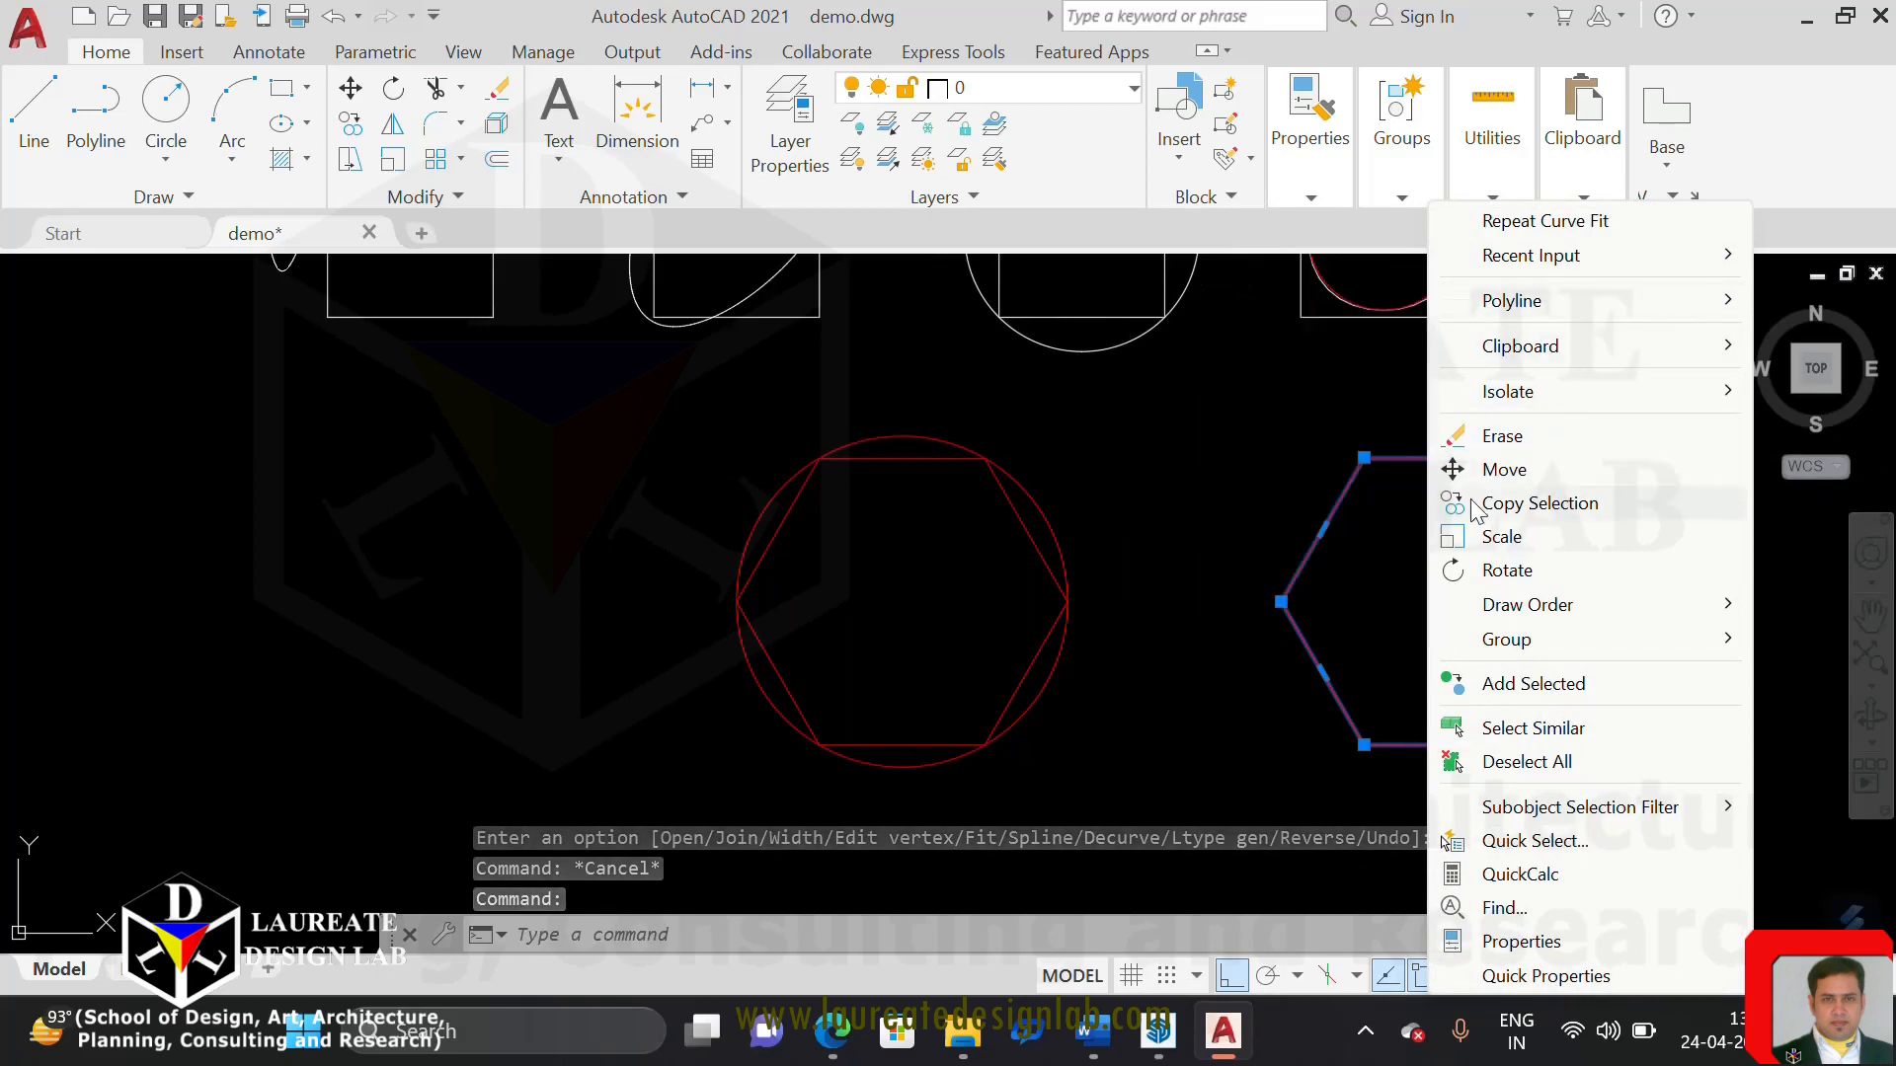
pyautogui.moveTo(1556, 306)
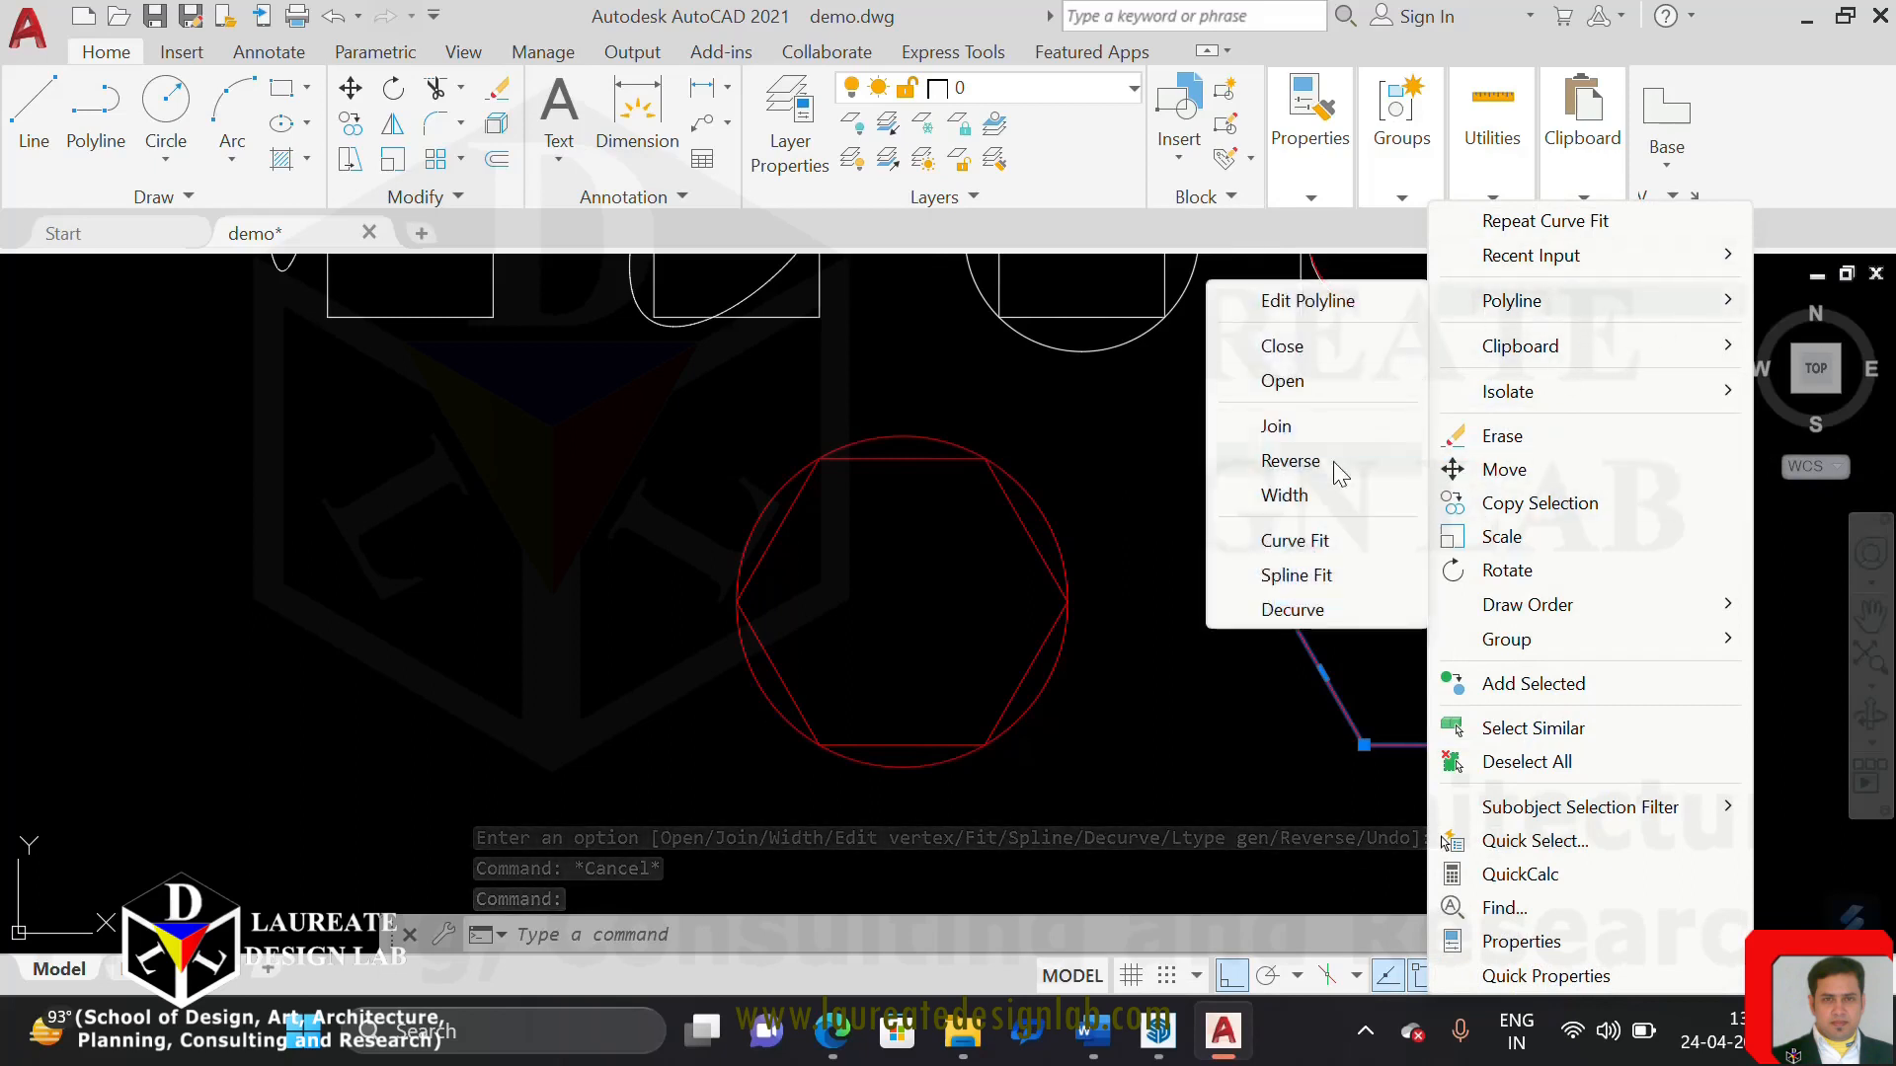
pyautogui.click(1288, 578)
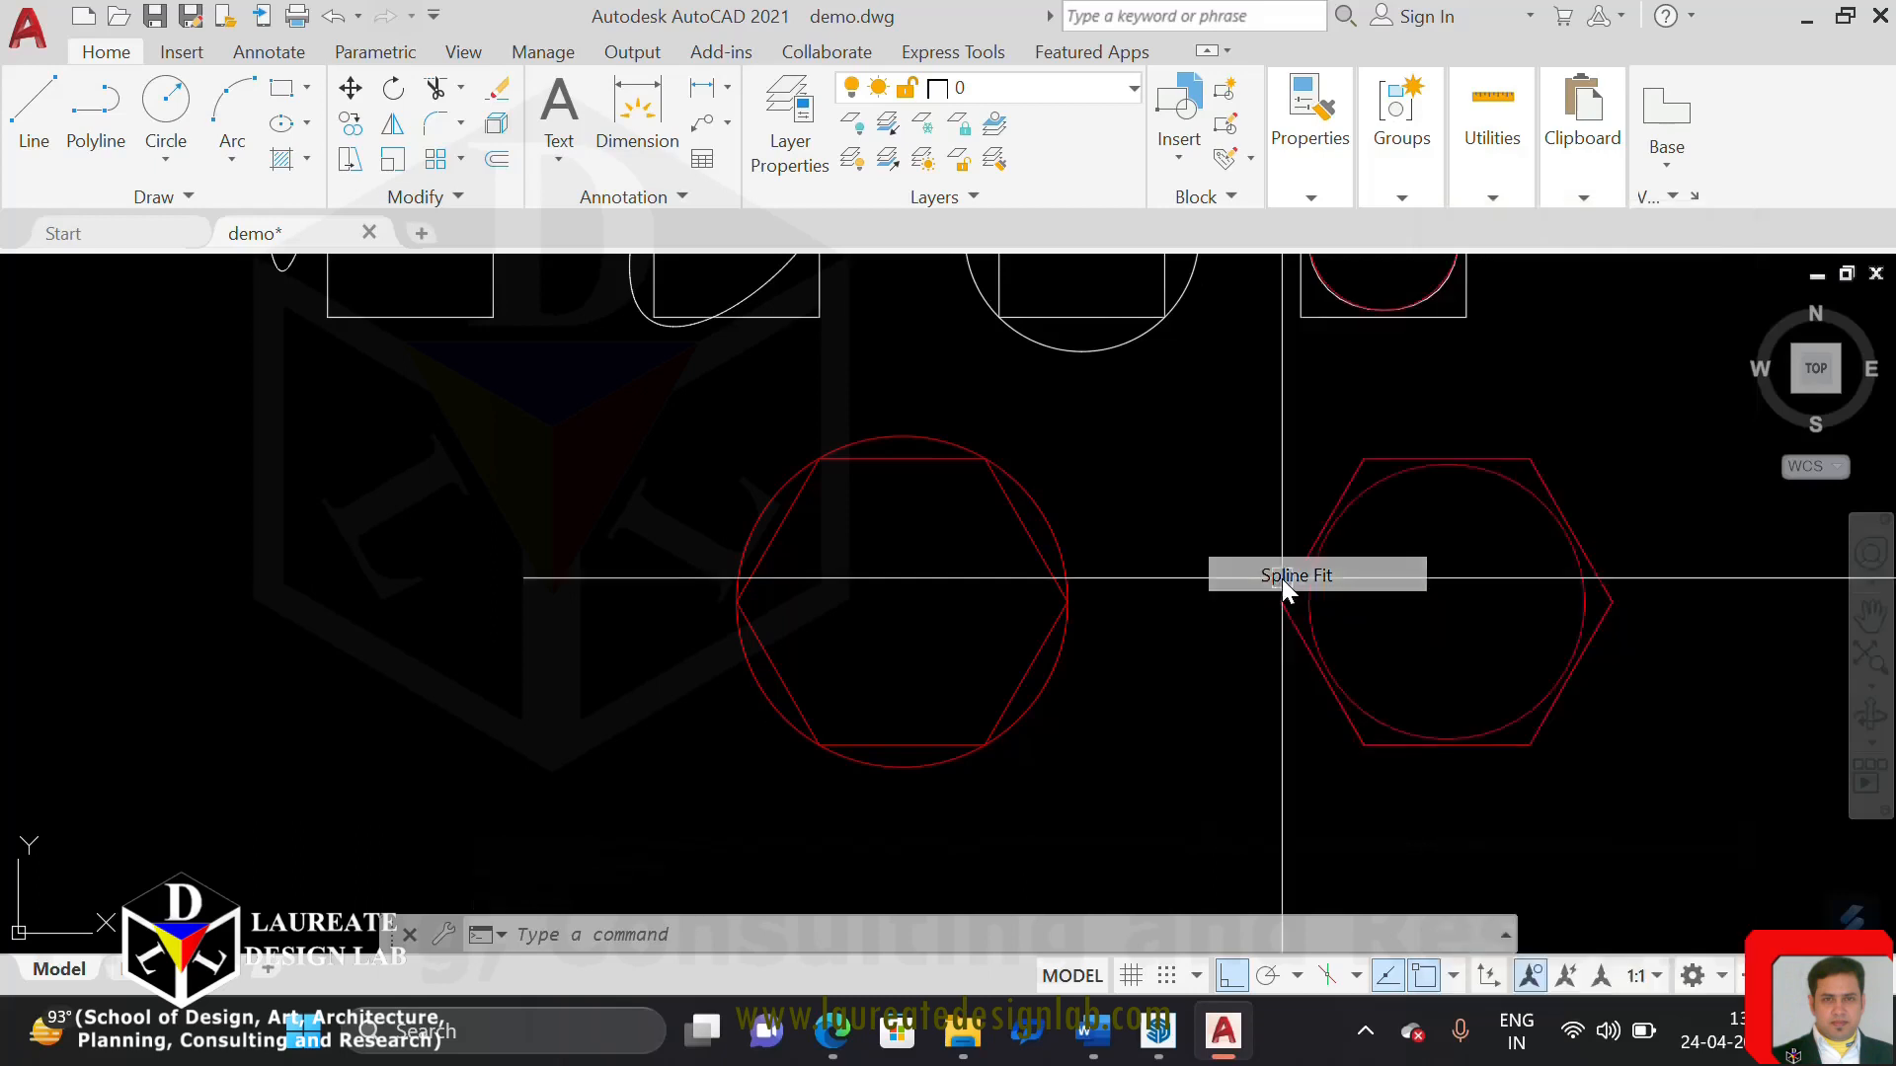
pyautogui.moveTo(1402, 512); pyautogui.dragTo(1227, 494, button='middle')
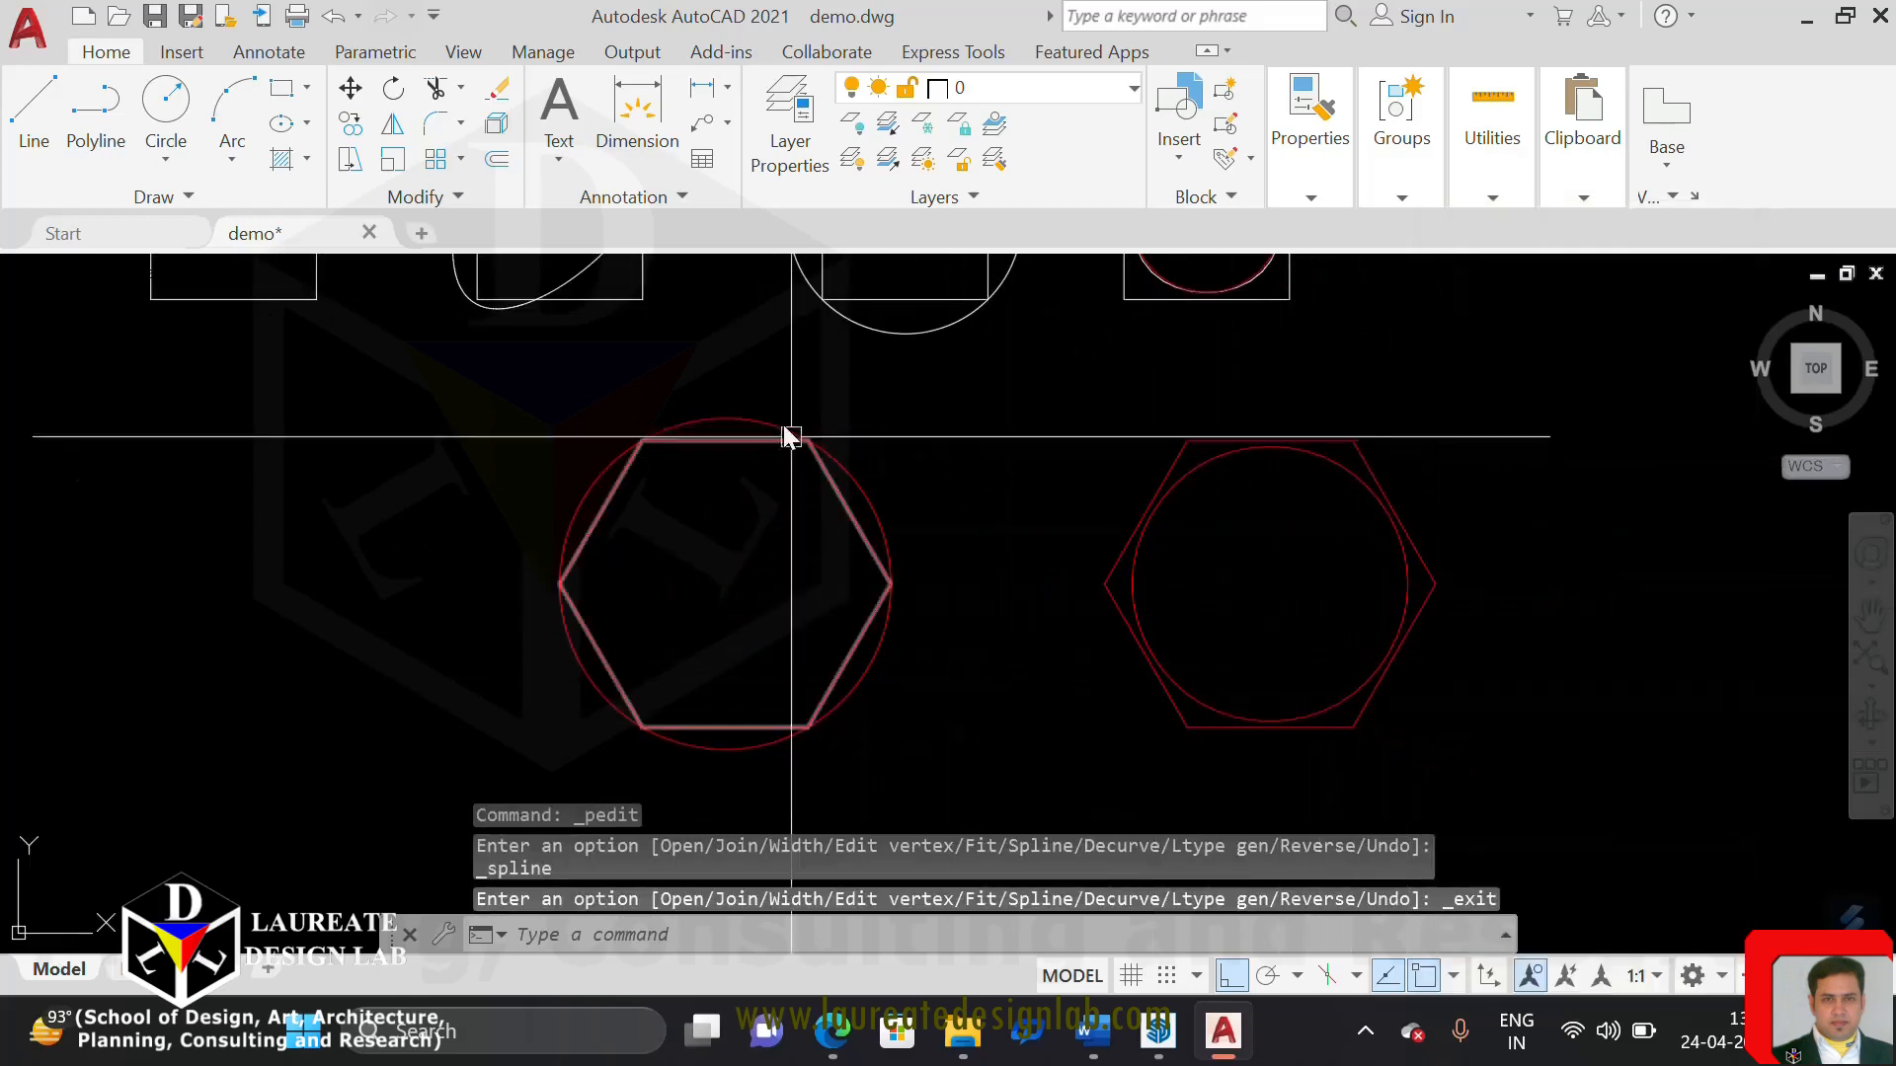
# Examine the Curve Fit result around the left hexagon and the Spline Fit result inside the right hexagon
pyautogui.scroll(2, 748, 393)
pyautogui.moveTo(1397, 642); pyautogui.dragTo(1165, 611, button='middle')
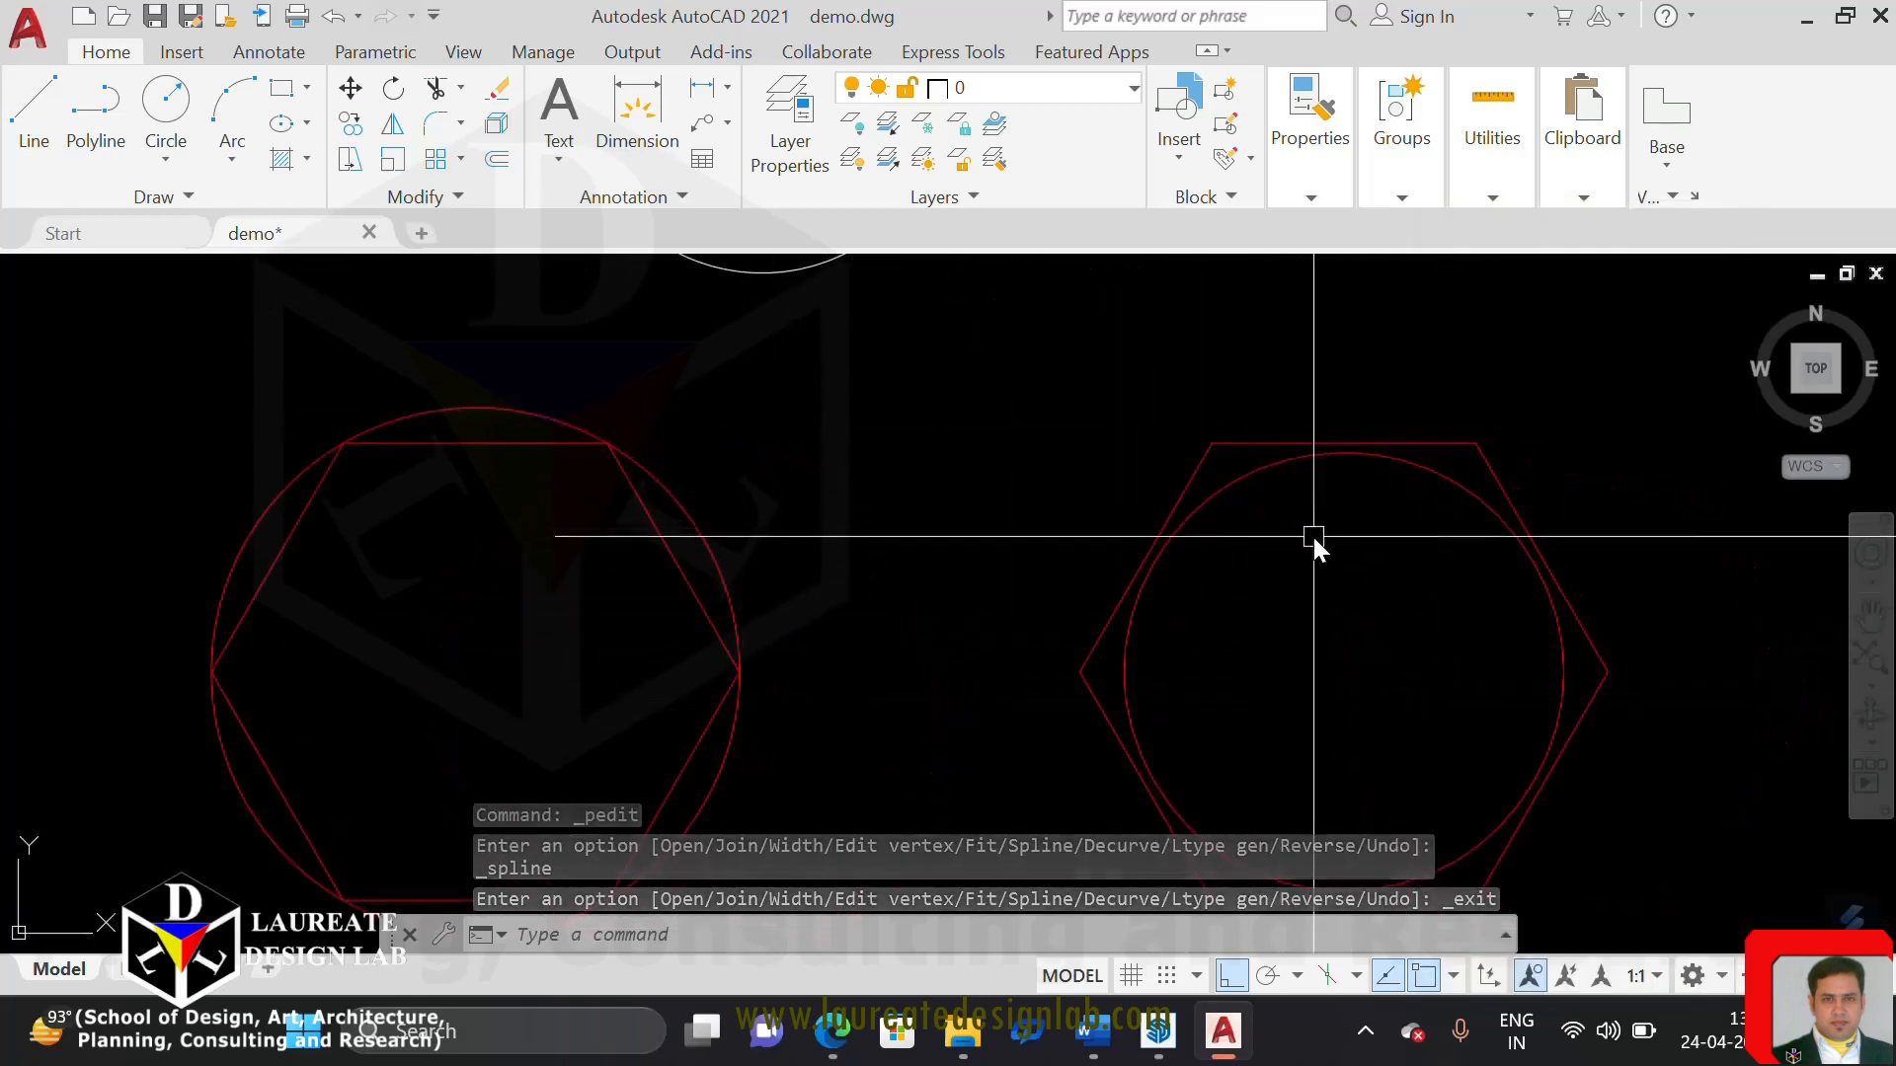
pyautogui.moveTo(1311, 536); pyautogui.dragTo(1167, 487, button='middle')
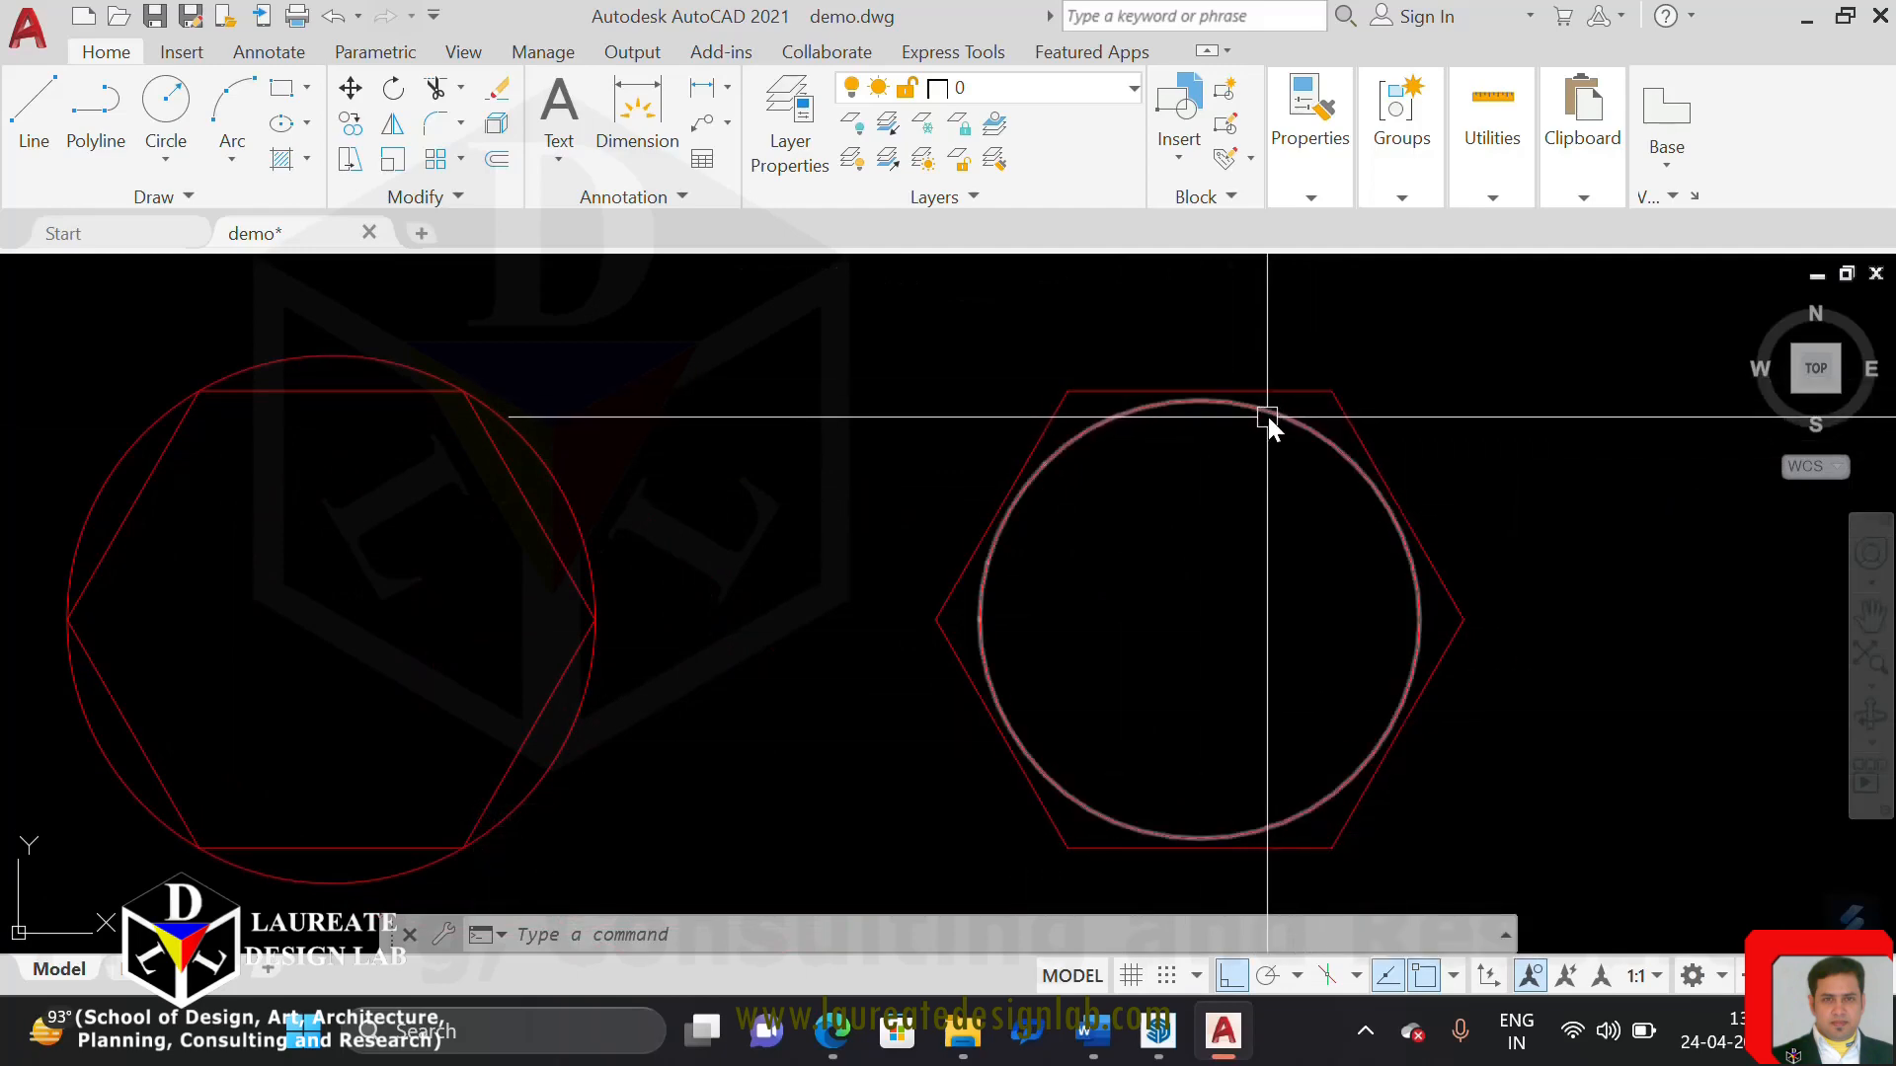
pyautogui.moveTo(256, 576); pyautogui.dragTo(585, 595, button='middle')
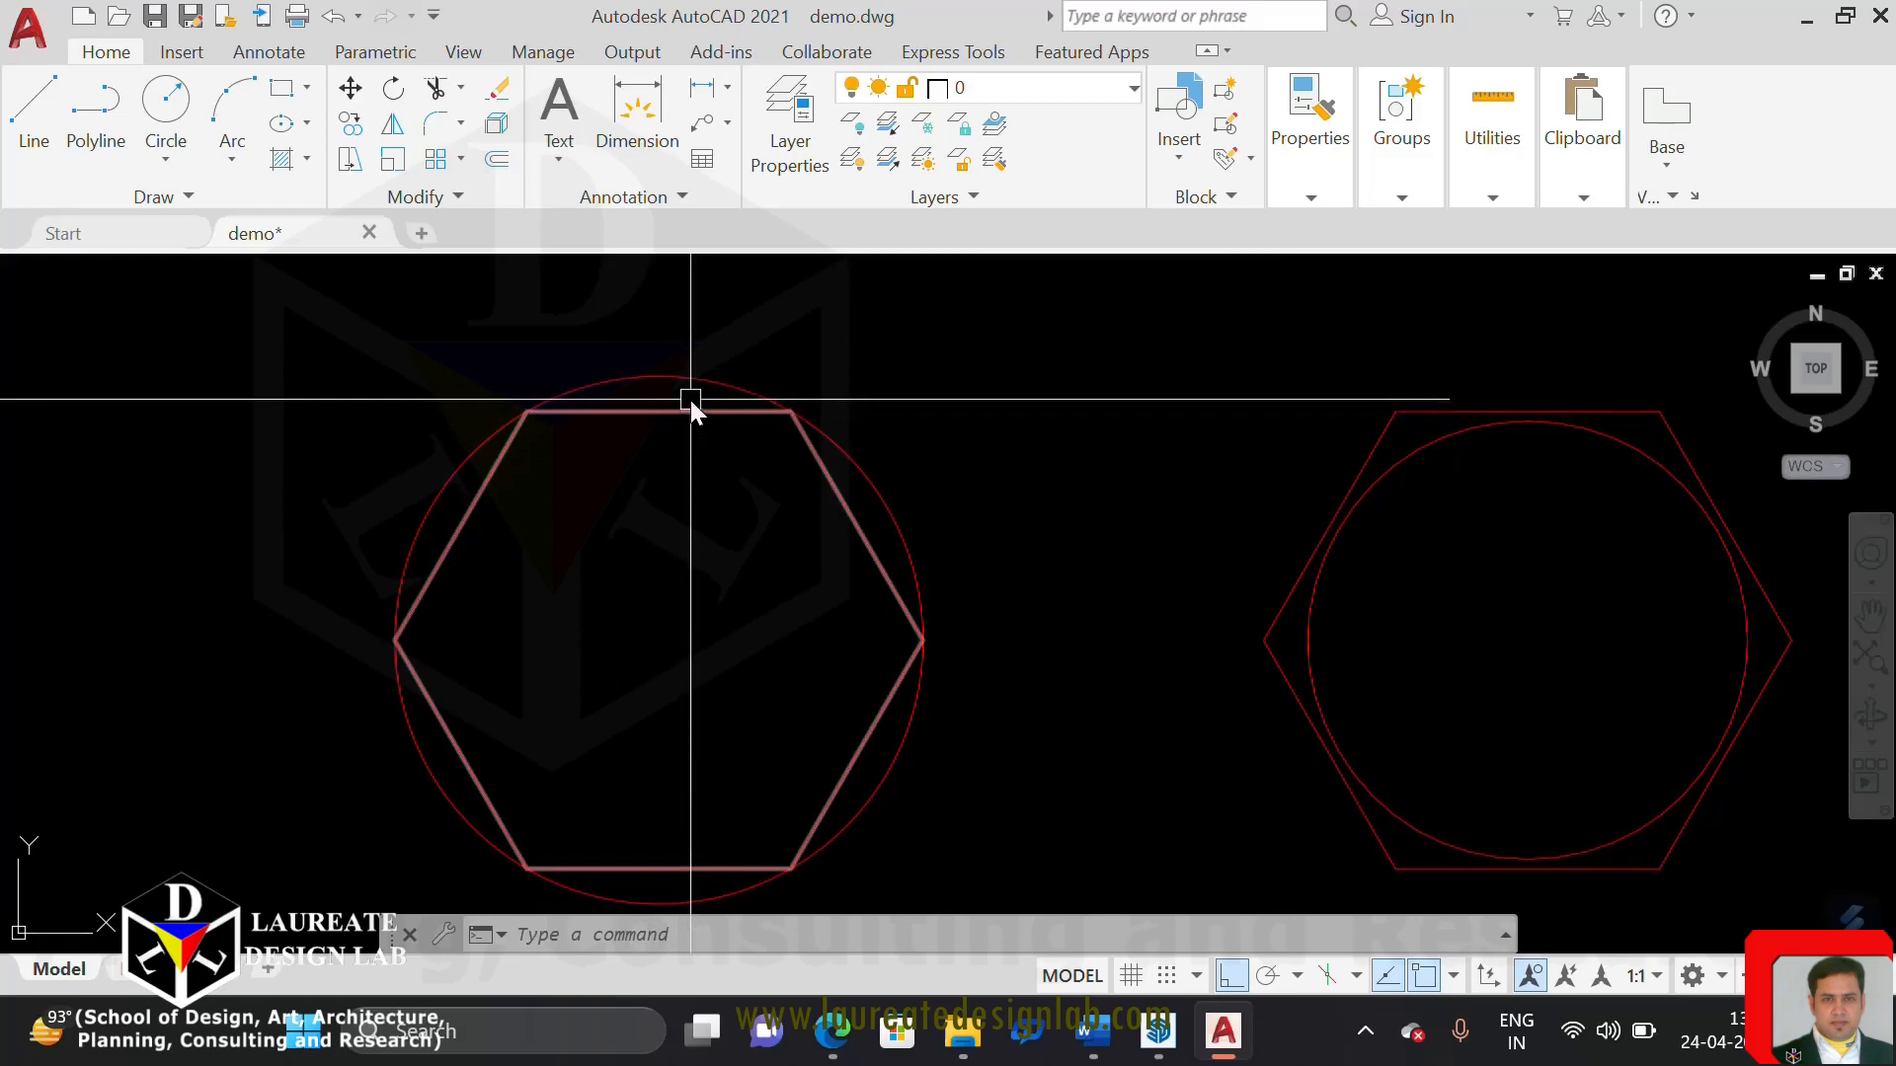
pyautogui.scroll(2, 680, 405)
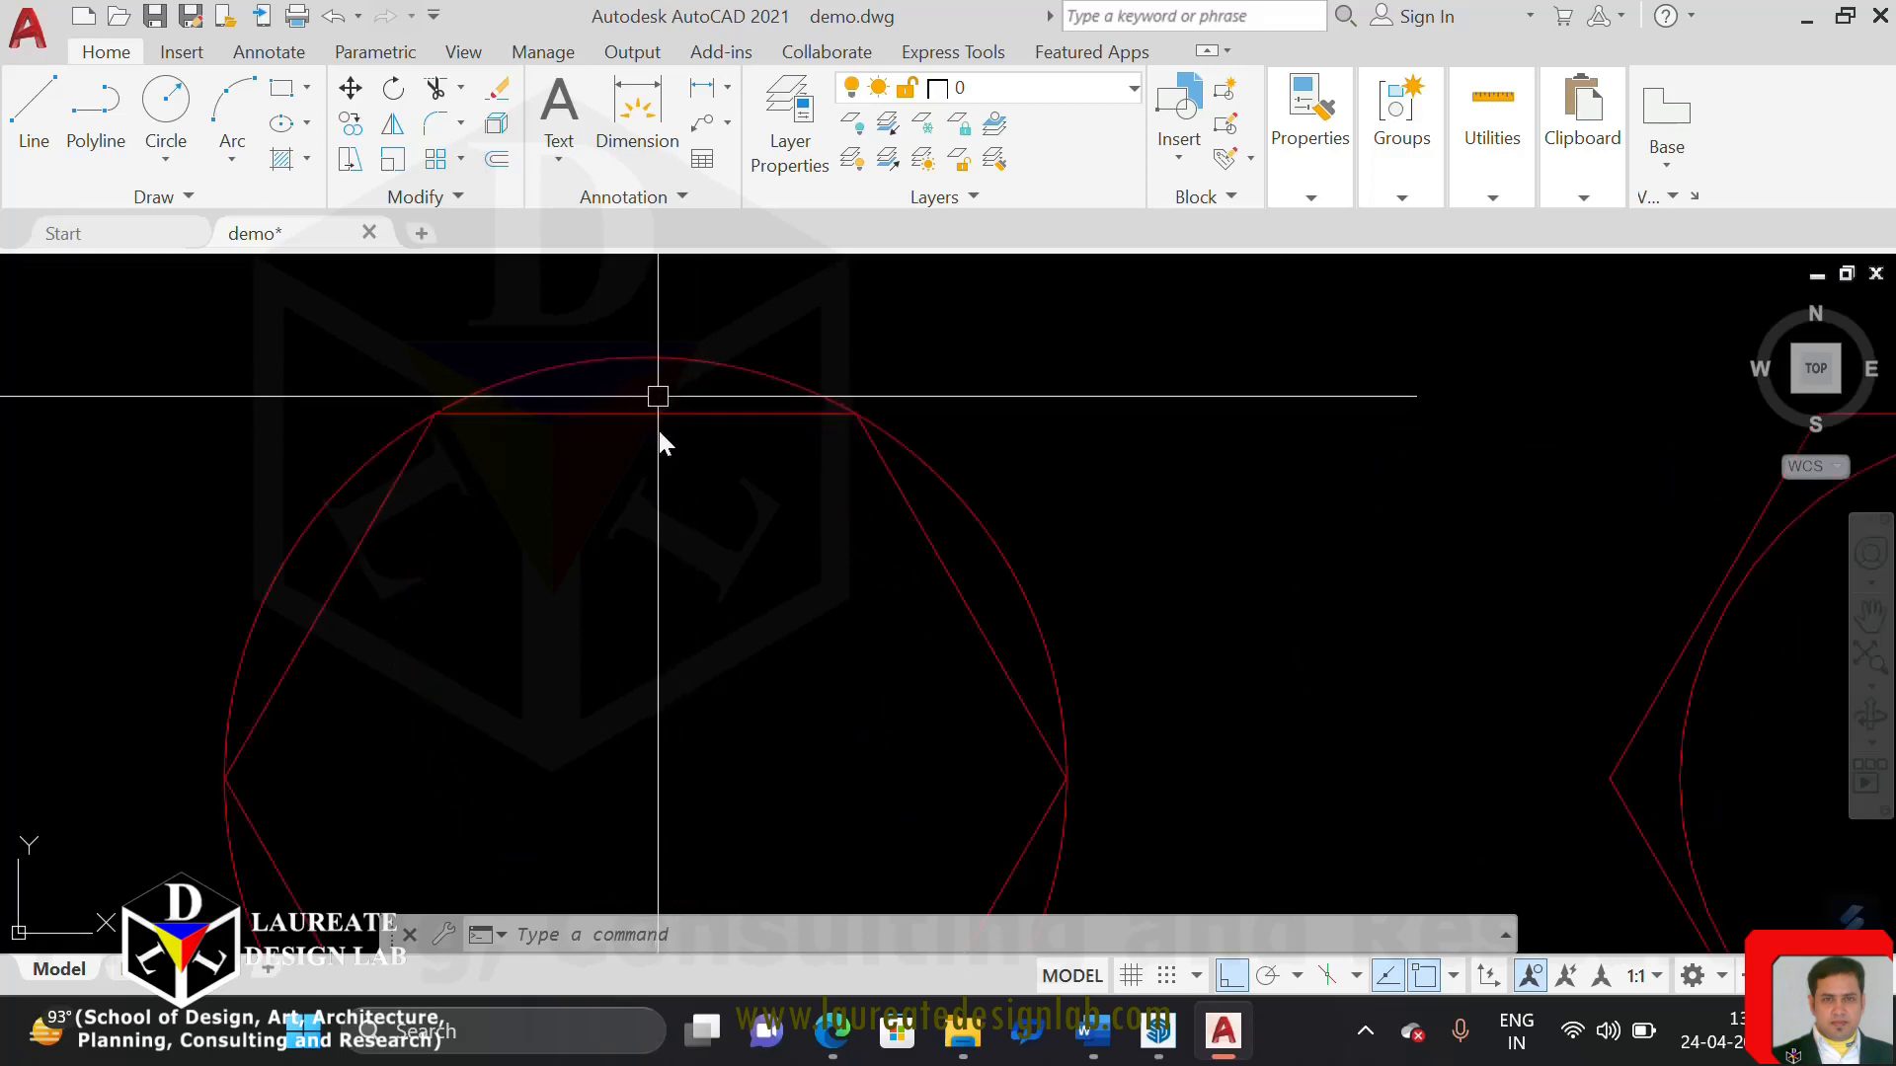
pyautogui.scroll(-5, 577, 427)
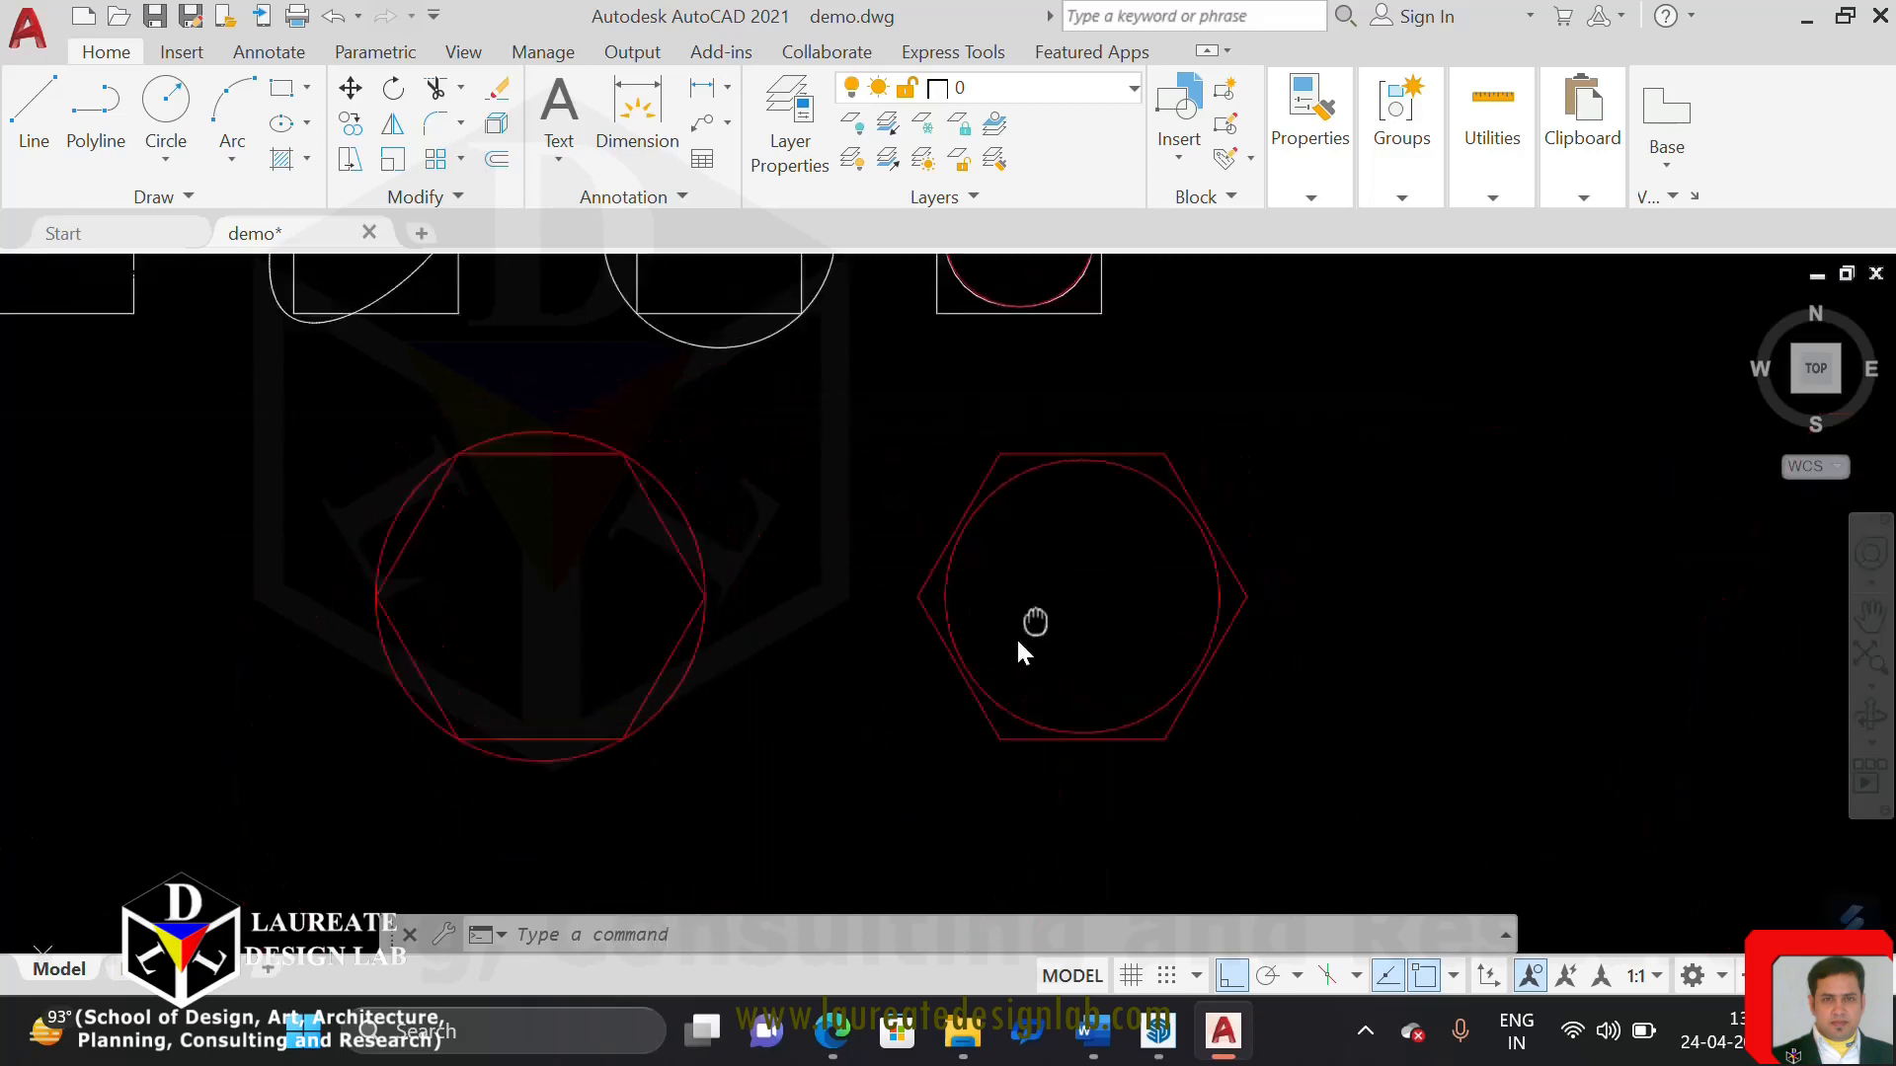
pyautogui.scroll(4, 1063, 543)
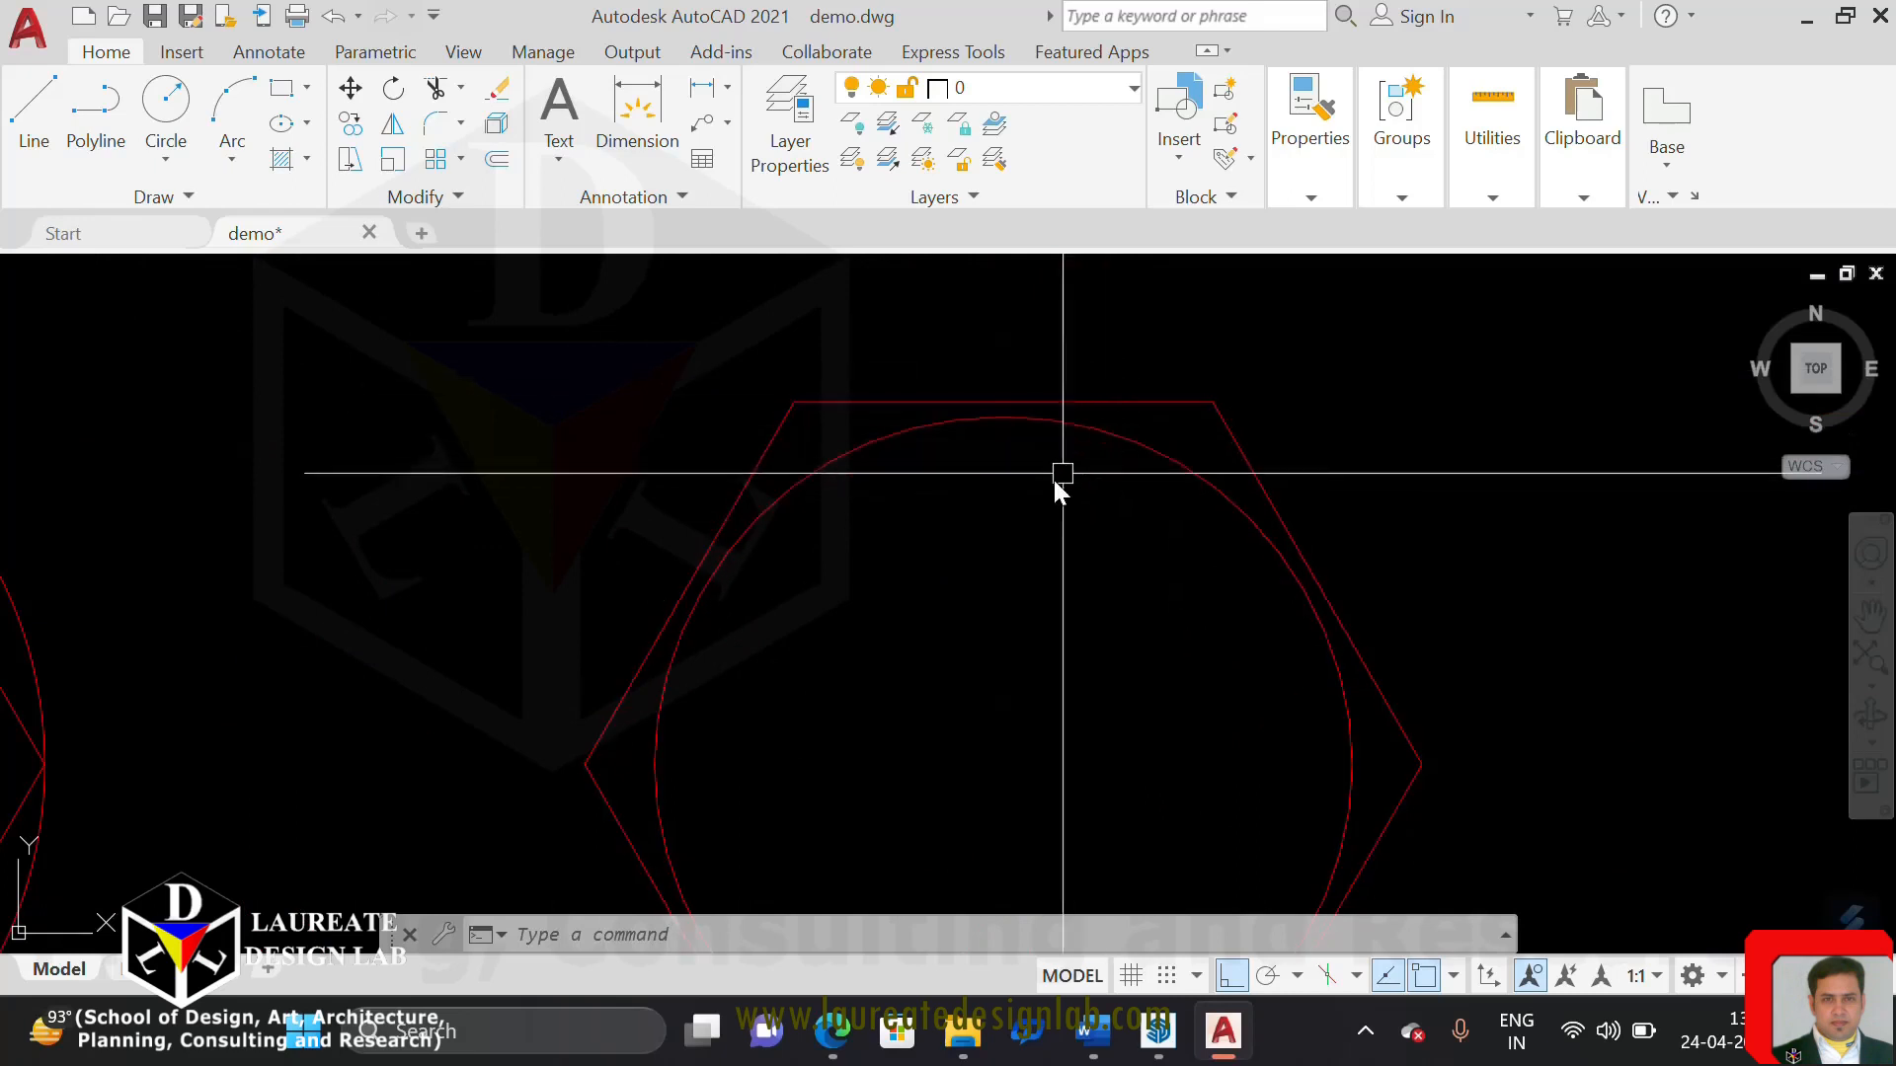
pyautogui.moveTo(996, 495); pyautogui.dragTo(1004, 420, button='middle')
pyautogui.moveTo(1019, 592); pyautogui.dragTo(988, 576, button='middle')
pyautogui.scroll(-5, 991, 584)
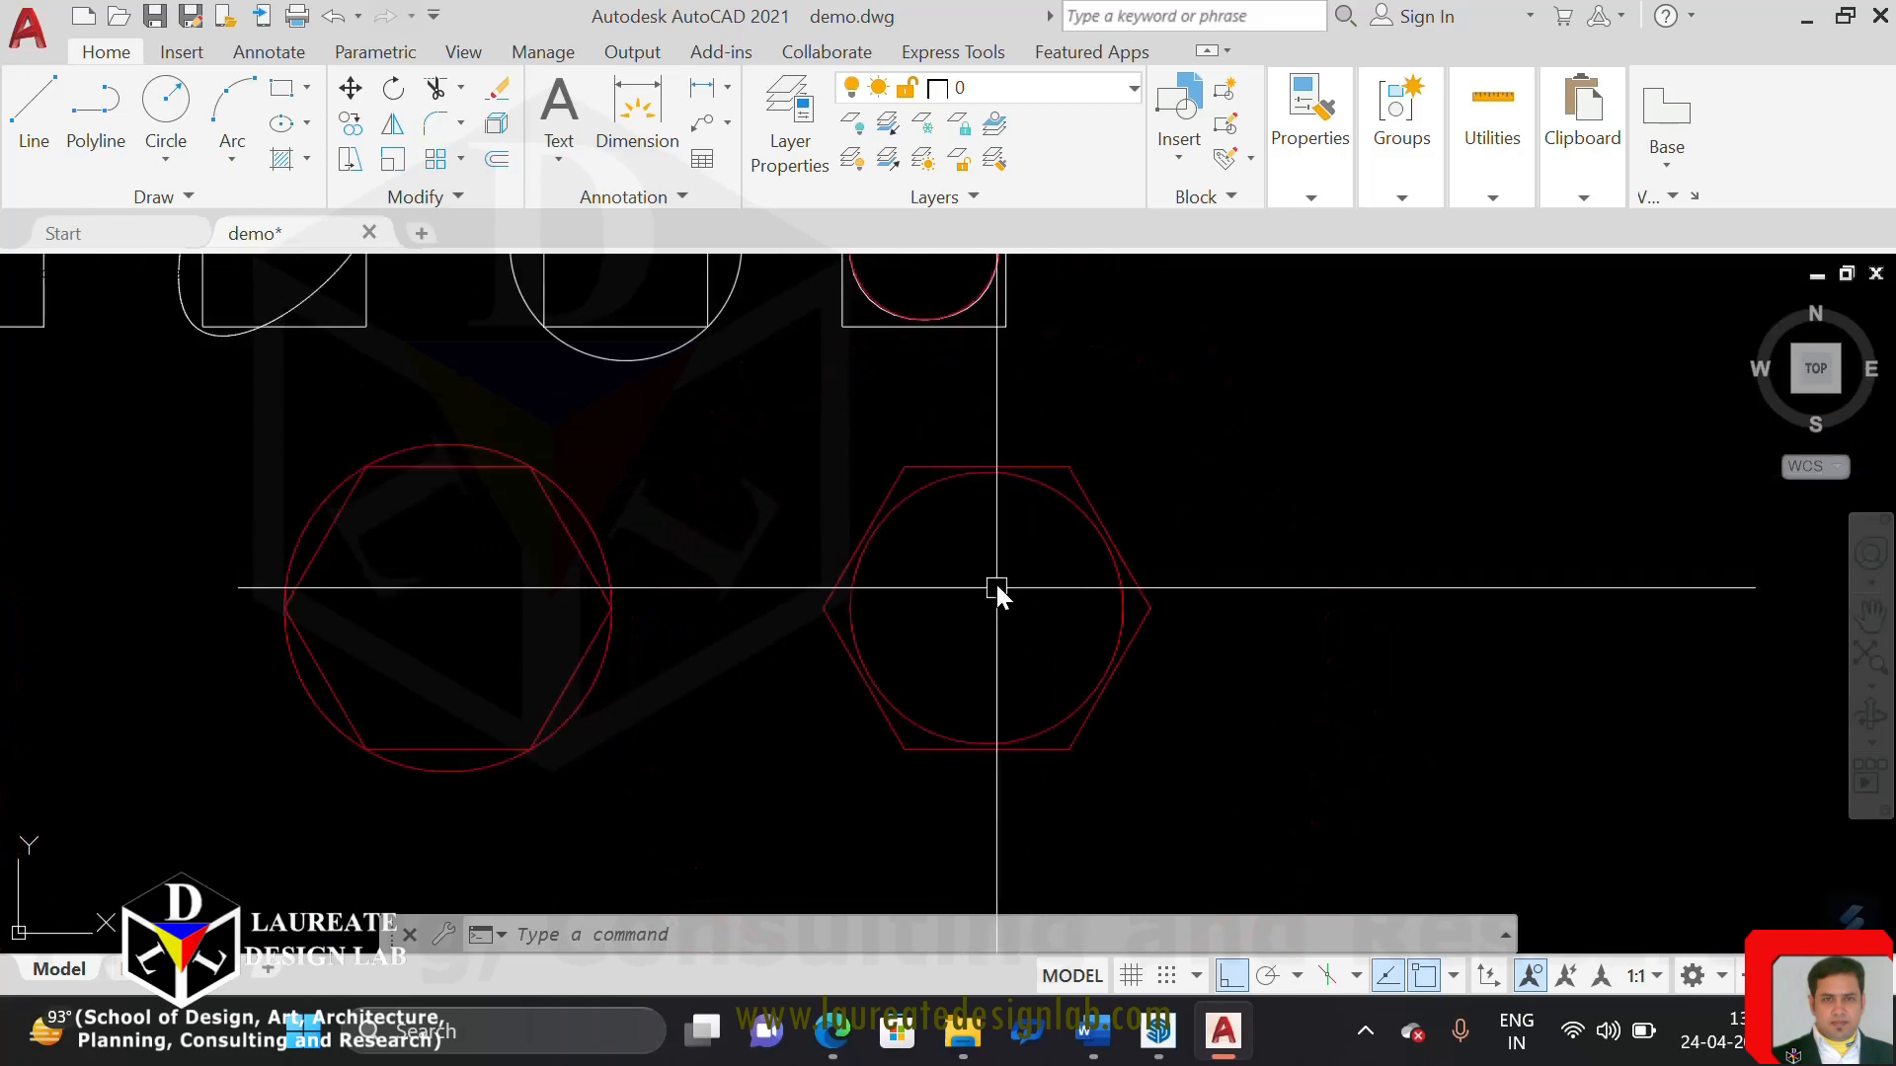
pyautogui.scroll(3, 1036, 627)
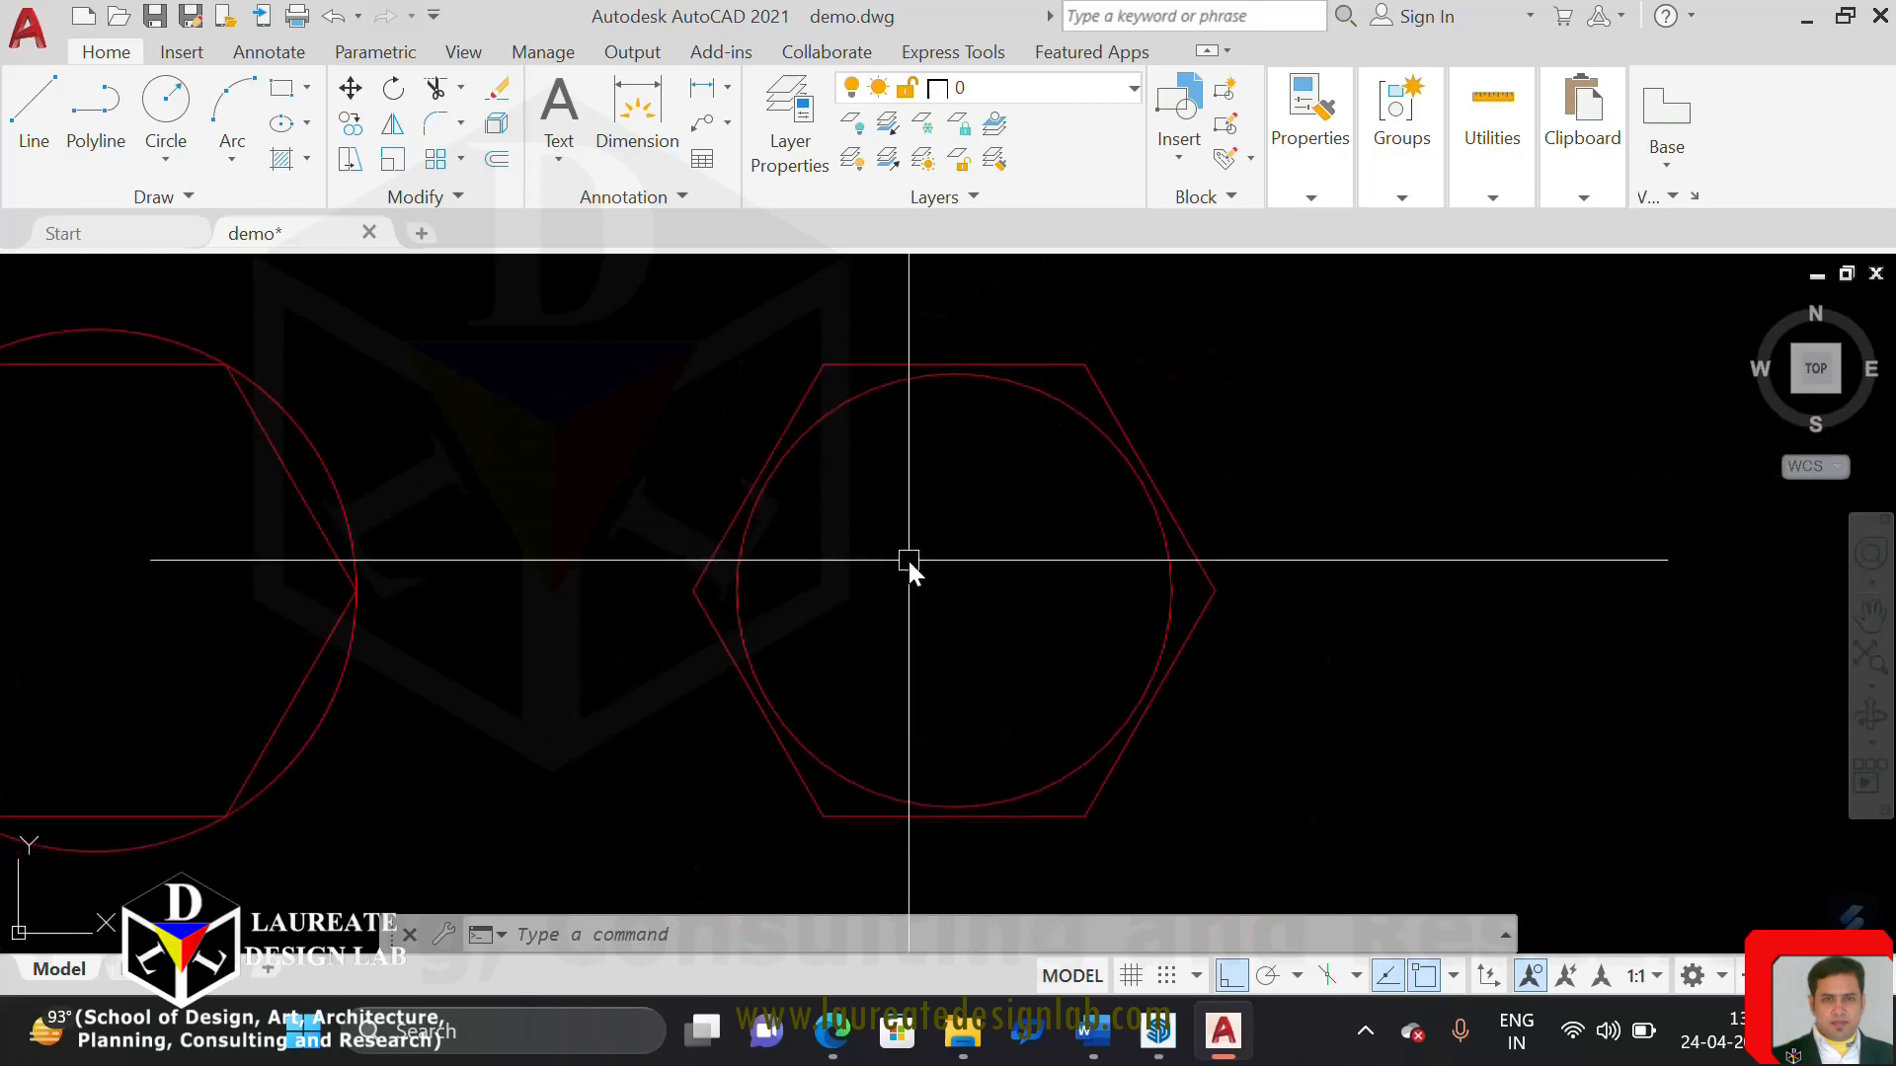
pyautogui.scroll(-3, 905, 563)
pyautogui.scroll(3, 507, 453)
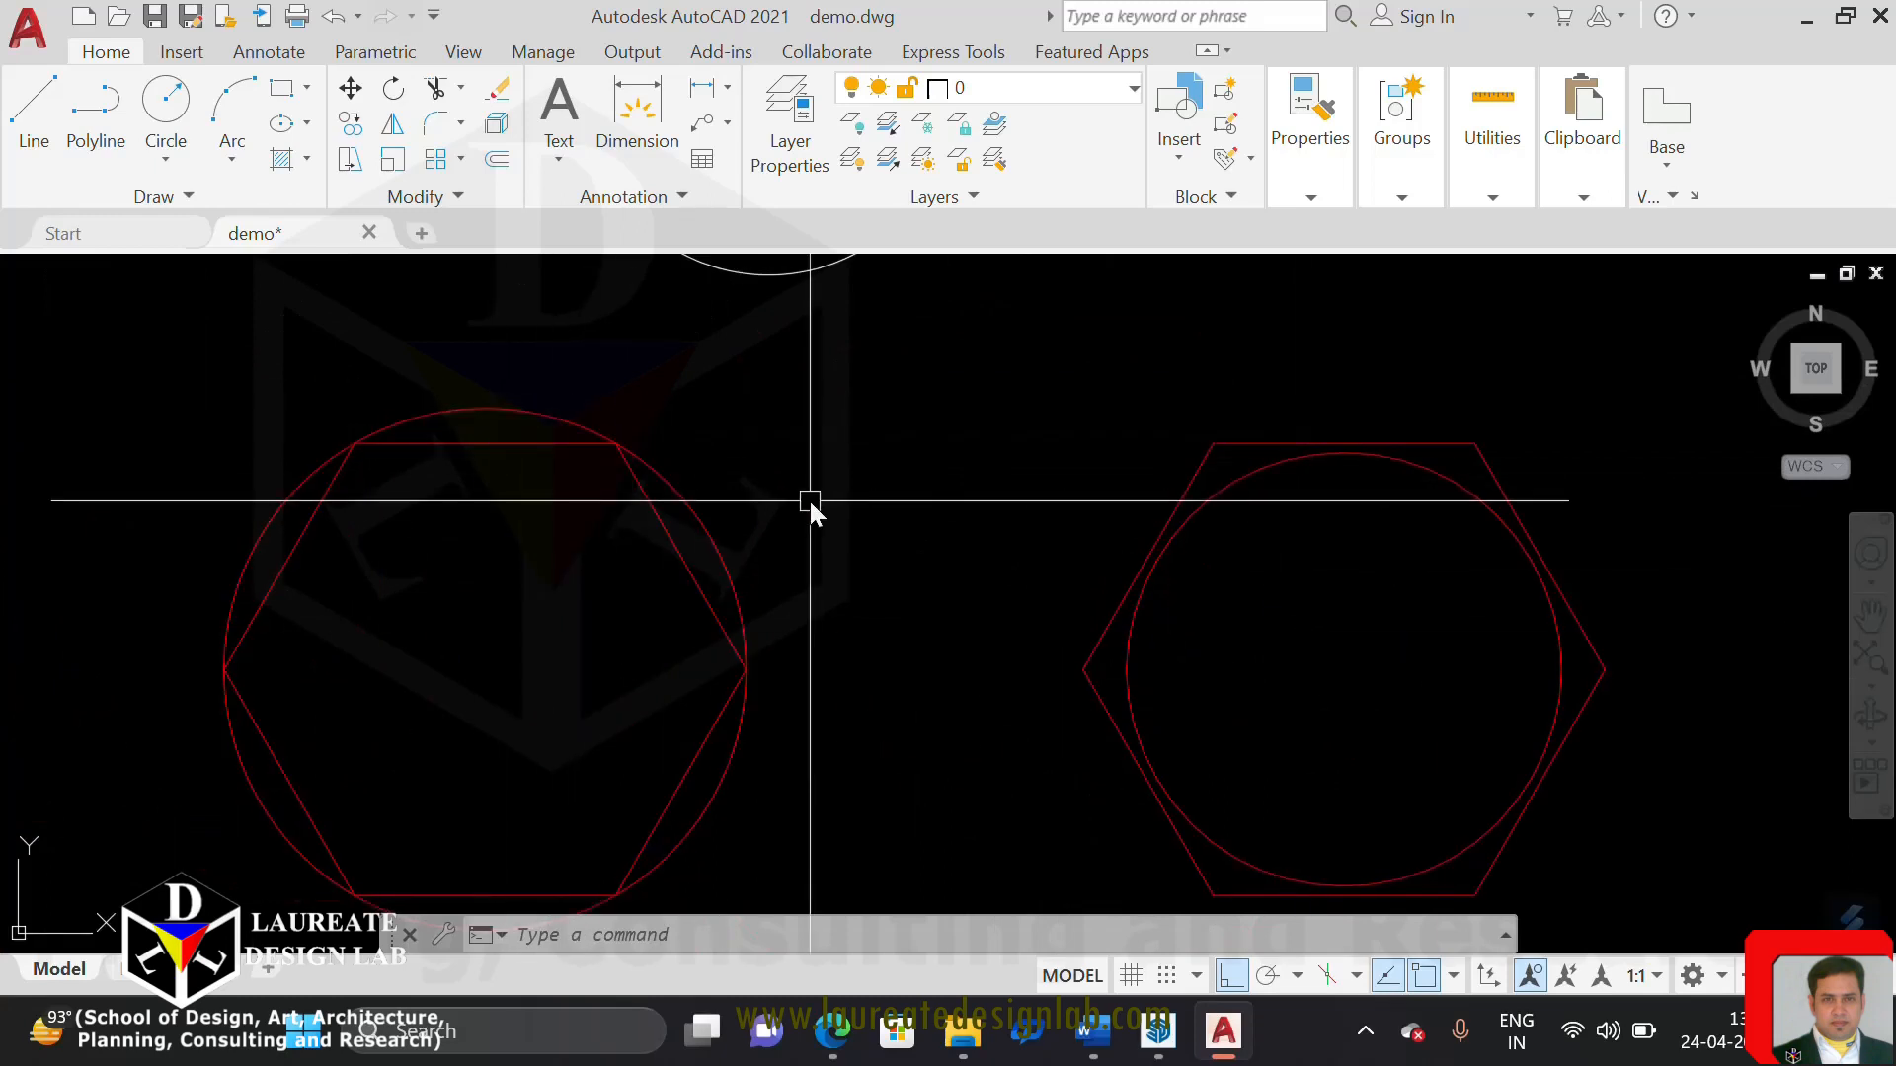
pyautogui.click(161, 102)
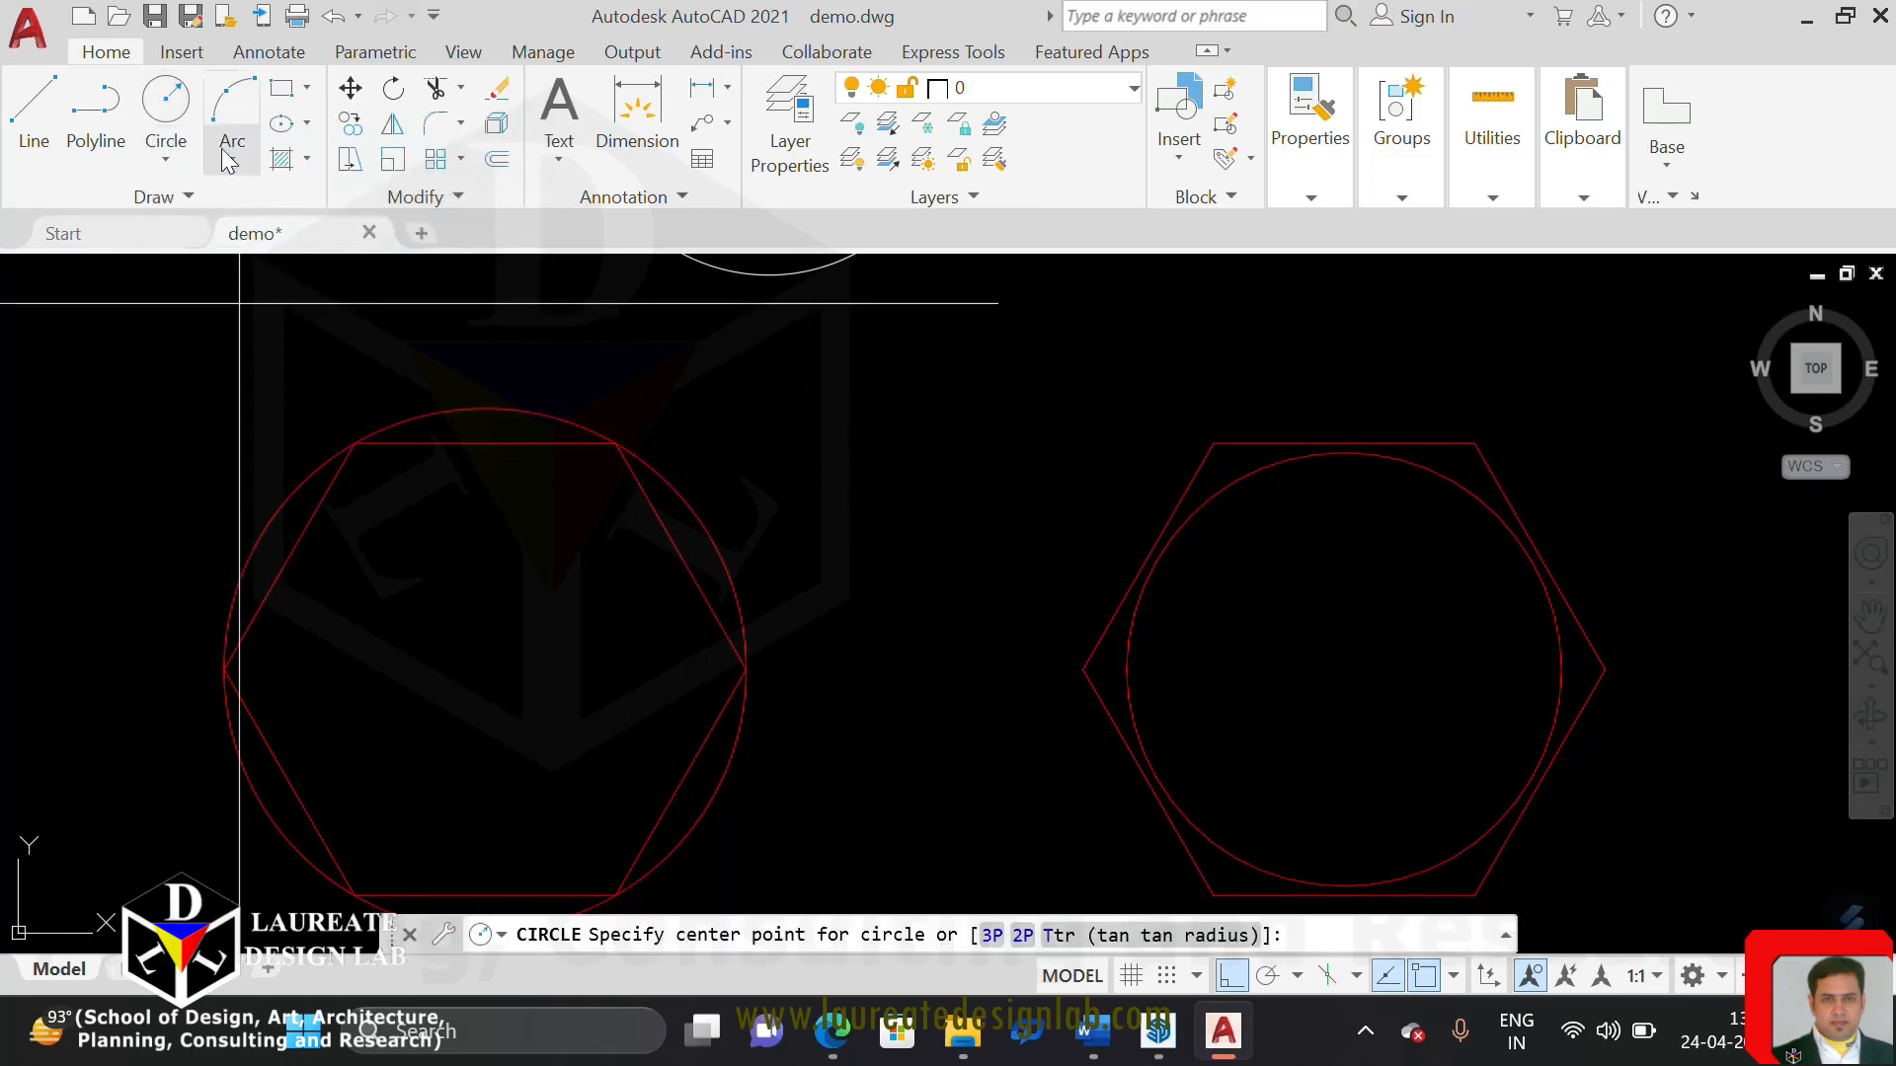
pyautogui.click(476, 668)
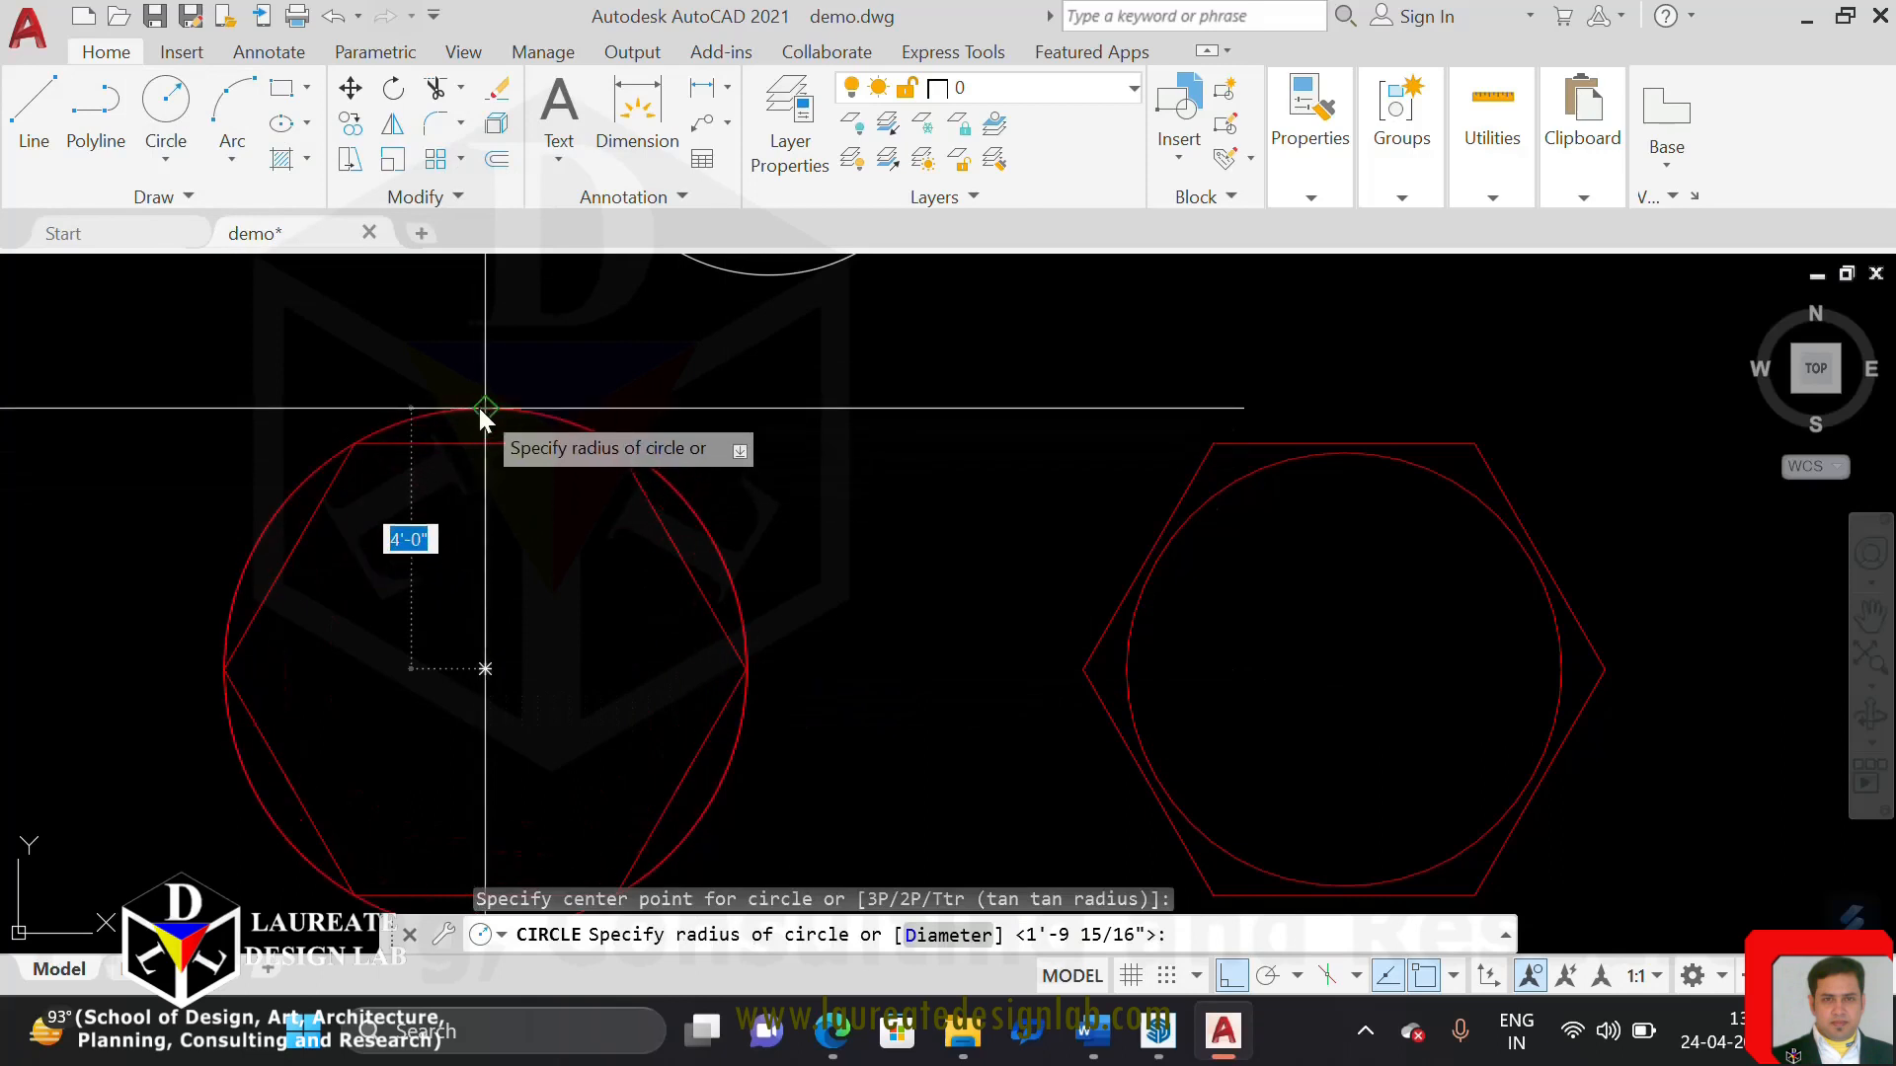
pyautogui.press('Escape')
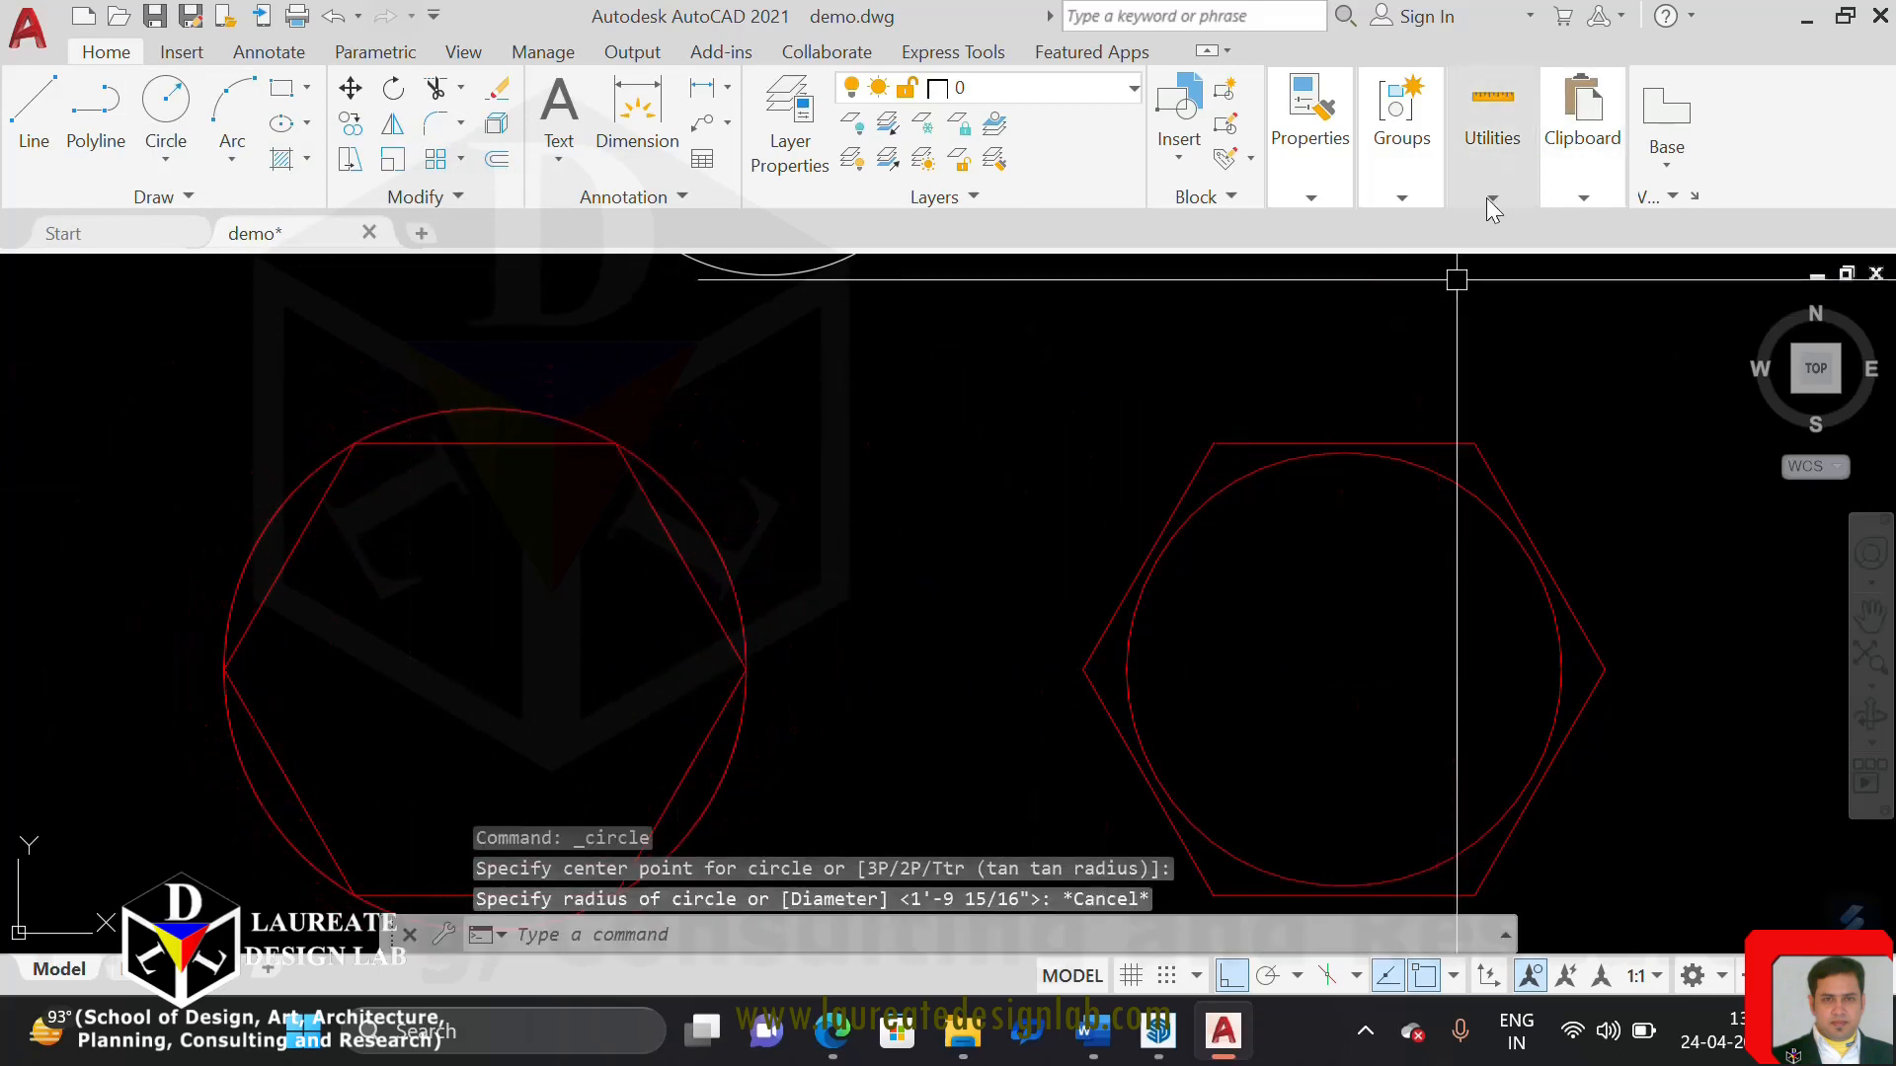
# Set the current object colour to the default white for new geometry
pyautogui.click(1301, 187)
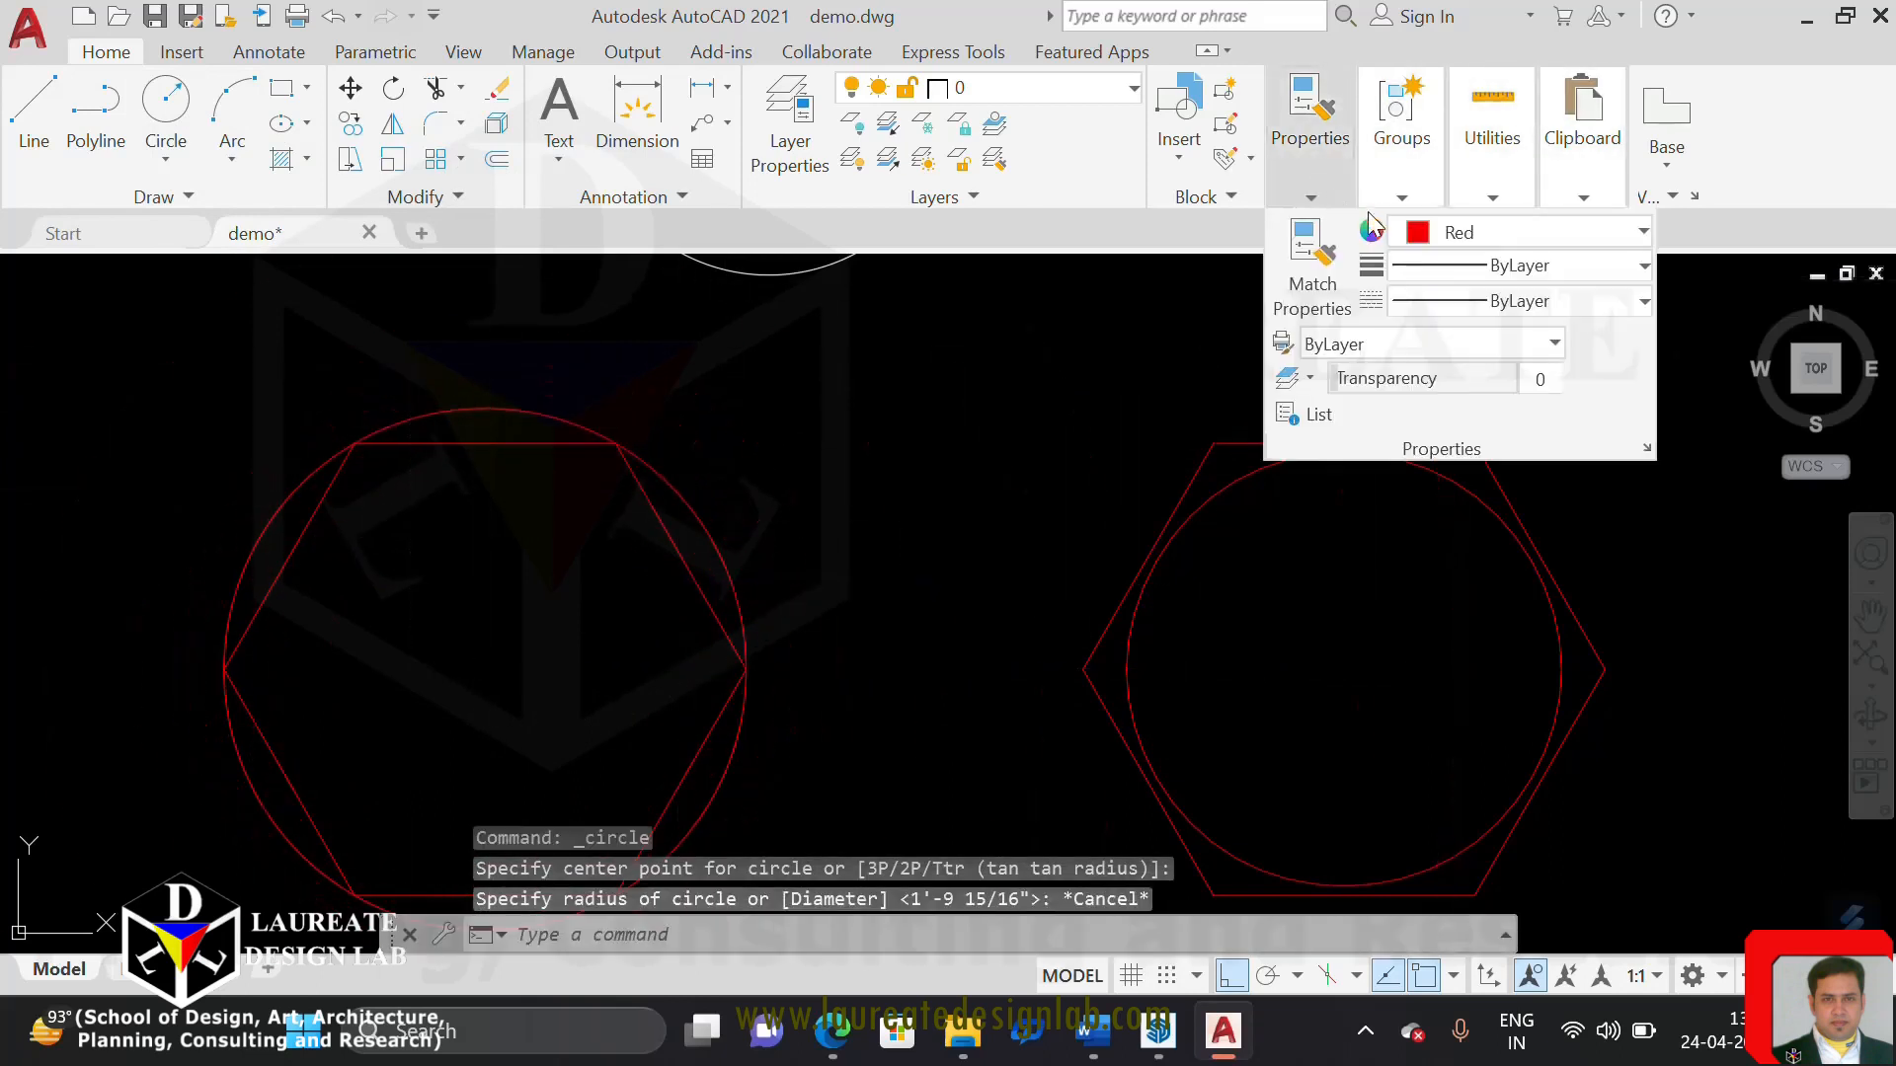
pyautogui.click(1471, 235)
pyautogui.click(1472, 273)
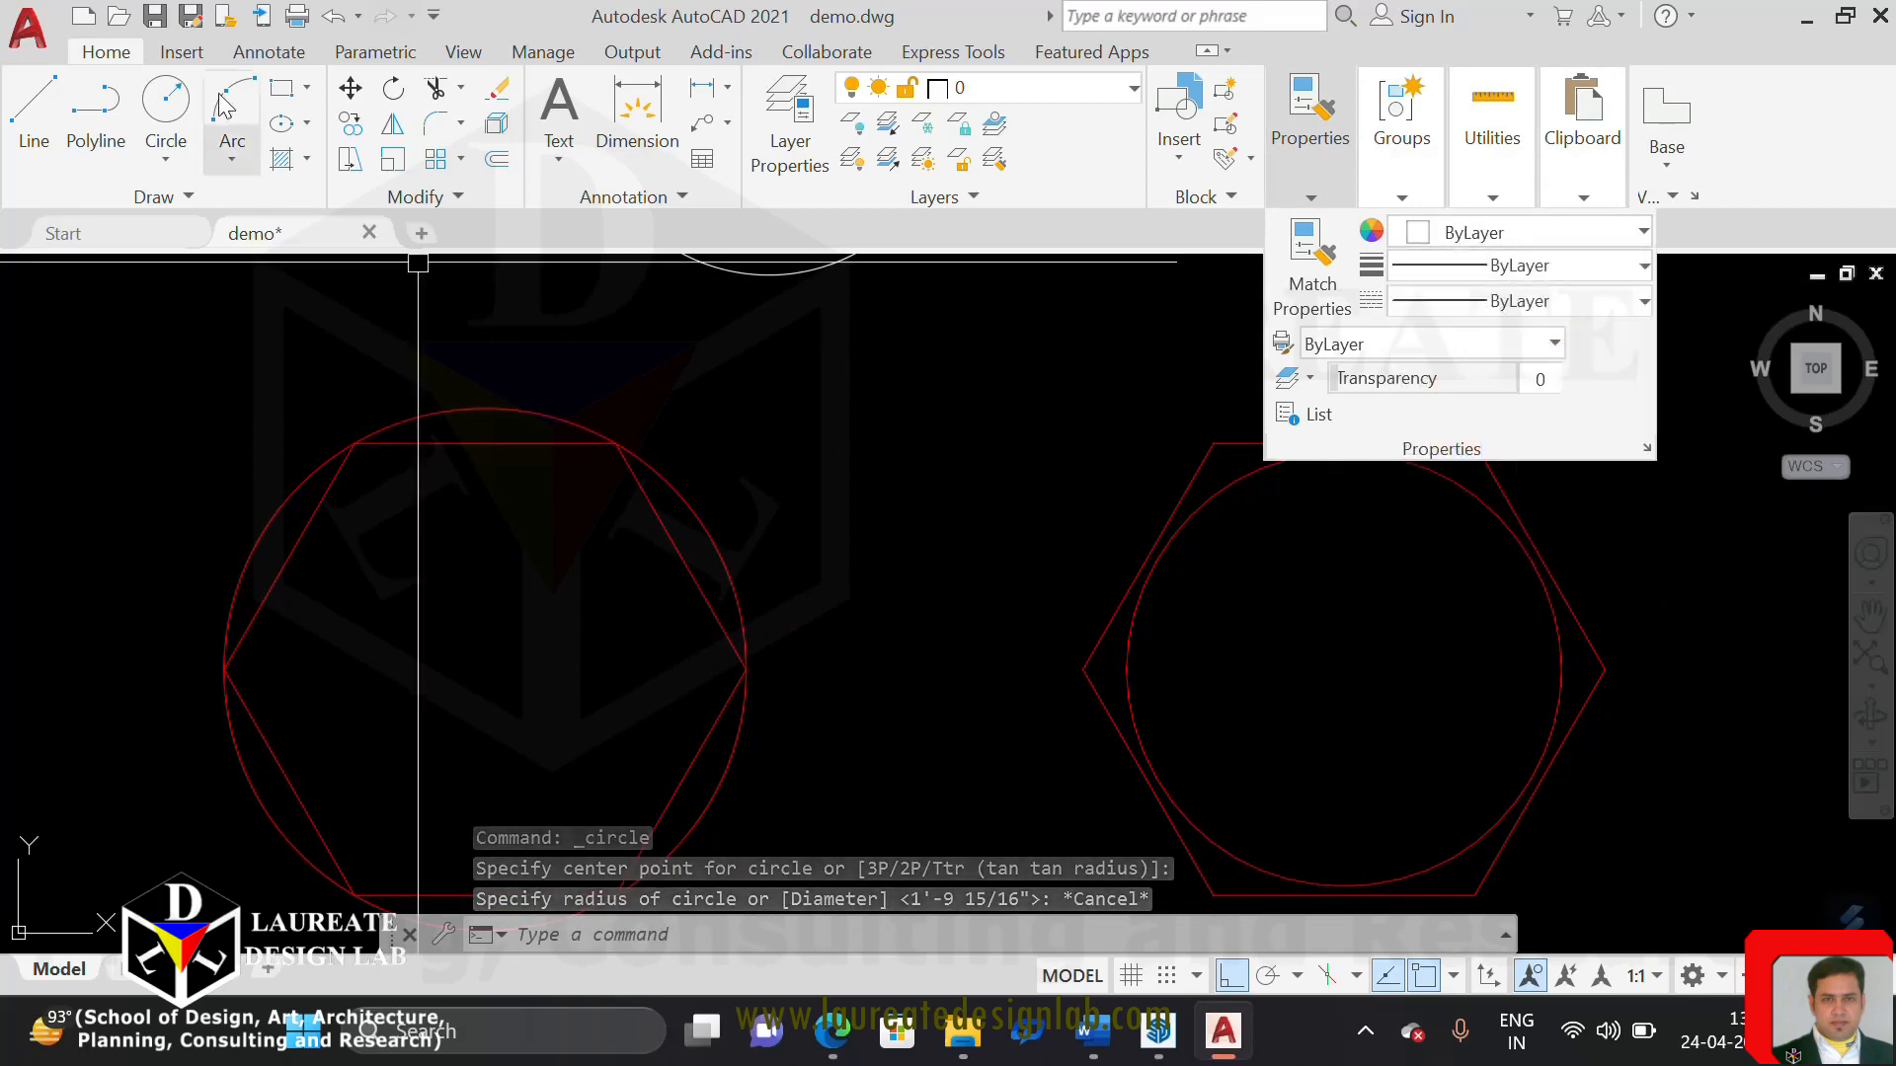
# Draw a circle of radius 4'-0" from the left hexagon's centre to the top of its fitted curve
pyautogui.click(165, 108)
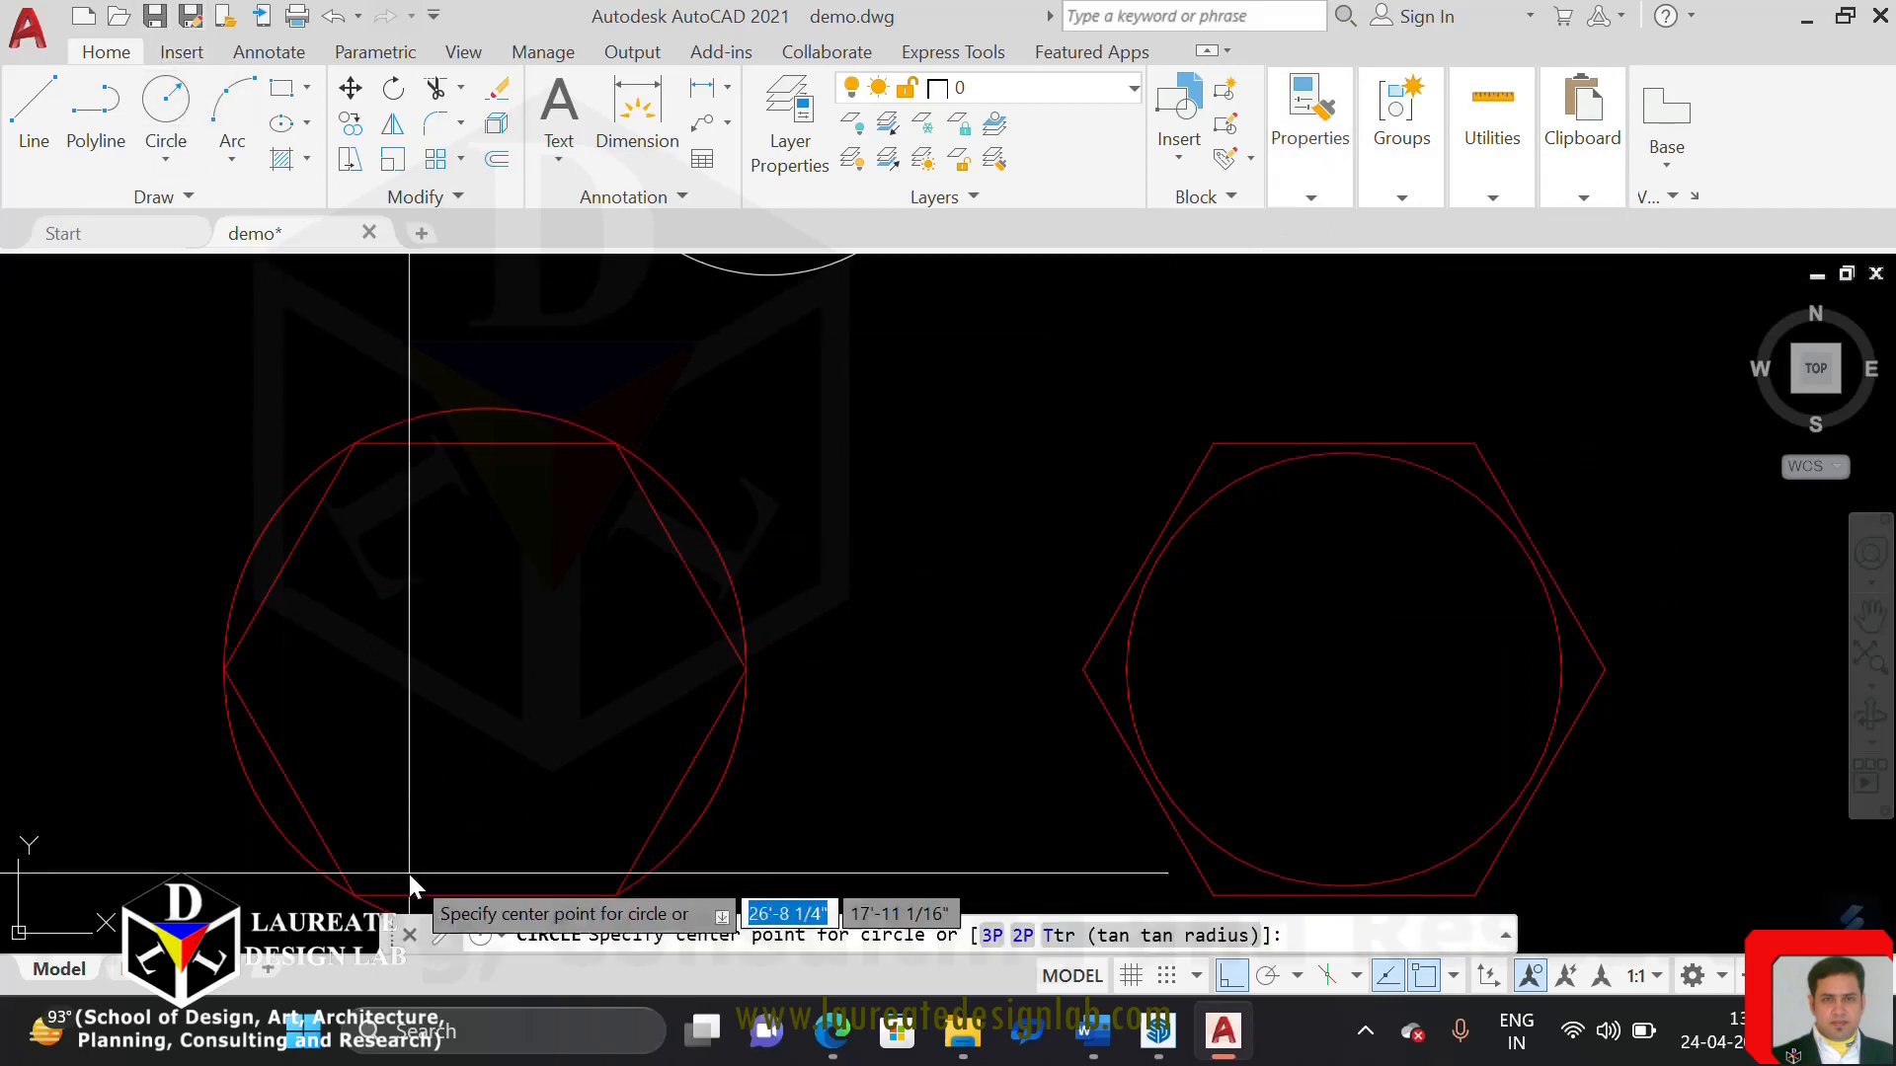
pyautogui.click(478, 672)
pyautogui.click(485, 409)
pyautogui.scroll(3, 592, 415)
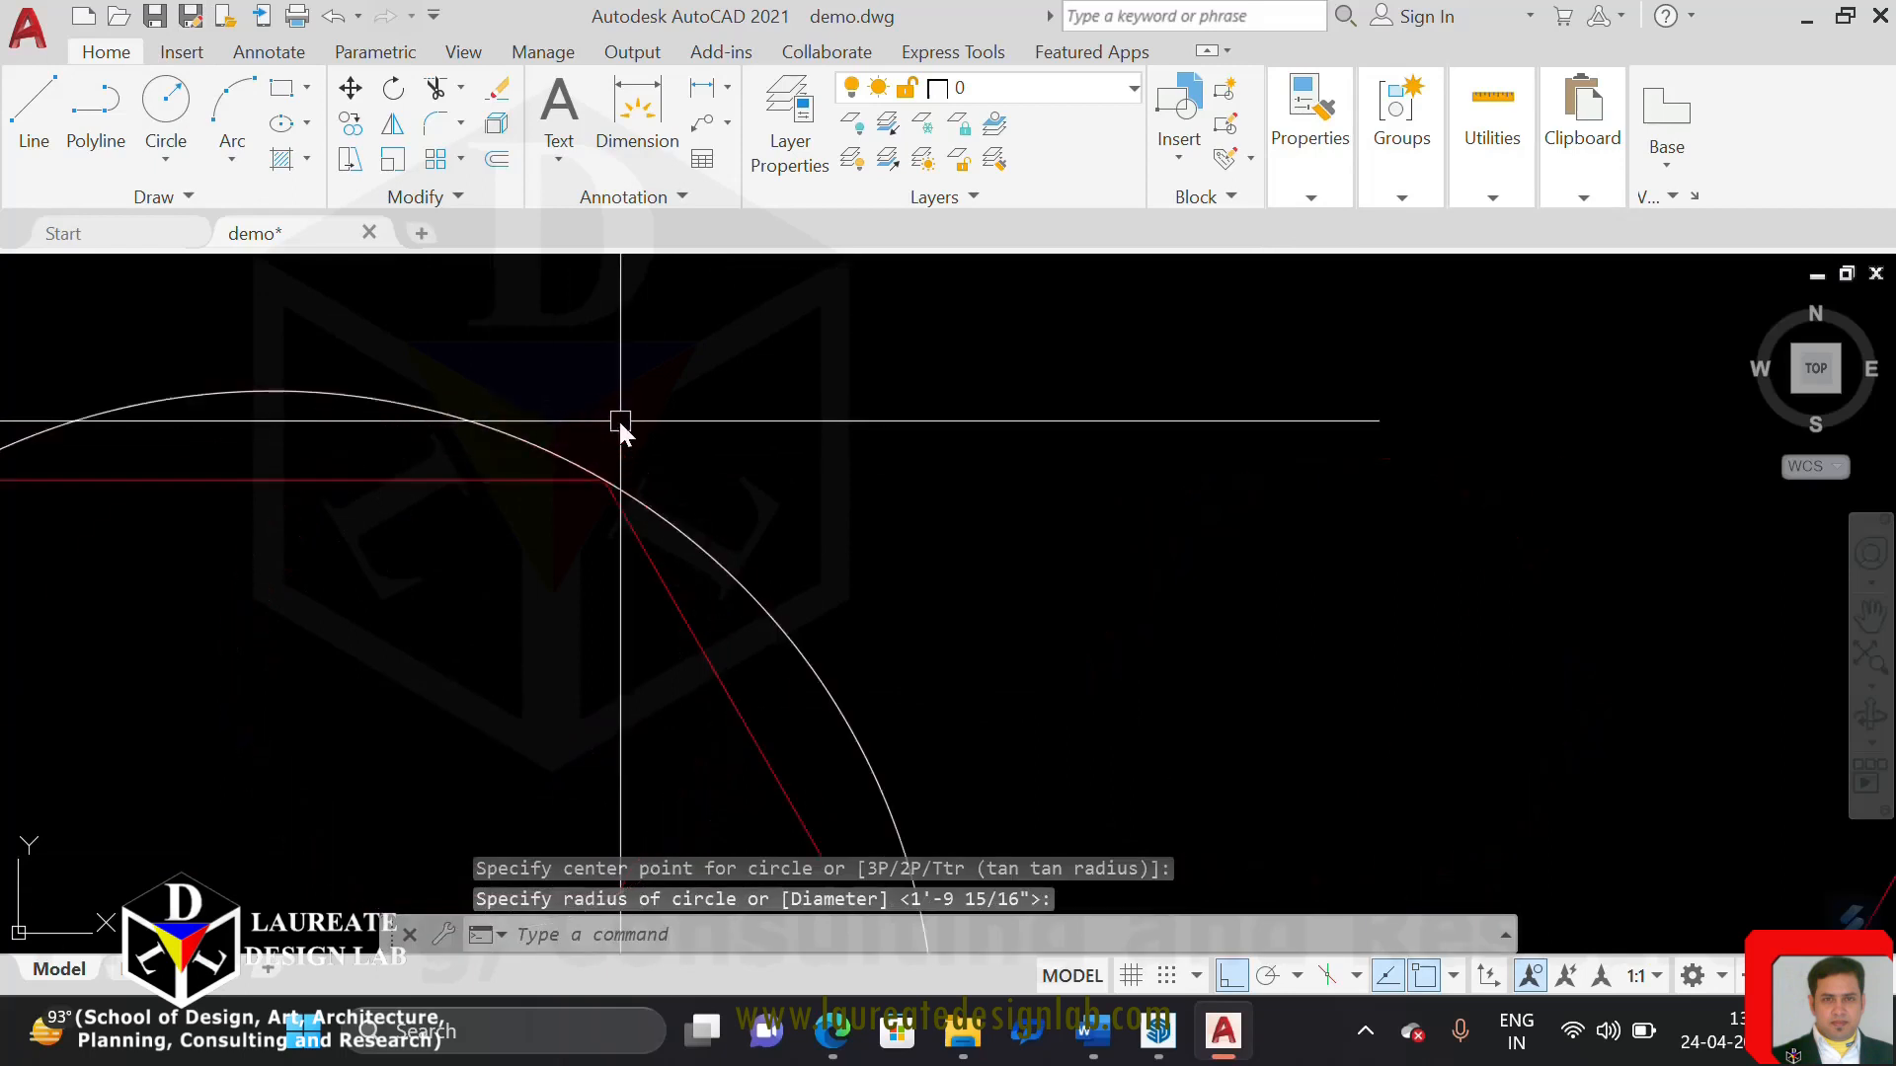
pyautogui.scroll(5, 780, 602)
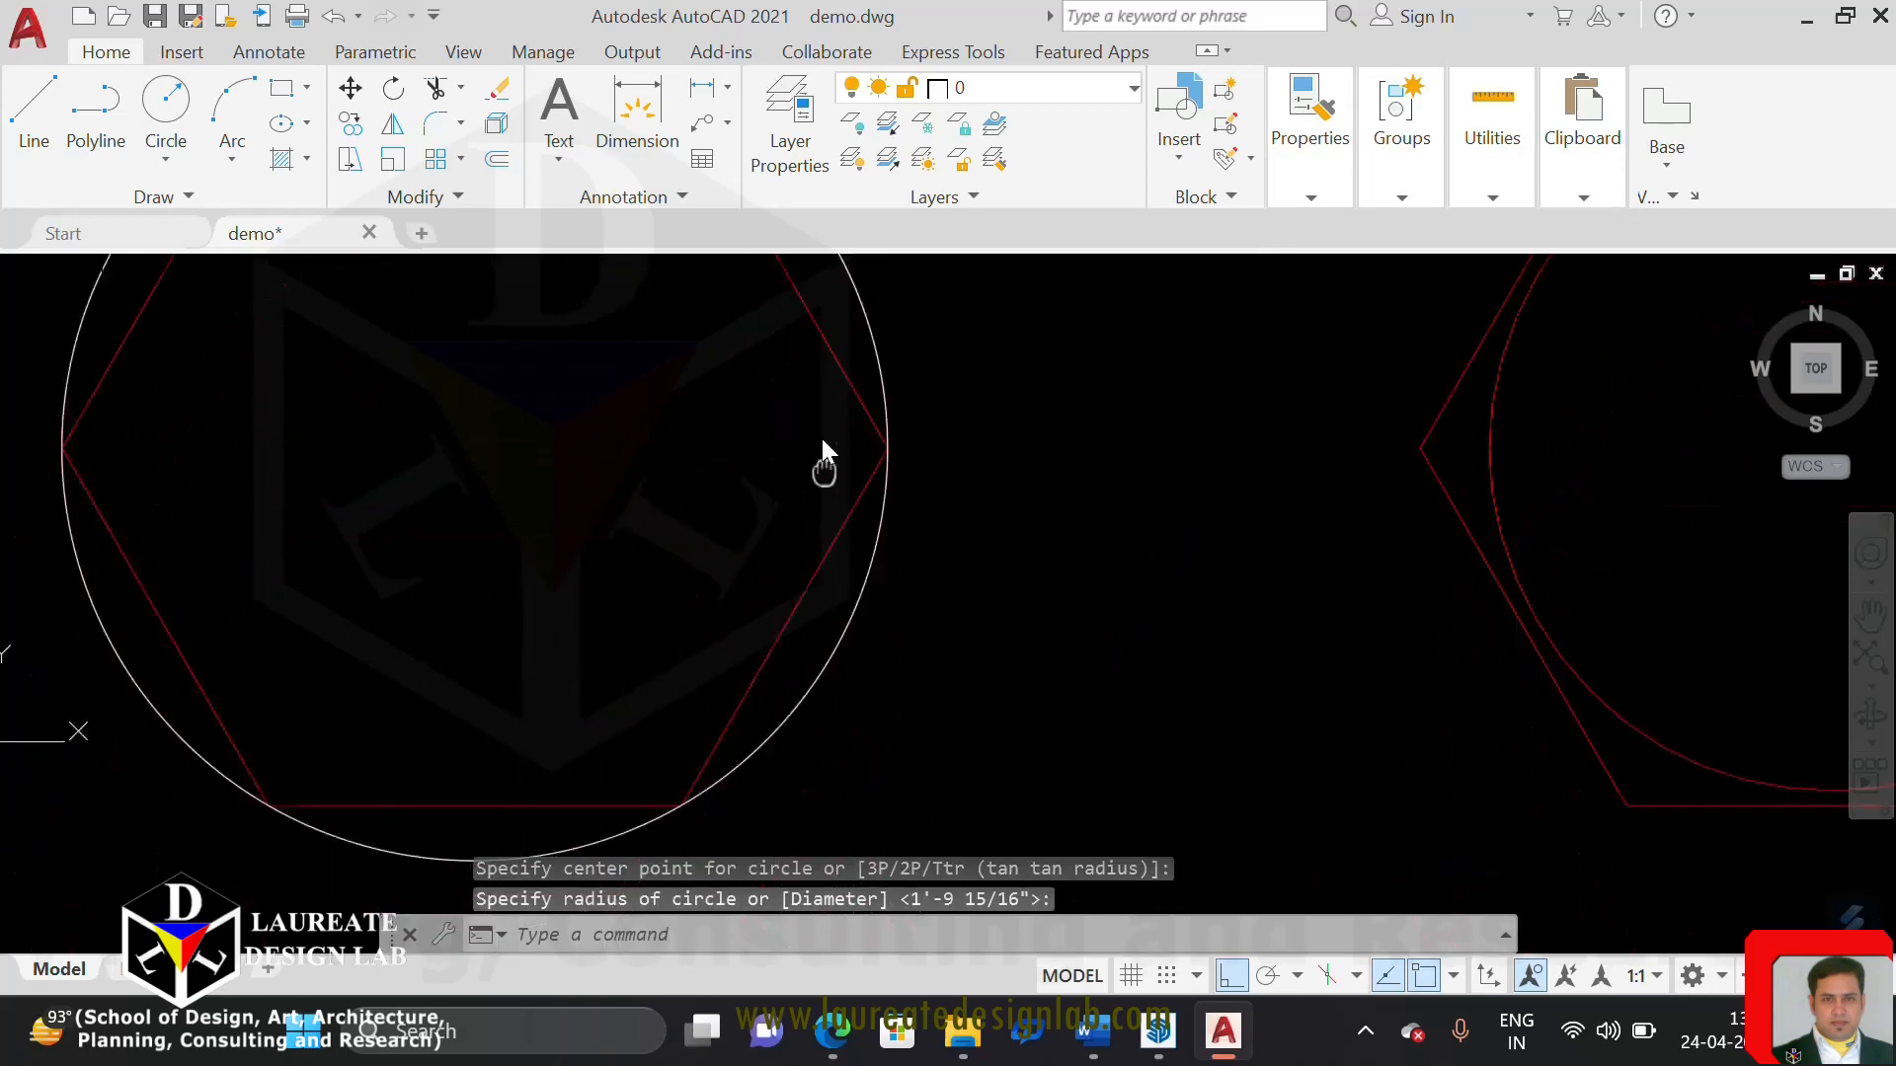
pyautogui.scroll(-4, 820, 632)
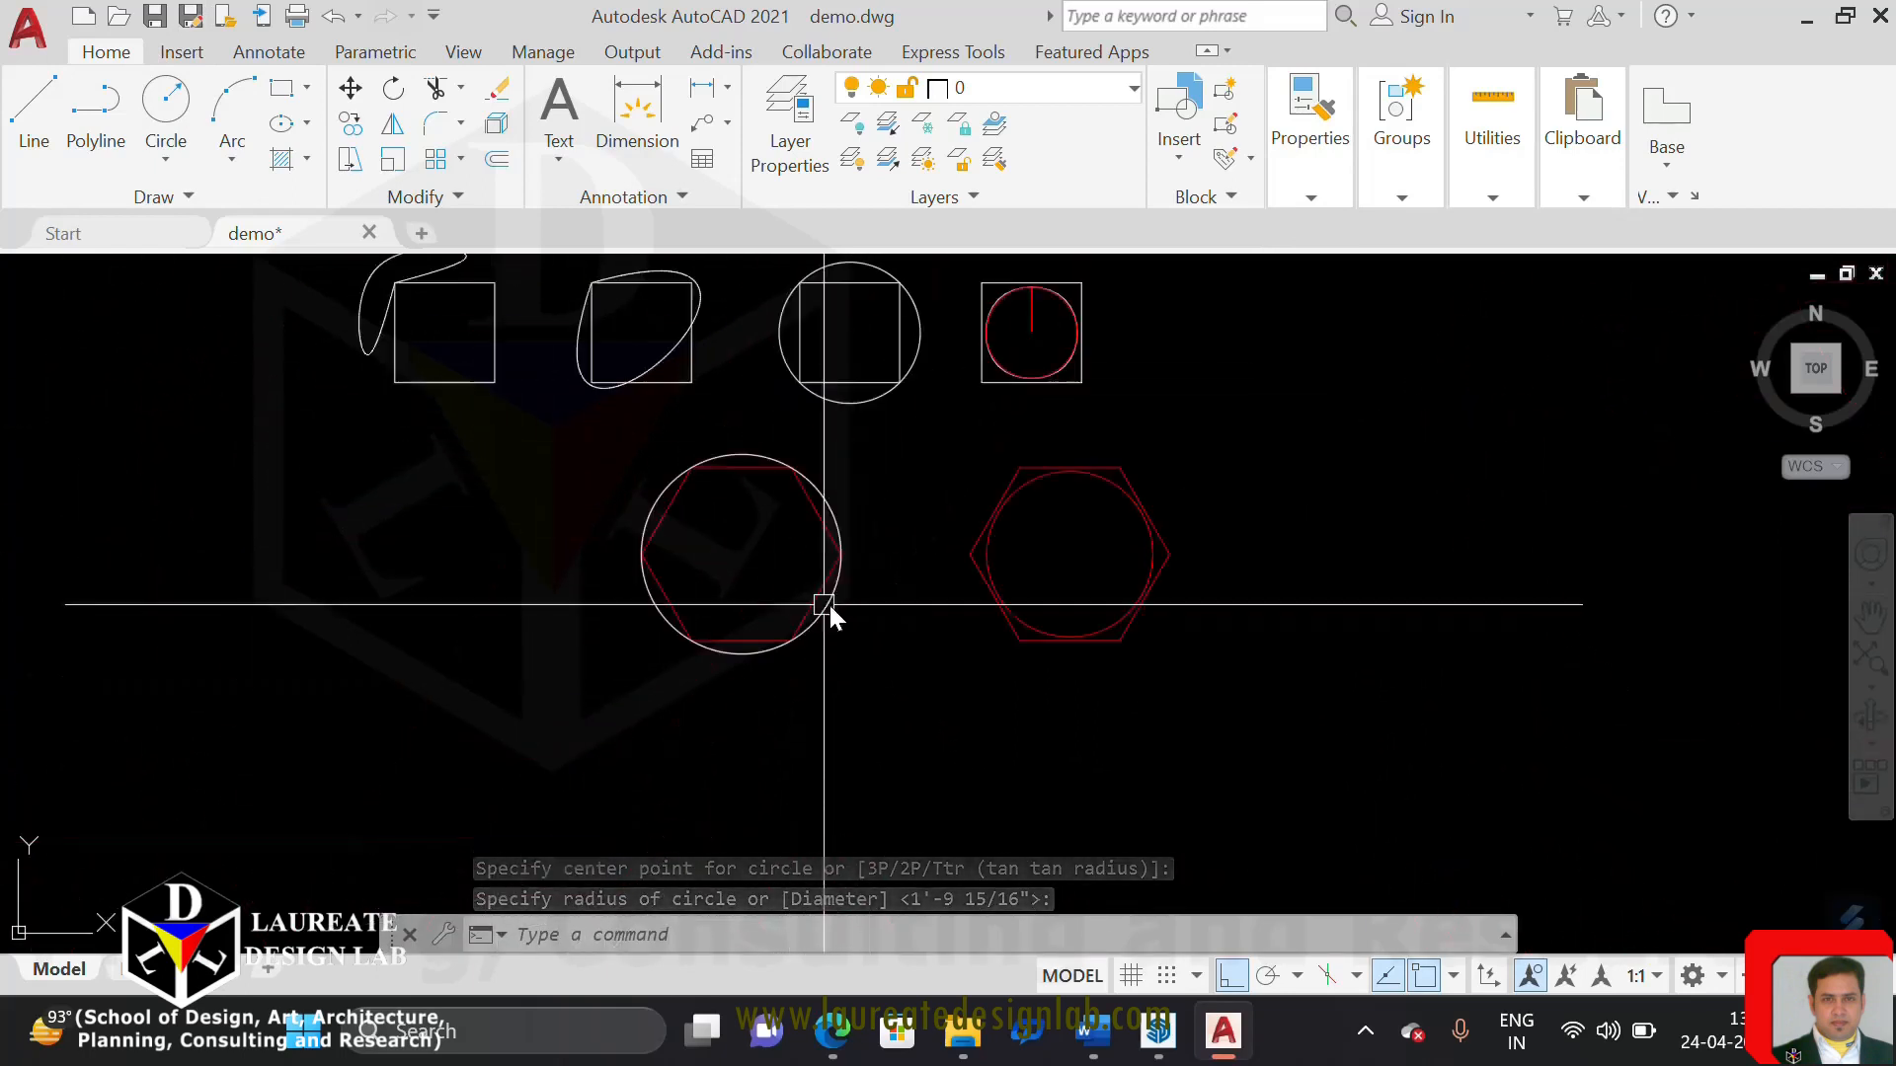
pyautogui.scroll(6, 948, 617)
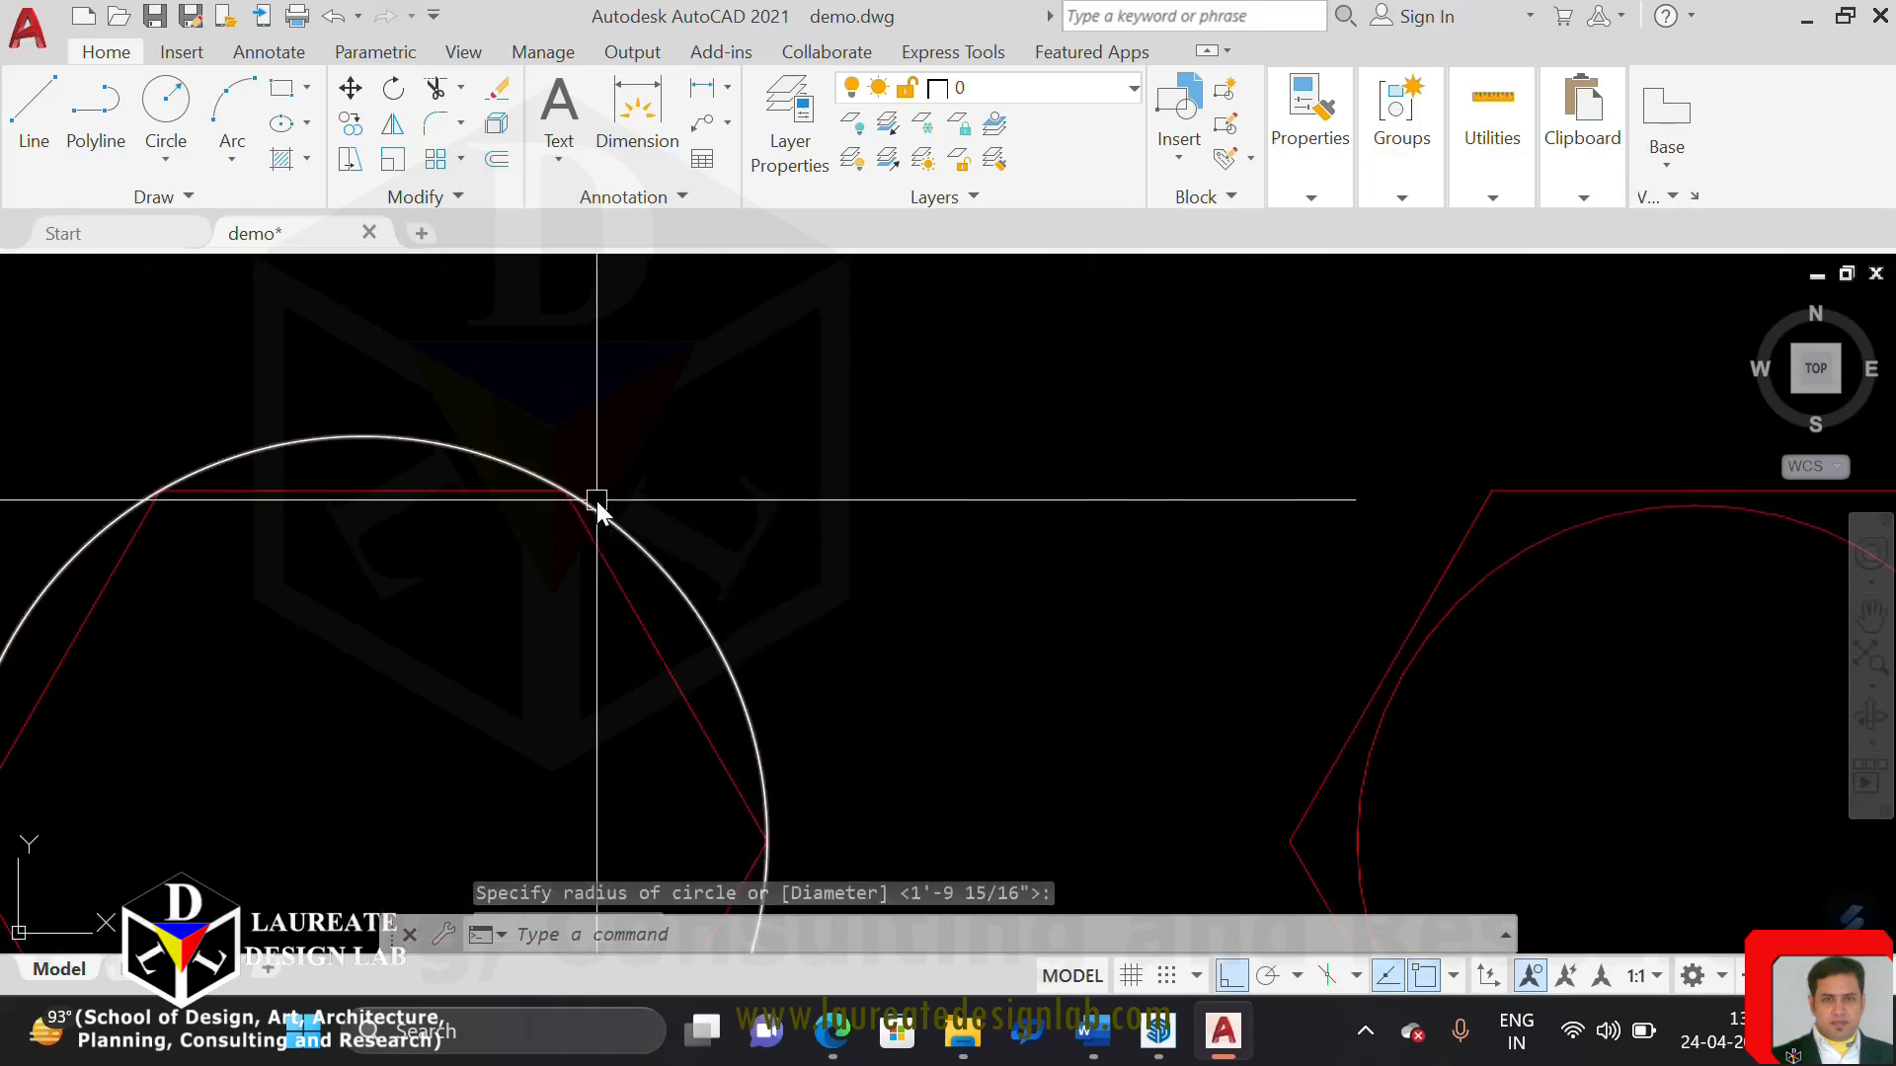
pyautogui.press('Escape')
pyautogui.scroll(-4, 839, 631)
pyautogui.scroll(4, 991, 720)
pyautogui.moveTo(1142, 750); pyautogui.dragTo(808, 622, button='middle')
pyautogui.write('c')
pyautogui.press('alt')
pyautogui.press('Escape')
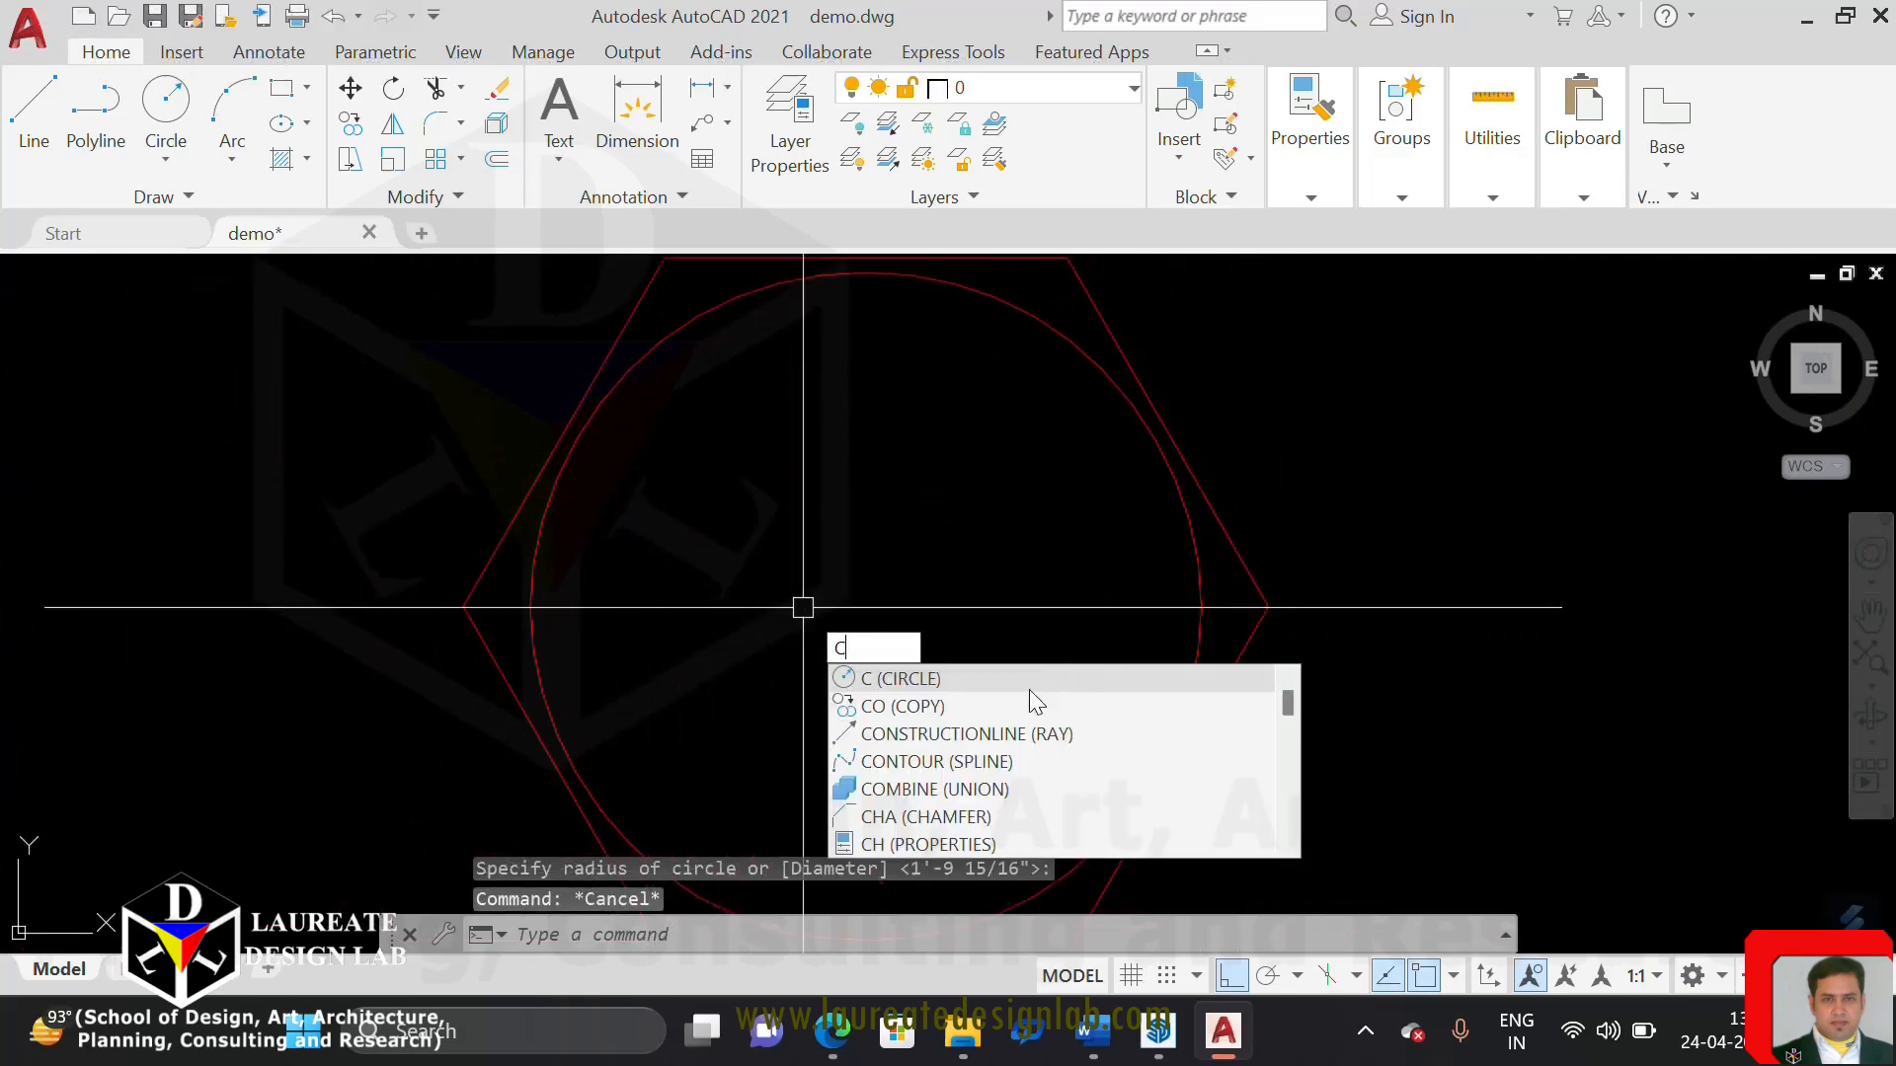
pyautogui.press('Escape')
pyautogui.press('Escape')
# Draw a circle of radius about 3'-3 13/16" from the right hexagon's centre to the top of its spline-fit curve
pyautogui.write('c')
pyautogui.press('Return')
pyautogui.scroll(-4, 963, 634)
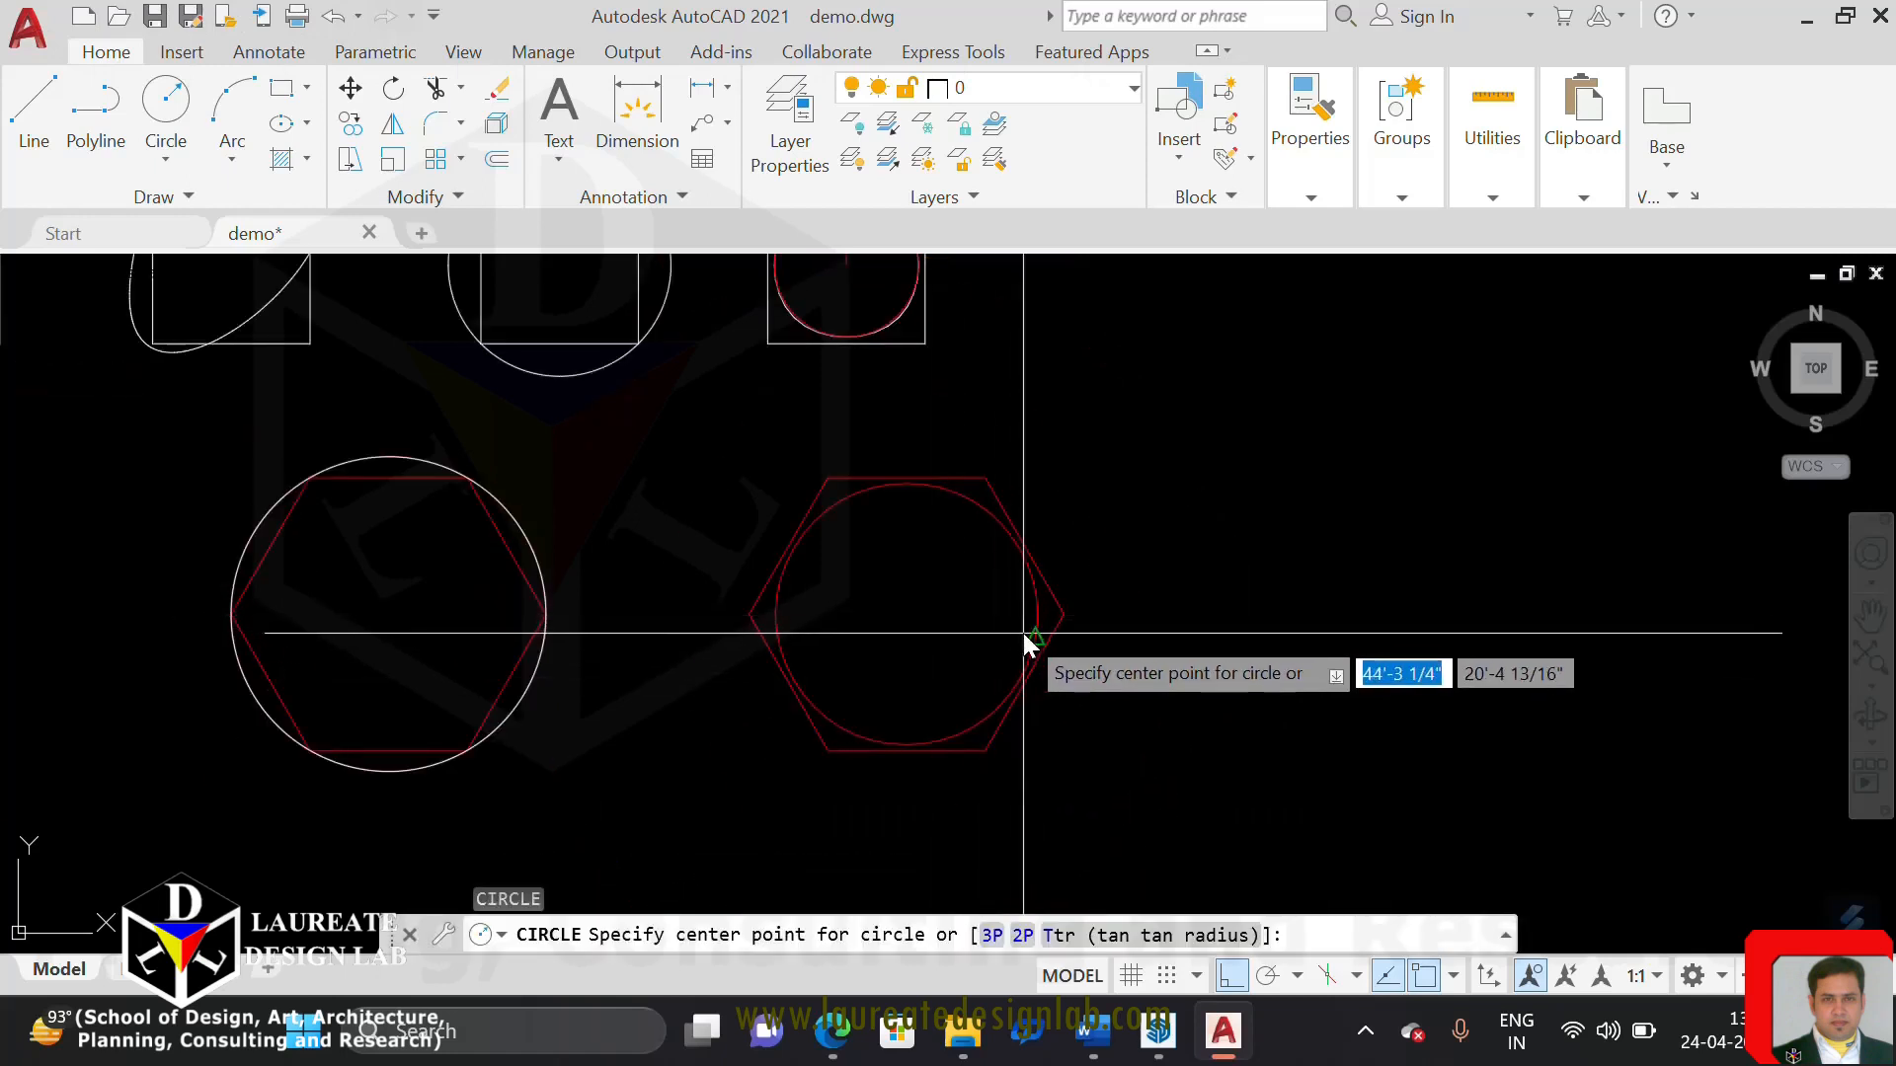
pyautogui.click(905, 616)
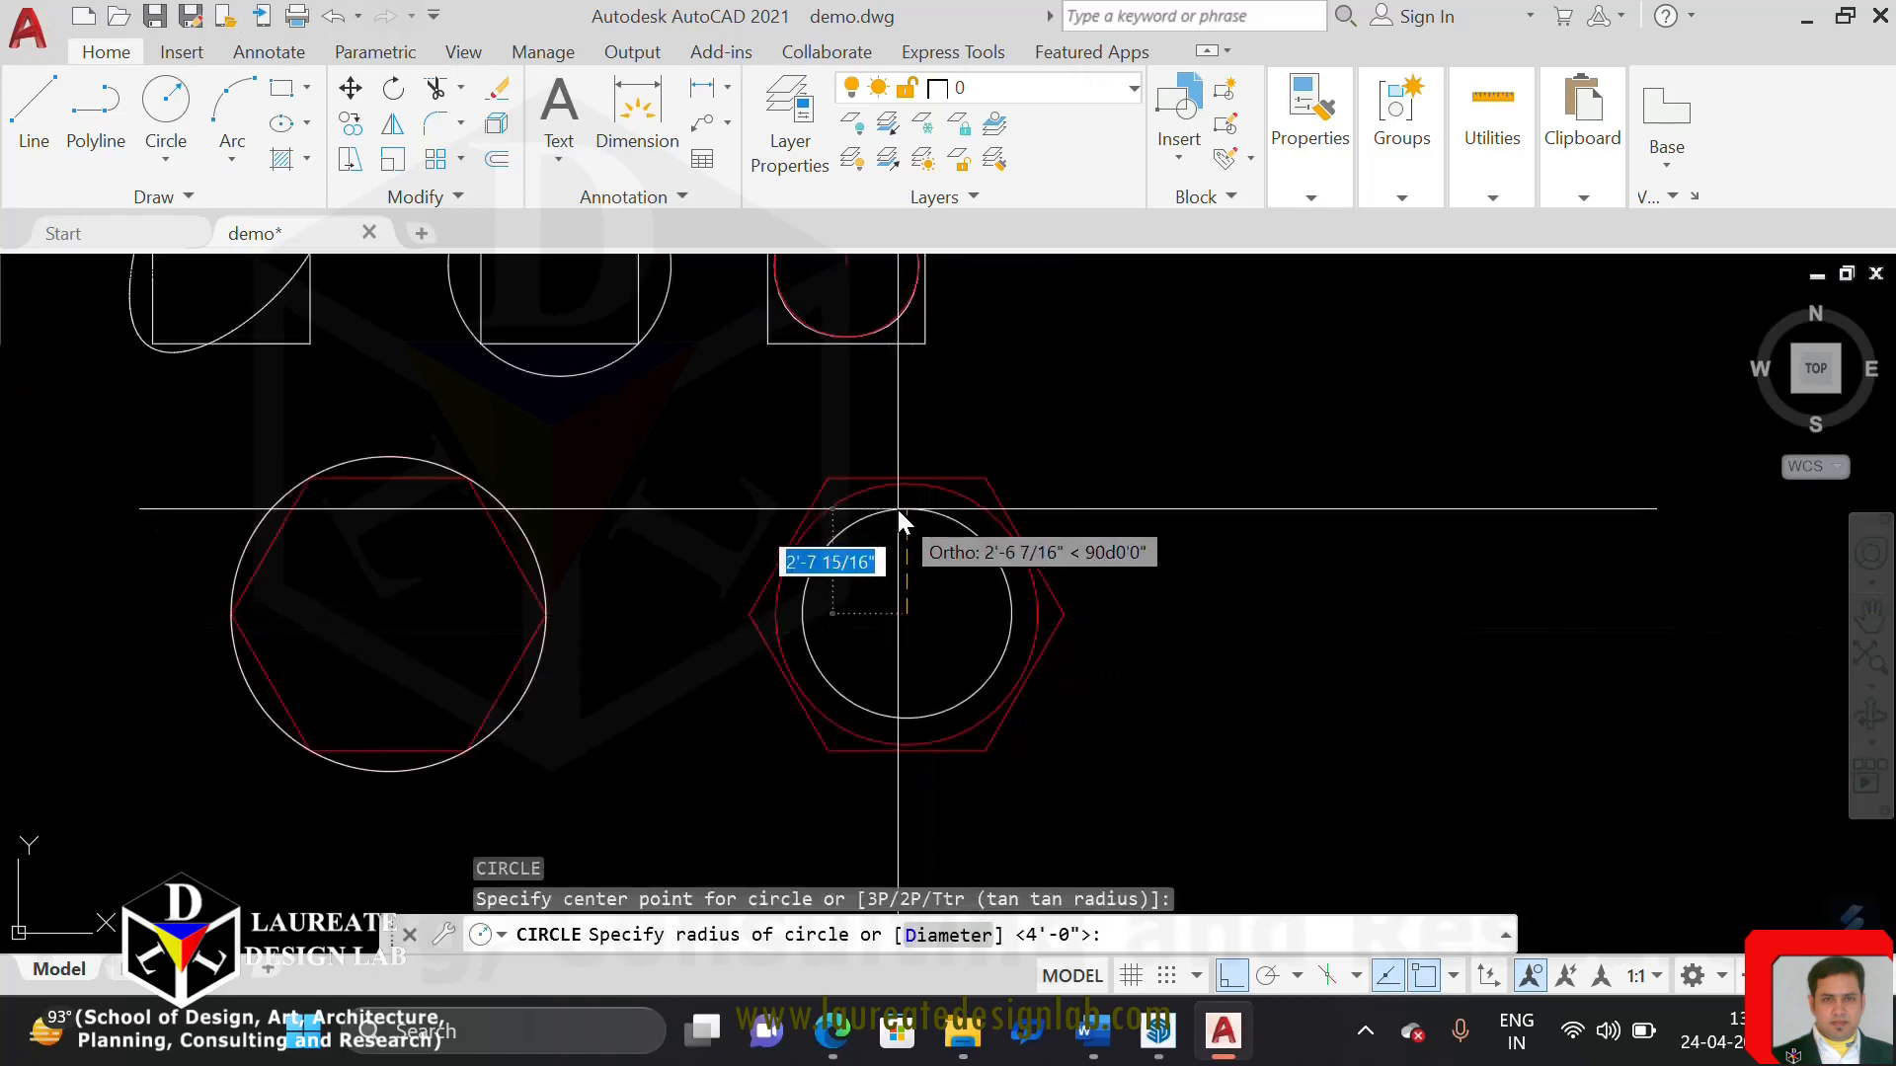
pyautogui.scroll(6, 896, 502)
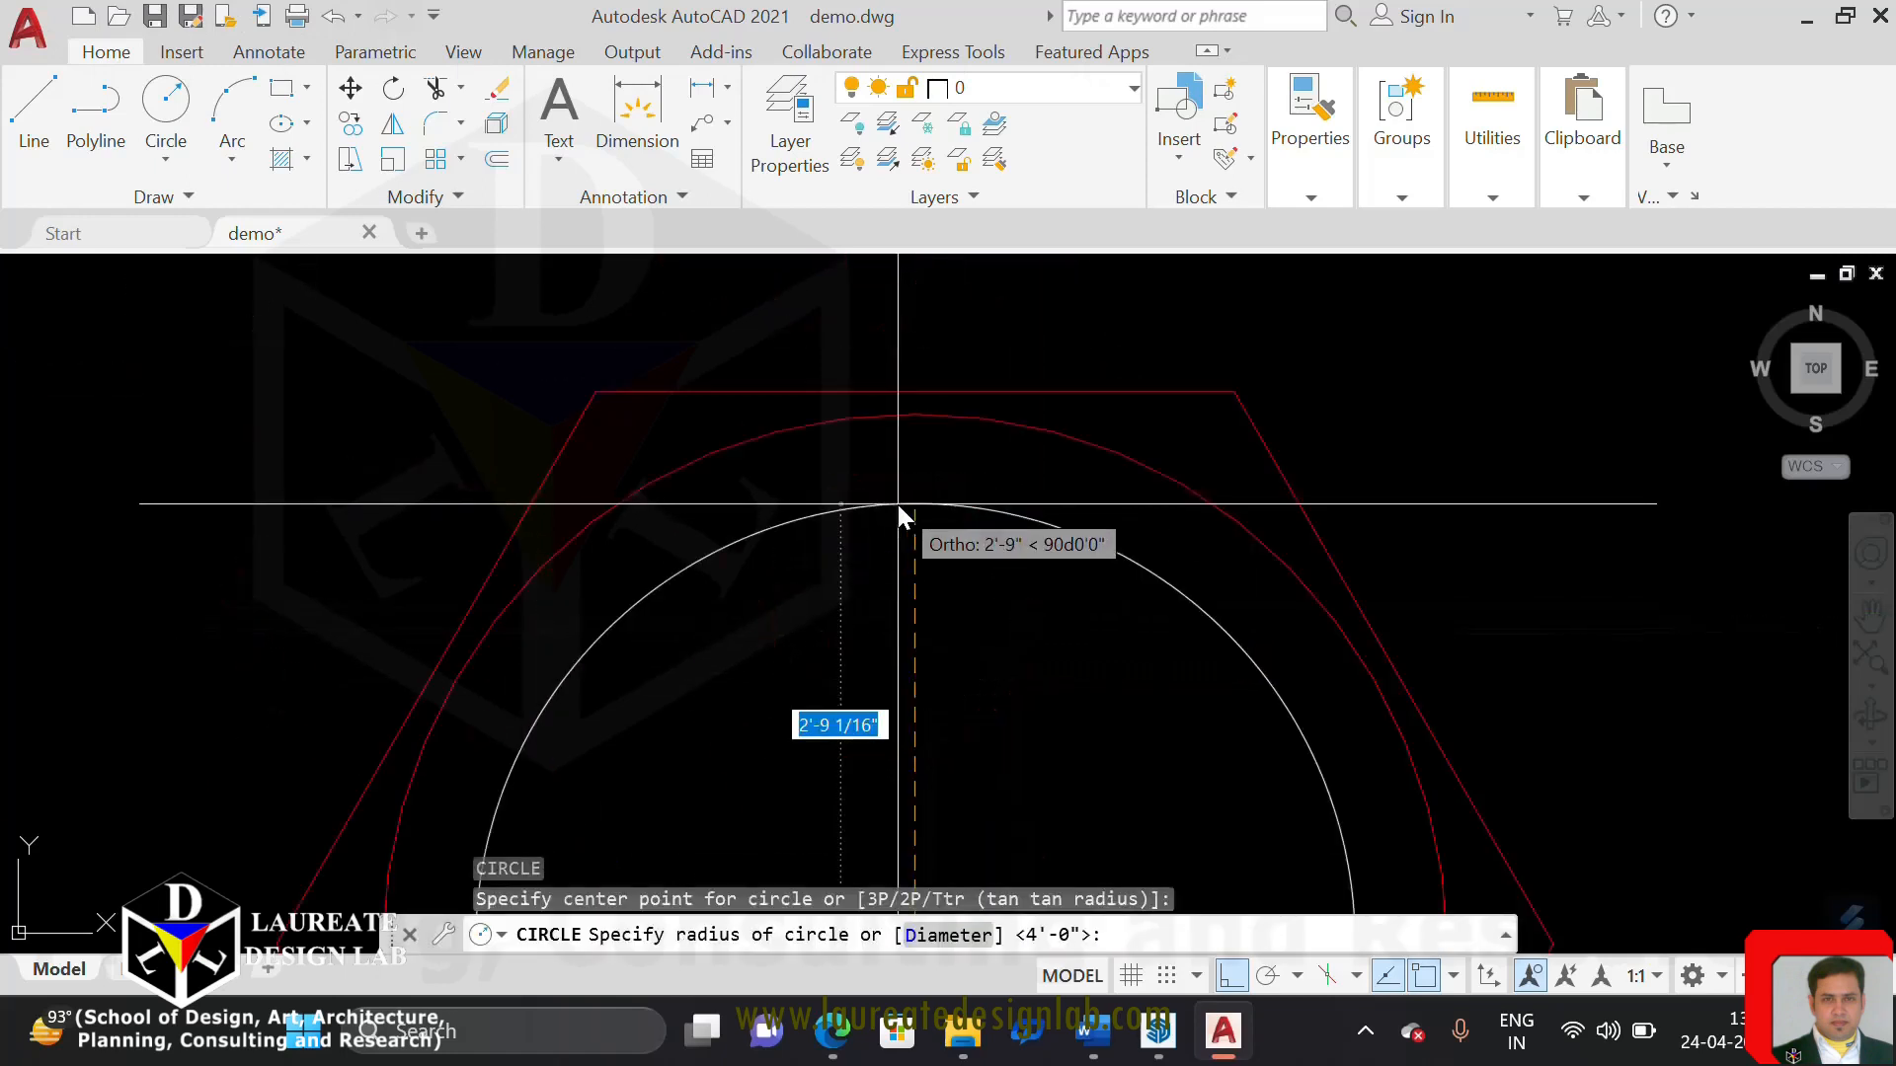
pyautogui.click(915, 414)
# Compare the spline-fit curves of the right hexagon and the rightmost square with their true circles at close range
pyautogui.scroll(-4, 1146, 525)
pyautogui.moveTo(1145, 525); pyautogui.dragTo(1165, 352, button='middle')
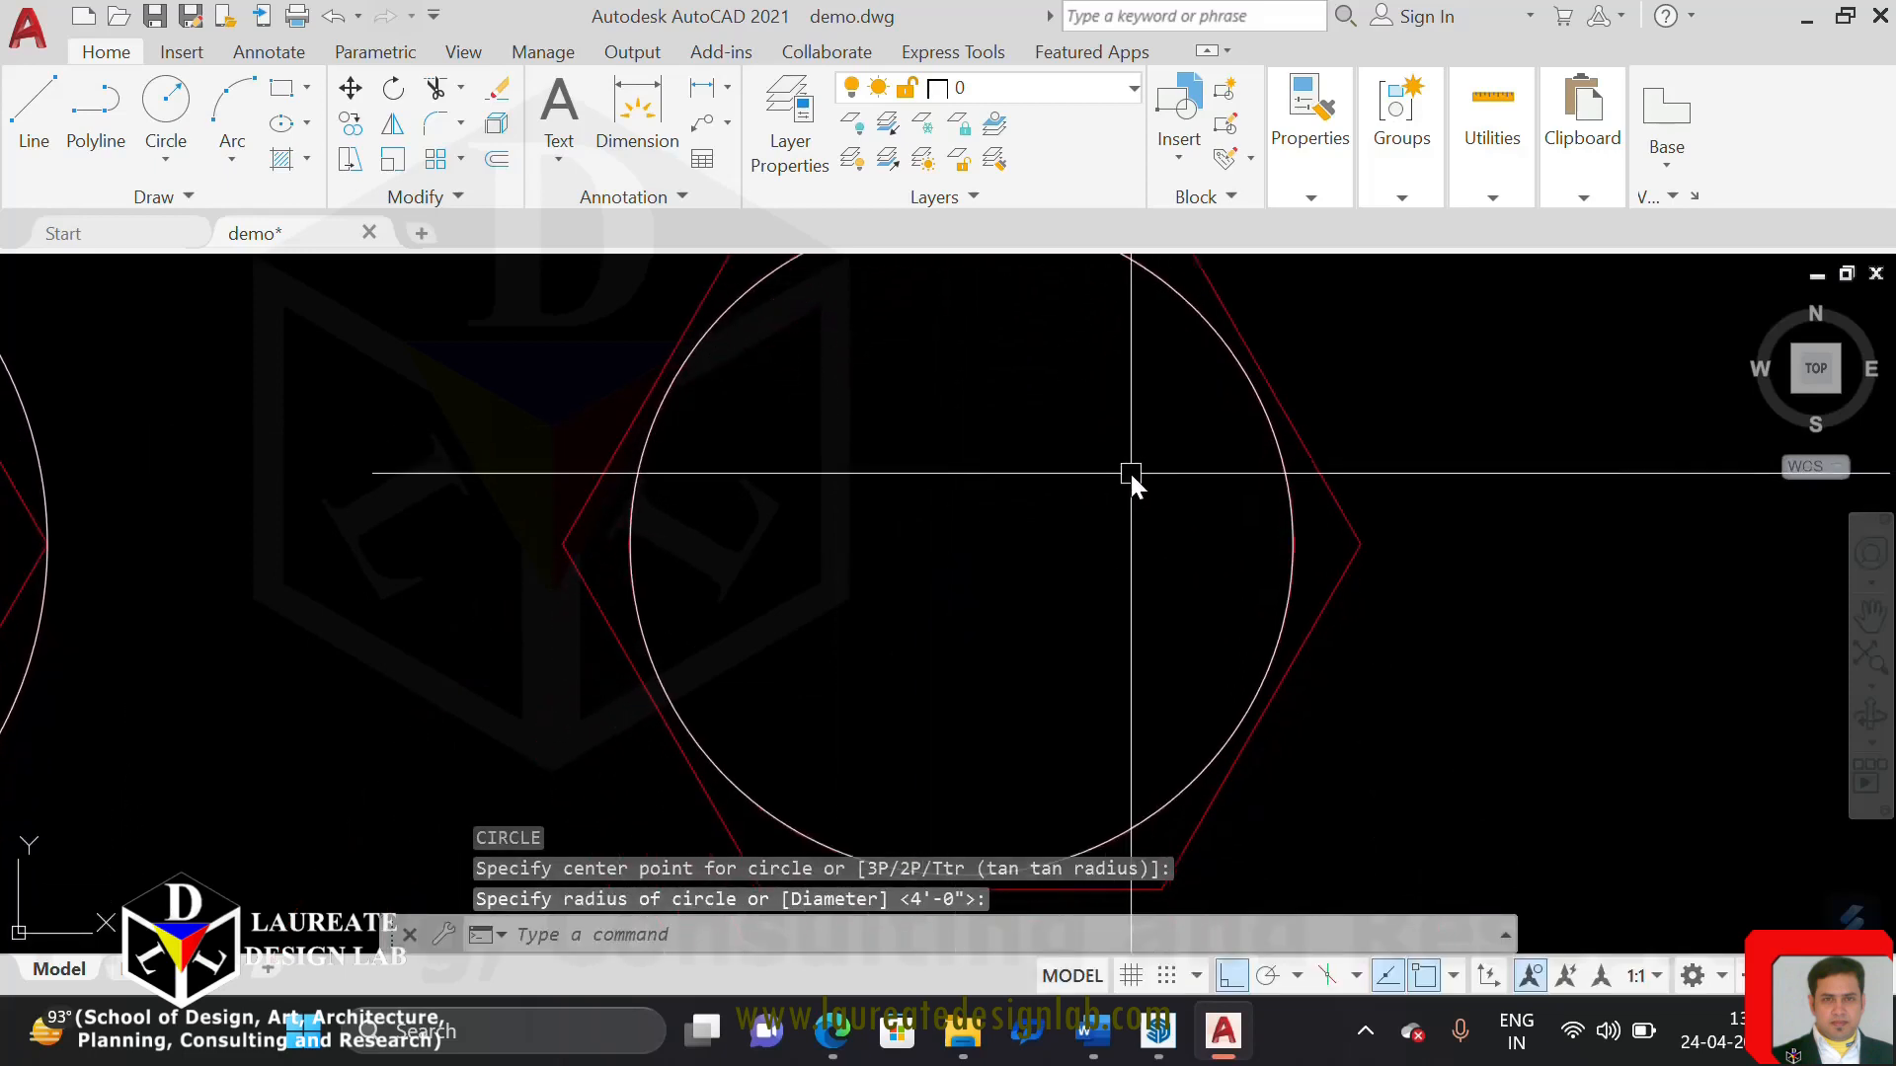
pyautogui.scroll(6, 1218, 709)
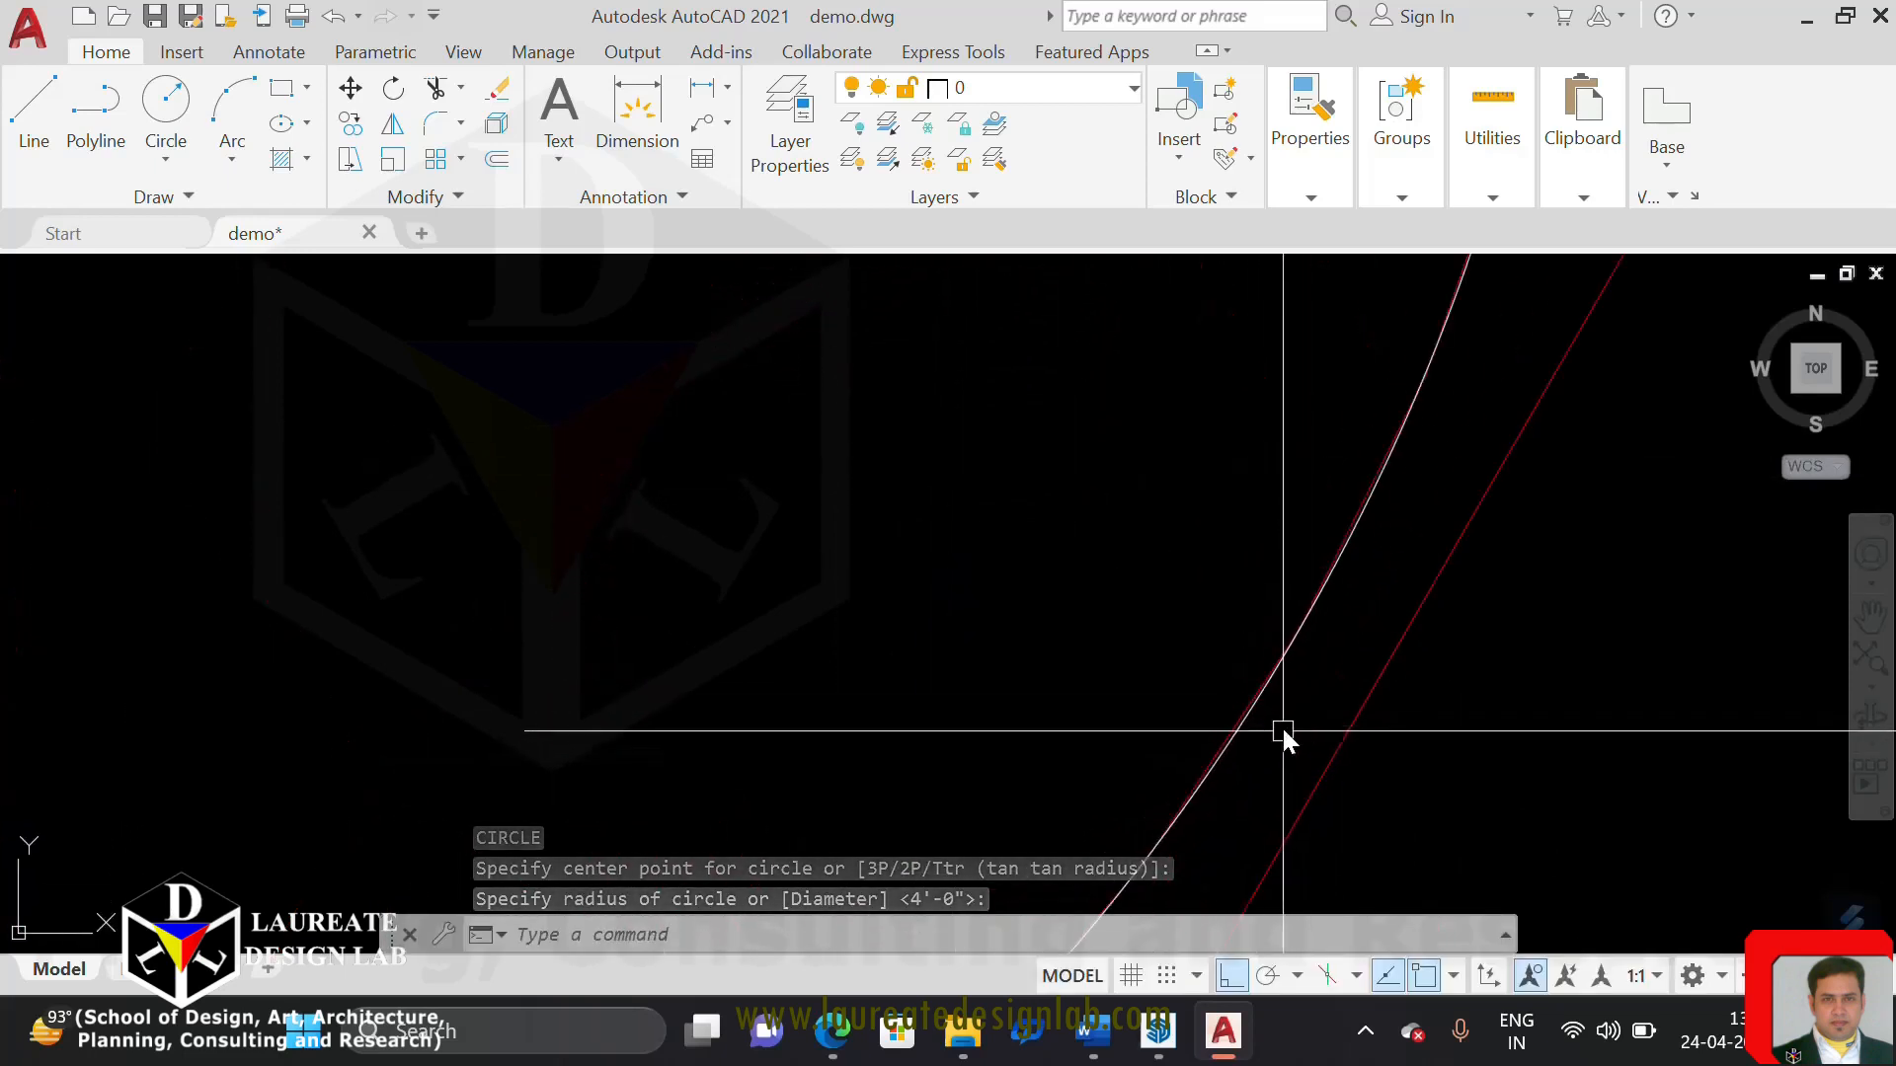
pyautogui.scroll(-5, 1283, 721)
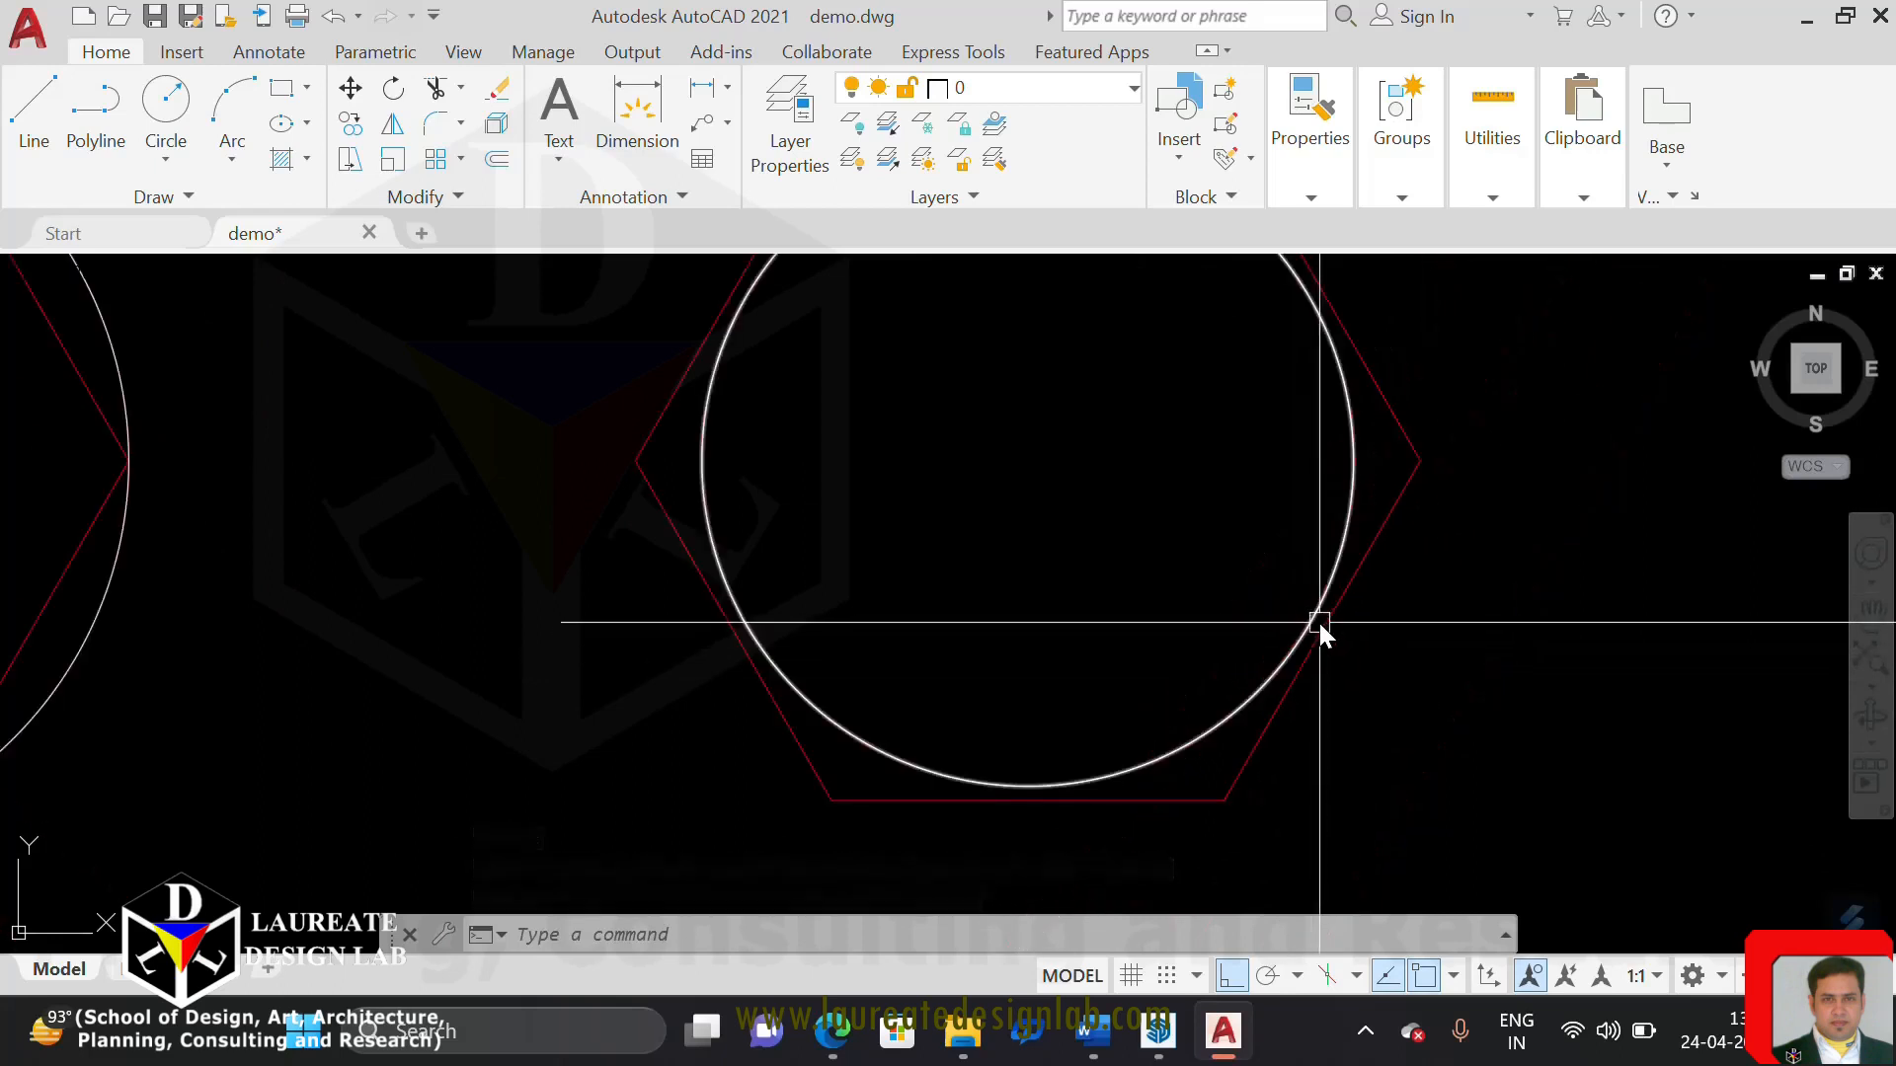
pyautogui.moveTo(1315, 601); pyautogui.dragTo(1396, 854, button='middle')
pyautogui.scroll(2, 1072, 457)
pyautogui.scroll(-6, 1070, 451)
pyautogui.moveTo(1112, 423); pyautogui.dragTo(1129, 652, button='middle')
pyautogui.scroll(4, 1055, 428)
pyautogui.scroll(7, 984, 330)
pyautogui.moveTo(965, 356); pyautogui.dragTo(993, 424, button='middle')
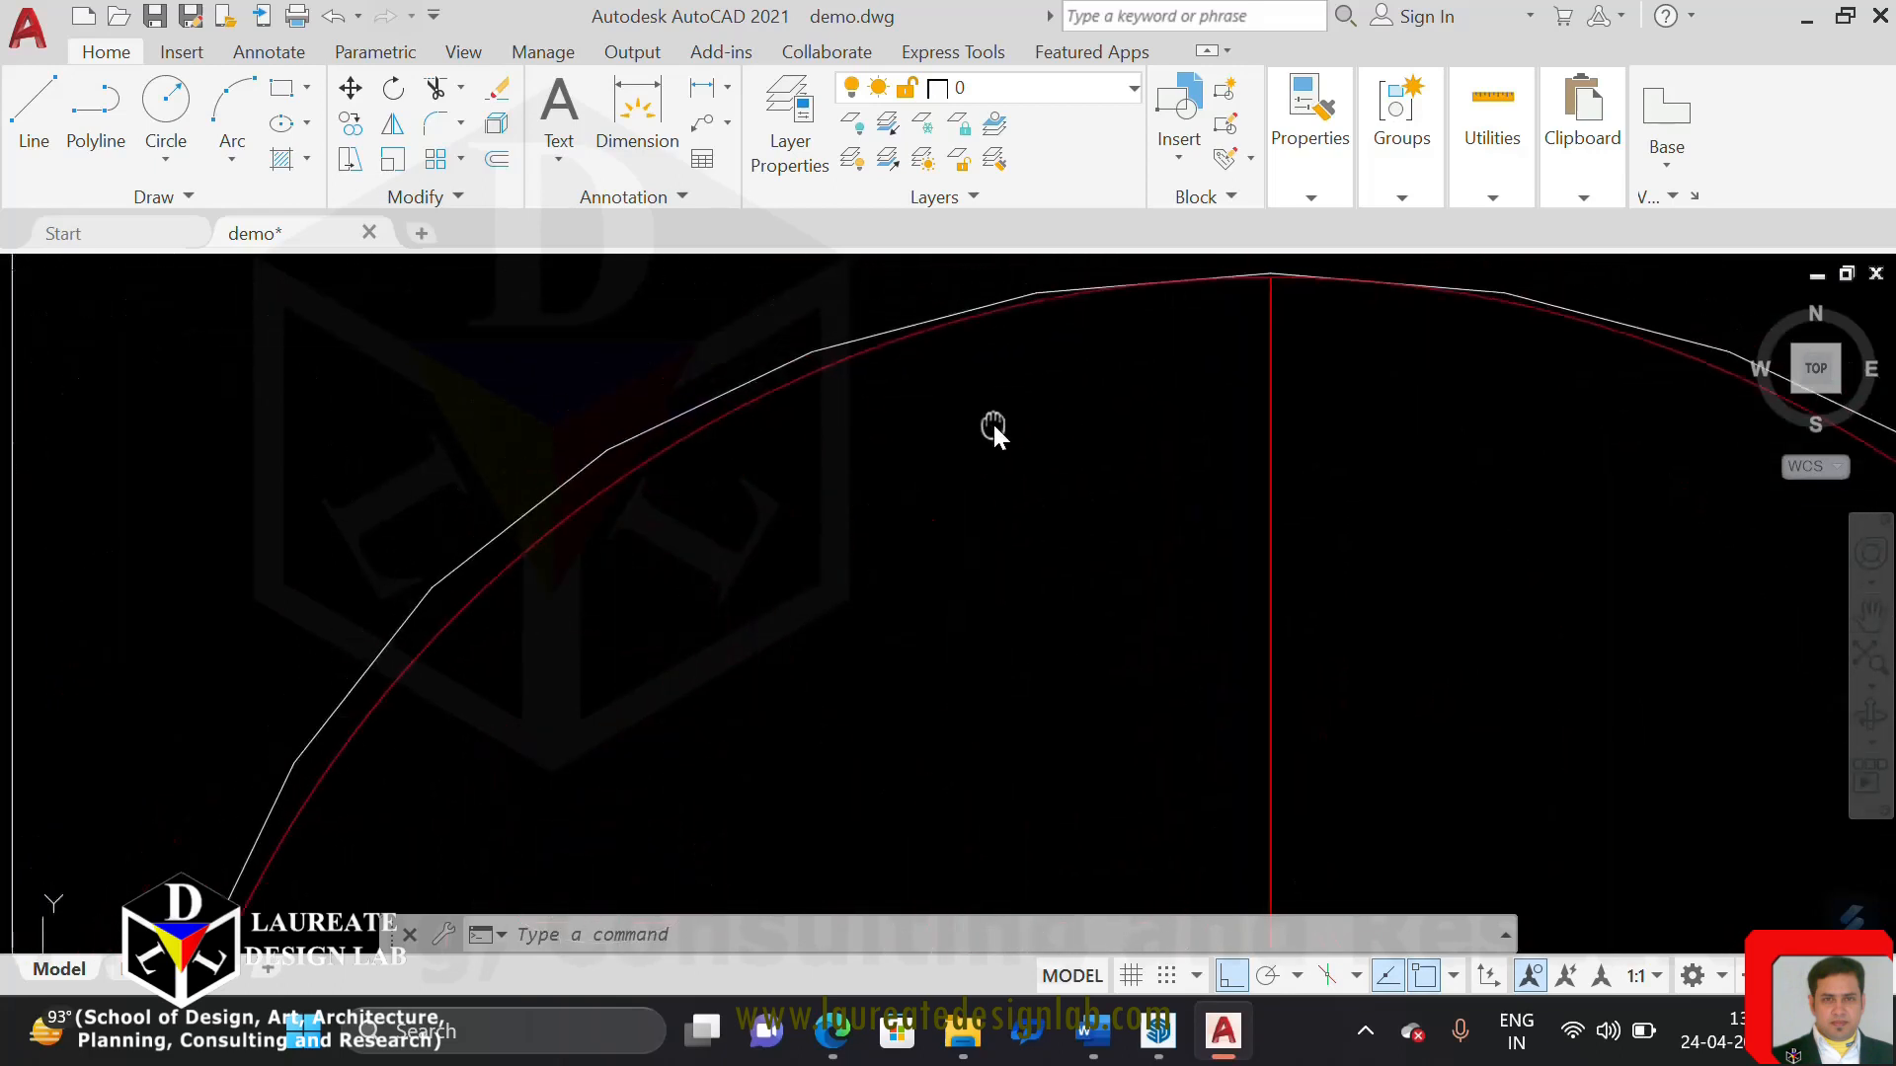
pyautogui.scroll(-6, 897, 507)
pyautogui.scroll(6, 1041, 632)
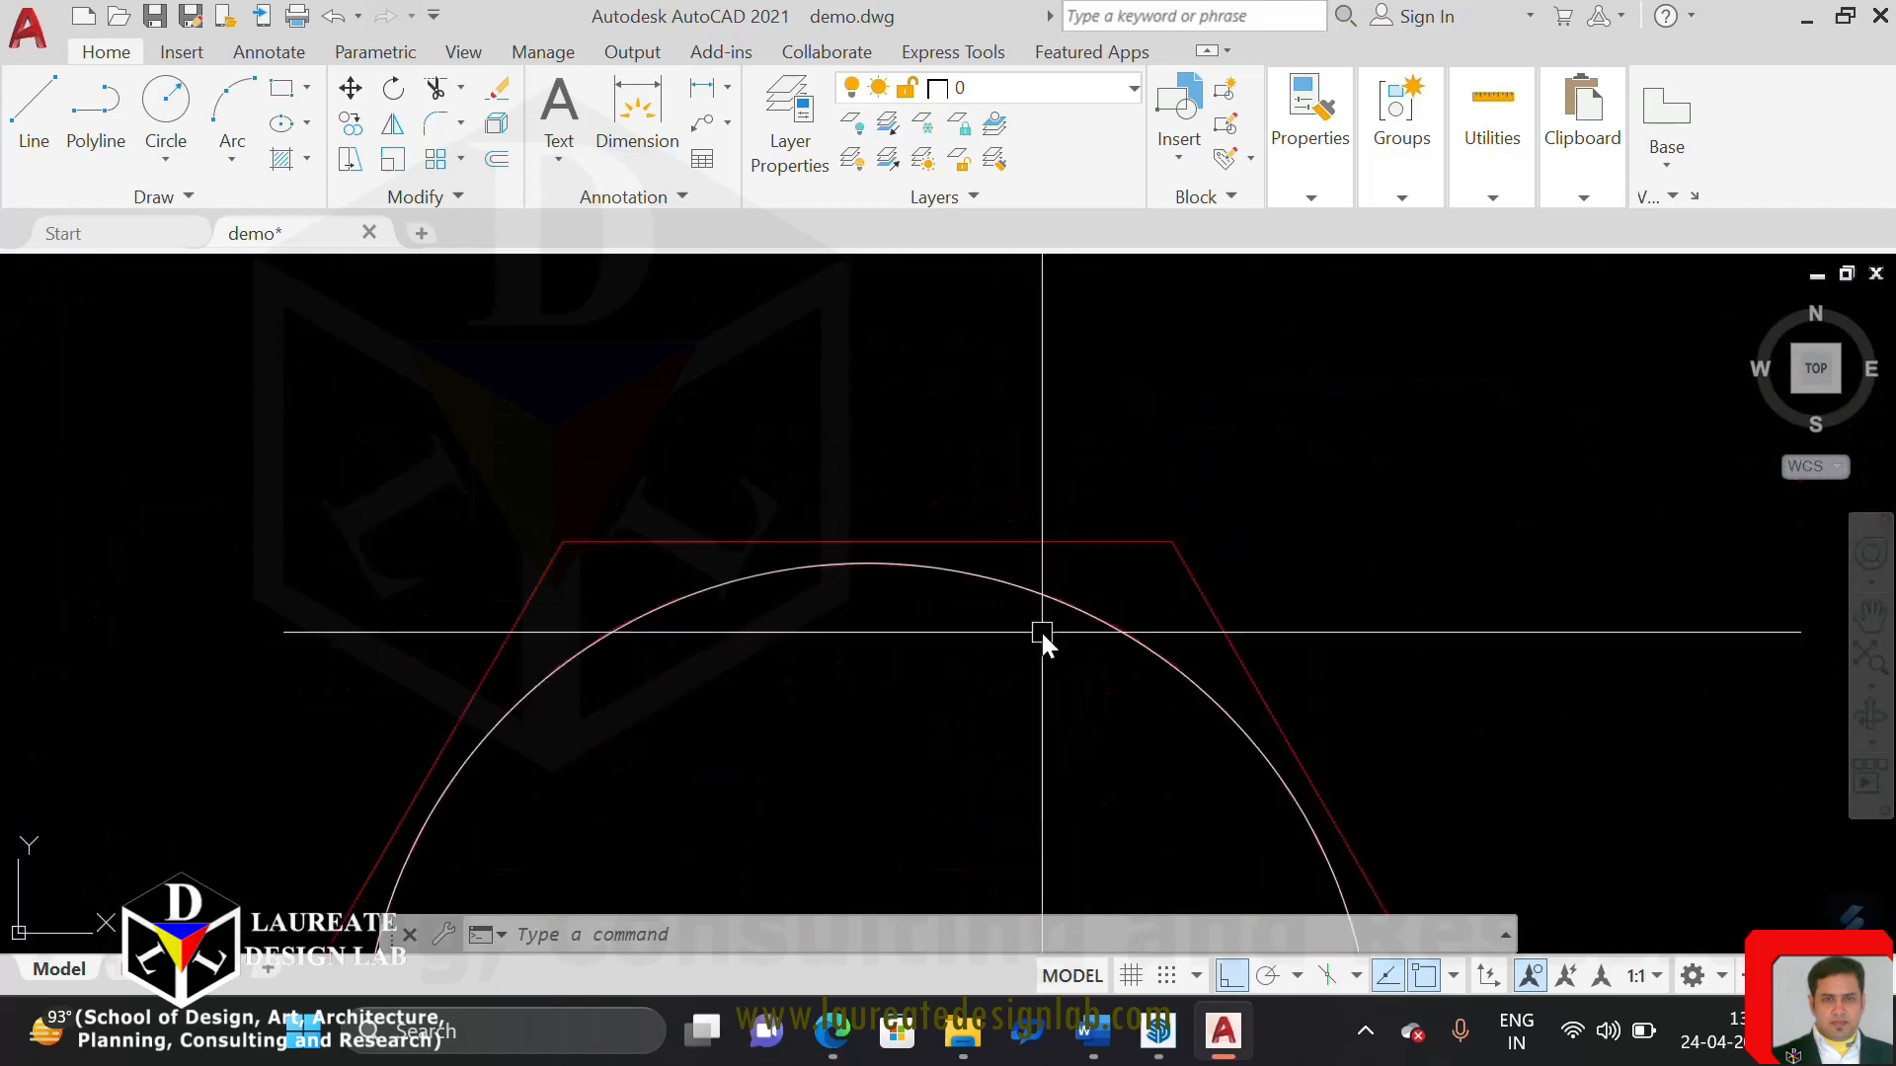
pyautogui.scroll(8, 1041, 632)
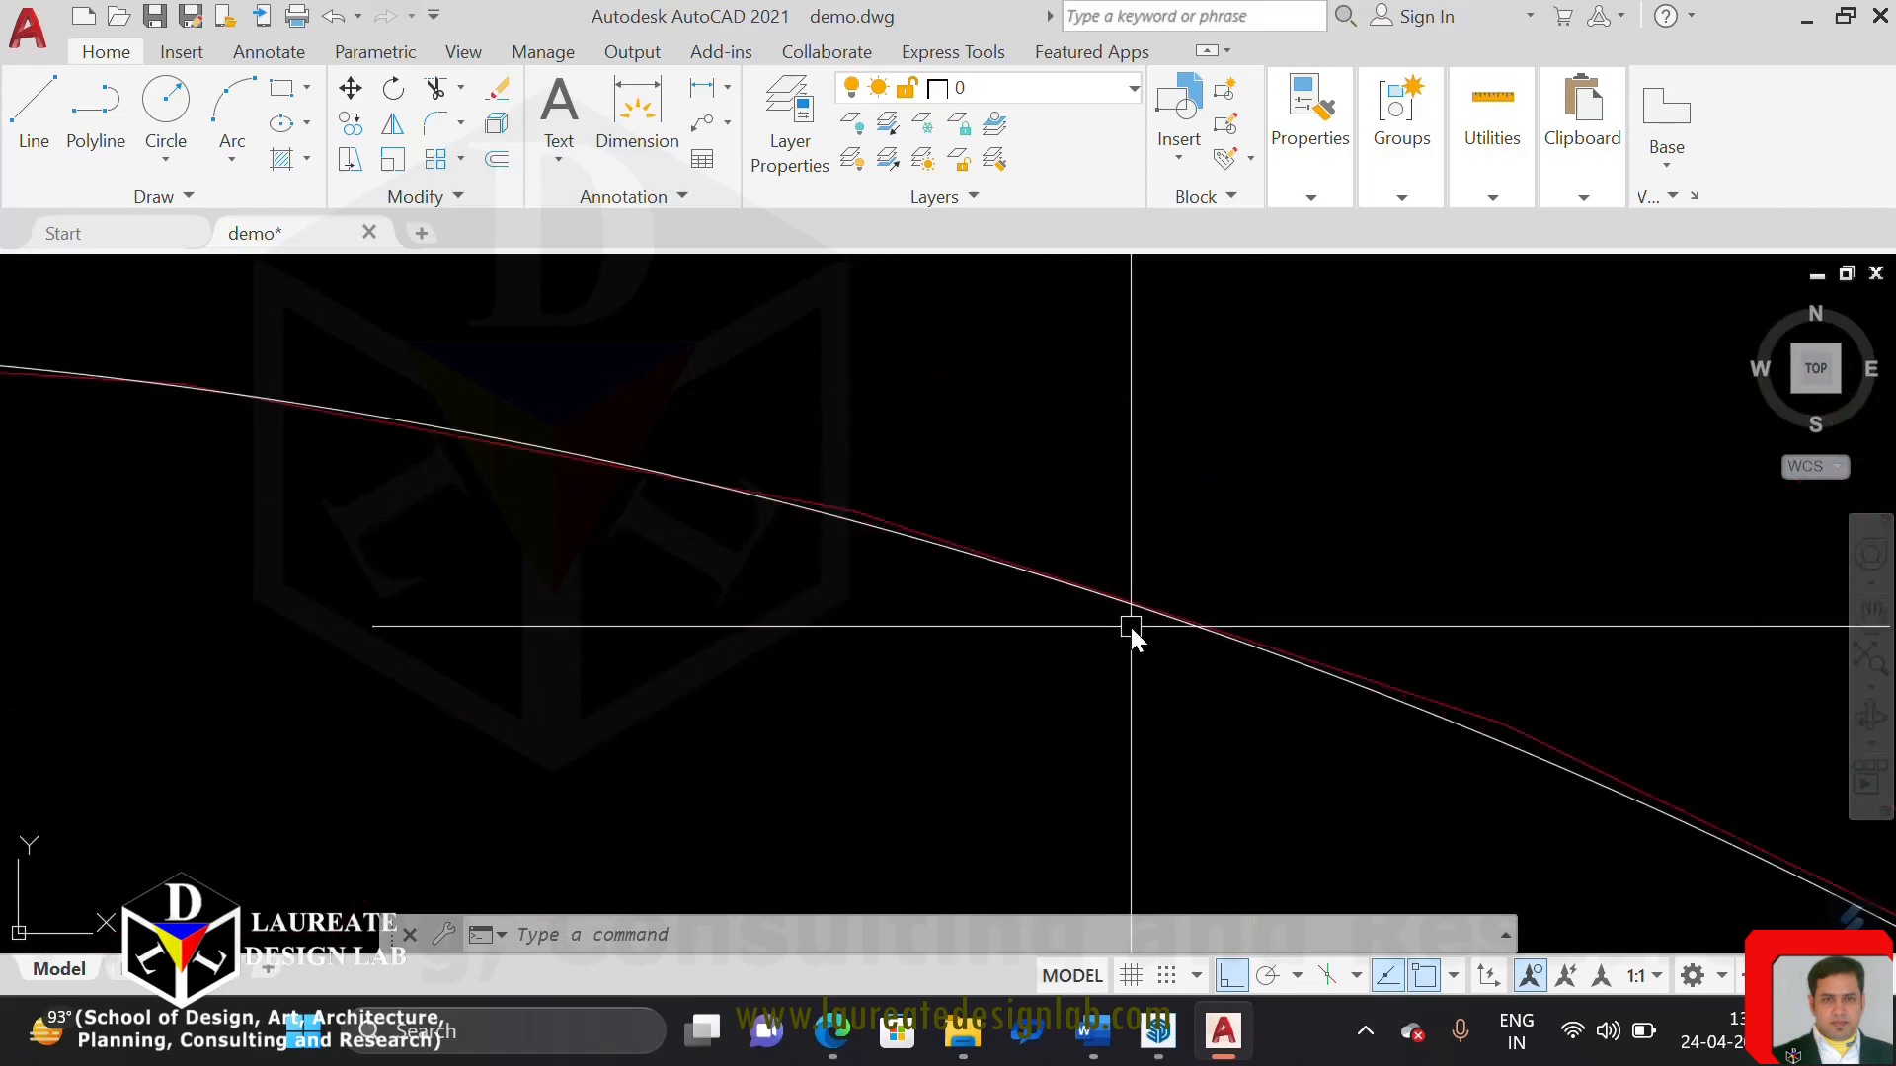
# Compare the left hexagon's Curve Fit result with its true circle up close, and review the squares above it
pyautogui.scroll(-6, 1130, 626)
pyautogui.scroll(8, 796, 568)
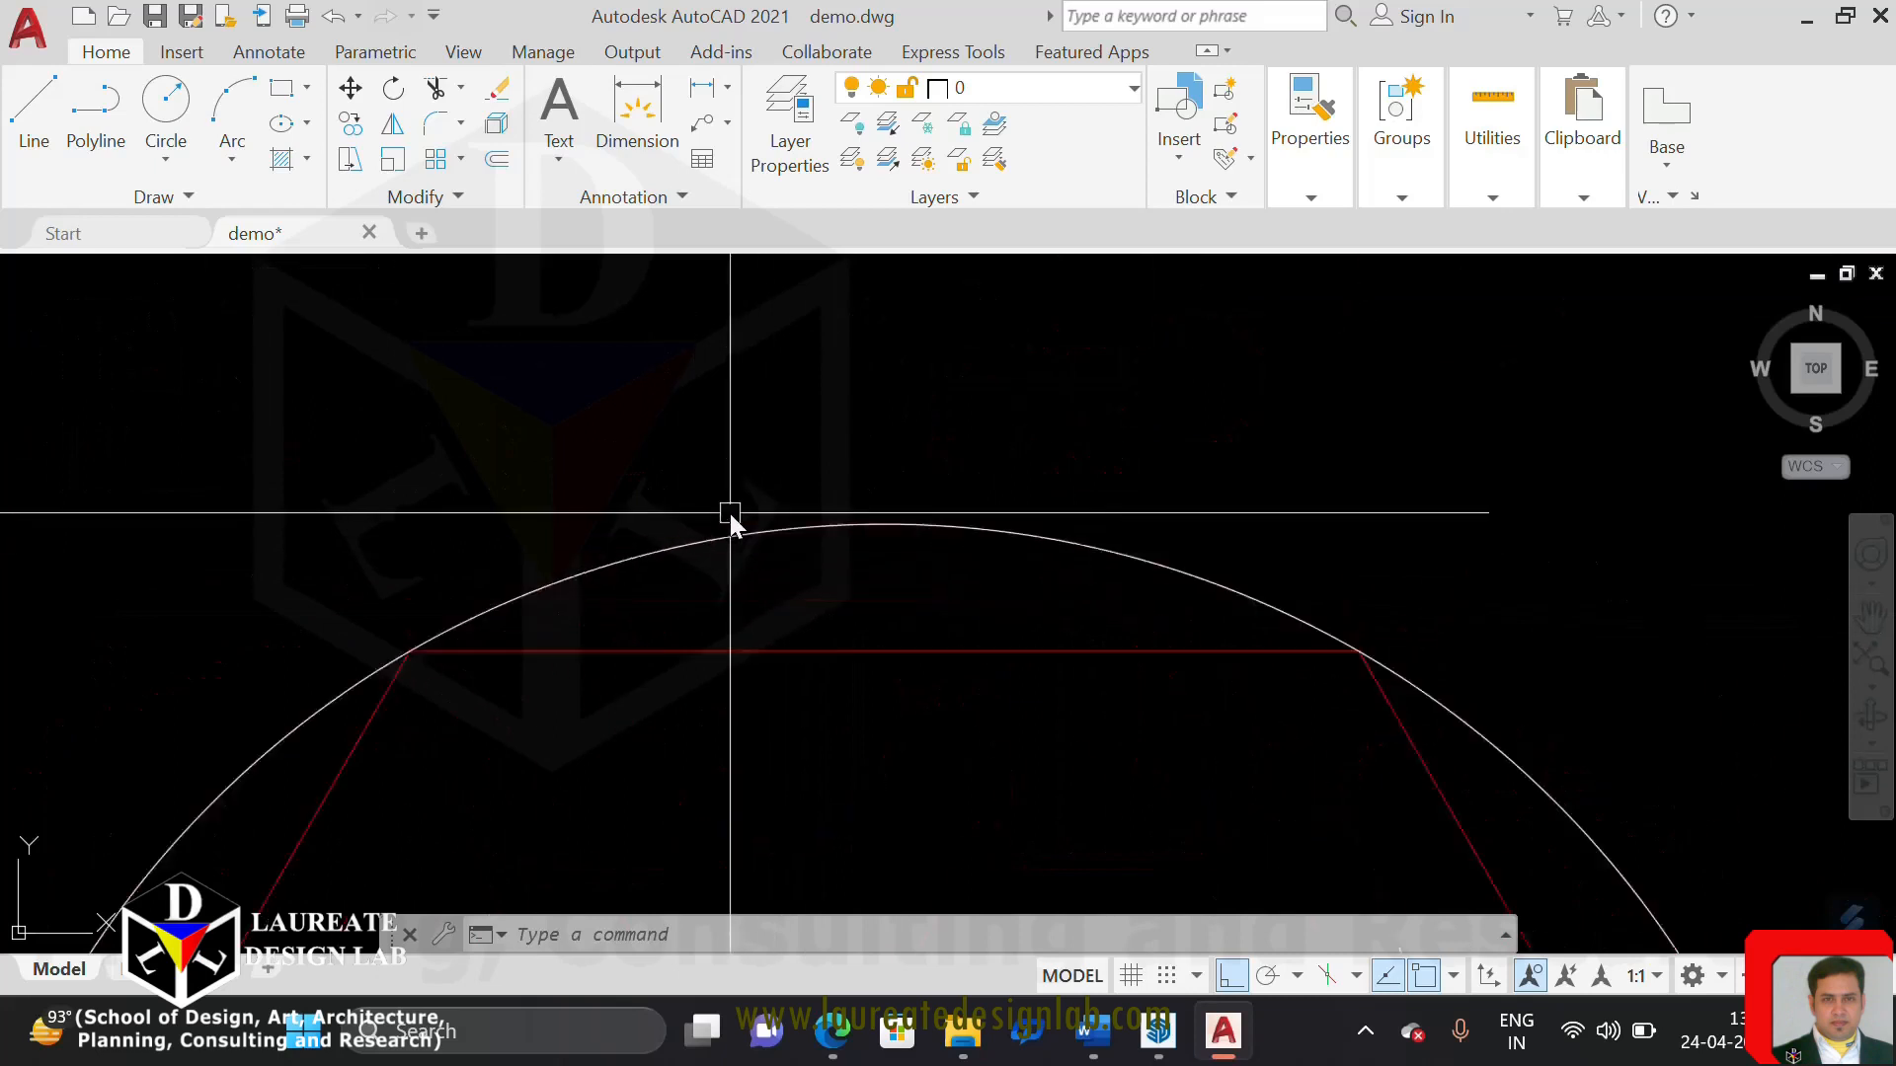
pyautogui.scroll(8, 731, 514)
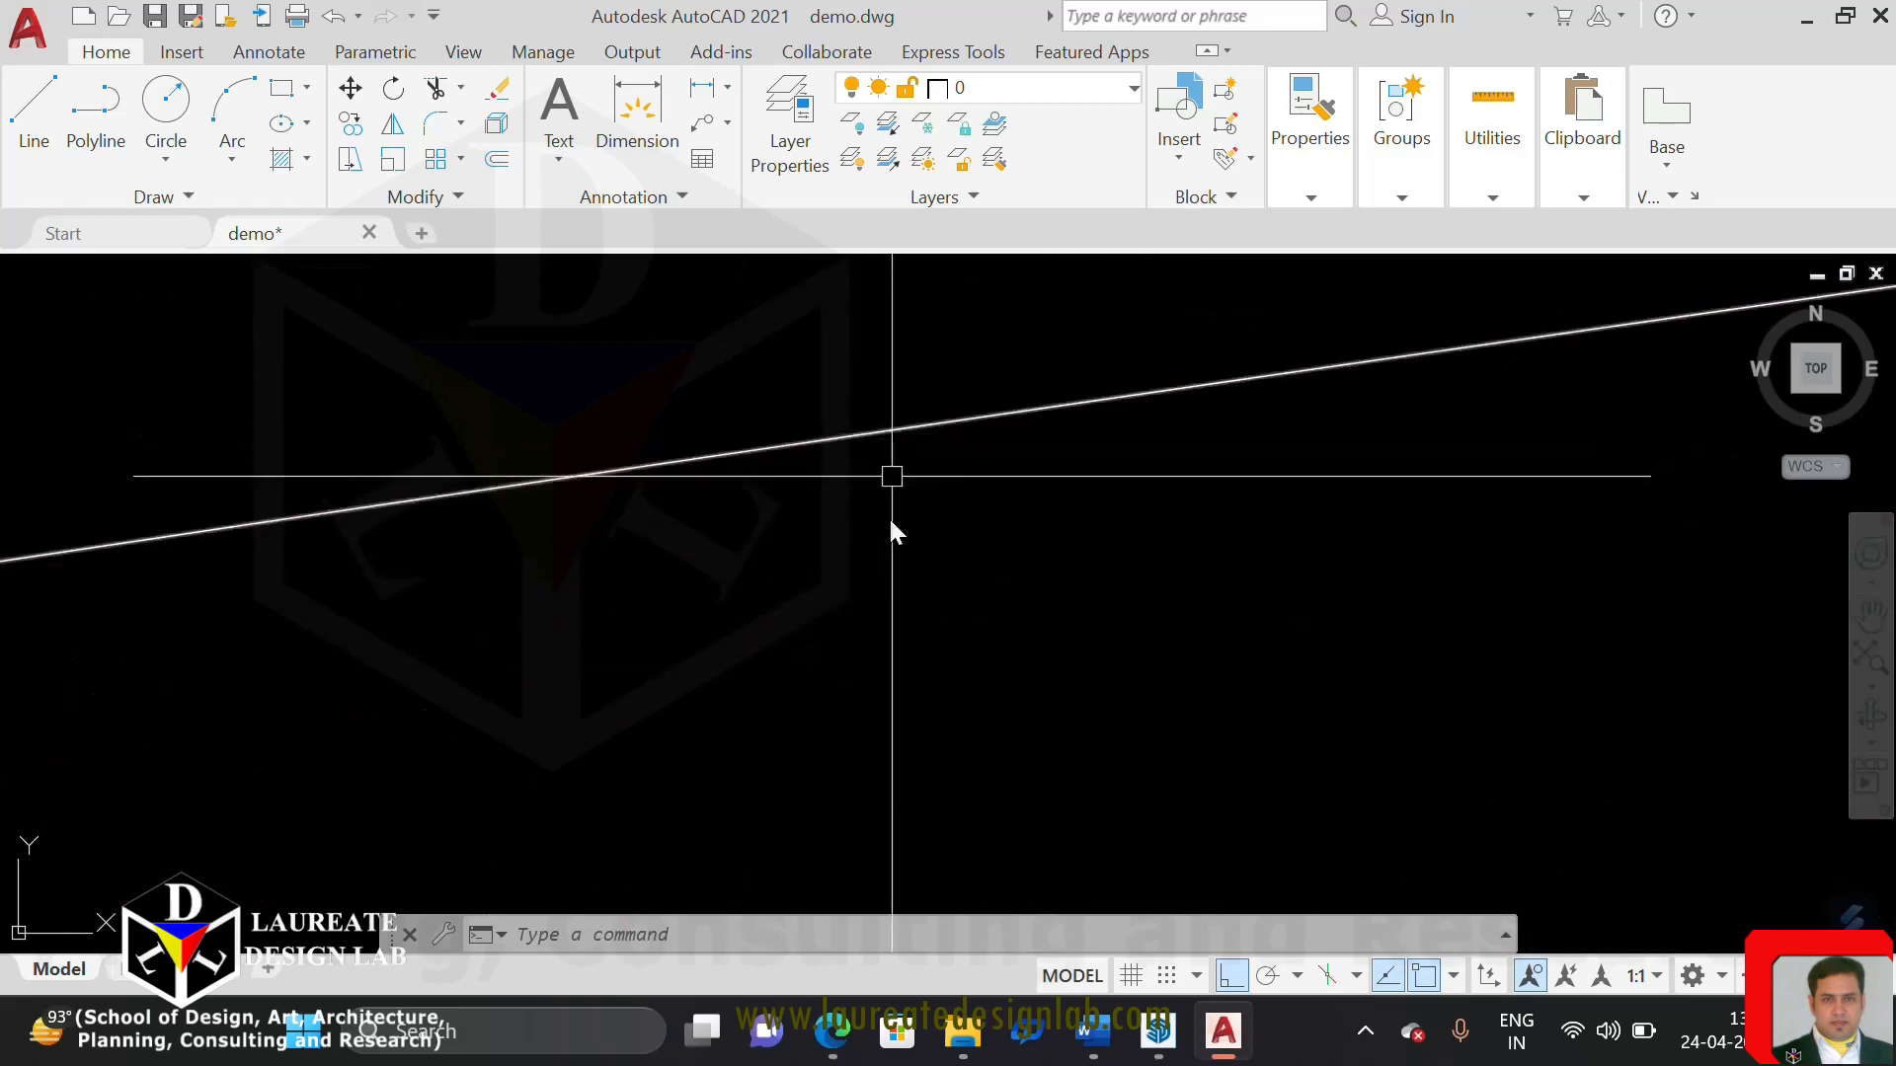
pyautogui.scroll(-6, 850, 533)
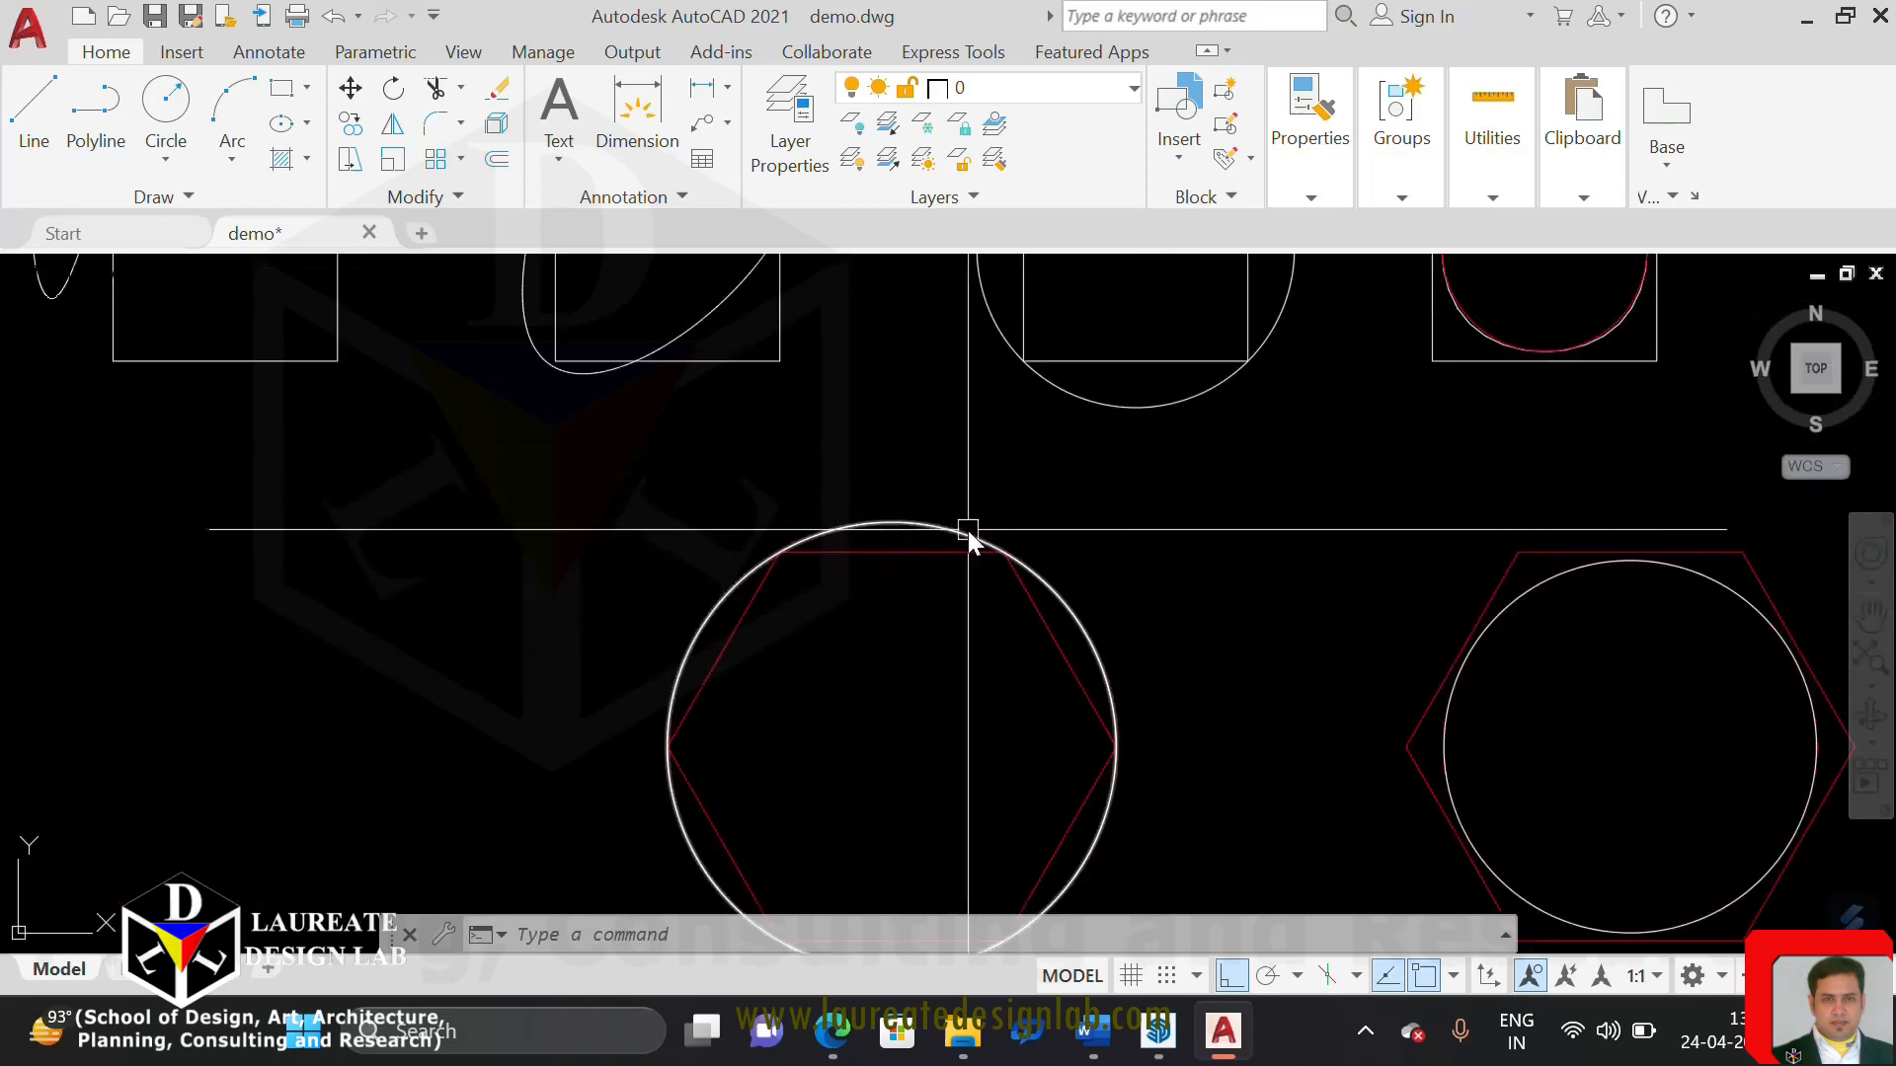
pyautogui.scroll(6, 967, 531)
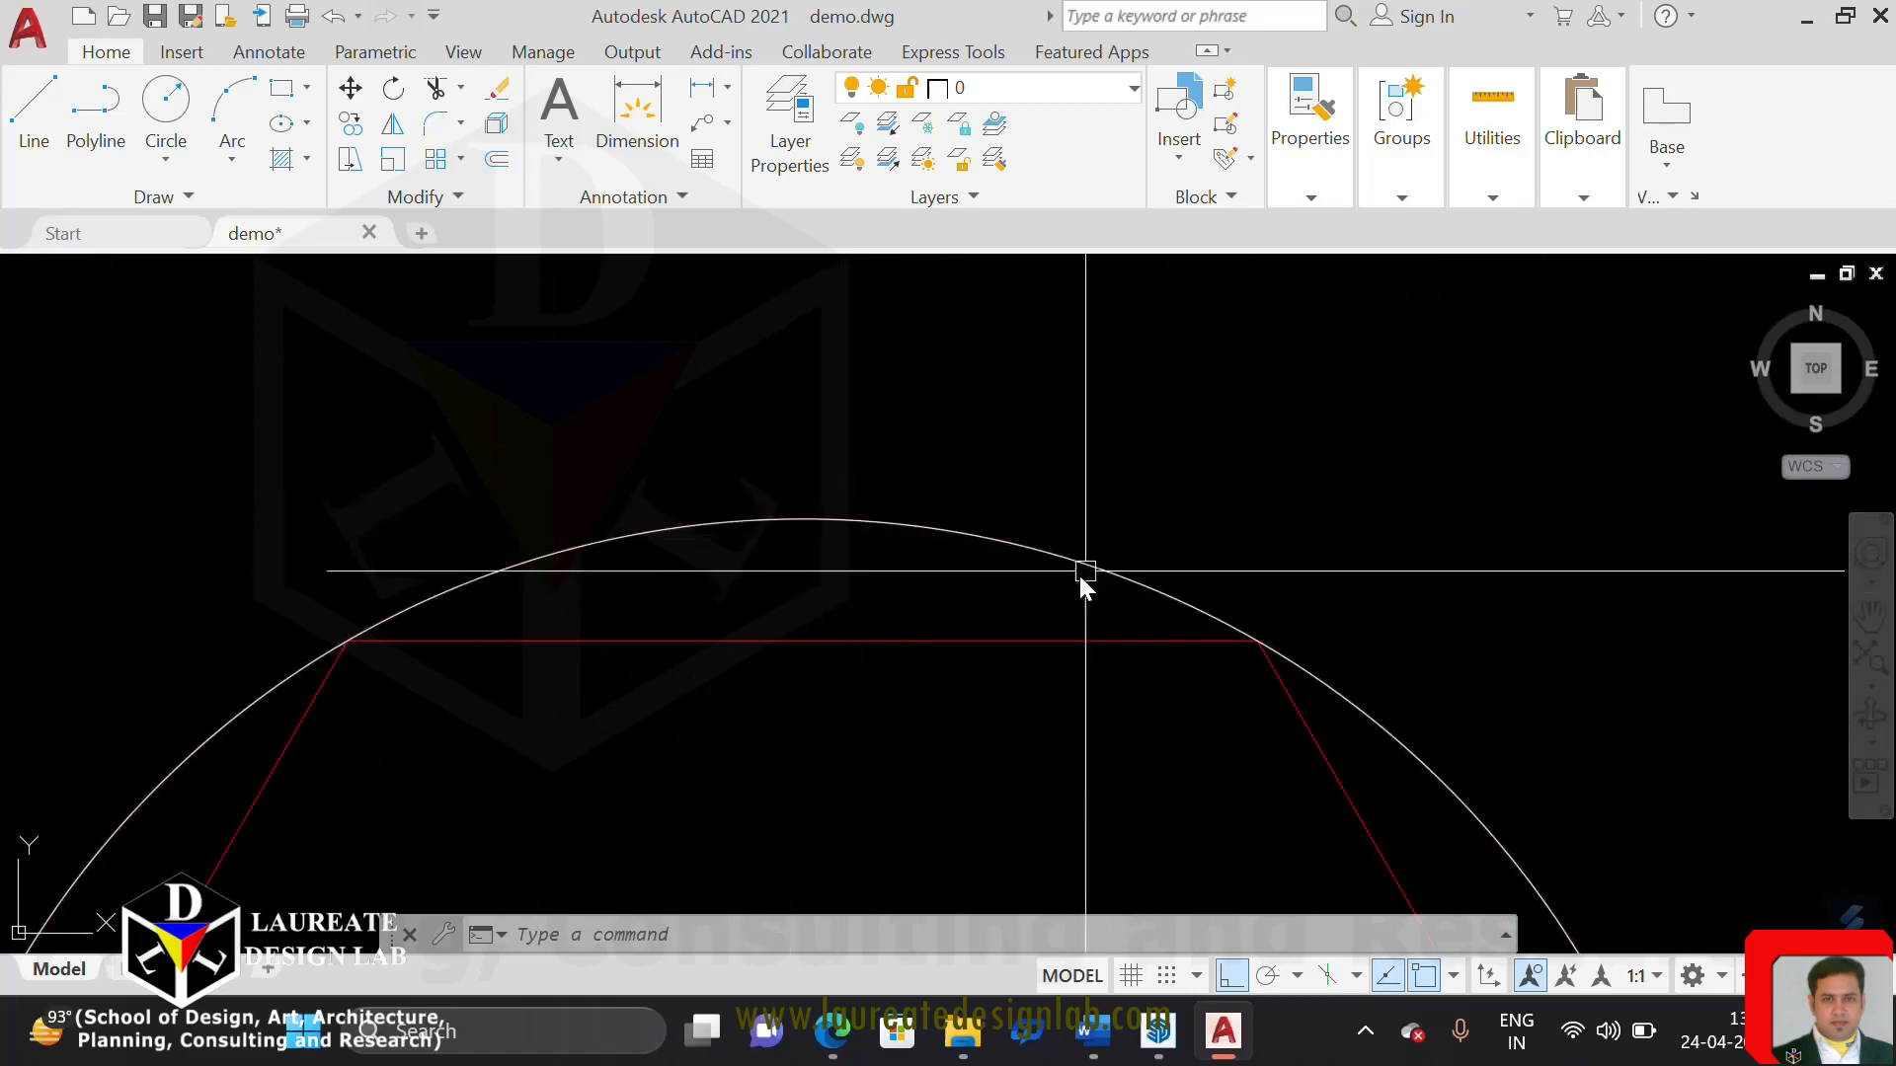
pyautogui.scroll(-4, 1054, 558)
pyautogui.moveTo(1087, 523); pyautogui.dragTo(961, 894, button='middle')
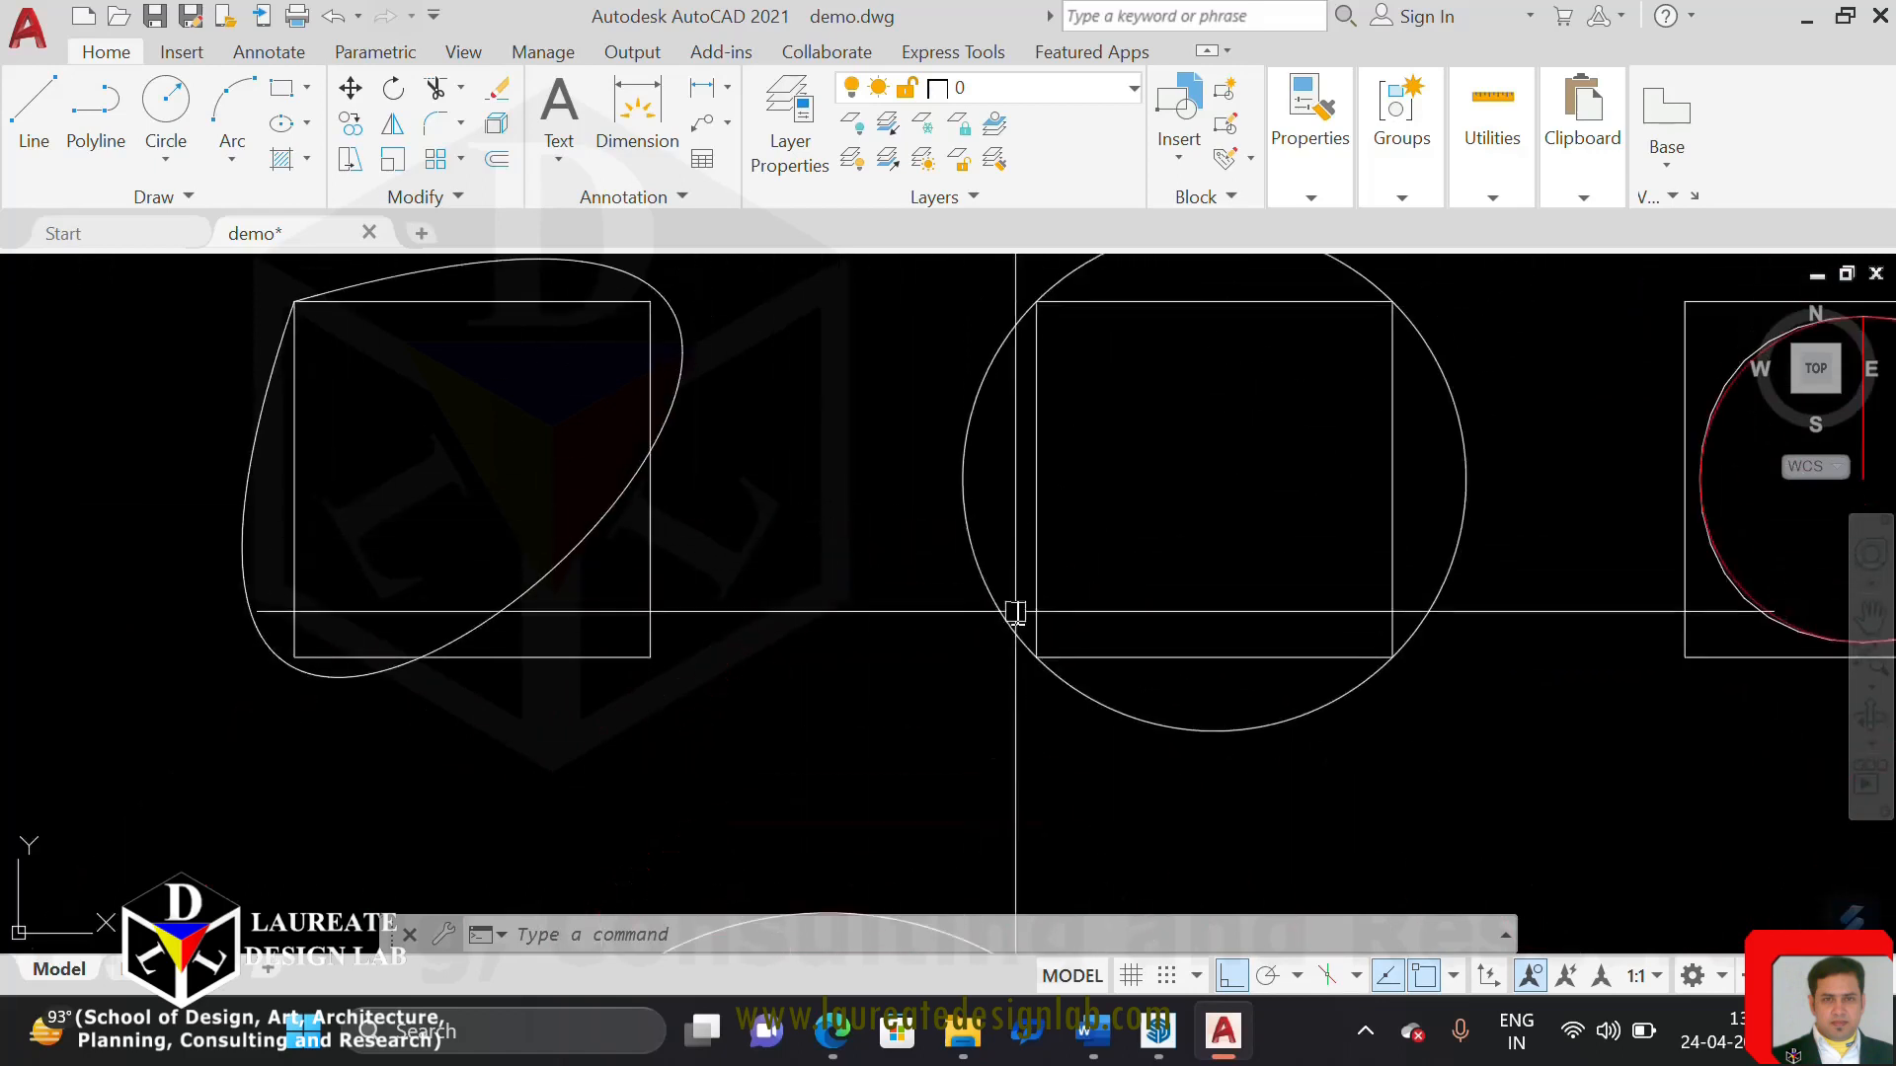
pyautogui.scroll(-6, 964, 529)
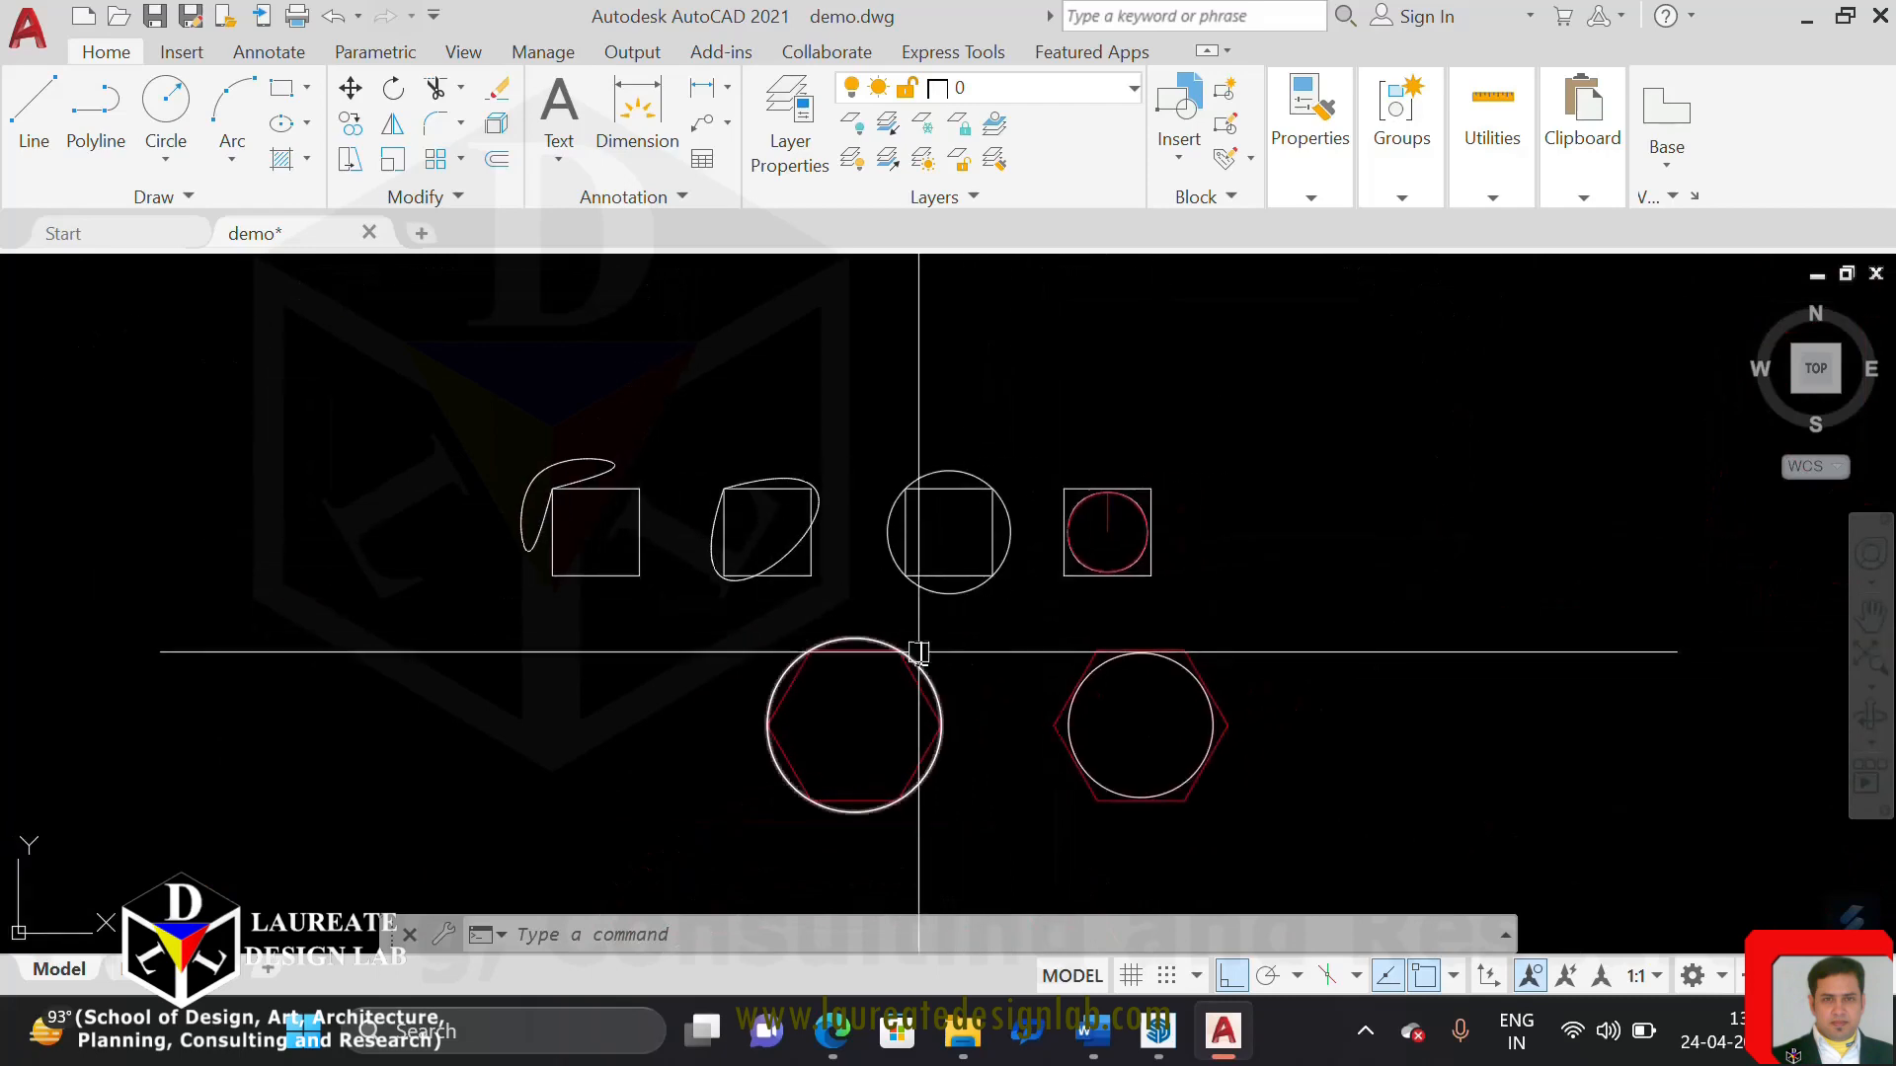
# Review the Curve Fit, Spline Fit and Decurve options available for the left hexagon's polyline
pyautogui.scroll(3, 919, 651)
pyautogui.click(818, 616)
pyautogui.rightClick(821, 617)
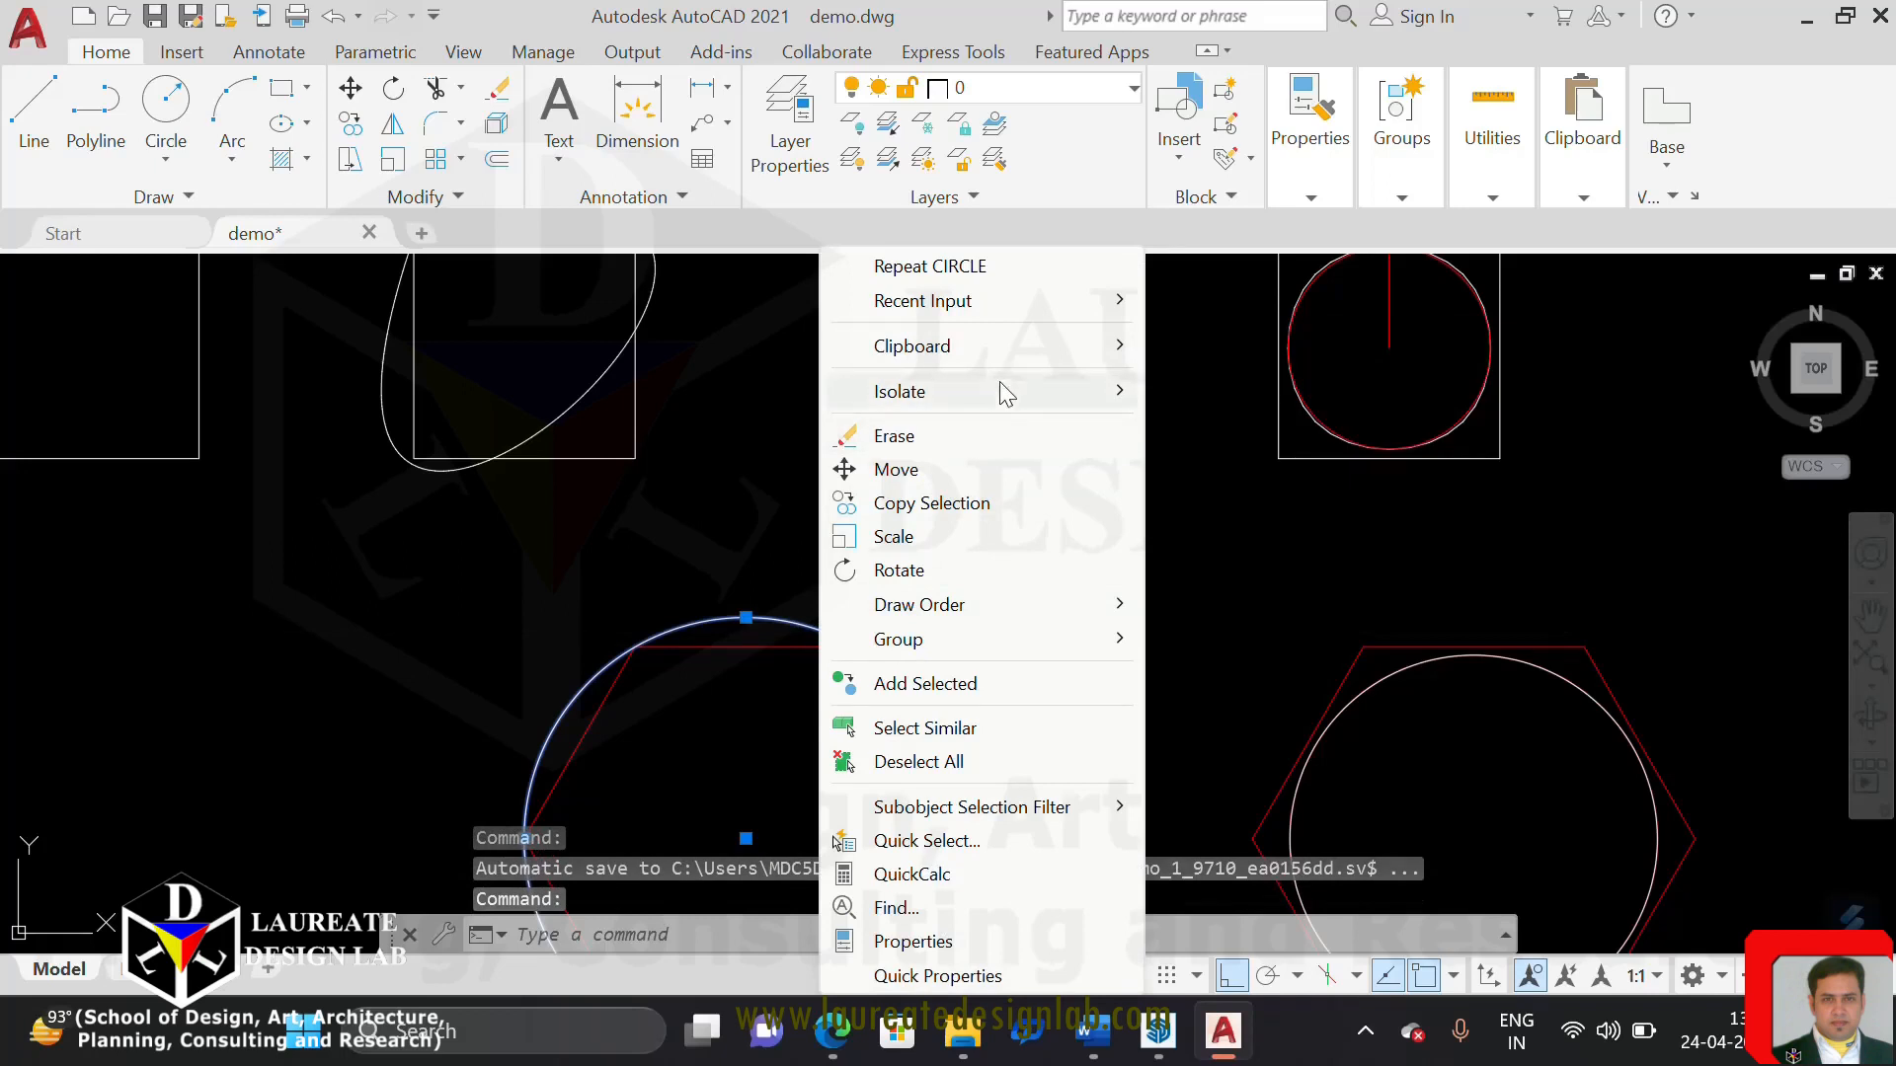
pyautogui.press('Escape')
pyautogui.press('Escape')
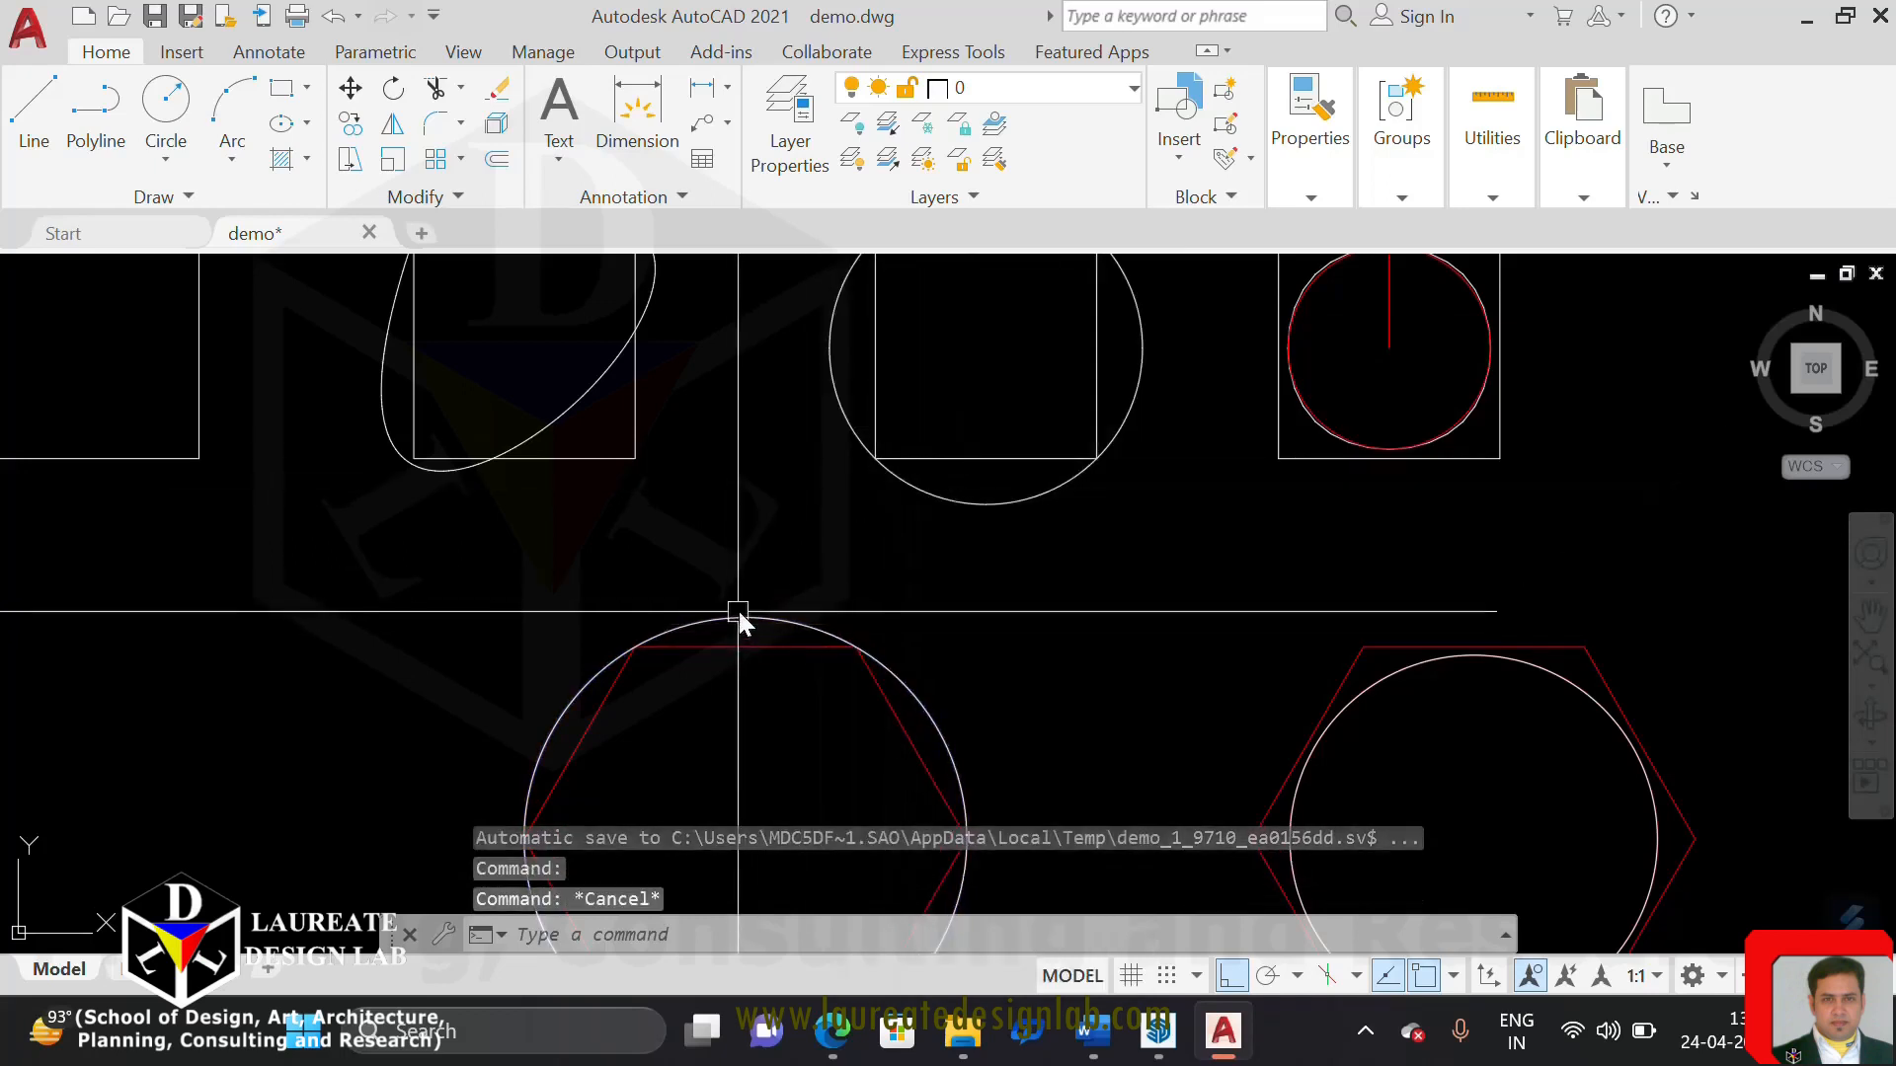
pyautogui.click(741, 644)
pyautogui.rightClick(742, 640)
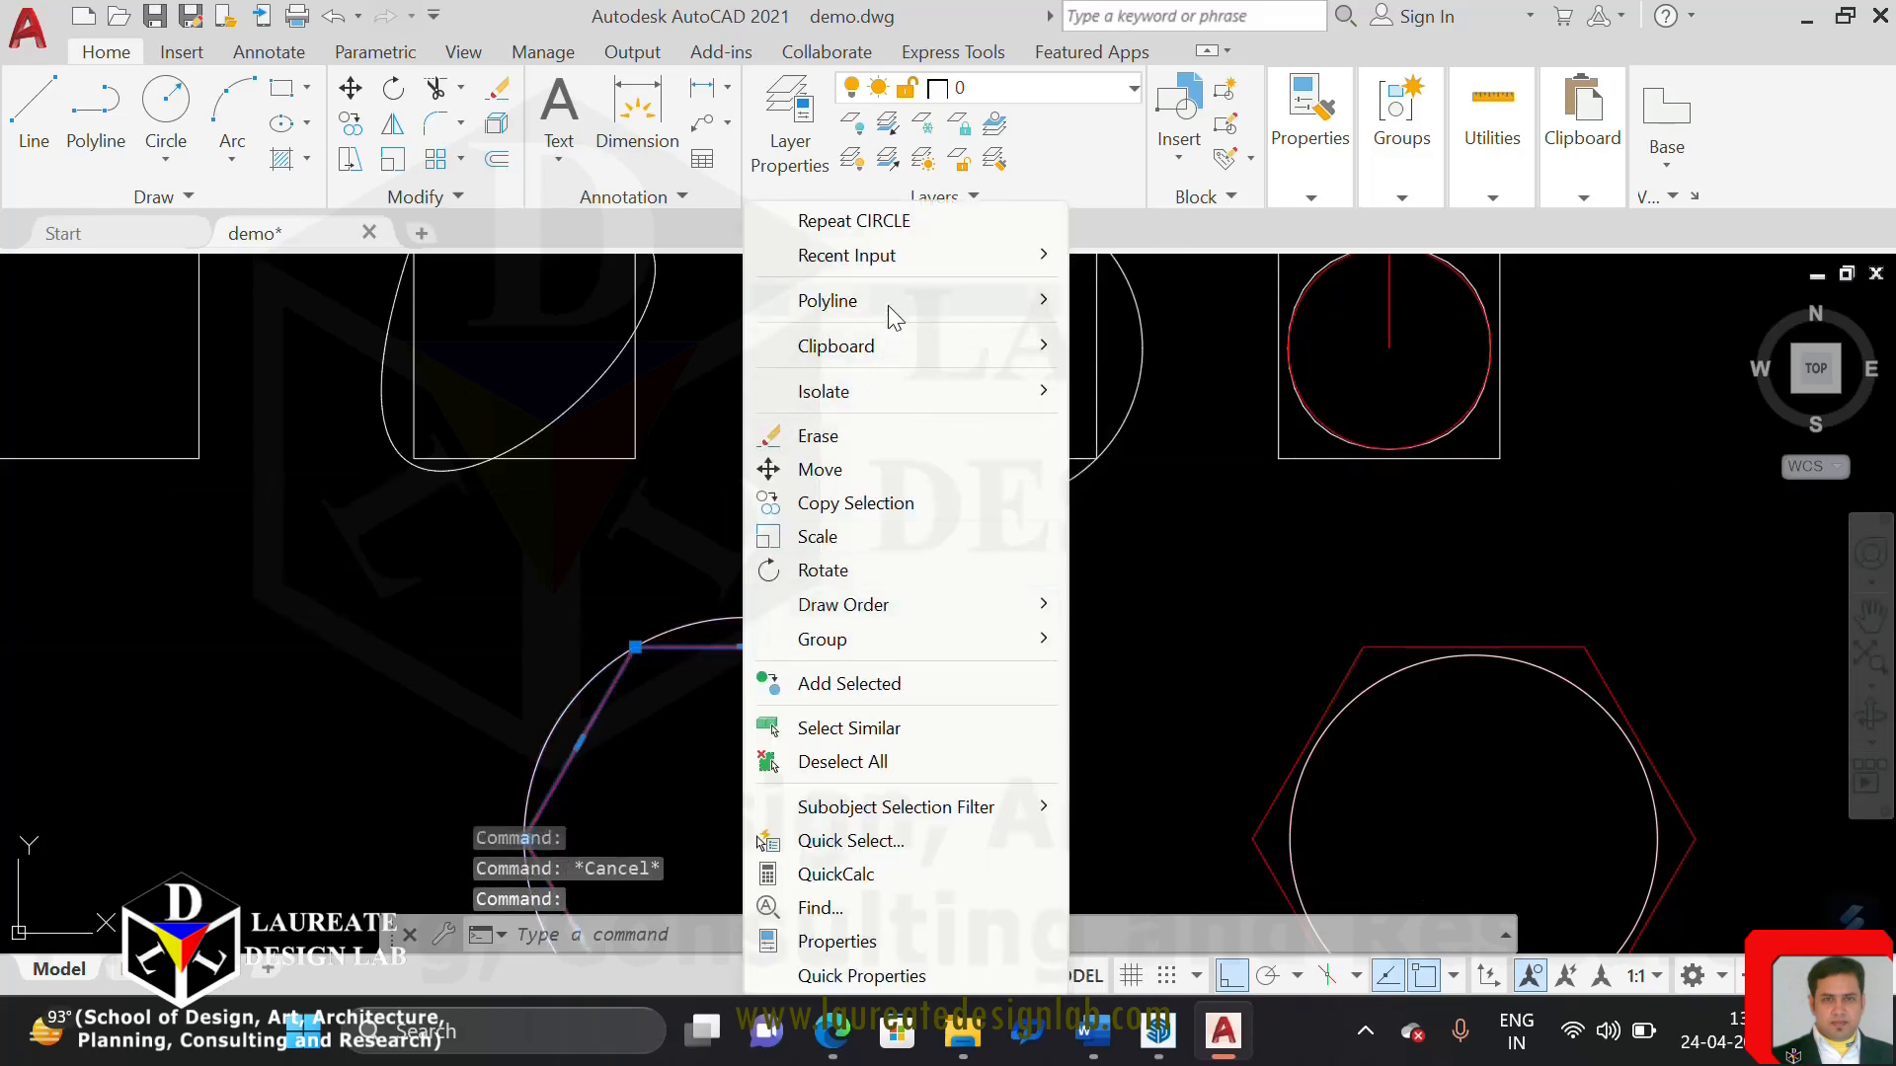
pyautogui.moveTo(889, 300)
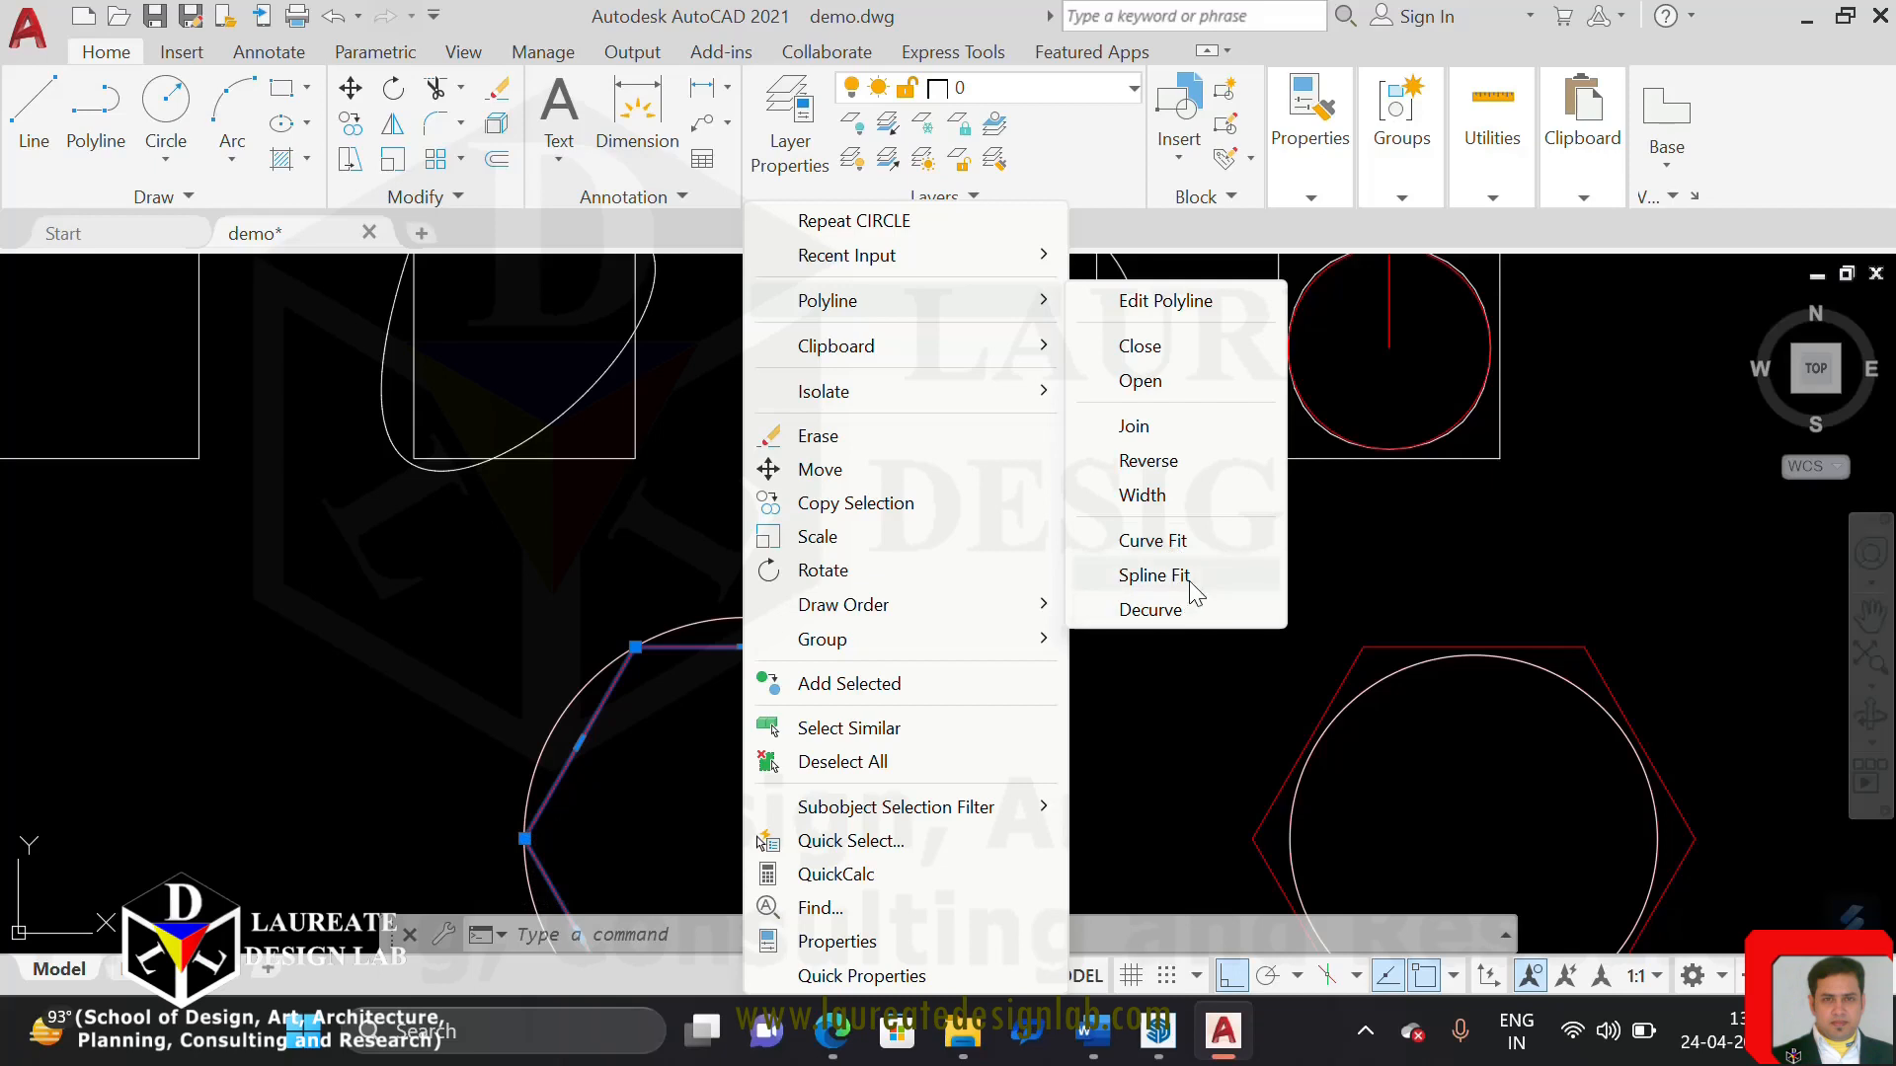
pyautogui.click(1288, 633)
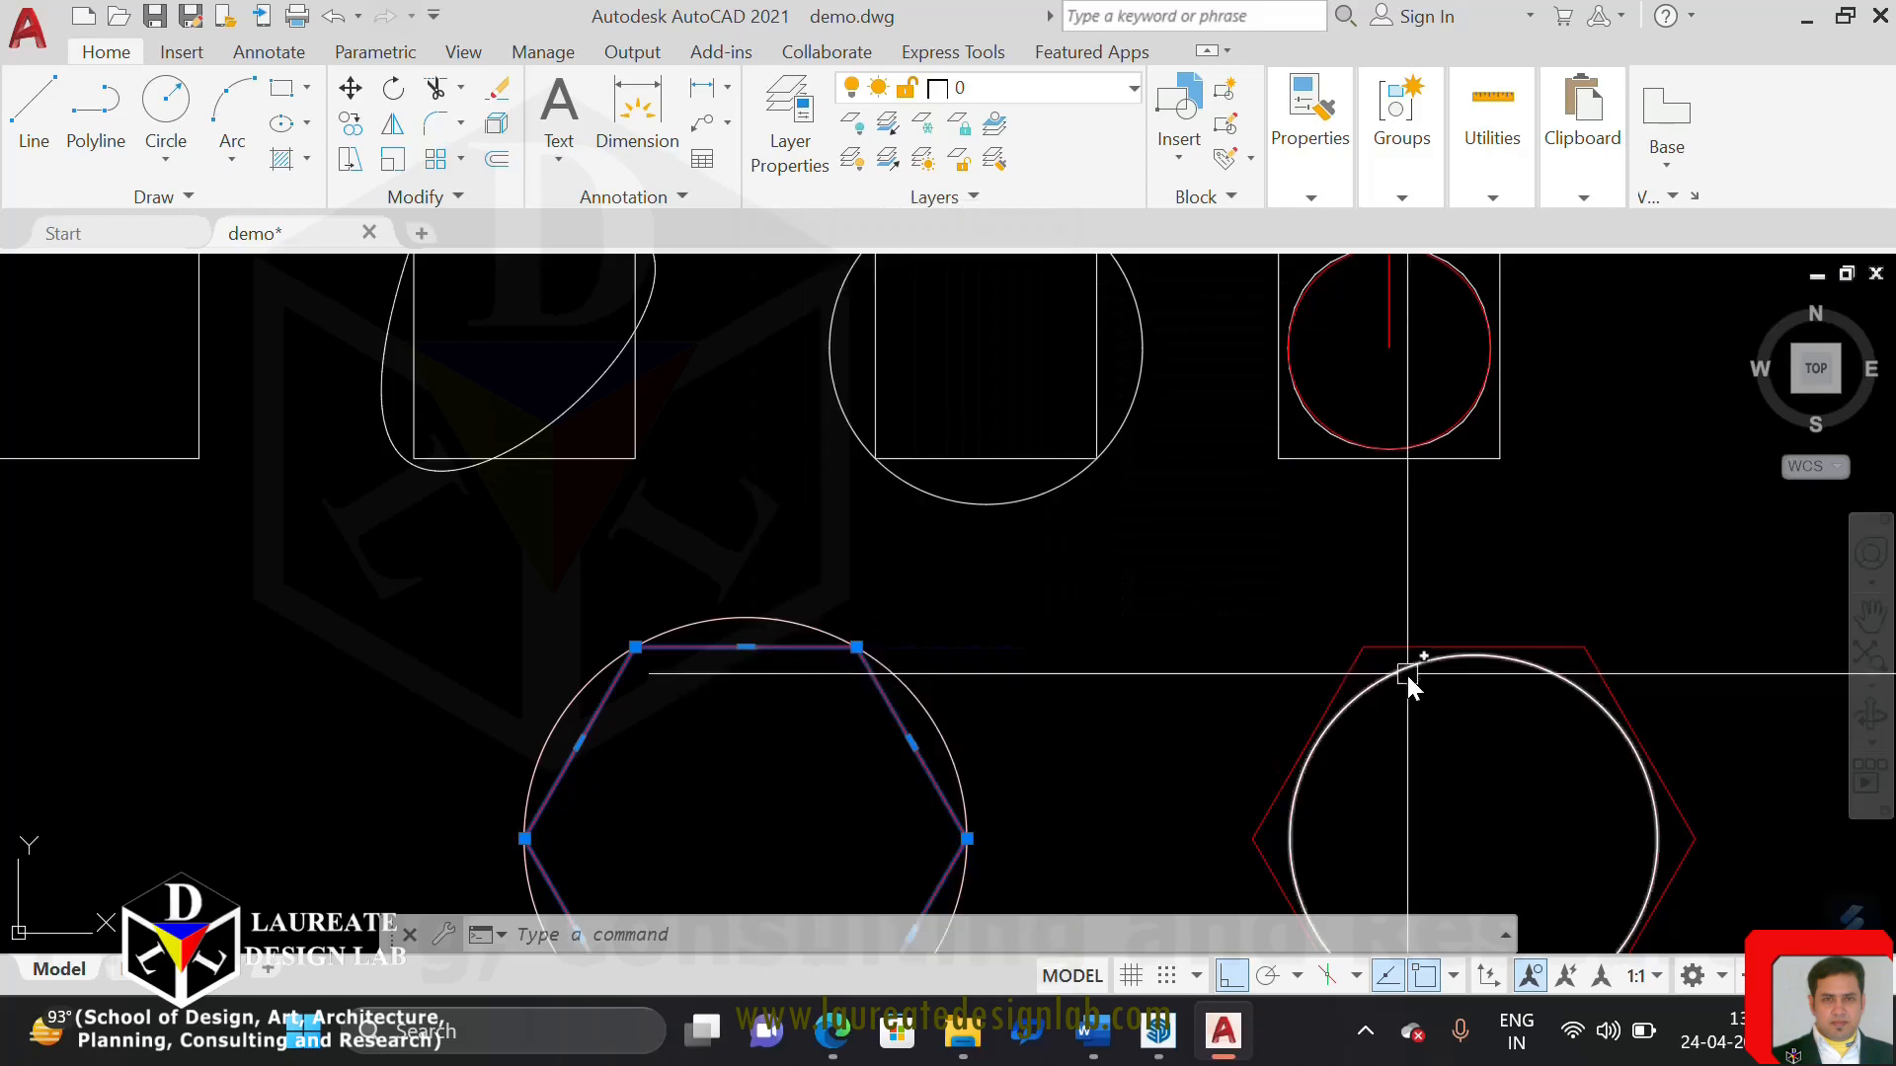
# Examine the rightmost square's spline-fit segments against the red true circle at close range
pyautogui.moveTo(1408, 673); pyautogui.dragTo(1145, 657, button='middle')
pyautogui.moveTo(1111, 520)
pyautogui.mouseDown(button='middle')
pyautogui.moveTo(1039, 441)
pyautogui.moveTo(1034, 346)
pyautogui.moveTo(1009, 590)
pyautogui.mouseUp(button='middle')
pyautogui.scroll(8, 1041, 500)
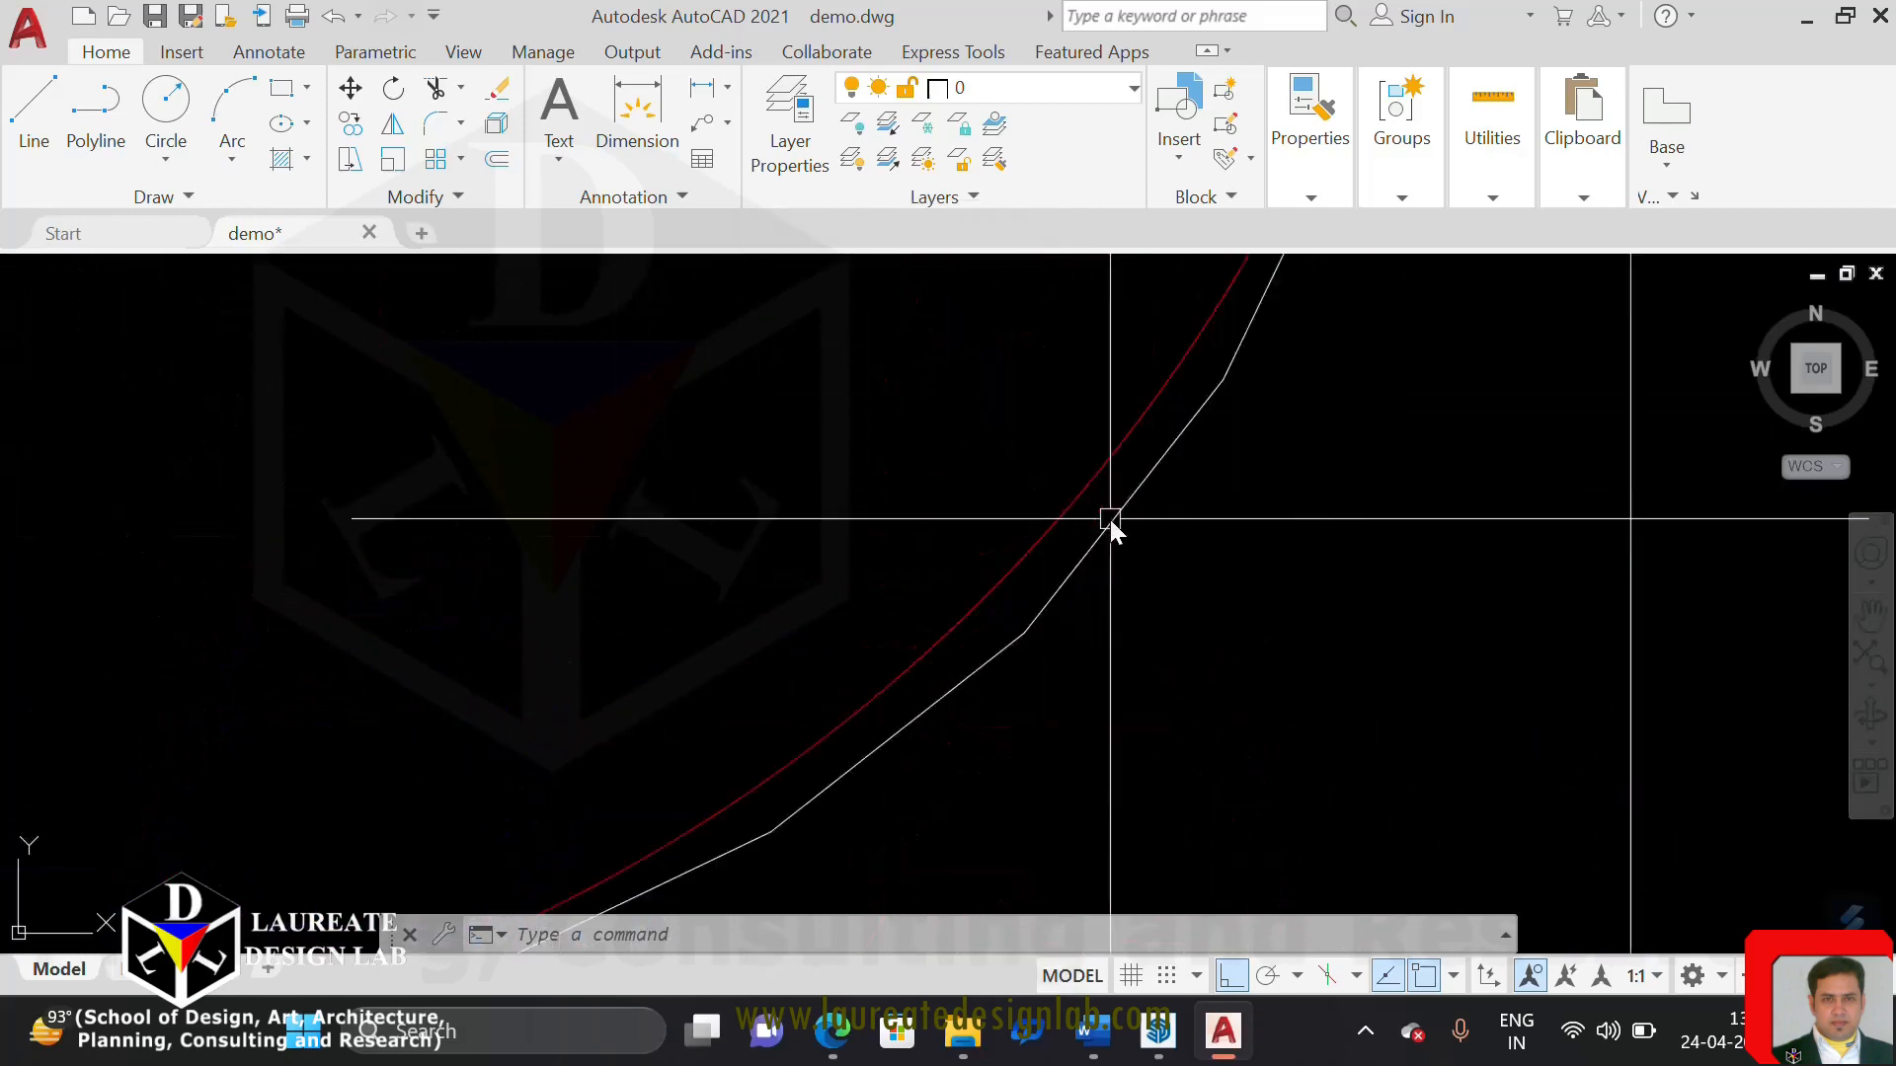
pyautogui.scroll(-4, 1147, 656)
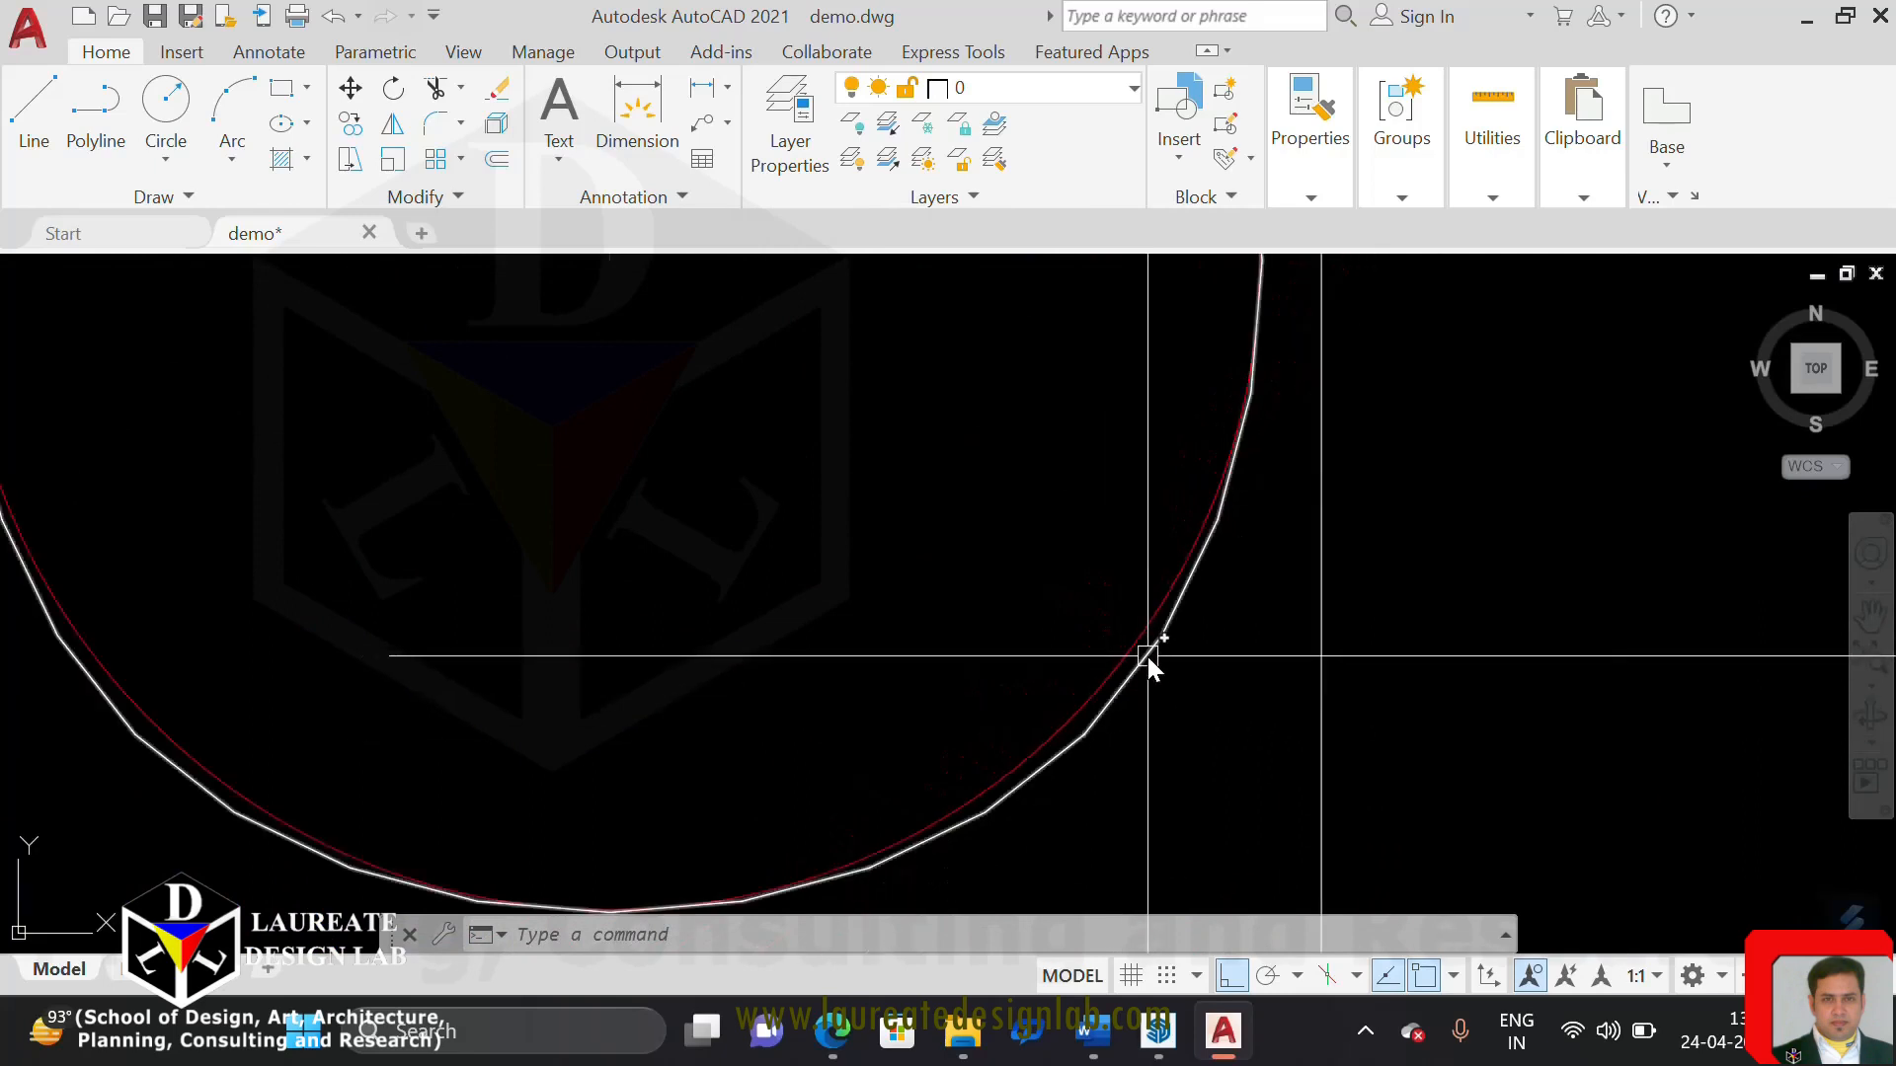
pyautogui.scroll(4, 1175, 655)
pyautogui.scroll(4, 1106, 596)
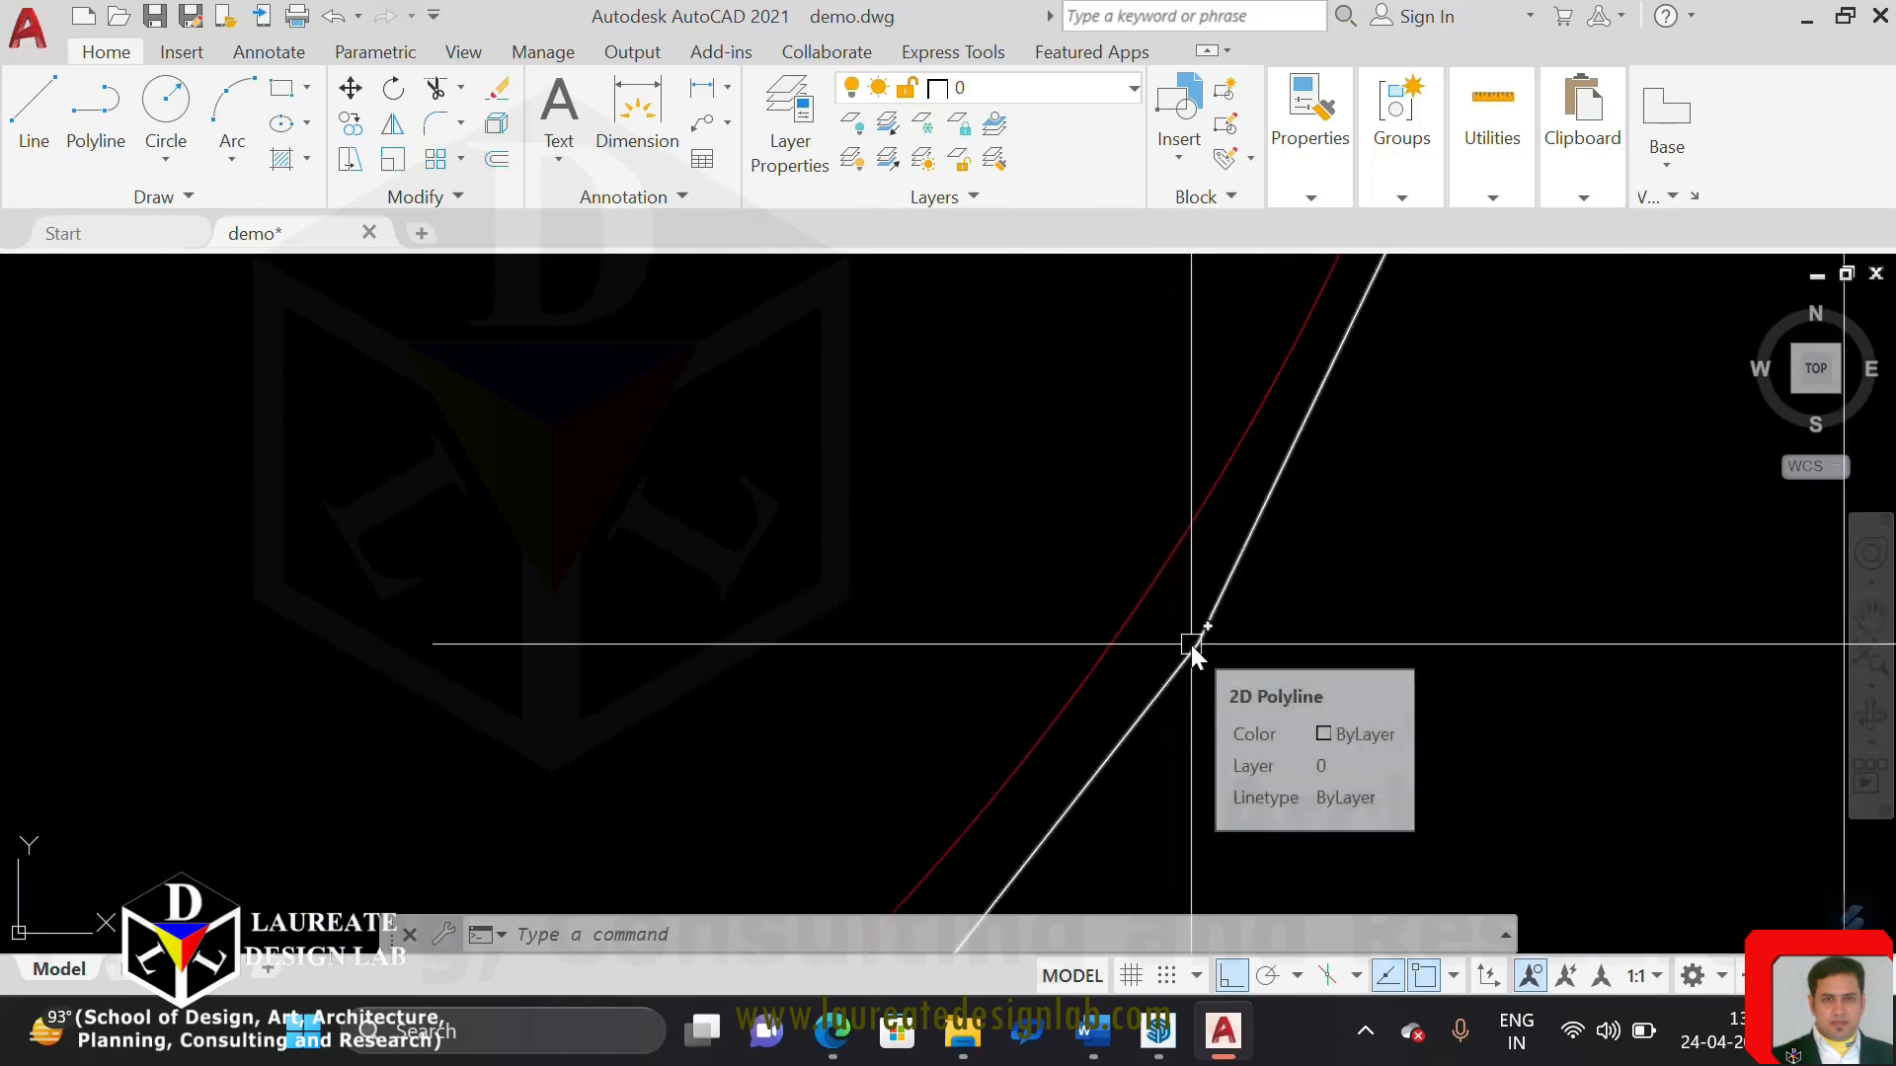
pyautogui.scroll(-5, 1240, 721)
pyautogui.scroll(-5, 1244, 651)
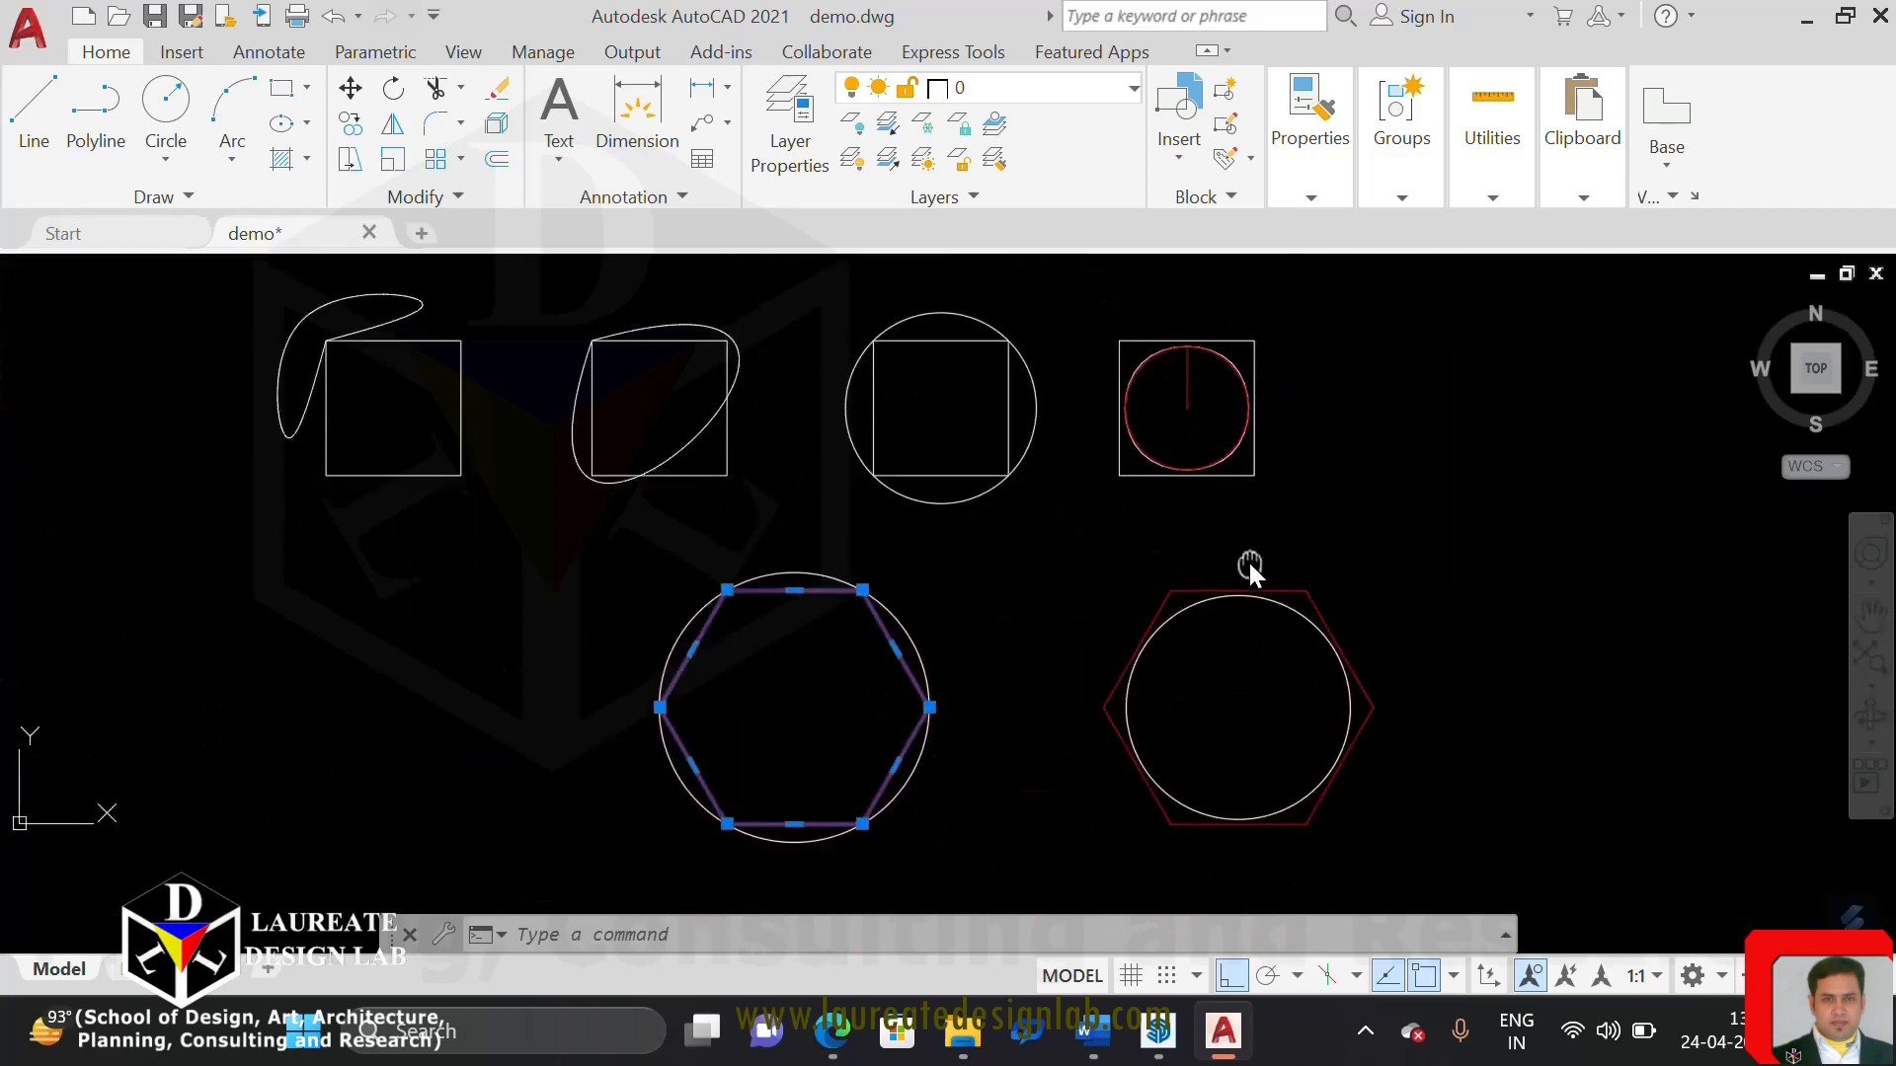
# Inspect the right hexagon's spline-fit curve against its true circle along the top and right side
pyautogui.scroll(6, 1283, 691)
pyautogui.scroll(-2, 1394, 707)
pyautogui.moveTo(1394, 707); pyautogui.dragTo(1426, 936, button='middle')
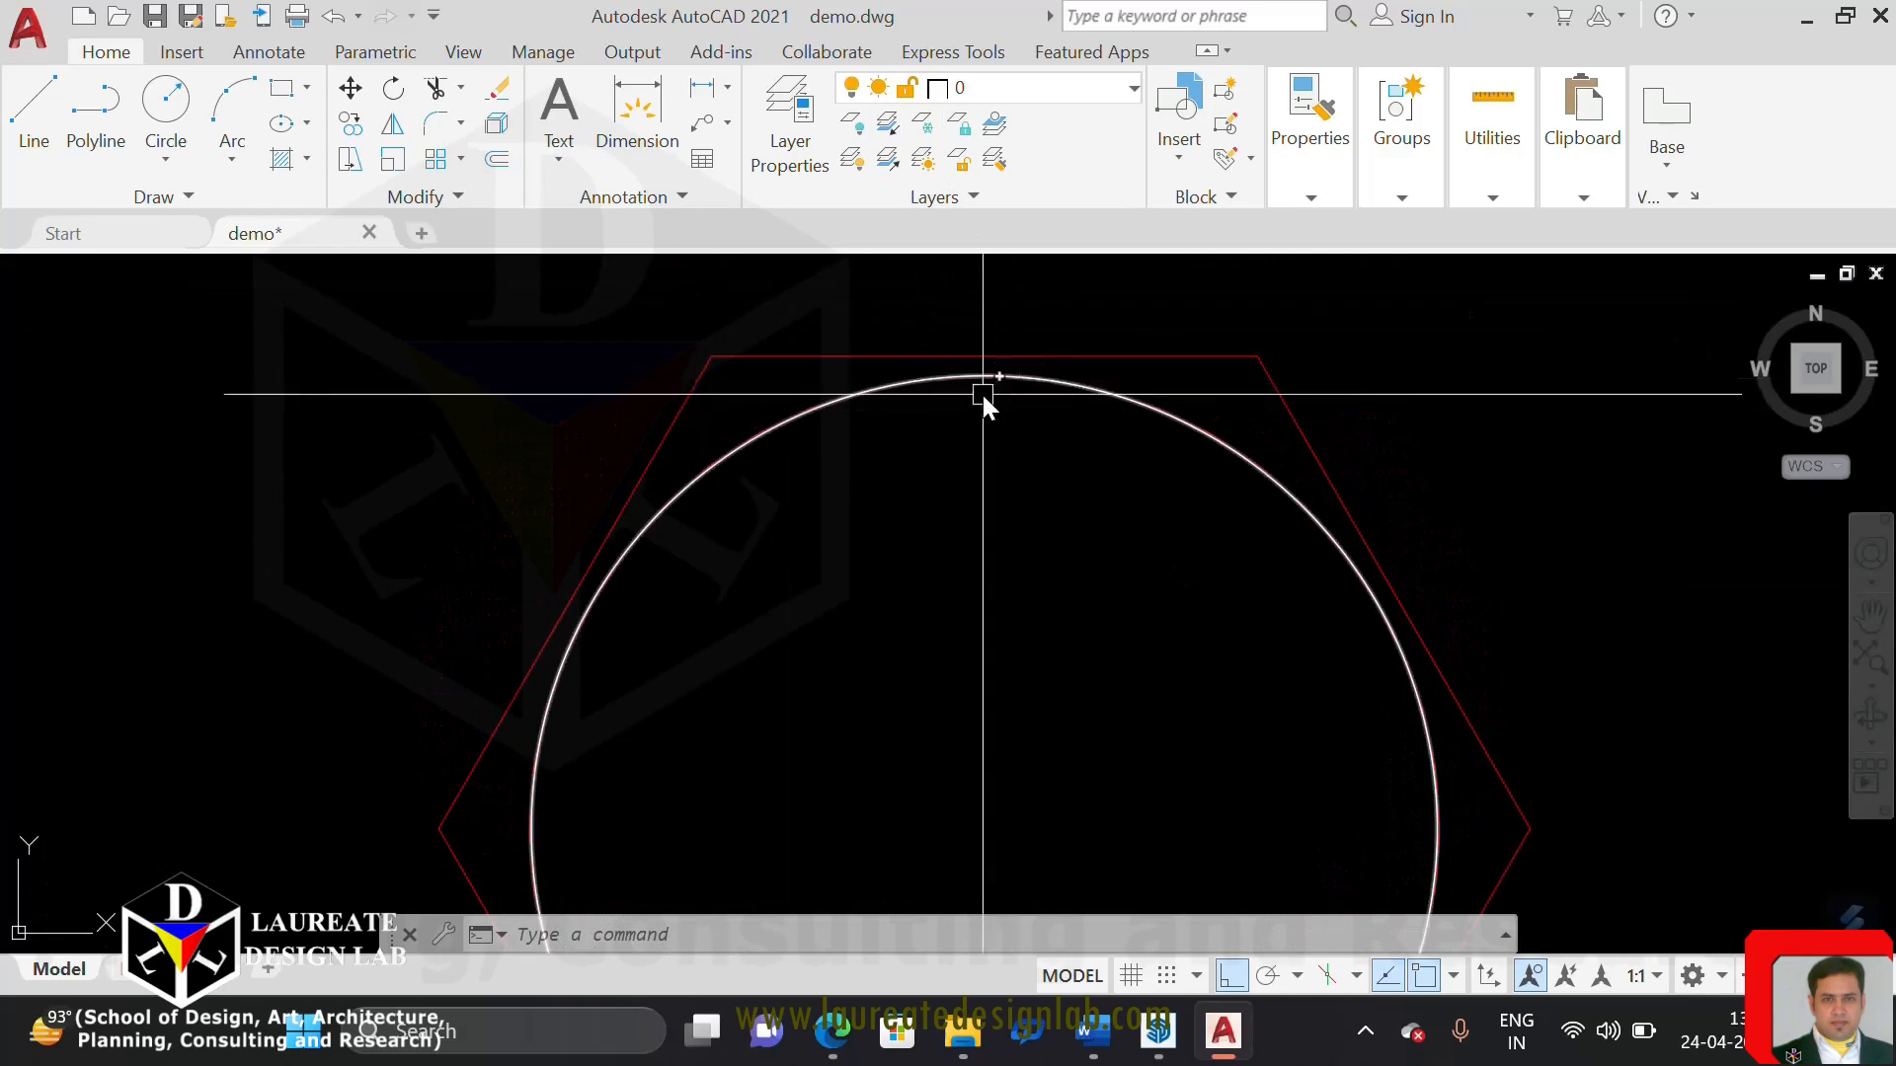
pyautogui.scroll(2, 981, 392)
pyautogui.moveTo(981, 352); pyautogui.dragTo(987, 485, button='middle')
pyautogui.scroll(-5, 1004, 509)
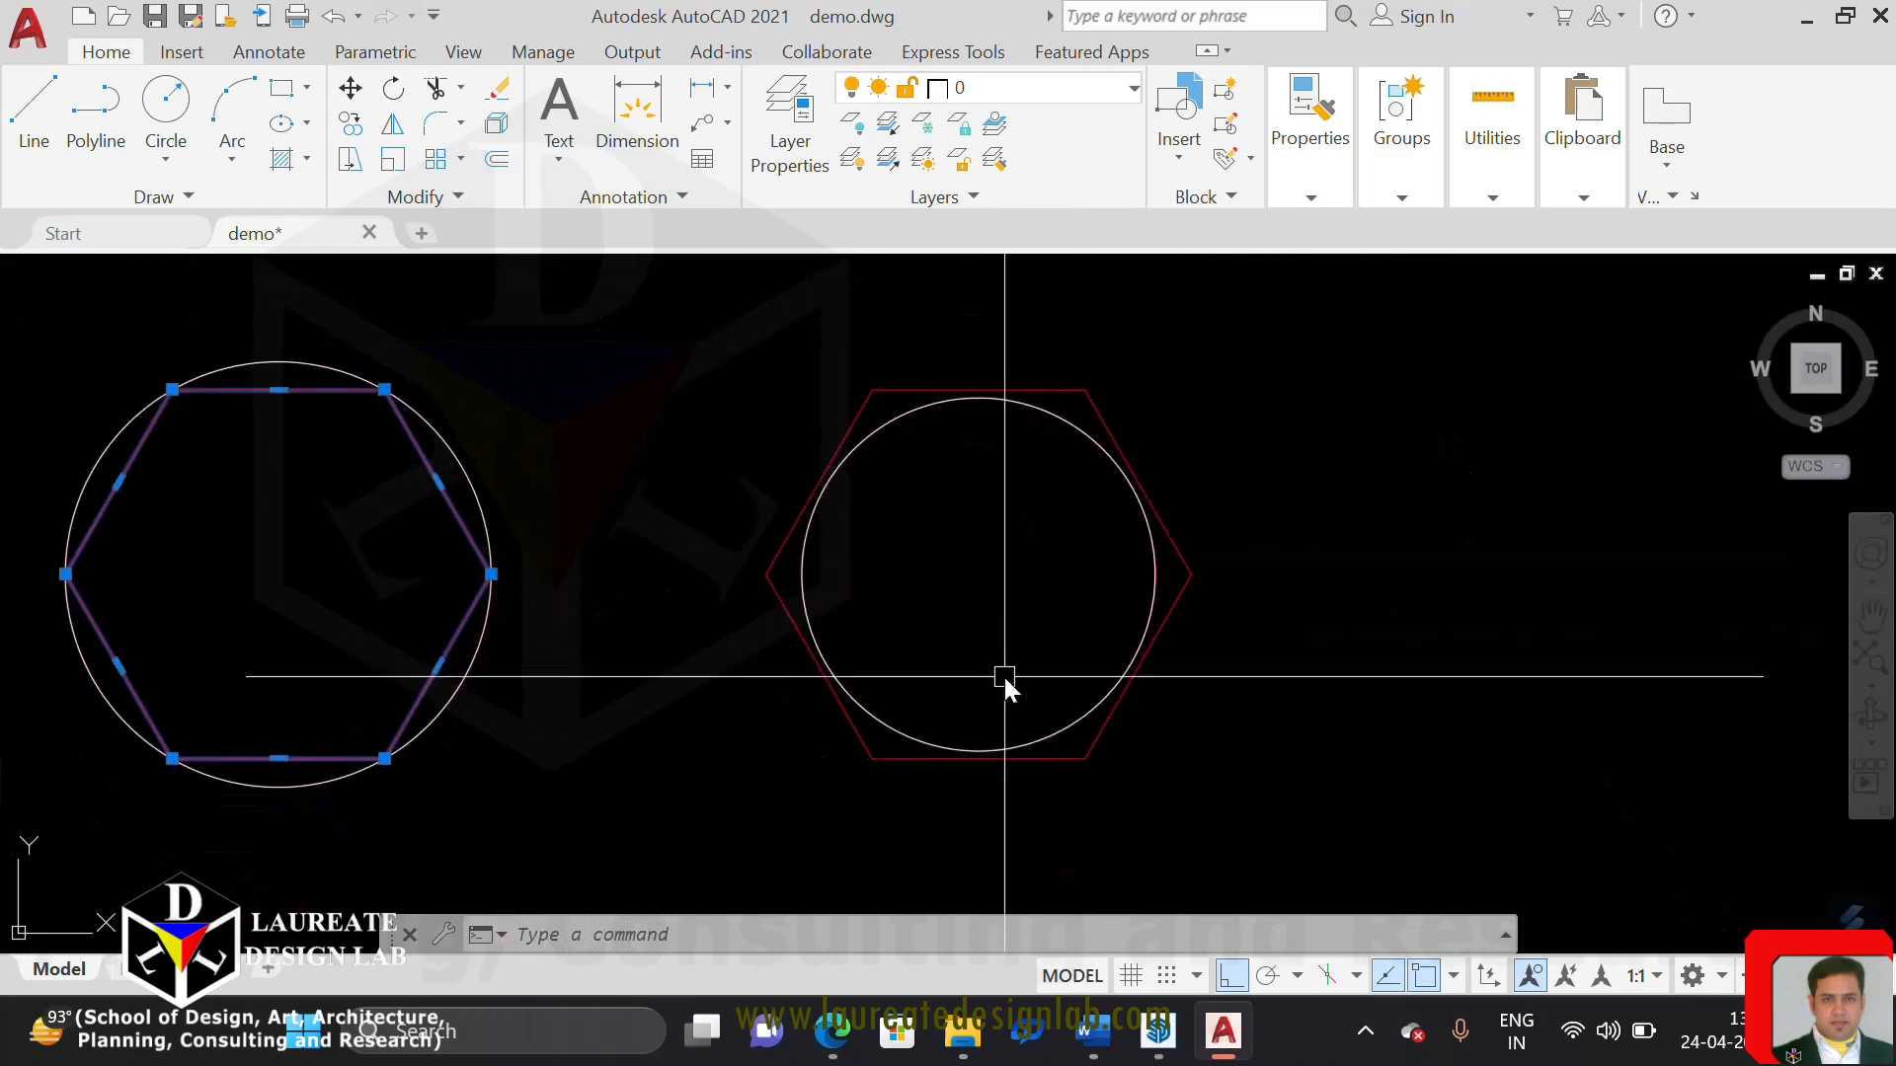
pyautogui.scroll(6, 1147, 507)
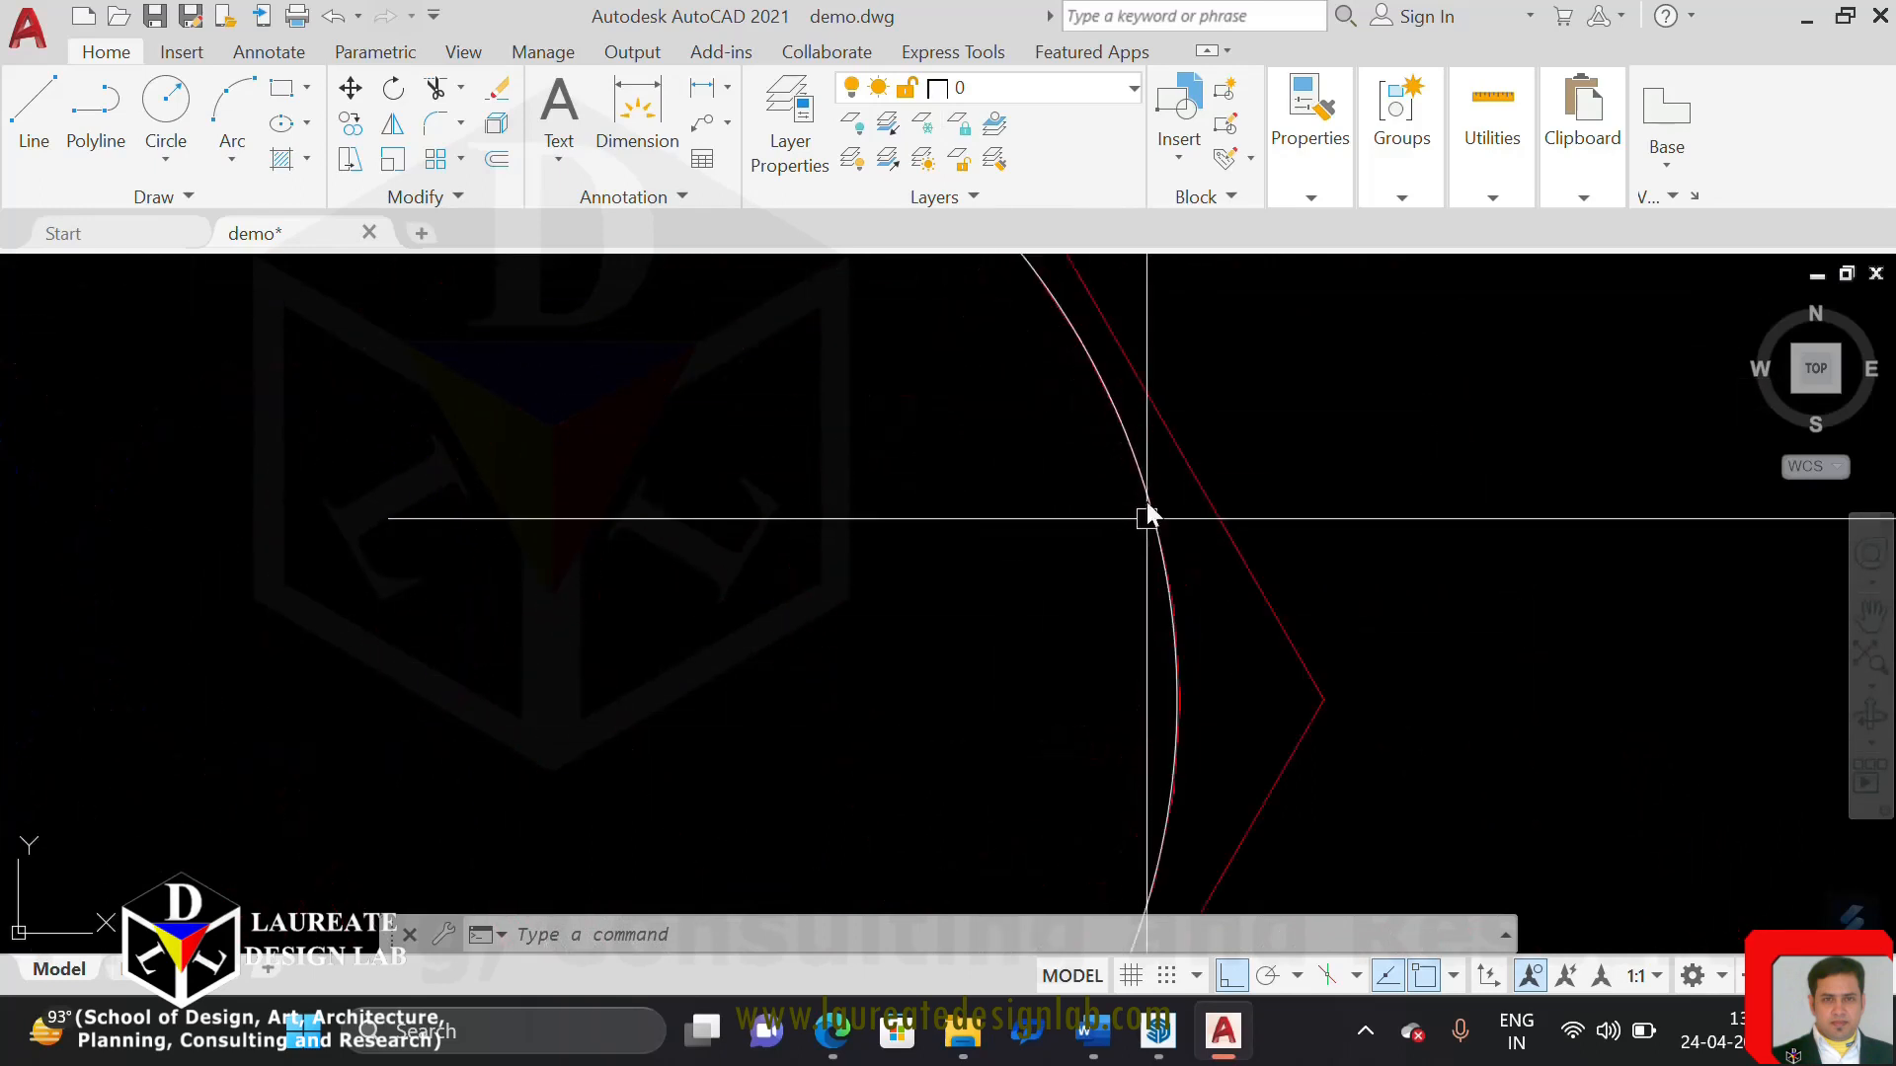
pyautogui.moveTo(1147, 507); pyautogui.dragTo(1024, 542, button='middle')
pyautogui.scroll(4, 1076, 563)
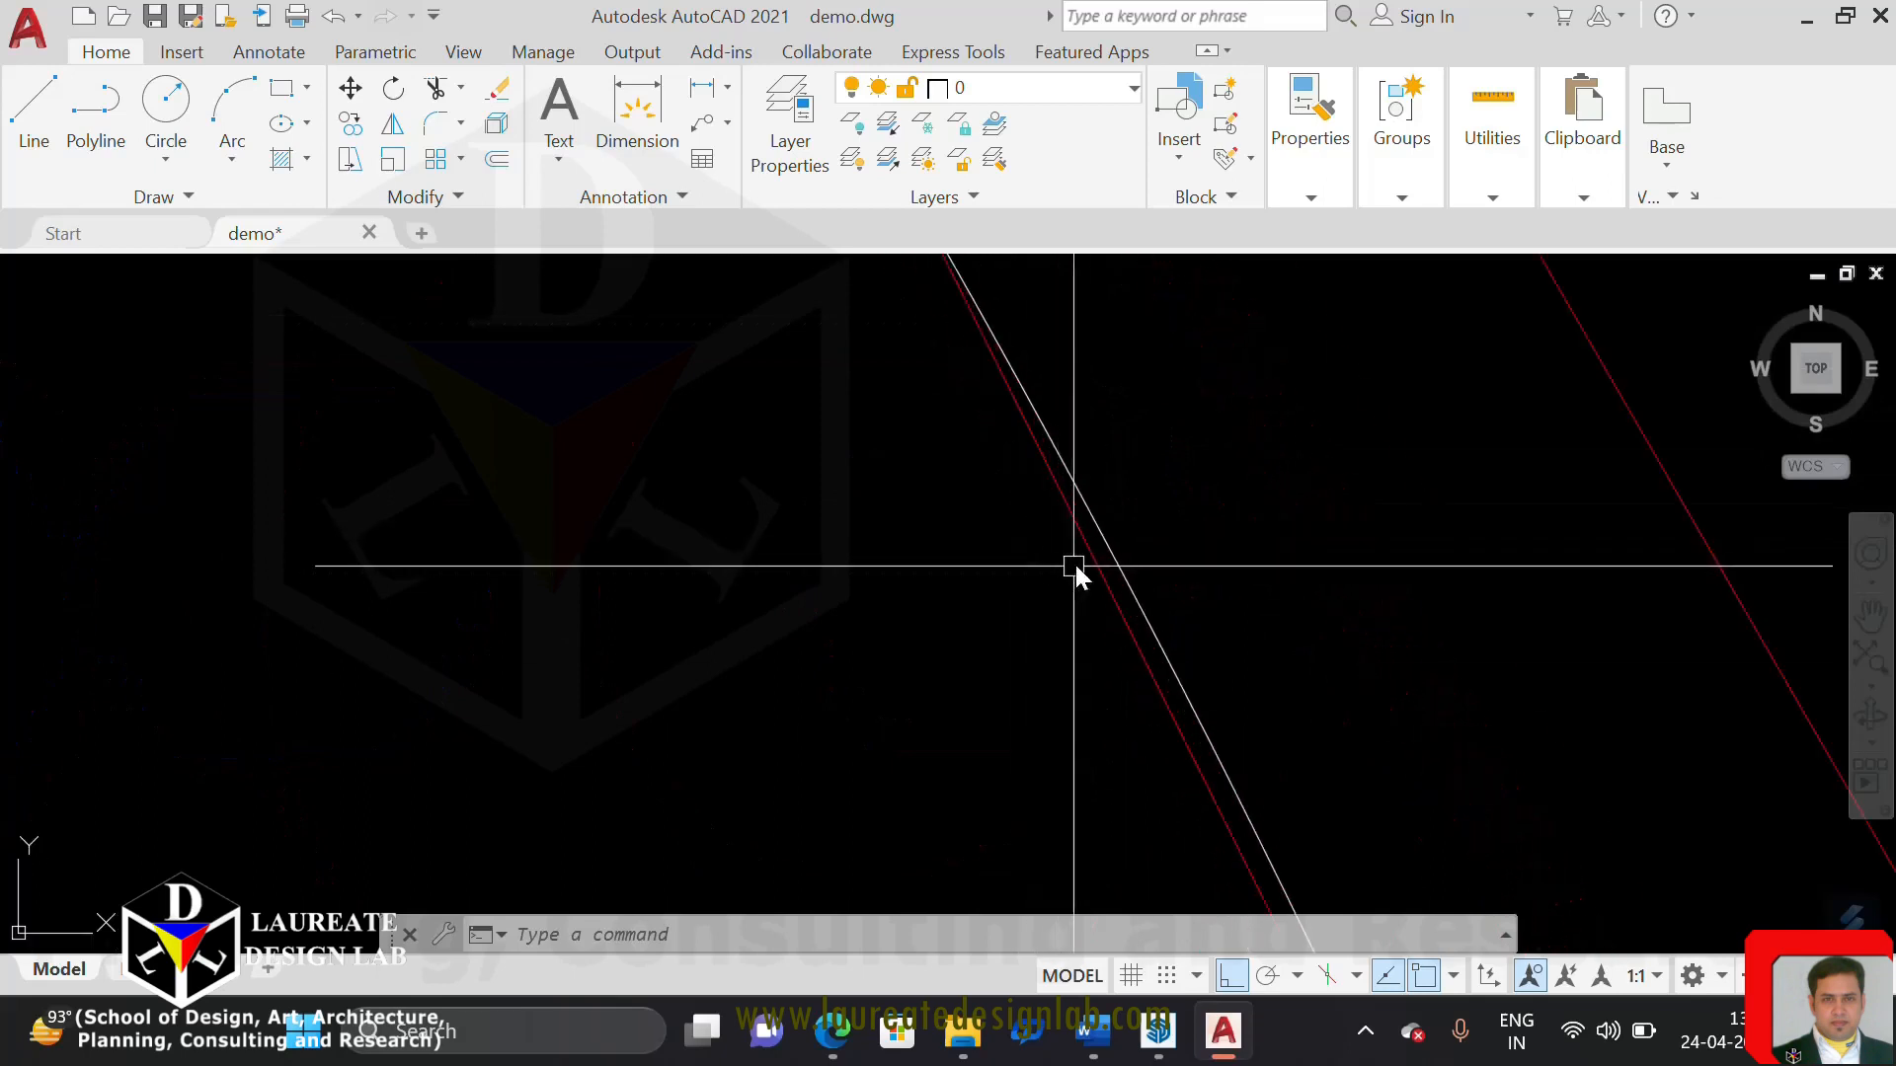
pyautogui.scroll(-6, 1000, 604)
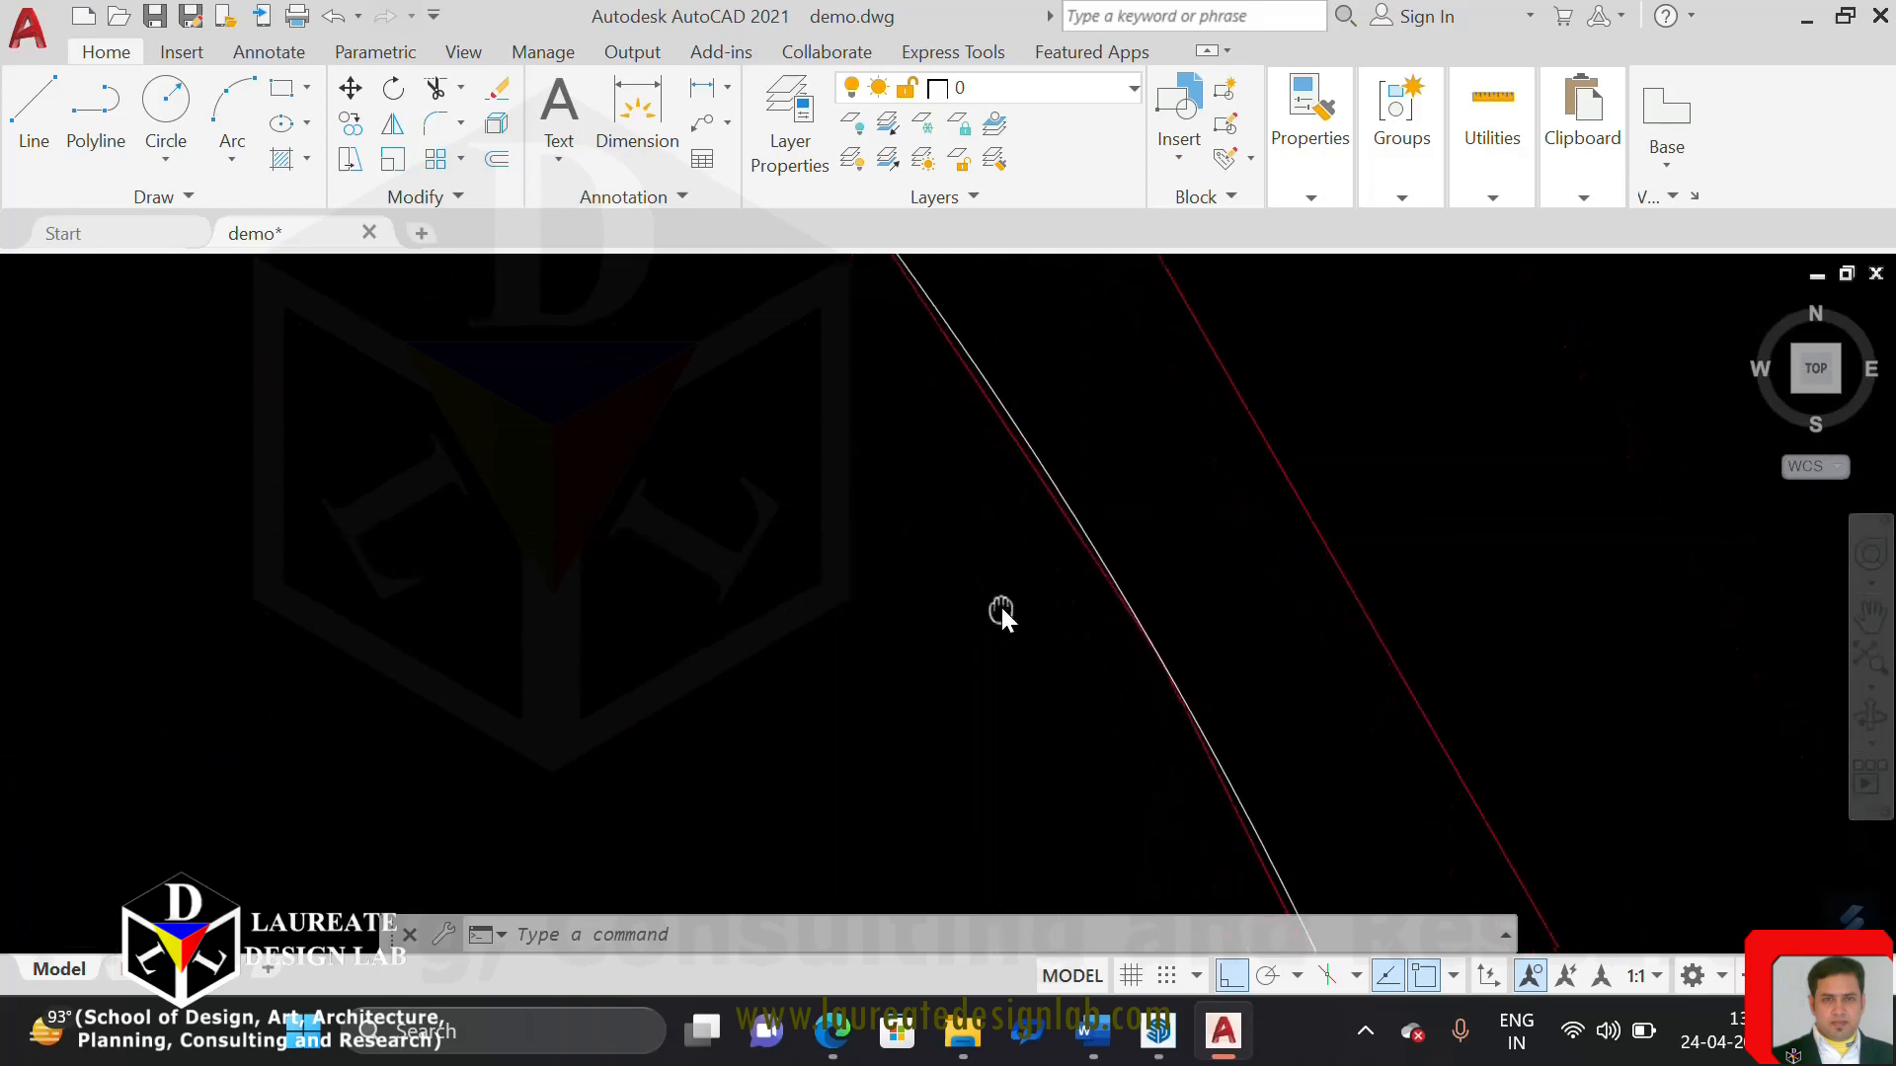
pyautogui.moveTo(933, 558); pyautogui.dragTo(1140, 727, button='middle')
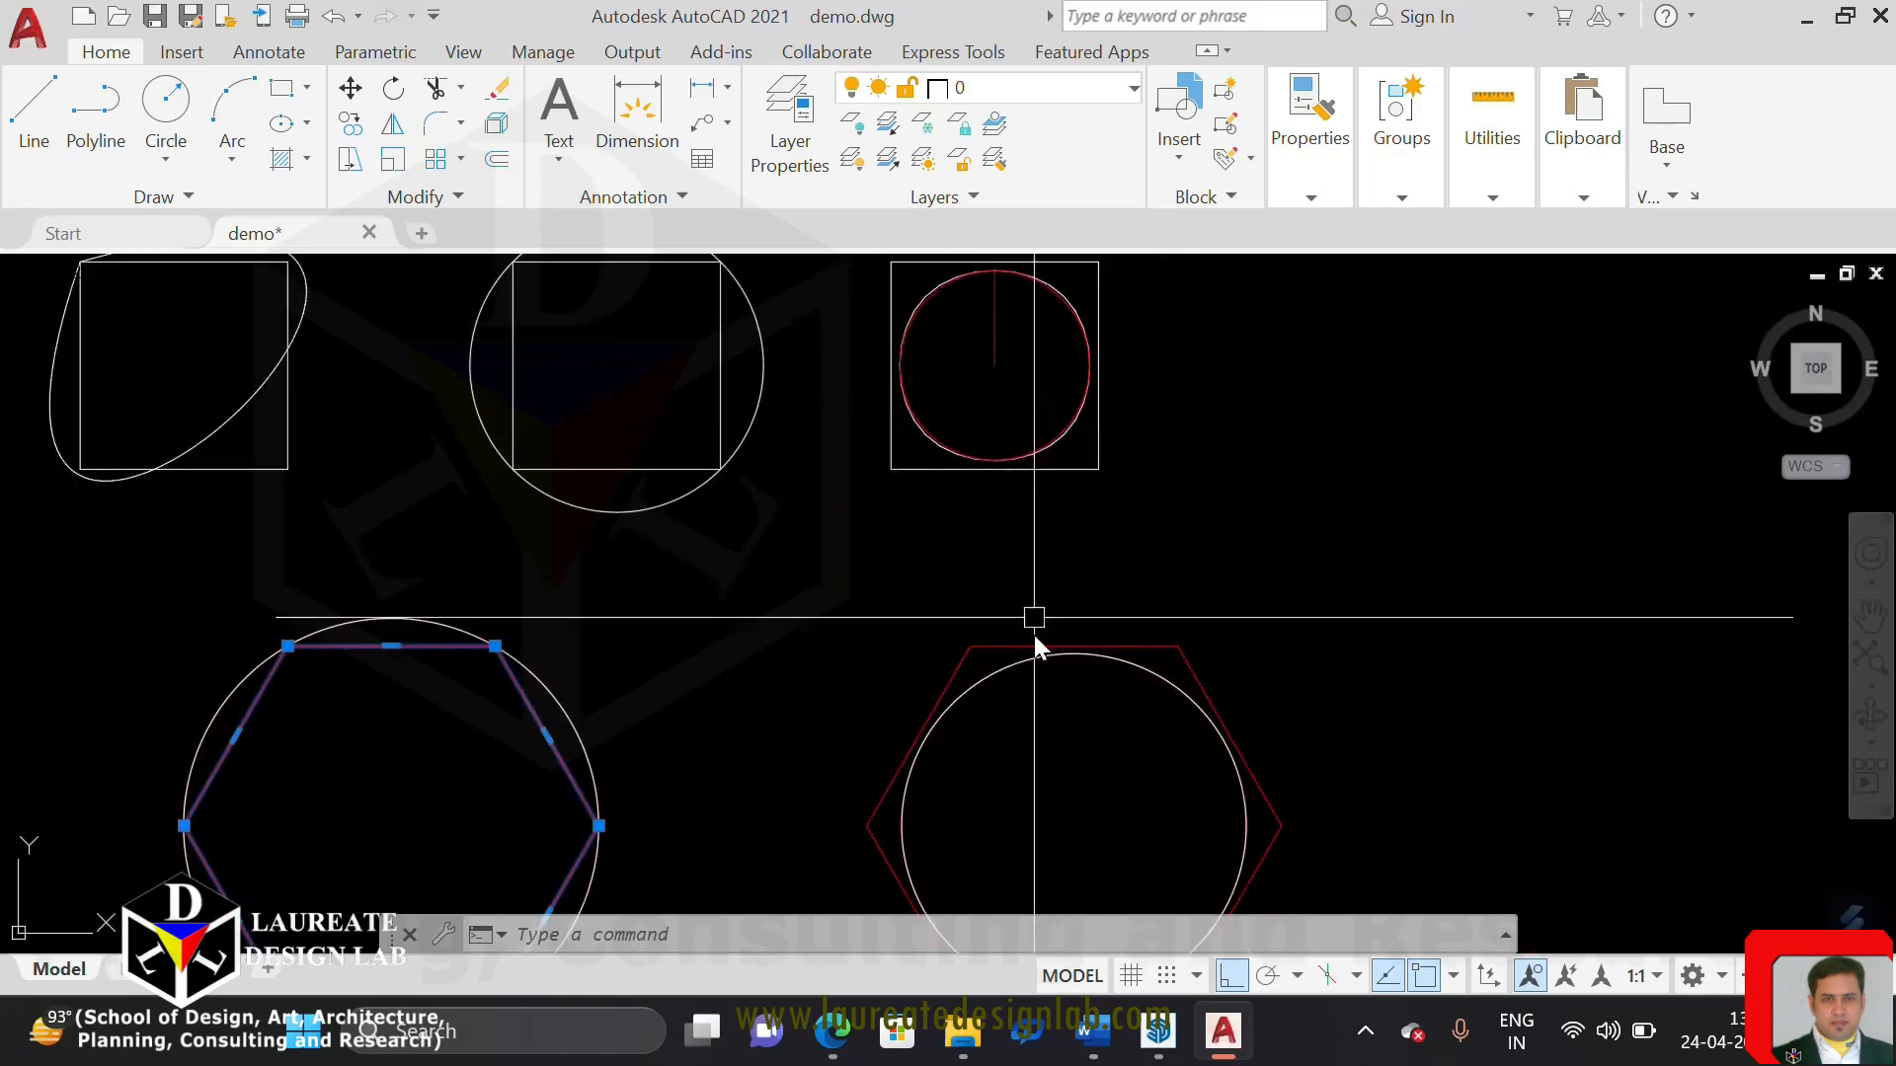
# Compare how closely the spline-fit curves of the rightmost square and the right hexagon follow their true circles
pyautogui.moveTo(1064, 835)
pyautogui.mouseDown(button='middle')
pyautogui.moveTo(1062, 787)
pyautogui.moveTo(1054, 861)
pyautogui.mouseUp(button='middle')
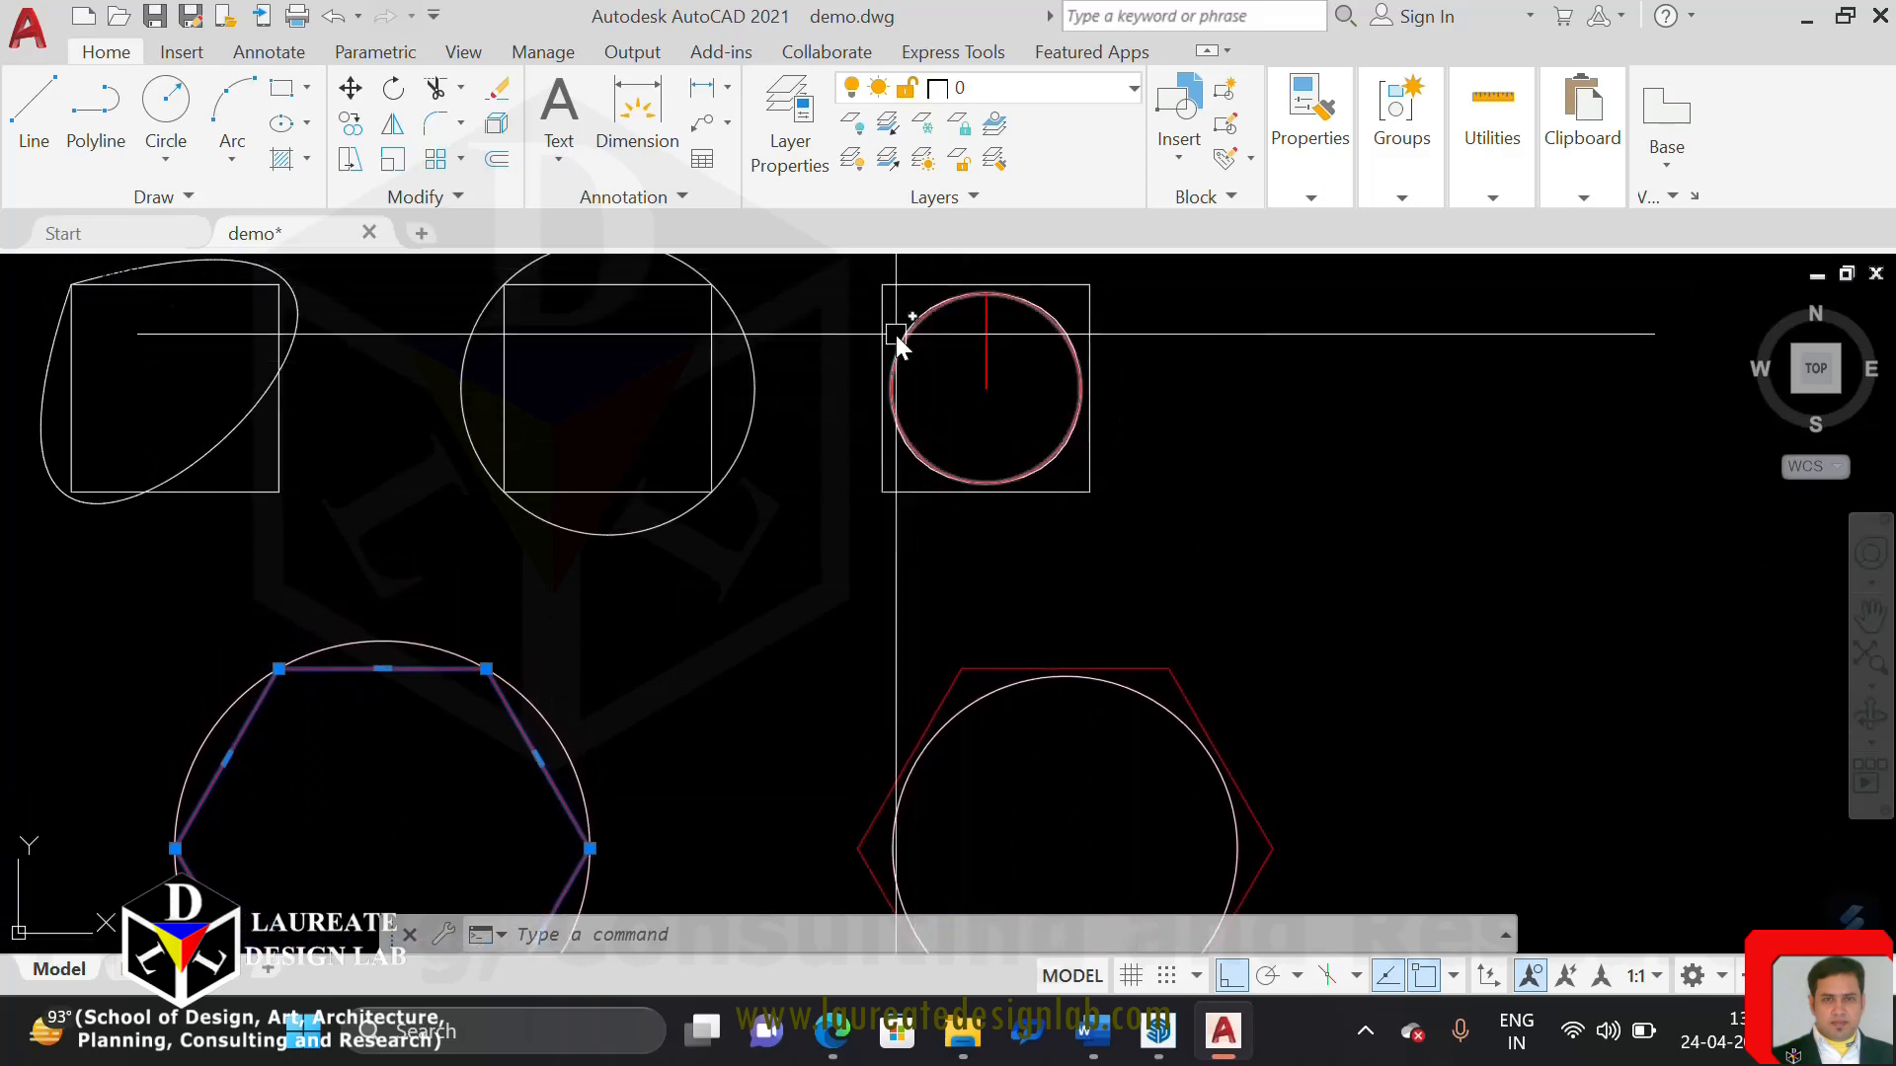
pyautogui.scroll(4, 1076, 381)
pyautogui.scroll(-4, 1093, 395)
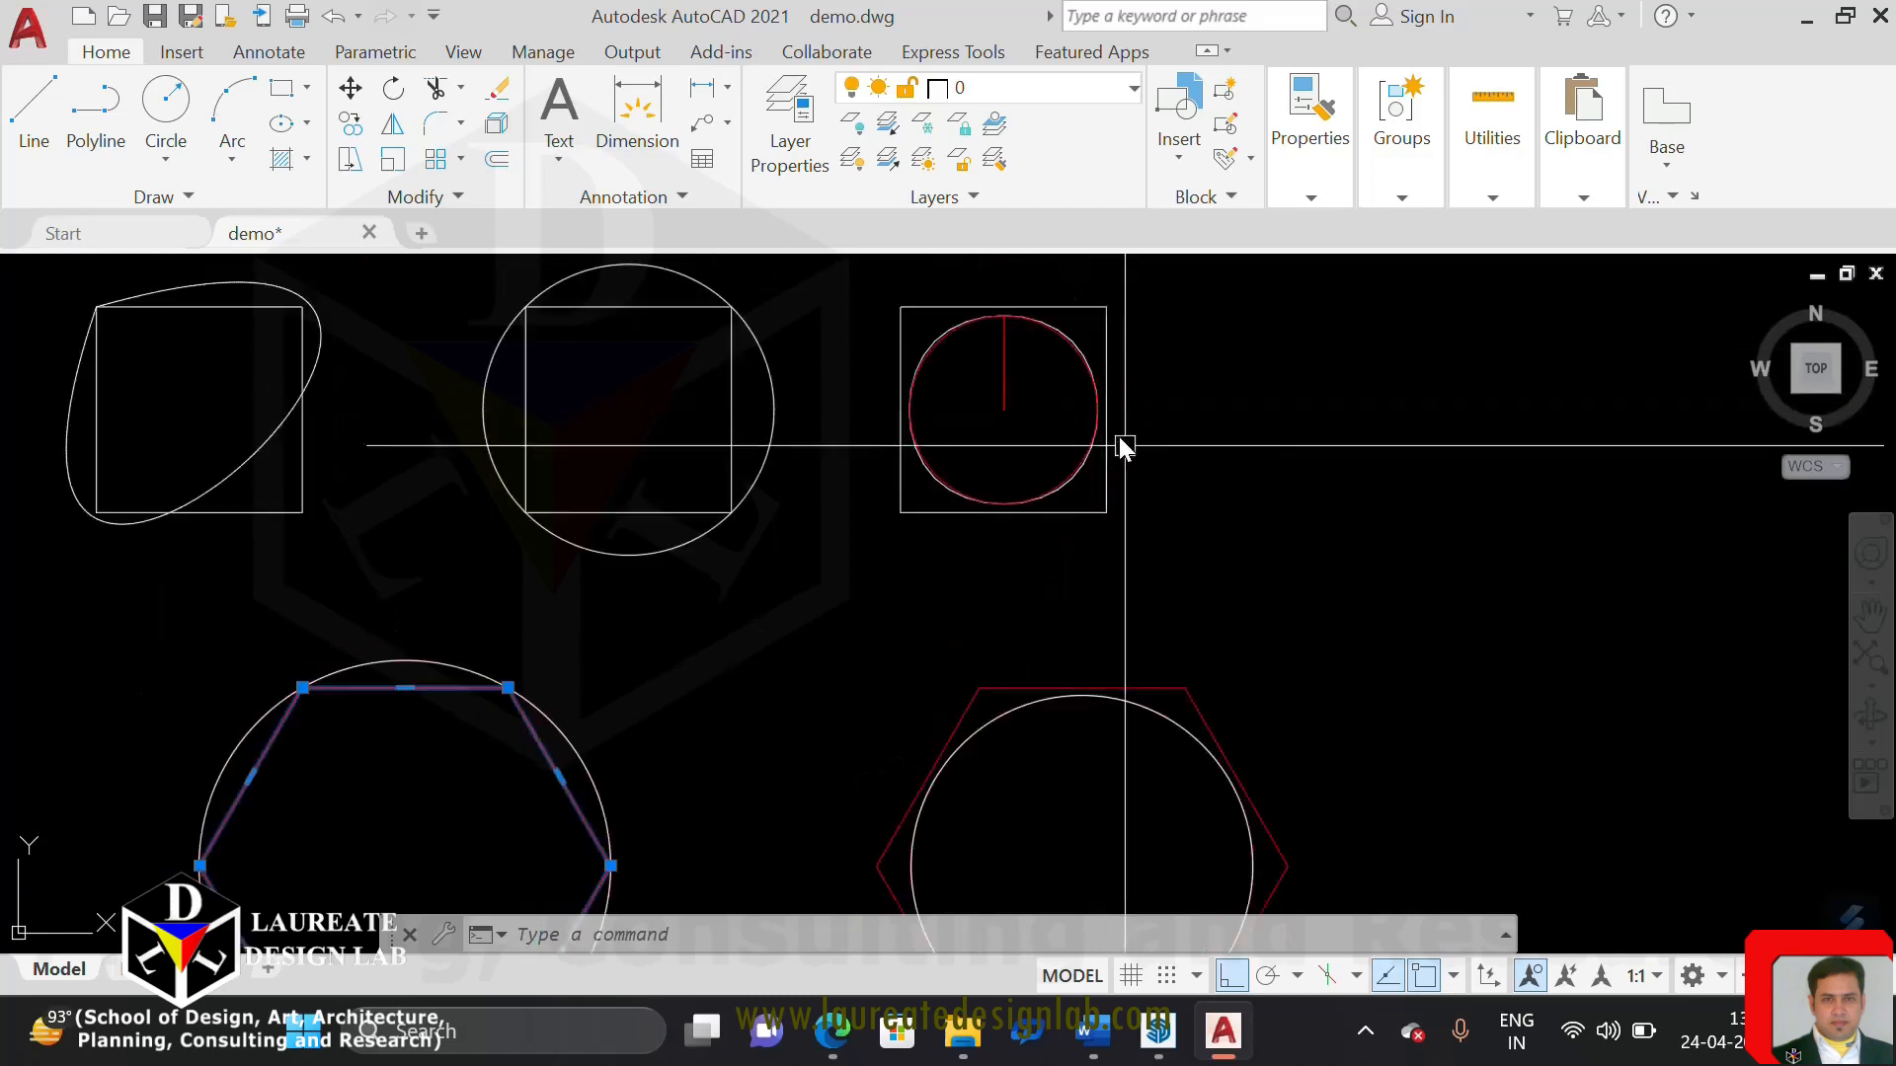
pyautogui.moveTo(1133, 575); pyautogui.dragTo(1080, 333, button='middle')
pyautogui.moveTo(1091, 478)
pyautogui.mouseDown(button='middle')
pyautogui.moveTo(1090, 504)
pyautogui.moveTo(1096, 474)
pyautogui.mouseUp(button='middle')
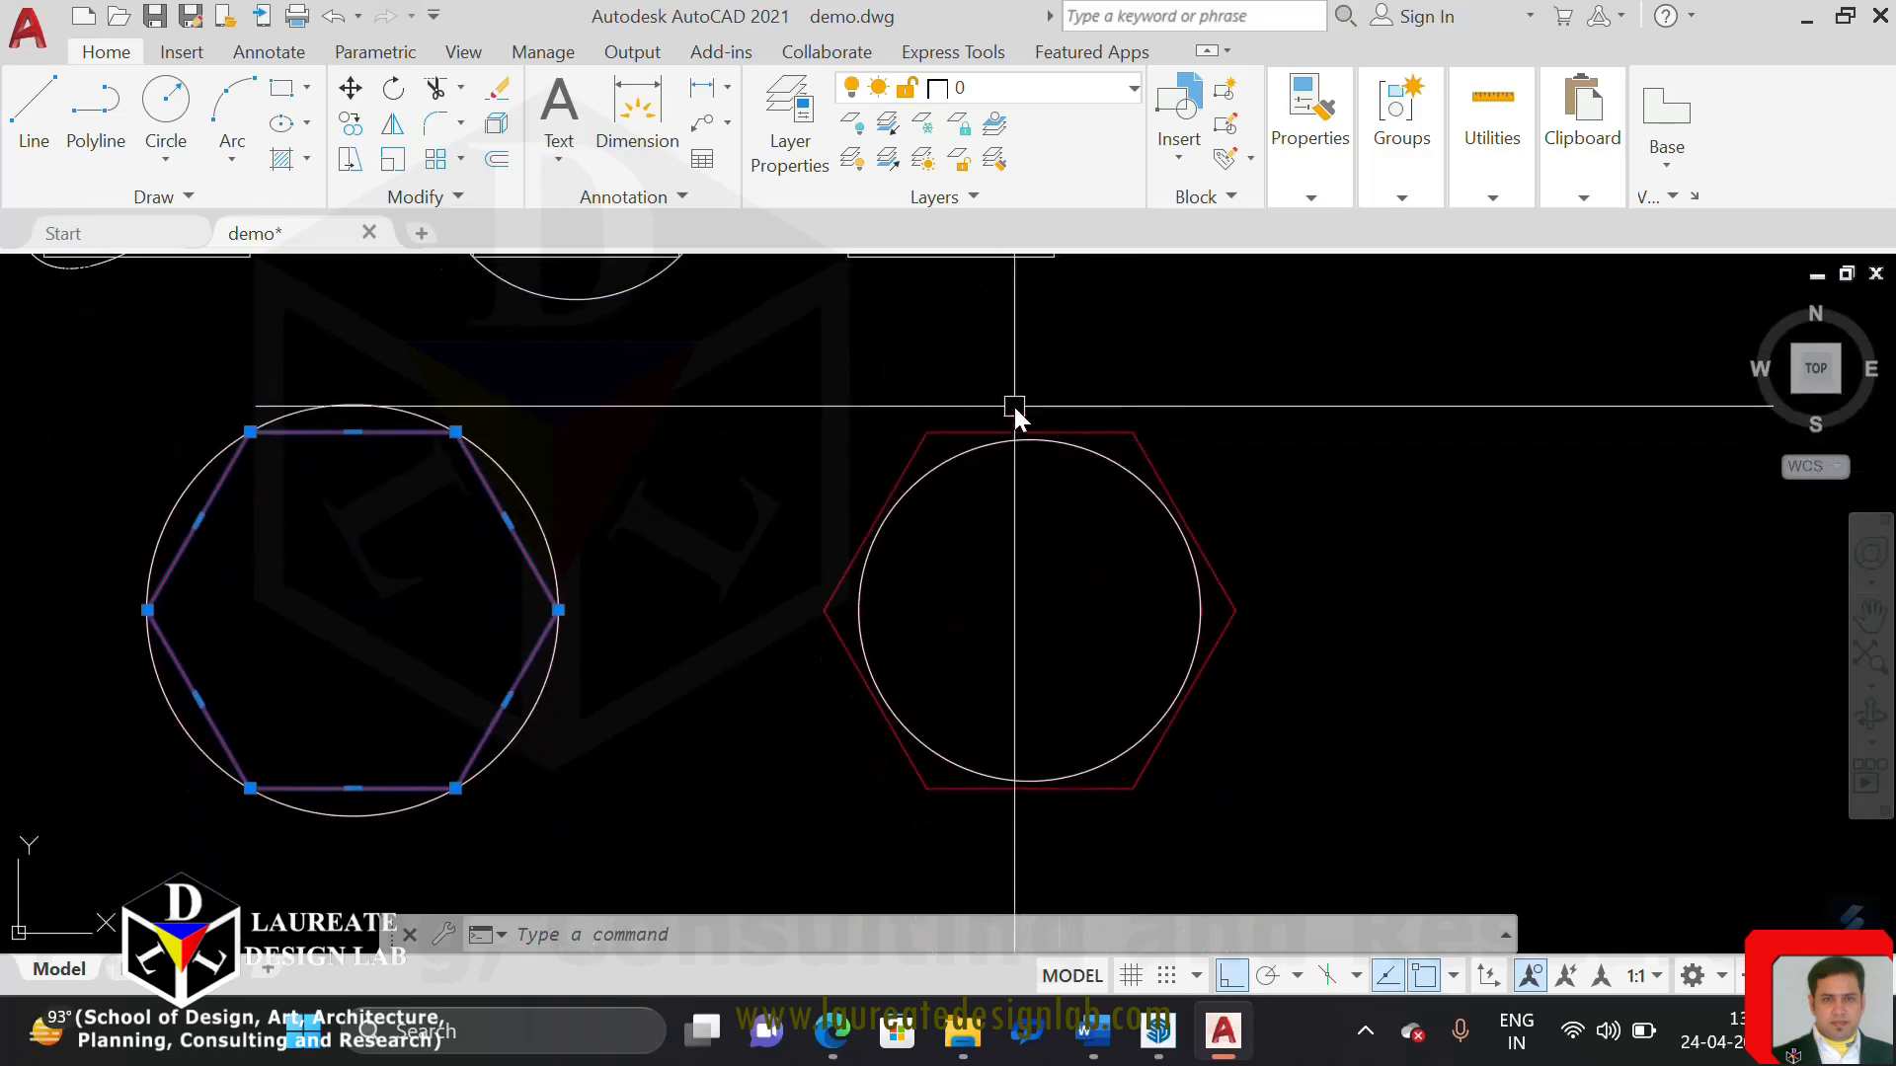
pyautogui.moveTo(1016, 411); pyautogui.dragTo(1027, 525, button='middle')
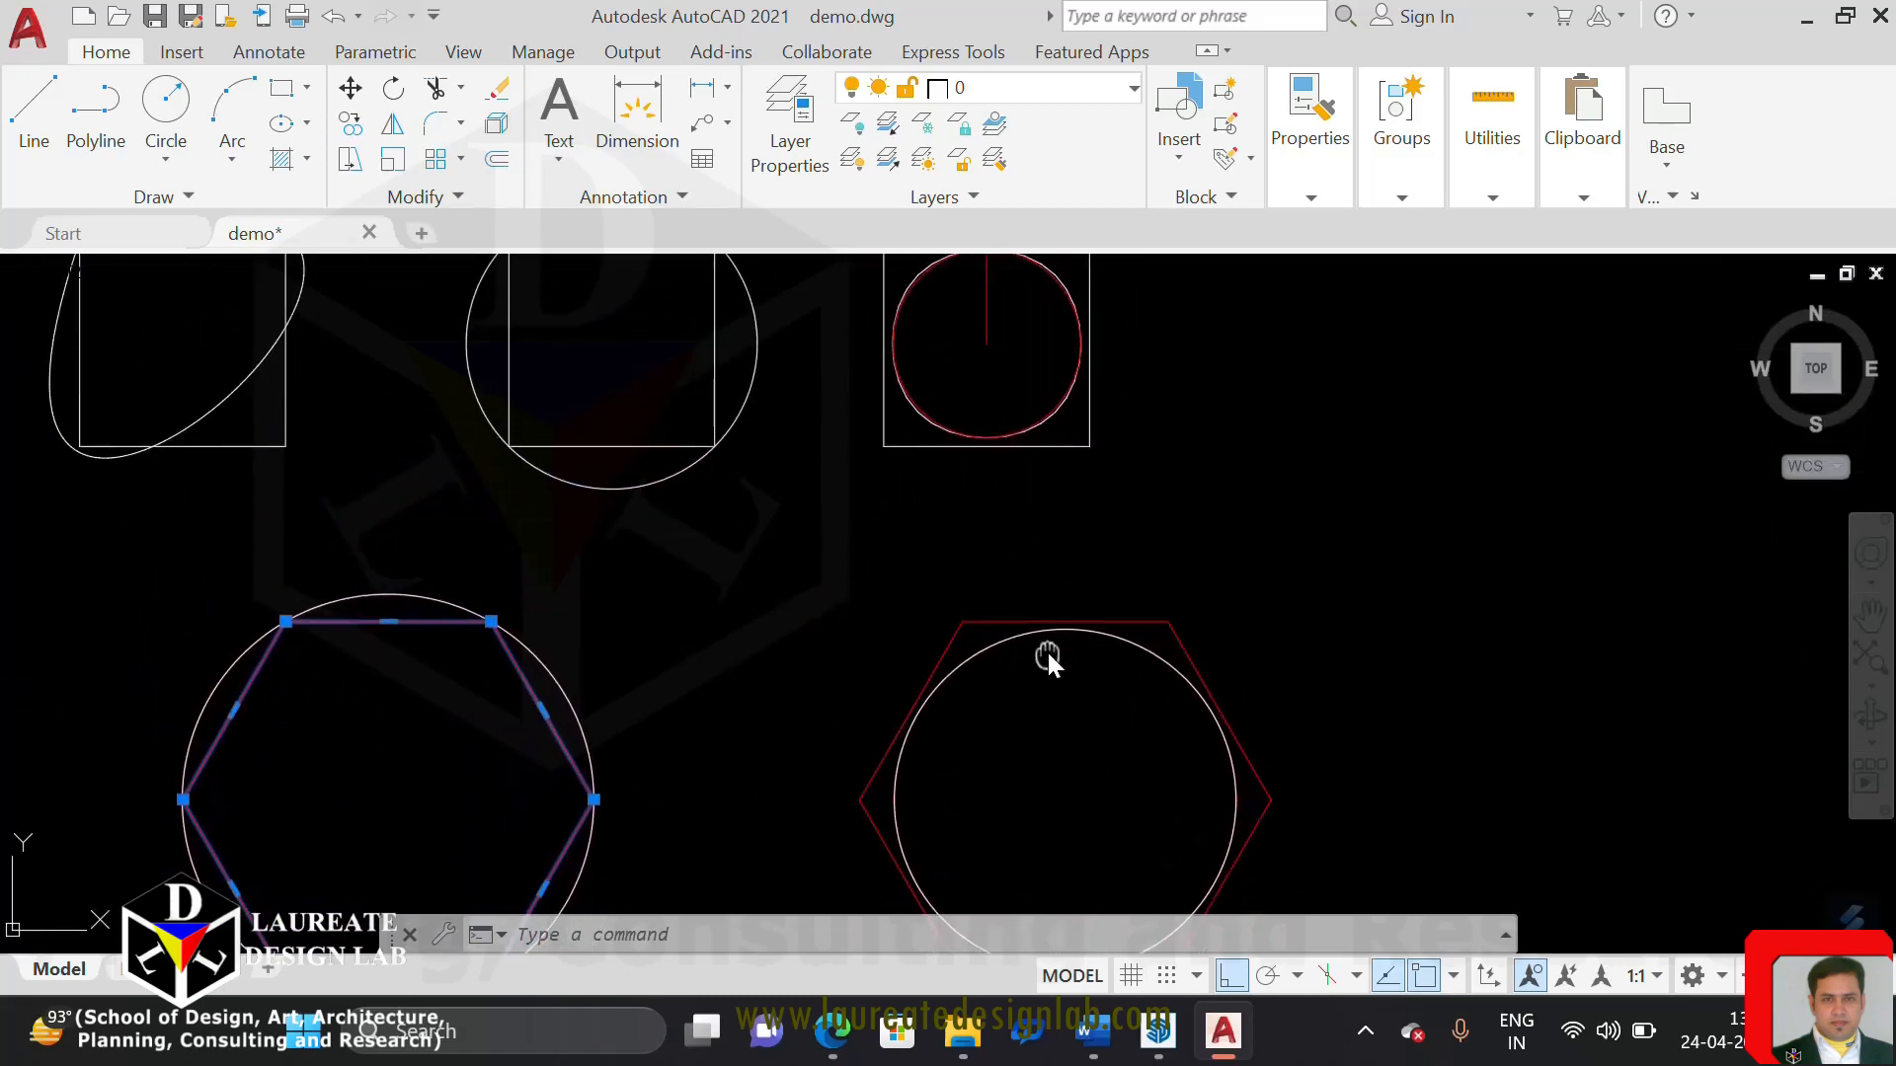
pyautogui.moveTo(1046, 654); pyautogui.dragTo(1052, 708, button='middle')
pyautogui.scroll(2, 1082, 413)
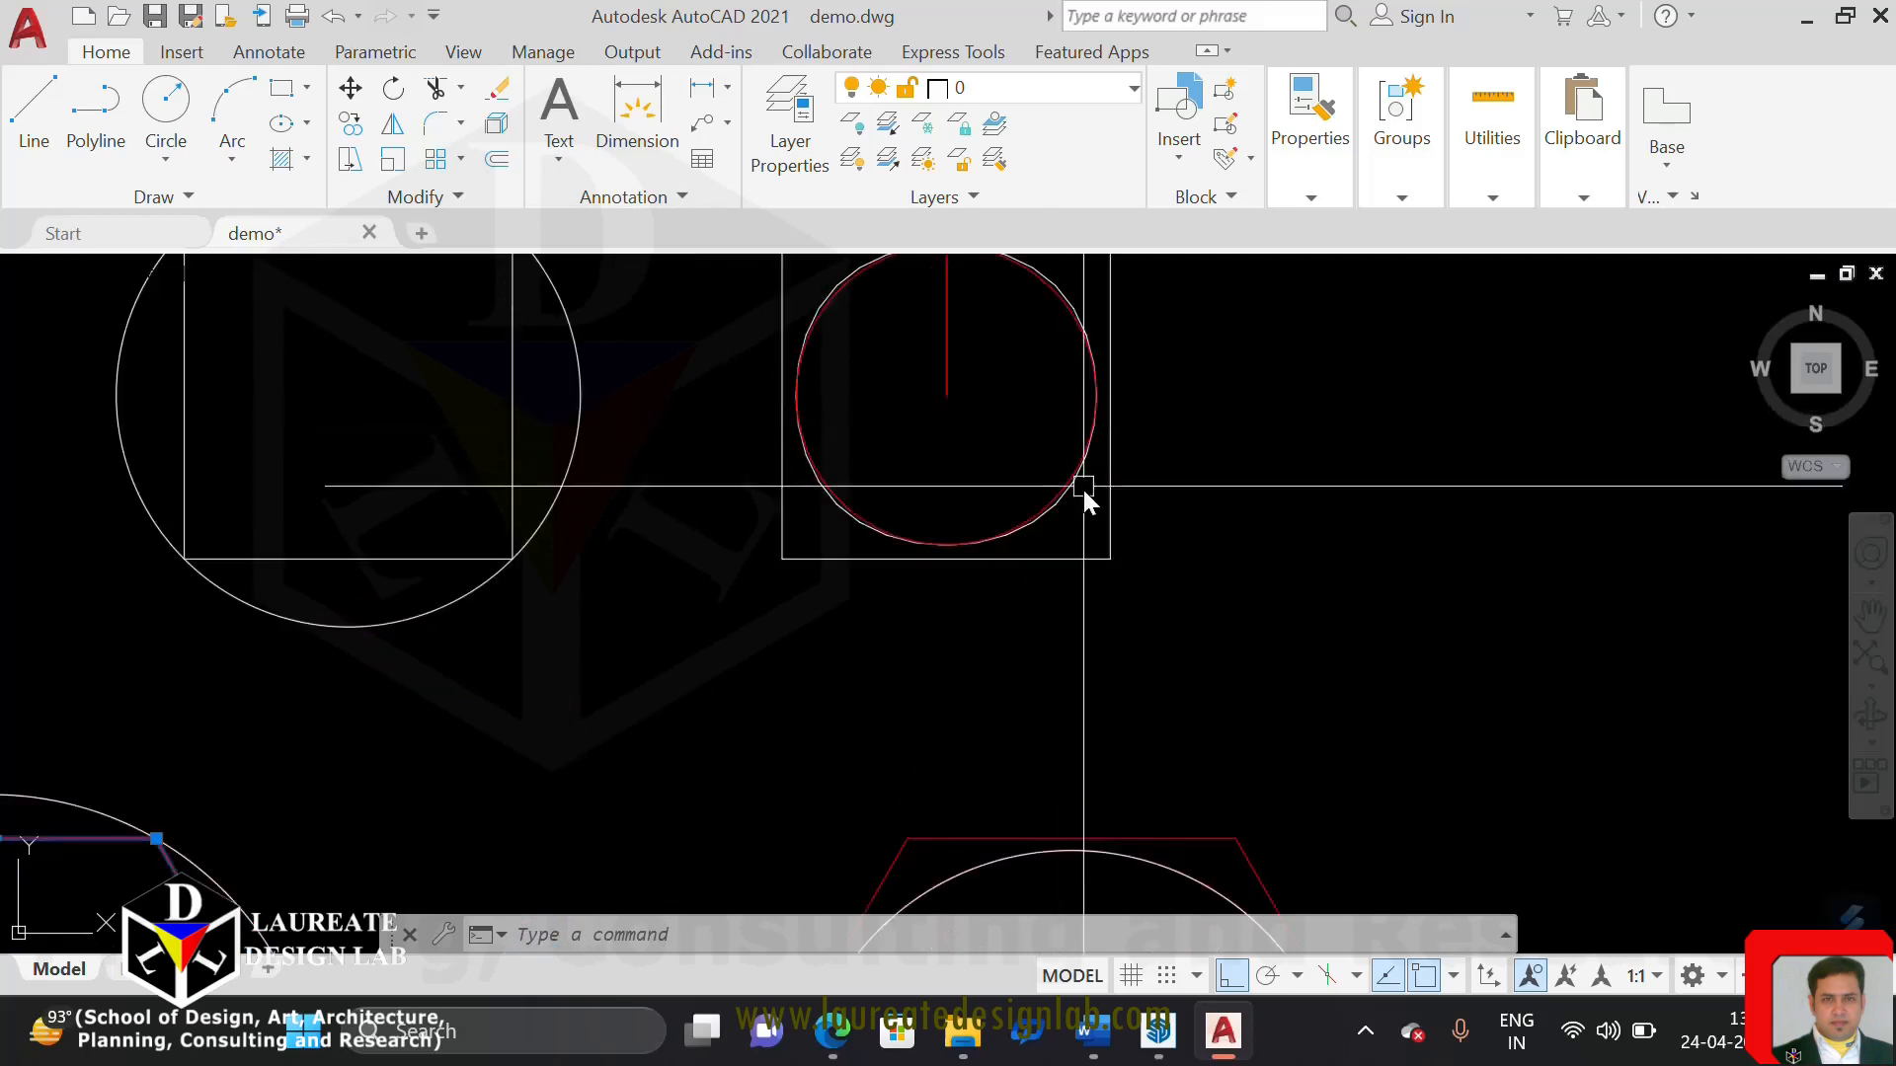
pyautogui.moveTo(1089, 549); pyautogui.dragTo(1045, 347, button='middle')
pyautogui.scroll(-4, 1041, 528)
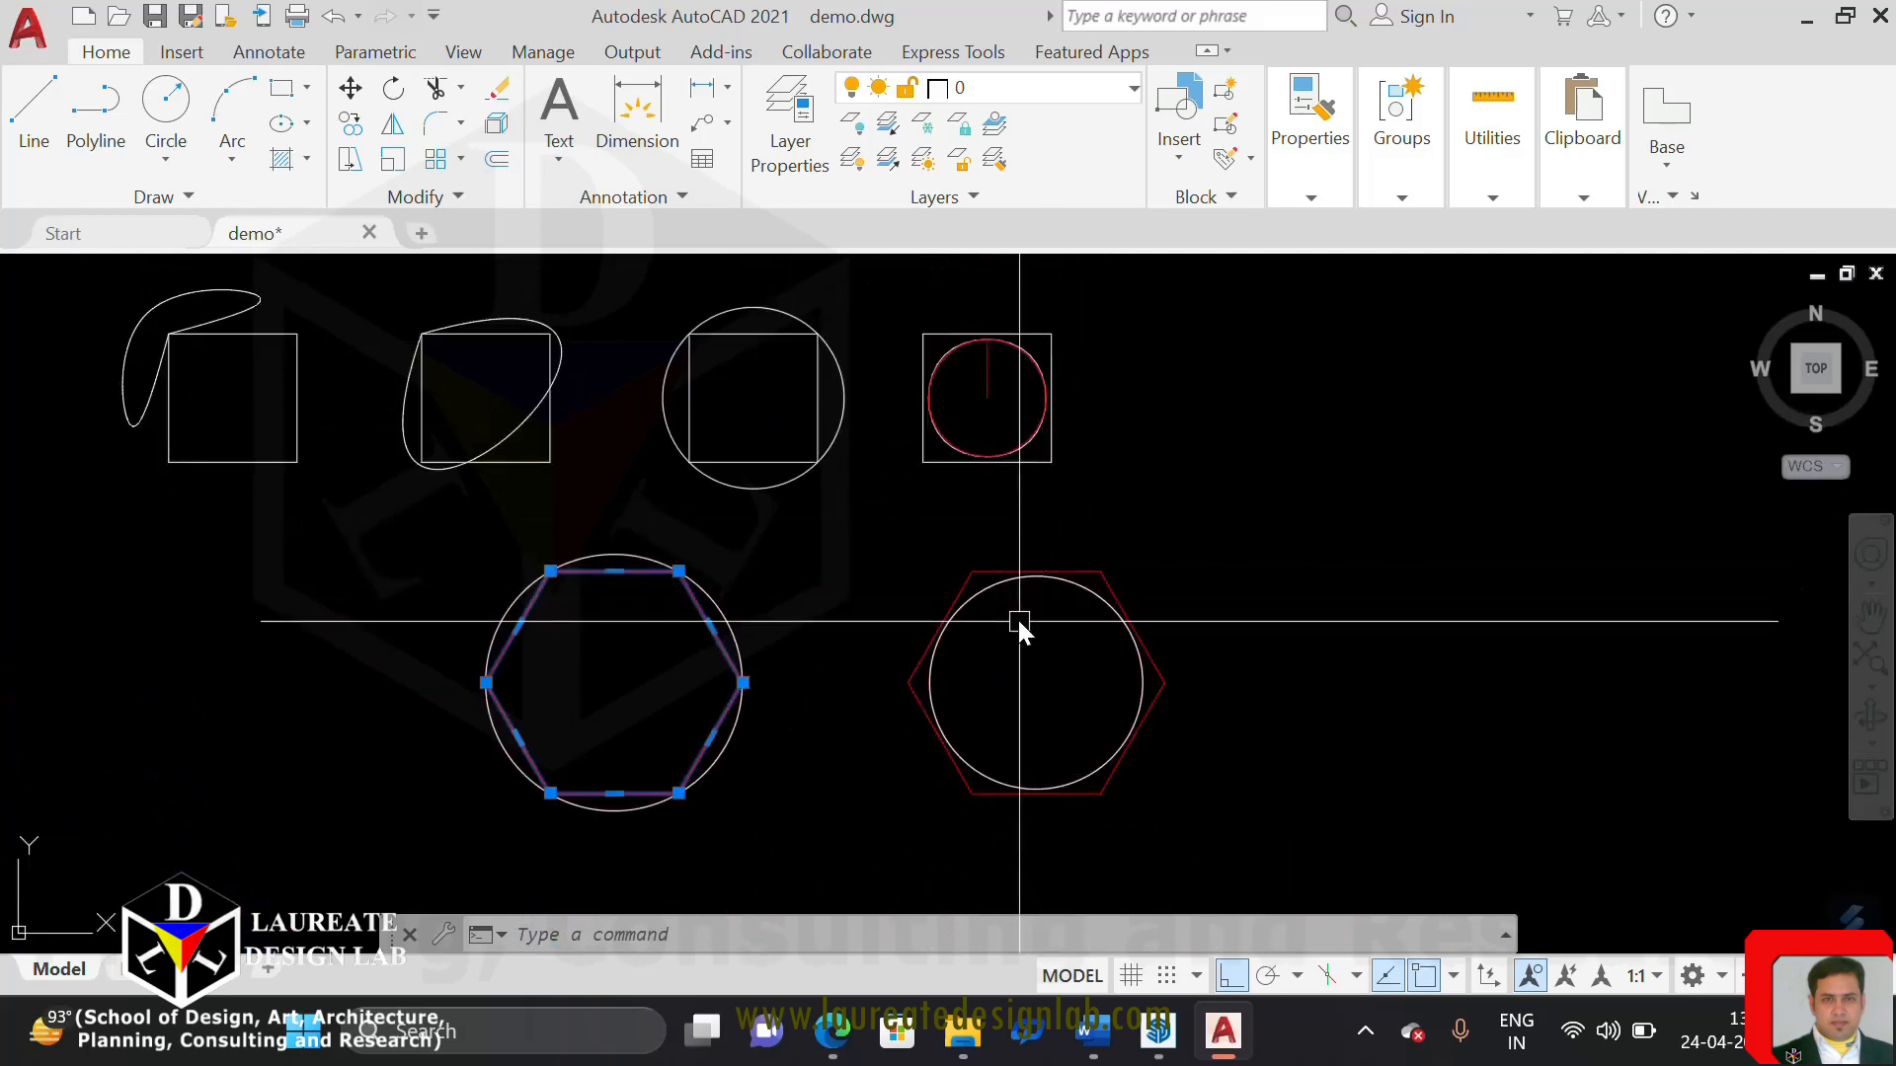
pyautogui.moveTo(1005, 610); pyautogui.dragTo(951, 514, button='middle')
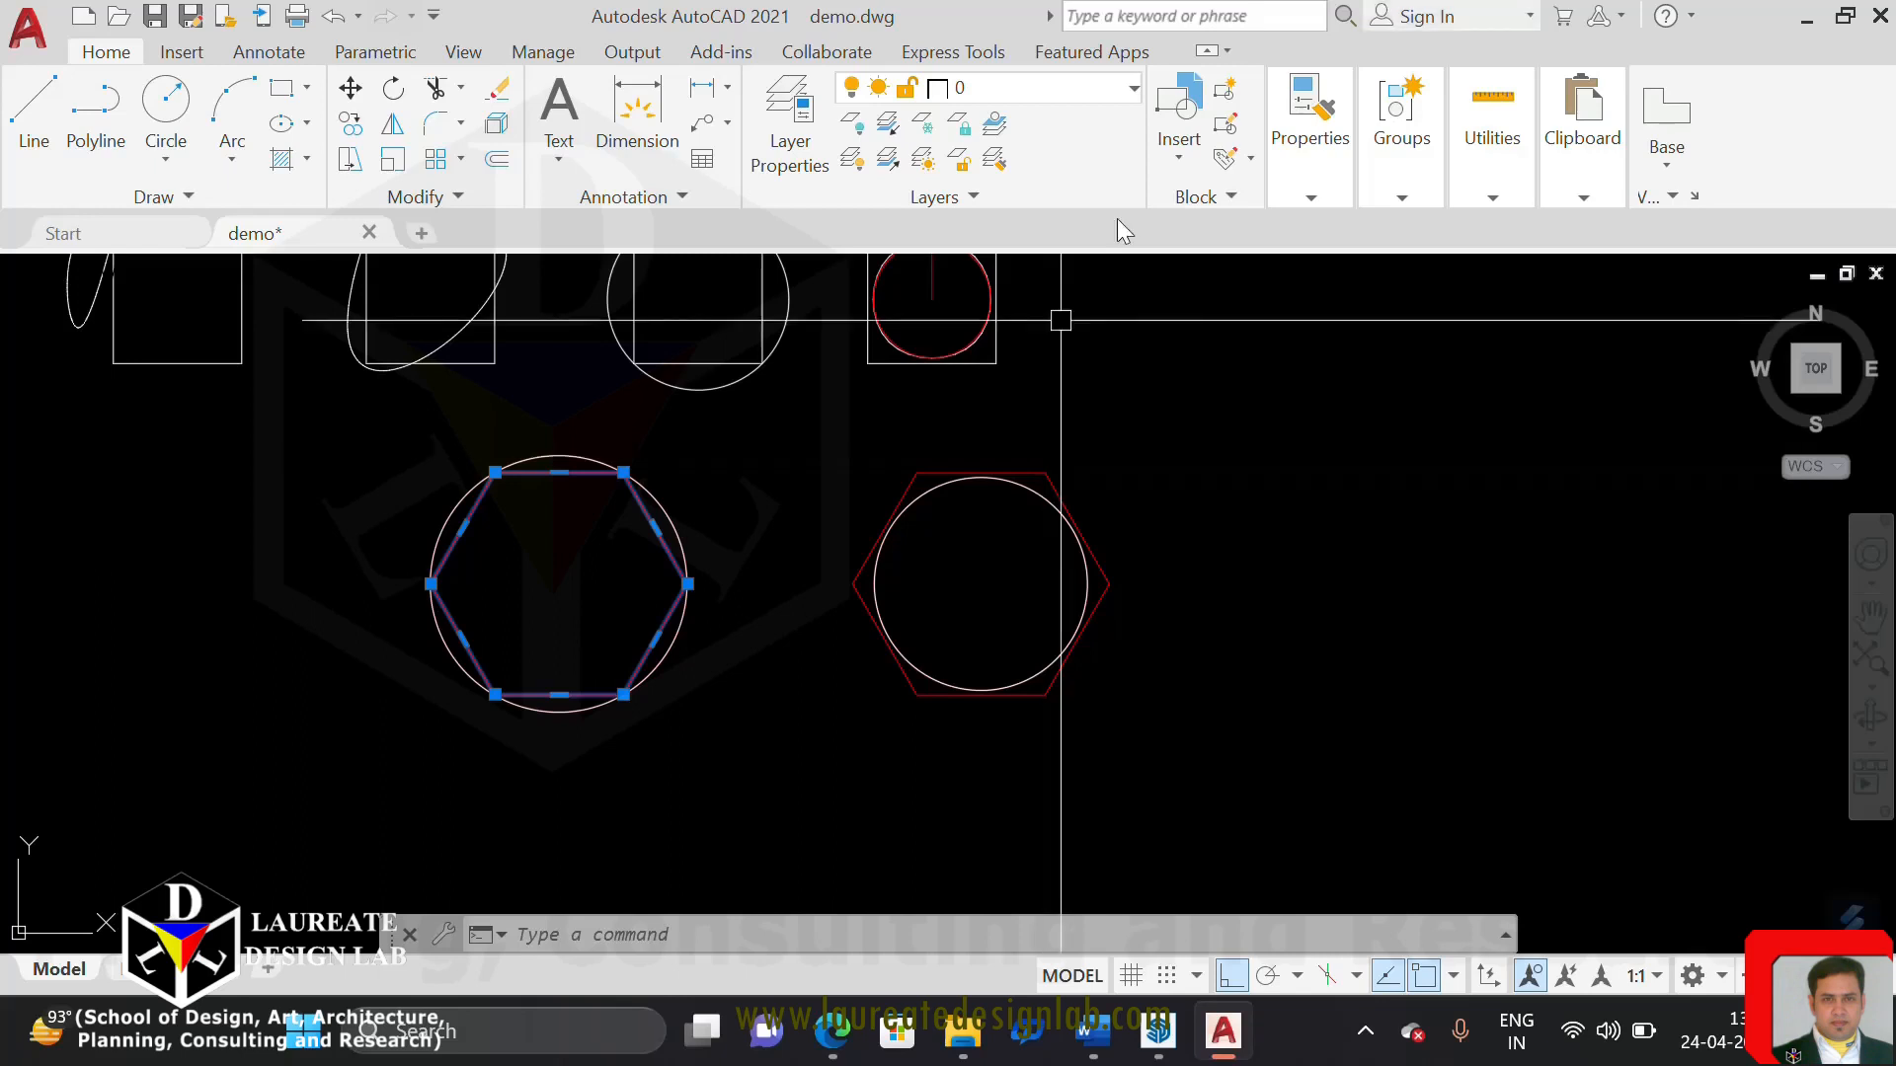
# Clear the hexagon selection and review the polyline editing options for the right hexagon alone
pyautogui.click(940, 470)
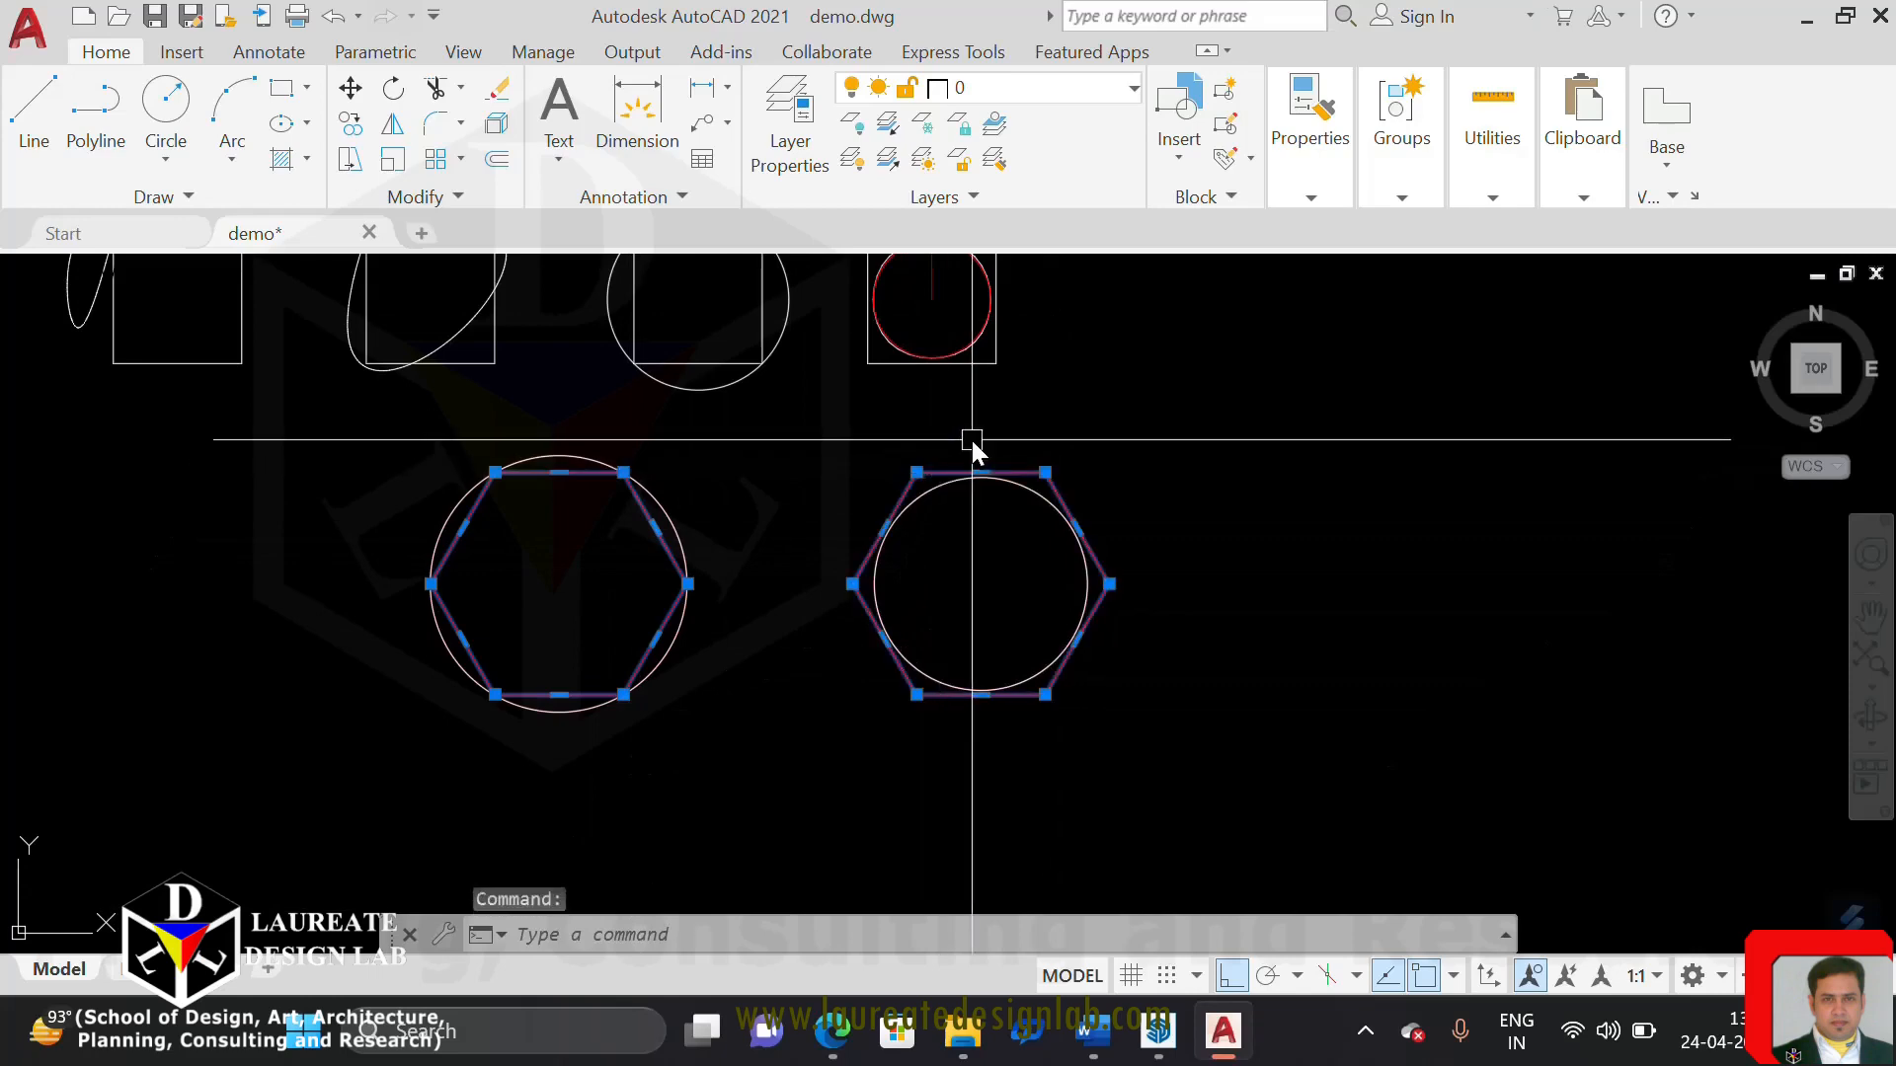
pyautogui.rightClick(972, 438)
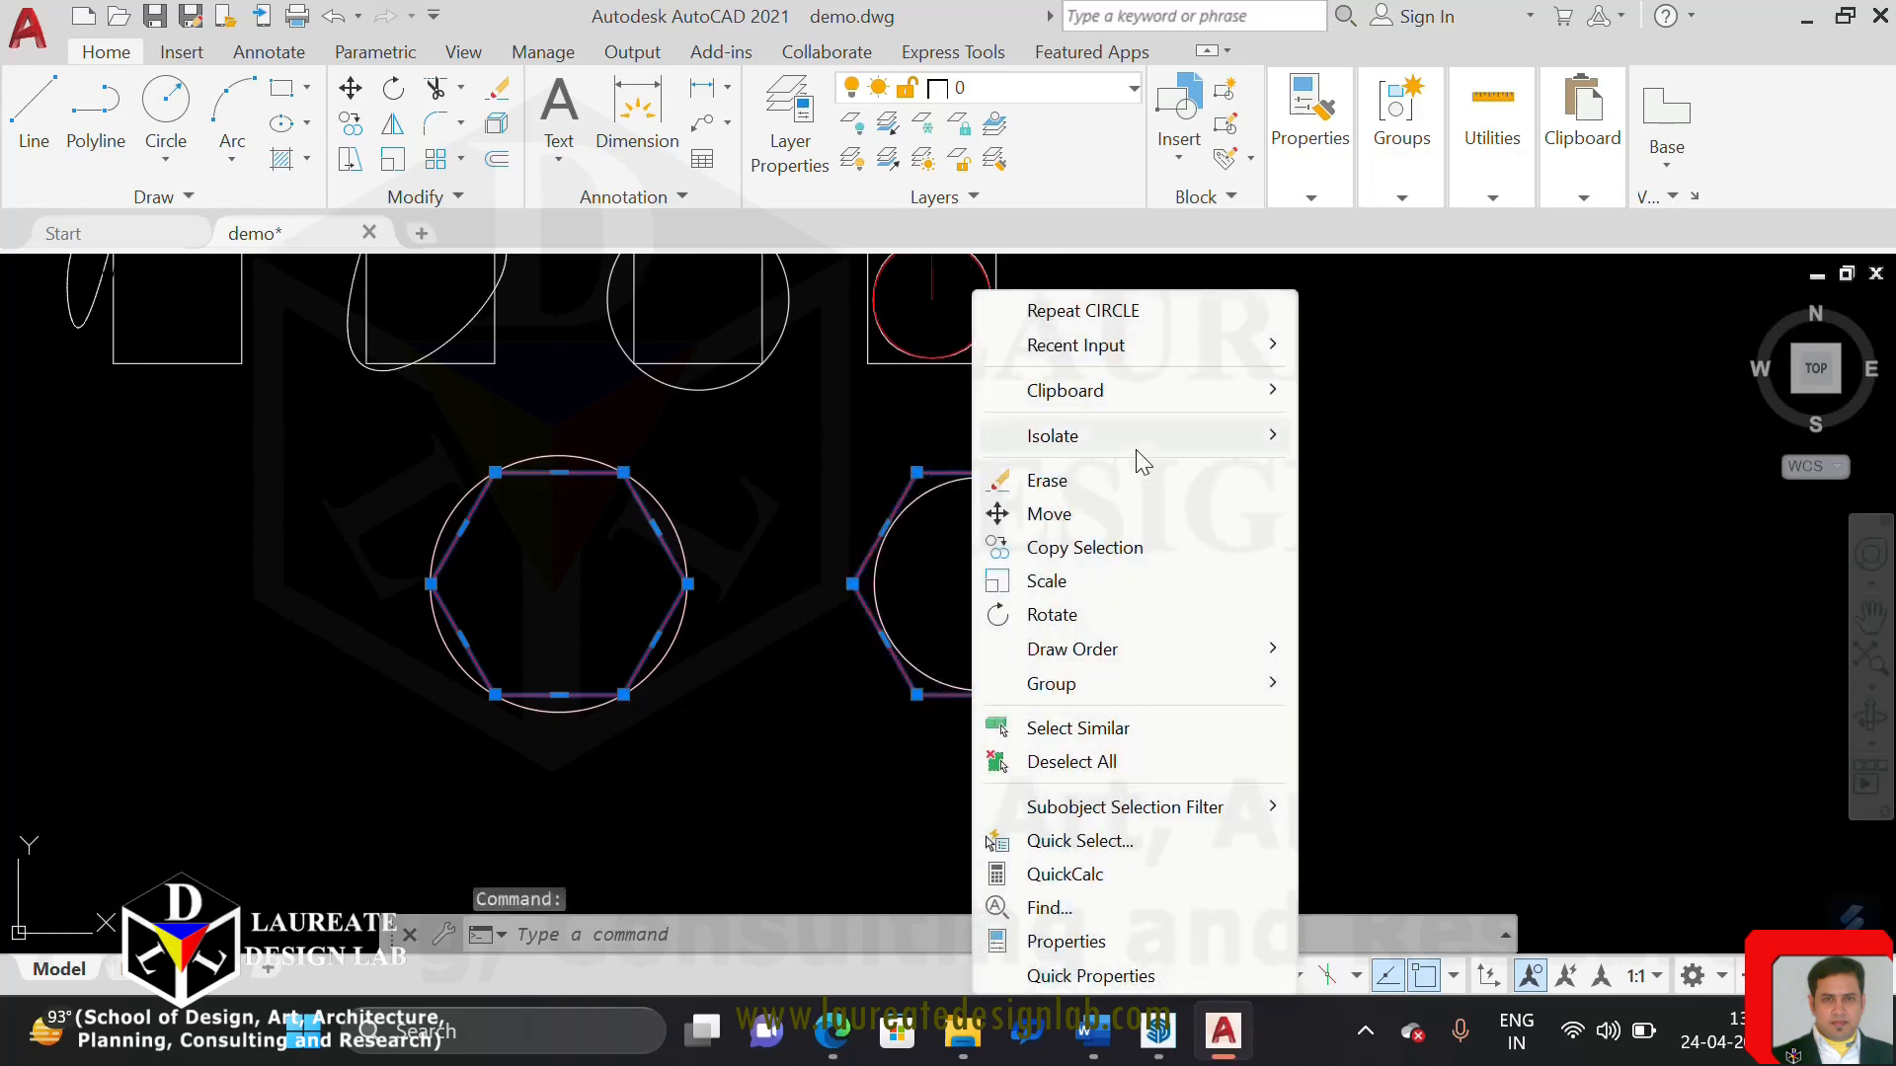
pyautogui.press('Escape')
pyautogui.press('Escape')
pyautogui.scroll(3, 967, 462)
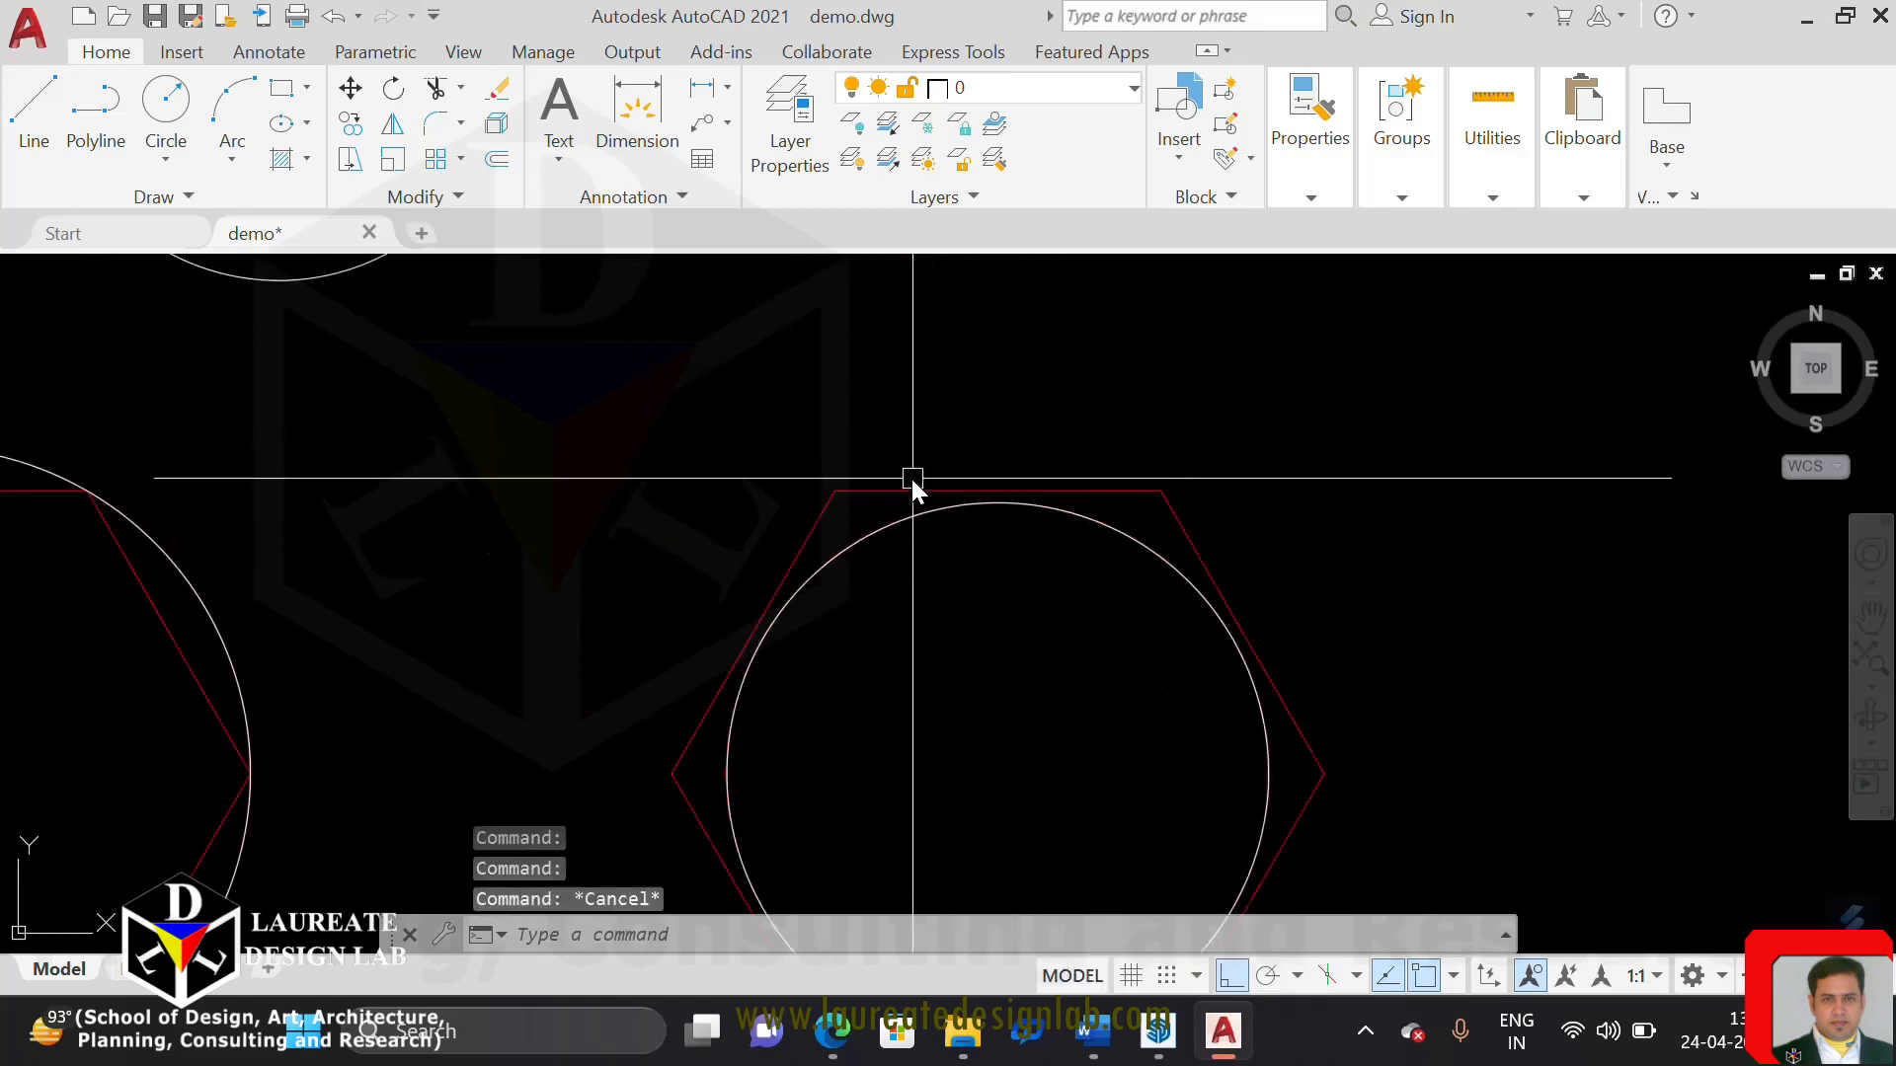
pyautogui.click(916, 484)
pyautogui.rightClick(919, 480)
pyautogui.moveTo(1044, 375)
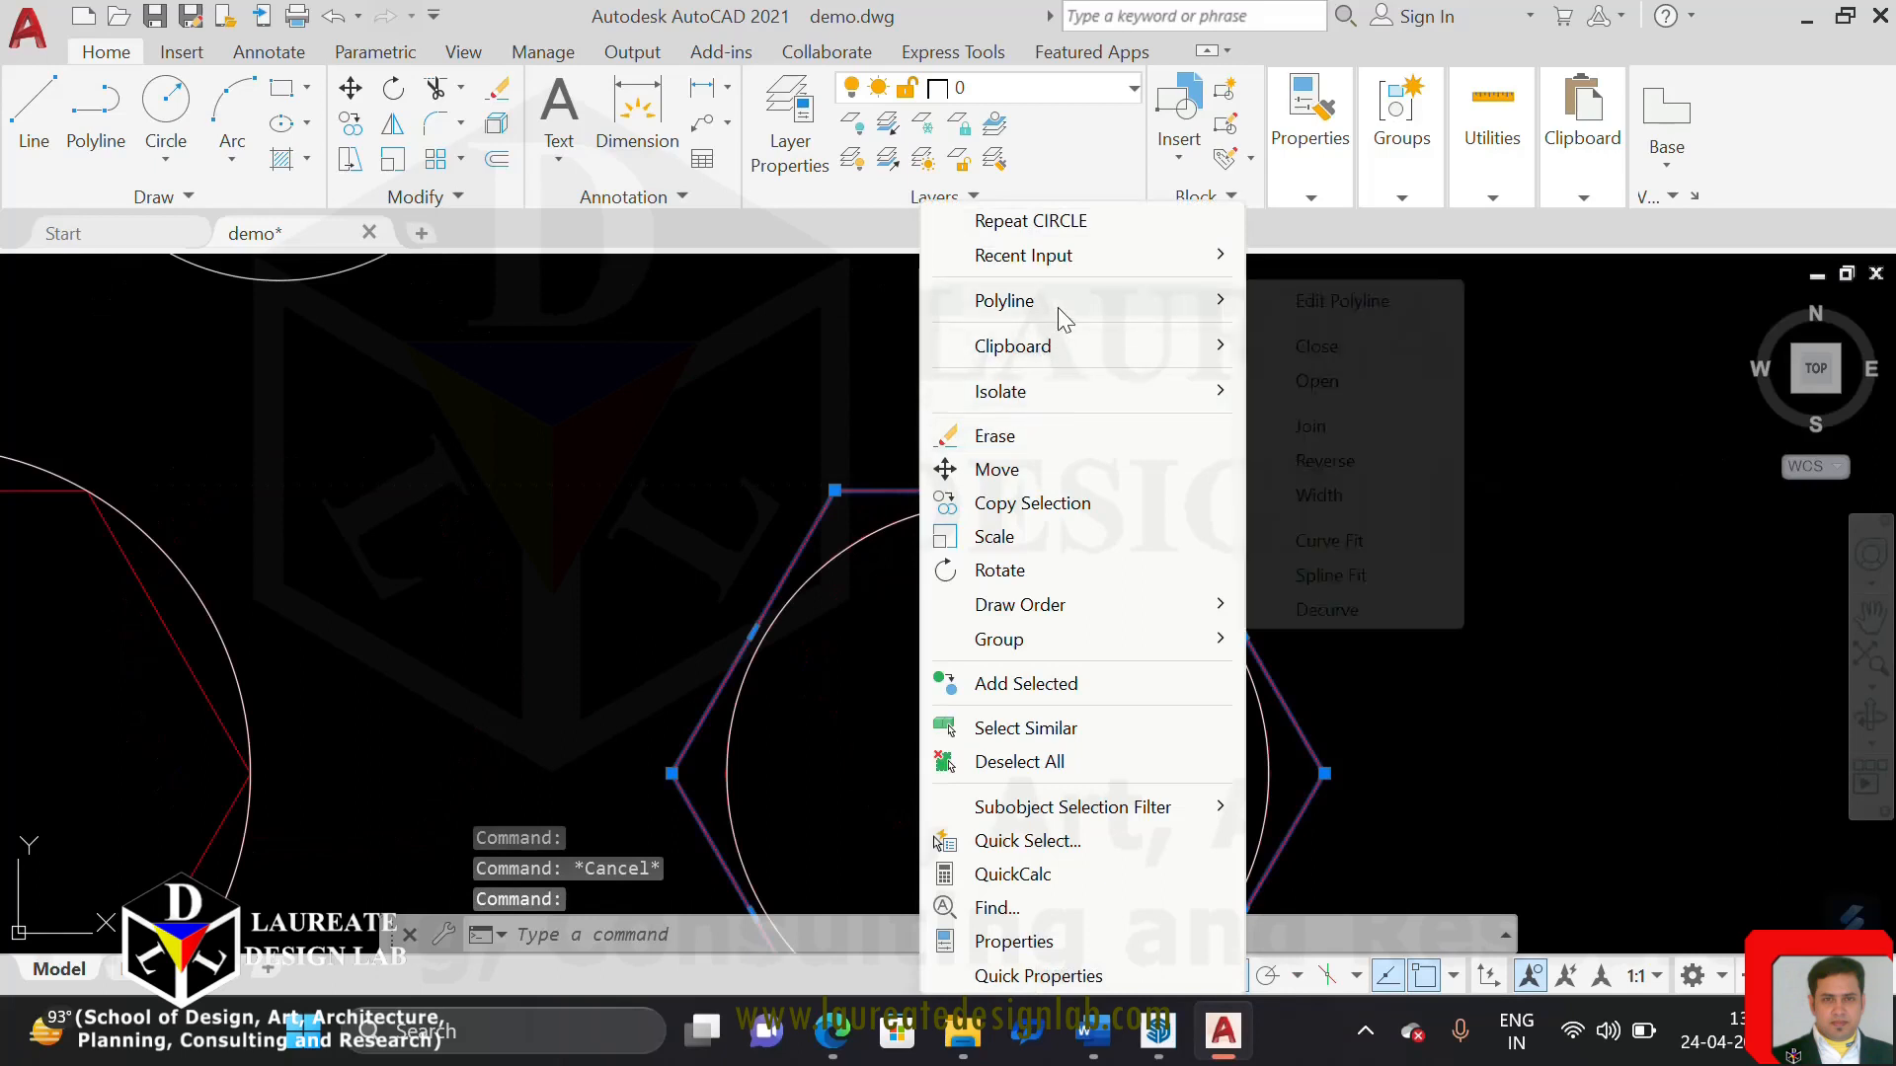
pyautogui.moveTo(1058, 306)
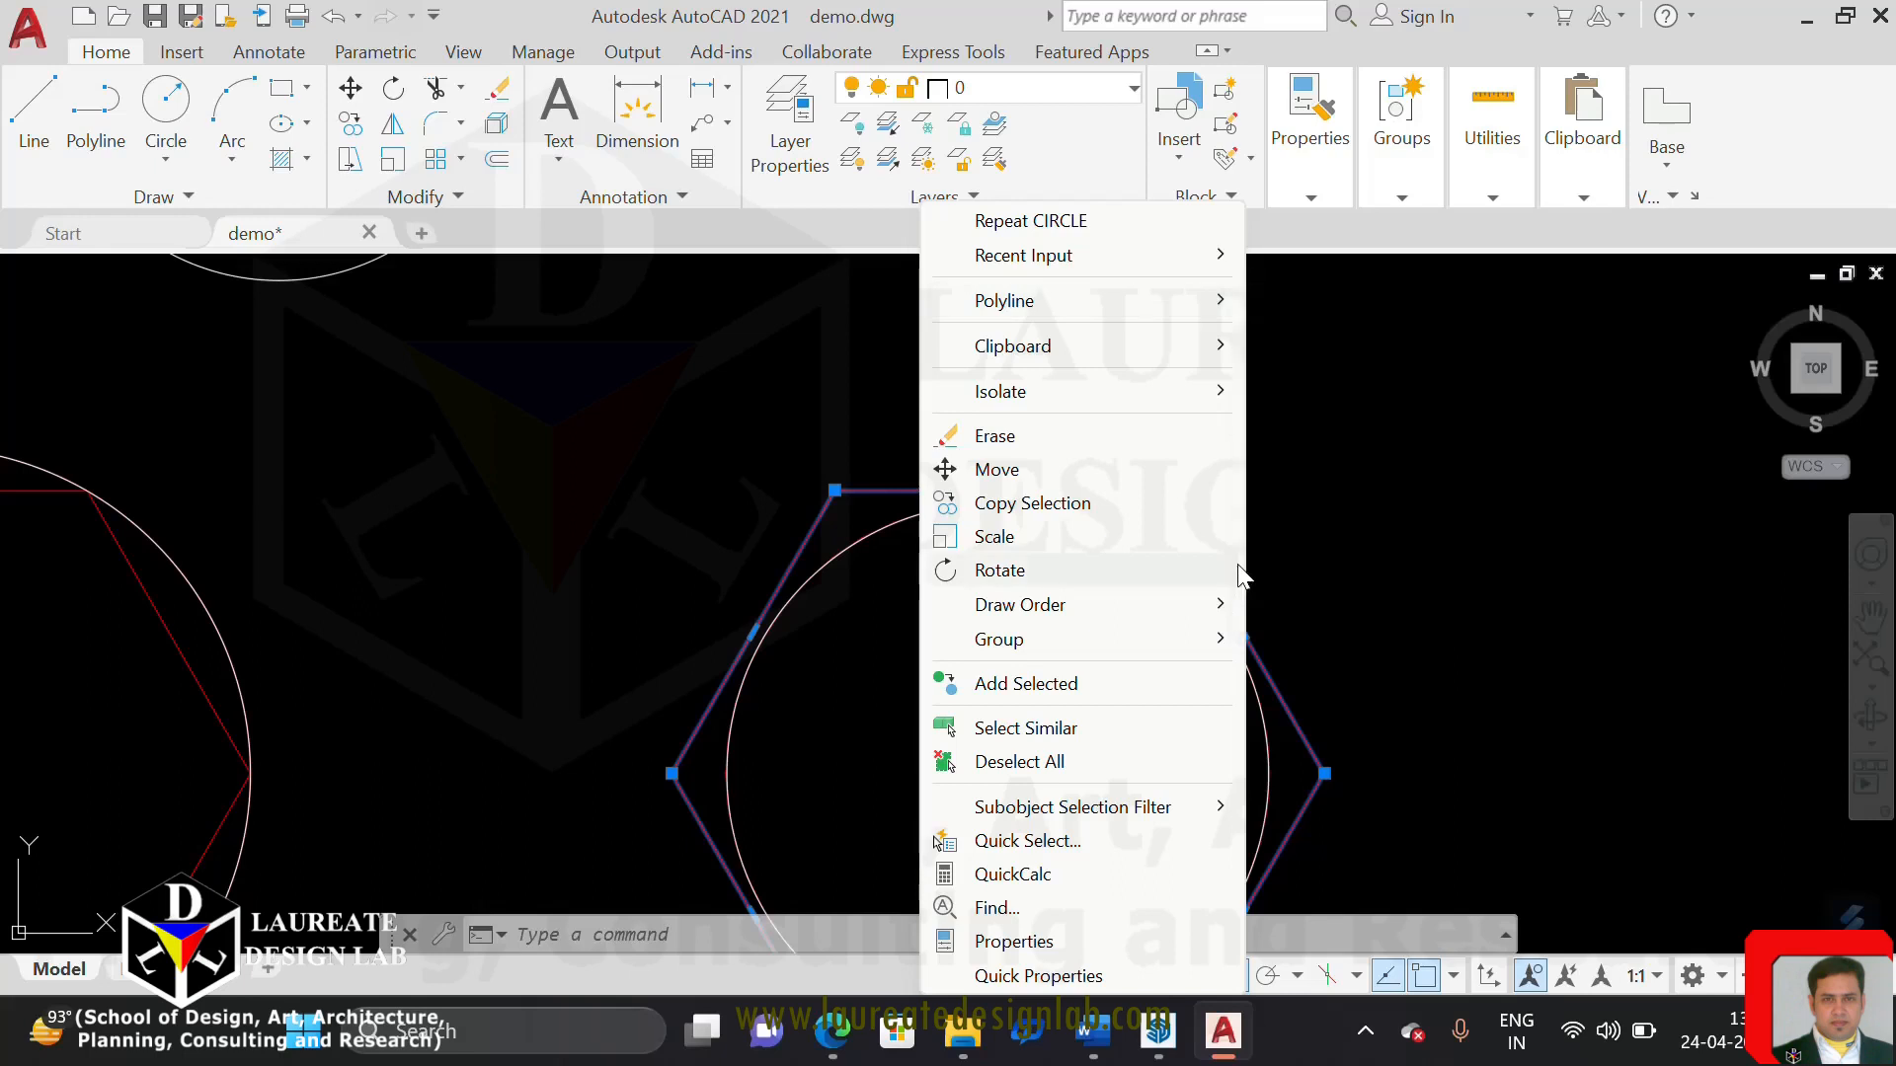
pyautogui.press('Escape')
pyautogui.press('Escape')
pyautogui.scroll(-6, 1185, 554)
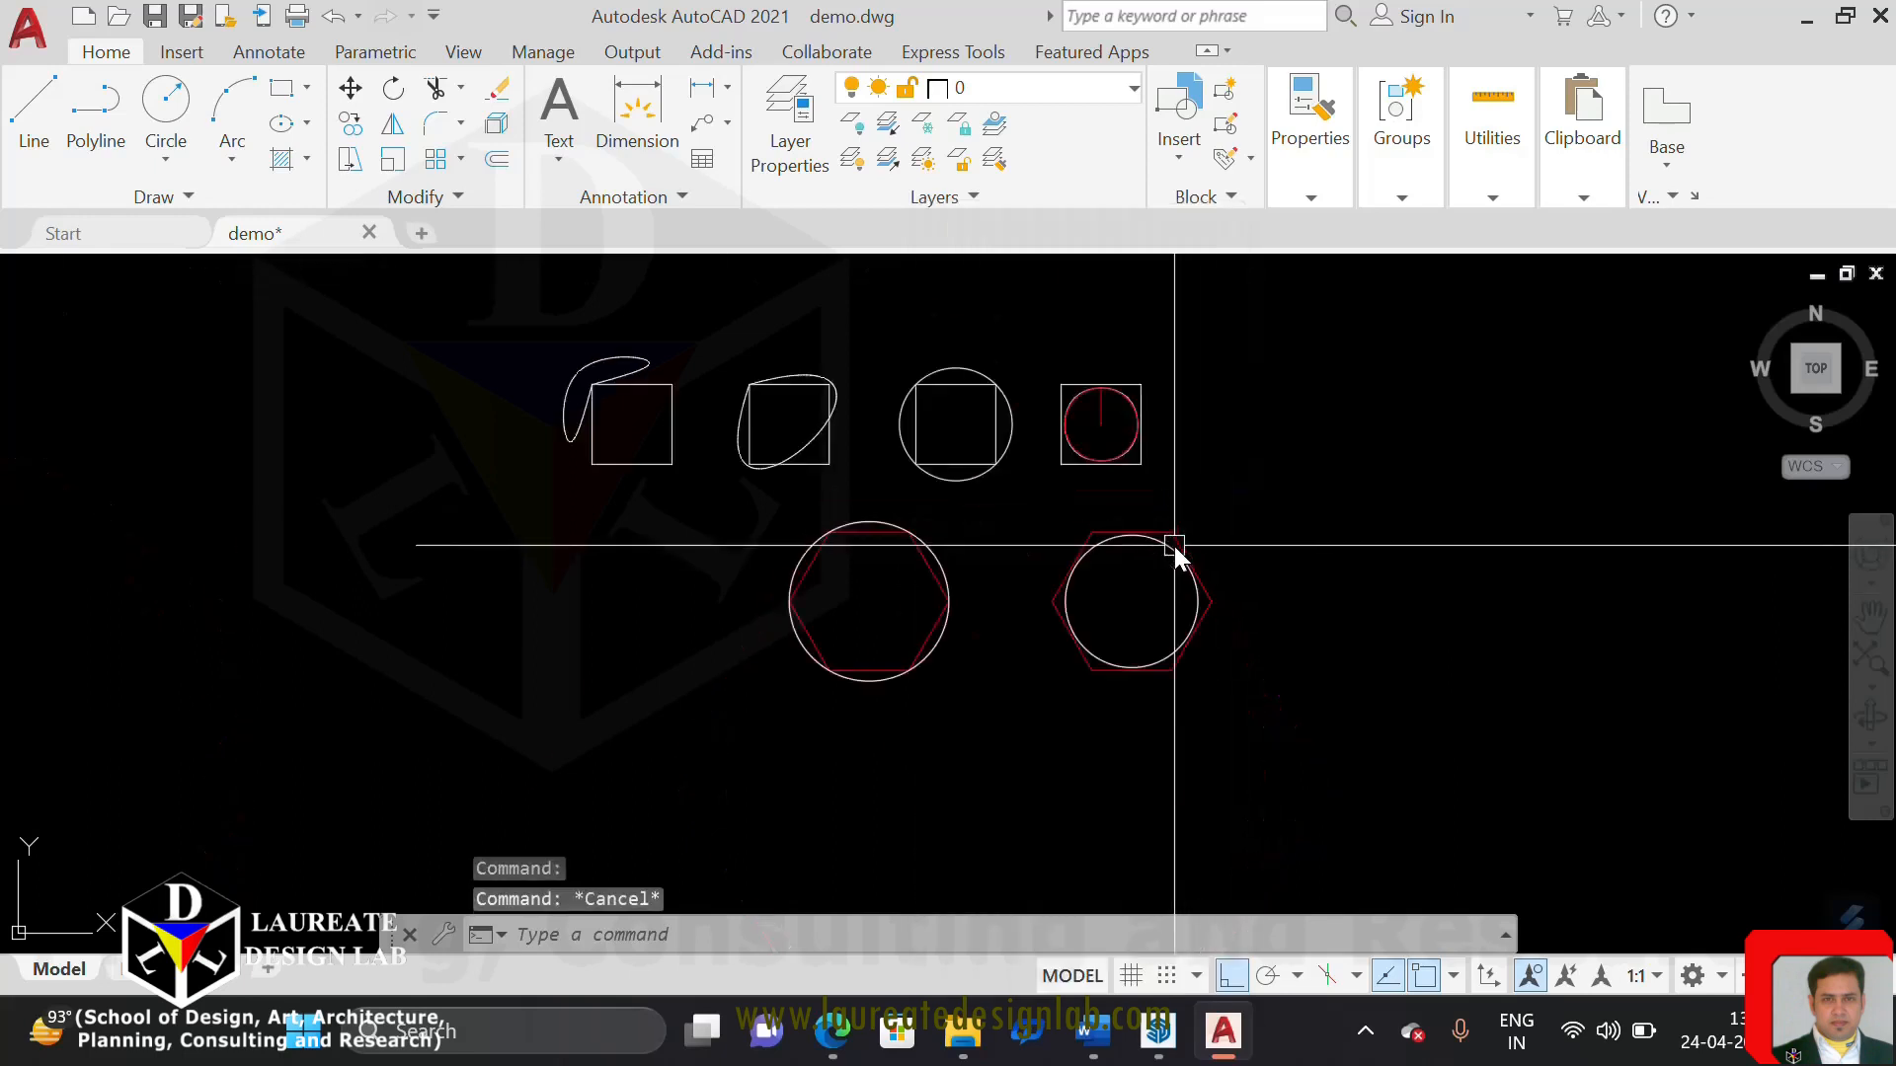
# Examine the upper arcs of the rightmost square's and right hexagon's spline-fit curves, and recheck the hexagon's available commands
pyautogui.scroll(5, 1102, 417)
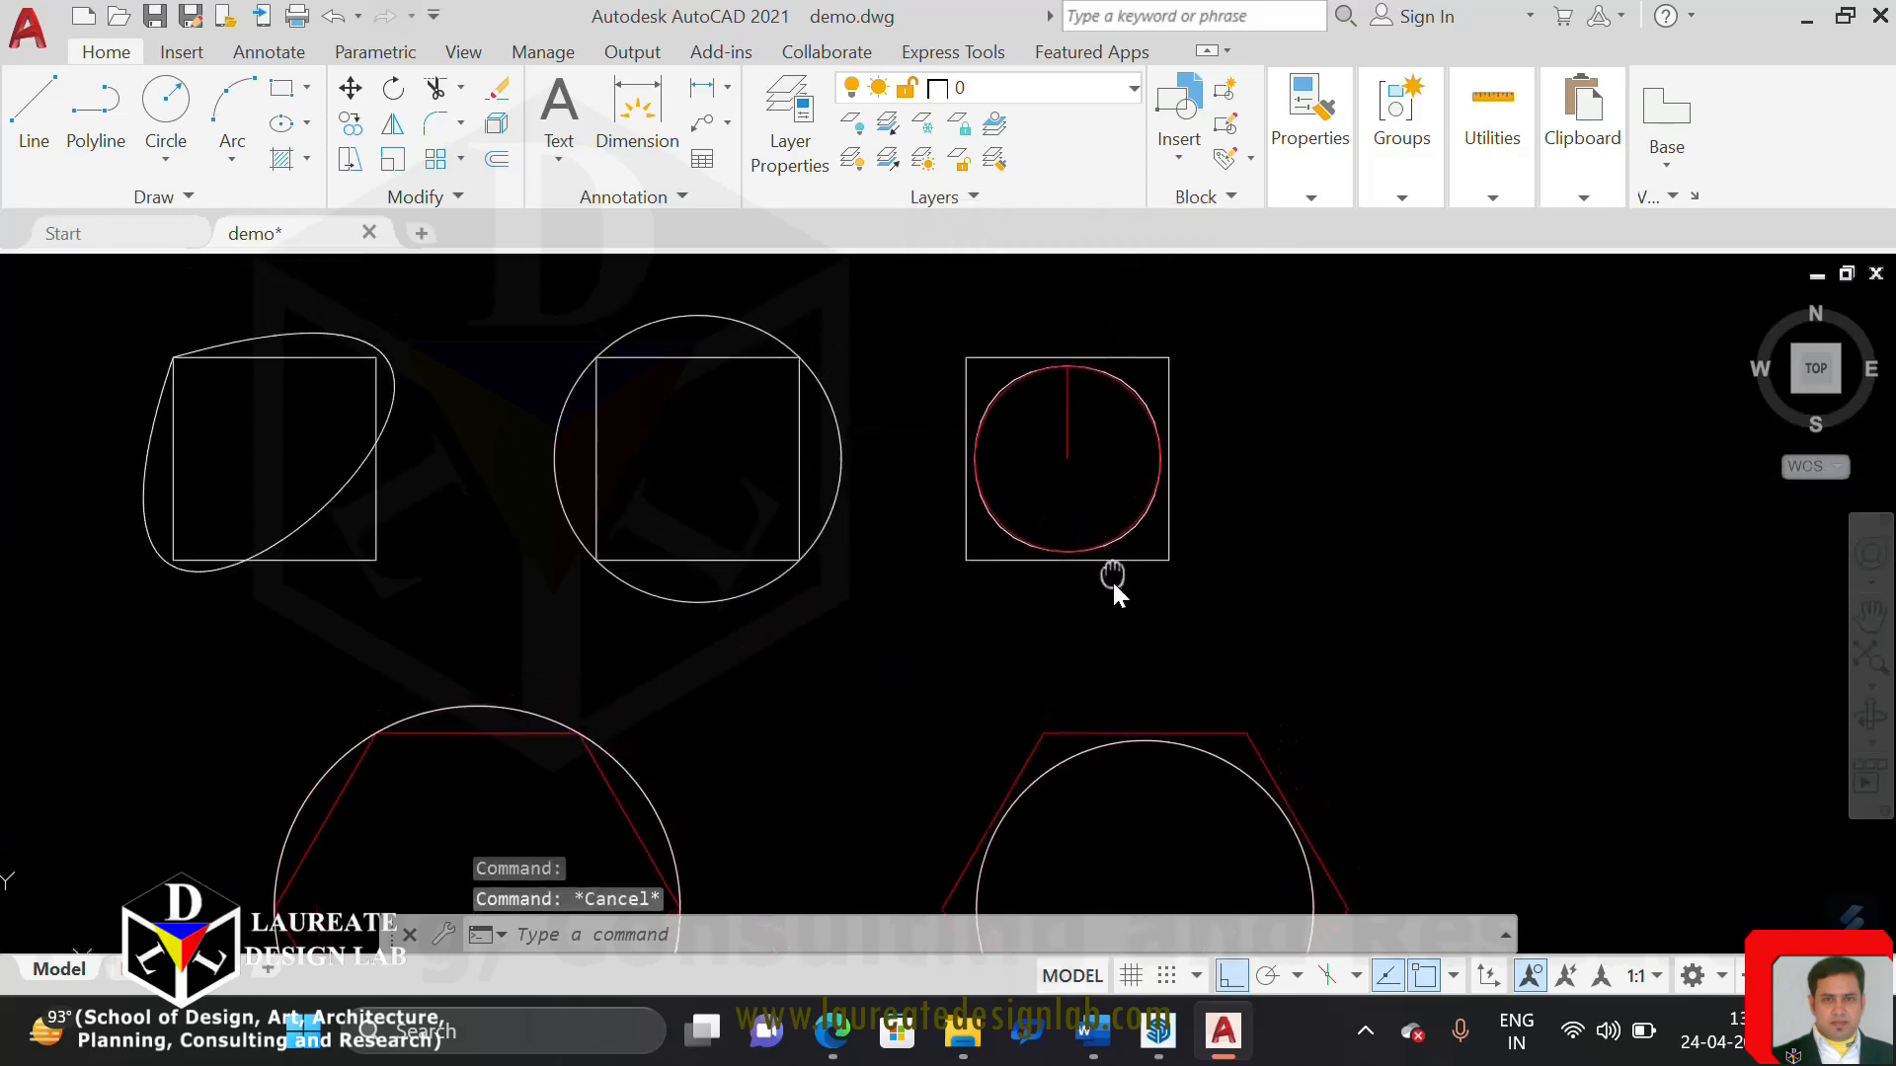
pyautogui.scroll(7, 1098, 407)
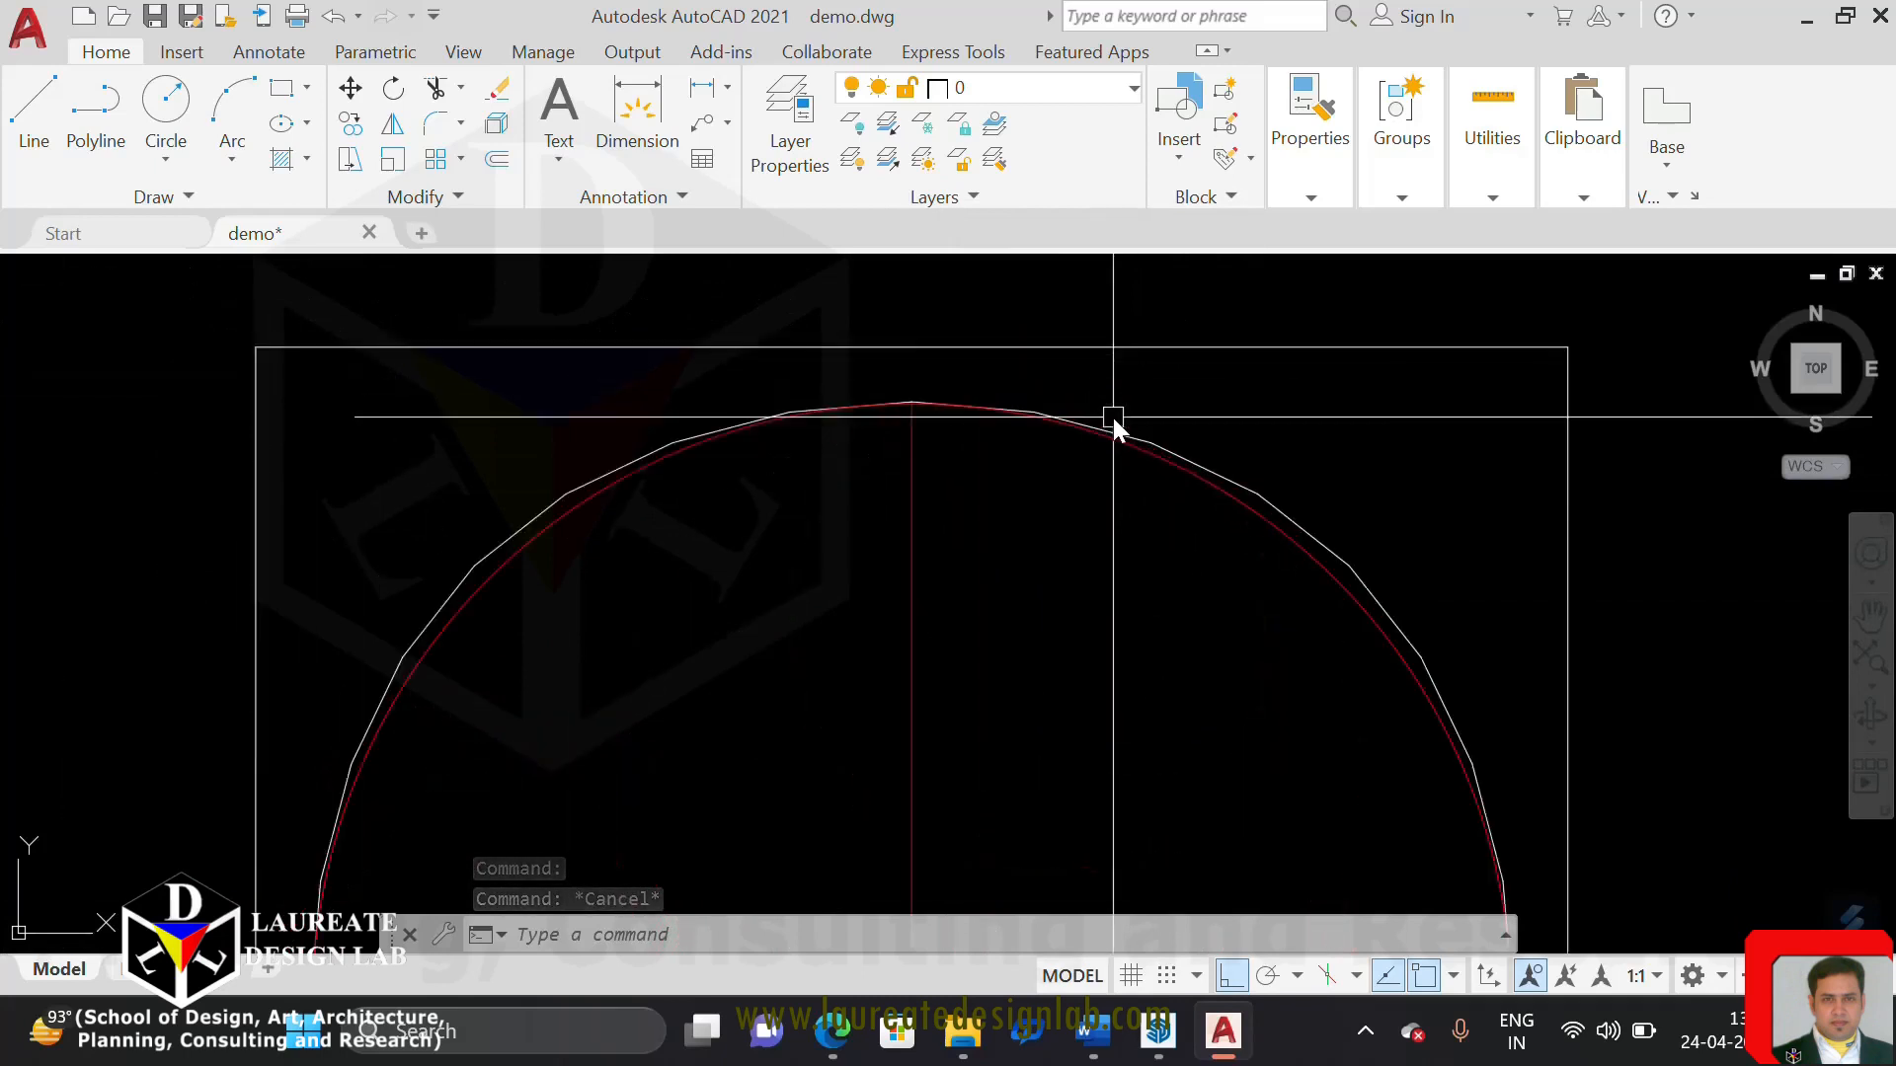
pyautogui.scroll(-10, 1037, 454)
pyautogui.scroll(7, 1113, 728)
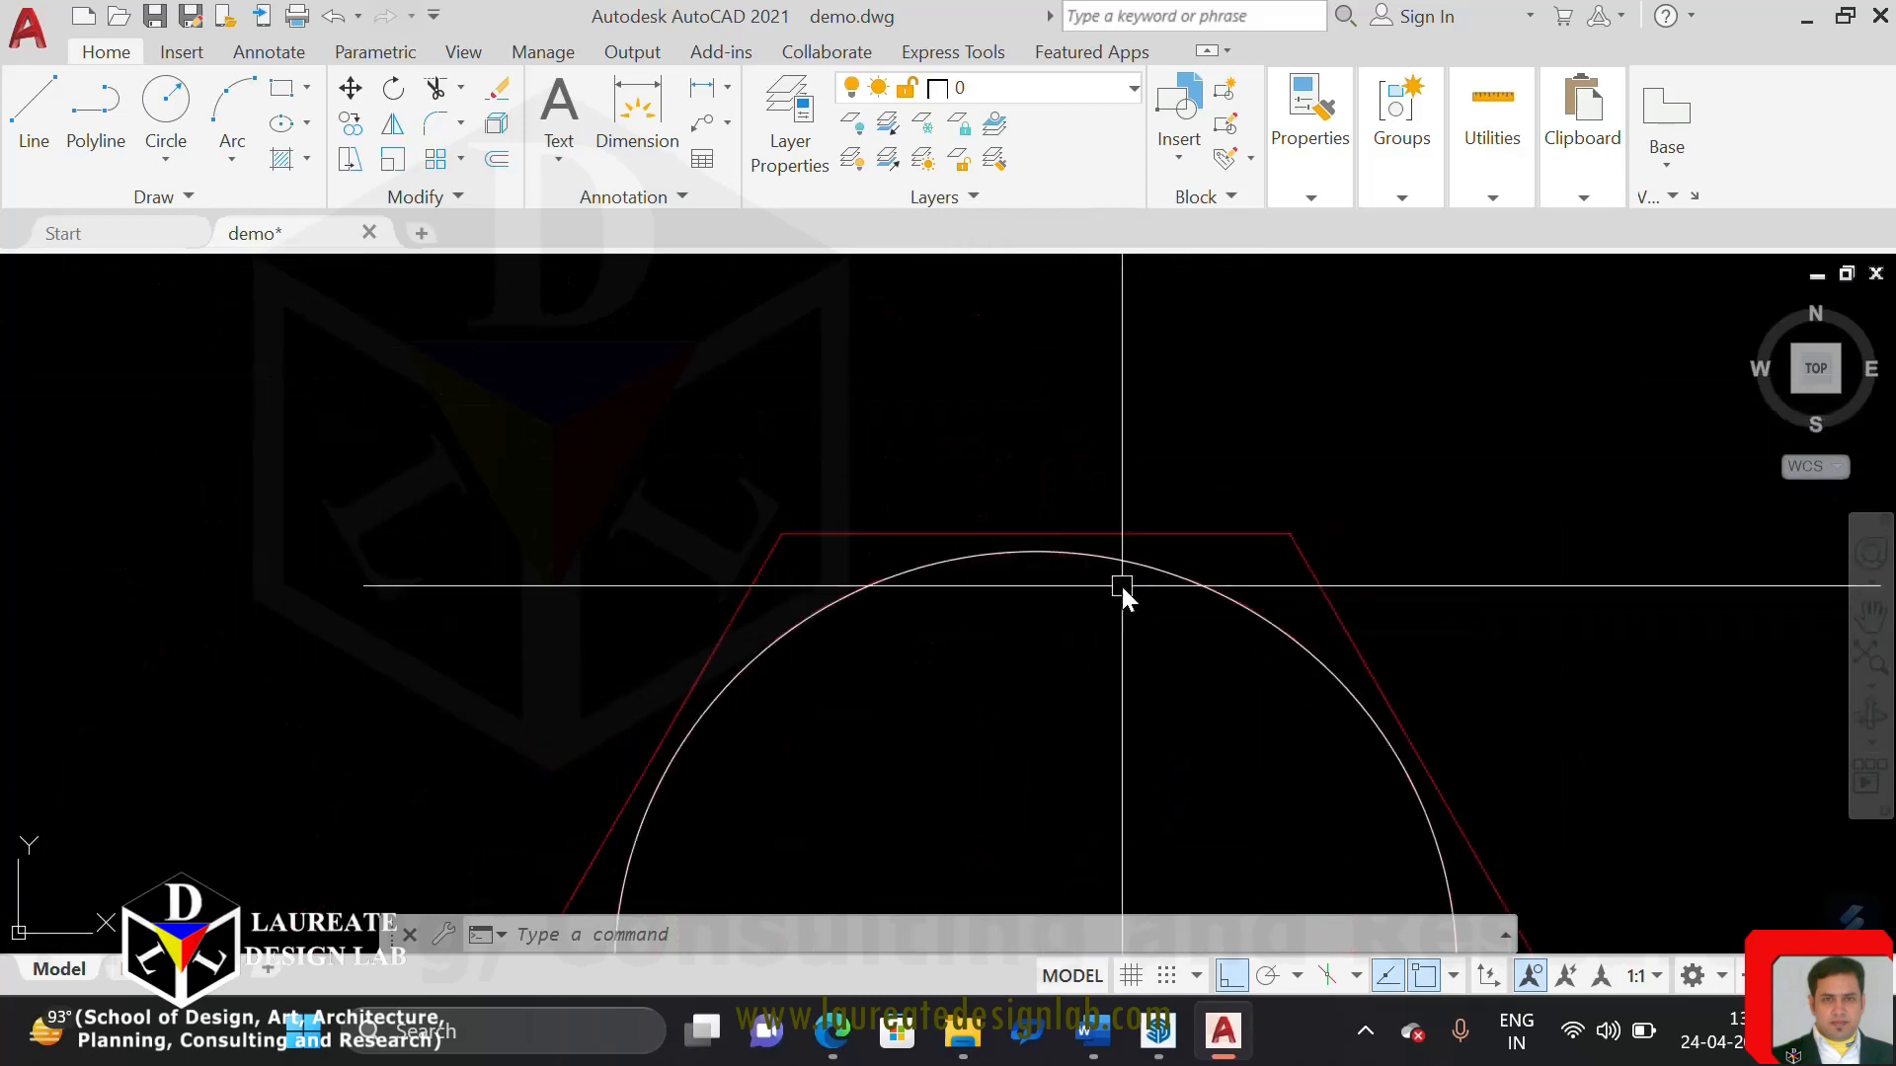
pyautogui.click(1173, 536)
pyautogui.rightClick(1173, 538)
pyautogui.moveTo(1289, 301)
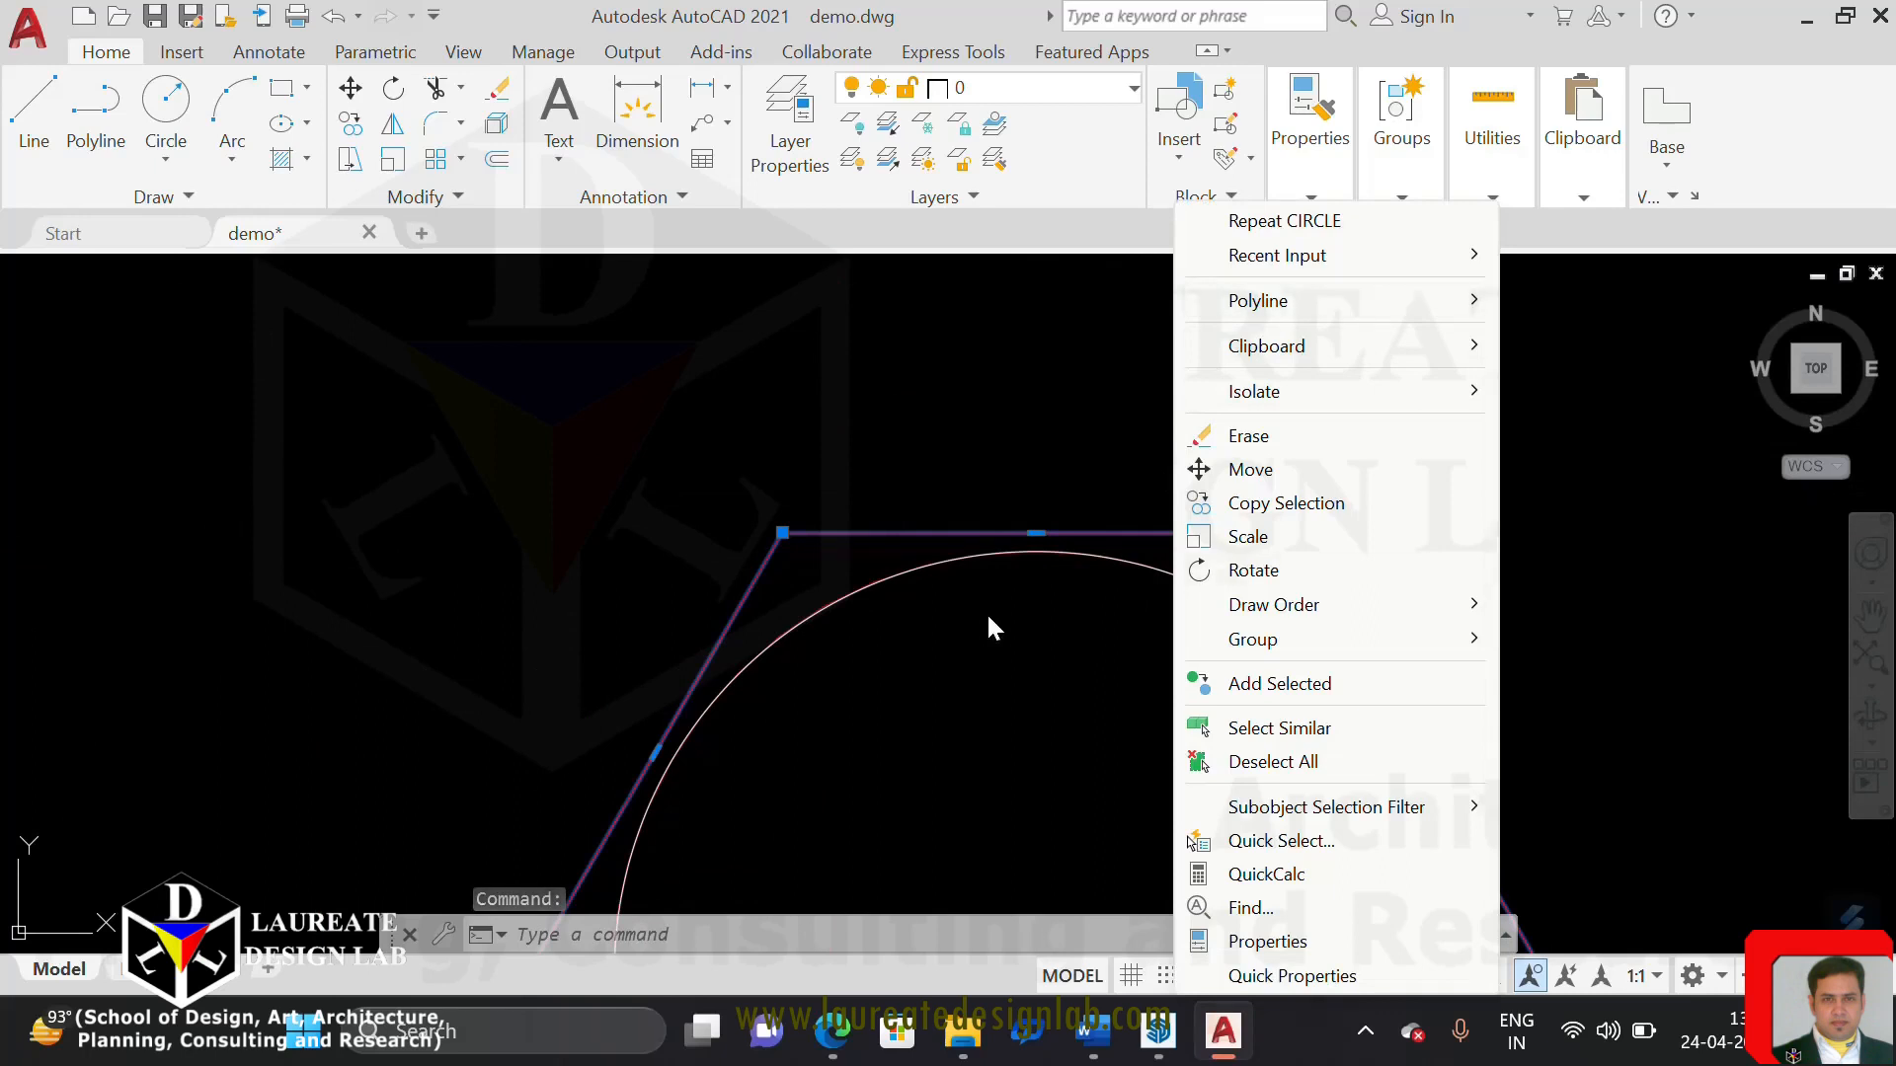
pyautogui.press('Escape')
pyautogui.press('Escape')
pyautogui.scroll(-5, 994, 572)
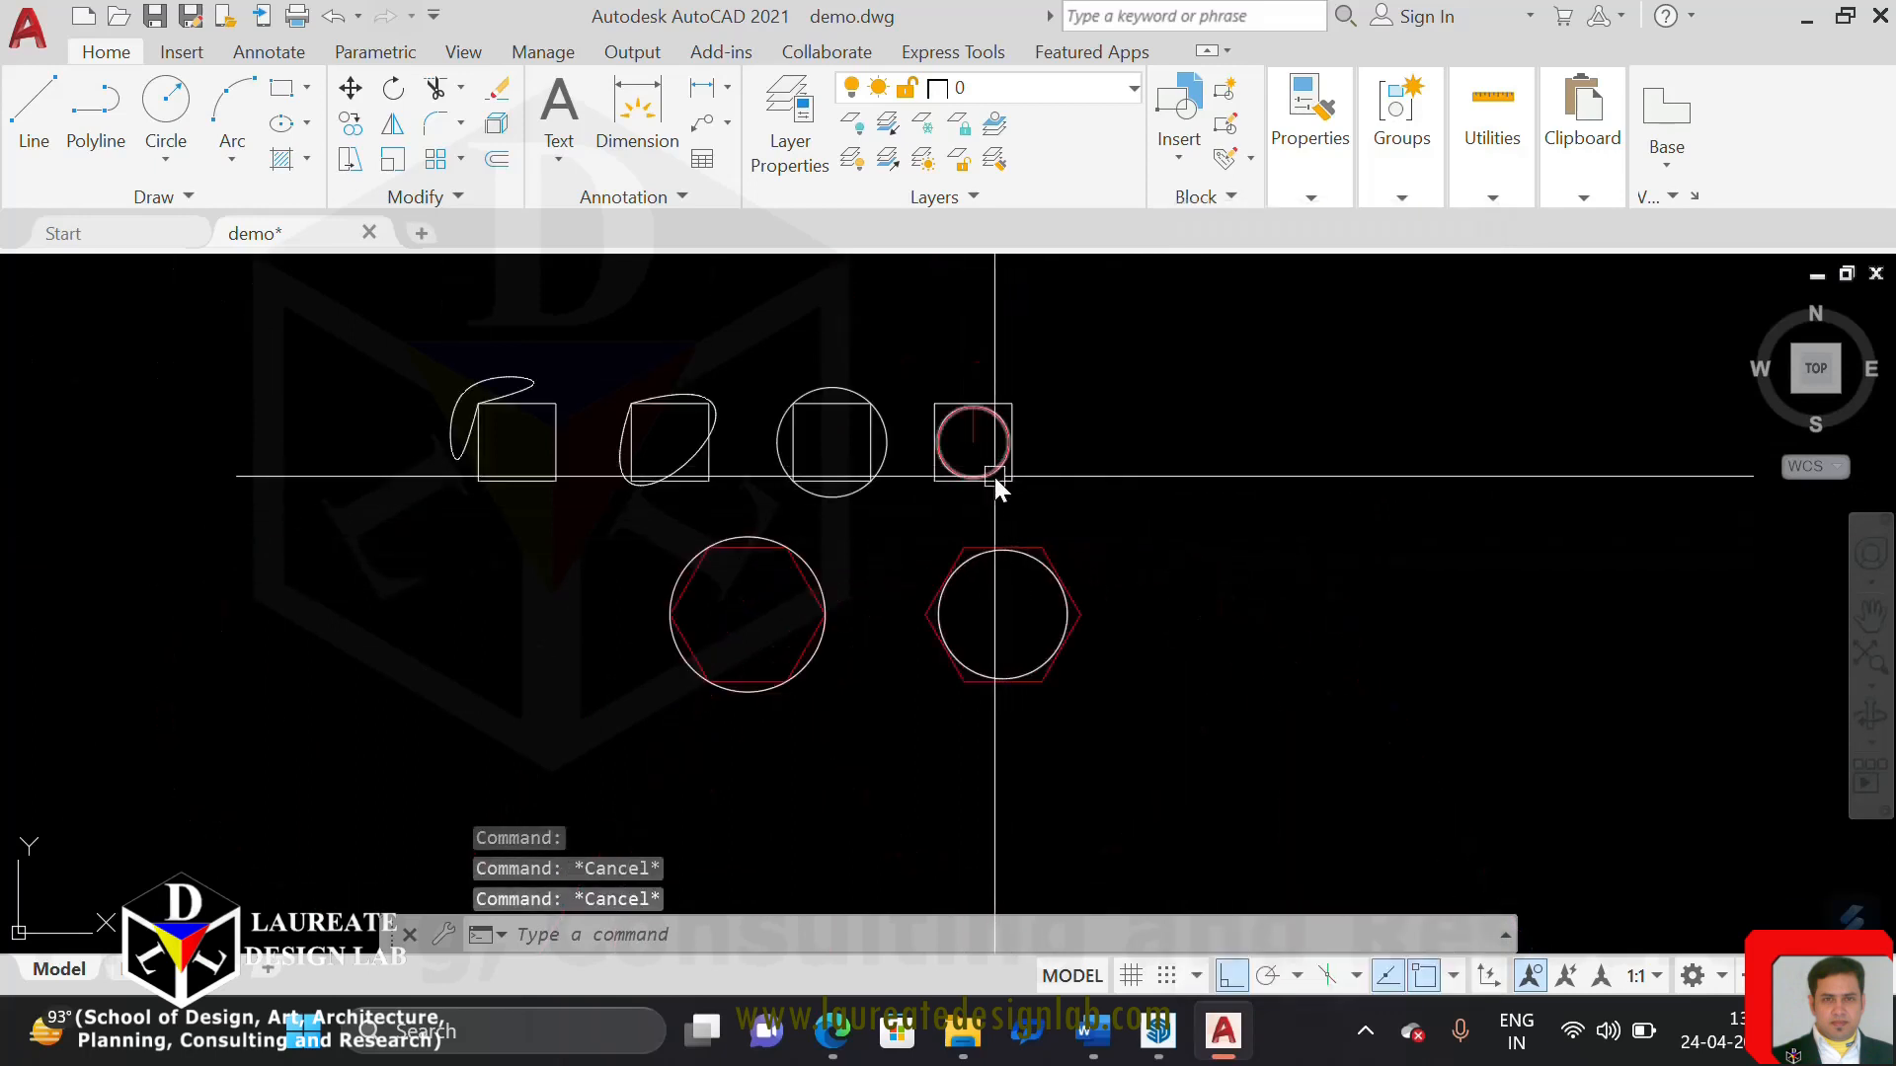
# Inspect the individual segments of the right hexagon's spline-fit curve beside its true circle, and review all the squares and hexagons
pyautogui.scroll(2, 1016, 568)
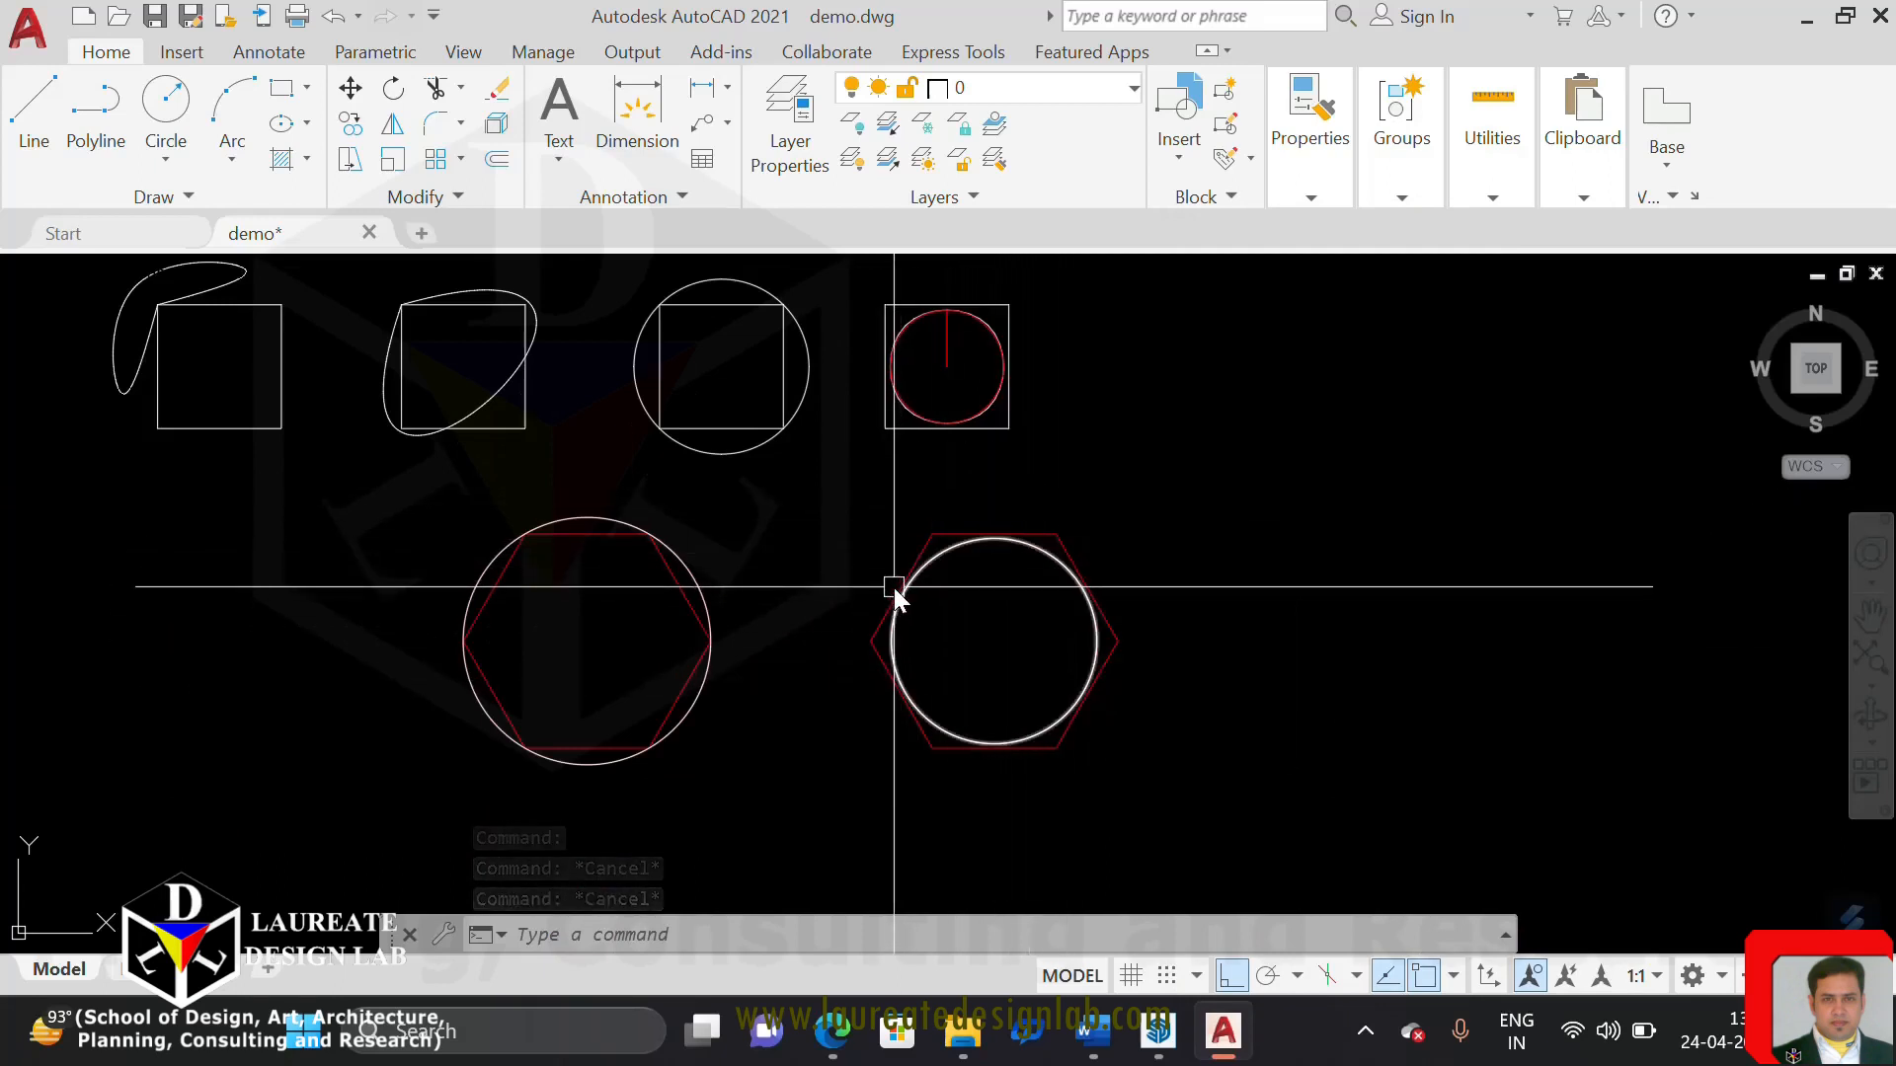
pyautogui.scroll(6, 973, 561)
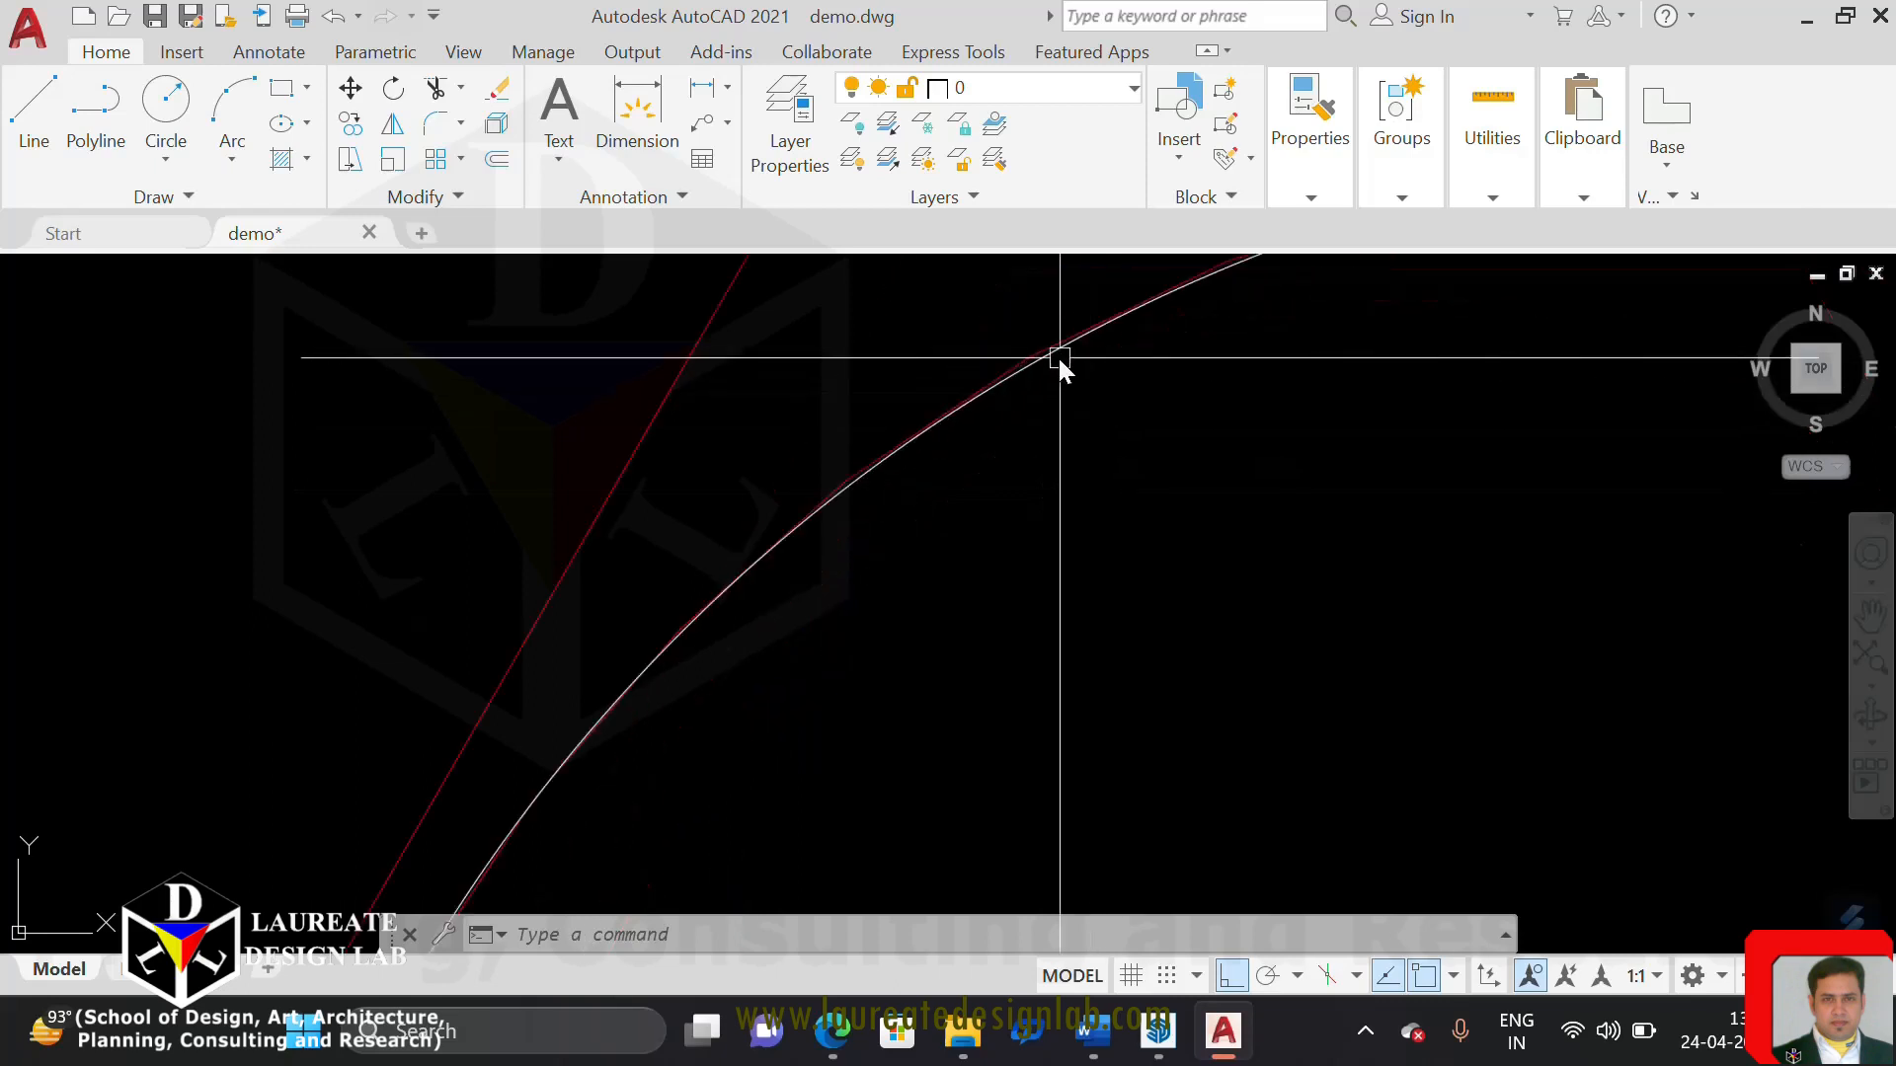
pyautogui.scroll(4, 1012, 365)
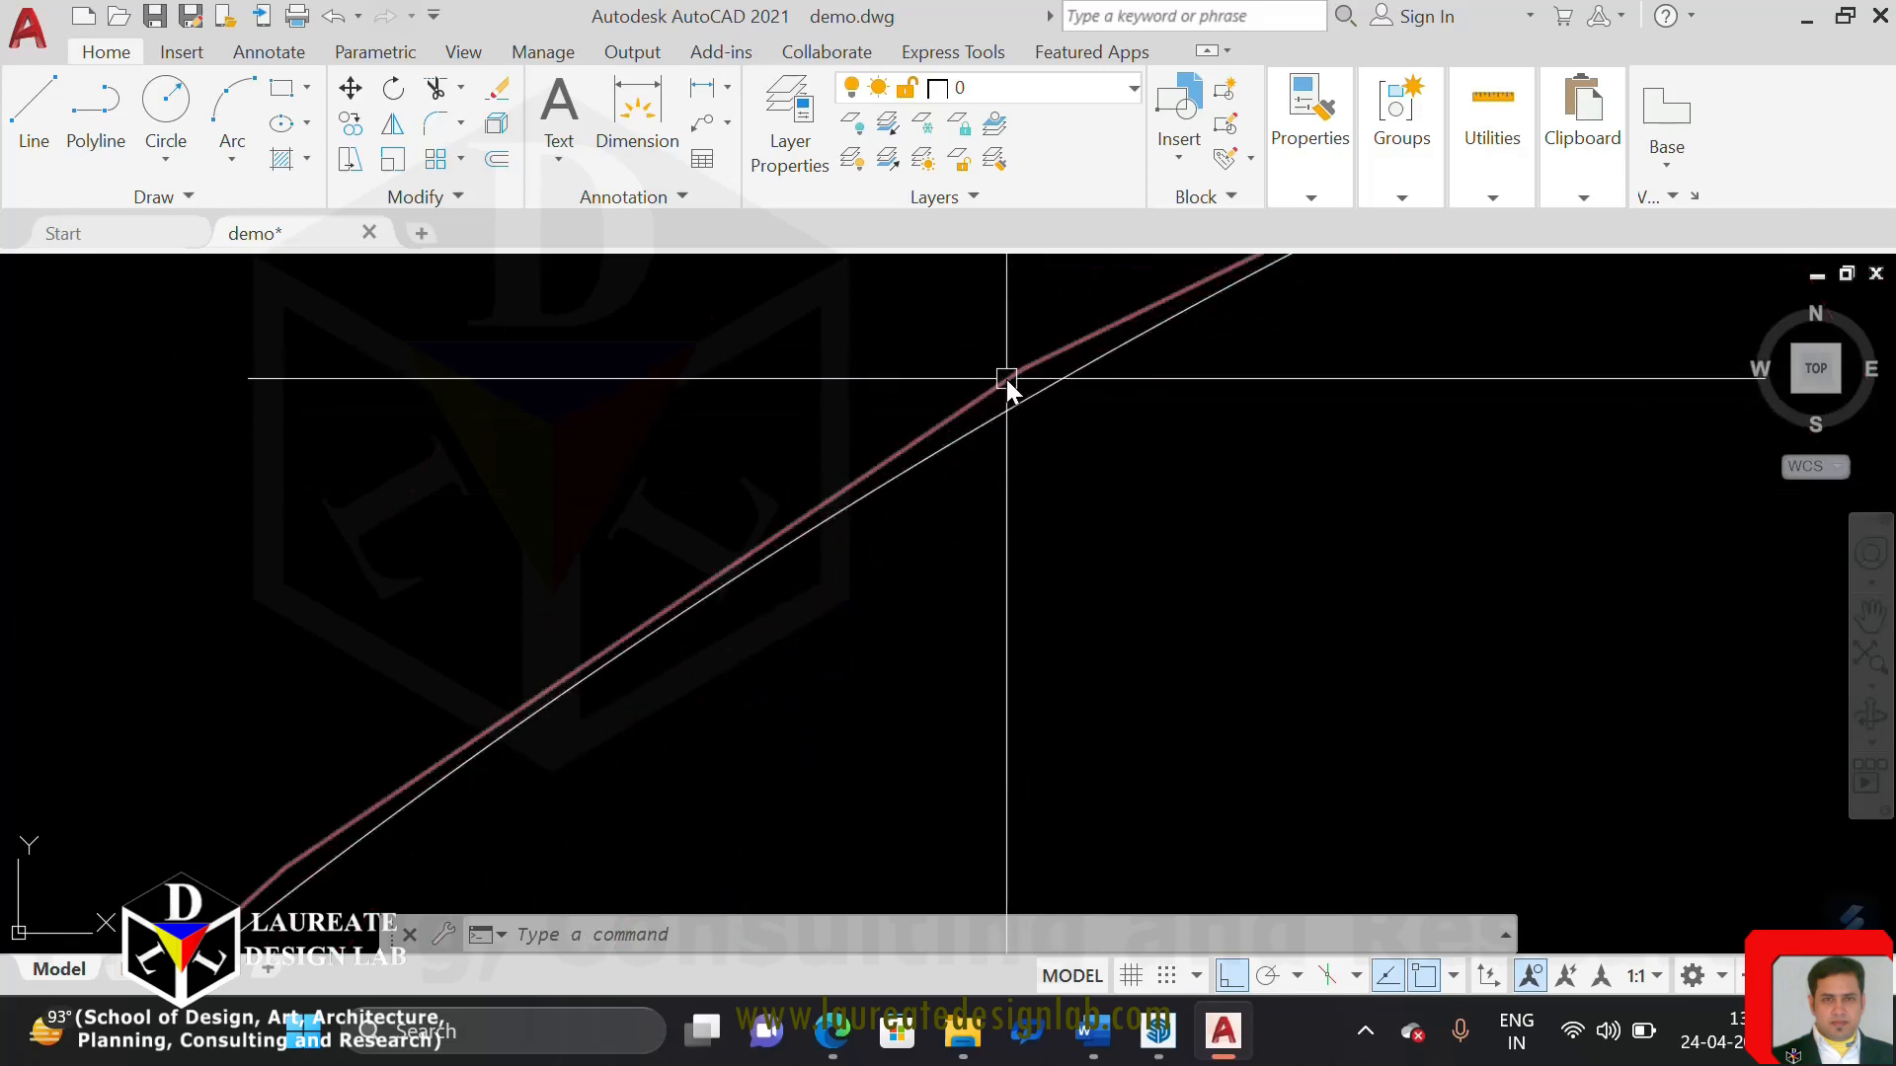
pyautogui.scroll(-10, 1003, 371)
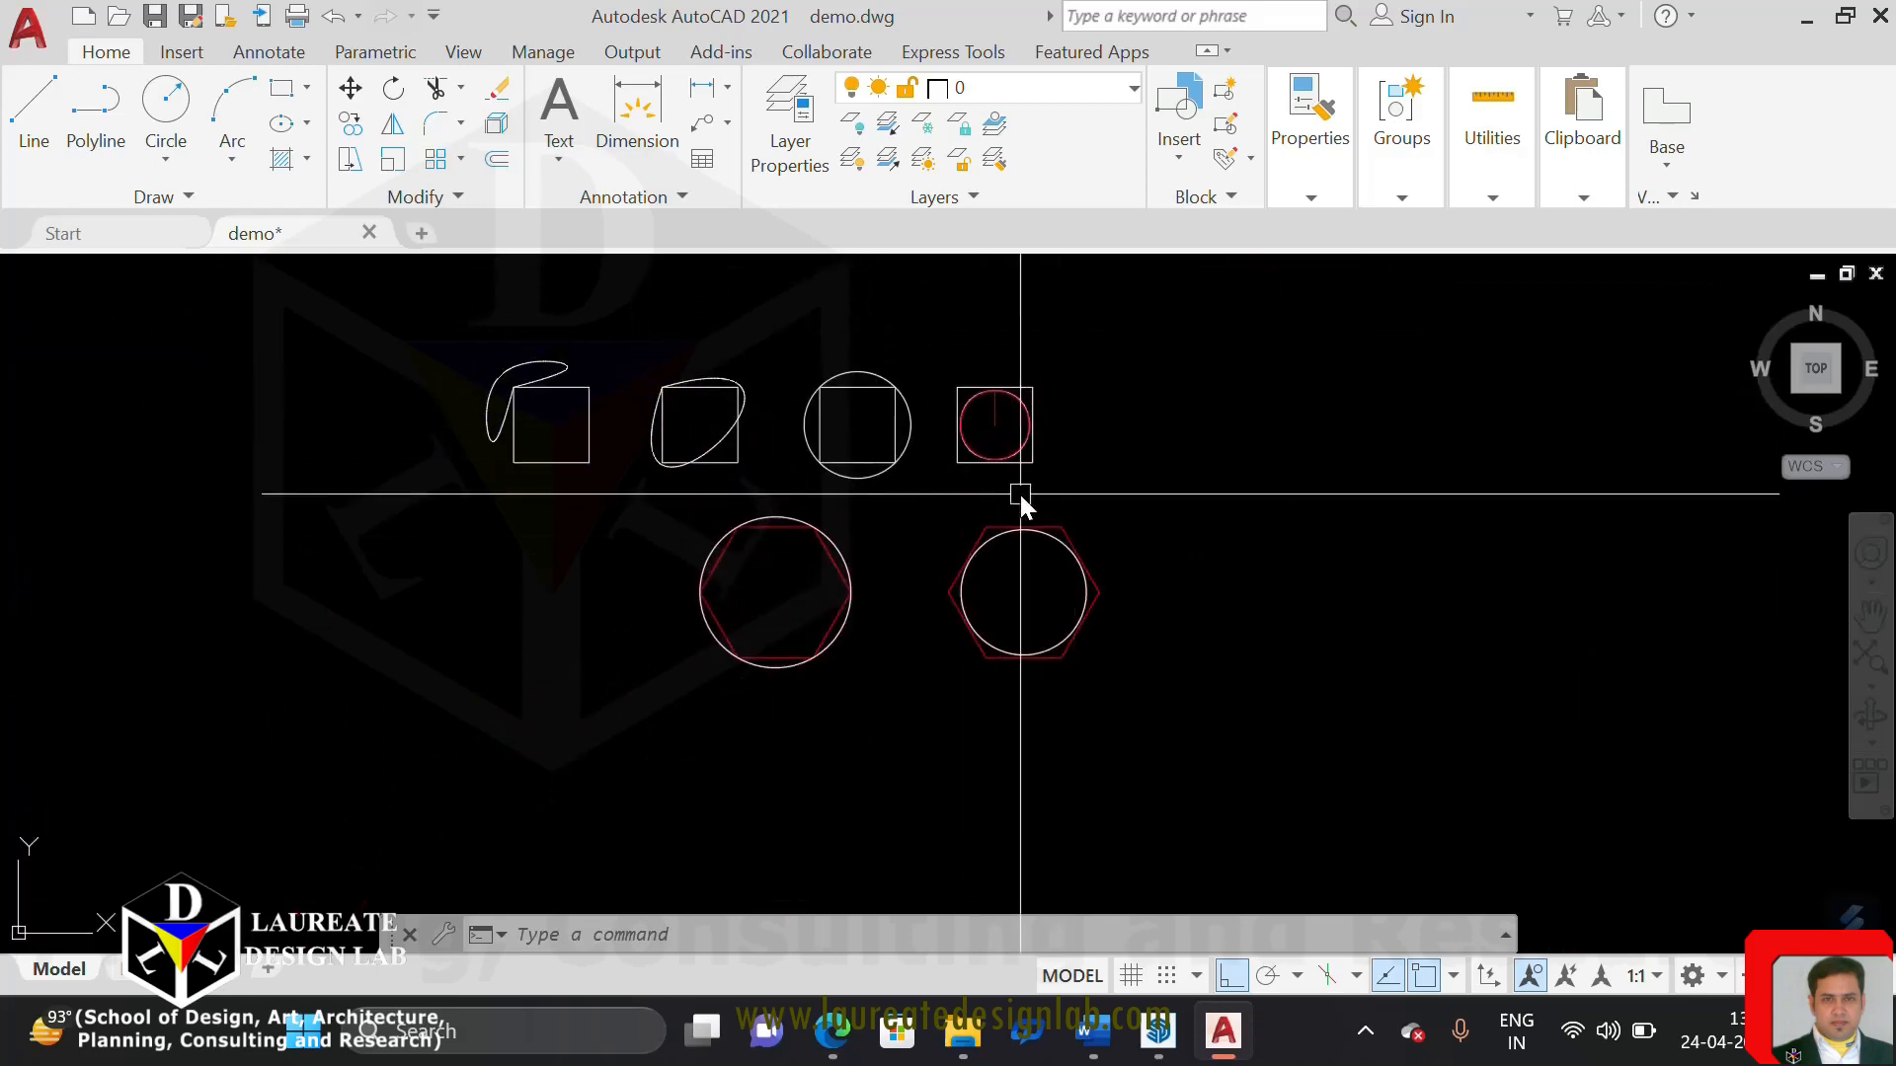
pyautogui.moveTo(1016, 500); pyautogui.dragTo(1082, 538, button='middle')
pyautogui.scroll(2, 1033, 422)
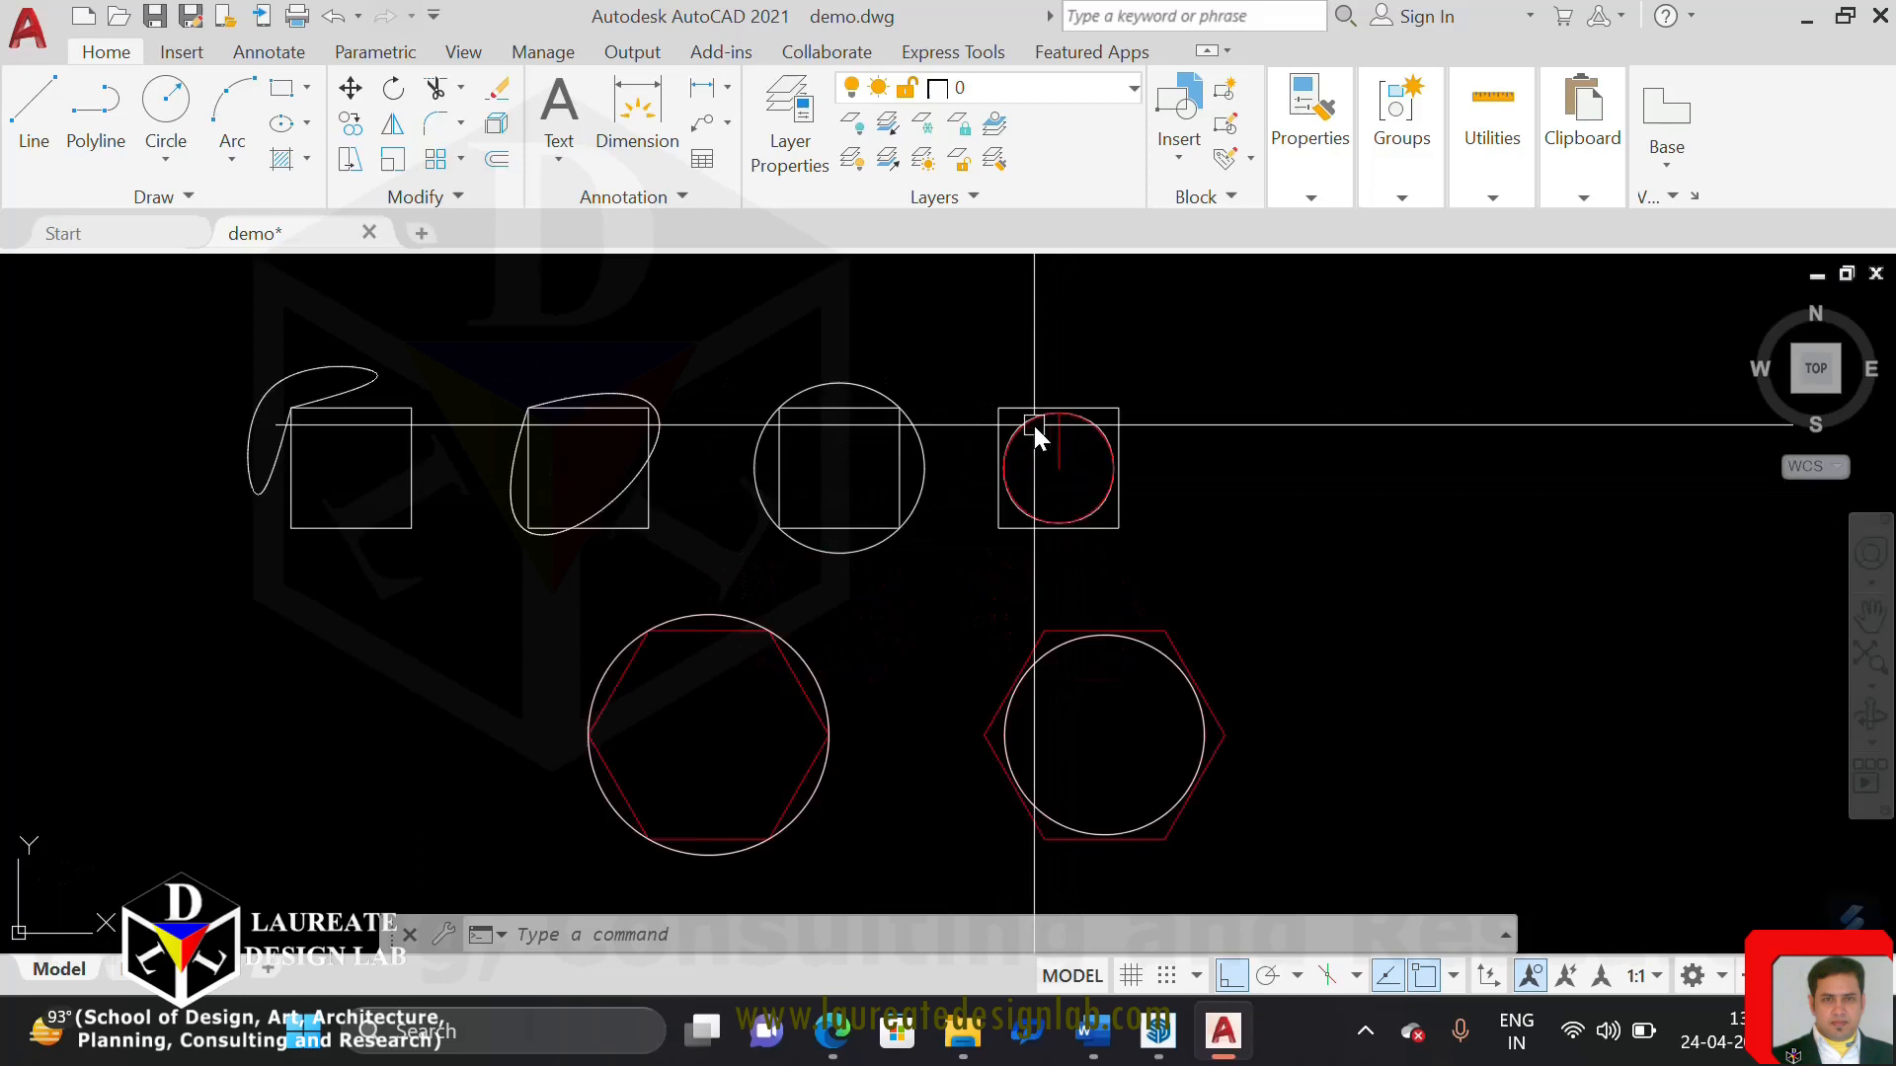
pyautogui.moveTo(1033, 422)
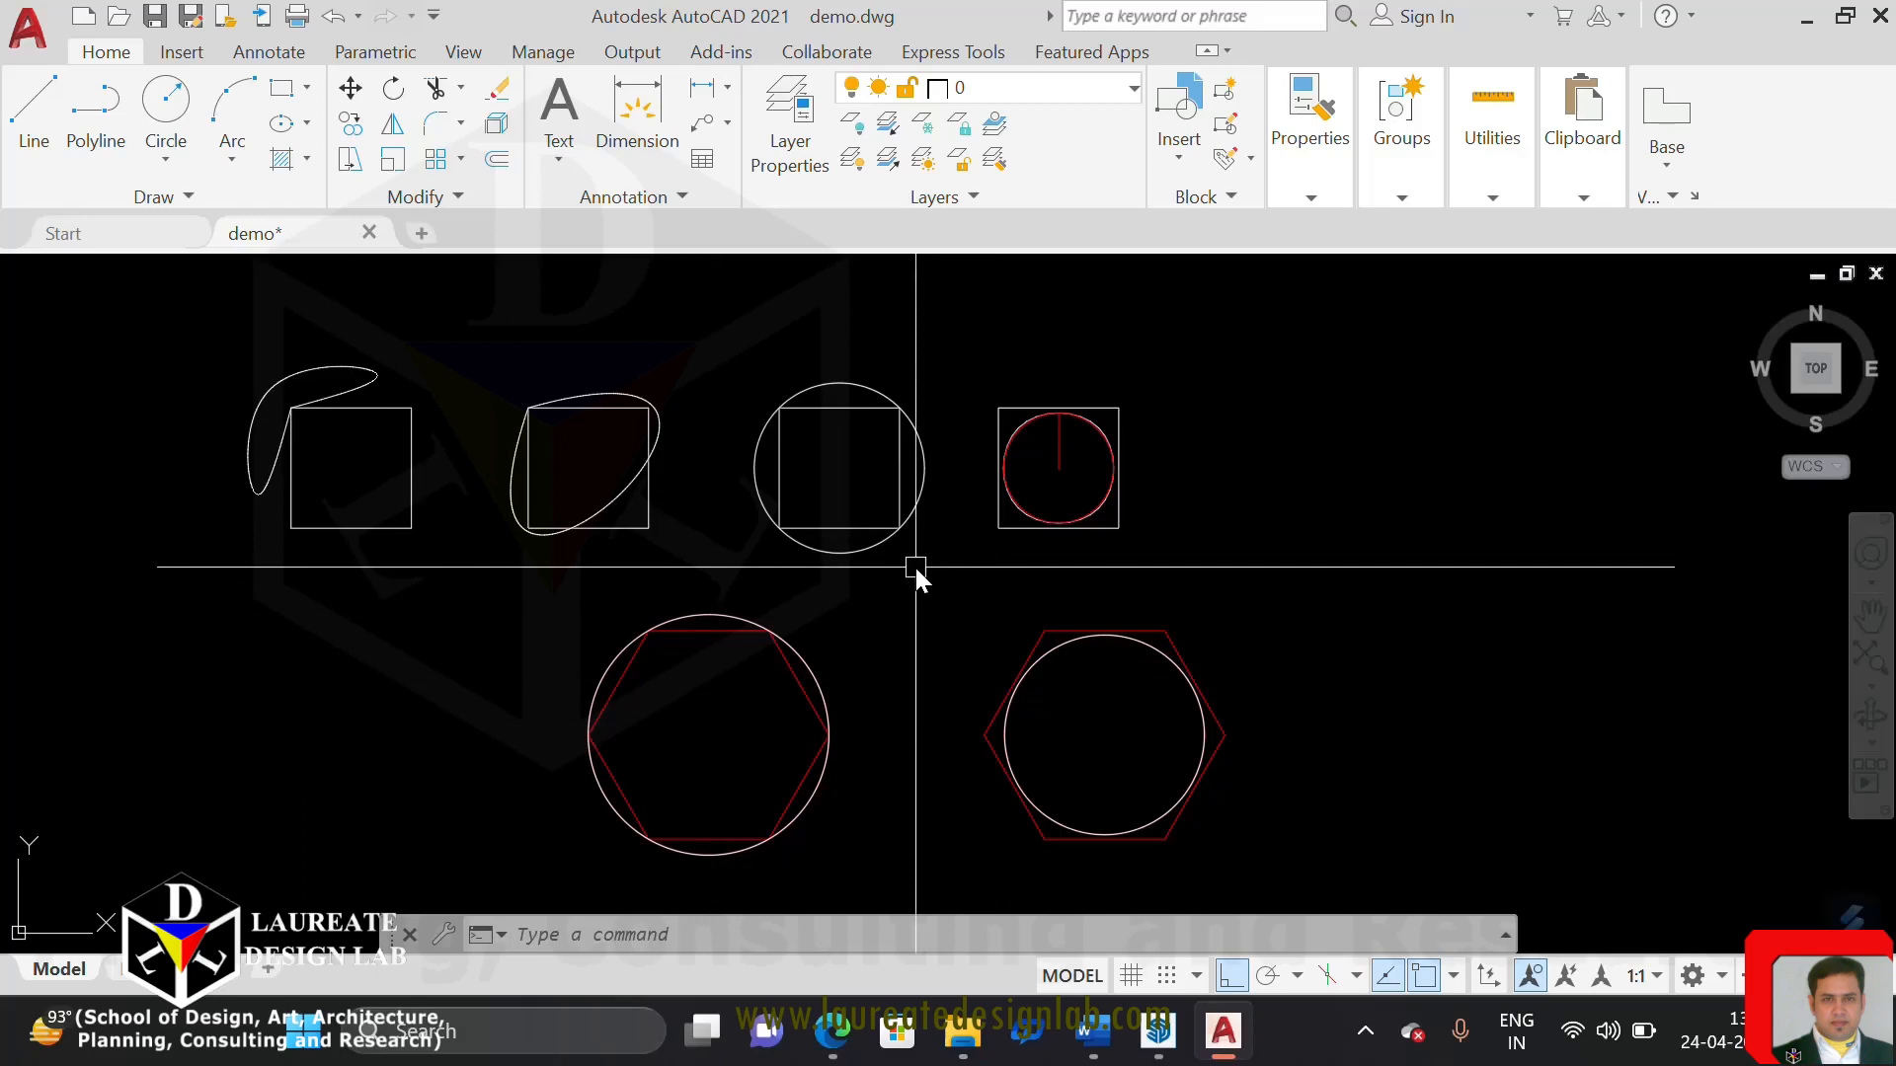
pyautogui.moveTo(914, 565); pyautogui.dragTo(998, 545, button='middle')
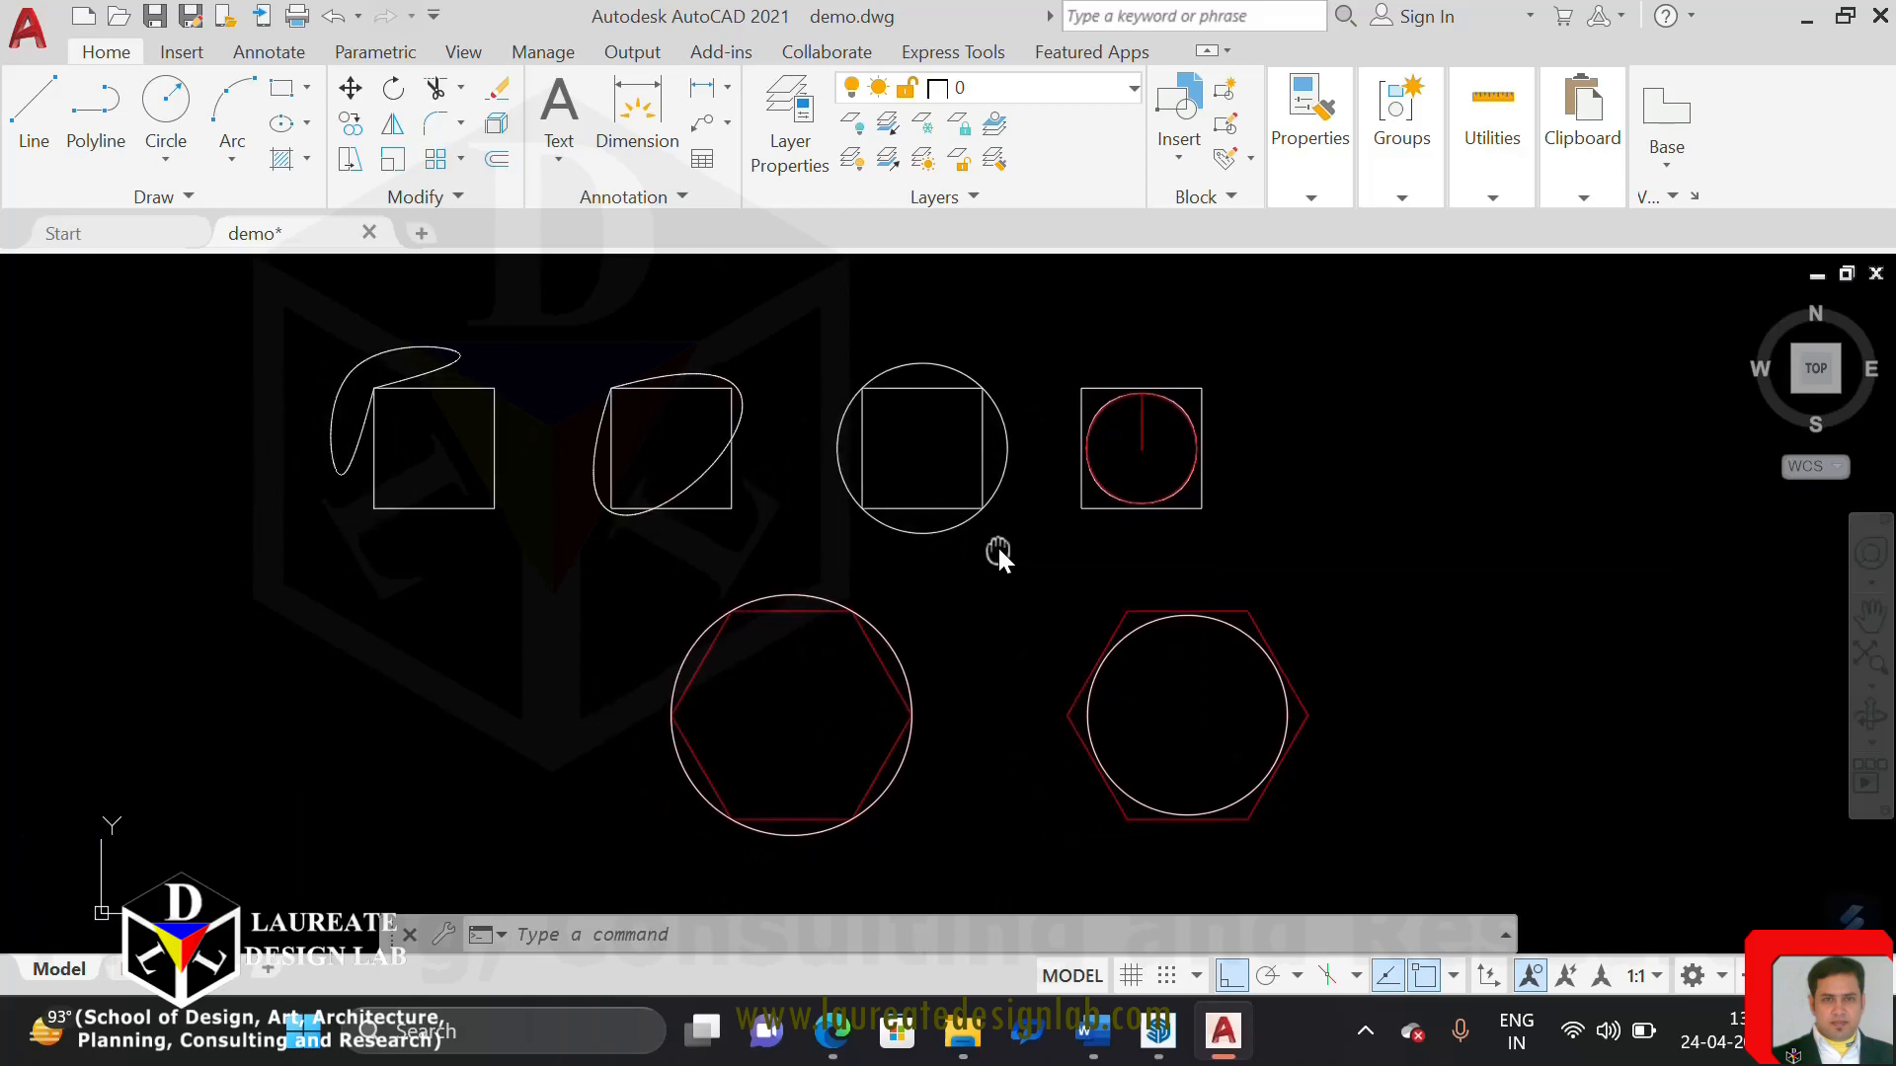